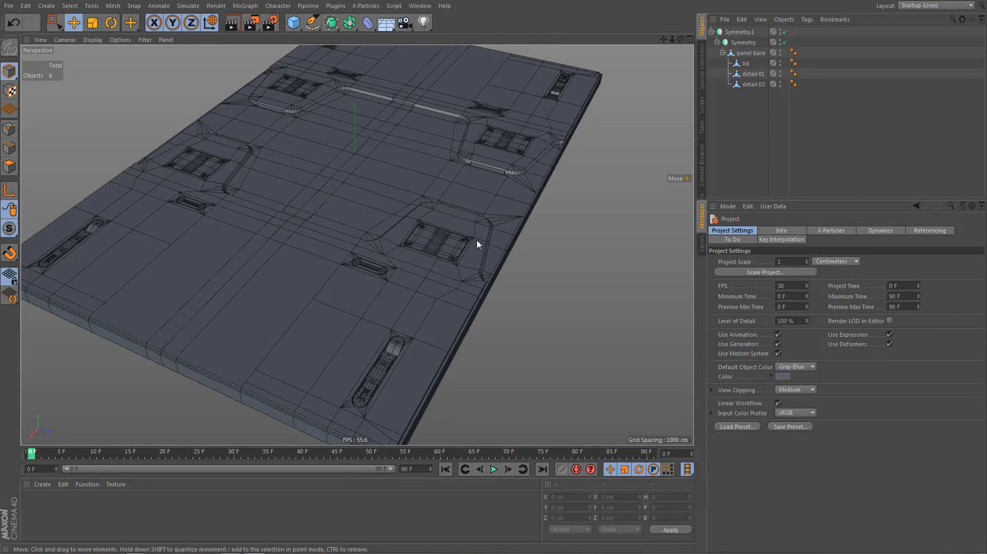
# Weld the loose points on the panel base's upper edge beside the outer corner into the upper corner point
pyautogui.moveTo(474, 243)
pyautogui.keyDown('alt'); pyautogui.mouseDown()
pyautogui.moveTo(457, 246)
pyautogui.moveTo(466, 229)
pyautogui.moveTo(472, 238)
pyautogui.mouseUp(); pyautogui.keyUp('alt')
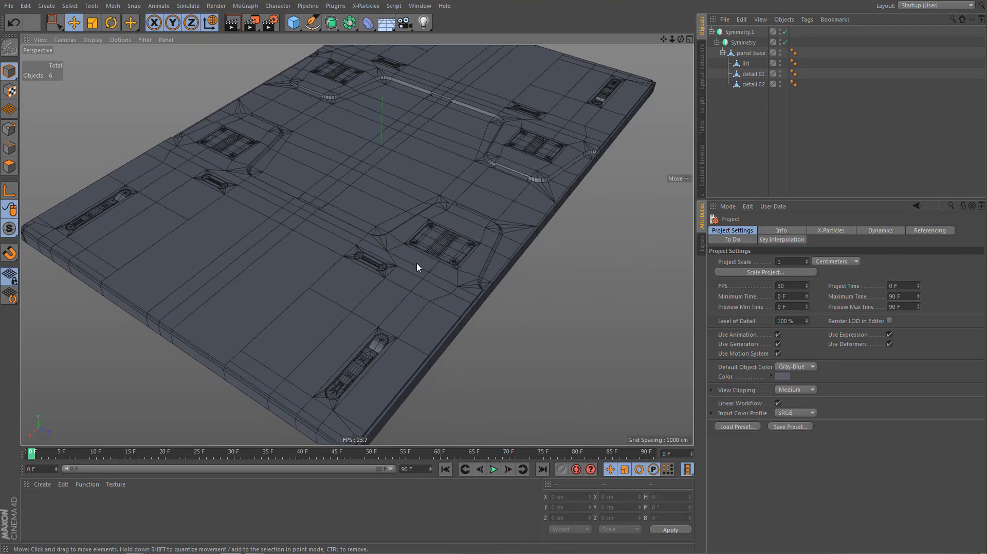
pyautogui.keyDown('alt'); pyautogui.moveTo(430, 282); pyautogui.dragTo(434, 243); pyautogui.keyUp('alt')
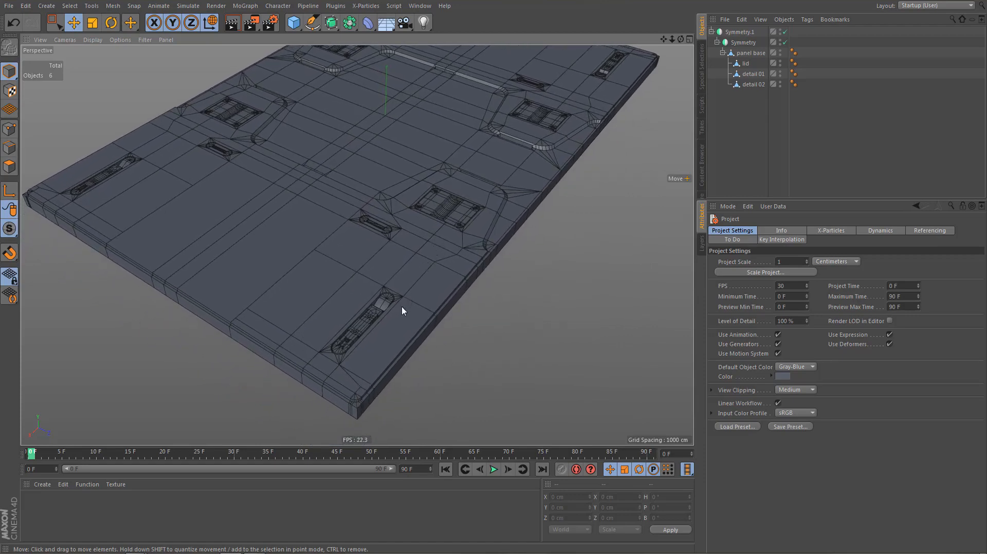
pyautogui.keyDown('alt'); pyautogui.moveTo(352, 405); pyautogui.dragTo(360, 379, button='middle'); pyautogui.keyUp('alt')
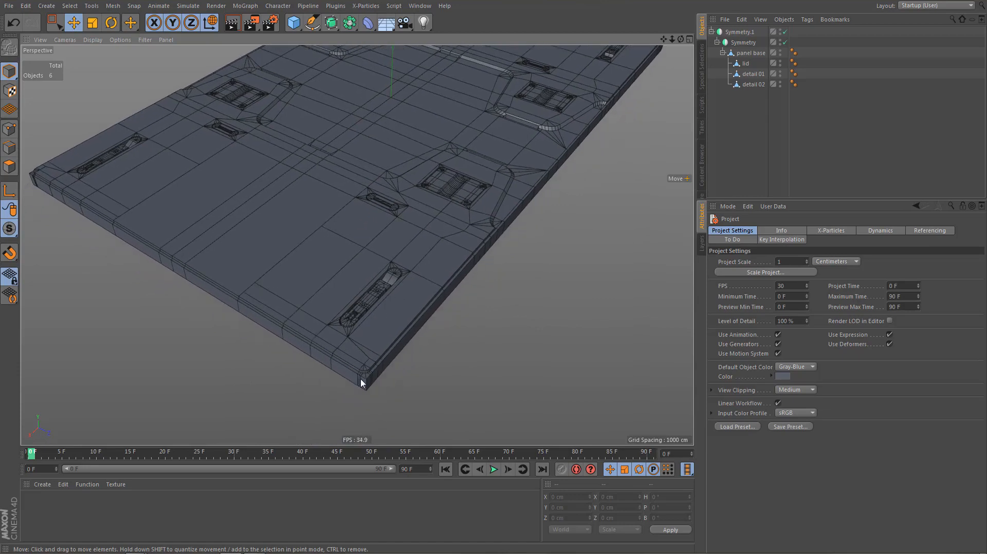
pyautogui.keyDown('alt'); pyautogui.moveTo(360, 379); pyautogui.dragTo(384, 343, button='right'); pyautogui.keyUp('alt')
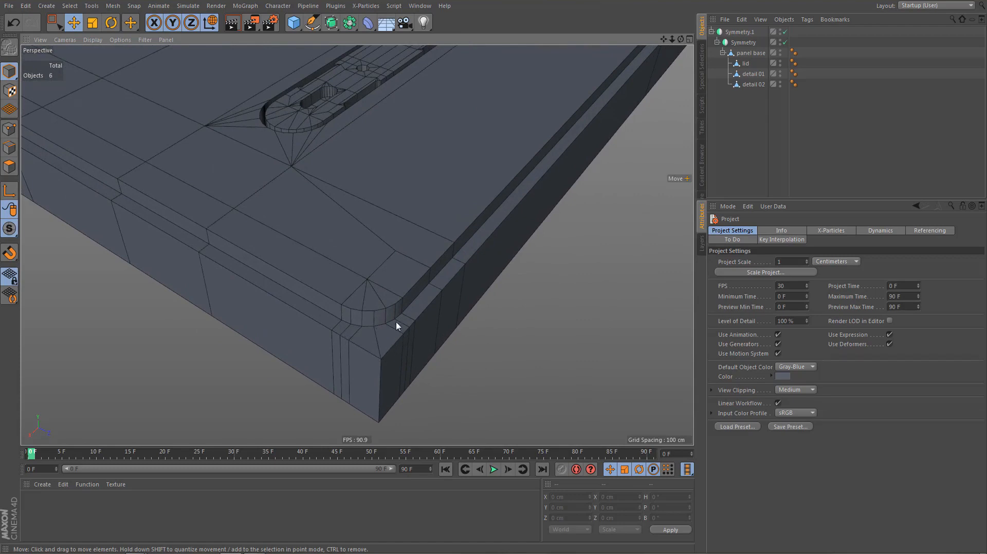
pyautogui.keyDown('alt'); pyautogui.moveTo(394, 312); pyautogui.dragTo(384, 318, button='middle'); pyautogui.keyUp('alt')
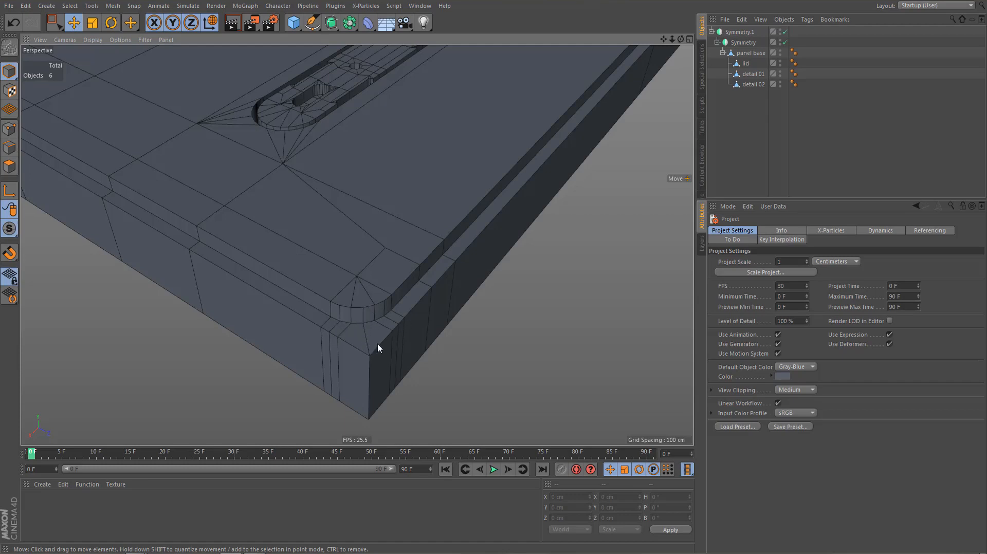
pyautogui.click(750, 54)
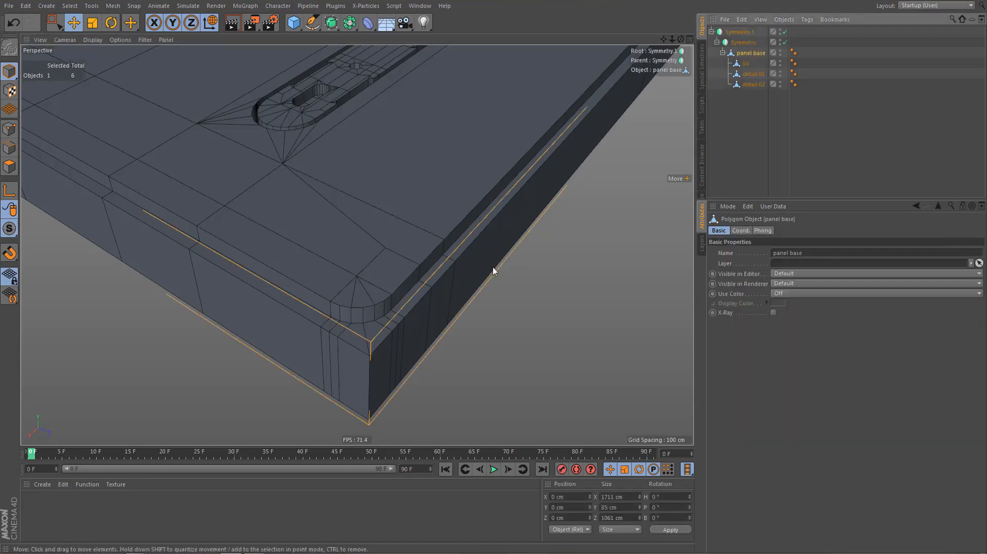
pyautogui.press('Return')
pyautogui.press('9')
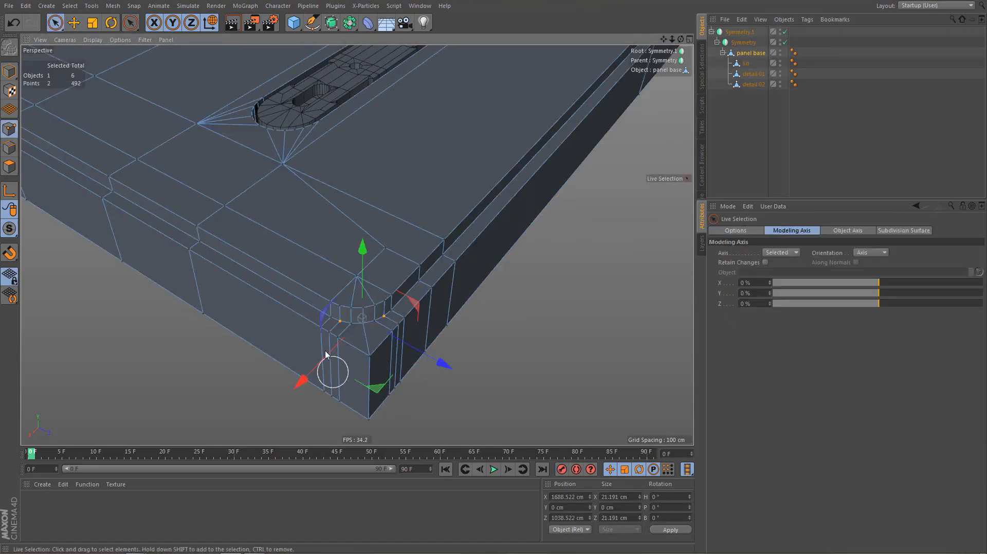
pyautogui.moveTo(295, 334)
pyautogui.mouseDown()
pyautogui.moveTo(349, 360)
pyautogui.moveTo(409, 330)
pyautogui.mouseUp()
pyautogui.press('m')
pyautogui.press('q')
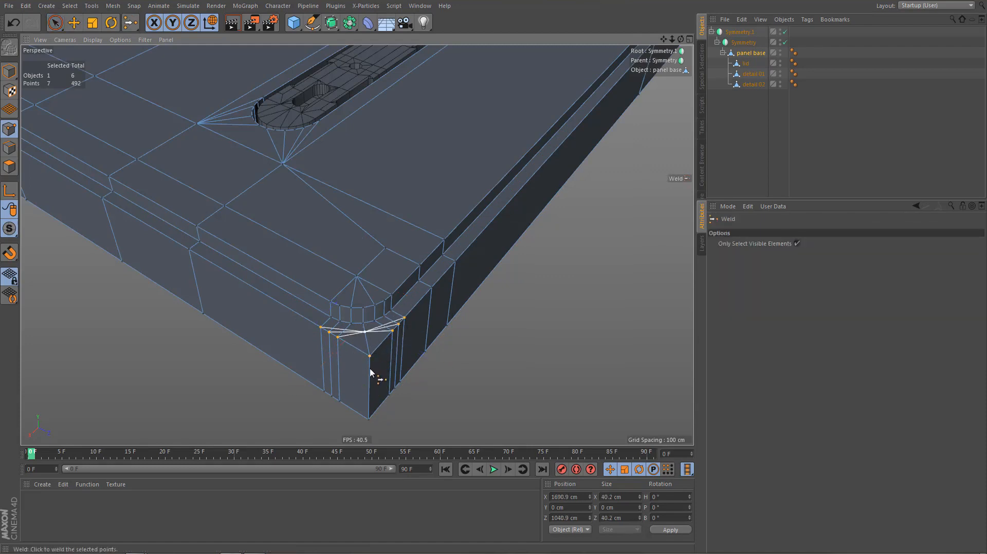
pyautogui.click(373, 357)
# Weld the extra points along the panel base's lower edge into the lower outer corner point
pyautogui.press('space')
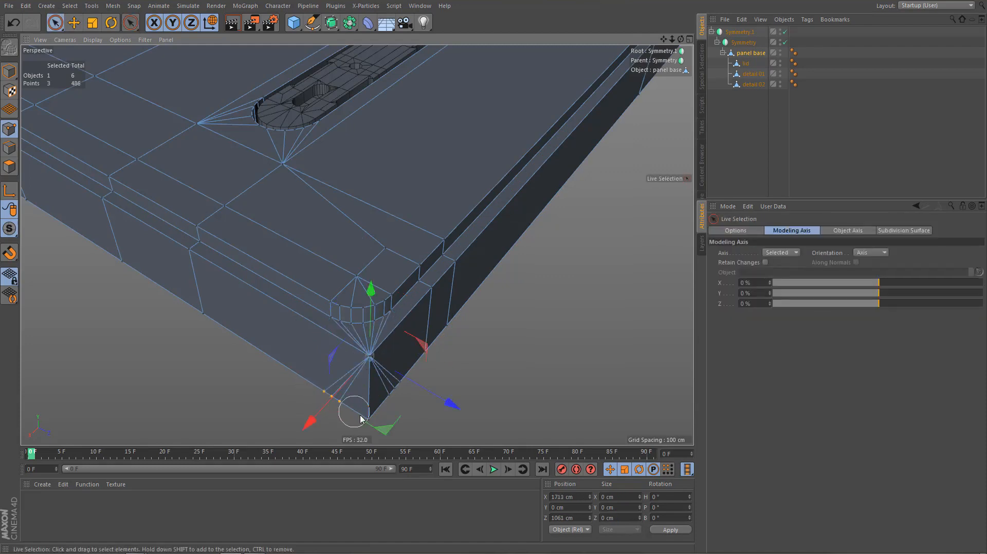
pyautogui.press('space')
pyautogui.click(368, 420)
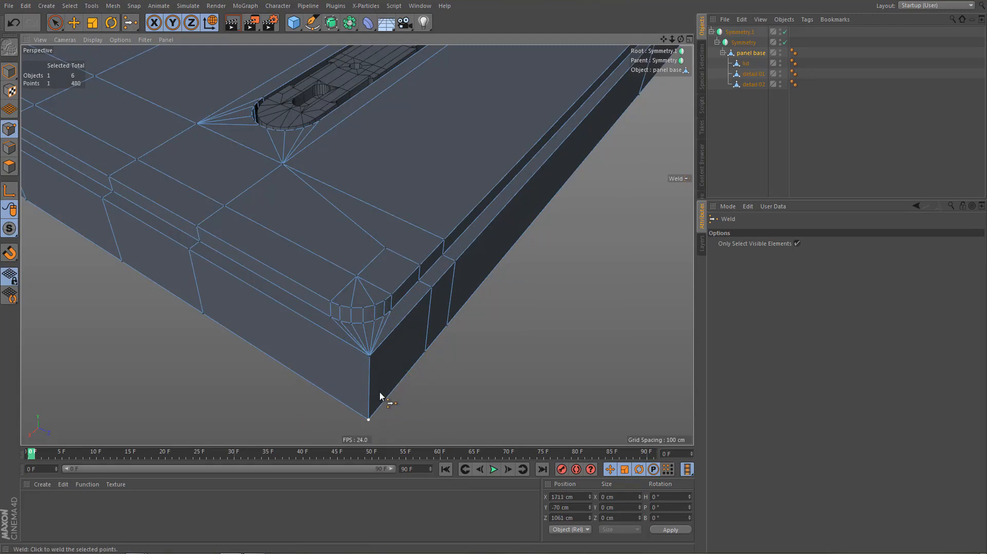
# Add a Bevel deformer to the panel base with Use Angle enabled
pyautogui.click(368, 23)
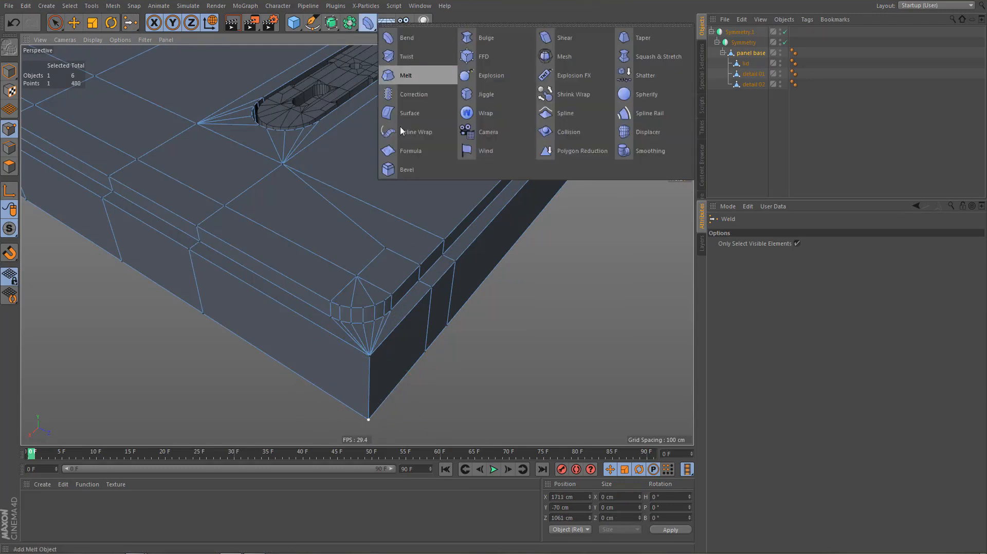
pyautogui.click(406, 167)
pyautogui.keyDown('alt'); pyautogui.moveTo(354, 372); pyautogui.dragTo(385, 367, button='right'); pyautogui.keyUp('alt')
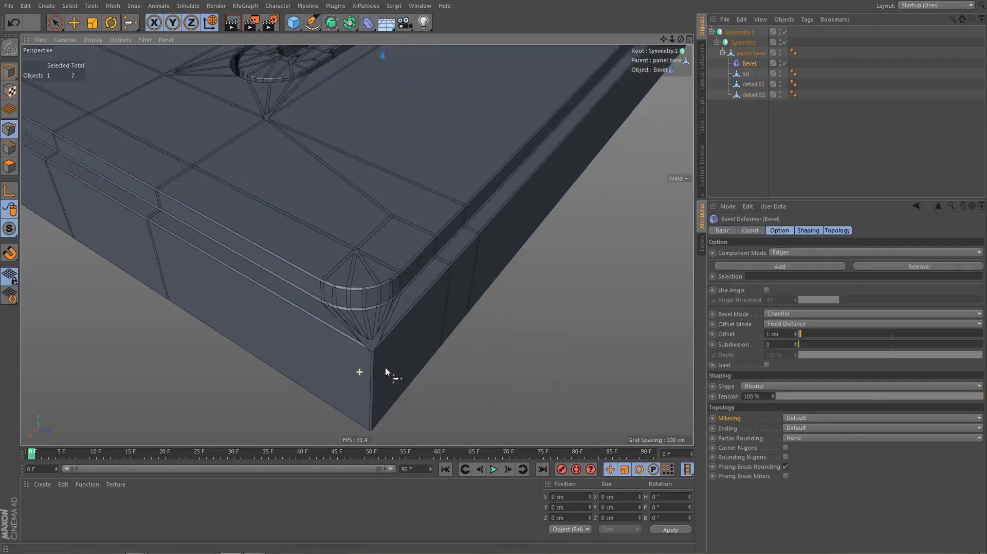
pyautogui.click(739, 292)
pyautogui.click(768, 290)
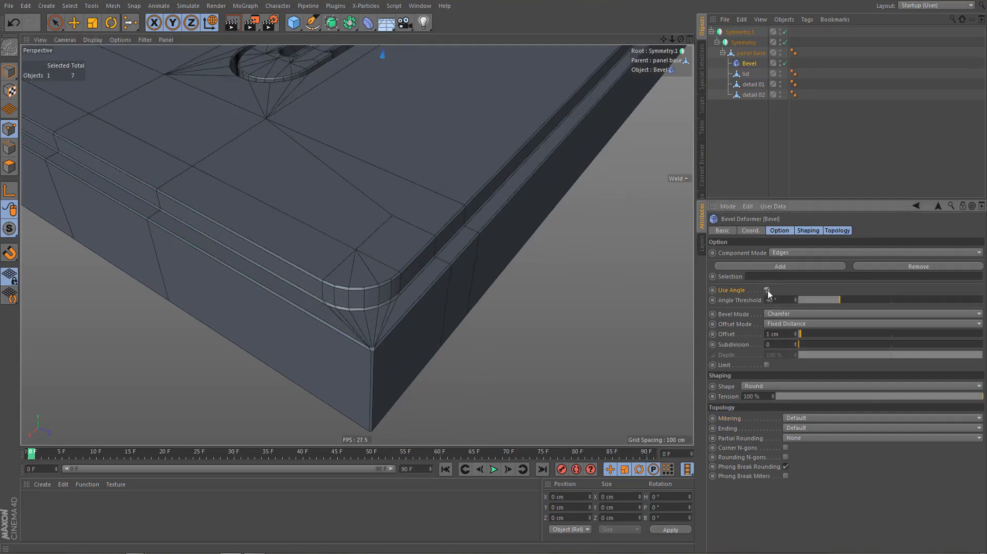
# Test Uniform mitering on the Bevel deformer at the outer corner and remove the deformer
pyautogui.scroll(5, 355, 358)
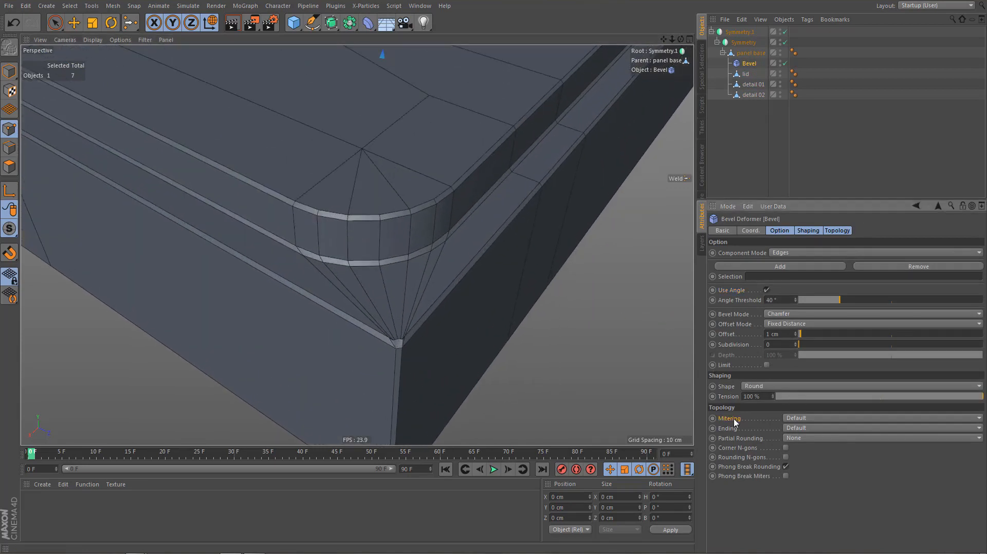
pyautogui.click(805, 420)
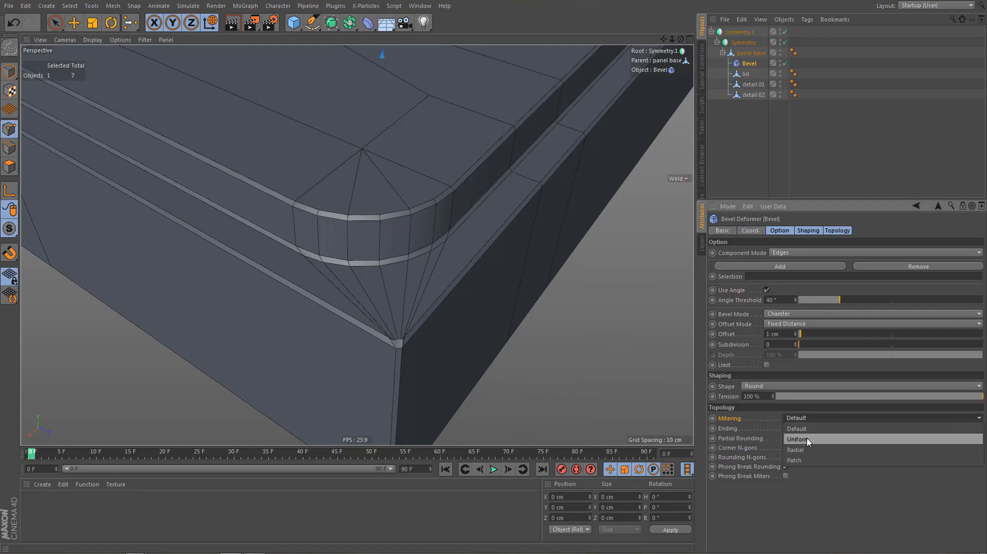
pyautogui.click(808, 443)
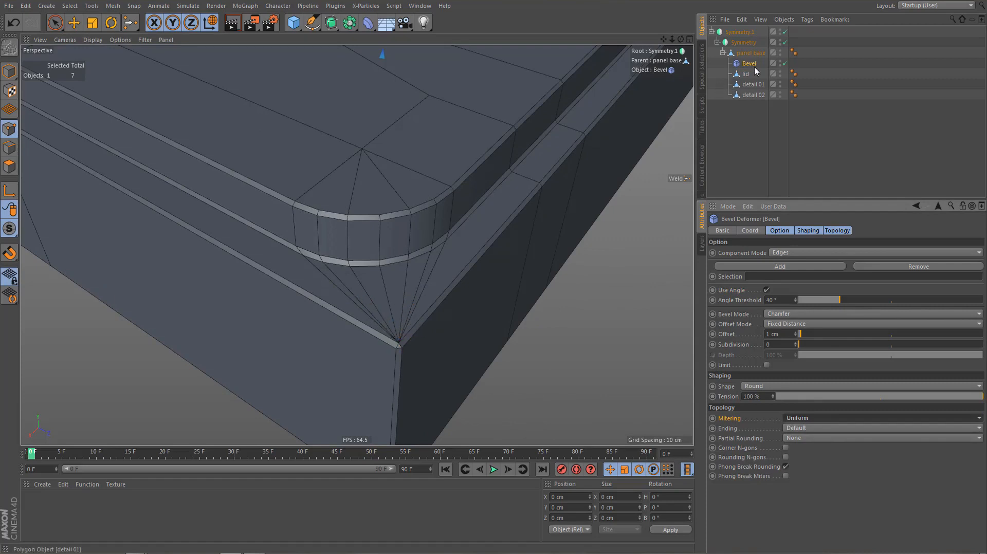
pyautogui.press('Delete')
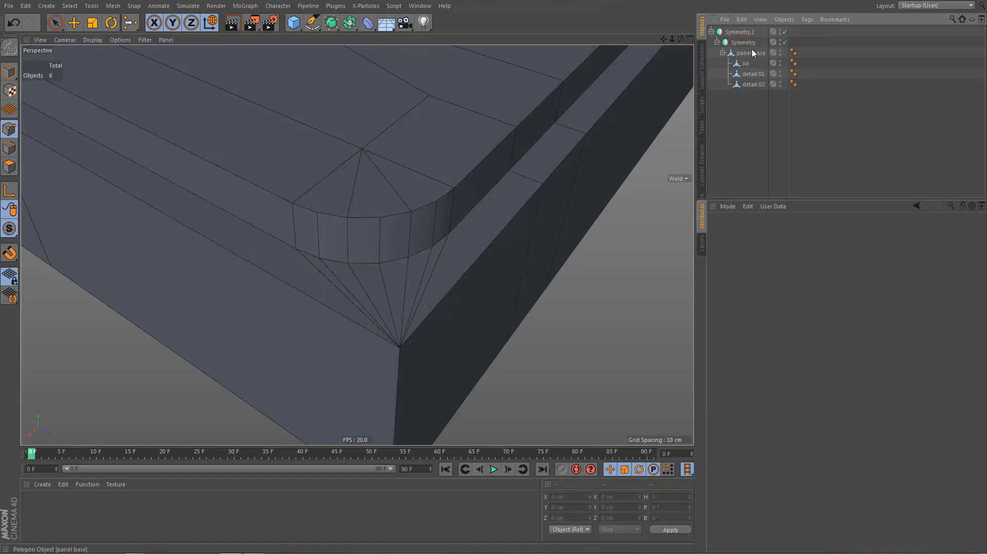
# Delete three of the panel base's edges that fan from the rounded step to the outer corner point
pyautogui.click(747, 54)
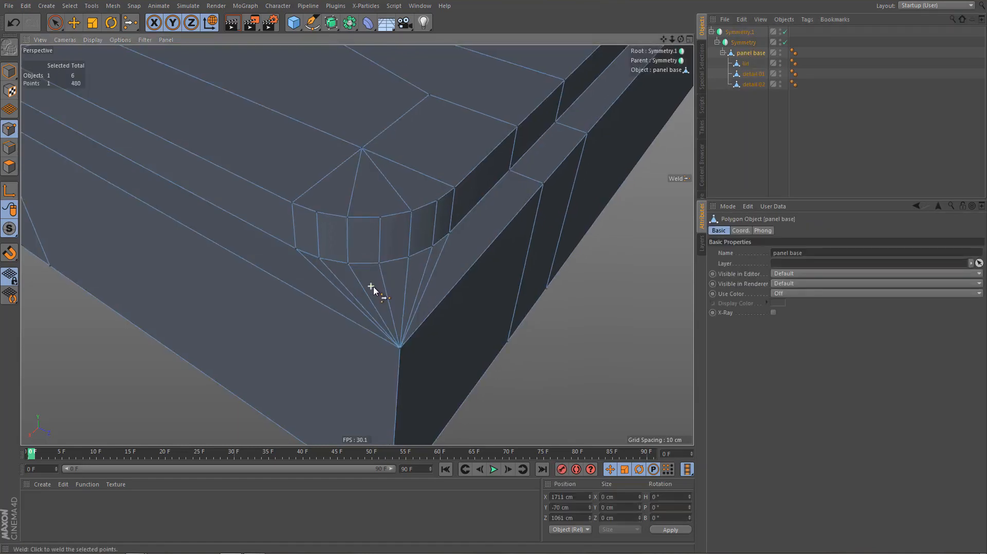
pyautogui.keyDown('alt'); pyautogui.moveTo(369, 284); pyautogui.dragTo(372, 284, button='right'); pyautogui.keyUp('alt')
pyautogui.keyDown('alt'); pyautogui.moveTo(372, 284); pyautogui.dragTo(369, 283, button='middle'); pyautogui.keyUp('alt')
pyautogui.press('Return')
pyautogui.press('e')
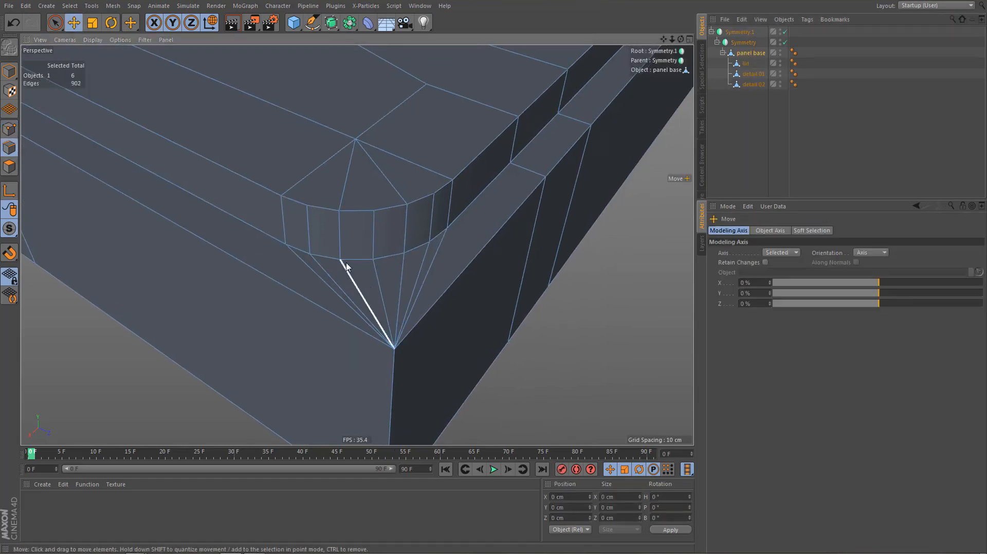
pyautogui.click(327, 275)
pyautogui.click(379, 273)
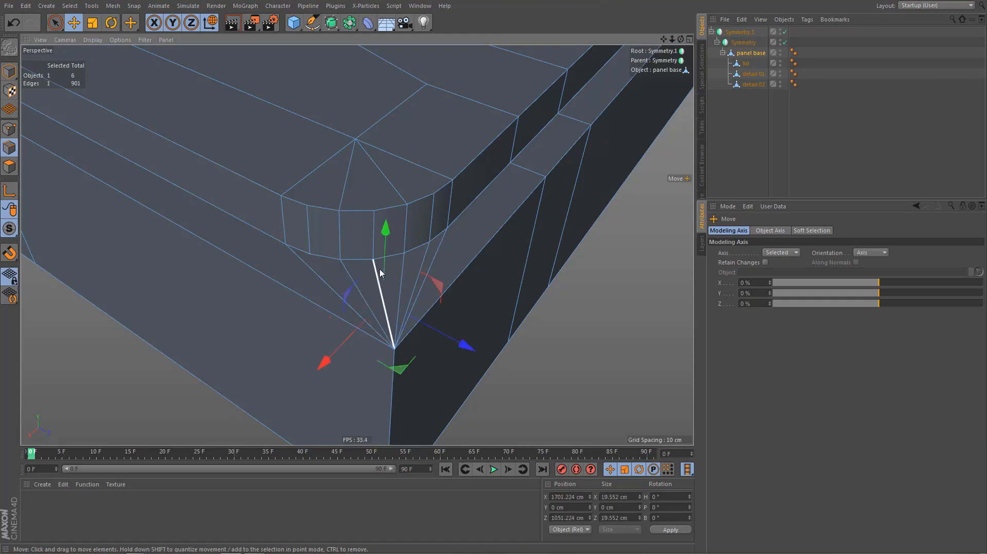
pyautogui.press('Delete')
pyautogui.click(428, 249)
pyautogui.press('Delete')
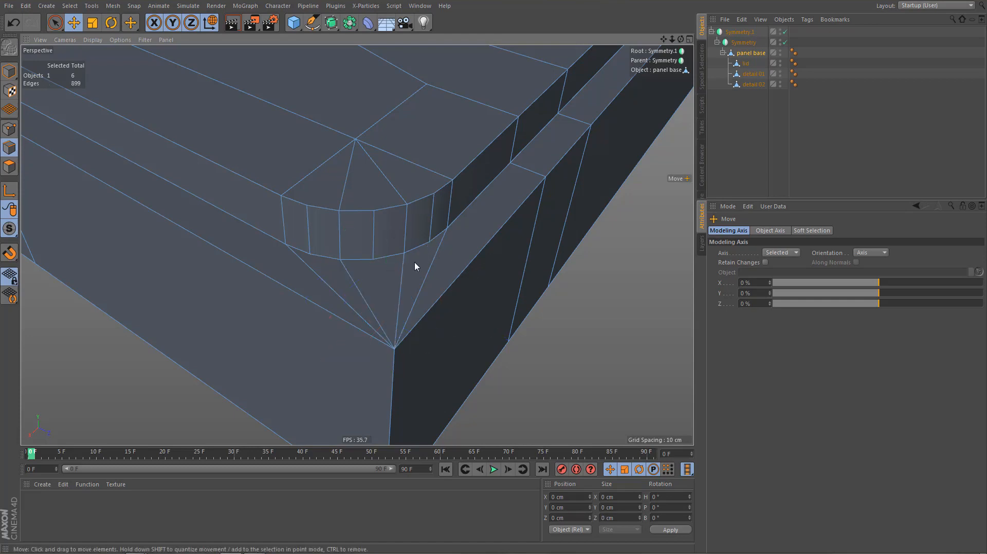
# Examine the panel base's edge flow from the outer corner to the area around the slotted detail
pyautogui.keyDown('alt'); pyautogui.moveTo(415, 267); pyautogui.dragTo(385, 291, button='right'); pyautogui.keyUp('alt')
pyautogui.keyDown('alt'); pyautogui.moveTo(358, 244); pyautogui.dragTo(411, 344, button='middle'); pyautogui.keyUp('alt')
pyautogui.keyDown('alt'); pyautogui.moveTo(421, 310); pyautogui.dragTo(434, 365, button='right'); pyautogui.keyUp('alt')
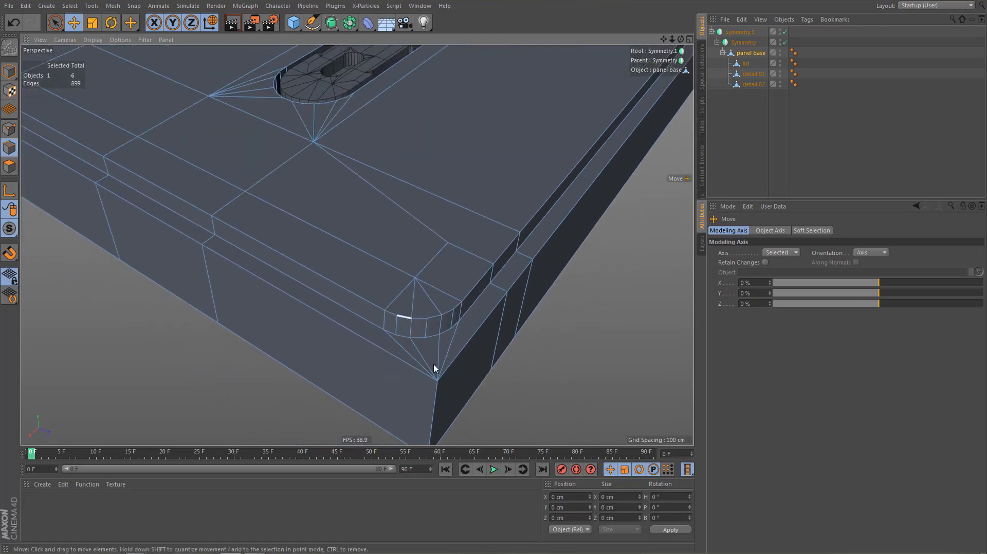
pyautogui.keyDown('alt'); pyautogui.moveTo(435, 338); pyautogui.dragTo(412, 383); pyautogui.keyUp('alt')
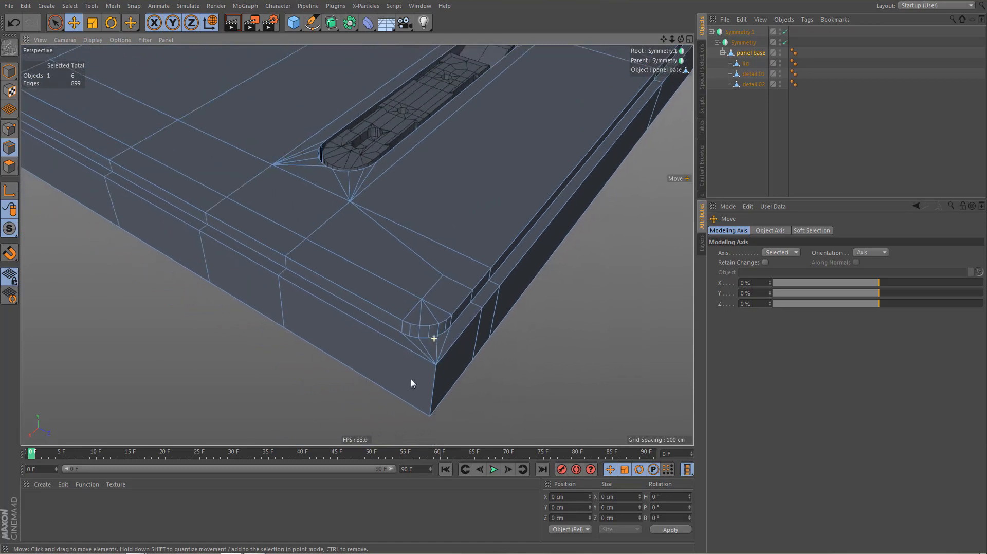
pyautogui.keyDown('alt'); pyautogui.moveTo(411, 380); pyautogui.dragTo(261, 300, button='right'); pyautogui.keyUp('alt')
pyautogui.keyDown('alt'); pyautogui.moveTo(212, 226); pyautogui.dragTo(262, 314, button='middle'); pyautogui.keyUp('alt')
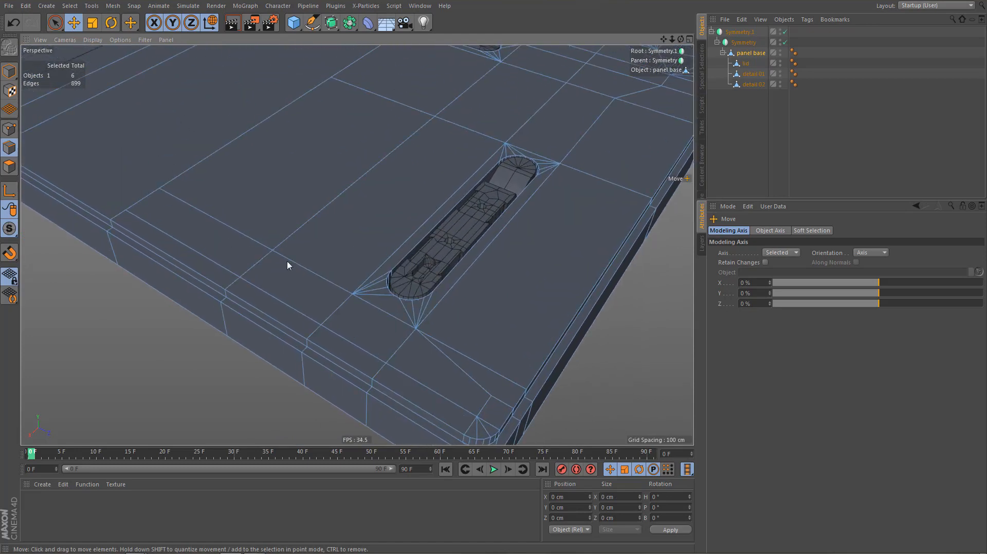
pyautogui.keyDown('alt'); pyautogui.moveTo(357, 244); pyautogui.dragTo(275, 221); pyautogui.keyUp('alt')
pyautogui.keyDown('alt'); pyautogui.moveTo(374, 324); pyautogui.dragTo(320, 260, button='middle'); pyautogui.keyUp('alt')
# Weld two neighbouring edge-loop points into the centre point of the rounded corner with the Polygon Pen
pyautogui.keyDown('alt'); pyautogui.moveTo(403, 346); pyautogui.dragTo(517, 309, button='right'); pyautogui.keyUp('alt')
pyautogui.keyDown('alt'); pyautogui.moveTo(341, 362); pyautogui.dragTo(363, 335, button='middle'); pyautogui.keyUp('alt')
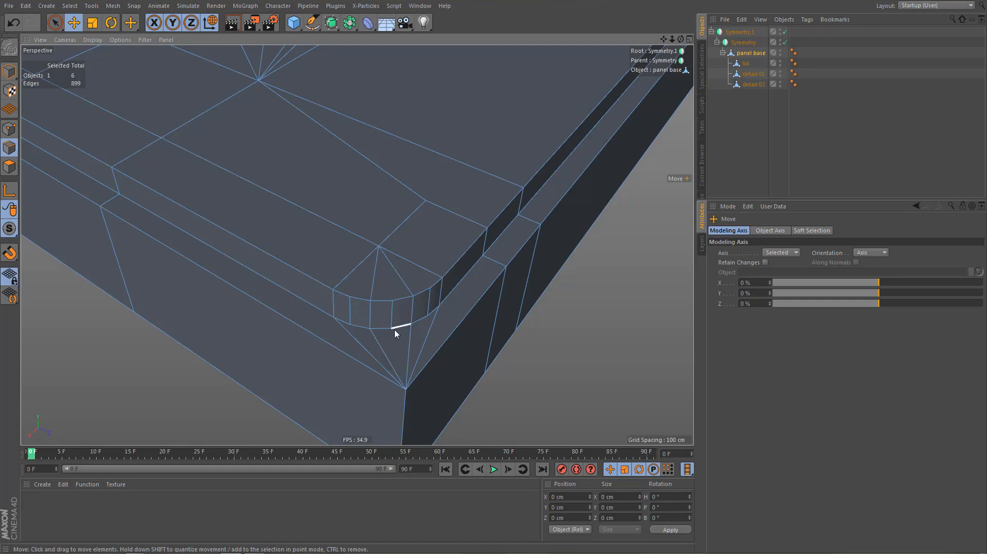
pyautogui.moveTo(399, 337)
pyautogui.keyDown('alt'); pyautogui.mouseDown()
pyautogui.moveTo(415, 338)
pyautogui.moveTo(417, 357)
pyautogui.moveTo(394, 339)
pyautogui.moveTo(405, 341)
pyautogui.mouseUp(); pyautogui.keyUp('alt')
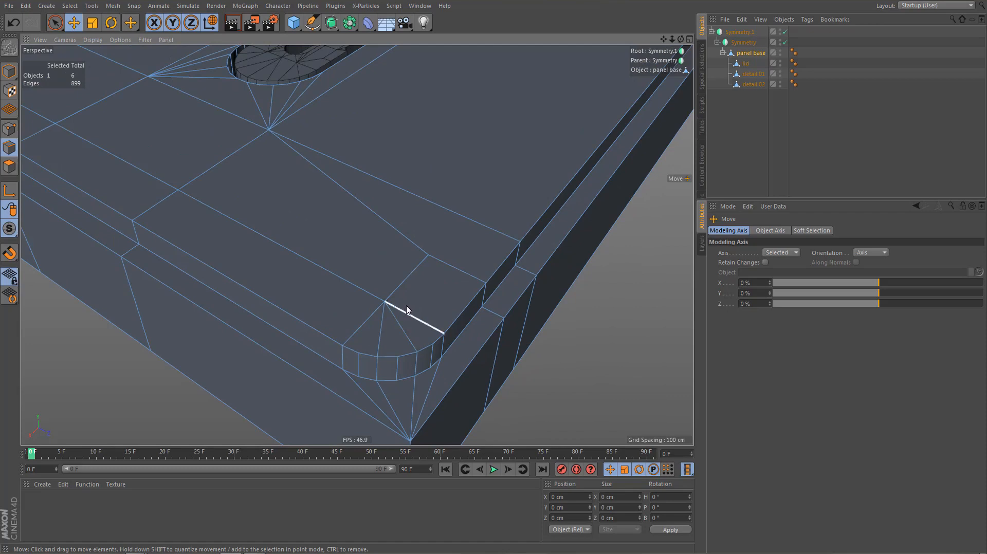
pyautogui.press('m')
pyautogui.press('e')
pyautogui.moveTo(428, 256); pyautogui.dragTo(383, 303)
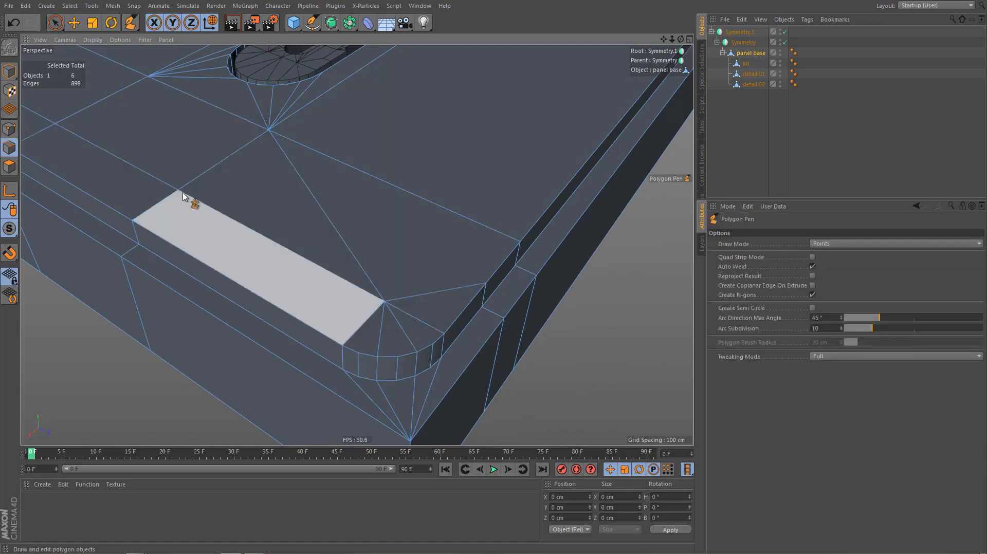
pyautogui.moveTo(180, 191); pyautogui.dragTo(386, 304)
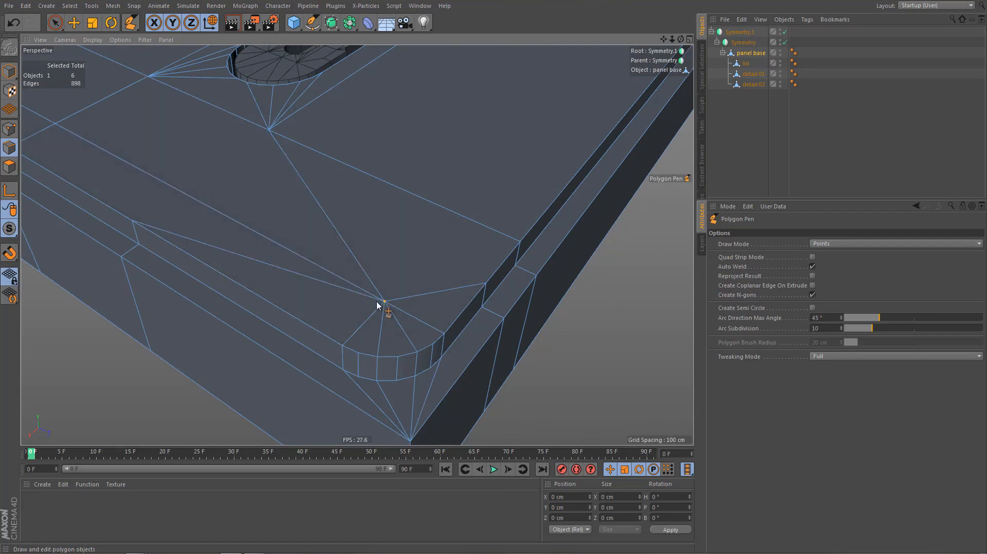
# Dissolve the redundant four-edge loops running down the panel base's sides on either side of the outer corner
pyautogui.press('e')
pyautogui.doubleClick(237, 256)
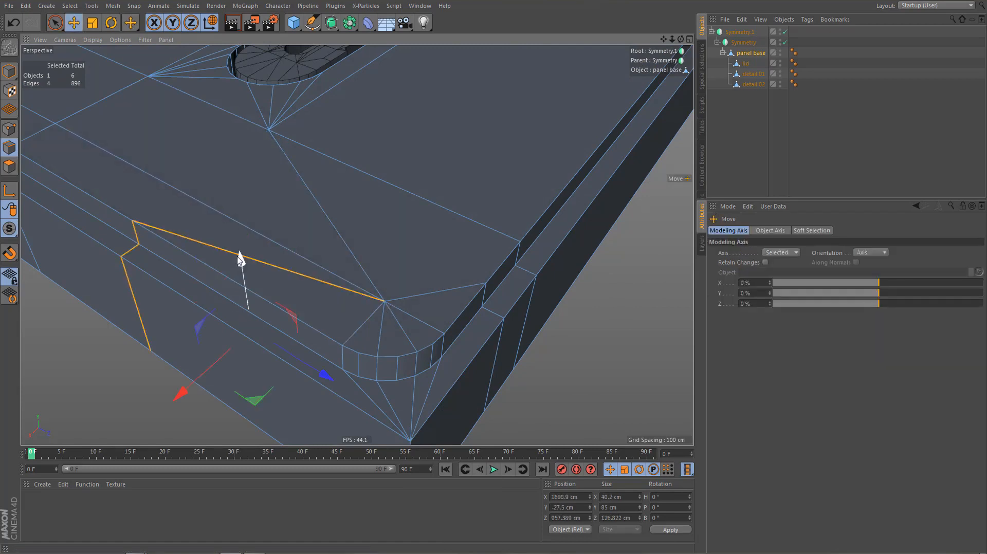
pyautogui.hotkey('ctrl', 'BackSpace')
pyautogui.click(498, 348)
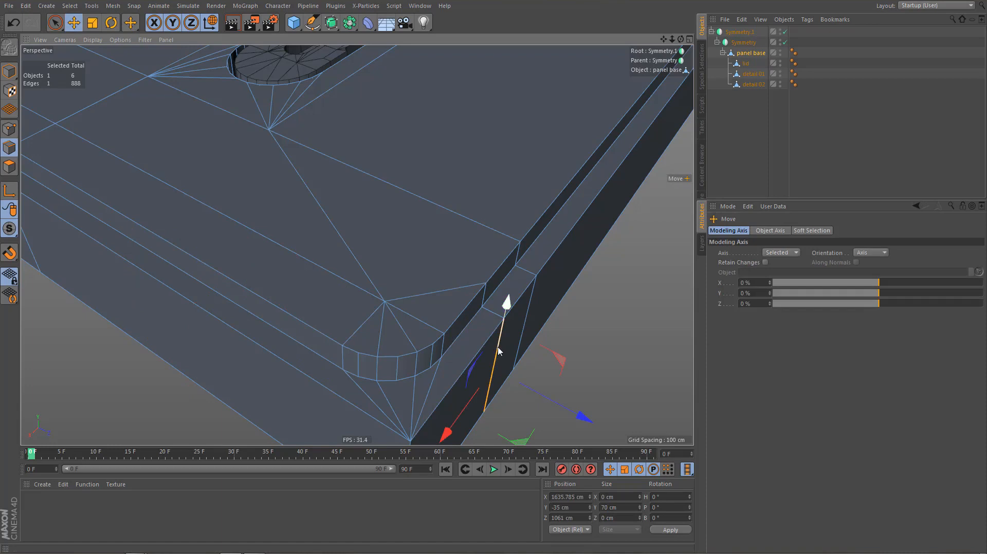
pyautogui.doubleClick(497, 348)
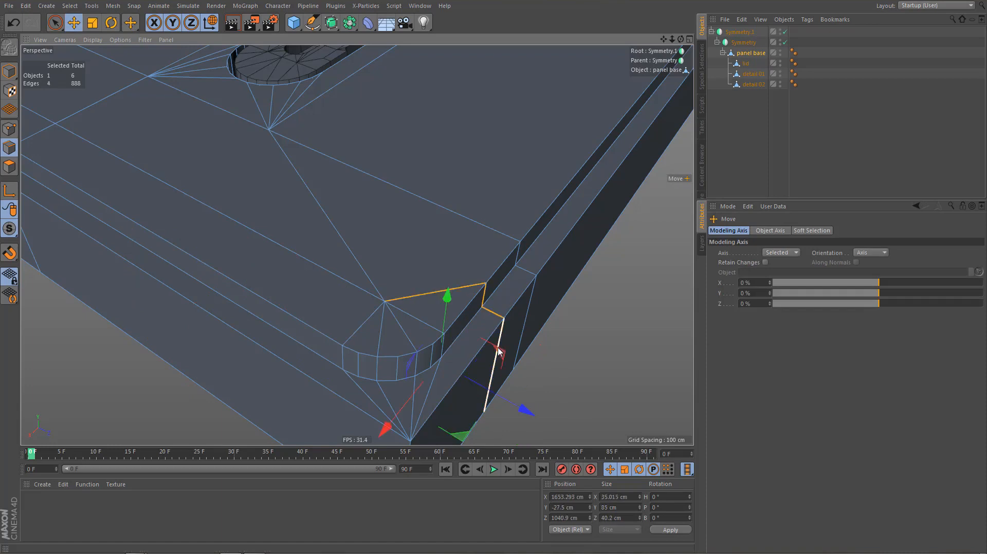
pyautogui.hotkey('ctrl', 'BackSpace')
# Select the lid object and frame its selected edges across the curved recess
pyautogui.keyDown('alt'); pyautogui.moveTo(323, 255); pyautogui.dragTo(318, 308); pyautogui.keyUp('alt')
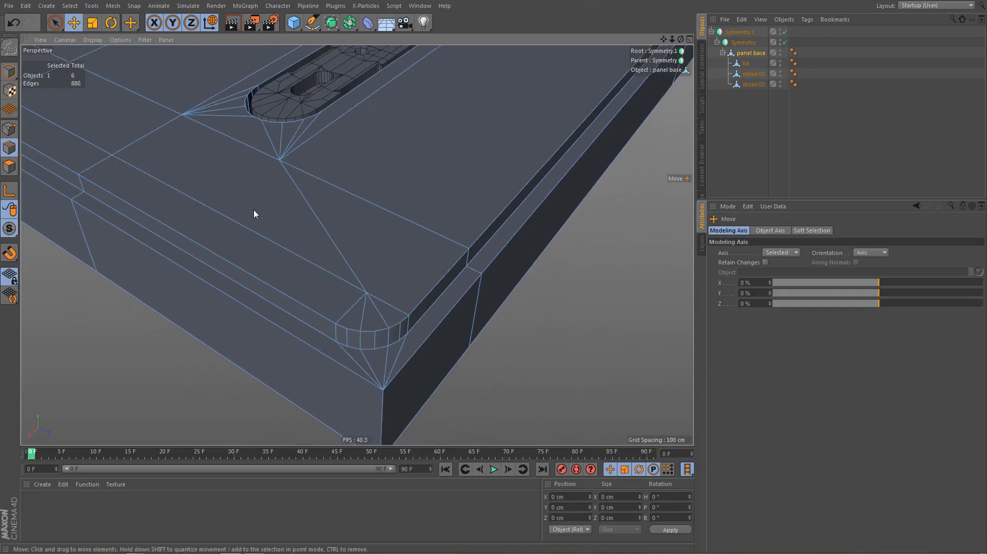
pyautogui.keyDown('alt'); pyautogui.moveTo(364, 258); pyautogui.dragTo(315, 300); pyautogui.keyUp('alt')
pyautogui.keyDown('alt'); pyautogui.moveTo(314, 299); pyautogui.dragTo(304, 463, button='middle'); pyautogui.keyUp('alt')
pyautogui.keyDown('alt'); pyautogui.moveTo(355, 212); pyautogui.dragTo(337, 270, button='right'); pyautogui.keyUp('alt')
pyautogui.keyDown('alt'); pyautogui.moveTo(337, 267); pyautogui.dragTo(324, 352, button='middle'); pyautogui.keyUp('alt')
pyautogui.keyDown('alt'); pyautogui.moveTo(324, 352); pyautogui.dragTo(348, 284); pyautogui.keyUp('alt')
pyautogui.keyDown('alt'); pyautogui.moveTo(424, 242); pyautogui.dragTo(447, 248, button='right'); pyautogui.keyUp('alt')
pyautogui.keyDown('alt'); pyautogui.moveTo(447, 247); pyautogui.dragTo(464, 241, button='middle'); pyautogui.keyUp('alt')
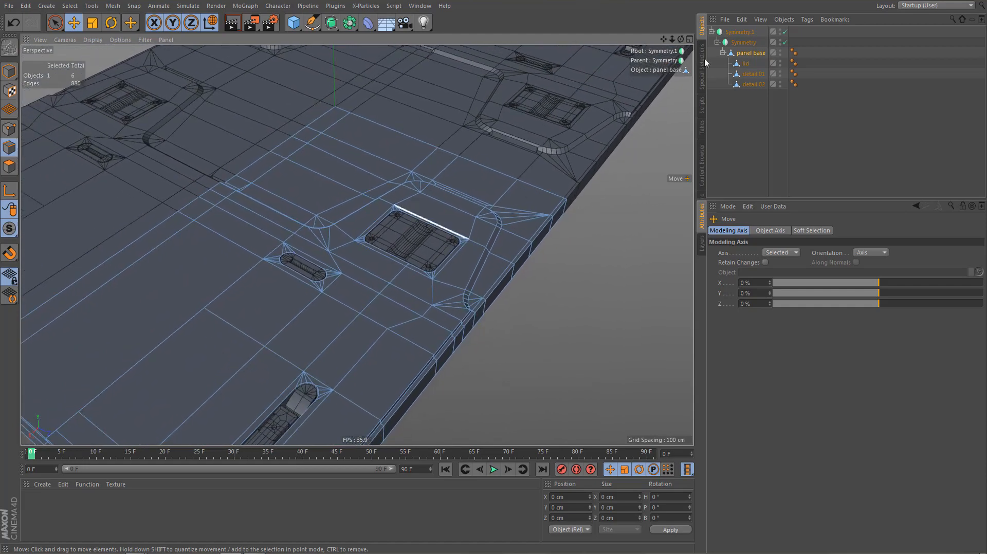
pyautogui.click(741, 64)
pyautogui.press('o')
pyautogui.keyDown('alt'); pyautogui.moveTo(445, 188); pyautogui.dragTo(437, 207, button='right'); pyautogui.keyUp('alt')
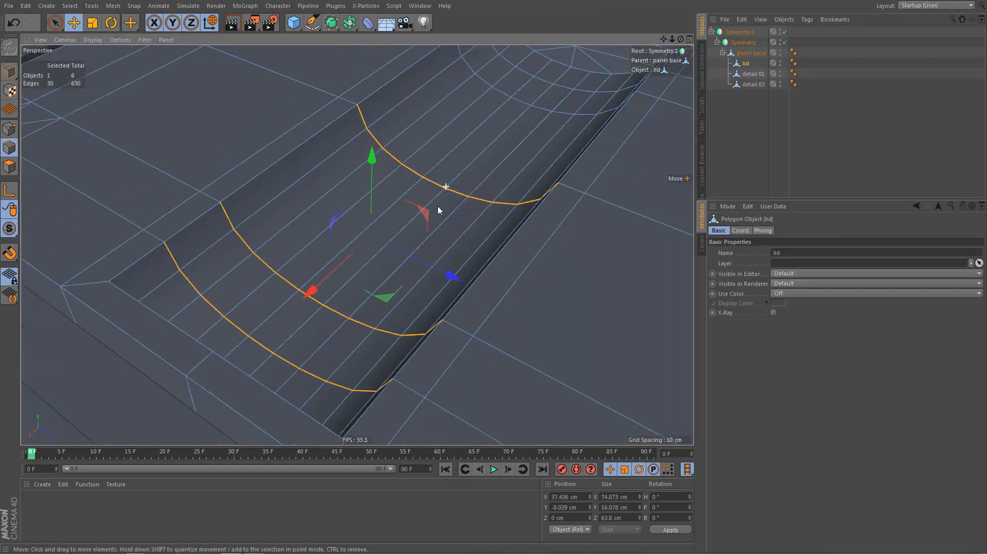
# Weld the extra point into the centre point of the end wall at both ends of the lid's curved recess with the Polygon Pen
pyautogui.keyDown('alt'); pyautogui.moveTo(438, 207); pyautogui.dragTo(464, 199); pyautogui.keyUp('alt')
pyautogui.keyDown('alt'); pyautogui.moveTo(464, 199); pyautogui.dragTo(448, 238, button='middle'); pyautogui.keyUp('alt')
pyautogui.keyDown('alt'); pyautogui.moveTo(491, 192); pyautogui.dragTo(505, 153); pyautogui.keyUp('alt')
pyautogui.press('m')
pyautogui.press('e')
pyautogui.keyDown('alt'); pyautogui.moveTo(446, 222); pyautogui.dragTo(326, 178); pyautogui.keyUp('alt')
pyautogui.keyDown('alt'); pyautogui.moveTo(325, 178); pyautogui.dragTo(449, 218, button='middle'); pyautogui.keyUp('alt')
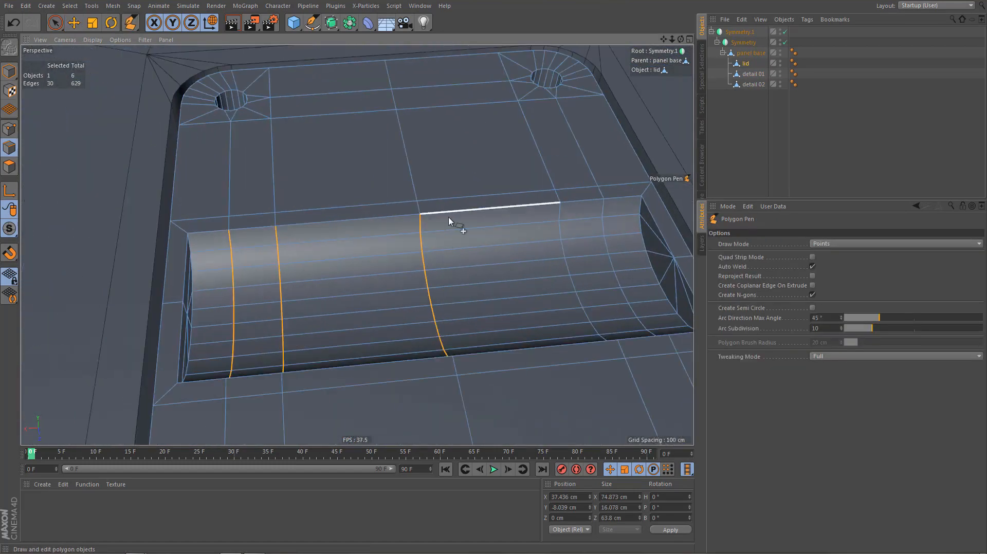
pyautogui.keyDown('alt'); pyautogui.moveTo(213, 312); pyautogui.dragTo(183, 277); pyautogui.keyUp('alt')
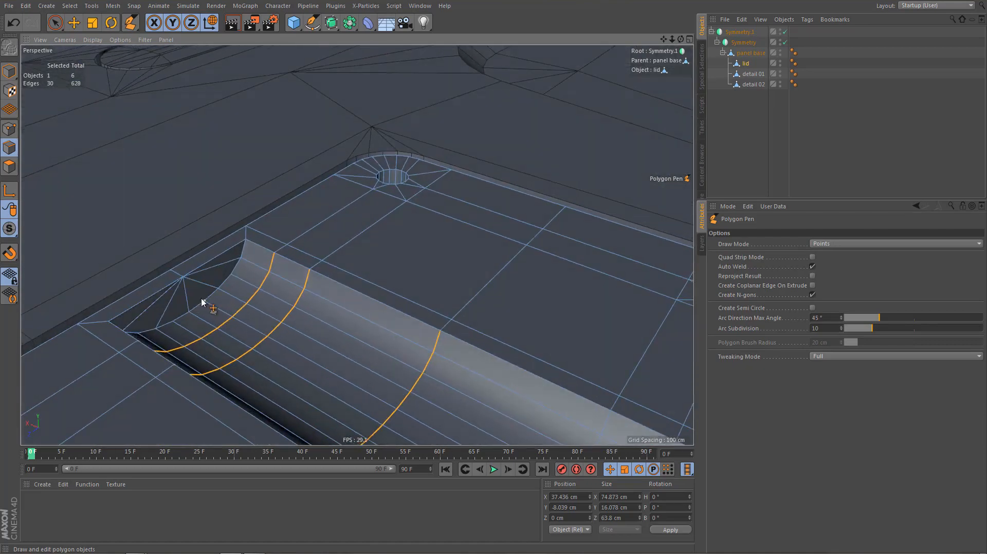
# Dissolve the outermost lengthwise edge loop along each side of the lid's curved recess
pyautogui.press('e')
pyautogui.doubleClick(220, 265)
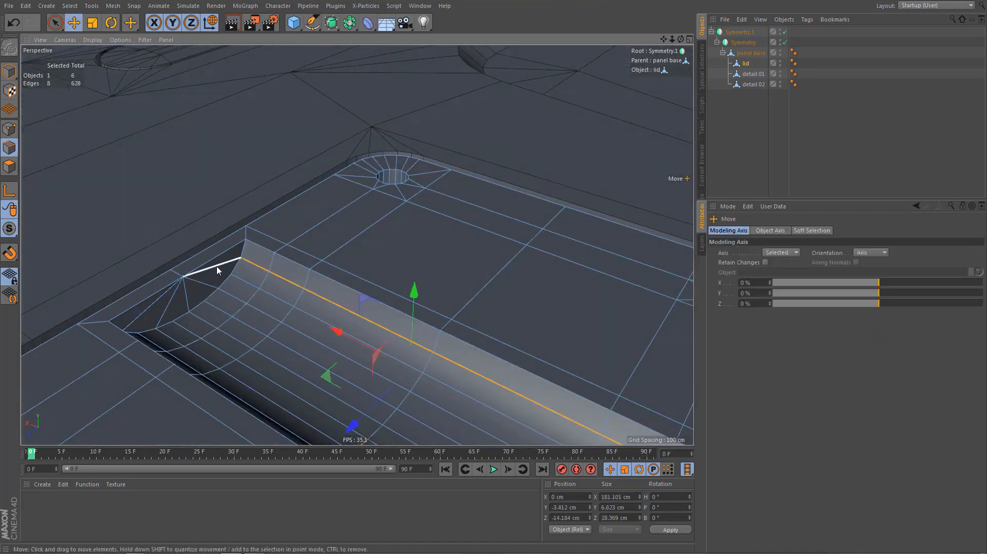
pyautogui.keyDown('shift'); pyautogui.doubleClick(156, 305); pyautogui.keyUp('shift')
pyautogui.keyDown('alt'); pyautogui.moveTo(189, 318); pyautogui.dragTo(139, 330); pyautogui.keyUp('alt')
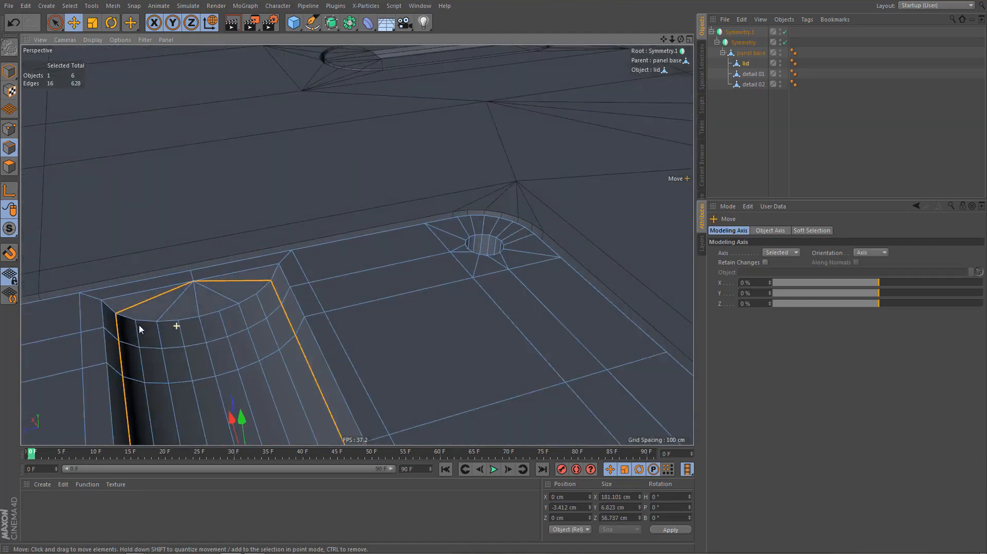
pyautogui.press('Delete')
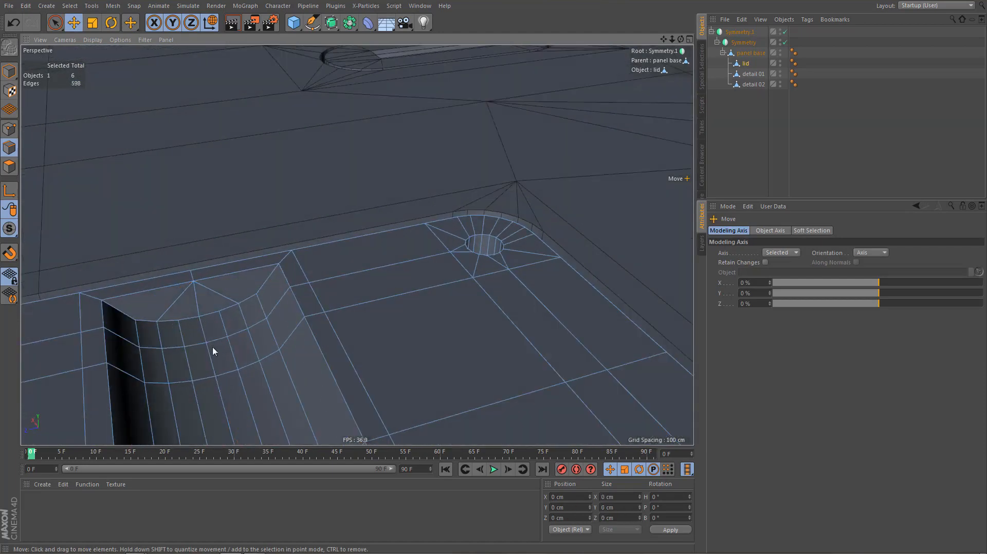
# Select the three cross-section edge arcs nearest one end of the lid's curved recess
pyautogui.click(121, 316)
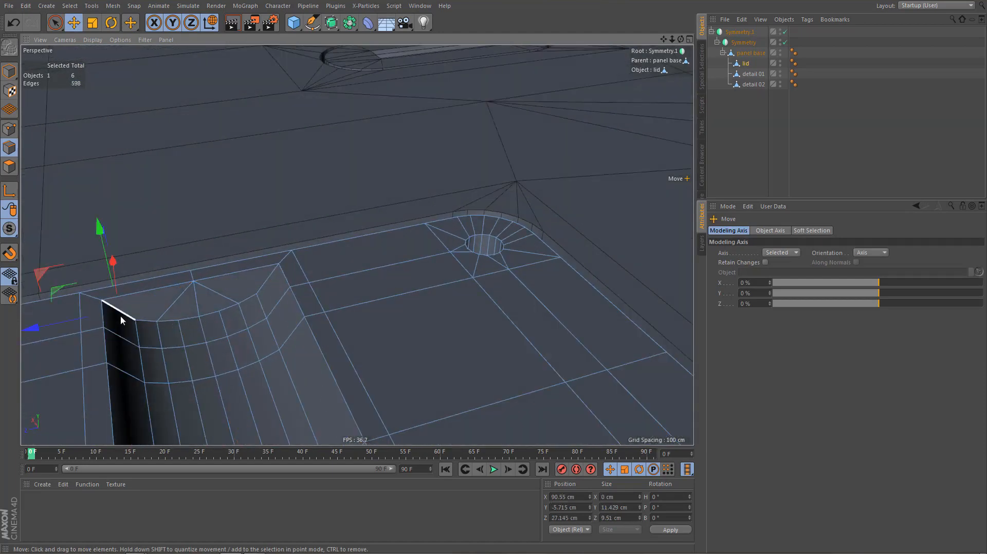
pyautogui.keyDown('shift'); pyautogui.click(186, 320); pyautogui.keyUp('shift')
pyautogui.keyDown('shift'); pyautogui.click(229, 312); pyautogui.keyUp('shift')
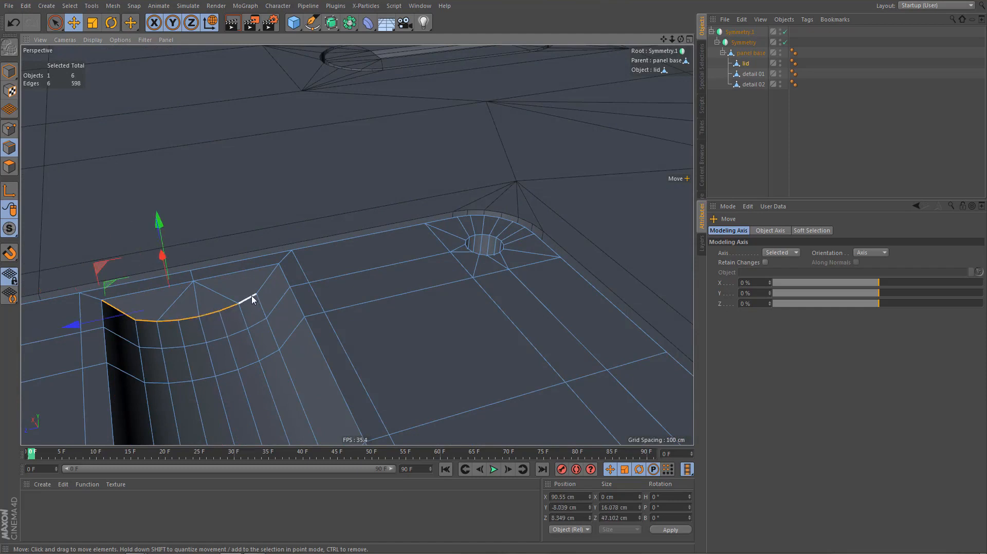
pyautogui.keyDown('shift'); pyautogui.click(252, 296); pyautogui.keyUp('shift')
pyautogui.keyDown('shift'); pyautogui.click(268, 284); pyautogui.keyUp('shift')
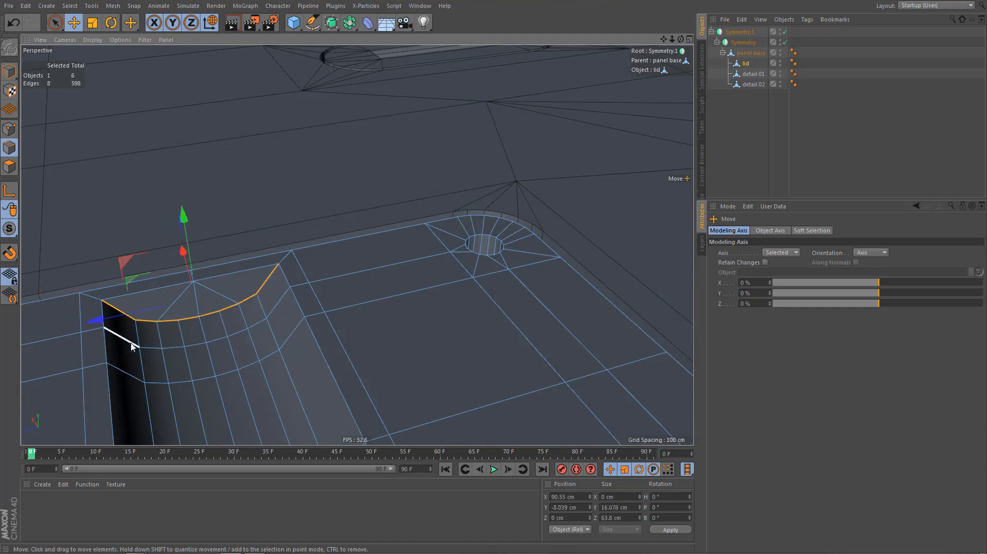
pyautogui.keyDown('shift'); pyautogui.click(129, 341); pyautogui.keyUp('shift')
pyautogui.keyDown('ctrl'); pyautogui.keyDown('shift'); pyautogui.click(278, 304); pyautogui.keyUp('shift'); pyautogui.keyUp('ctrl')
pyautogui.keyDown('shift'); pyautogui.click(127, 374); pyautogui.keyUp('shift')
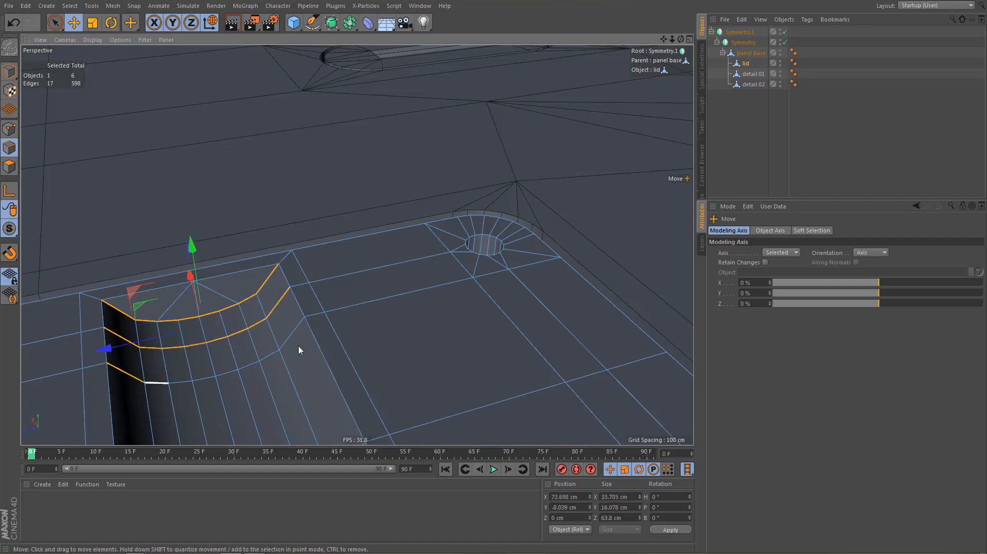
pyautogui.keyDown('ctrl'); pyautogui.keyDown('shift'); pyautogui.click(288, 339); pyautogui.keyUp('shift'); pyautogui.keyUp('ctrl')
# Add the next two cross-section edge arcs through the middle of the lid's recess to the selection
pyautogui.keyDown('alt'); pyautogui.moveTo(303, 293); pyautogui.dragTo(268, 346, button='right'); pyautogui.keyUp('alt')
pyautogui.keyDown('alt'); pyautogui.moveTo(269, 347); pyautogui.dragTo(247, 335); pyautogui.keyUp('alt')
pyautogui.keyDown('ctrl'); pyautogui.keyDown('shift'); pyautogui.click(226, 370); pyautogui.keyUp('shift'); pyautogui.keyUp('ctrl')
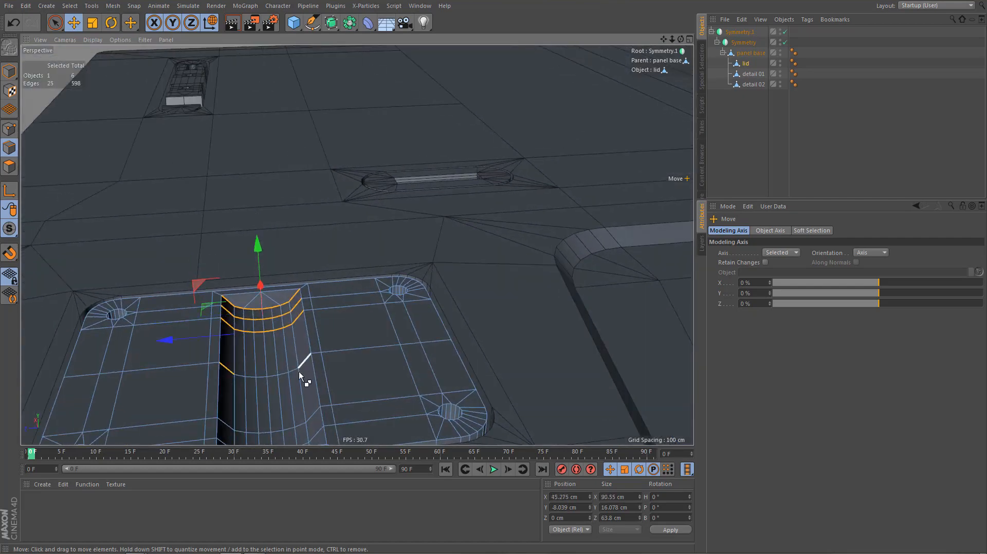
pyautogui.keyDown('shift'); pyautogui.click(225, 425); pyautogui.keyUp('shift')
pyautogui.keyDown('ctrl'); pyautogui.keyDown('shift'); pyautogui.click(315, 418); pyautogui.keyUp('shift'); pyautogui.keyUp('ctrl')
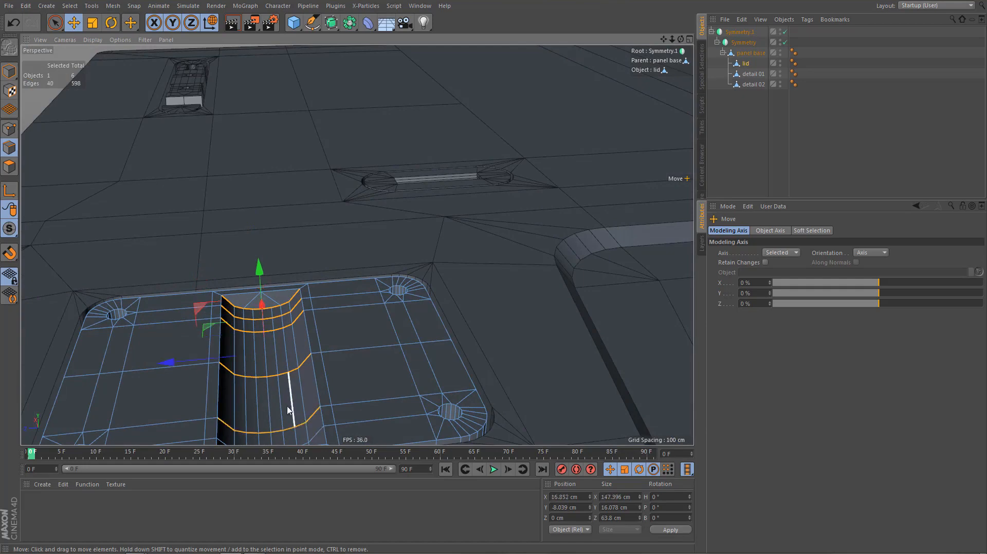
# Add the last two arcs at the recess's other end to the selection and space the points along all selected arcs evenly
pyautogui.keyDown('alt'); pyautogui.moveTo(287, 403); pyautogui.dragTo(422, 404); pyautogui.keyUp('alt')
pyautogui.keyDown('alt'); pyautogui.moveTo(319, 380); pyautogui.dragTo(425, 393); pyautogui.keyUp('alt')
pyautogui.keyDown('shift'); pyautogui.click(303, 344); pyautogui.keyUp('shift')
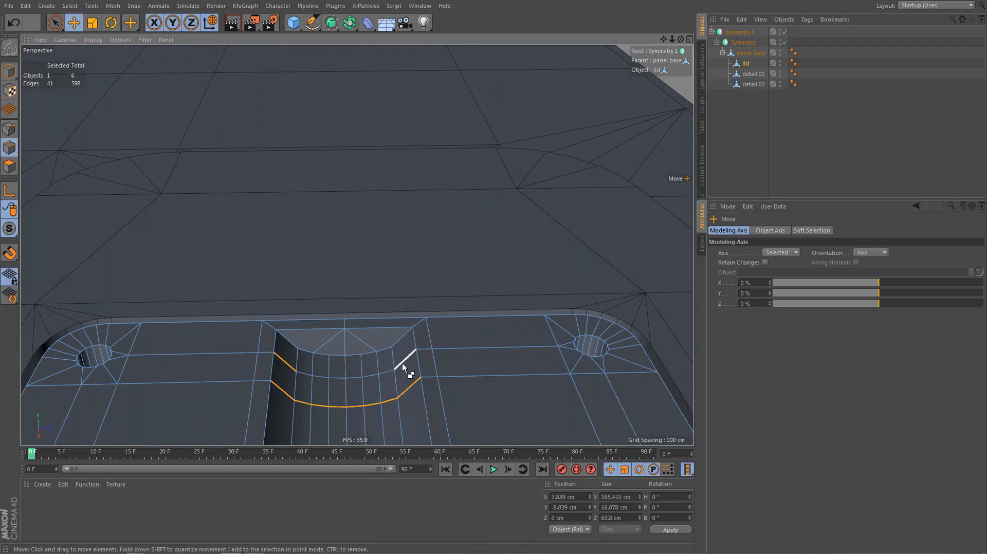
pyautogui.keyDown('ctrl'); pyautogui.keyDown('shift'); pyautogui.click(402, 363); pyautogui.keyUp('shift'); pyautogui.keyUp('ctrl')
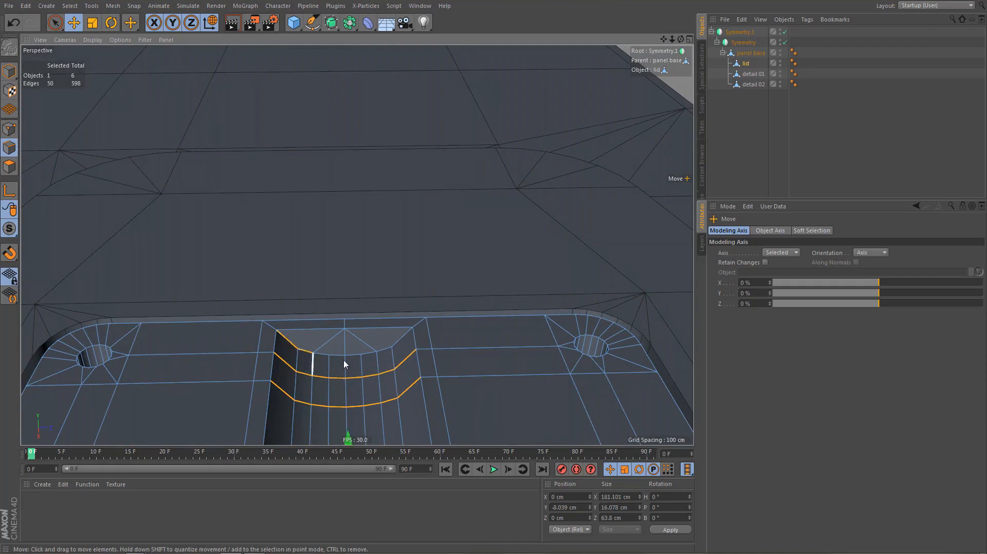
pyautogui.keyDown('ctrl'); pyautogui.keyDown('shift'); pyautogui.click(368, 357); pyautogui.keyUp('shift'); pyautogui.keyUp('ctrl')
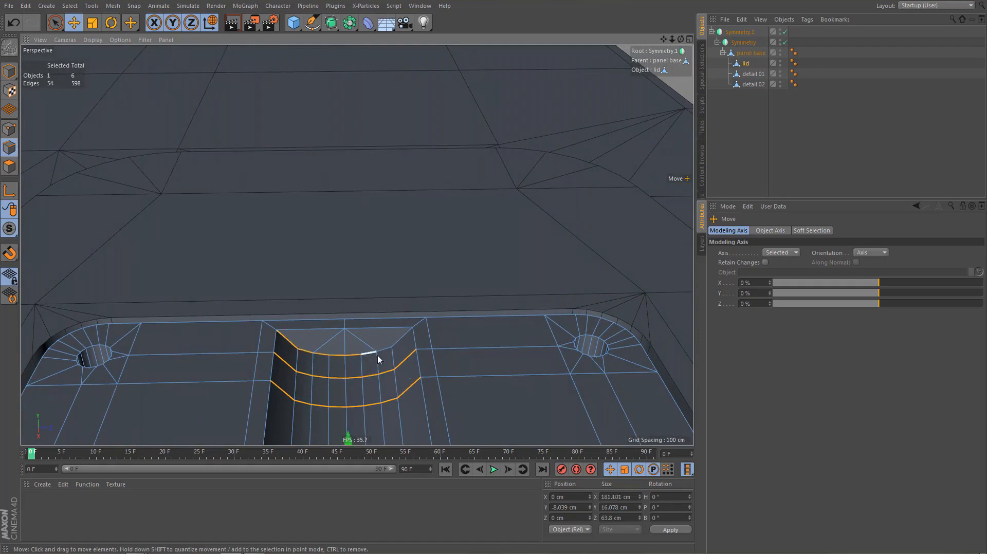
pyautogui.keyDown('shift'); pyautogui.click(402, 339); pyautogui.keyUp('shift')
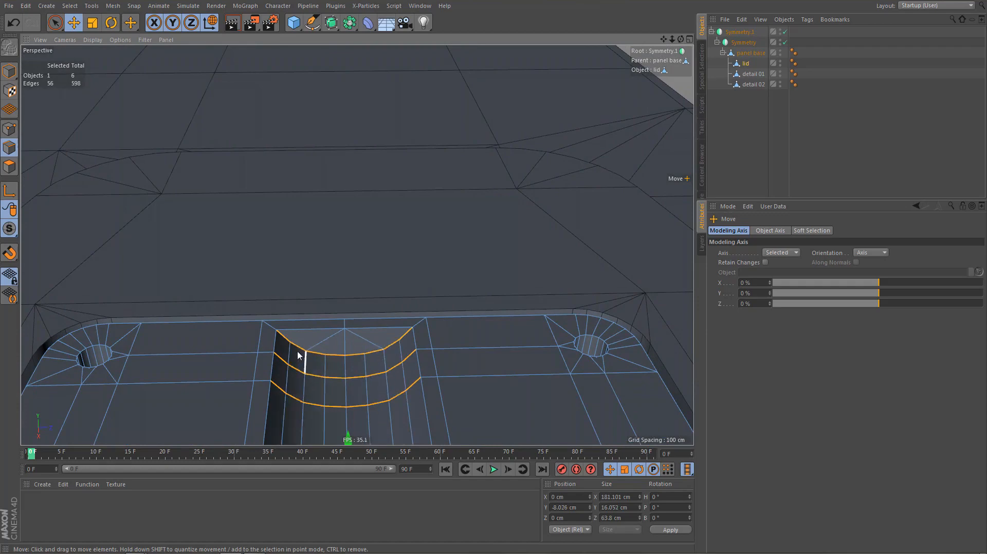
pyautogui.keyDown('alt'); pyautogui.moveTo(348, 369); pyautogui.dragTo(334, 389, button='right'); pyautogui.keyUp('alt')
pyautogui.keyDown('alt'); pyautogui.moveTo(359, 374); pyautogui.dragTo(304, 360); pyautogui.keyUp('alt')
pyautogui.keyDown('alt'); pyautogui.moveTo(298, 378); pyautogui.dragTo(350, 338, button='middle'); pyautogui.keyUp('alt')
pyautogui.keyDown('alt'); pyautogui.moveTo(350, 338); pyautogui.dragTo(336, 356, button='right'); pyautogui.keyUp('alt')
pyautogui.keyDown('alt'); pyautogui.moveTo(336, 356); pyautogui.dragTo(377, 353, button='middle'); pyautogui.keyUp('alt')
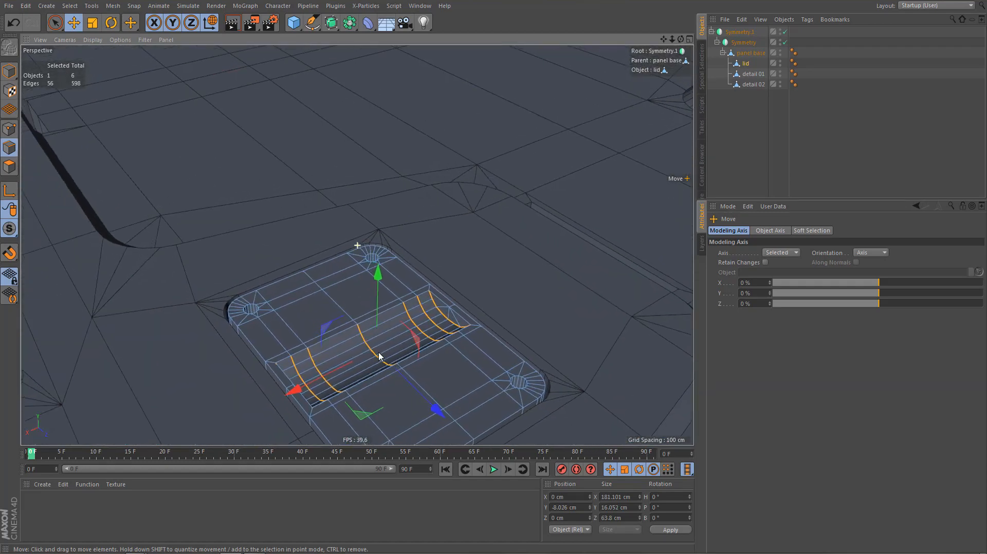
pyautogui.keyDown('alt'); pyautogui.moveTo(385, 339); pyautogui.dragTo(375, 351, button='right'); pyautogui.keyUp('alt')
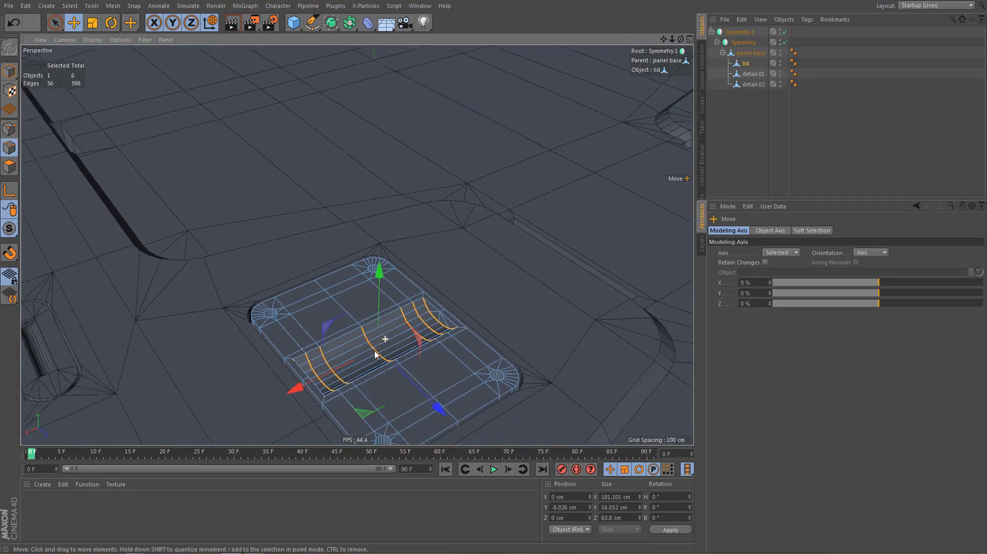
# Weld the extra point into the centre rim point at both ends of detail 01's groove with the Polygon Pen
pyautogui.click(760, 73)
pyautogui.press('s')
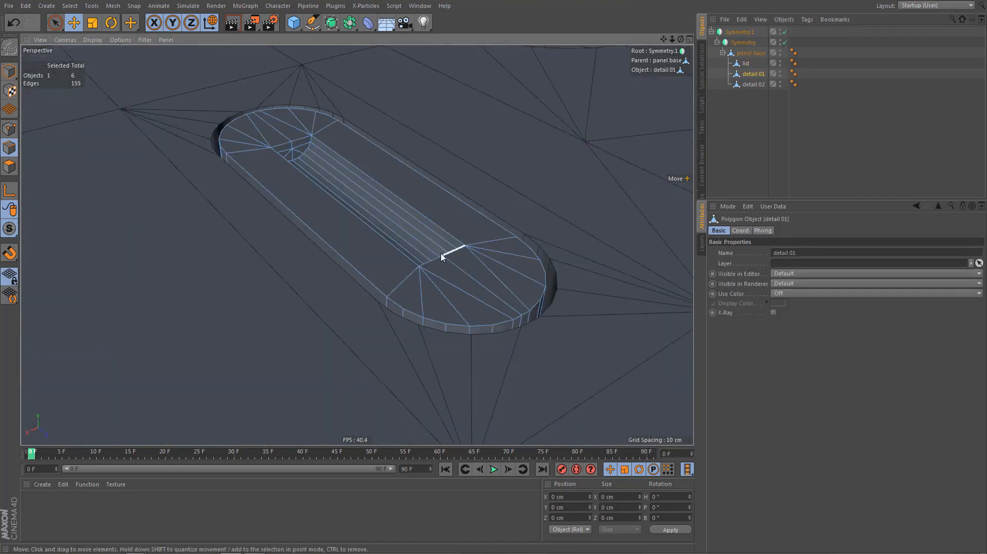
pyautogui.keyDown('alt'); pyautogui.moveTo(438, 248); pyautogui.dragTo(402, 288); pyautogui.keyUp('alt')
pyautogui.keyDown('alt'); pyautogui.moveTo(320, 164); pyautogui.dragTo(369, 218, button='right'); pyautogui.keyUp('alt')
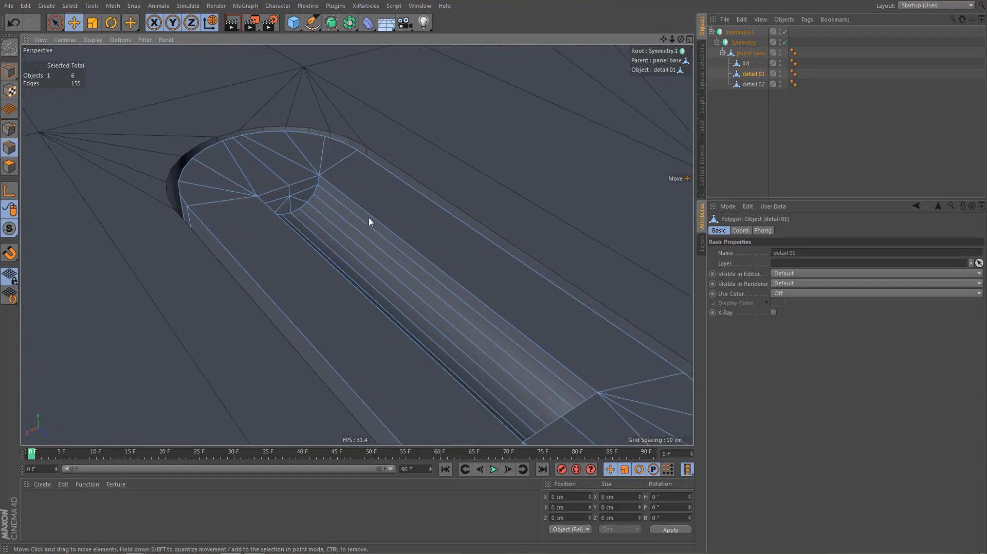
pyautogui.press('m')
pyautogui.press('e')
pyautogui.keyDown('alt'); pyautogui.moveTo(282, 222); pyautogui.dragTo(216, 220); pyautogui.keyUp('alt')
pyautogui.moveTo(321, 187); pyautogui.dragTo(321, 174)
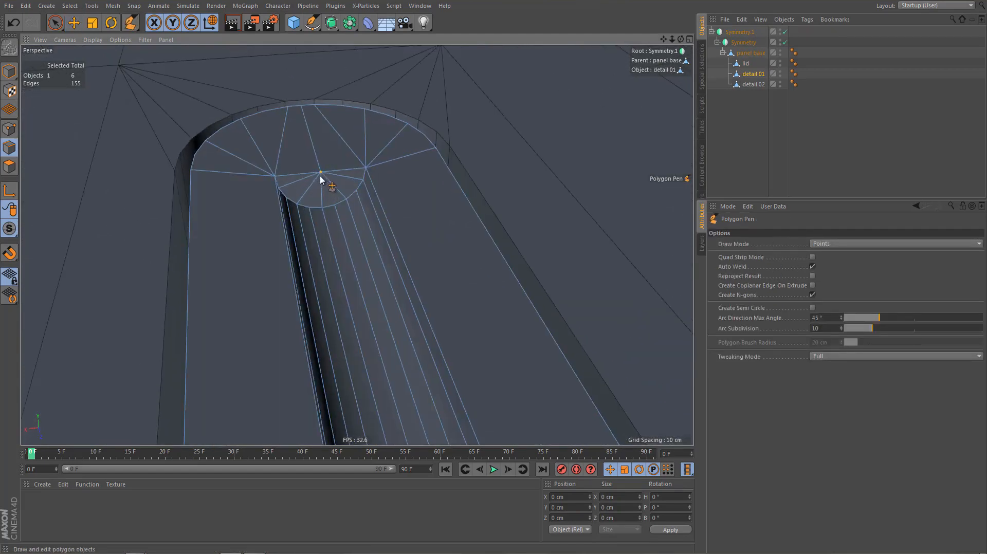
pyautogui.keyDown('alt'); pyautogui.moveTo(323, 220); pyautogui.dragTo(470, 230); pyautogui.keyUp('alt')
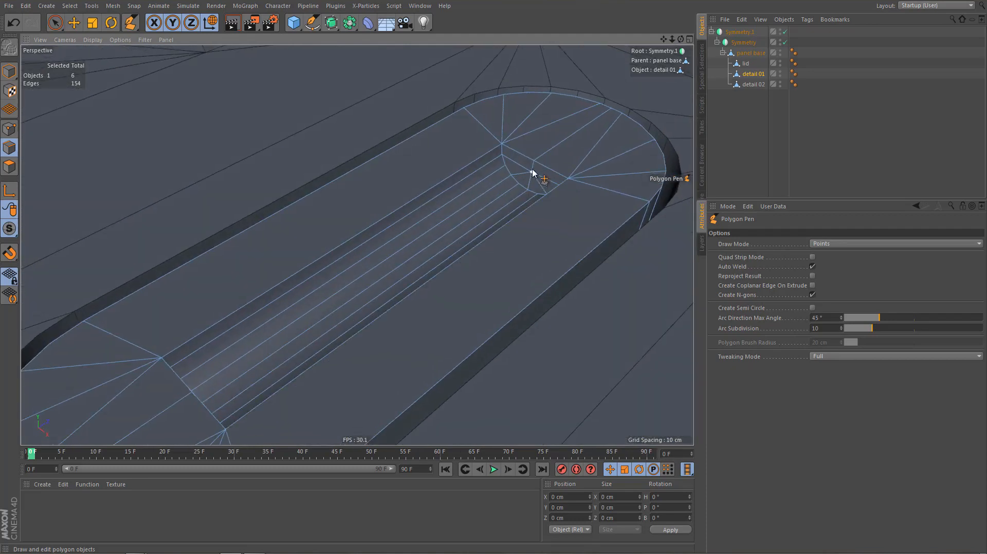
# Dissolve the outermost lengthwise edge loop on each side of detail 01's groove, including its end-wall edges
pyautogui.press('e')
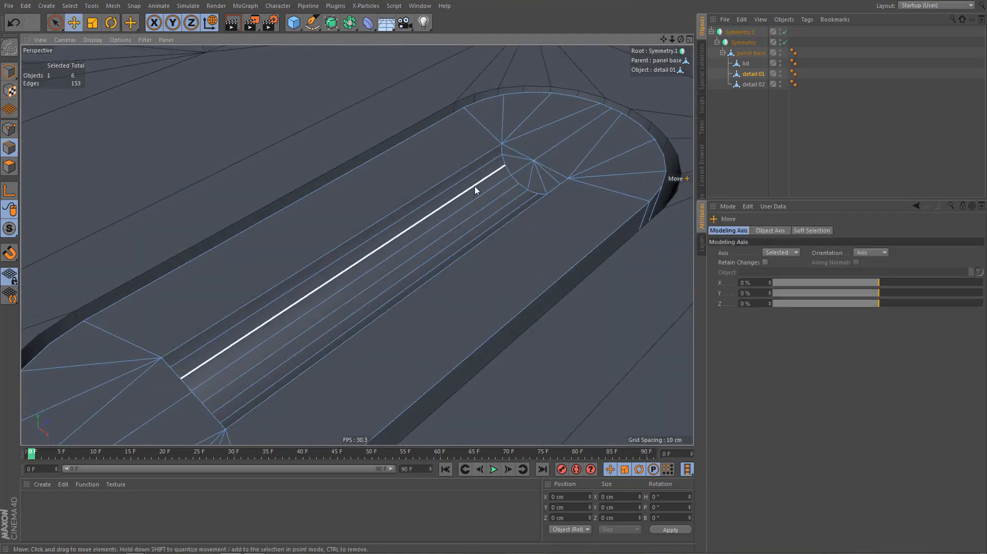
pyautogui.keyDown('alt'); pyautogui.moveTo(495, 206); pyautogui.dragTo(558, 188); pyautogui.keyUp('alt')
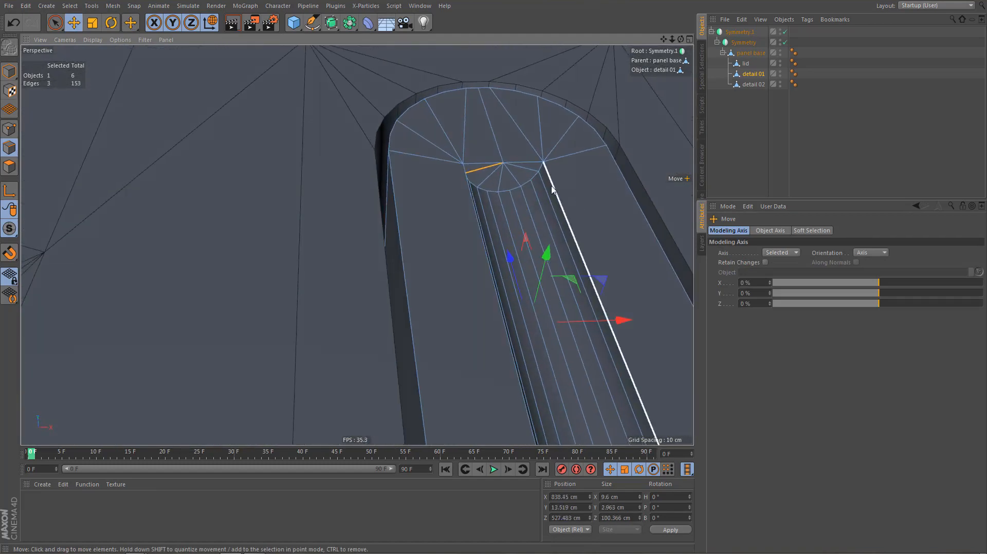
pyautogui.keyDown('shift'); pyautogui.click(553, 190); pyautogui.keyUp('shift')
pyautogui.press('Delete')
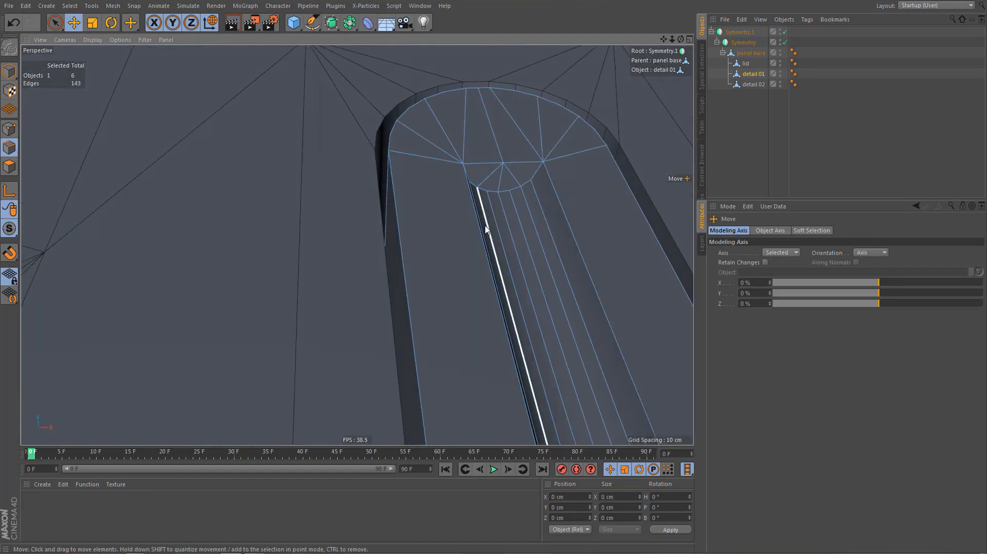
# Select all edges of the curved arc at one end of detail 01's groove
pyautogui.keyDown('alt'); pyautogui.moveTo(514, 288); pyautogui.dragTo(448, 226); pyautogui.keyUp('alt')
pyautogui.click(487, 177)
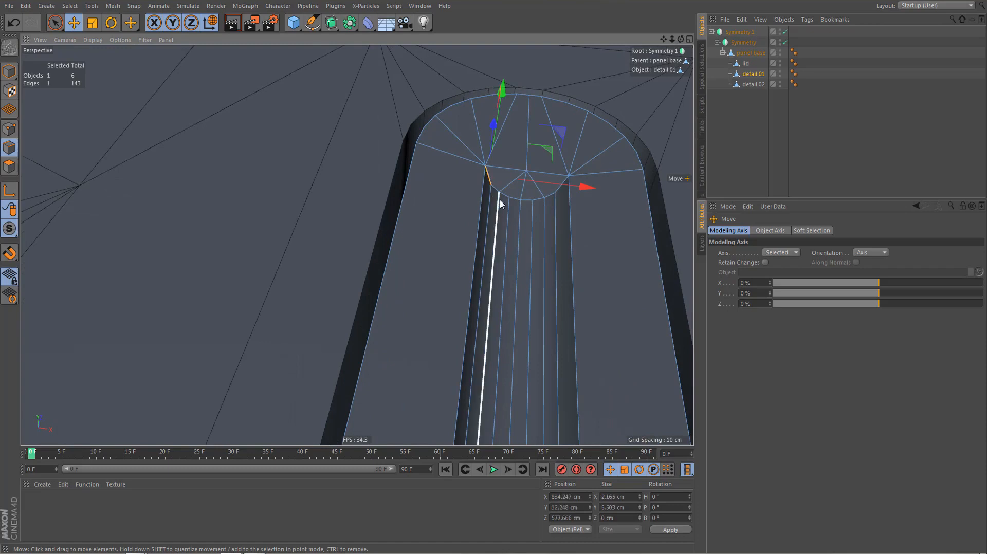
pyautogui.keyDown('shift'); pyautogui.click(494, 188); pyautogui.keyUp('shift')
pyautogui.keyDown('shift'); pyautogui.click(506, 198); pyautogui.keyUp('shift')
pyautogui.keyDown('shift'); pyautogui.click(516, 200); pyautogui.keyUp('shift')
pyautogui.keyDown('shift'); pyautogui.click(527, 200); pyautogui.keyUp('shift')
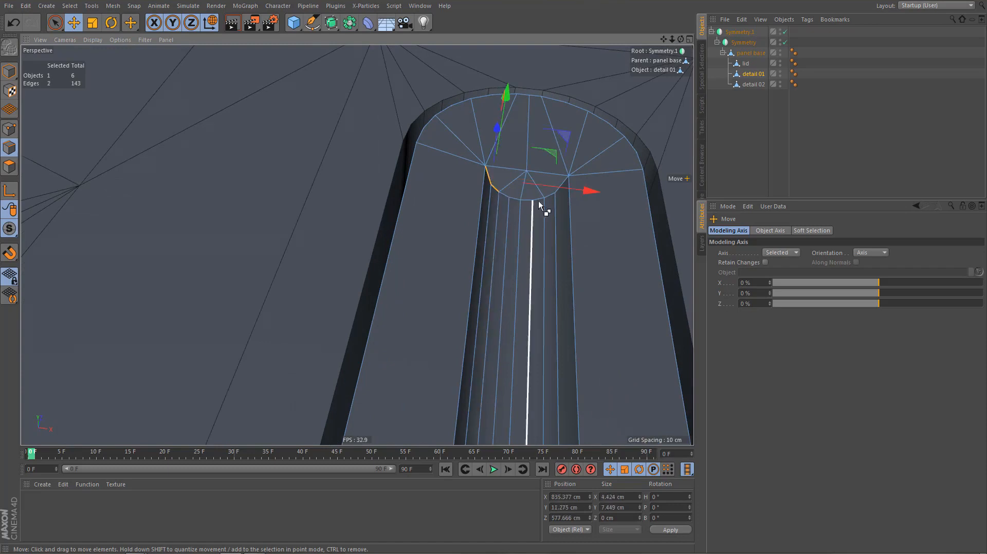
pyautogui.keyDown('shift'); pyautogui.click(539, 200); pyautogui.keyUp('shift')
pyautogui.keyDown('alt'); pyautogui.moveTo(540, 221); pyautogui.dragTo(422, 304); pyautogui.keyUp('alt')
pyautogui.keyDown('shift'); pyautogui.click(538, 194); pyautogui.keyUp('shift')
pyautogui.keyDown('shift'); pyautogui.click(552, 183); pyautogui.keyUp('shift')
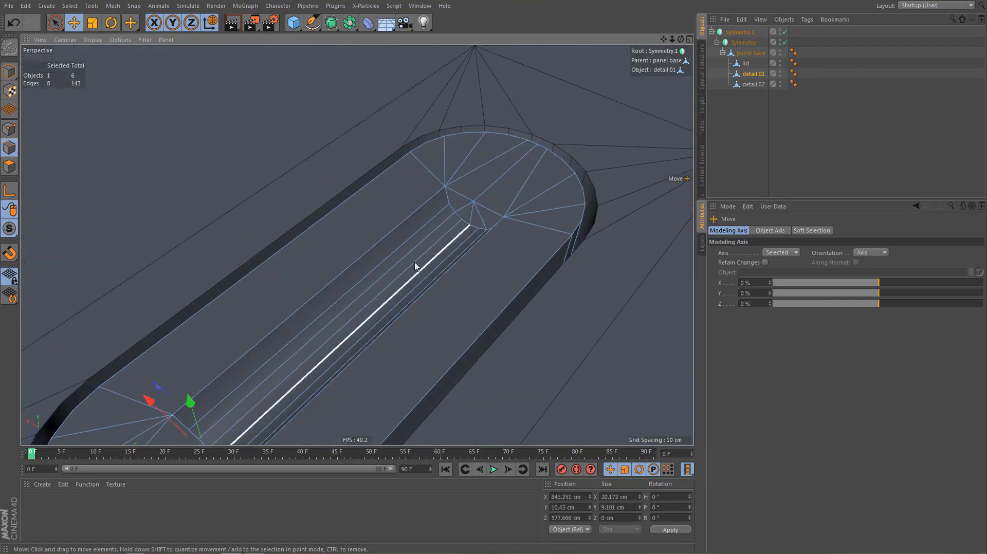
# Add the arc edges at the groove's opposite end to the selection and space the points of both arcs evenly
pyautogui.keyDown('alt'); pyautogui.moveTo(418, 238); pyautogui.dragTo(467, 240, button='right'); pyautogui.keyUp('alt')
pyautogui.keyDown('shift'); pyautogui.click(459, 176); pyautogui.keyUp('shift')
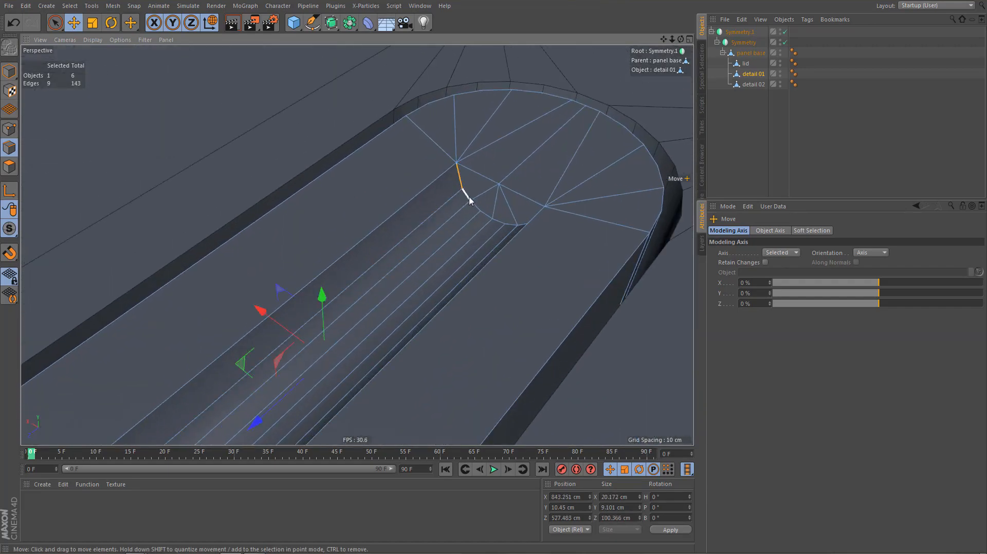
pyautogui.keyDown('shift'); pyautogui.click(466, 194); pyautogui.keyUp('shift')
pyautogui.keyDown('shift'); pyautogui.click(487, 218); pyautogui.keyUp('shift')
pyautogui.keyDown('alt'); pyautogui.moveTo(463, 258); pyautogui.dragTo(518, 238); pyautogui.keyUp('alt')
pyautogui.keyDown('shift'); pyautogui.click(470, 212); pyautogui.keyUp('shift')
pyautogui.keyDown('shift'); pyautogui.click(489, 210); pyautogui.keyUp('shift')
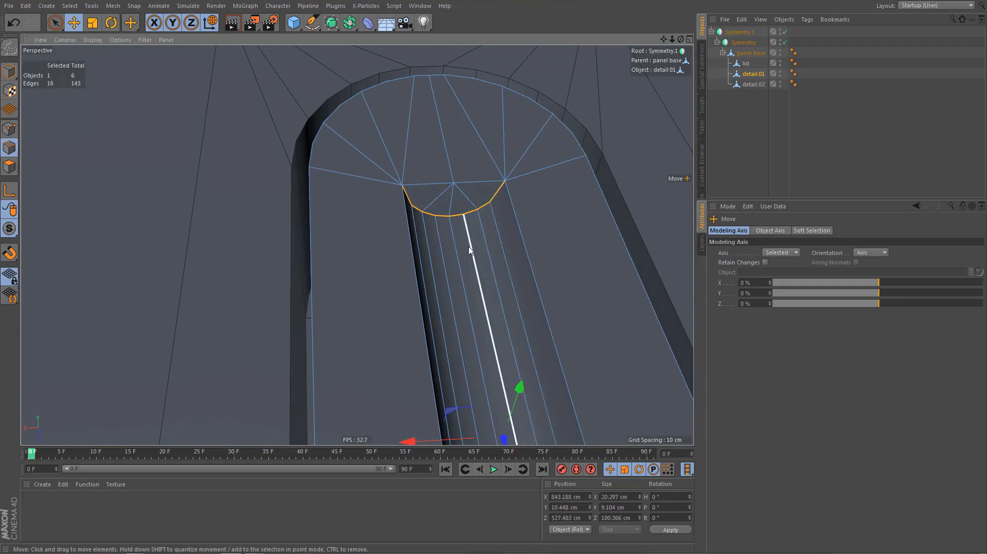
pyautogui.keyDown('alt'); pyautogui.moveTo(469, 251); pyautogui.dragTo(396, 247); pyautogui.keyUp('alt')
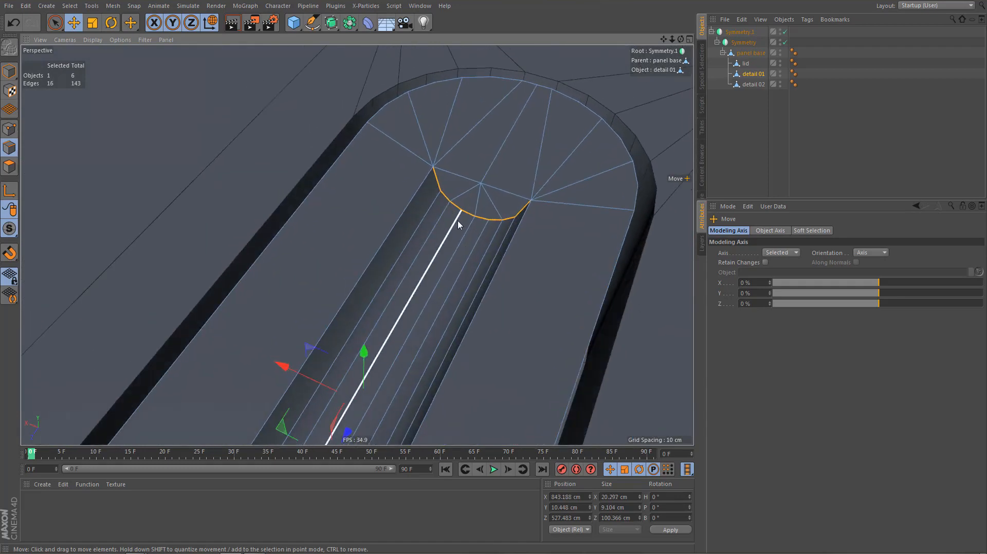
pyautogui.keyDown('alt'); pyautogui.moveTo(463, 249); pyautogui.dragTo(355, 294); pyautogui.keyUp('alt')
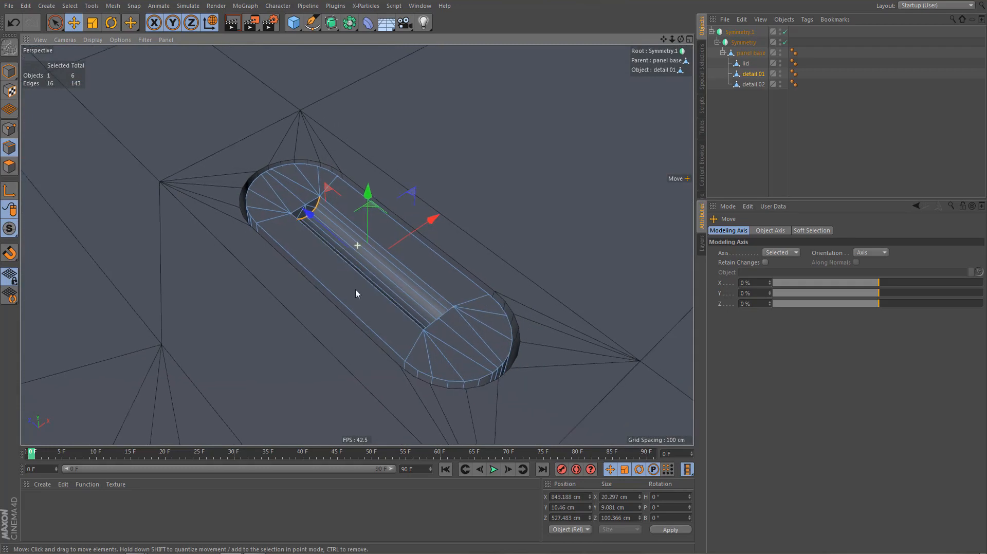
pyautogui.keyDown('alt'); pyautogui.moveTo(355, 293); pyautogui.dragTo(380, 333, button='middle'); pyautogui.keyUp('alt')
pyautogui.keyDown('alt'); pyautogui.moveTo(342, 278); pyautogui.dragTo(337, 297, button='right'); pyautogui.keyUp('alt')
pyautogui.keyDown('alt'); pyautogui.moveTo(348, 289); pyautogui.dragTo(365, 302, button='middle'); pyautogui.keyUp('alt')
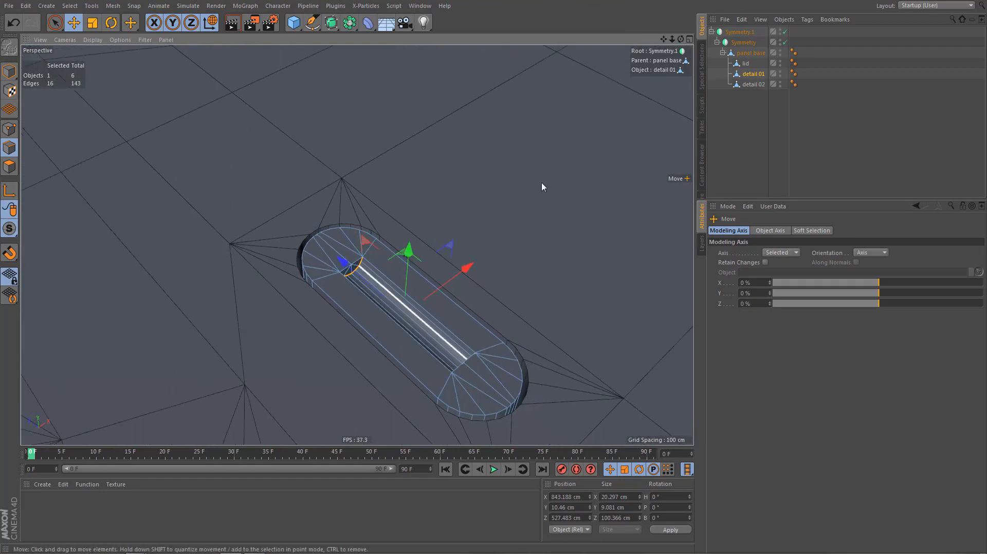
# Select the detail 02 object, frame it and isolate it in the viewport with solo mode
pyautogui.click(753, 84)
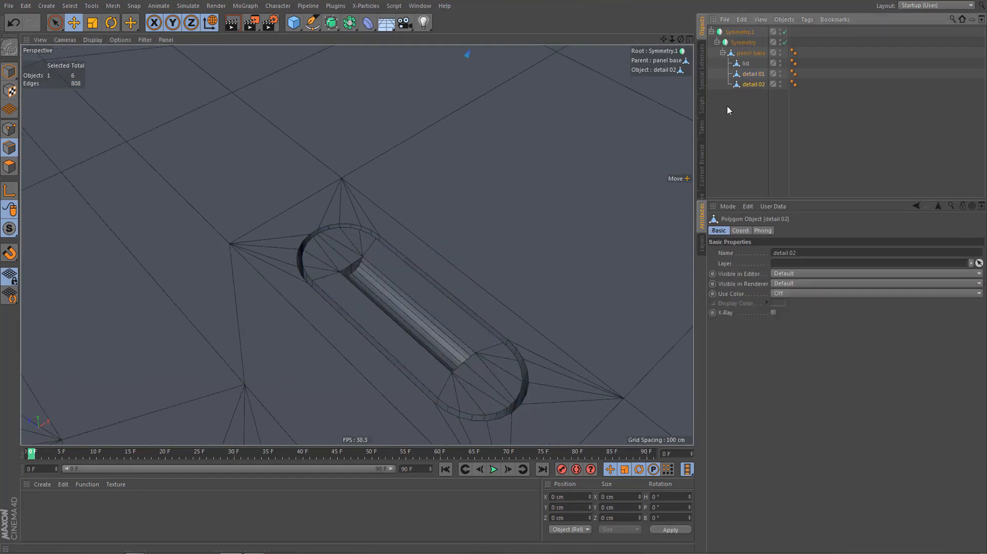
pyautogui.press('o')
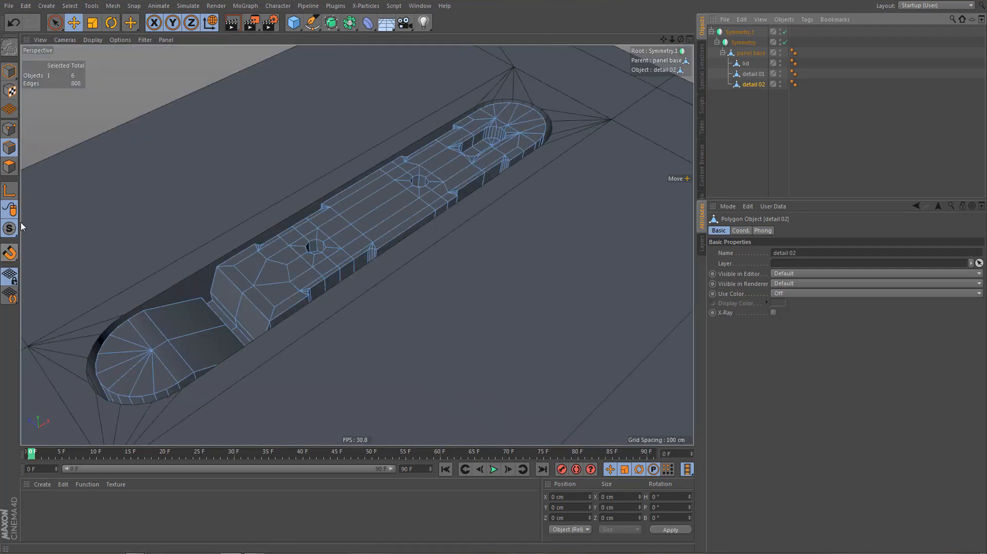
pyautogui.moveTo(9, 228); pyautogui.dragTo(75, 271)
pyautogui.click(73, 267)
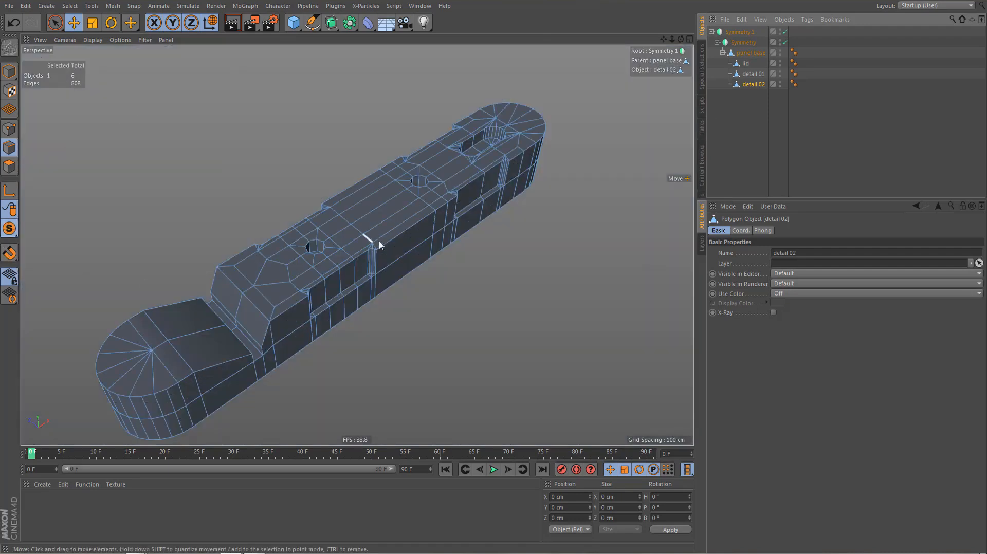
# Use the Polygon Pen to weld the mid-height point and lower recess point onto the bottom edge point beside the slotted end, on both sides
pyautogui.keyDown('alt'); pyautogui.moveTo(357, 244); pyautogui.dragTo(381, 215); pyautogui.keyUp('alt')
pyautogui.moveTo(332, 273)
pyautogui.keyDown('alt'); pyautogui.mouseDown()
pyautogui.moveTo(324, 255)
pyautogui.moveTo(321, 263)
pyautogui.mouseUp(); pyautogui.keyUp('alt')
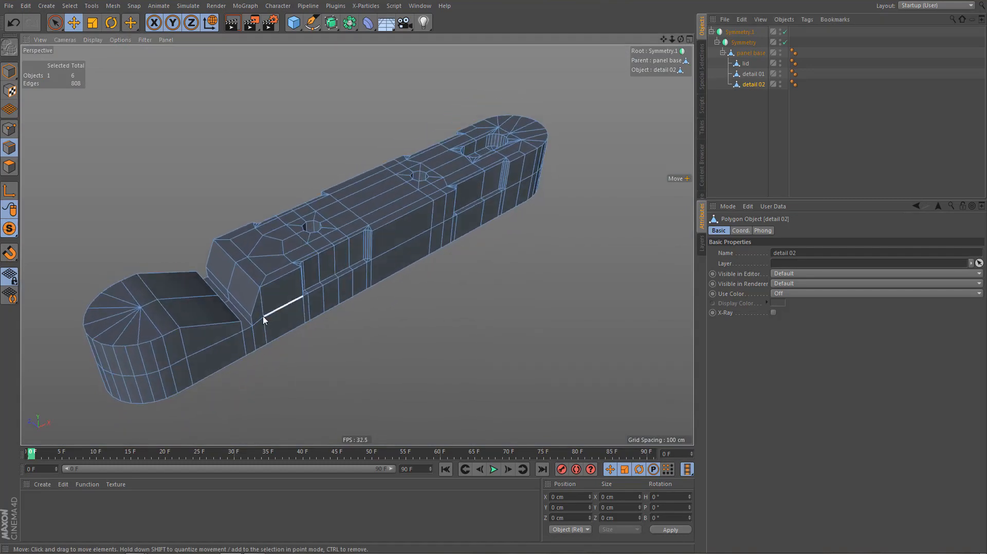
pyautogui.keyDown('alt'); pyautogui.moveTo(411, 246); pyautogui.dragTo(618, 222); pyautogui.keyUp('alt')
pyautogui.scroll(8, 335, 330)
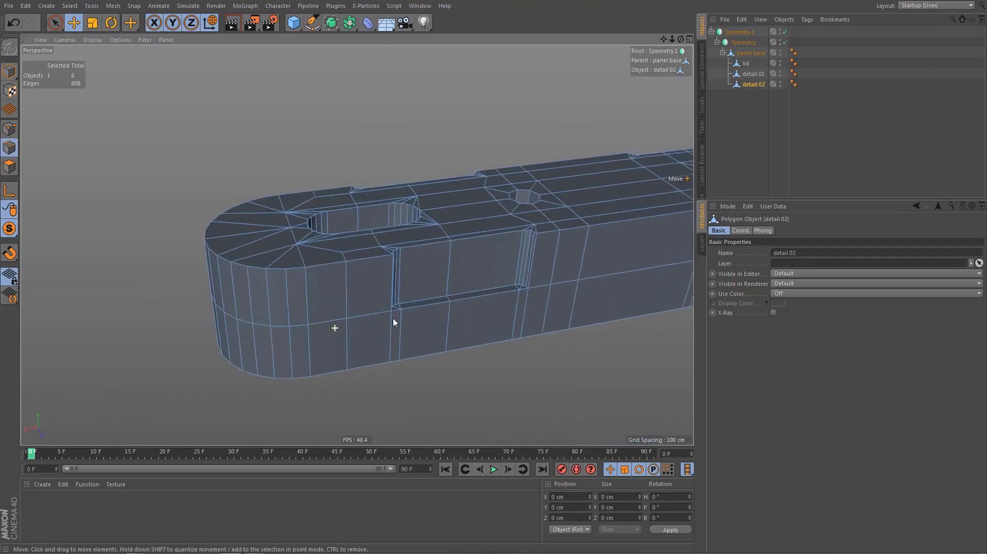
pyautogui.press('m')
pyautogui.press('e')
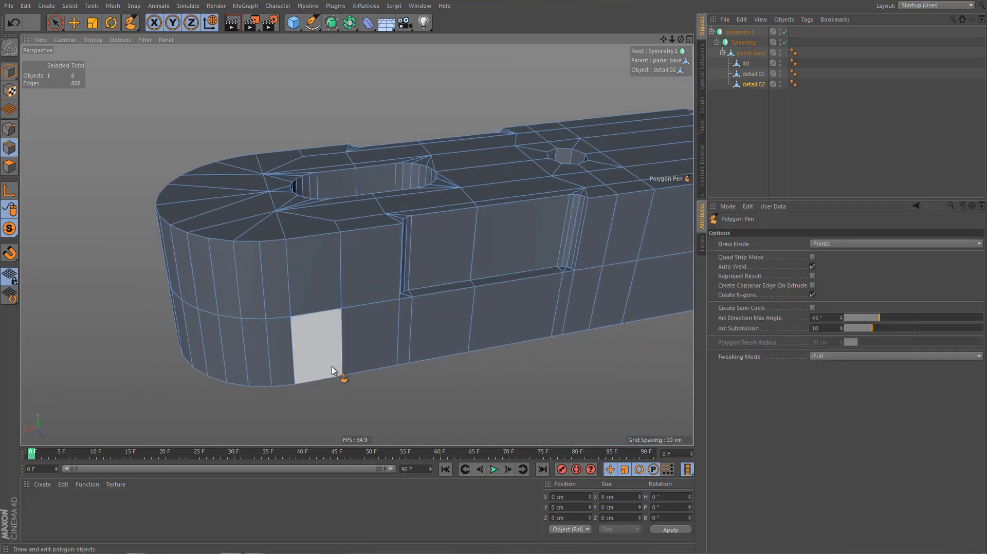
pyautogui.moveTo(342, 309); pyautogui.dragTo(403, 316)
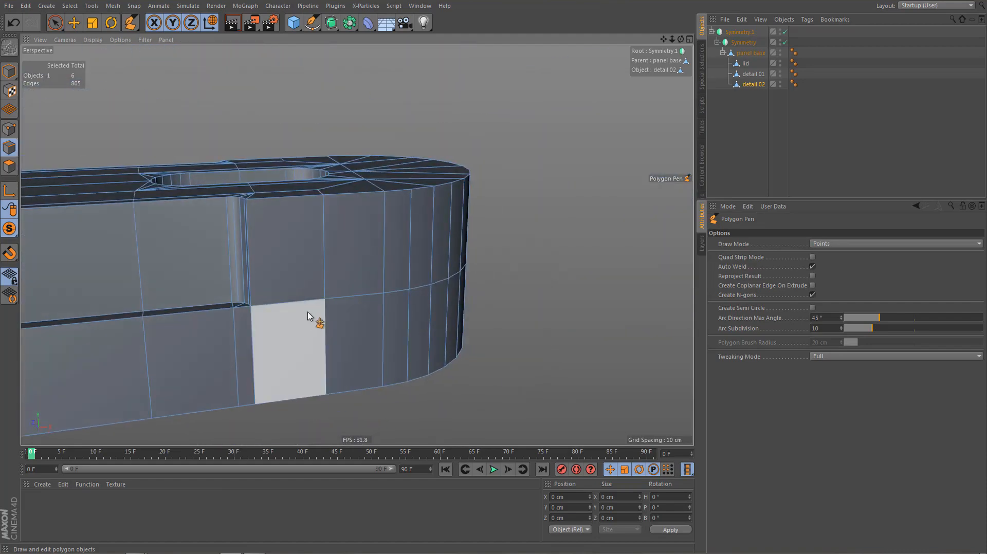
pyautogui.moveTo(325, 299); pyautogui.dragTo(326, 396)
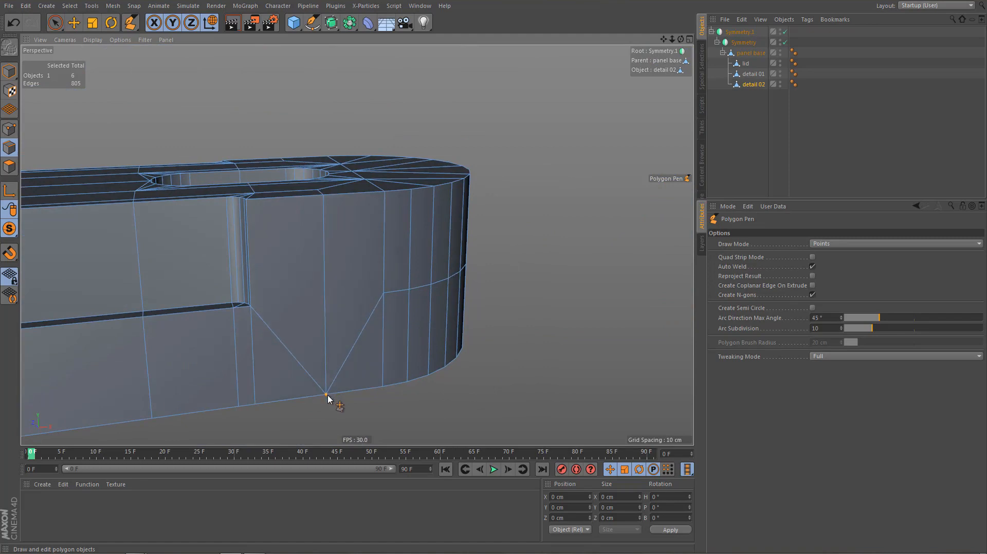
pyautogui.moveTo(254, 405); pyautogui.dragTo(327, 397)
# Select the mid-height edge loop around detail 02's rounded slotted end and dissolve it
pyautogui.press('space')
pyautogui.press('e')
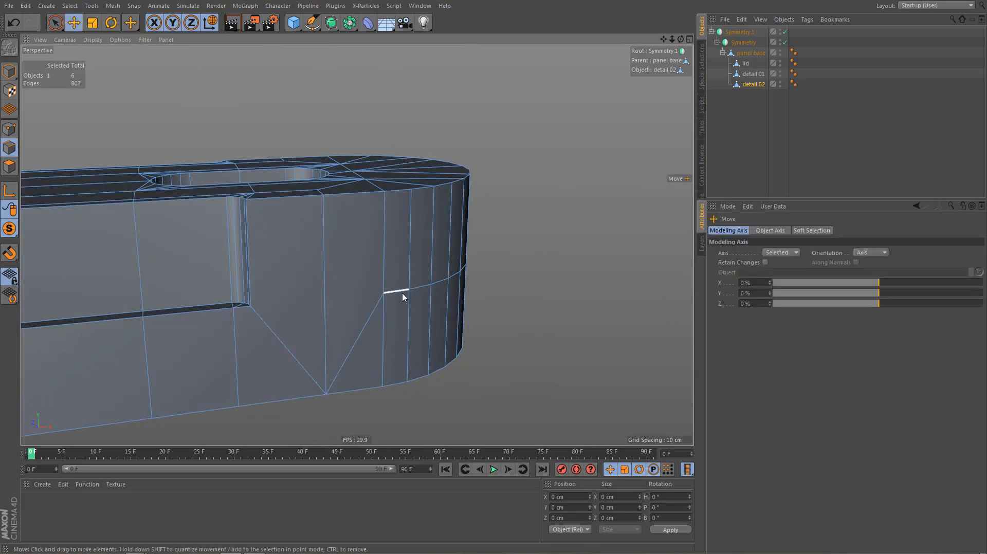
pyautogui.doubleClick(402, 295)
pyautogui.keyDown('alt'); pyautogui.moveTo(317, 363); pyautogui.dragTo(257, 346); pyautogui.keyUp('alt')
pyautogui.keyDown('alt'); pyautogui.moveTo(257, 348); pyautogui.dragTo(215, 374, button='right'); pyautogui.keyUp('alt')
pyautogui.keyDown('alt'); pyautogui.moveTo(395, 302); pyautogui.dragTo(184, 326); pyautogui.keyUp('alt')
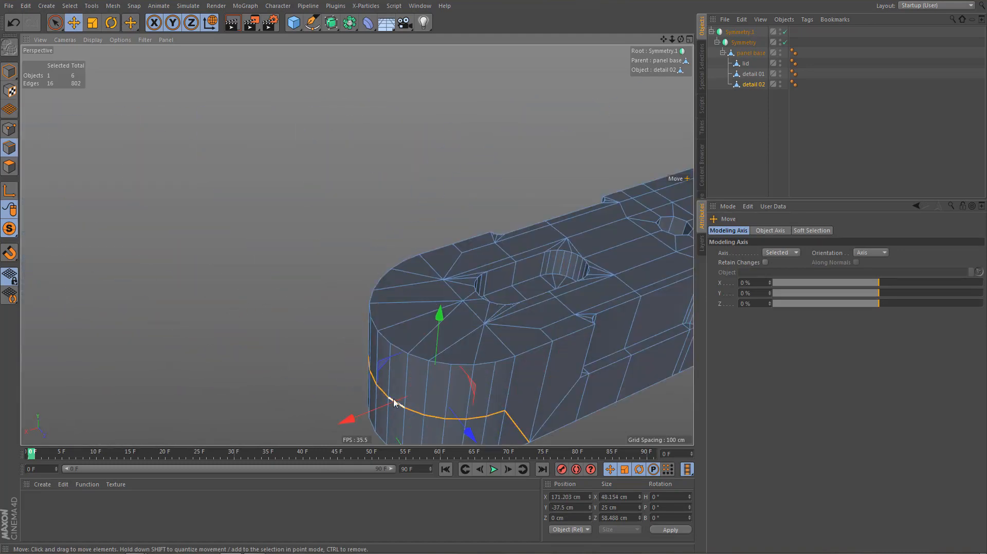
pyautogui.keyDown('alt'); pyautogui.moveTo(388, 398); pyautogui.dragTo(181, 330, button='middle'); pyautogui.keyUp('alt')
pyautogui.hotkey('ctrl', 'Delete')
pyautogui.keyDown('alt'); pyautogui.moveTo(200, 354); pyautogui.dragTo(178, 408, button='right'); pyautogui.keyUp('alt')
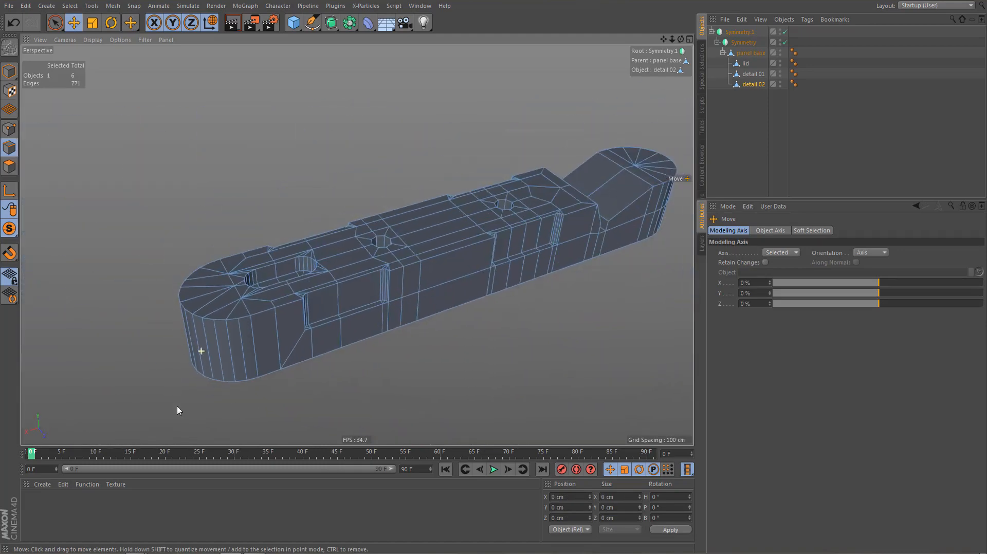
# Use the Polygon Pen to weld the mid-height and notch-side bottom points onto the wedge end's bottom edge point on one side
pyautogui.keyDown('alt'); pyautogui.moveTo(329, 357); pyautogui.dragTo(149, 389, button='middle'); pyautogui.keyUp('alt')
pyautogui.keyDown('alt'); pyautogui.moveTo(441, 253); pyautogui.dragTo(529, 248, button='right'); pyautogui.keyUp('alt')
pyautogui.keyDown('alt'); pyautogui.moveTo(464, 279); pyautogui.dragTo(438, 274); pyautogui.keyUp('alt')
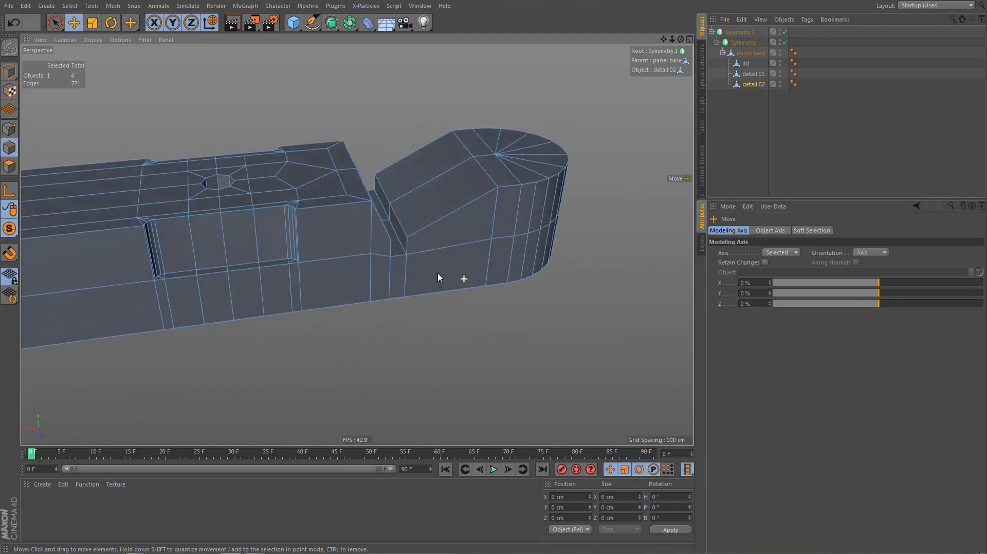
pyautogui.rightClick(442, 289)
pyautogui.click(463, 391)
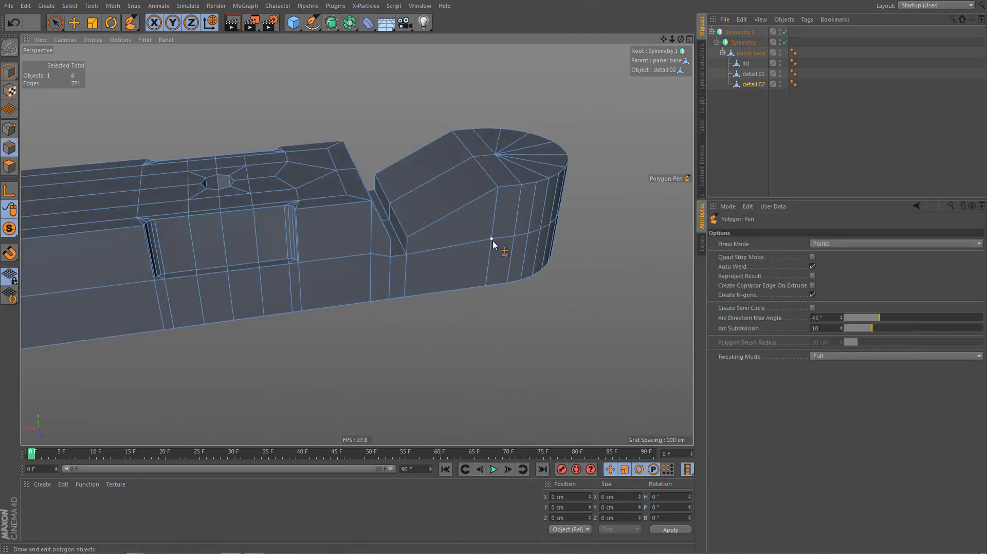
pyautogui.moveTo(483, 280); pyautogui.dragTo(486, 285)
pyautogui.moveTo(404, 298); pyautogui.dragTo(486, 287)
# Weld the matching mid-height and notch-side bottom points onto the bottom edge point on the wedge end's opposite side
pyautogui.keyDown('alt'); pyautogui.moveTo(494, 244); pyautogui.dragTo(640, 205); pyautogui.keyUp('alt')
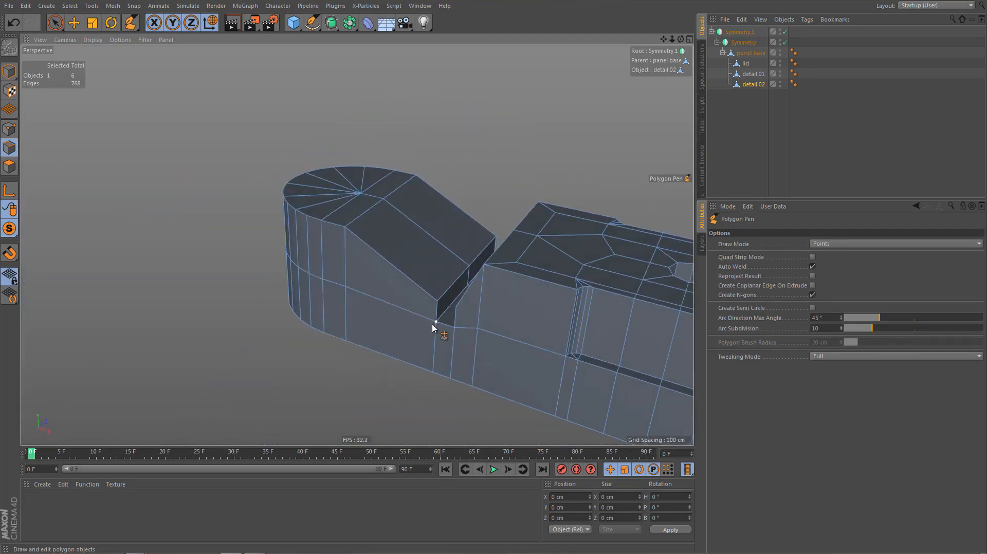
pyautogui.moveTo(433, 325); pyautogui.dragTo(434, 367)
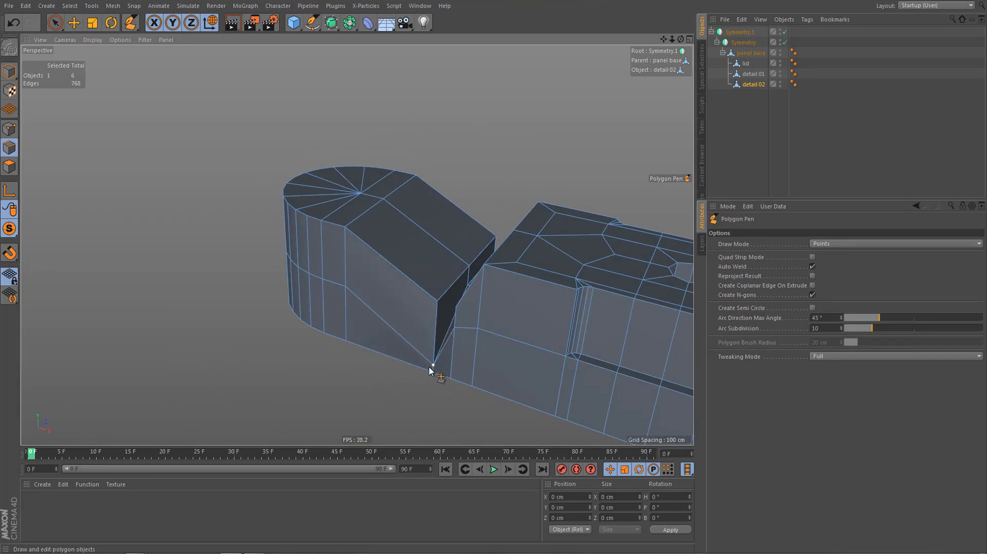
pyautogui.hotkey('ctrl', 'z')
pyautogui.moveTo(345, 287); pyautogui.dragTo(345, 343)
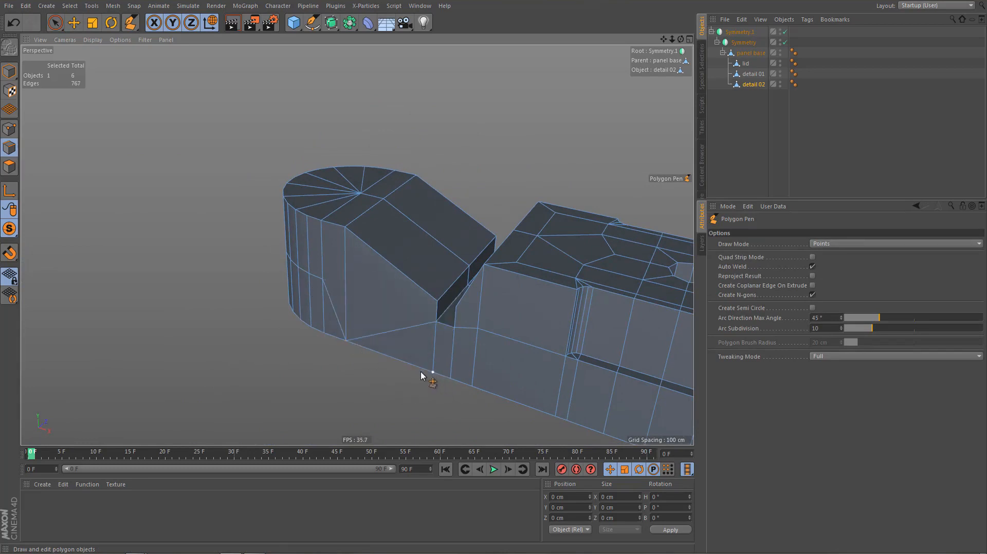
pyautogui.moveTo(420, 376); pyautogui.dragTo(348, 340)
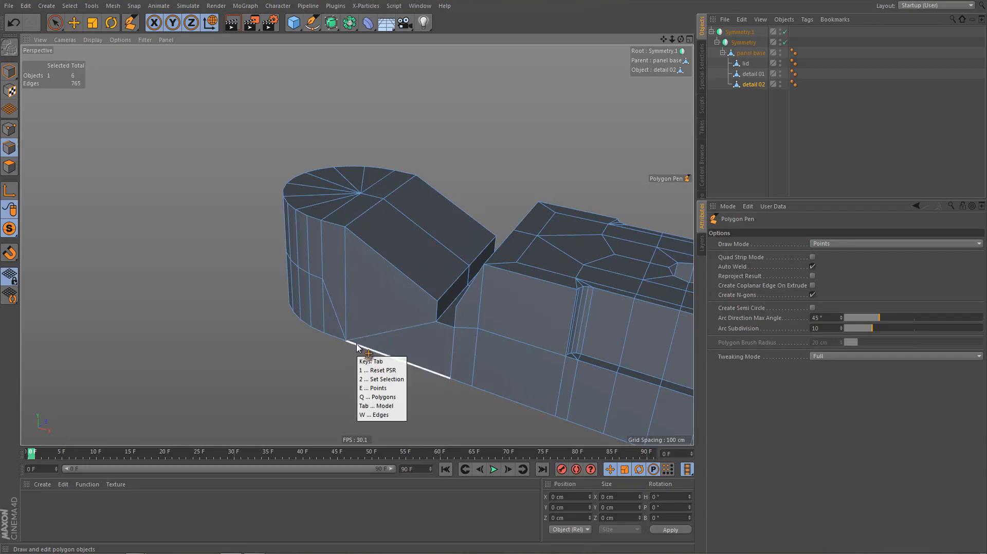
# Select the mid-height loop around the wedge end, deselect its edges at the notch and dissolve the remaining ones
pyautogui.press('e')
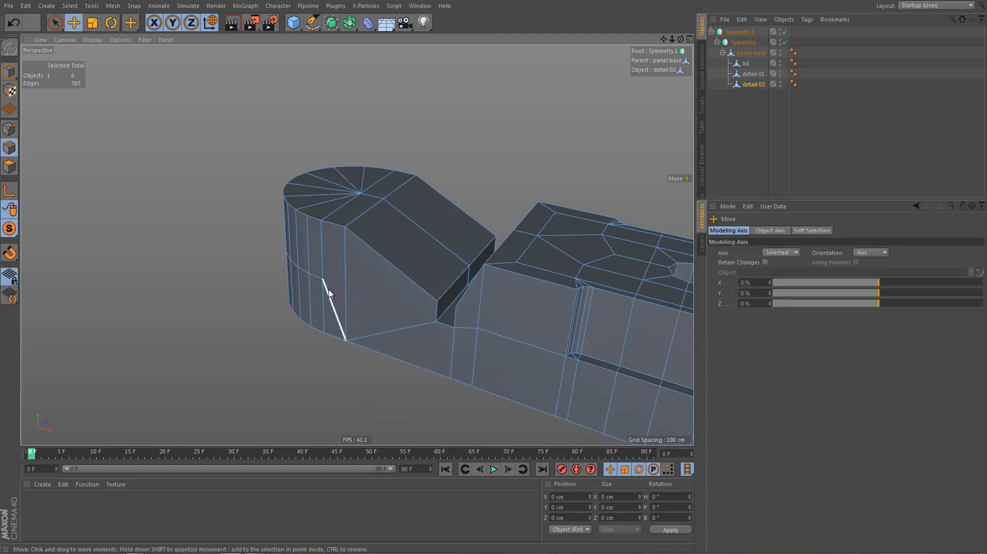
pyautogui.doubleClick(329, 290)
pyautogui.scroll(2, 415, 347)
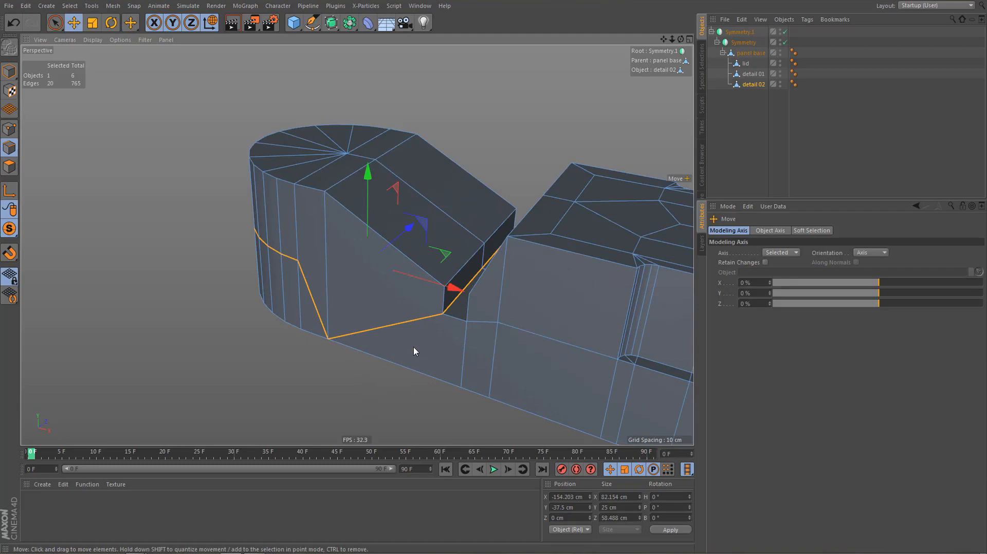
pyautogui.press('9')
pyautogui.keyDown('ctrl'); pyautogui.moveTo(473, 274); pyautogui.dragTo(229, 272); pyautogui.keyUp('ctrl')
pyautogui.keyDown('ctrl'); pyautogui.click(548, 359); pyautogui.keyUp('ctrl')
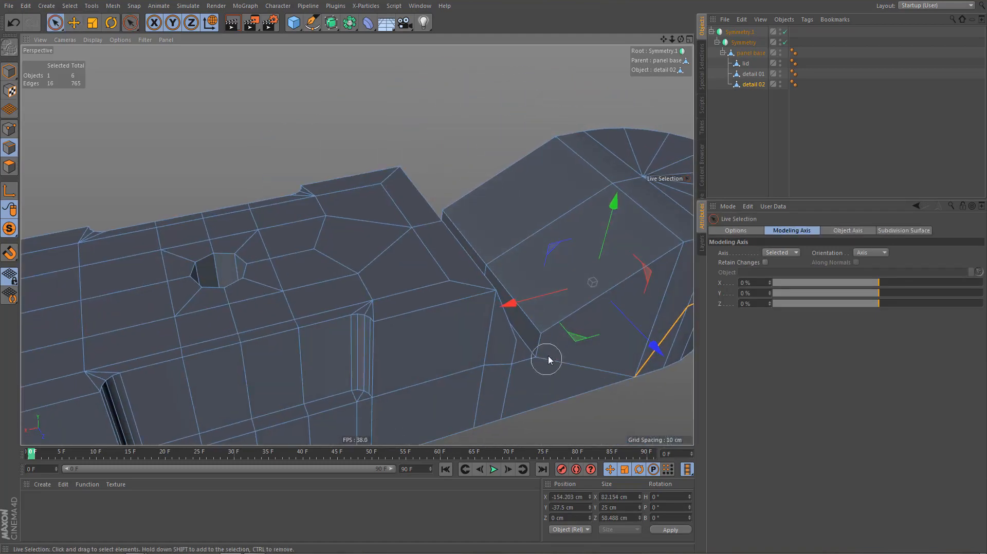
pyautogui.scroll(-3, 465, 370)
pyautogui.press('Delete')
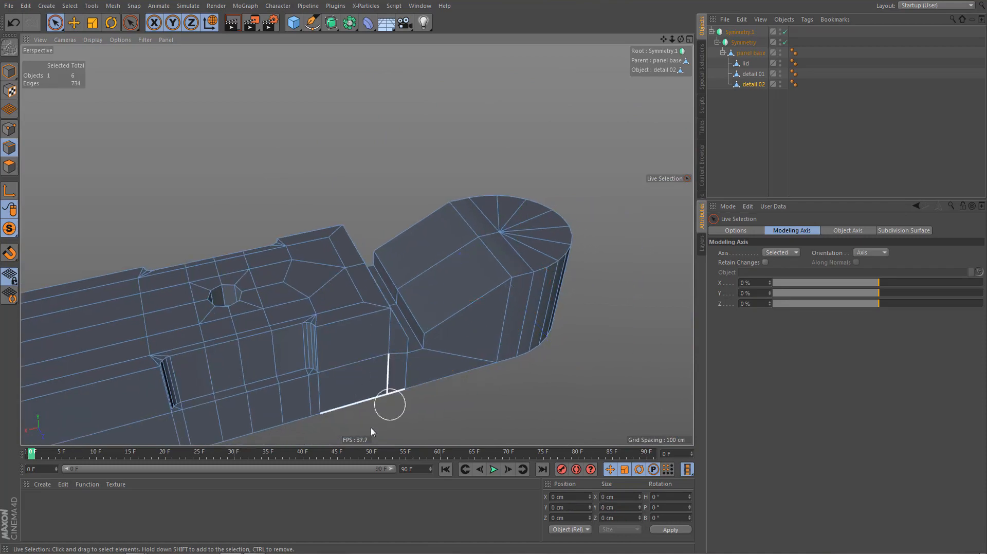
# Break the phong shading on the two edges where the wedge's slope meets its flat rounded top
pyautogui.moveTo(501, 339)
pyautogui.keyDown('alt'); pyautogui.mouseDown()
pyautogui.moveTo(452, 324)
pyautogui.moveTo(485, 333)
pyautogui.mouseUp(); pyautogui.keyUp('alt')
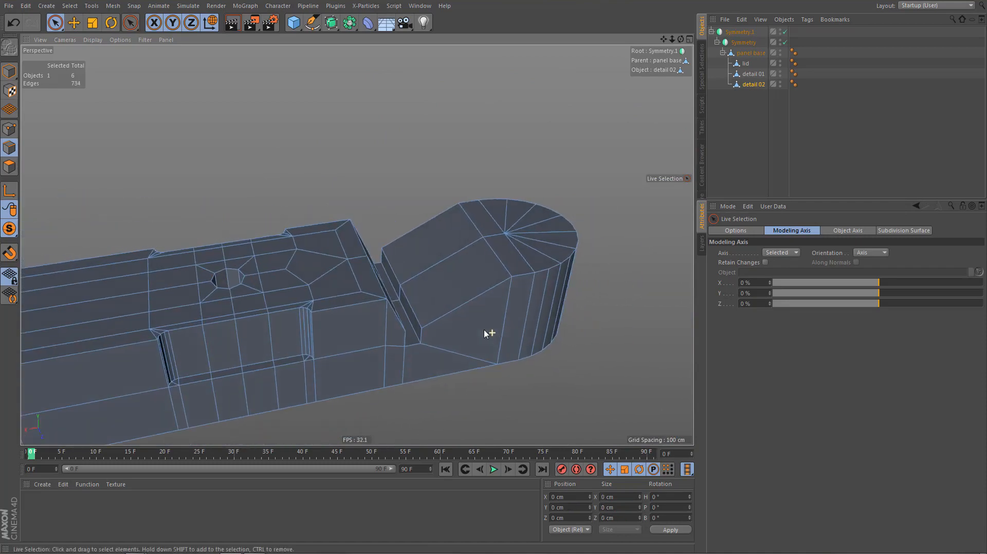
pyautogui.press('e')
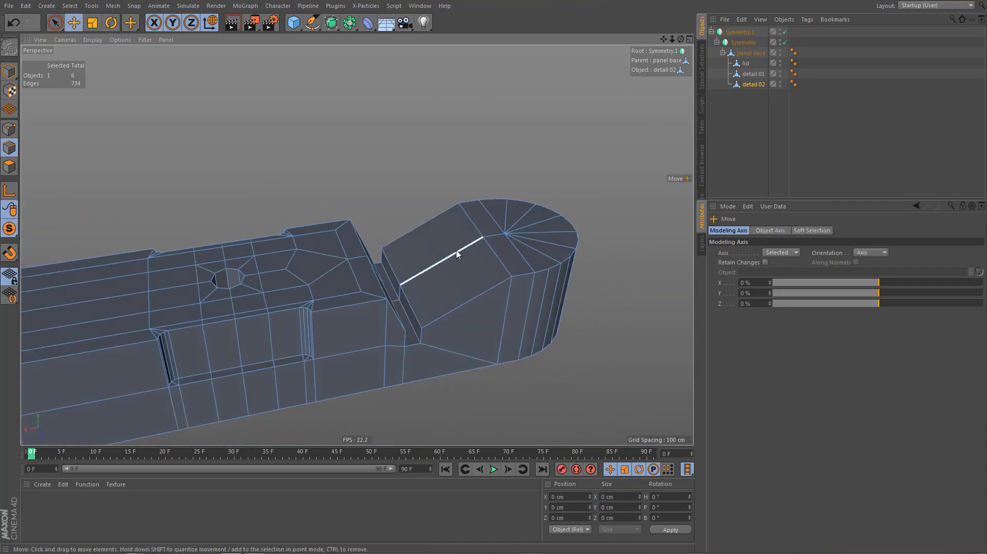
pyautogui.click(493, 256)
pyautogui.click(493, 257)
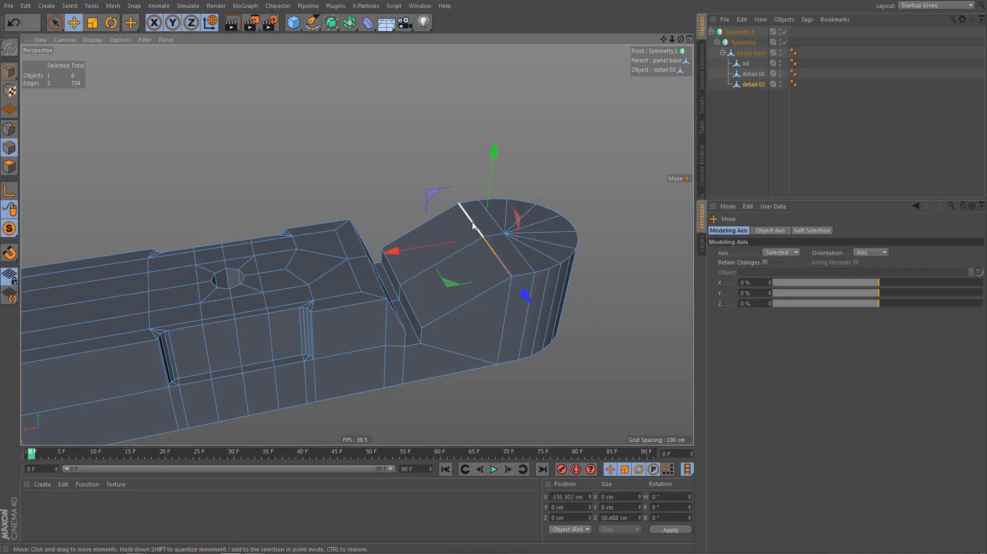
pyautogui.keyDown('shift'); pyautogui.click(467, 216); pyautogui.keyUp('shift')
pyautogui.rightClick(449, 153)
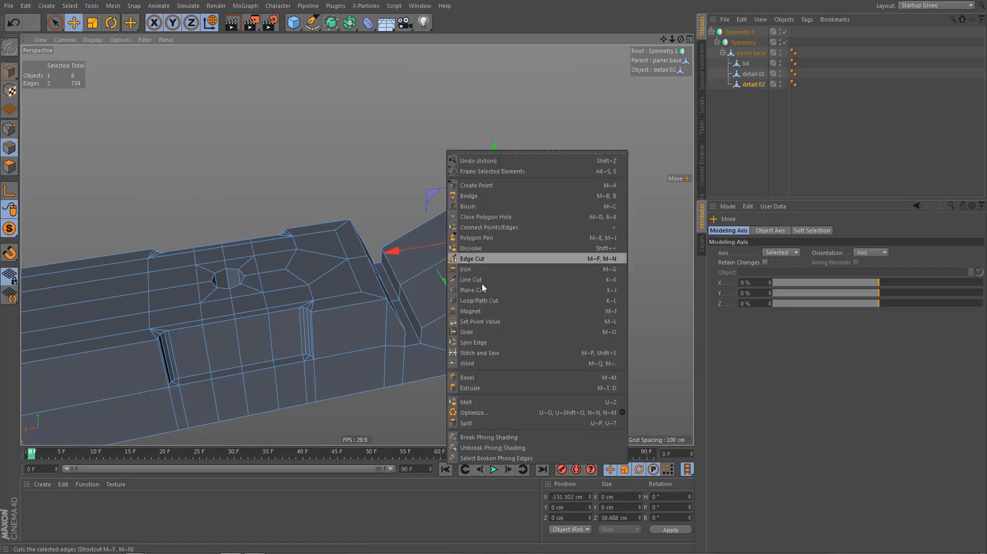
pyautogui.click(512, 437)
# Break the phong shading on the two edges at the foot of the main block's sloped end face, inside the notch
pyautogui.keyDown('alt'); pyautogui.moveTo(518, 327); pyautogui.dragTo(439, 365); pyautogui.keyUp('alt')
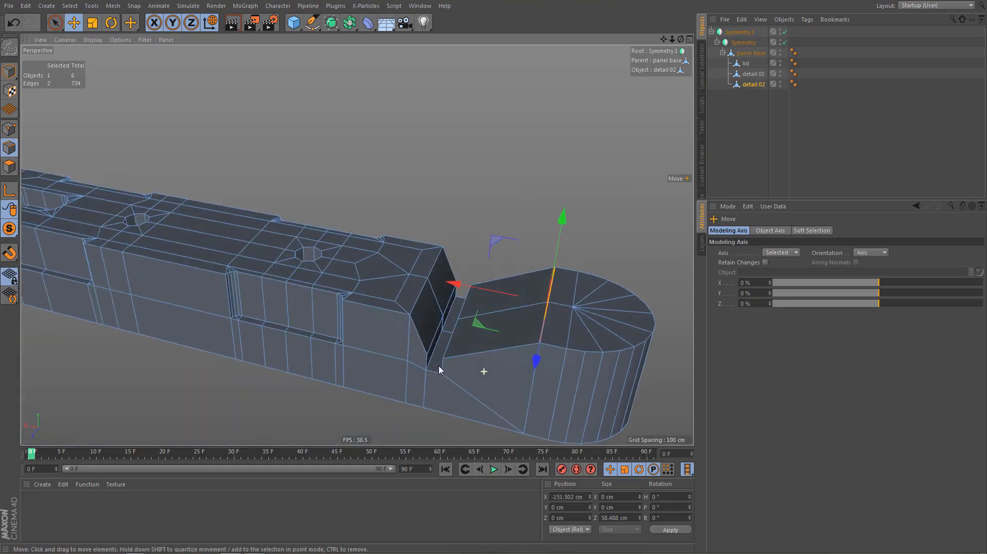
pyautogui.click(441, 333)
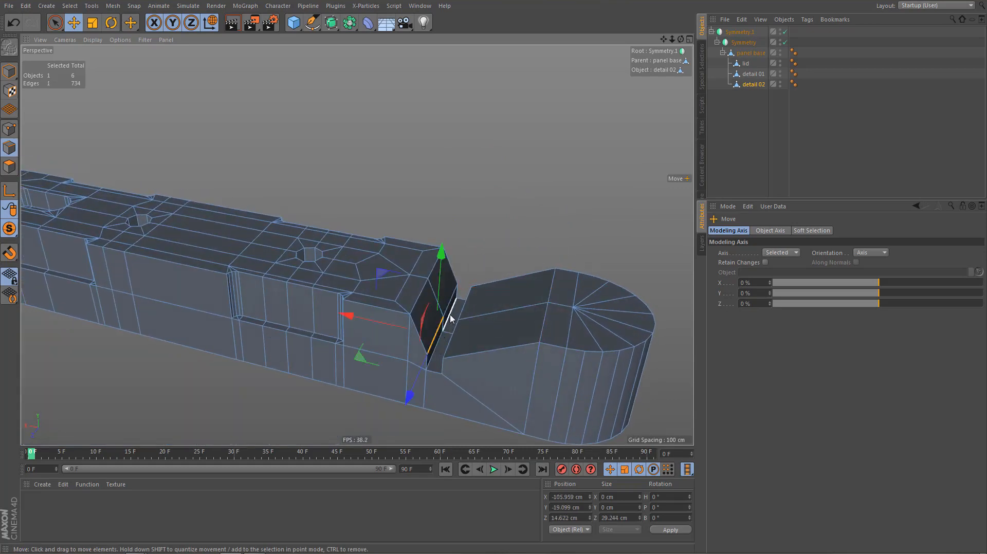
pyautogui.keyDown('shift'); pyautogui.click(455, 303); pyautogui.keyUp('shift')
pyautogui.rightClick(537, 214)
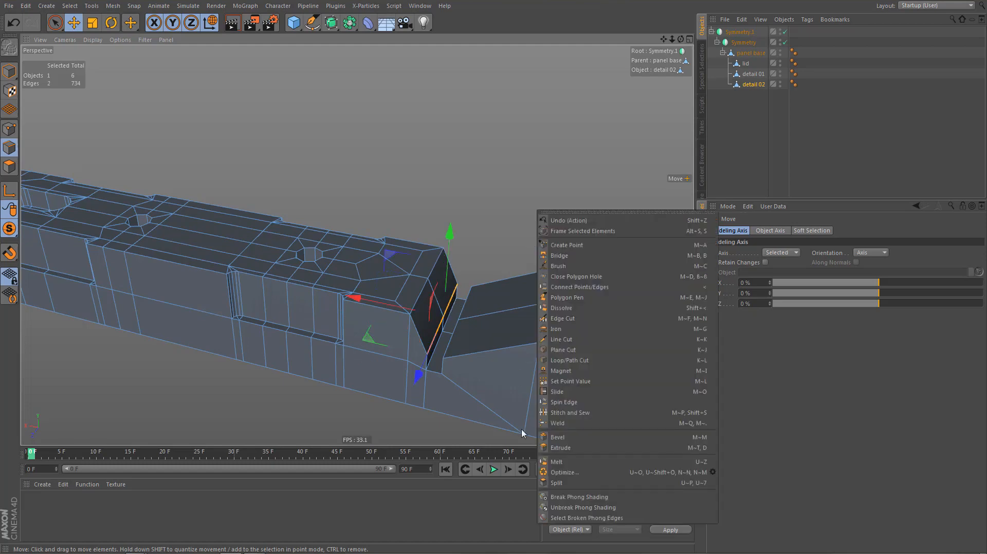
pyautogui.click(570, 498)
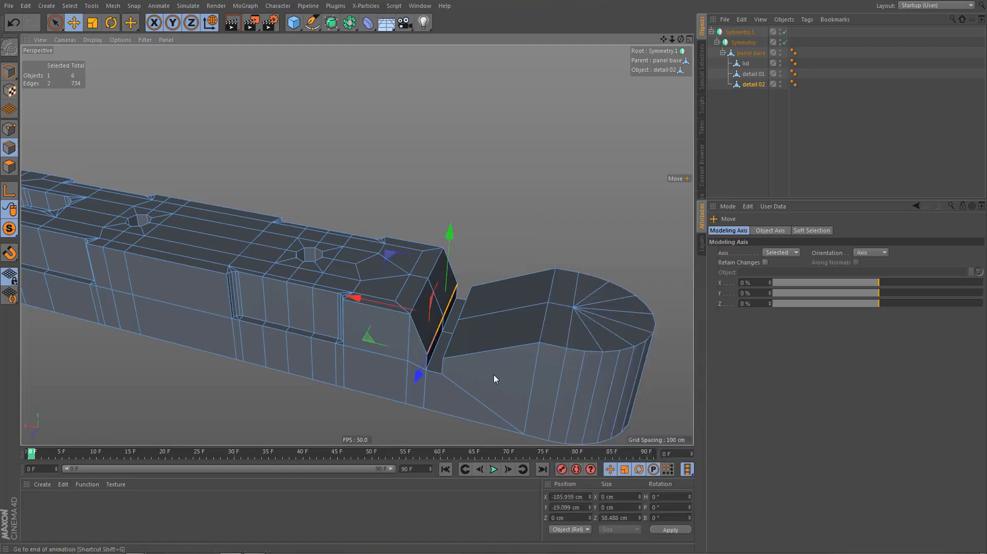
# Turn off solo mode to show the whole panel around detail 02
pyautogui.scroll(-6, 467, 338)
pyautogui.keyDown('alt'); pyautogui.moveTo(442, 348); pyautogui.dragTo(574, 416); pyautogui.keyUp('alt')
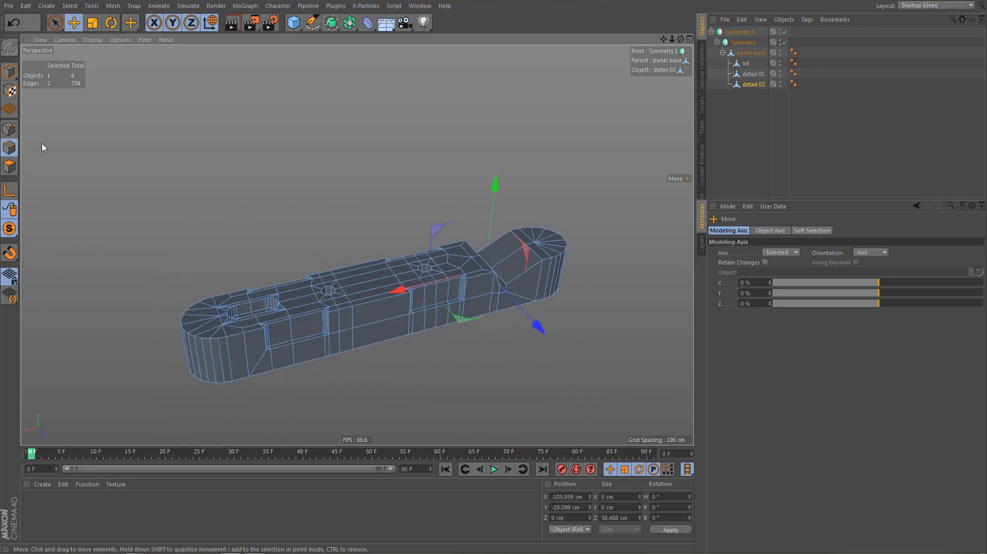
pyautogui.click(9, 228)
pyautogui.click(57, 243)
pyautogui.scroll(-5, 351, 259)
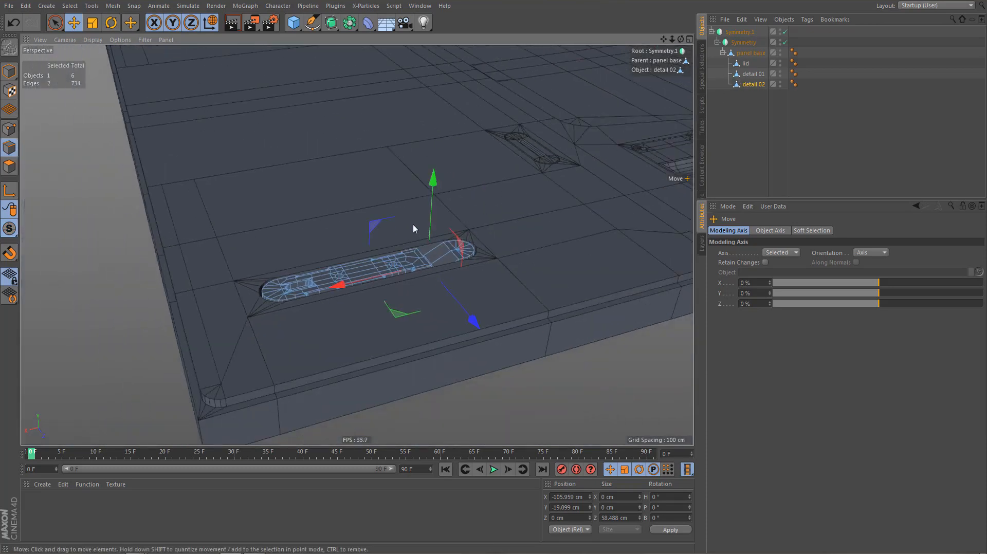
pyautogui.keyDown('alt'); pyautogui.moveTo(414, 228); pyautogui.dragTo(390, 256, button='middle'); pyautogui.keyUp('alt')
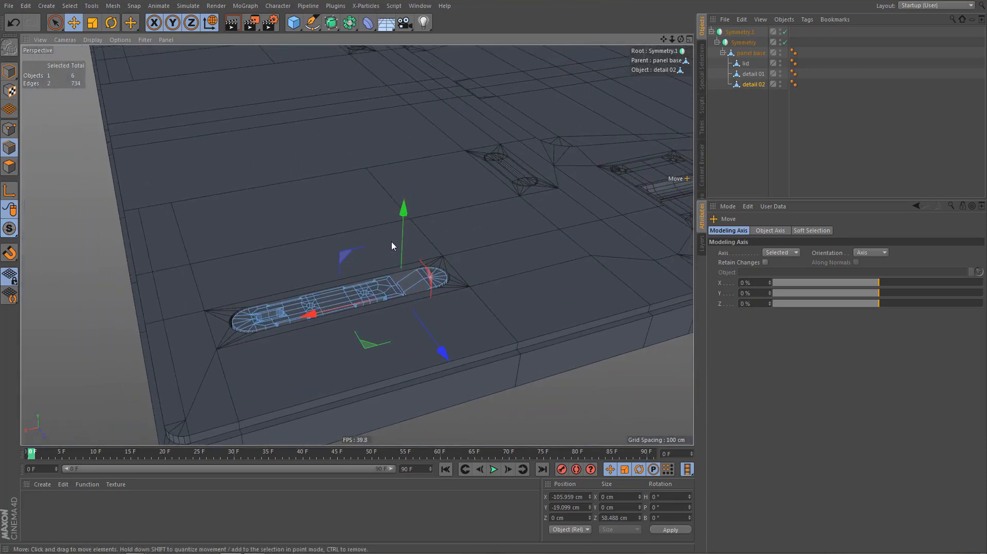
# Examine the reference detail at the middle of the panel's short side in the top view, marking its upper half with a rectangle selection
pyautogui.press('F2')
pyautogui.scroll(-8, 437, 204)
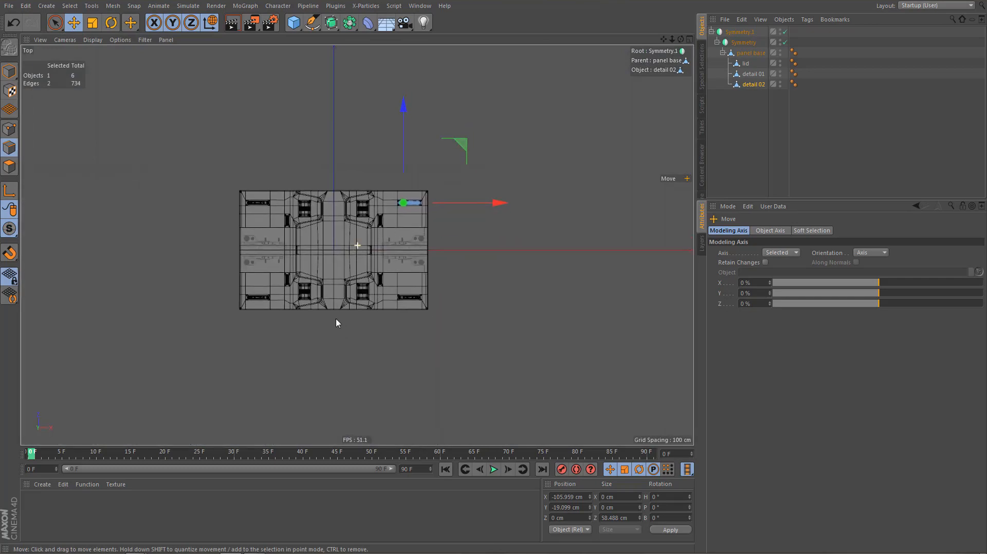
pyautogui.scroll(10, 420, 255)
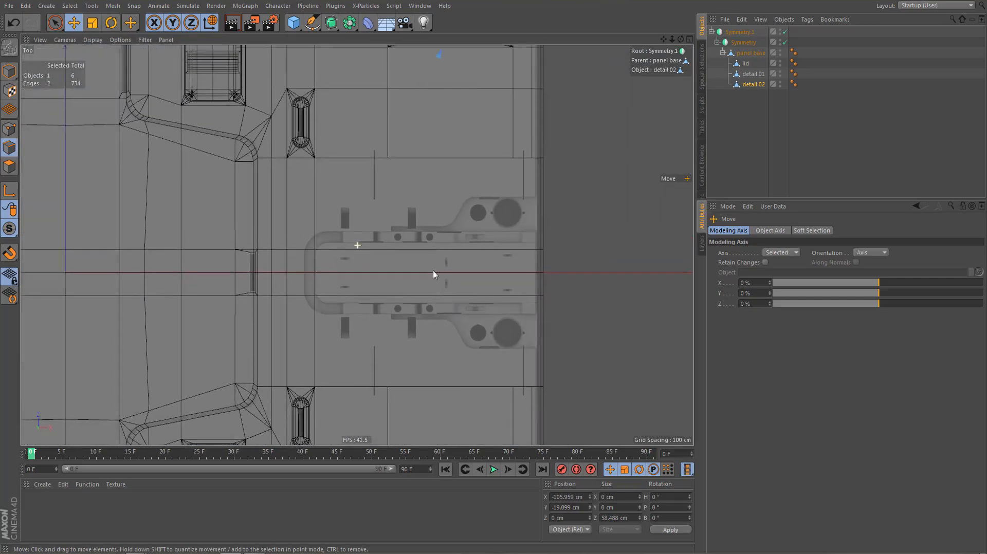
pyautogui.keyDown('alt'); pyautogui.moveTo(494, 331); pyautogui.dragTo(448, 332, button='middle'); pyautogui.keyUp('alt')
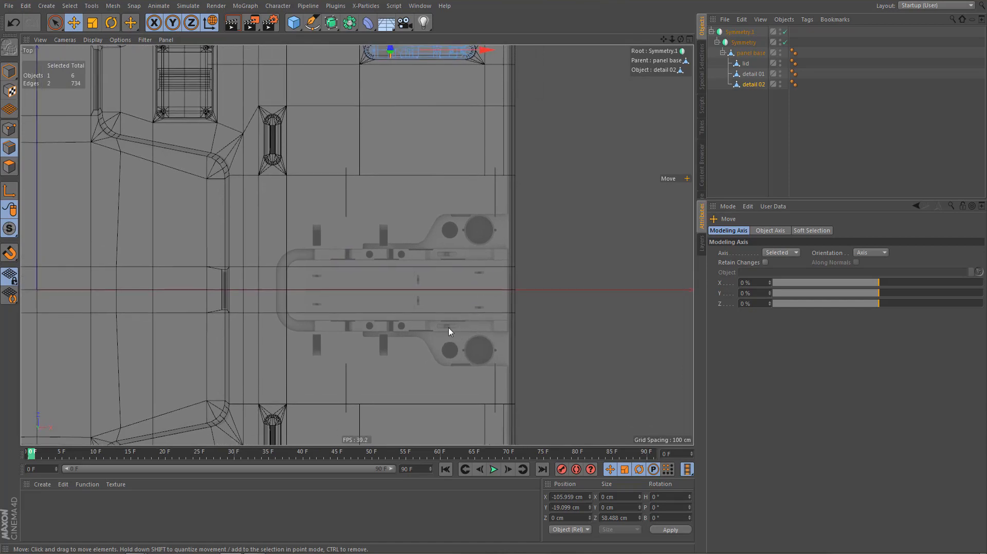
pyautogui.scroll(2, 414, 270)
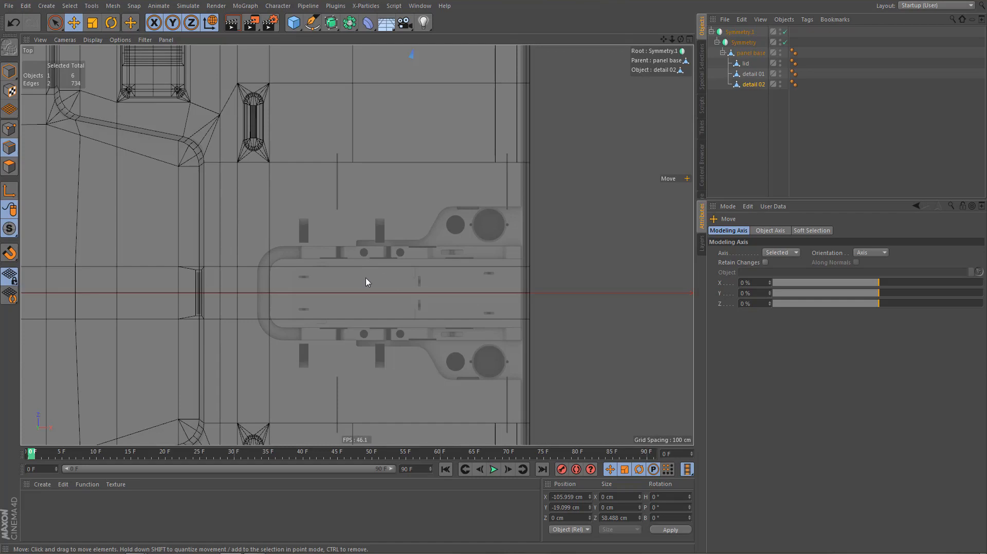
pyautogui.press('0')
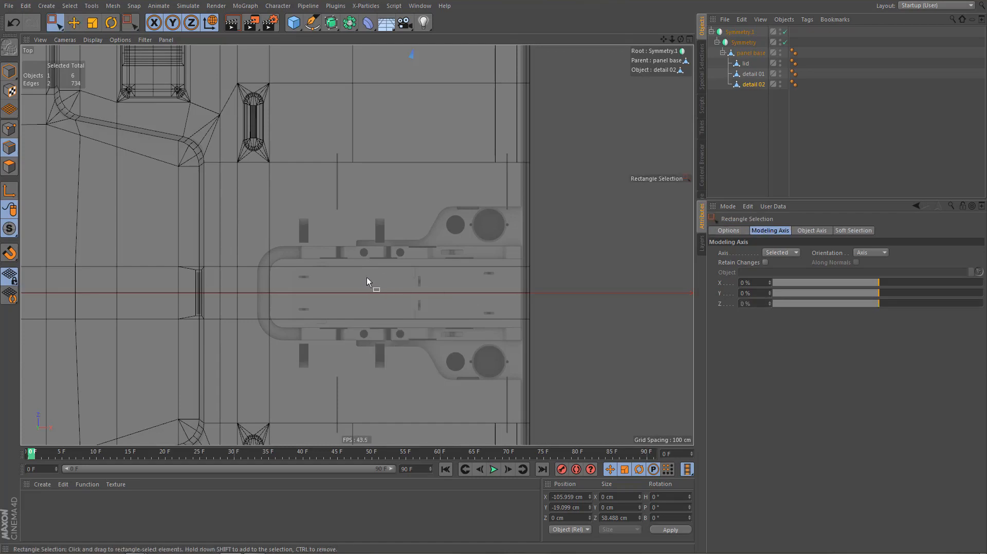
pyautogui.moveTo(254, 159); pyautogui.dragTo(604, 246)
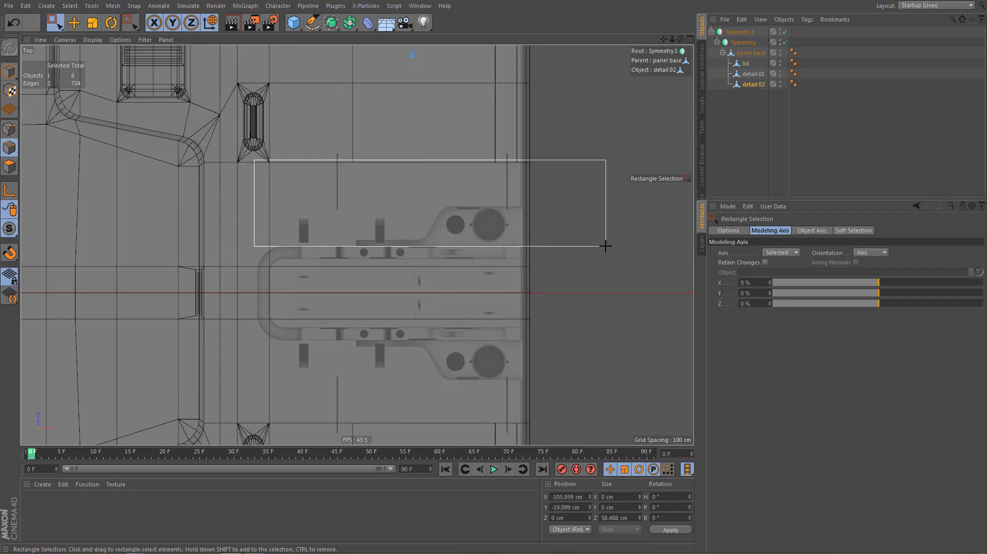
# Examine the reference detail's upper and lower rails, rounded end and inner plate by marking each area with selection rectangles
pyautogui.moveTo(606, 246); pyautogui.dragTo(606, 246)
pyautogui.scroll(3, 403, 288)
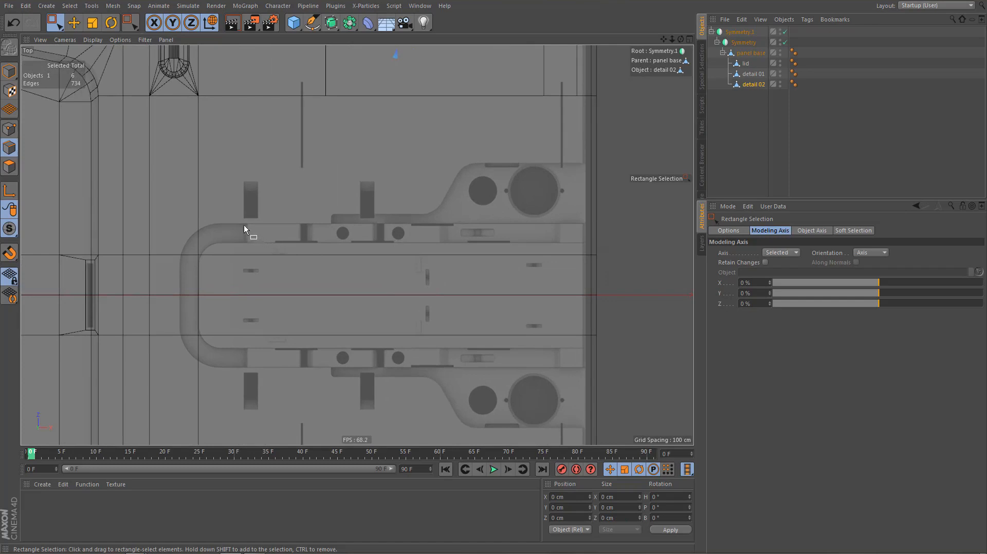
pyautogui.moveTo(243, 225); pyautogui.dragTo(606, 245)
pyautogui.moveTo(200, 330); pyautogui.dragTo(192, 352)
pyautogui.moveTo(394, 356); pyautogui.dragTo(620, 369)
pyautogui.moveTo(193, 244); pyautogui.dragTo(603, 344)
pyautogui.scroll(-3, 463, 257)
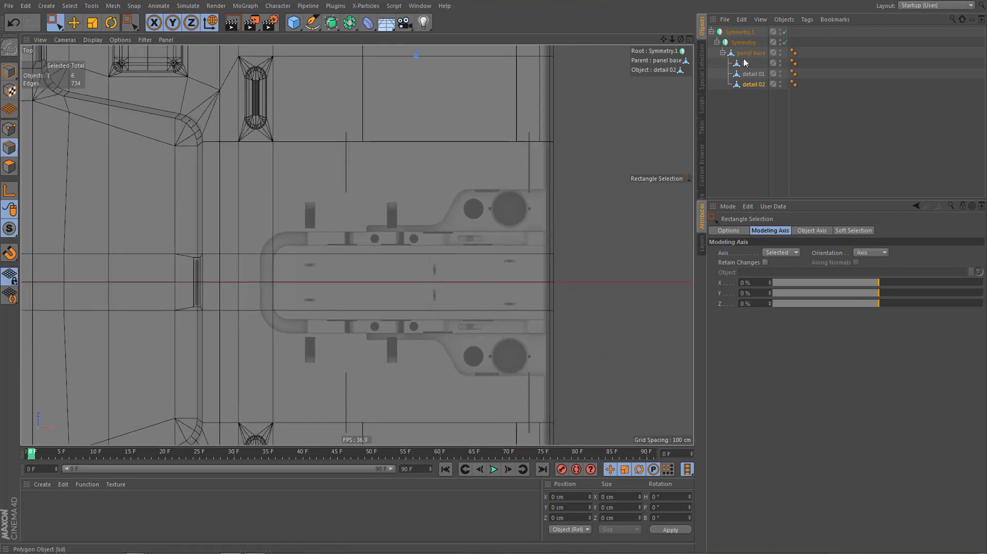
# Take the lid, detail 01, detail 02 and panel base out of the symmetry objects and hide everything except the panel base
pyautogui.click(745, 63)
pyautogui.keyDown('shift'); pyautogui.click(751, 85); pyautogui.keyUp('shift')
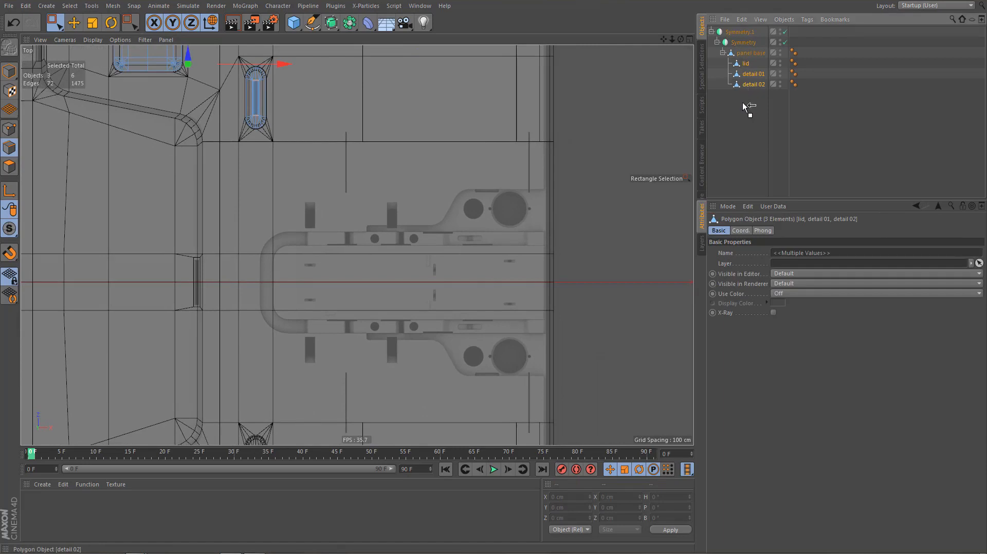
pyautogui.moveTo(743, 104); pyautogui.dragTo(738, 110)
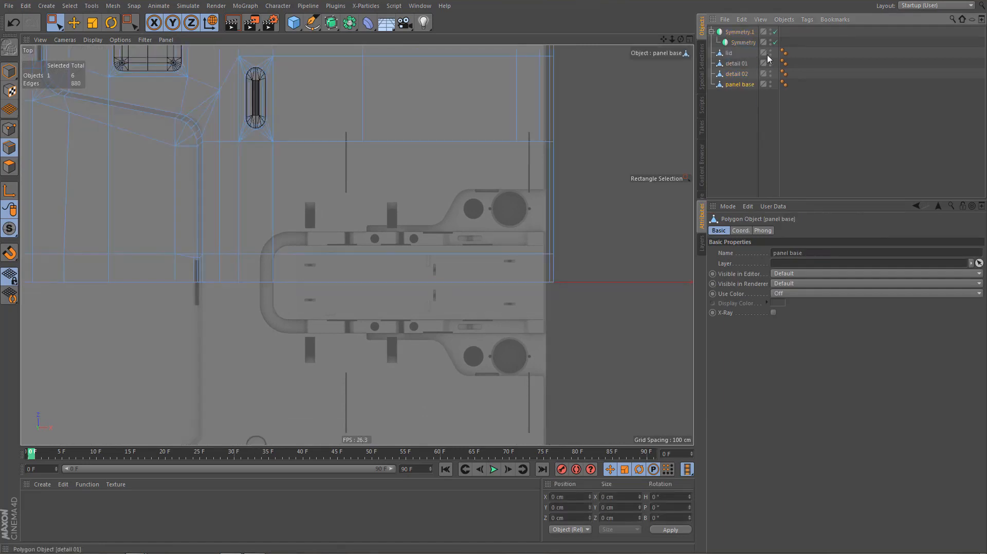
pyautogui.keyDown('alt'); pyautogui.moveTo(771, 72); pyautogui.dragTo(771, 75); pyautogui.keyUp('alt')
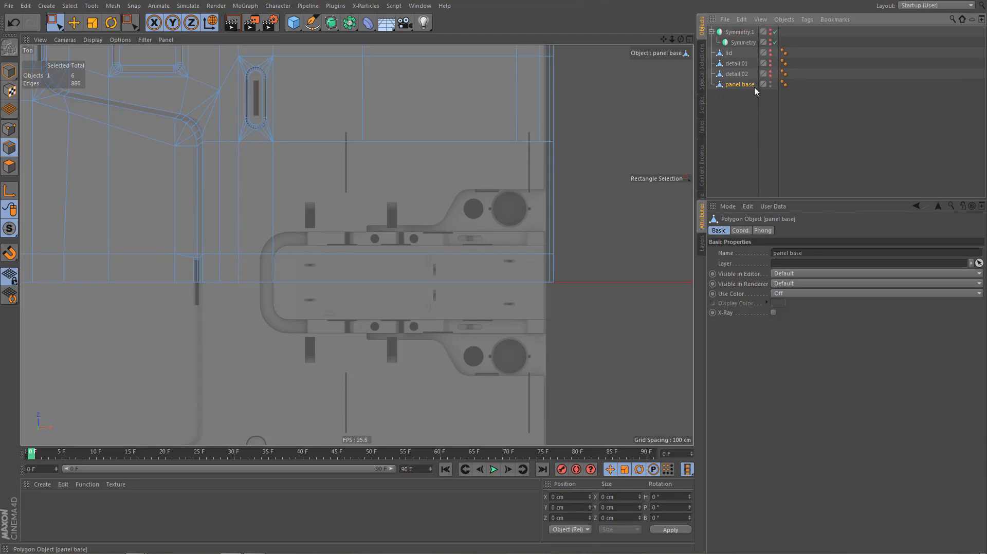
# Move the panel base's horizontal edges that cross the reference detail outward, just beyond the outer side of its upper rail
pyautogui.moveTo(374, 288)
pyautogui.keyDown('alt'); pyautogui.mouseDown(button='middle')
pyautogui.moveTo(371, 311)
pyautogui.moveTo(391, 241)
pyautogui.mouseUp(button='middle'); pyautogui.keyUp('alt')
pyautogui.keyDown('alt'); pyautogui.moveTo(360, 288); pyautogui.dragTo(369, 289, button='right'); pyautogui.keyUp('alt')
pyautogui.keyDown('alt'); pyautogui.moveTo(368, 289); pyautogui.dragTo(344, 271, button='middle'); pyautogui.keyUp('alt')
pyautogui.keyDown('alt'); pyautogui.moveTo(343, 271); pyautogui.dragTo(356, 279, button='right'); pyautogui.keyUp('alt')
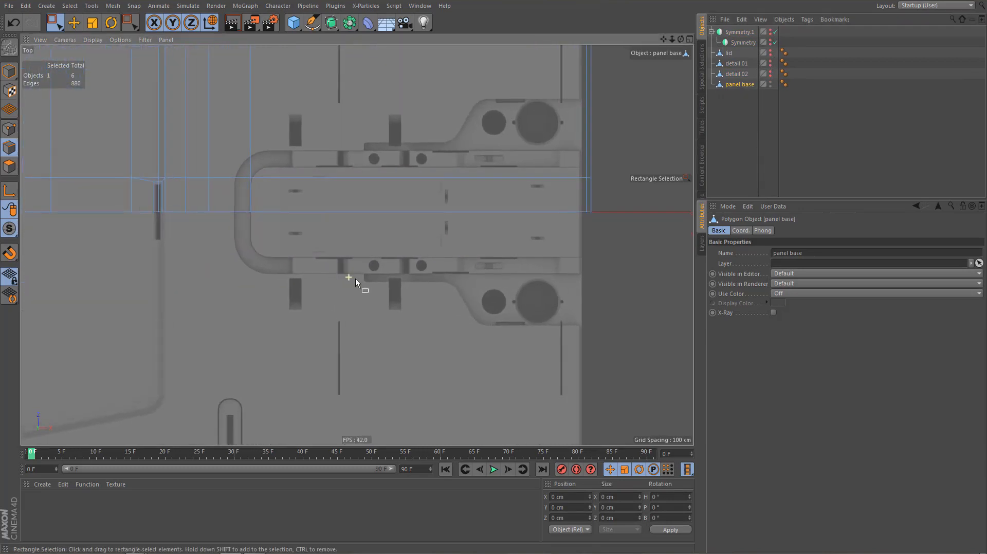
pyautogui.keyDown('alt'); pyautogui.moveTo(356, 279); pyautogui.dragTo(344, 278, button='middle'); pyautogui.keyUp('alt')
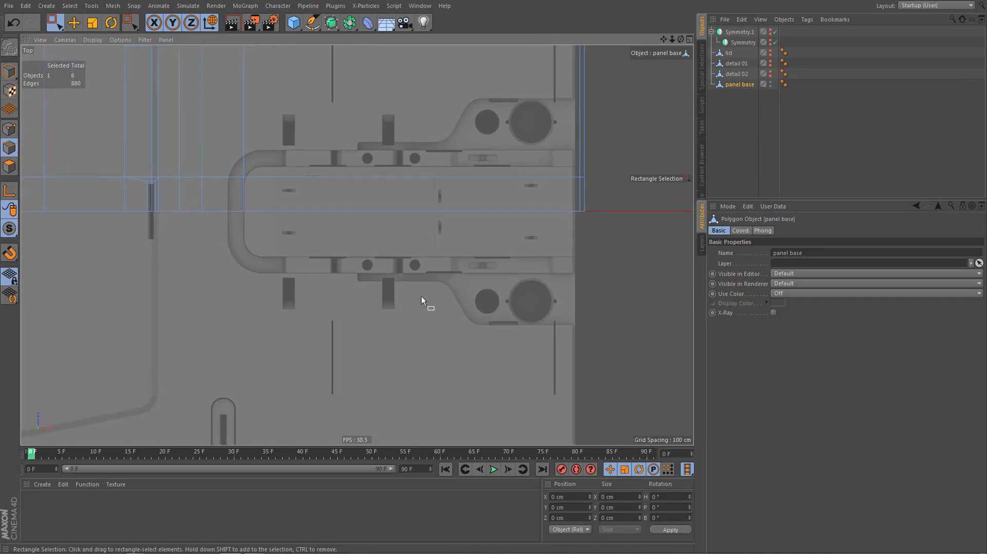
pyautogui.keyDown('alt'); pyautogui.moveTo(453, 326); pyautogui.dragTo(433, 366, button='middle'); pyautogui.keyUp('alt')
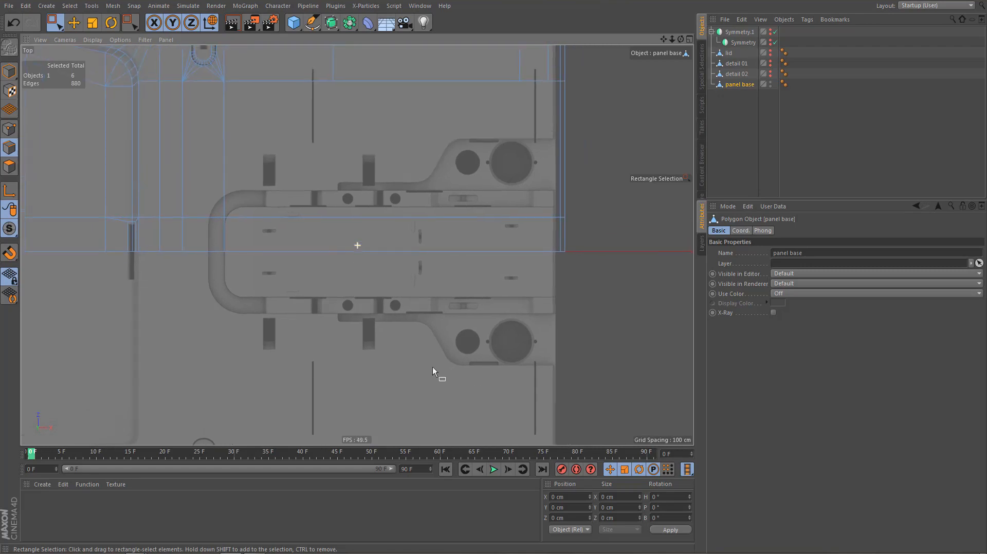
pyautogui.moveTo(210, 201); pyautogui.dragTo(622, 233)
pyautogui.keyDown('alt'); pyautogui.moveTo(536, 288); pyautogui.dragTo(534, 316, button='middle'); pyautogui.keyUp('alt')
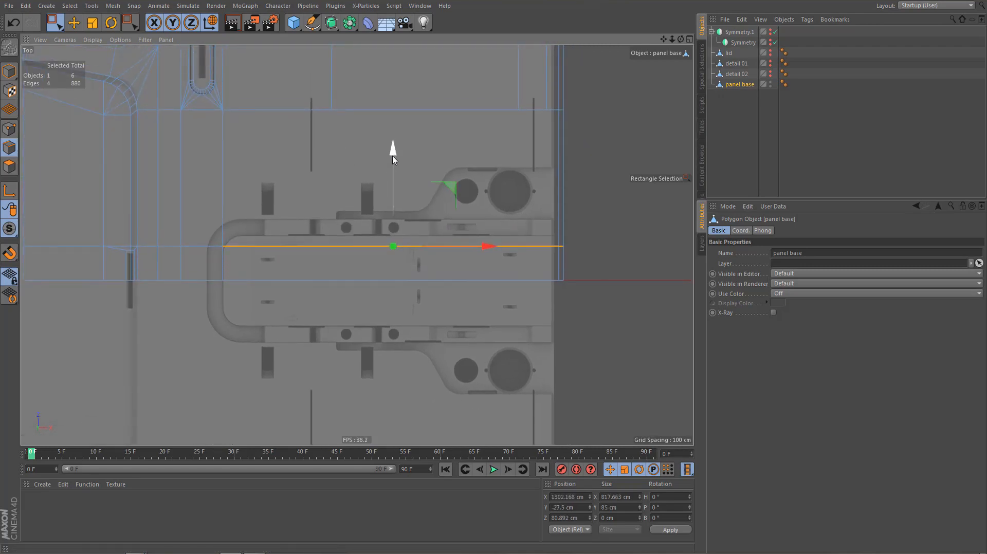
pyautogui.moveTo(393, 158); pyautogui.dragTo(398, 113)
# Move the vertical edge at the reference detail's rounded end outward past the curve, to about X 823 cm
pyautogui.click(227, 214)
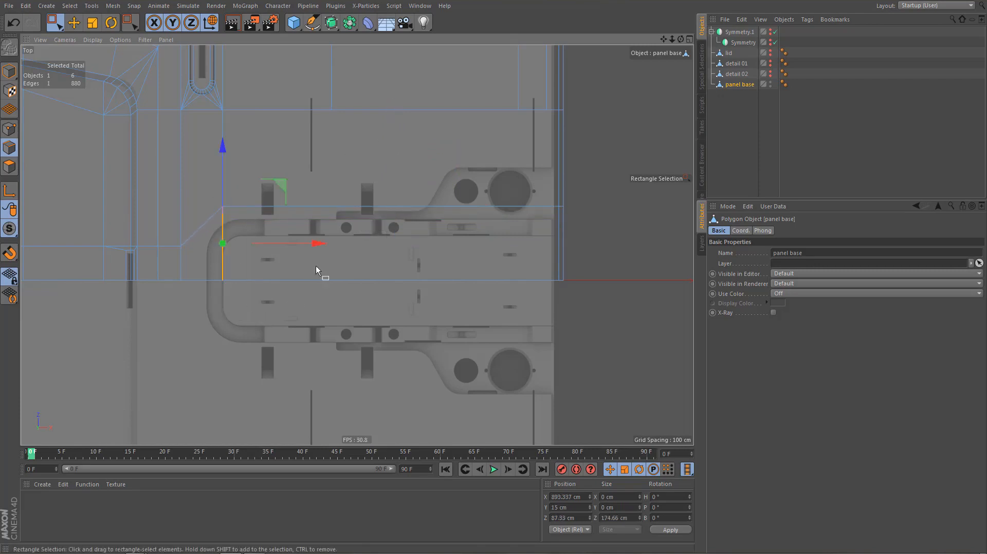
pyautogui.moveTo(319, 242); pyautogui.dragTo(286, 247)
pyautogui.keyDown('alt'); pyautogui.moveTo(379, 244); pyautogui.dragTo(340, 285, button='middle'); pyautogui.keyUp('alt')
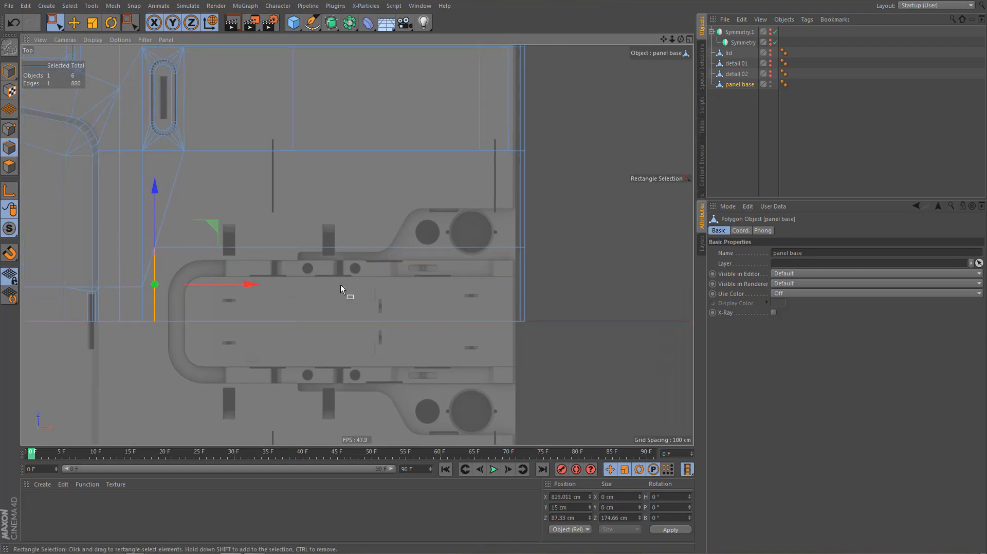
# With Line Cut's Single Line option off, cut along the slope and straight top of the reference's raised shoulder, past the panel's edge
pyautogui.press('k')
pyautogui.press('k')
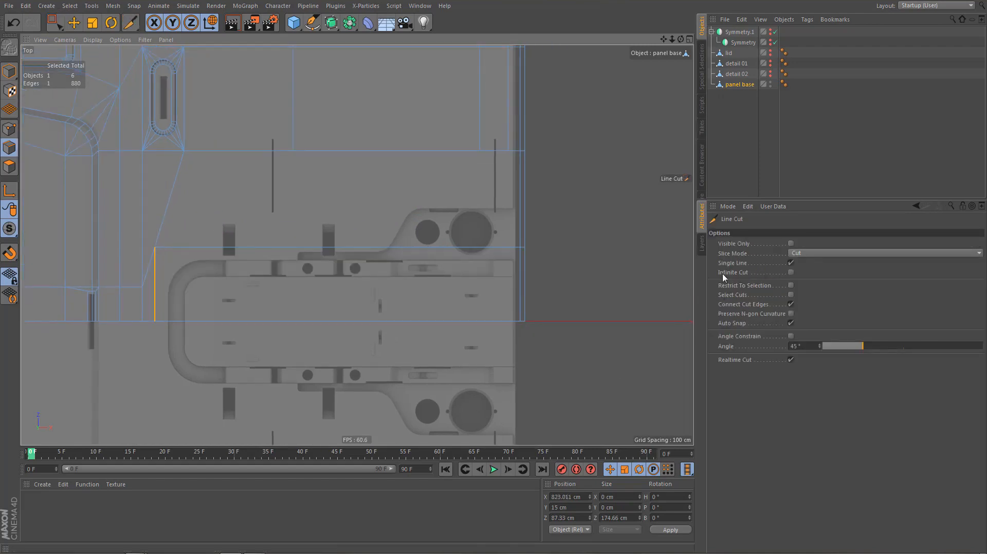
pyautogui.click(737, 264)
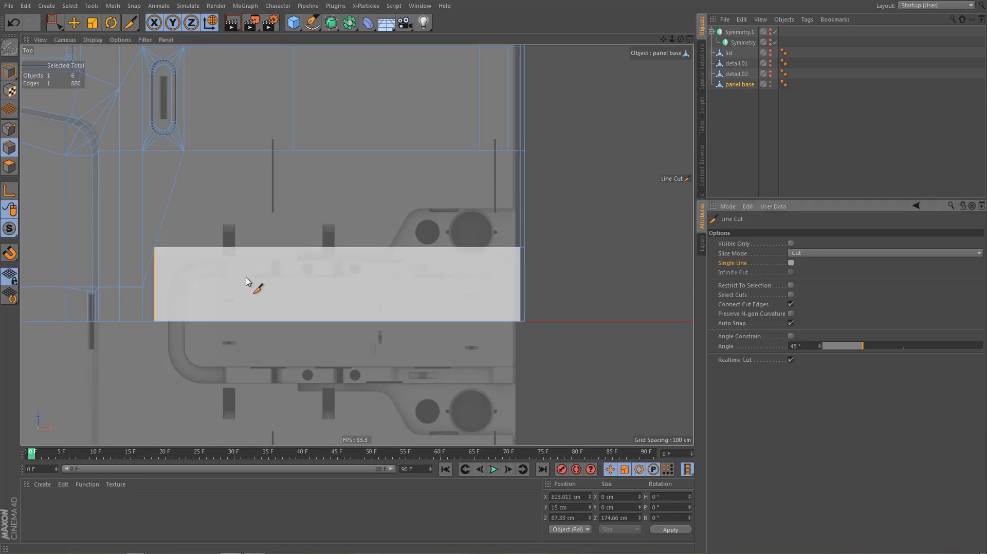
pyautogui.scroll(2, 370, 269)
pyautogui.scroll(1, 374, 270)
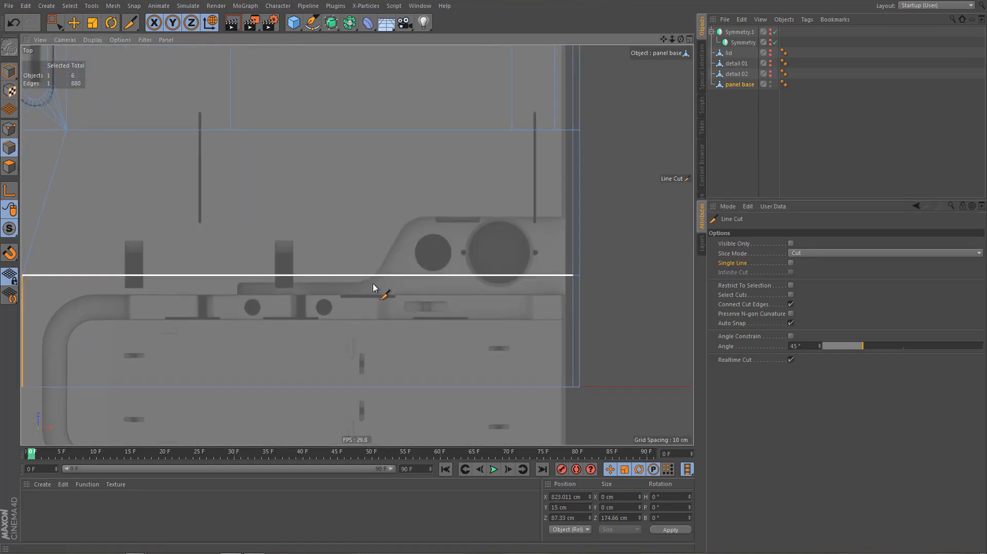
pyautogui.click(367, 284)
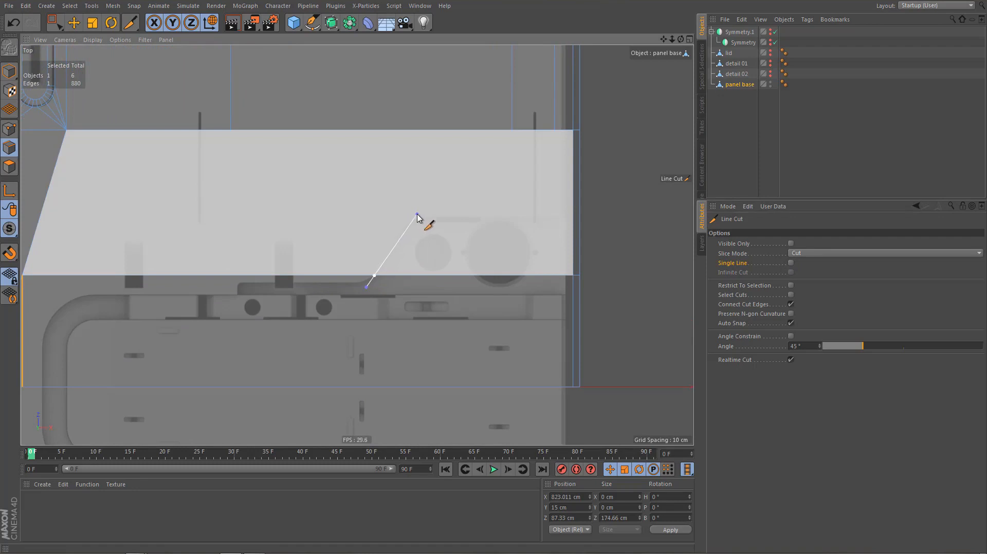
pyautogui.click(417, 214)
pyautogui.click(625, 214)
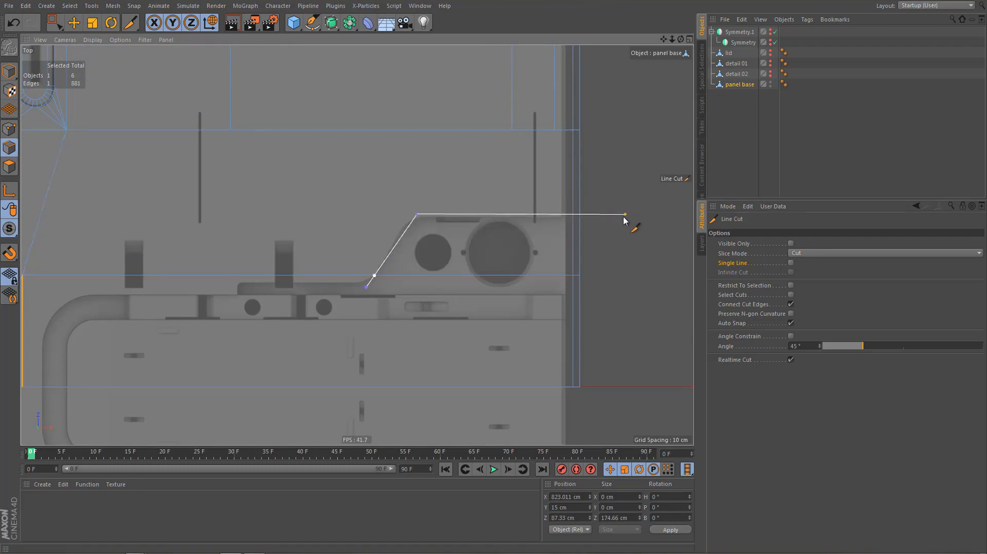
pyautogui.press('e')
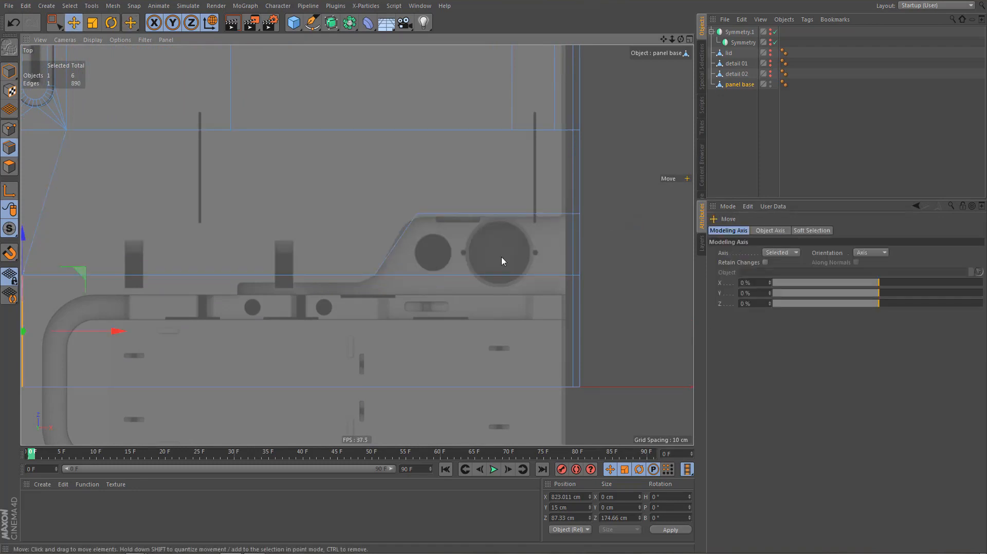
# Cut the outline of the reference's shallow step with Line Cut, from its short end across to the shoulder's slope
pyautogui.press('k')
pyautogui.press('k')
pyautogui.scroll(5, 279, 260)
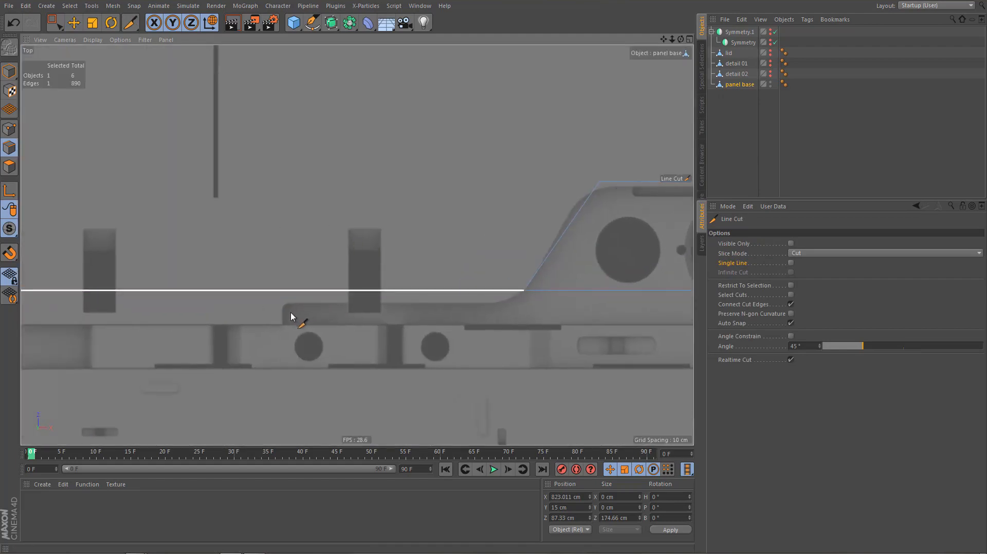
pyautogui.click(282, 311)
pyautogui.click(282, 263)
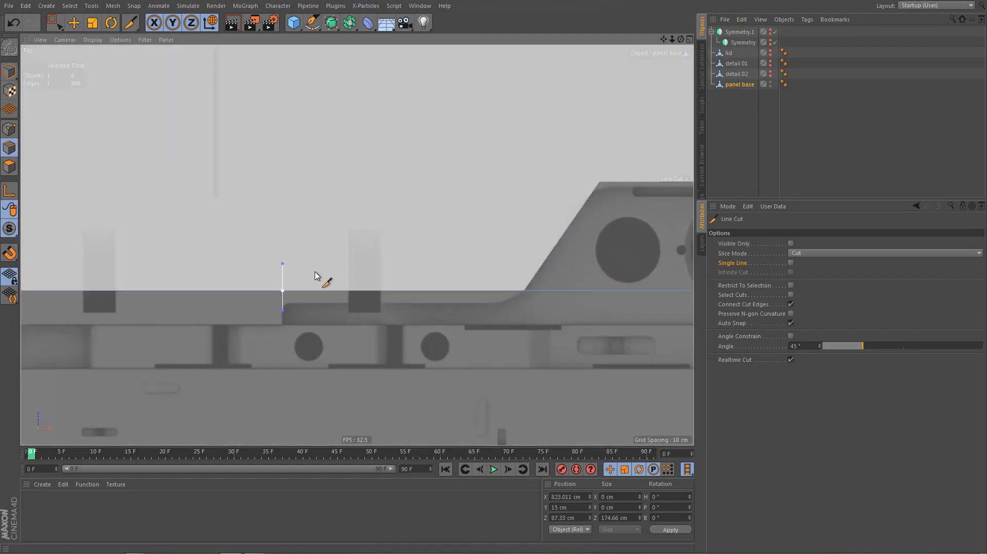
pyautogui.click(571, 264)
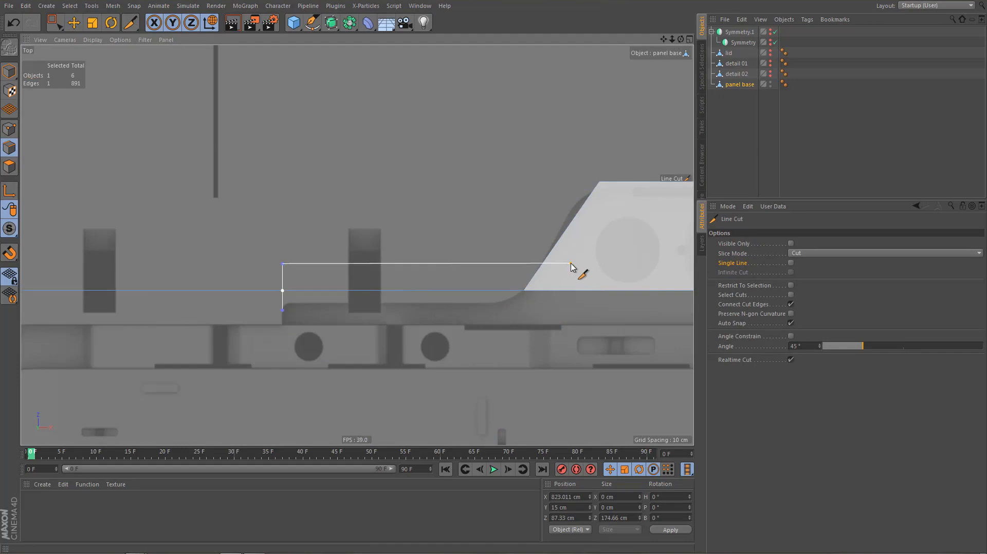
pyautogui.press('Return')
pyautogui.press('e')
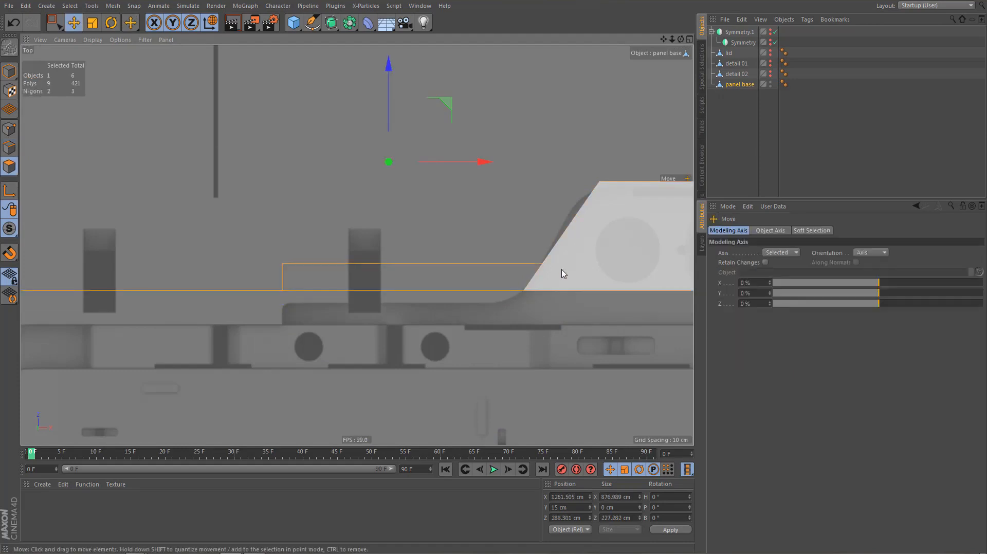
# Select the top polygons inside the cut outline, including the shoulder and the step strip, and melt them into one polygon
pyautogui.press('9')
pyautogui.scroll(-3, 467, 310)
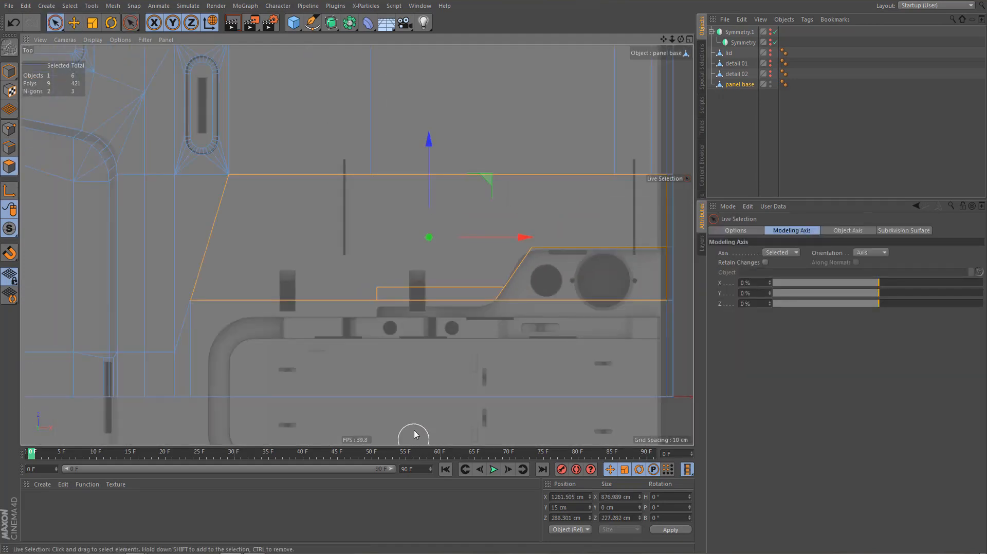
pyautogui.moveTo(415, 433)
pyautogui.mouseDown()
pyautogui.moveTo(472, 321)
pyautogui.moveTo(533, 306)
pyautogui.moveTo(524, 309)
pyautogui.mouseUp()
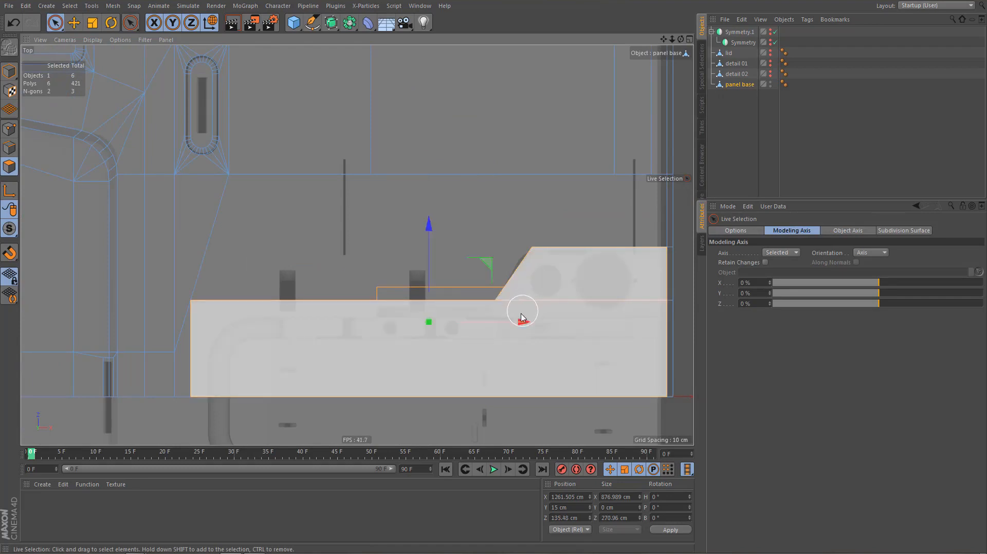
pyautogui.press('u')
pyautogui.press('z')
pyautogui.keyDown('alt'); pyautogui.moveTo(364, 365); pyautogui.dragTo(372, 356, button='middle'); pyautogui.keyUp('alt')
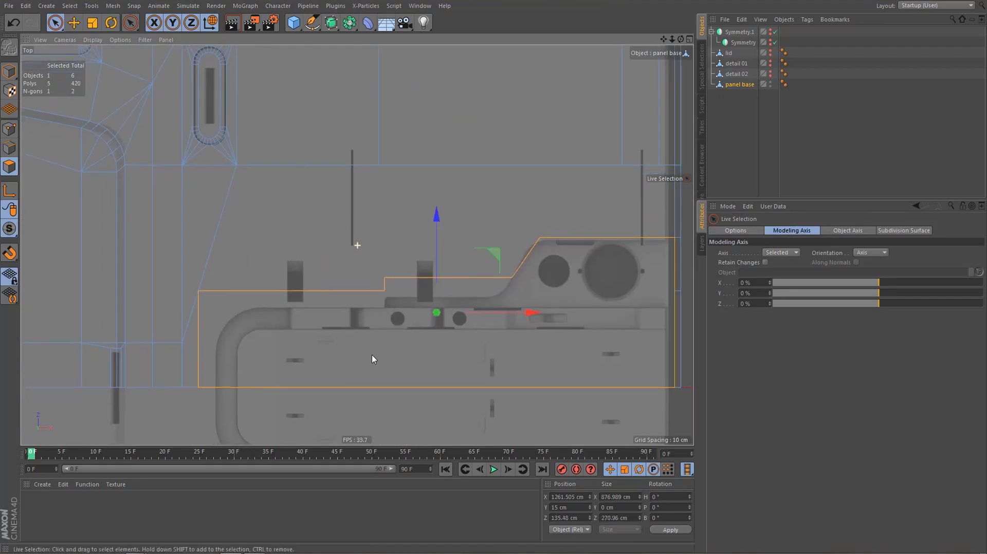
# In point mode, move the two points at the shallow step's short end about 19 cm toward the reference's rounded end
pyautogui.press('Tab')
pyautogui.press('p')
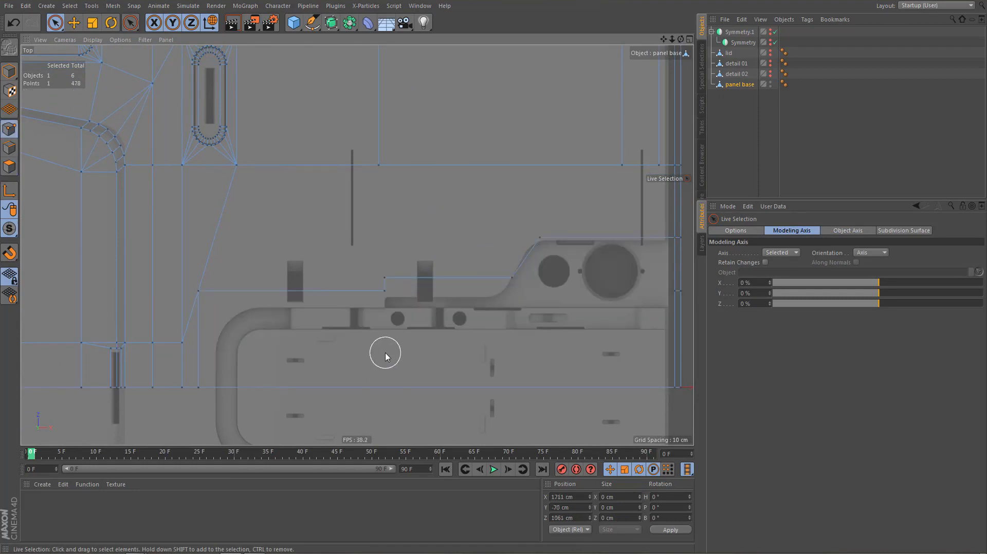
pyautogui.press('0')
pyautogui.scroll(3, 421, 295)
pyautogui.moveTo(358, 259); pyautogui.dragTo(370, 298)
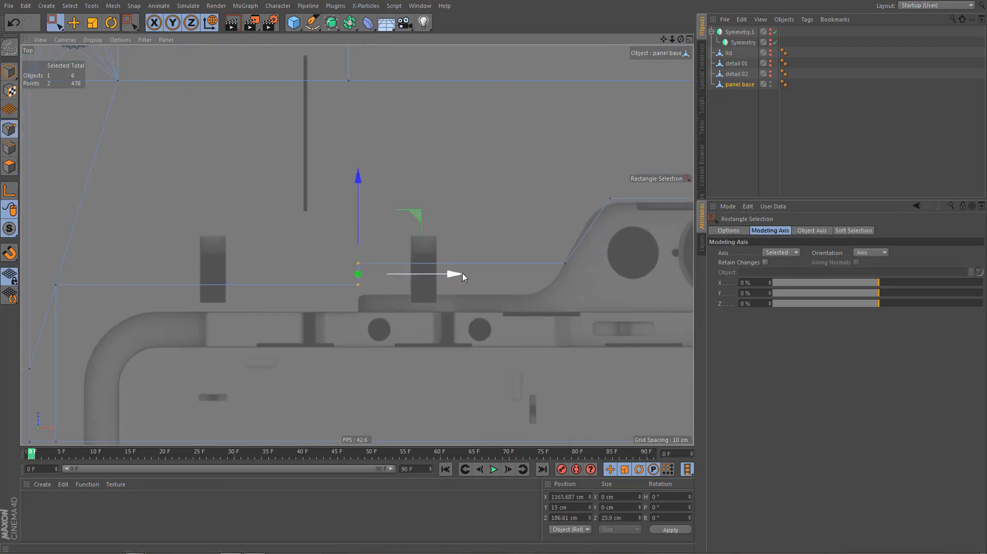
pyautogui.moveTo(452, 275); pyautogui.dragTo(441, 278)
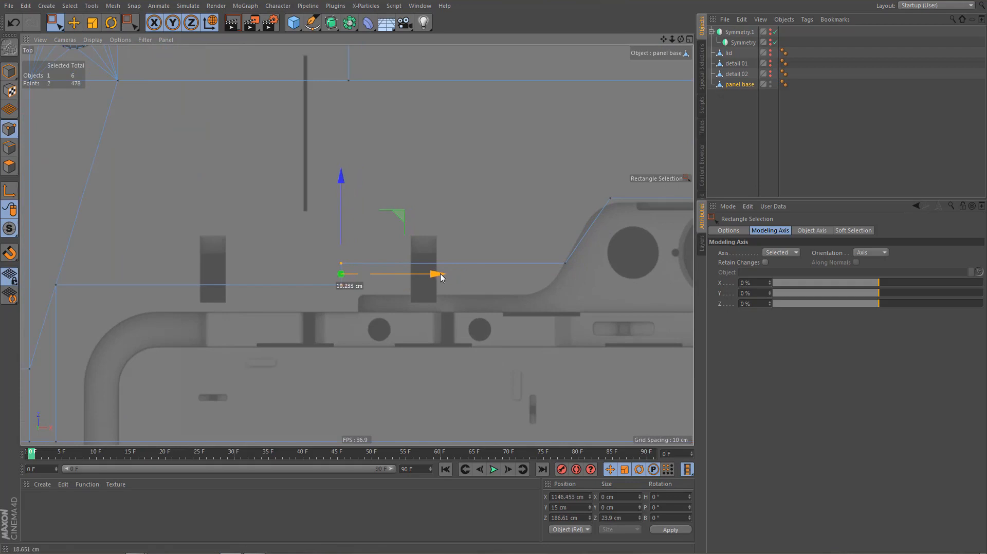
pyautogui.keyDown('alt'); pyautogui.moveTo(408, 310); pyautogui.dragTo(362, 310, button='middle'); pyautogui.keyUp('alt')
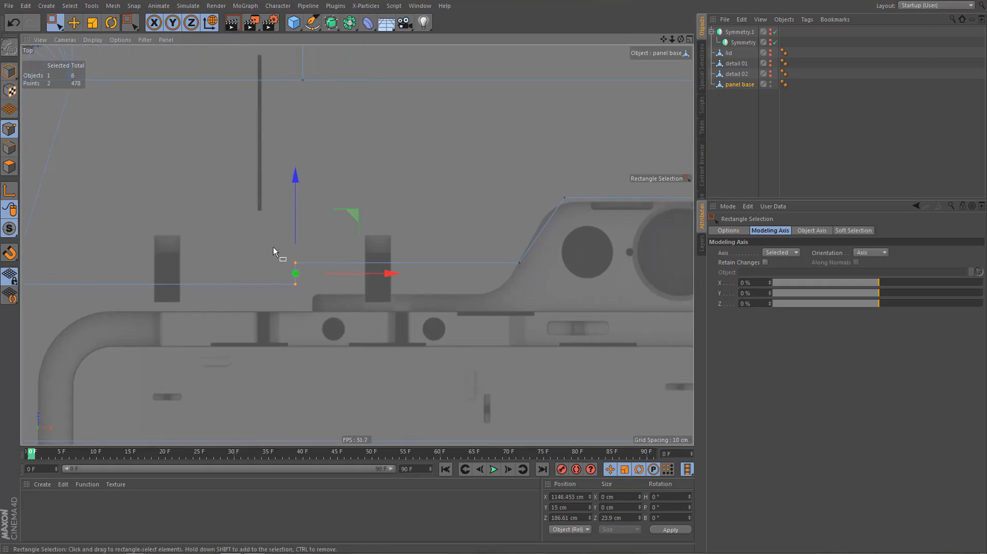
# Lower the shallow step's long edge, and shift the slope's two corner points toward the rounded end, centred at about X 1382 cm
pyautogui.moveTo(273, 249); pyautogui.dragTo(557, 278)
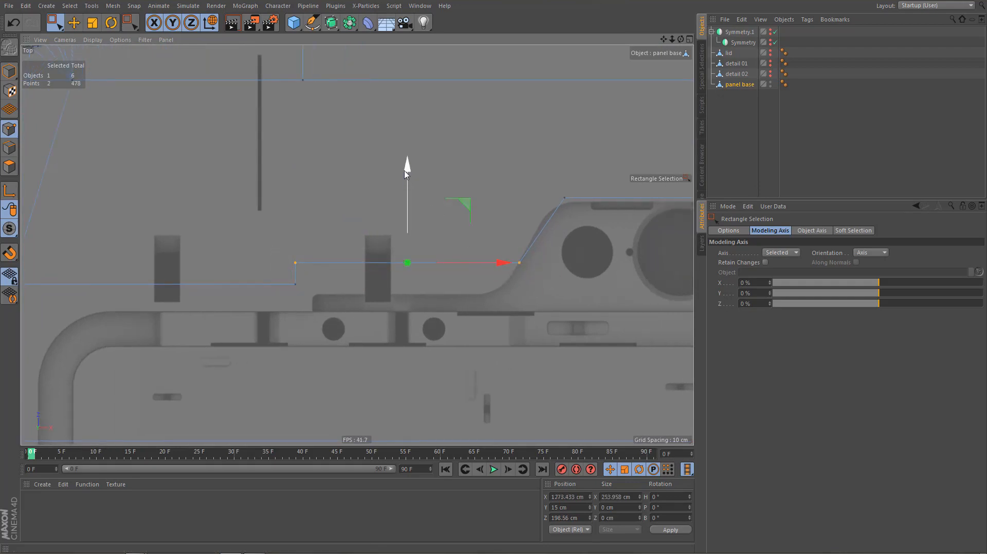
pyautogui.moveTo(406, 171); pyautogui.dragTo(409, 186)
pyautogui.moveTo(499, 185); pyautogui.dragTo(636, 297)
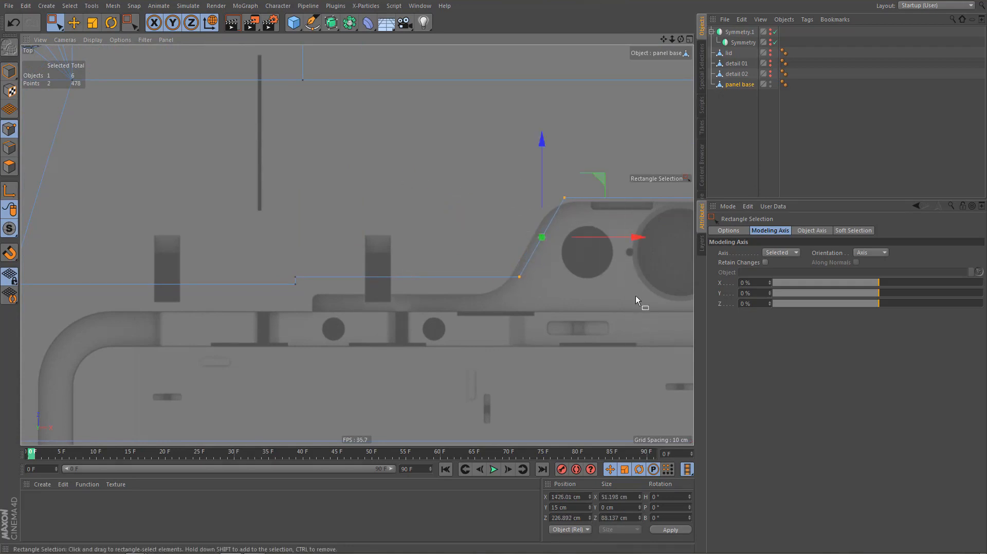
pyautogui.moveTo(635, 237); pyautogui.dragTo(598, 239)
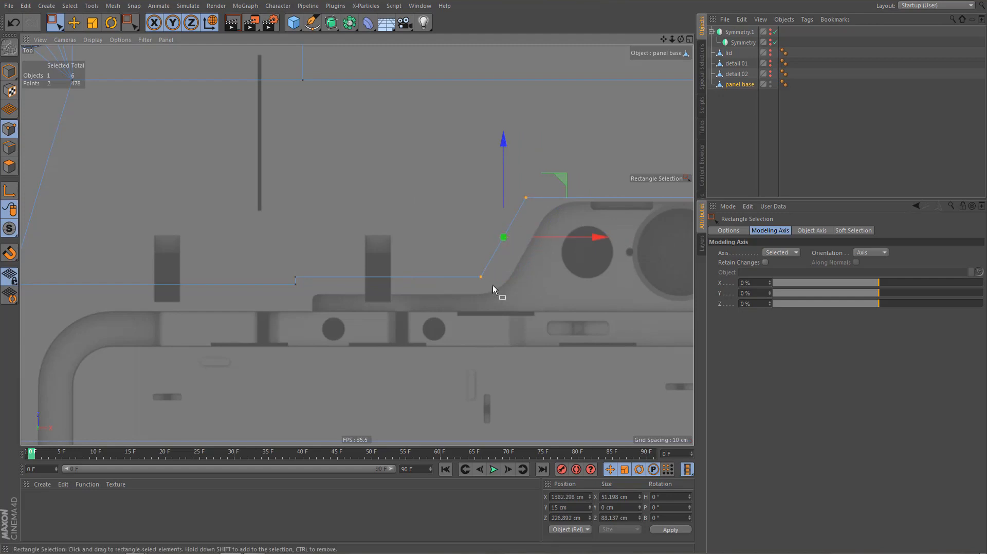
# Move the five points along the shoulder's straight top edge outward to about Z 285 cm
pyautogui.scroll(-5, 459, 303)
pyautogui.moveTo(434, 249); pyautogui.dragTo(610, 274)
pyautogui.scroll(3, 479, 272)
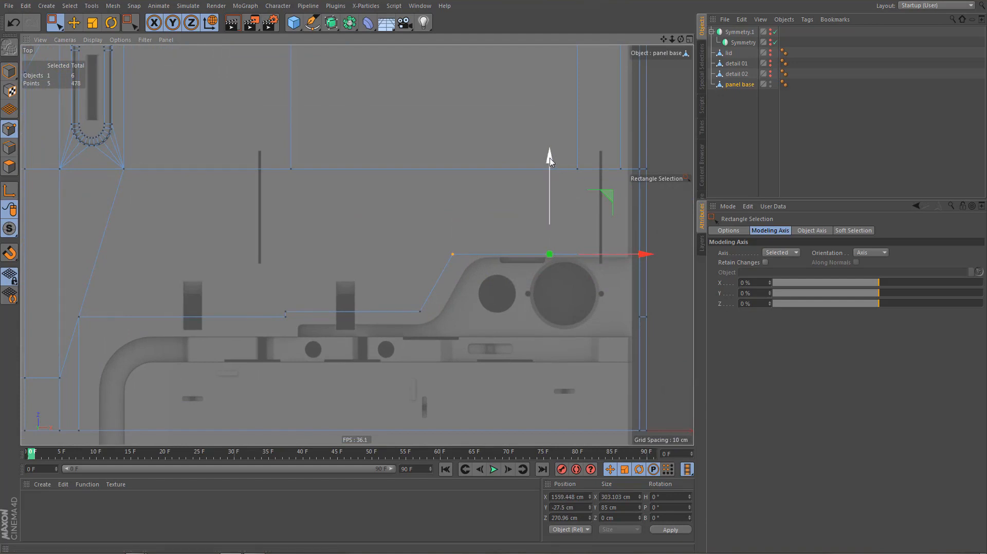
pyautogui.moveTo(549, 165); pyautogui.dragTo(555, 150)
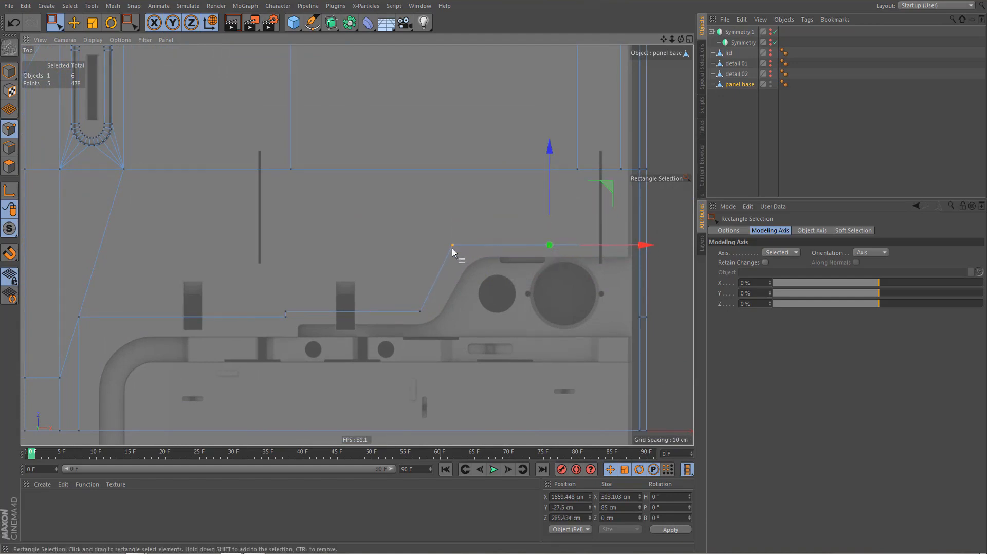
# Move the two corner points of the outline's sloped edge along X until they are centred at about X 1393 cm
pyautogui.moveTo(549, 244); pyautogui.dragTo(554, 245)
pyautogui.scroll(3, 441, 343)
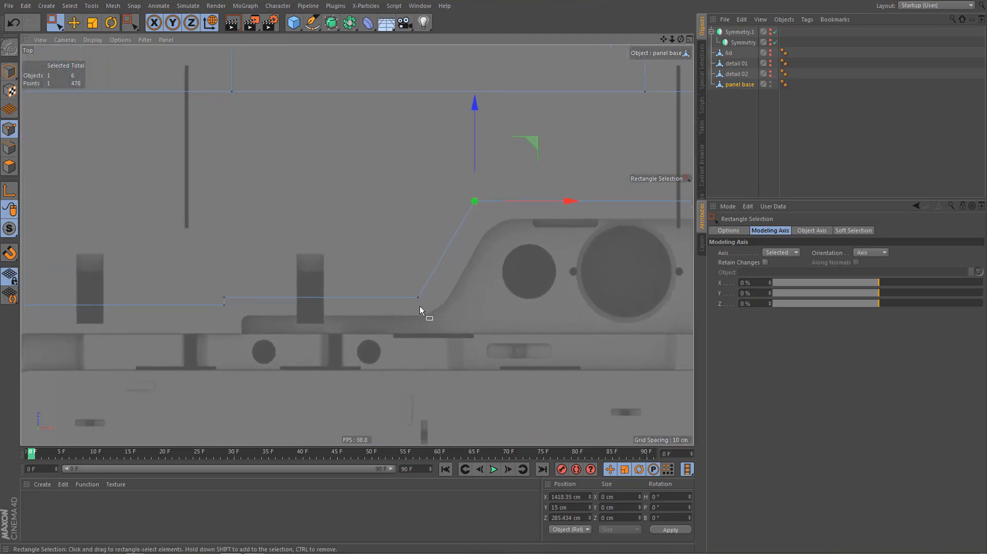
pyautogui.keyDown('shift'); pyautogui.moveTo(441, 310); pyautogui.dragTo(441, 310); pyautogui.keyUp('shift')
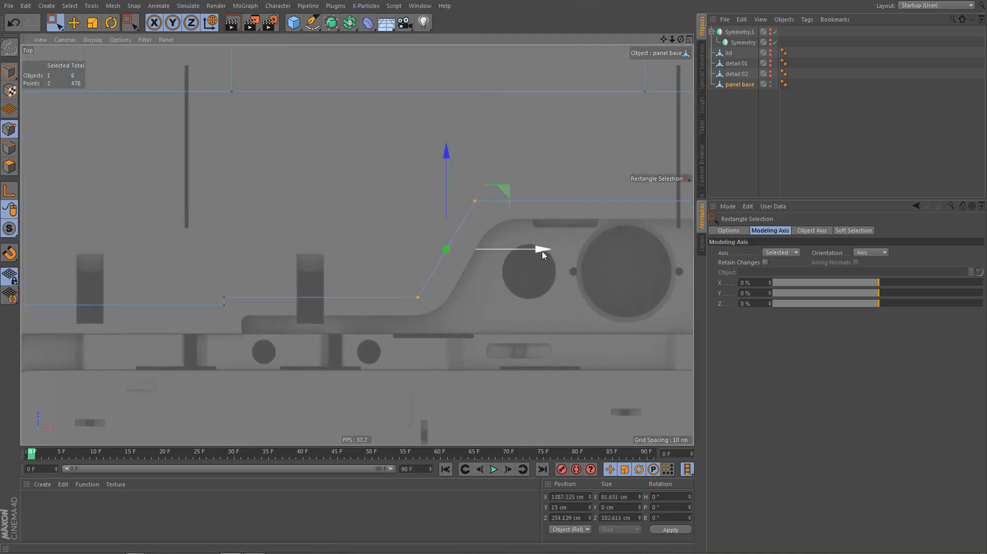
pyautogui.moveTo(545, 250); pyautogui.dragTo(550, 250)
# Move the shallow step's long edge to about Z 188 cm and the slope's upper corner point to about X 1419 cm
pyautogui.keyDown('alt'); pyautogui.moveTo(306, 324); pyautogui.dragTo(359, 317, button='middle'); pyautogui.keyUp('alt')
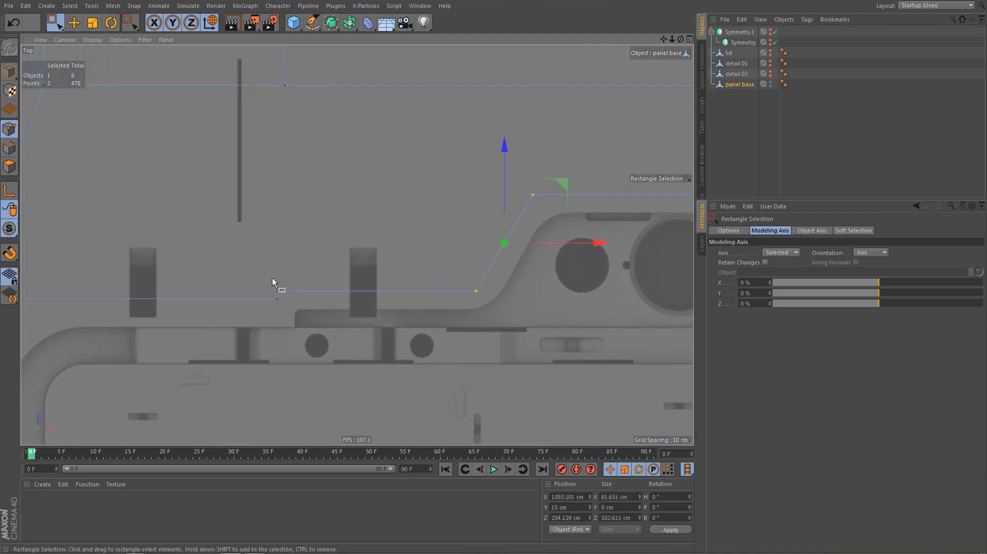
pyautogui.moveTo(272, 277); pyautogui.dragTo(499, 294)
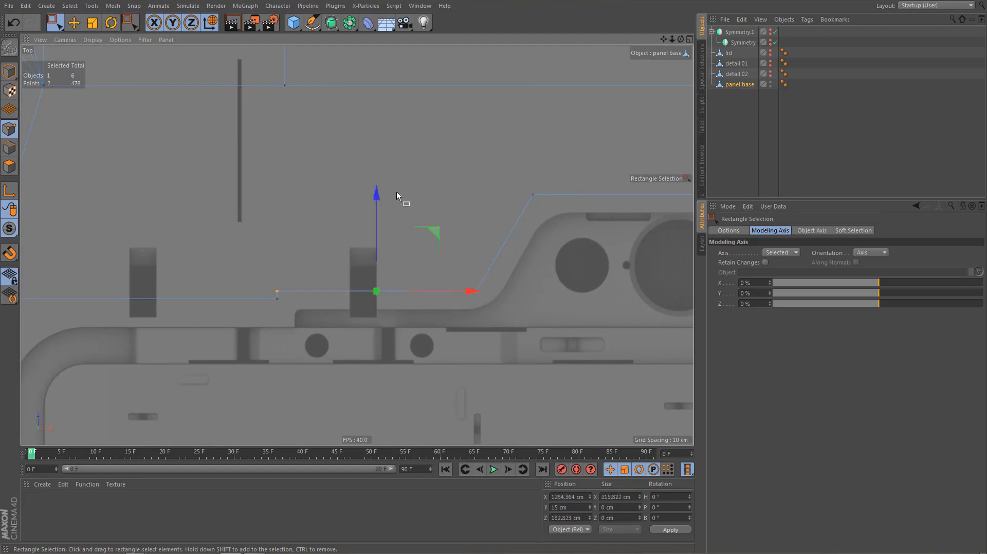
pyautogui.moveTo(383, 196); pyautogui.dragTo(387, 191)
pyautogui.moveTo(501, 169); pyautogui.dragTo(619, 195)
pyautogui.keyDown('alt'); pyautogui.moveTo(439, 259); pyautogui.dragTo(439, 292, button='right'); pyautogui.keyUp('alt')
pyautogui.keyDown('alt'); pyautogui.moveTo(439, 292); pyautogui.dragTo(431, 240, button='middle'); pyautogui.keyUp('alt')
pyautogui.keyDown('alt'); pyautogui.moveTo(348, 276); pyautogui.dragTo(370, 271, button='middle'); pyautogui.keyUp('alt')
pyautogui.keyDown('alt'); pyautogui.moveTo(363, 272); pyautogui.dragTo(371, 274, button='right'); pyautogui.keyUp('alt')
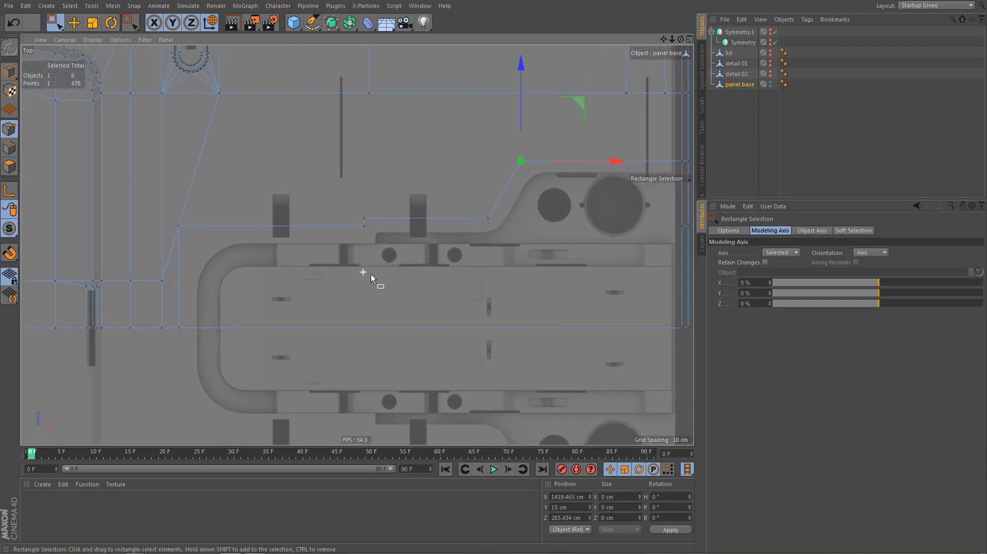
pyautogui.keyDown('alt'); pyautogui.moveTo(458, 288); pyautogui.dragTo(404, 286, button='middle'); pyautogui.keyUp('alt')
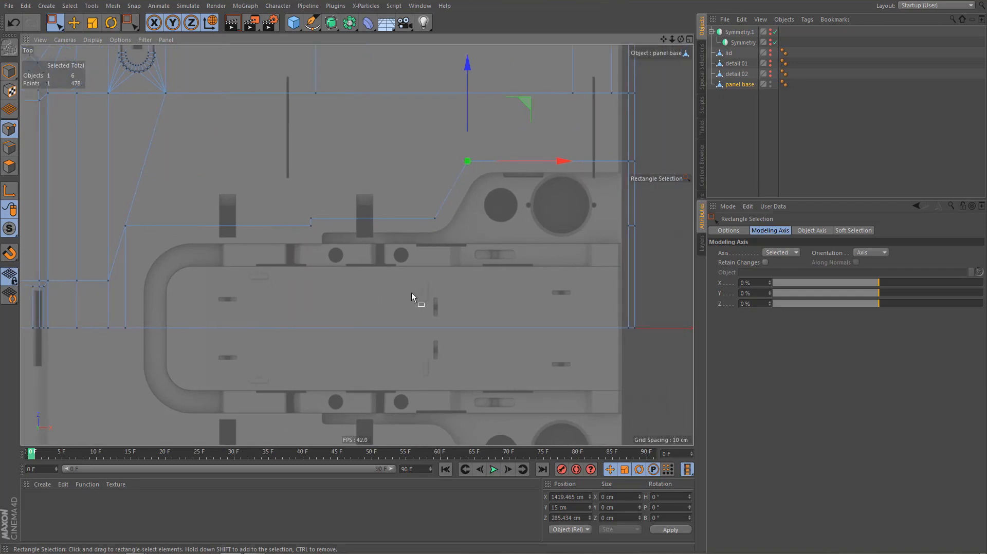
pyautogui.keyDown('alt'); pyautogui.moveTo(563, 281); pyautogui.dragTo(517, 293, button='middle'); pyautogui.keyUp('alt')
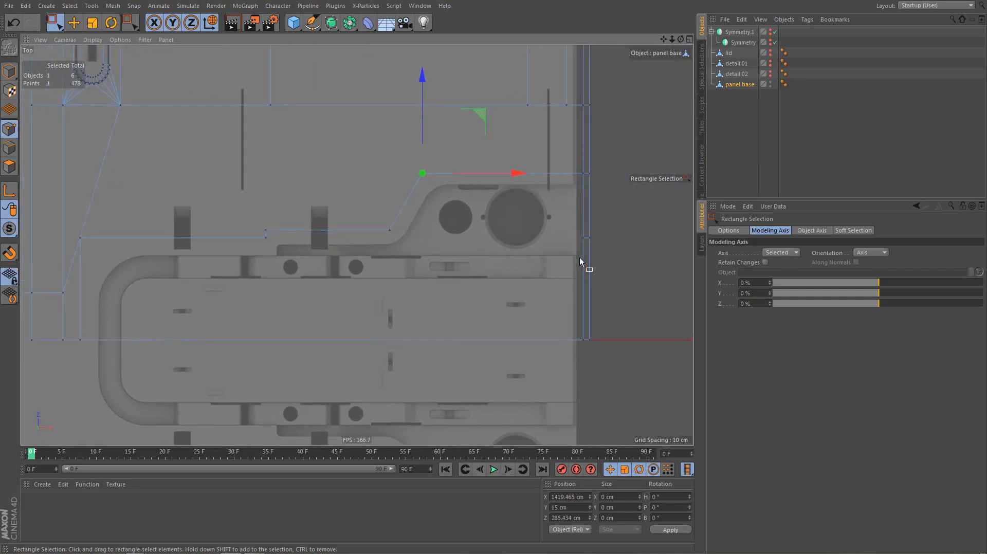
pyautogui.press('Return')
pyautogui.moveTo(569, 227); pyautogui.dragTo(616, 267)
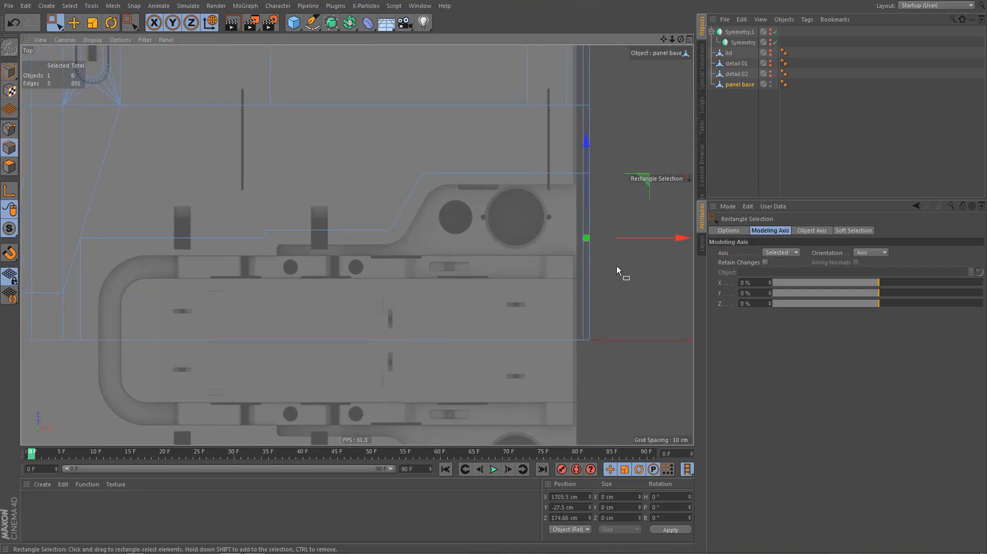
# In polygon mode, inset the selected polygons of the detail outline with Extrude Inner at an offset of about 30 cm
pyautogui.keyDown('alt'); pyautogui.moveTo(294, 332); pyautogui.dragTo(373, 341, button='middle'); pyautogui.keyUp('alt')
pyautogui.press('Return')
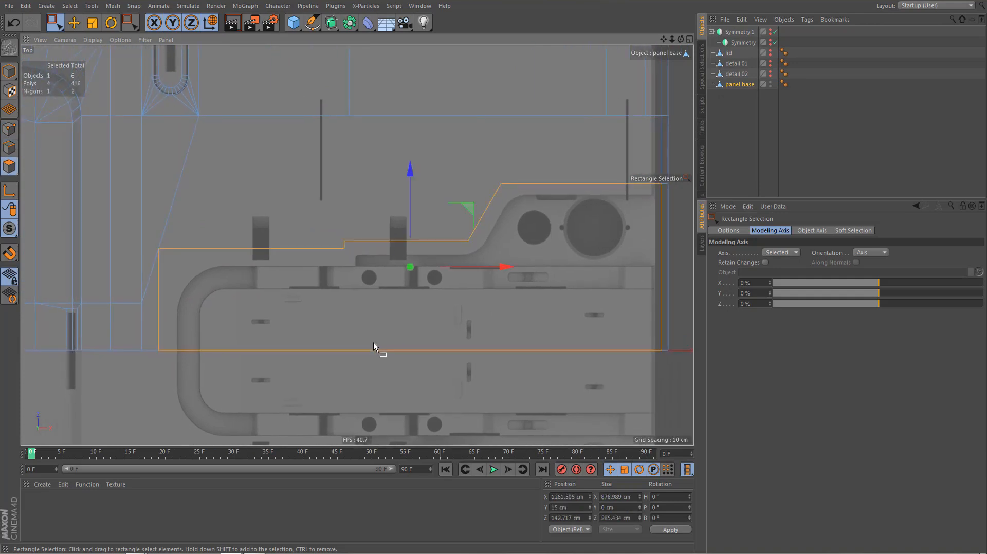
pyautogui.press('9')
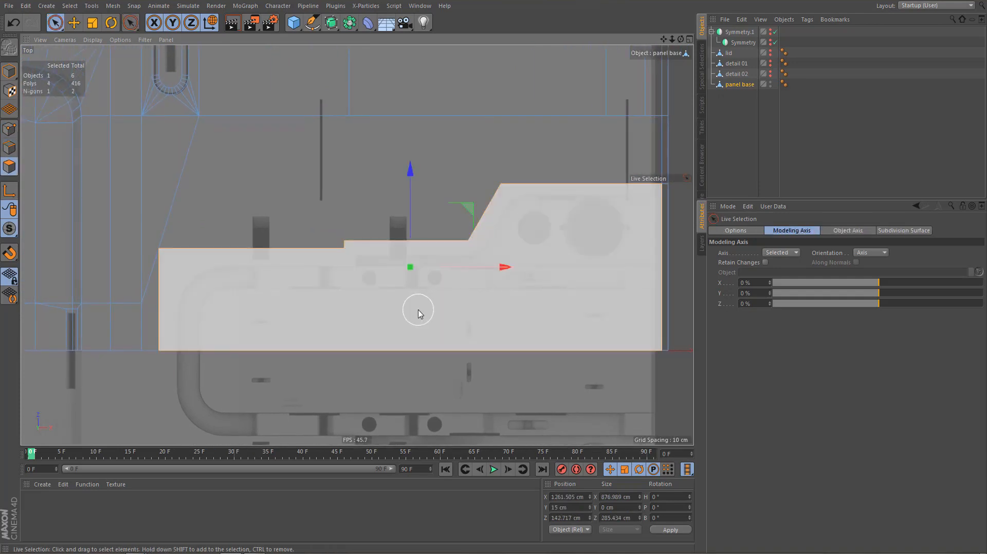
pyautogui.press('i')
pyautogui.scroll(3, 409, 314)
pyautogui.moveTo(409, 314); pyautogui.dragTo(453, 314)
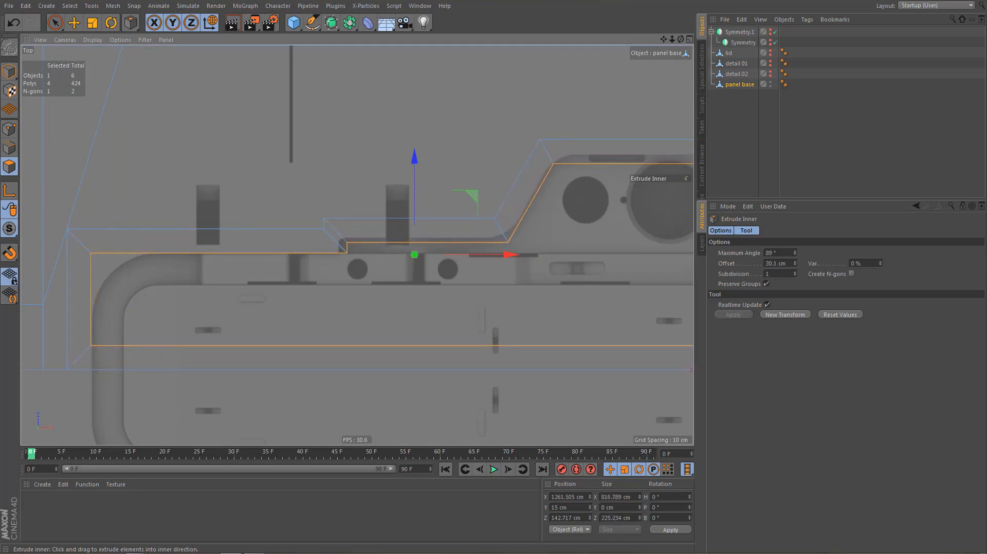
pyautogui.keyDown('alt'); pyautogui.moveTo(319, 308); pyautogui.dragTo(381, 289, button='middle'); pyautogui.keyUp('alt')
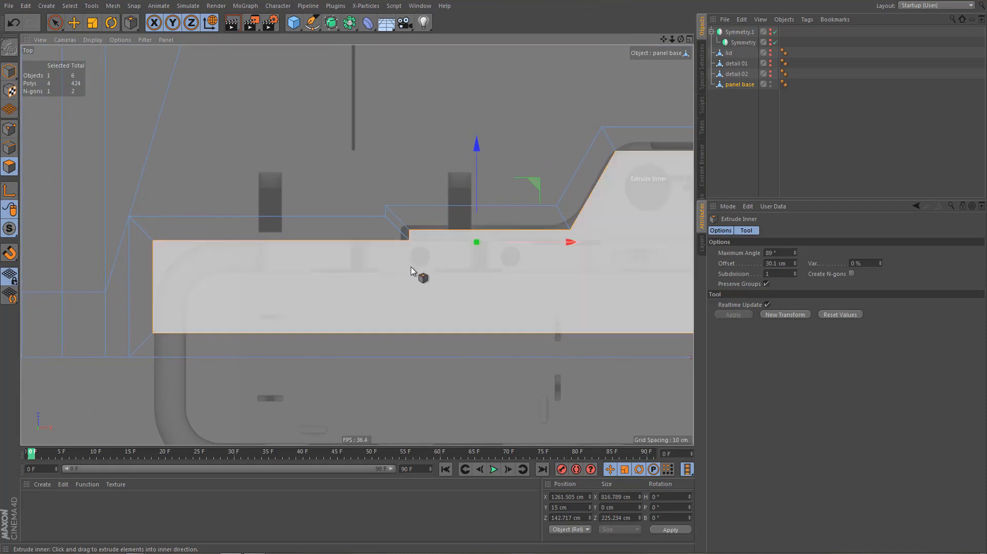
# Select the four inset border polygons along the short end, long edge and shallow step, and melt them into one polygon
pyautogui.press('space')
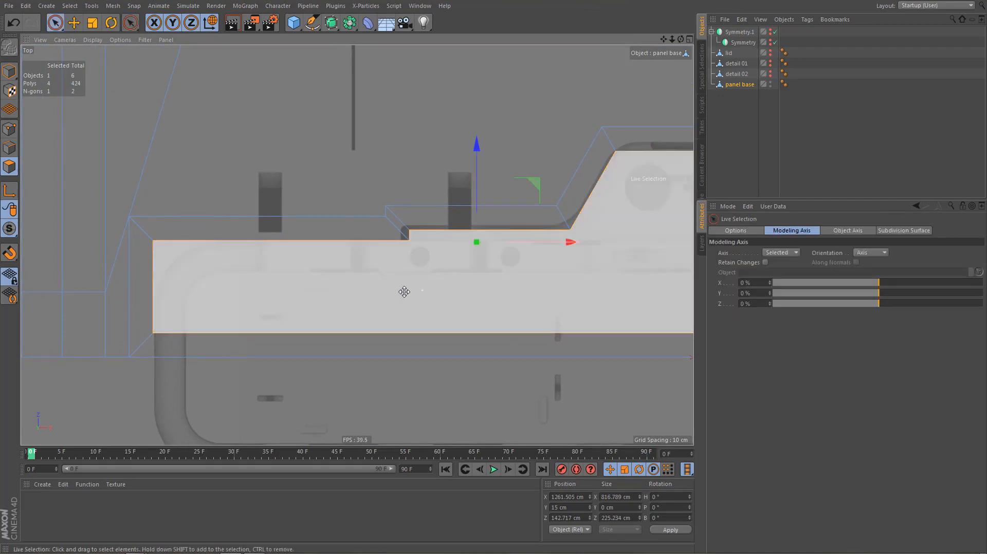
pyautogui.moveTo(393, 226); pyautogui.dragTo(405, 223)
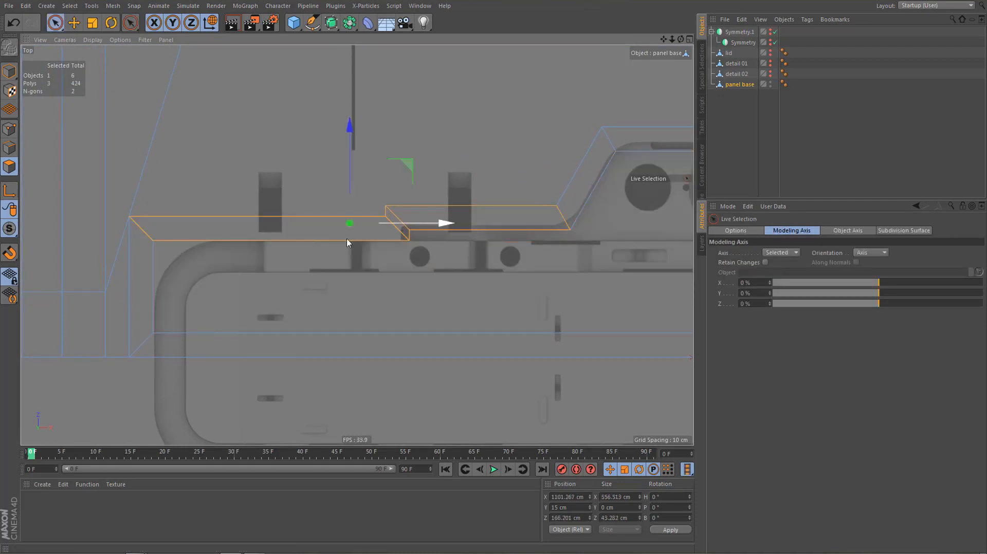
pyautogui.keyDown('shift'); pyautogui.click(147, 239); pyautogui.keyUp('shift')
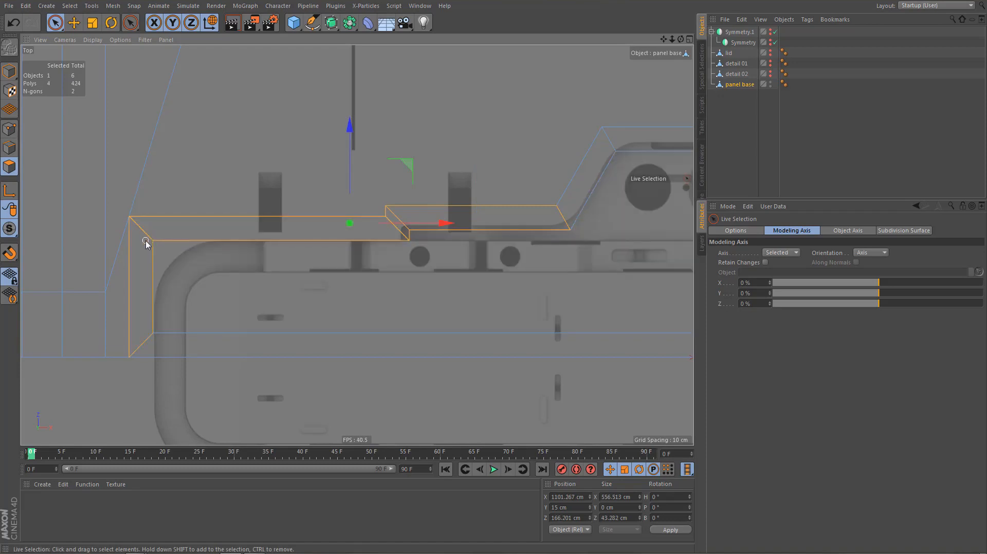
pyautogui.keyDown('shift'); pyautogui.click(154, 249); pyautogui.keyUp('shift')
pyautogui.press('u')
pyautogui.press('z')
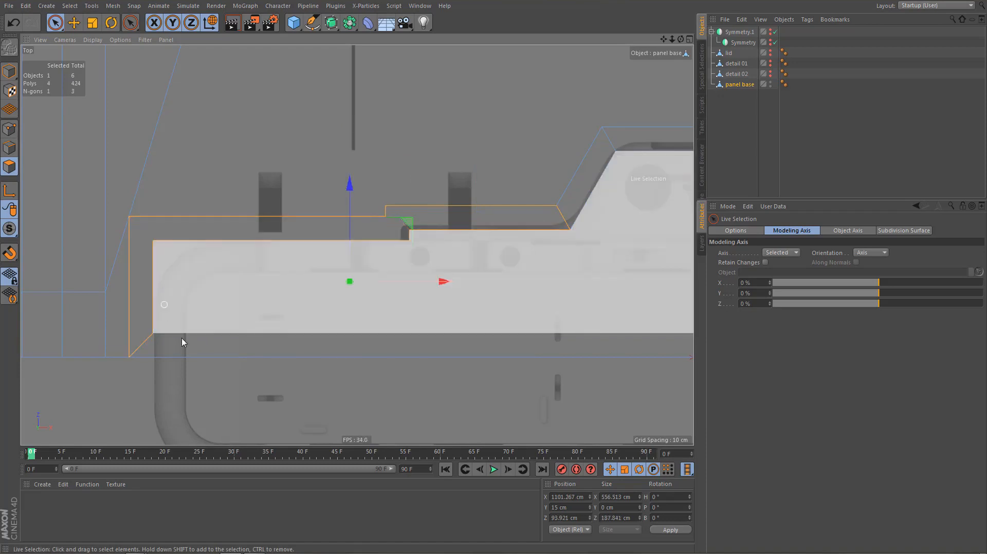
# In point mode, move the inner outline's step end to about X 1166 cm and the step's long edge to about Z 164 cm
pyautogui.keyDown('alt'); pyautogui.moveTo(432, 253); pyautogui.dragTo(397, 228, button='middle'); pyautogui.keyUp('alt')
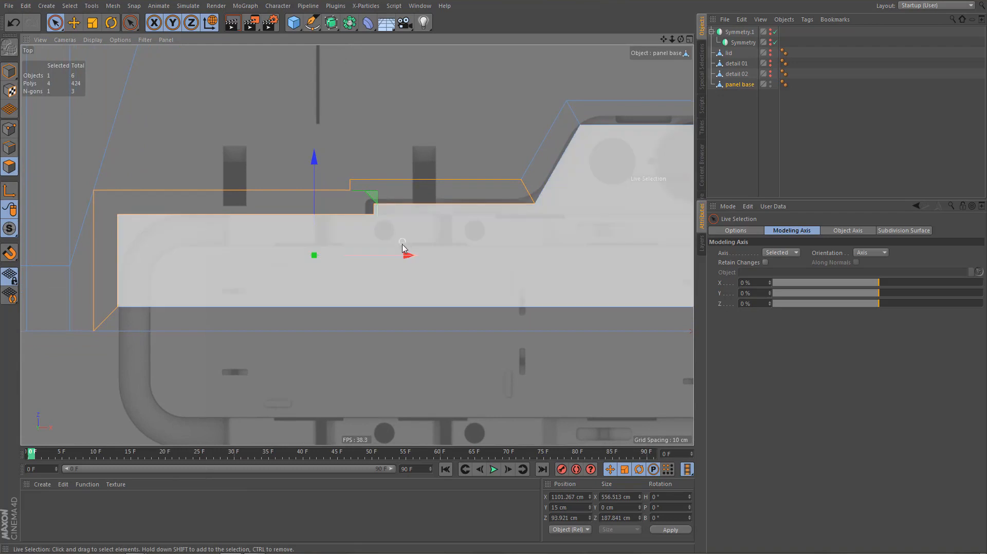
pyautogui.press('Return')
pyautogui.keyDown('alt'); pyautogui.moveTo(397, 294); pyautogui.dragTo(377, 289, button='middle'); pyautogui.keyUp('alt')
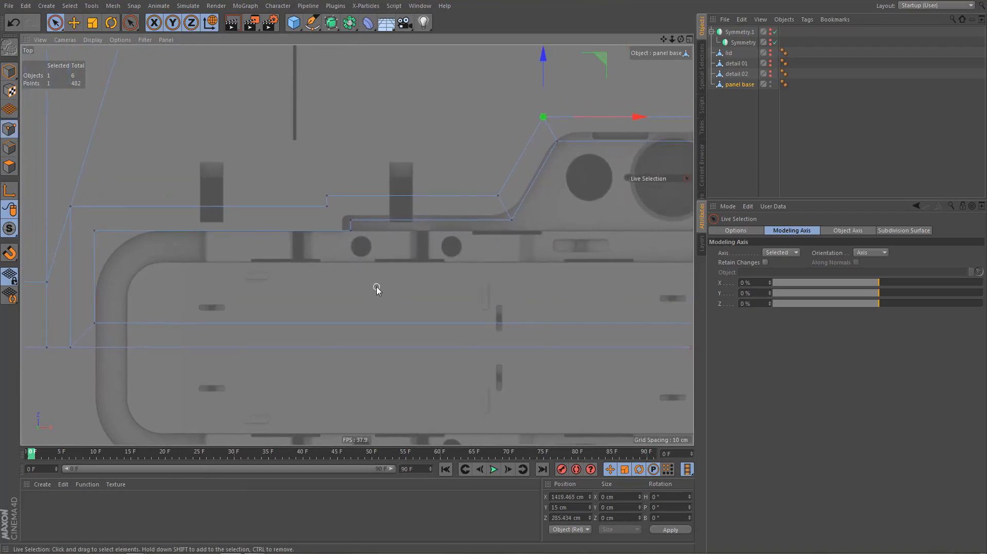
pyautogui.press('0')
pyautogui.scroll(5, 363, 217)
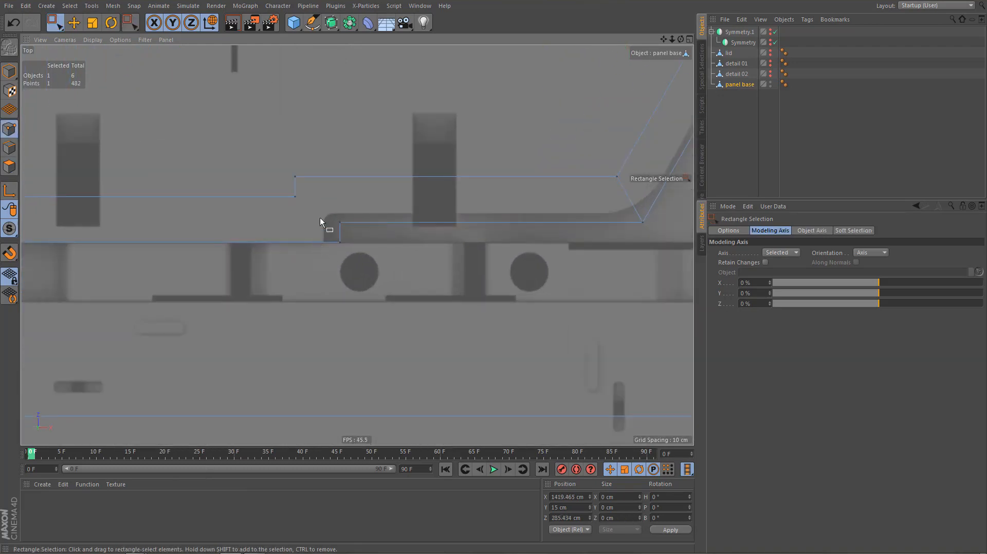
pyautogui.moveTo(319, 211); pyautogui.dragTo(359, 266)
pyautogui.moveTo(435, 233); pyautogui.dragTo(420, 236)
pyautogui.moveTo(305, 215); pyautogui.dragTo(671, 231)
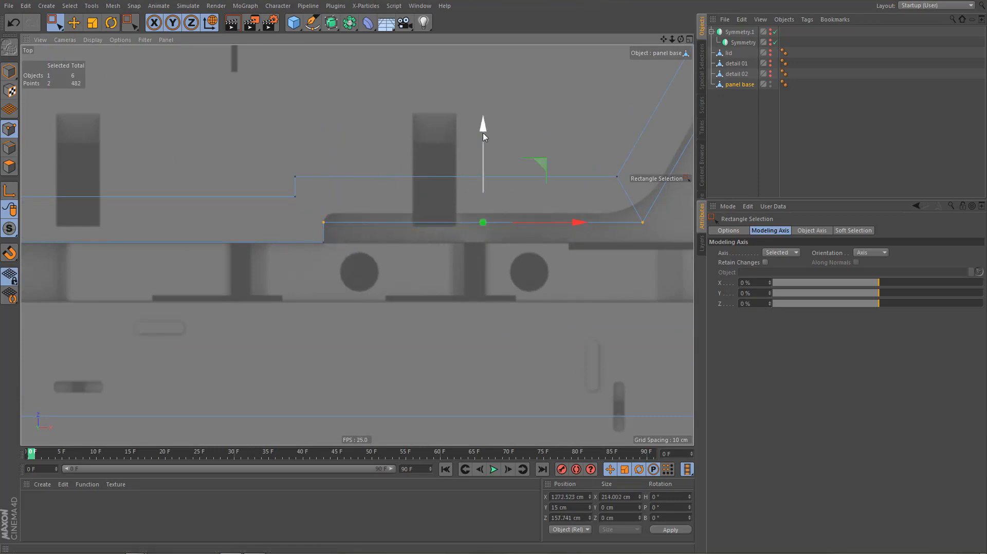
pyautogui.moveTo(485, 132); pyautogui.dragTo(484, 123)
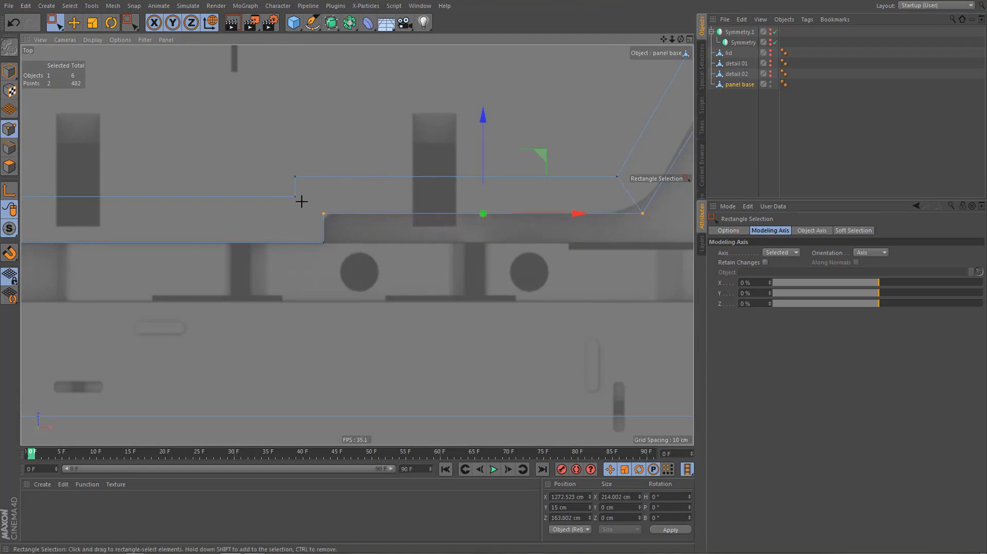
# Delete the lower point of the shallow step on the outer outline
pyautogui.click(302, 202)
pyautogui.press('Delete')
pyautogui.scroll(-3, 328, 232)
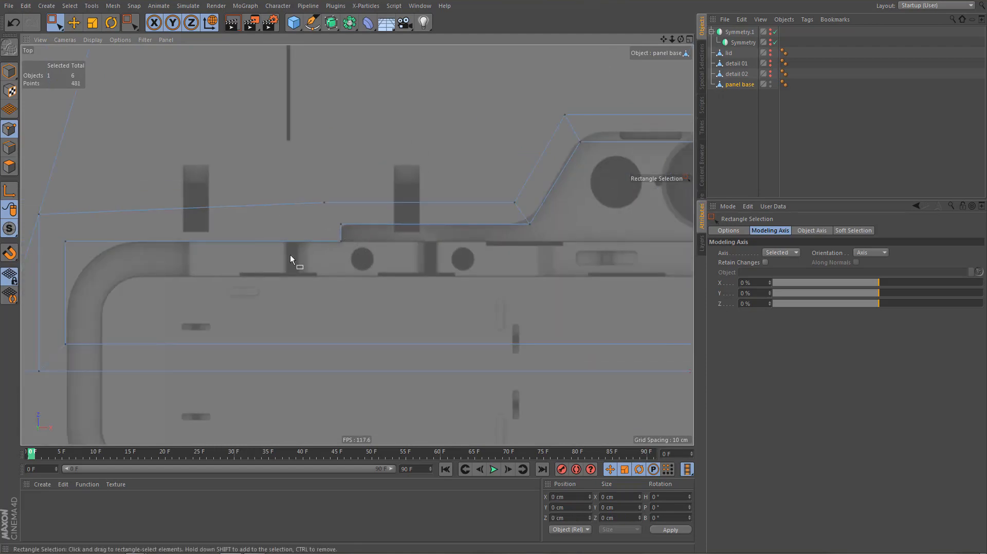
# Raise the outer outline's end corner point to the step edge's level and scale the edge's three points flat at about Z 188 cm
pyautogui.keyDown('alt'); pyautogui.moveTo(183, 260); pyautogui.dragTo(220, 267, button='middle'); pyautogui.keyUp('alt')
pyautogui.click(77, 221)
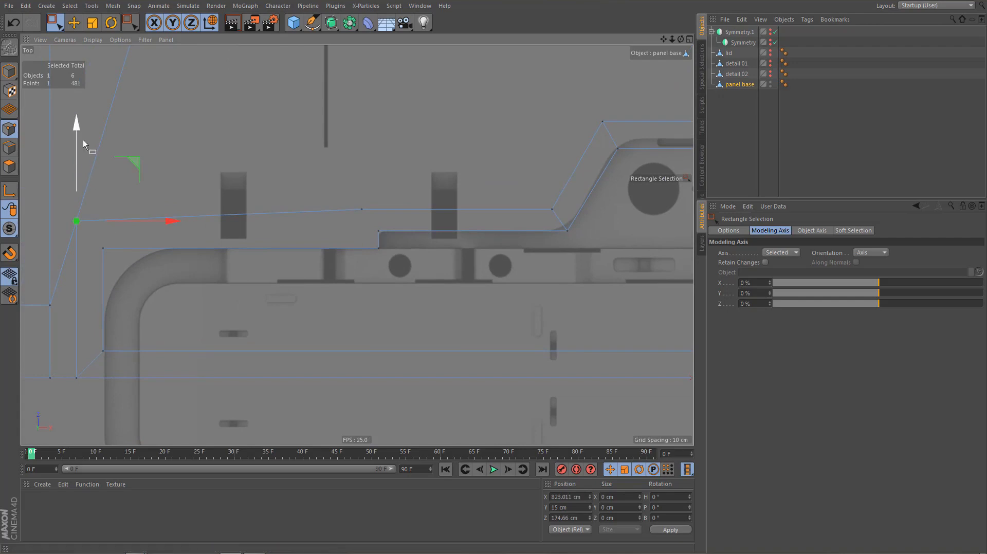
pyautogui.moveTo(78, 130); pyautogui.dragTo(93, 113)
pyautogui.moveTo(62, 204); pyautogui.dragTo(578, 215)
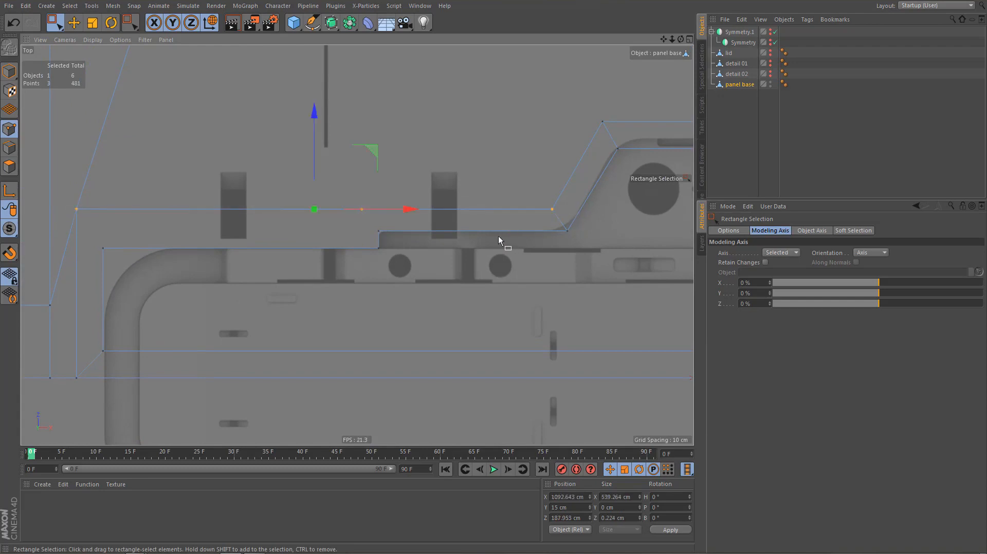
pyautogui.press('t')
pyautogui.moveTo(315, 114); pyautogui.dragTo(317, 210)
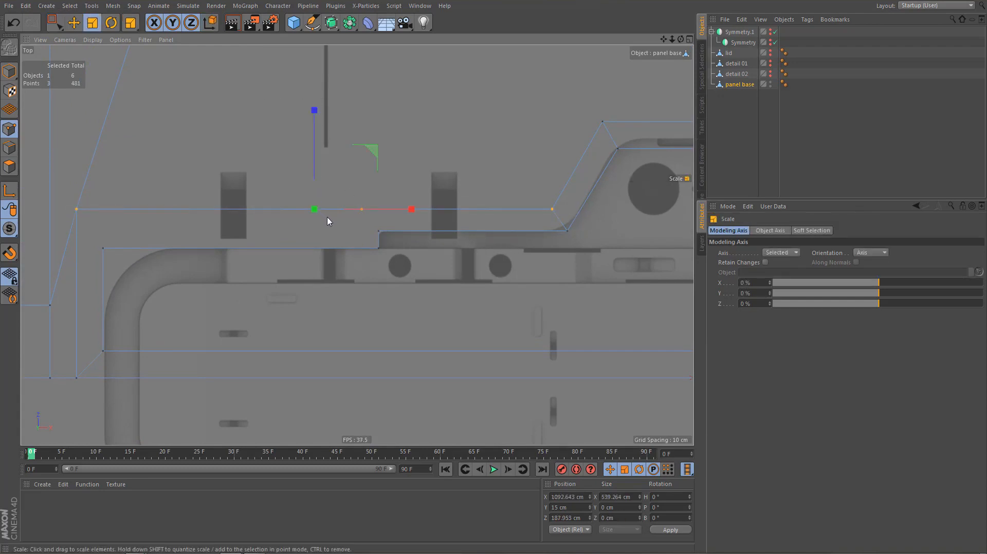
pyautogui.click(389, 271)
# Move the two points of the inner outline's straight shoulder edge outward to about Z 268 cm
pyautogui.scroll(5, 362, 277)
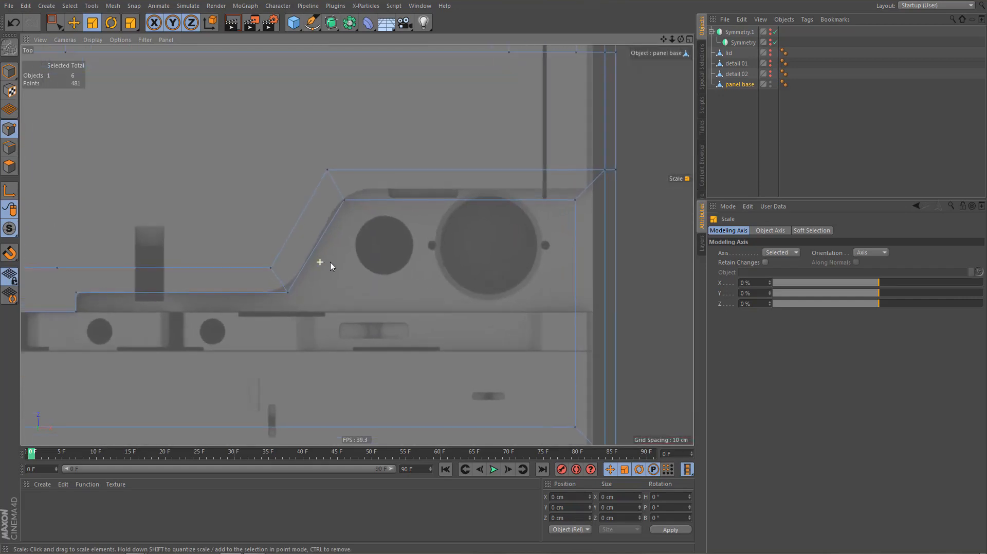
pyautogui.moveTo(358, 267); pyautogui.dragTo(282, 297, button='middle')
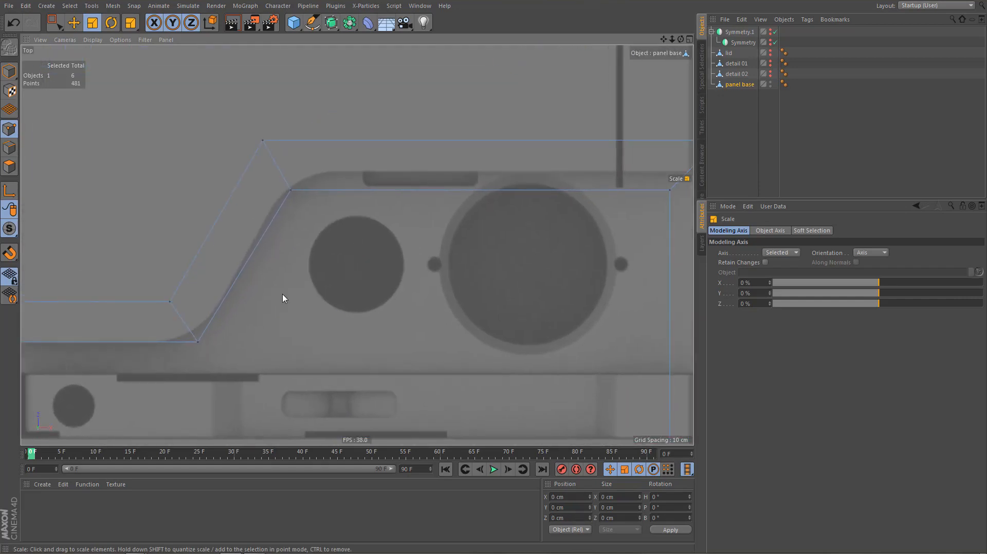
pyautogui.press('0')
pyautogui.scroll(-2, 284, 302)
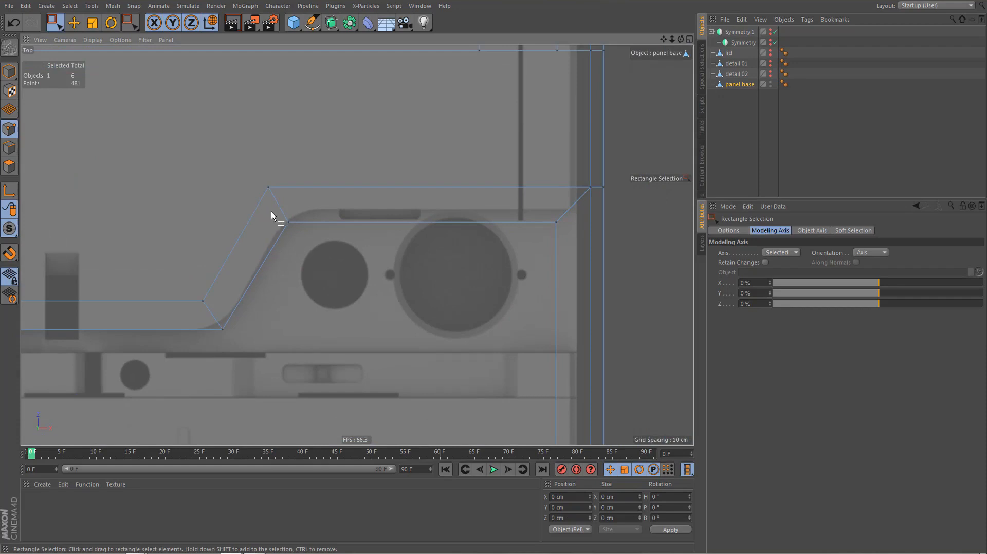
pyautogui.moveTo(271, 215); pyautogui.dragTo(530, 250)
pyautogui.moveTo(422, 123); pyautogui.dragTo(434, 116)
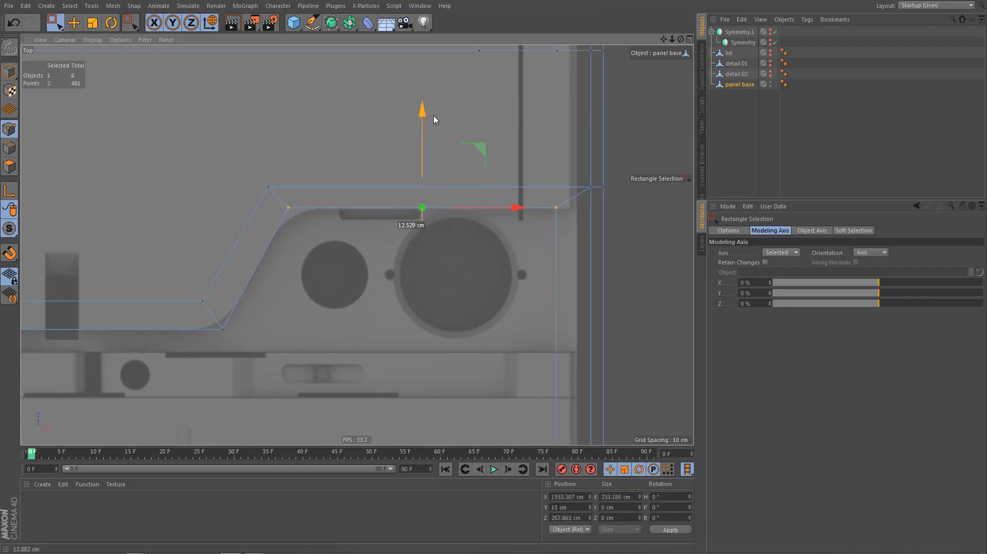
# Move the lower corner point of the inner outline's slope to about X 1373 cm
pyautogui.scroll(2, 360, 273)
pyautogui.scroll(2, 334, 298)
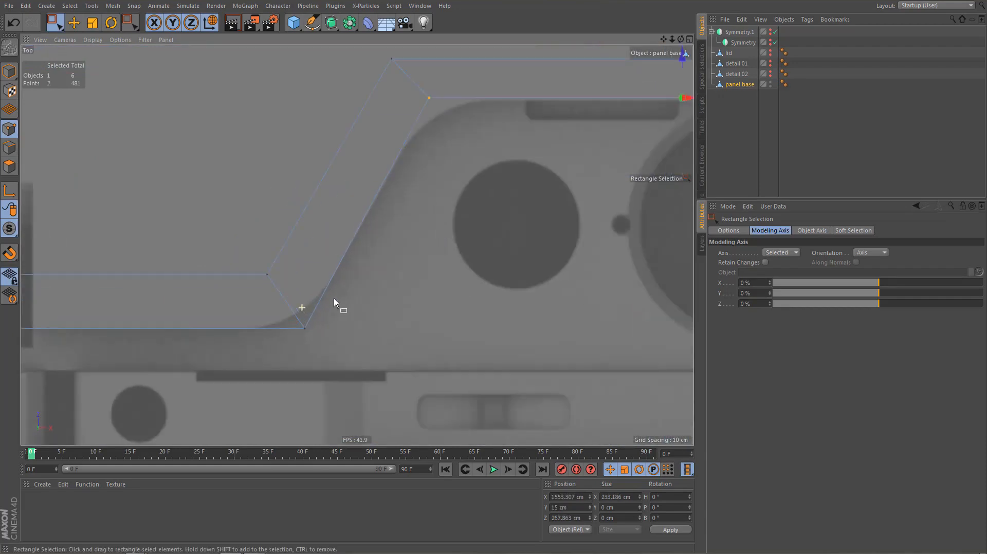
pyautogui.scroll(1, 281, 334)
pyautogui.moveTo(274, 321); pyautogui.dragTo(316, 341)
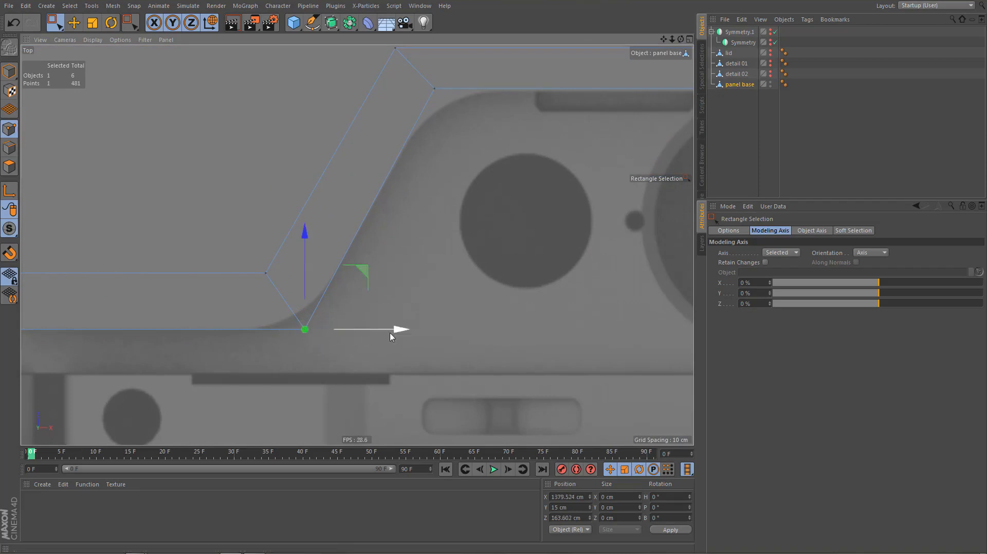
pyautogui.moveTo(401, 331); pyautogui.dragTo(388, 332)
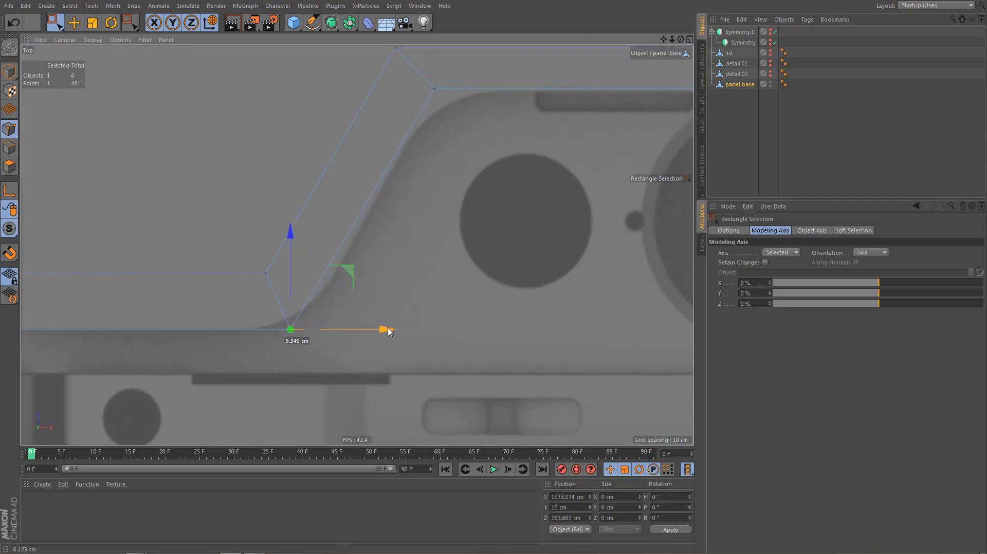
# Add the slope's upper corner point to the selection and shift both inner slope points until centred at about X 1408 cm
pyautogui.keyDown('shift'); pyautogui.click(455, 121); pyautogui.keyUp('shift')
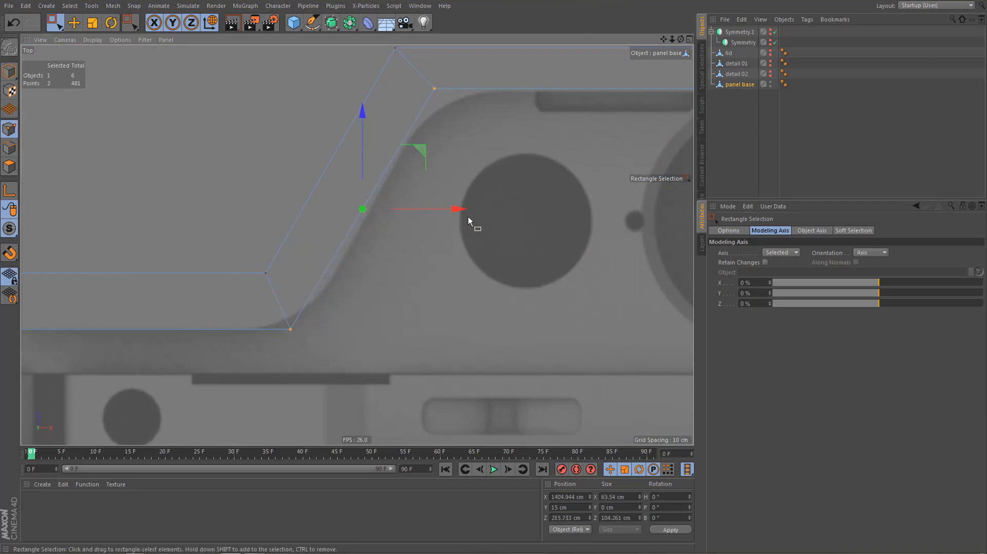
pyautogui.moveTo(457, 210); pyautogui.dragTo(468, 211)
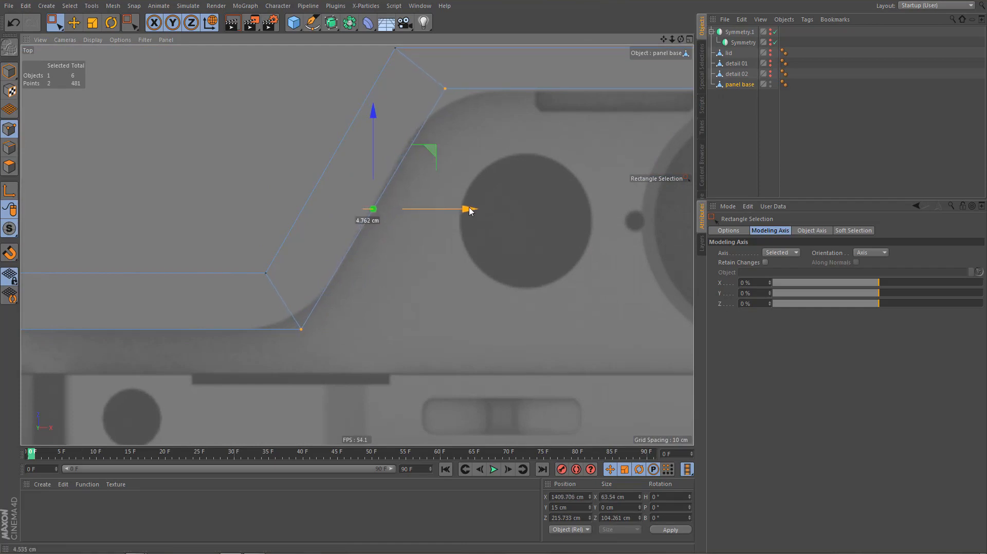
pyautogui.scroll(-3, 377, 208)
pyautogui.scroll(-6, 366, 212)
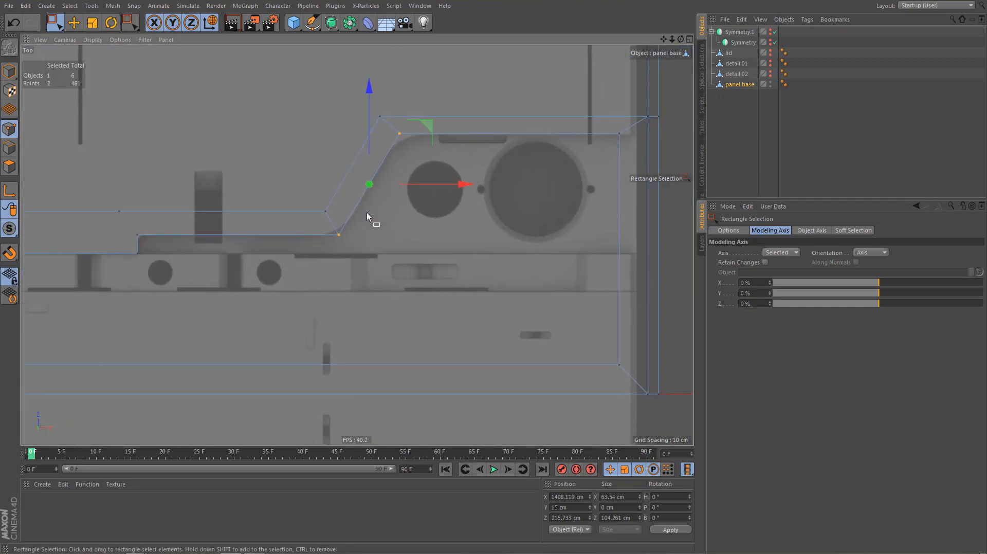
# Enable single-line mode for Line Cut and cut horizontally from the inner outline's upper end corner across the panel's outer side strips
pyautogui.scroll(3, 449, 197)
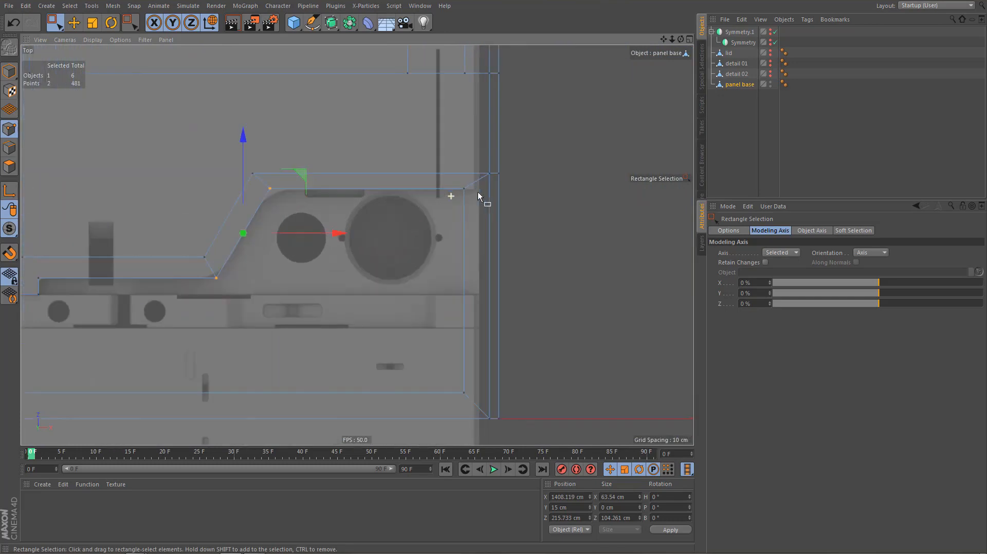
pyautogui.press('k')
pyautogui.press('k')
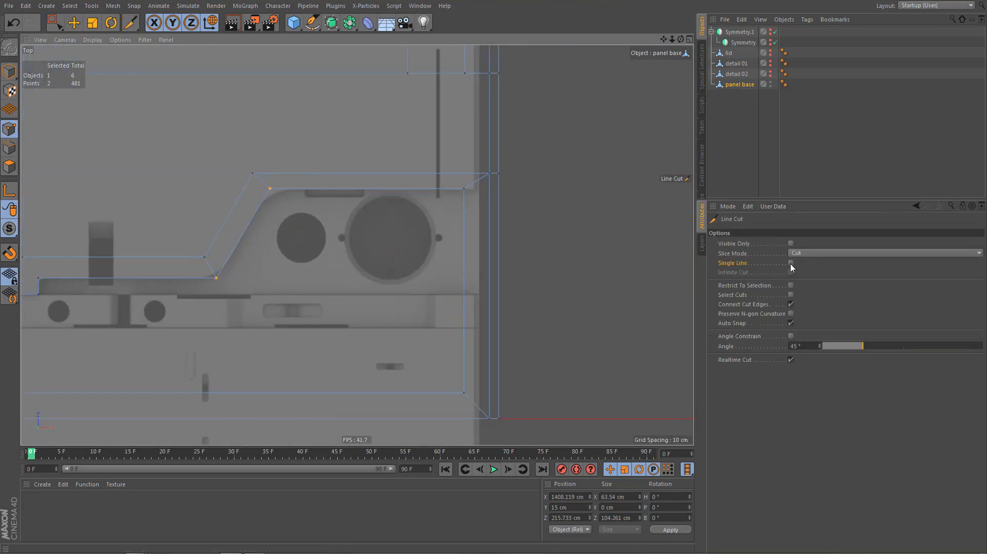
pyautogui.click(791, 263)
pyautogui.click(464, 189)
pyautogui.keyDown('alt'); pyautogui.moveTo(495, 244); pyautogui.dragTo(498, 300, button='middle'); pyautogui.keyUp('alt')
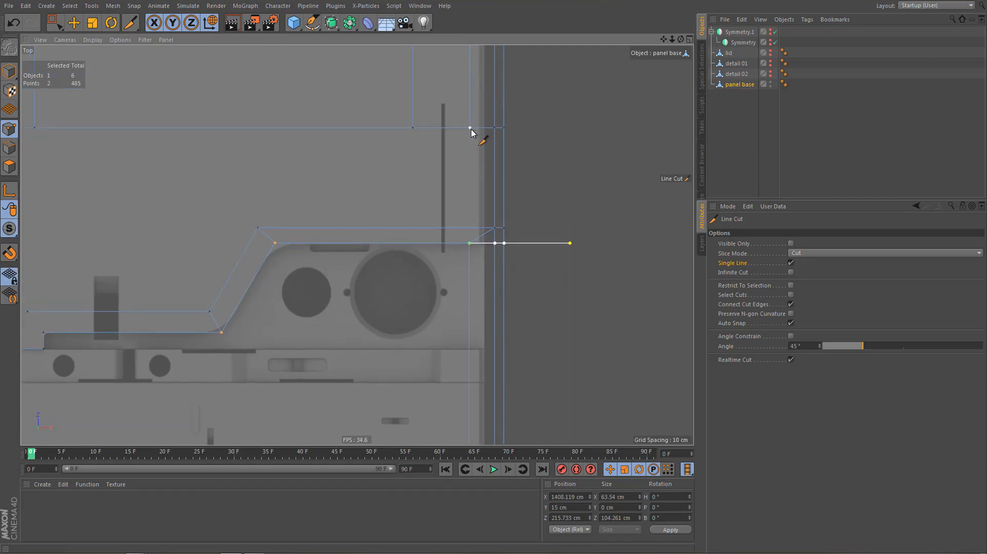
# Cut a vertical line from the panel edge point above down to the inner outline's upper end corner
pyautogui.click(470, 129)
pyautogui.click(470, 227)
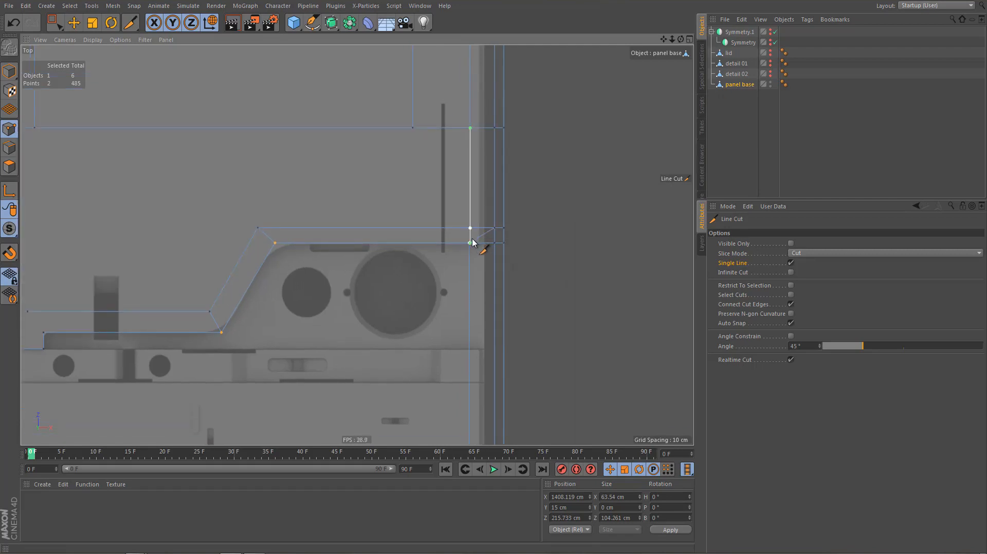
pyautogui.press('space')
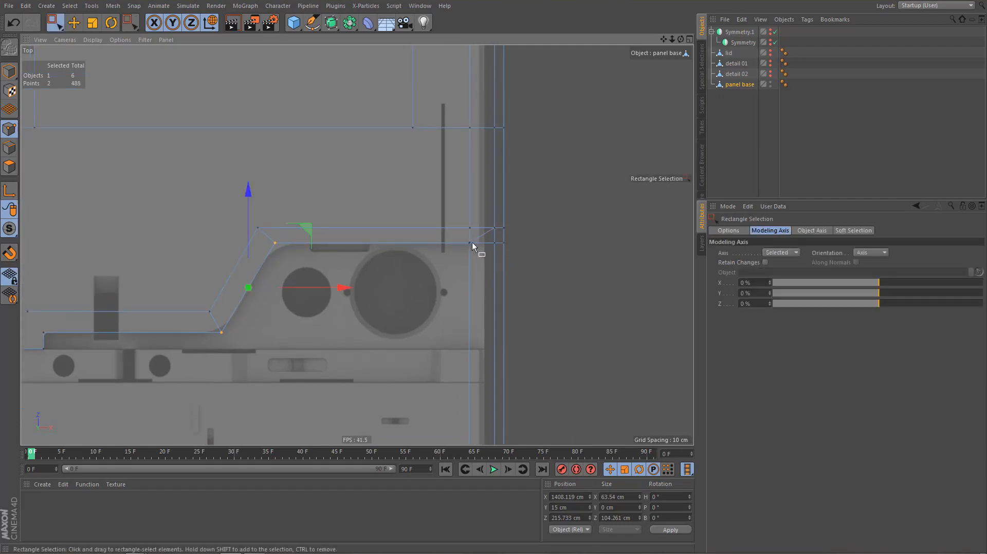
# Weld the three clustered points at the inner outline's upper end corner into one at X 1670.8 cm, undoing a first weld at X 1669.9 cm
pyautogui.scroll(6, 472, 242)
pyautogui.moveTo(436, 238); pyautogui.dragTo(471, 269)
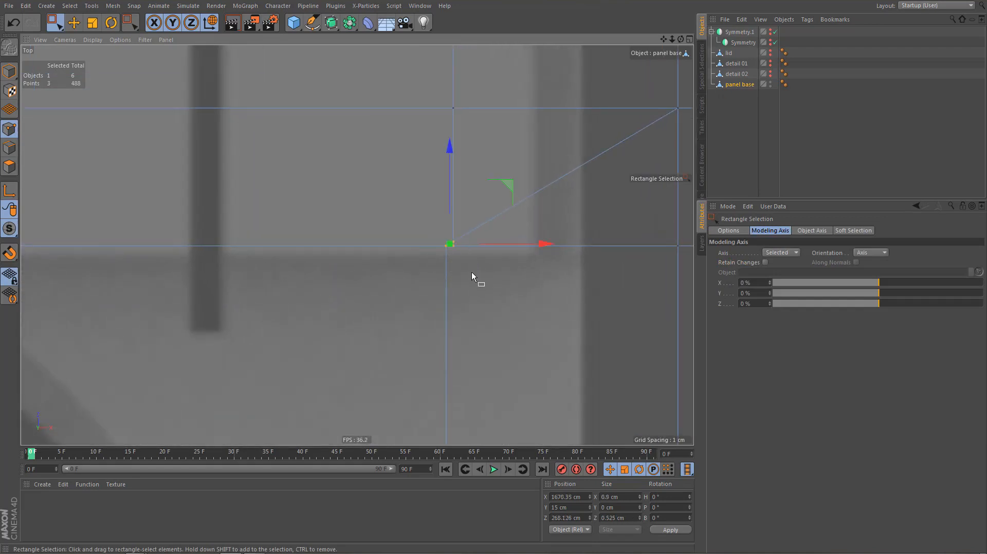
pyautogui.press('m')
pyautogui.press('q')
pyautogui.click(444, 247)
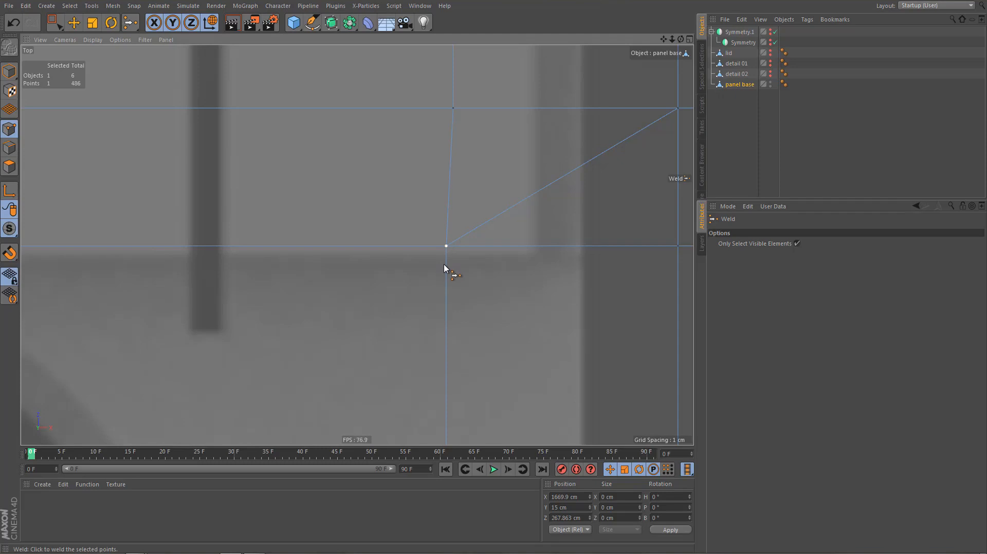
pyautogui.hotkey('ctrl', 'z')
pyautogui.click(445, 247)
pyautogui.scroll(-5, 440, 267)
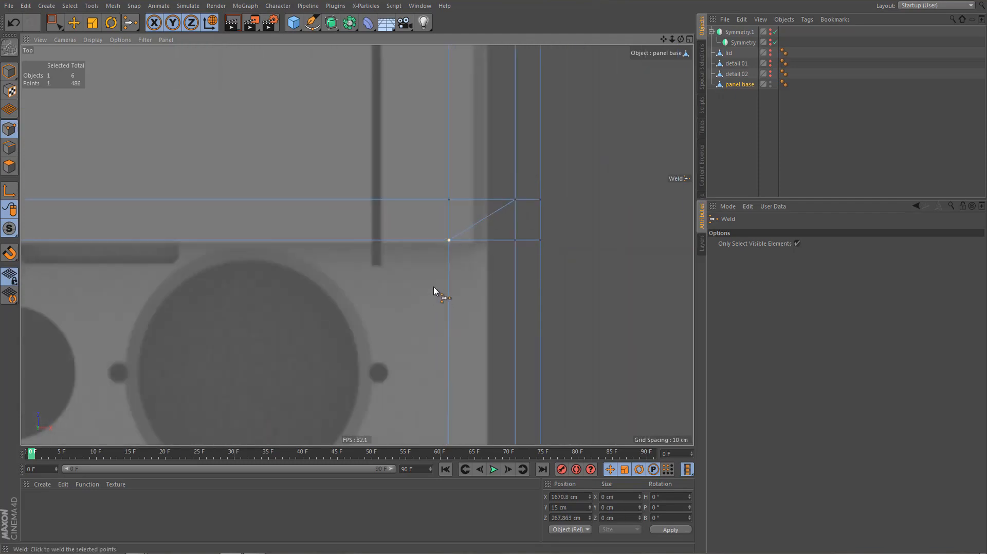
# Set the X position of the inner outline's lower end corner point to 1670.8 cm, matching the welded corner
pyautogui.moveTo(433, 291); pyautogui.dragTo(431, 243, button='middle')
pyautogui.press('e')
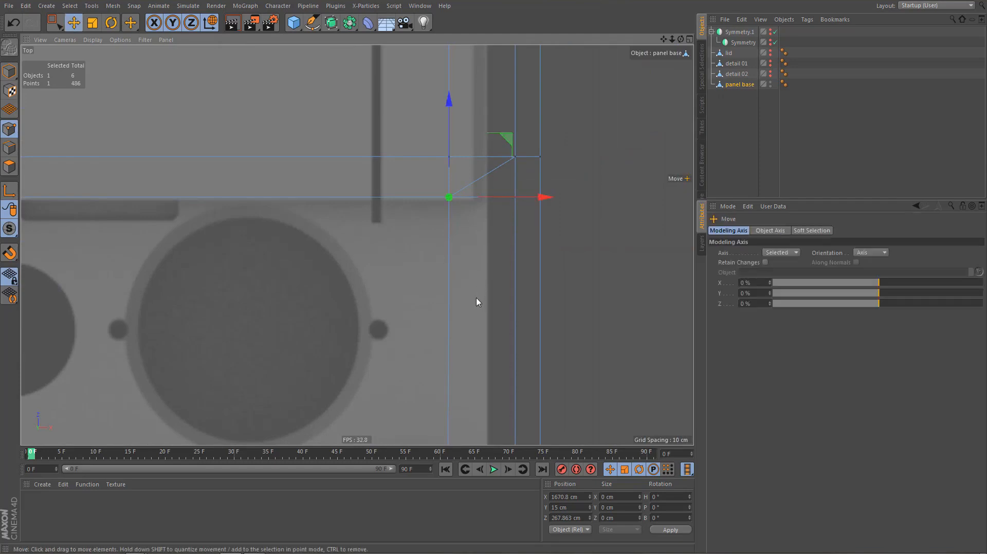
pyautogui.scroll(-3, 477, 302)
pyautogui.click(568, 497)
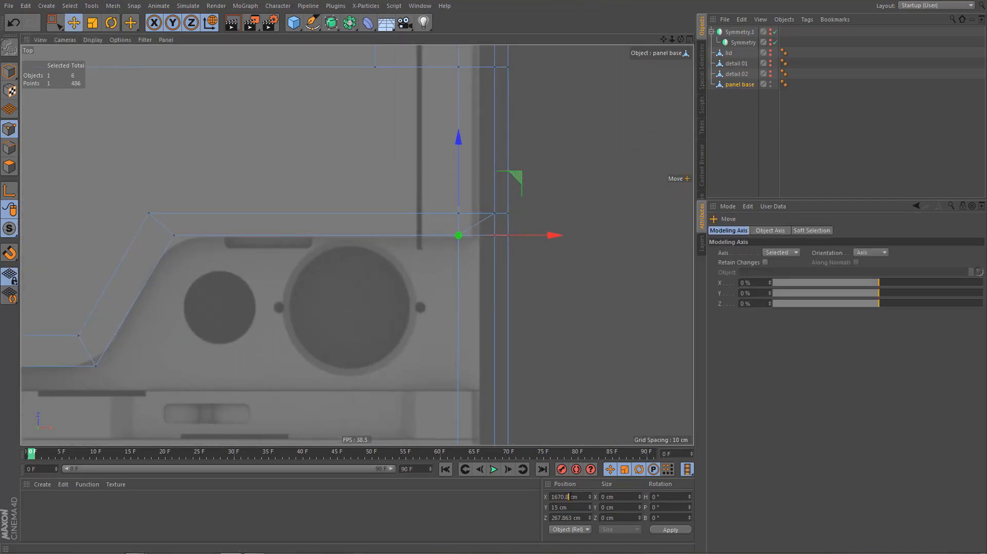
pyautogui.scroll(-2, 514, 371)
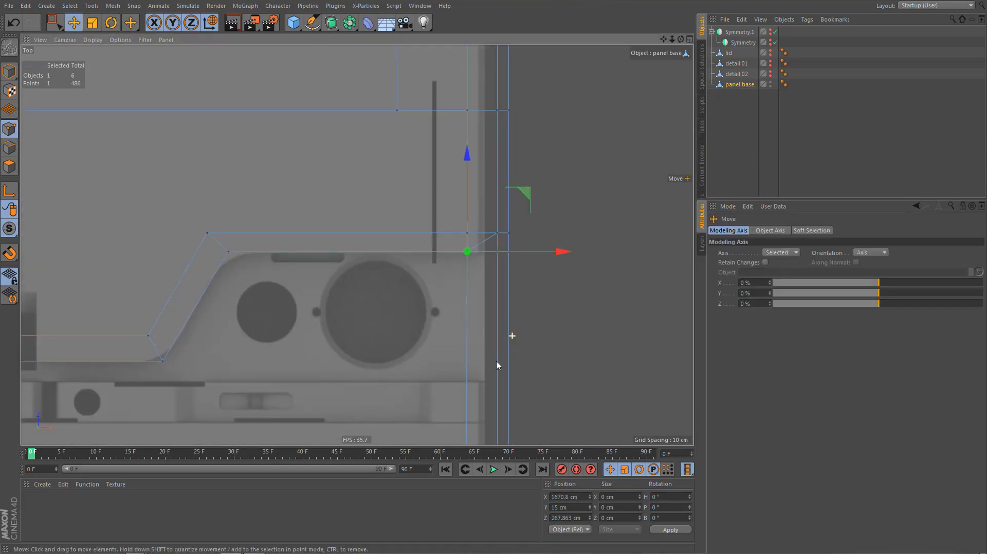
pyautogui.moveTo(507, 333); pyautogui.dragTo(481, 211, button='middle')
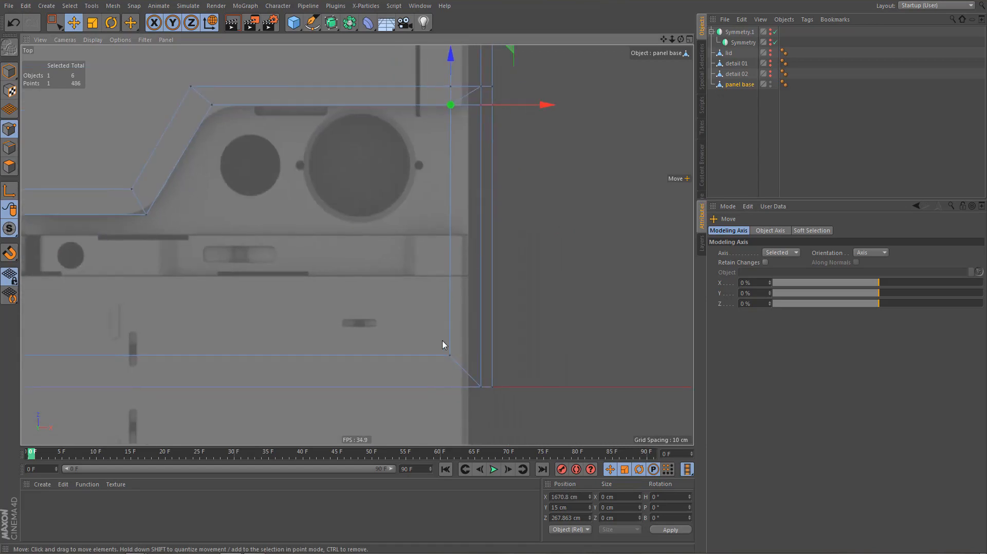
pyautogui.press('0')
pyautogui.click(449, 355)
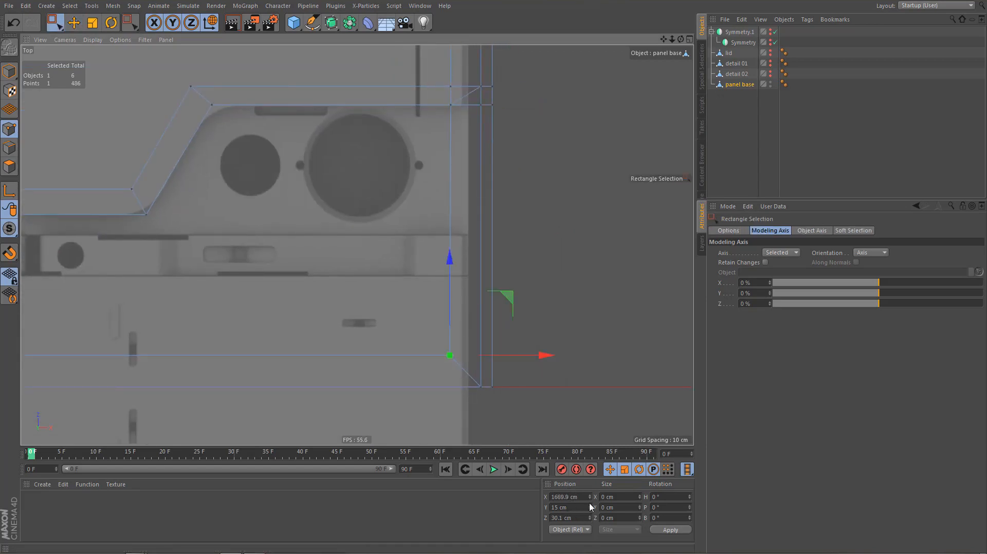
pyautogui.click(578, 495)
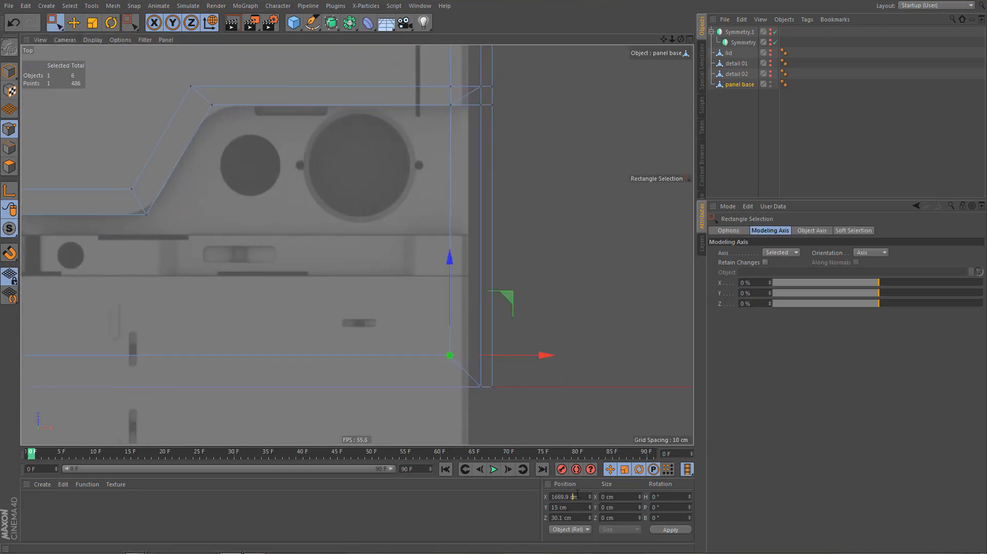
pyautogui.click(667, 530)
pyautogui.moveTo(477, 328); pyautogui.dragTo(540, 302, button='middle')
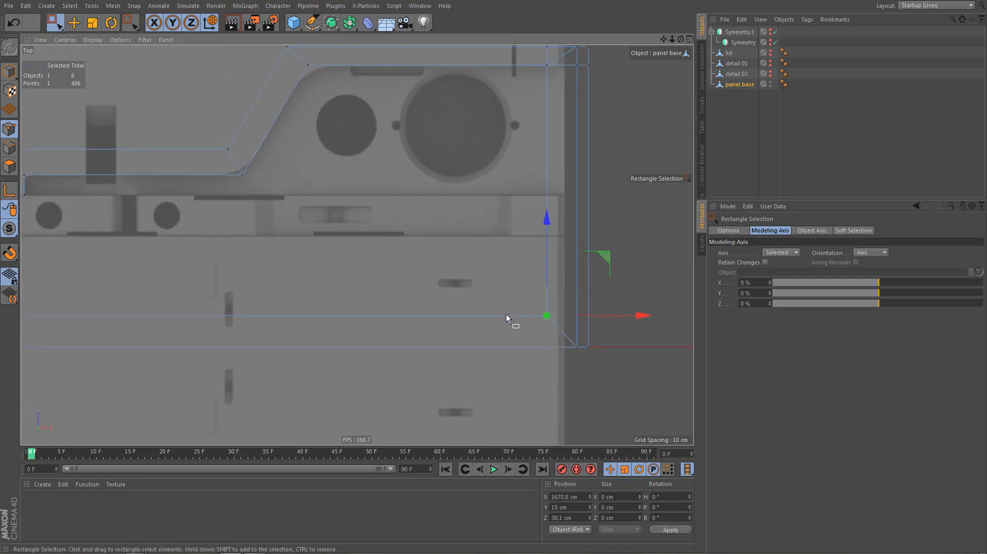
# Delete the outer edge along the panel's centre line and set the inner outline's lower edge to Z 0 cm
pyautogui.press('Return')
pyautogui.press('e')
pyautogui.click(400, 348)
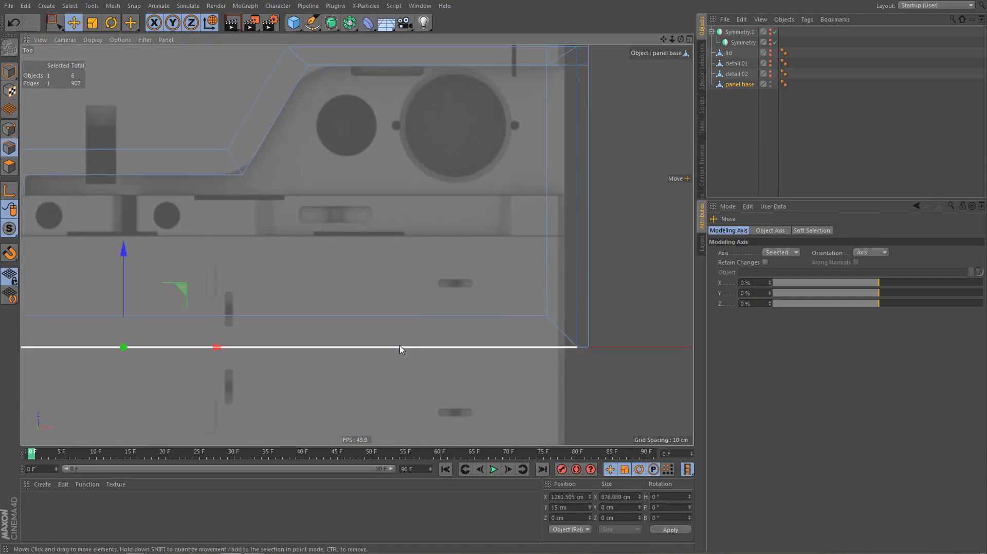
pyautogui.moveTo(400, 348); pyautogui.dragTo(399, 318)
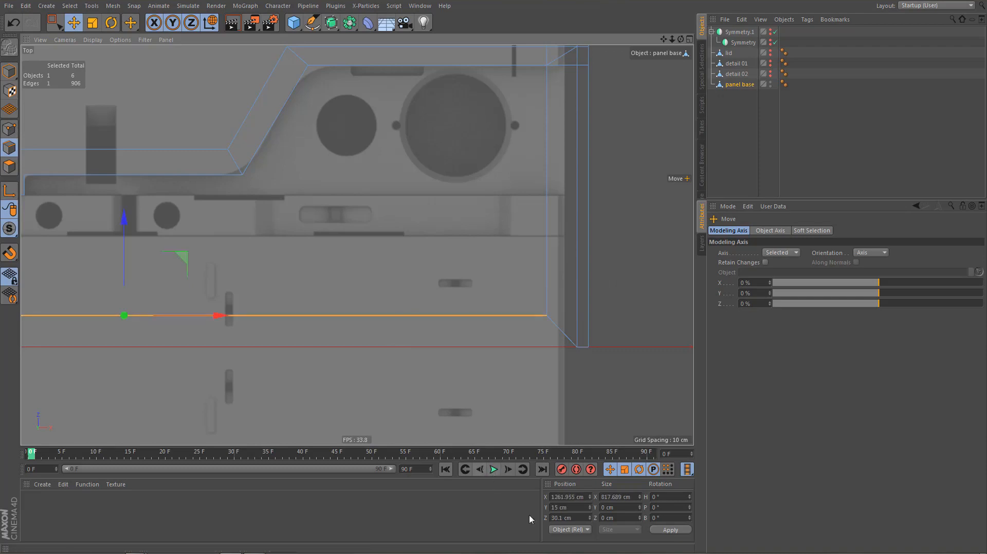
pyautogui.click(563, 519)
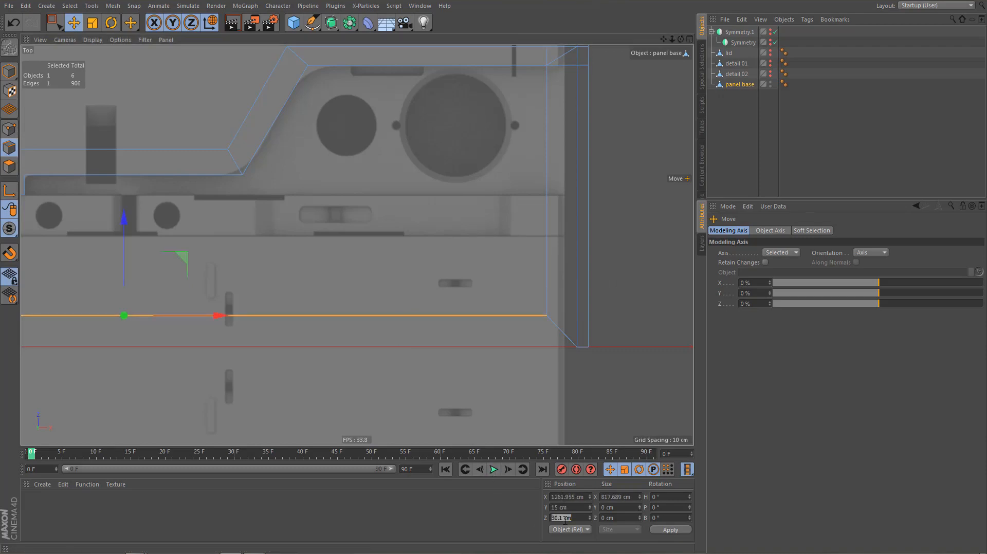
pyautogui.write('0')
pyautogui.press('Return')
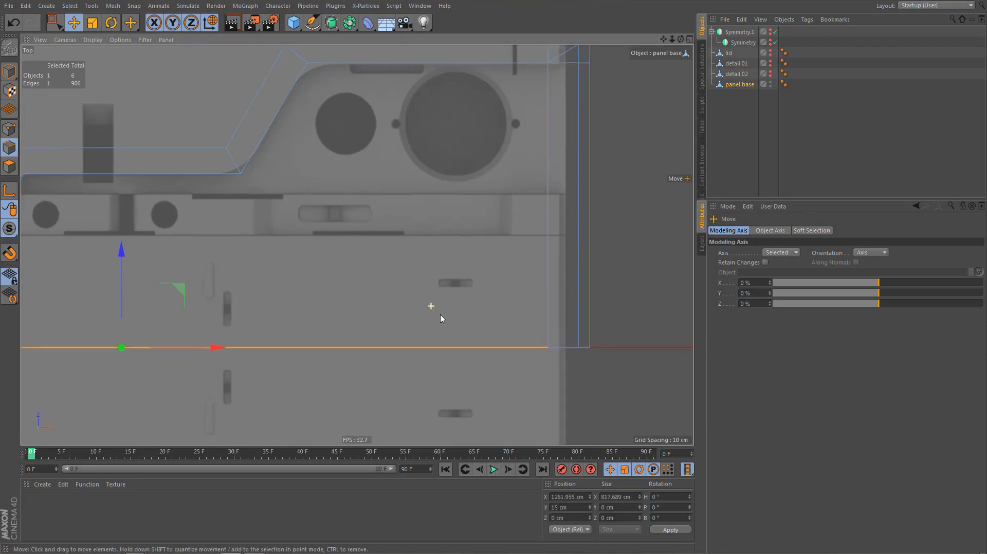
# Bevel the inner outline's corner point at the reference's rounded bend with an offset of about 82 cm and 3 subdivisions
pyautogui.scroll(-3, 439, 317)
pyautogui.scroll(-2, 451, 354)
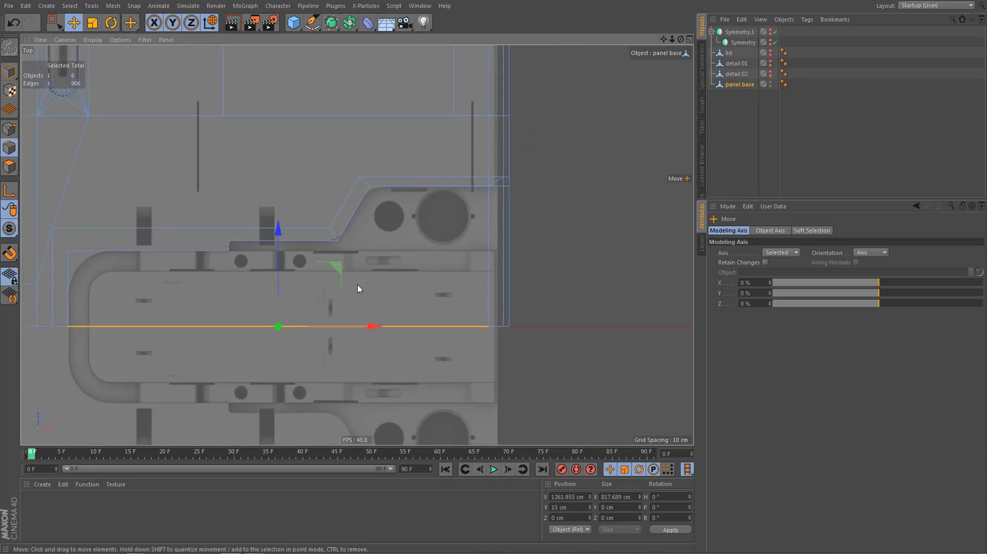
pyautogui.keyDown('alt'); pyautogui.moveTo(376, 286); pyautogui.dragTo(485, 289, button='middle'); pyautogui.keyUp('alt')
pyautogui.press('Return')
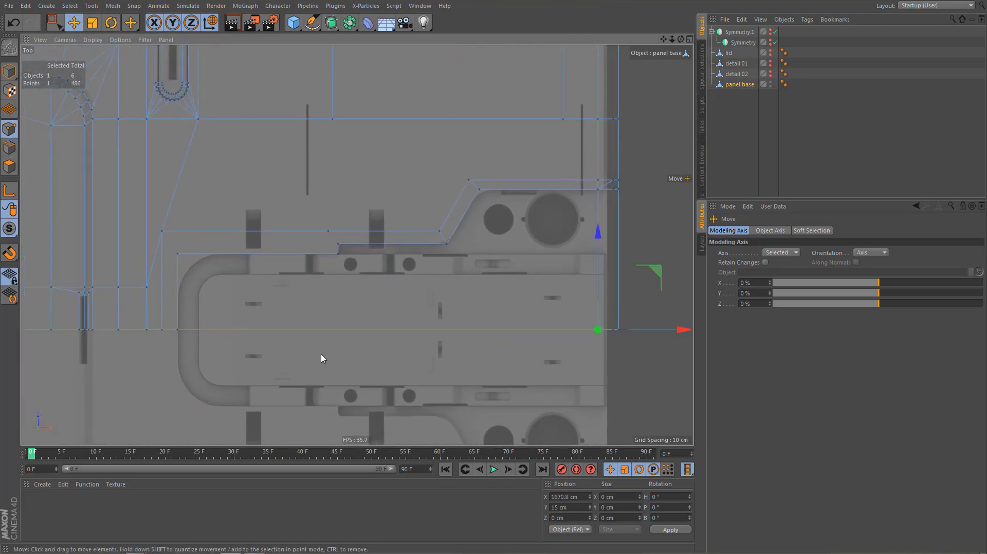
pyautogui.press('9')
pyautogui.scroll(3, 322, 359)
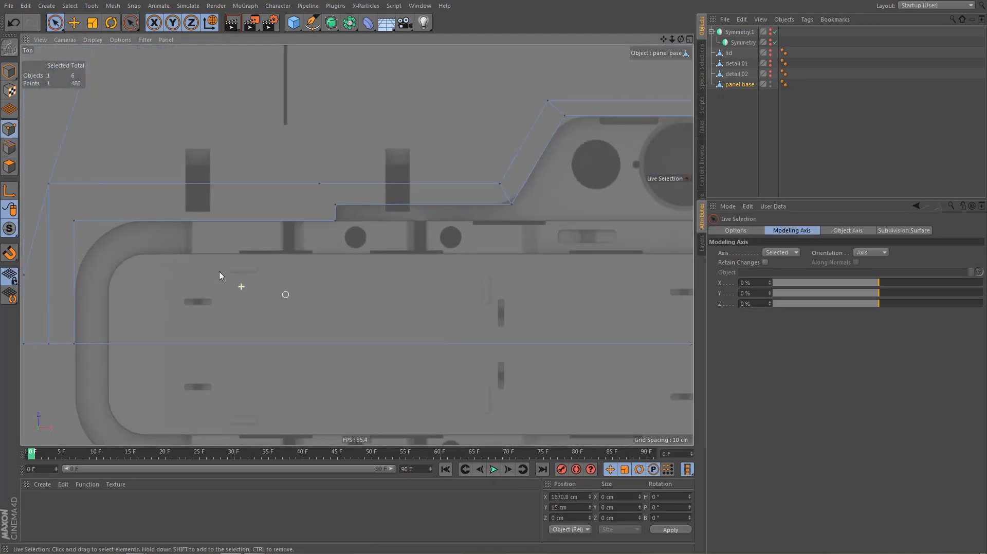
pyautogui.click(84, 224)
pyautogui.keyDown('alt'); pyautogui.moveTo(140, 271); pyautogui.dragTo(214, 293, button='middle'); pyautogui.keyUp('alt')
pyautogui.press('m')
pyautogui.press('s')
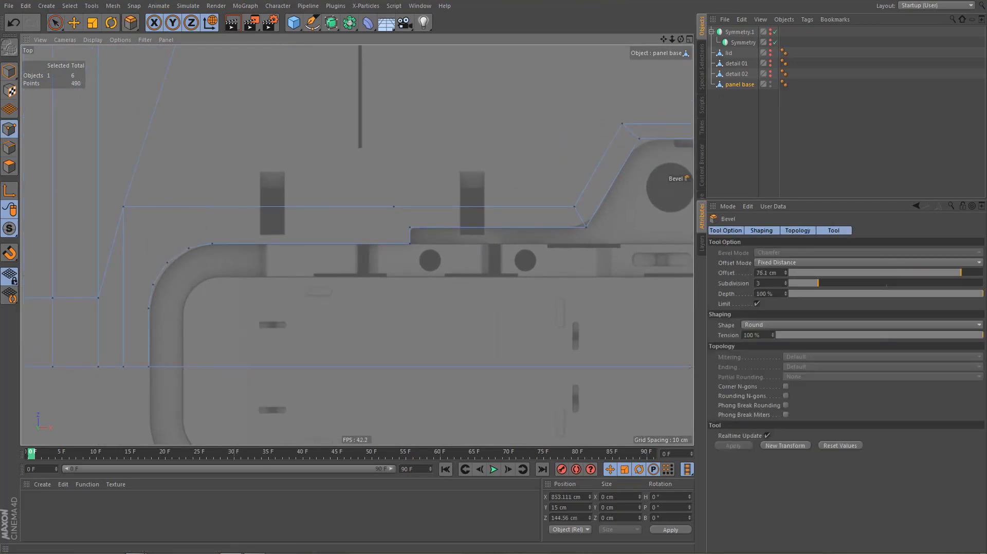
pyautogui.click(223, 310)
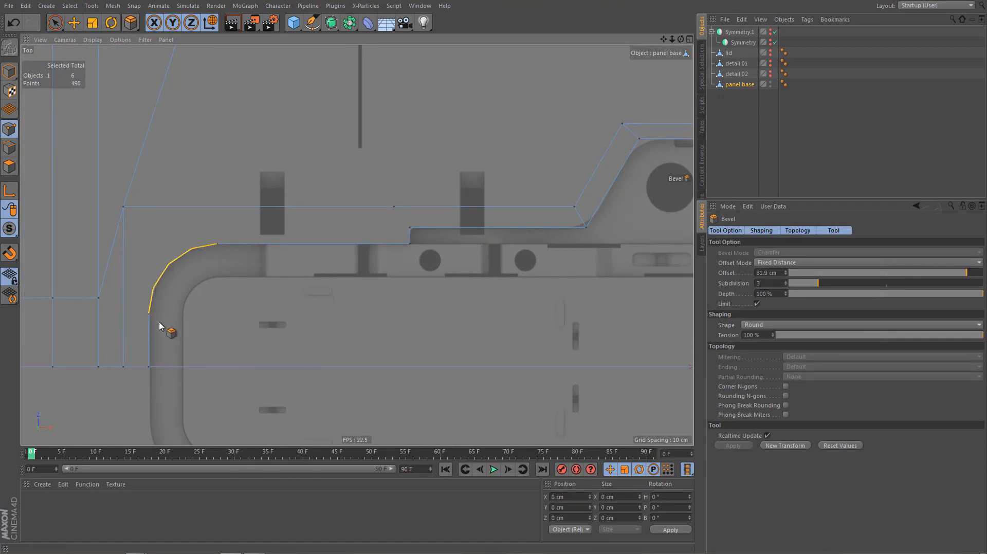
# Set the corner bevel's offset to 85 cm and its subdivision to 11, and clear the selection
pyautogui.scroll(4, 208, 329)
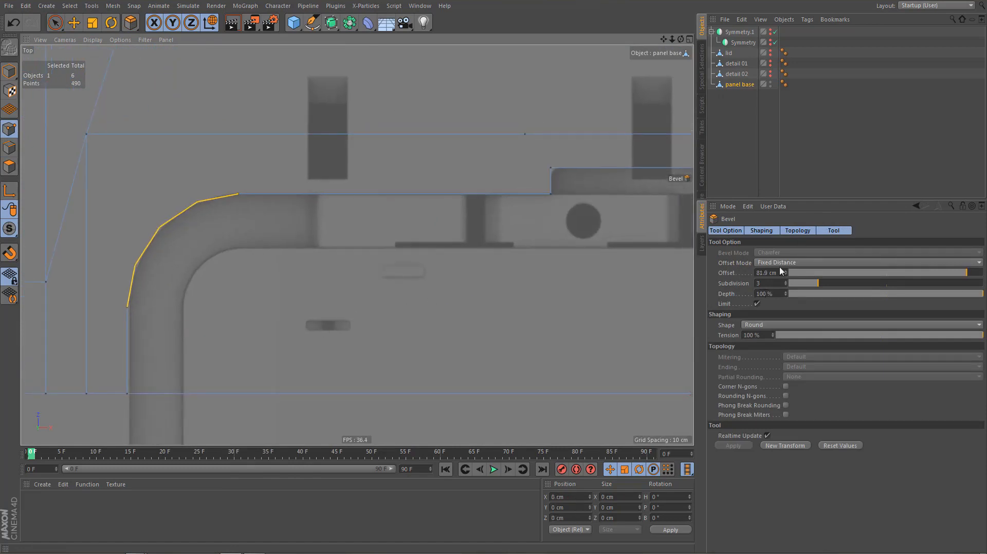
pyautogui.click(761, 274)
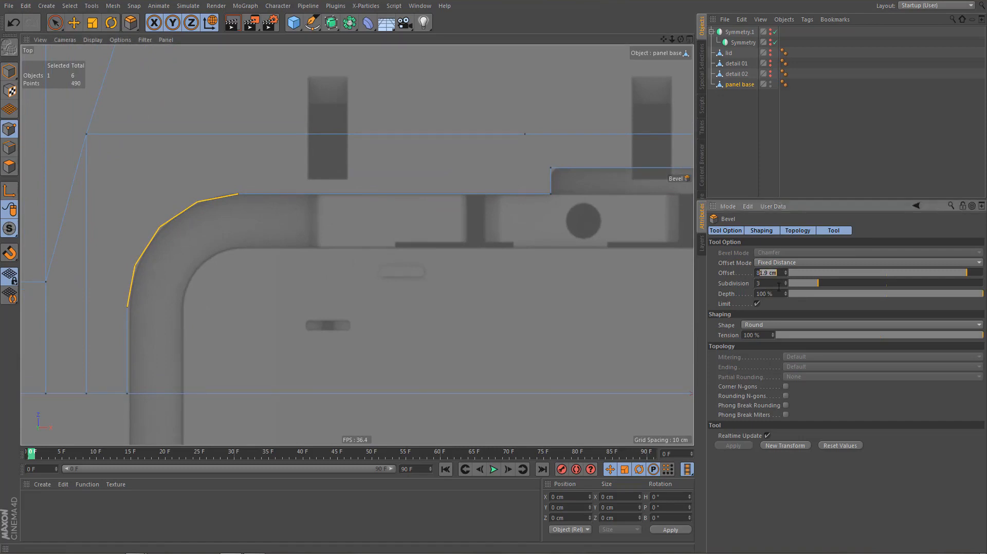
pyautogui.write('85')
pyautogui.press('Return')
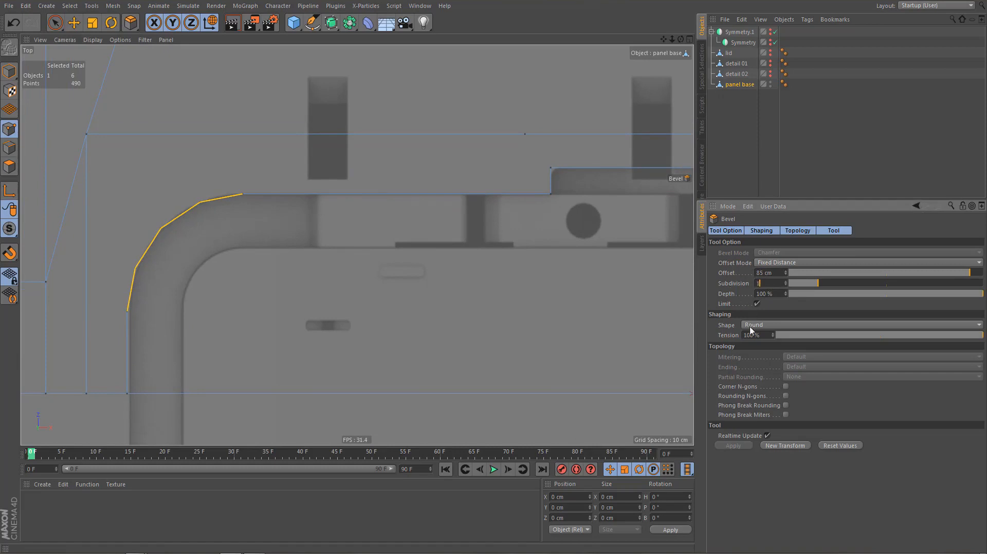
pyautogui.press('Return')
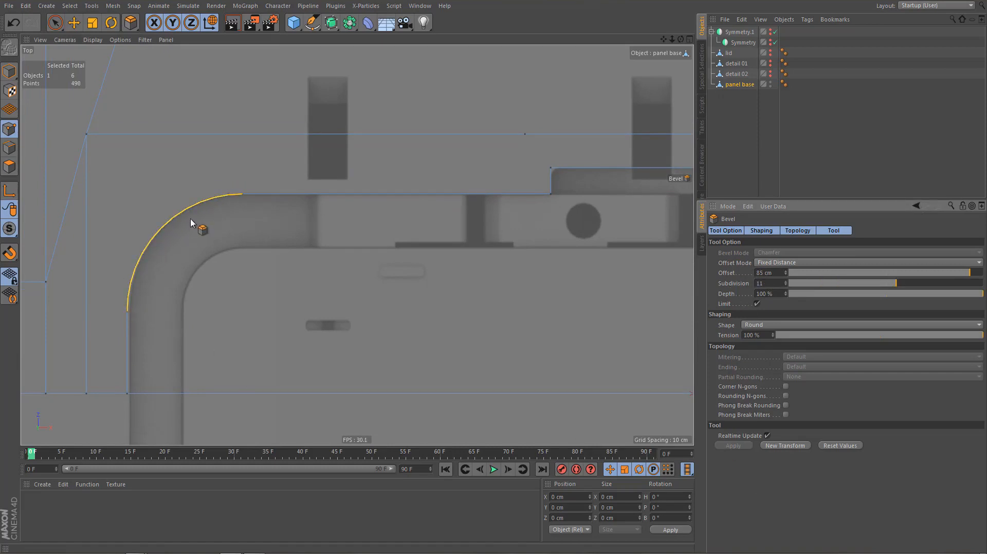
pyautogui.scroll(-3, 188, 218)
pyautogui.scroll(1, 191, 239)
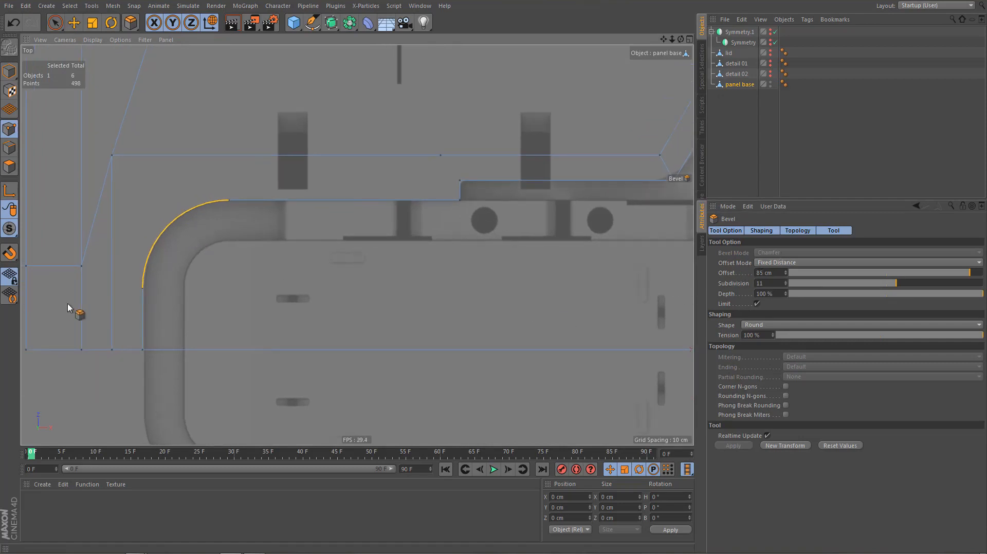
pyautogui.keyDown('alt'); pyautogui.moveTo(197, 272); pyautogui.dragTo(237, 273, button='middle'); pyautogui.keyUp('alt')
pyautogui.hotkey('ctrl', 'shift', 'a')
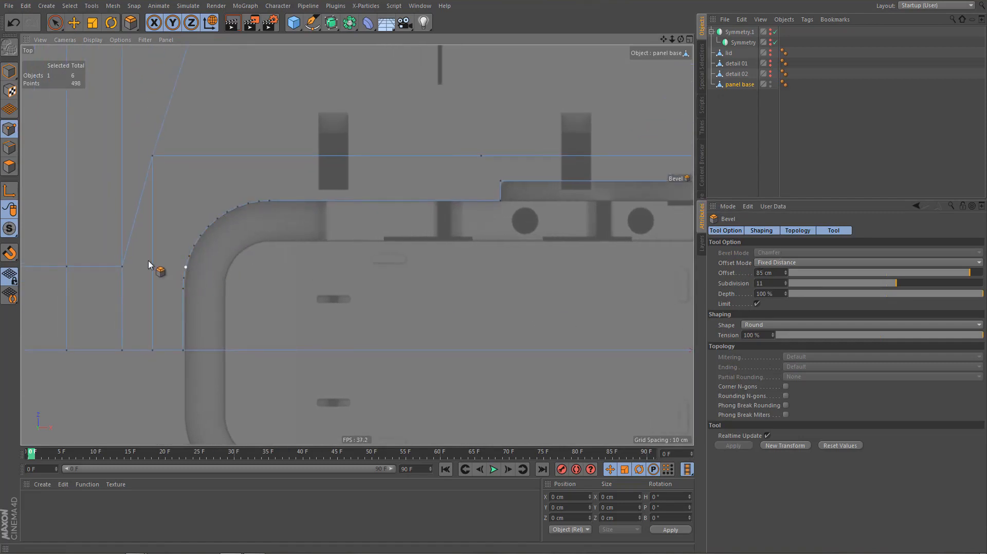
# Connect both end points of the inner outline's rounded corner to the outer outline's corner point with new edges
pyautogui.press('9')
pyautogui.scroll(2, 136, 202)
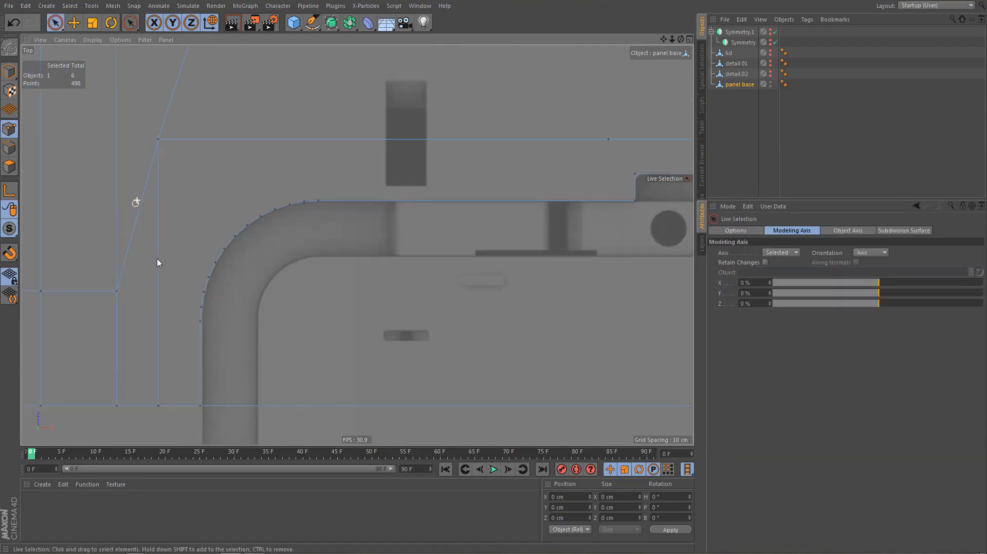
pyautogui.click(200, 322)
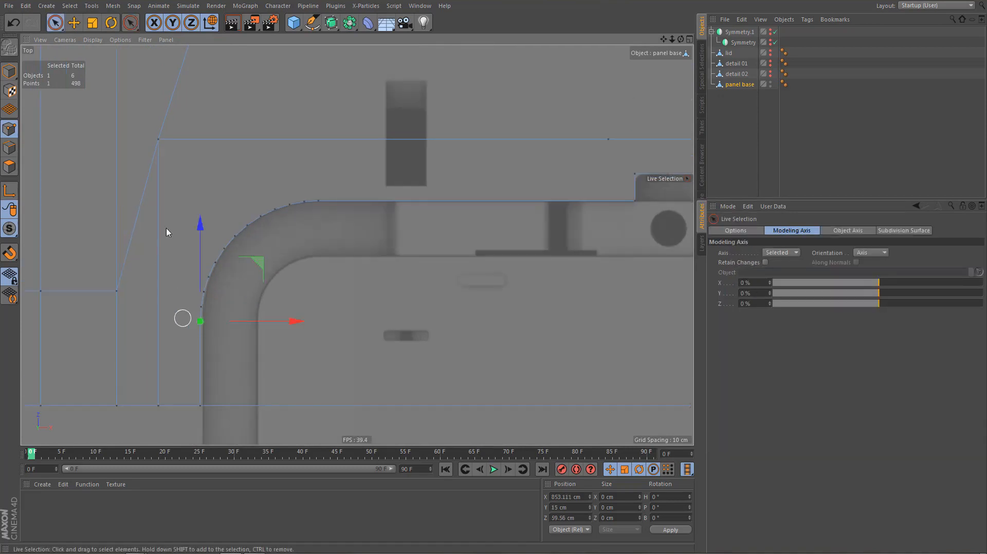
pyautogui.keyDown('shift'); pyautogui.click(159, 139); pyautogui.keyUp('shift')
pyautogui.press('m')
pyautogui.press('m')
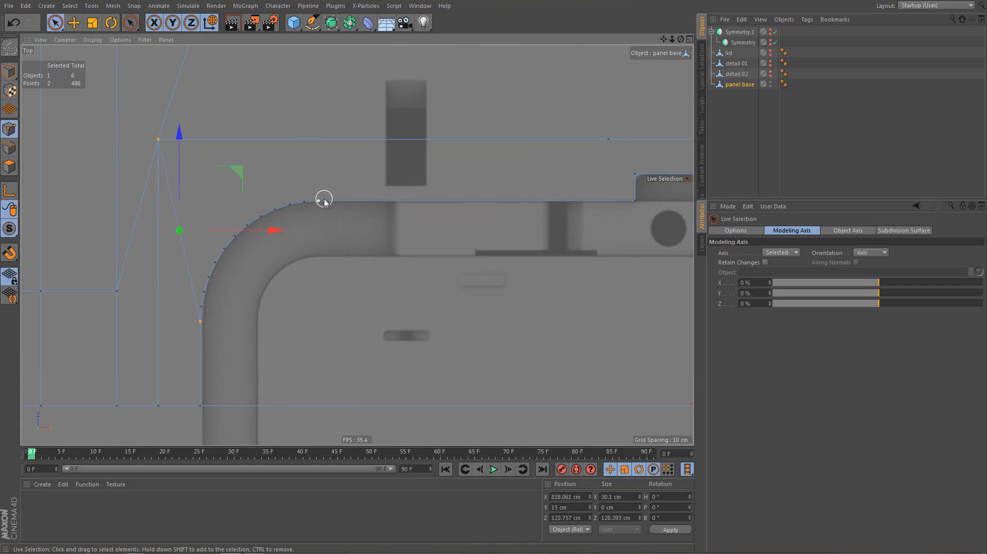
pyautogui.click(319, 201)
pyautogui.keyDown('shift'); pyautogui.click(158, 139); pyautogui.keyUp('shift')
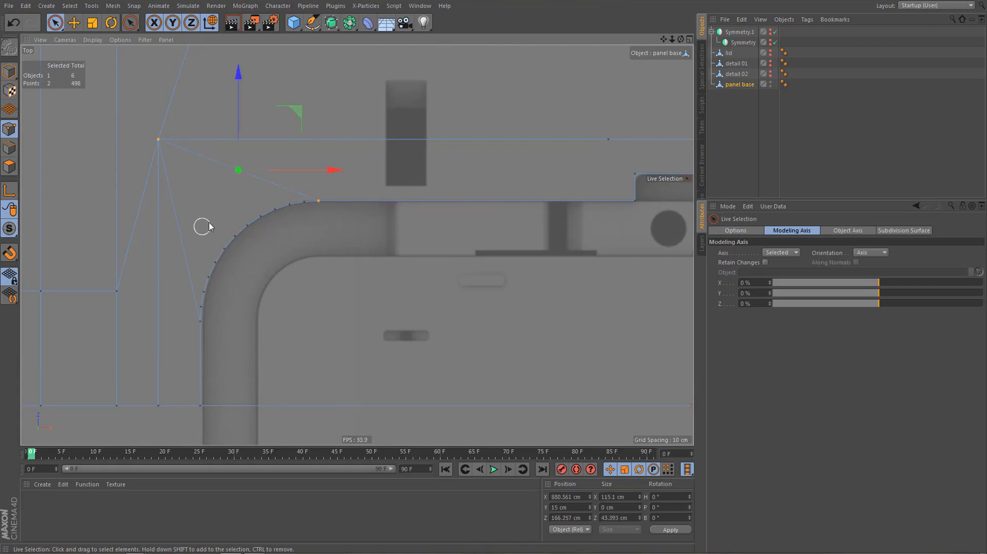
# Connect the intermediate points along the rounded corner's arc to the outer outline's corner point with a fan of edges
pyautogui.scroll(2, 203, 224)
pyautogui.moveTo(203, 318)
pyautogui.mouseDown()
pyautogui.moveTo(139, 140)
pyautogui.moveTo(140, 111)
pyautogui.mouseUp()
pyautogui.press('m')
pyautogui.press('m')
pyautogui.moveTo(218, 280); pyautogui.dragTo(139, 112)
pyautogui.press('m')
pyautogui.press('m')
pyautogui.moveTo(243, 242); pyautogui.dragTo(140, 111)
pyautogui.press('m')
pyautogui.press('m')
pyautogui.moveTo(279, 220); pyautogui.dragTo(141, 111)
pyautogui.press('m')
pyautogui.press('m')
pyautogui.moveTo(320, 201)
pyautogui.mouseDown()
pyautogui.moveTo(161, 154)
pyautogui.moveTo(137, 113)
pyautogui.mouseUp()
pyautogui.press('m')
pyautogui.press('m')
pyautogui.keyDown('alt'); pyautogui.moveTo(134, 176); pyautogui.dragTo(119, 225, button='right'); pyautogui.keyUp('alt')
pyautogui.keyDown('alt'); pyautogui.moveTo(171, 216); pyautogui.dragTo(36, 231, button='middle'); pyautogui.keyUp('alt')
pyautogui.keyDown('alt'); pyautogui.moveTo(253, 212); pyautogui.dragTo(179, 226, button='middle'); pyautogui.keyUp('alt')
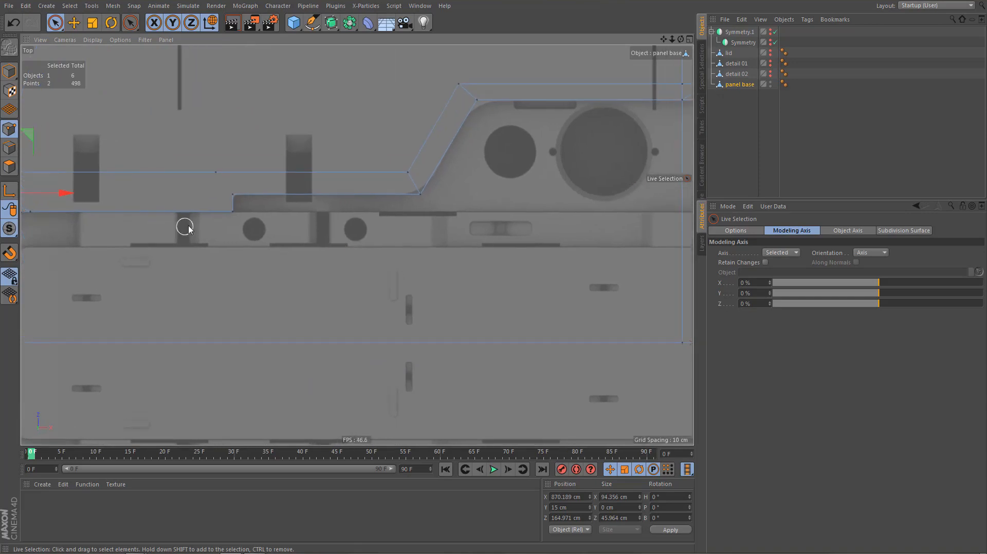
# Remove the stray diagonal edge between the inner and outer outlines near the panel's outer end
pyautogui.keyDown('alt'); pyautogui.moveTo(190, 225); pyautogui.dragTo(189, 250, button='right'); pyautogui.keyUp('alt')
pyautogui.keyDown('alt'); pyautogui.moveTo(259, 226); pyautogui.dragTo(199, 270, button='middle'); pyautogui.keyUp('alt')
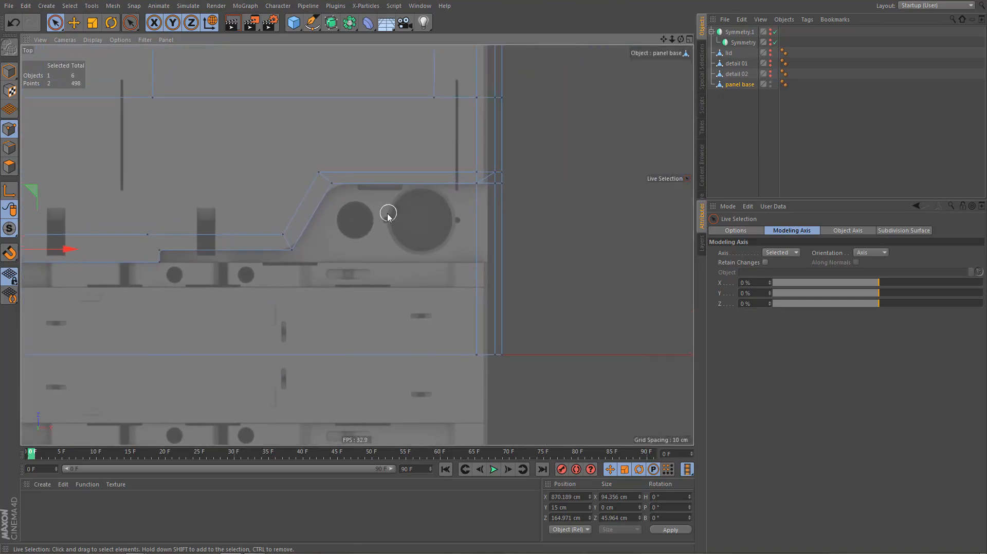
pyautogui.press('Return')
pyautogui.press('e')
pyautogui.keyDown('alt'); pyautogui.moveTo(445, 179); pyautogui.dragTo(458, 178, button='right'); pyautogui.keyUp('alt')
pyautogui.click(520, 172)
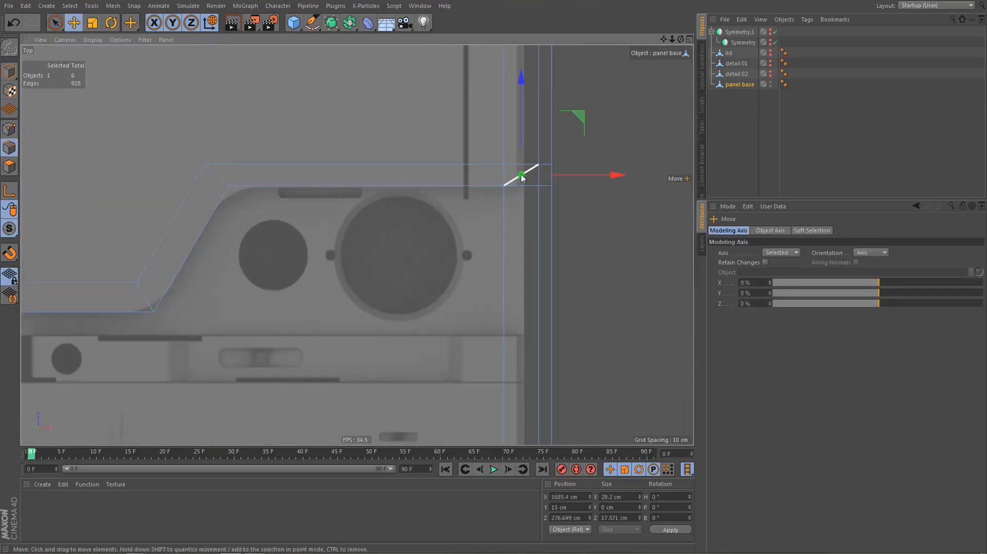
pyautogui.press('Delete')
pyautogui.keyDown('alt'); pyautogui.moveTo(420, 229); pyautogui.dragTo(400, 251, button='right'); pyautogui.keyUp('alt')
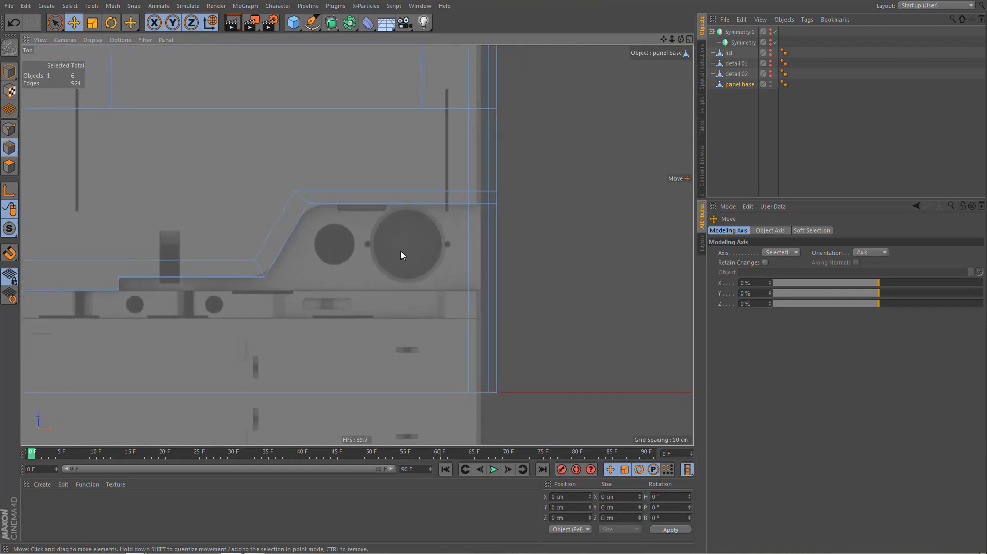
# Split the polygons enclosed by the inner outline into a separate object named detail 03, hide it and return to panel base
pyautogui.press('F1')
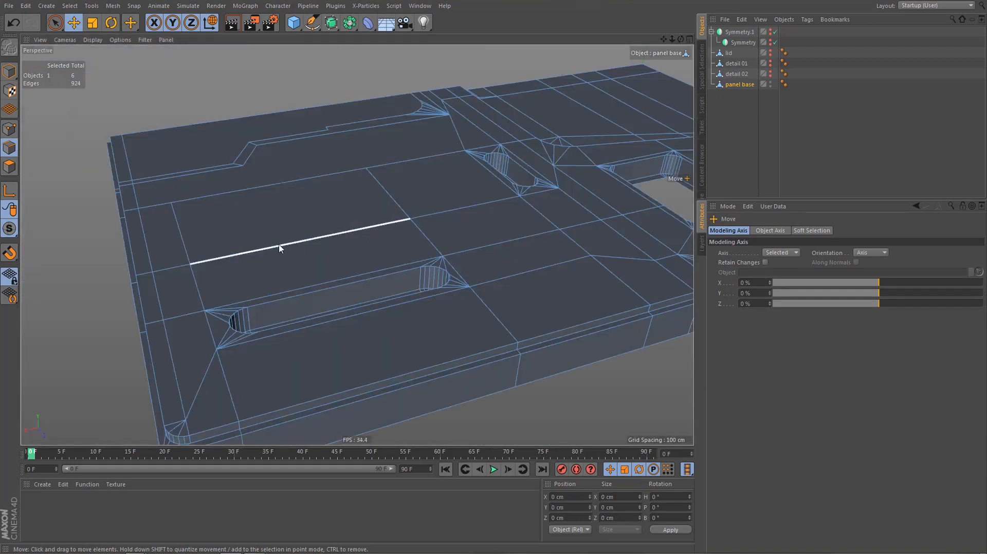
pyautogui.moveTo(279, 249)
pyautogui.keyDown('alt'); pyautogui.mouseDown()
pyautogui.moveTo(449, 234)
pyautogui.moveTo(437, 269)
pyautogui.moveTo(333, 289)
pyautogui.moveTo(423, 313)
pyautogui.moveTo(451, 379)
pyautogui.mouseUp(); pyautogui.keyUp('alt')
pyautogui.press('Return')
pyautogui.press('space')
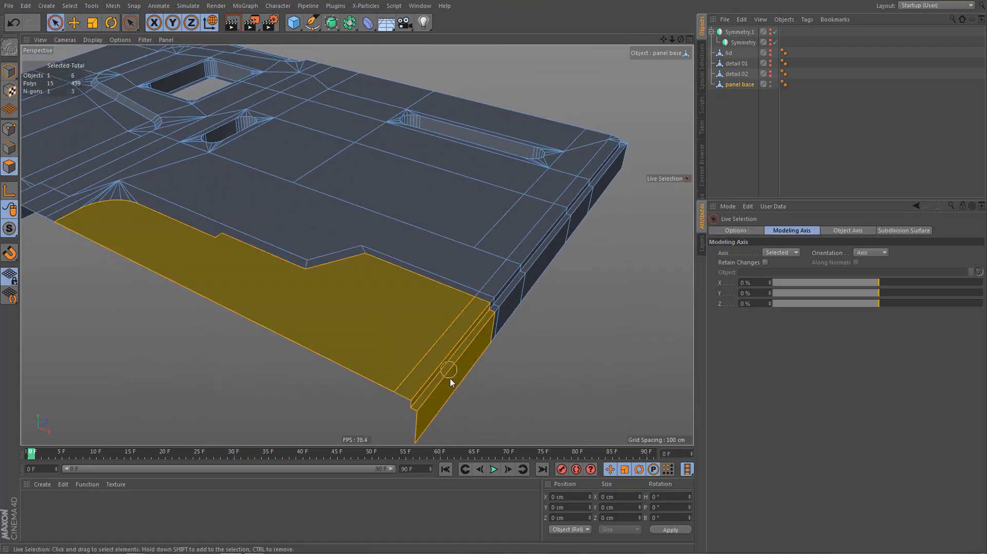
pyautogui.press('u')
pyautogui.press('p')
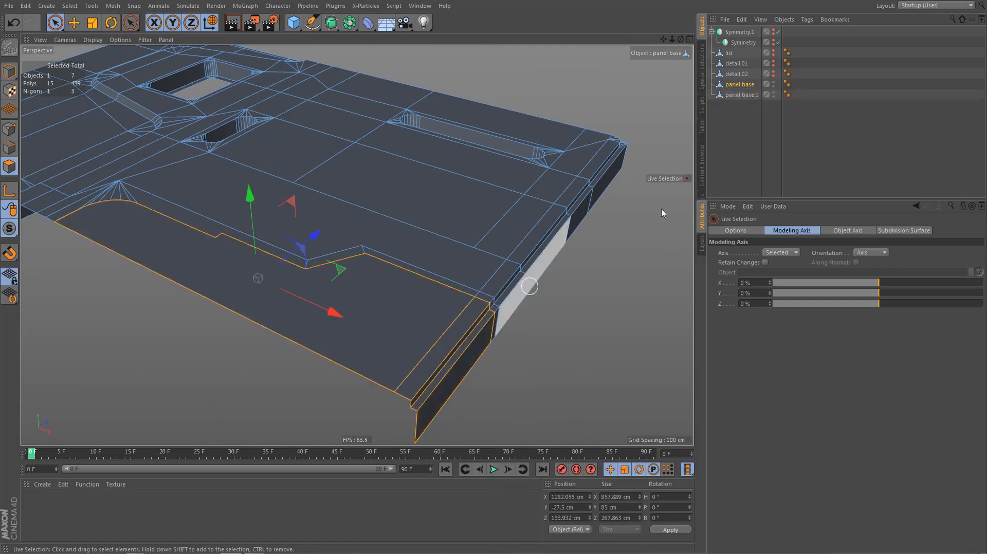
pyautogui.doubleClick(750, 96)
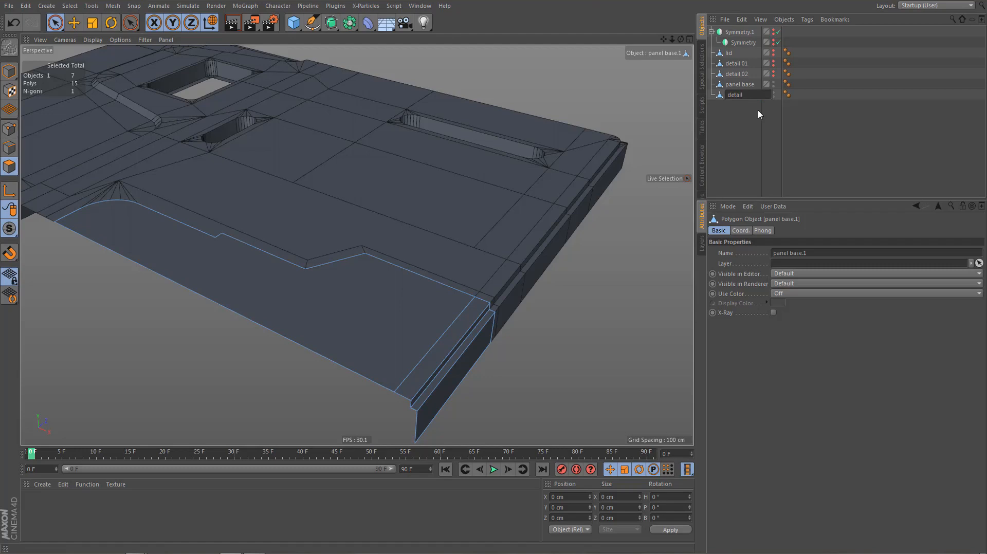
pyautogui.write('detail 03')
pyautogui.press('Return')
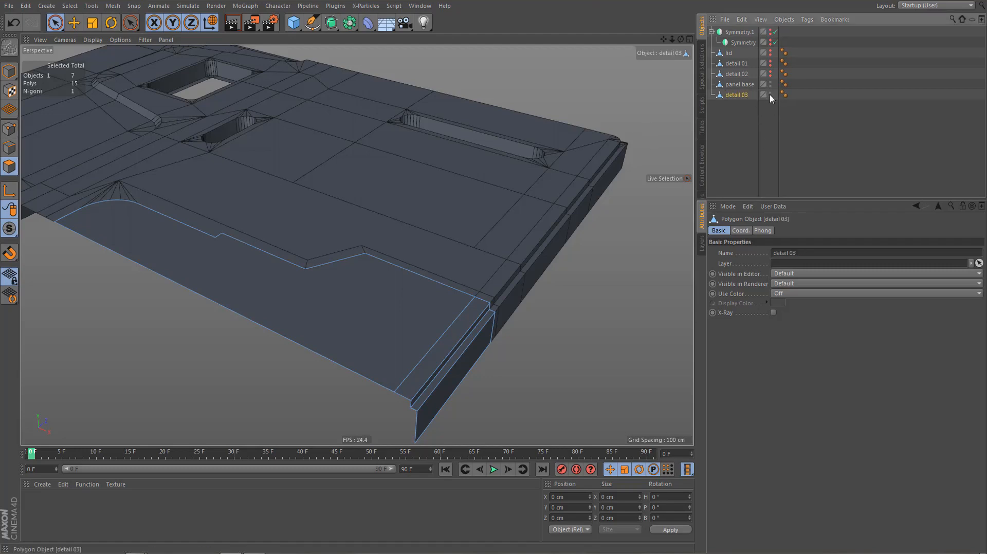
pyautogui.click(740, 84)
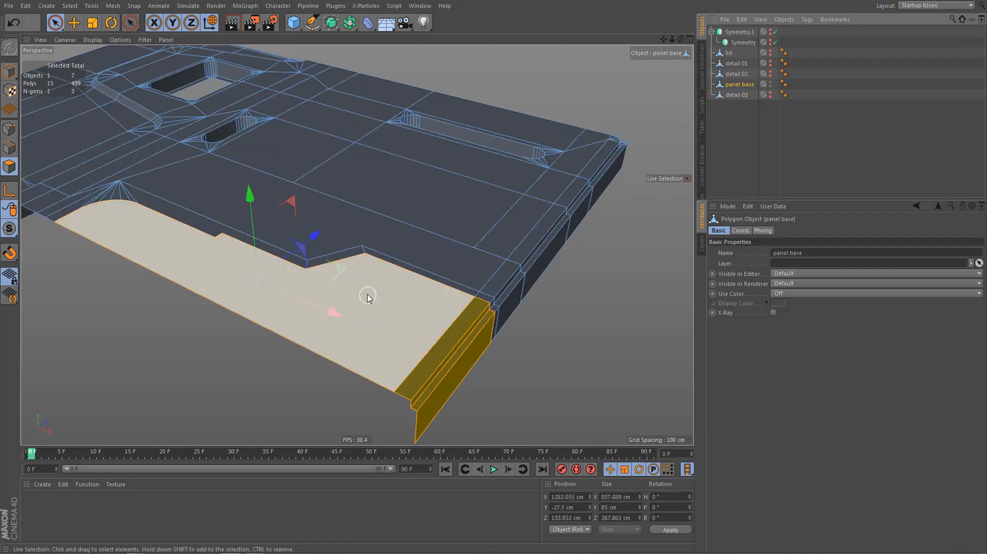
# Cut a straight line across the selected polygons from the outline's lower step corner past the panel's outer edge
pyautogui.press('F2')
pyautogui.scroll(4, 402, 289)
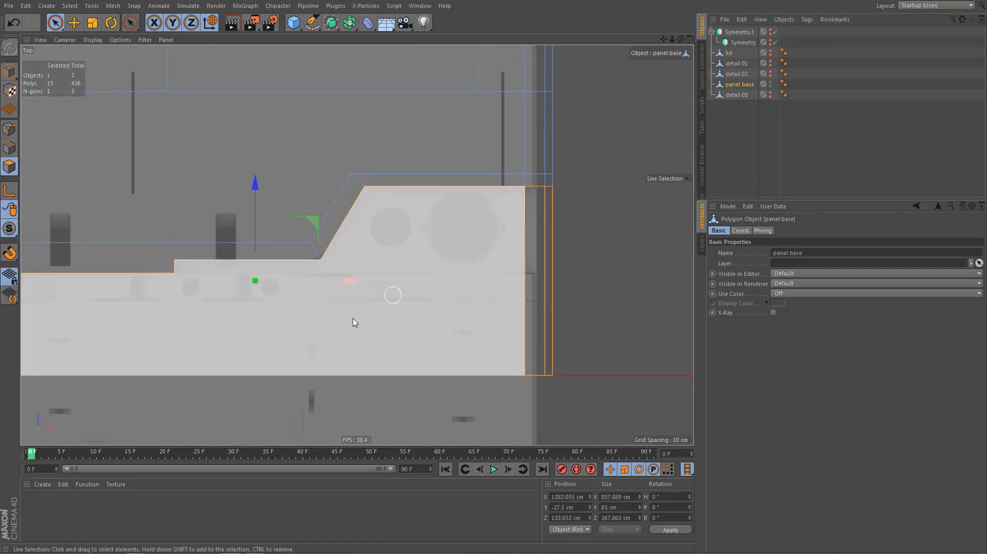
pyautogui.press('k')
pyautogui.press('k')
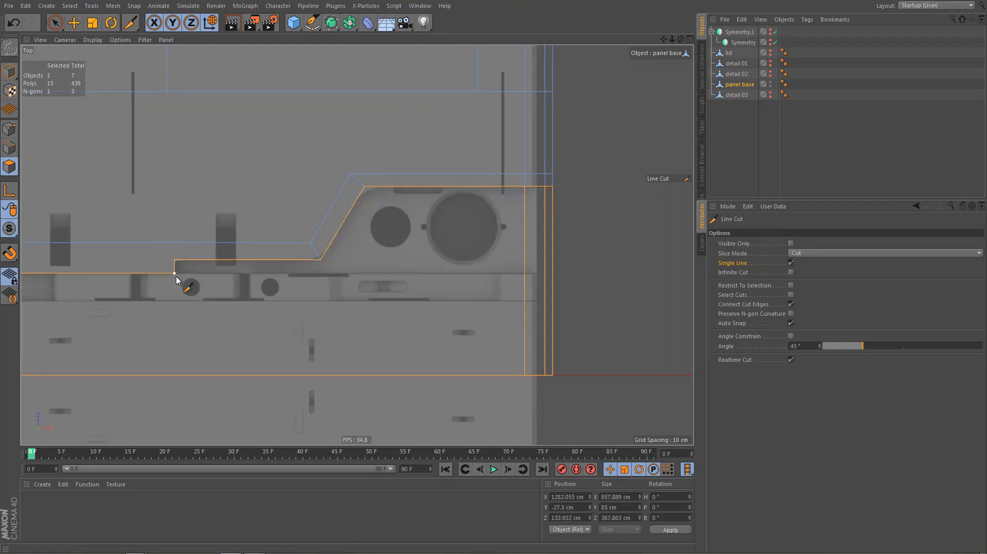
pyautogui.click(176, 274)
pyautogui.click(630, 273)
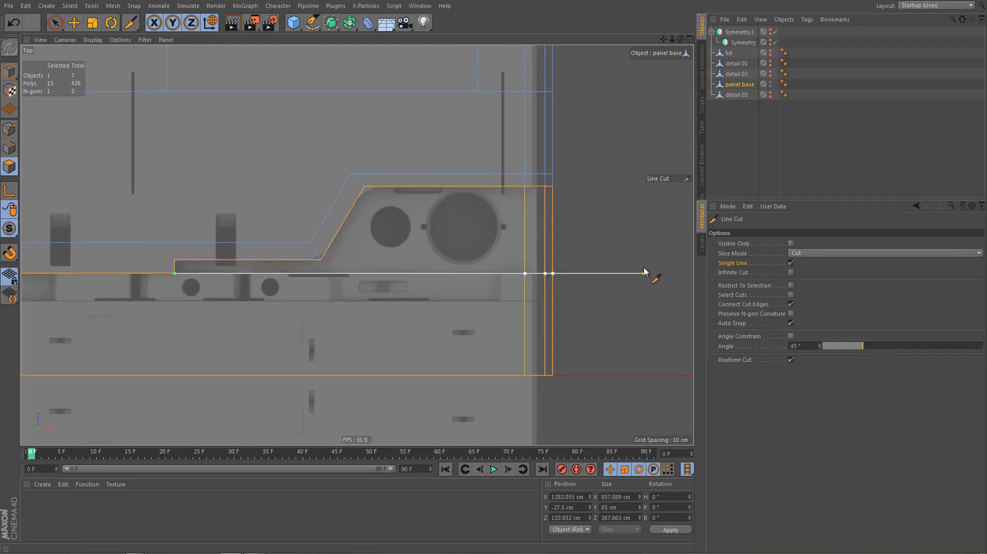
pyautogui.press('e')
pyautogui.click(549, 287)
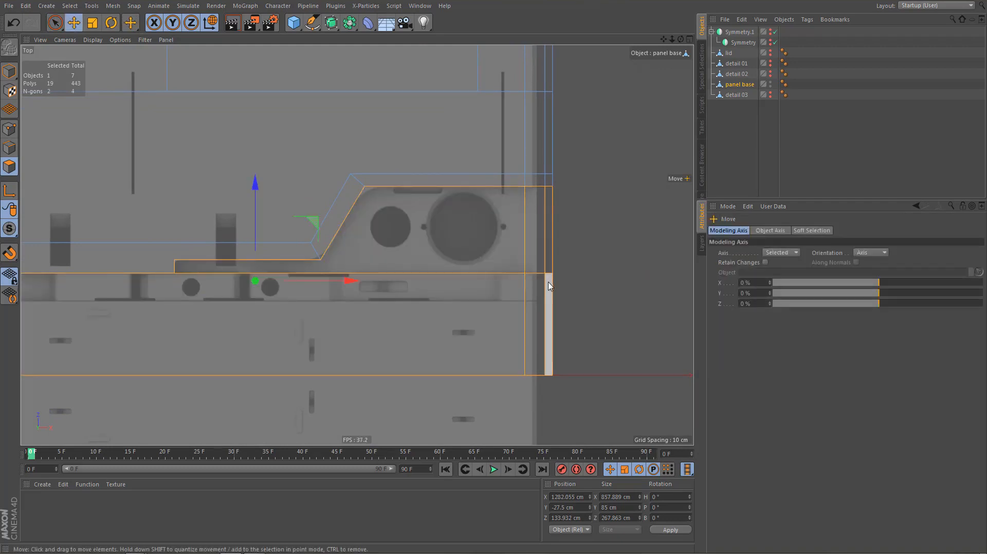
# Delete the polygons on the center side of the cut, plus the two polygons forming the upper ledge at the detail's outer end
pyautogui.press('F1')
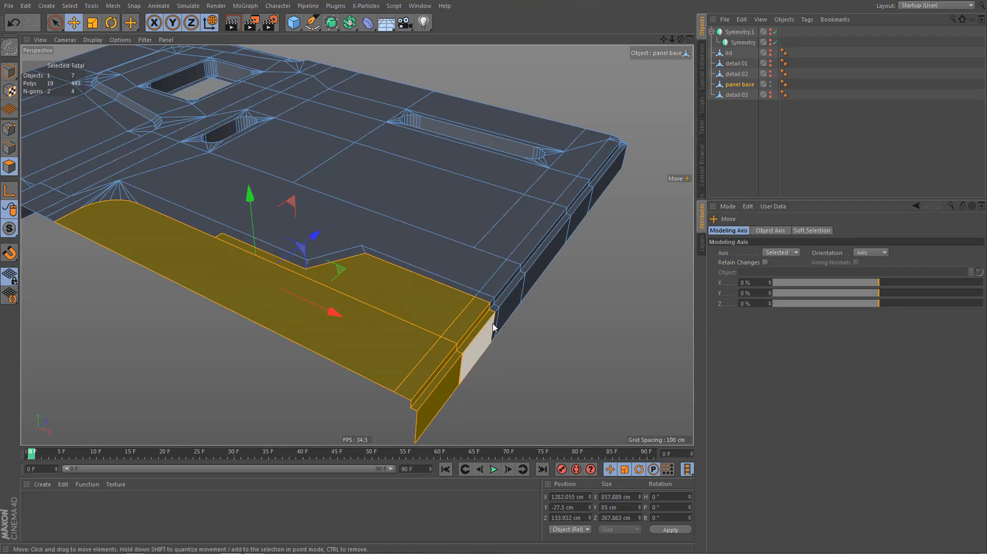
pyautogui.press('space')
pyautogui.moveTo(399, 366); pyautogui.dragTo(438, 394)
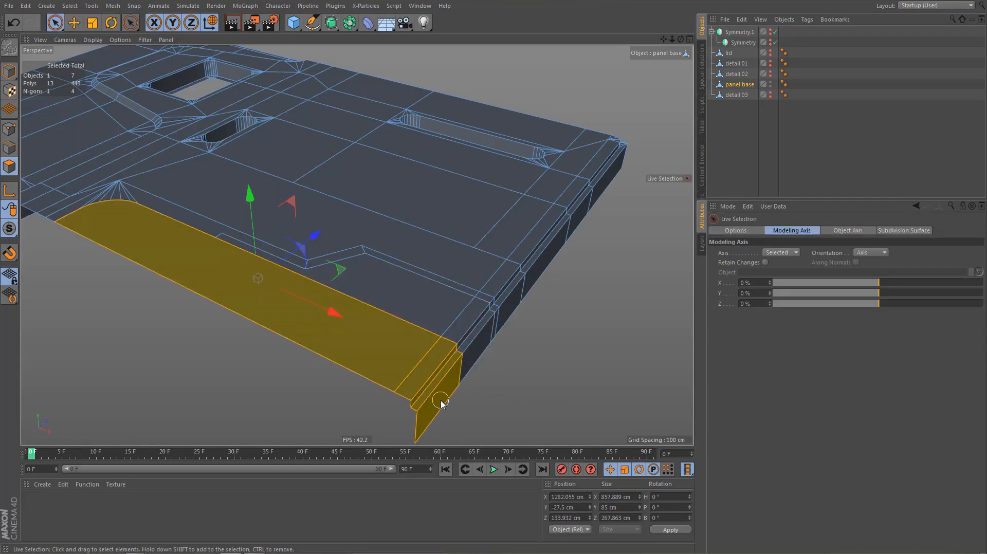
pyautogui.click(485, 353)
pyautogui.scroll(5, 485, 350)
pyautogui.click(457, 314)
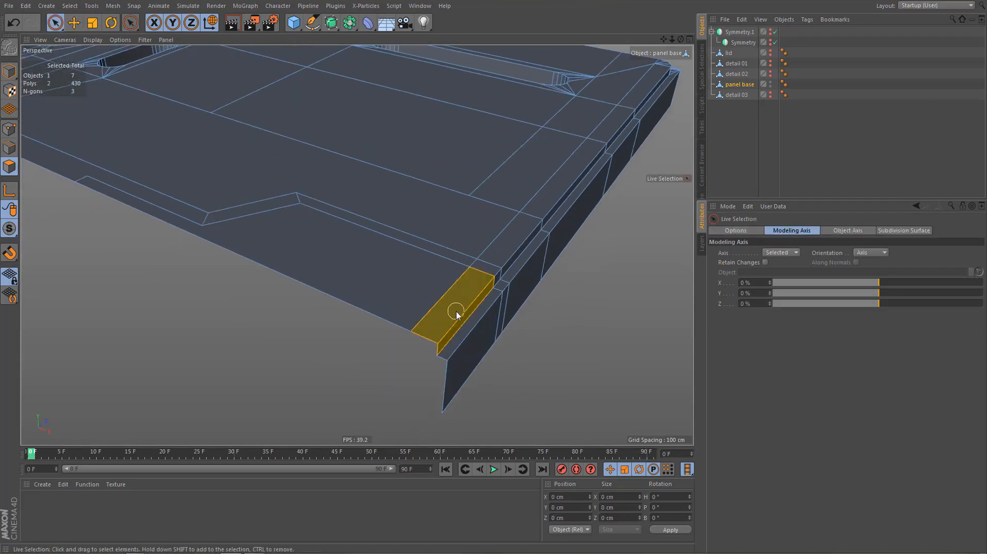
pyautogui.press('Delete')
# Extrude the remaining polygon inside the outline with an offset of -15 cm to form a recess
pyautogui.keyDown('alt'); pyautogui.moveTo(457, 315); pyautogui.dragTo(381, 277); pyautogui.keyUp('alt')
pyautogui.click(381, 278)
pyautogui.scroll(5, 525, 313)
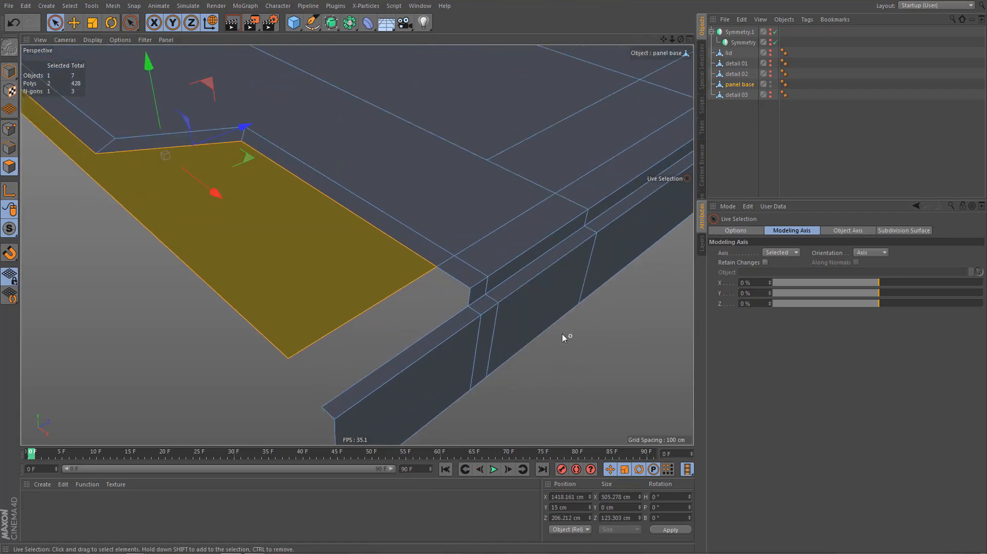
pyautogui.click(481, 297)
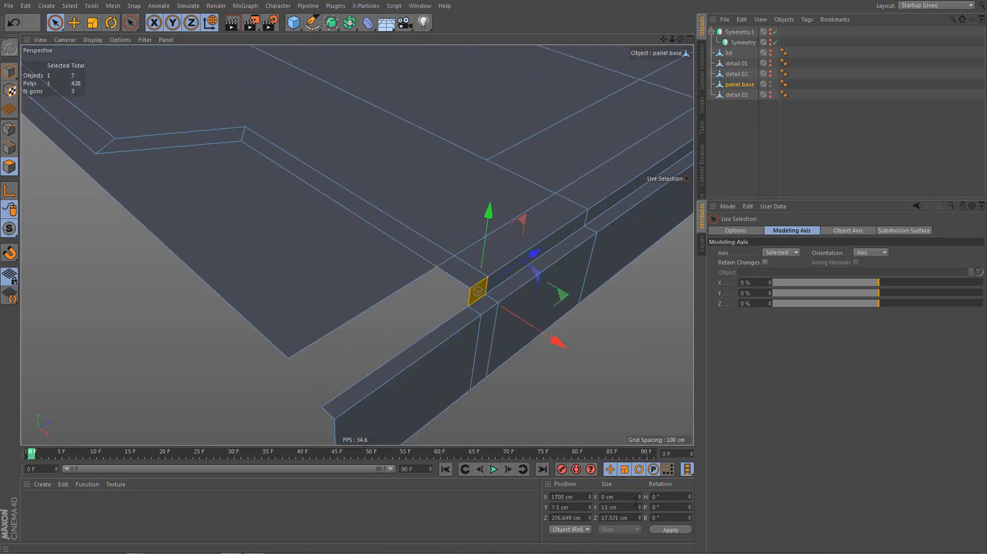
pyautogui.click(279, 276)
pyautogui.press('d')
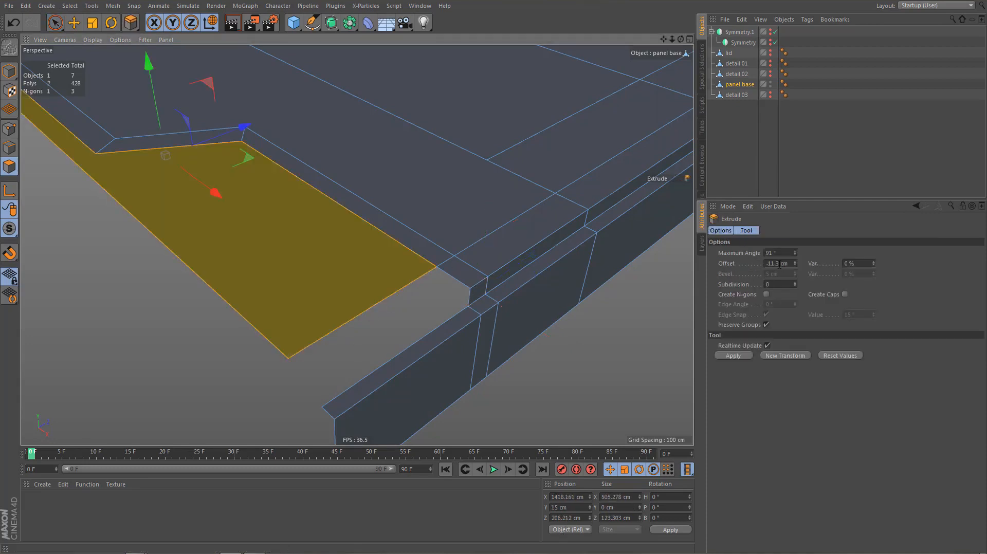
pyautogui.click(773, 265)
pyautogui.write('-15')
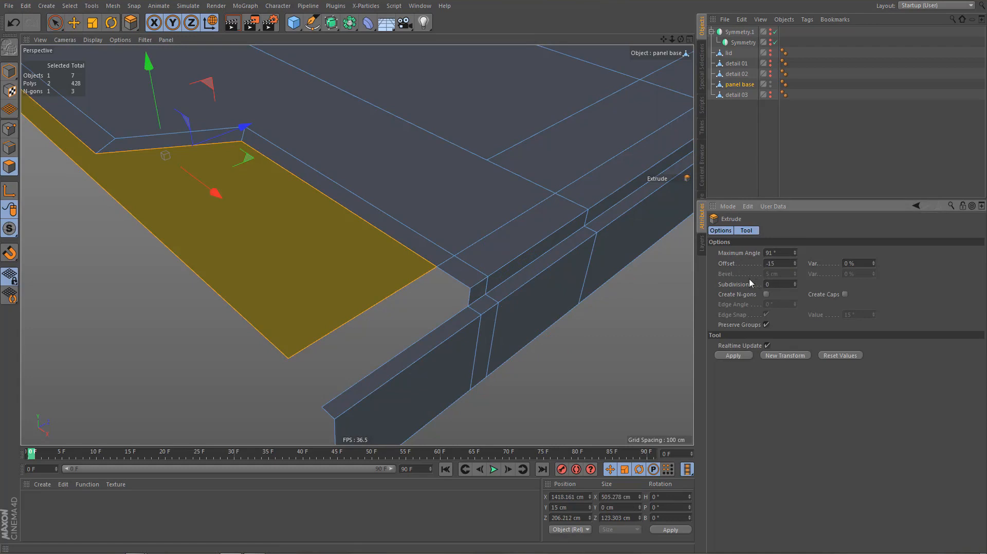
pyautogui.press('Return')
# Delete the two extruded side walls along the recess's cut side and outer end
pyautogui.press('e')
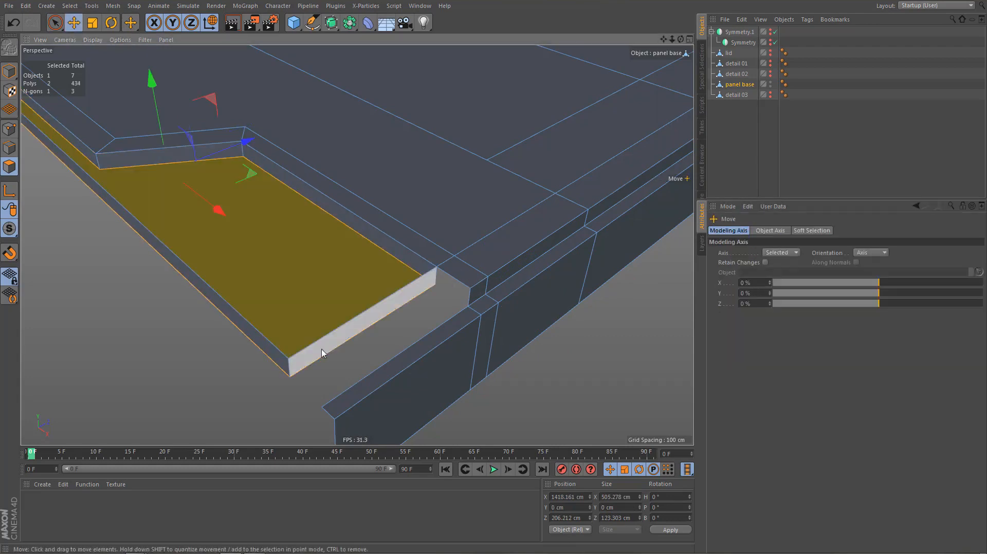
pyautogui.click(285, 368)
pyautogui.keyDown('shift'); pyautogui.click(316, 357); pyautogui.keyUp('shift')
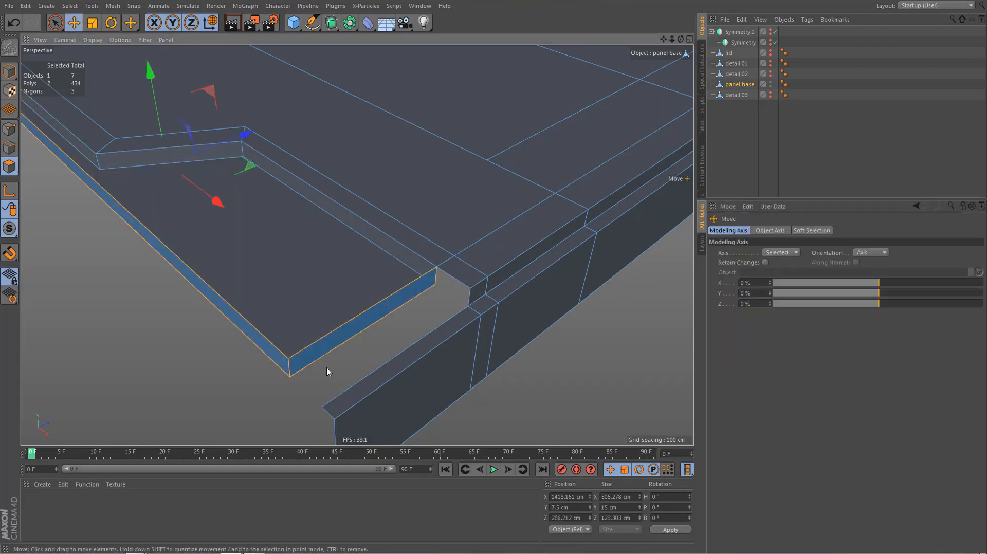
pyautogui.press('Delete')
# Extend the recess floor's outer edge to the panel's side ledge with the Polygon Pen, closing the gap
pyautogui.press('m')
pyautogui.press('e')
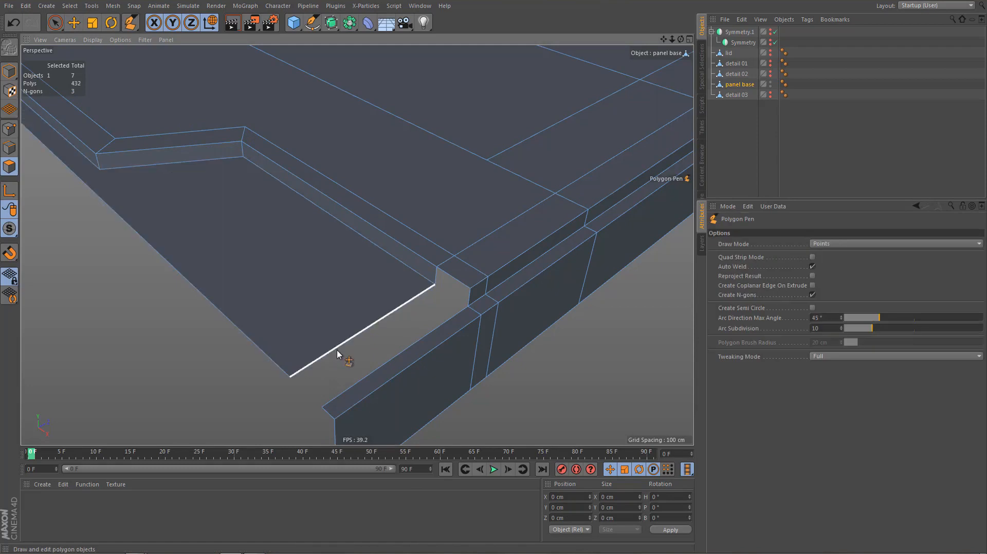
pyautogui.keyDown('ctrl'); pyautogui.moveTo(338, 352); pyautogui.dragTo(390, 364); pyautogui.keyUp('ctrl')
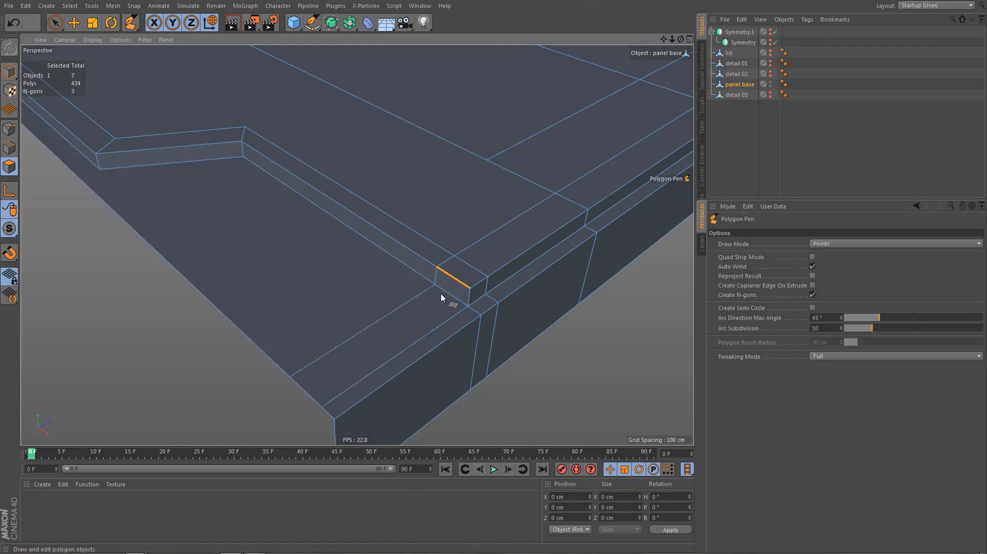
# Dissolve the redundant edges between the recess floor and the ledge, on the outer side wall and at the recess corner
pyautogui.moveTo(434, 304)
pyautogui.keyDown('alt'); pyautogui.mouseDown()
pyautogui.moveTo(400, 314)
pyautogui.moveTo(439, 304)
pyautogui.mouseUp(); pyautogui.keyUp('alt')
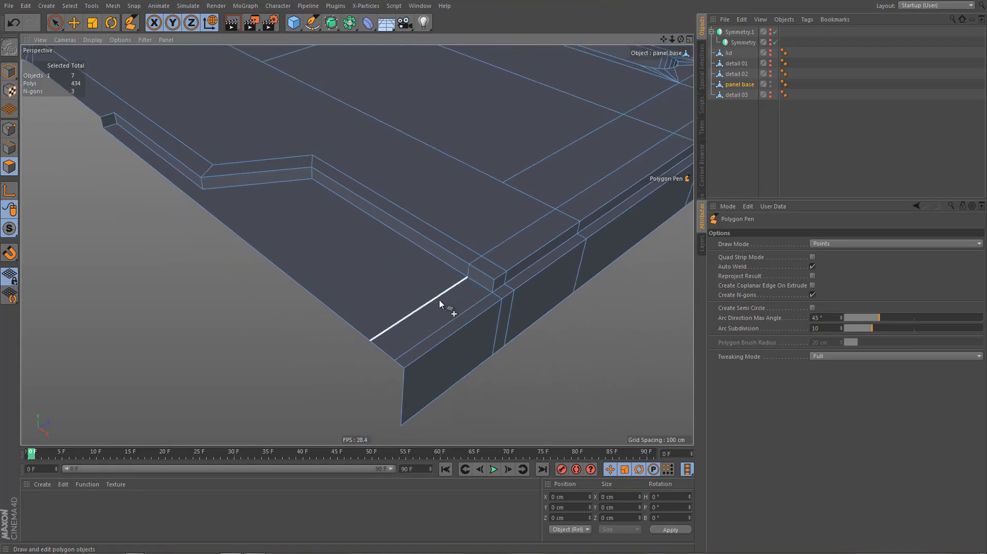
pyautogui.press('v')
pyautogui.press('w')
pyautogui.press('e')
pyautogui.click(440, 302)
pyautogui.hotkey('ctrl', 'BackSpace')
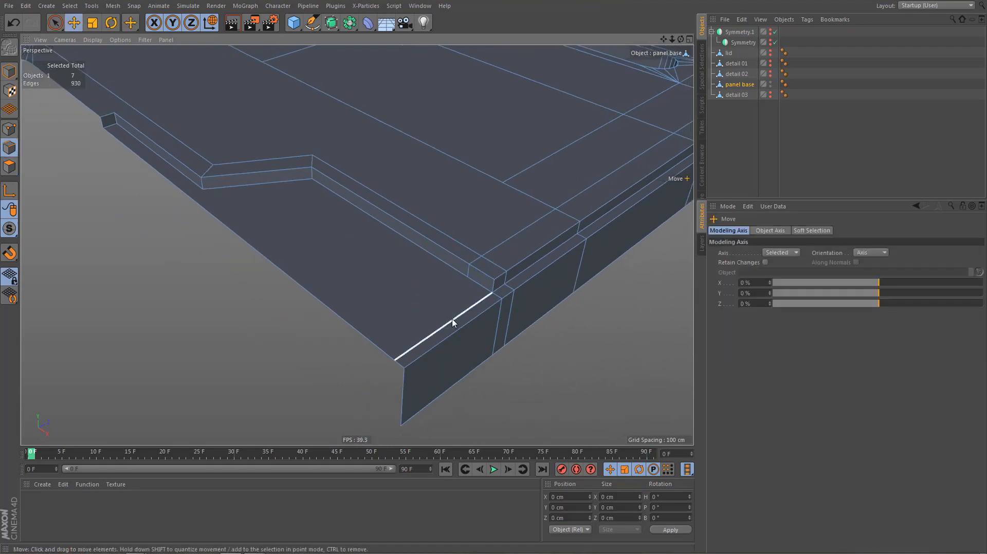
pyautogui.click(499, 309)
pyautogui.hotkey('ctrl', 'BackSpace')
pyautogui.click(495, 297)
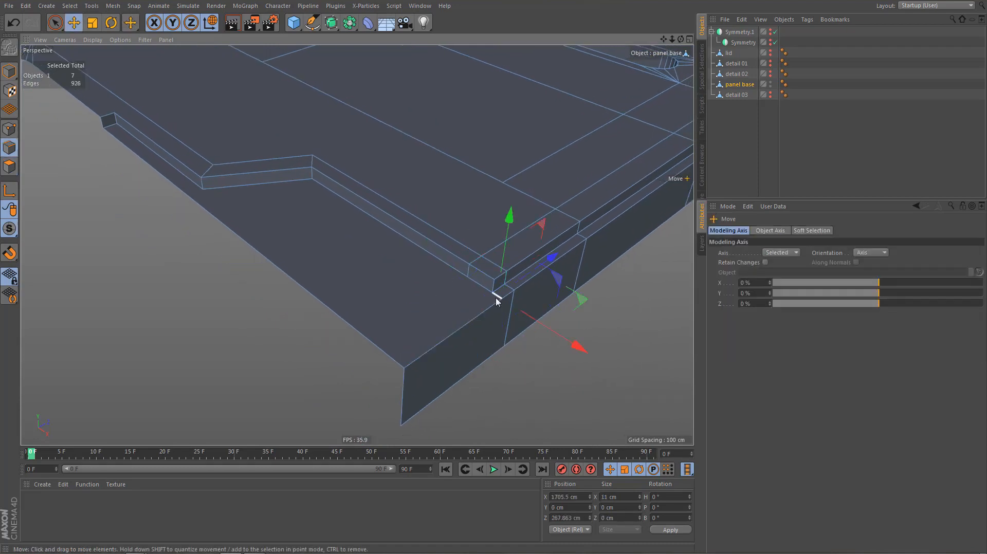
pyautogui.hotkey('ctrl', 'BackSpace')
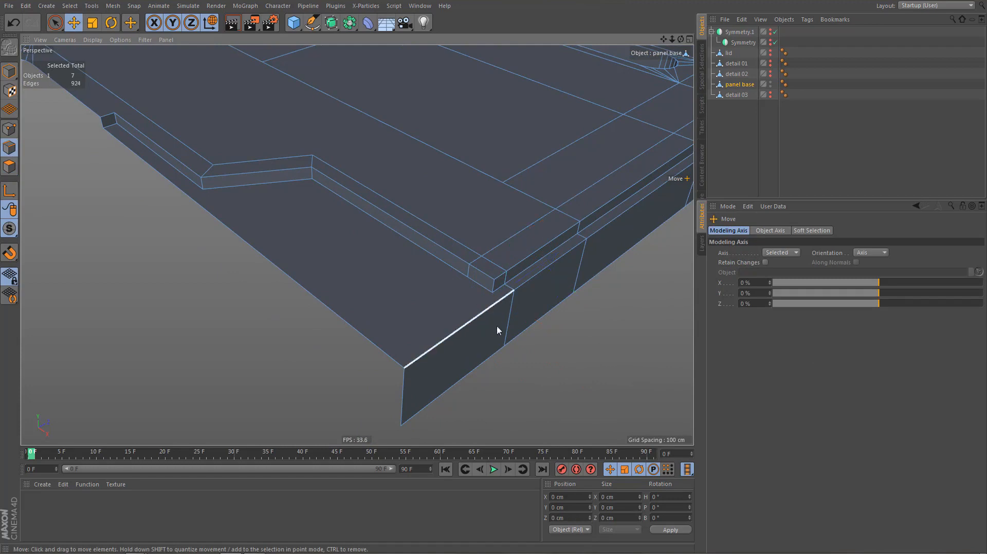
# Extrude the edges along the rounded cutout and the straight run up to the recess with offset -15 cm and edge angle 90°
pyautogui.keyDown('alt'); pyautogui.moveTo(468, 307); pyautogui.dragTo(409, 309); pyautogui.keyUp('alt')
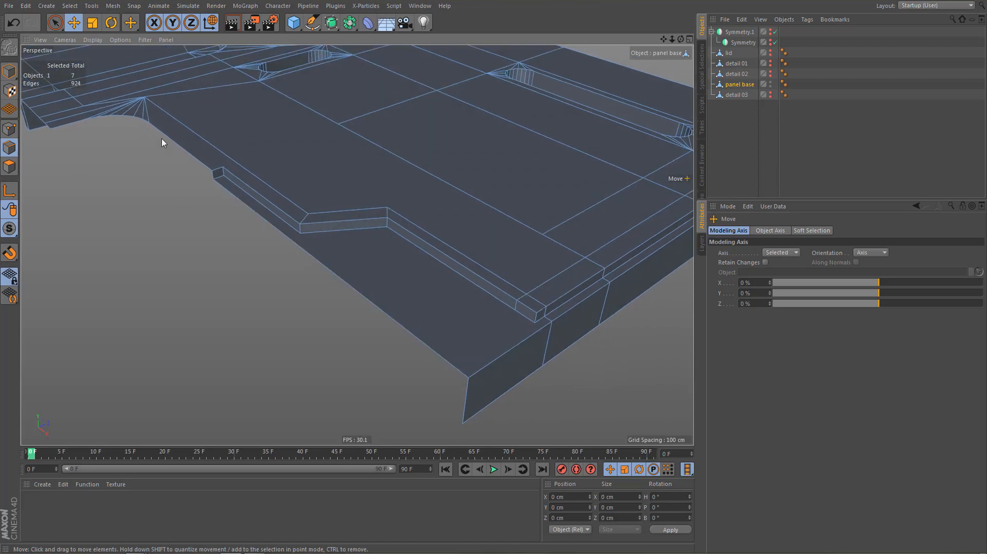
pyautogui.keyDown('alt'); pyautogui.moveTo(161, 138); pyautogui.dragTo(224, 192, button='middle'); pyautogui.keyUp('alt')
pyautogui.keyDown('alt'); pyautogui.moveTo(240, 182); pyautogui.dragTo(270, 186, button='right'); pyautogui.keyUp('alt')
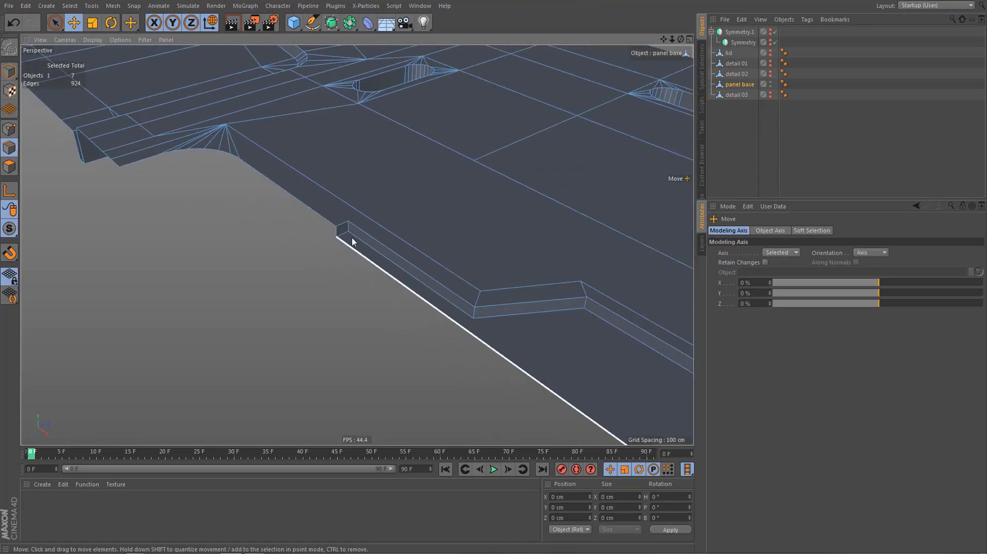
pyautogui.click(302, 203)
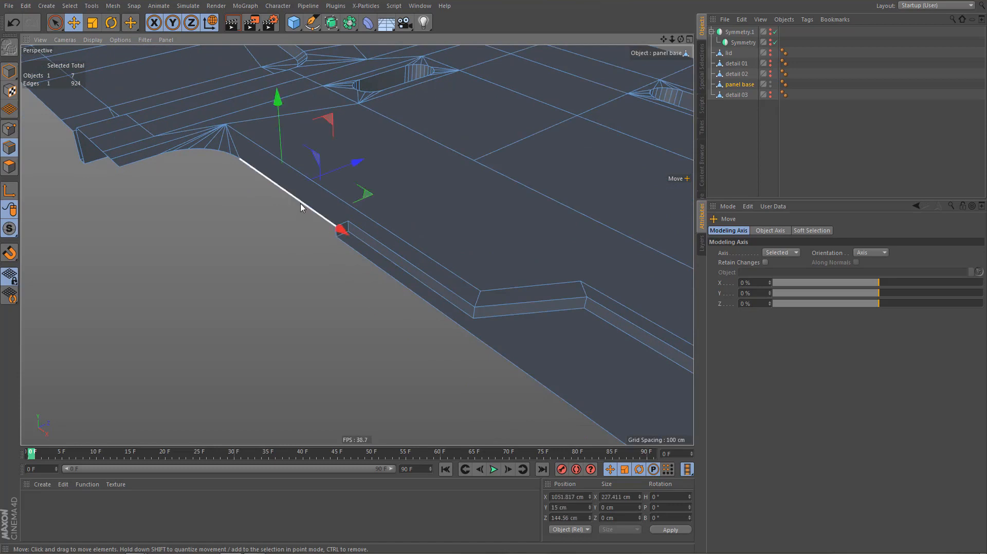
pyautogui.keyDown('ctrl'); pyautogui.keyDown('shift'); pyautogui.click(139, 160); pyautogui.keyUp('shift'); pyautogui.keyUp('ctrl')
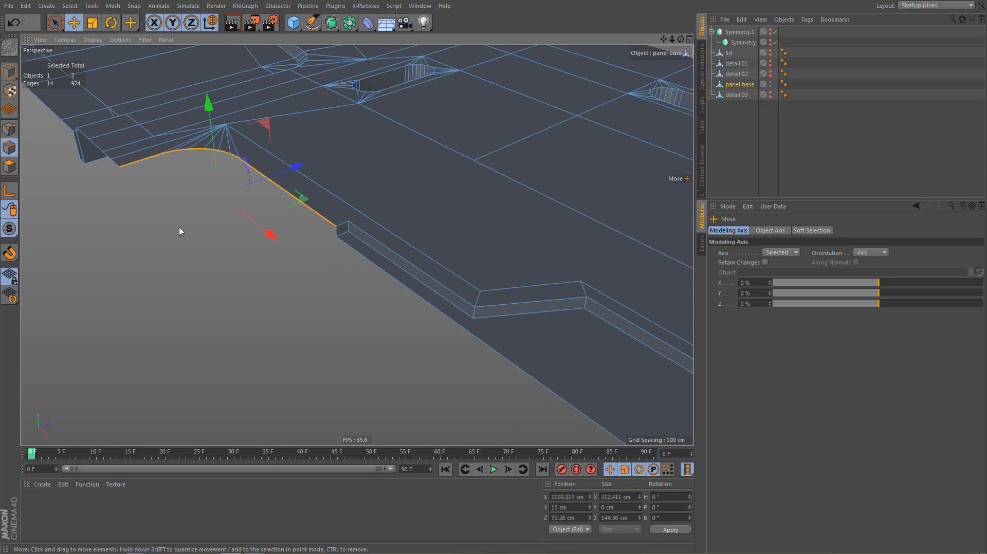
pyautogui.keyDown('alt'); pyautogui.moveTo(312, 213); pyautogui.dragTo(290, 210, button='middle'); pyautogui.keyUp('alt')
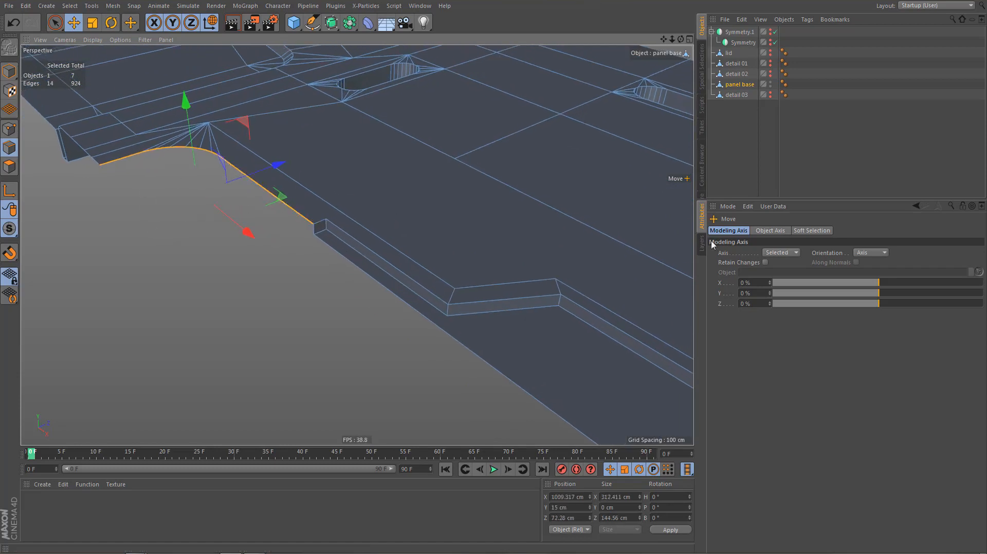
pyautogui.press('d')
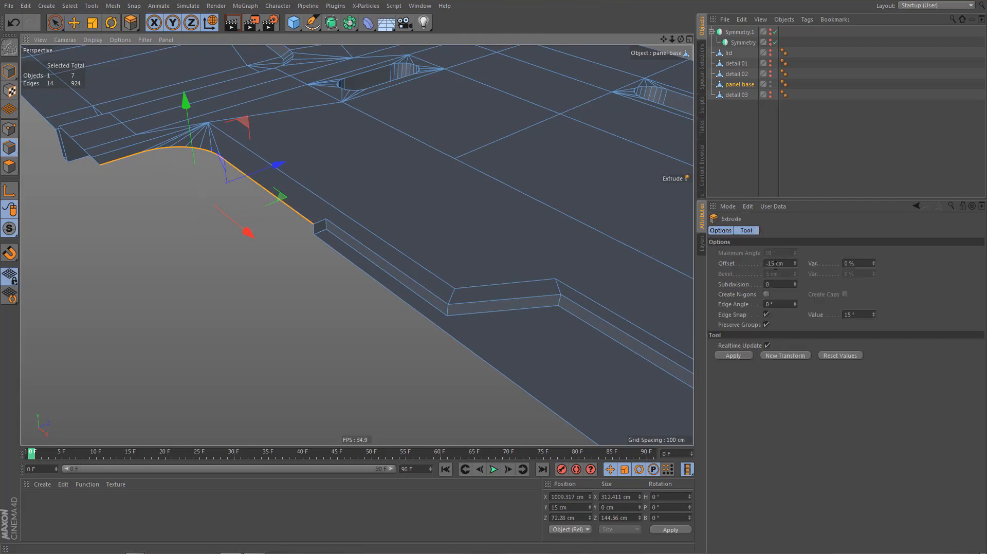
pyautogui.click(739, 357)
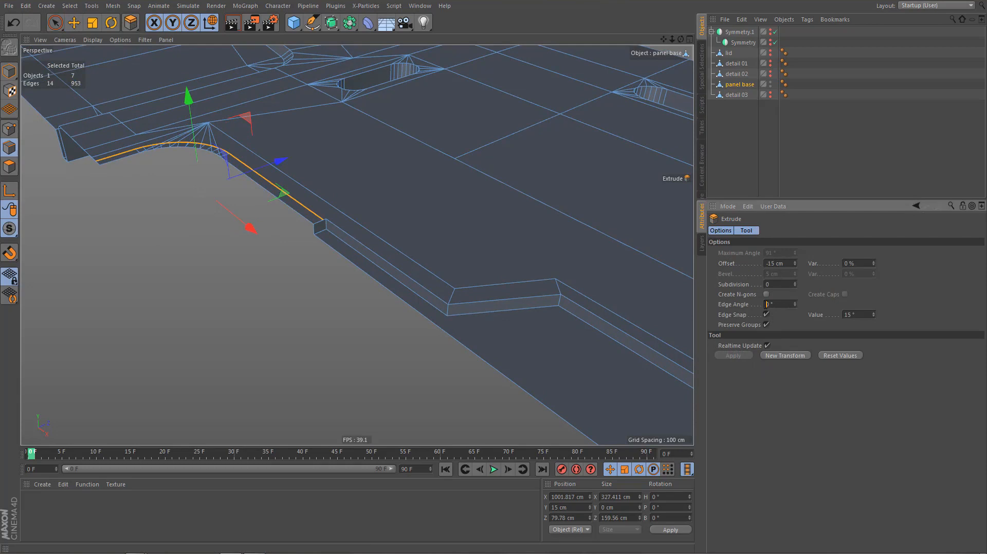
pyautogui.press('Return')
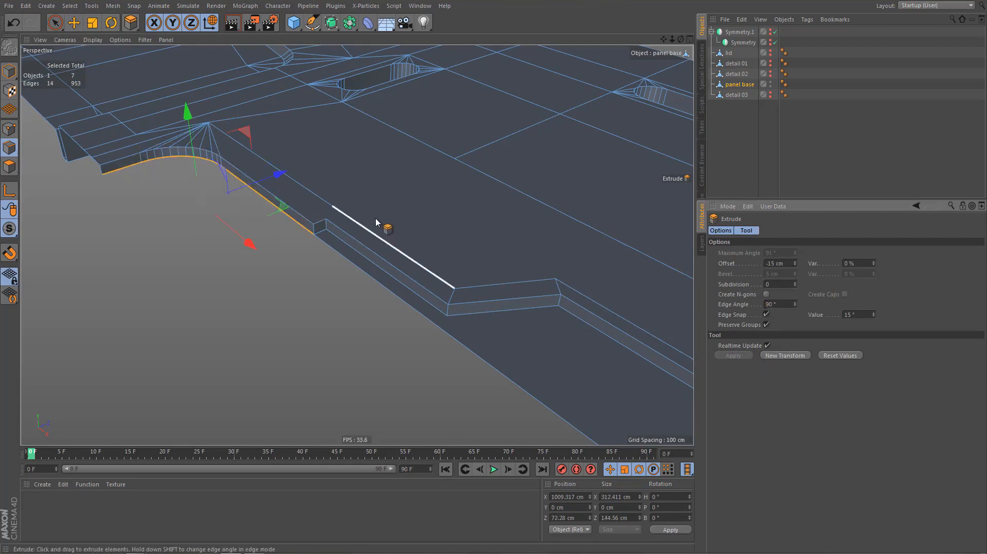
# Clear the edge selection and optimize the panel base mesh to weld the extruded wall to the recess floor
pyautogui.hotkey('ctrl', 'shift', 'a')
pyautogui.press('n')
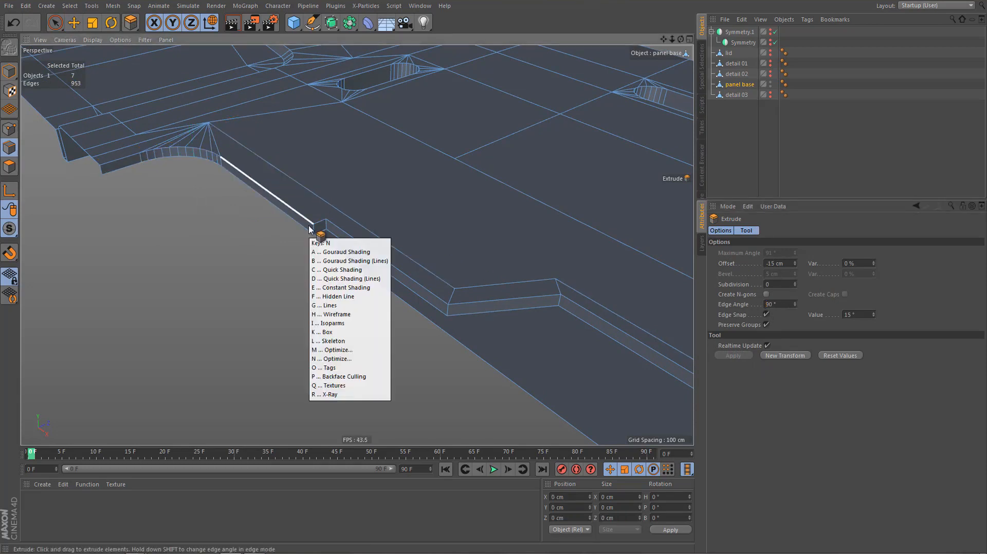
pyautogui.press('u')
pyautogui.press('o')
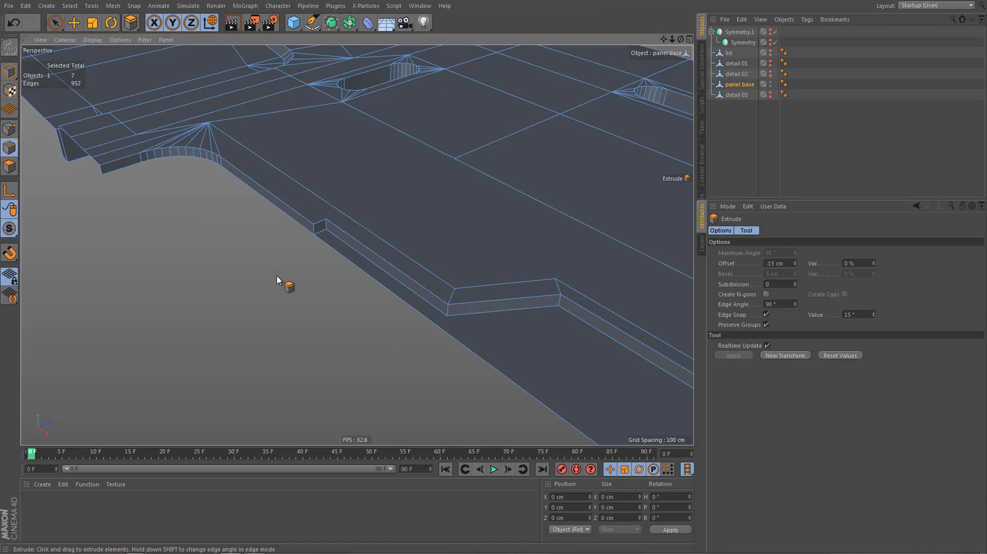
# Check the height of the vertical outer corner edge below the recess floor
pyautogui.press('e')
pyautogui.doubleClick(262, 196)
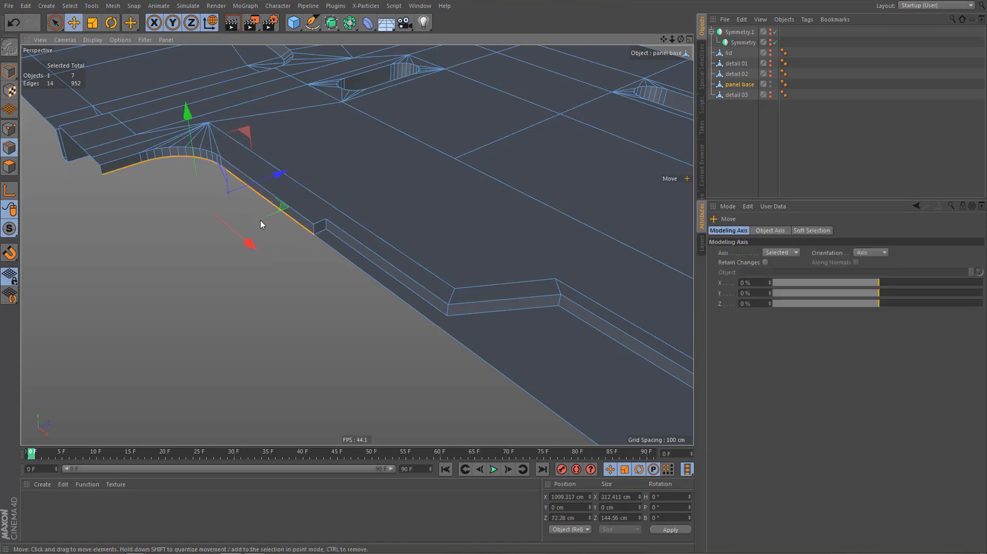
pyautogui.keyDown('shift'); pyautogui.click(326, 250); pyautogui.keyUp('shift')
pyautogui.keyDown('alt'); pyautogui.moveTo(279, 228); pyautogui.dragTo(299, 248, button='right'); pyautogui.keyUp('alt')
pyautogui.keyDown('alt'); pyautogui.moveTo(356, 245); pyautogui.dragTo(323, 206, button='middle'); pyautogui.keyUp('alt')
pyautogui.moveTo(451, 335)
pyautogui.keyDown('alt'); pyautogui.mouseDown(button='right')
pyautogui.moveTo(486, 325)
pyautogui.moveTo(461, 335)
pyautogui.mouseUp(button='right'); pyautogui.keyUp('alt')
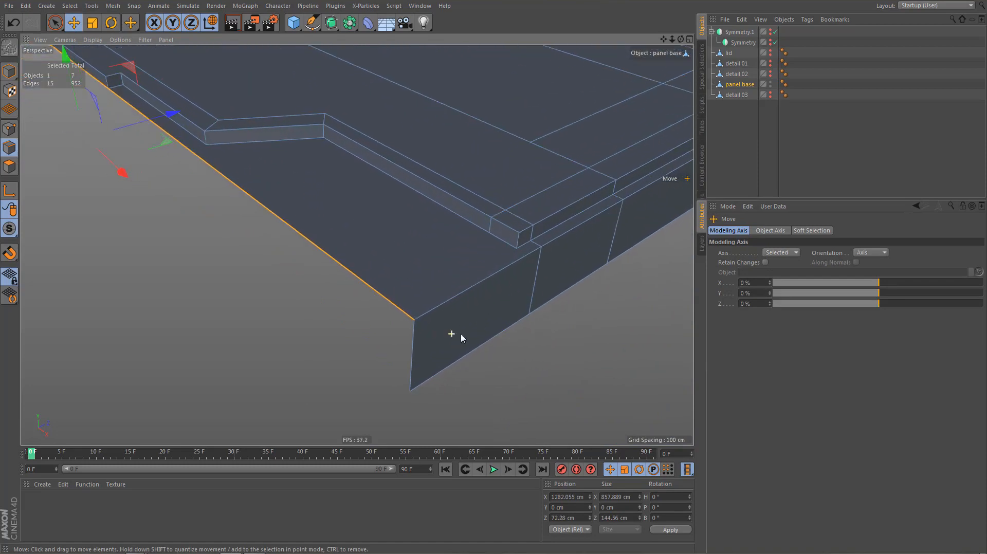
pyautogui.click(414, 351)
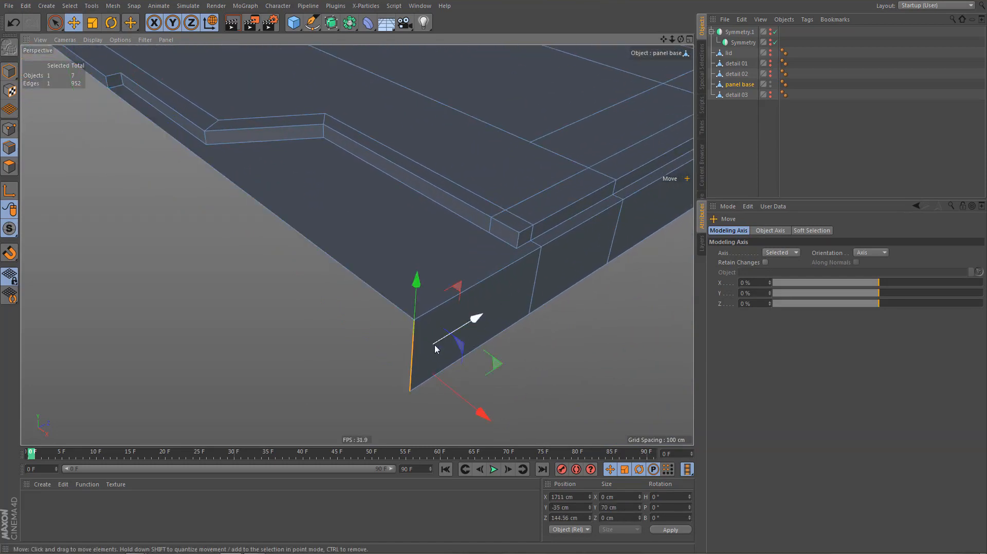
pyautogui.click(618, 507)
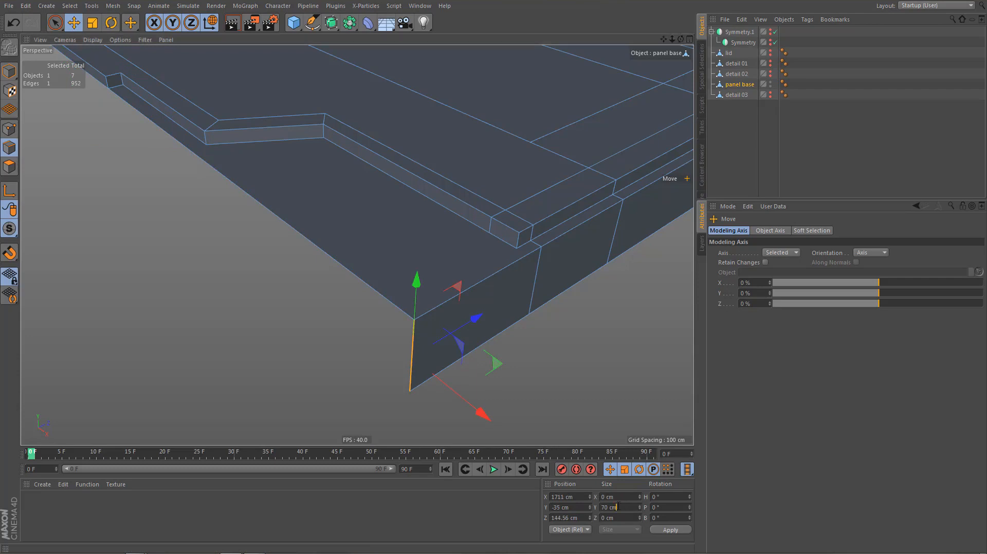
# Select the continuous lower edge chain along the rounded cutout, the extruded wall and the recess floor
pyautogui.doubleClick(302, 241)
pyautogui.keyDown('alt'); pyautogui.moveTo(294, 230); pyautogui.dragTo(233, 190, button='right'); pyautogui.keyUp('alt')
pyautogui.keyDown('alt'); pyautogui.moveTo(232, 190); pyautogui.dragTo(331, 222, button='middle'); pyautogui.keyUp('alt')
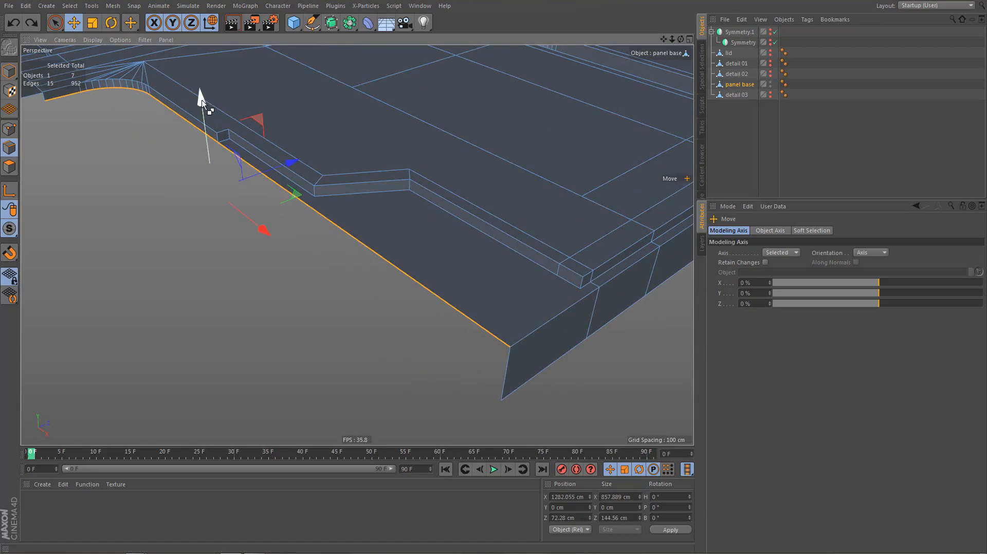
pyautogui.keyDown('ctrl'); pyautogui.moveTo(203, 103); pyautogui.dragTo(212, 144); pyautogui.keyUp('ctrl')
pyautogui.hotkey('ctrl', 'shift', 'a')
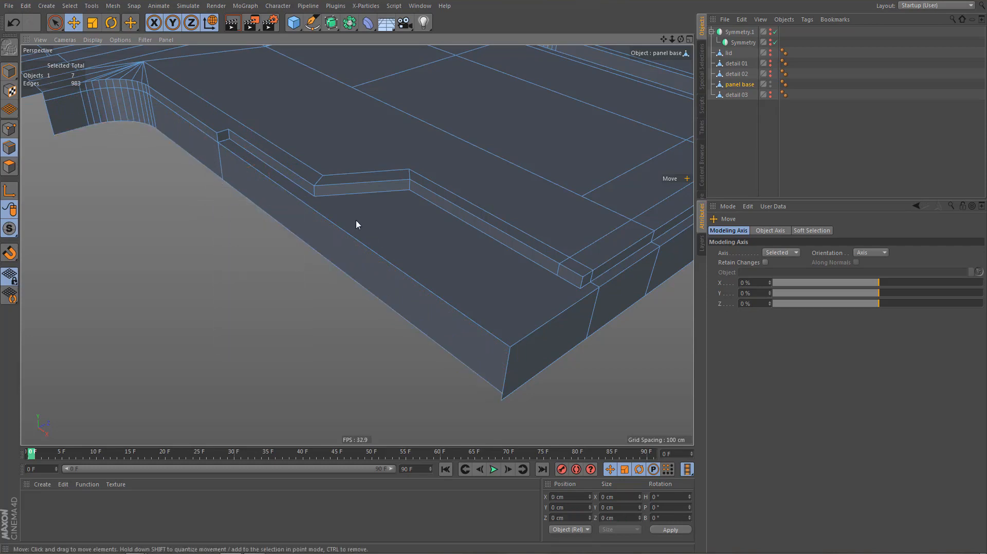
pyautogui.keyDown('alt'); pyautogui.moveTo(356, 225); pyautogui.dragTo(330, 195, button='middle'); pyautogui.keyUp('alt')
pyautogui.moveTo(411, 274)
pyautogui.keyDown('alt'); pyautogui.mouseDown()
pyautogui.moveTo(463, 267)
pyautogui.moveTo(430, 196)
pyautogui.moveTo(409, 180)
pyautogui.moveTo(404, 264)
pyautogui.mouseUp(); pyautogui.keyUp('alt')
pyautogui.hotkey('ctrl', 'z')
pyautogui.hotkey('ctrl', 'z')
pyautogui.hotkey('ctrl', 'z')
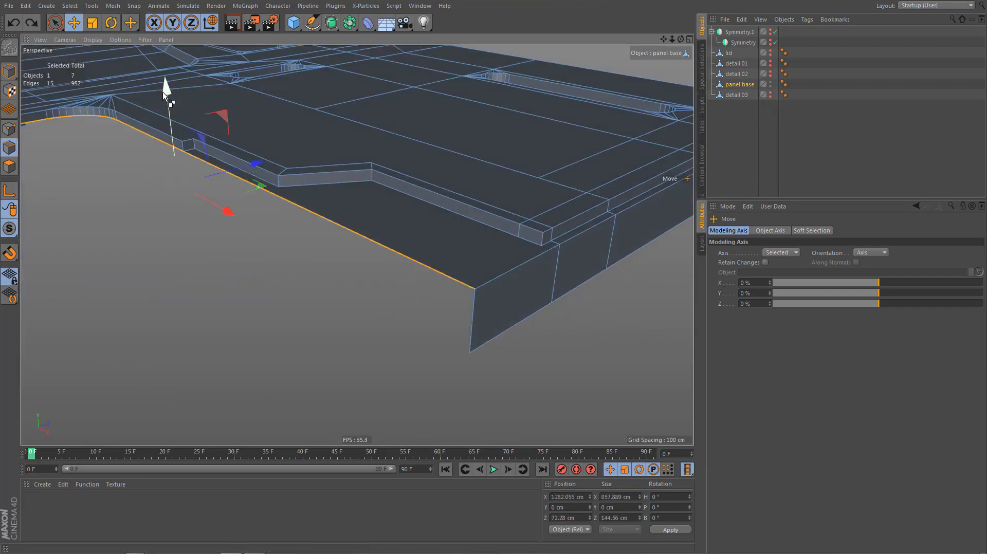
# Extrude the selected edge chain downward to the bottom of the adjoining side wall and weld the coincident corner points
pyautogui.keyDown('ctrl'); pyautogui.moveTo(165, 88); pyautogui.dragTo(174, 145); pyautogui.keyUp('ctrl')
pyautogui.moveTo(335, 275)
pyautogui.keyDown('alt'); pyautogui.mouseDown()
pyautogui.moveTo(306, 251)
pyautogui.moveTo(353, 276)
pyautogui.moveTo(344, 273)
pyautogui.mouseUp(); pyautogui.keyUp('alt')
pyautogui.hotkey('ctrl', 'shift', 'a')
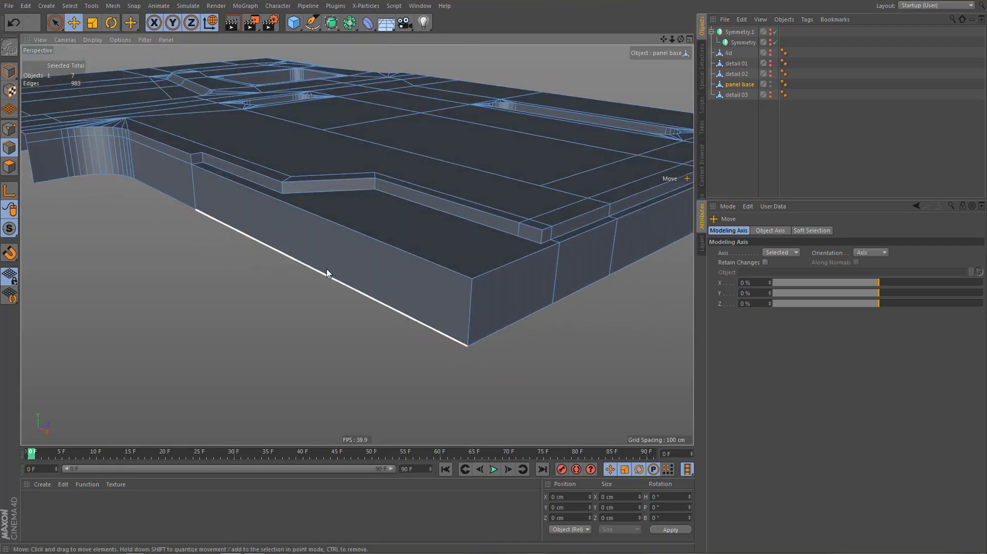
pyautogui.moveTo(301, 300)
pyautogui.keyDown('alt'); pyautogui.mouseDown()
pyautogui.moveTo(324, 264)
pyautogui.moveTo(309, 273)
pyautogui.moveTo(279, 256)
pyautogui.moveTo(275, 269)
pyautogui.moveTo(269, 258)
pyautogui.moveTo(326, 265)
pyautogui.mouseUp(); pyautogui.keyUp('alt')
pyautogui.keyDown('alt'); pyautogui.moveTo(307, 254); pyautogui.dragTo(297, 246, button='middle'); pyautogui.keyUp('alt')
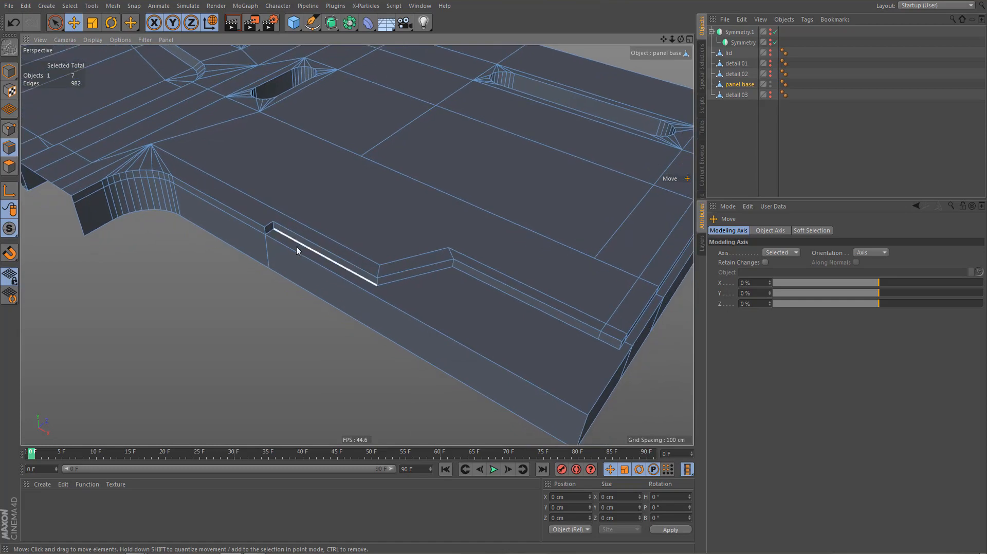
pyautogui.keyDown('alt'); pyautogui.moveTo(296, 246); pyautogui.dragTo(302, 271); pyautogui.keyUp('alt')
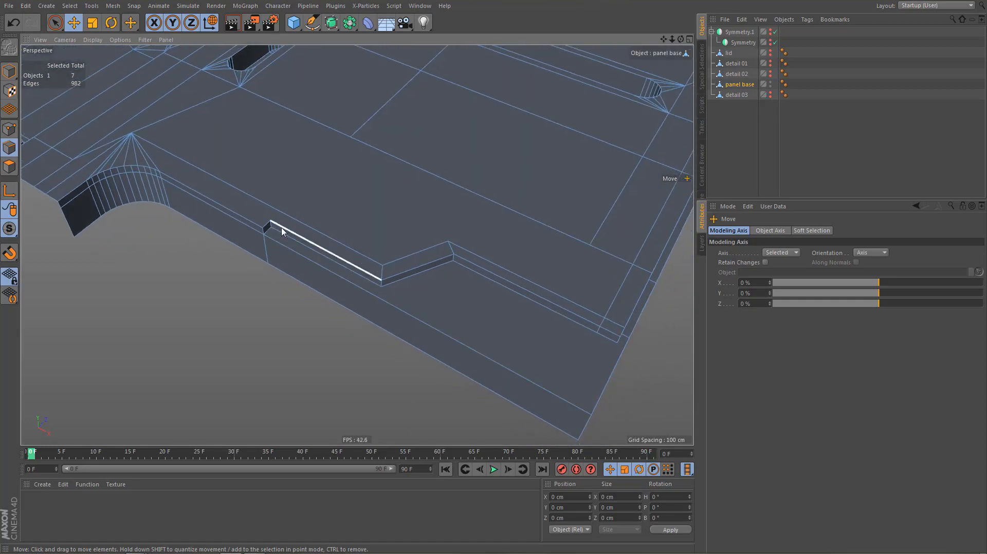
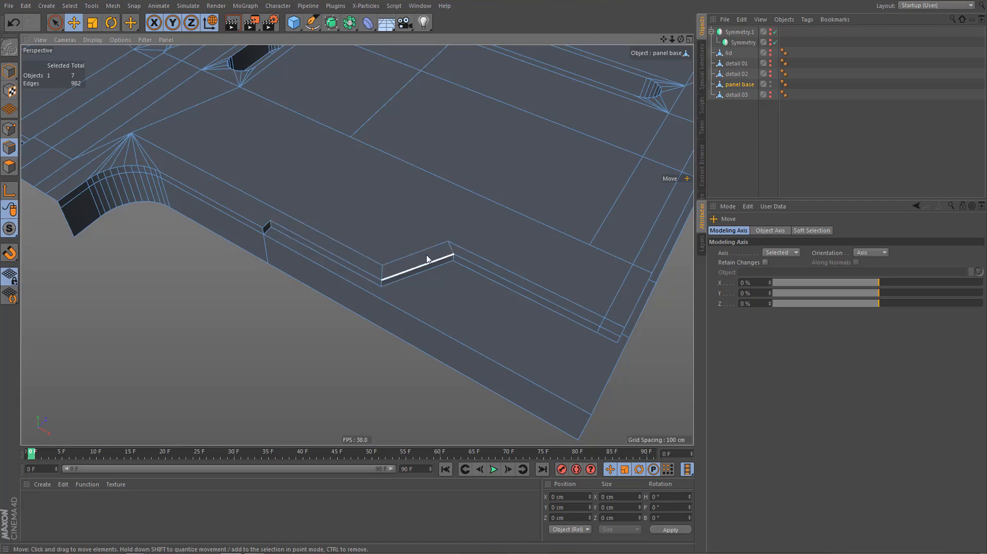
# Bevel the vertical edge at the recess's narrow inner corner with an offset of about 19.2 cm and 5 subdivisions, following the reference
pyautogui.click(270, 226)
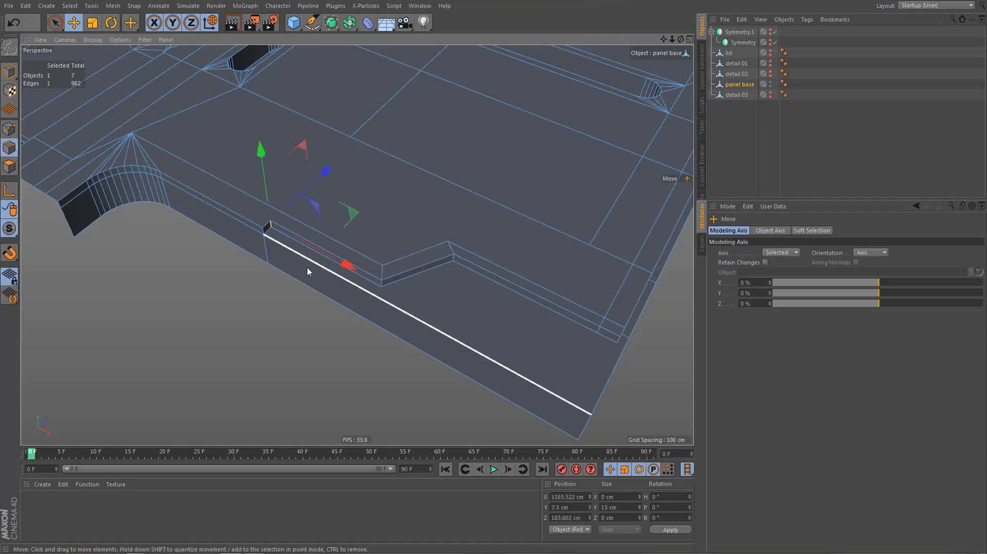
pyautogui.press('F2')
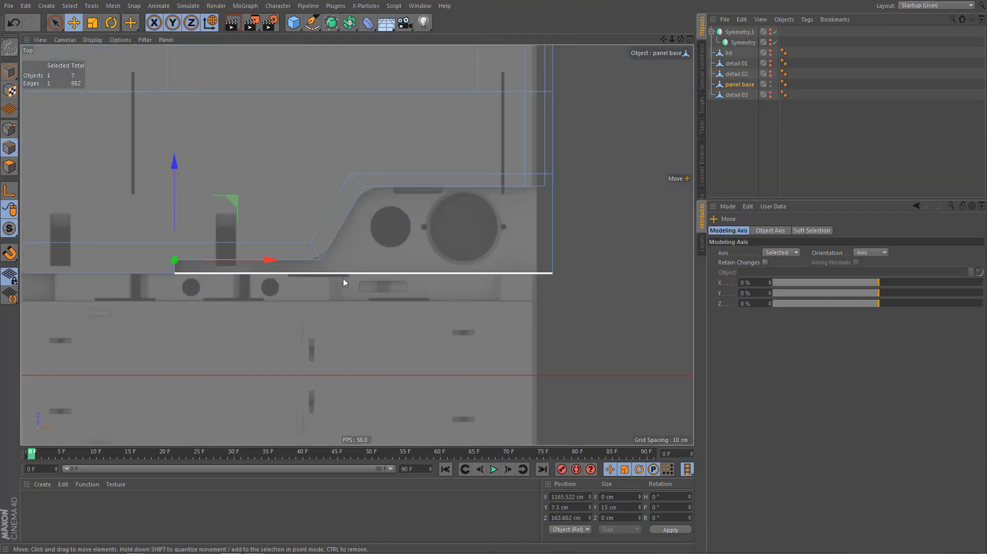
pyautogui.scroll(2, 234, 278)
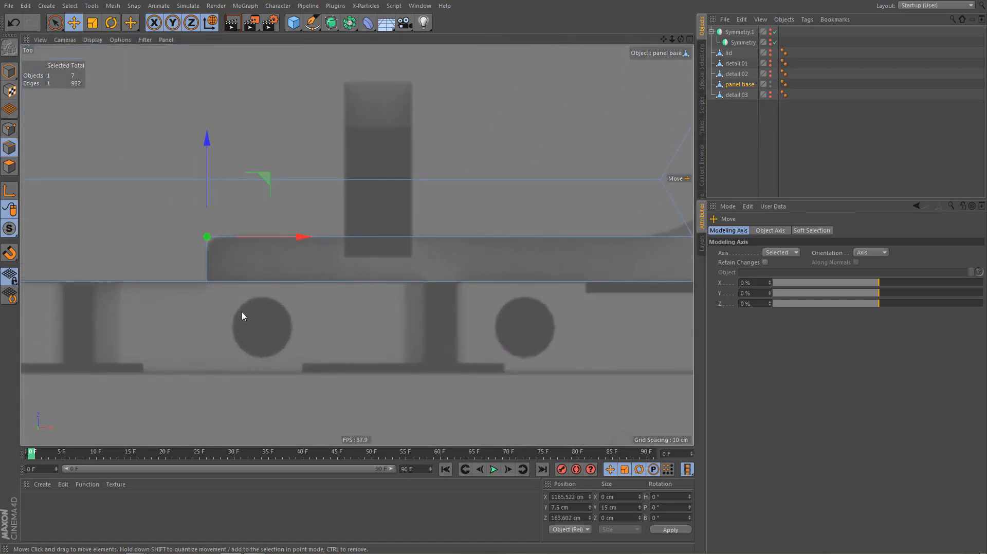
pyautogui.press('m')
pyautogui.press('s')
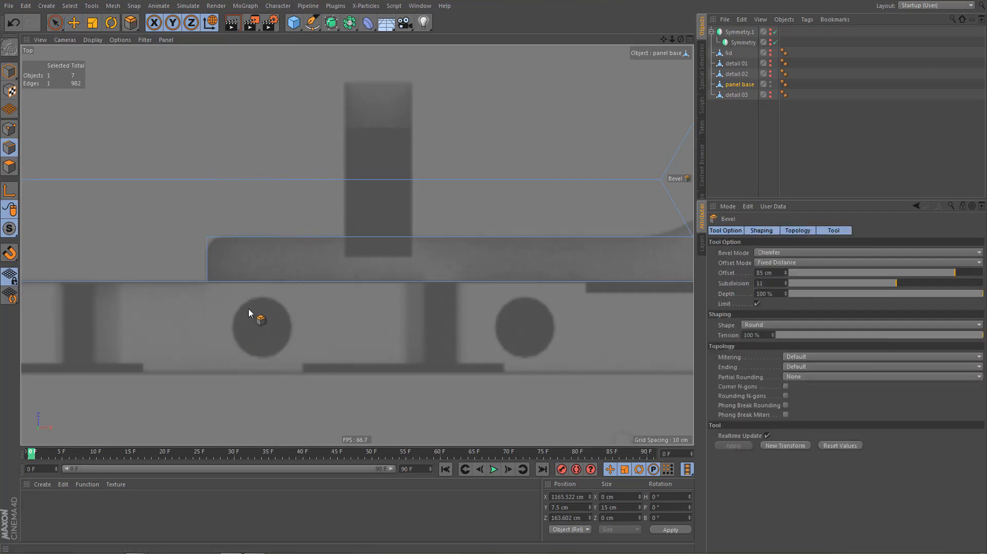
pyautogui.moveTo(248, 309); pyautogui.dragTo(245, 305)
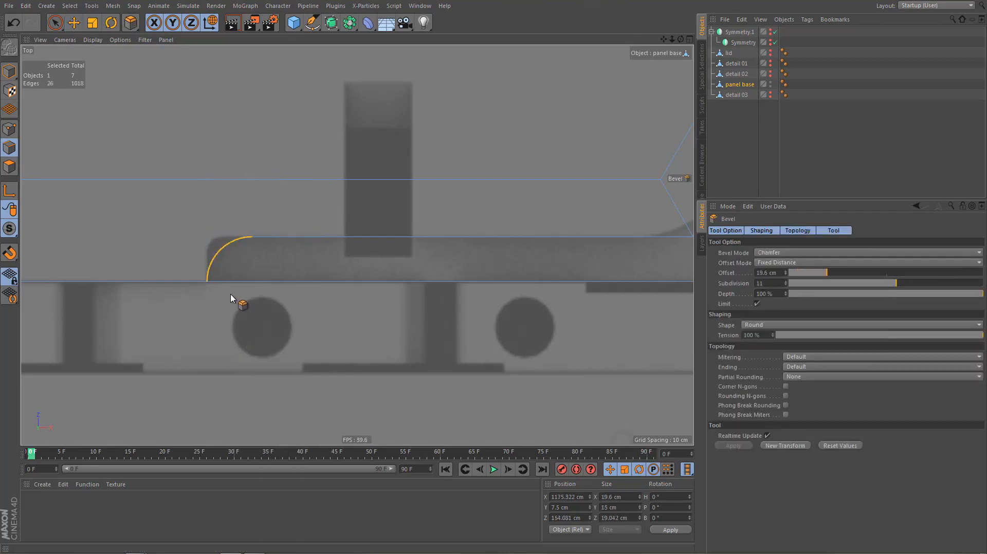
pyautogui.press('F1')
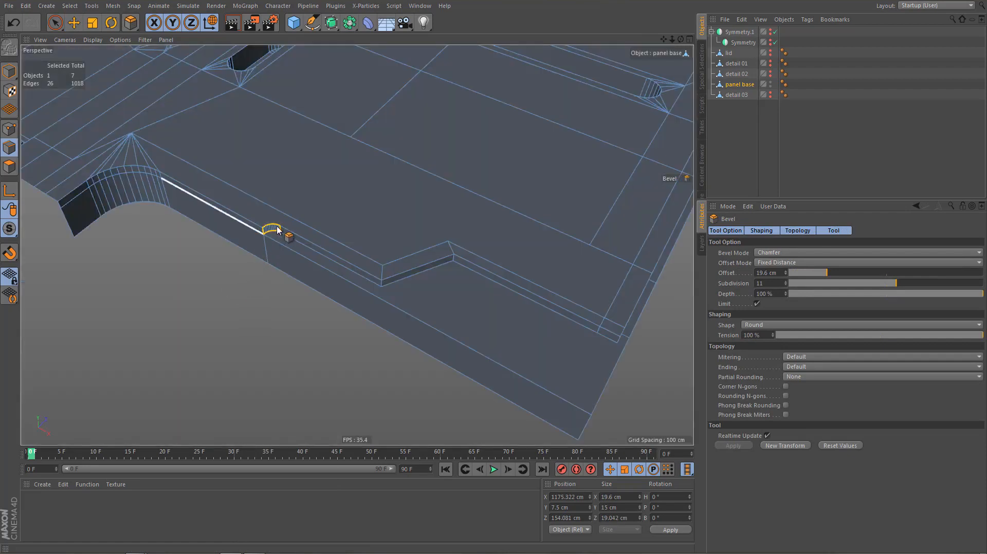
pyautogui.keyDown('alt'); pyautogui.moveTo(276, 225); pyautogui.dragTo(379, 208, button='right'); pyautogui.keyUp('alt')
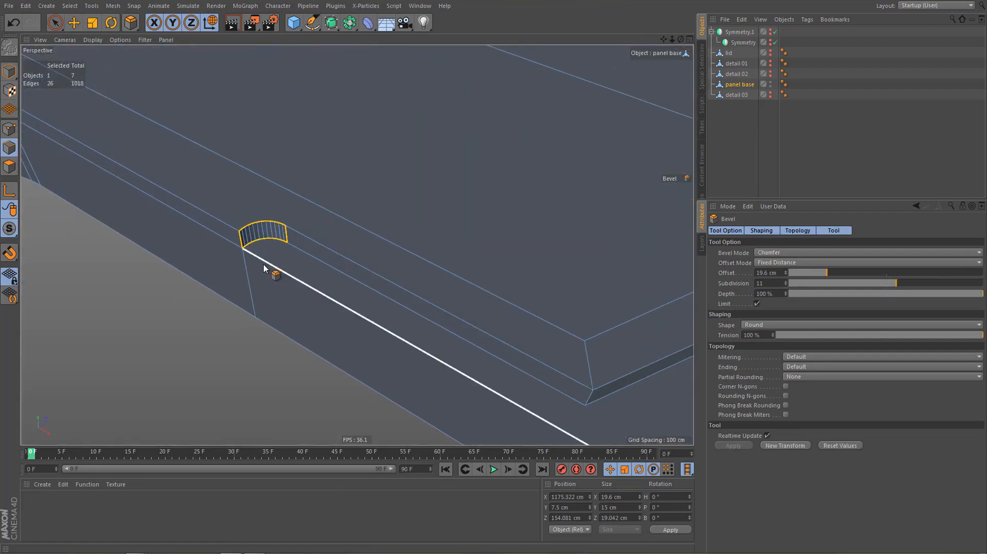
pyautogui.hotkey('ctrl', 'z')
pyautogui.scroll(2, 253, 262)
pyautogui.moveTo(283, 249); pyautogui.dragTo(332, 249)
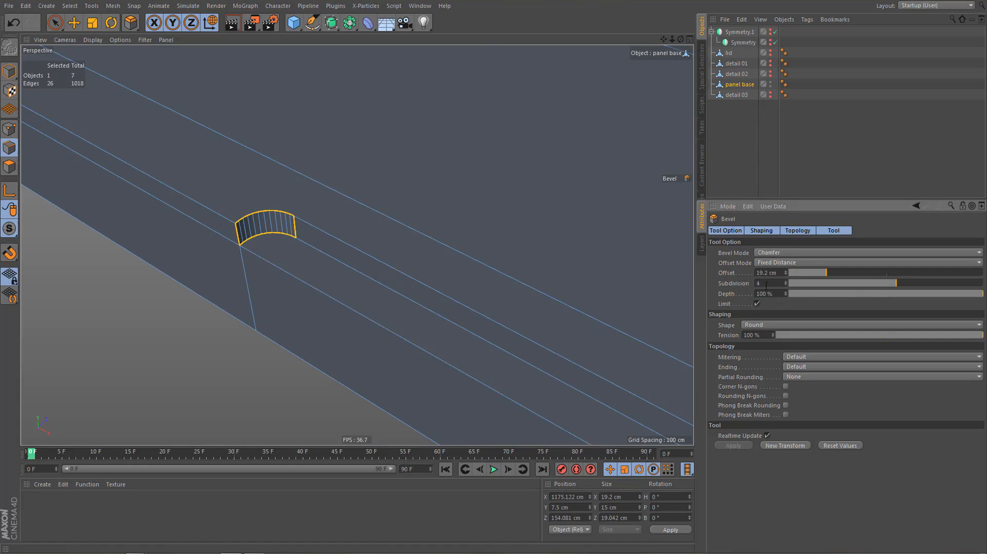
pyautogui.press('Return')
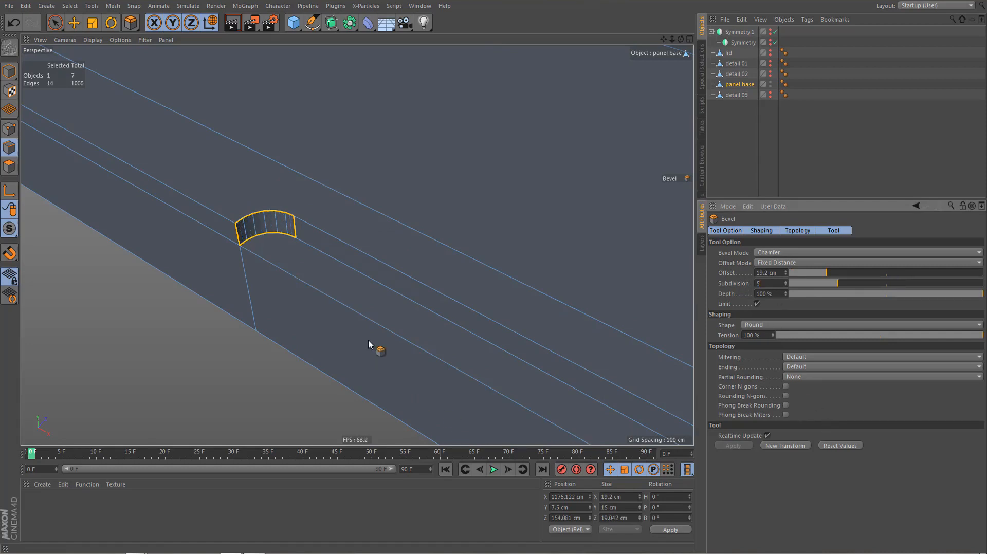
# Clear the selection and optimize the mesh to weld the coincident points at the rounded recess corner
pyautogui.keyDown('alt'); pyautogui.moveTo(369, 341); pyautogui.dragTo(414, 357, button='middle'); pyautogui.keyUp('alt')
pyautogui.keyDown('alt'); pyautogui.moveTo(288, 238); pyautogui.dragTo(316, 258, button='right'); pyautogui.keyUp('alt')
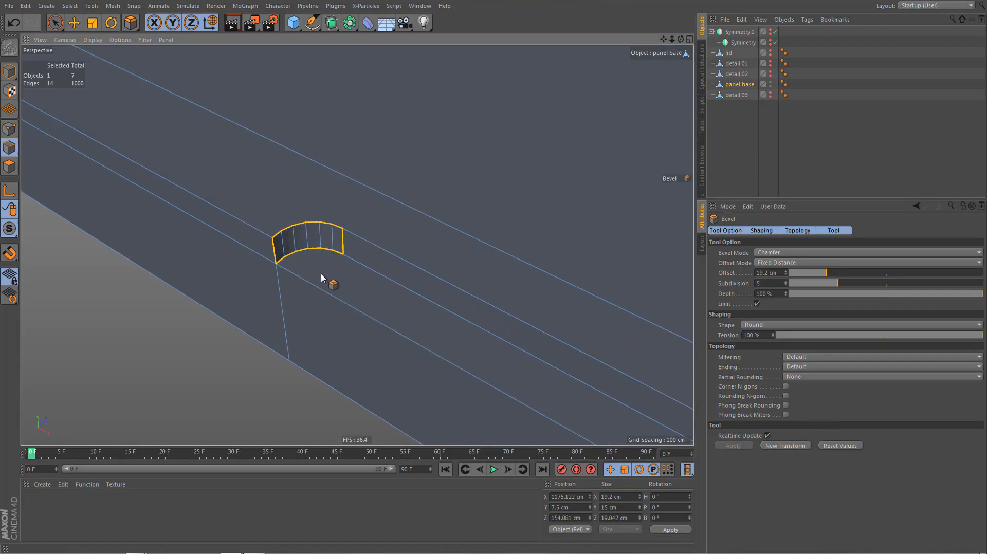
pyautogui.hotkey('ctrl', 'shift', 'a')
pyautogui.press('n')
pyautogui.press('o')
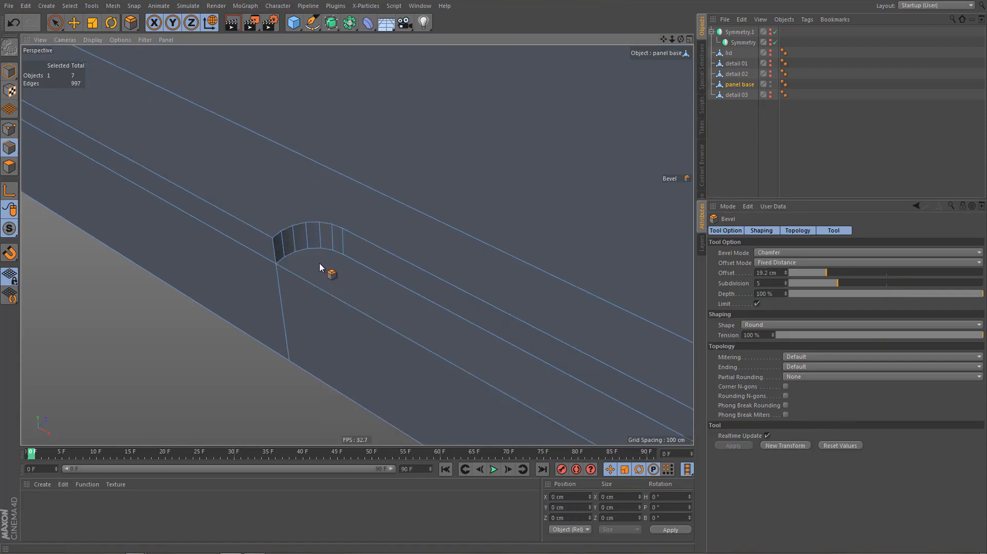
# Connect the upper points of the rounded narrow recess corner to the outer corner point with a fan of edges
pyautogui.keyDown('alt'); pyautogui.moveTo(319, 264); pyautogui.dragTo(339, 276); pyautogui.keyUp('alt')
pyautogui.press('Return')
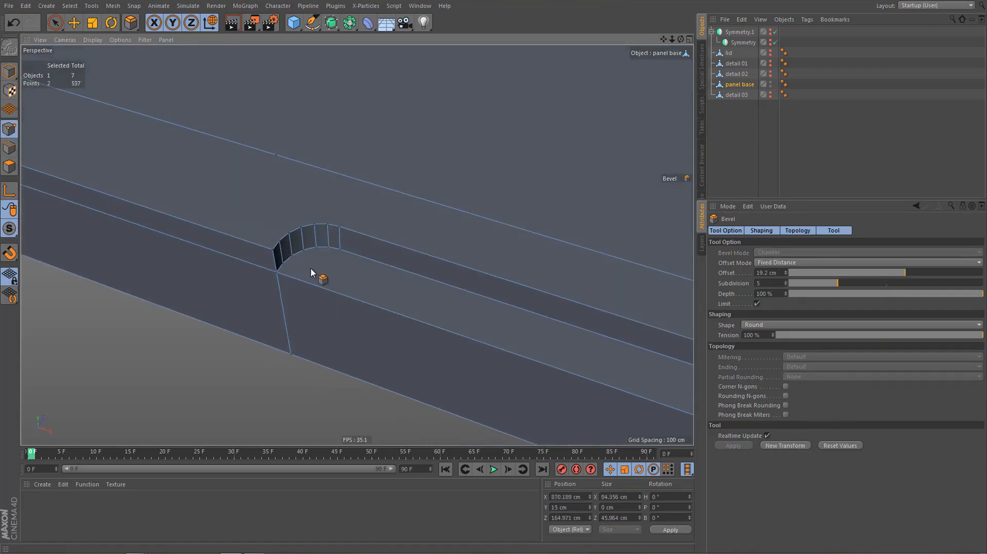
pyautogui.press('space')
pyautogui.keyDown('alt'); pyautogui.moveTo(282, 193); pyautogui.dragTo(277, 254, button='right'); pyautogui.keyUp('alt')
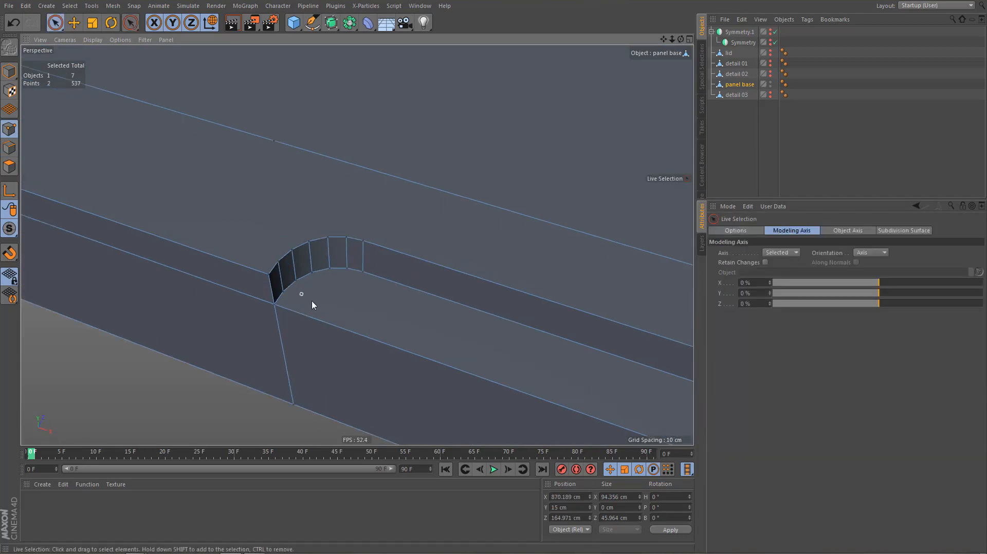
pyautogui.click(263, 279)
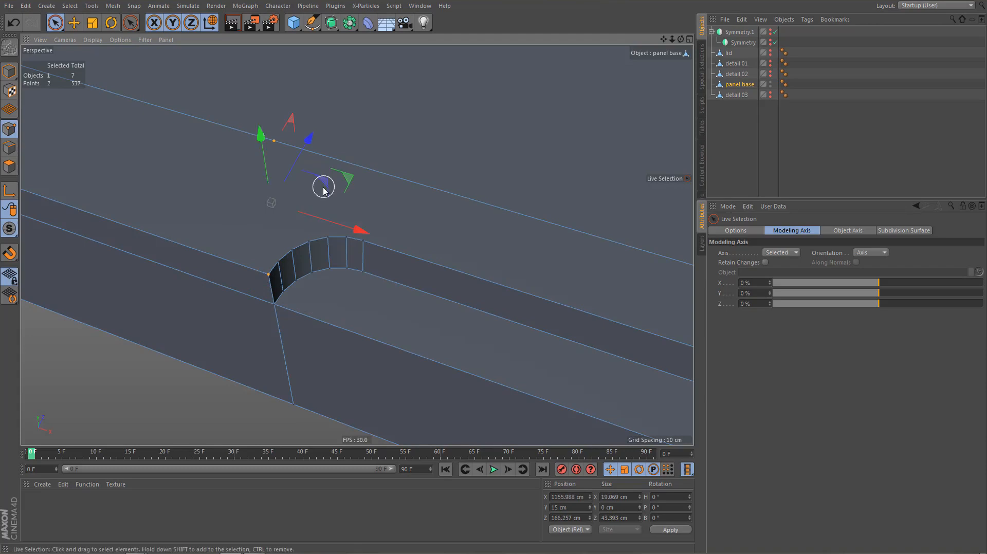
pyautogui.click(364, 241)
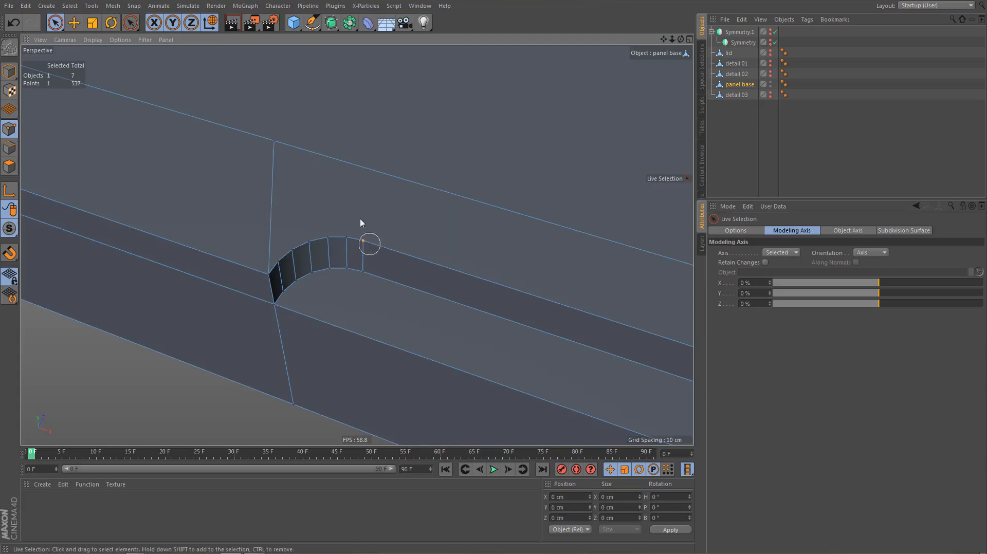
pyautogui.keyDown('shift'); pyautogui.click(273, 139); pyautogui.keyUp('shift')
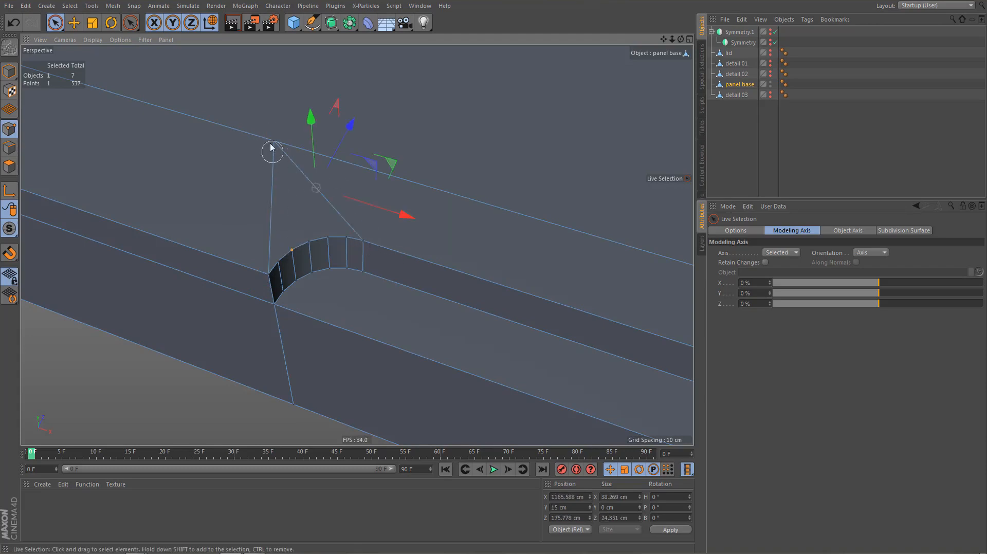
pyautogui.moveTo(267, 152); pyautogui.dragTo(273, 139)
pyautogui.press('m')
pyautogui.press('m')
# Line-cut straight from the inner end of the rounded narrow corner's lower arc across the recess floor and outer side wall
pyautogui.keyDown('alt'); pyautogui.moveTo(321, 278); pyautogui.dragTo(365, 288); pyautogui.keyUp('alt')
pyautogui.click(397, 276)
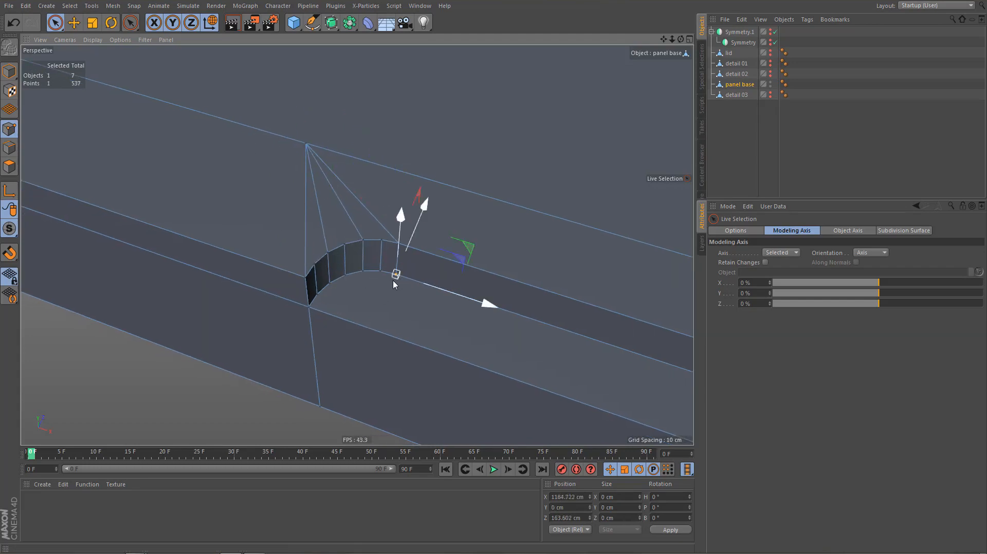
pyautogui.press('F2')
pyautogui.scroll(1, 248, 252)
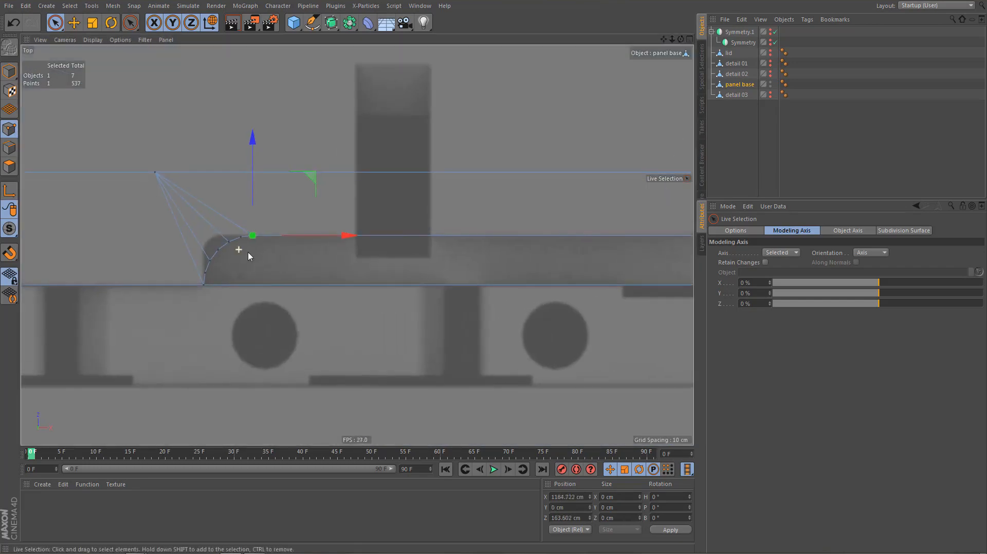
pyautogui.press('m')
pyautogui.press('k')
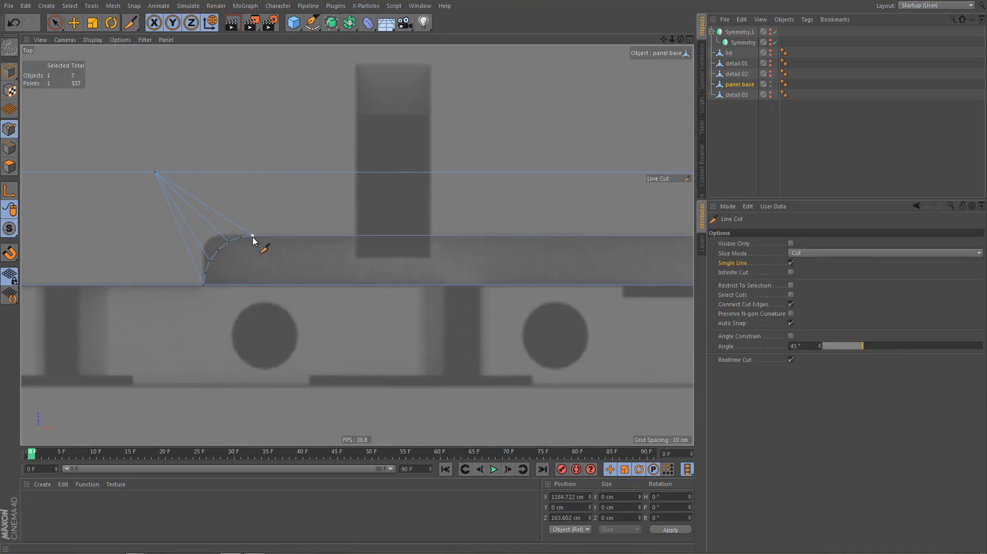
pyautogui.moveTo(252, 239); pyautogui.dragTo(252, 344)
pyautogui.press('e')
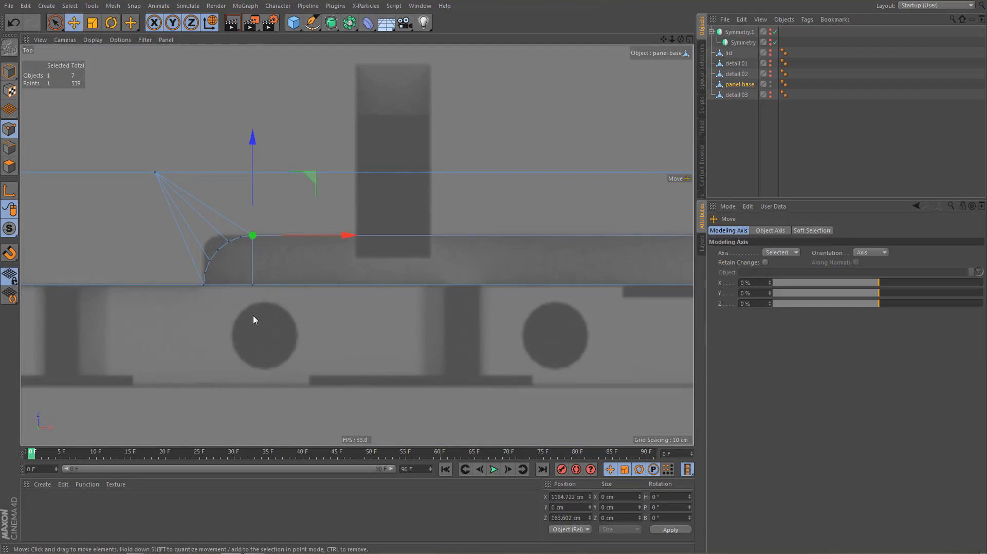
# Connect the lower arc points of the rounded narrow corner to the new cut point on the recess floor's outer edge
pyautogui.press('F1')
pyautogui.keyDown('alt'); pyautogui.moveTo(305, 295); pyautogui.dragTo(302, 291, button='middle'); pyautogui.keyUp('alt')
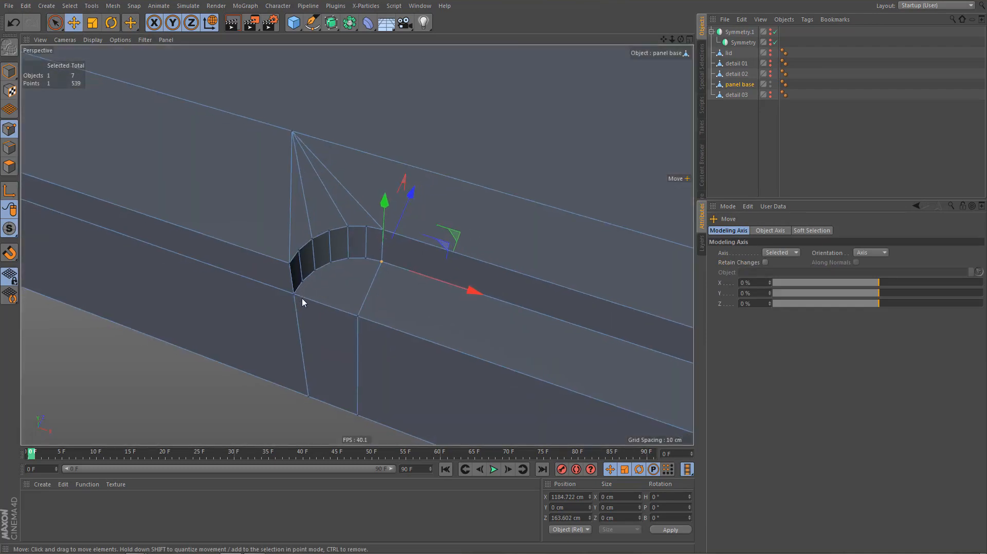
pyautogui.press('9')
pyautogui.scroll(3, 305, 297)
pyautogui.keyDown('shift'); pyautogui.click(381, 328); pyautogui.keyUp('shift')
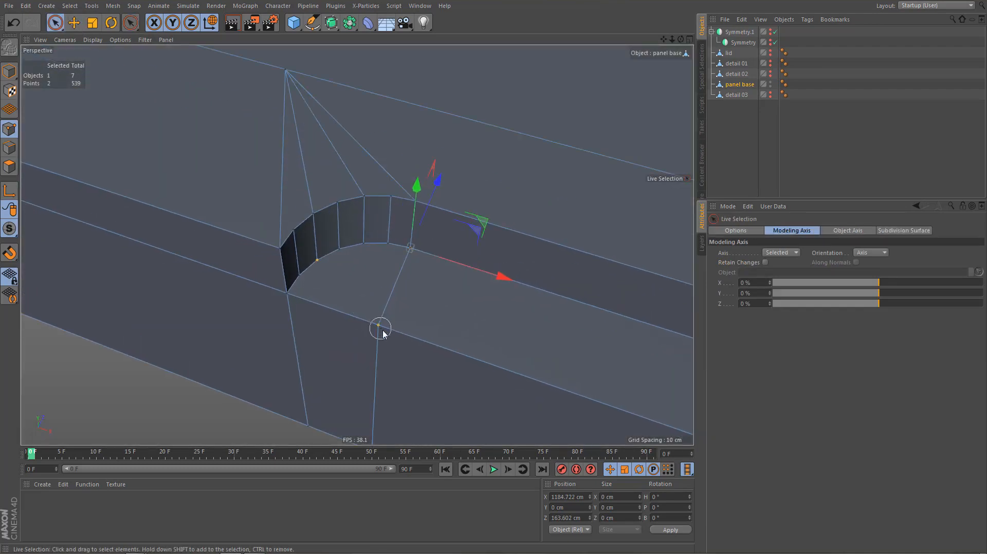
pyautogui.press('m')
pyautogui.press('m')
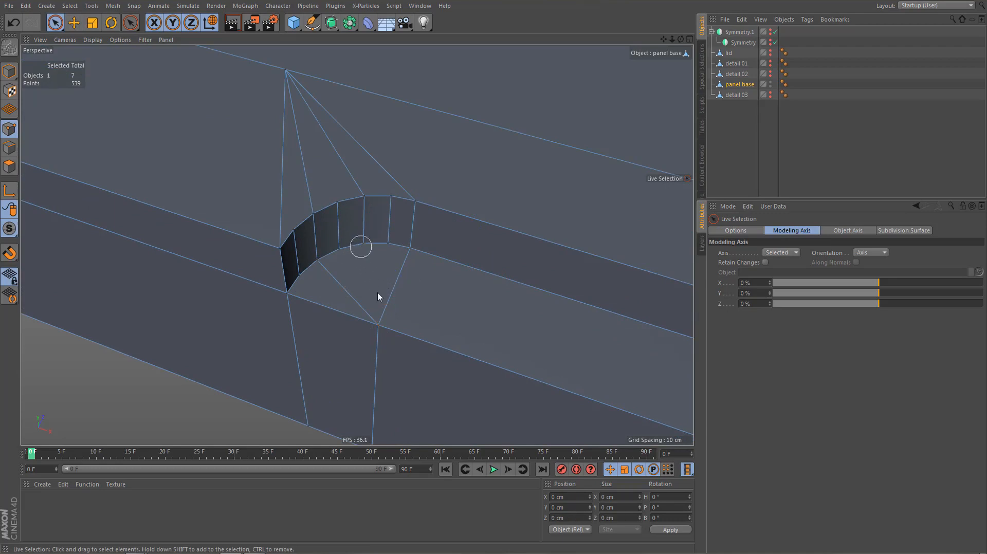
pyautogui.press('m')
pyautogui.press('m')
# Bevel the vertical edge where the narrow recess meets the slanted wall with an offset of about 22.8 cm and 5 subdivisions
pyautogui.scroll(-10, 230, 336)
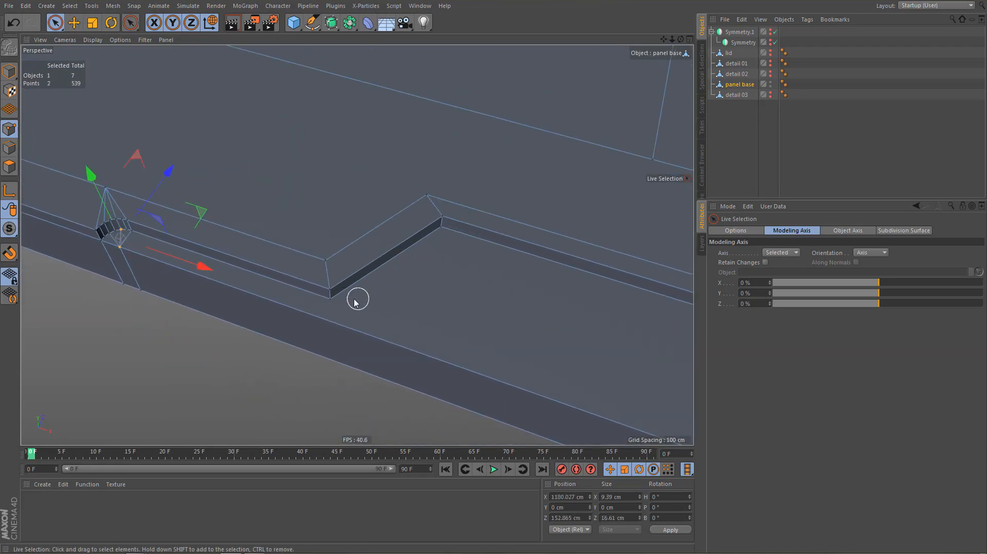
pyautogui.scroll(3, 351, 302)
pyautogui.press('Return')
pyautogui.scroll(3, 331, 326)
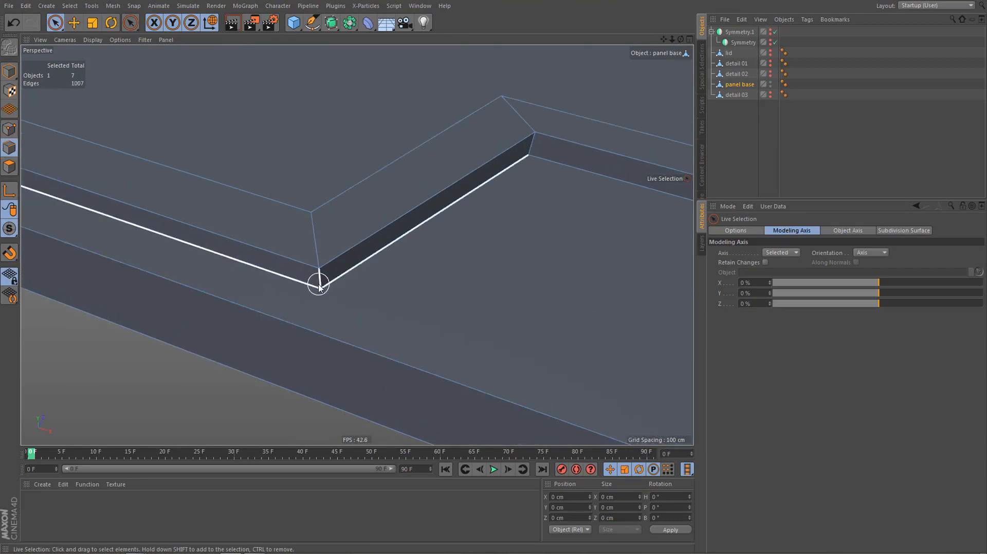
pyautogui.click(315, 284)
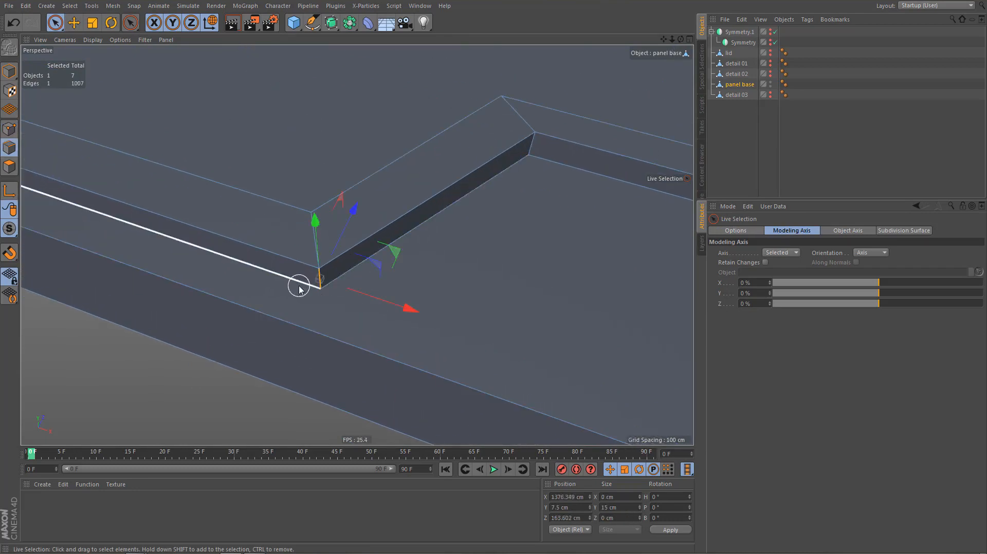
pyautogui.press('F2')
pyautogui.scroll(-2, 449, 268)
pyautogui.keyDown('alt'); pyautogui.moveTo(449, 269); pyautogui.dragTo(214, 295, button='middle'); pyautogui.keyUp('alt')
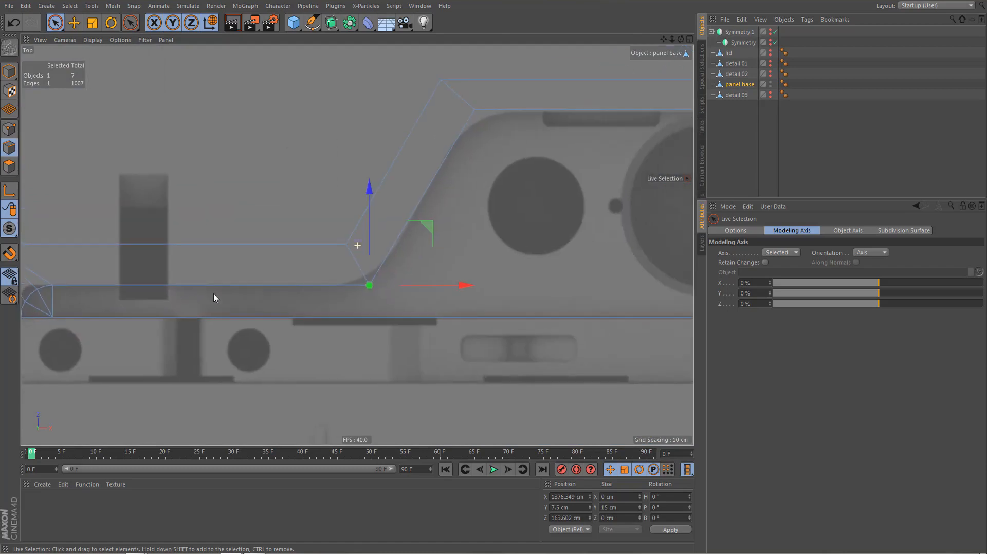
pyautogui.press('m')
pyautogui.press('s')
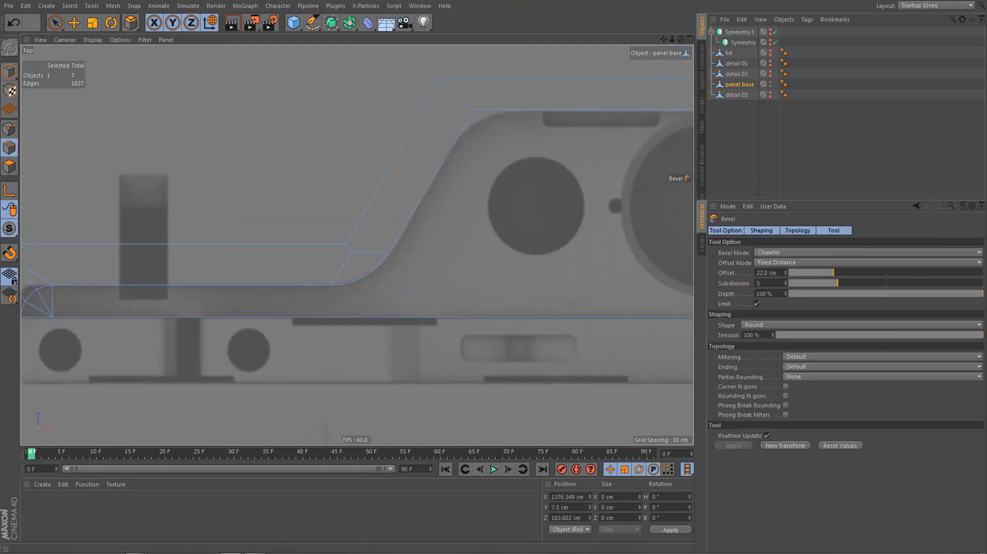
pyautogui.moveTo(366, 306); pyautogui.dragTo(365, 306)
pyautogui.hotkey('ctrl', 'z')
pyautogui.middleClick(310, 230)
pyautogui.middleClick(244, 158)
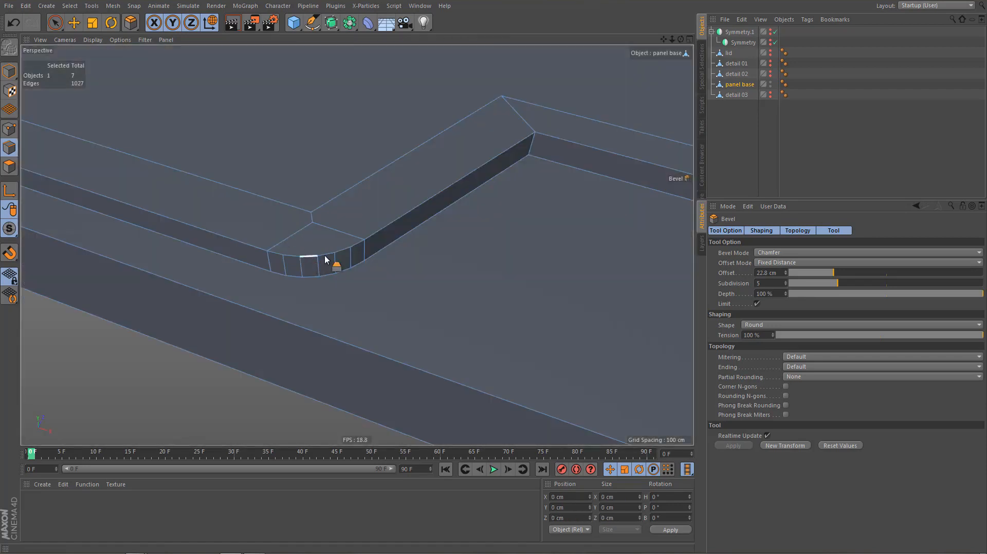
# Weld the extra bevel point above the rounded corner onto the adjacent outer corner point with the Polygon Pen
pyautogui.scroll(2, 320, 257)
pyautogui.press('m')
pyautogui.press('e')
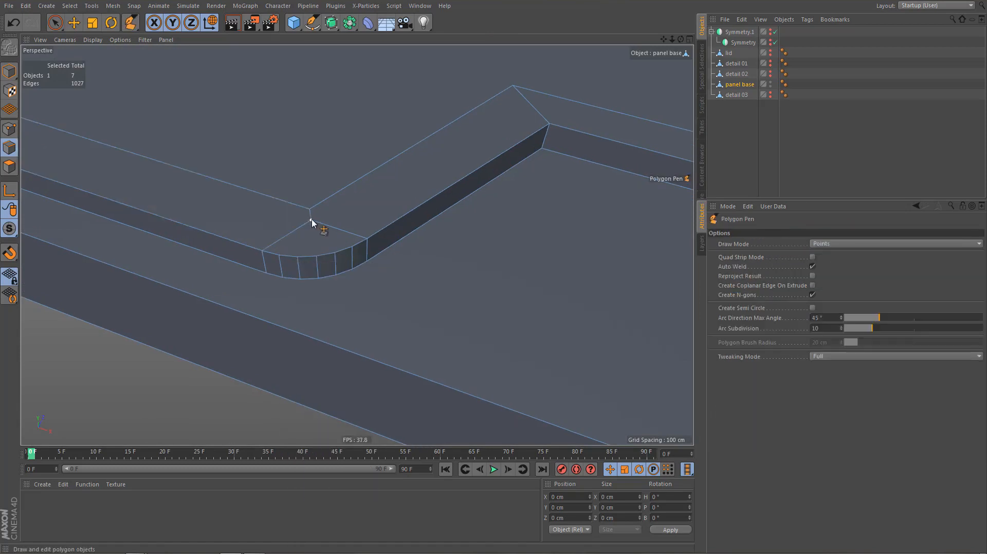
pyautogui.moveTo(311, 214); pyautogui.dragTo(309, 211)
# Connect the outer corner point to the upper arc points of the newly rounded corner at the slanted wall's base
pyautogui.press('q')
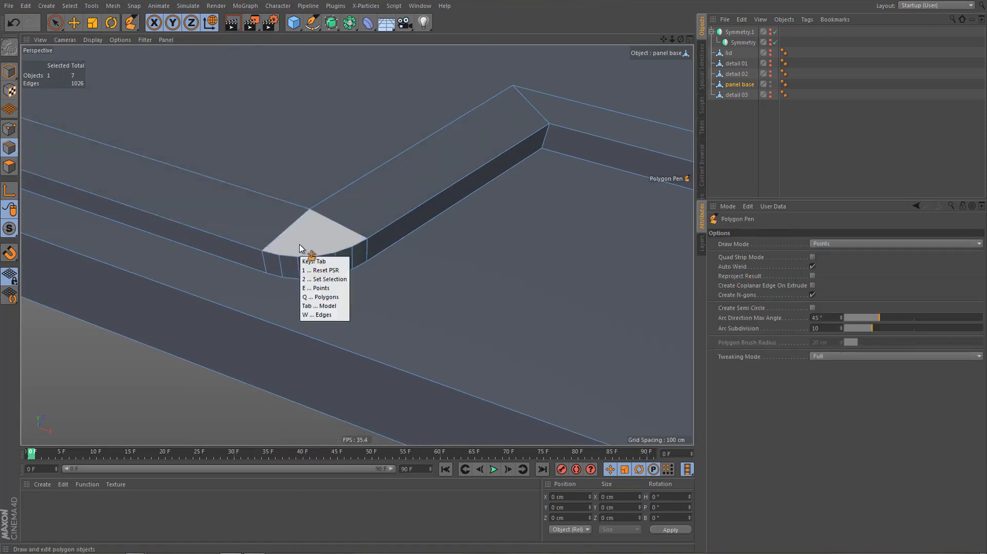
pyautogui.press('e')
pyautogui.press('9')
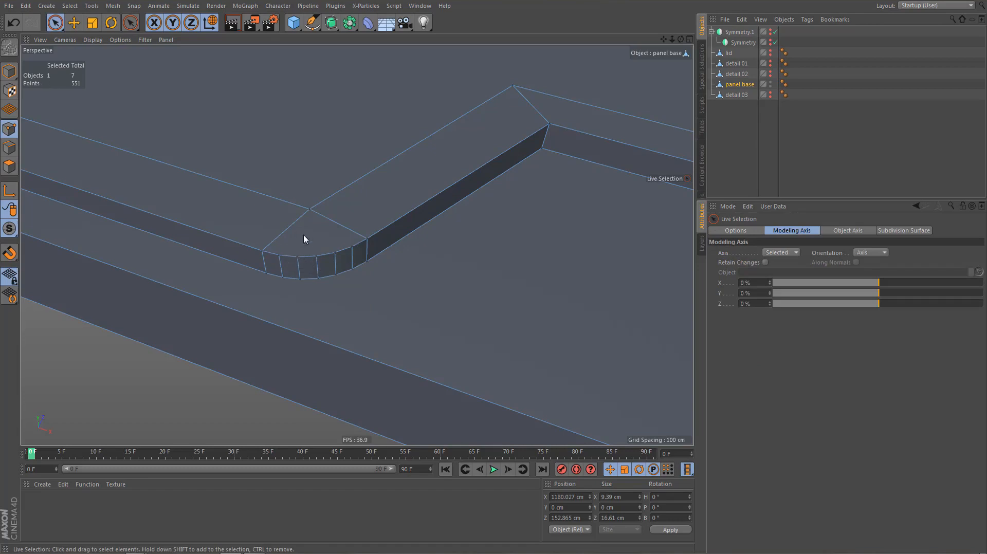
pyautogui.press('m')
pyautogui.press('m')
pyautogui.click(332, 252)
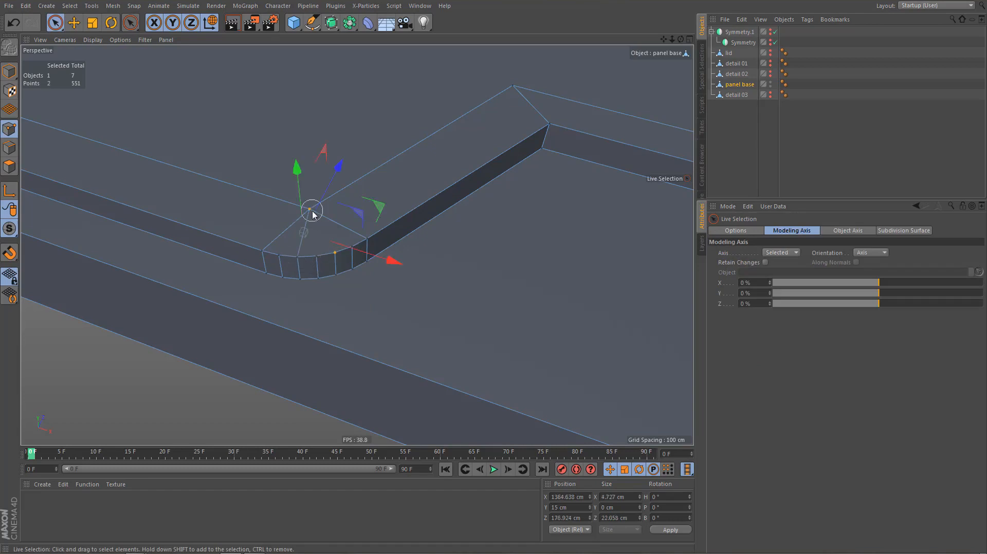
pyautogui.keyDown('shift'); pyautogui.click(311, 210); pyautogui.keyUp('shift')
pyautogui.keyDown('alt'); pyautogui.moveTo(276, 266); pyautogui.dragTo(308, 282); pyautogui.keyUp('alt')
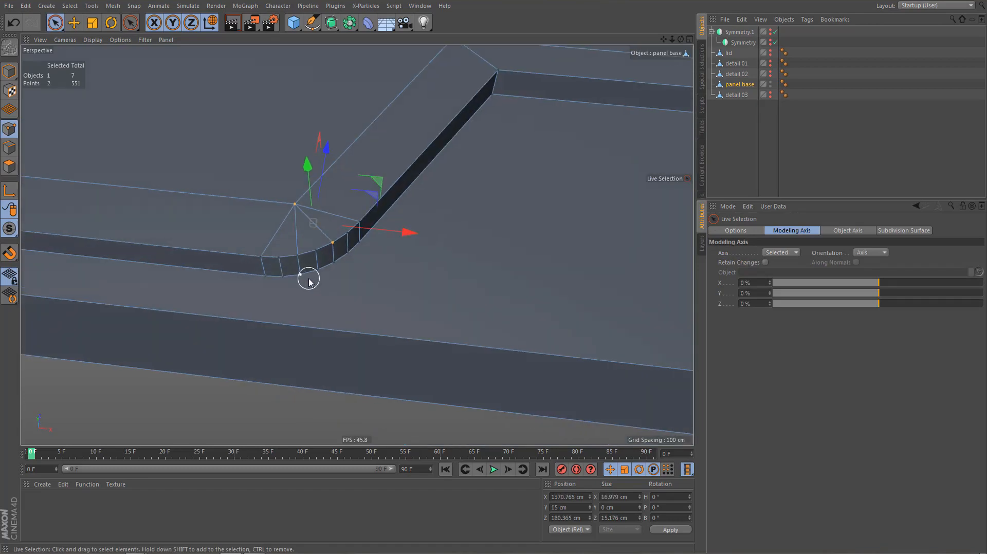
# Line-cut a vertical edge through the panel's outer side wall, just past the rounded corner at the slanted wall's base
pyautogui.press('F2')
pyautogui.keyDown('alt'); pyautogui.moveTo(335, 315); pyautogui.dragTo(365, 309, button='middle'); pyautogui.keyUp('alt')
pyautogui.press('k')
pyautogui.press('k')
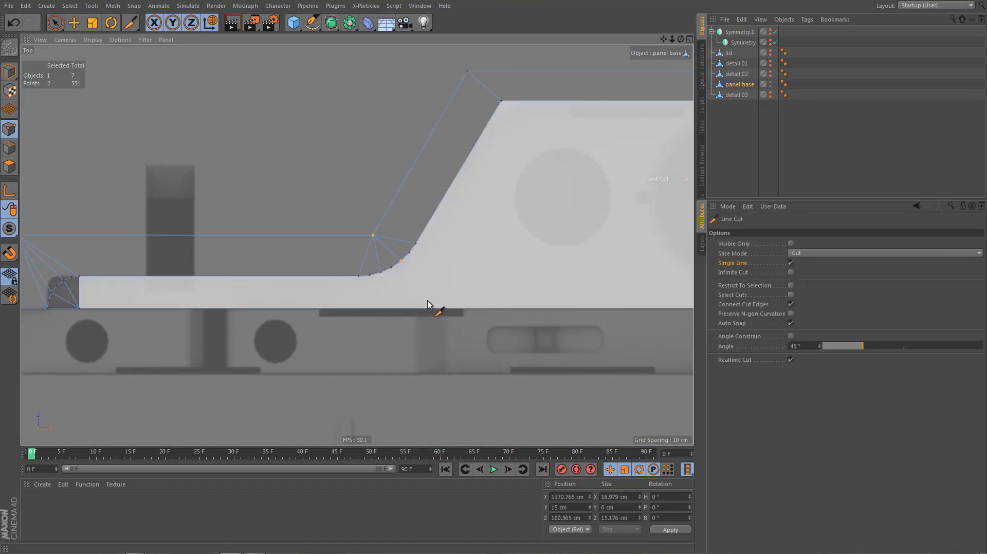
pyautogui.moveTo(427, 304); pyautogui.dragTo(427, 344)
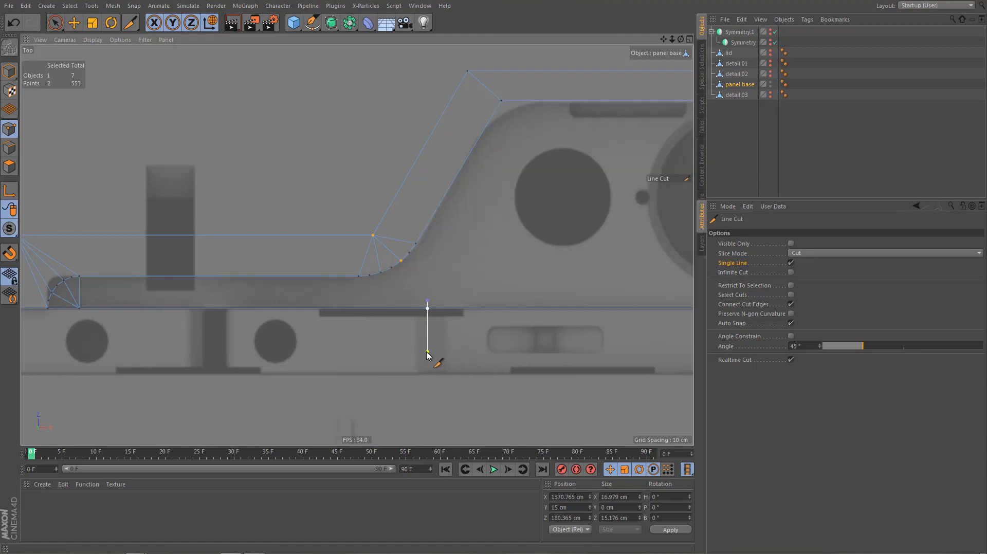
pyautogui.press('e')
pyautogui.middleClick(358, 277)
pyautogui.middleClick(288, 196)
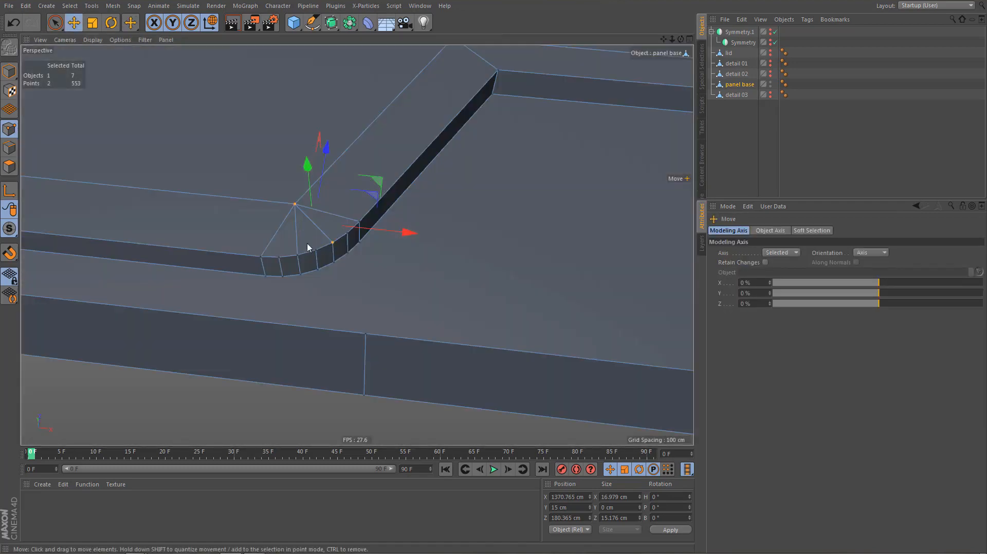
# Connect the lower arc points of the rounded corner to the cut point on the floor's outer edge with a fan of edges
pyautogui.scroll(2, 308, 248)
pyautogui.press('space')
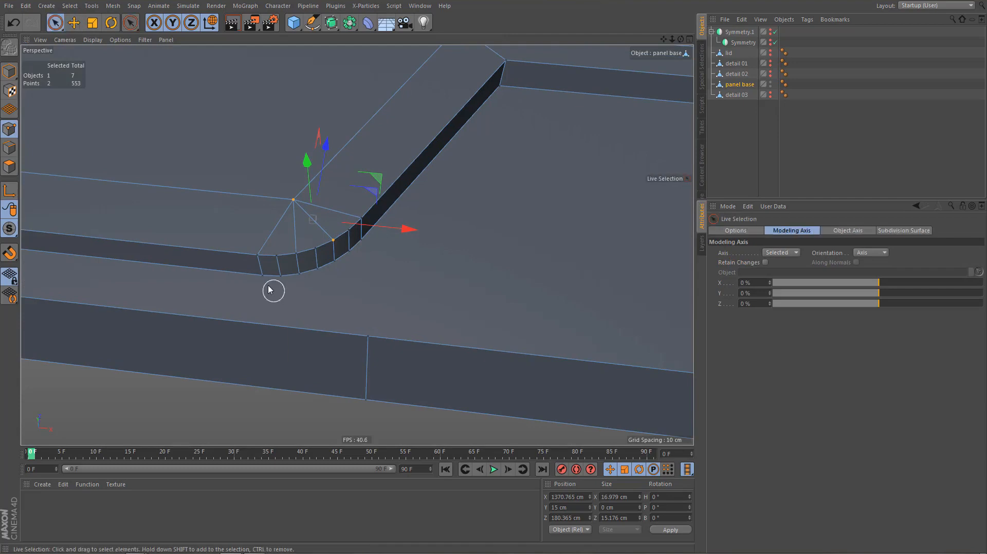
pyautogui.moveTo(262, 281); pyautogui.dragTo(368, 334)
pyautogui.press('m')
pyautogui.press('m')
pyautogui.click(381, 256)
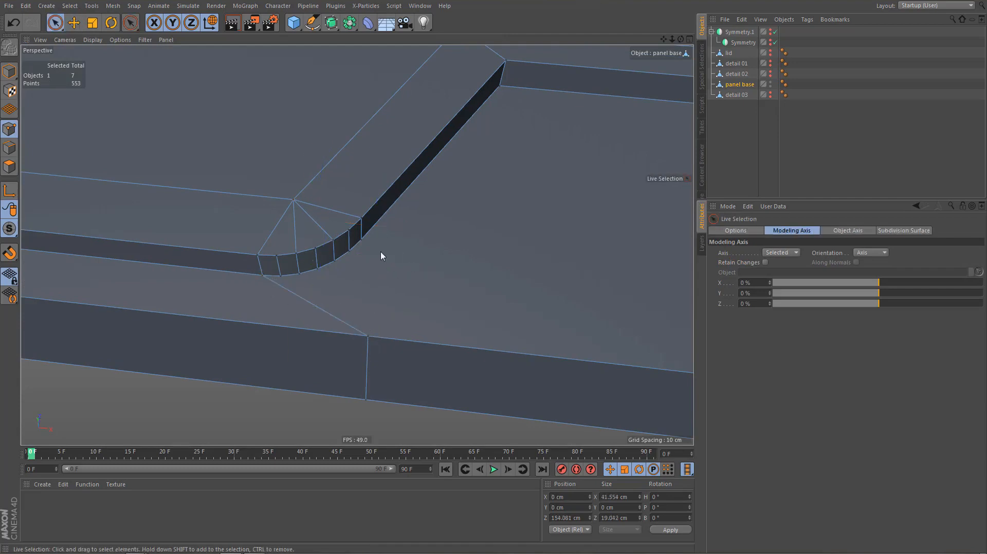
pyautogui.click(368, 336)
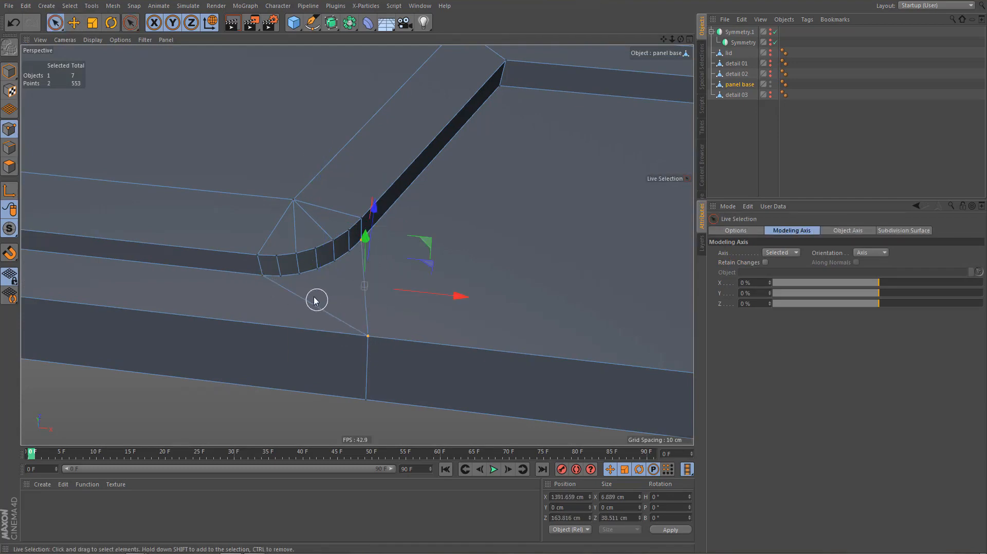
pyautogui.scroll(1, 315, 293)
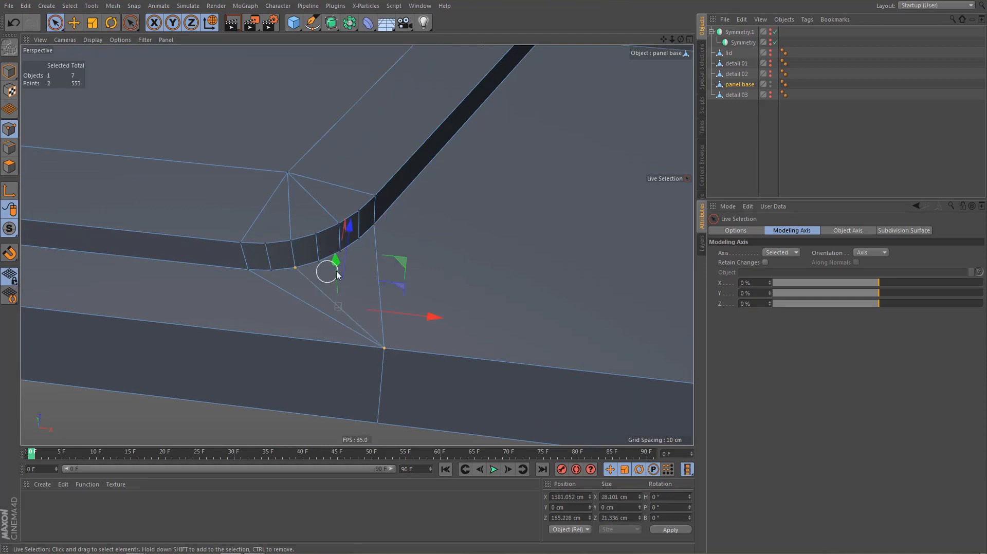
pyautogui.press('m')
pyautogui.press('m')
pyautogui.click(345, 250)
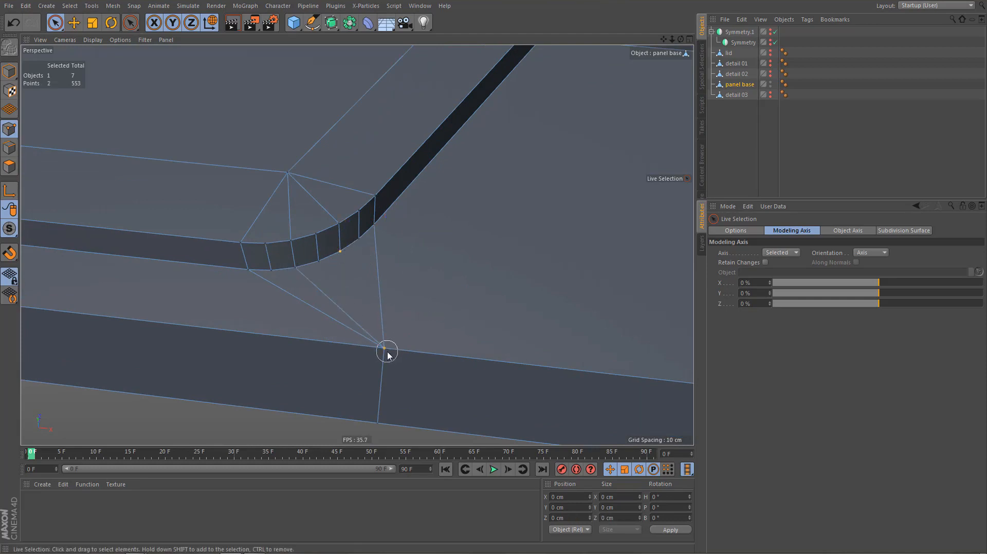
# Bevel the vertical edge at the slanted wall's upper inner corner by 26.7 cm to match the reference rounding
pyautogui.scroll(-4, 334, 360)
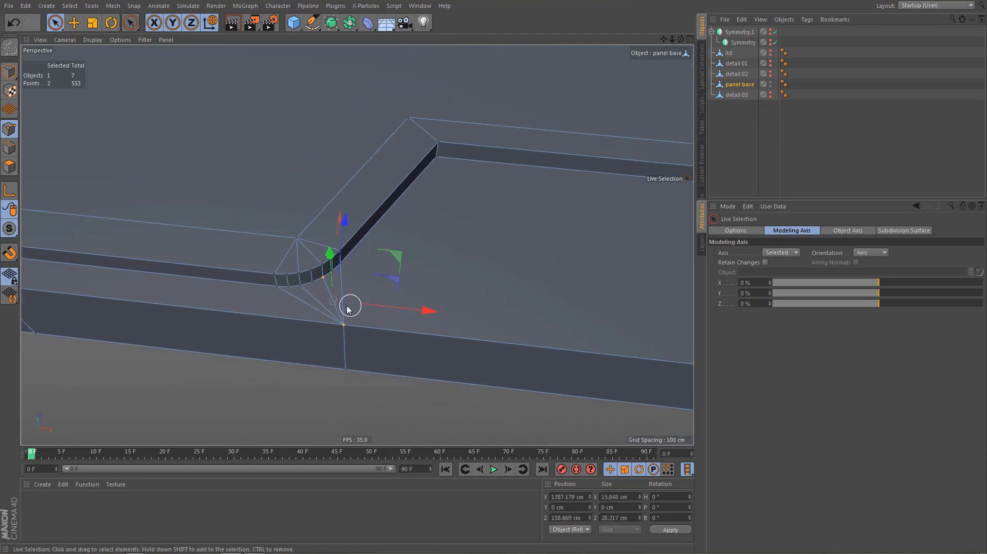
pyautogui.scroll(-3, 317, 400)
pyautogui.scroll(2, 403, 240)
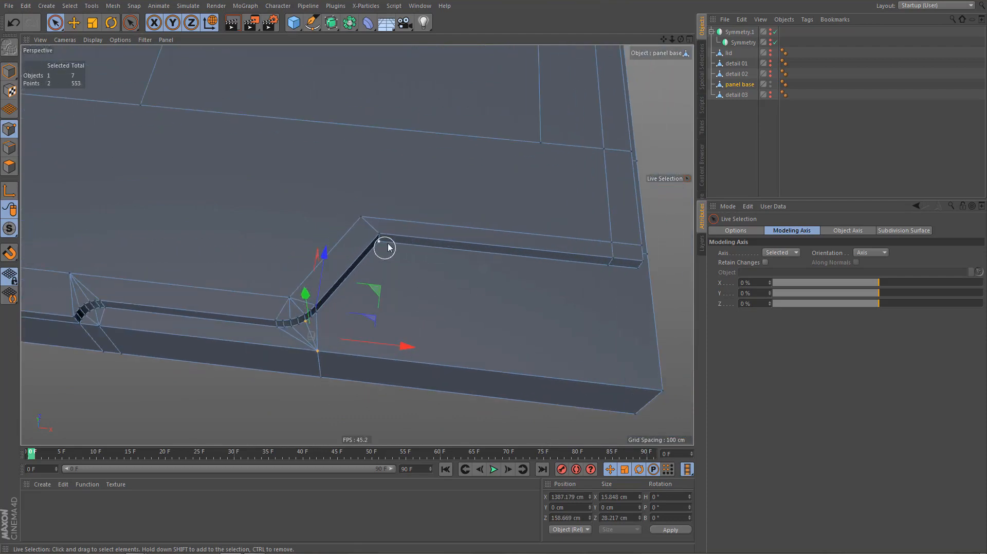
pyautogui.scroll(4, 385, 248)
pyautogui.press('Return')
pyautogui.scroll(1, 383, 271)
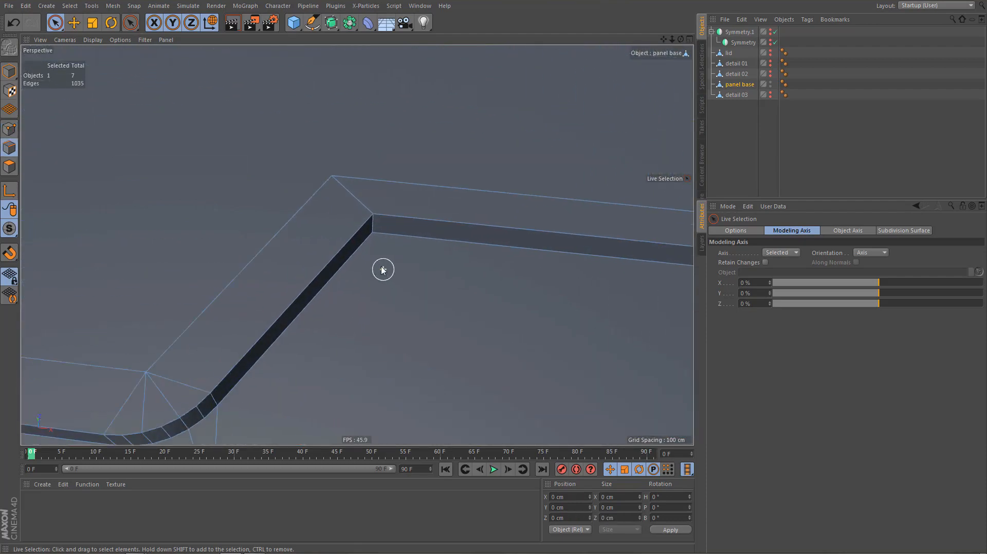
pyautogui.scroll(3, 383, 271)
pyautogui.click(368, 199)
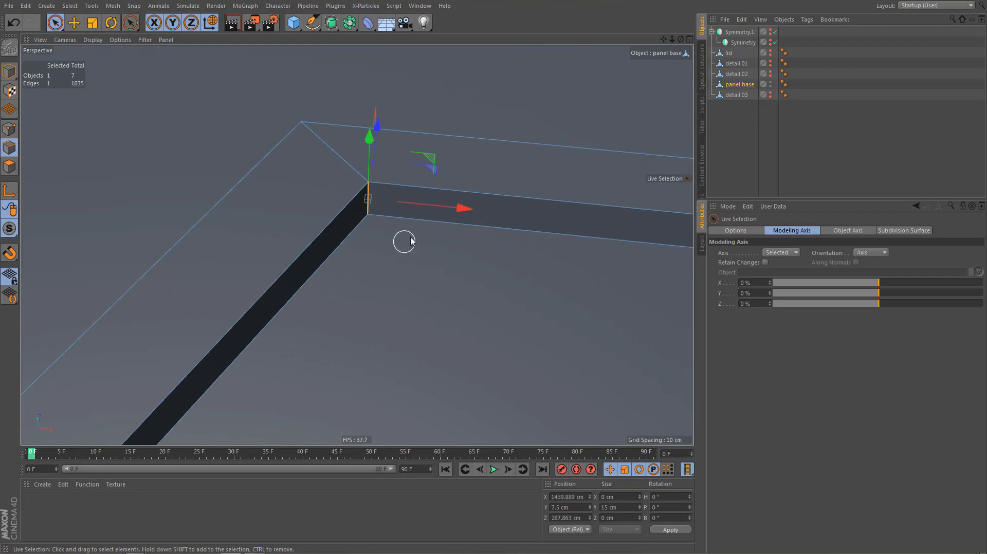
pyautogui.press('F2')
pyautogui.keyDown('alt'); pyautogui.moveTo(498, 199); pyautogui.dragTo(394, 315, button='middle'); pyautogui.keyUp('alt')
pyautogui.press('m')
pyautogui.press('s')
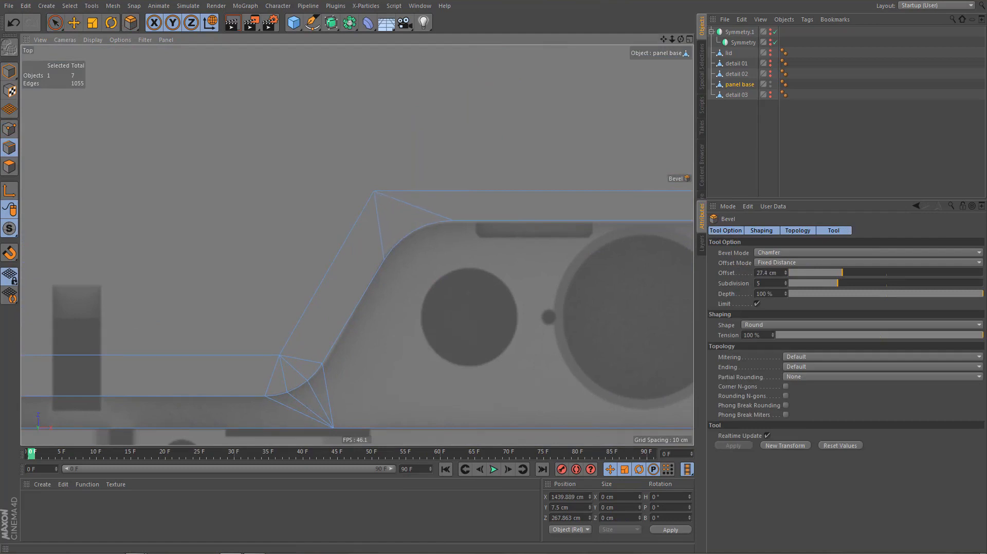
pyautogui.moveTo(404, 282); pyautogui.dragTo(403, 282)
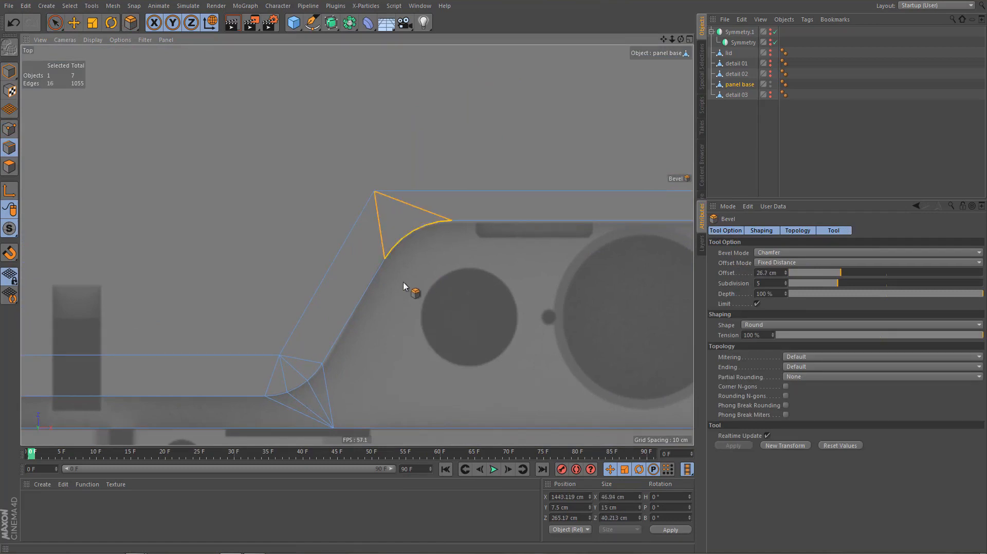
# Render a preview of the newly rounded corner and set the bevel's subdivision to 7
pyautogui.hotkey('ctrl', 'r')
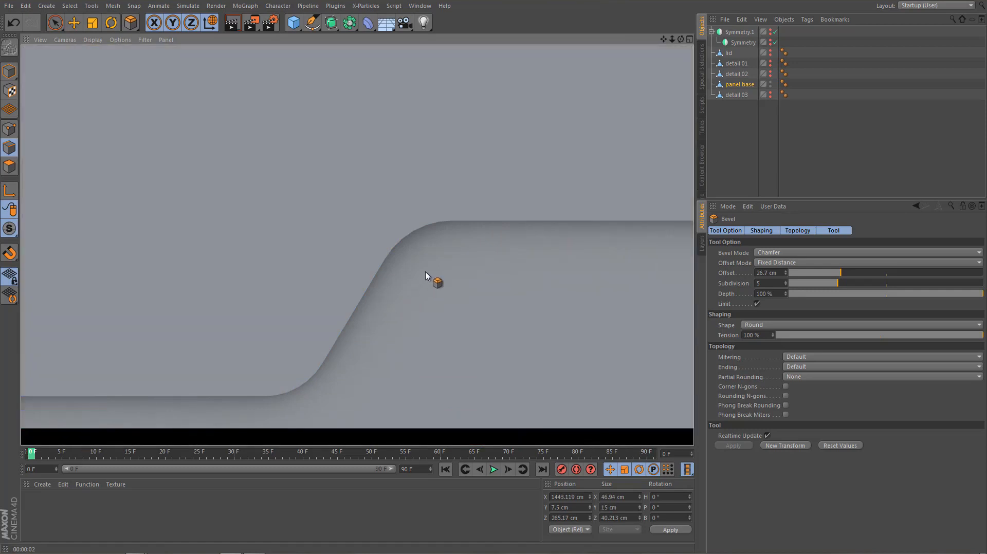
pyautogui.scroll(3, 426, 272)
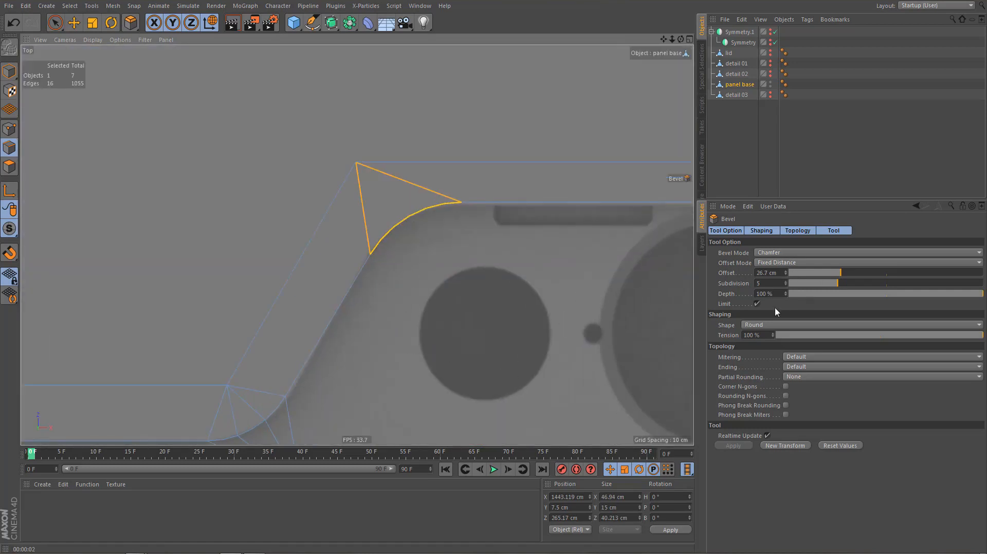
pyautogui.click(787, 282)
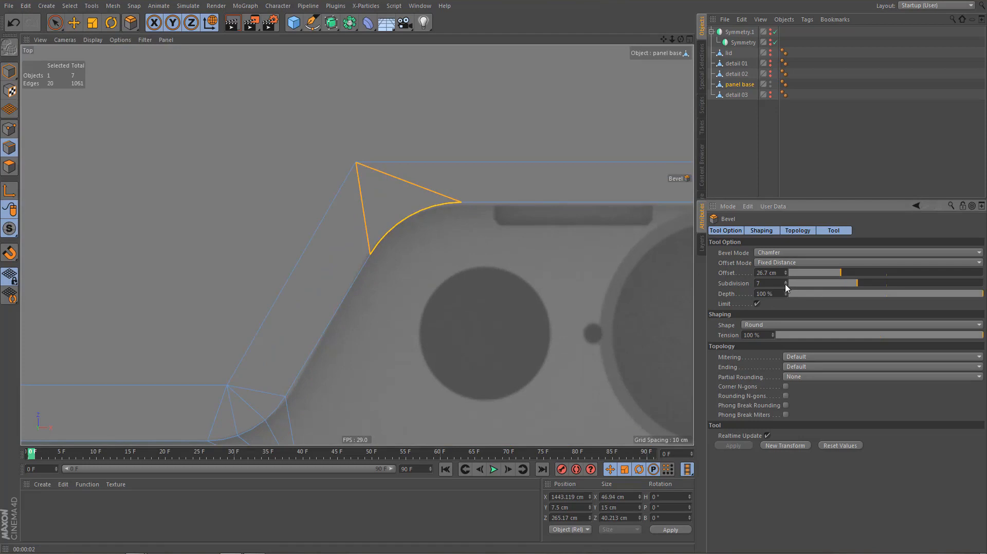
pyautogui.hotkey('alt', 'r')
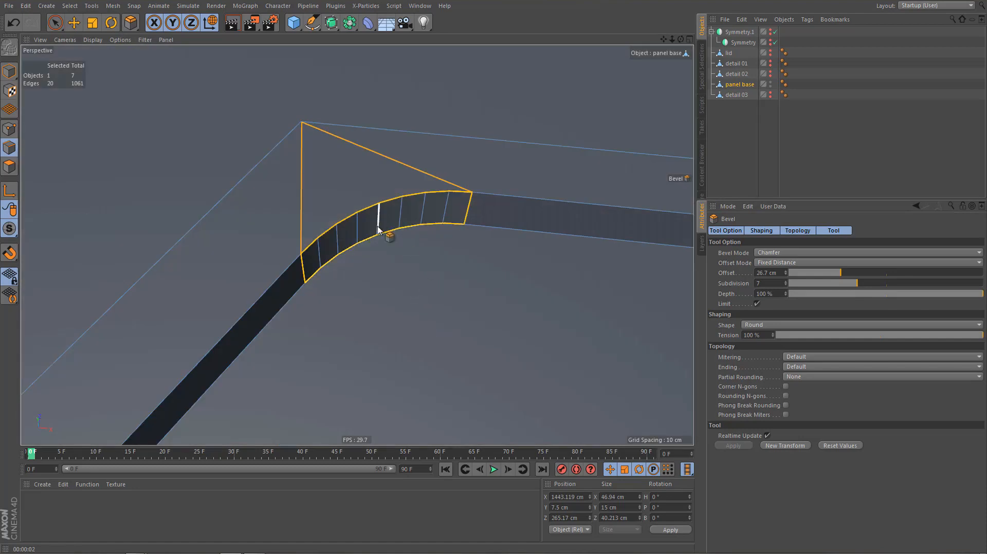
# Clear the edge selection and connect the outer corner point to the third upper arc point of the newly rounded corner
pyautogui.keyDown('alt'); pyautogui.moveTo(379, 232); pyautogui.dragTo(396, 274, button='middle'); pyautogui.keyUp('alt')
pyautogui.keyDown('alt'); pyautogui.moveTo(395, 274); pyautogui.dragTo(307, 245); pyautogui.keyUp('alt')
pyautogui.hotkey('ctrl', 'shift', 'a')
pyautogui.scroll(3, 385, 286)
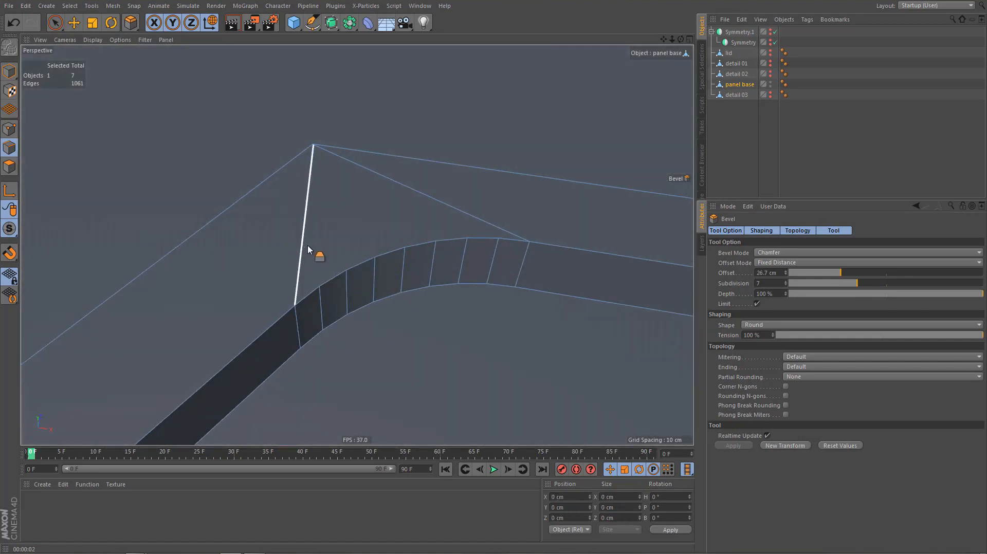
pyautogui.press('1')
pyautogui.press('s')
pyautogui.press('l')
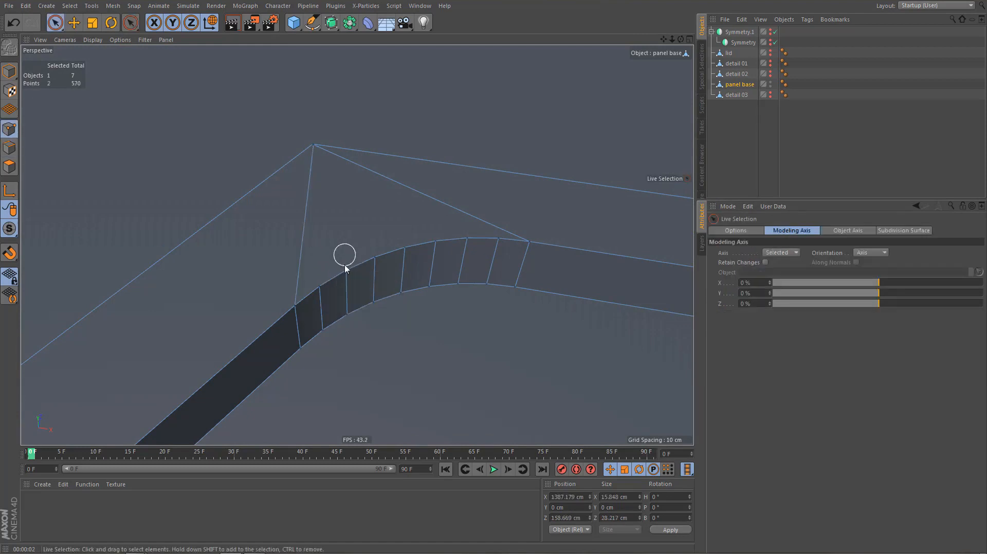
pyautogui.keyDown('shift'); pyautogui.click(313, 146); pyautogui.keyUp('shift')
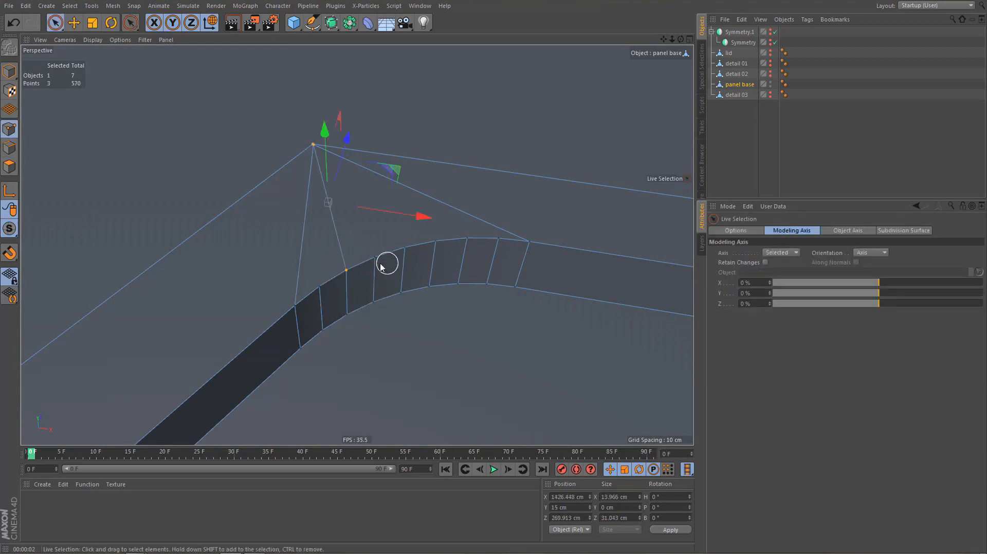
# Connect the outer corner point to the fifth and seventh upper arc points, completing the fan around the rounded corner
pyautogui.click(405, 249)
pyautogui.keyDown('shift'); pyautogui.click(313, 145); pyautogui.keyUp('shift')
pyautogui.press('m')
pyautogui.press('m')
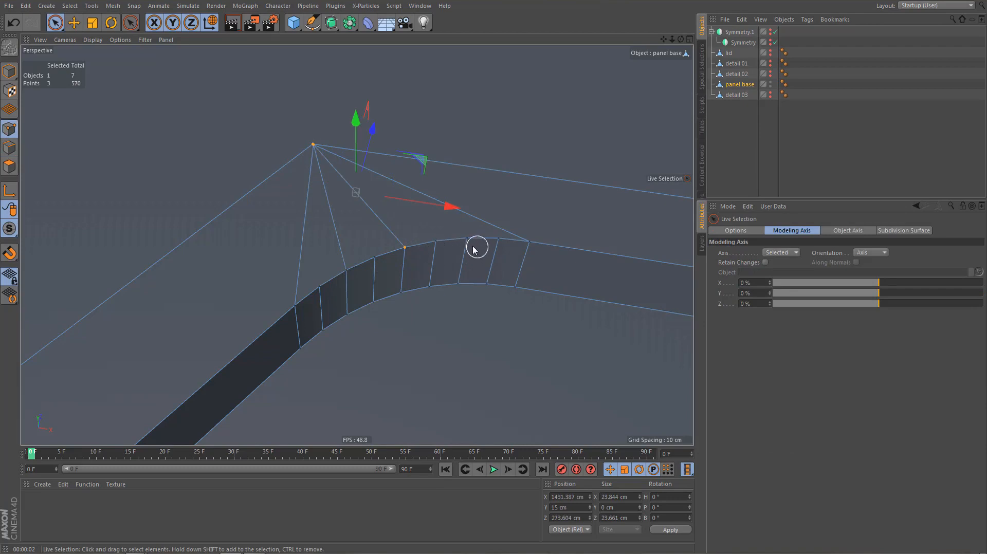
pyautogui.click(471, 244)
pyautogui.keyDown('shift'); pyautogui.click(313, 145); pyautogui.keyUp('shift')
pyautogui.press('m')
pyautogui.press('m')
pyautogui.keyDown('alt'); pyautogui.moveTo(347, 218); pyautogui.dragTo(354, 244, button='right'); pyautogui.keyUp('alt')
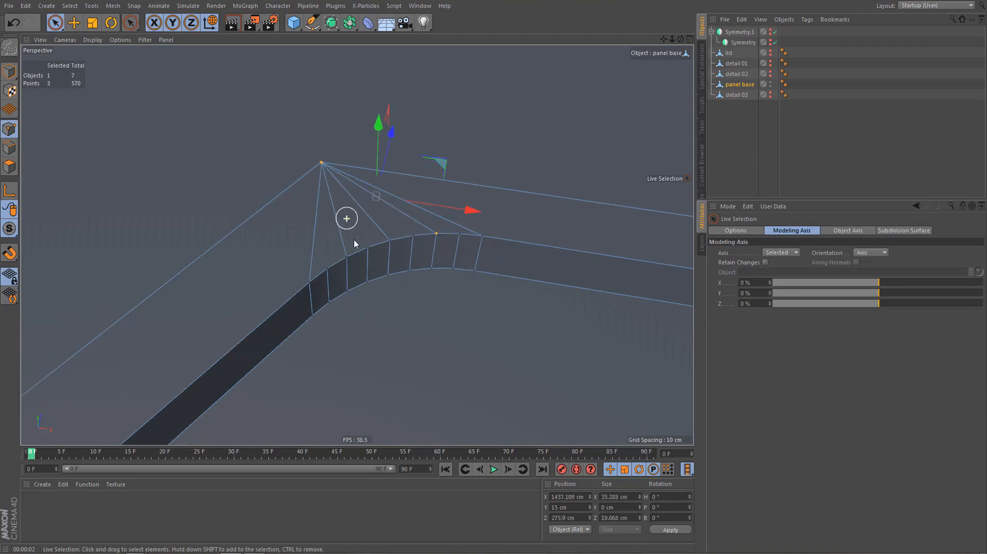
# Join the two end points of the corner's lower arc across the floor and add a midpoint to that edge
pyautogui.click(312, 316)
pyautogui.keyDown('shift'); pyautogui.click(473, 273); pyautogui.keyUp('shift')
pyautogui.press('m')
pyautogui.press('m')
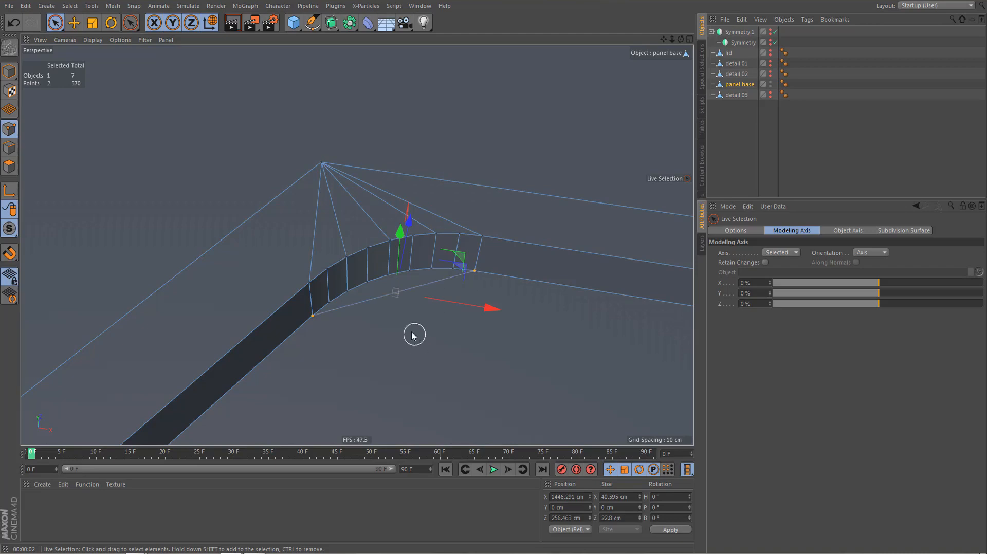
pyautogui.press('Return')
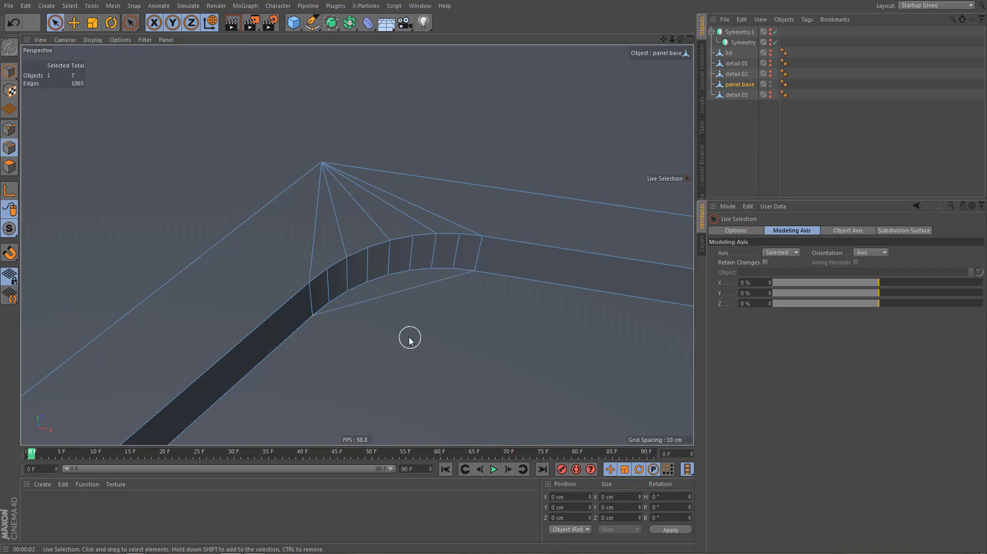
pyautogui.click(402, 301)
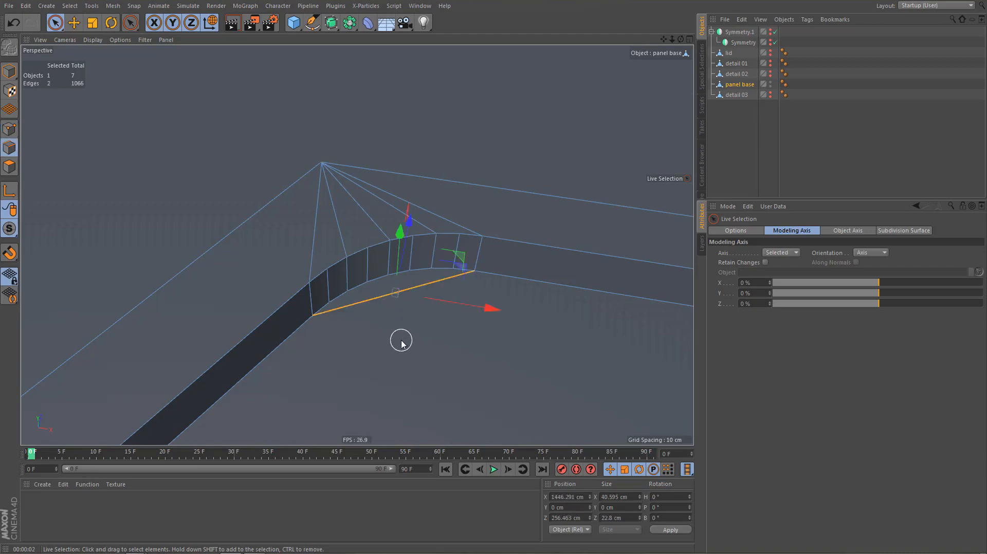
pyautogui.press('Return')
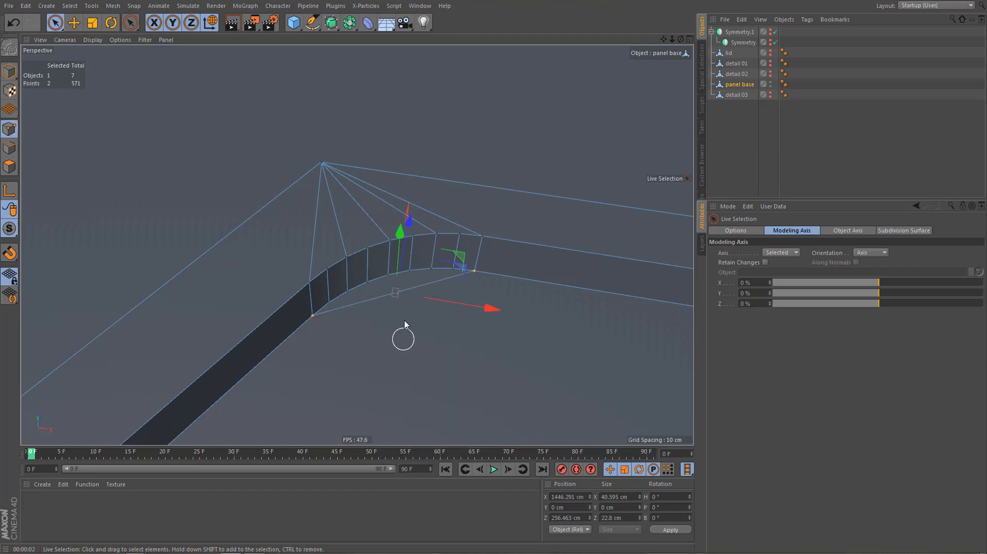
# Connect the midpoint of the new floor edge to three alternate points of the lower arc
pyautogui.scroll(3, 362, 315)
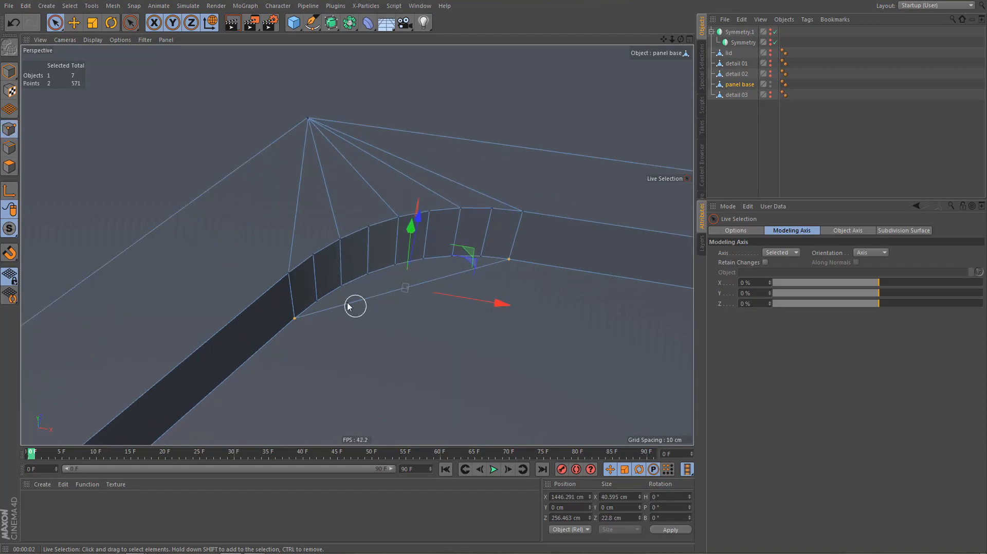
pyautogui.click(341, 287)
pyautogui.keyDown('shift'); pyautogui.click(406, 290); pyautogui.keyUp('shift')
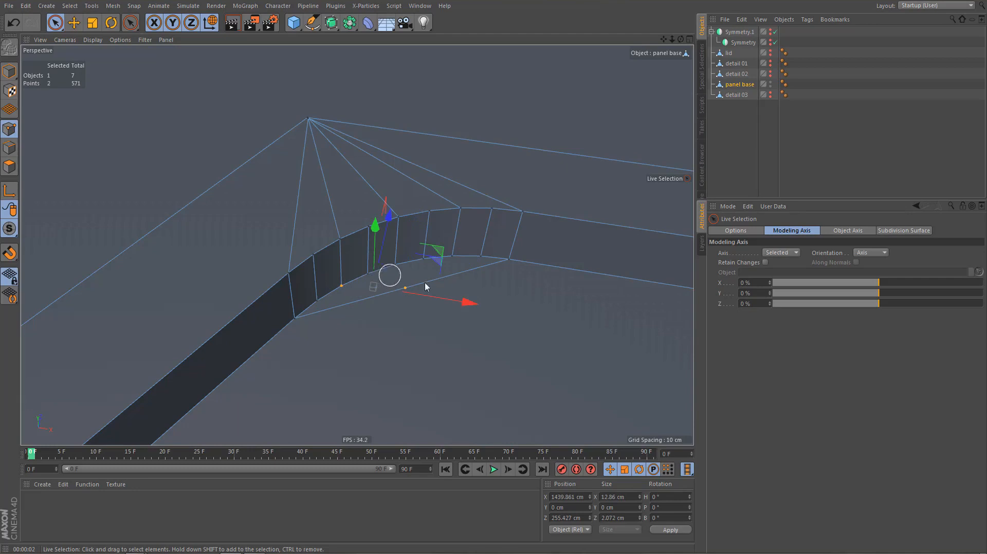
pyautogui.press('m')
pyautogui.press('m')
pyautogui.click(397, 263)
pyautogui.keyDown('shift'); pyautogui.click(406, 286); pyautogui.keyUp('shift')
pyautogui.press('m')
pyautogui.press('m')
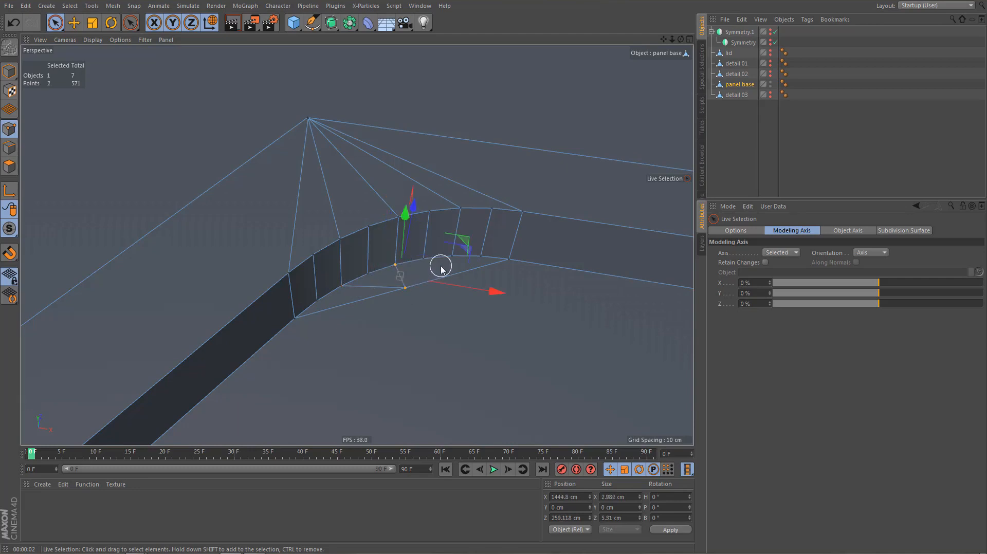
pyautogui.press('m')
pyautogui.press('m')
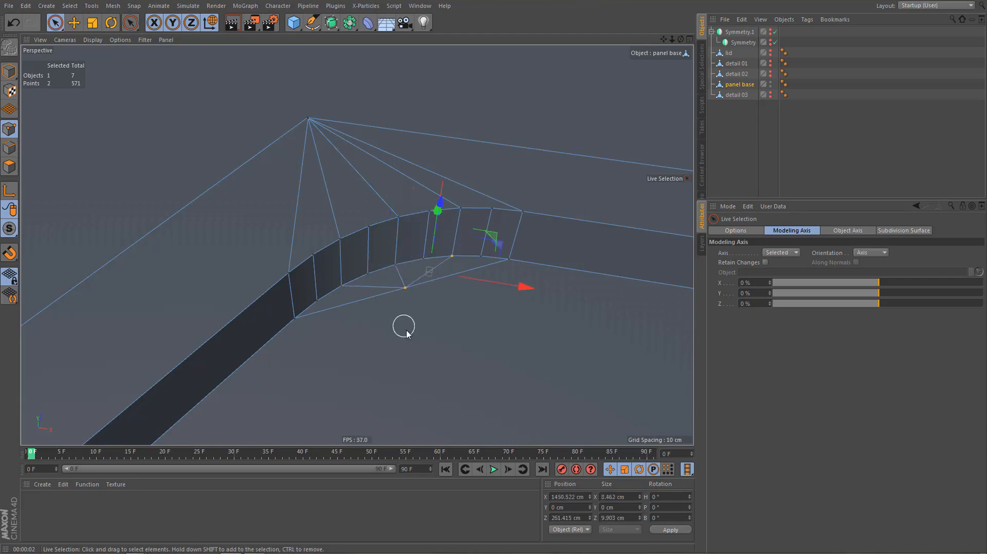
# Compare the rounded corners and the recess outline with the reference image in the top view
pyautogui.keyDown('alt'); pyautogui.moveTo(405, 325); pyautogui.dragTo(357, 404, button='right'); pyautogui.keyUp('alt')
pyautogui.keyDown('alt'); pyautogui.moveTo(358, 246); pyautogui.dragTo(395, 296, button='right'); pyautogui.keyUp('alt')
pyautogui.keyDown('alt'); pyautogui.moveTo(395, 300); pyautogui.dragTo(394, 275); pyautogui.keyUp('alt')
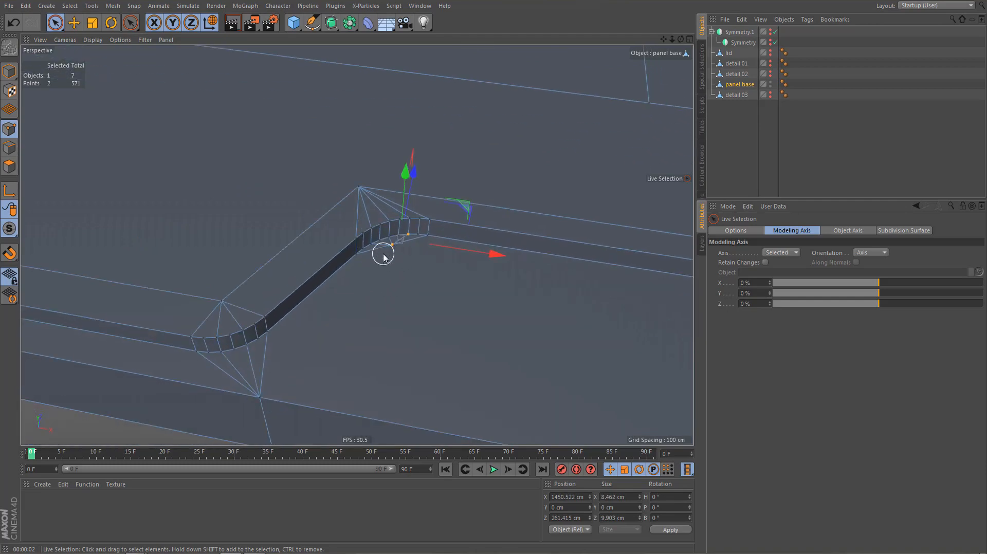
pyautogui.middleClick(427, 262)
pyautogui.middleClick(481, 186)
pyautogui.scroll(-3, 435, 219)
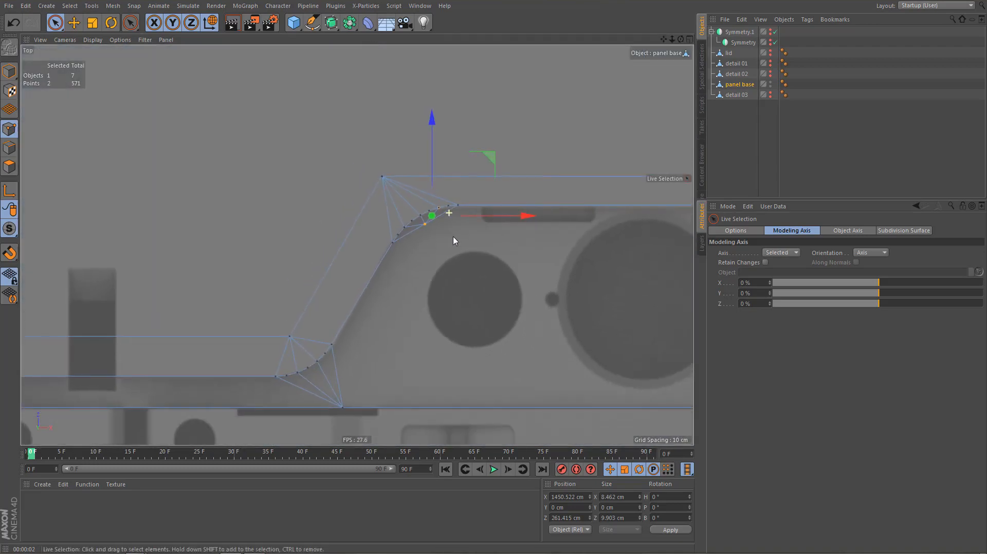
pyautogui.scroll(1, 431, 218)
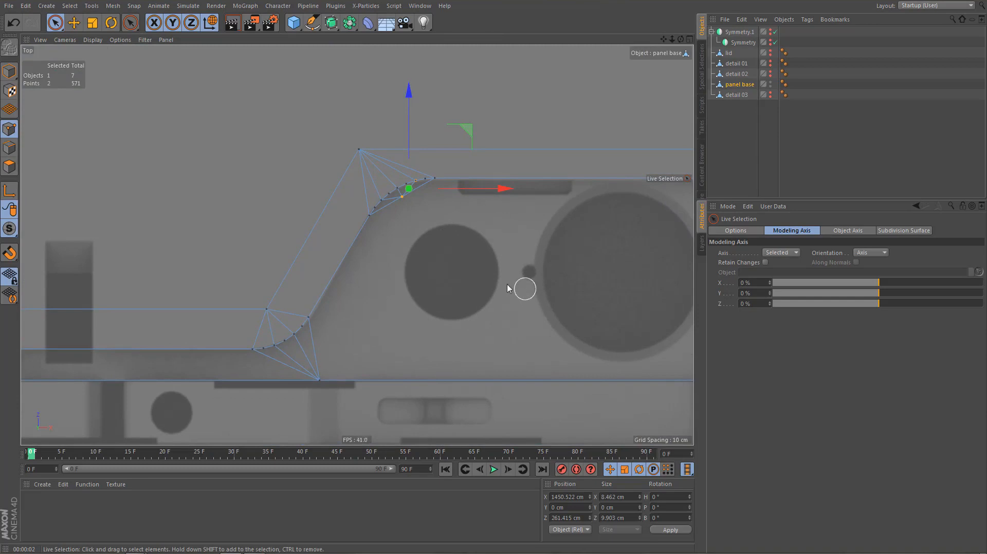
pyautogui.scroll(-2, 502, 284)
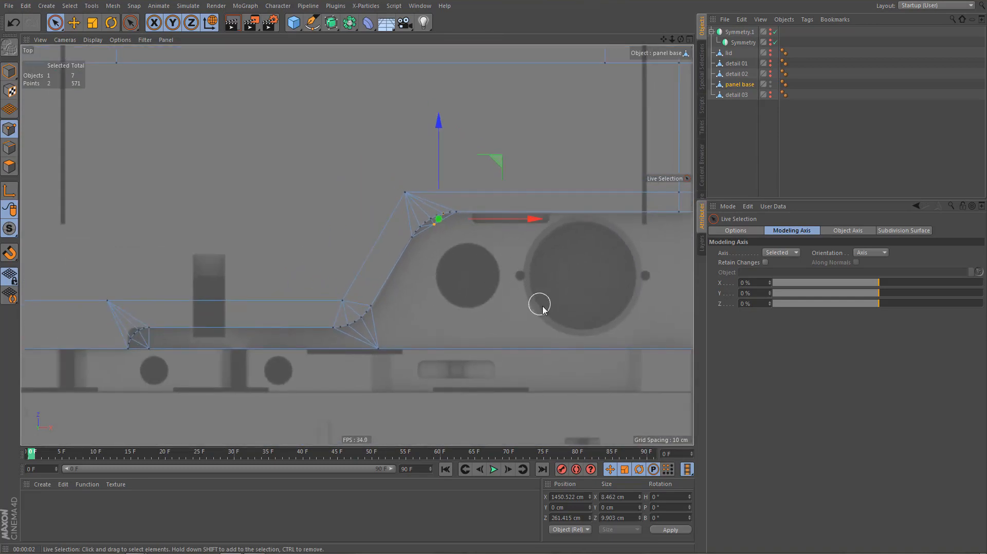
pyautogui.scroll(2, 447, 277)
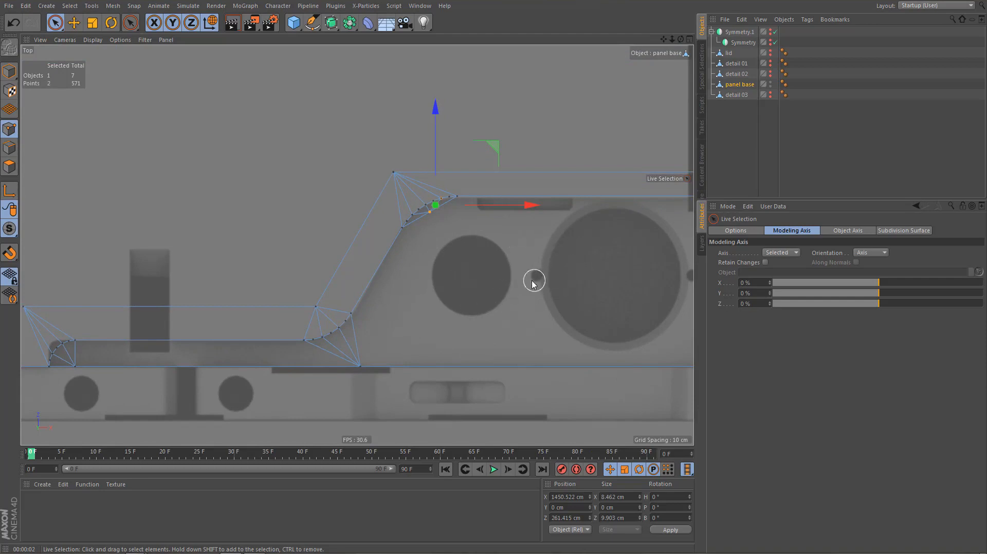
# Line-cut vertically from the floor edge's midpoint below the upper rounded corner down past the panel's outer edge
pyautogui.moveTo(479, 276)
pyautogui.keyDown('alt'); pyautogui.mouseDown(button='middle')
pyautogui.moveTo(513, 283)
pyautogui.moveTo(476, 258)
pyautogui.mouseUp(button='middle'); pyautogui.keyUp('alt')
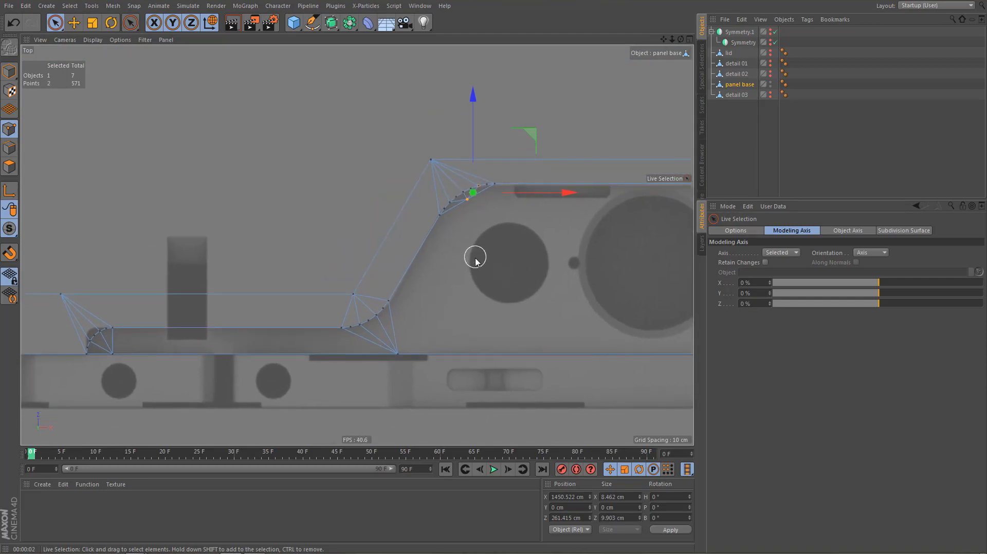
pyautogui.press('k')
pyautogui.press('k')
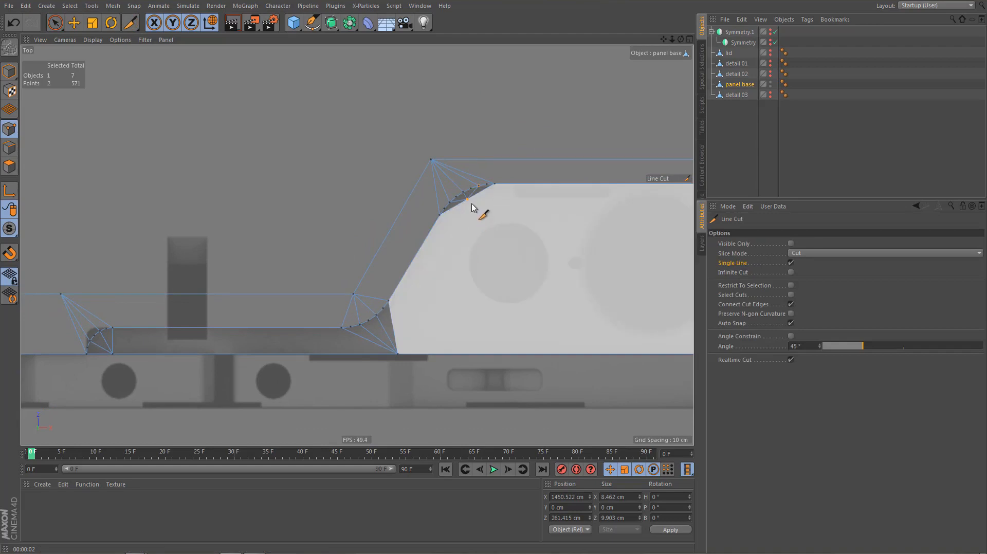
pyautogui.click(468, 200)
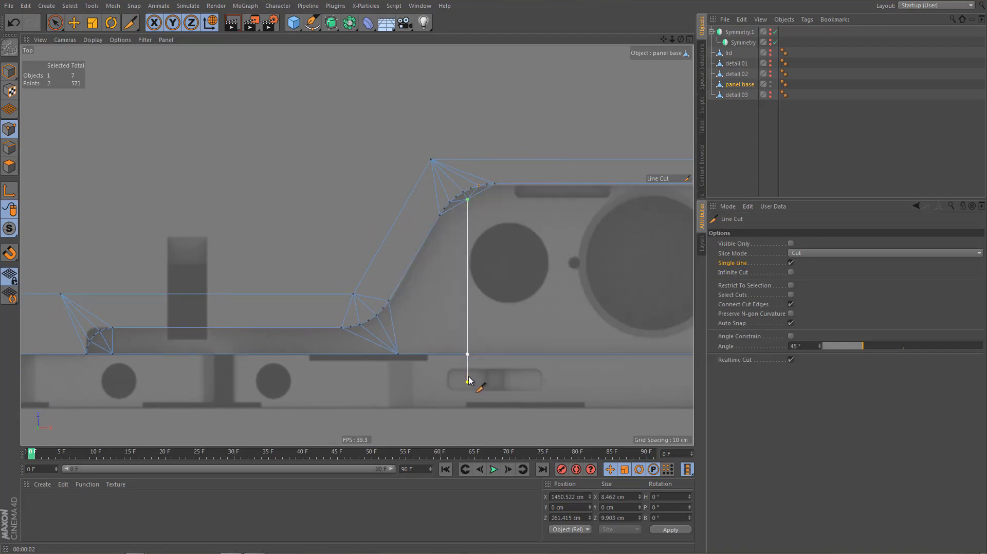
pyautogui.press('e')
pyautogui.keyDown('alt'); pyautogui.moveTo(464, 280); pyautogui.dragTo(476, 290, button='right'); pyautogui.keyUp('alt')
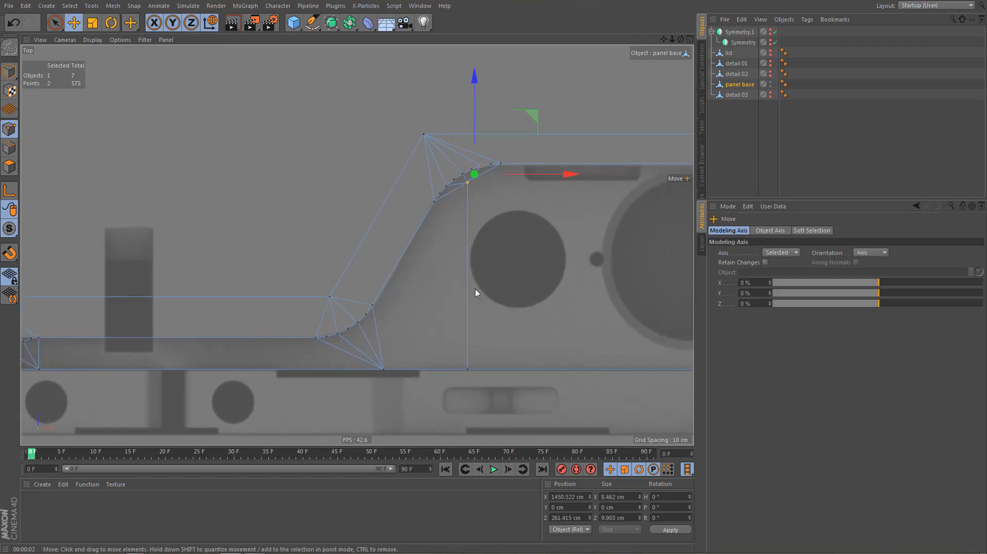
# Shift the new cut's vertical edge on the panel's outer side along X to about 1417.75 cm
pyautogui.middleClick(412, 248)
pyautogui.middleClick(343, 184)
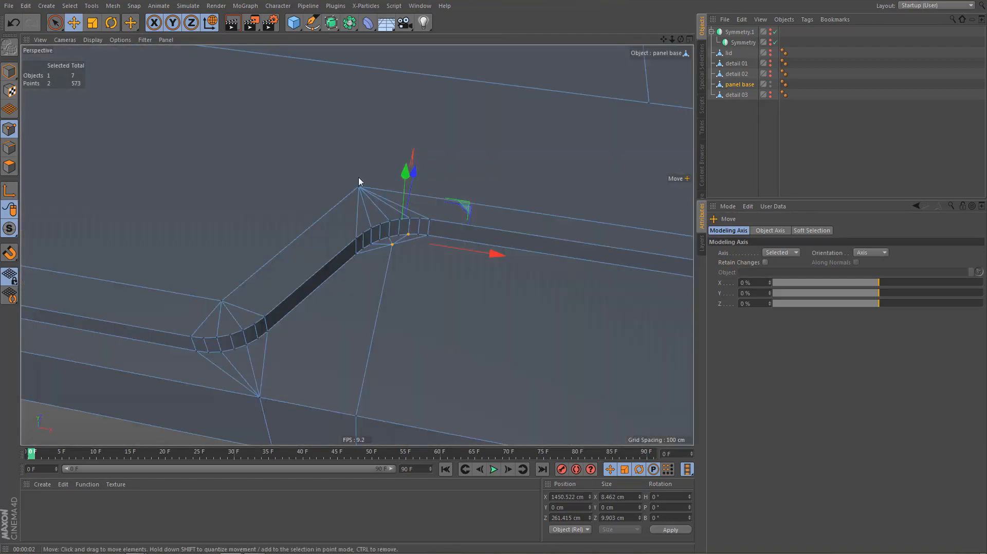
pyautogui.keyDown('alt'); pyautogui.moveTo(360, 185); pyautogui.dragTo(375, 182, button='right'); pyautogui.keyUp('alt')
pyautogui.press('Return')
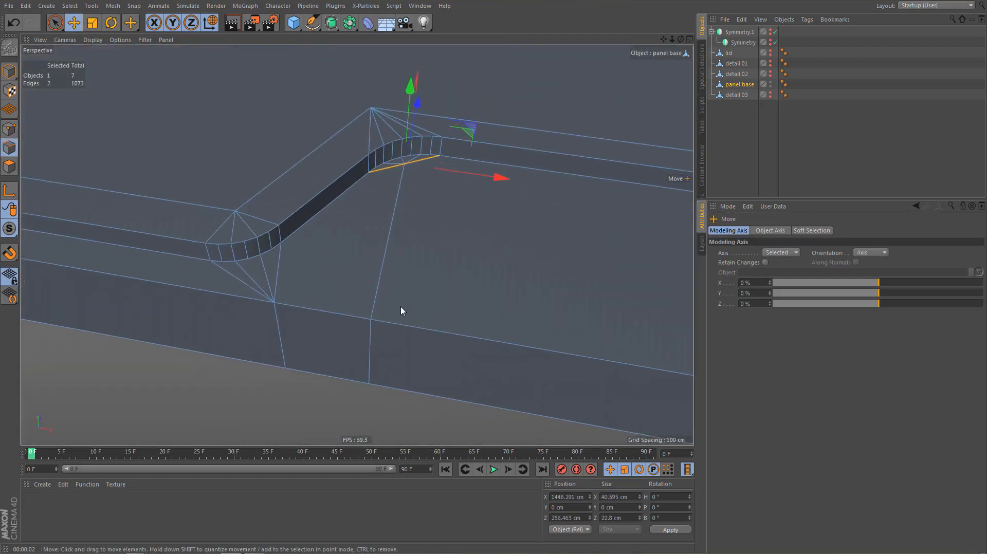
pyautogui.click(370, 344)
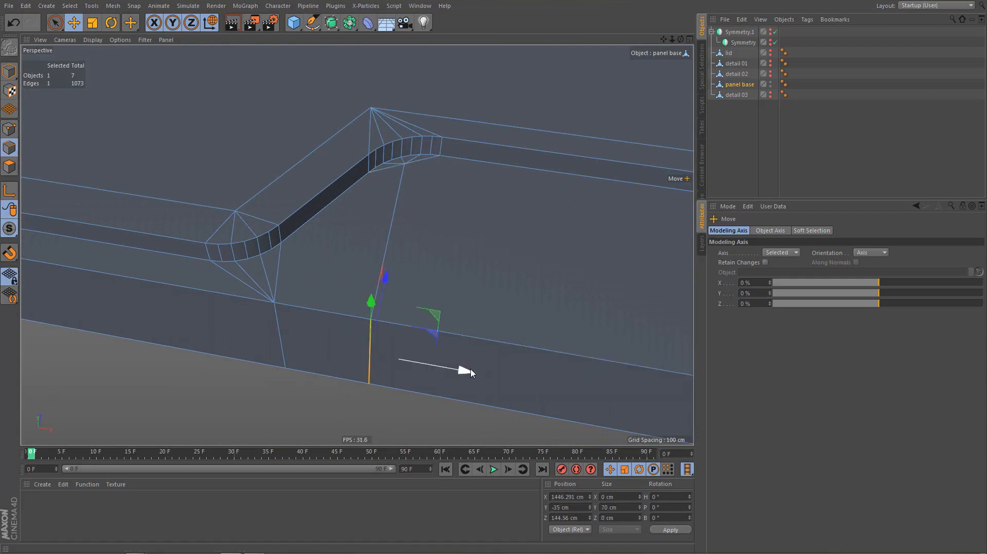
pyautogui.moveTo(472, 375); pyautogui.dragTo(417, 365)
pyautogui.press('F2')
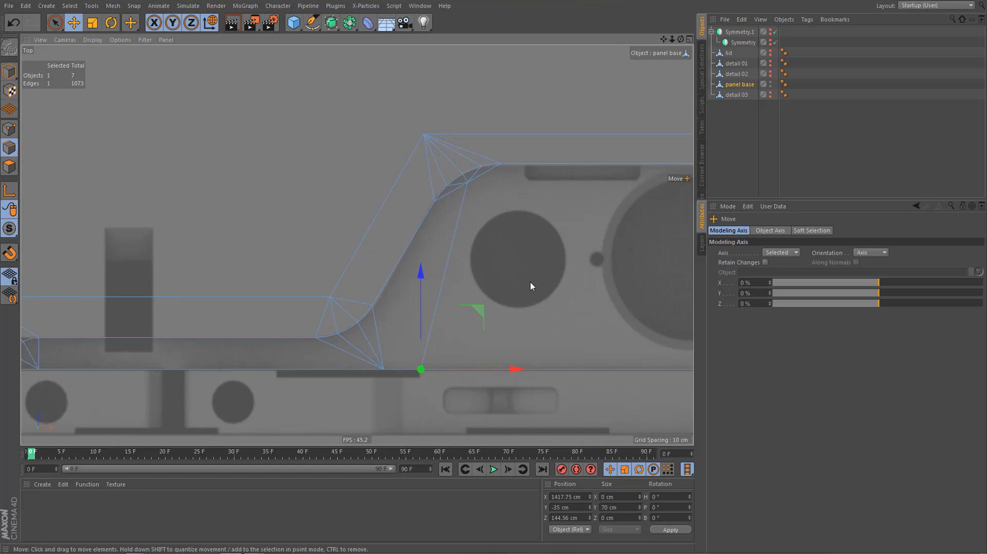
# Examine the recess and its new edges in perspective and against the reference image in the top view
pyautogui.scroll(-4, 510, 269)
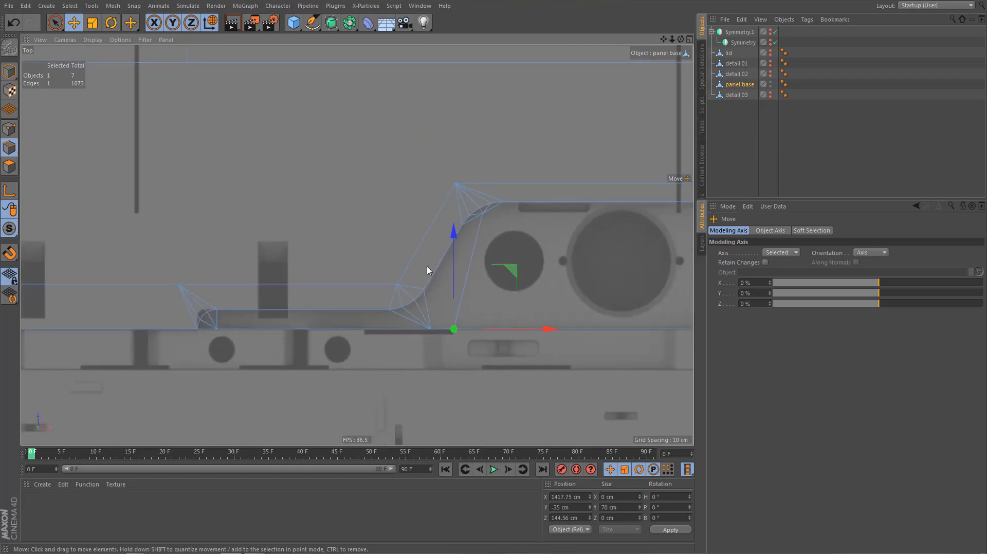
pyautogui.middleClick(427, 264)
pyautogui.middleClick(275, 190)
pyautogui.keyDown('alt'); pyautogui.moveTo(435, 234); pyautogui.dragTo(409, 272, button='right'); pyautogui.keyUp('alt')
pyautogui.keyDown('alt'); pyautogui.moveTo(410, 275); pyautogui.dragTo(420, 325, button='middle'); pyautogui.keyUp('alt')
pyautogui.keyDown('alt'); pyautogui.moveTo(419, 304); pyautogui.dragTo(409, 329); pyautogui.keyUp('alt')
pyautogui.keyDown('alt'); pyautogui.moveTo(409, 311); pyautogui.dragTo(418, 327, button='middle'); pyautogui.keyUp('alt')
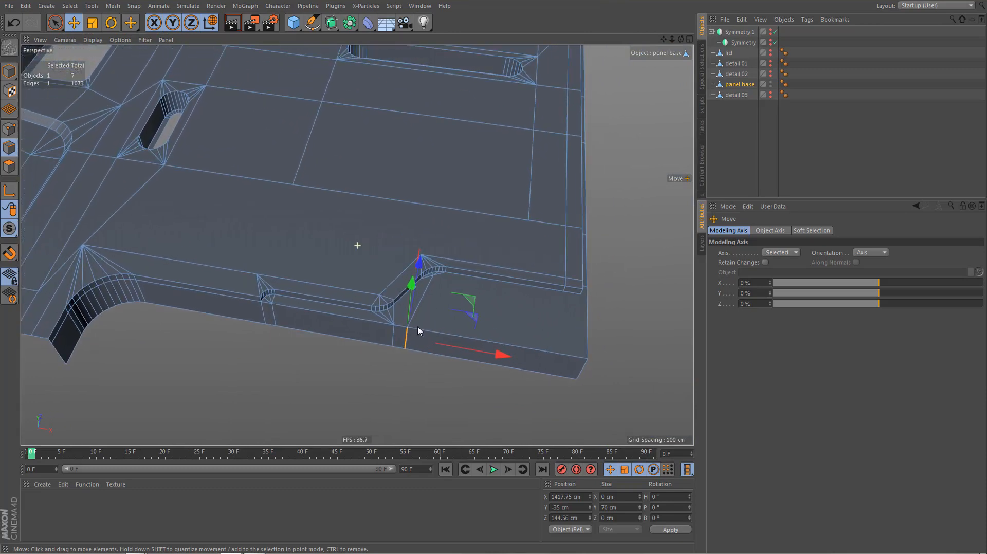
pyautogui.middleClick(438, 295)
pyautogui.middleClick(515, 193)
pyautogui.keyDown('alt'); pyautogui.moveTo(477, 231); pyautogui.dragTo(482, 263, button='right'); pyautogui.keyUp('alt')
pyautogui.keyDown('alt'); pyautogui.moveTo(462, 271); pyautogui.dragTo(470, 262, button='middle'); pyautogui.keyUp('alt')
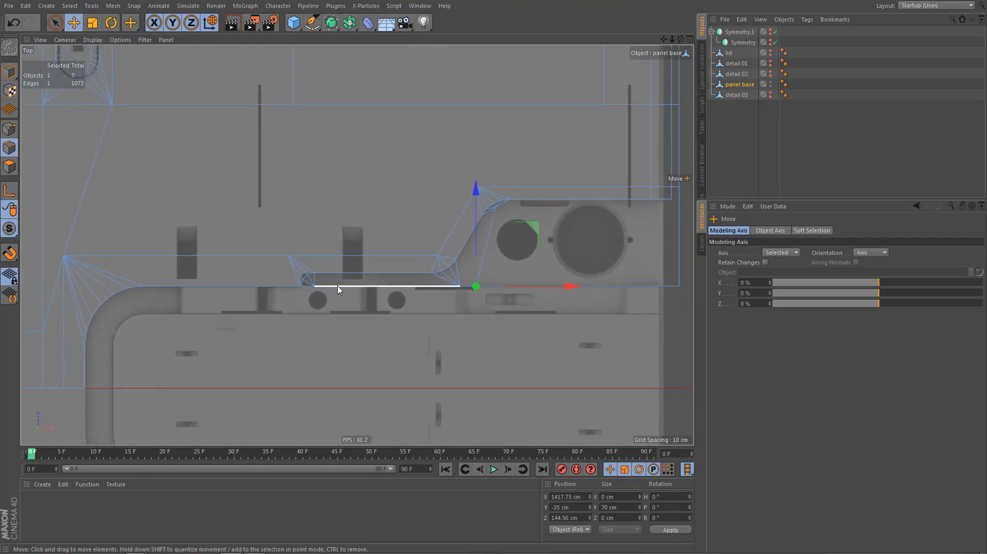
# Switch to the panel 007 reference scene and inspect the slotted corner, its round holes and the recess from several angles
pyautogui.click(420, 7)
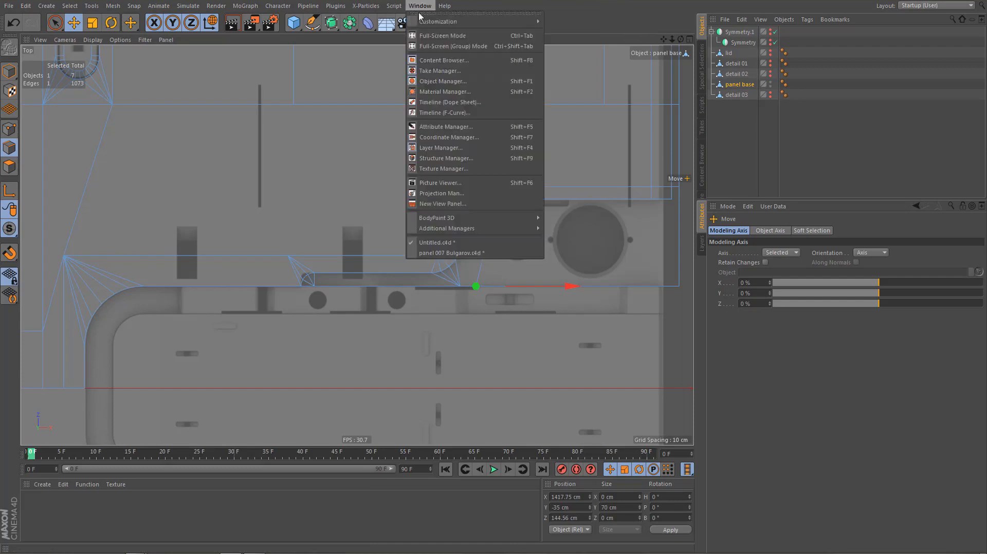
pyautogui.click(438, 253)
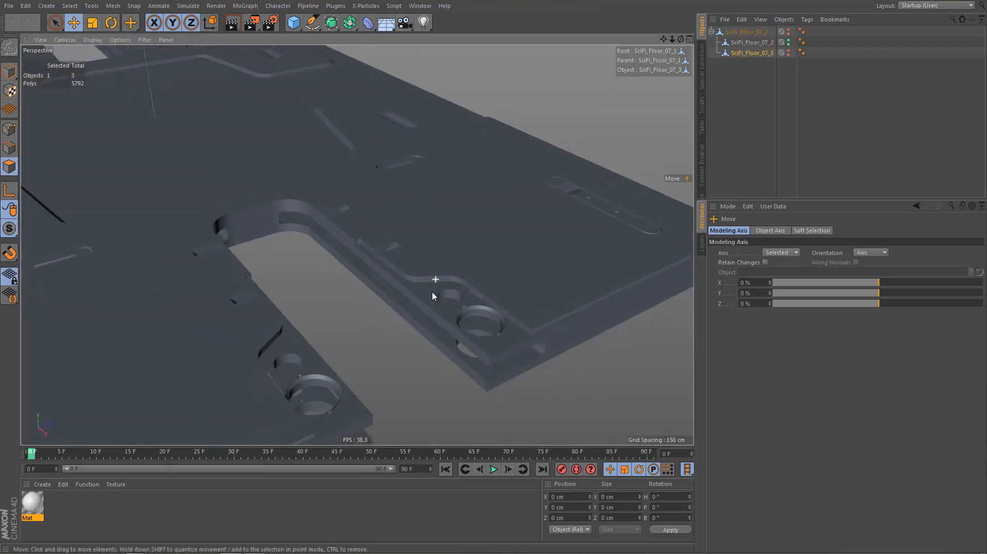
pyautogui.keyDown('alt'); pyautogui.moveTo(432, 291); pyautogui.dragTo(446, 227); pyautogui.keyUp('alt')
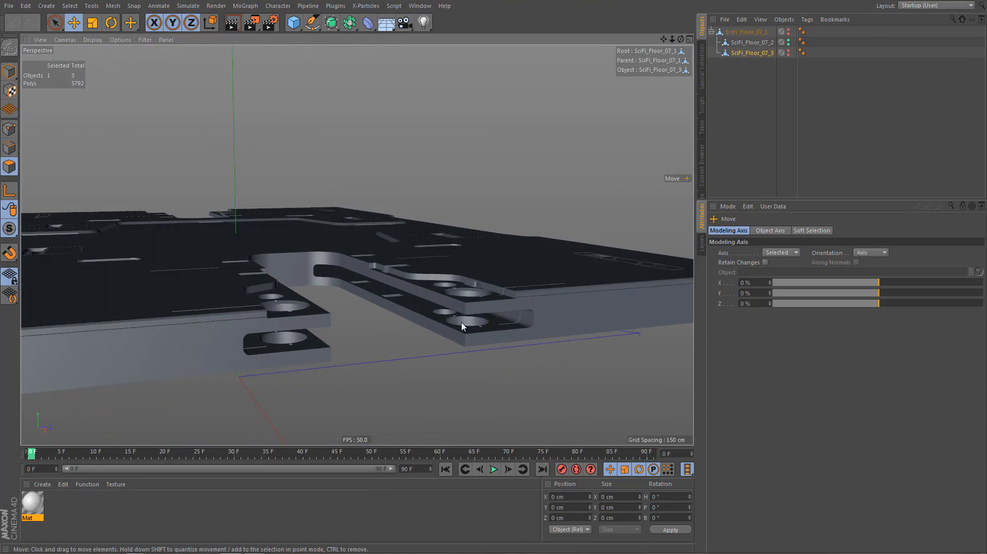
pyautogui.keyDown('alt'); pyautogui.moveTo(462, 325); pyautogui.dragTo(480, 350); pyautogui.keyUp('alt')
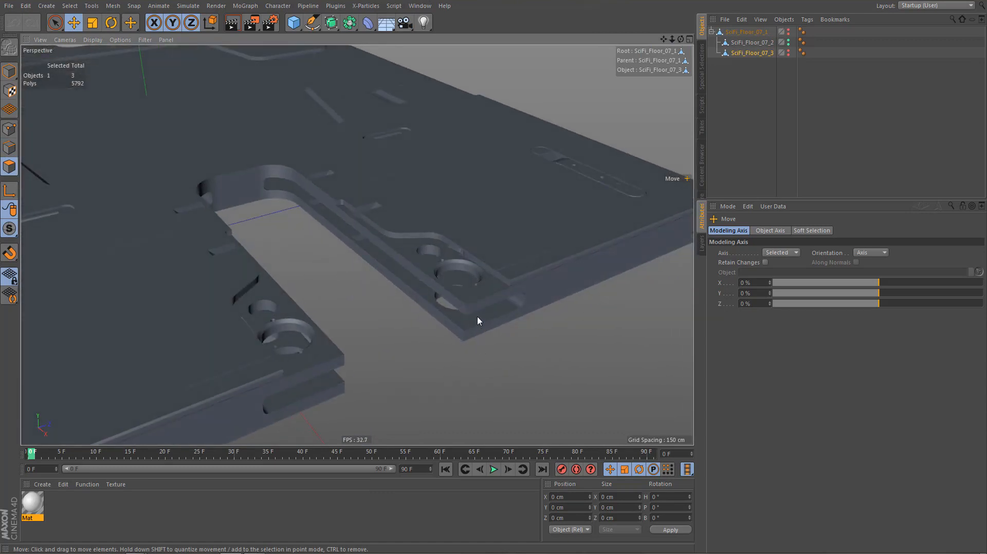
pyautogui.keyDown('alt'); pyautogui.moveTo(347, 197); pyautogui.dragTo(354, 238); pyautogui.keyUp('alt')
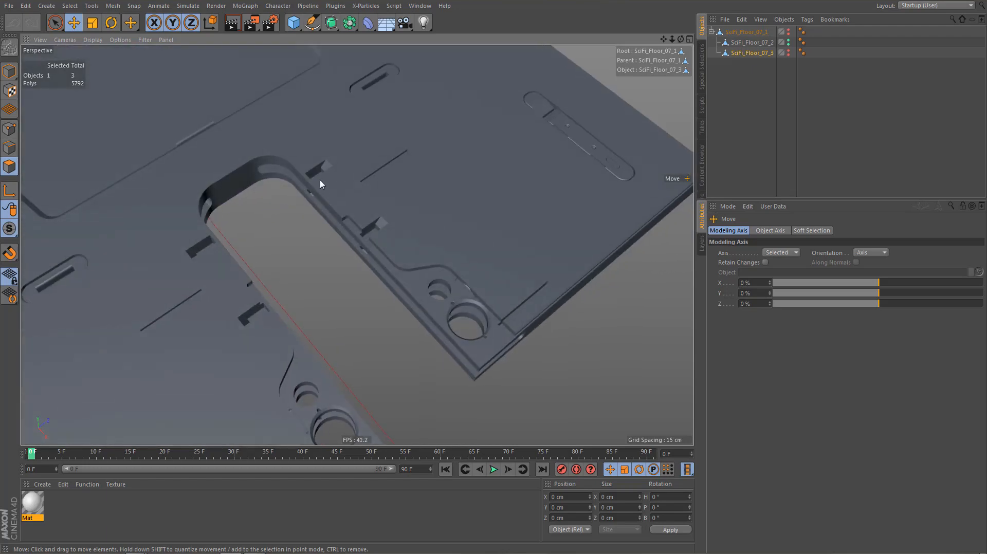
pyautogui.keyDown('alt'); pyautogui.moveTo(414, 259); pyautogui.dragTo(460, 301); pyautogui.keyUp('alt')
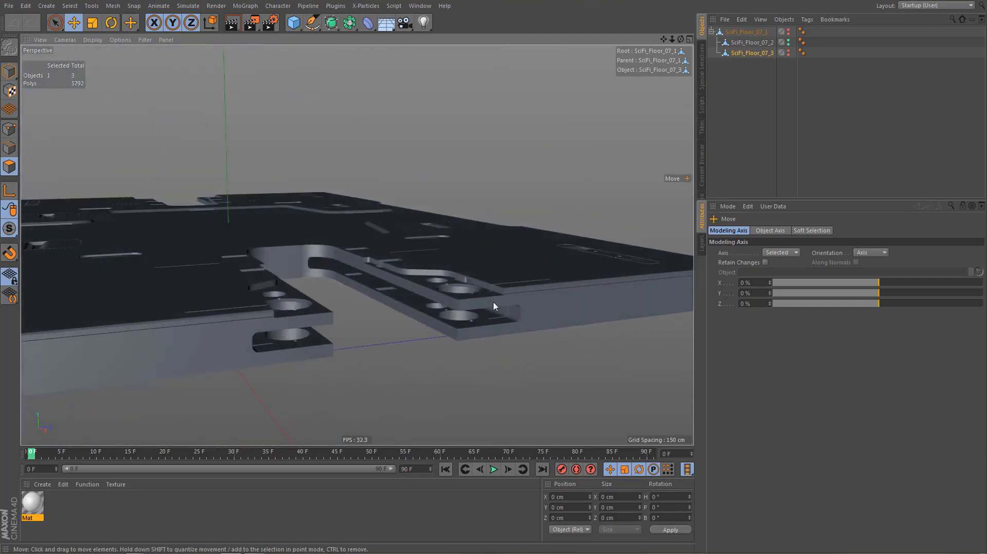
pyautogui.keyDown('alt'); pyautogui.moveTo(461, 317); pyautogui.dragTo(431, 348); pyautogui.keyUp('alt')
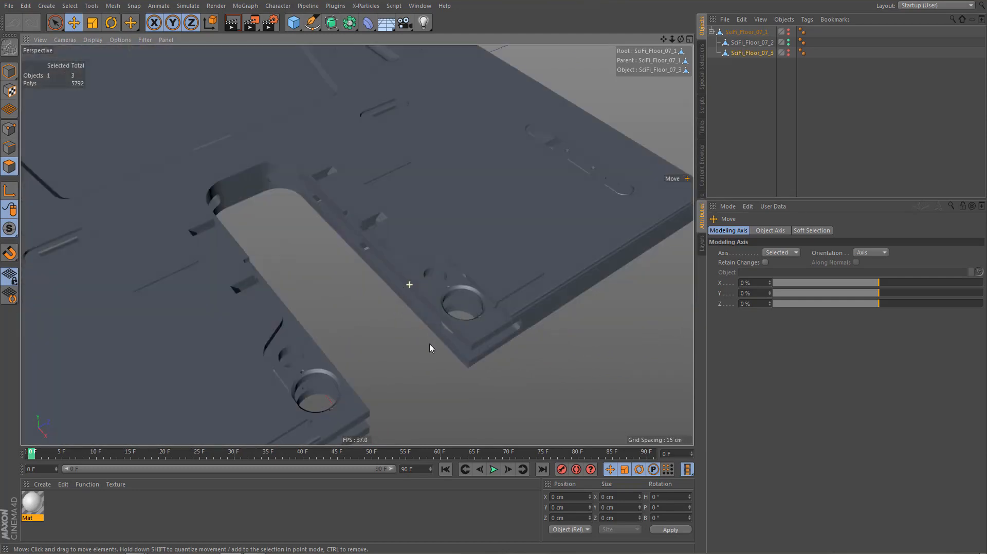
pyautogui.keyDown('alt'); pyautogui.moveTo(334, 196); pyautogui.dragTo(372, 208, button='right'); pyautogui.keyUp('alt')
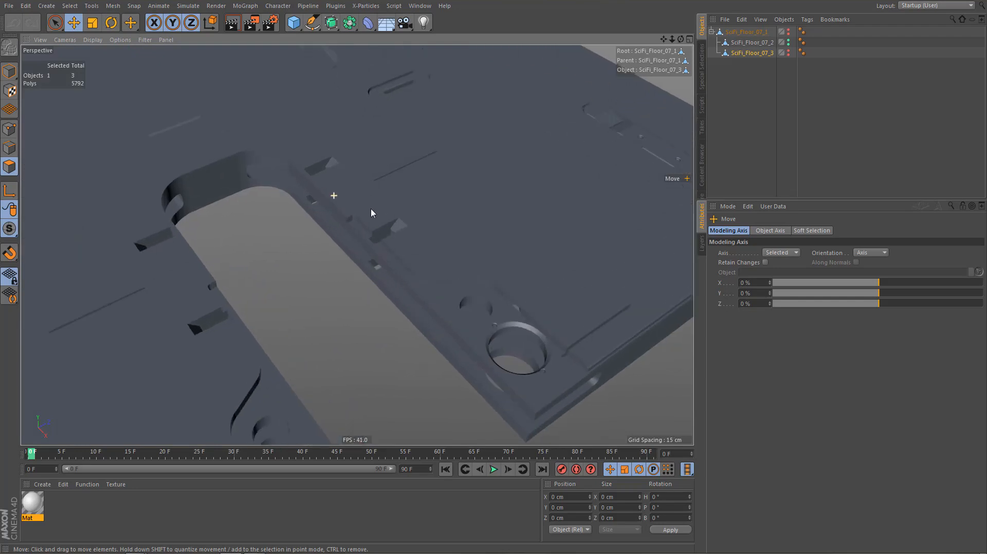
# Return to the Untitled.c4d scene and inspect the panel base's outer side wall and recessed corner in perspective
pyautogui.click(419, 5)
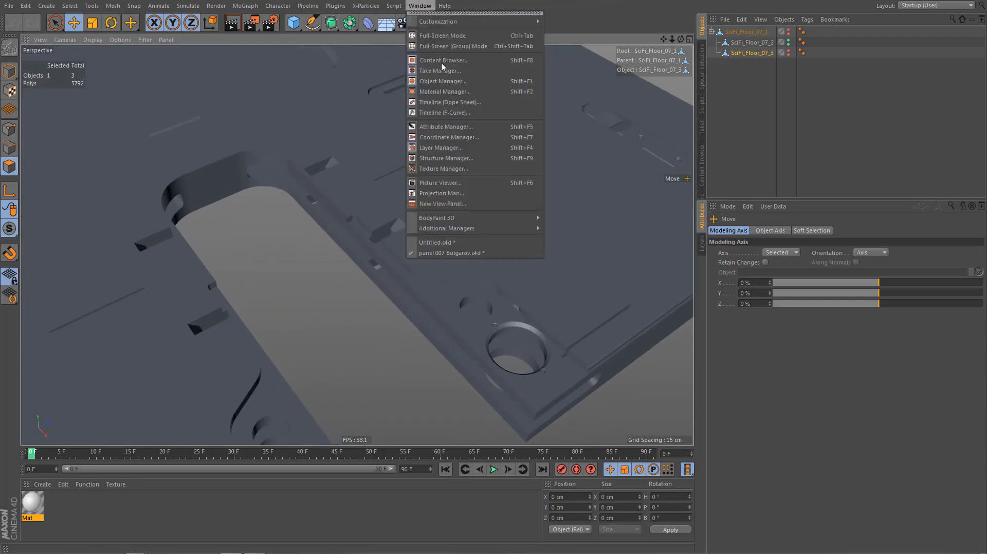
pyautogui.click(459, 245)
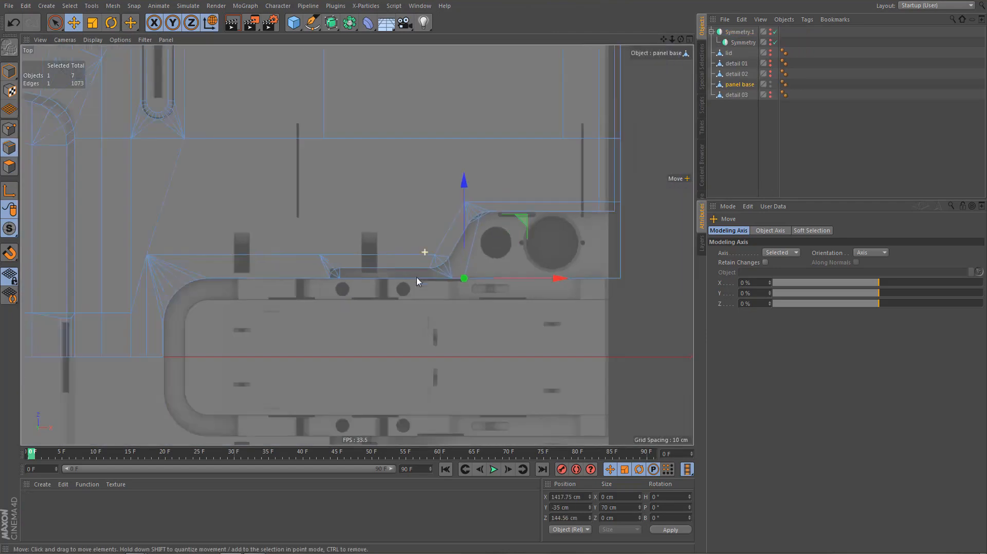
pyautogui.press('F1')
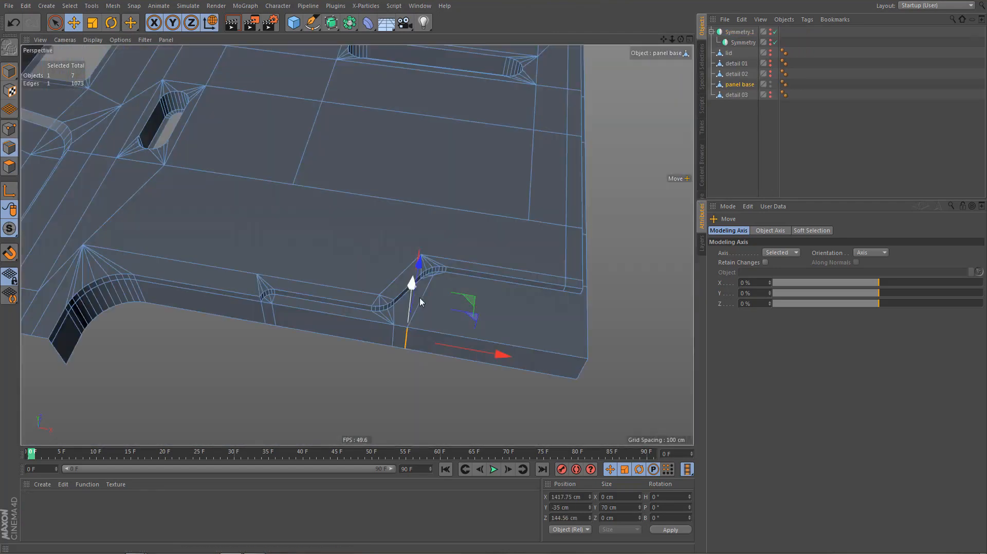
pyautogui.keyDown('alt'); pyautogui.moveTo(357, 244); pyautogui.dragTo(329, 234); pyautogui.keyUp('alt')
pyautogui.keyDown('alt'); pyautogui.moveTo(383, 264); pyautogui.dragTo(324, 275, button='middle'); pyautogui.keyUp('alt')
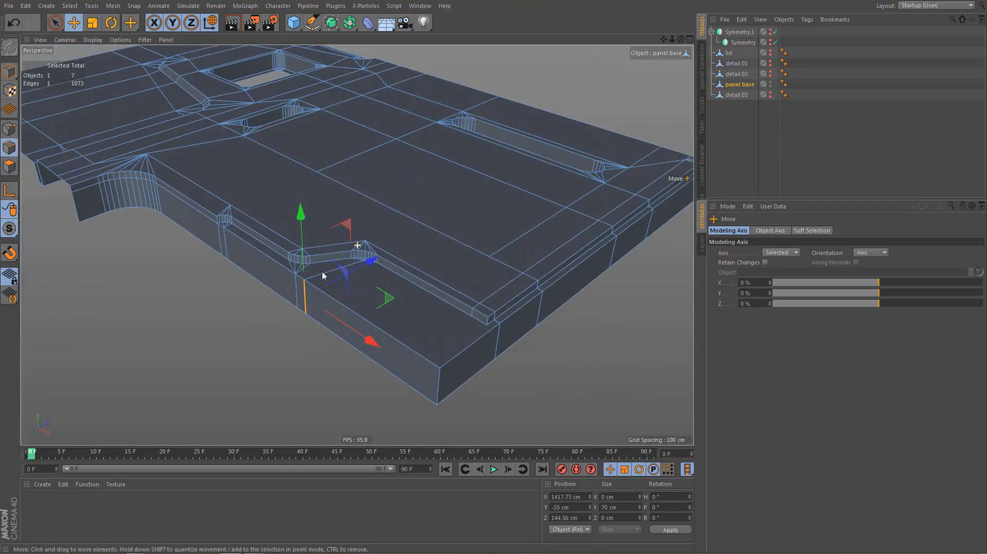
pyautogui.moveTo(332, 275)
pyautogui.keyDown('alt'); pyautogui.mouseDown()
pyautogui.moveTo(328, 262)
pyautogui.moveTo(350, 274)
pyautogui.moveTo(344, 261)
pyautogui.mouseUp(); pyautogui.keyUp('alt')
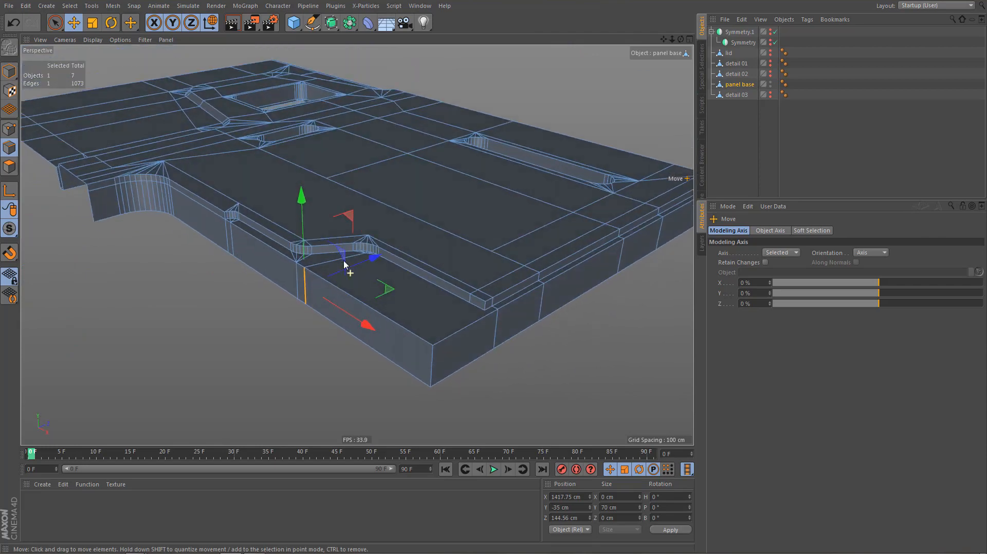
pyautogui.keyDown('alt'); pyautogui.moveTo(365, 280); pyautogui.dragTo(385, 287, button='middle'); pyautogui.keyUp('alt')
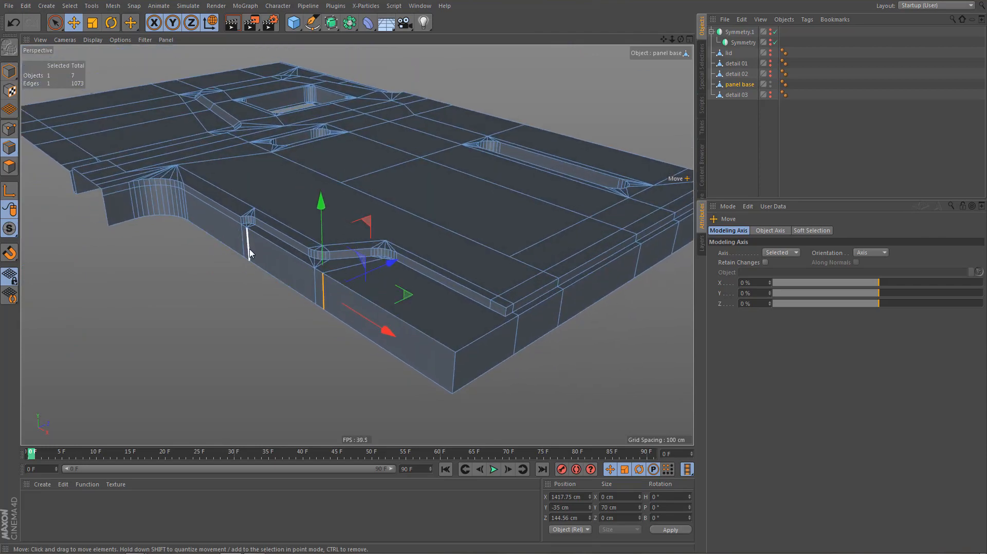
pyautogui.keyDown('alt'); pyautogui.moveTo(419, 328); pyautogui.dragTo(446, 339); pyautogui.keyUp('alt')
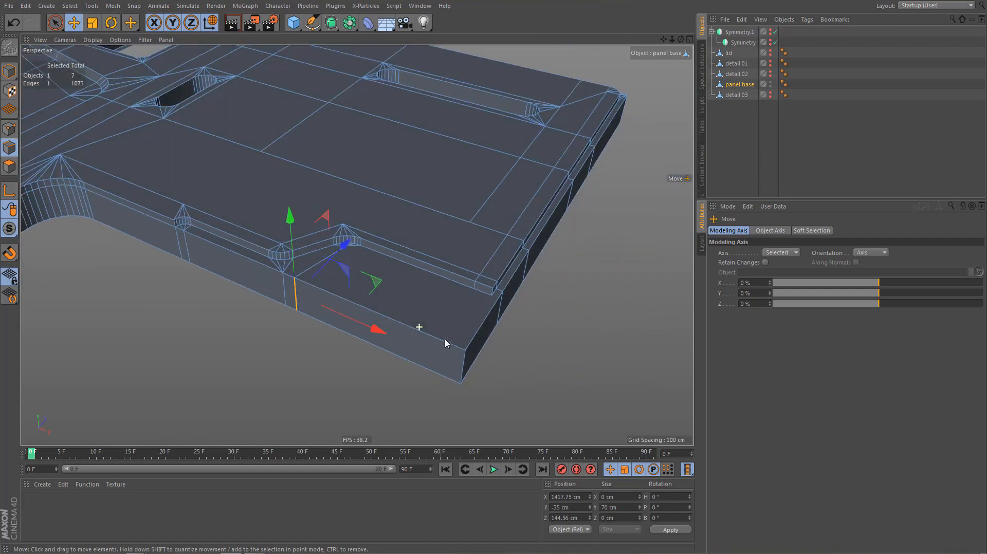
# Start a Line Cut on the panel base at the recess's upper edge near the outer corner in the top view
pyautogui.middleClick(485, 260)
pyautogui.middleClick(511, 152)
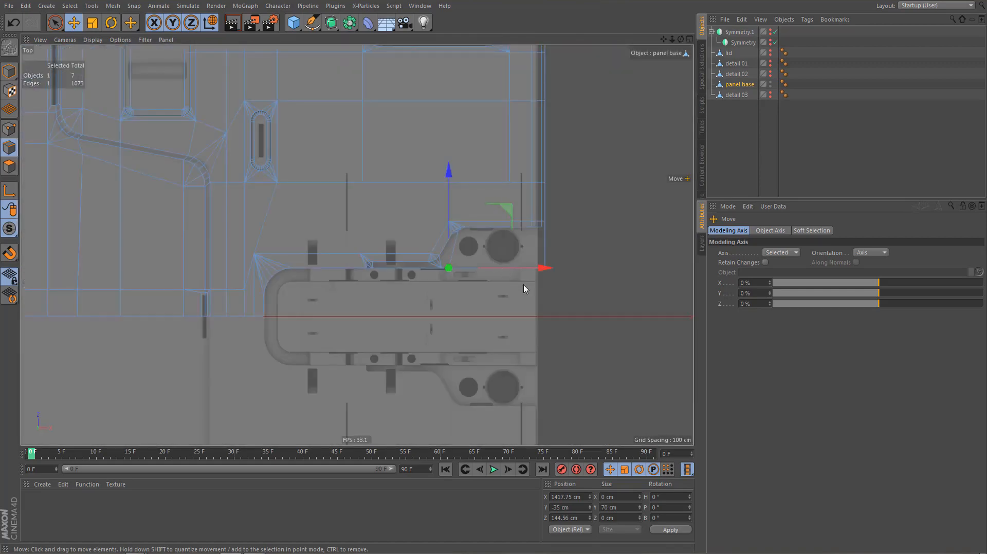
pyautogui.scroll(4, 545, 268)
pyautogui.scroll(3, 561, 259)
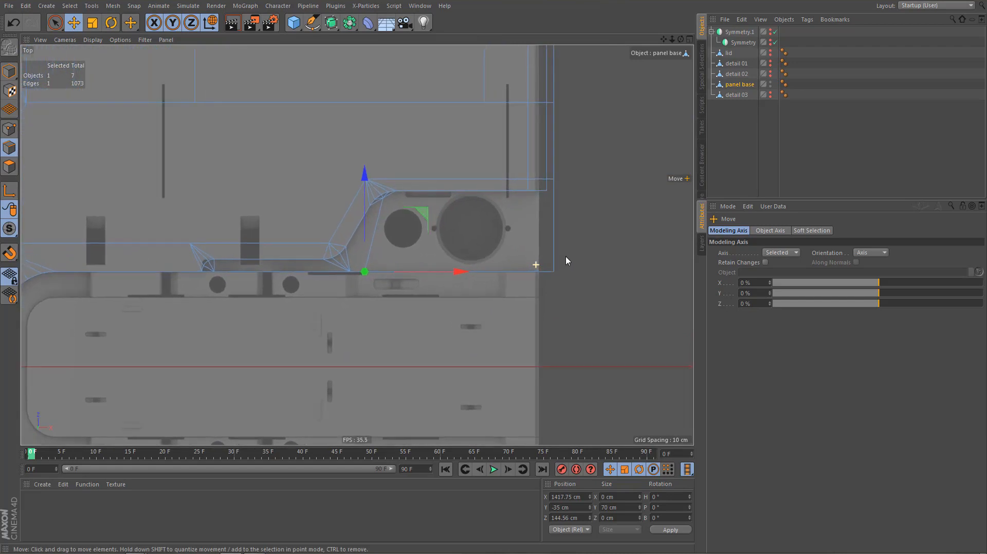
pyautogui.press('k')
pyautogui.press('k')
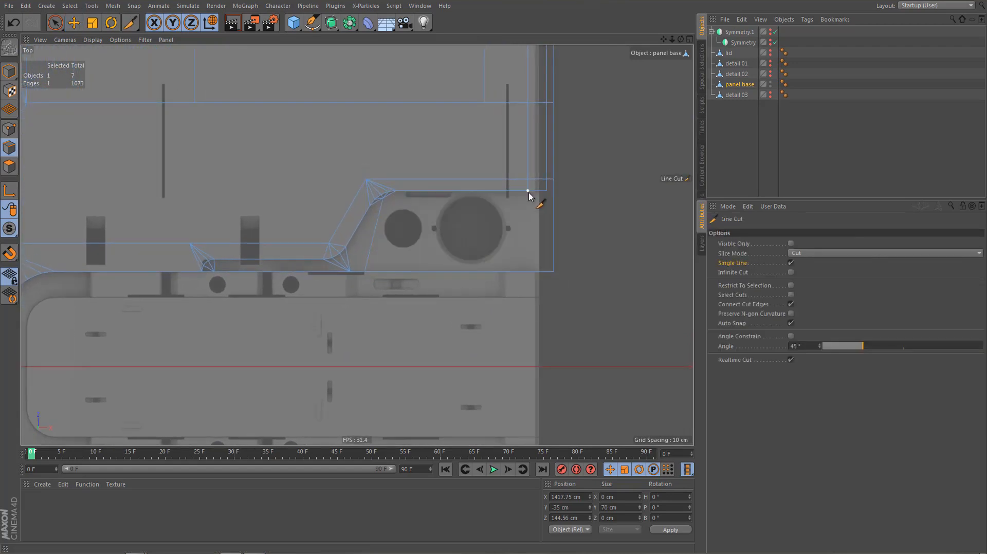
# Finish the line cut across the ledge strip at the panel base's front outer corner and return to the perspective view
pyautogui.click(529, 180)
pyautogui.press('e')
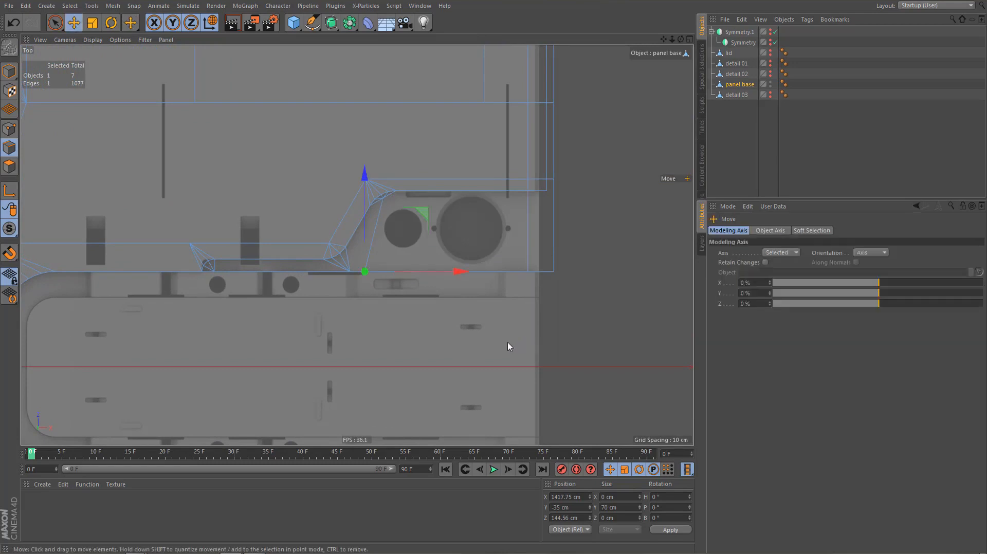
pyautogui.middleClick(474, 263)
pyautogui.middleClick(271, 162)
pyautogui.keyDown('alt'); pyautogui.moveTo(389, 273); pyautogui.dragTo(356, 298); pyautogui.keyUp('alt')
# Ring-select the vertical side edges of the panel base and cut them with one edge loop at mid-height
pyautogui.press('u')
pyautogui.press('b')
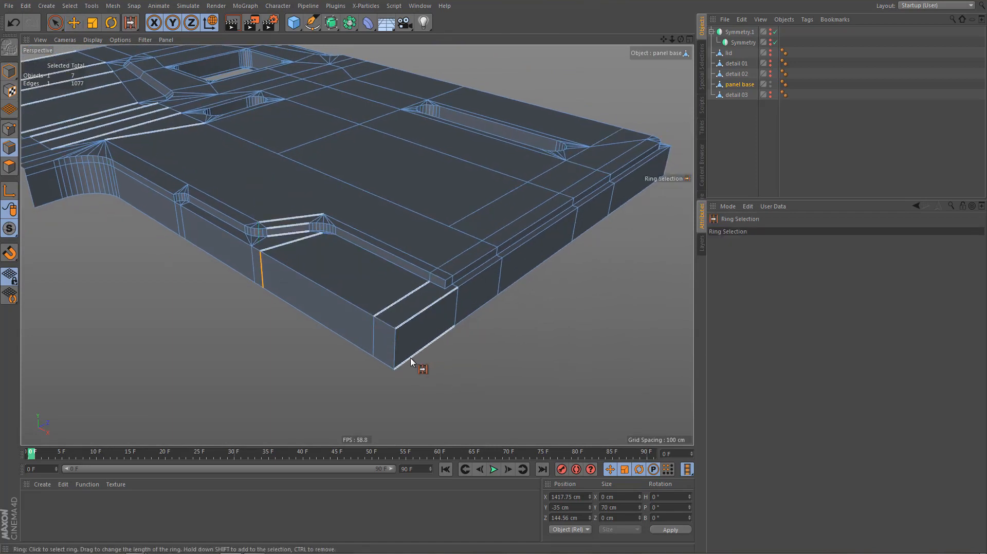
pyautogui.click(399, 348)
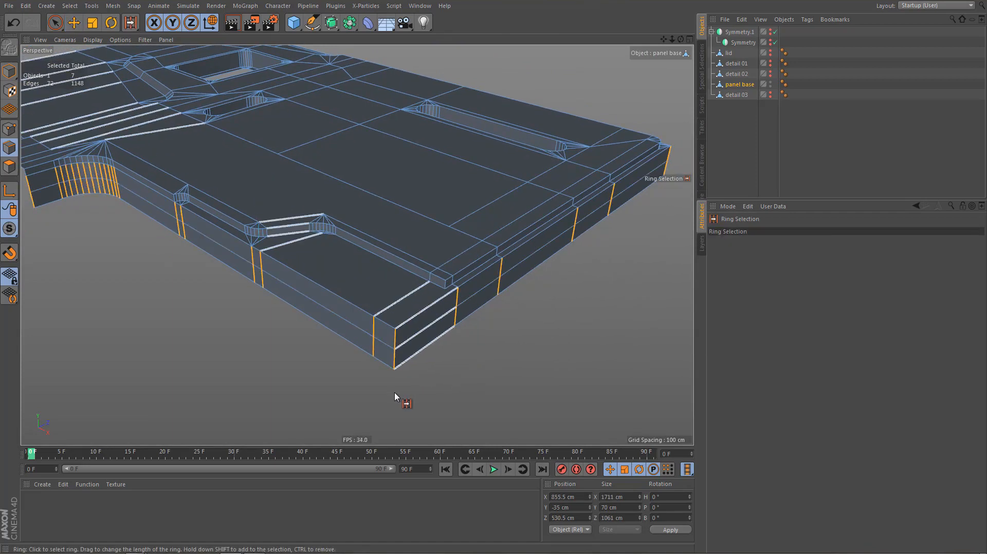
# Select the mid-height loop plus one top edge and set their Y size to 30 cm, with the modeling axis Y at 100%
pyautogui.press('e')
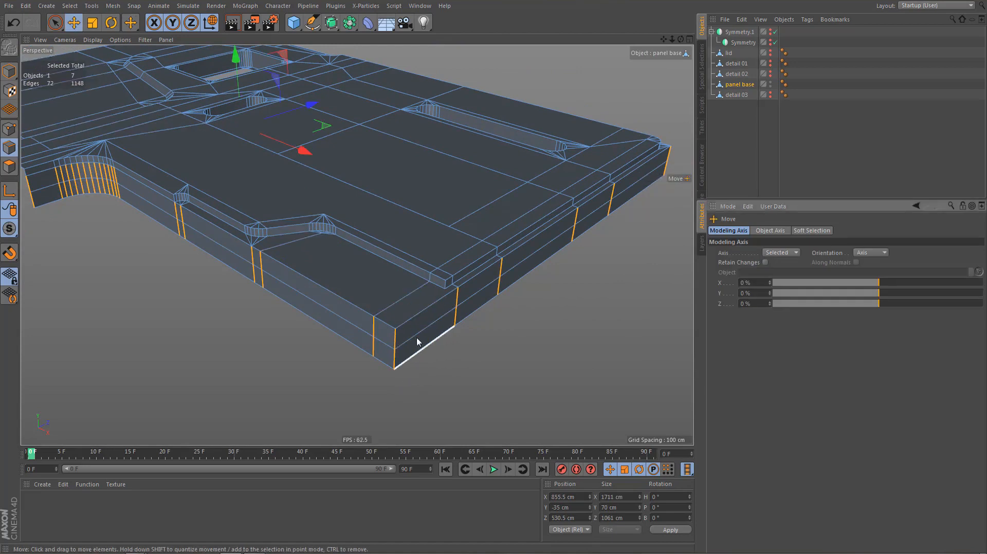
pyautogui.doubleClick(417, 334)
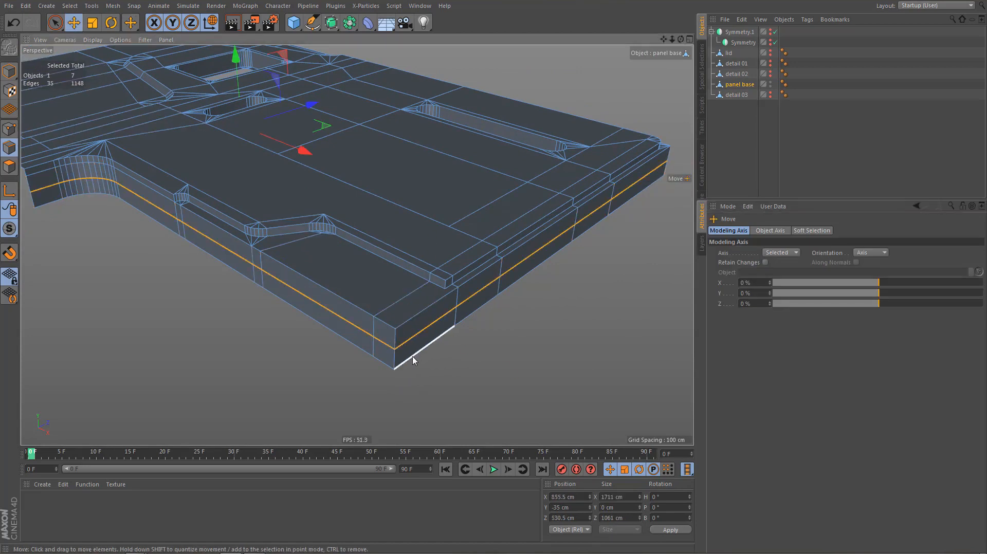
pyautogui.keyDown('shift'); pyautogui.click(427, 317); pyautogui.keyUp('shift')
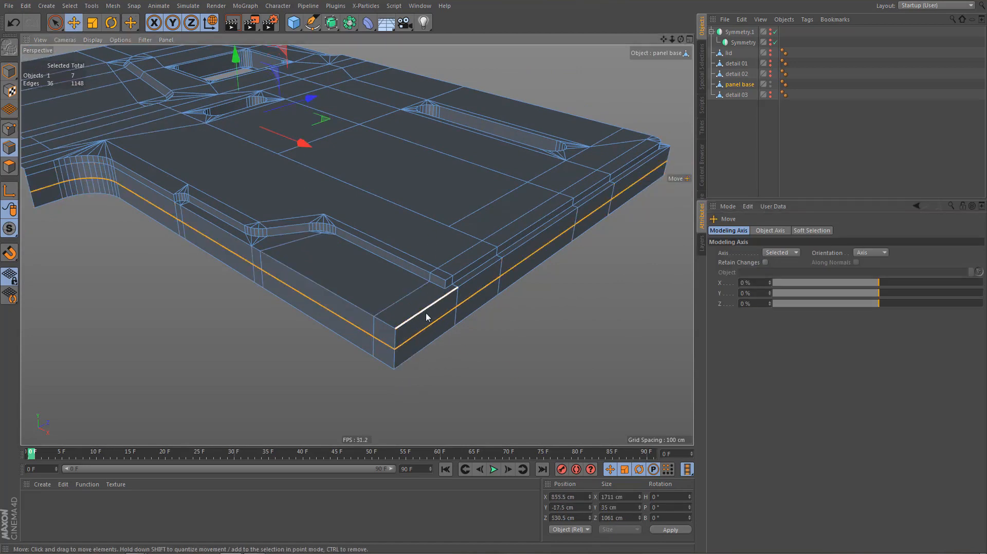
pyautogui.scroll(3, 442, 329)
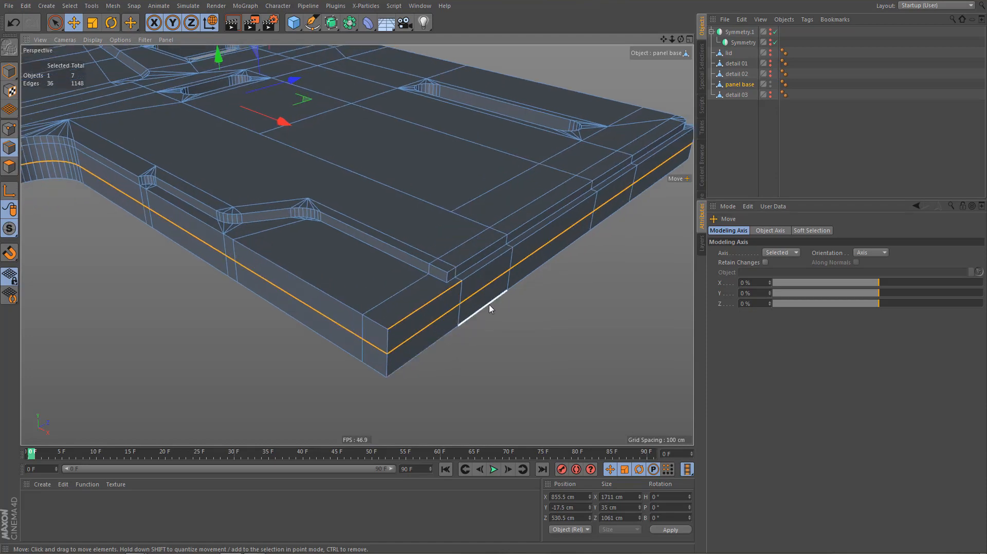
pyautogui.press('t')
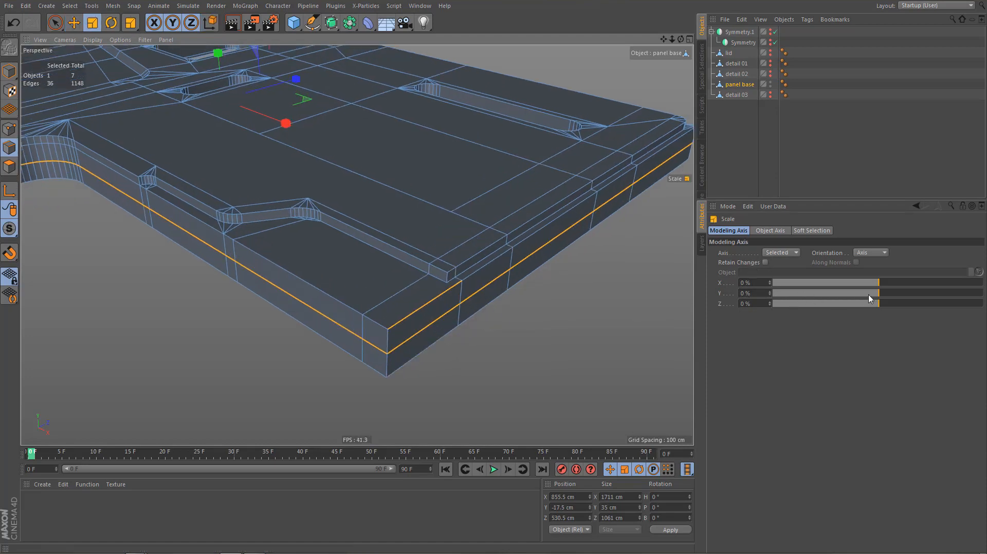
pyautogui.moveTo(869, 294); pyautogui.dragTo(983, 293)
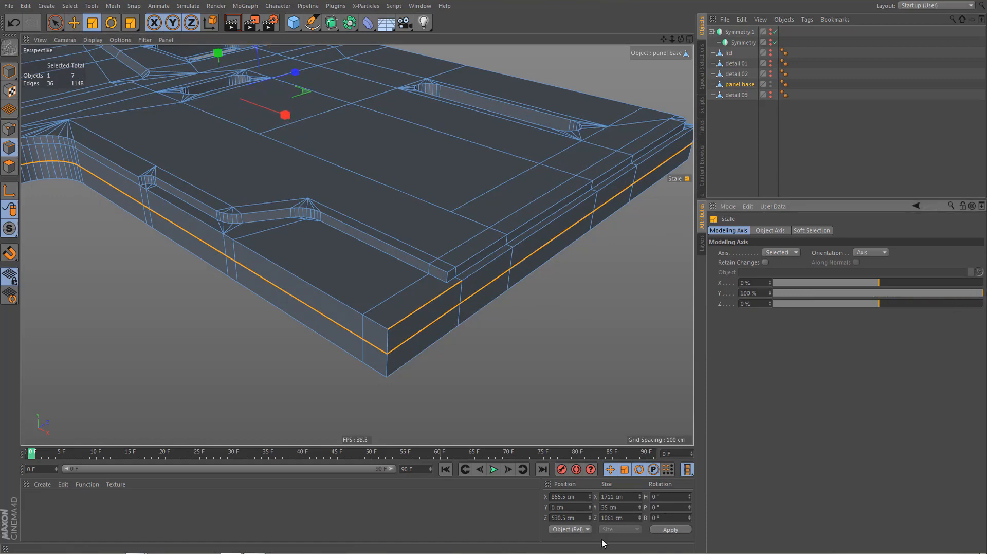
pyautogui.doubleClick(605, 508)
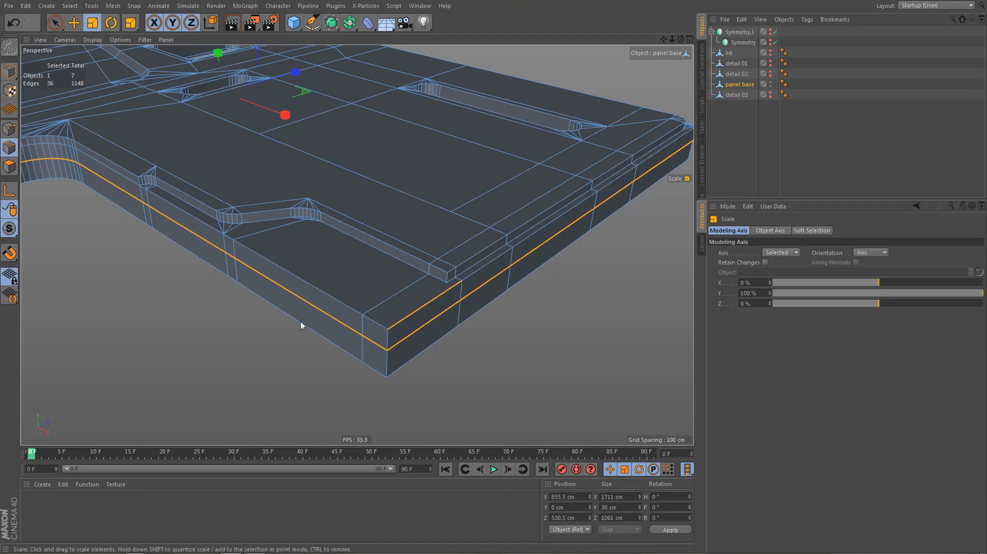
# Select the panel base's bottom border loop and extrude it downward by about 34 cm
pyautogui.moveTo(425, 309)
pyautogui.keyDown('alt'); pyautogui.mouseDown()
pyautogui.moveTo(399, 298)
pyautogui.moveTo(405, 292)
pyautogui.mouseUp(); pyautogui.keyUp('alt')
pyautogui.keyDown('alt'); pyautogui.moveTo(378, 322); pyautogui.dragTo(392, 348); pyautogui.keyUp('alt')
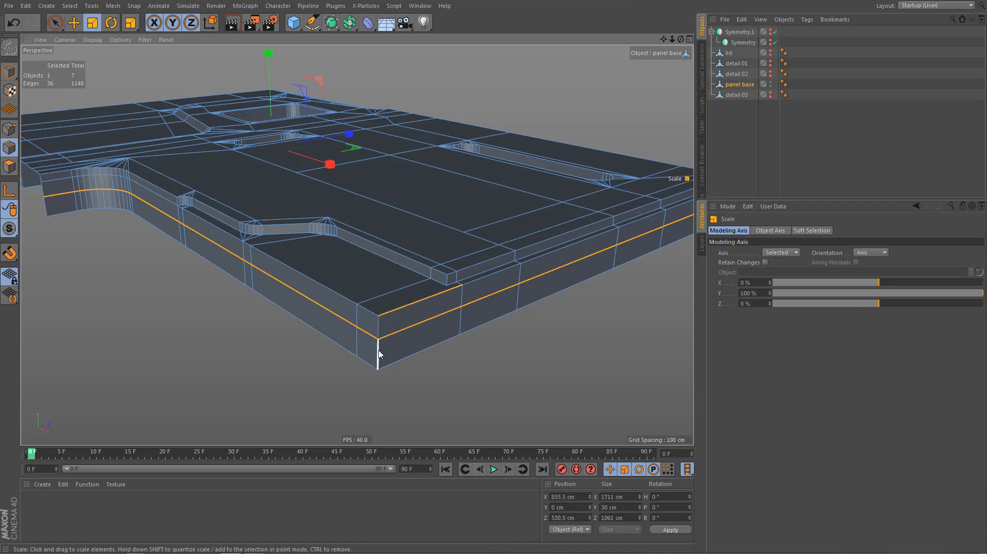
pyautogui.doubleClick(404, 356)
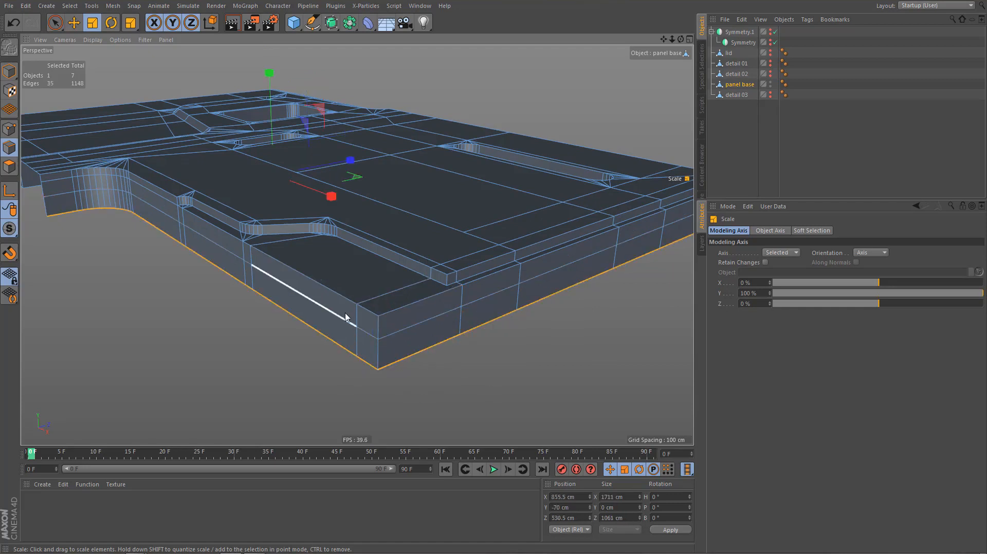
pyautogui.press('e')
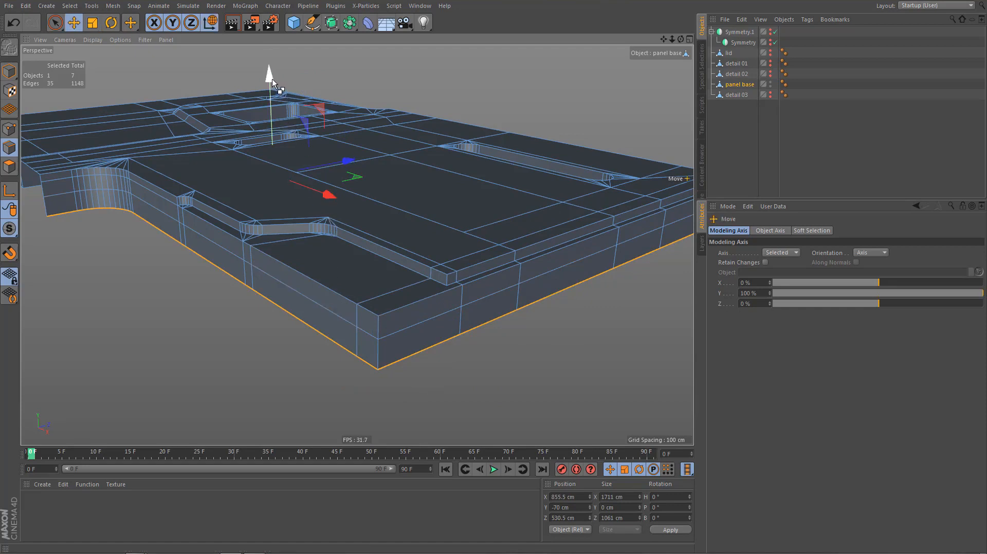
pyautogui.keyDown('ctrl'); pyautogui.moveTo(273, 82); pyautogui.dragTo(273, 107); pyautogui.keyUp('ctrl')
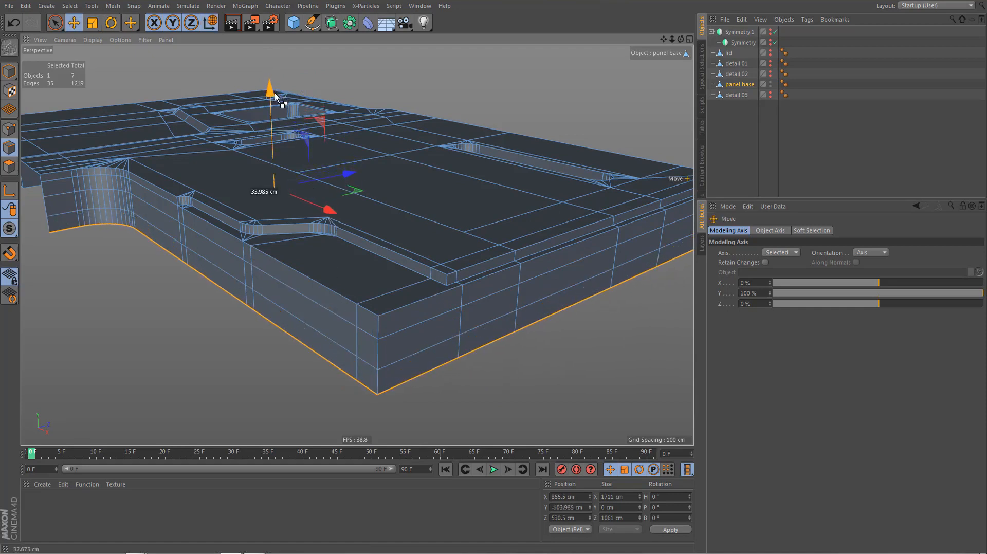
# Select the new bottom border plus one edge of the loop above and set their Y size to 30 cm
pyautogui.doubleClick(412, 363)
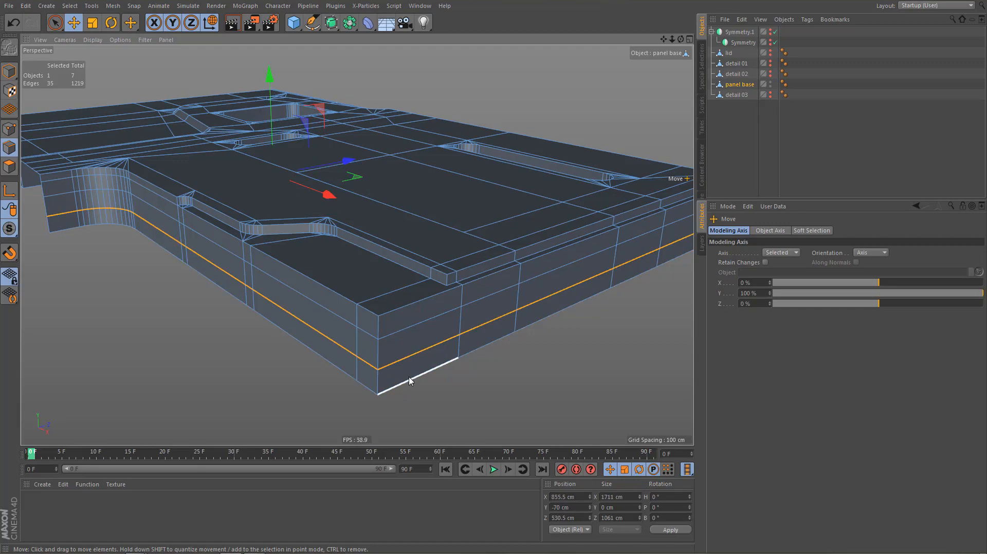
pyautogui.doubleClick(410, 379)
pyautogui.keyDown('shift'); pyautogui.click(401, 362); pyautogui.keyUp('shift')
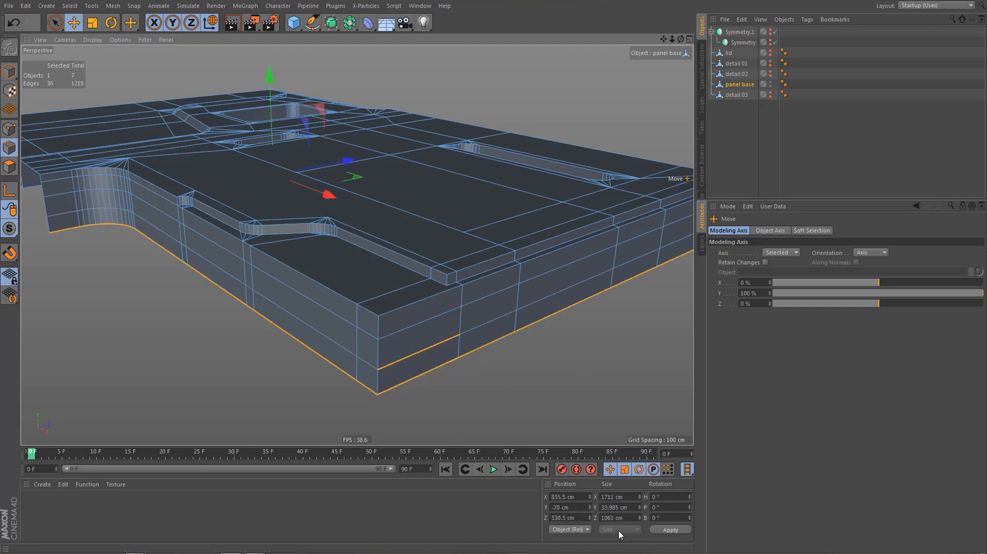
pyautogui.click(605, 508)
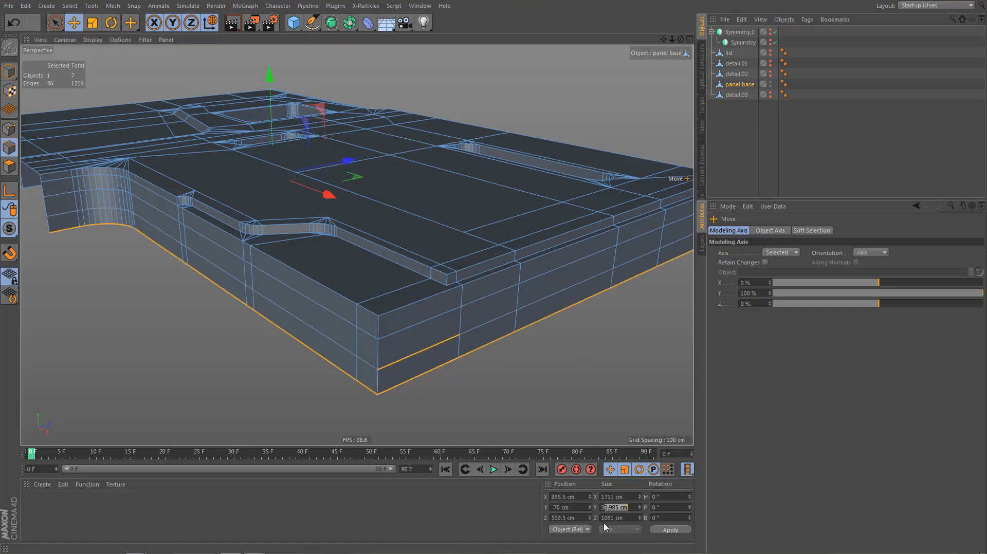
pyautogui.press('Return')
# Extrude the panel base's bottom border loop down about 92 cm, to Y about -192 cm
pyautogui.keyDown('alt'); pyautogui.moveTo(404, 359); pyautogui.dragTo(397, 334, button='middle'); pyautogui.keyUp('alt')
pyautogui.doubleClick(403, 345)
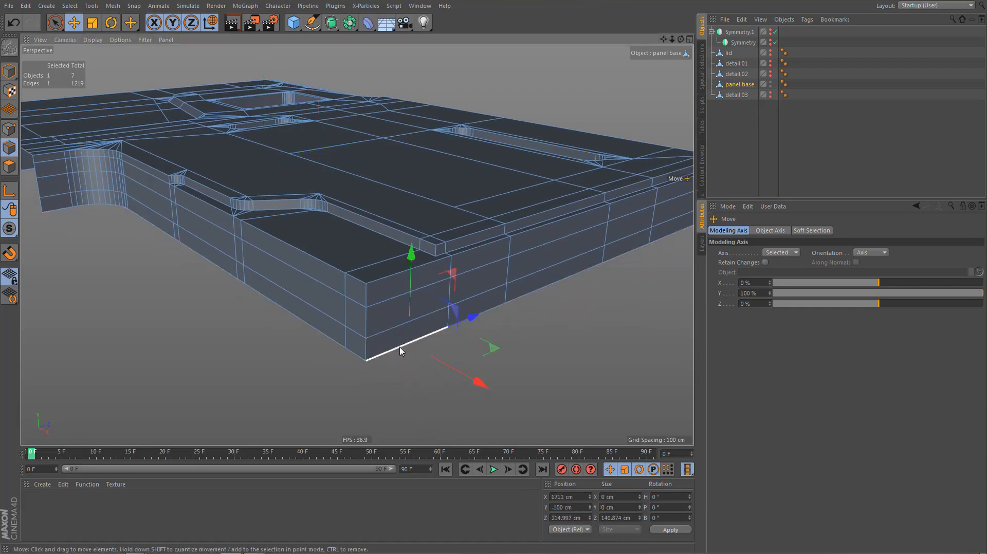
pyautogui.moveTo(267, 78); pyautogui.dragTo(275, 115)
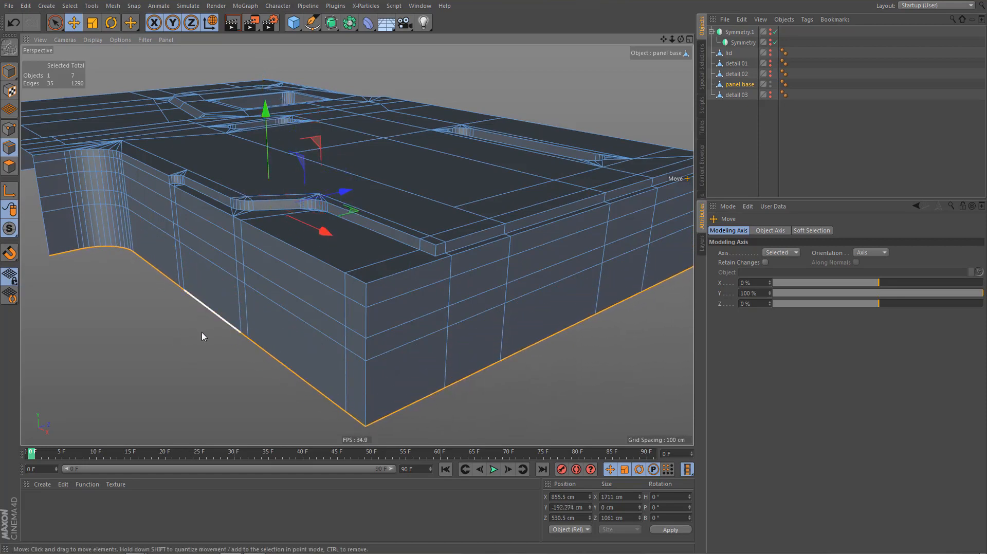
# Select the five edges outlining the flat wall beside the rounded corner and clone them inward by about 23.6 cm with Edge Slide
pyautogui.keyDown('alt'); pyautogui.moveTo(300, 332); pyautogui.dragTo(231, 252); pyautogui.keyUp('alt')
pyautogui.keyDown('alt'); pyautogui.moveTo(218, 211); pyautogui.dragTo(343, 245, button='right'); pyautogui.keyUp('alt')
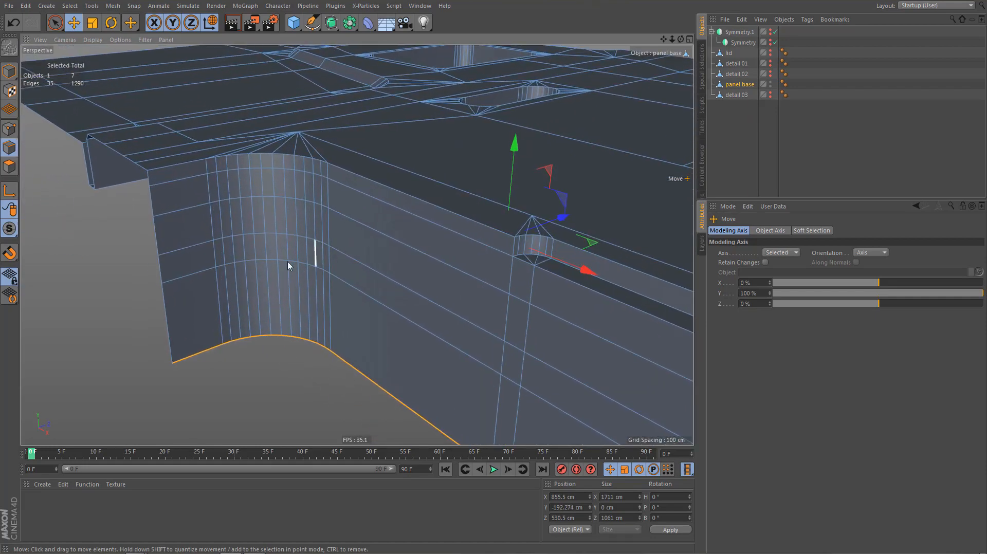
pyautogui.keyDown('alt'); pyautogui.moveTo(278, 219); pyautogui.dragTo(304, 227, button='right'); pyautogui.keyUp('alt')
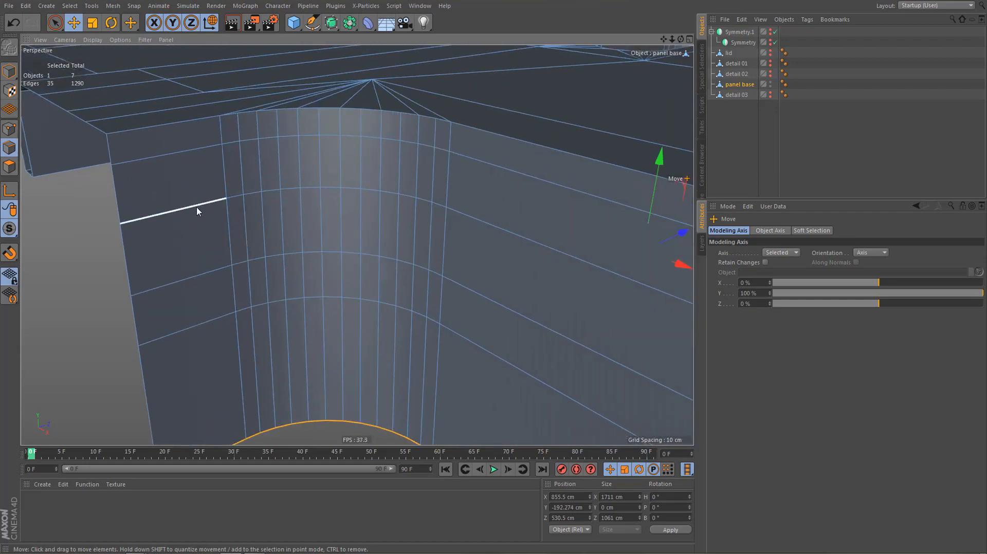
pyautogui.keyDown('alt'); pyautogui.moveTo(177, 151); pyautogui.dragTo(176, 144, button='middle'); pyautogui.keyUp('alt')
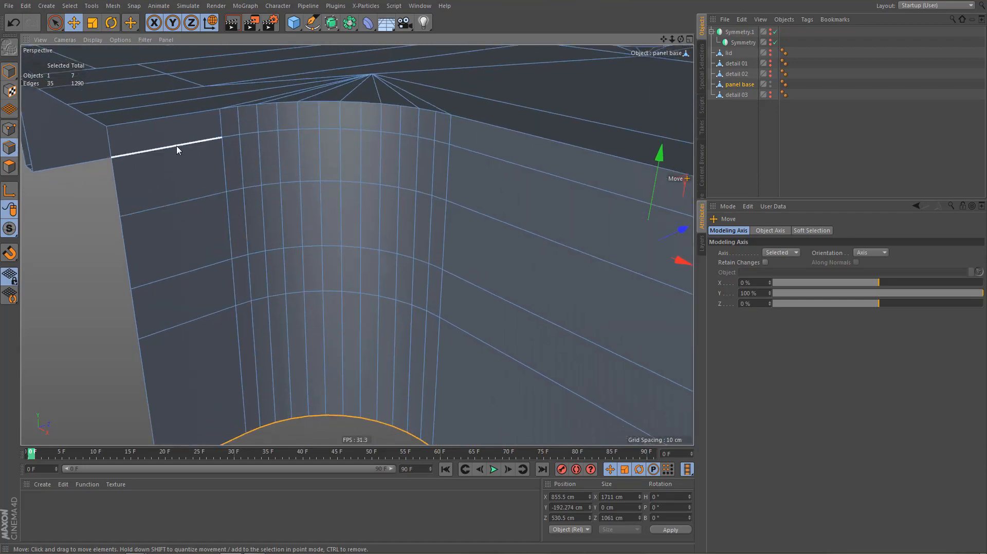
pyautogui.click(177, 149)
pyautogui.keyDown('shift'); pyautogui.click(128, 251); pyautogui.keyUp('shift')
pyautogui.keyDown('shift'); pyautogui.click(133, 319); pyautogui.keyUp('shift')
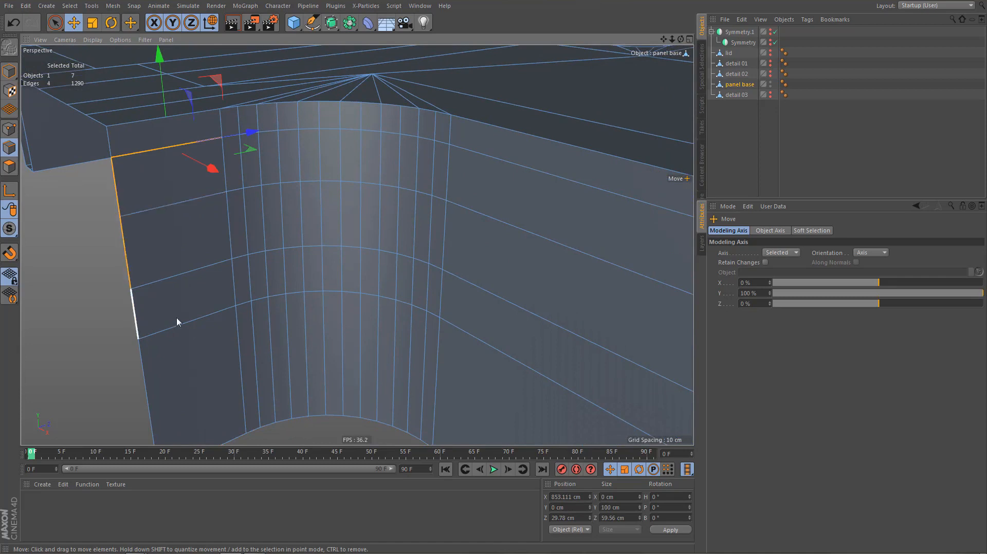
pyautogui.keyDown('shift'); pyautogui.click(193, 318); pyautogui.keyUp('shift')
pyautogui.press('m')
pyautogui.press('o')
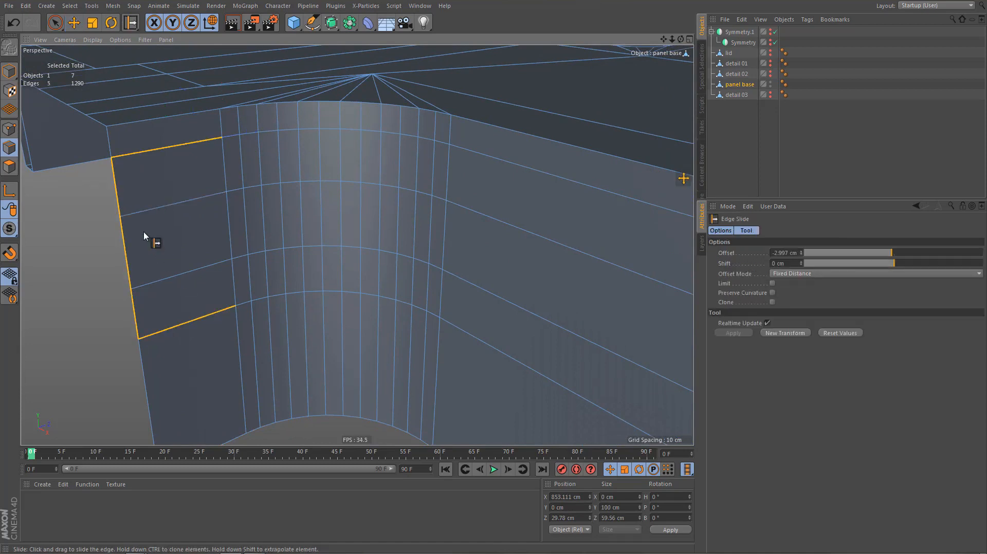
pyautogui.keyDown('ctrl'); pyautogui.moveTo(144, 152); pyautogui.dragTo(172, 198); pyautogui.keyUp('ctrl')
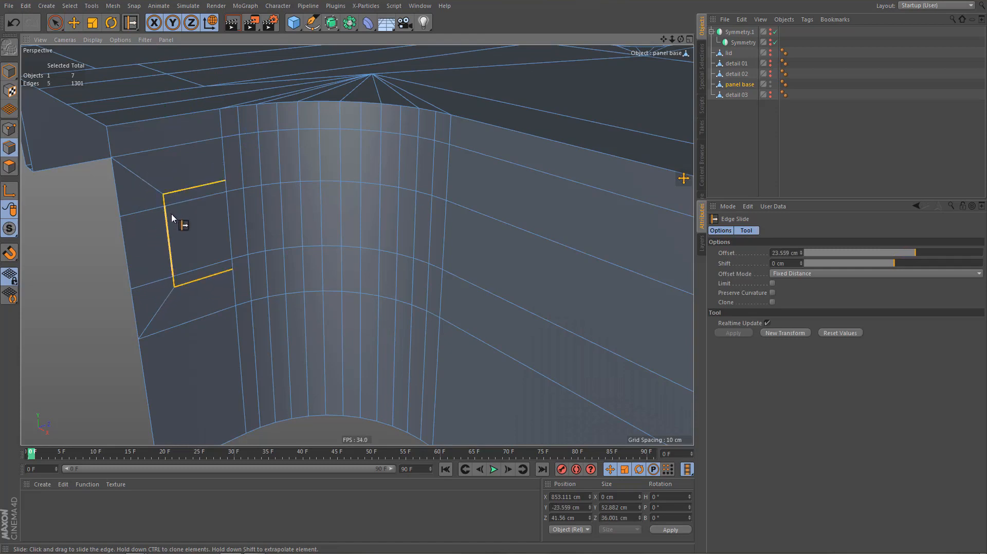
# Move the cloned vertical edges about 16 cm along Z toward the rounded corner
pyautogui.press('e')
pyautogui.doubleClick(170, 244)
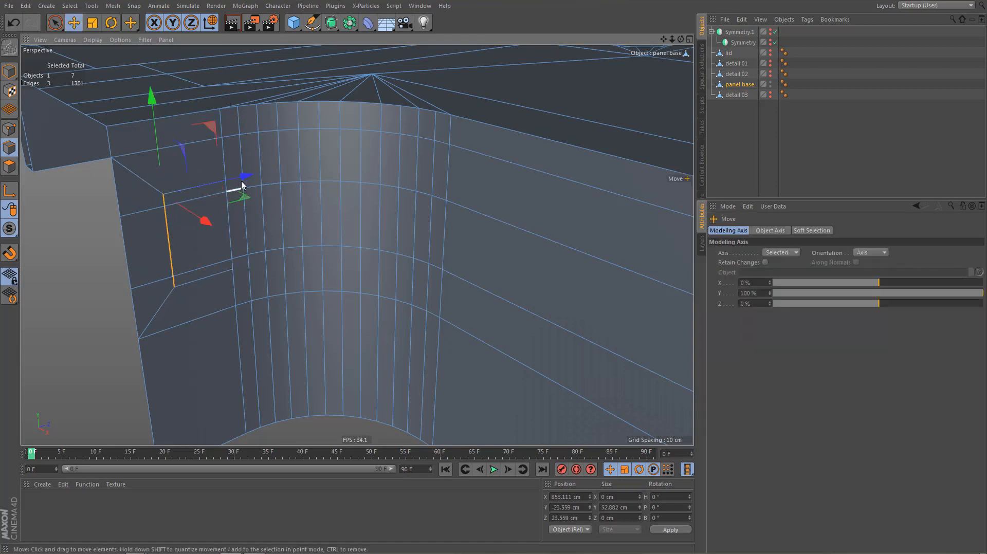
pyautogui.moveTo(247, 181); pyautogui.dragTo(273, 177)
pyautogui.keyDown('alt'); pyautogui.moveTo(226, 219); pyautogui.dragTo(226, 233); pyautogui.keyUp('alt')
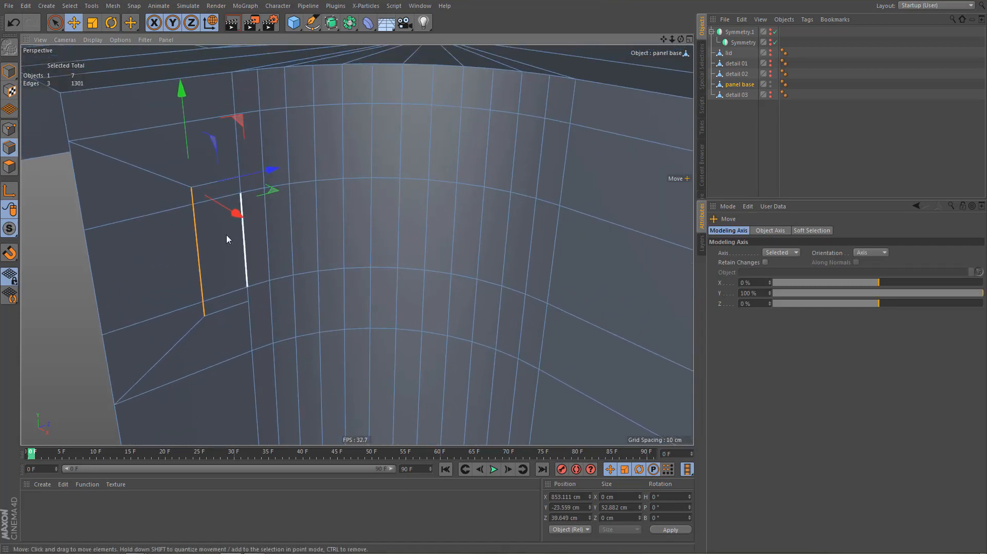
# Weld the cloned upper and lower points onto the neighbouring outer loop points with the Polygon Pen, leaving diagonal edges to the inner vertical edge
pyautogui.press('m')
pyautogui.press('e')
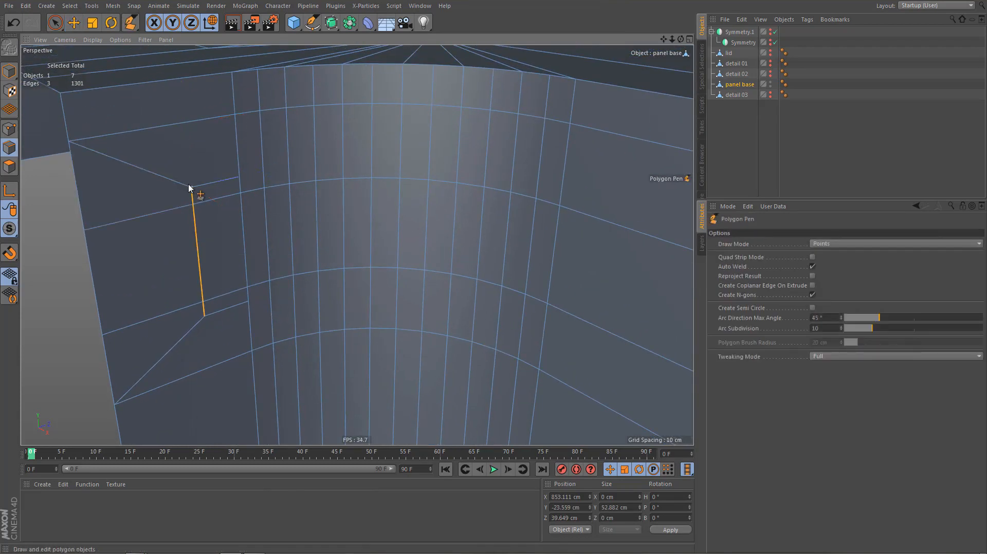
pyautogui.moveTo(191, 189); pyautogui.dragTo(71, 143)
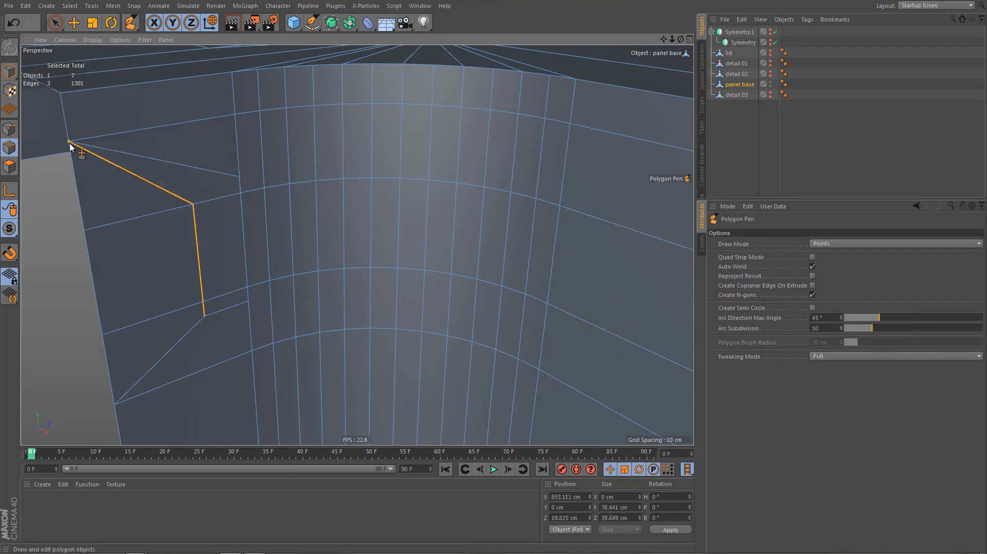
pyautogui.moveTo(240, 174); pyautogui.dragTo(235, 115)
pyautogui.keyDown('alt'); pyautogui.moveTo(229, 185); pyautogui.dragTo(240, 149, button='middle'); pyautogui.keyUp('alt')
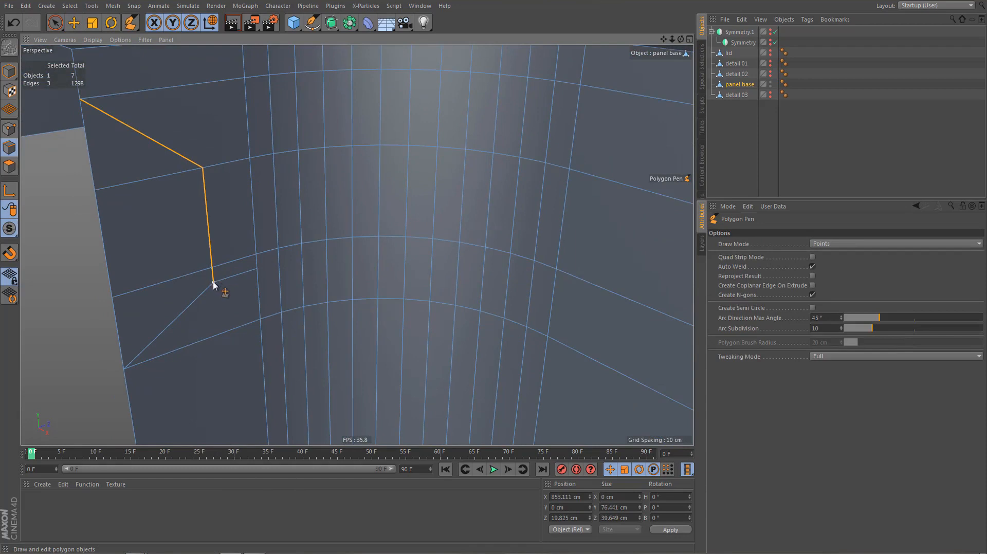
pyautogui.moveTo(213, 284); pyautogui.dragTo(124, 368)
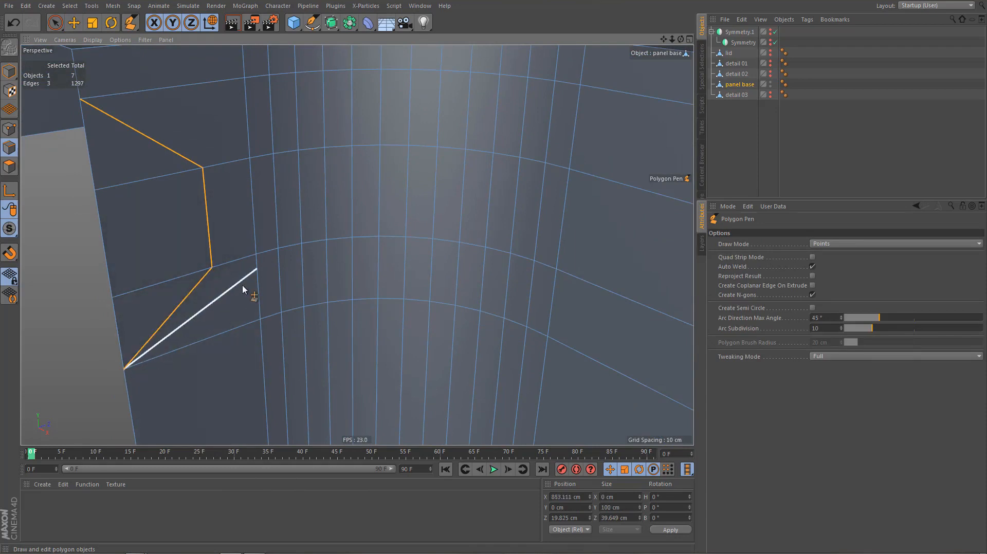
pyautogui.moveTo(257, 270); pyautogui.dragTo(260, 320)
# Delete the two short horizontal edges between the wall's outer border and the inner vertical edge
pyautogui.press('e')
pyautogui.click(160, 285)
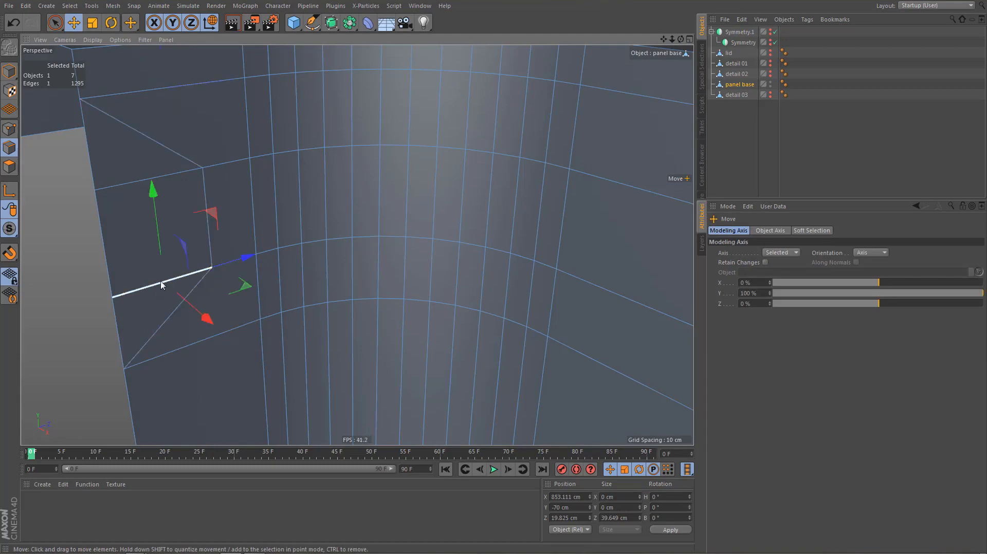
pyautogui.press('Delete')
pyautogui.click(128, 185)
pyautogui.press('Delete')
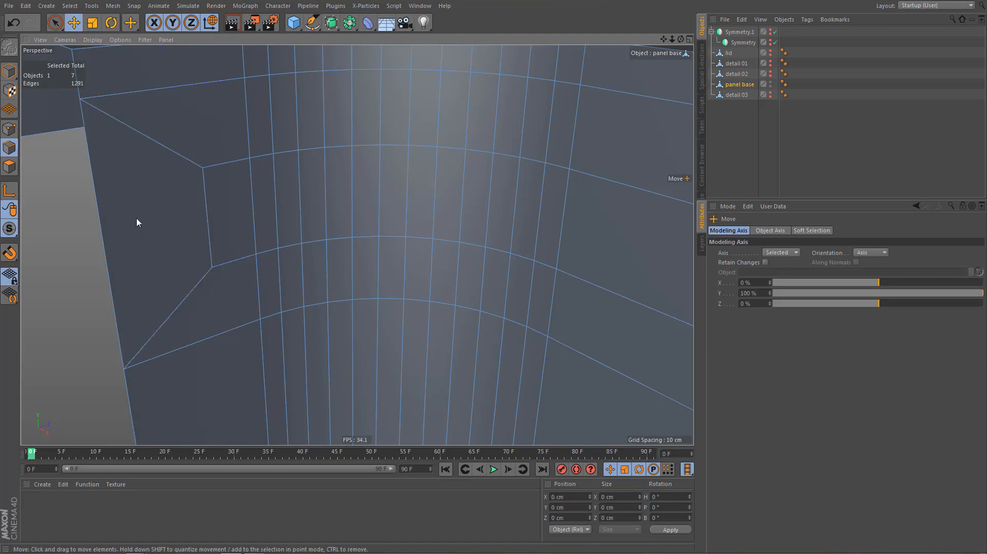
# Examine the side wall loops around the panel base's opposite front corner
pyautogui.keyDown('alt'); pyautogui.moveTo(135, 221); pyautogui.dragTo(102, 318, button='right'); pyautogui.keyUp('alt')
pyautogui.keyDown('alt'); pyautogui.moveTo(114, 206); pyautogui.dragTo(122, 235); pyautogui.keyUp('alt')
pyautogui.keyDown('alt'); pyautogui.moveTo(123, 236); pyautogui.dragTo(130, 321, button='right'); pyautogui.keyUp('alt')
pyautogui.keyDown('alt'); pyautogui.moveTo(417, 325); pyautogui.dragTo(307, 262, button='middle'); pyautogui.keyUp('alt')
pyautogui.keyDown('alt'); pyautogui.moveTo(357, 244); pyautogui.dragTo(255, 266); pyautogui.keyUp('alt')
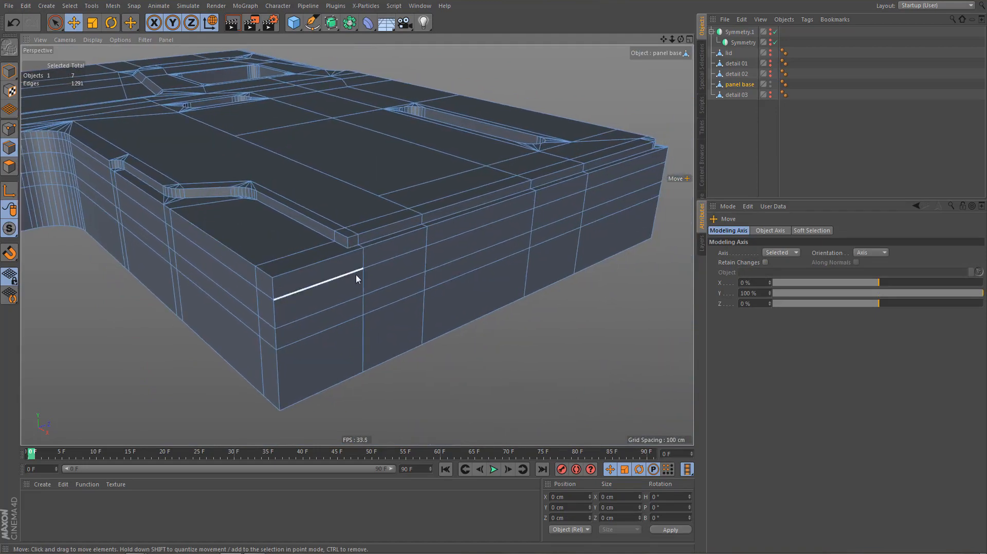
pyautogui.scroll(4, 356, 283)
pyautogui.keyDown('alt'); pyautogui.moveTo(334, 307); pyautogui.dragTo(331, 321); pyautogui.keyUp('alt')
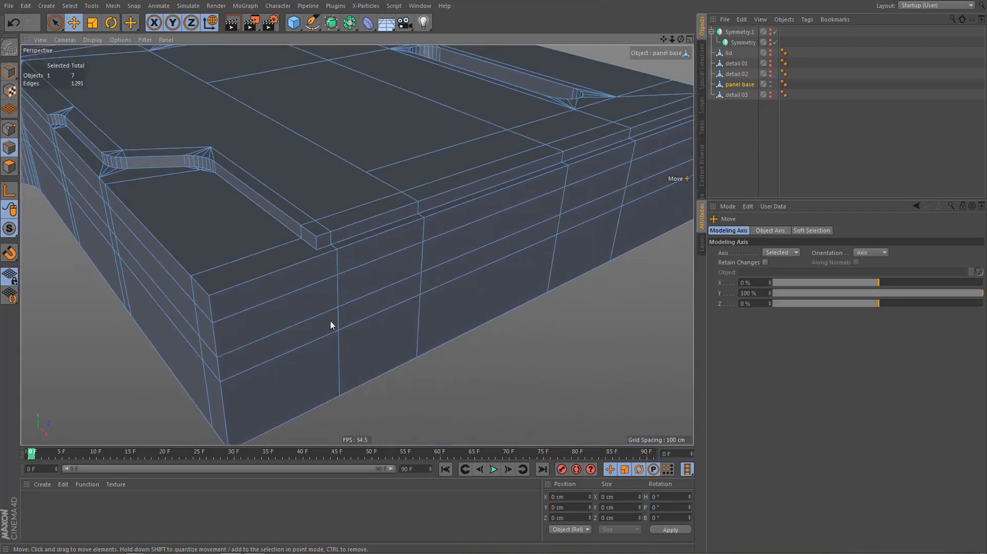
# Move the vertical edges beside the raised border's end about 23 cm along Z, away from the front corner
pyautogui.scroll(3, 330, 324)
pyautogui.scroll(1, 282, 313)
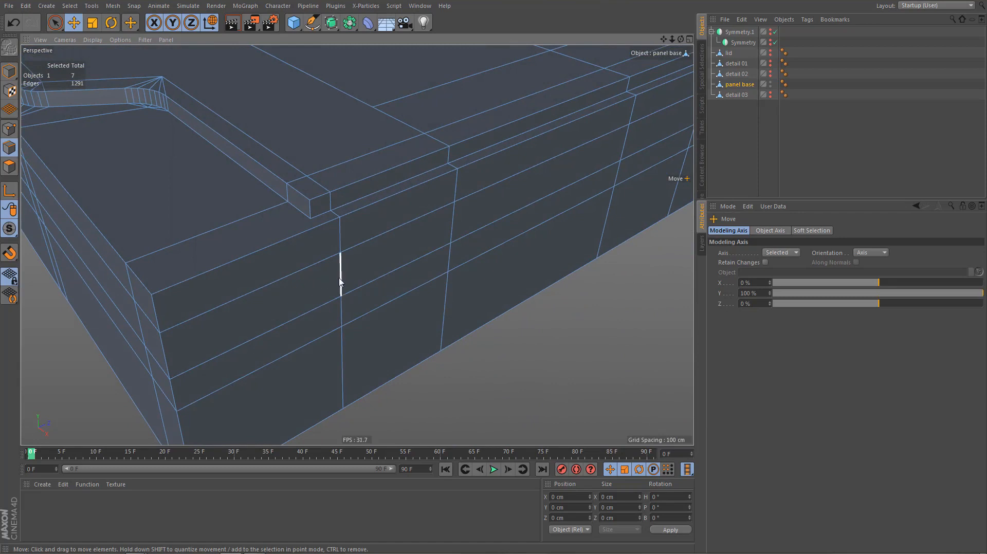
pyautogui.keyDown('shift'); pyautogui.click(343, 369); pyautogui.keyUp('shift')
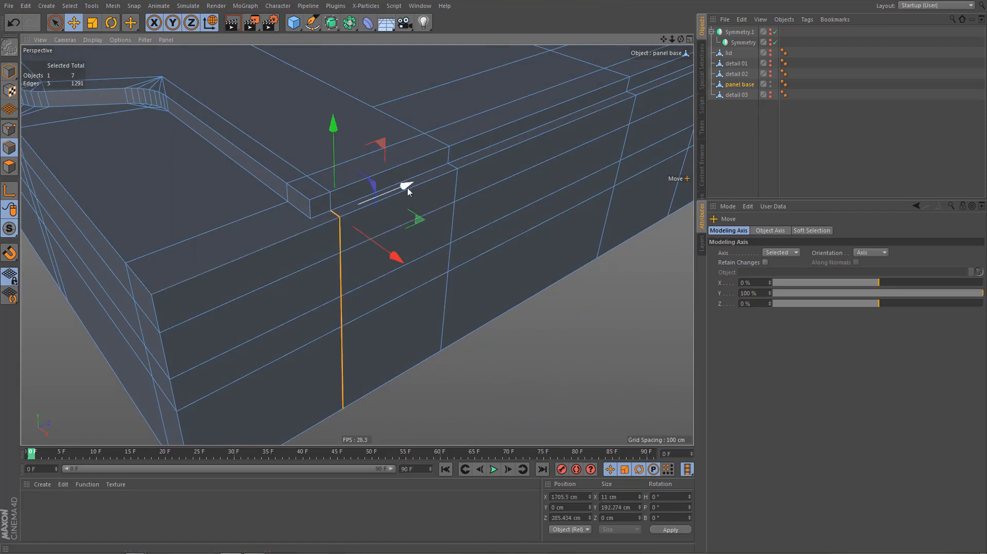
pyautogui.keyDown('shift'); pyautogui.click(331, 202); pyautogui.keyUp('shift')
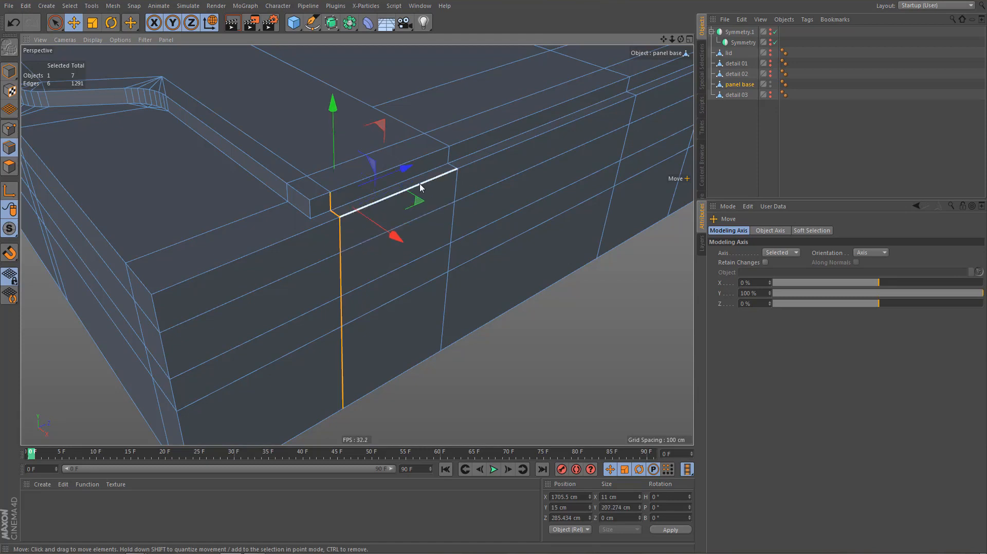
pyautogui.moveTo(405, 181); pyautogui.dragTo(431, 165)
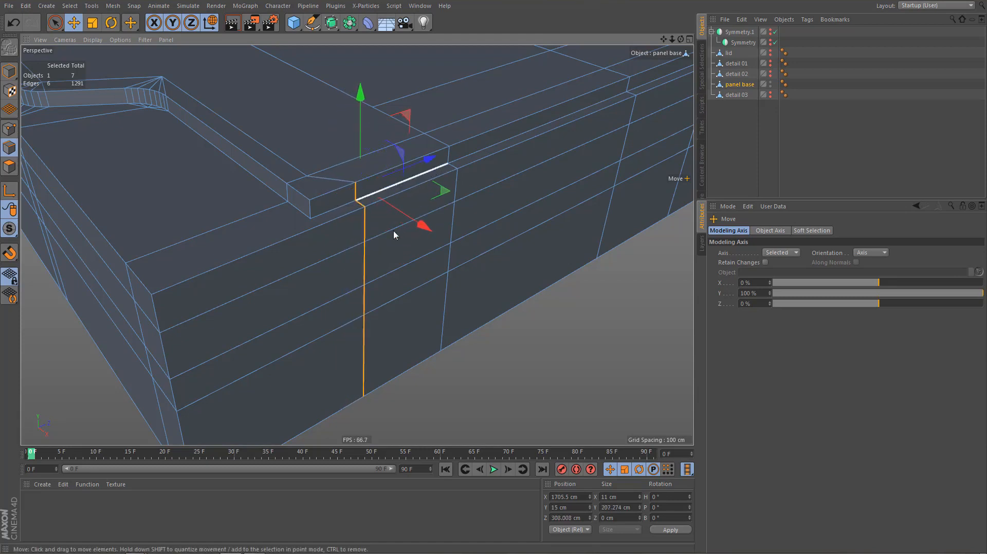
pyautogui.keyDown('alt'); pyautogui.moveTo(393, 230); pyautogui.dragTo(340, 276); pyautogui.keyUp('alt')
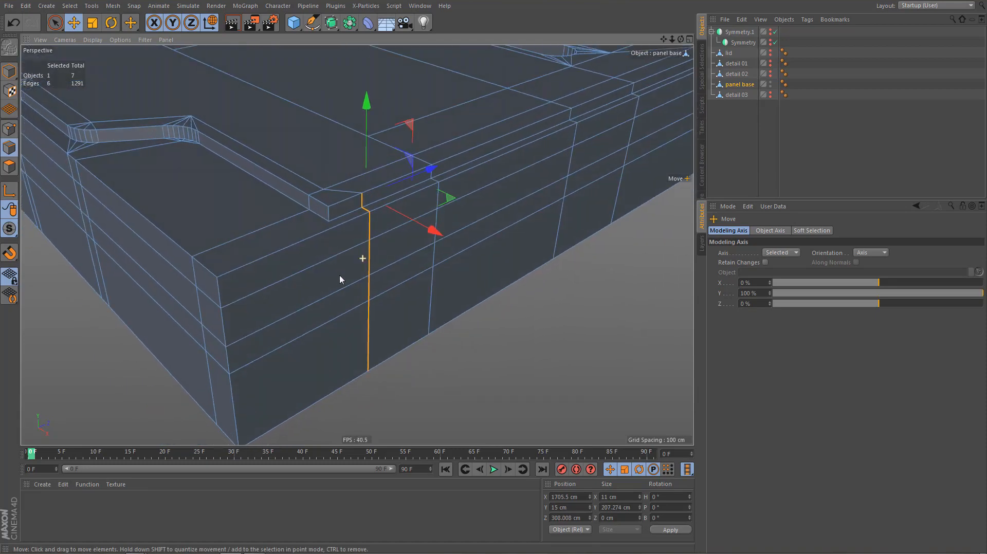
# Select the upper horizontal edge between the front corner and the moved vertical edges and copy its Z size
pyautogui.click(302, 271)
pyautogui.click(617, 518)
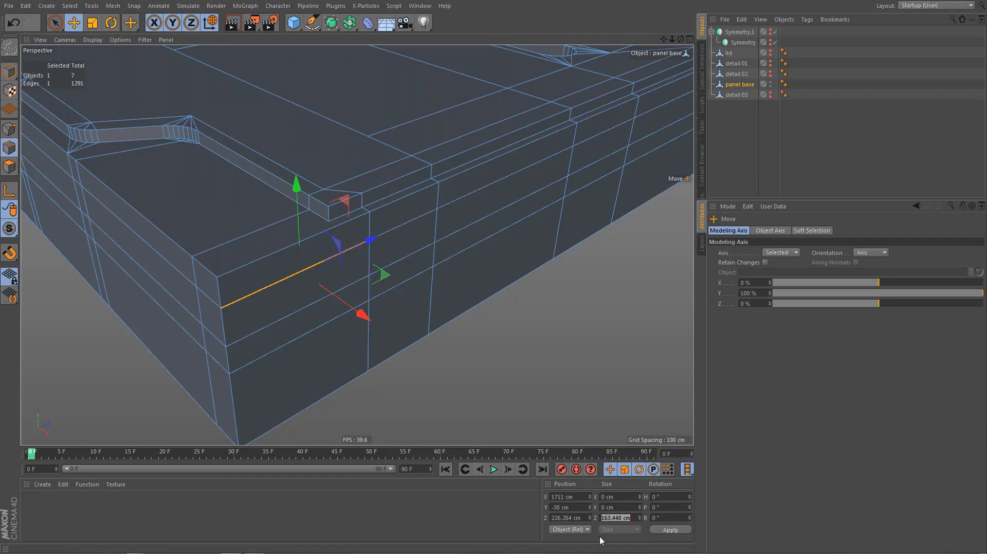
pyautogui.keyDown('alt'); pyautogui.moveTo(502, 361); pyautogui.dragTo(372, 301); pyautogui.keyUp('alt')
# Delete the second and bottom wall polygons between the front corner and the moved vertical edges
pyautogui.press('Return')
pyautogui.click(412, 366)
pyautogui.press('space')
pyautogui.click(370, 301)
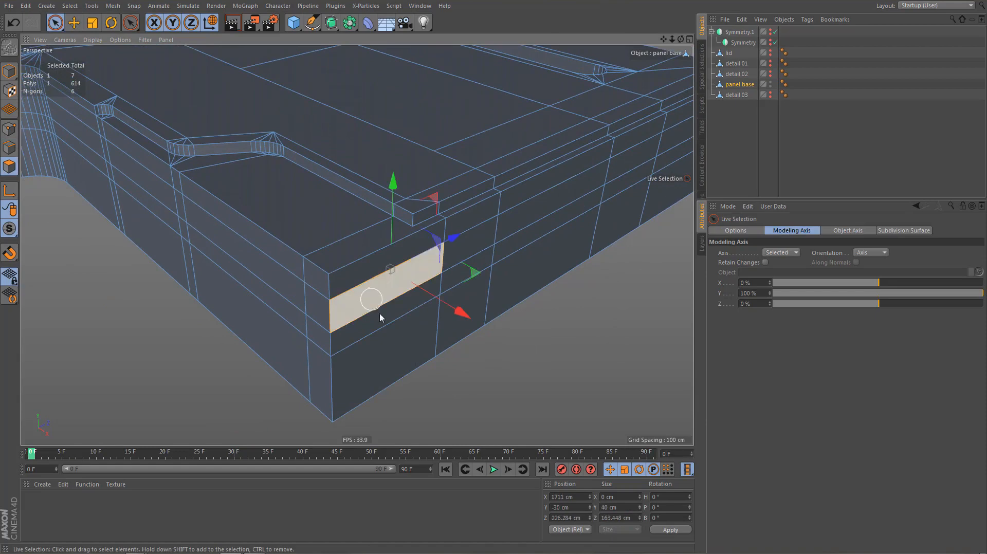
pyautogui.keyDown('shift'); pyautogui.click(381, 375); pyautogui.keyUp('shift')
pyautogui.press('Delete')
pyautogui.keyDown('alt'); pyautogui.moveTo(412, 390); pyautogui.dragTo(430, 370); pyautogui.keyUp('alt')
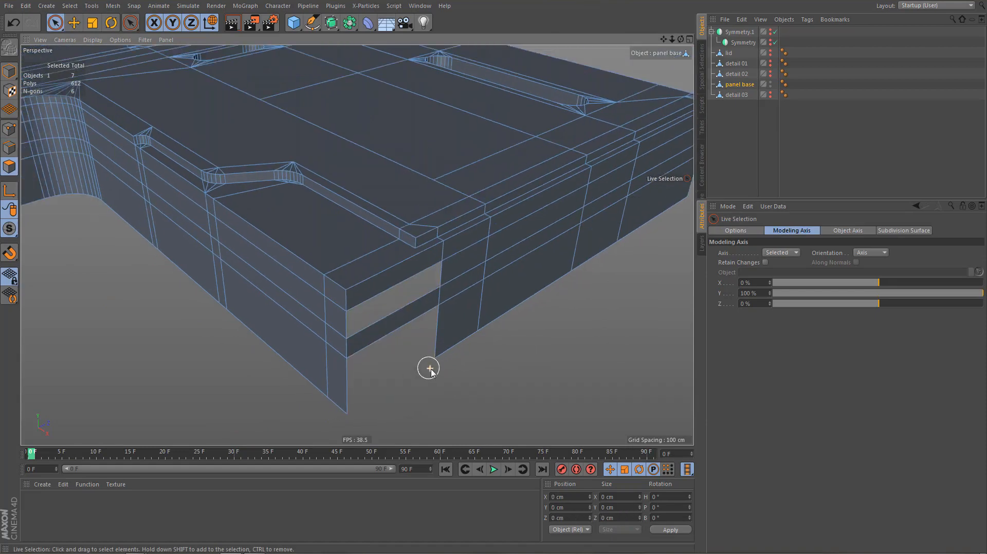
# Select the second and bottom polygon strips of the long side wall, from beyond the rounded corner to the front corner
pyautogui.keyDown('alt'); pyautogui.moveTo(301, 366); pyautogui.dragTo(148, 155); pyautogui.keyUp('alt')
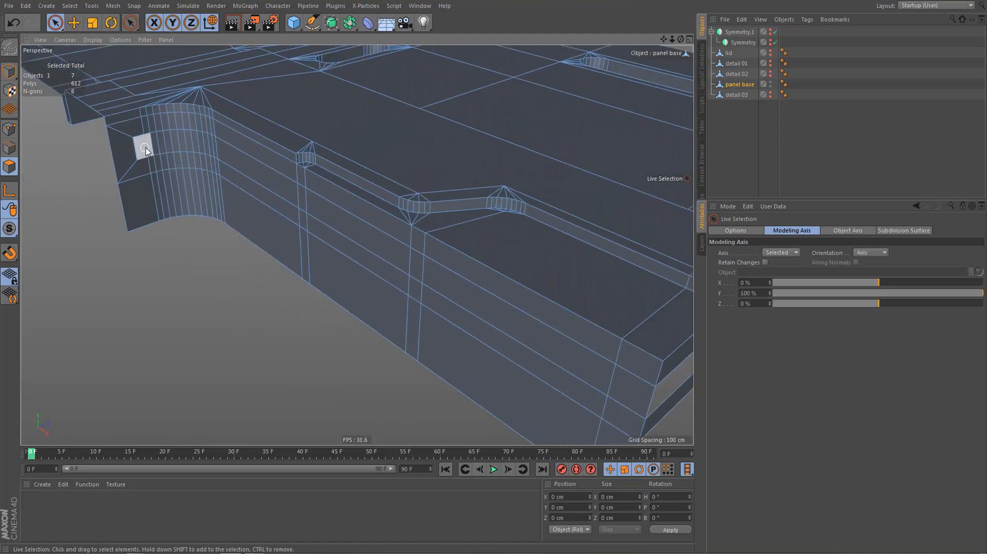
pyautogui.moveTo(218, 152); pyautogui.dragTo(318, 208)
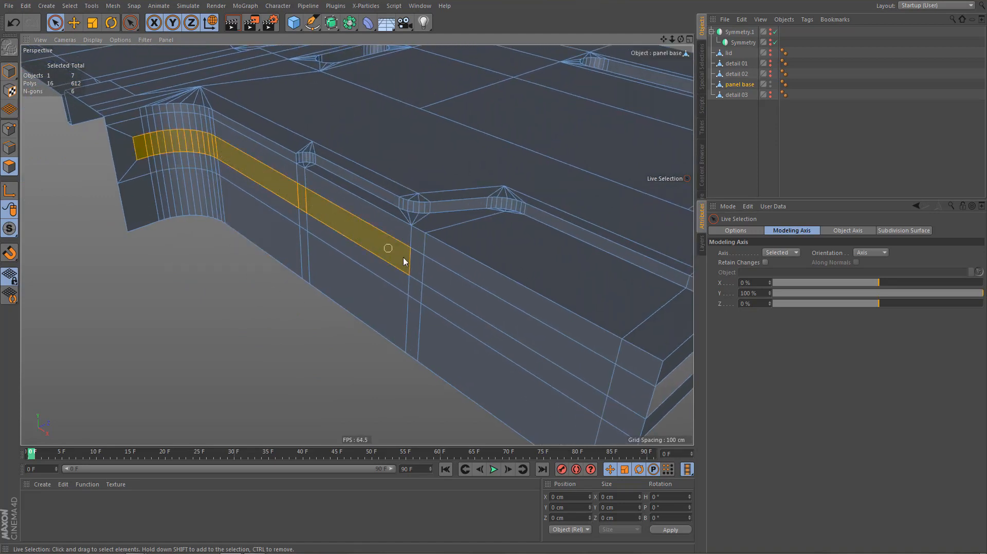
pyautogui.moveTo(403, 261); pyautogui.dragTo(375, 269)
pyautogui.moveTo(143, 249)
pyautogui.keyDown('shift'); pyautogui.mouseDown()
pyautogui.moveTo(302, 234)
pyautogui.moveTo(436, 361)
pyautogui.mouseUp(); pyautogui.keyUp('shift')
pyautogui.keyDown('ctrl'); pyautogui.click(305, 220); pyautogui.keyUp('ctrl')
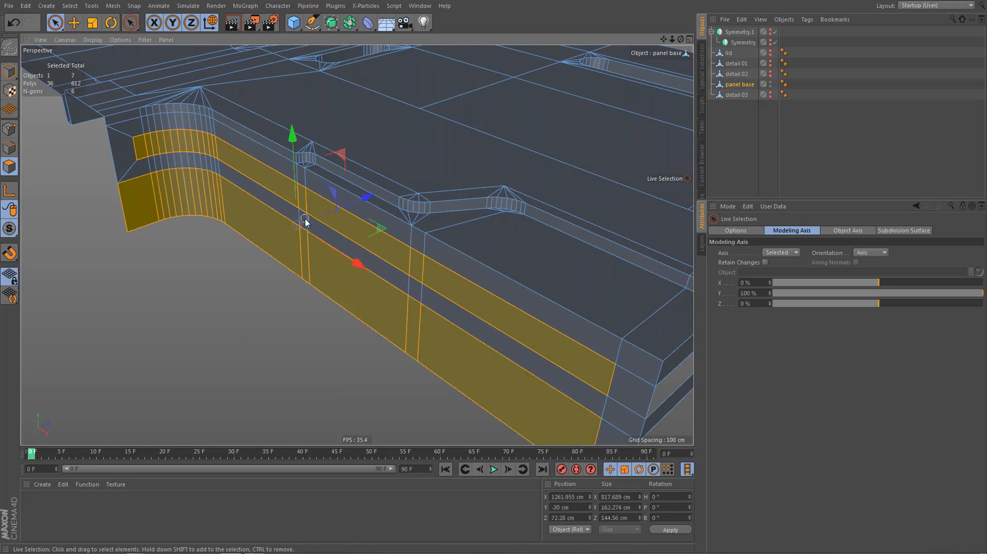
pyautogui.keyDown('alt'); pyautogui.moveTo(281, 252); pyautogui.dragTo(199, 212, button='middle'); pyautogui.keyUp('alt')
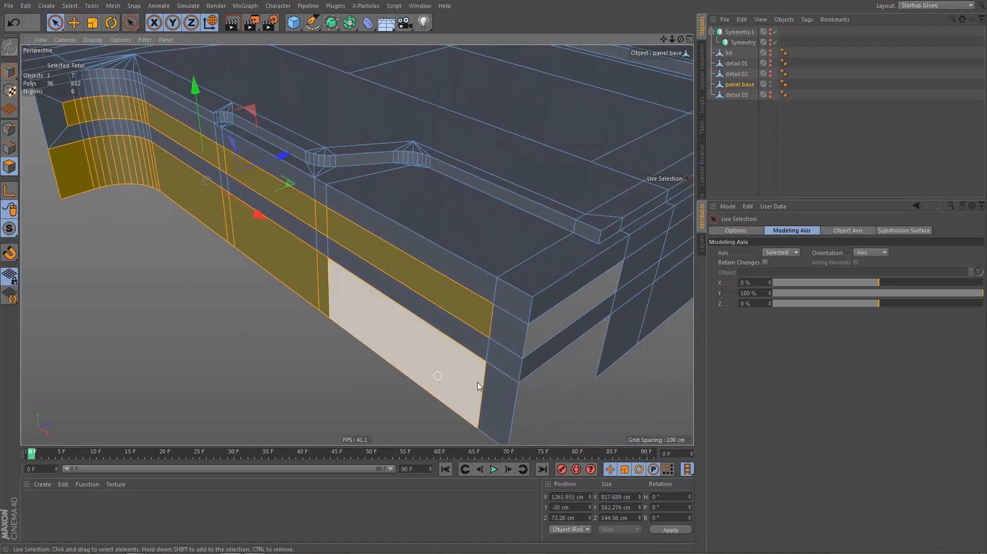
pyautogui.keyDown('shift'); pyautogui.click(505, 337); pyautogui.keyUp('shift')
pyautogui.keyDown('shift'); pyautogui.click(496, 408); pyautogui.keyUp('shift')
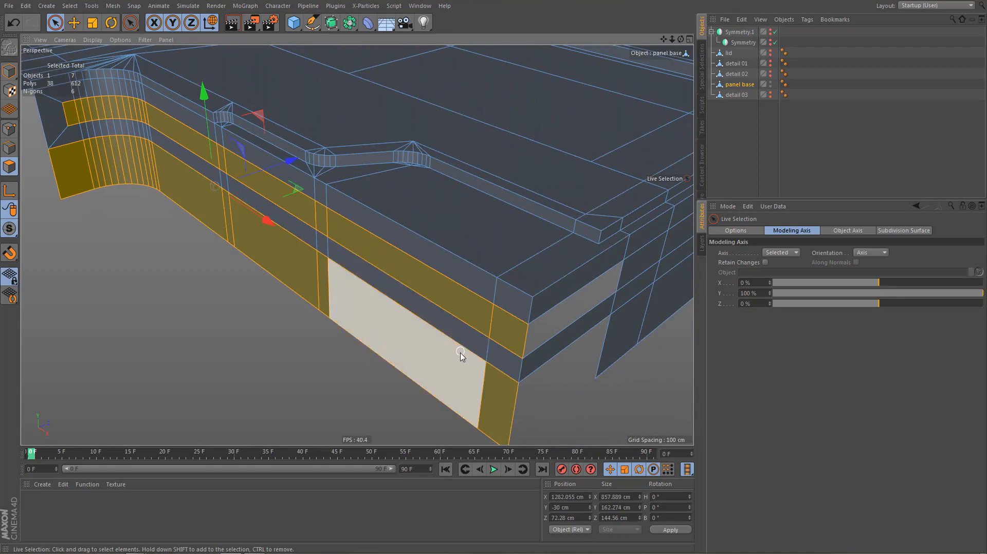
# Extrude the selected wall strips inward with an offset of -163.448 cm
pyautogui.press('d')
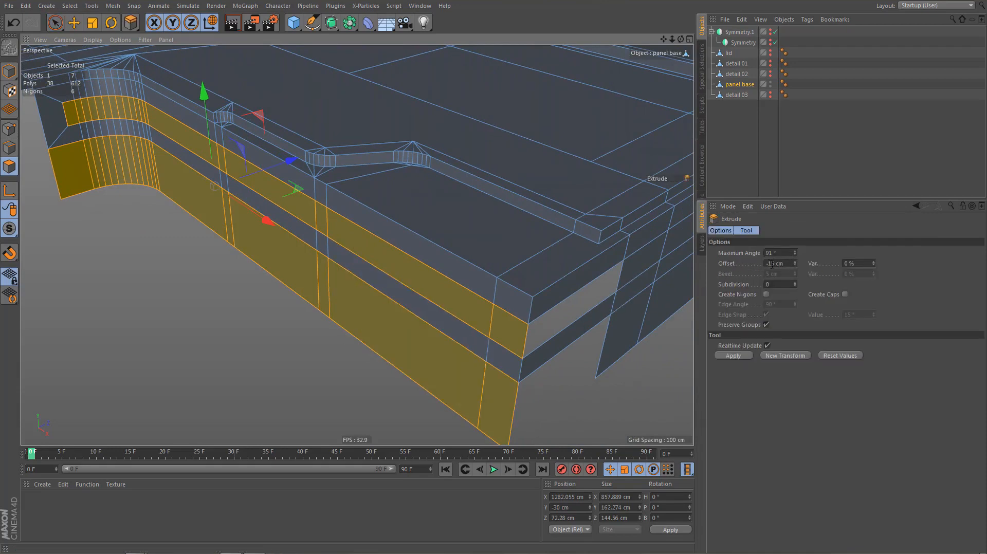
pyautogui.doubleClick(772, 264)
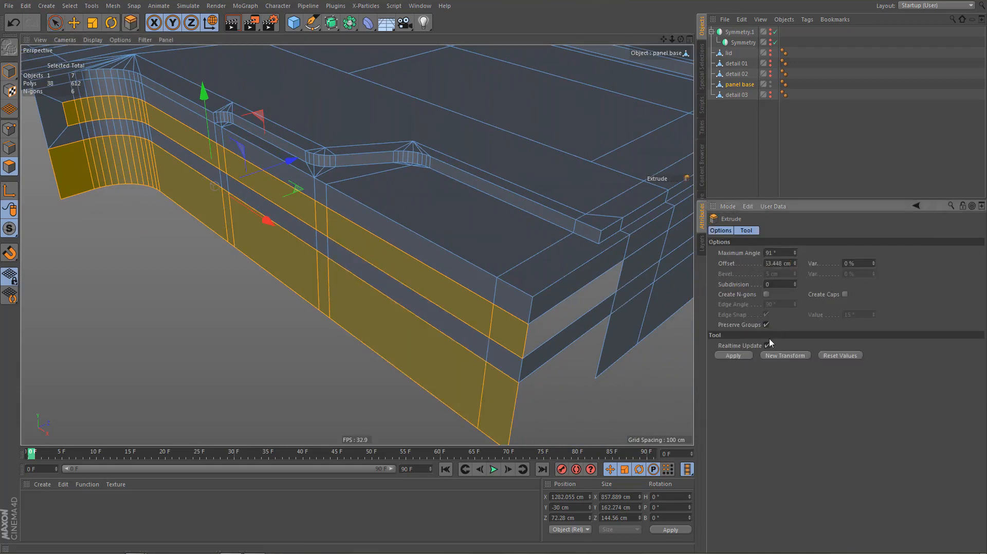
pyautogui.click(733, 356)
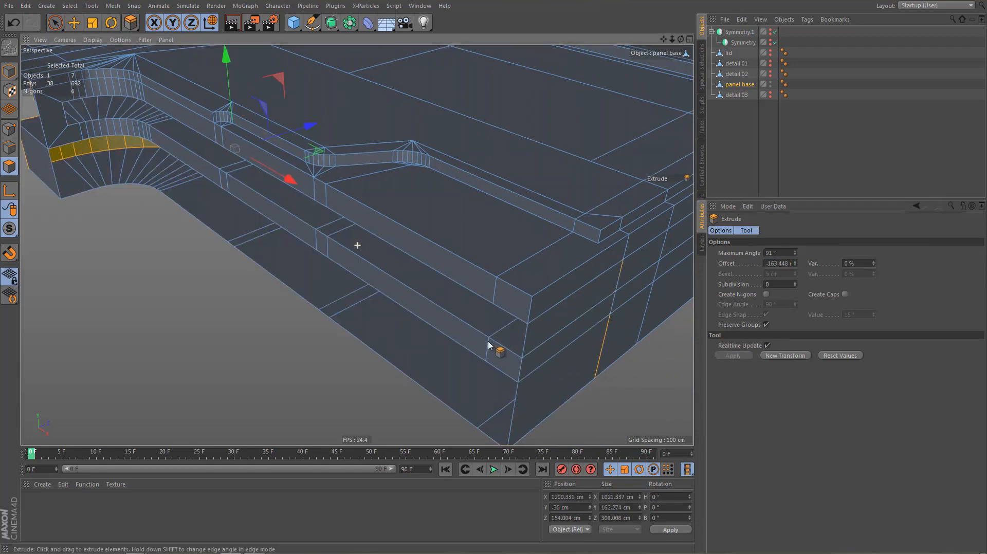
# Delete the two end polygons that close off the inward-extruded recesses at the front corner
pyautogui.scroll(2, 462, 354)
pyautogui.press('e')
pyautogui.click(474, 319)
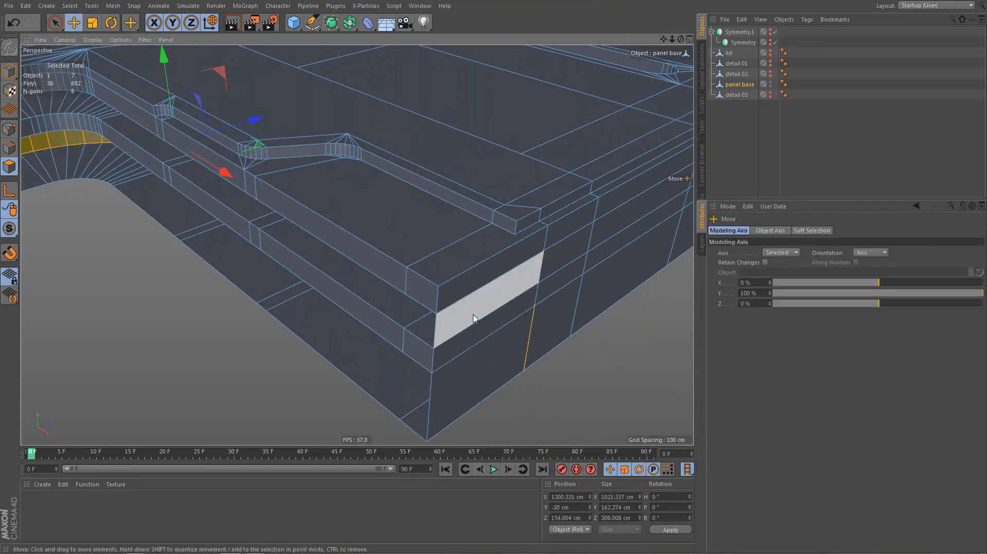
pyautogui.click(474, 316)
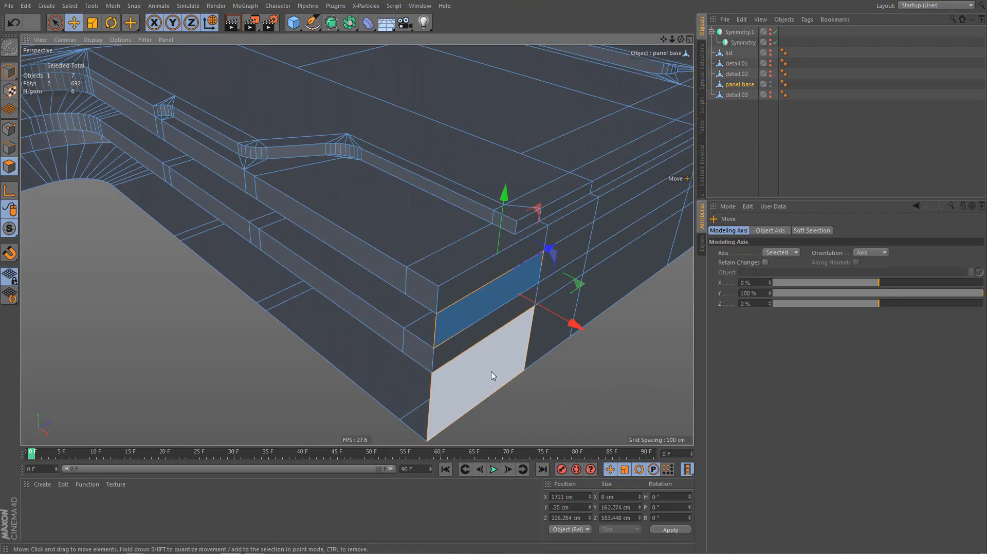
pyautogui.press('Delete')
pyautogui.keyDown('alt'); pyautogui.moveTo(491, 375); pyautogui.dragTo(416, 293); pyautogui.keyUp('alt')
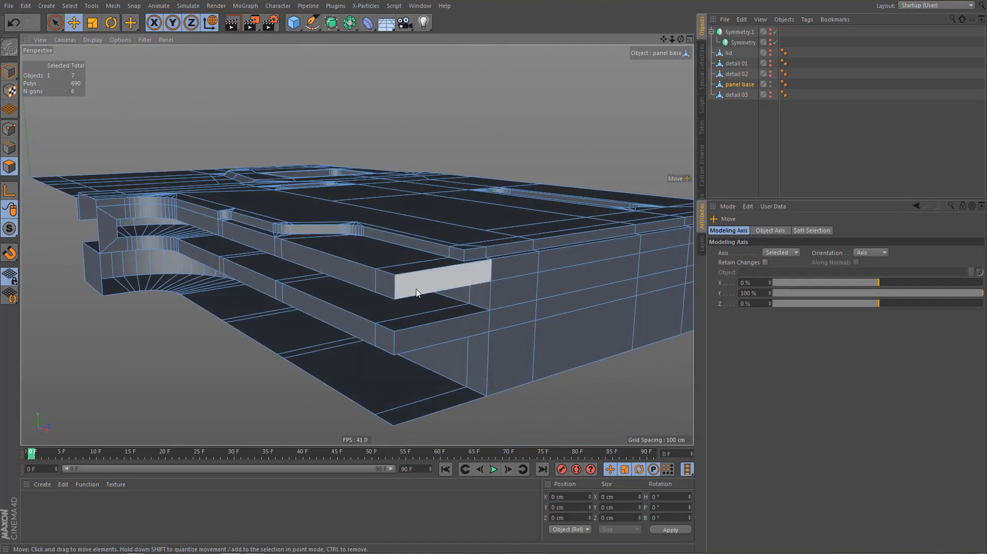
# Delete the lowest section of the walls with Ring Selection: the inner recess wall, the outer wall strip and the leftover bottom faces
pyautogui.press('u')
pyautogui.press('b')
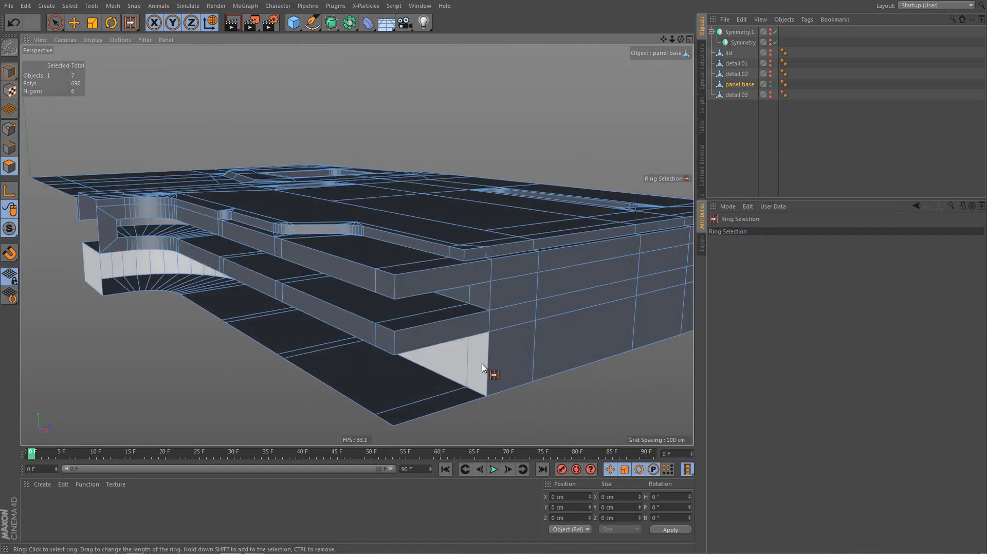
pyautogui.click(481, 366)
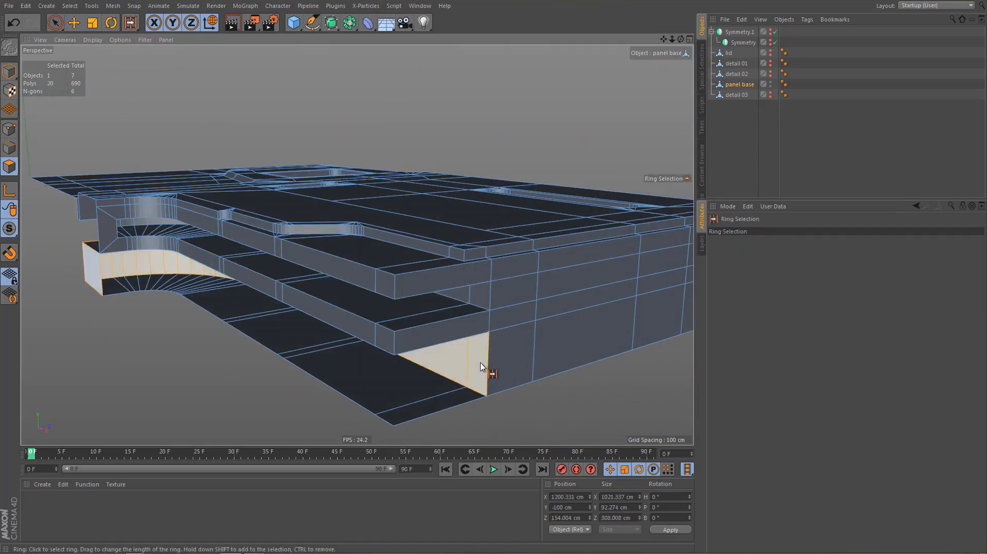
pyautogui.press('Delete')
pyautogui.click(495, 360)
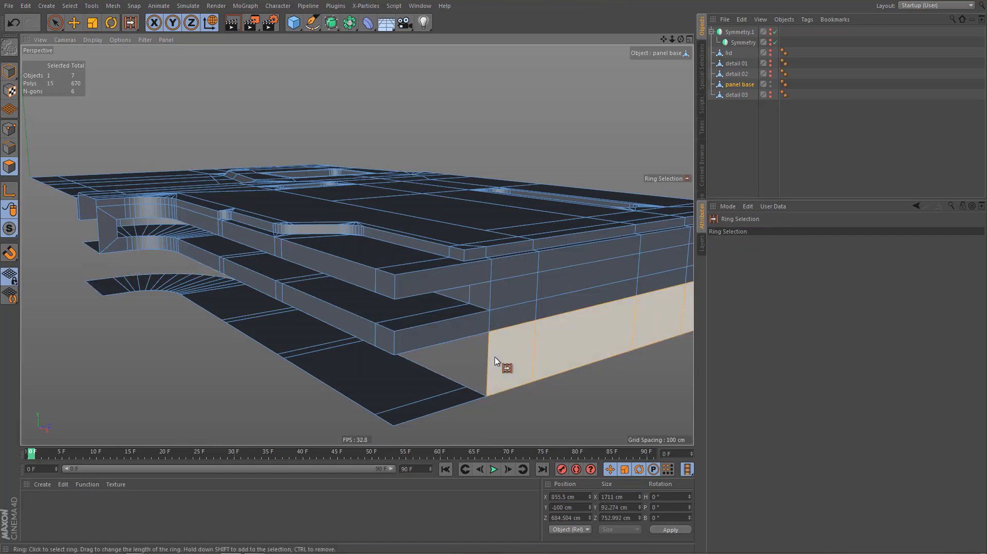
pyautogui.press('Delete')
pyautogui.click(166, 280)
pyautogui.press('Delete')
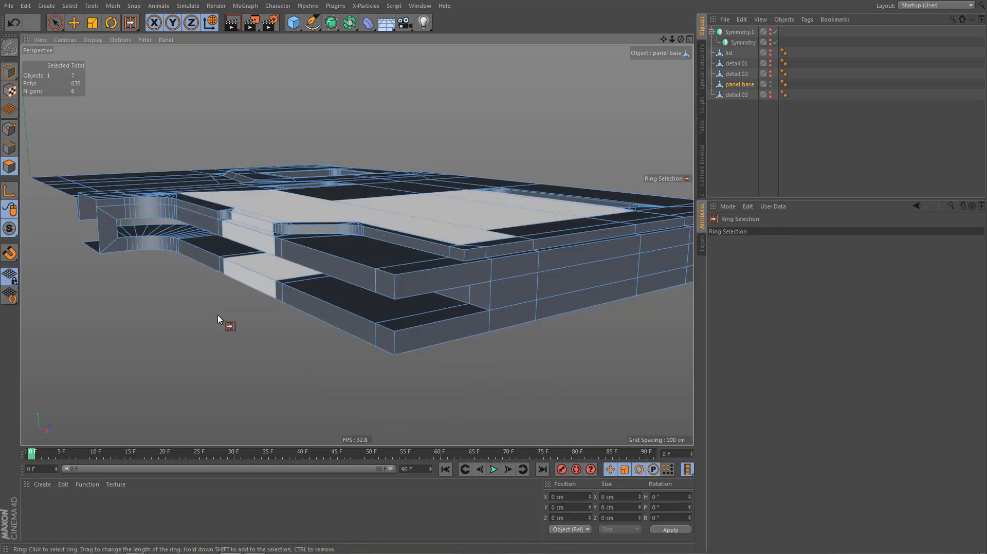
# Render the view and examine the panel base's recessed side wall and front corner
pyautogui.moveTo(218, 315)
pyautogui.keyDown('alt'); pyautogui.mouseDown()
pyautogui.moveTo(273, 258)
pyautogui.moveTo(280, 272)
pyautogui.moveTo(239, 308)
pyautogui.moveTo(260, 298)
pyautogui.mouseUp(); pyautogui.keyUp('alt')
pyautogui.press('n')
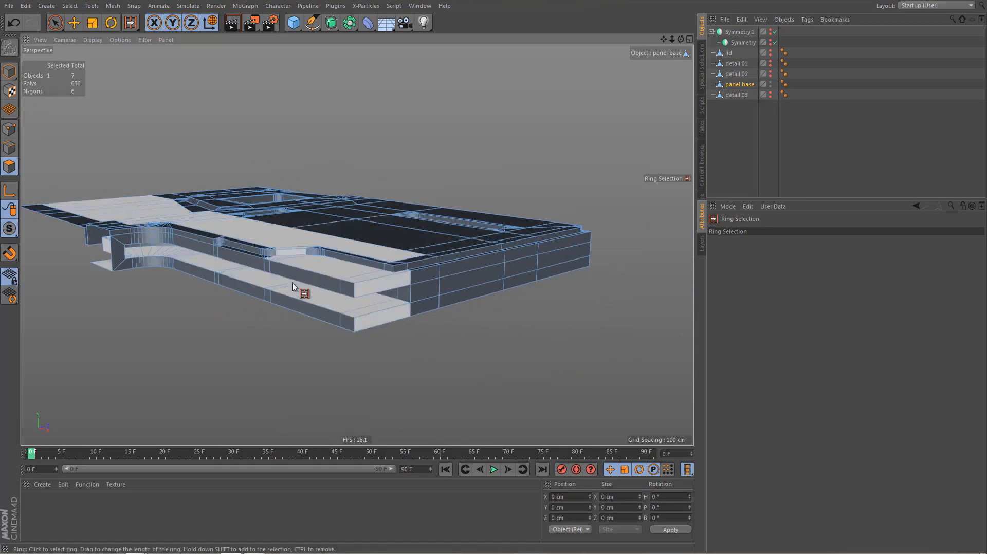
pyautogui.keyDown('alt'); pyautogui.moveTo(300, 261); pyautogui.dragTo(288, 290); pyautogui.keyUp('alt')
pyautogui.hotkey('ctrl', 'r')
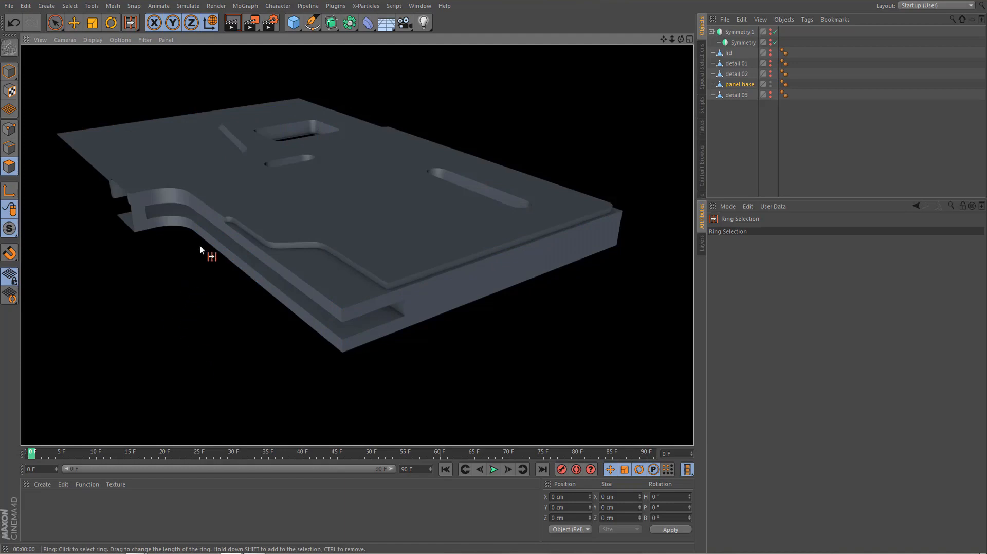
pyautogui.keyDown('alt'); pyautogui.moveTo(199, 245); pyautogui.dragTo(258, 246, button='right'); pyautogui.keyUp('alt')
pyautogui.keyDown('alt'); pyautogui.moveTo(466, 343); pyautogui.dragTo(429, 311); pyautogui.keyUp('alt')
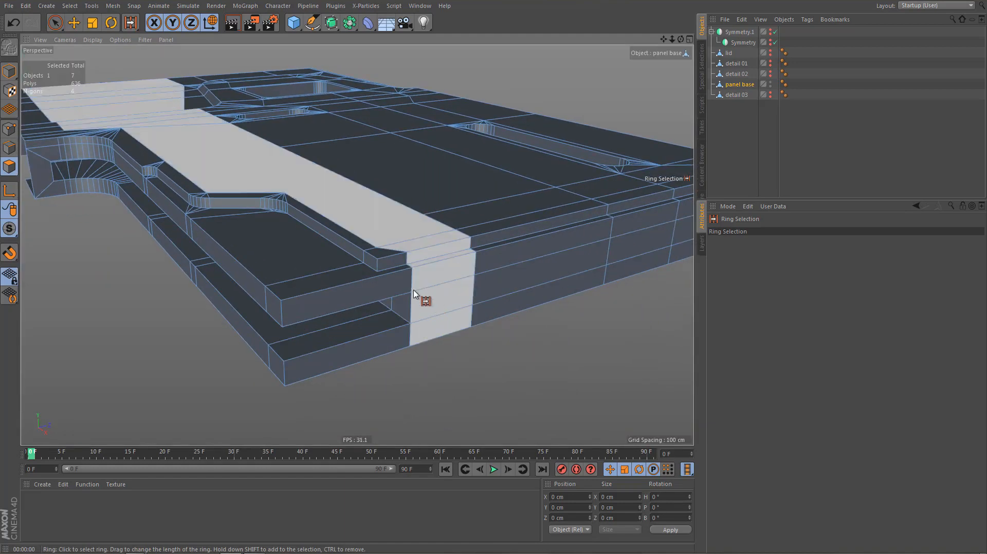
pyautogui.keyDown('alt'); pyautogui.moveTo(411, 316); pyautogui.dragTo(444, 297, button='right'); pyautogui.keyUp('alt')
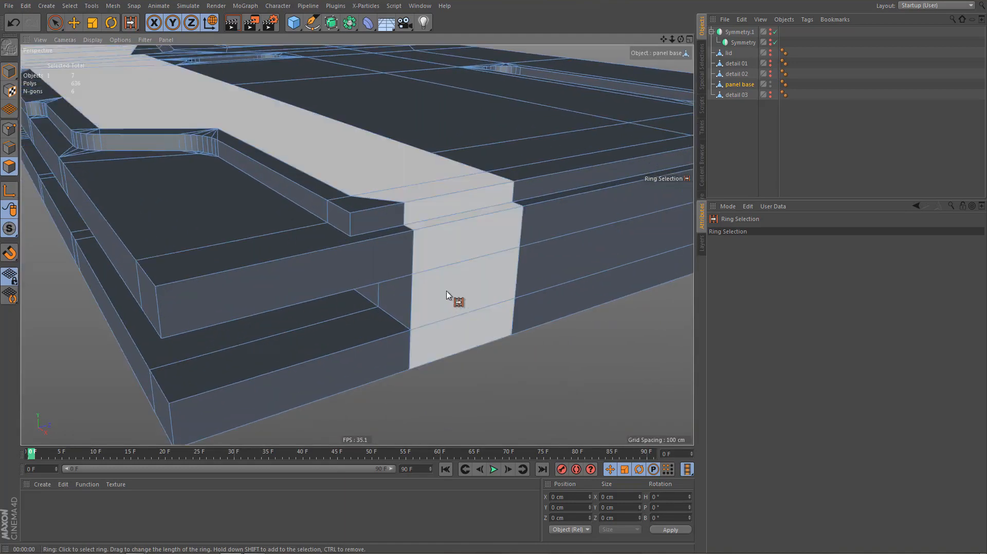
pyautogui.keyDown('alt'); pyautogui.moveTo(445, 297); pyautogui.dragTo(447, 244); pyautogui.keyUp('alt')
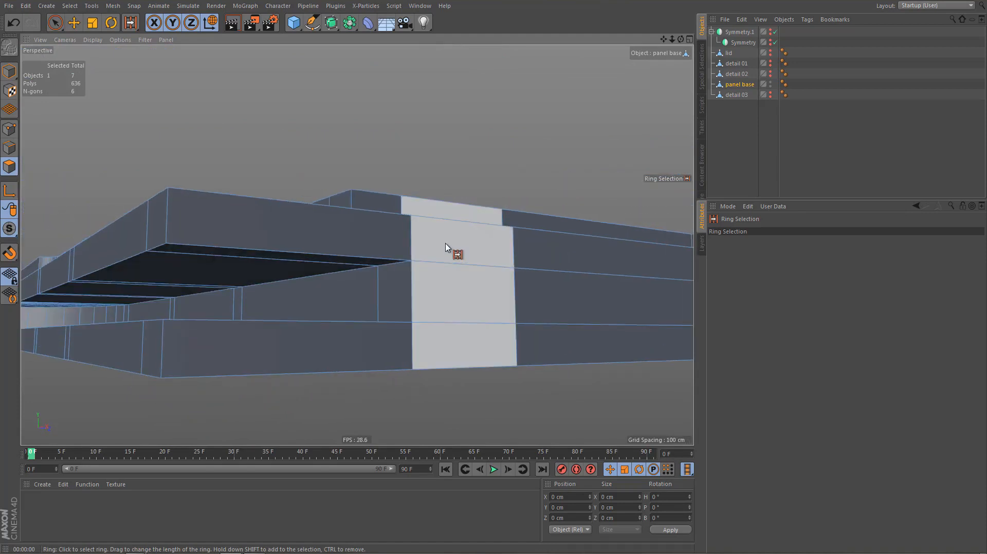
# Select the upper and lower inner edge loops running along the back of the side recess
pyautogui.press('Return')
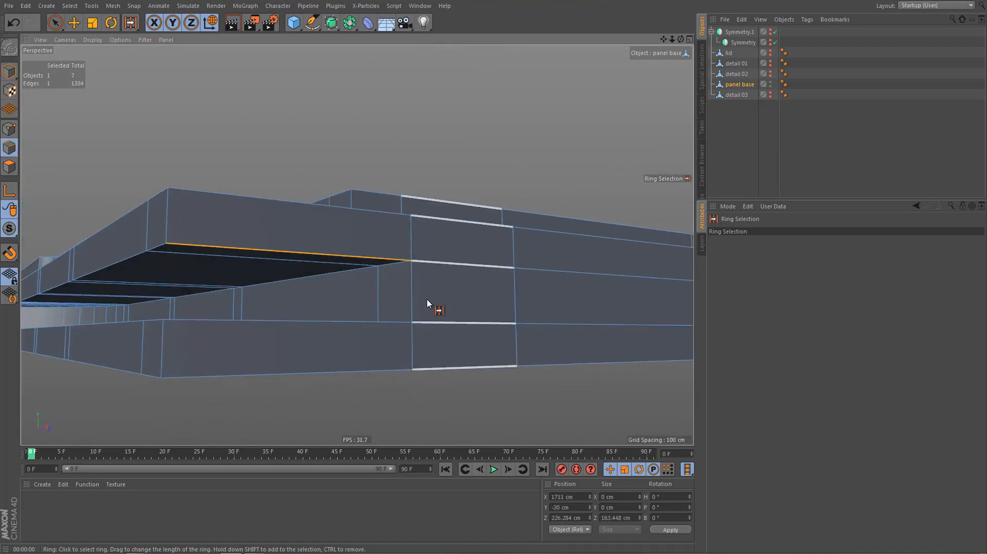
pyautogui.press('e')
pyautogui.doubleClick(290, 282)
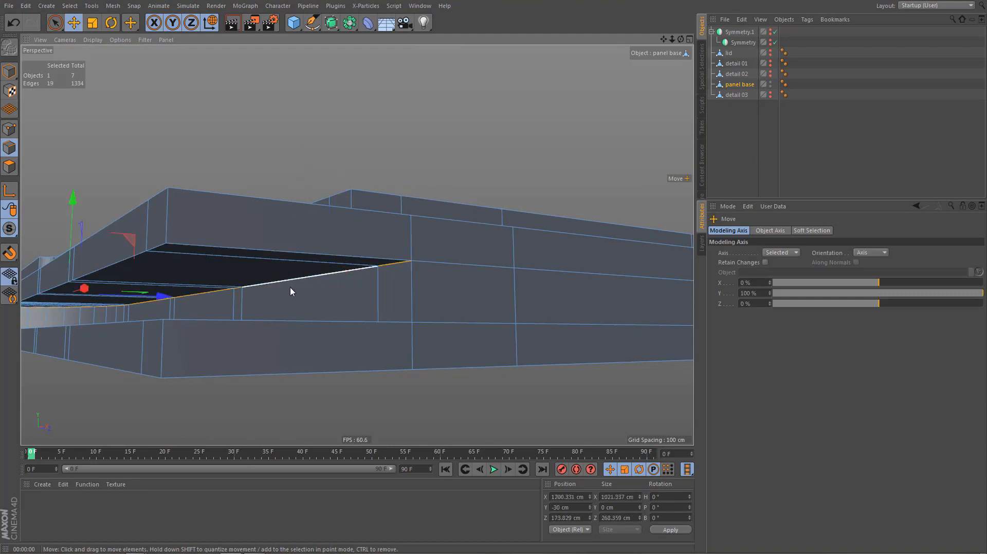
pyautogui.keyDown('alt'); pyautogui.moveTo(266, 308); pyautogui.dragTo(278, 278); pyautogui.keyUp('alt')
pyautogui.keyDown('alt'); pyautogui.moveTo(359, 379); pyautogui.dragTo(395, 384, button='right'); pyautogui.keyUp('alt')
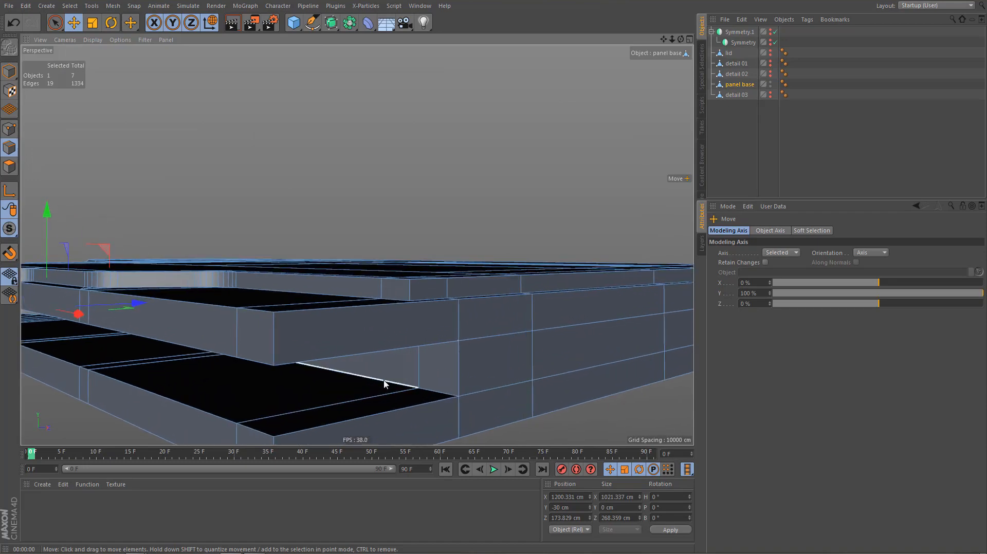
pyautogui.keyDown('alt'); pyautogui.moveTo(419, 331); pyautogui.dragTo(356, 366, button='right'); pyautogui.keyUp('alt')
pyautogui.keyDown('alt'); pyautogui.moveTo(348, 327); pyautogui.dragTo(348, 301); pyautogui.keyUp('alt')
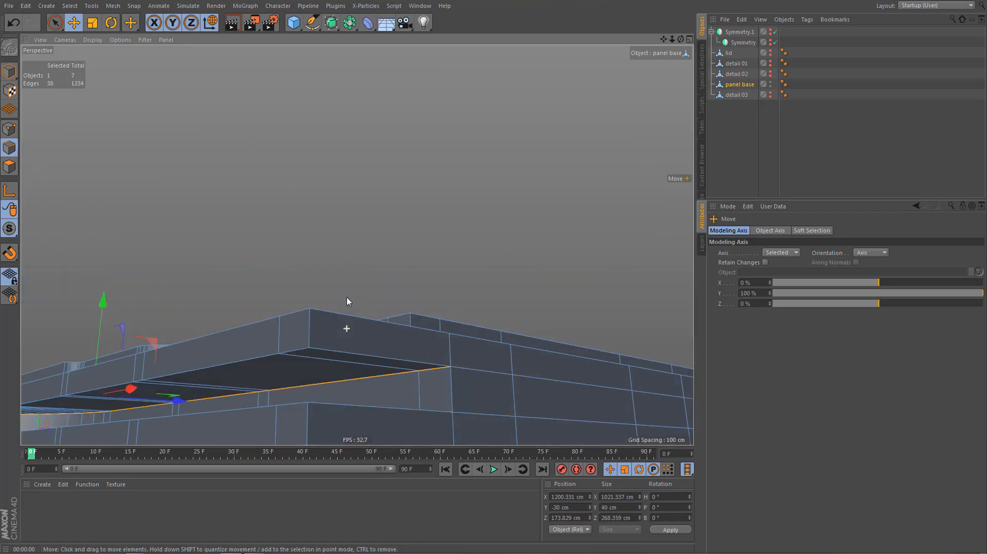
# Add the upper and lower depth edges at the curved end of the side recess to the edge selection
pyautogui.keyDown('alt'); pyautogui.moveTo(471, 316); pyautogui.dragTo(545, 295, button='middle'); pyautogui.keyUp('alt')
pyautogui.keyDown('alt'); pyautogui.moveTo(545, 297); pyautogui.dragTo(194, 353); pyautogui.keyUp('alt')
pyautogui.keyDown('alt'); pyautogui.moveTo(79, 383); pyautogui.dragTo(237, 358, button='right'); pyautogui.keyUp('alt')
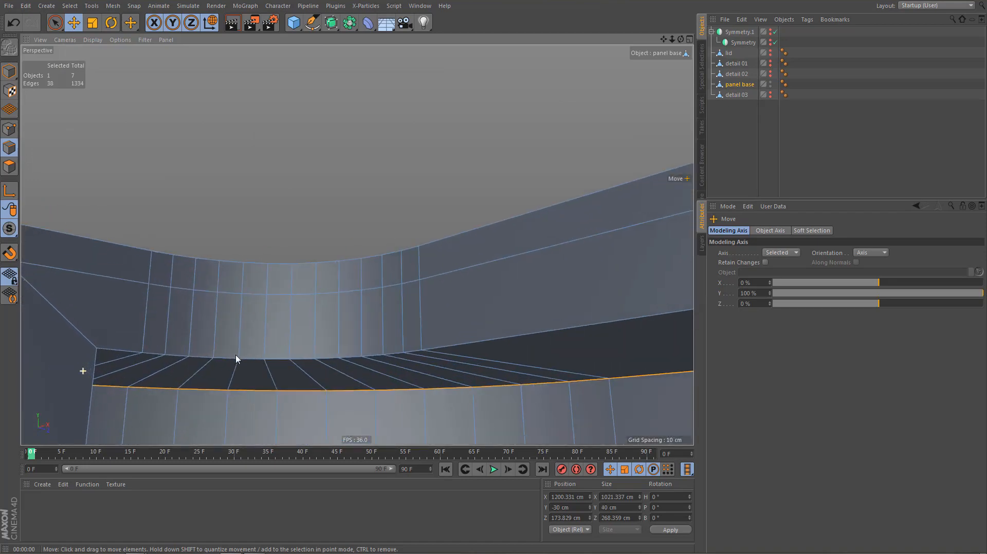
pyautogui.keyDown('alt'); pyautogui.moveTo(131, 363); pyautogui.dragTo(358, 247, button='middle'); pyautogui.keyUp('alt')
pyautogui.keyDown('alt'); pyautogui.moveTo(357, 245); pyautogui.dragTo(351, 313, button='right'); pyautogui.keyUp('alt')
pyautogui.keyDown('alt'); pyautogui.moveTo(340, 341); pyautogui.dragTo(378, 353); pyautogui.keyUp('alt')
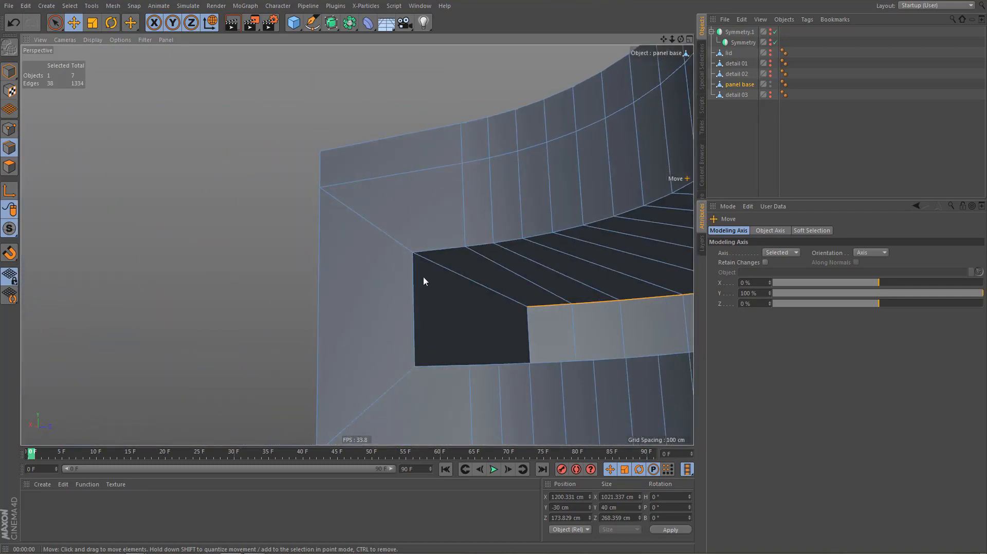
pyautogui.keyDown('shift'); pyautogui.click(424, 260); pyautogui.keyUp('shift')
pyautogui.keyDown('alt'); pyautogui.moveTo(424, 260); pyautogui.dragTo(444, 362); pyautogui.keyUp('alt')
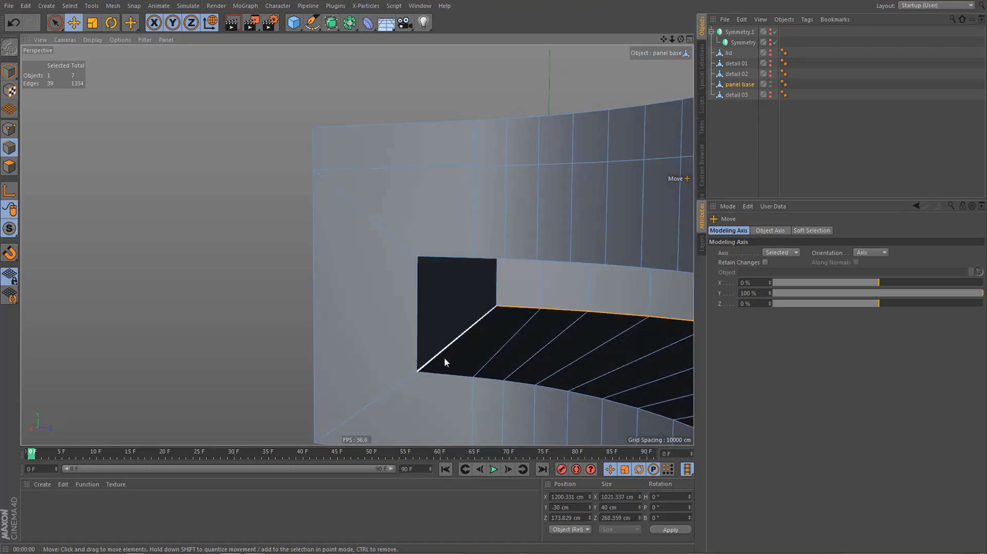
pyautogui.keyDown('shift'); pyautogui.click(430, 362); pyautogui.keyUp('shift')
pyautogui.keyDown('alt'); pyautogui.moveTo(420, 264); pyautogui.dragTo(442, 356); pyautogui.keyUp('alt')
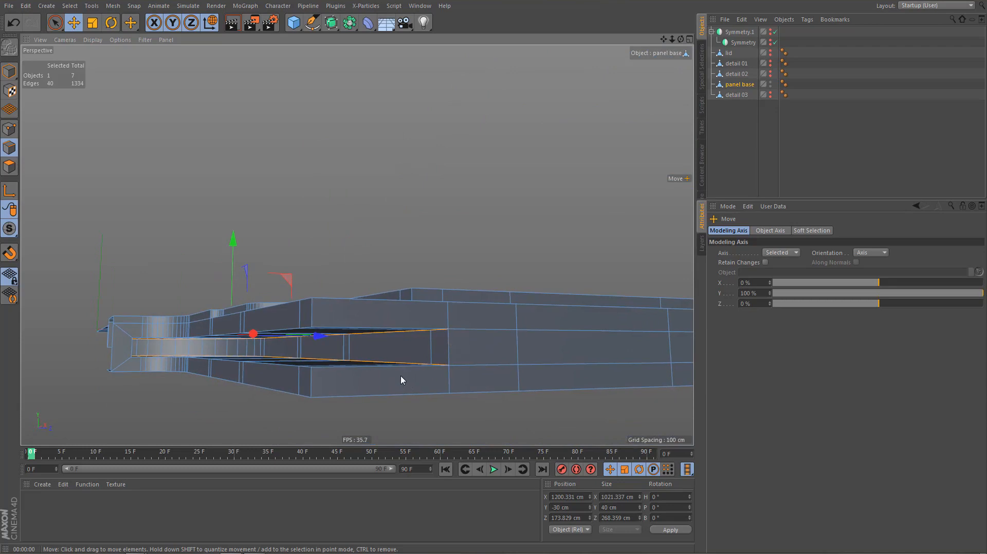
# Bevel the selected recess edges with an offset of about 11 cm and render the view to check the rounding
pyautogui.press('m')
pyautogui.press('s')
pyautogui.keyDown('alt'); pyautogui.moveTo(548, 346); pyautogui.dragTo(676, 288, button='right'); pyautogui.keyUp('alt')
pyautogui.moveTo(471, 366); pyautogui.dragTo(443, 367)
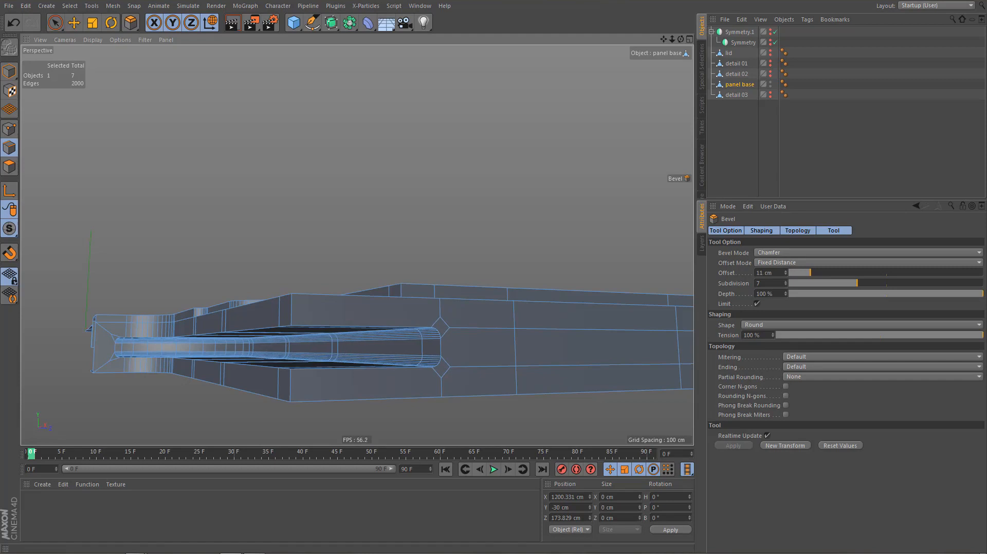
pyautogui.keyDown('alt'); pyautogui.moveTo(441, 374); pyautogui.dragTo(456, 391); pyautogui.keyUp('alt')
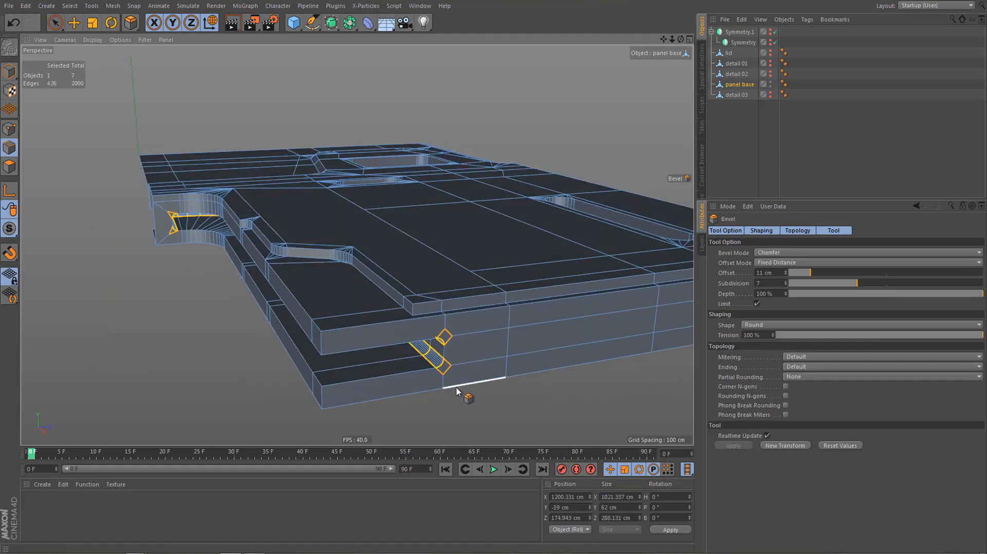
pyautogui.hotkey('ctrl', 'r')
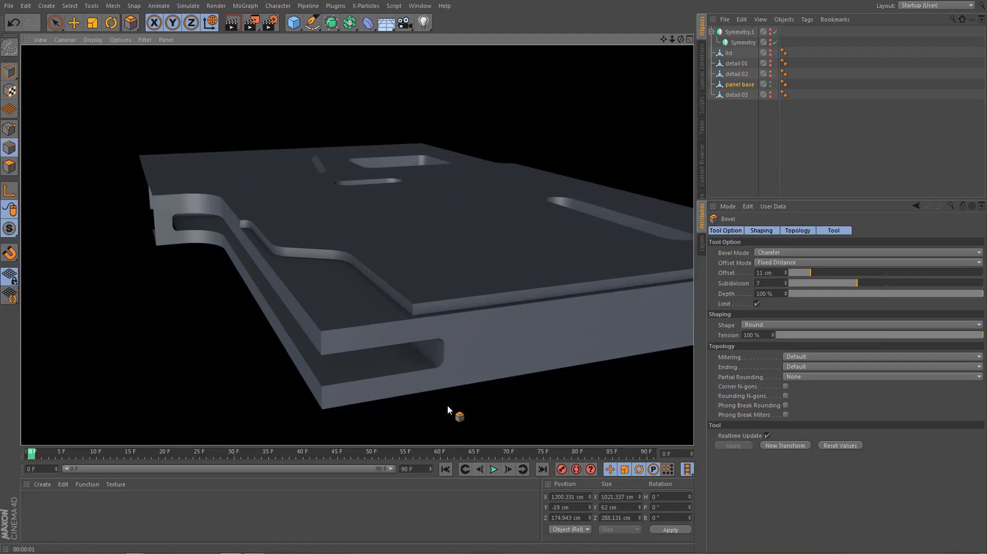
# Set the bevel offset to 13 cm and render the rounded recess openings from two viewpoints
pyautogui.moveTo(785, 276); pyautogui.dragTo(788, 274)
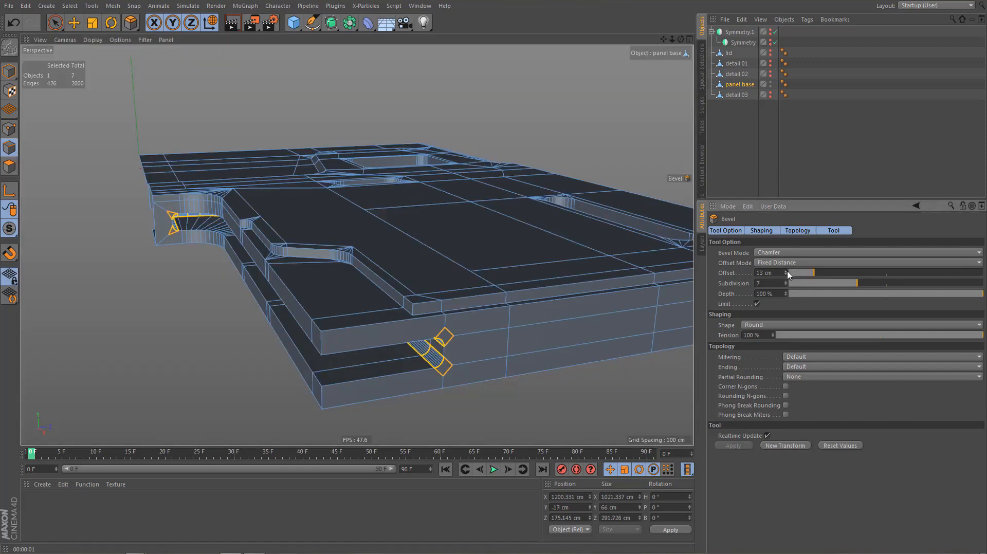
pyautogui.hotkey('ctrl', 'r')
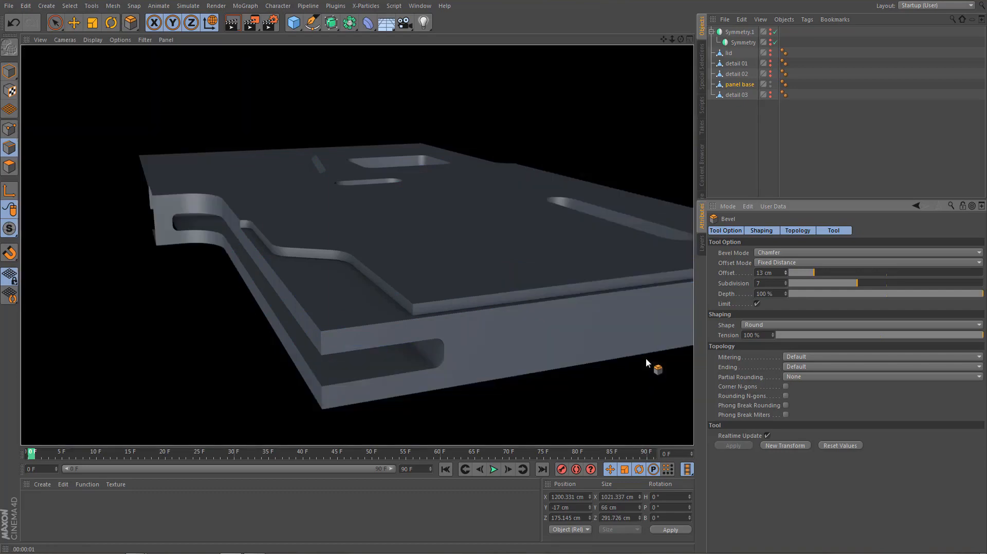
pyautogui.keyDown('alt'); pyautogui.moveTo(441, 384); pyautogui.dragTo(499, 358, button='right'); pyautogui.keyUp('alt')
pyautogui.keyDown('alt'); pyautogui.moveTo(493, 329); pyautogui.dragTo(458, 363); pyautogui.keyUp('alt')
pyautogui.keyDown('alt'); pyautogui.moveTo(493, 334); pyautogui.dragTo(457, 374, button='right'); pyautogui.keyUp('alt')
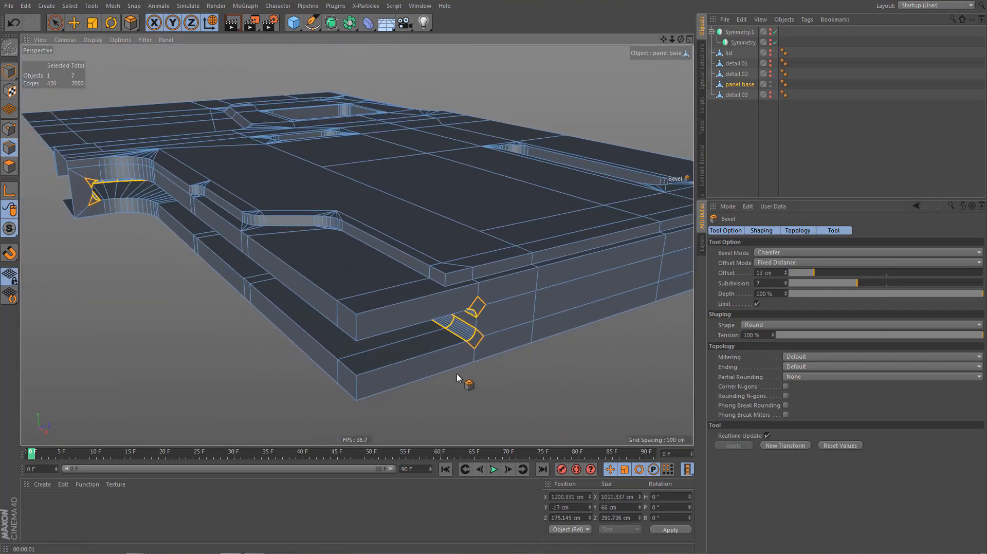
pyautogui.hotkey('ctrl', 'r')
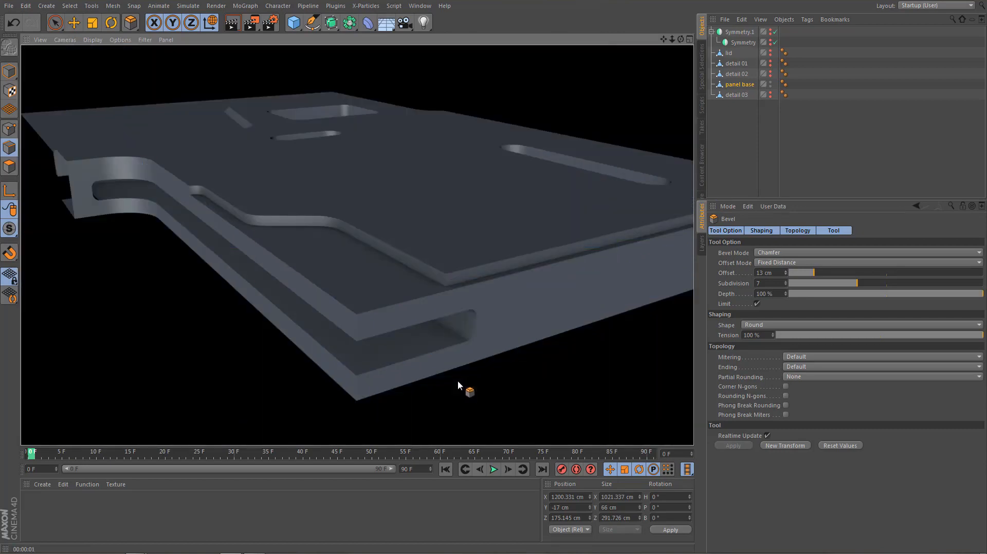
# Set the bevel subdivision to 5 and clear the edge selection
pyautogui.keyDown('alt'); pyautogui.moveTo(506, 335); pyautogui.dragTo(530, 331, button='right'); pyautogui.keyUp('alt')
pyautogui.click(786, 285)
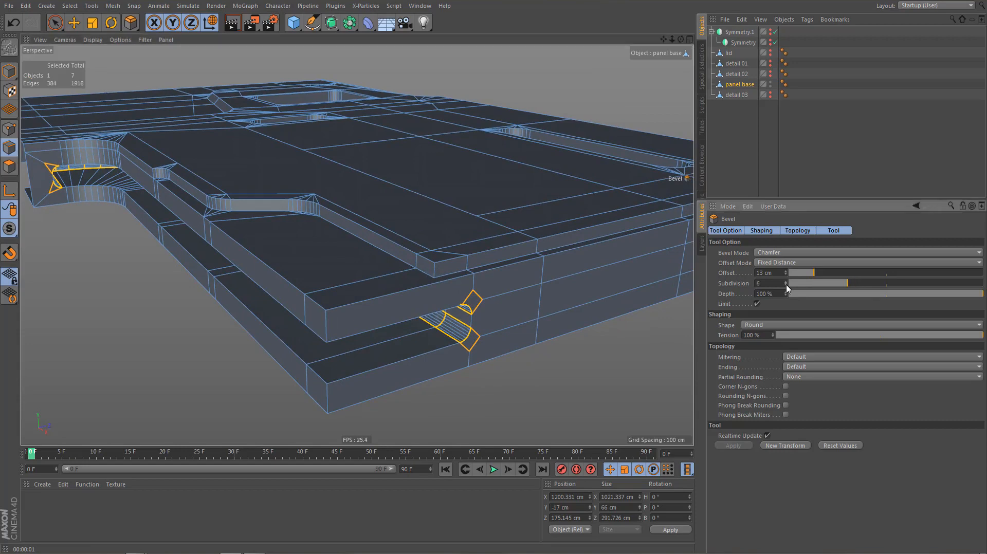
pyautogui.keyDown('alt'); pyautogui.moveTo(437, 371); pyautogui.dragTo(473, 303); pyautogui.keyUp('alt')
pyautogui.hotkey('ctrl', 'shift', 'a')
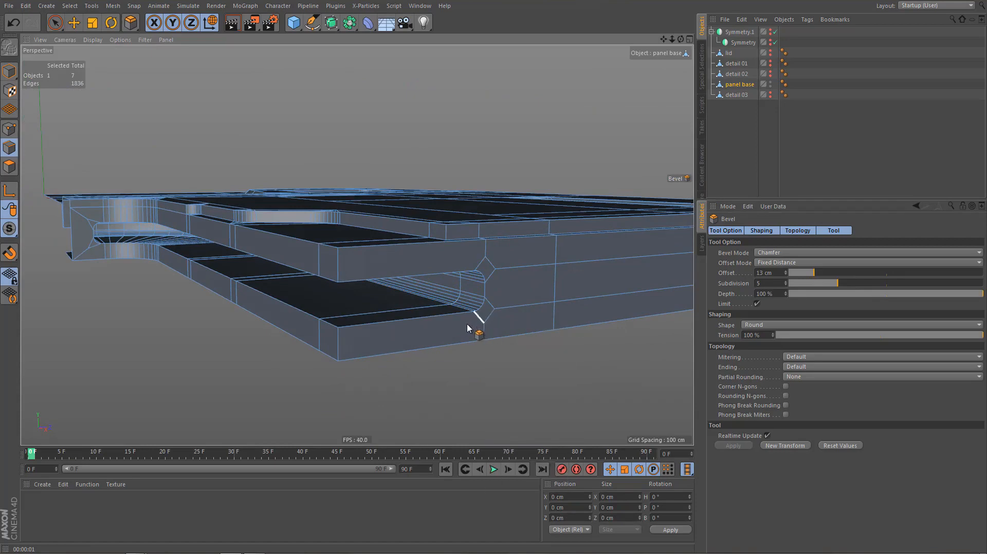
# Weld the two outer bevel points at the curved end of the recess onto the wall's outer corner points with the Polygon Pen
pyautogui.keyDown('alt'); pyautogui.moveTo(468, 328); pyautogui.dragTo(272, 371); pyautogui.keyUp('alt')
pyautogui.keyDown('alt'); pyautogui.moveTo(198, 216); pyautogui.dragTo(359, 242, button='right'); pyautogui.keyUp('alt')
pyautogui.keyDown('alt'); pyautogui.moveTo(358, 243); pyautogui.dragTo(290, 255); pyautogui.keyUp('alt')
pyautogui.moveTo(225, 239)
pyautogui.keyDown('alt'); pyautogui.mouseDown()
pyautogui.moveTo(193, 212)
pyautogui.moveTo(223, 254)
pyautogui.mouseUp(); pyautogui.keyUp('alt')
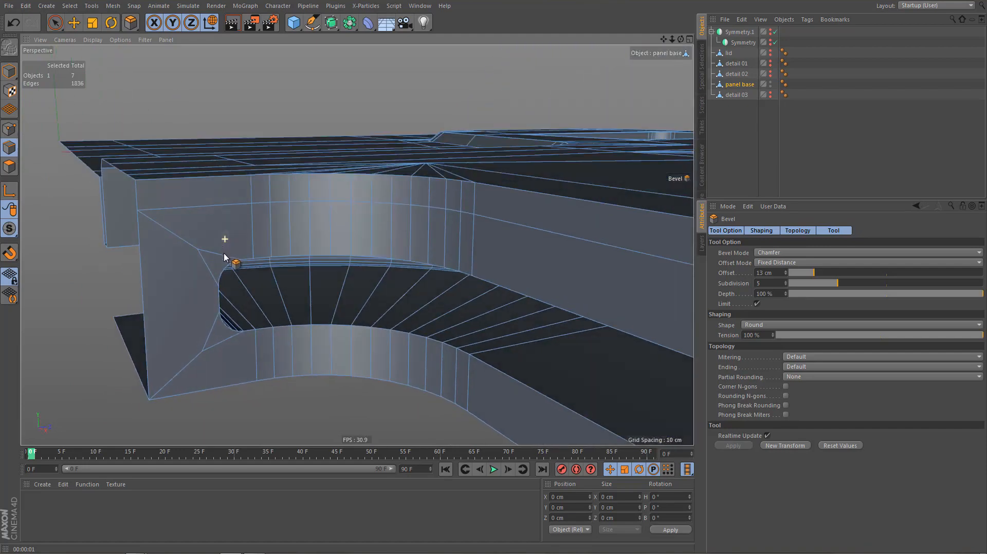
pyautogui.press('m')
pyautogui.press('e')
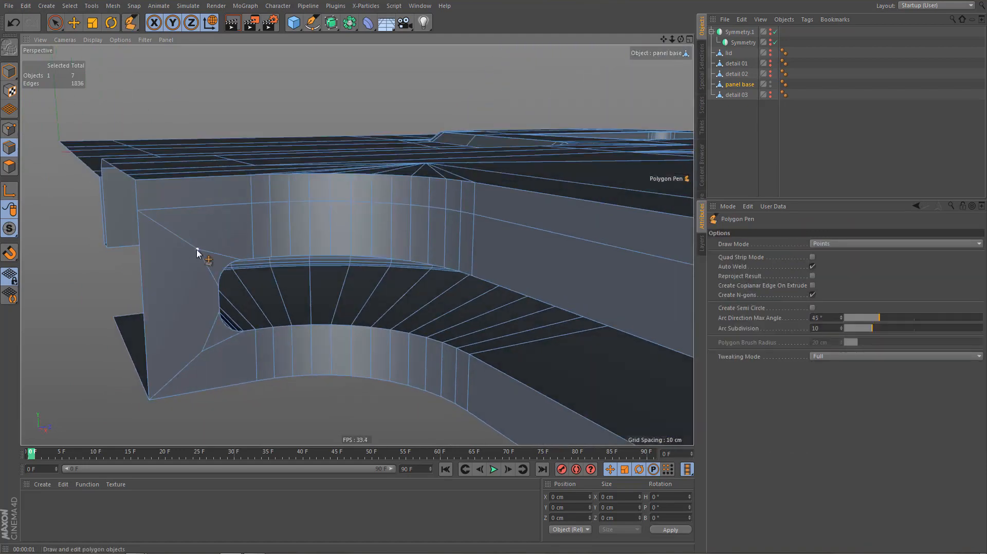
pyautogui.moveTo(152, 230); pyautogui.dragTo(139, 212)
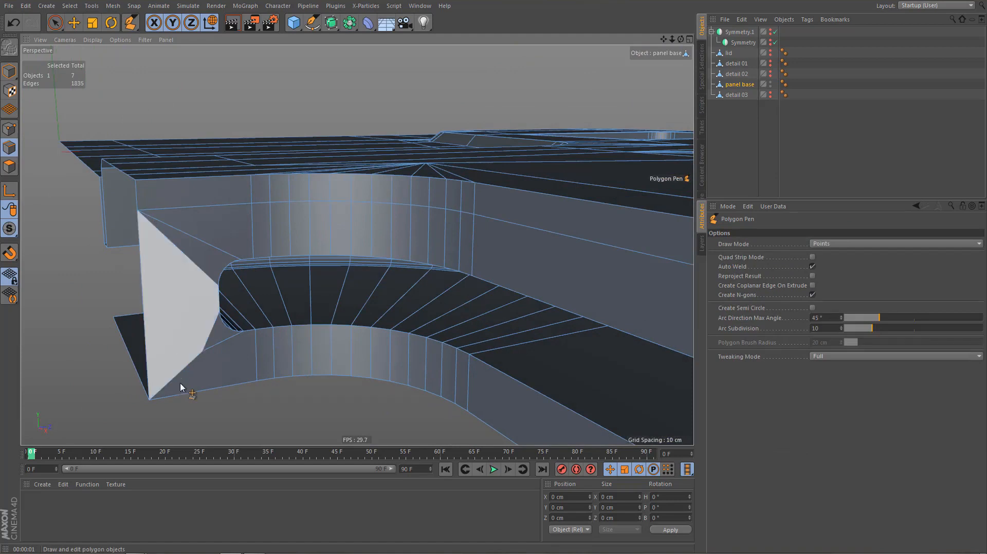
pyautogui.moveTo(205, 358); pyautogui.dragTo(150, 405)
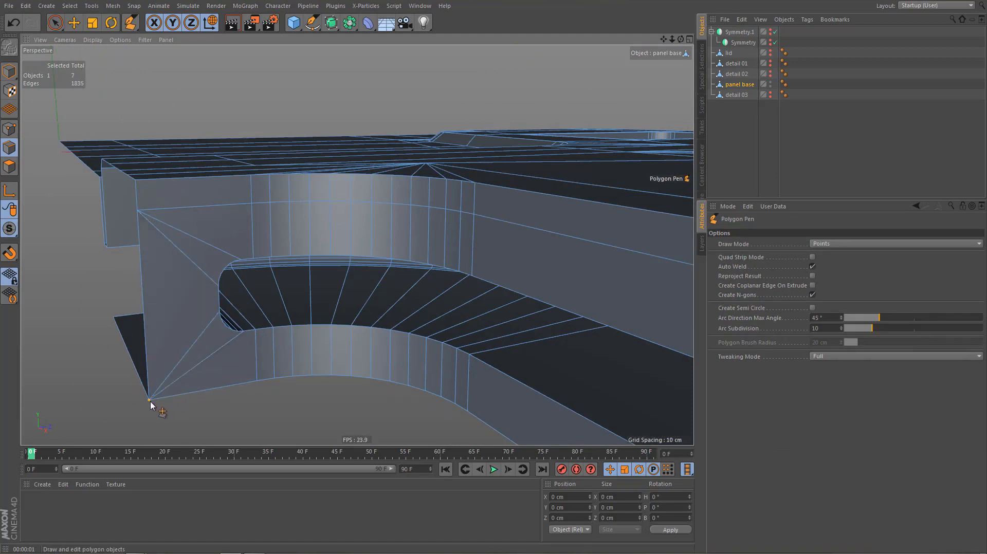
# Select the upper and lower corner polygons at the recess's curved end and remove their N-gons
pyautogui.press('Return')
pyautogui.press('9')
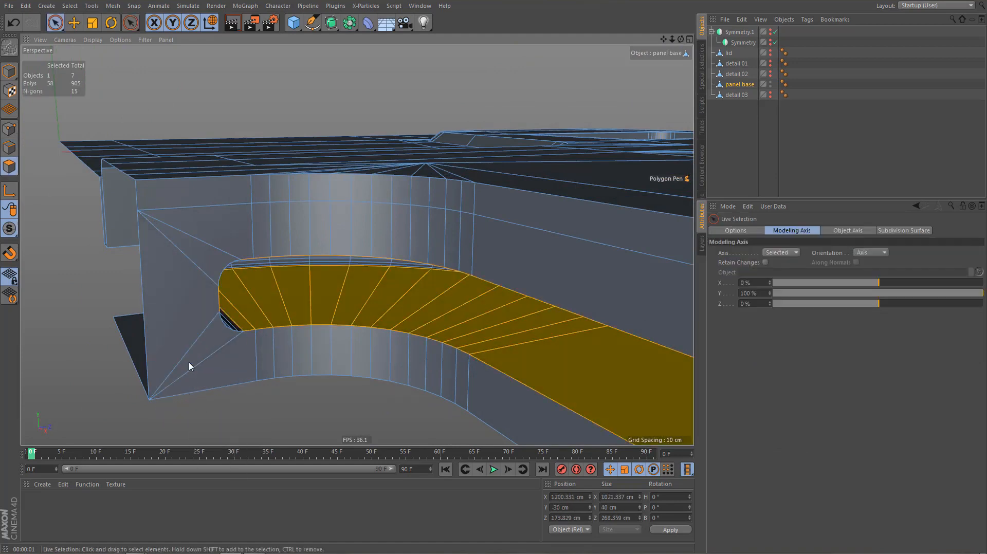
pyautogui.click(200, 260)
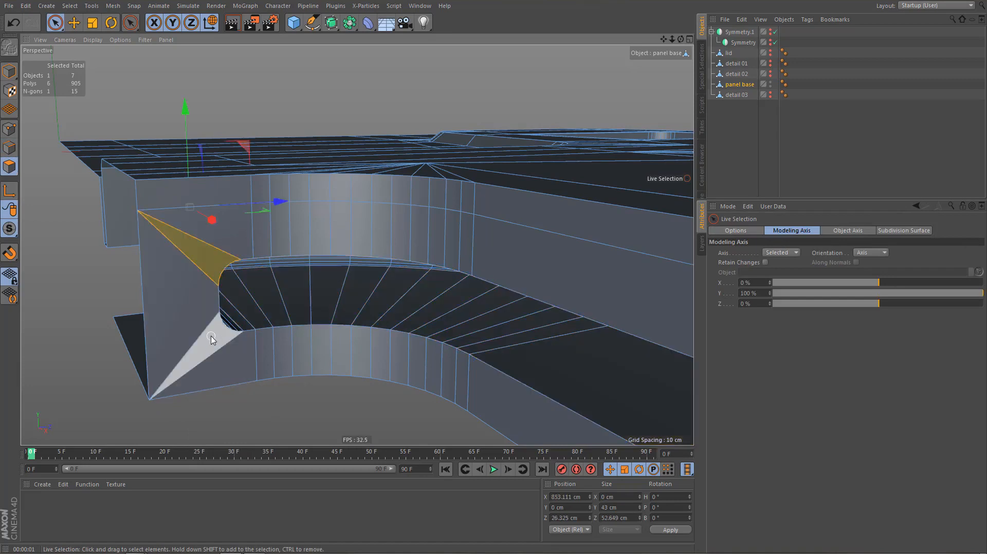
pyautogui.keyDown('shift'); pyautogui.click(253, 402); pyautogui.keyUp('shift')
pyautogui.rightClick(257, 409)
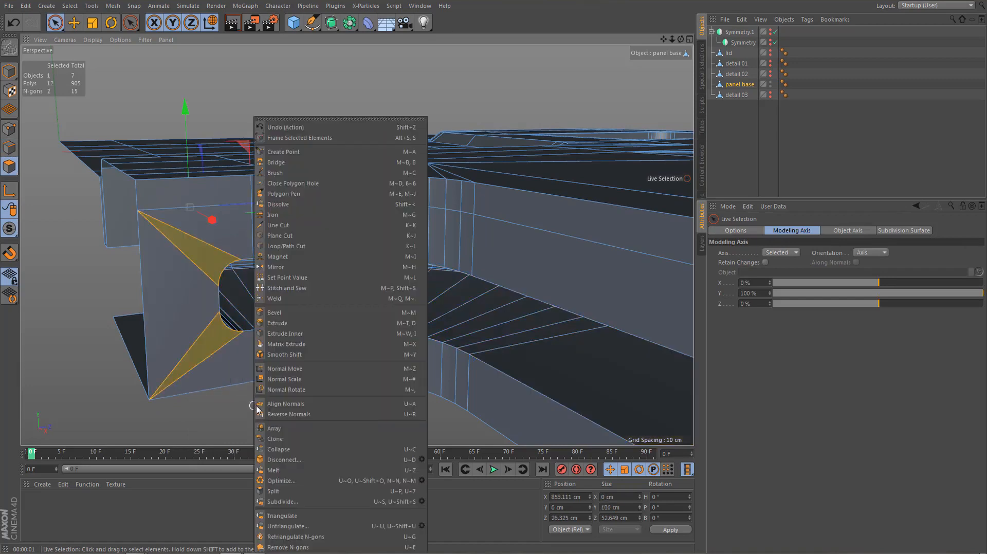
pyautogui.click(309, 547)
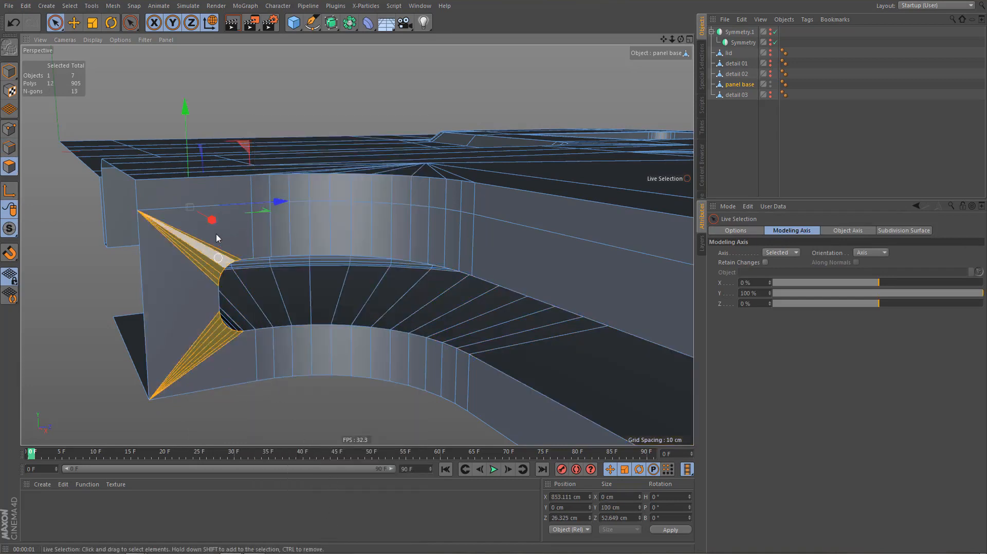
pyautogui.scroll(5, 216, 236)
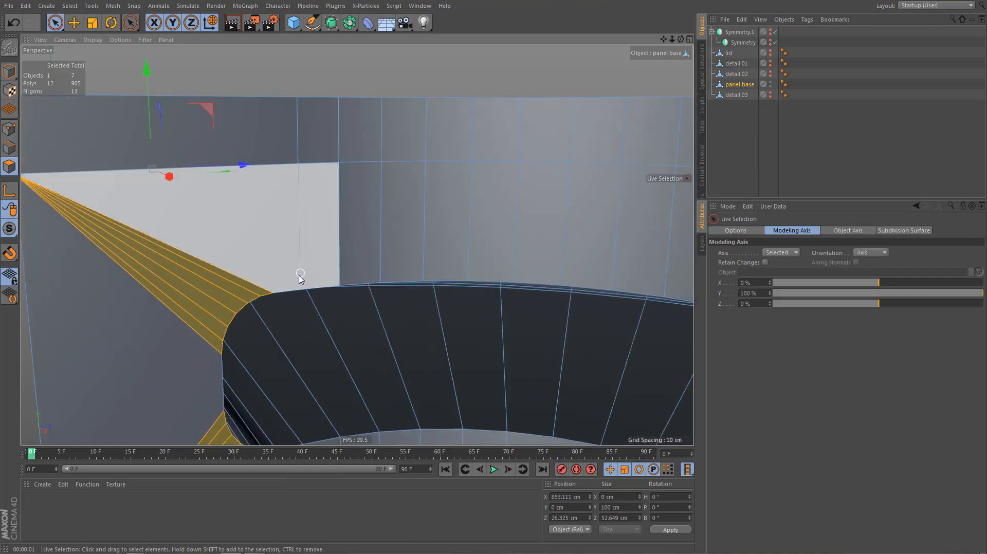
pyautogui.press('Return')
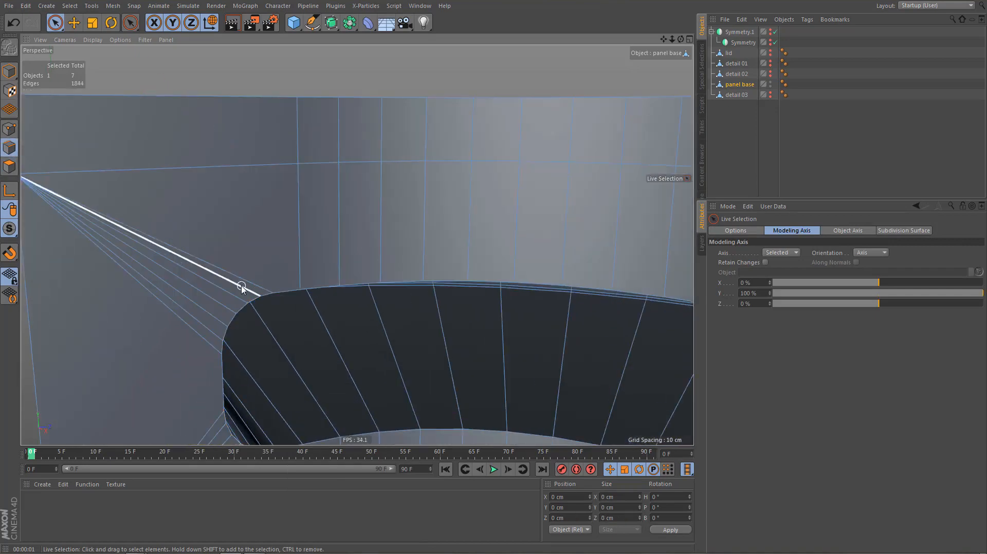
pyautogui.click(243, 287)
pyautogui.press('Delete')
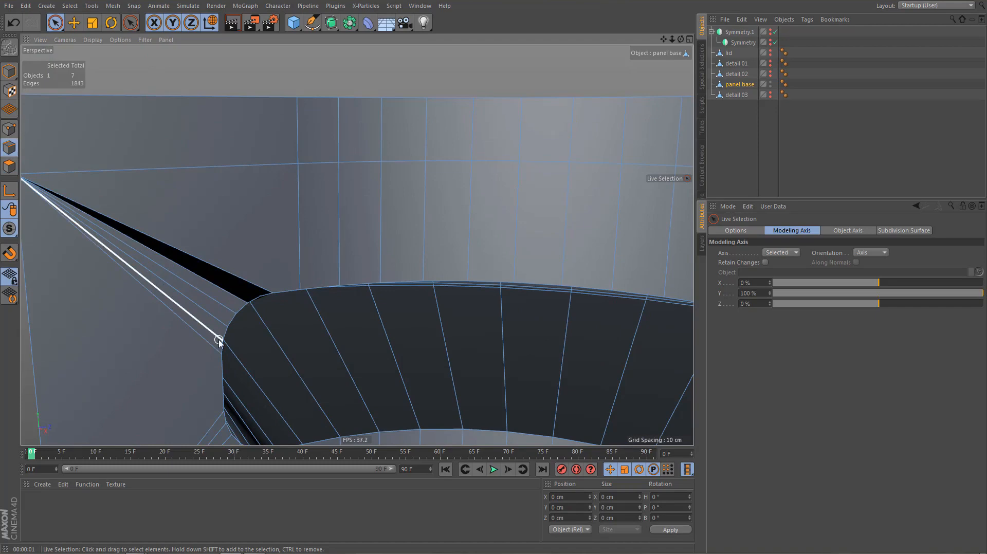
pyautogui.hotkey('ctrl', 'z')
# Weld the bevel's stray points at the opposite recess end onto the wall's upper and lower edge points with the Polygon Pen
pyautogui.scroll(-6, 242, 242)
pyautogui.keyDown('alt'); pyautogui.moveTo(238, 294); pyautogui.dragTo(234, 323); pyautogui.keyUp('alt')
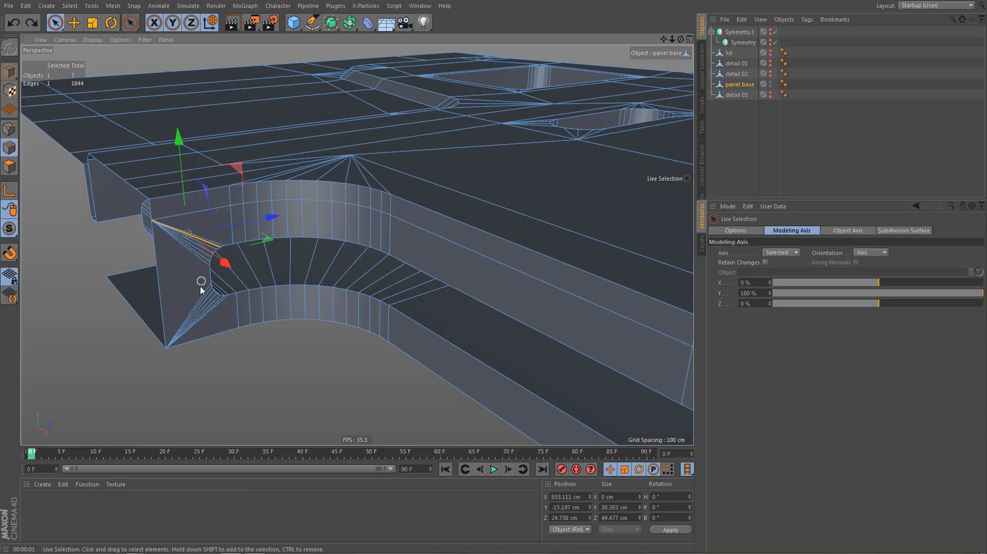
pyautogui.scroll(4, 207, 267)
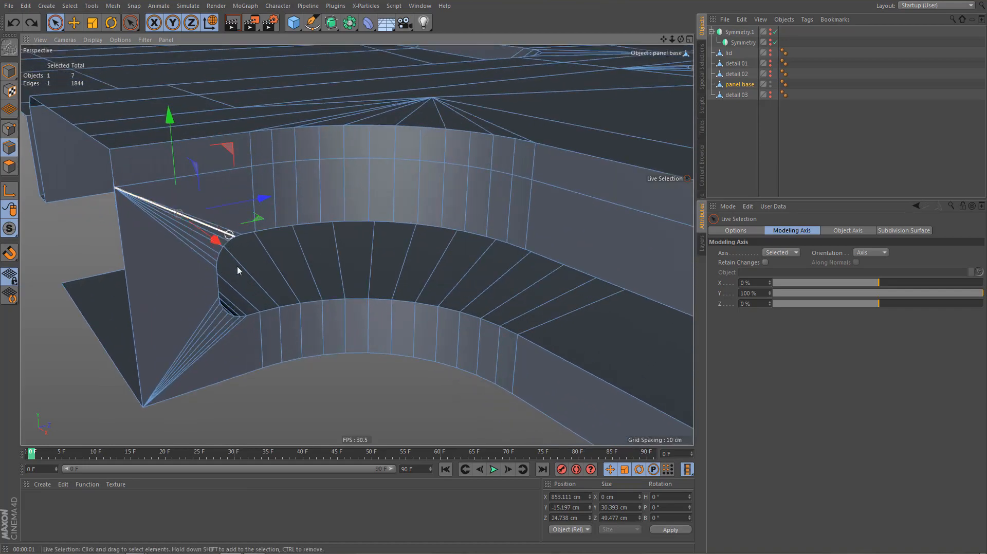
pyautogui.scroll(-5, 297, 213)
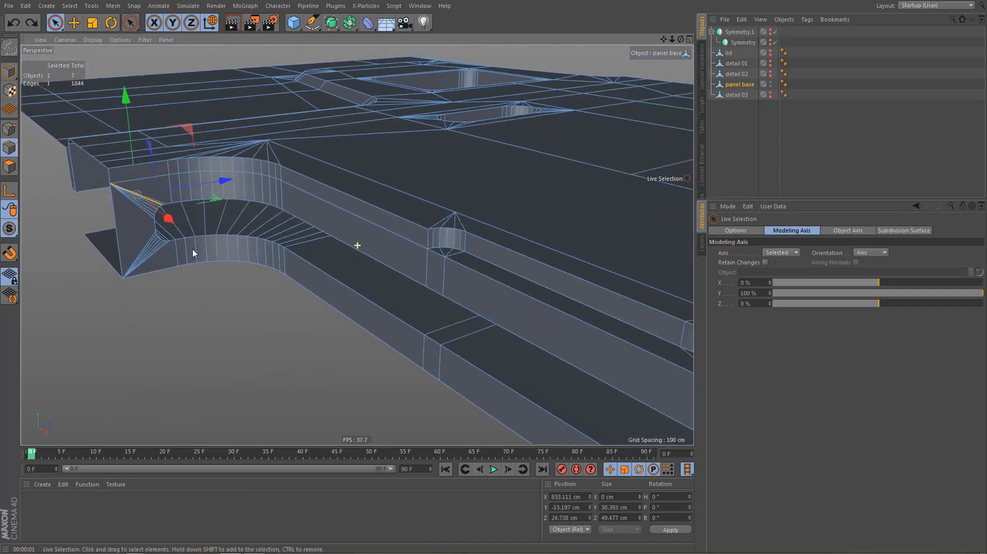
pyautogui.keyDown('alt'); pyautogui.moveTo(175, 253); pyautogui.dragTo(107, 245); pyautogui.keyUp('alt')
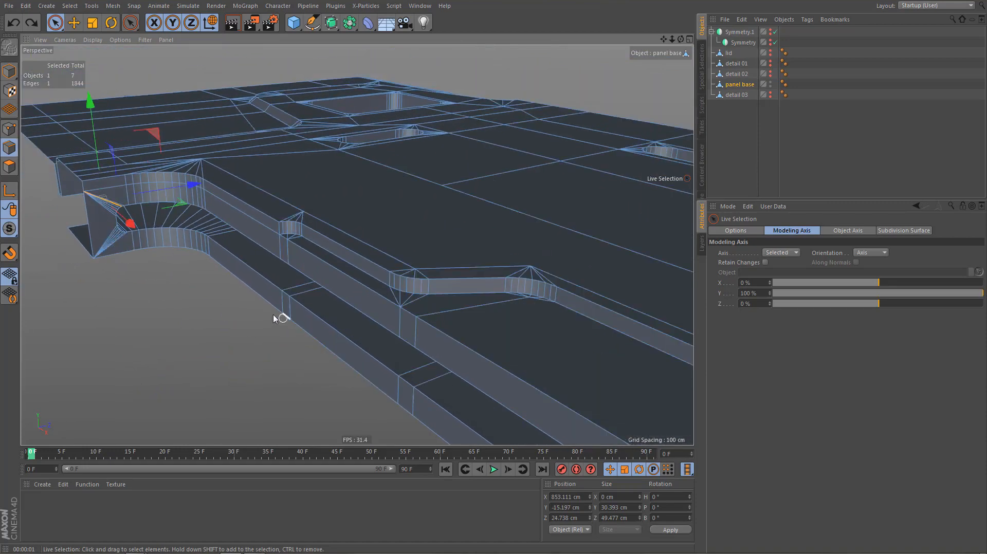
pyautogui.keyDown('alt'); pyautogui.moveTo(273, 318); pyautogui.dragTo(405, 304); pyautogui.keyUp('alt')
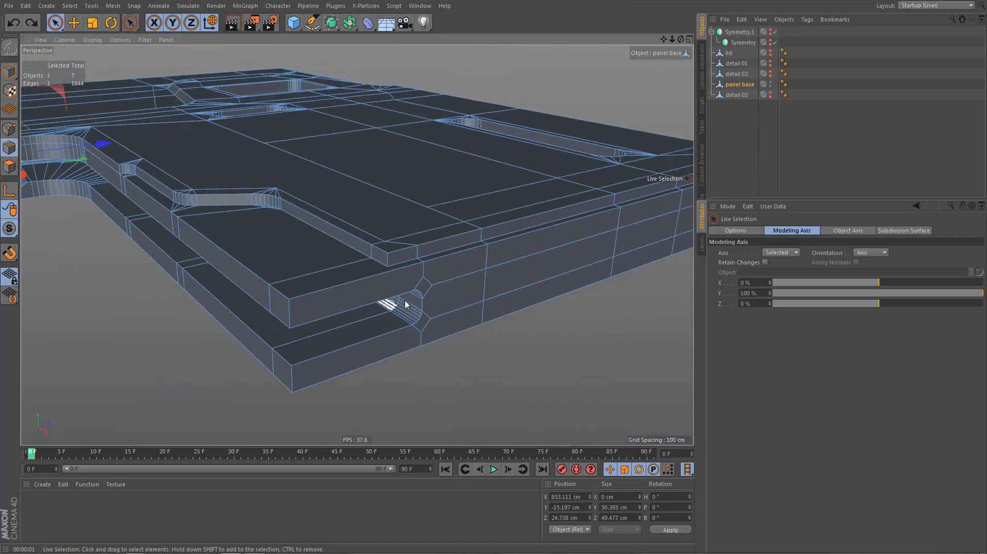
pyautogui.keyDown('alt'); pyautogui.moveTo(405, 304); pyautogui.dragTo(466, 289, button='right'); pyautogui.keyUp('alt')
pyautogui.keyDown('alt'); pyautogui.moveTo(439, 295); pyautogui.dragTo(386, 231); pyautogui.keyUp('alt')
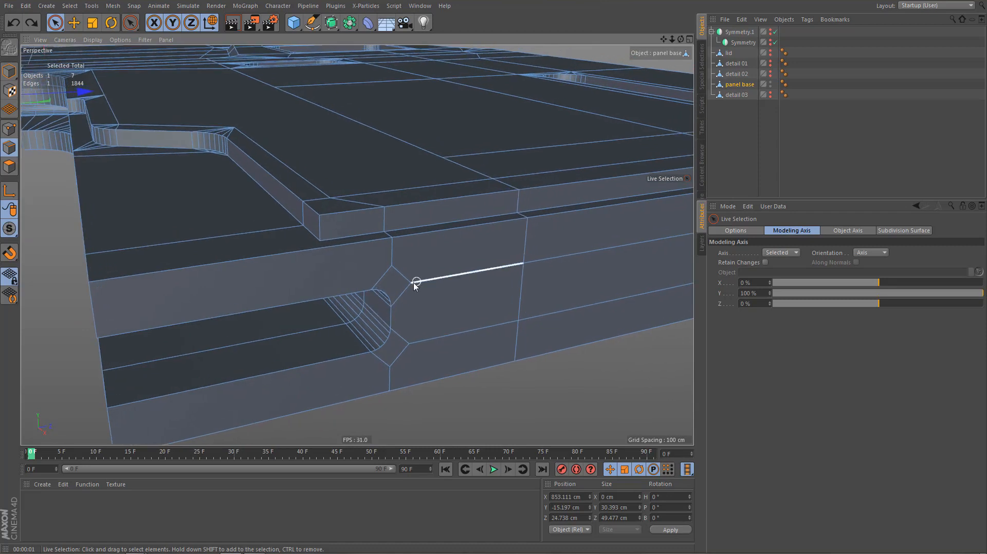
pyautogui.press('m')
pyautogui.press('e')
pyautogui.keyDown('alt'); pyautogui.moveTo(410, 326); pyautogui.dragTo(412, 291, button='middle'); pyautogui.keyUp('alt')
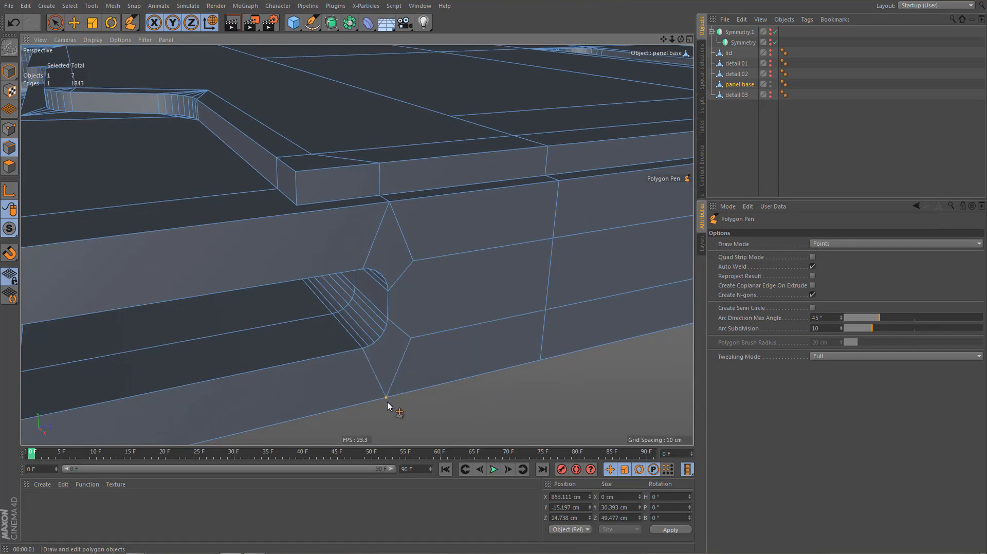
pyautogui.keyDown('alt'); pyautogui.moveTo(433, 366); pyautogui.dragTo(443, 383, button='middle'); pyautogui.keyUp('alt')
# Select the two bevel points beside the rounded recess end and connect them with a vertical edge
pyautogui.press('Return')
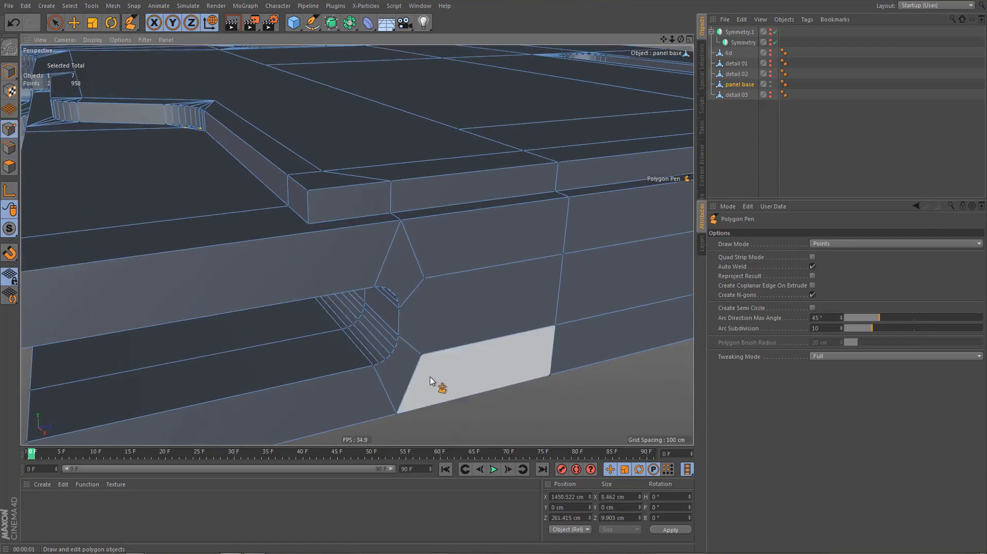
pyautogui.press('space')
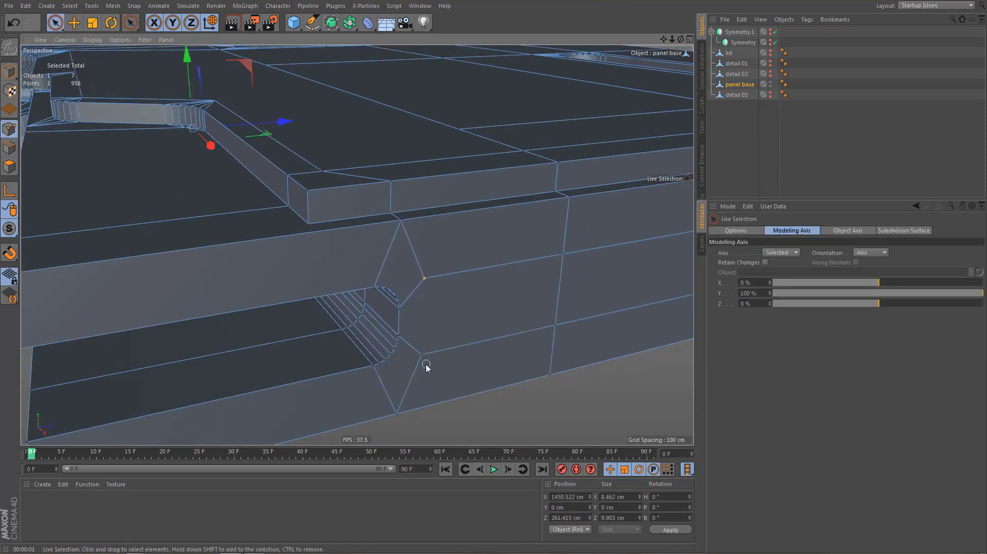
pyautogui.keyDown('alt'); pyautogui.moveTo(447, 403); pyautogui.dragTo(449, 362); pyautogui.keyUp('alt')
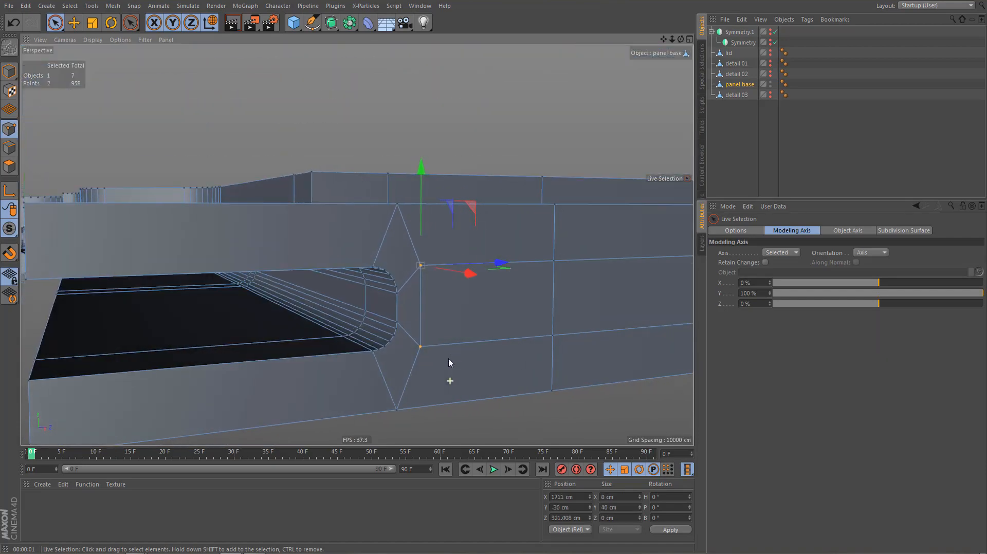
# Select the upper and lower corner polygons adjoining the new vertical edge at the rounded recess end and remove their N-gons
pyautogui.keyDown('alt'); pyautogui.moveTo(435, 325); pyautogui.dragTo(455, 309); pyautogui.keyUp('alt')
pyautogui.press('Return')
pyautogui.press('Return')
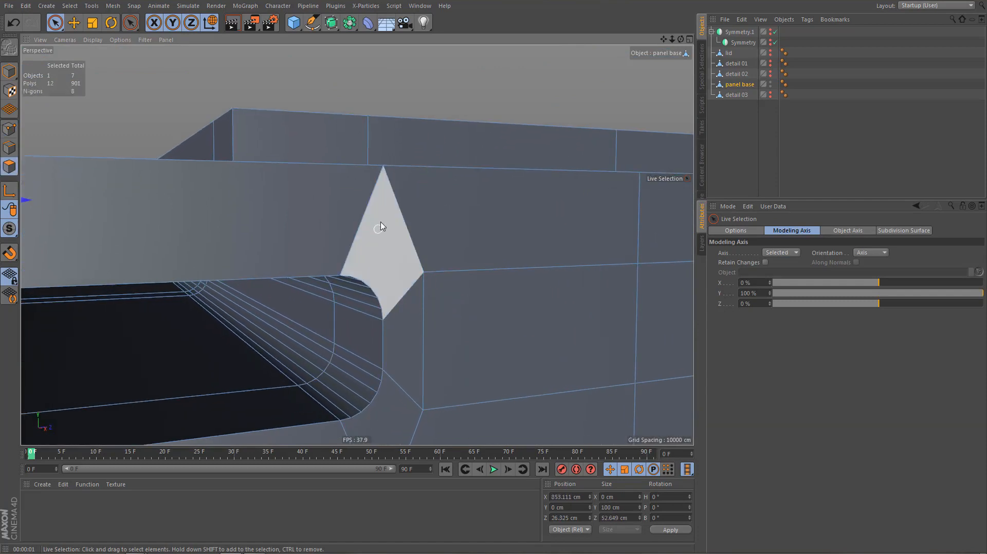
pyautogui.click(381, 228)
pyautogui.keyDown('shift'); pyautogui.click(381, 403); pyautogui.keyUp('shift')
pyautogui.rightClick(508, 345)
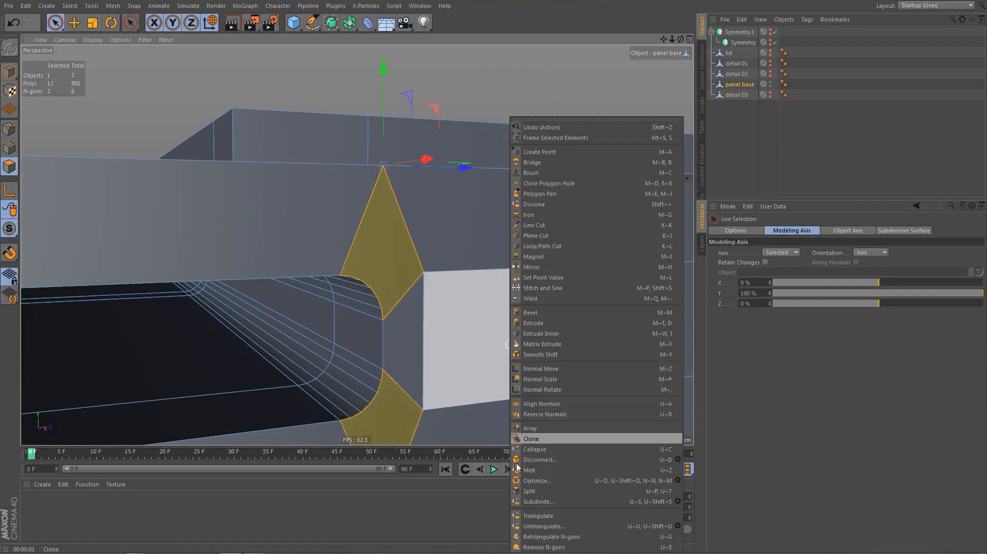
pyautogui.click(544, 547)
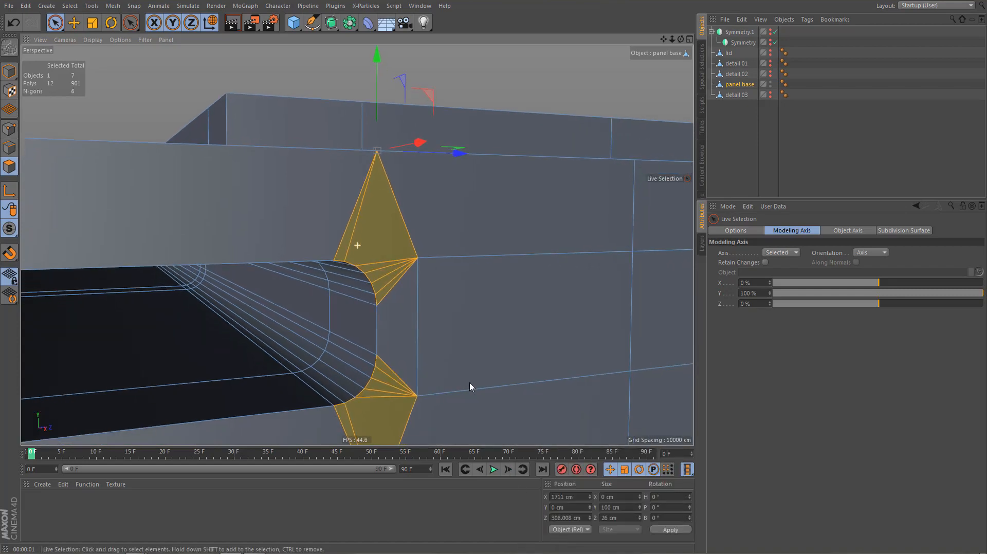
# Move the wall's upper and lower edge points at the recess end along Z to about 321.35 cm, in line with the vertical edge
pyautogui.keyDown('alt'); pyautogui.moveTo(408, 335); pyautogui.dragTo(405, 321); pyautogui.keyUp('alt')
pyautogui.keyDown('alt'); pyautogui.moveTo(410, 322); pyautogui.dragTo(425, 351, button='middle'); pyautogui.keyUp('alt')
pyautogui.keyDown('alt'); pyautogui.moveTo(428, 325); pyautogui.dragTo(437, 354); pyautogui.keyUp('alt')
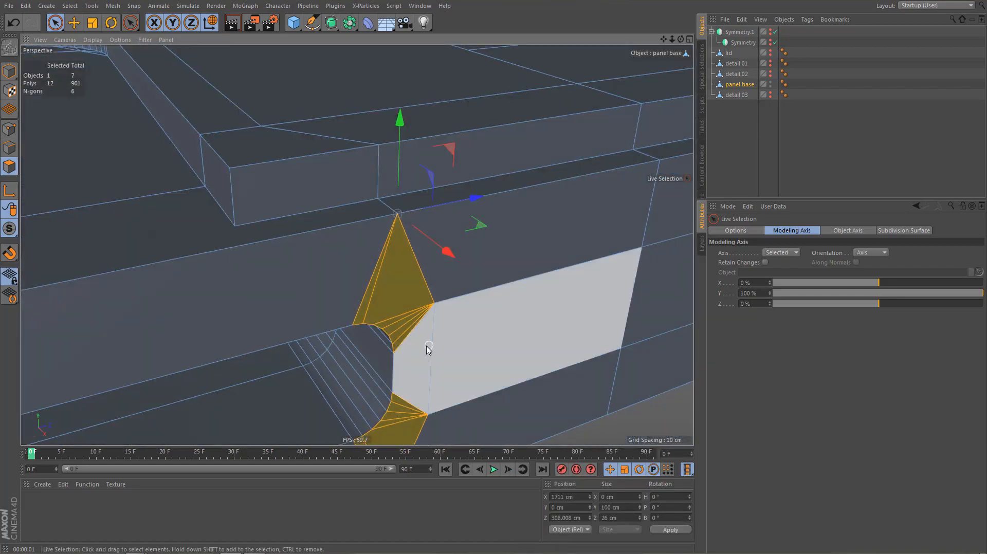
pyautogui.press('Return')
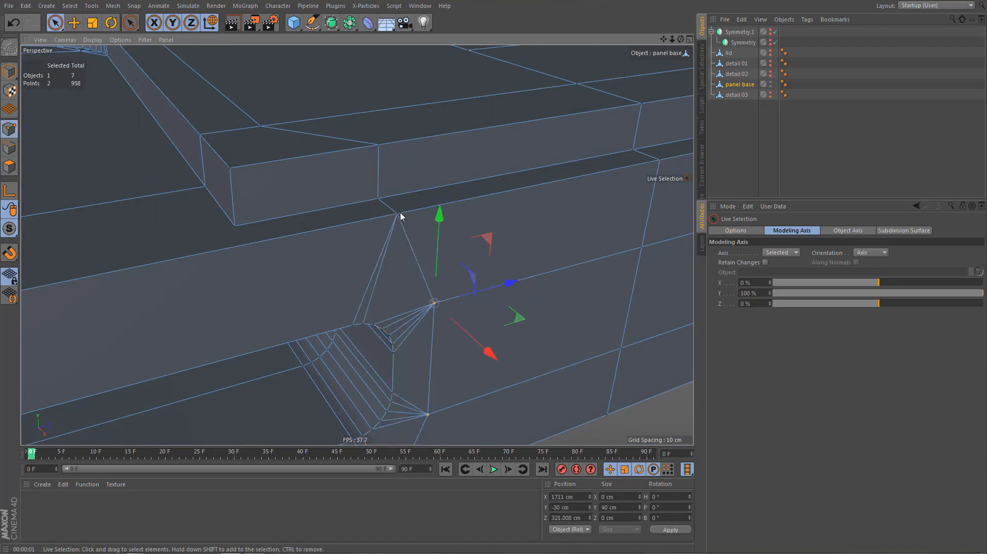
pyautogui.click(400, 214)
pyautogui.keyDown('alt'); pyautogui.moveTo(401, 216); pyautogui.dragTo(390, 404); pyautogui.keyUp('alt')
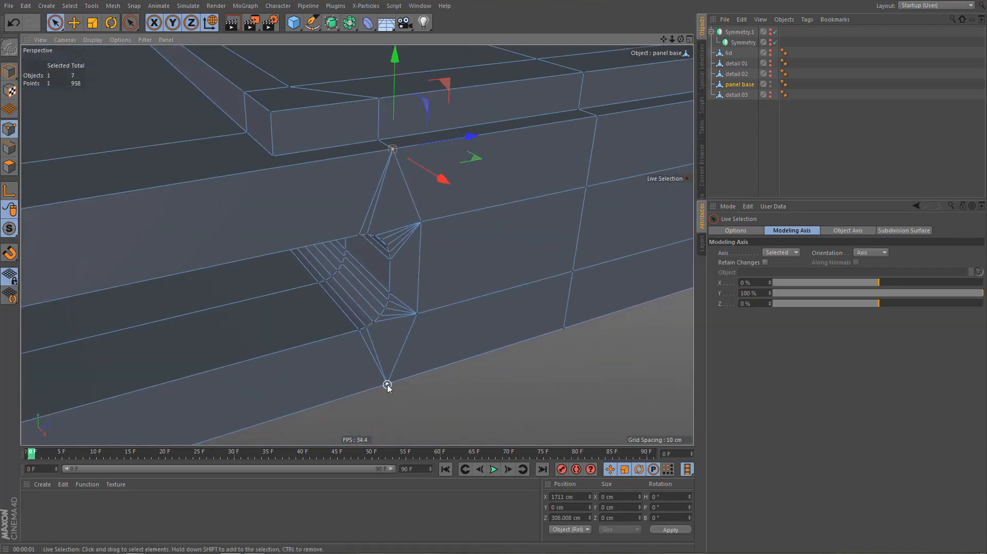
pyautogui.moveTo(467, 137); pyautogui.dragTo(502, 138)
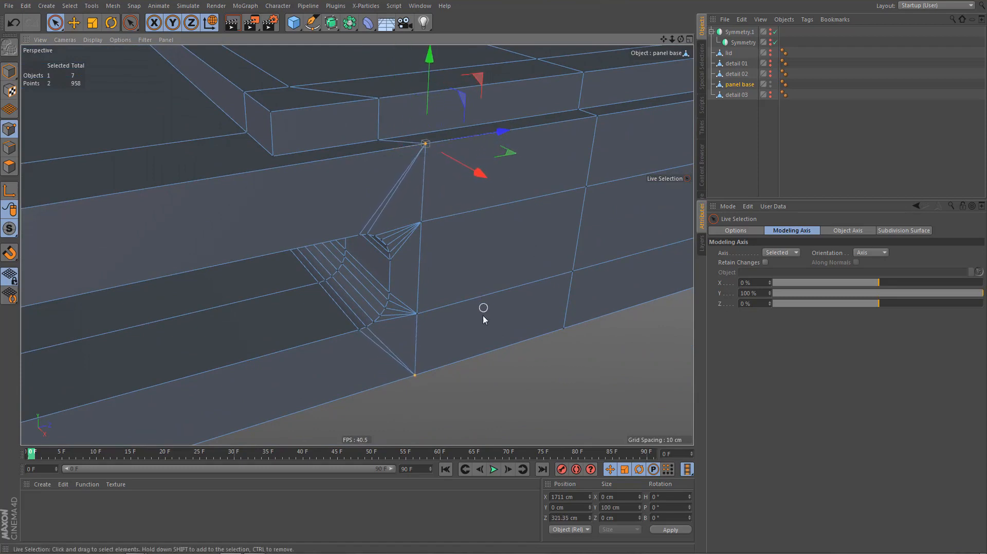
# Weld the two points on the vertical edge onto the wall's upper and lower edge points with the Polygon Pen
pyautogui.rightClick(422, 250)
pyautogui.click(434, 259)
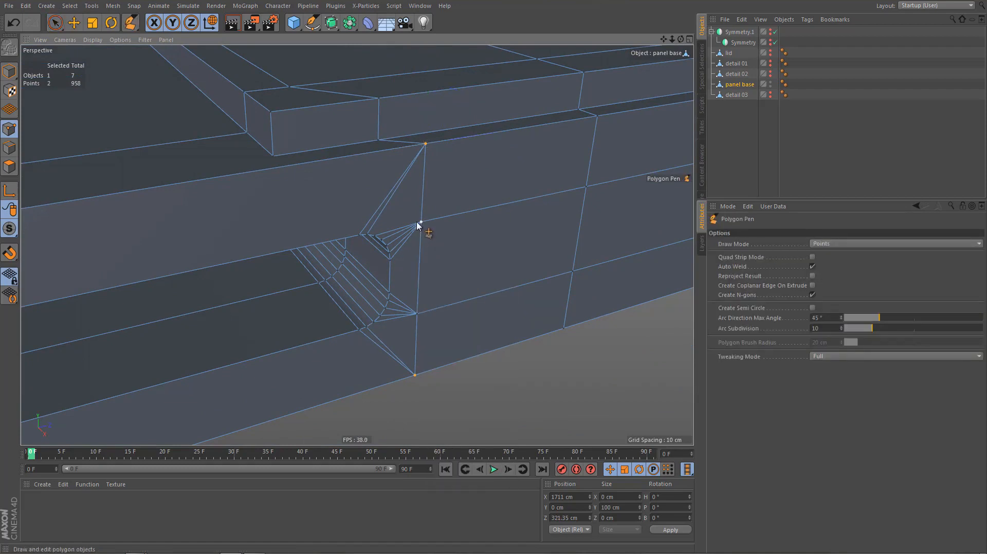
pyautogui.moveTo(417, 220); pyautogui.dragTo(426, 147)
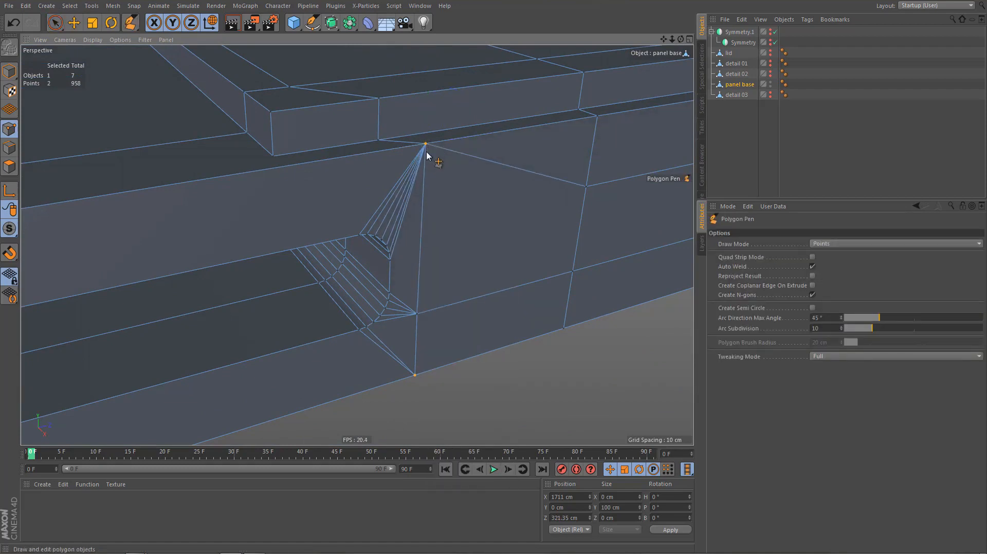
pyautogui.moveTo(417, 314); pyautogui.dragTo(416, 374)
pyautogui.keyDown('alt'); pyautogui.moveTo(375, 305); pyautogui.dragTo(287, 353, button='middle'); pyautogui.keyUp('alt')
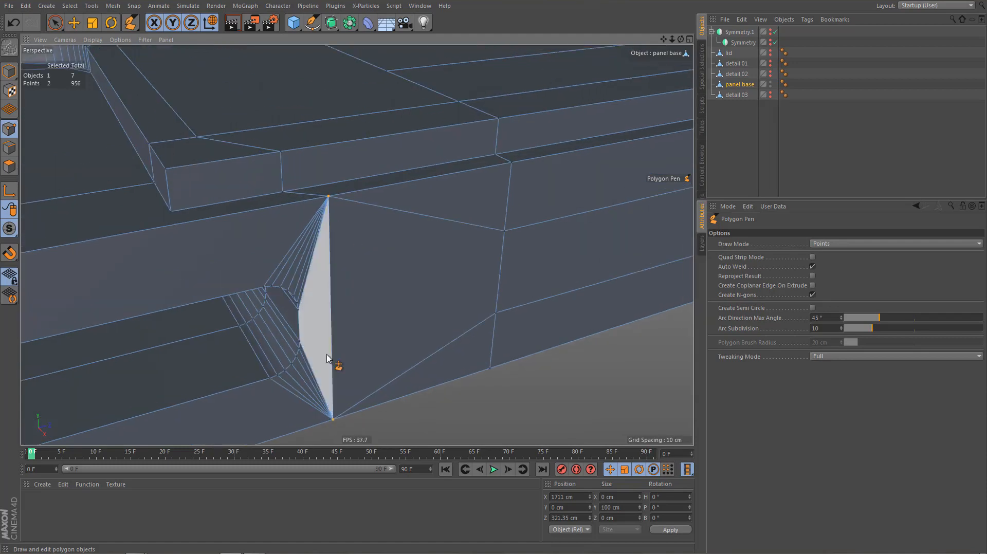
# Select the two leftover horizontal edge loops along the panel base's outer wall and dissolve them
pyautogui.press('Return')
pyautogui.press('e')
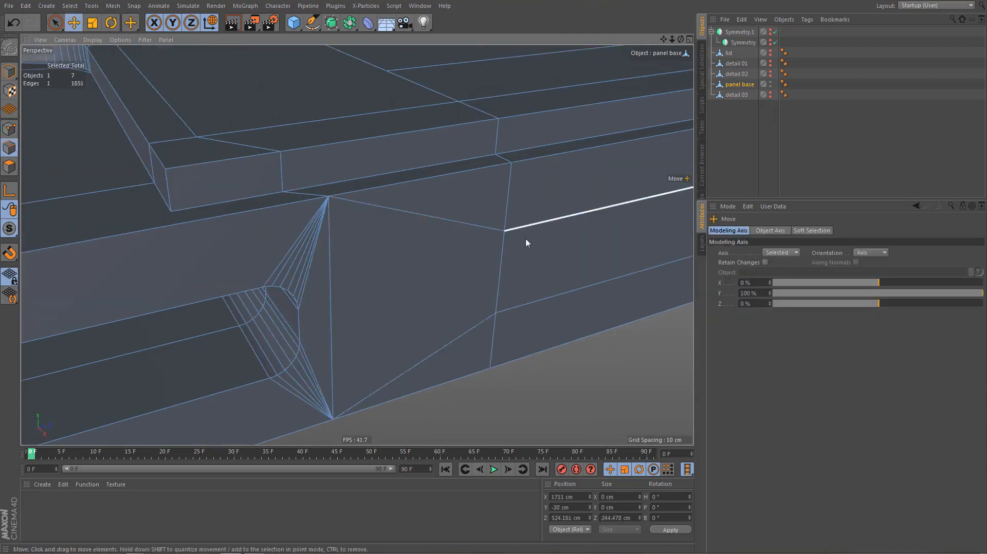
pyautogui.moveTo(553, 224); pyautogui.dragTo(548, 225)
pyautogui.scroll(-5, 410, 251)
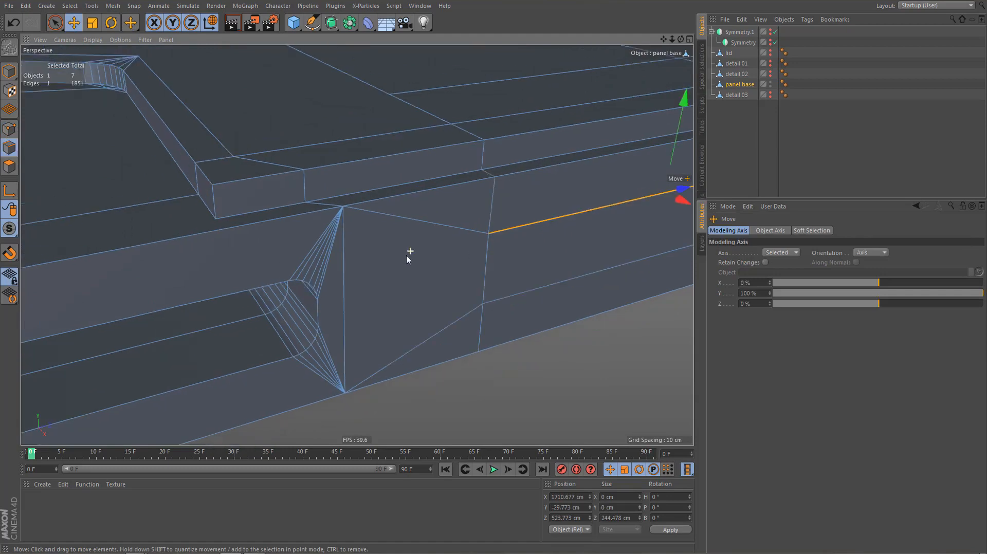
pyautogui.keyDown('alt'); pyautogui.moveTo(520, 297); pyautogui.dragTo(302, 308, button='middle'); pyautogui.keyUp('alt')
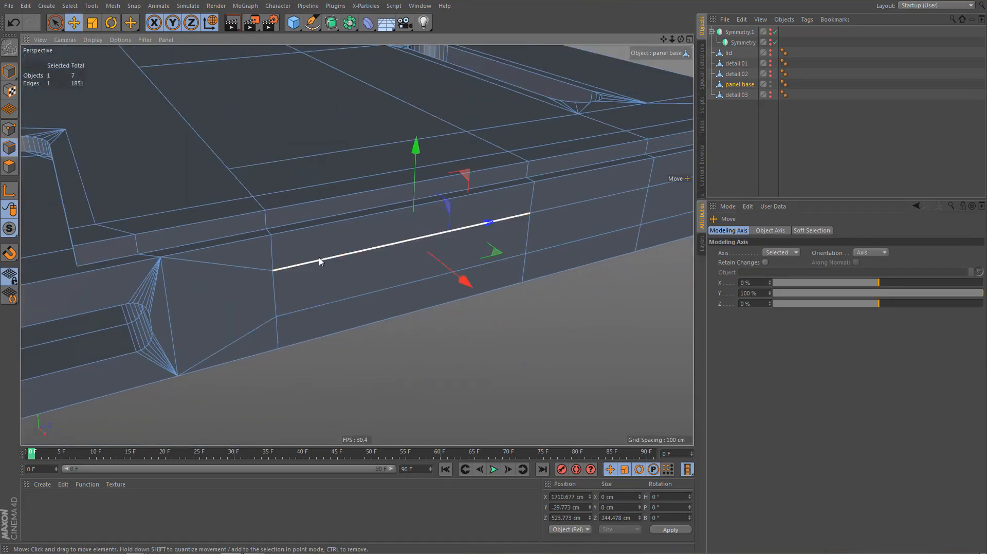
pyautogui.moveTo(326, 276); pyautogui.dragTo(333, 305)
pyautogui.doubleClick(334, 302)
pyautogui.hotkey('ctrl', 'BackSpace')
pyautogui.scroll(-5, 323, 340)
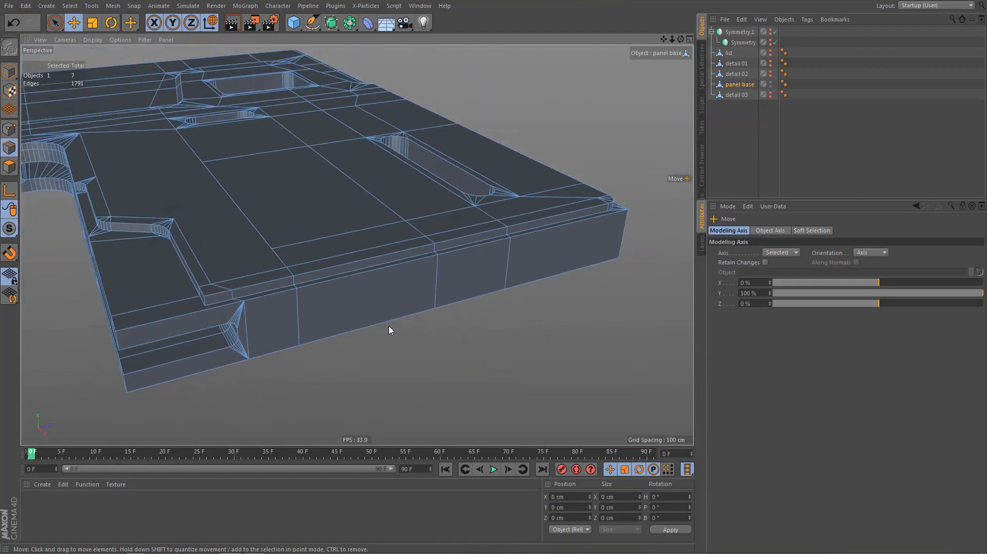
# Save the scene under a file name in the HS Excercise 07 SciFi Floor Panel 02 folder
pyautogui.keyDown('alt'); pyautogui.moveTo(389, 329); pyautogui.dragTo(531, 317); pyautogui.keyUp('alt')
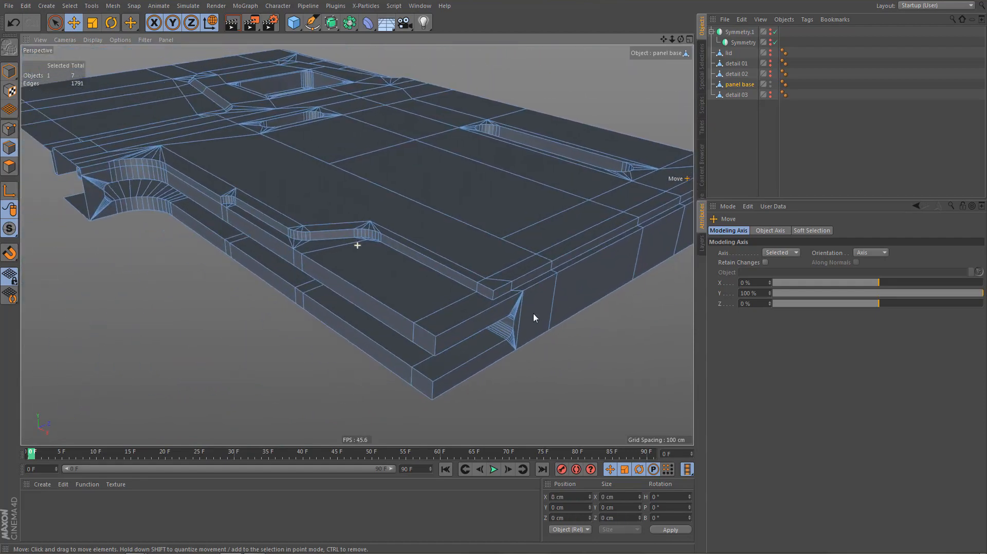
pyautogui.keyDown('alt'); pyautogui.moveTo(412, 307); pyautogui.dragTo(491, 348, button='middle'); pyautogui.keyUp('alt')
pyautogui.keyDown('alt'); pyautogui.moveTo(410, 286); pyautogui.dragTo(433, 306); pyautogui.keyUp('alt')
pyautogui.click(9, 7)
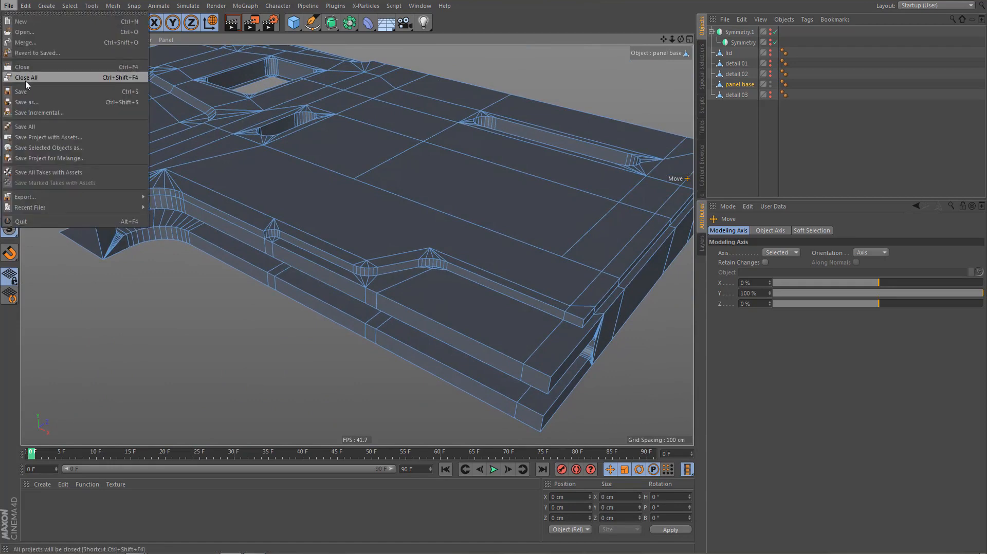
pyautogui.click(47, 103)
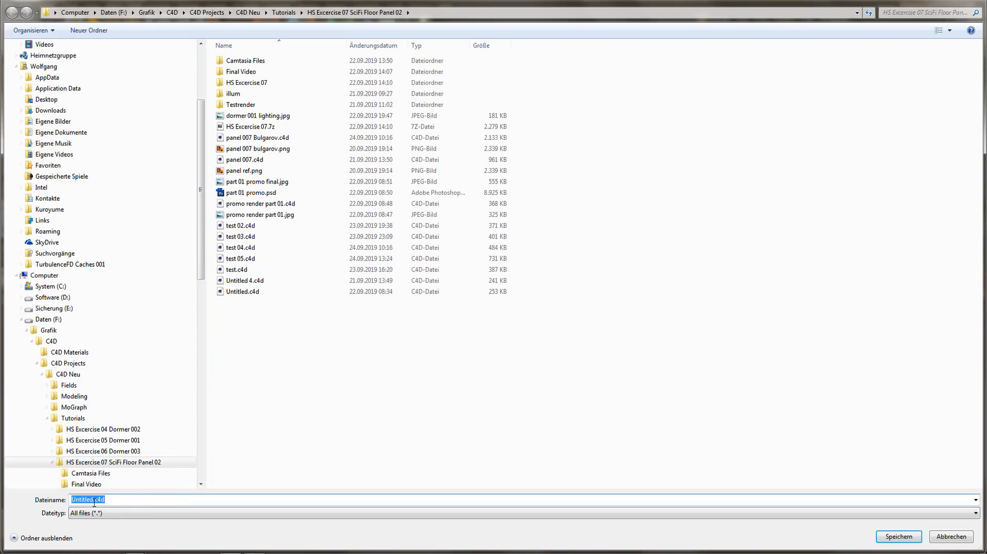
pyautogui.press('Return')
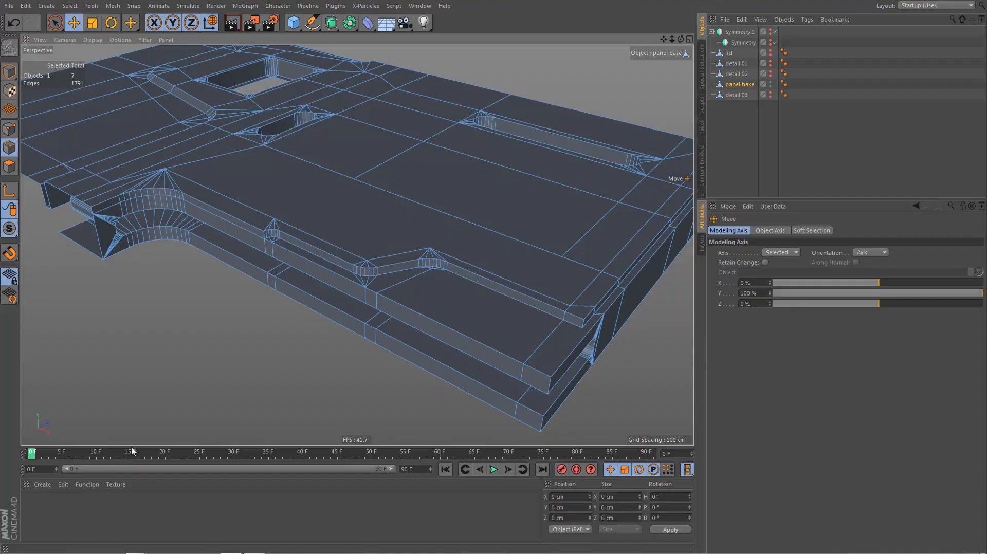
# Examine the recessed long side of the panel base in perspective and compare it with the reference in the Top view
pyautogui.keyDown('alt'); pyautogui.moveTo(336, 263); pyautogui.dragTo(351, 271, button='middle'); pyautogui.keyUp('alt')
pyautogui.keyDown('alt'); pyautogui.moveTo(336, 254); pyautogui.dragTo(334, 246); pyautogui.keyUp('alt')
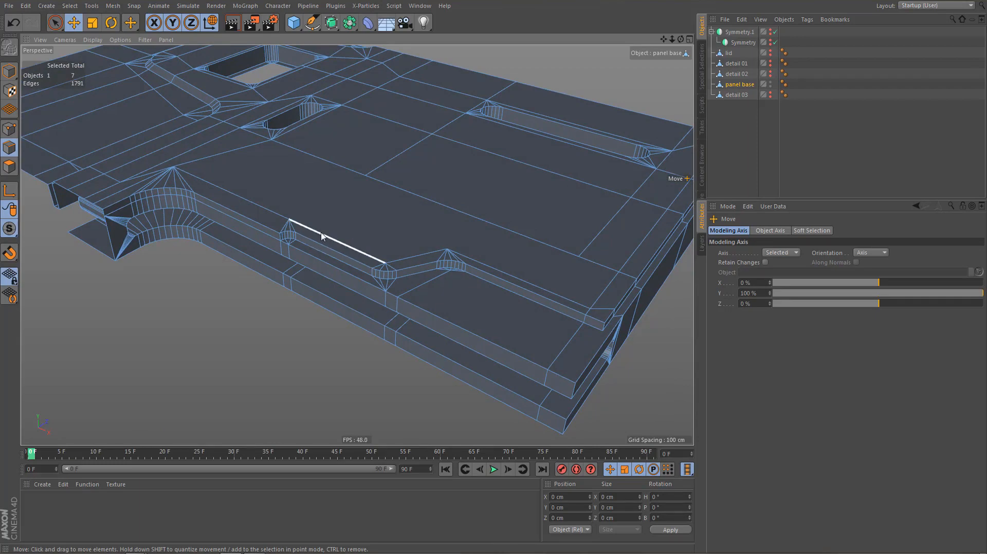
pyautogui.keyDown('alt'); pyautogui.moveTo(321, 233); pyautogui.dragTo(326, 213); pyautogui.keyUp('alt')
pyautogui.middleClick(403, 191)
pyautogui.middleClick(482, 164)
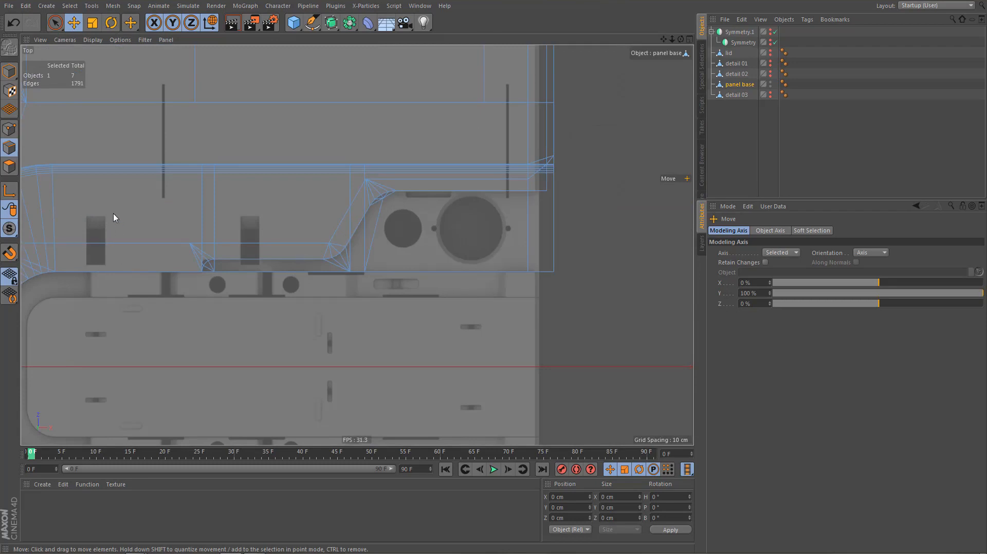
pyautogui.middleClick(178, 214)
pyautogui.middleClick(220, 169)
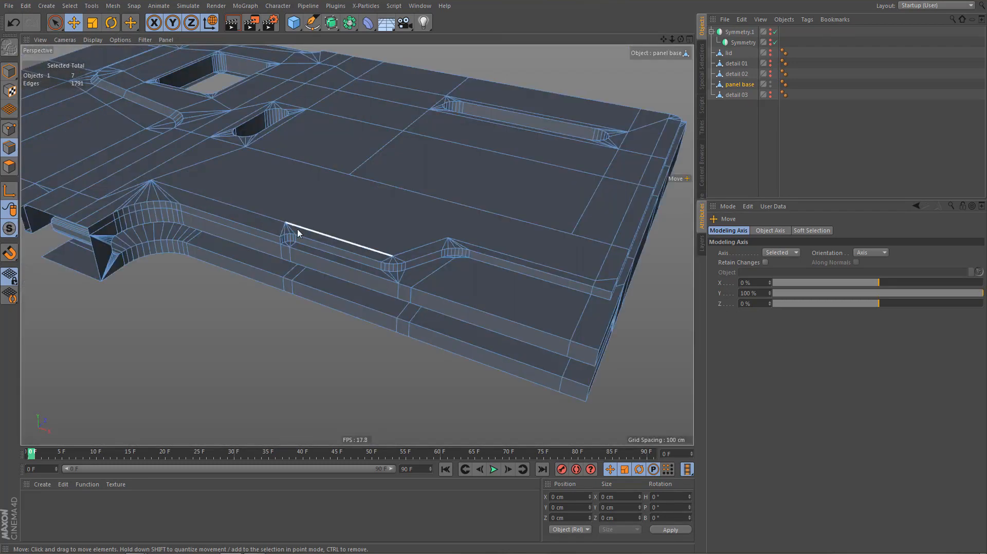
pyautogui.keyDown('alt'); pyautogui.moveTo(298, 229); pyautogui.dragTo(273, 252); pyautogui.keyUp('alt')
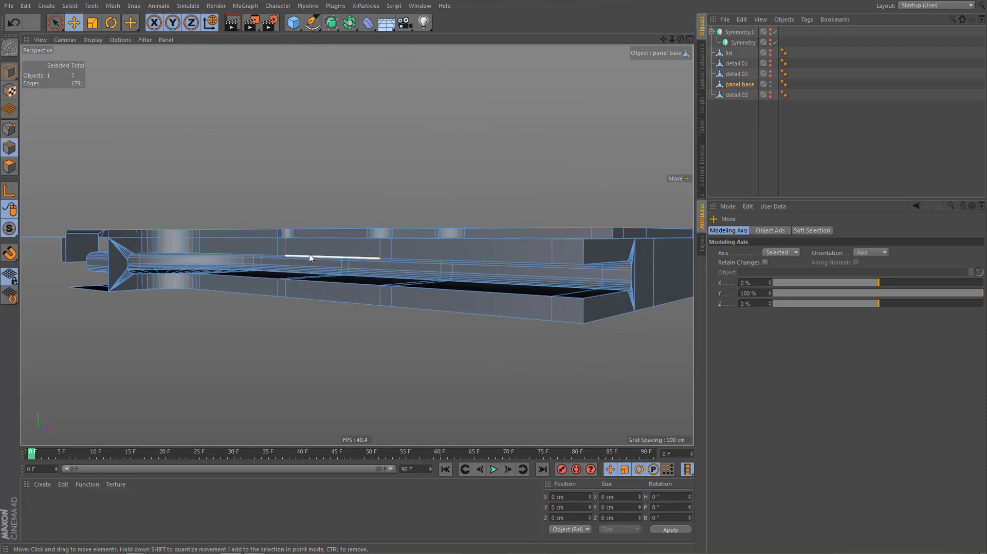
pyautogui.keyDown('alt'); pyautogui.moveTo(311, 257); pyautogui.dragTo(284, 249); pyautogui.keyUp('alt')
pyautogui.keyDown('alt'); pyautogui.moveTo(284, 249); pyautogui.dragTo(338, 281, button='middle'); pyautogui.keyUp('alt')
# Set up a Plane Cut in the Top view with the plane mode World and the YZ plane
pyautogui.middleClick(375, 249)
pyautogui.middleClick(488, 144)
pyautogui.scroll(6, 391, 234)
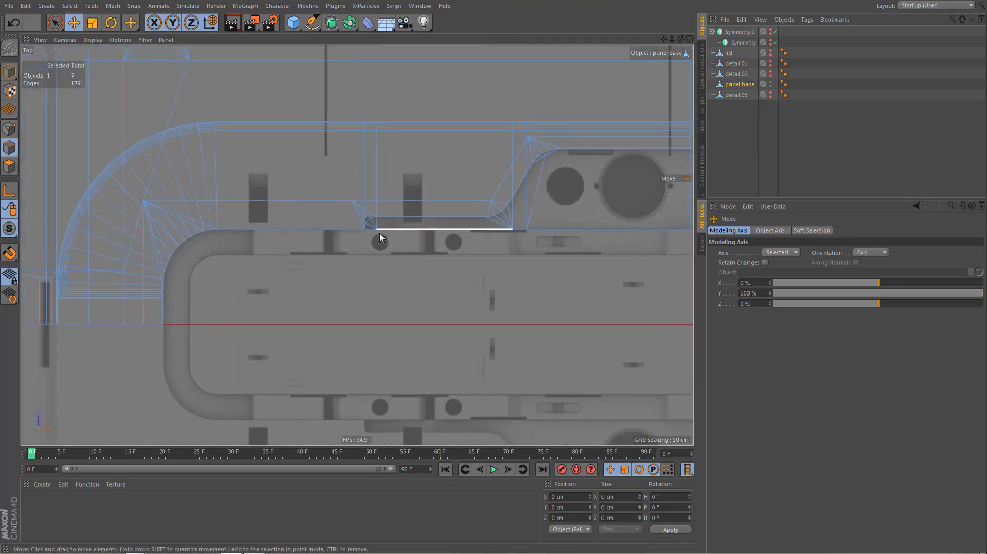
pyautogui.keyDown('alt'); pyautogui.moveTo(422, 286); pyautogui.dragTo(419, 298, button='middle'); pyautogui.keyUp('alt')
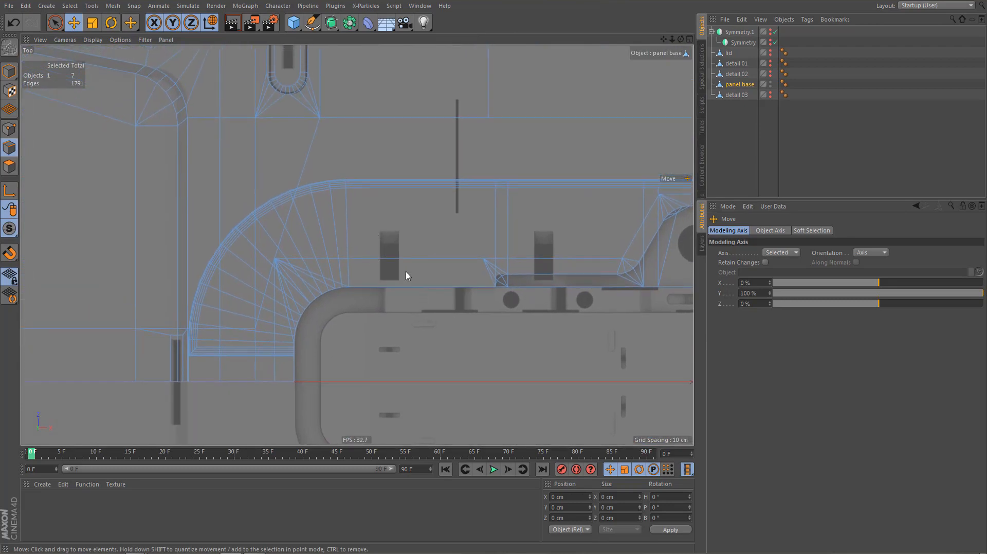
pyautogui.keyDown('alt'); pyautogui.moveTo(486, 251); pyautogui.dragTo(489, 275, button='middle'); pyautogui.keyUp('alt')
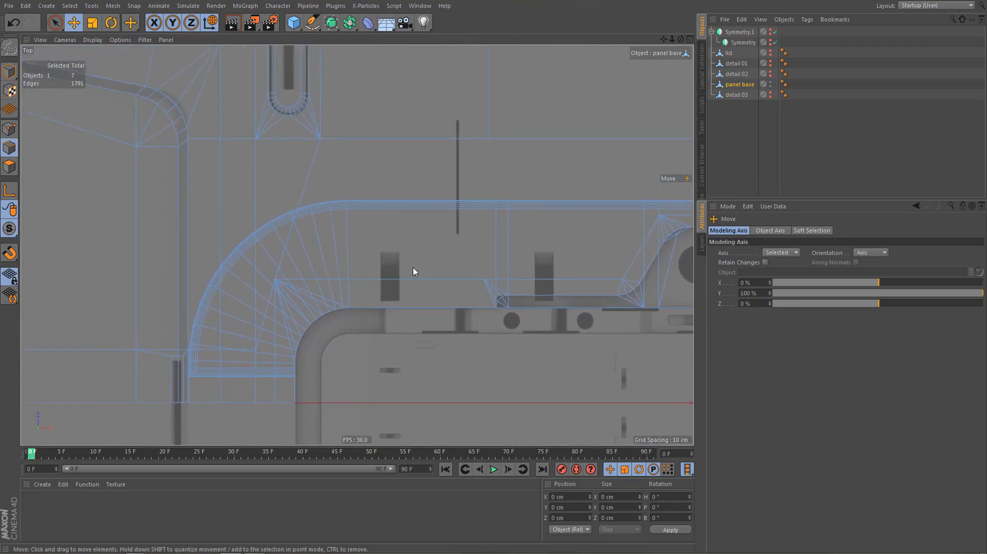
pyautogui.press('k')
pyautogui.press('j')
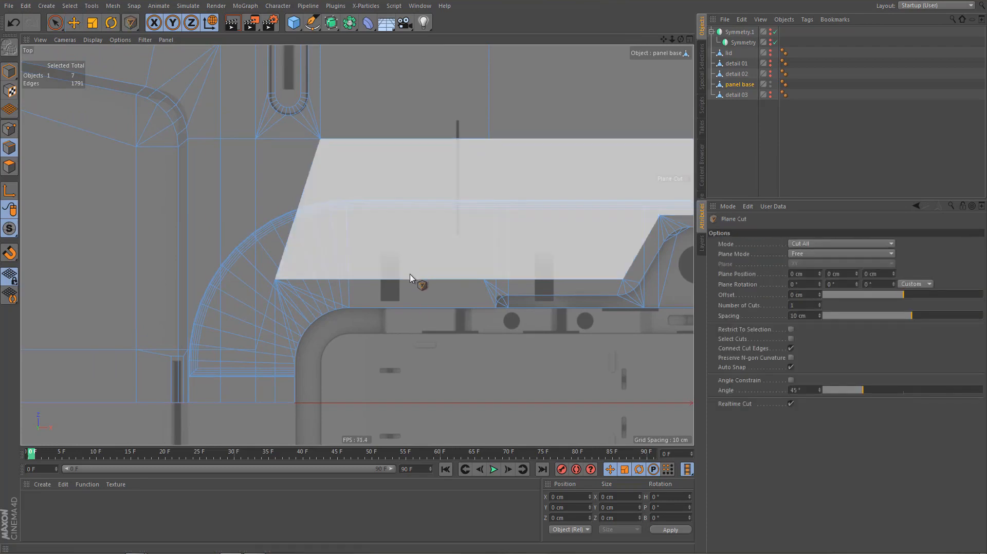
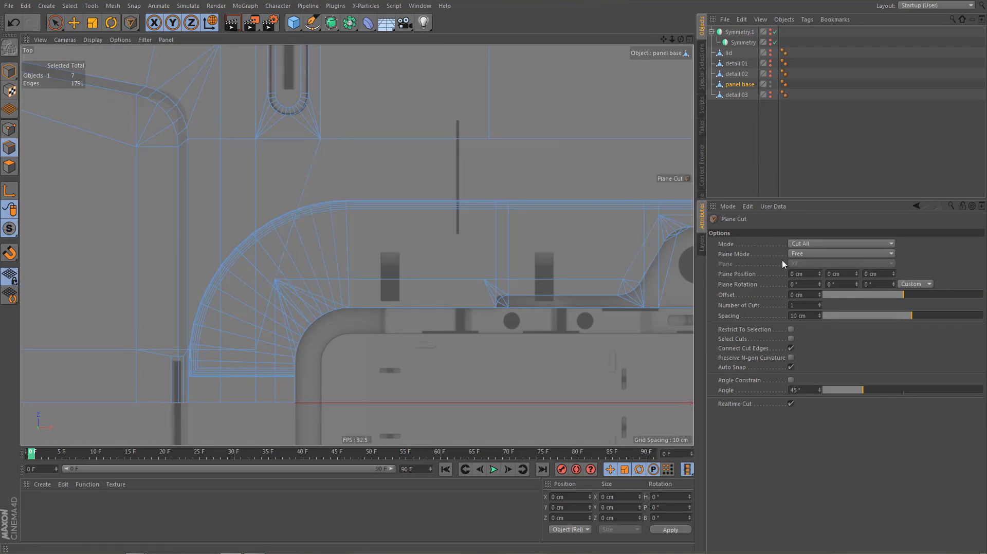
pyautogui.click(797, 255)
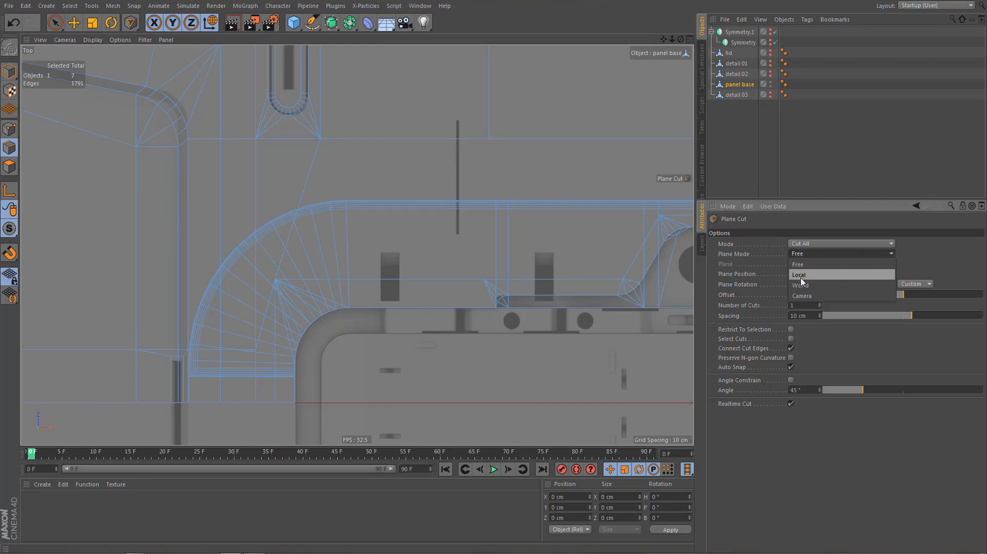
pyautogui.click(801, 286)
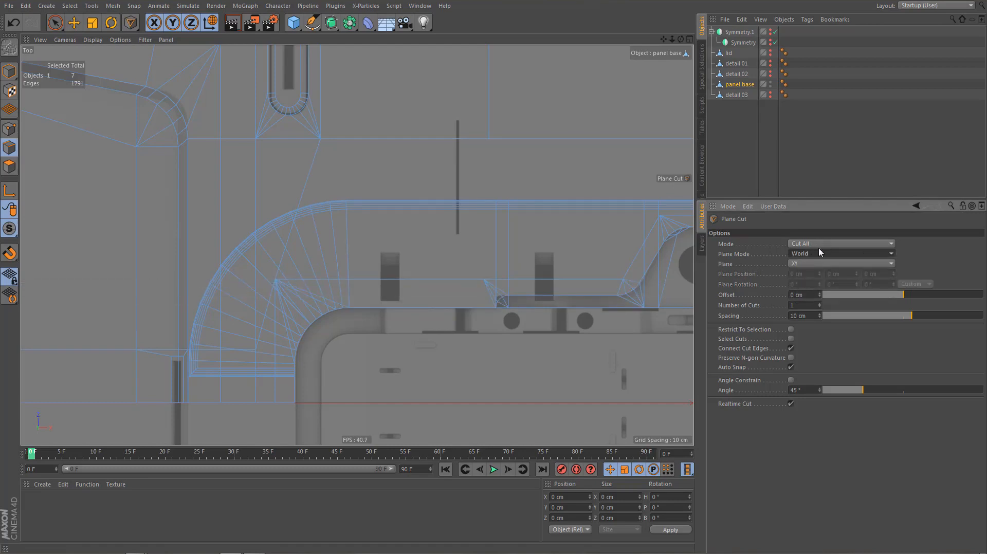
pyautogui.click(803, 266)
pyautogui.click(807, 283)
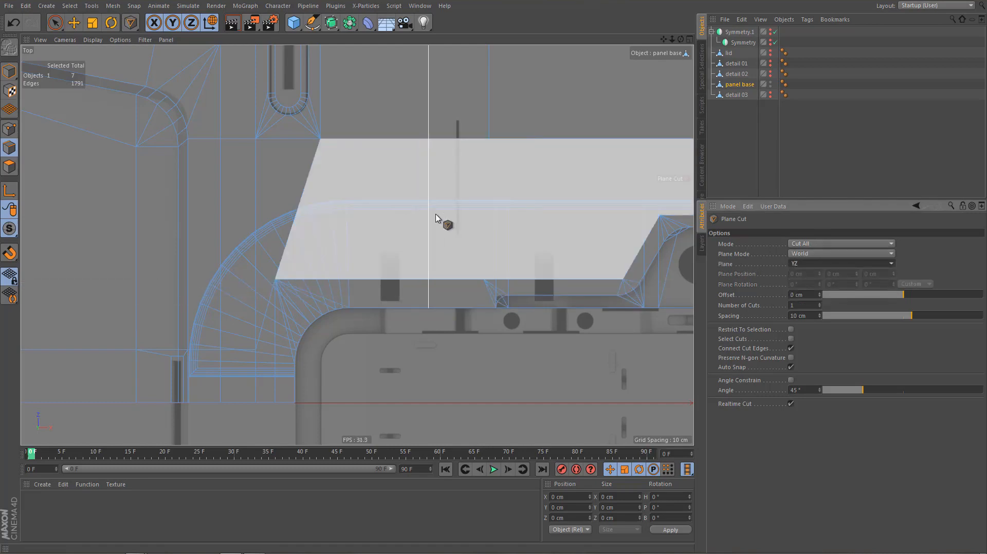
# Make four vertical plane cuts through the panel base, one on each side of the two dark rectangular slots in the reference
pyautogui.keyDown('alt'); pyautogui.moveTo(434, 232); pyautogui.dragTo(430, 227, button='middle'); pyautogui.keyUp('alt')
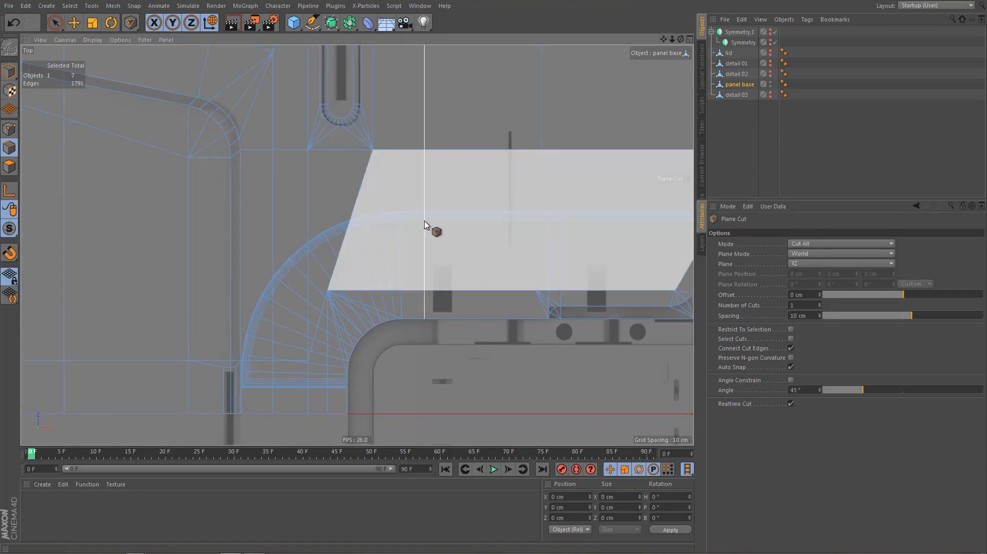
pyautogui.click(424, 222)
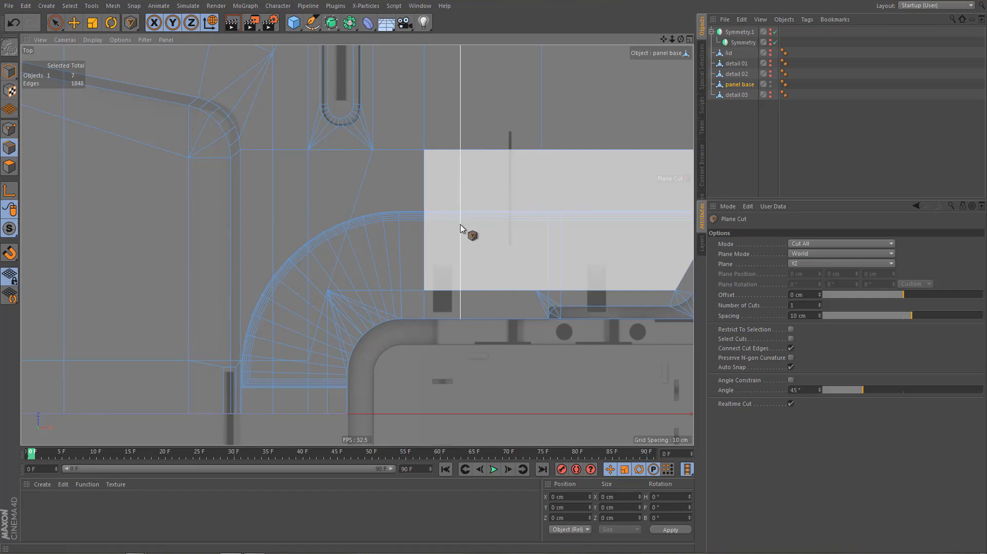
pyautogui.click(459, 224)
pyautogui.keyDown('alt'); pyautogui.moveTo(406, 266); pyautogui.dragTo(410, 260, button='middle'); pyautogui.keyUp('alt')
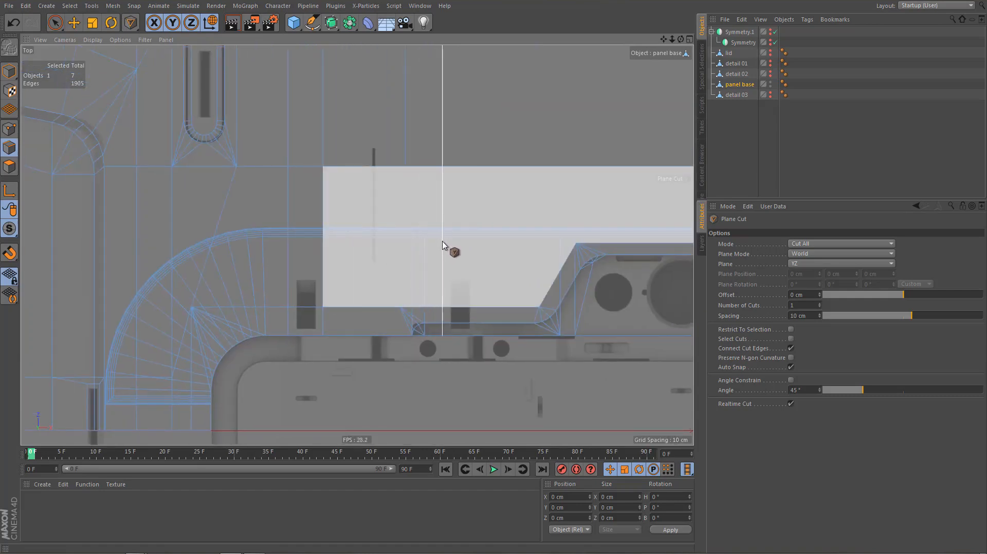
pyautogui.click(442, 245)
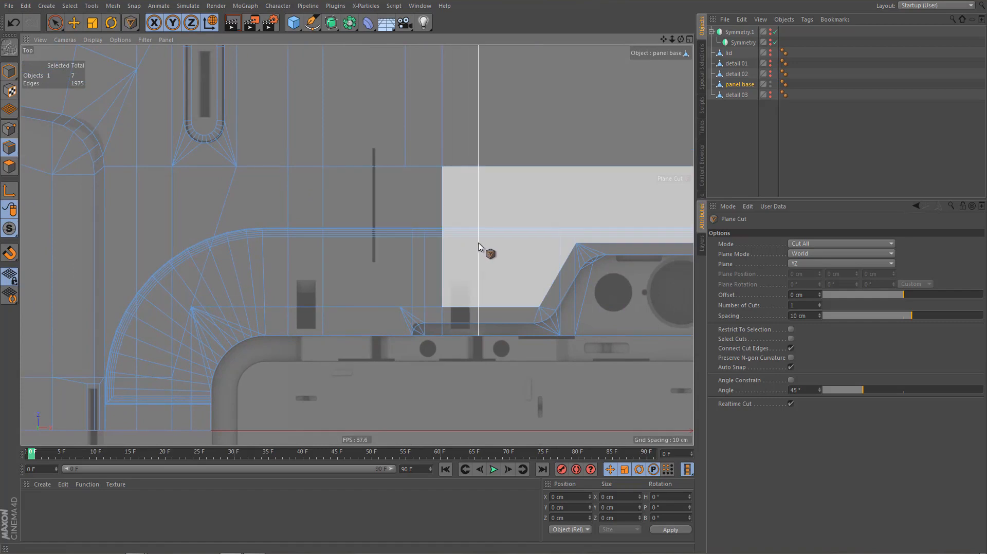
pyautogui.click(478, 253)
pyautogui.keyDown('alt'); pyautogui.moveTo(482, 248); pyautogui.dragTo(254, 259, button='middle'); pyautogui.keyUp('alt')
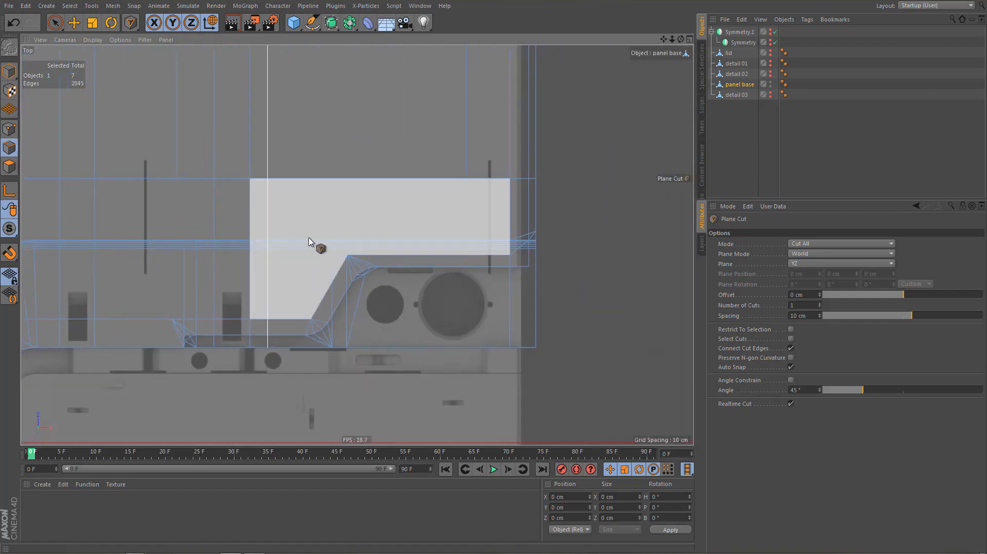
# Make four vertical plane cuts through the panel base, one on each side of the two thin vertical slots in the reference
pyautogui.keyDown('alt'); pyautogui.moveTo(419, 238); pyautogui.dragTo(608, 247, button='middle'); pyautogui.keyUp('alt')
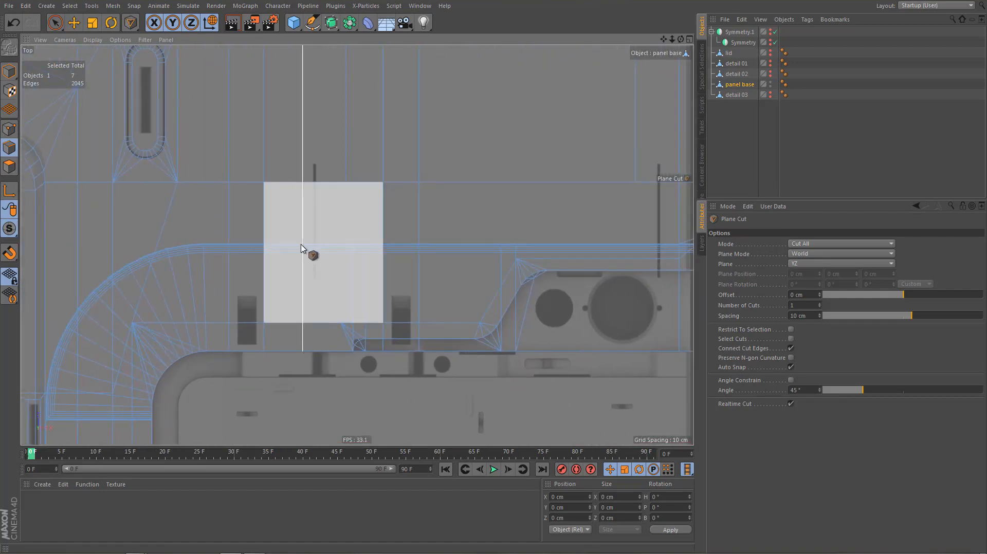
pyautogui.click(306, 250)
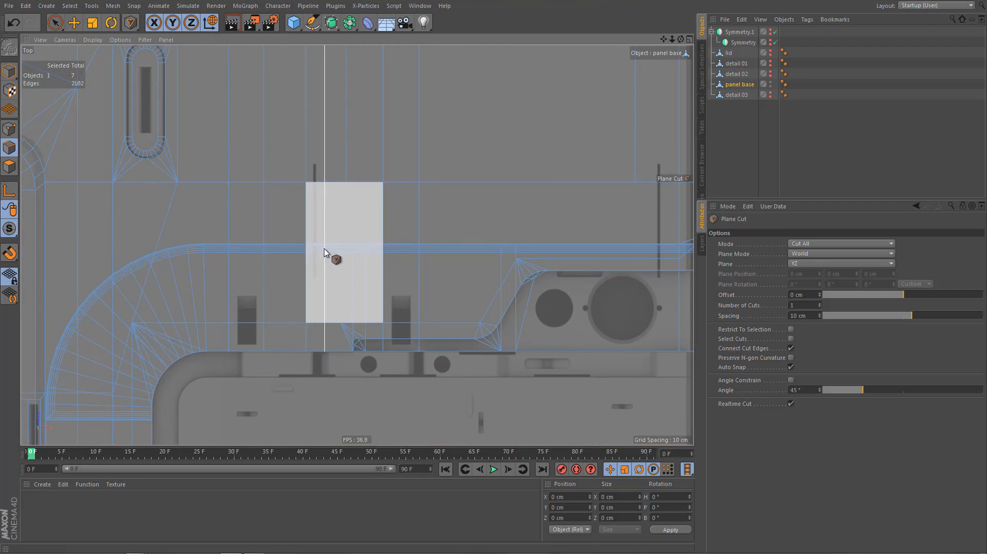
pyautogui.click(325, 246)
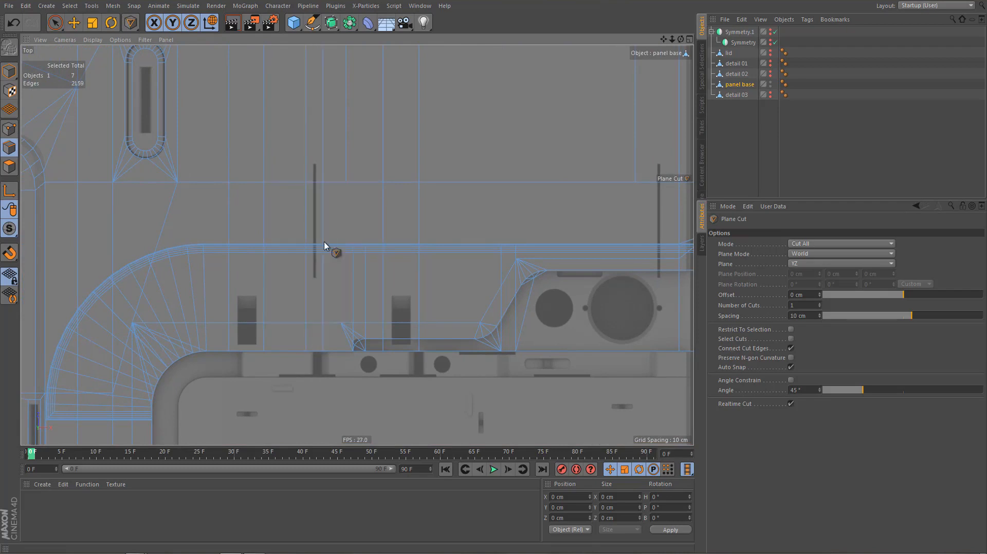
pyautogui.keyDown('alt'); pyautogui.moveTo(326, 249); pyautogui.dragTo(269, 250, button='middle'); pyautogui.keyUp('alt')
pyautogui.keyDown('alt'); pyautogui.moveTo(241, 302); pyautogui.dragTo(125, 330, button='middle'); pyautogui.keyUp('alt')
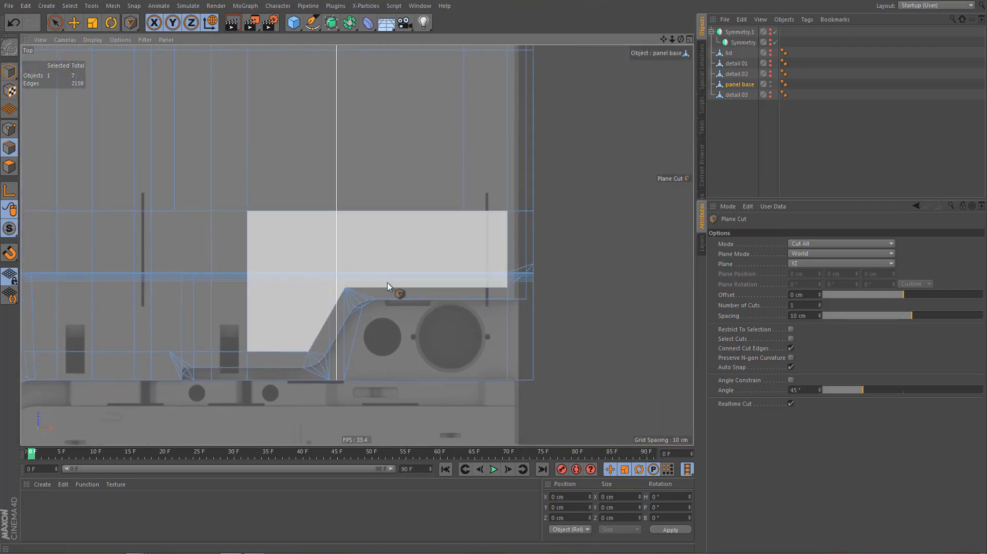
pyautogui.click(477, 285)
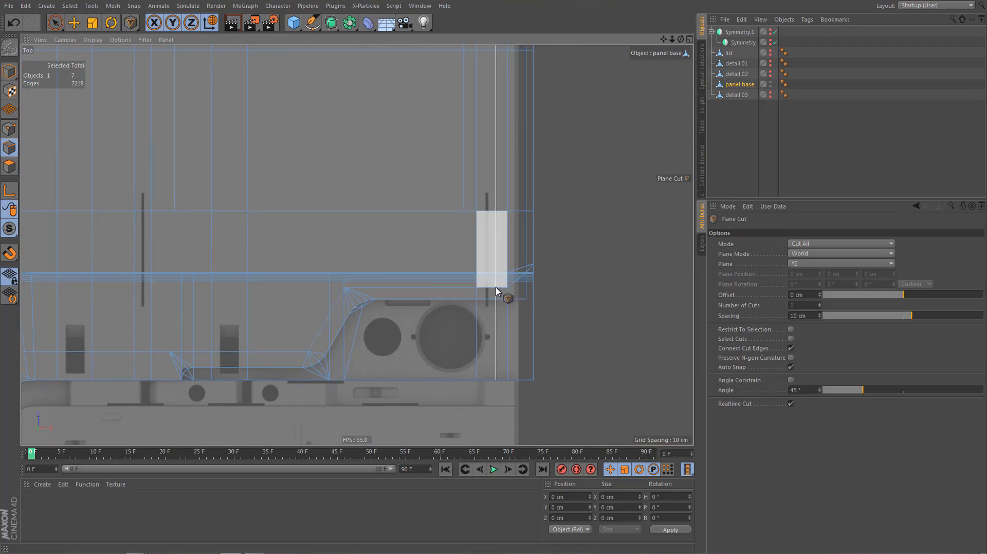
pyautogui.click(496, 291)
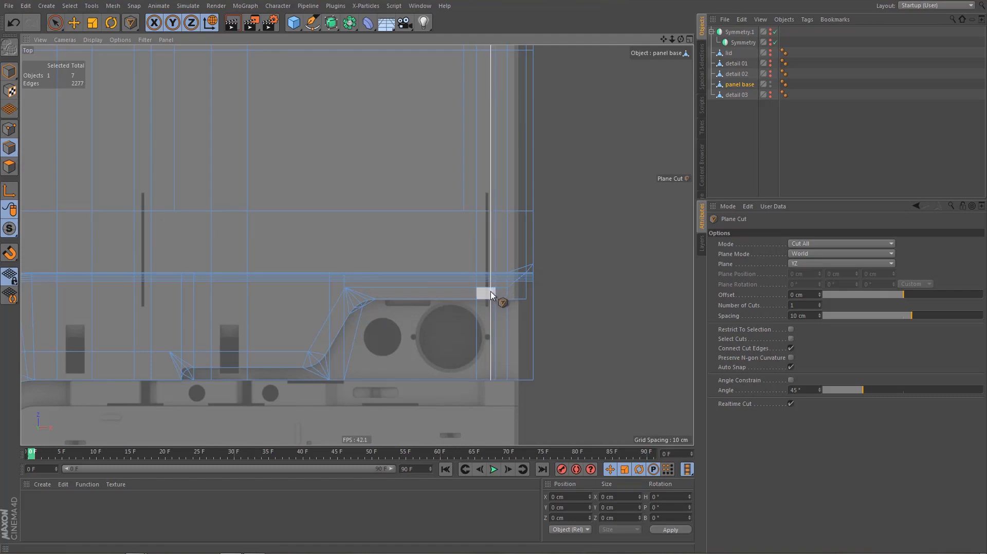
# Add a cube and position it in the Top view over the first dark rectangular slot near the curved corner
pyautogui.scroll(-3, 447, 291)
pyautogui.scroll(3, 433, 297)
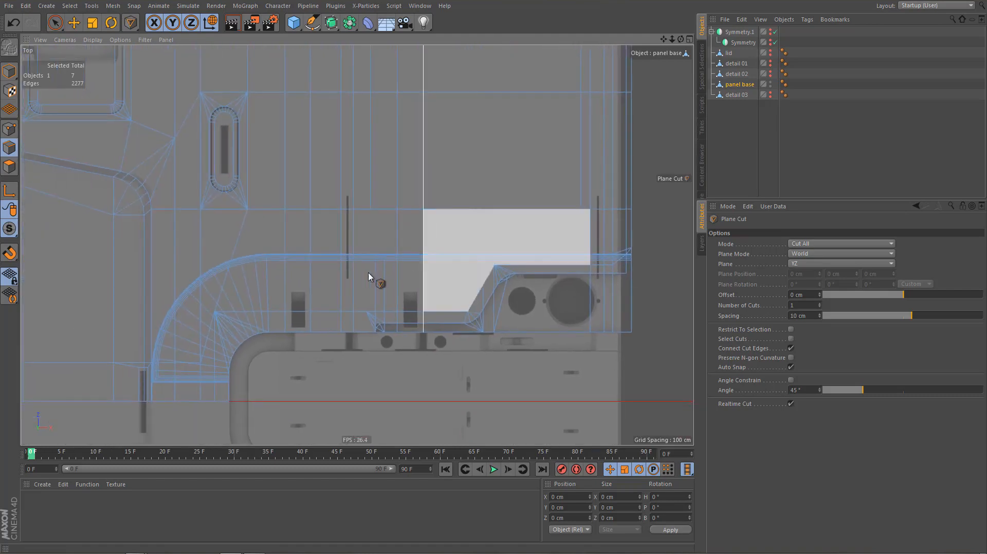
pyautogui.scroll(1, 425, 256)
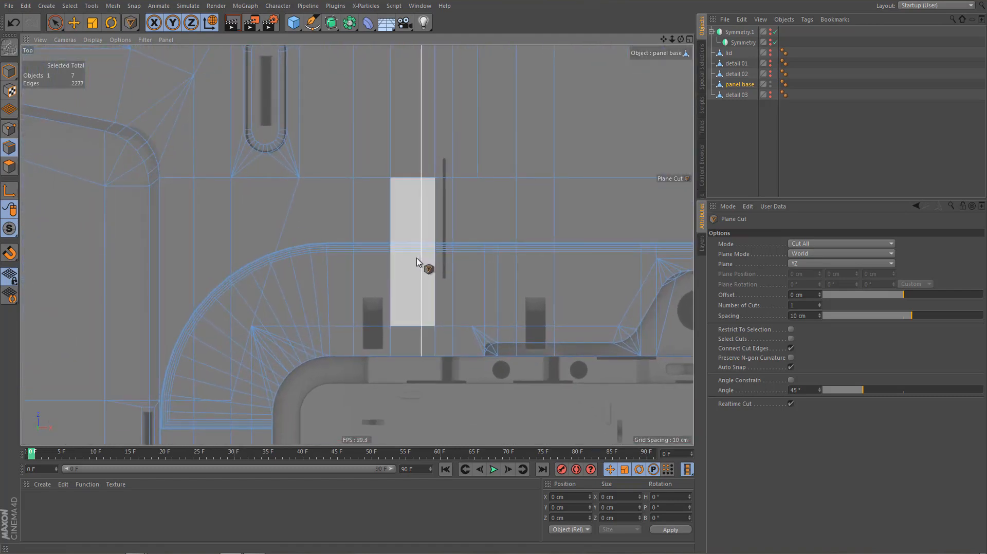
pyautogui.click(294, 23)
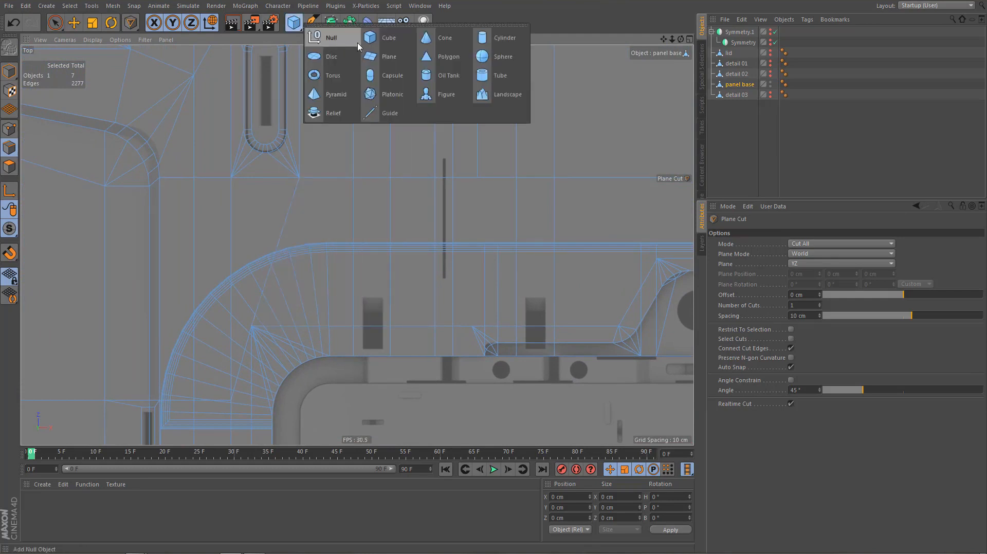
pyautogui.click(379, 38)
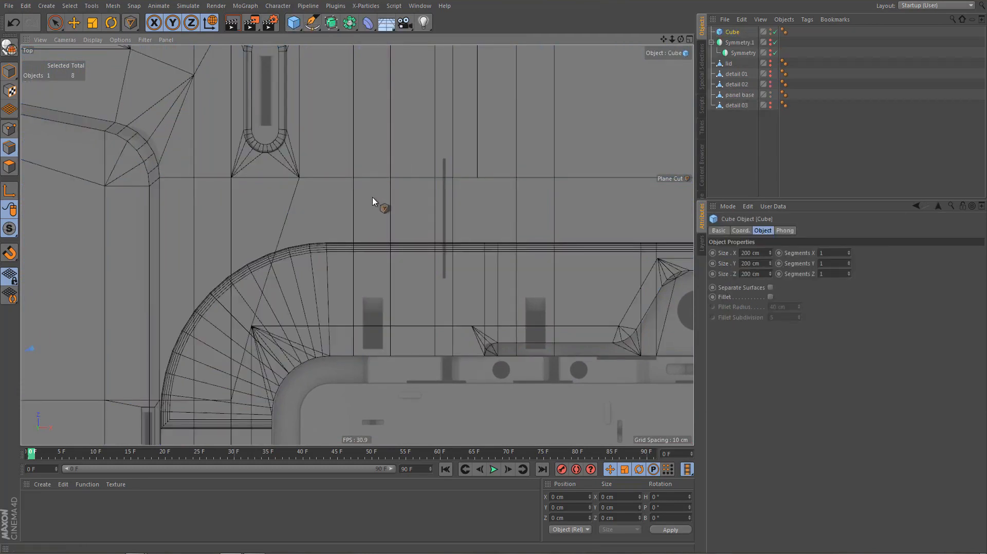
pyautogui.press('e')
pyautogui.moveTo(324, 314); pyautogui.dragTo(374, 323)
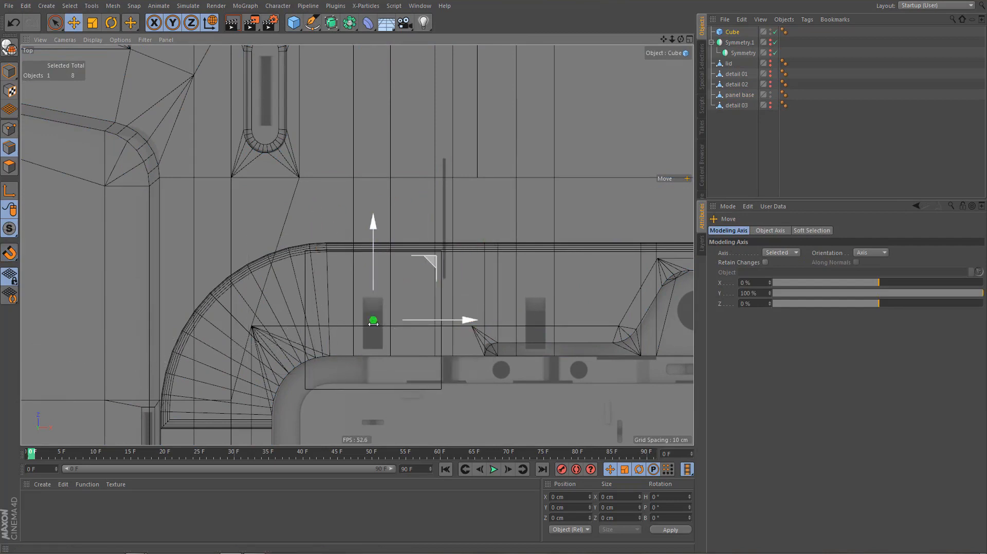
# Scale the cube uniformly and center it so its sides match the slot's width, about 30 cm
pyautogui.scroll(3, 362, 355)
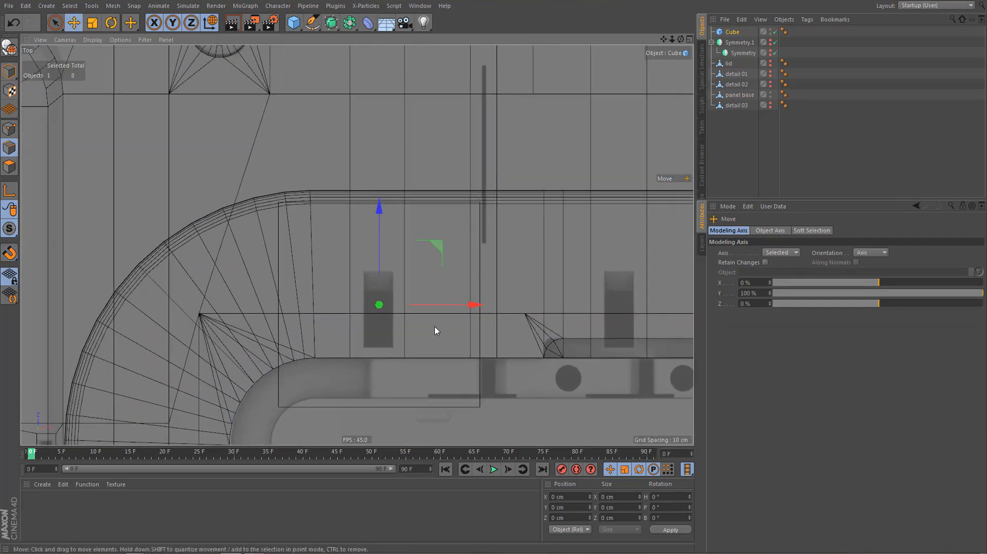
pyautogui.press('t')
pyautogui.moveTo(434, 332); pyautogui.dragTo(122, 431)
pyautogui.scroll(6, 311, 355)
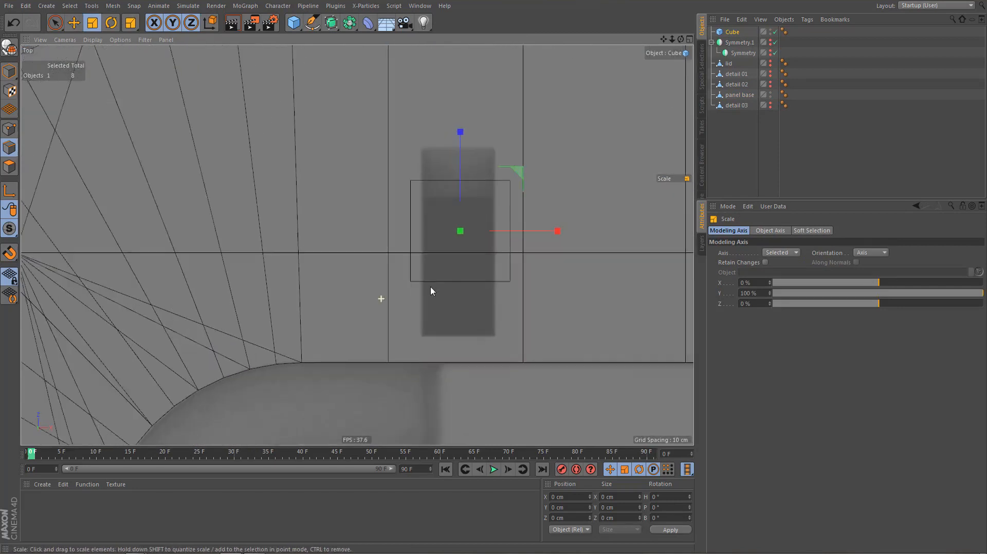
pyautogui.moveTo(477, 294); pyautogui.dragTo(439, 306)
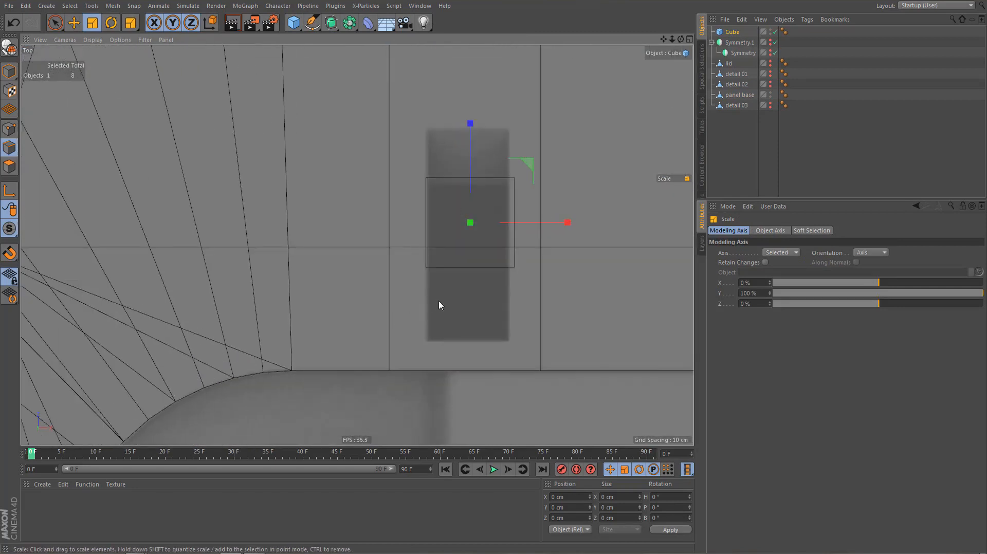
pyautogui.press('e')
pyautogui.moveTo(565, 223); pyautogui.dragTo(563, 228)
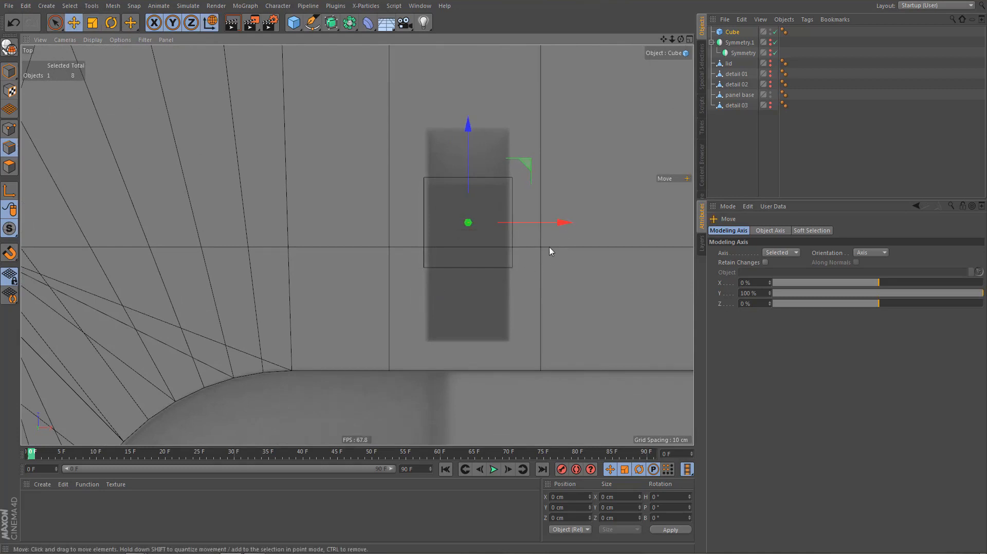
pyautogui.press('t')
pyautogui.moveTo(553, 271); pyautogui.dragTo(539, 274)
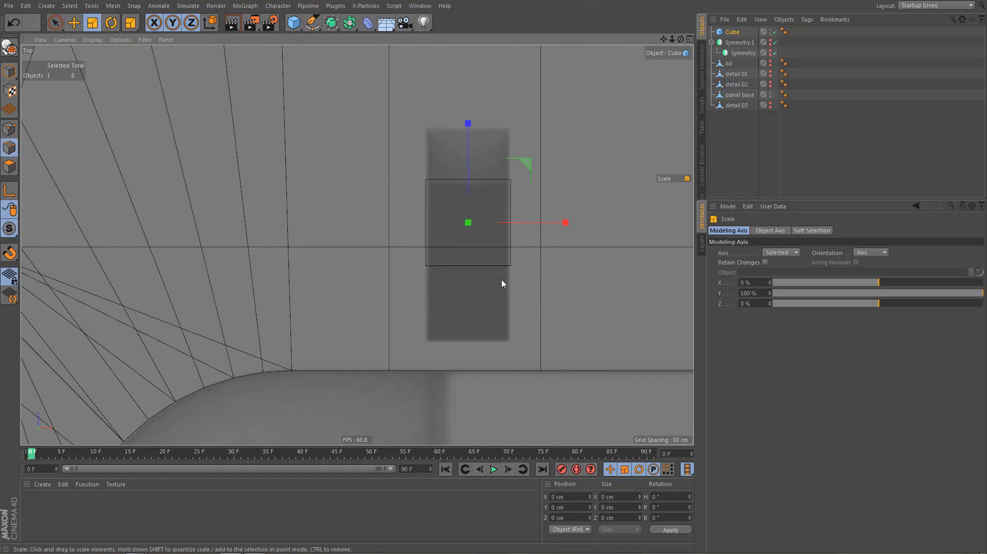
# Make the cube editable and move its end points in the Top view to match the slot's length, about 75 cm
pyautogui.press('c')
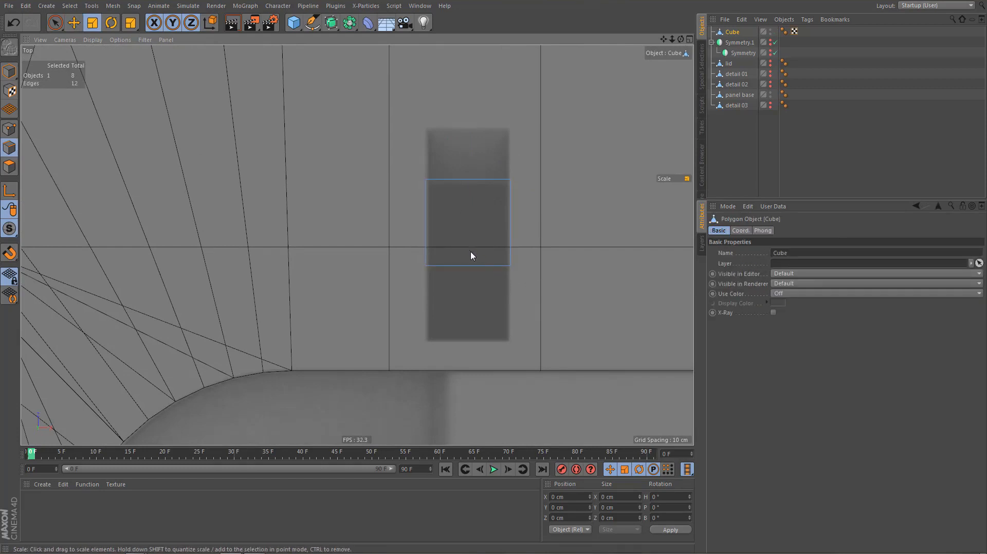
pyautogui.press('Return')
pyautogui.press('0')
pyautogui.moveTo(415, 159); pyautogui.dragTo(543, 222)
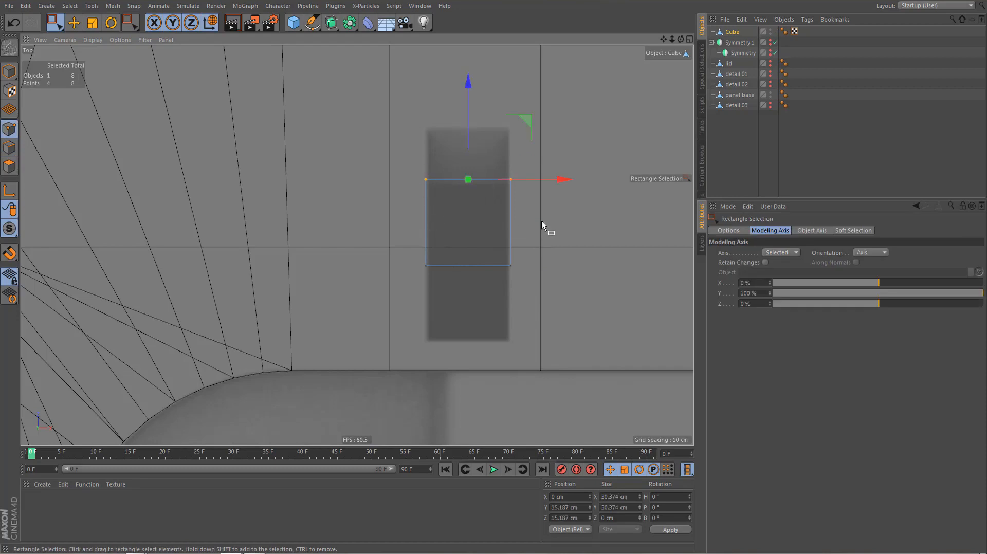
pyautogui.moveTo(471, 87); pyautogui.dragTo(471, 35)
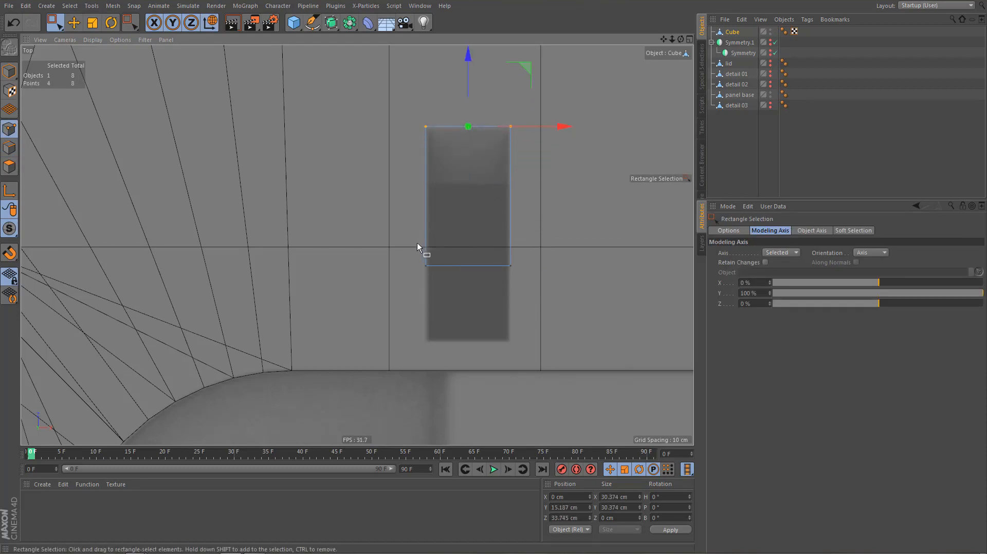
pyautogui.moveTo(418, 247); pyautogui.dragTo(526, 309)
pyautogui.moveTo(469, 223); pyautogui.dragTo(473, 252)
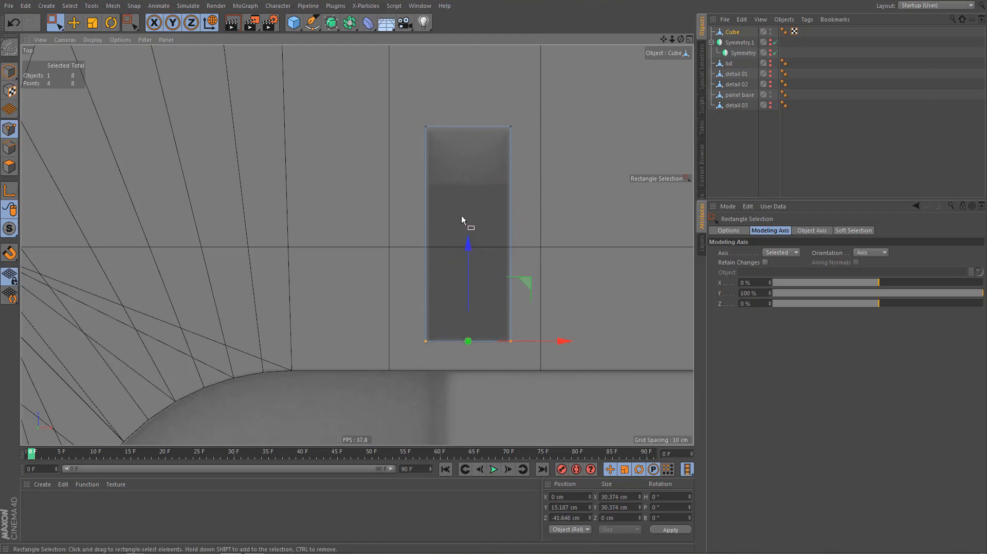
# Try to extend the cube vertically by moving its points in the Perspective view, and undo the point moves
pyautogui.middleClick(453, 227)
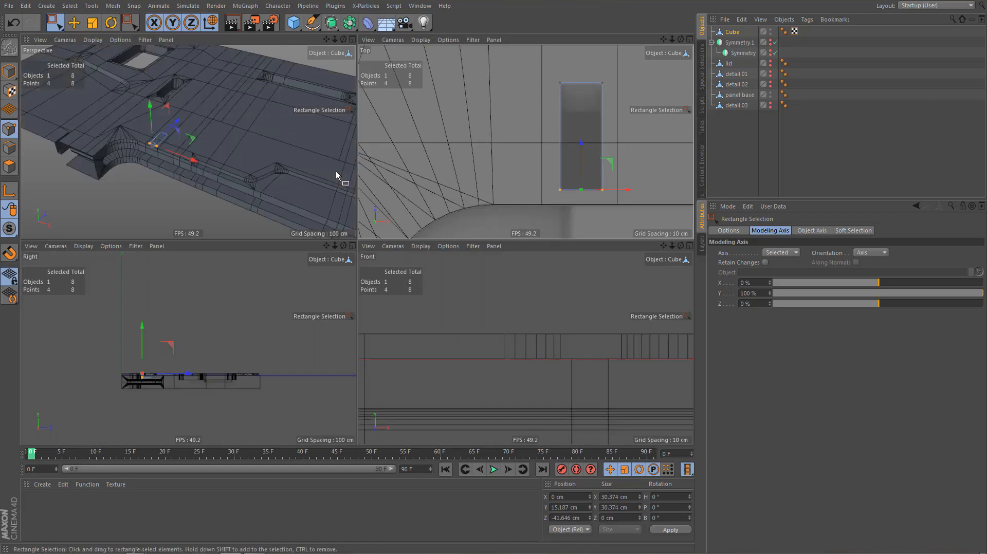
pyautogui.middleClick(335, 170)
pyautogui.keyDown('alt'); pyautogui.moveTo(370, 268); pyautogui.dragTo(433, 226); pyautogui.keyUp('alt')
pyautogui.moveTo(321, 212); pyautogui.dragTo(380, 264)
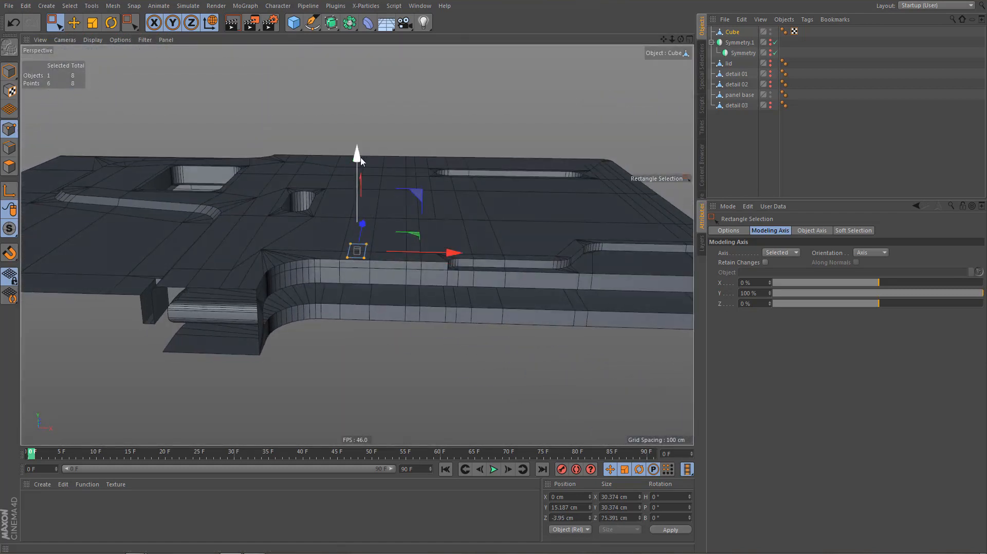
pyautogui.moveTo(361, 161); pyautogui.dragTo(362, 141)
pyautogui.keyDown('alt'); pyautogui.moveTo(374, 266); pyautogui.dragTo(360, 308); pyautogui.keyUp('alt')
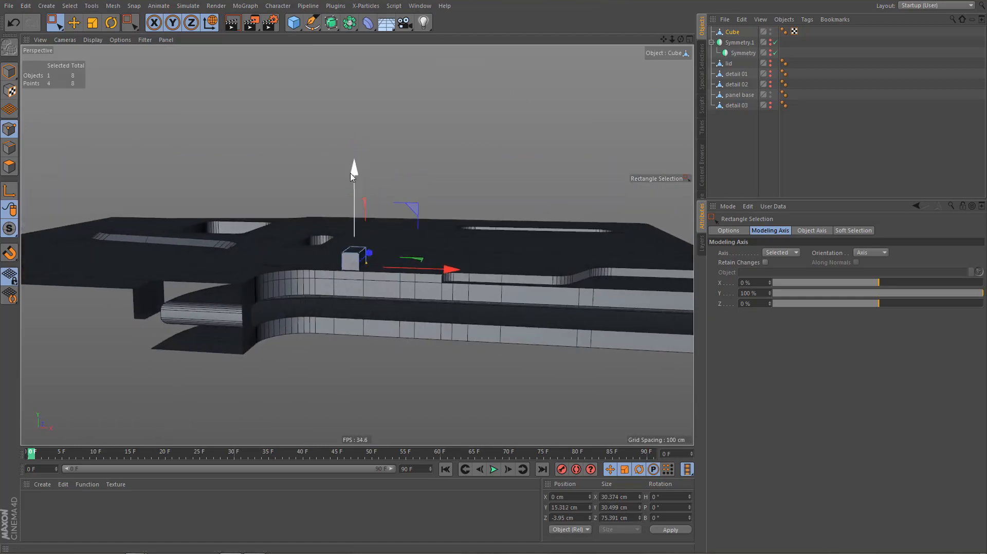
pyautogui.moveTo(349, 181); pyautogui.dragTo(272, 219)
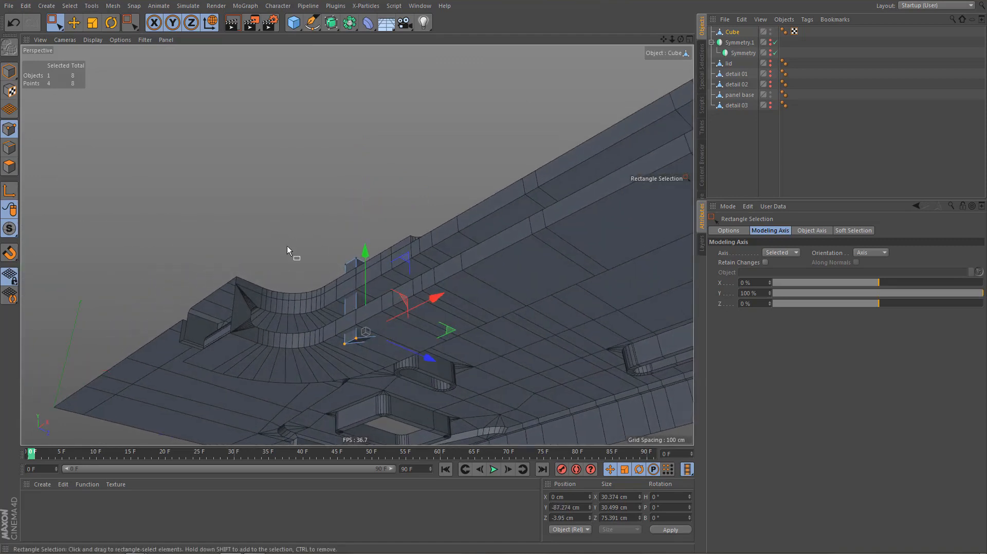
pyautogui.hotkey('ctrl', 'z')
pyautogui.keyDown('alt'); pyautogui.moveTo(348, 300); pyautogui.dragTo(404, 347); pyautogui.keyUp('alt')
pyautogui.middleClick(405, 347)
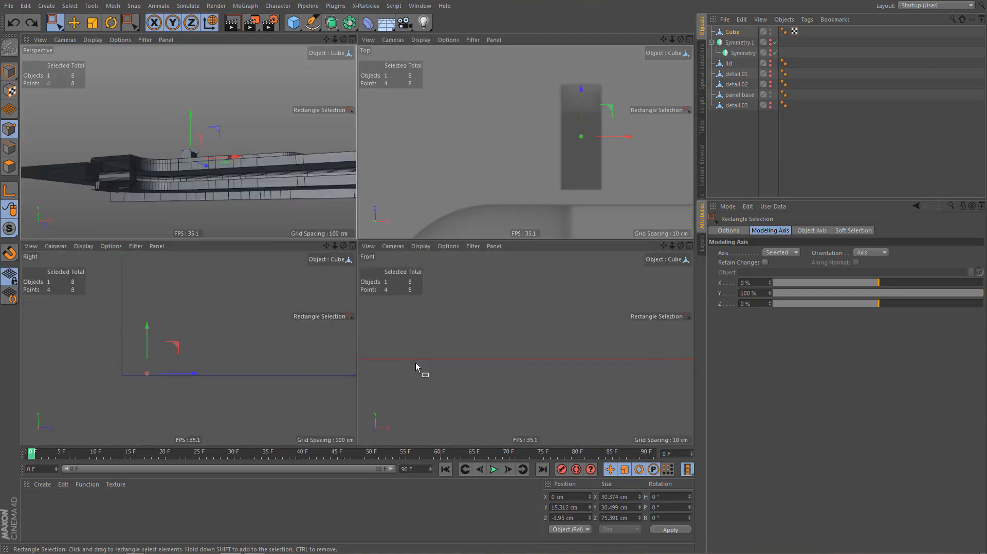
pyautogui.keyDown('alt'); pyautogui.moveTo(214, 385); pyautogui.dragTo(309, 377, button='middle'); pyautogui.keyUp('alt')
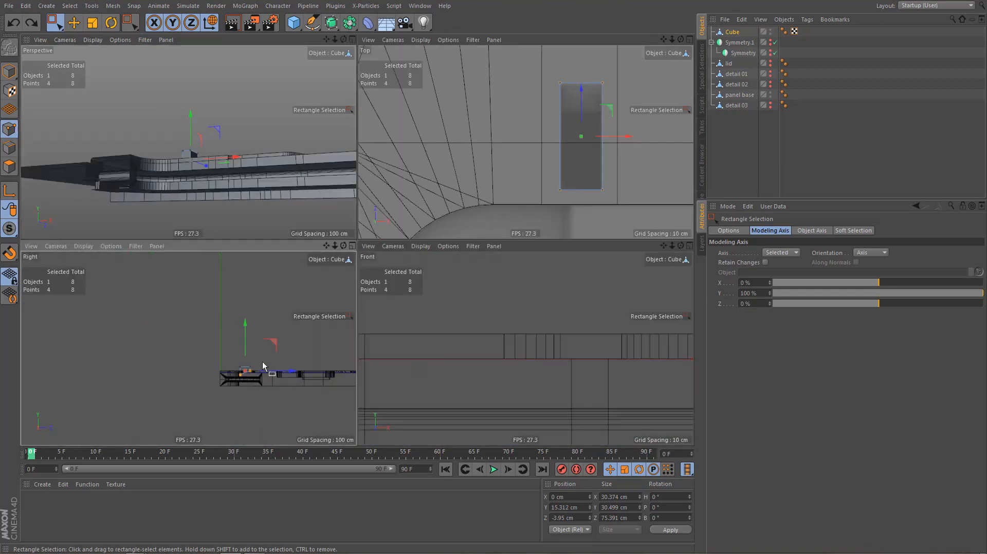
pyautogui.middleClick(262, 365)
pyautogui.keyDown('alt'); pyautogui.moveTo(521, 308); pyautogui.dragTo(555, 303, button='right'); pyautogui.keyUp('alt')
pyautogui.hotkey('ctrl', 'z')
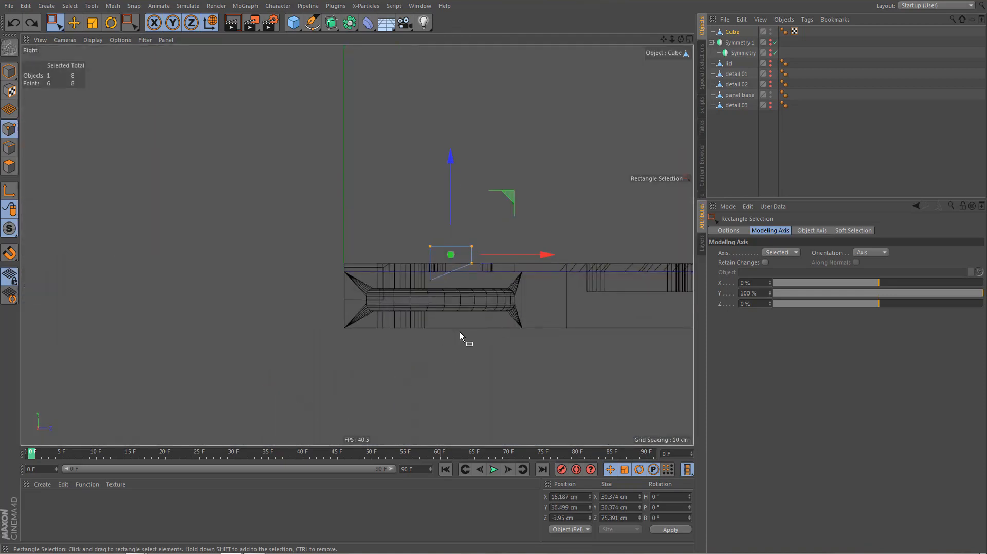
pyautogui.hotkey('ctrl', 'z')
# In the Right view, raise the cube's upper points to Y about 60 cm and lower its bottom points to about -136 cm
pyautogui.moveTo(414, 308); pyautogui.dragTo(490, 273)
pyautogui.moveTo(451, 169); pyautogui.dragTo(451, 143)
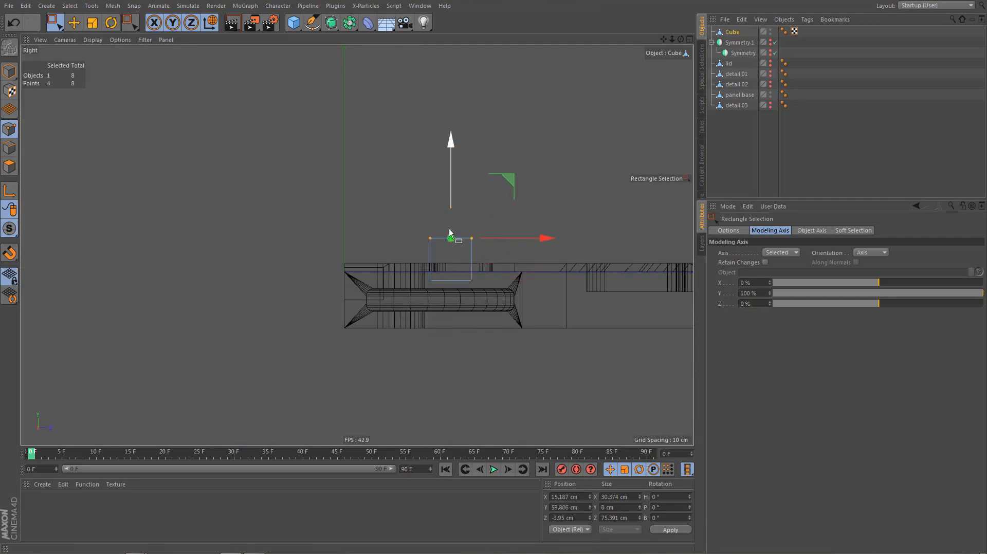
pyautogui.moveTo(415, 273); pyautogui.dragTo(503, 307)
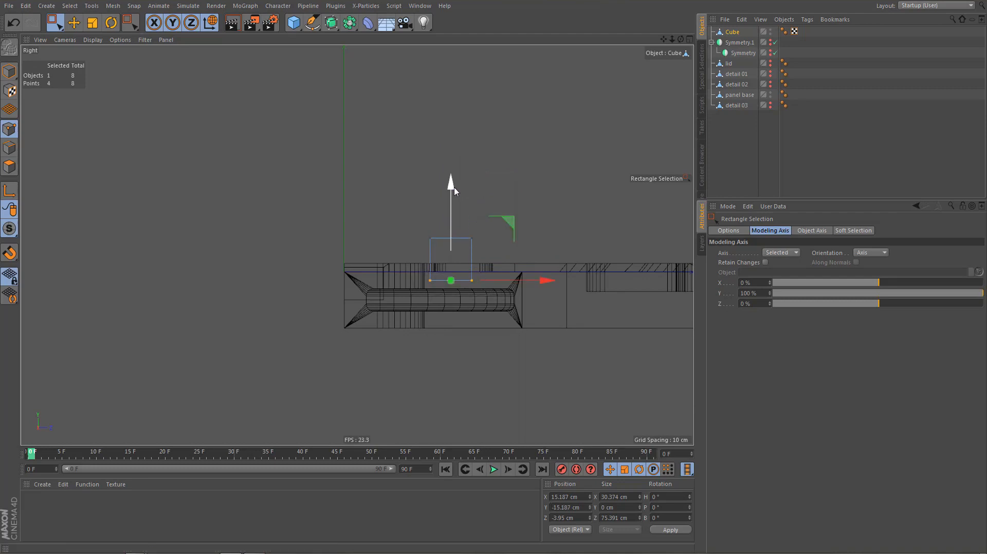
pyautogui.moveTo(454, 188); pyautogui.dragTo(471, 256)
pyautogui.middleClick(407, 267)
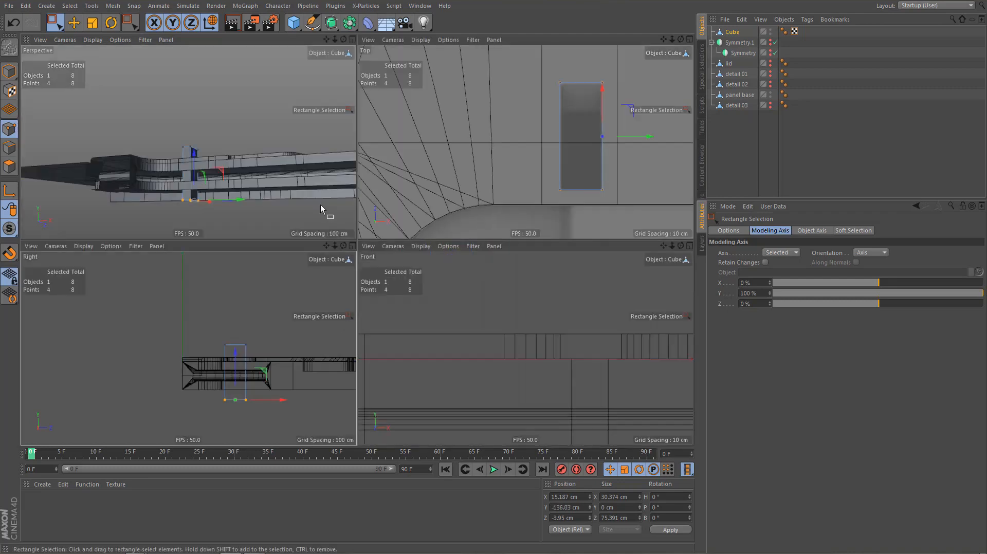
pyautogui.middleClick(320, 204)
pyautogui.keyDown('alt'); pyautogui.moveTo(402, 322); pyautogui.dragTo(395, 340); pyautogui.keyUp('alt')
pyautogui.keyDown('alt'); pyautogui.moveTo(397, 358); pyautogui.dragTo(402, 353); pyautogui.keyUp('alt')
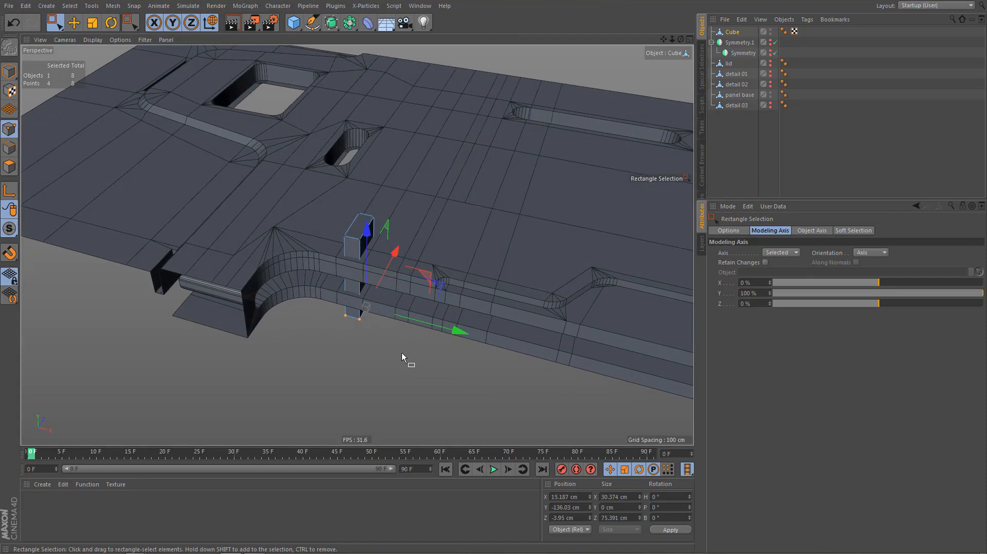
# Place the cube last in the object list, duplicate it, and move the copy along X onto the second dark rectangular slot
pyautogui.press('Return')
pyautogui.moveTo(742, 30); pyautogui.dragTo(730, 125)
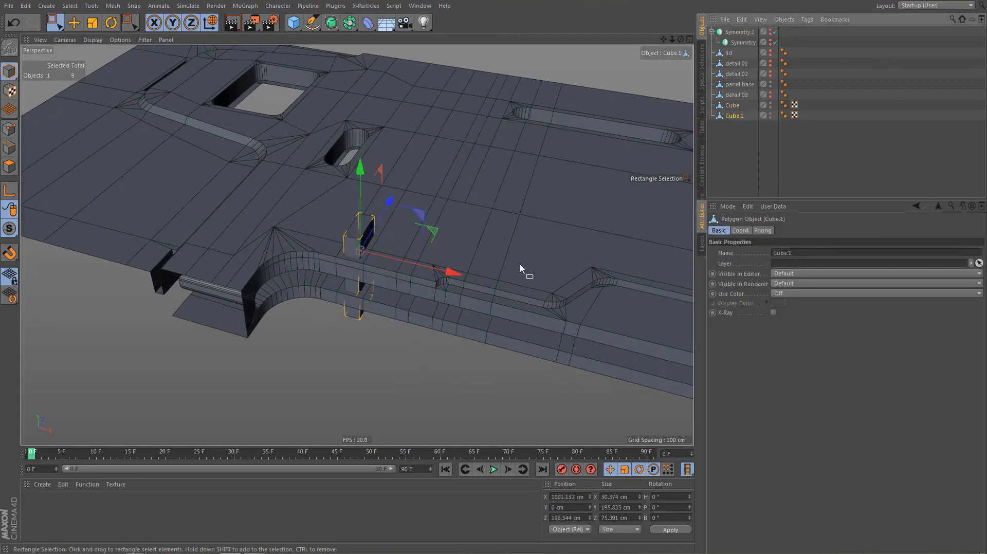
pyautogui.middleClick(520, 264)
pyautogui.middleClick(505, 158)
pyautogui.keyDown('alt'); pyautogui.moveTo(470, 213); pyautogui.dragTo(348, 253, button='middle'); pyautogui.keyUp('alt')
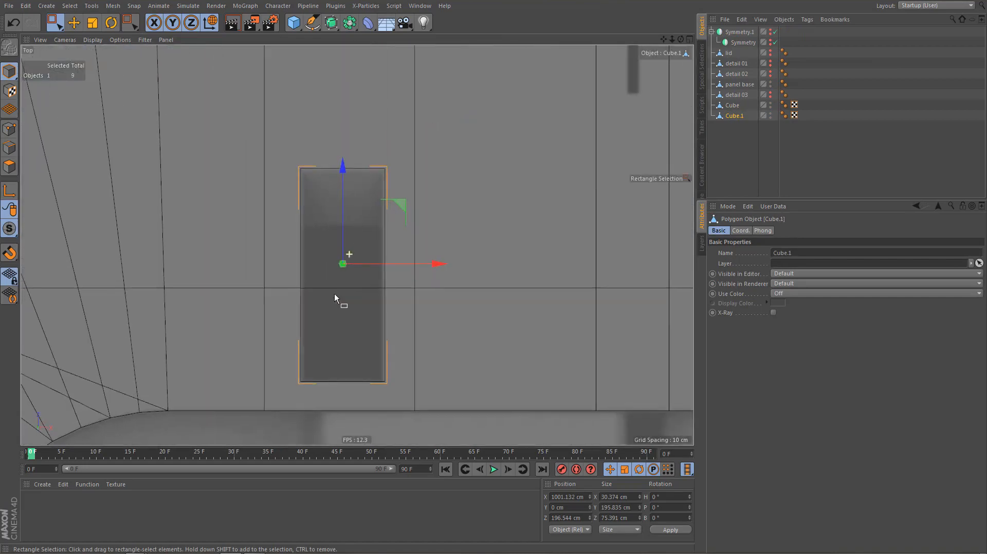
pyautogui.keyDown('alt'); pyautogui.moveTo(335, 295); pyautogui.dragTo(402, 279, button='right'); pyautogui.keyUp('alt')
pyautogui.moveTo(445, 260); pyautogui.dragTo(643, 268)
pyautogui.keyDown('alt'); pyautogui.moveTo(525, 286); pyautogui.dragTo(411, 307, button='middle'); pyautogui.keyUp('alt')
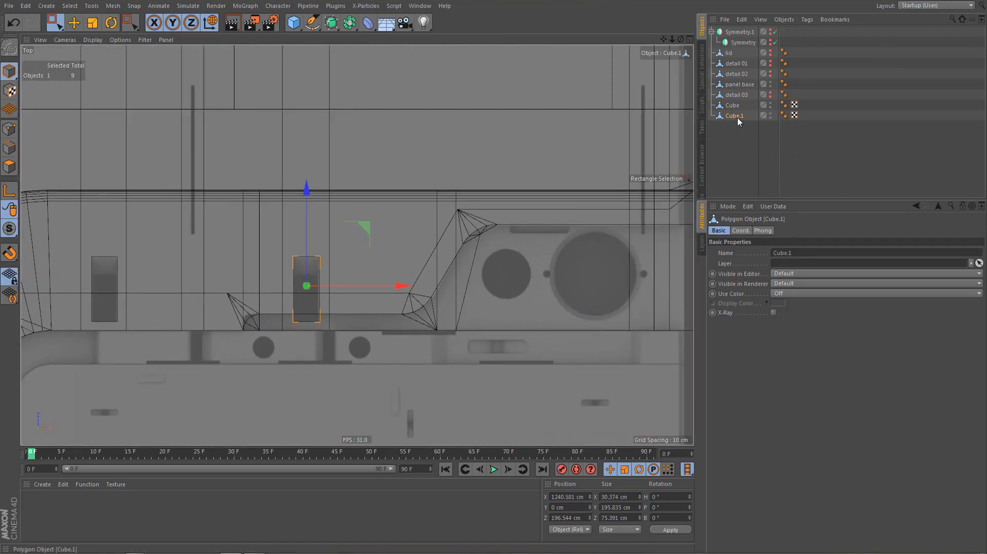
# Duplicate the second slot cube and move the copy in the Top view onto the thin dark slot, at about X 1106 cm and Z 350 cm
pyautogui.keyDown('ctrl'); pyautogui.moveTo(738, 118); pyautogui.dragTo(742, 156); pyautogui.keyUp('ctrl')
pyautogui.keyDown('alt'); pyautogui.moveTo(463, 257); pyautogui.dragTo(621, 294, button='middle'); pyautogui.keyUp('alt')
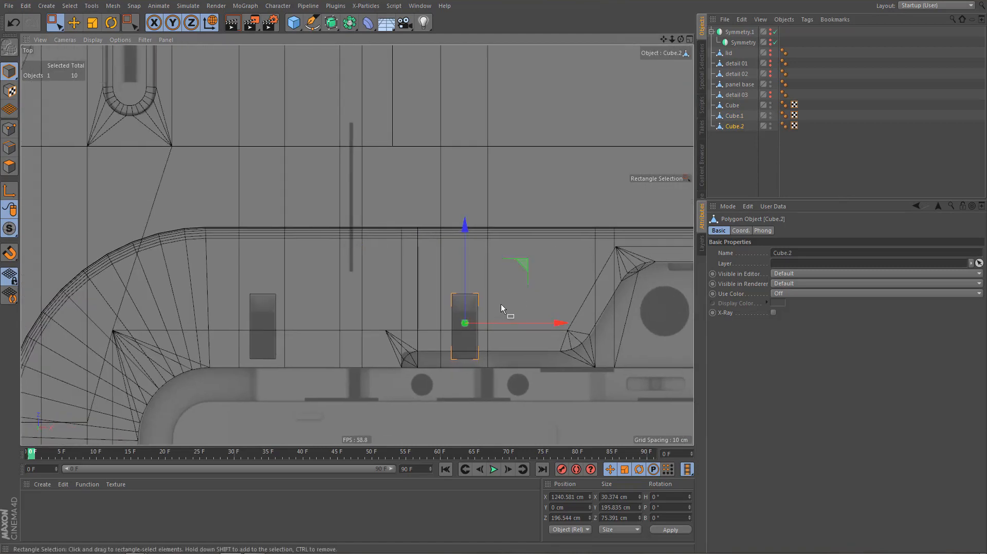
pyautogui.press('e')
pyautogui.moveTo(495, 311); pyautogui.dragTo(370, 193)
pyautogui.scroll(4, 370, 193)
pyautogui.scroll(2, 415, 196)
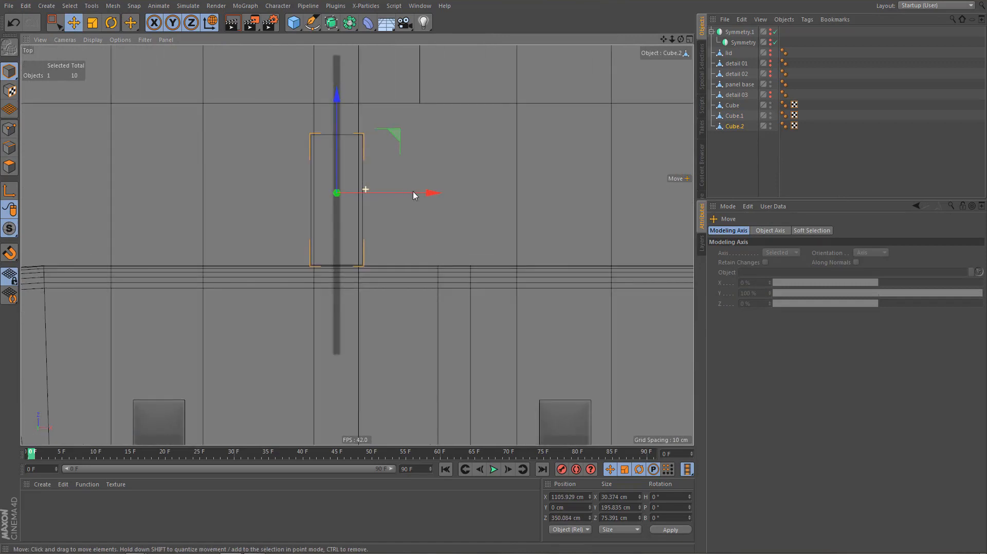
# Select all points of the new cube and scale them along X to about 7.6 cm to match the thin slot's width
pyautogui.press('t')
pyautogui.press('Return')
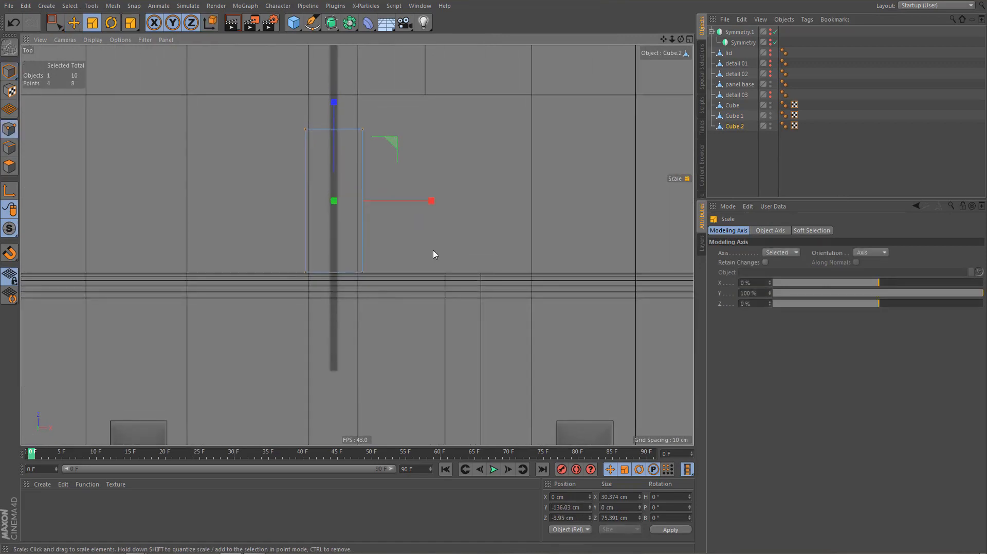
pyautogui.hotkey('ctrl', 'a')
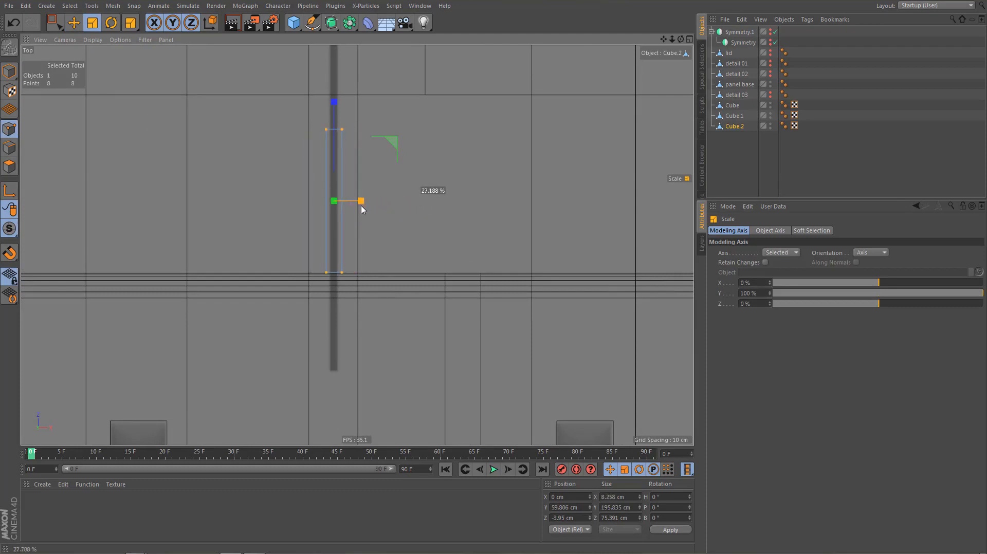
pyautogui.moveTo(360, 209); pyautogui.dragTo(359, 202)
pyautogui.keyDown('alt'); pyautogui.moveTo(359, 202); pyautogui.dragTo(410, 269, button='middle'); pyautogui.keyUp('alt')
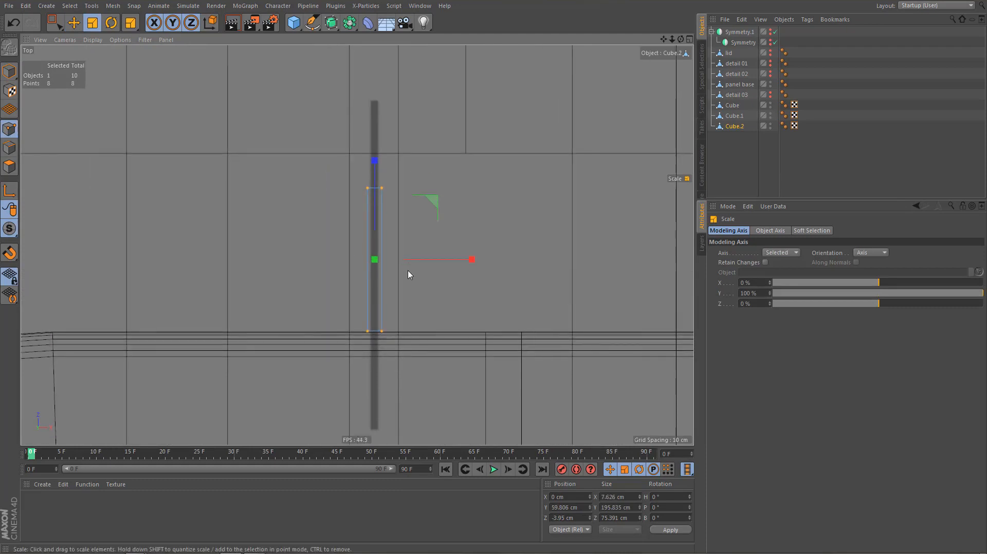
# Move the thin cube's two sets of end points along Z to match the slot's length, about 175 cm
pyautogui.press('0')
pyautogui.scroll(-2, 407, 268)
pyautogui.moveTo(355, 183); pyautogui.dragTo(403, 222)
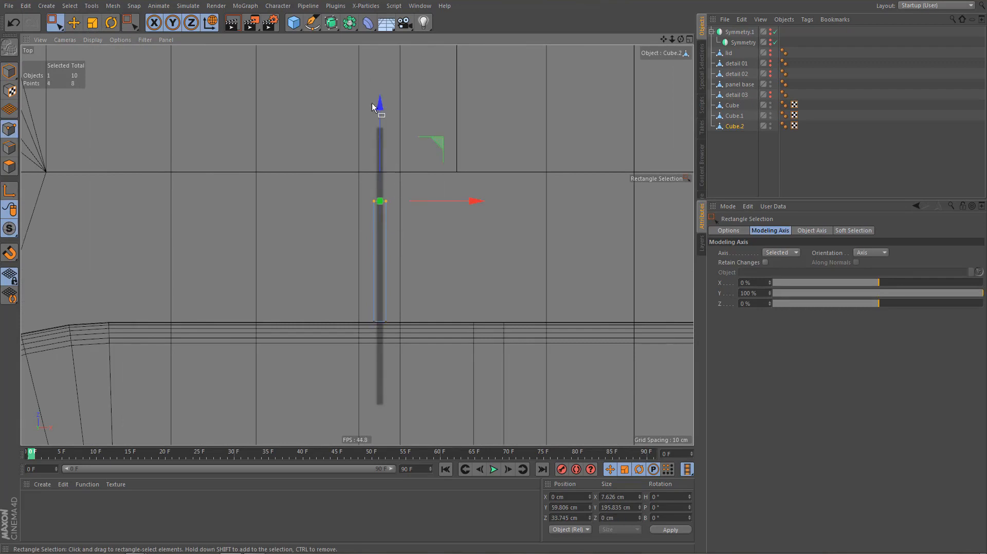
pyautogui.moveTo(379, 105); pyautogui.dragTo(379, 34)
pyautogui.moveTo(410, 354); pyautogui.dragTo(410, 354)
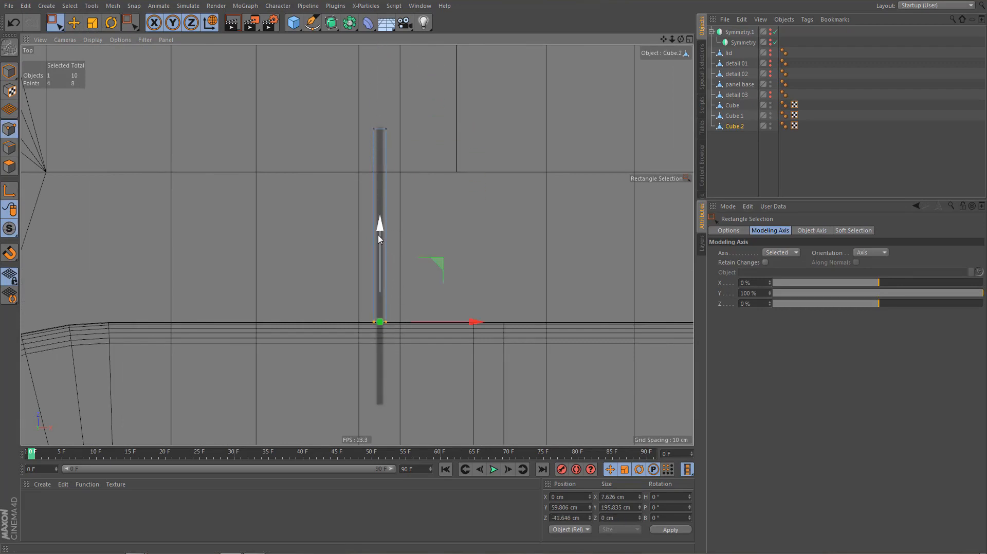
pyautogui.moveTo(379, 238); pyautogui.dragTo(400, 317)
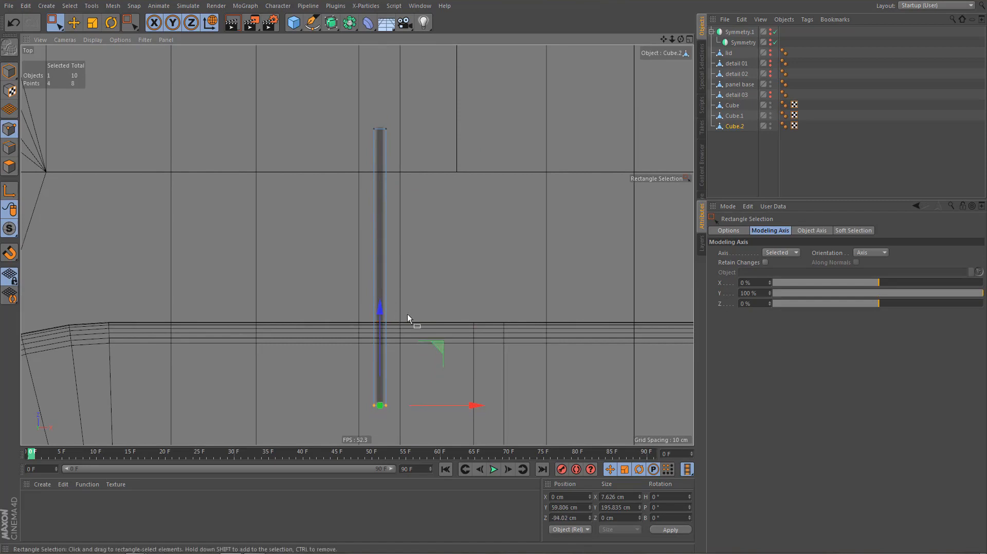
pyautogui.keyDown('alt'); pyautogui.moveTo(401, 215); pyautogui.dragTo(417, 232, button='middle'); pyautogui.keyUp('alt')
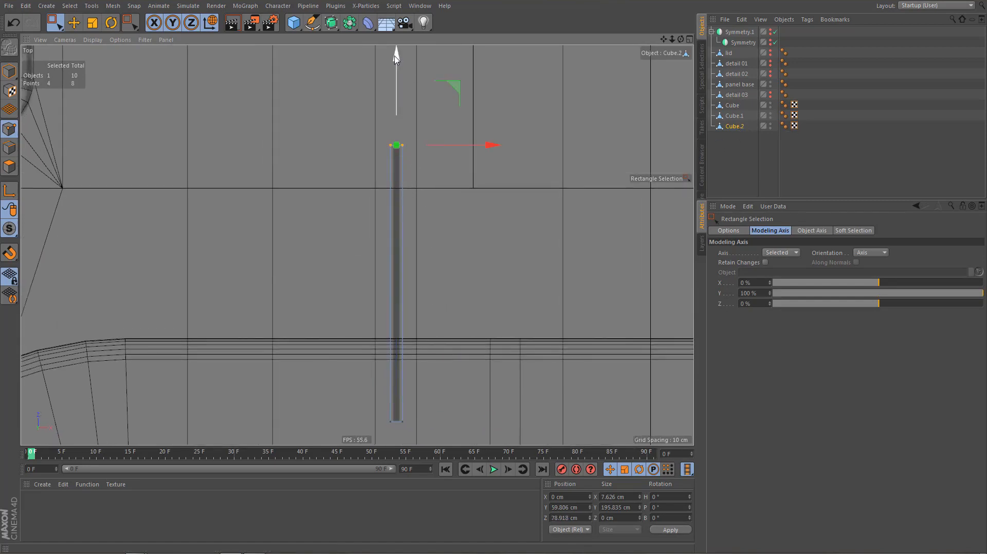
# Duplicate the thin cube and move the copy along X to about 1639 cm, onto the other thin slot
pyautogui.click(735, 125)
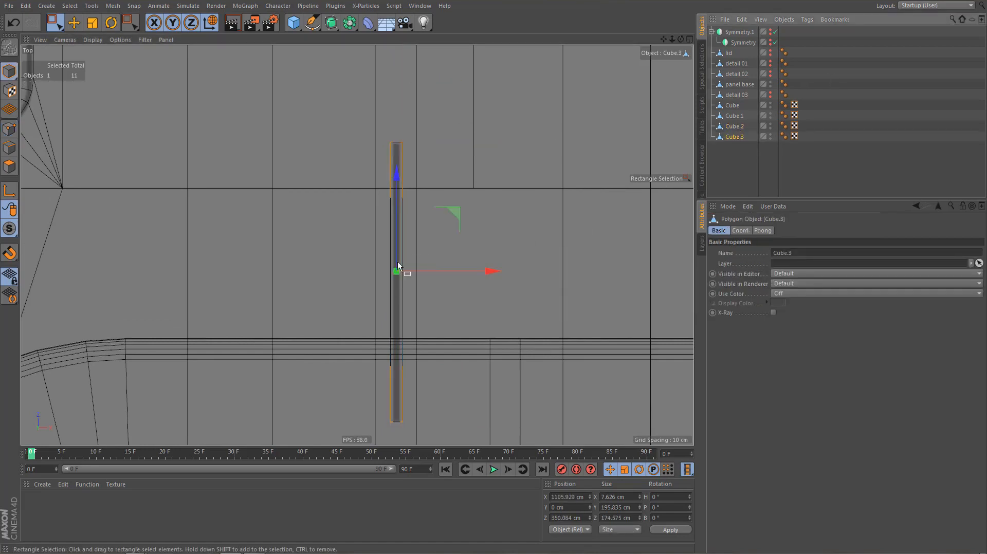
pyautogui.scroll(-6, 413, 301)
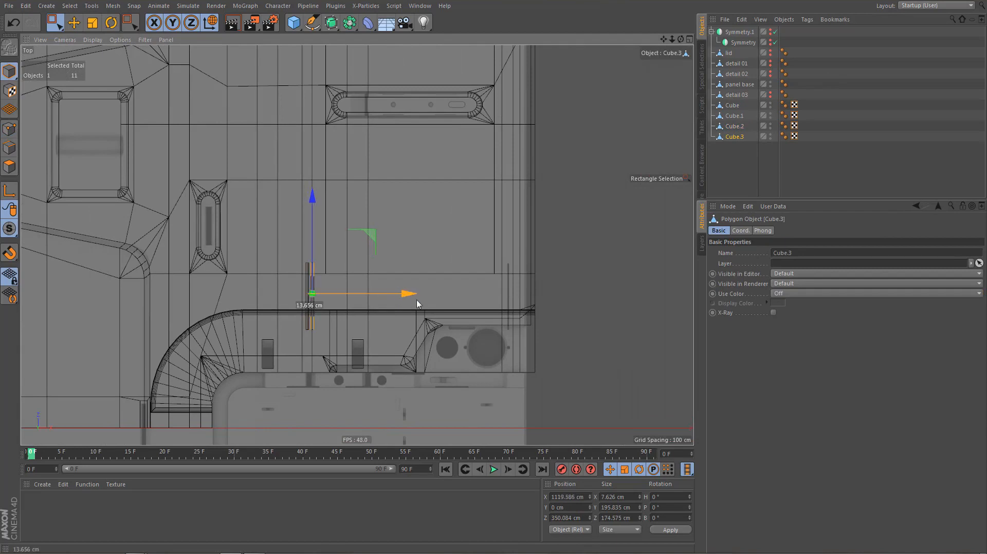
pyautogui.moveTo(416, 300); pyautogui.dragTo(599, 308)
pyautogui.scroll(6, 566, 314)
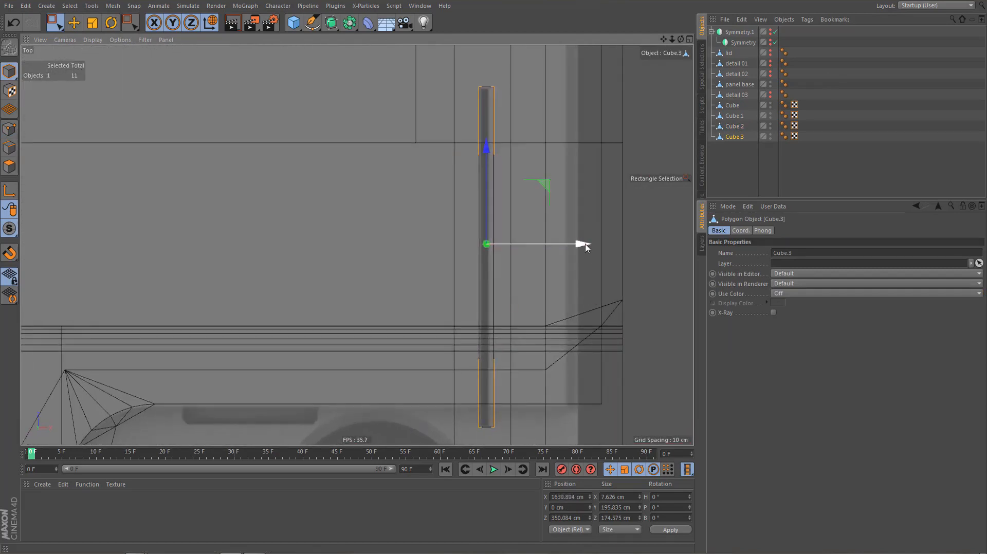
pyautogui.moveTo(587, 247); pyautogui.dragTo(585, 248)
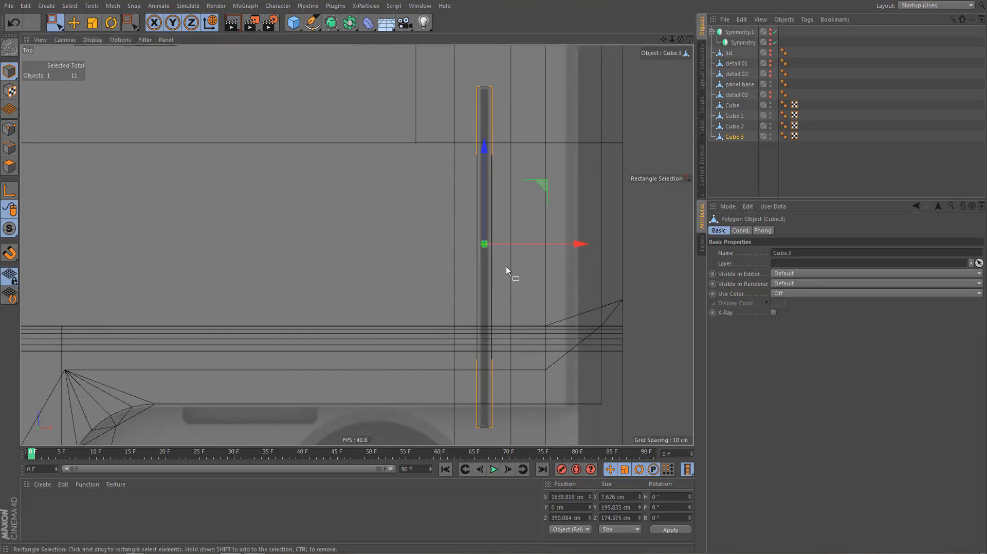
# Switch to the Perspective view and place the panel base directly above the first cube in the object list
pyautogui.press('F1')
pyautogui.keyDown('alt'); pyautogui.moveTo(331, 287); pyautogui.dragTo(441, 216); pyautogui.keyUp('alt')
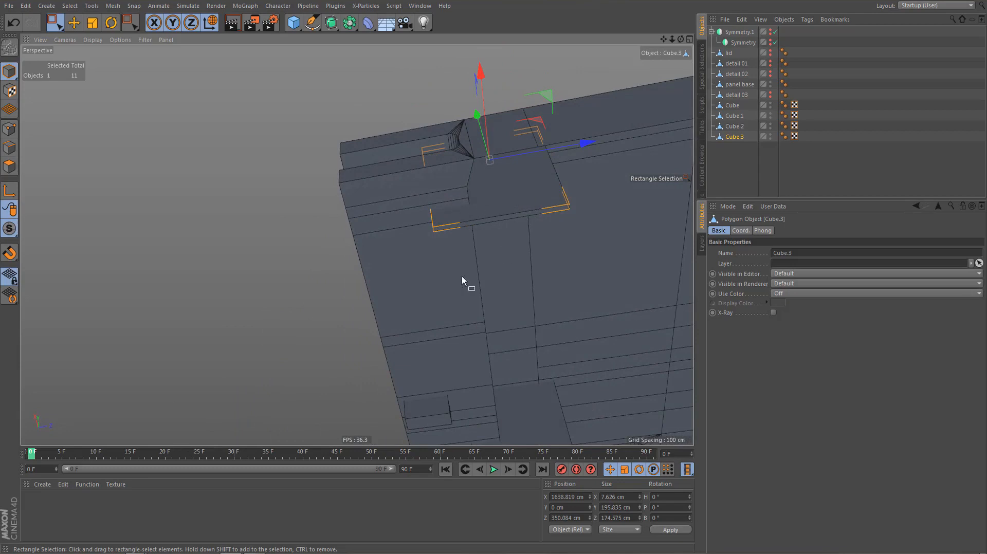
pyautogui.keyDown('alt'); pyautogui.moveTo(462, 277); pyautogui.dragTo(478, 245); pyautogui.keyUp('alt')
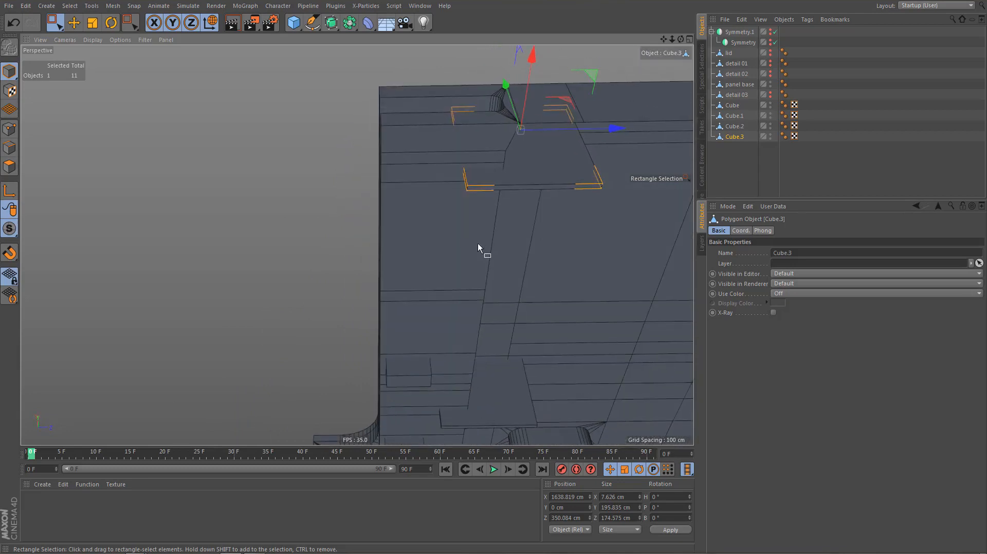
pyautogui.keyDown('alt'); pyautogui.moveTo(502, 175); pyautogui.dragTo(465, 261); pyautogui.keyUp('alt')
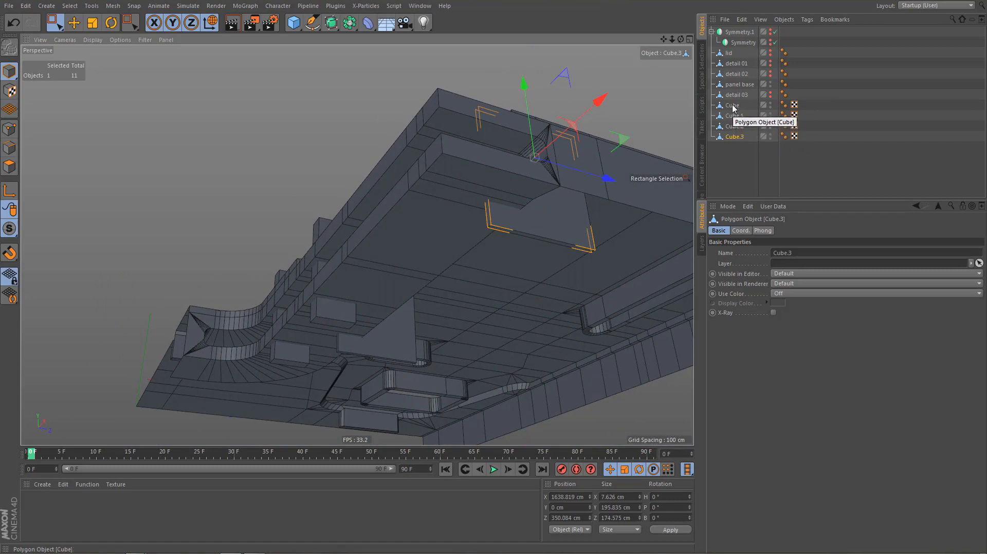
pyautogui.click(734, 86)
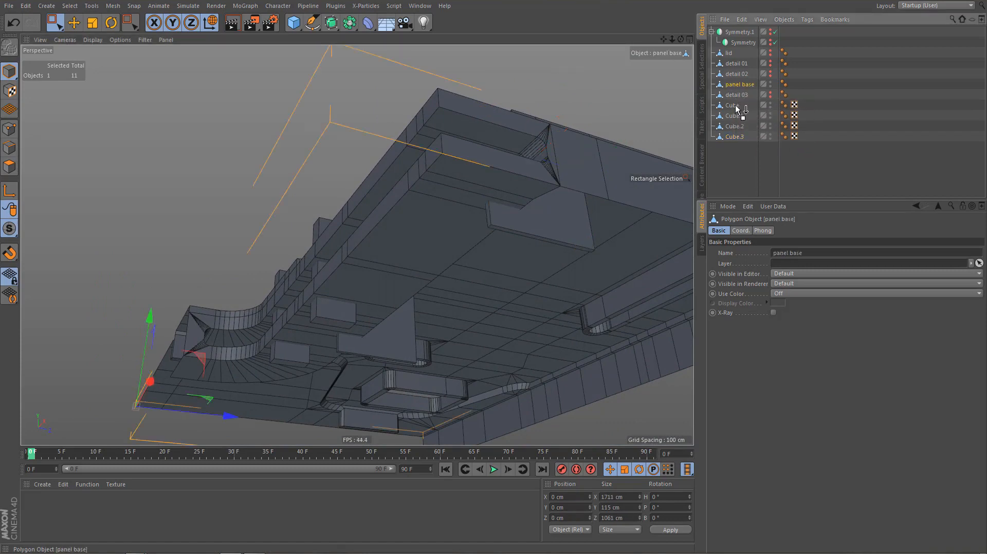
pyautogui.moveTo(732, 101); pyautogui.dragTo(732, 101)
pyautogui.scroll(1, 553, 257)
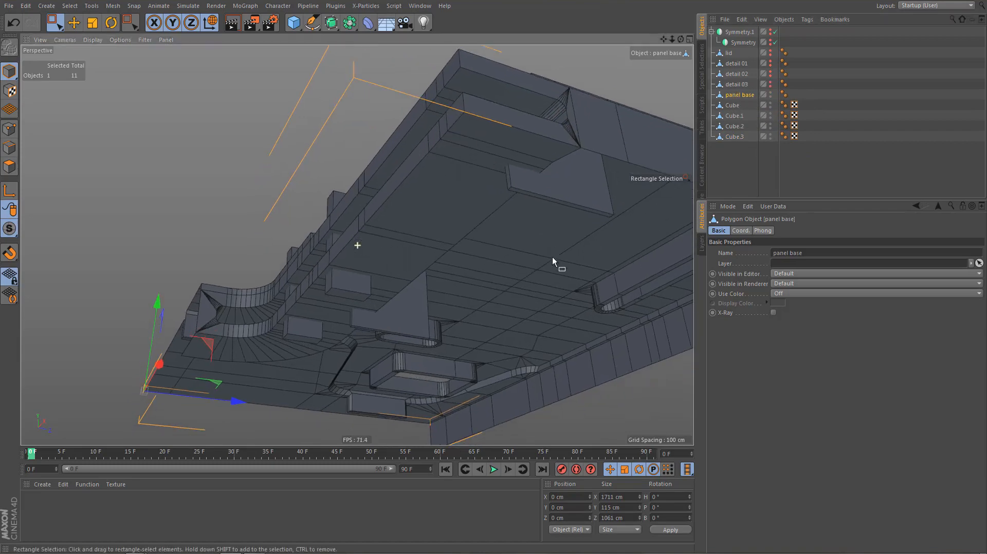
# Select the open edge row running lengthwise on the panel base's underside and extrude it inward along Z to about 467 cm
pyautogui.press('Return')
pyautogui.keyDown('alt'); pyautogui.moveTo(545, 271); pyautogui.dragTo(534, 265); pyautogui.keyUp('alt')
pyautogui.keyDown('alt'); pyautogui.moveTo(495, 205); pyautogui.dragTo(523, 178); pyautogui.keyUp('alt')
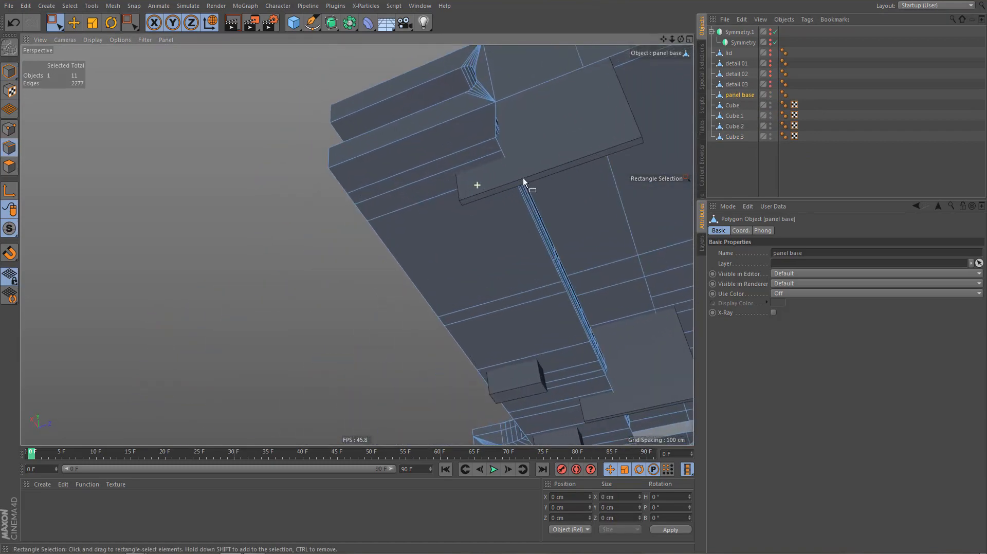
pyautogui.press('e')
pyautogui.click(499, 146)
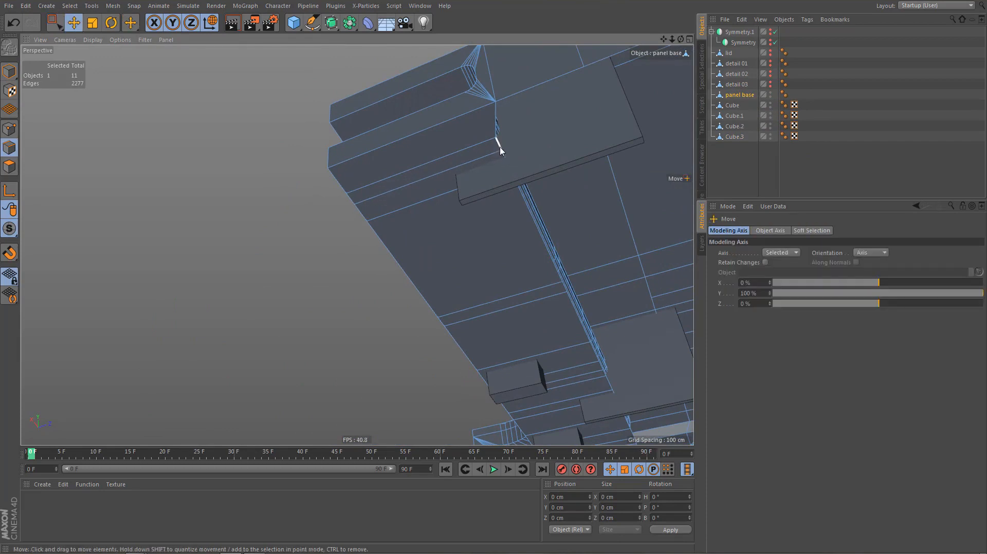
pyautogui.keyDown('alt'); pyautogui.moveTo(524, 318); pyautogui.dragTo(502, 278, button='middle'); pyautogui.keyUp('alt')
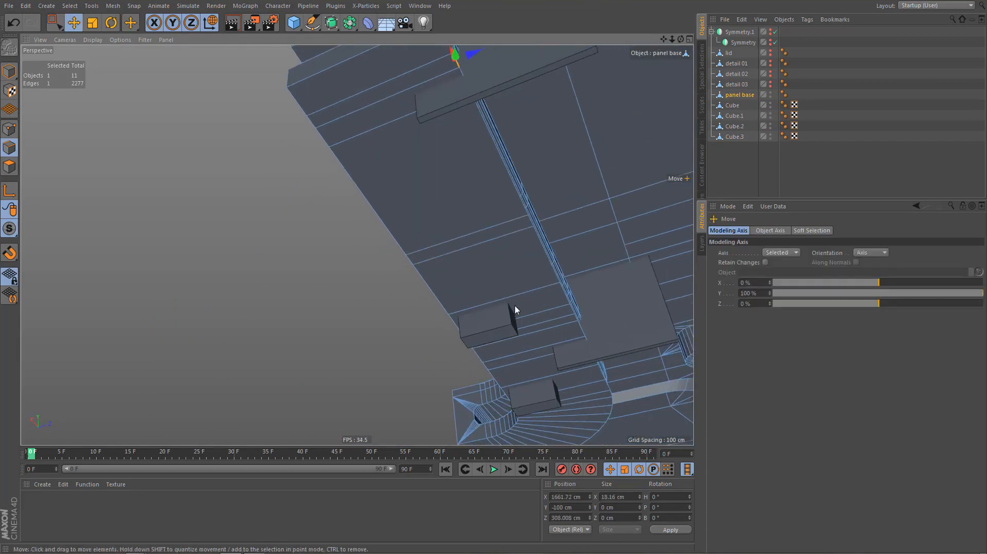
pyautogui.keyDown('alt'); pyautogui.moveTo(515, 309); pyautogui.dragTo(578, 349); pyautogui.keyUp('alt')
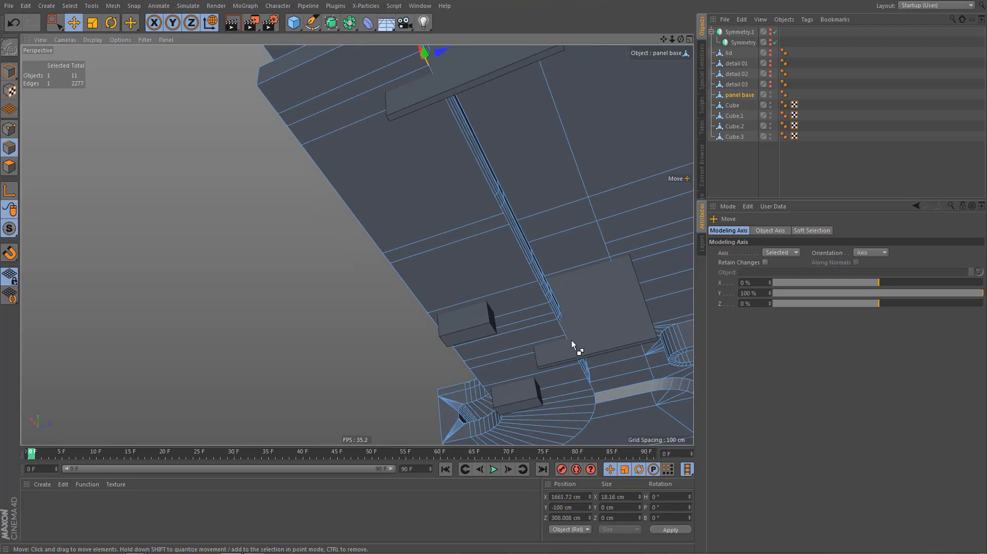
pyautogui.keyDown('alt'); pyautogui.moveTo(505, 276); pyautogui.dragTo(364, 340); pyautogui.keyUp('alt')
pyautogui.doubleClick(518, 312)
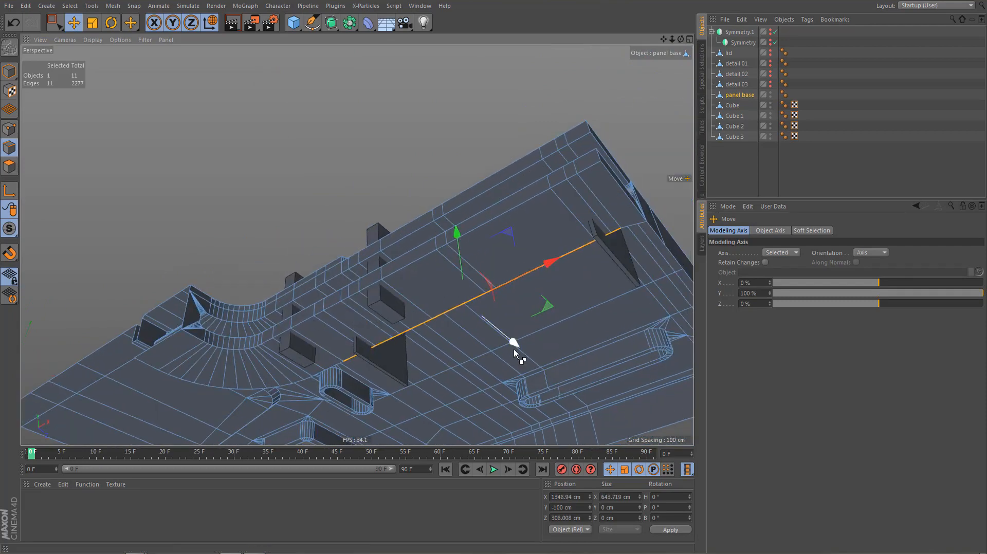
pyautogui.moveTo(509, 345); pyautogui.dragTo(483, 308)
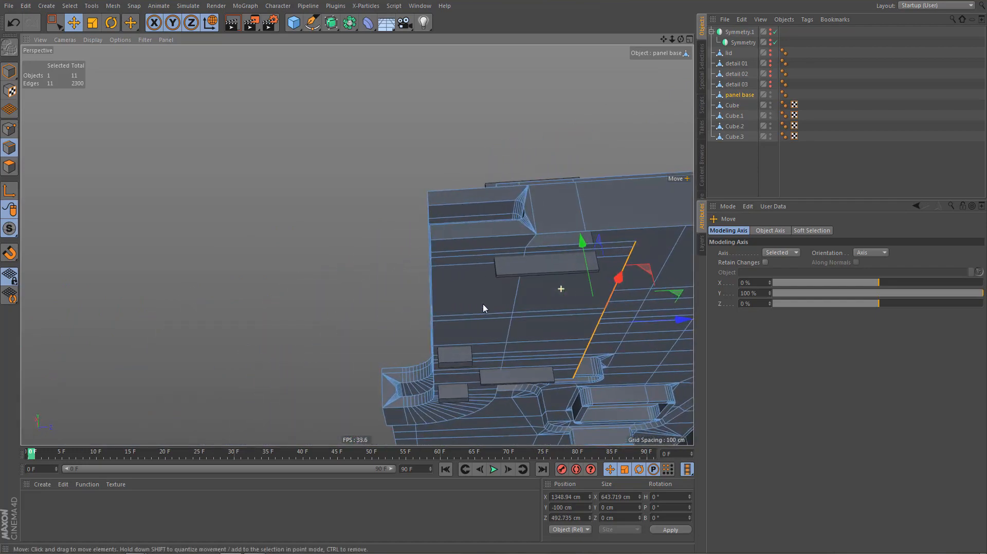
pyautogui.moveTo(684, 331); pyautogui.dragTo(459, 323)
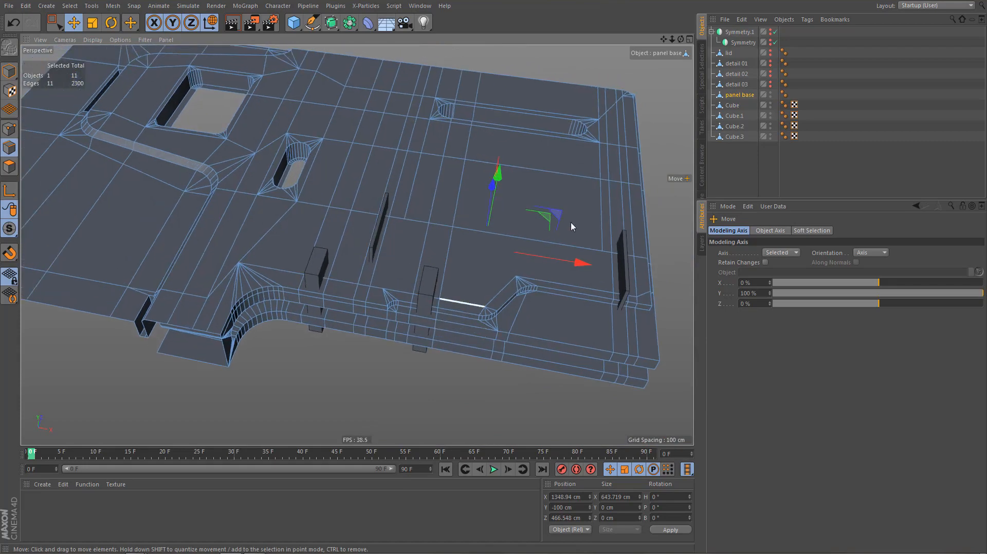
# Group the three duplicate cubes under the first Cube and delete the UVW tags of all four cubes
pyautogui.moveTo(738, 155); pyautogui.dragTo(731, 104)
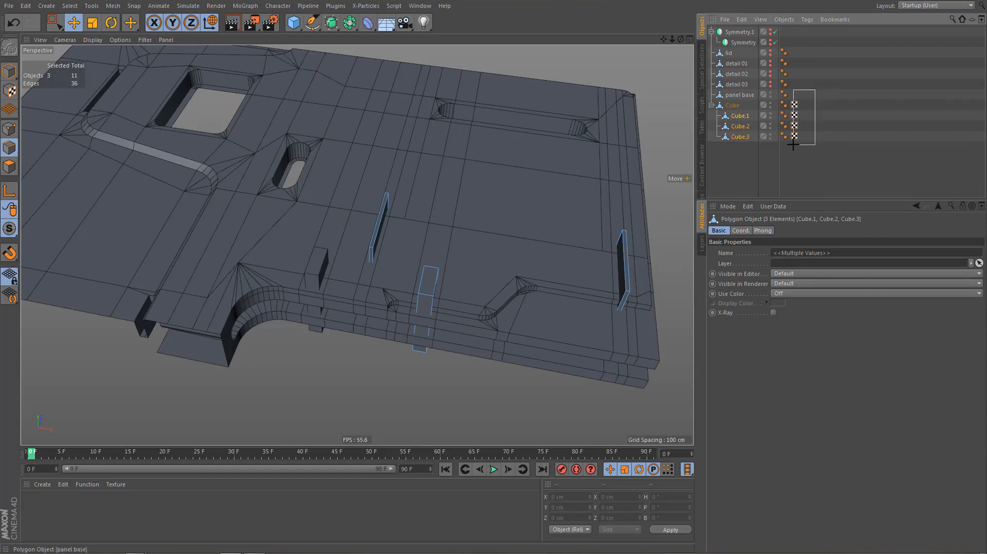
pyautogui.moveTo(794, 145); pyautogui.dragTo(794, 146)
pyautogui.press('Delete')
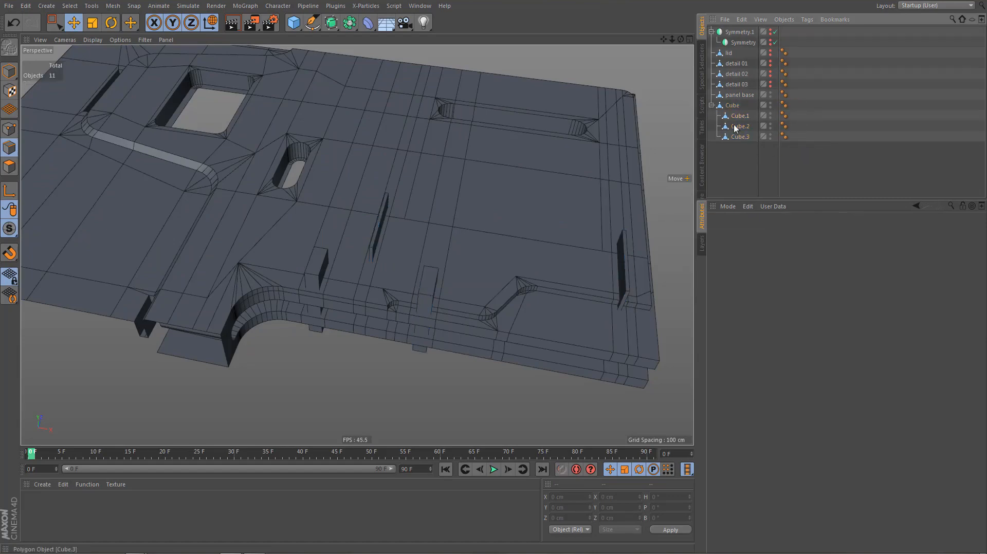
# Add a Boole with the panel base as its first child and the Cube group below it, subtracting the cubes from the panel
pyautogui.click(737, 96)
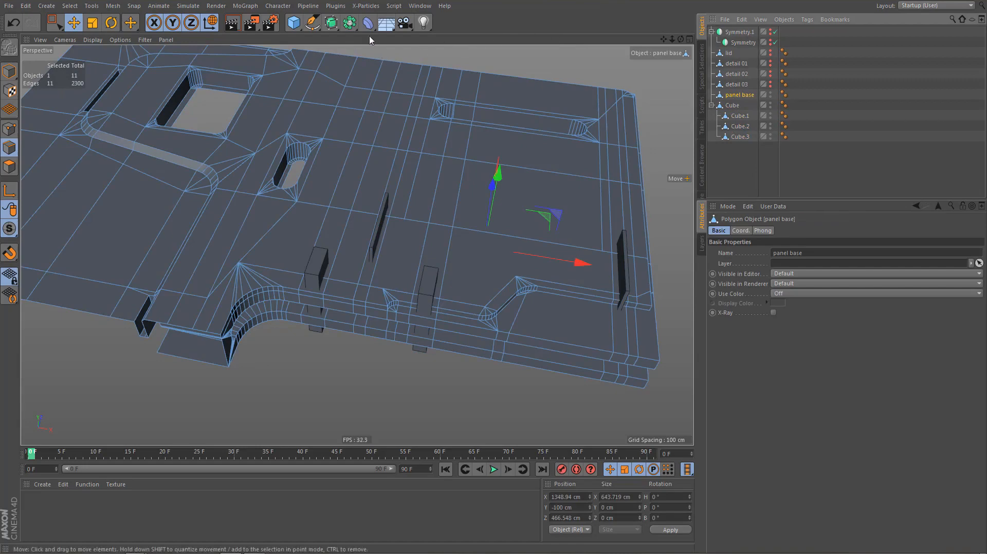
pyautogui.moveTo(350, 23); pyautogui.dragTo(534, 38)
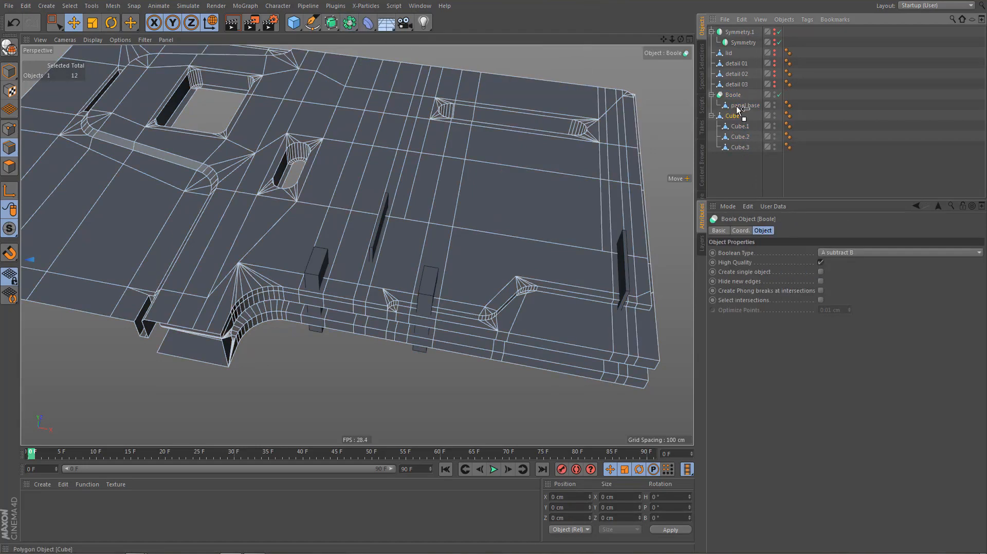
pyautogui.moveTo(736, 106); pyautogui.dragTo(736, 108)
# Inspect the slots cut into the panel, and enable Create single object on the Boole
pyautogui.keyDown('alt'); pyautogui.moveTo(410, 270); pyautogui.dragTo(441, 278, button='middle'); pyautogui.keyUp('alt')
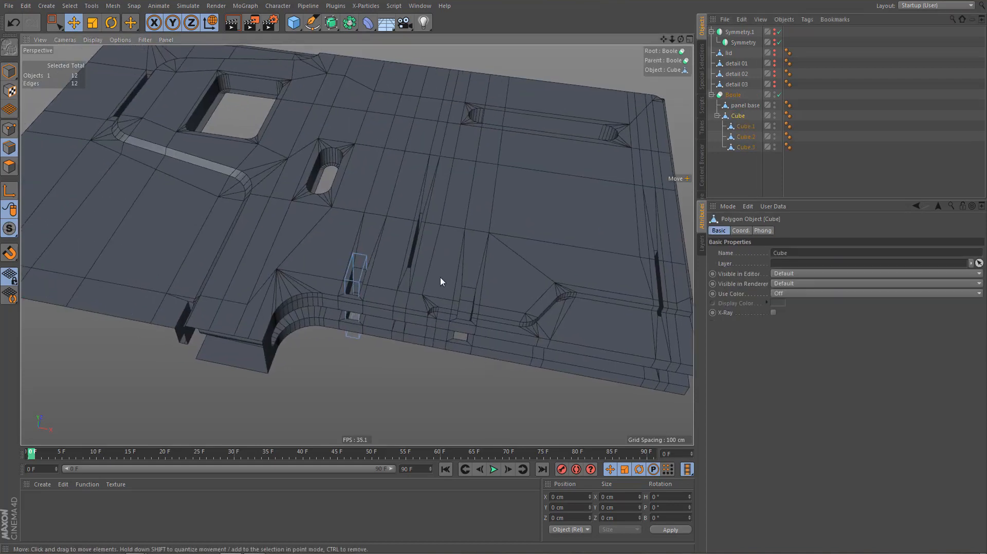
pyautogui.moveTo(440, 276)
pyautogui.keyDown('alt'); pyautogui.mouseDown()
pyautogui.moveTo(440, 289)
pyautogui.moveTo(452, 288)
pyautogui.moveTo(424, 114)
pyautogui.moveTo(441, 173)
pyautogui.moveTo(442, 288)
pyautogui.mouseUp(); pyautogui.keyUp('alt')
pyautogui.keyDown('alt'); pyautogui.moveTo(341, 238); pyautogui.dragTo(425, 289); pyautogui.keyUp('alt')
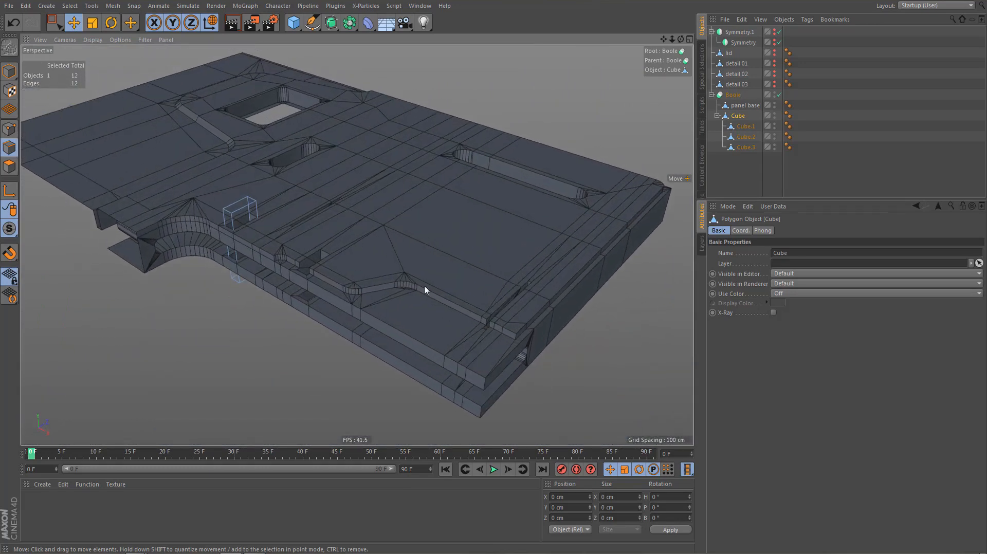
pyautogui.keyDown('alt'); pyautogui.moveTo(339, 266); pyautogui.dragTo(421, 290, button='middle'); pyautogui.keyUp('alt')
pyautogui.keyDown('alt'); pyautogui.moveTo(384, 259); pyautogui.dragTo(488, 268, button='right'); pyautogui.keyUp('alt')
pyautogui.keyDown('alt'); pyautogui.moveTo(423, 256); pyautogui.dragTo(464, 314); pyautogui.keyUp('alt')
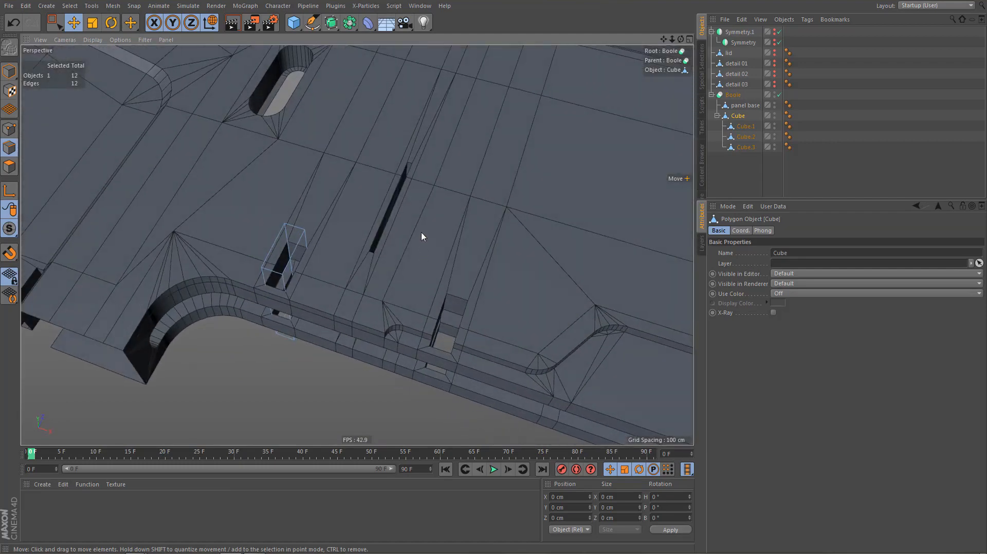
pyautogui.keyDown('alt'); pyautogui.moveTo(421, 234); pyautogui.dragTo(444, 337, button='middle'); pyautogui.keyUp('alt')
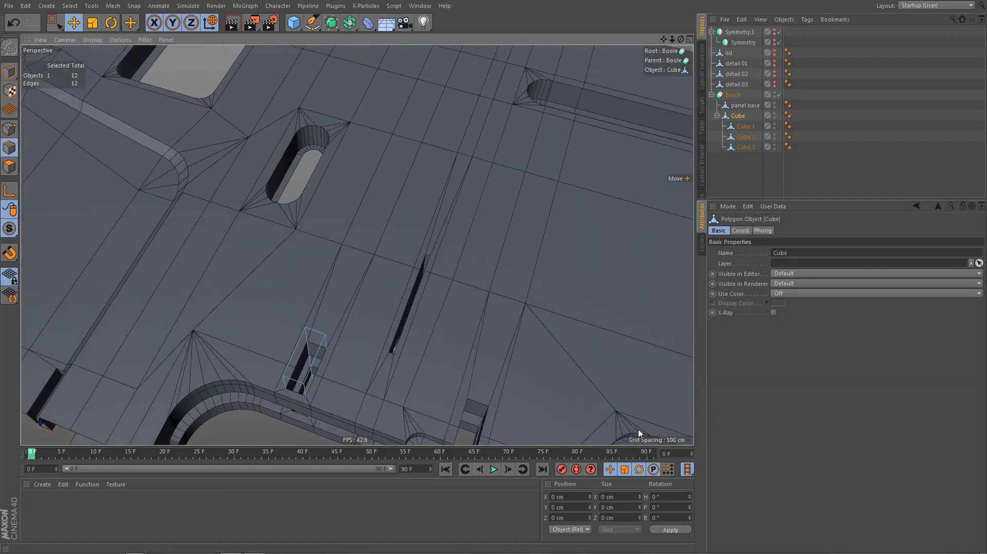
pyautogui.click(730, 95)
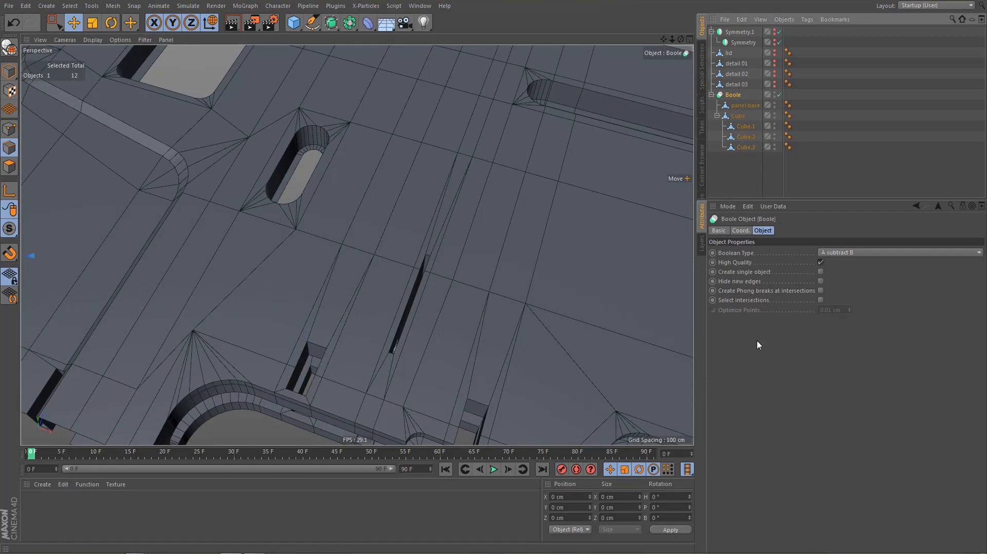
pyautogui.click(821, 273)
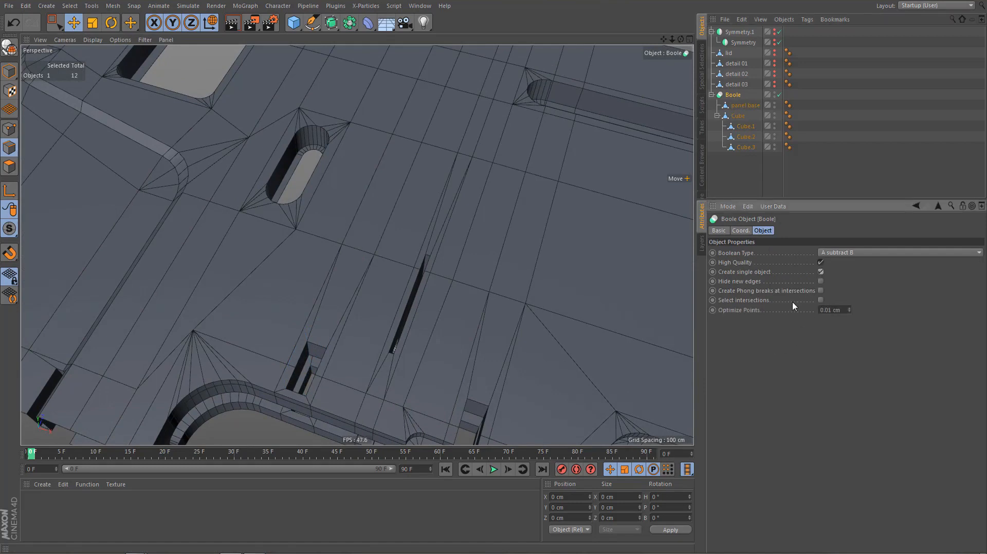
# Collapse the Boole group and place a hidden backup copy of it at the top of the object hierarchy
pyautogui.keyDown('alt'); pyautogui.moveTo(511, 325); pyautogui.dragTo(486, 296, button='middle'); pyautogui.keyUp('alt')
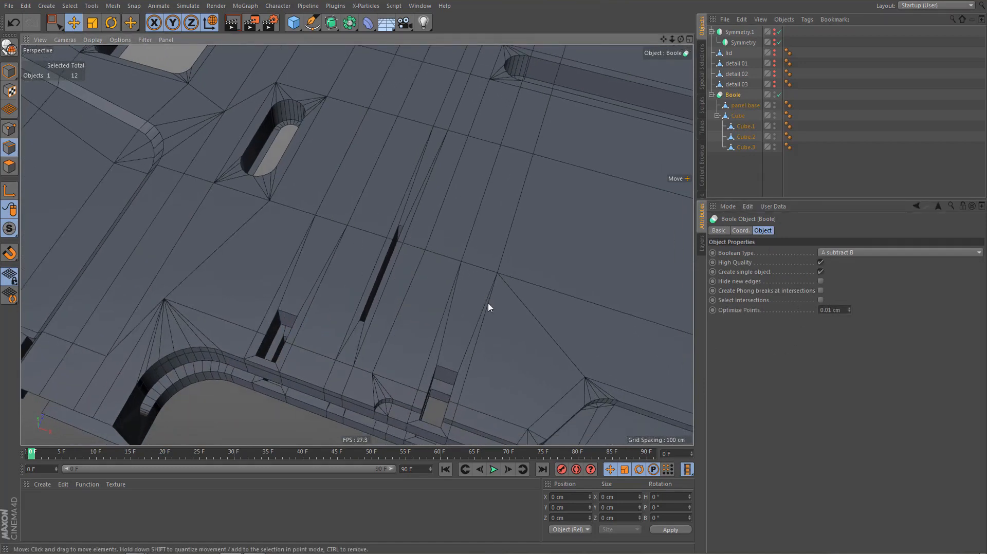
pyautogui.keyDown('alt'); pyautogui.moveTo(485, 299); pyautogui.dragTo(436, 333, button='right'); pyautogui.keyUp('alt')
pyautogui.keyDown('alt'); pyautogui.moveTo(444, 327); pyautogui.dragTo(538, 287, button='middle'); pyautogui.keyUp('alt')
pyautogui.keyDown('alt'); pyautogui.moveTo(386, 321); pyautogui.dragTo(562, 279, button='right'); pyautogui.keyUp('alt')
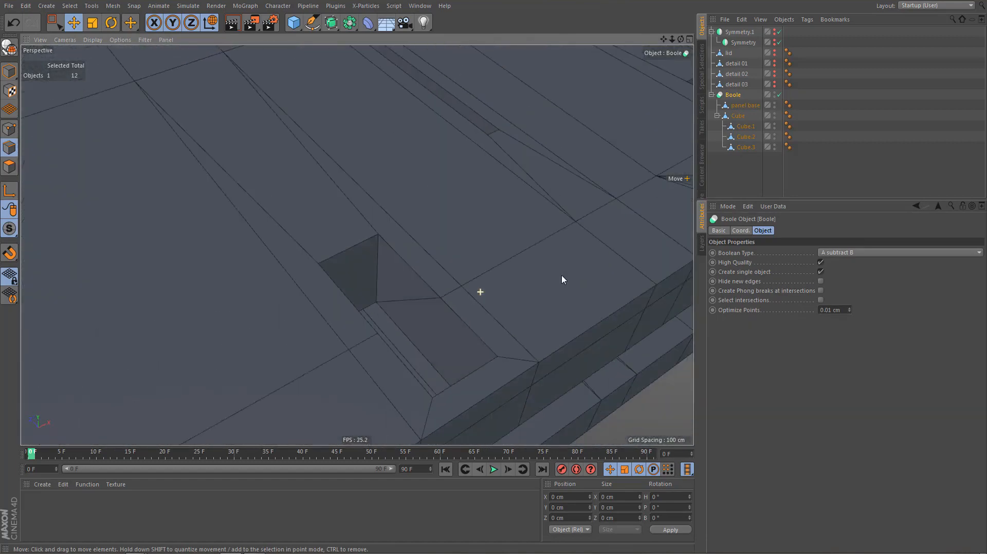
pyautogui.keyDown('alt'); pyautogui.moveTo(563, 280); pyautogui.dragTo(499, 306); pyautogui.keyUp('alt')
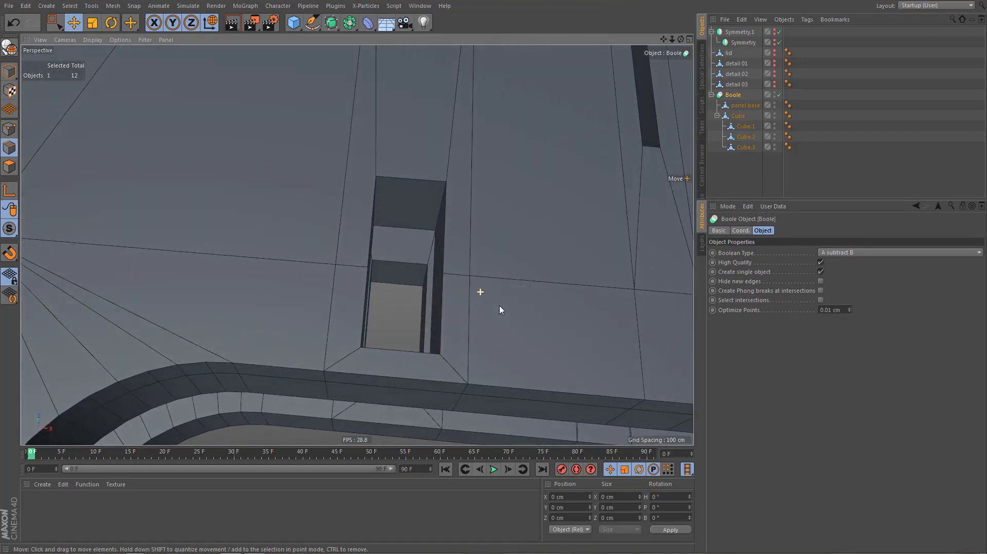
pyautogui.click(712, 96)
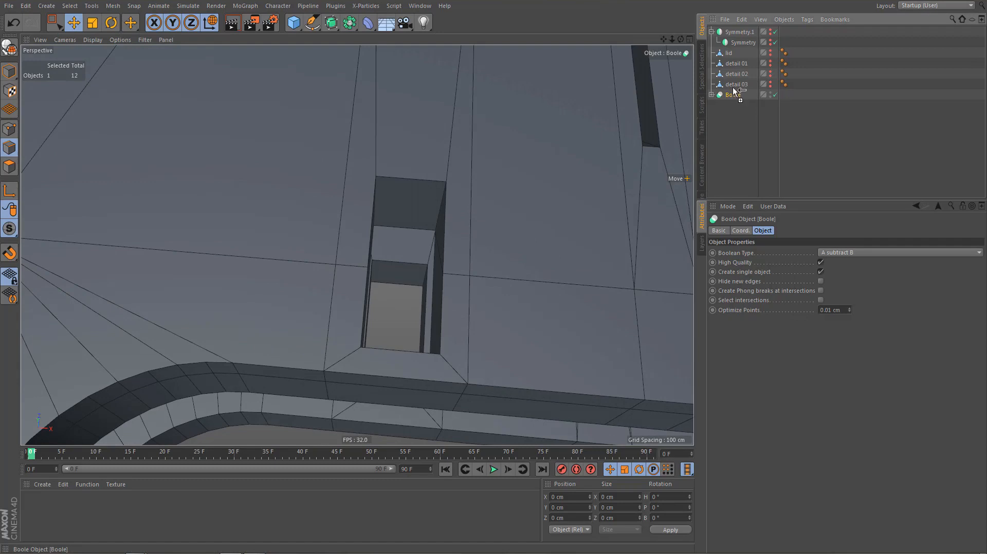
pyautogui.moveTo(733, 87); pyautogui.dragTo(736, 29)
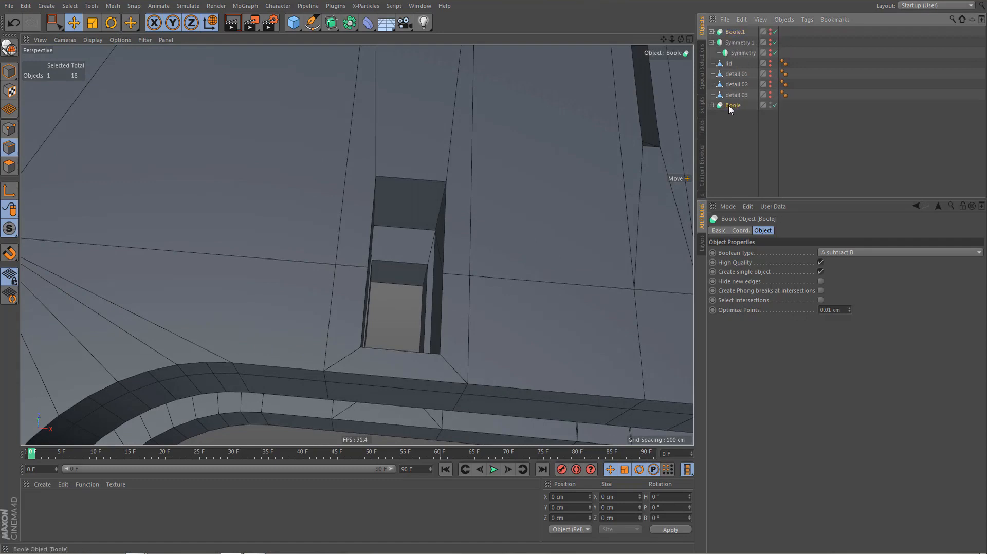
# Convert the original Boole into an editable polygon object and delete its selection tag
pyautogui.press('c')
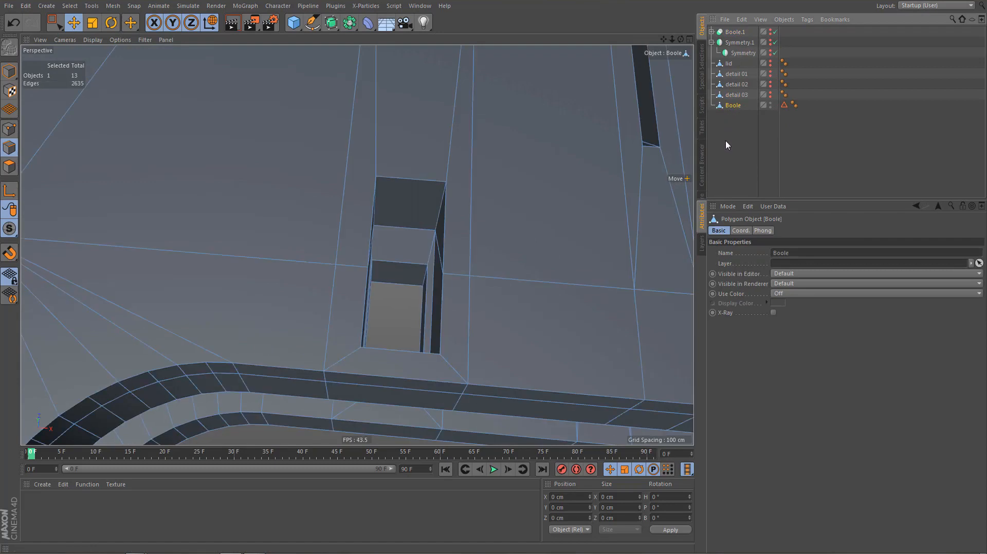
pyautogui.click(784, 105)
pyautogui.press('Delete')
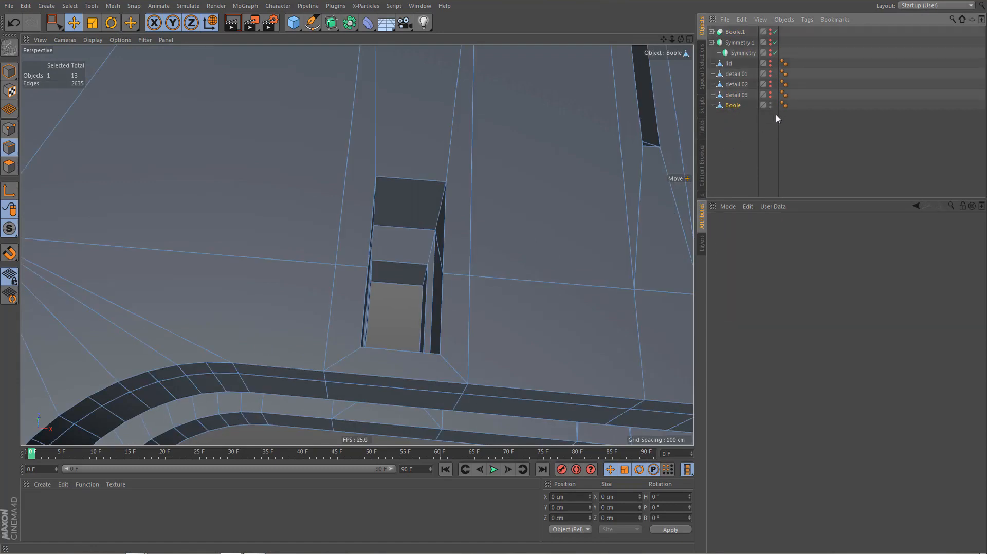
pyautogui.click(737, 105)
# Render the panel in the viewport and examine the shading and topology around the rectangular slots by the notched edge
pyautogui.keyDown('alt'); pyautogui.moveTo(535, 255); pyautogui.dragTo(462, 261, button='middle'); pyautogui.keyUp('alt')
pyautogui.keyDown('alt'); pyautogui.moveTo(460, 262); pyautogui.dragTo(427, 360, button='right'); pyautogui.keyUp('alt')
pyautogui.keyDown('alt'); pyautogui.moveTo(465, 312); pyautogui.dragTo(392, 309, button='middle'); pyautogui.keyUp('alt')
pyautogui.keyDown('alt'); pyautogui.moveTo(393, 309); pyautogui.dragTo(367, 350, button='right'); pyautogui.keyUp('alt')
pyautogui.keyDown('alt'); pyautogui.moveTo(448, 295); pyautogui.dragTo(388, 277); pyautogui.keyUp('alt')
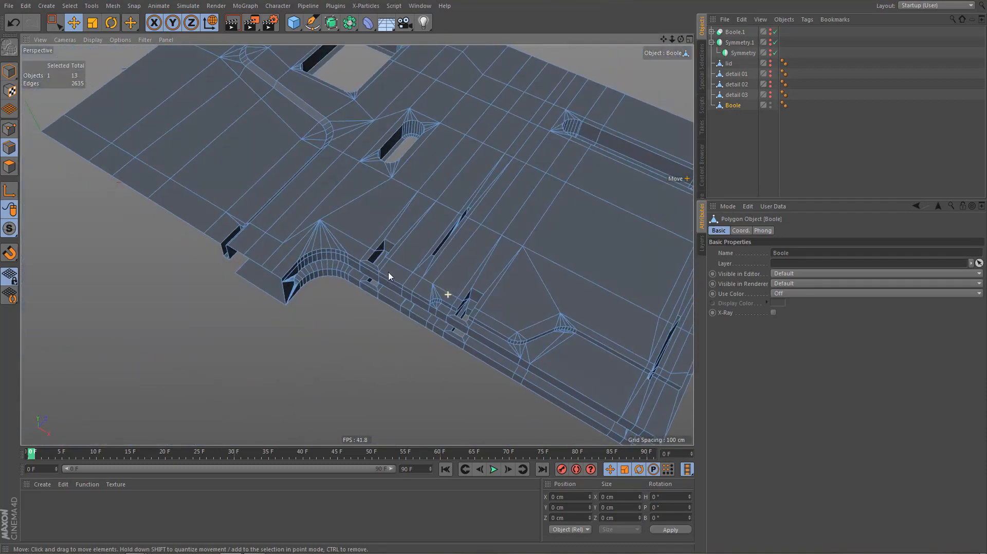
pyautogui.keyDown('alt'); pyautogui.moveTo(410, 280); pyautogui.dragTo(398, 325, button='right'); pyautogui.keyUp('alt')
pyautogui.keyDown('alt'); pyautogui.moveTo(438, 304); pyautogui.dragTo(392, 303, button='middle'); pyautogui.keyUp('alt')
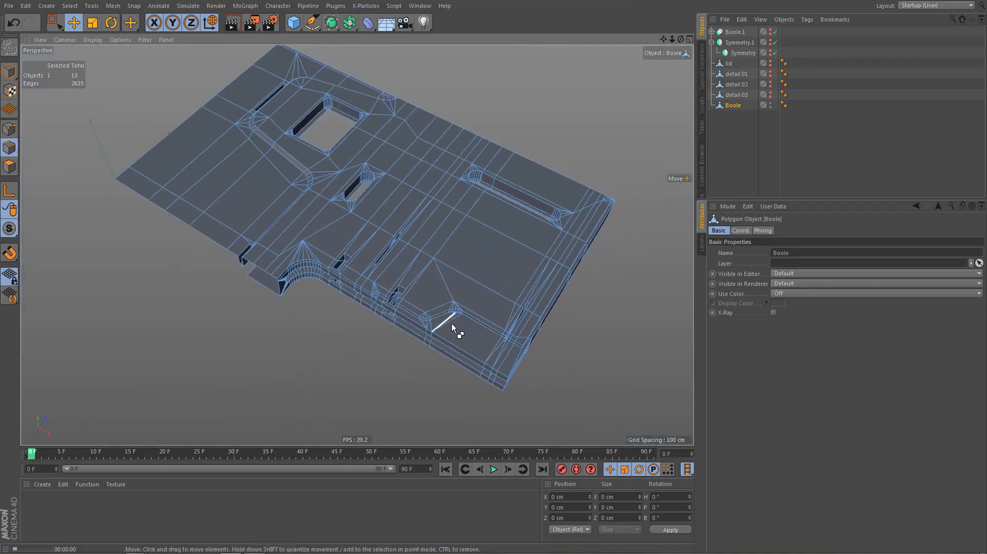
pyautogui.hotkey('ctrl', 'r')
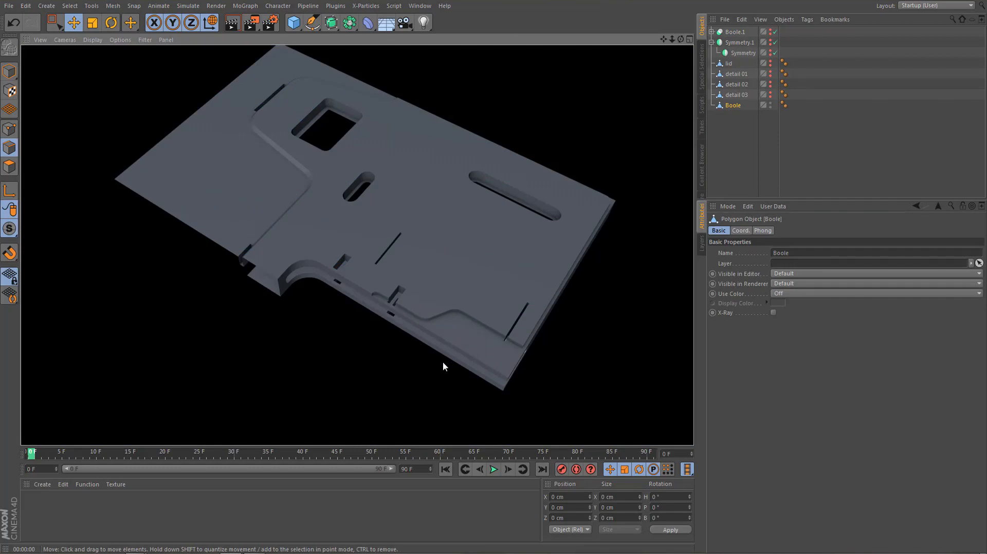
pyautogui.keyDown('alt'); pyautogui.moveTo(392, 314); pyautogui.dragTo(484, 304, button='right'); pyautogui.keyUp('alt')
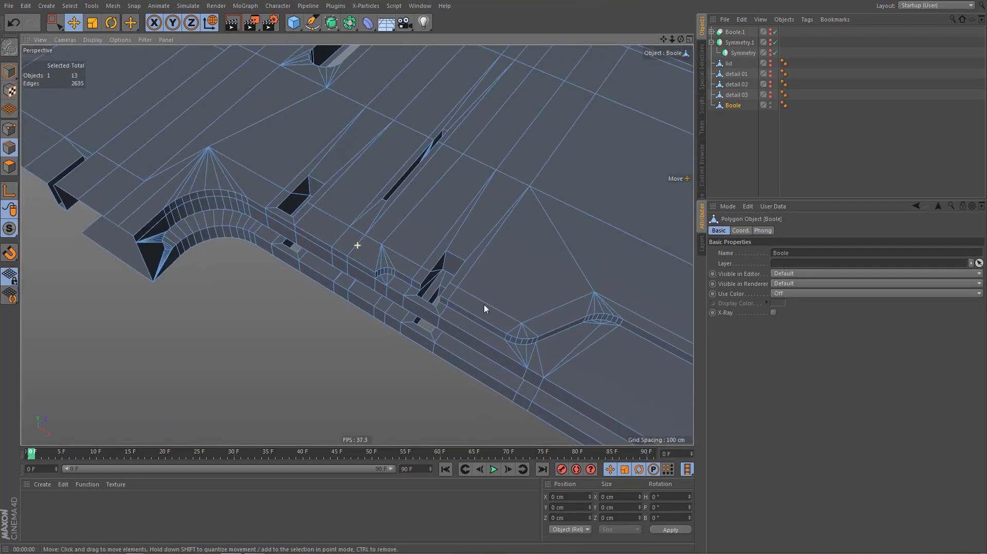
pyautogui.keyDown('alt'); pyautogui.moveTo(463, 298); pyautogui.dragTo(489, 299); pyautogui.keyUp('alt')
pyautogui.keyDown('alt'); pyautogui.moveTo(489, 300); pyautogui.dragTo(489, 295, button='right'); pyautogui.keyUp('alt')
pyautogui.keyDown('alt'); pyautogui.moveTo(489, 295); pyautogui.dragTo(493, 269); pyautogui.keyUp('alt')
pyautogui.keyDown('alt'); pyautogui.moveTo(476, 265); pyautogui.dragTo(478, 278); pyautogui.keyUp('alt')
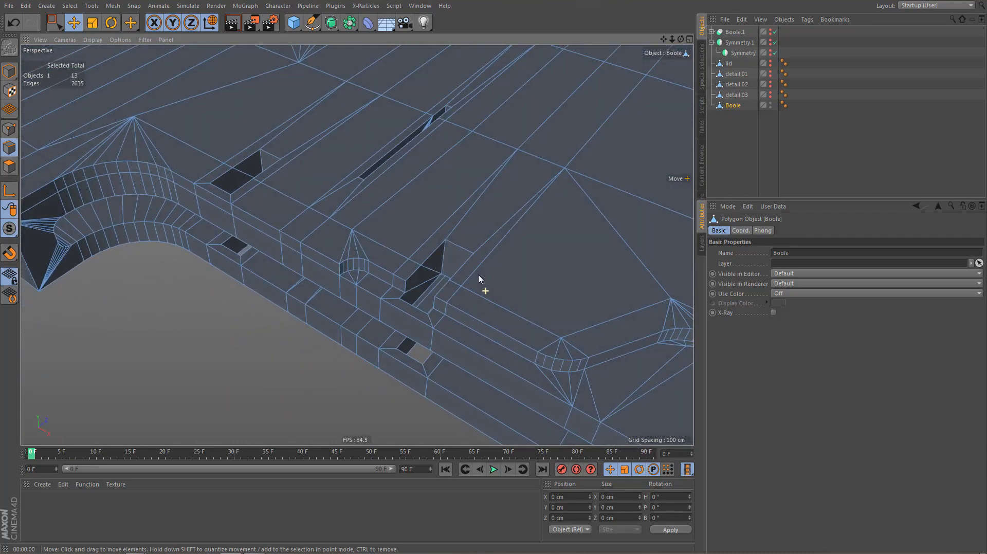
pyautogui.keyDown('alt'); pyautogui.moveTo(449, 258); pyautogui.dragTo(540, 263, button='right'); pyautogui.keyUp('alt')
pyautogui.keyDown('alt'); pyautogui.moveTo(513, 279); pyautogui.dragTo(571, 297); pyautogui.keyUp('alt')
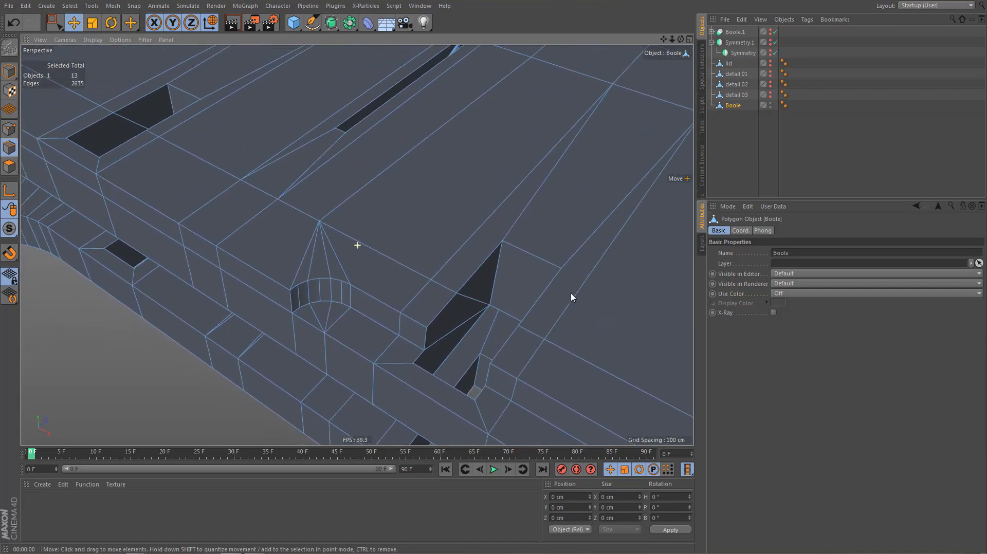
# With the Polygon Pen, weld the stray points on both long rims of the first rectangular slot onto its inner corners
pyautogui.press('m')
pyautogui.press('e')
pyautogui.moveTo(457, 293); pyautogui.dragTo(405, 284)
pyautogui.keyDown('alt'); pyautogui.moveTo(405, 284); pyautogui.dragTo(507, 284, button='right'); pyautogui.keyUp('alt')
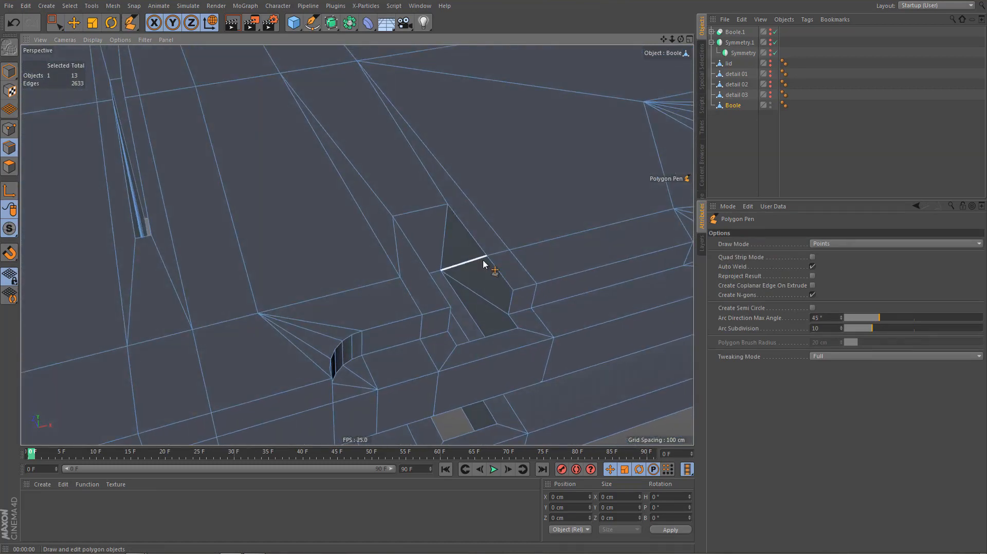
pyautogui.moveTo(486, 258); pyautogui.dragTo(451, 211)
pyautogui.keyDown('alt'); pyautogui.moveTo(447, 257); pyautogui.dragTo(498, 315); pyautogui.keyUp('alt')
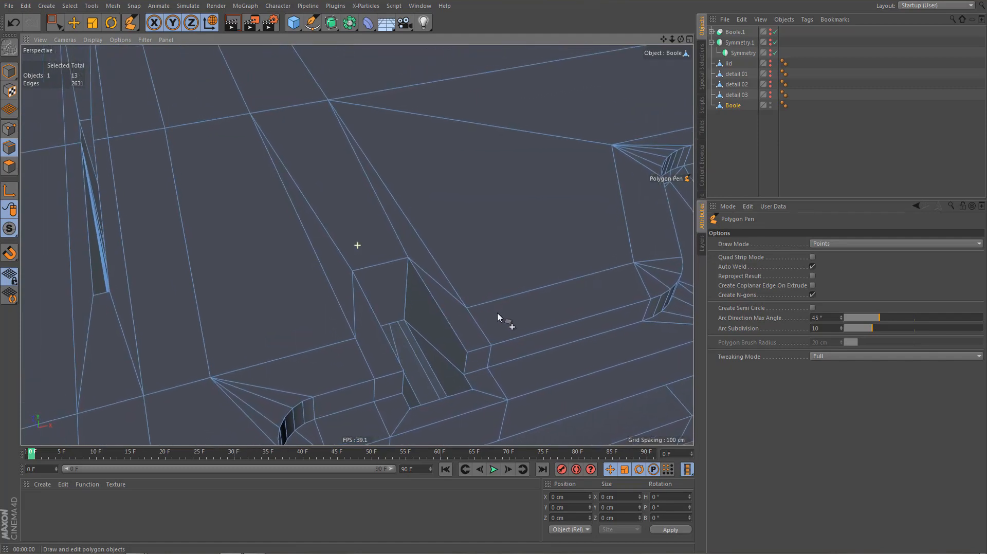
pyautogui.keyDown('alt'); pyautogui.moveTo(498, 313); pyautogui.dragTo(499, 312, button='middle'); pyautogui.keyUp('alt')
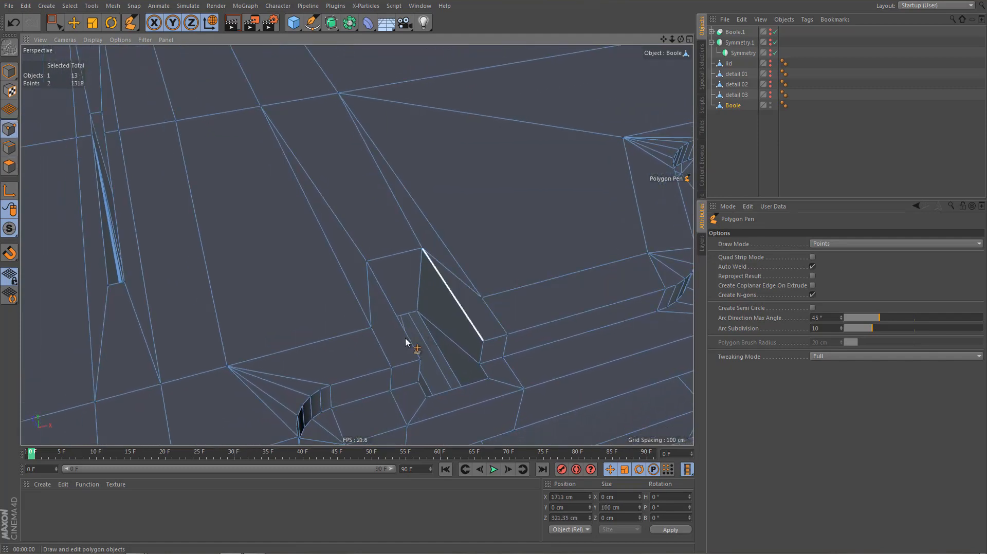
# Select the two surface points flanking the first rectangular slot and move them along Z to about 229.86 cm
pyautogui.press('e')
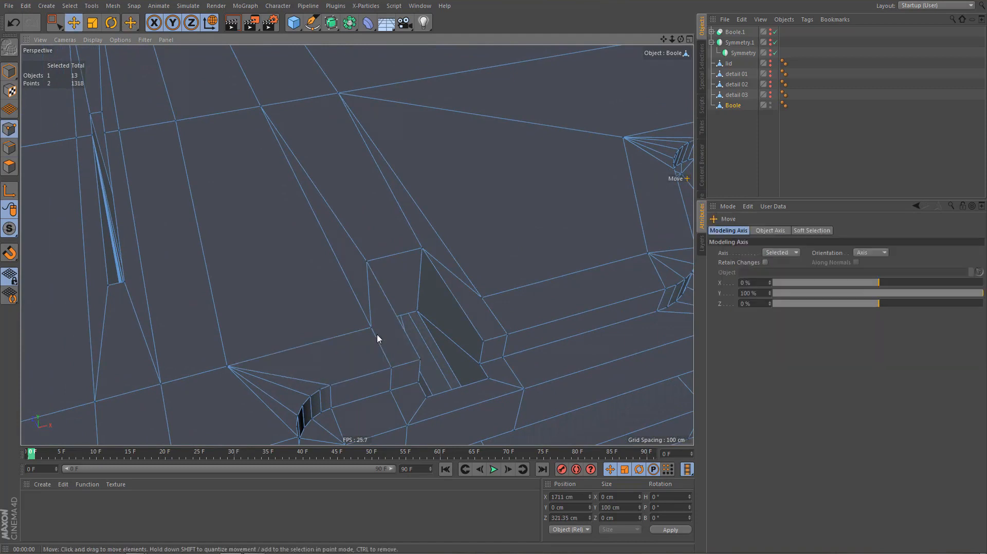
pyautogui.click(371, 328)
pyautogui.keyDown('shift'); pyautogui.click(481, 298); pyautogui.keyUp('shift')
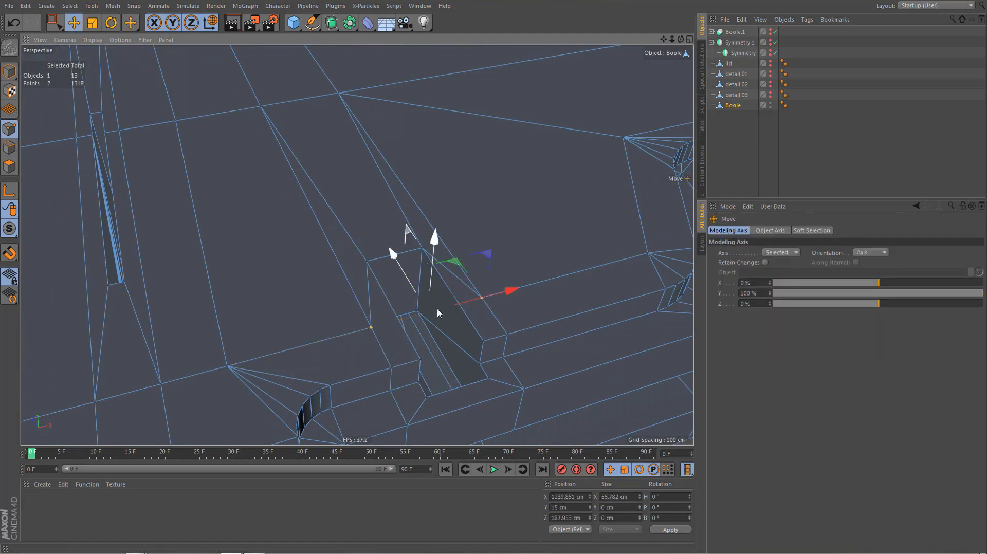
pyautogui.moveTo(390, 253); pyautogui.dragTo(378, 337)
# Weld the stray rim points of the second rectangular slot onto its inner corners with the Polygon Pen
pyautogui.scroll(6, 469, 322)
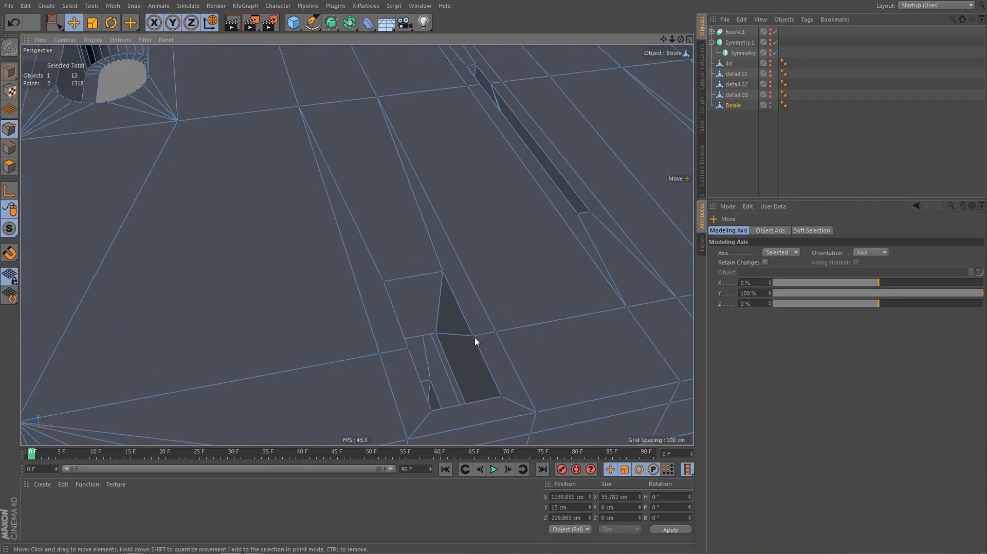
pyautogui.press('m')
pyautogui.press('e')
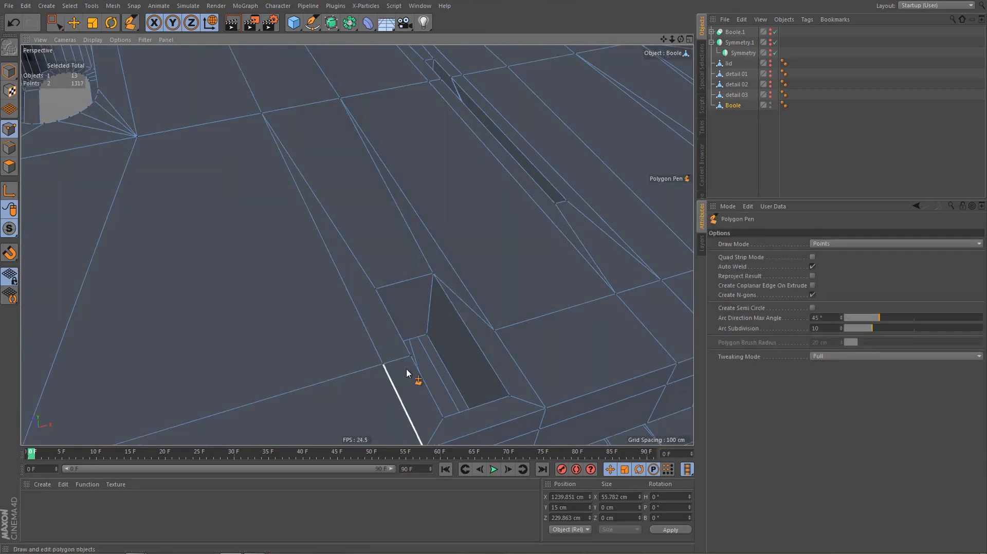
pyautogui.moveTo(414, 357); pyautogui.dragTo(381, 292)
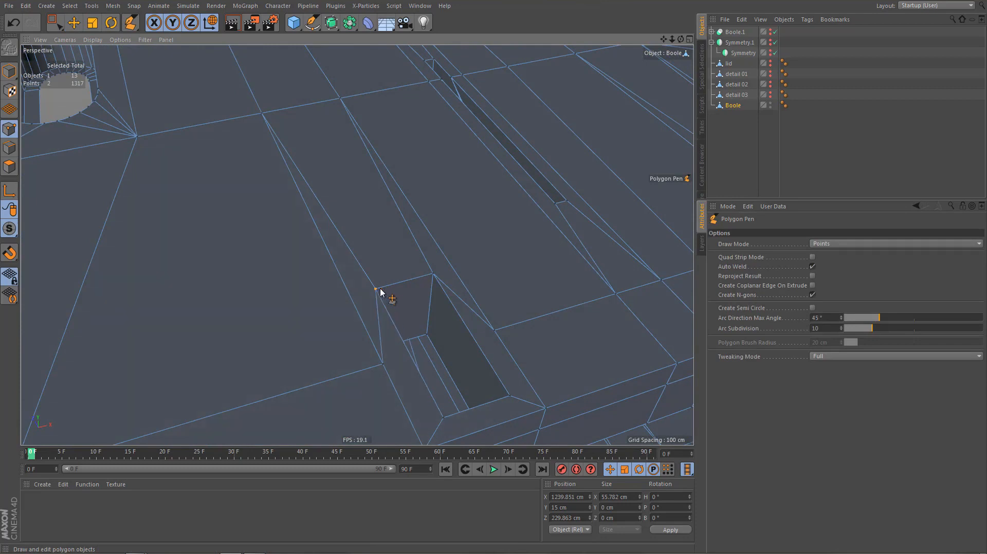
# Select the two surface points flanking the second rectangular slot and move them along Z to about 229.3 cm
pyautogui.press('e')
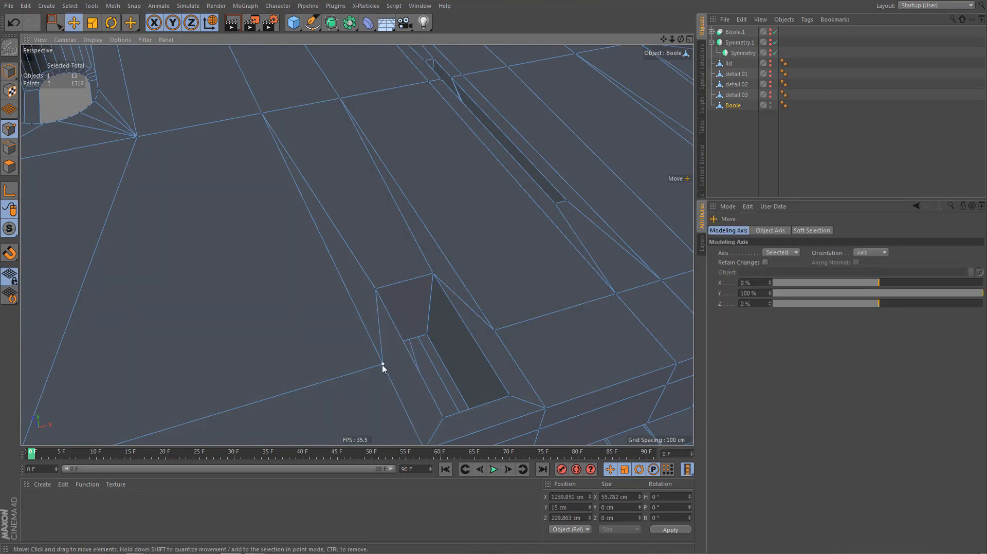
pyautogui.click(382, 365)
pyautogui.keyDown('shift'); pyautogui.click(494, 331); pyautogui.keyUp('shift')
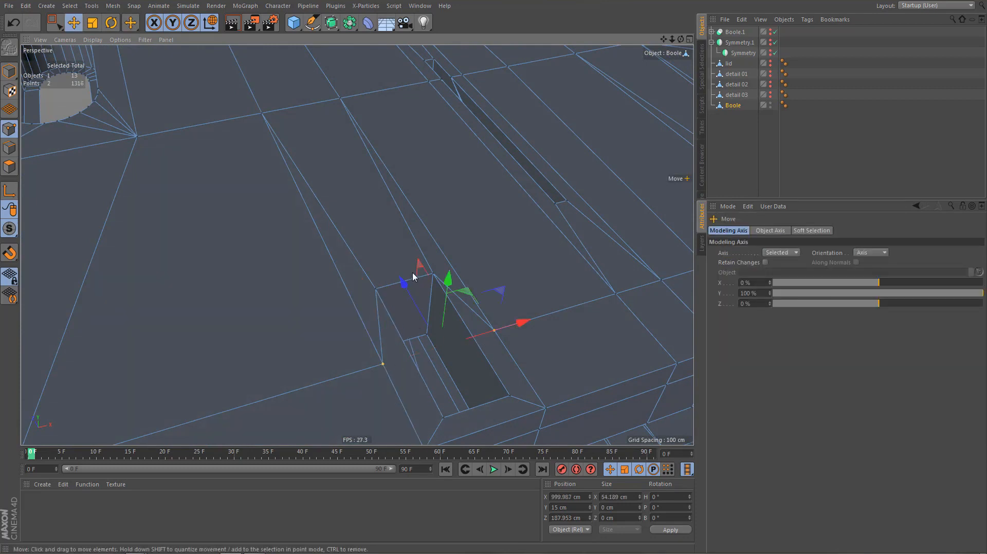
pyautogui.moveTo(403, 282); pyautogui.dragTo(463, 366)
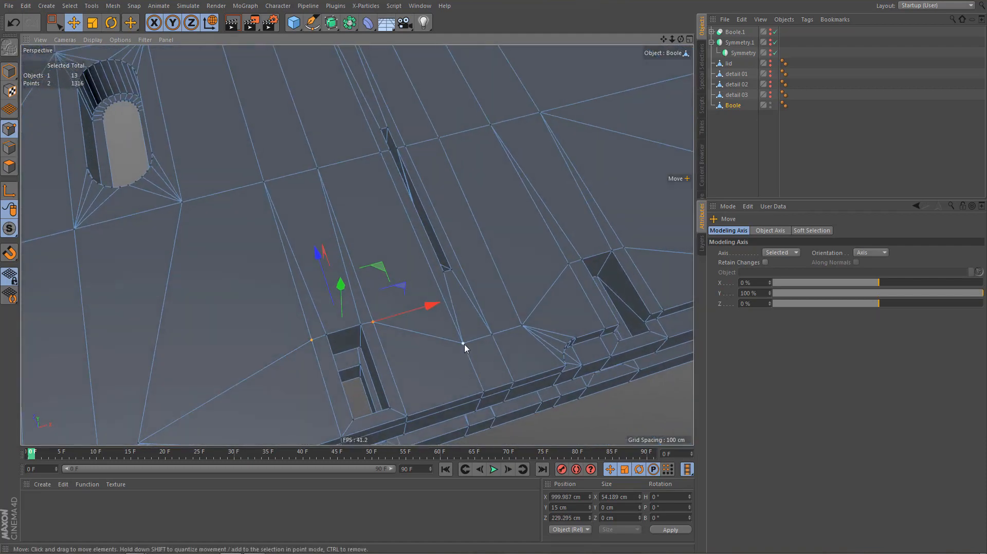
# Select the two points beyond the near end of the middle thin slot and move them along Z to about 227.9 cm
pyautogui.click(464, 345)
pyautogui.scroll(4, 497, 334)
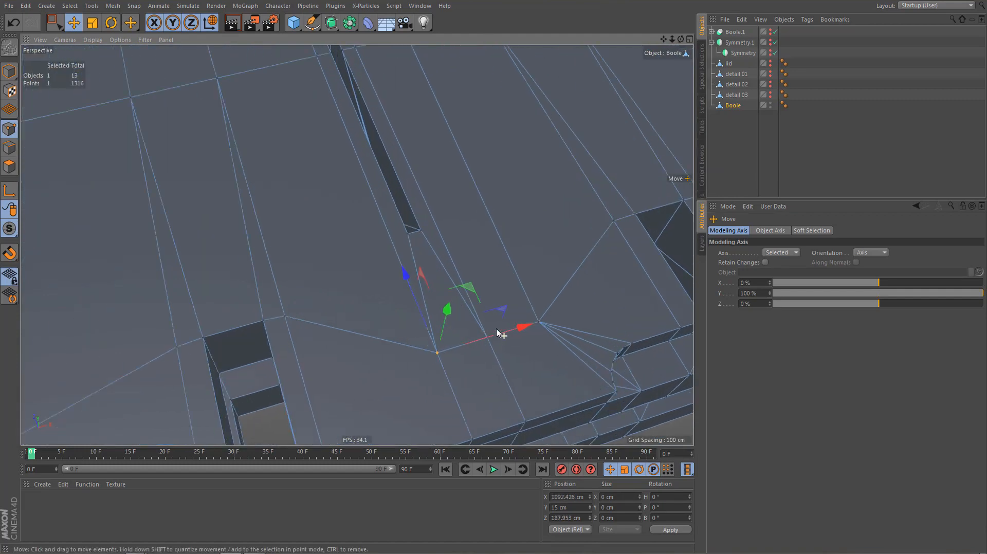
pyautogui.scroll(5, 499, 331)
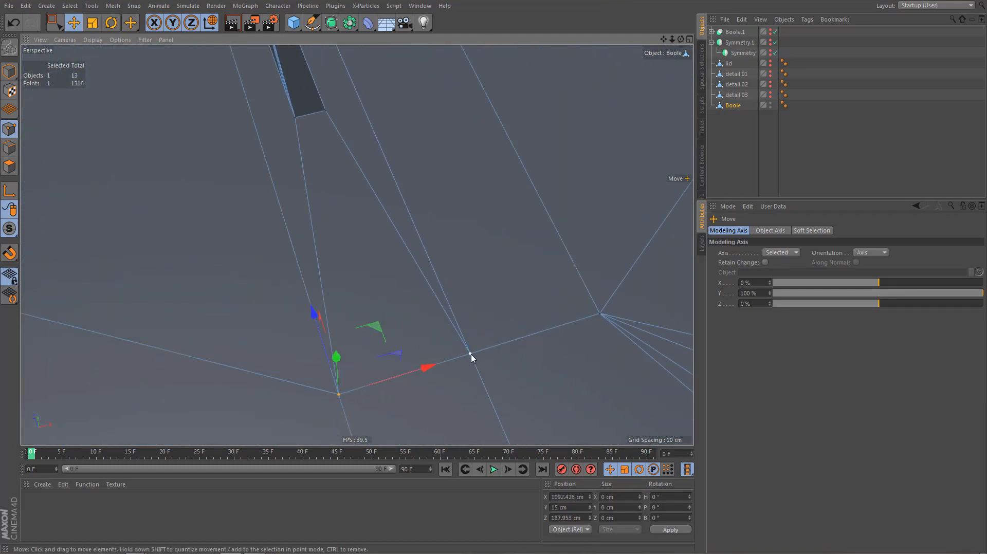
pyautogui.keyDown('shift'); pyautogui.click(470, 355); pyautogui.keyUp('shift')
pyautogui.scroll(-5, 489, 357)
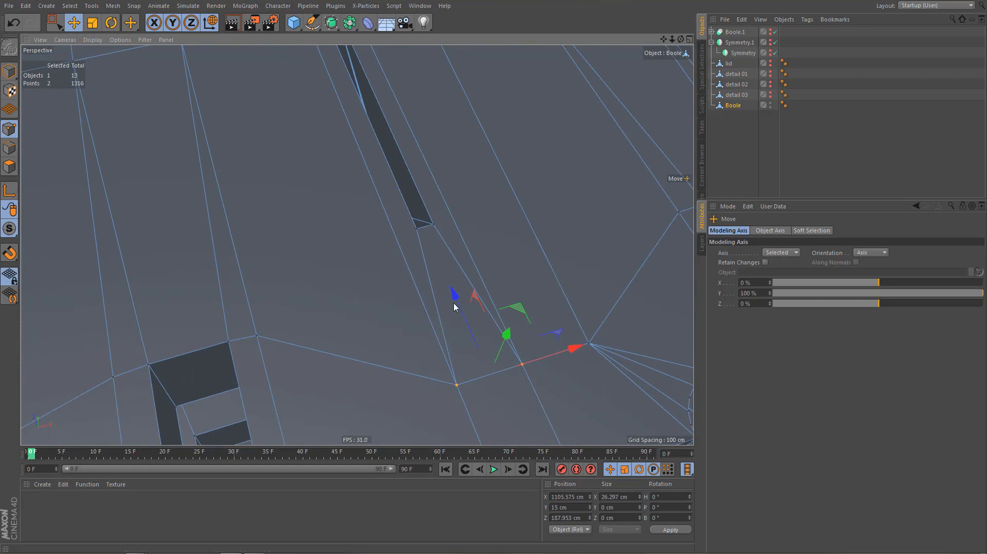
pyautogui.moveTo(455, 307); pyautogui.dragTo(433, 213)
pyautogui.scroll(-5, 419, 265)
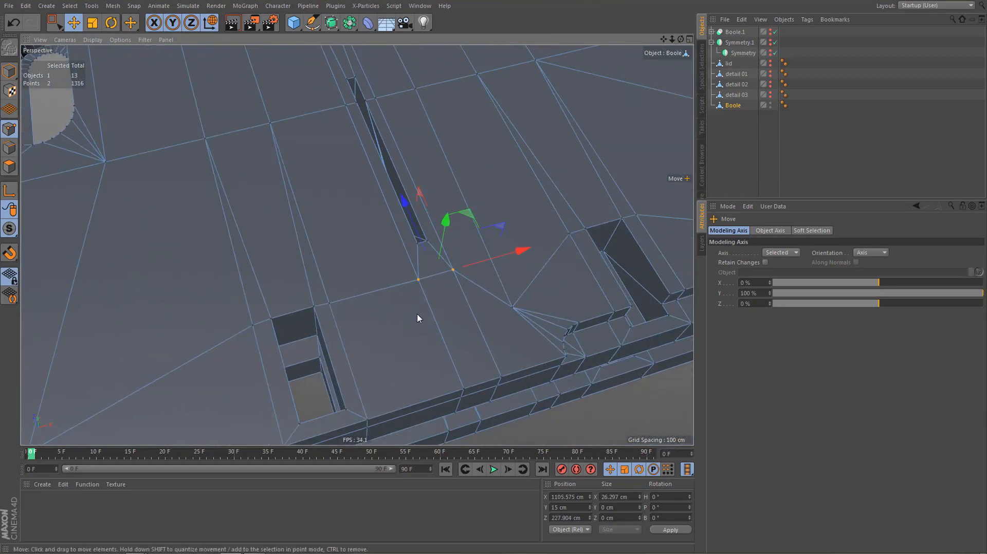
# Examine the topology around the middle thin slot, the rest of the panel and the thin slot near the outer end
pyautogui.keyDown('alt'); pyautogui.moveTo(419, 316); pyautogui.dragTo(426, 375, button='middle'); pyautogui.keyUp('alt')
pyautogui.keyDown('alt'); pyautogui.moveTo(423, 297); pyautogui.dragTo(452, 392, button='middle'); pyautogui.keyUp('alt')
pyautogui.keyDown('alt'); pyautogui.moveTo(440, 385); pyautogui.dragTo(430, 401); pyautogui.keyUp('alt')
pyautogui.keyDown('alt'); pyautogui.moveTo(430, 401); pyautogui.dragTo(428, 410, button='right'); pyautogui.keyUp('alt')
pyautogui.keyDown('alt'); pyautogui.moveTo(426, 352); pyautogui.dragTo(474, 355, button='middle'); pyautogui.keyUp('alt')
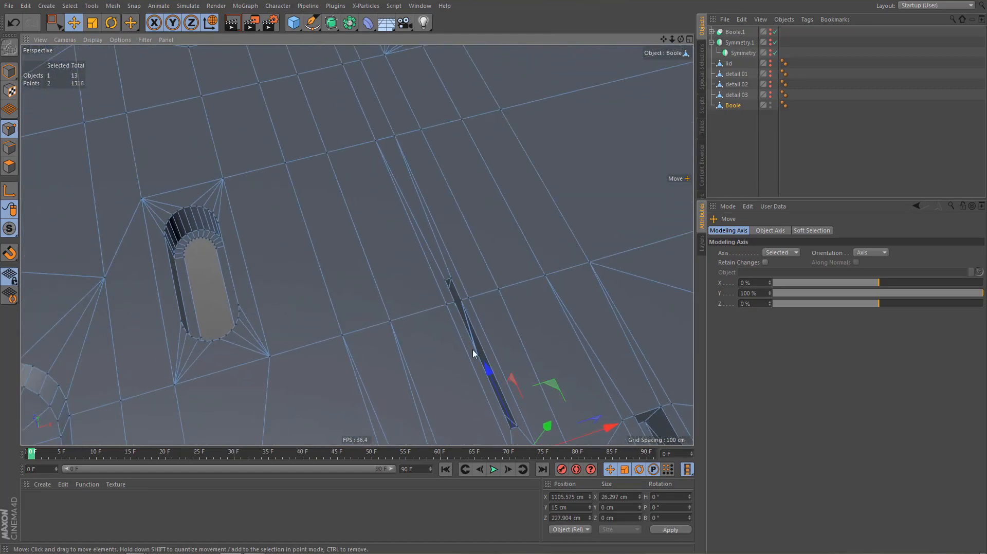
pyautogui.keyDown('alt'); pyautogui.moveTo(485, 328); pyautogui.dragTo(558, 325, button='right'); pyautogui.keyUp('alt')
pyautogui.moveTo(485, 328)
pyautogui.keyDown('alt'); pyautogui.mouseDown()
pyautogui.moveTo(487, 346)
pyautogui.moveTo(511, 357)
pyautogui.moveTo(532, 348)
pyautogui.moveTo(495, 320)
pyautogui.mouseUp(); pyautogui.keyUp('alt')
pyautogui.keyDown('alt'); pyautogui.moveTo(483, 318); pyautogui.dragTo(421, 397, button='right'); pyautogui.keyUp('alt')
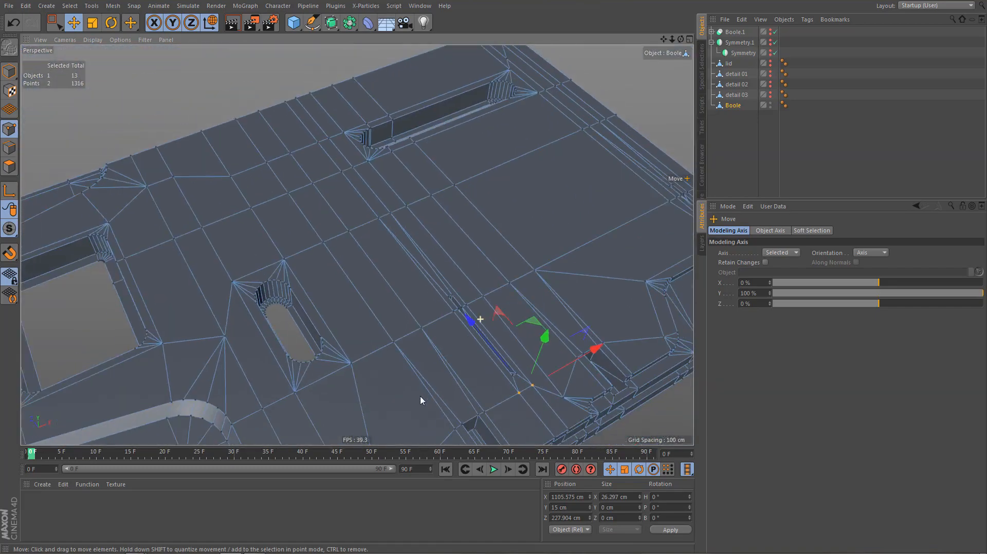
pyautogui.keyDown('alt'); pyautogui.moveTo(359, 245); pyautogui.dragTo(348, 328); pyautogui.keyUp('alt')
pyautogui.keyDown('alt'); pyautogui.moveTo(348, 328); pyautogui.dragTo(257, 294, button='middle'); pyautogui.keyUp('alt')
pyautogui.moveTo(461, 356)
pyautogui.keyDown('alt'); pyautogui.mouseDown(button='middle')
pyautogui.moveTo(406, 335)
pyautogui.moveTo(430, 343)
pyautogui.moveTo(349, 356)
pyautogui.mouseUp(button='middle'); pyautogui.keyUp('alt')
pyautogui.keyDown('alt'); pyautogui.moveTo(452, 324); pyautogui.dragTo(437, 345, button='middle'); pyautogui.keyUp('alt')
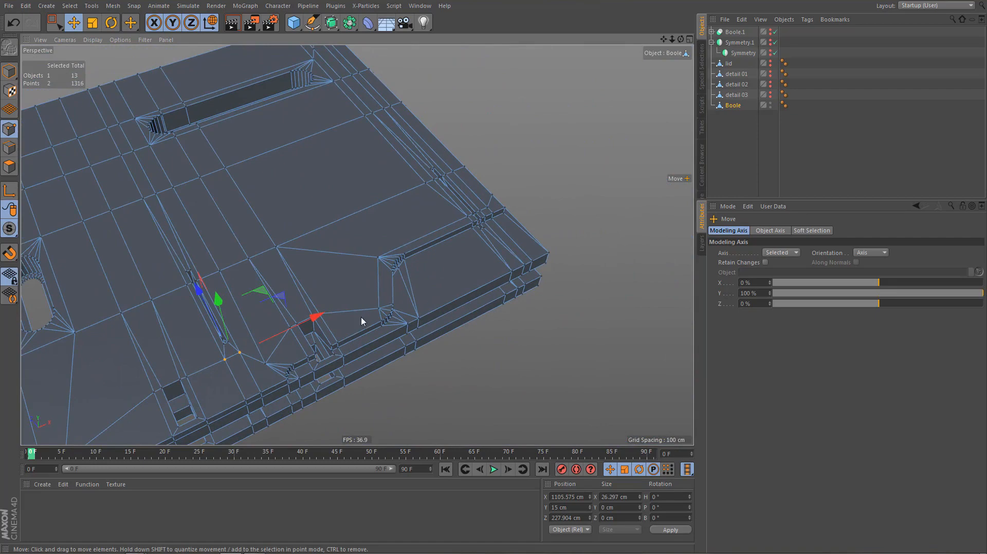
pyautogui.keyDown('alt'); pyautogui.moveTo(346, 320); pyautogui.dragTo(357, 343, button='middle'); pyautogui.keyUp('alt')
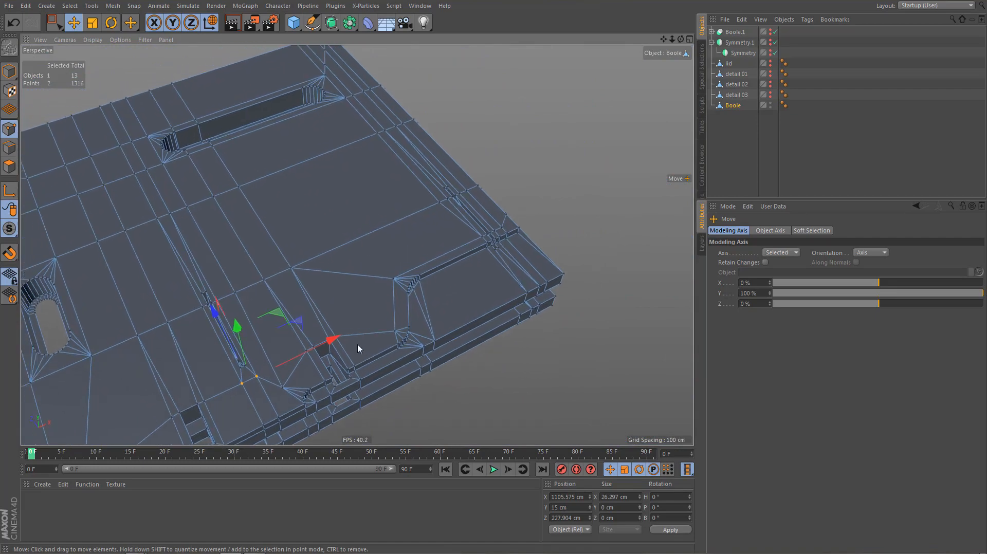
pyautogui.scroll(5, 436, 257)
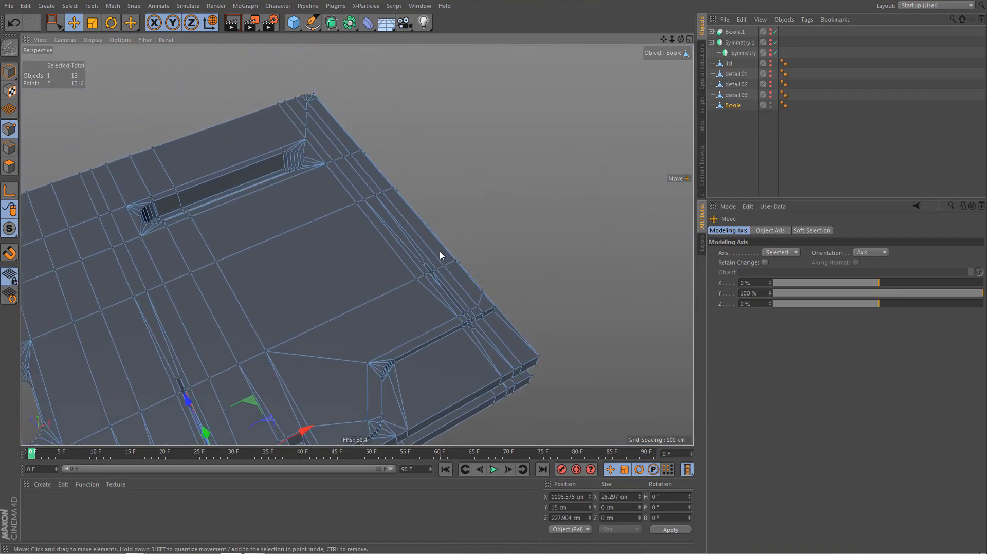
pyautogui.scroll(3, 444, 292)
pyautogui.keyDown('alt'); pyautogui.moveTo(467, 289); pyautogui.dragTo(445, 249, button='middle'); pyautogui.keyUp('alt')
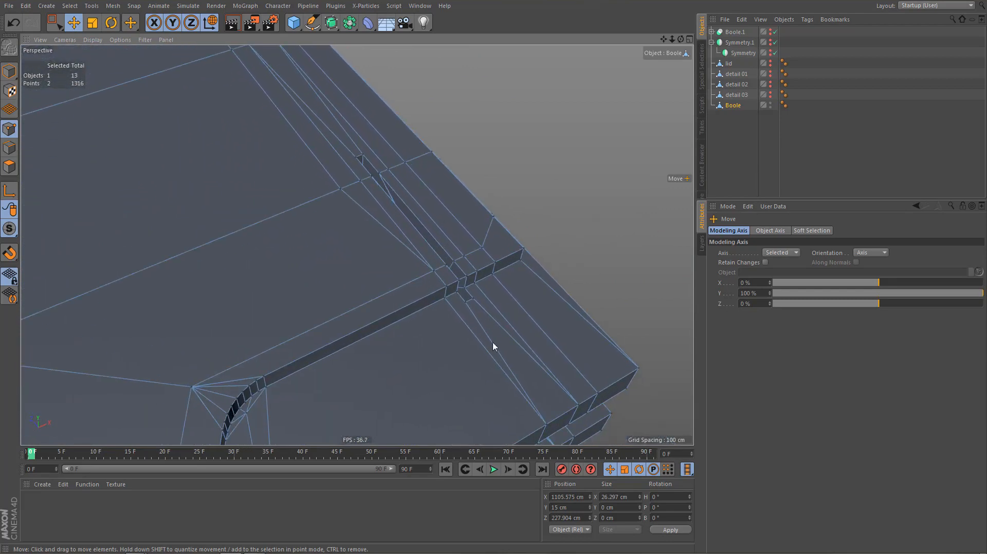
pyautogui.keyDown('alt'); pyautogui.moveTo(502, 332); pyautogui.dragTo(460, 319); pyautogui.keyUp('alt')
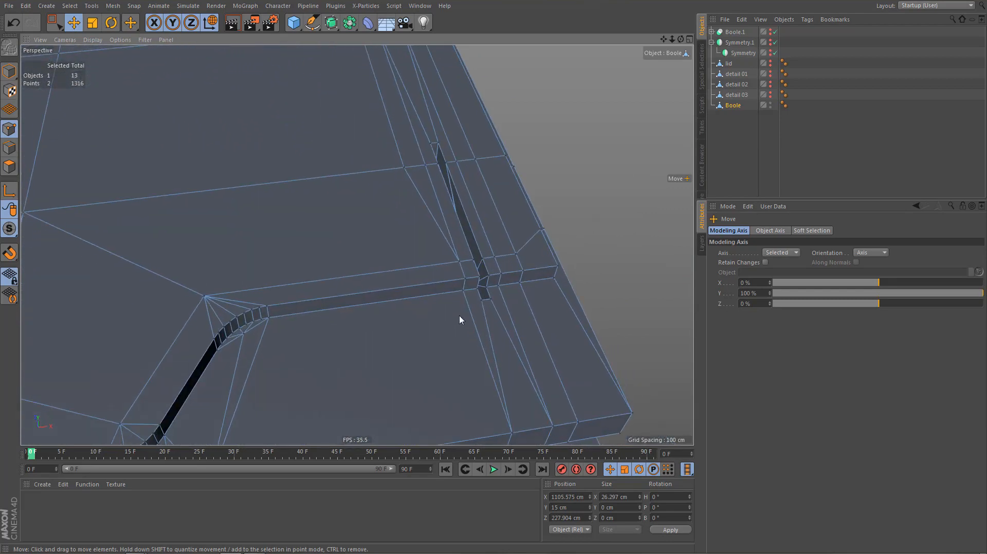
# Weld the stray surface point beside the long rounded slot's near outer corner onto that corner with the Polygon Pen
pyautogui.keyDown('alt'); pyautogui.moveTo(460, 155); pyautogui.dragTo(438, 421, button='middle'); pyautogui.keyUp('alt')
pyautogui.keyDown('alt'); pyautogui.moveTo(359, 162); pyautogui.dragTo(411, 179, button='right'); pyautogui.keyUp('alt')
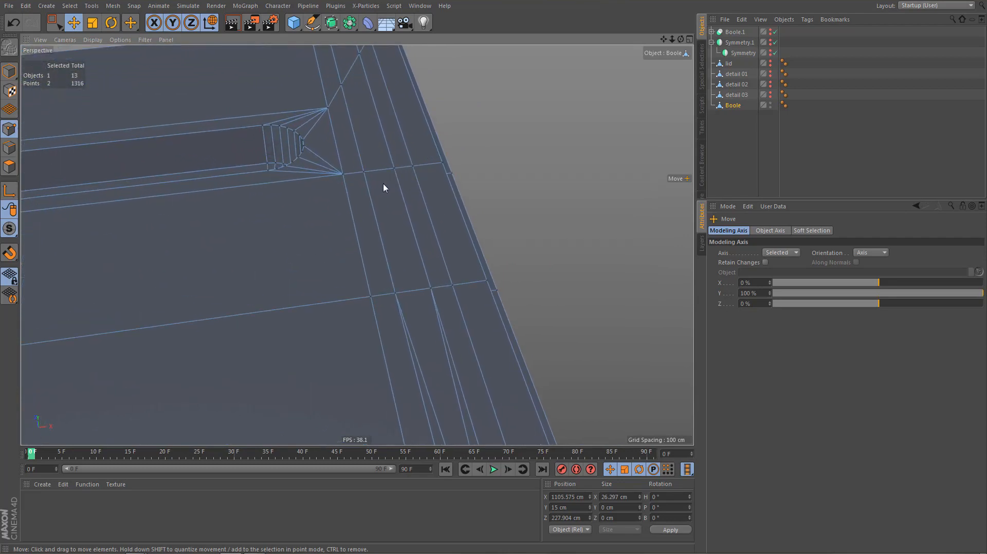
pyautogui.moveTo(375, 178)
pyautogui.keyDown('alt'); pyautogui.mouseDown(button='middle')
pyautogui.moveTo(392, 284)
pyautogui.moveTo(390, 181)
pyautogui.mouseUp(button='middle'); pyautogui.keyUp('alt')
pyautogui.keyDown('alt'); pyautogui.moveTo(385, 136); pyautogui.dragTo(385, 208); pyautogui.keyUp('alt')
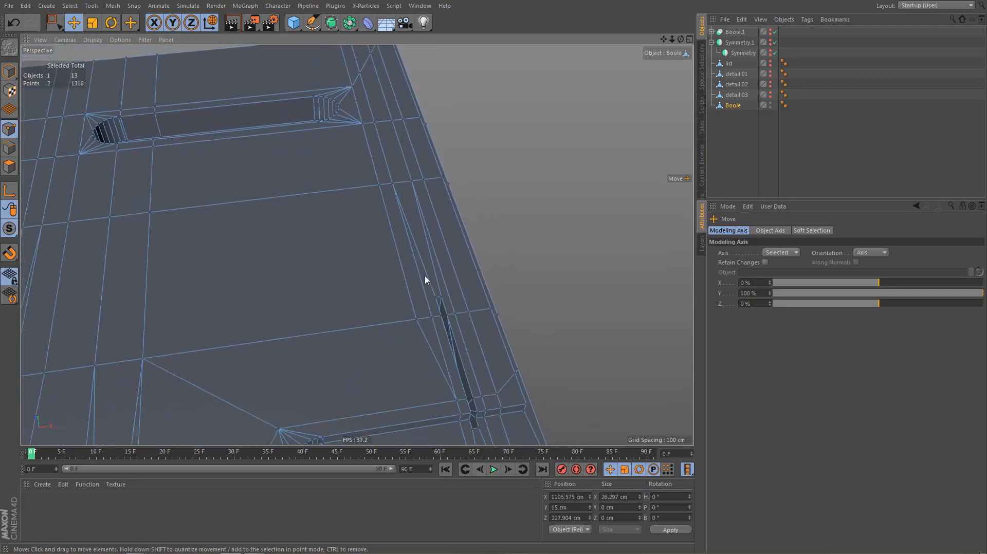
pyautogui.keyDown('alt'); pyautogui.moveTo(425, 281); pyautogui.dragTo(430, 351, button='middle'); pyautogui.keyUp('alt')
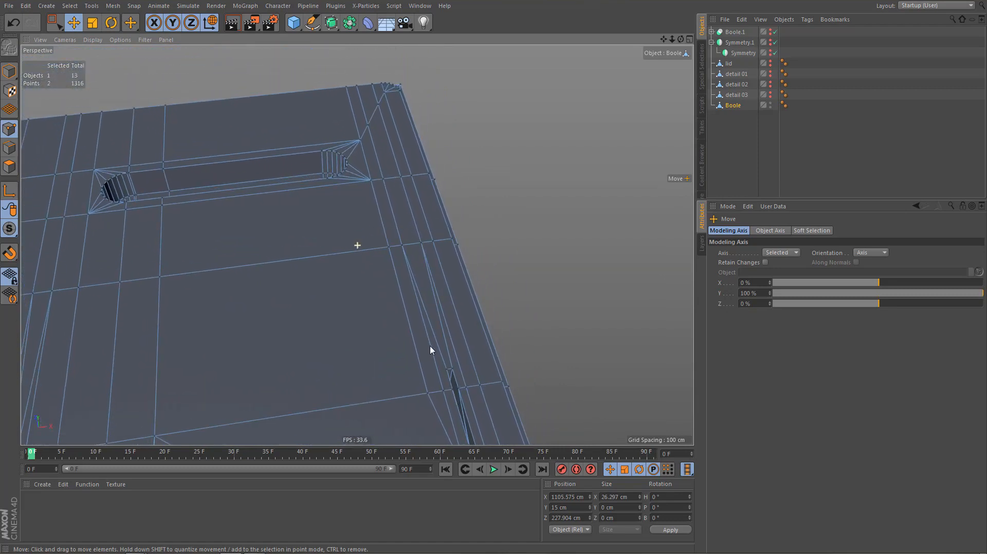
pyautogui.keyDown('alt'); pyautogui.moveTo(380, 181); pyautogui.dragTo(425, 185, button='right'); pyautogui.keyUp('alt')
pyautogui.press('m')
pyautogui.press('e')
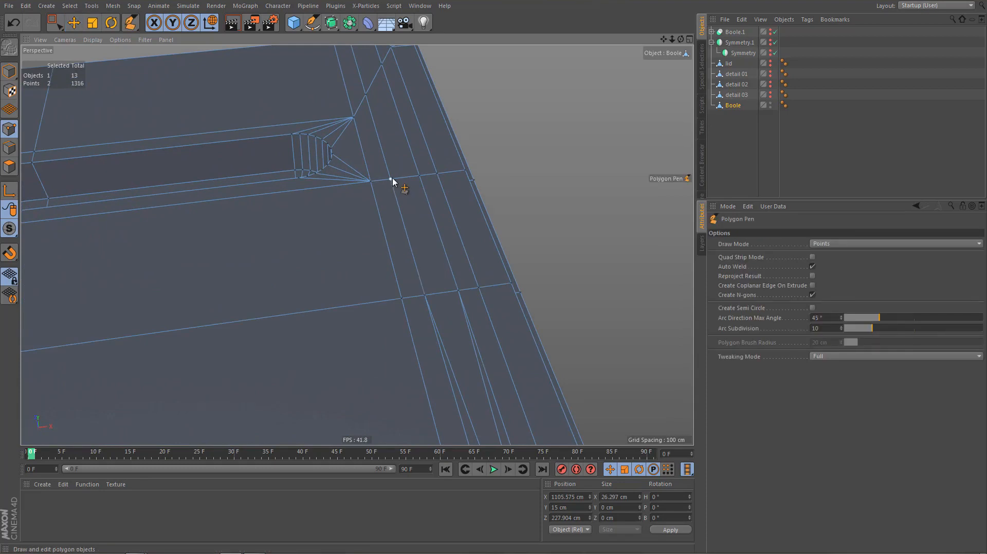
pyautogui.moveTo(390, 180); pyautogui.dragTo(372, 181)
pyautogui.keyDown('alt'); pyautogui.moveTo(374, 199); pyautogui.dragTo(354, 255, button='right'); pyautogui.keyUp('alt')
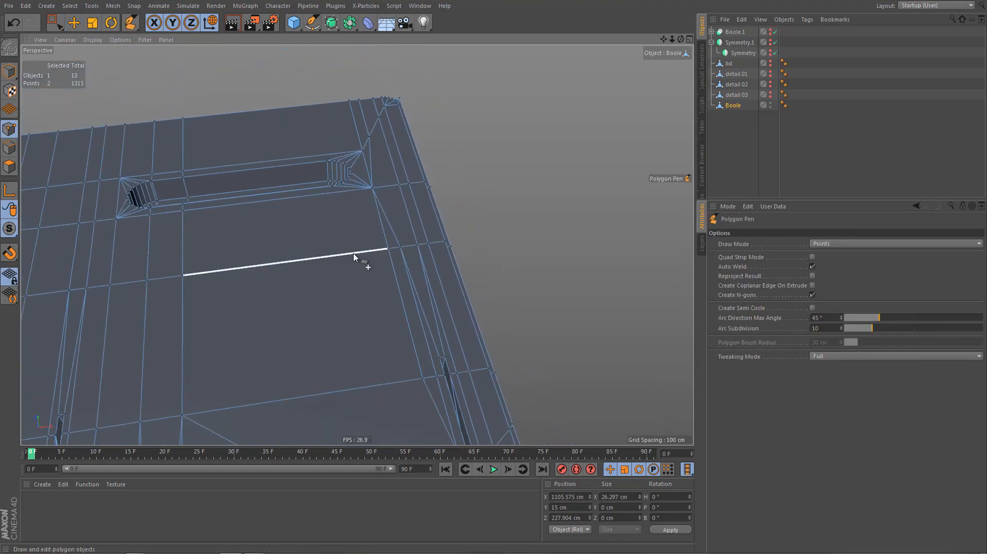
# Loop-select the edges running from the long rounded slot's corner past the outer thin slot and dissolve them
pyautogui.keyDown('alt'); pyautogui.moveTo(358, 245); pyautogui.dragTo(328, 195, button='middle'); pyautogui.keyUp('alt')
pyautogui.press('Return')
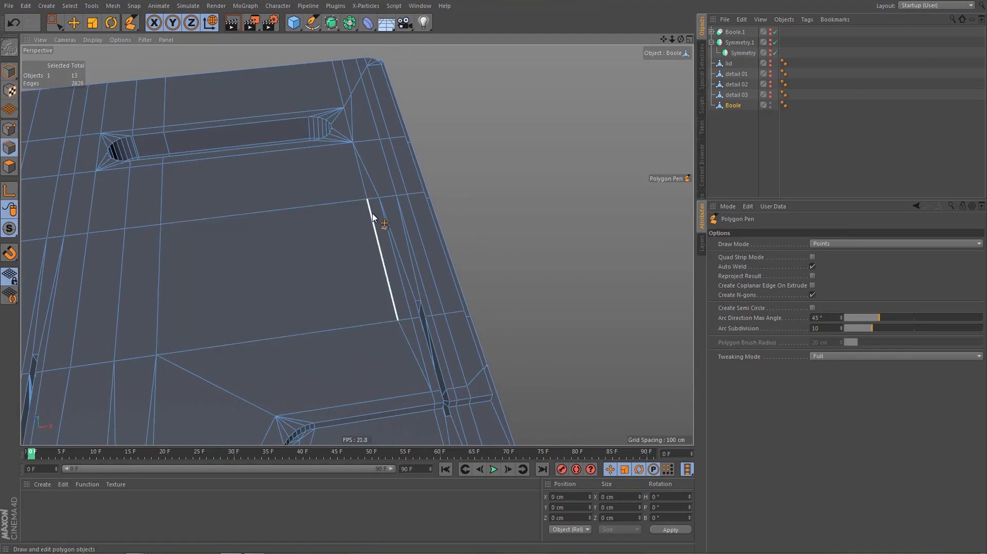
pyautogui.press('e')
pyautogui.doubleClick(373, 219)
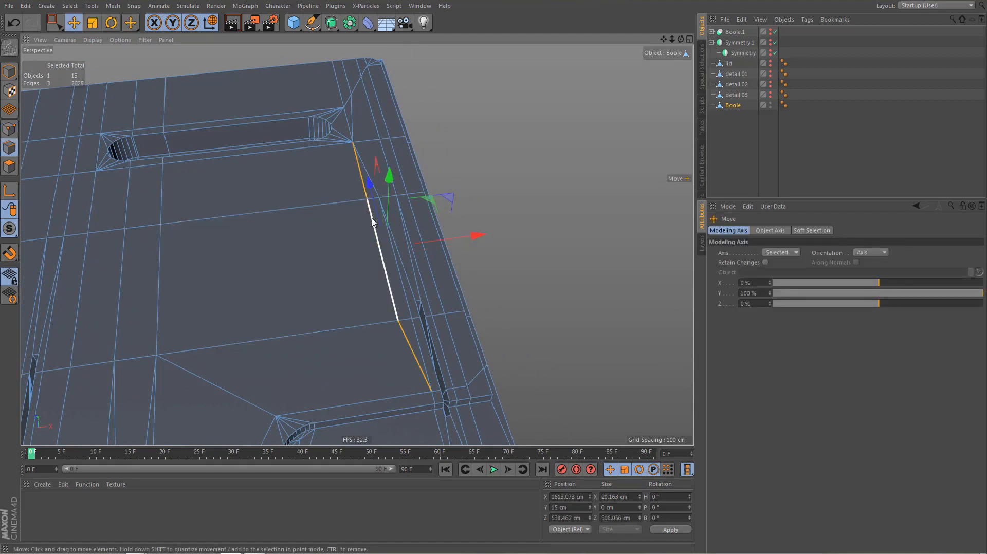
pyautogui.hotkey('ctrl', 'Delete')
pyautogui.keyDown('alt'); pyautogui.moveTo(333, 230); pyautogui.dragTo(335, 245, button='right'); pyautogui.keyUp('alt')
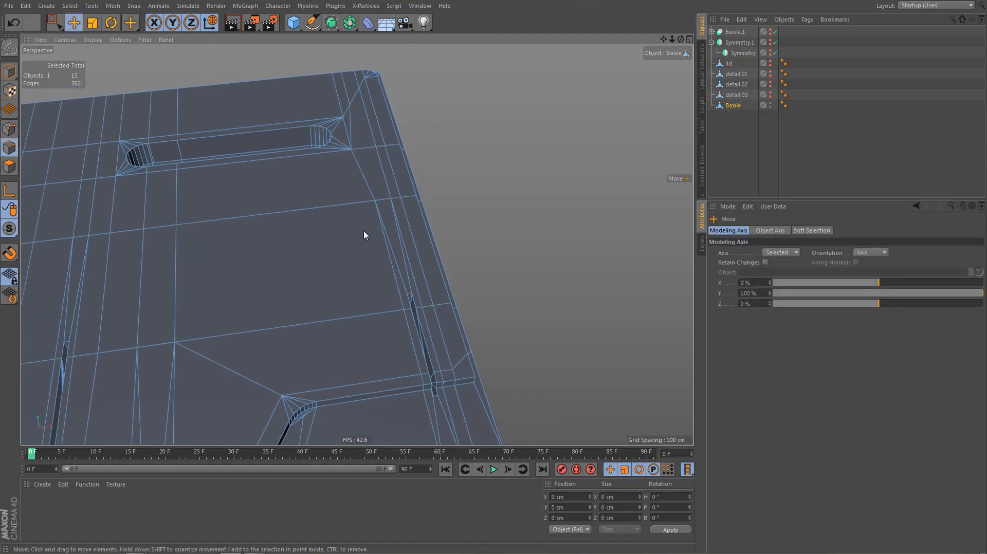
# Weld the stray point beside the long rounded slot's corner nearest the panel corner onto that slot corner with the Polygon Pen
pyautogui.keyDown('alt'); pyautogui.moveTo(357, 243); pyautogui.dragTo(478, 230, button='middle'); pyautogui.keyUp('alt')
pyautogui.press('Return')
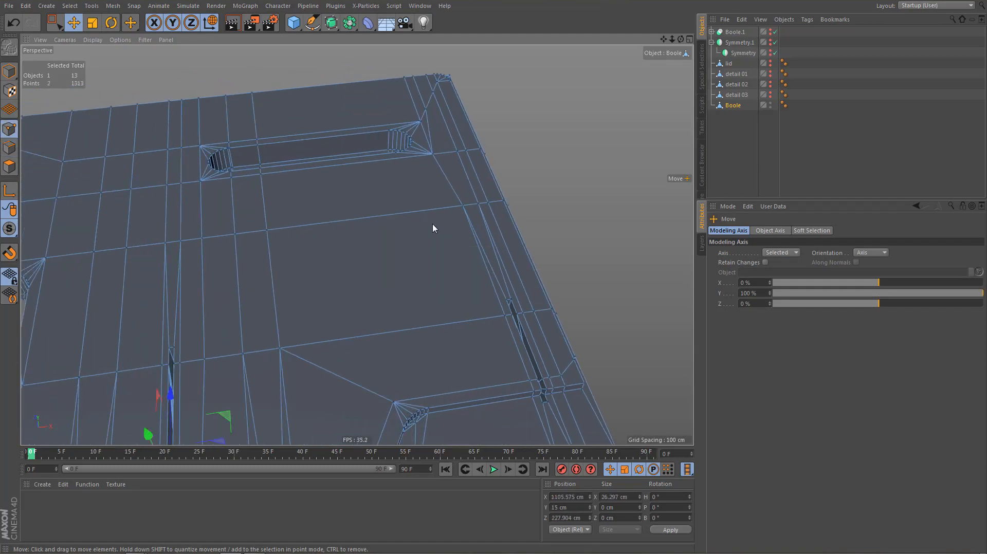
pyautogui.press('0')
pyautogui.keyDown('alt'); pyautogui.moveTo(380, 249); pyautogui.dragTo(440, 252, button='middle'); pyautogui.keyUp('alt')
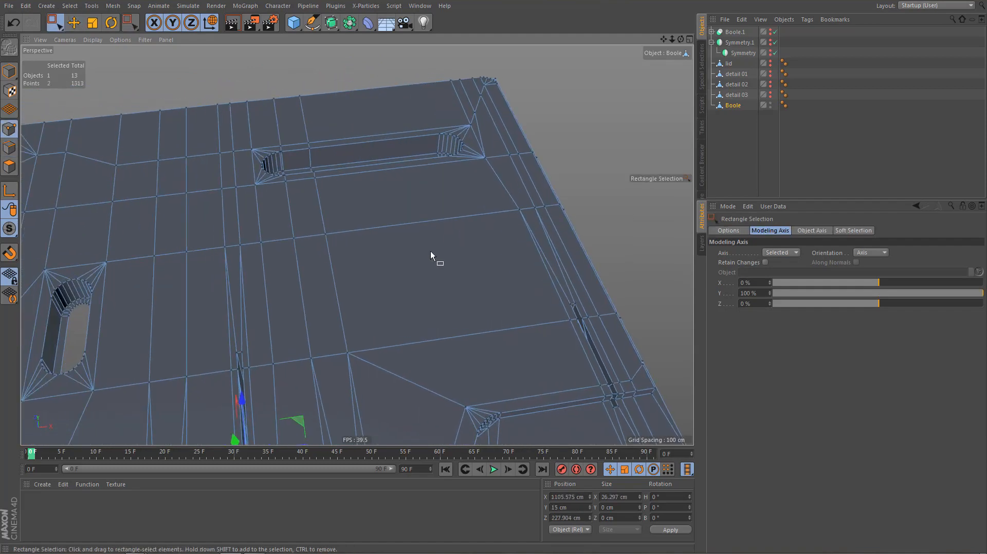
pyautogui.keyDown('alt'); pyautogui.moveTo(322, 267); pyautogui.dragTo(291, 287, button='middle'); pyautogui.keyUp('alt')
pyautogui.keyDown('alt'); pyautogui.moveTo(219, 279); pyautogui.dragTo(249, 274, button='right'); pyautogui.keyUp('alt')
pyautogui.keyDown('alt'); pyautogui.moveTo(250, 270); pyautogui.dragTo(189, 126); pyautogui.keyUp('alt')
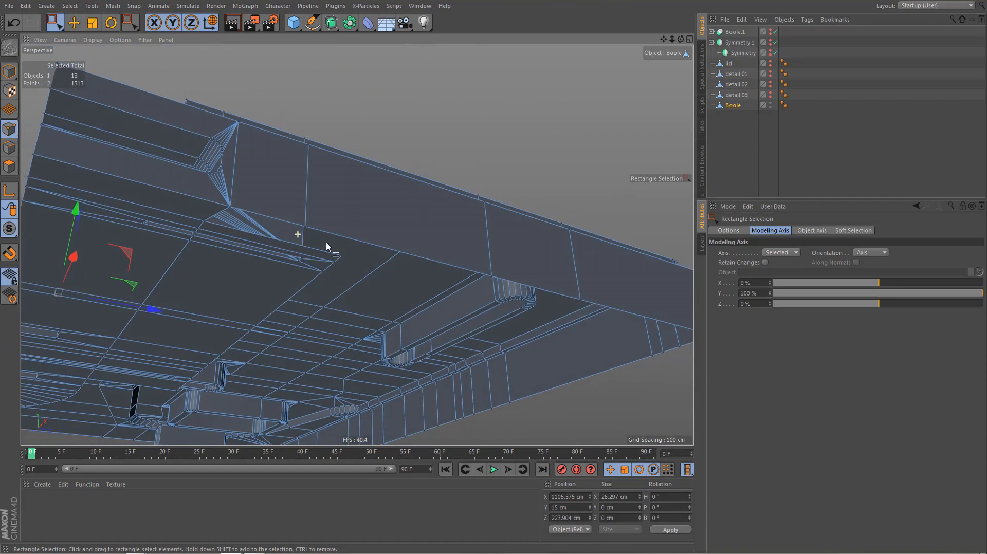
pyautogui.scroll(6, 329, 249)
pyautogui.keyDown('alt'); pyautogui.moveTo(307, 258); pyautogui.dragTo(508, 259); pyautogui.keyUp('alt')
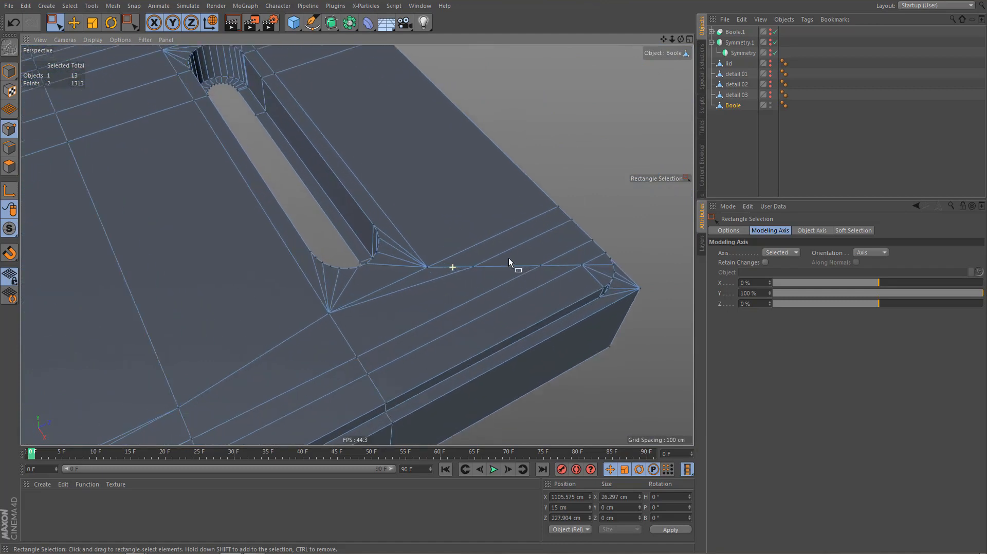
pyautogui.press('m')
pyautogui.press('e')
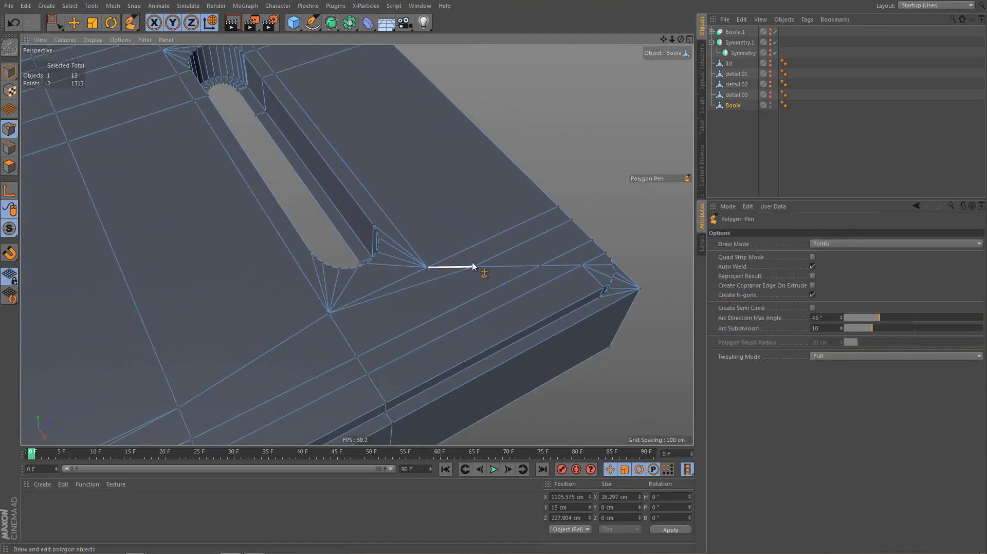
pyautogui.moveTo(474, 268); pyautogui.dragTo(254, 251)
# Select the edge loop running from the welded slot corner to the panel's outer side and dissolve it
pyautogui.press('Return')
pyautogui.press('e')
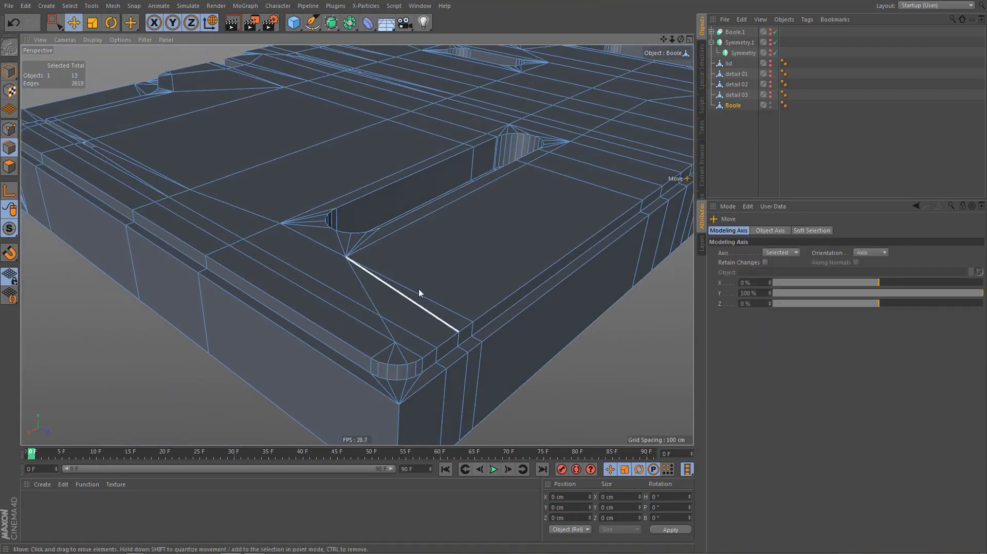
pyautogui.doubleClick(432, 315)
pyautogui.hotkey('ctrl', 'BackSpace')
# In the top view, select the row of points between the long rounded slot and the thin slots and move it along Z to about 495 cm
pyautogui.keyDown('alt'); pyautogui.moveTo(471, 251); pyautogui.dragTo(343, 268, button='right'); pyautogui.keyUp('alt')
pyautogui.keyDown('alt'); pyautogui.moveTo(335, 265); pyautogui.dragTo(445, 305); pyautogui.keyUp('alt')
pyautogui.keyDown('alt'); pyautogui.moveTo(481, 298); pyautogui.dragTo(679, 300, button='middle'); pyautogui.keyUp('alt')
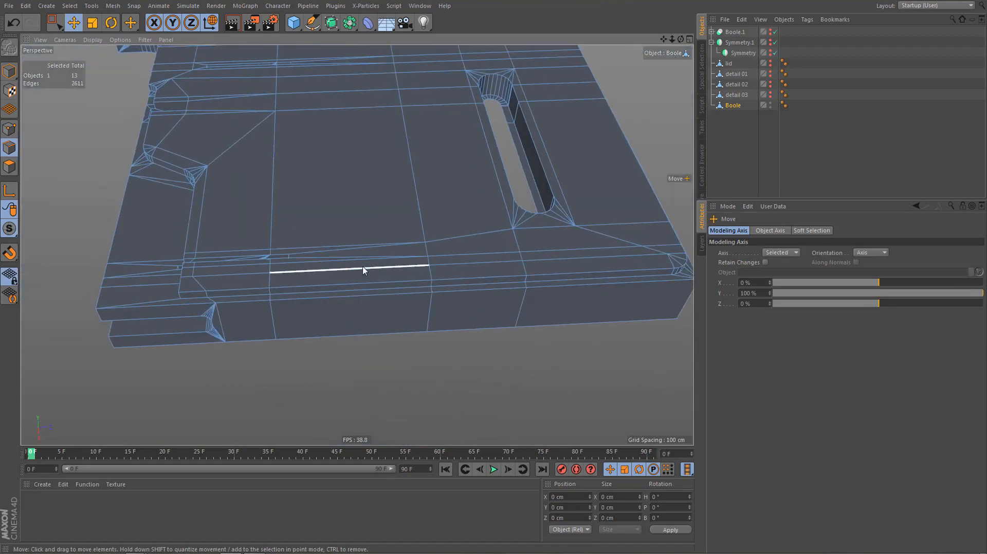
pyautogui.keyDown('alt'); pyautogui.moveTo(303, 271); pyautogui.dragTo(410, 294, button='middle'); pyautogui.keyUp('alt')
pyautogui.moveTo(415, 294)
pyautogui.keyDown('alt'); pyautogui.mouseDown()
pyautogui.moveTo(473, 309)
pyautogui.moveTo(503, 374)
pyautogui.mouseUp(); pyautogui.keyUp('alt')
pyautogui.keyDown('alt'); pyautogui.moveTo(459, 344); pyautogui.dragTo(483, 317, button='right'); pyautogui.keyUp('alt')
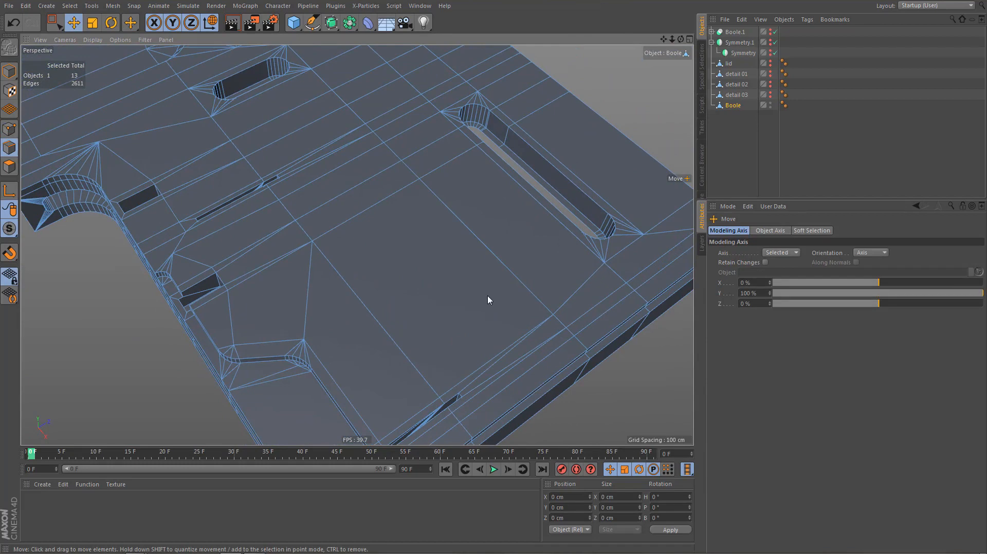
pyautogui.press('Return')
pyautogui.press('0')
pyautogui.middleClick(481, 283)
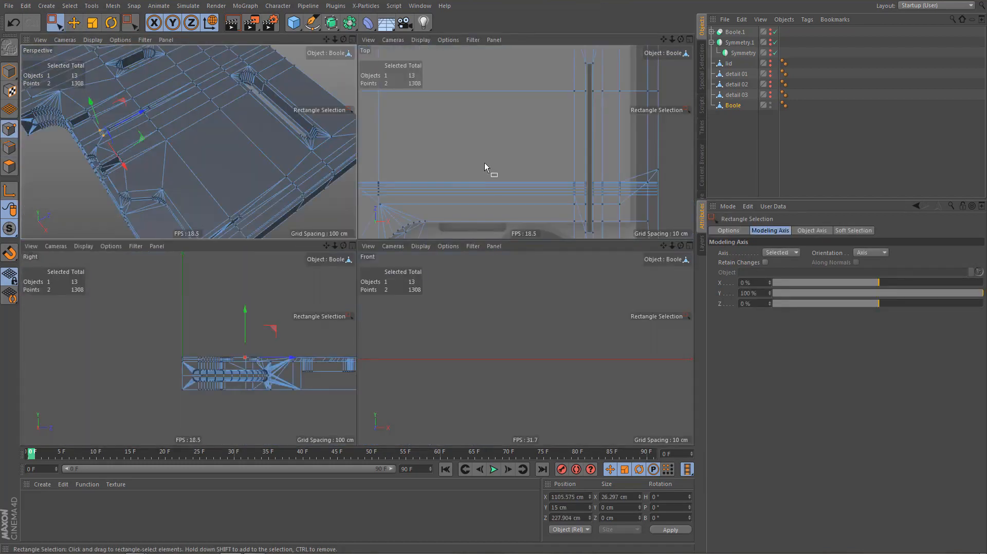
pyautogui.middleClick(485, 166)
pyautogui.scroll(-4, 433, 258)
pyautogui.scroll(3, 415, 266)
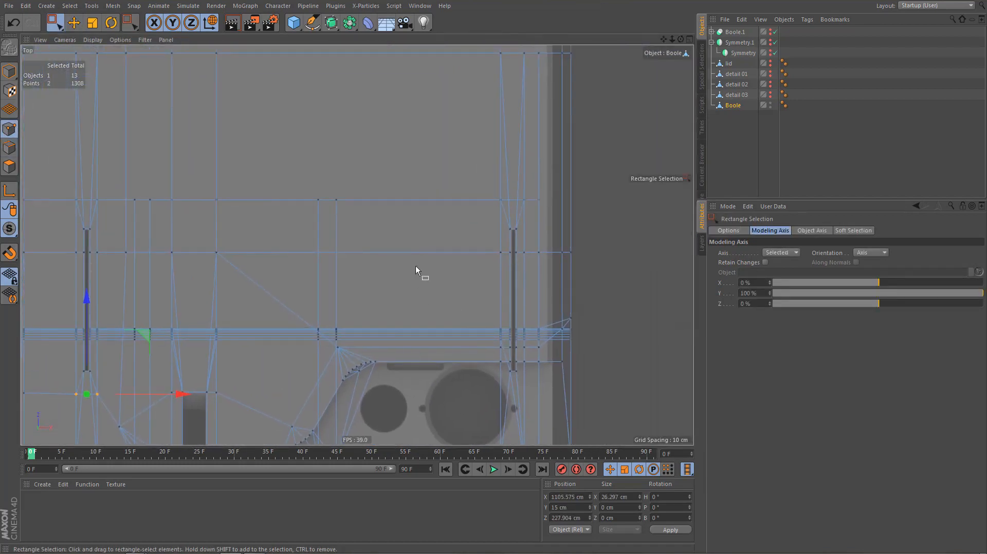
pyautogui.keyDown('alt'); pyautogui.moveTo(415, 266); pyautogui.dragTo(442, 378, button='middle'); pyautogui.keyUp('alt')
pyautogui.keyDown('alt'); pyautogui.moveTo(273, 298); pyautogui.dragTo(405, 311, button='middle'); pyautogui.keyUp('alt')
pyautogui.keyDown('alt'); pyautogui.moveTo(388, 306); pyautogui.dragTo(239, 219, button='right'); pyautogui.keyUp('alt')
pyautogui.moveTo(248, 188); pyautogui.dragTo(678, 231)
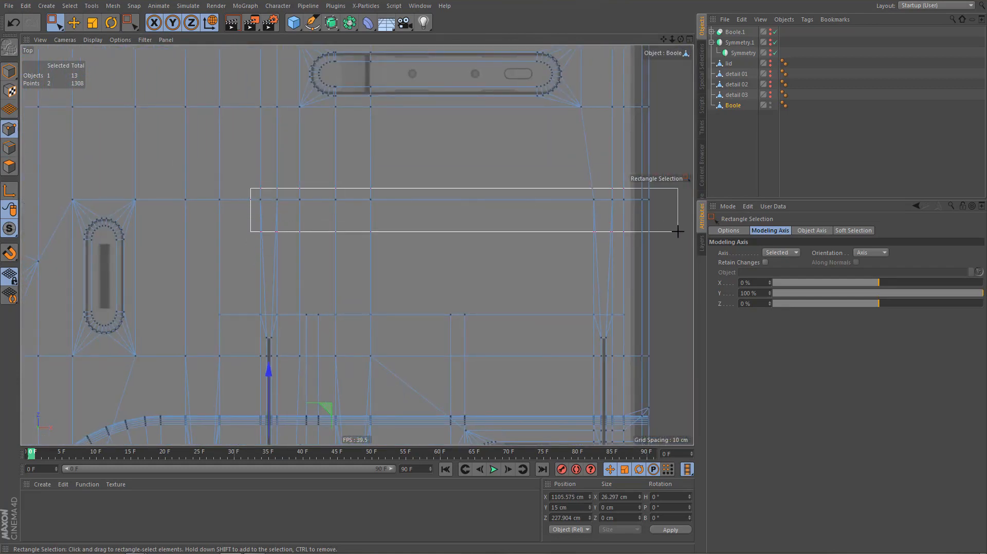
pyautogui.moveTo(452, 114); pyautogui.dragTo(469, 206)
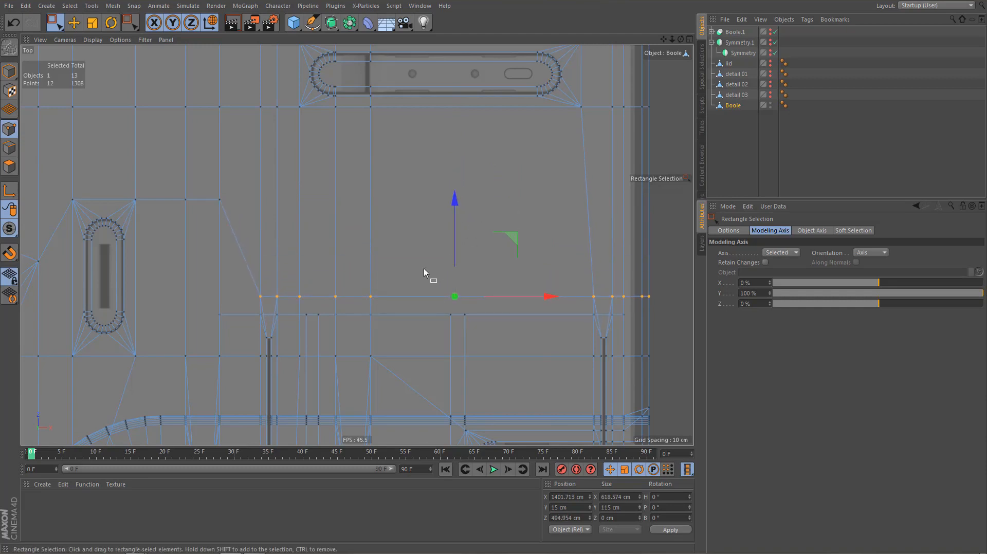
# Move the selected row of points closer to the thin slots' ends, to about 448.9 cm along Z
pyautogui.keyDown('alt'); pyautogui.moveTo(394, 302); pyautogui.dragTo(400, 271, button='middle'); pyautogui.keyUp('alt')
pyautogui.middleClick(388, 261)
pyautogui.middleClick(318, 223)
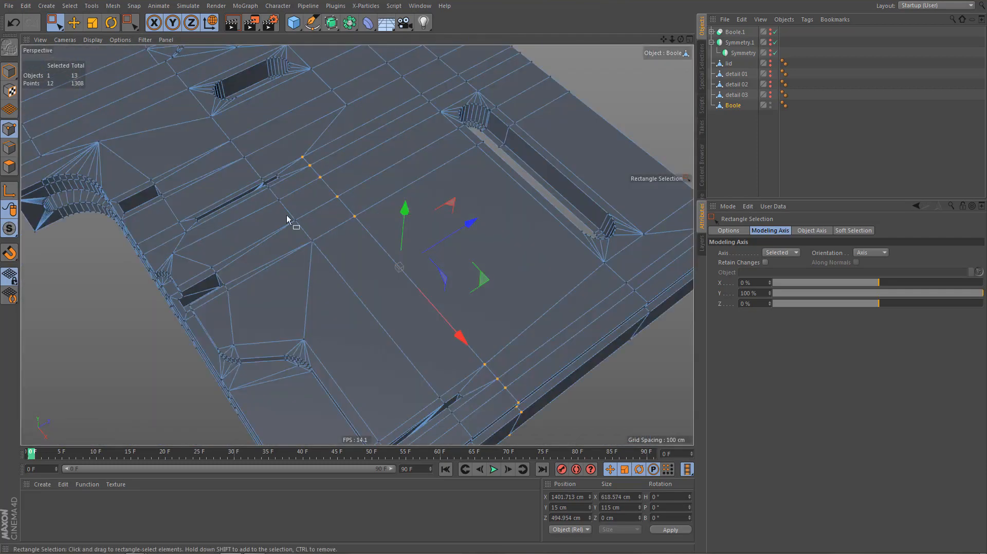
pyautogui.keyDown('alt'); pyautogui.moveTo(286, 217); pyautogui.dragTo(389, 198); pyautogui.keyUp('alt')
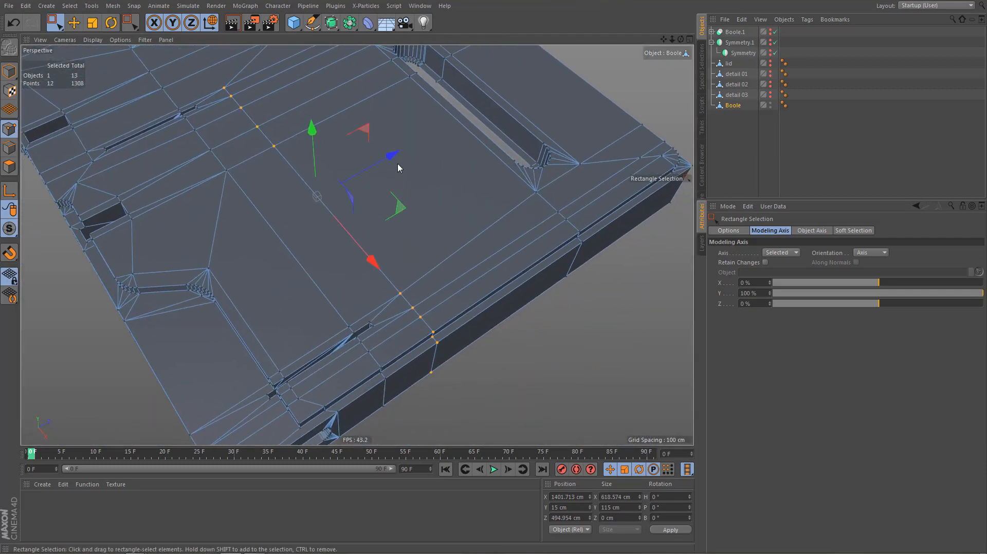
pyautogui.moveTo(395, 159); pyautogui.dragTo(373, 169)
# Examine the moved row of points and the topology around the middle thin slot in perspective
pyautogui.keyDown('alt'); pyautogui.moveTo(418, 225); pyautogui.dragTo(523, 314, button='middle'); pyautogui.keyUp('alt')
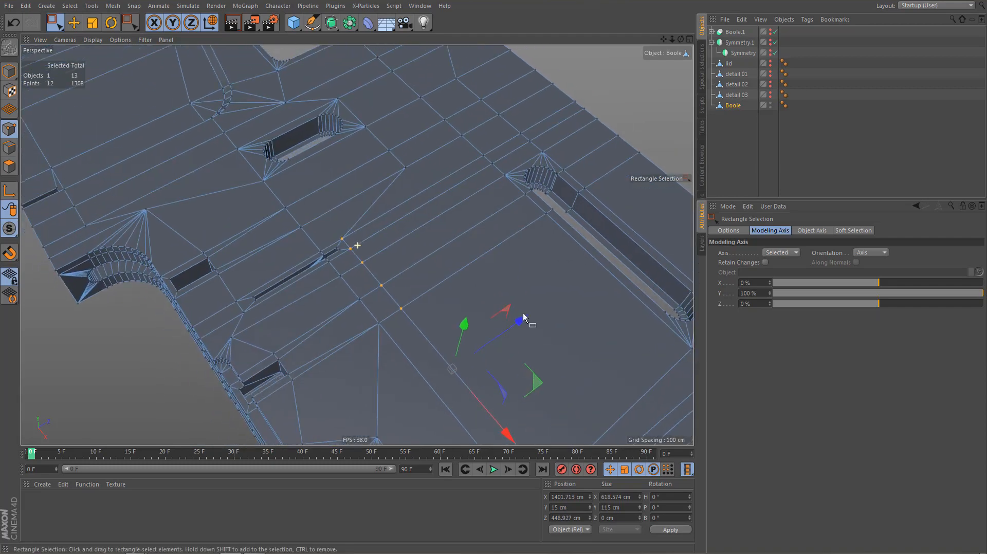
pyautogui.moveTo(451, 275)
pyautogui.keyDown('alt'); pyautogui.mouseDown()
pyautogui.moveTo(436, 252)
pyautogui.moveTo(454, 251)
pyautogui.moveTo(439, 261)
pyautogui.moveTo(453, 269)
pyautogui.moveTo(495, 254)
pyautogui.moveTo(479, 251)
pyautogui.moveTo(471, 279)
pyautogui.moveTo(451, 259)
pyautogui.mouseUp(); pyautogui.keyUp('alt')
pyautogui.keyDown('alt'); pyautogui.moveTo(450, 282); pyautogui.dragTo(539, 254, button='right'); pyautogui.keyUp('alt')
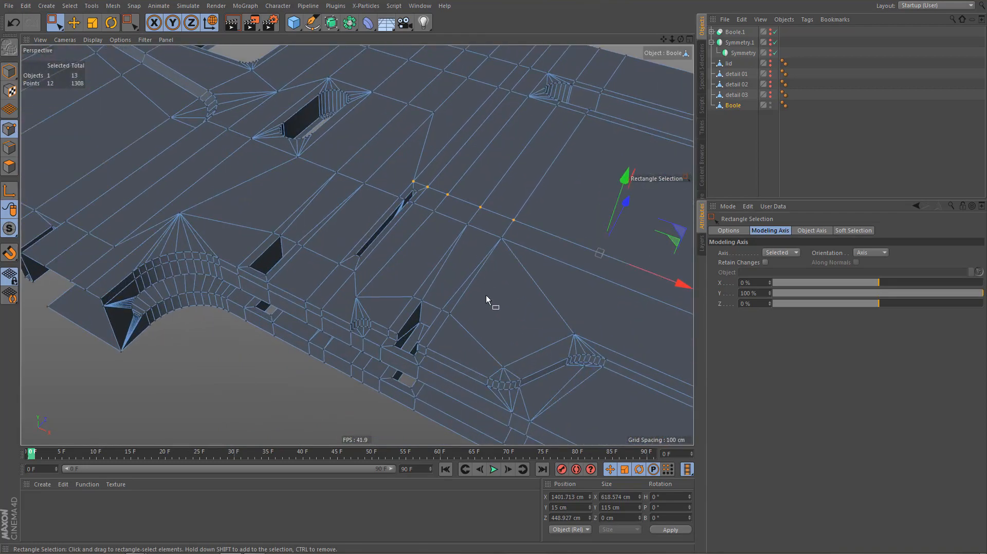
pyautogui.keyDown('alt'); pyautogui.moveTo(483, 296); pyautogui.dragTo(504, 305); pyautogui.keyUp('alt')
pyautogui.keyDown('alt'); pyautogui.moveTo(503, 303); pyautogui.dragTo(388, 299, button='middle'); pyautogui.keyUp('alt')
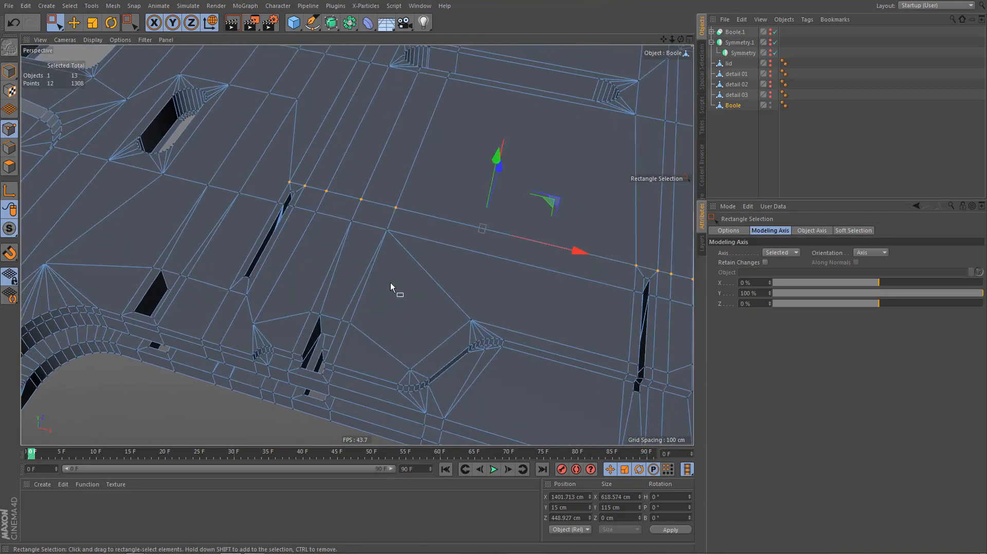
pyautogui.keyDown('alt'); pyautogui.moveTo(392, 255); pyautogui.dragTo(415, 254); pyautogui.keyUp('alt')
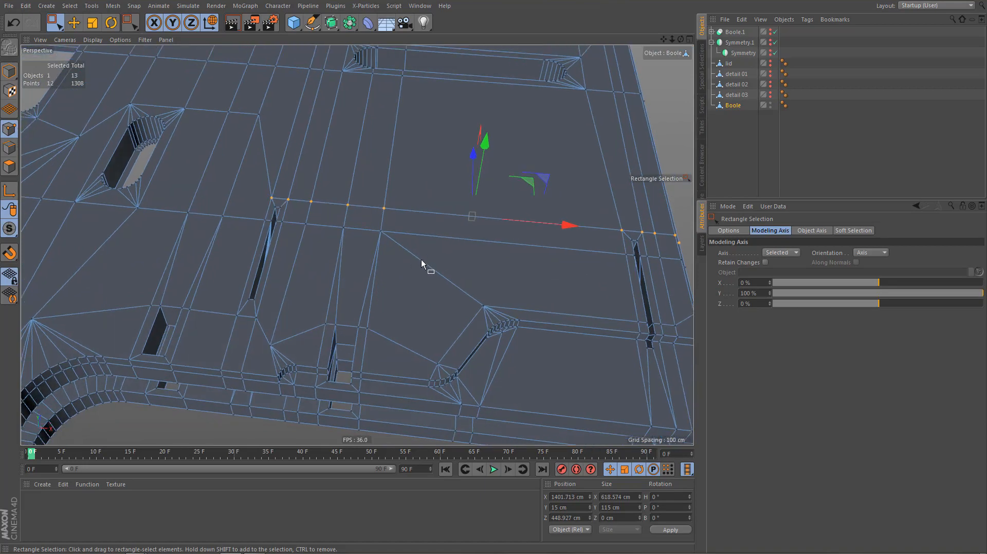
# Select the row of points crossing both thin slots from the top view and move it along Z to about 361.9 cm
pyautogui.press('F2')
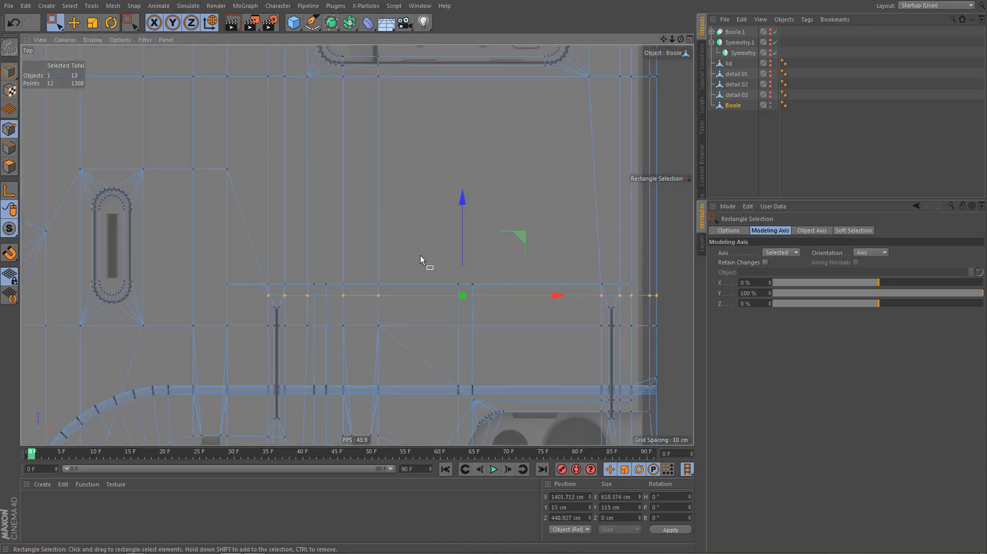
pyautogui.keyDown('alt'); pyautogui.moveTo(432, 244); pyautogui.dragTo(420, 270, button='right'); pyautogui.keyUp('alt')
pyautogui.keyDown('alt'); pyautogui.moveTo(466, 259); pyautogui.dragTo(537, 237, button='middle'); pyautogui.keyUp('alt')
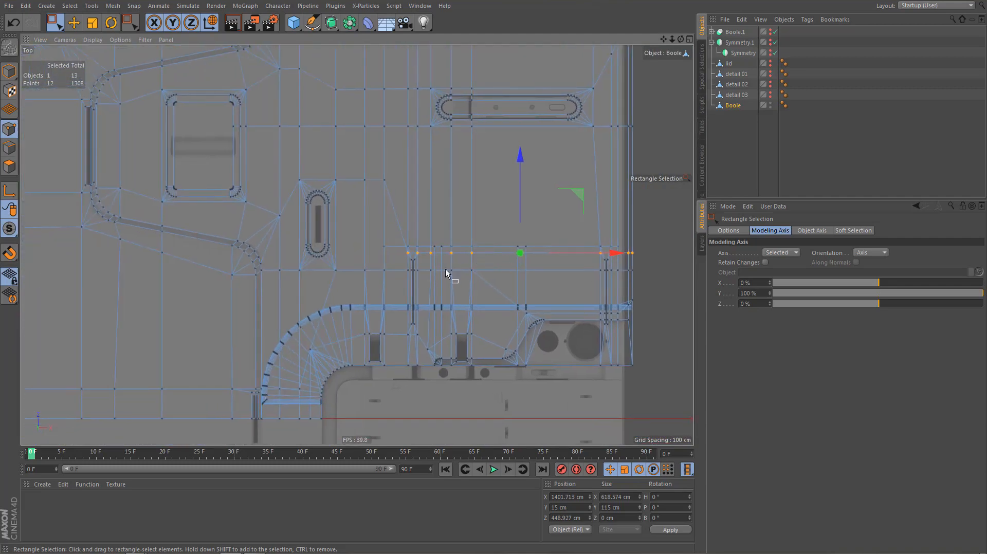
pyautogui.keyDown('alt'); pyautogui.moveTo(411, 251); pyautogui.dragTo(430, 206, button='middle'); pyautogui.keyUp('alt')
pyautogui.keyDown('alt'); pyautogui.moveTo(513, 231); pyautogui.dragTo(547, 230, button='right'); pyautogui.keyUp('alt')
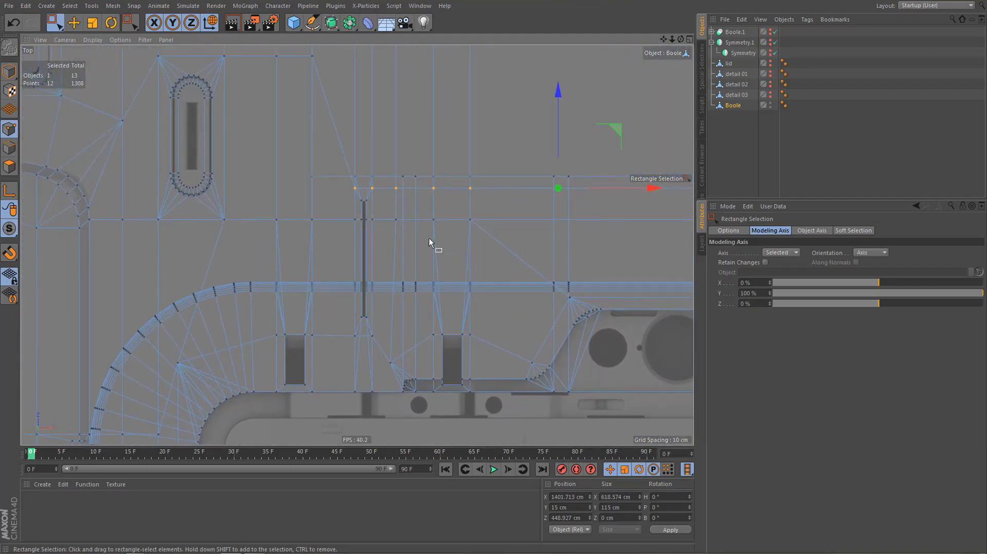
pyautogui.moveTo(258, 214); pyautogui.dragTo(519, 229)
pyautogui.keyDown('alt'); pyautogui.moveTo(505, 239); pyautogui.dragTo(317, 276, button='middle'); pyautogui.keyUp('alt')
pyautogui.keyDown('shift'); pyautogui.moveTo(388, 237); pyautogui.dragTo(644, 261); pyautogui.keyUp('shift')
pyautogui.middleClick(508, 282)
pyautogui.keyDown('alt'); pyautogui.moveTo(318, 200); pyautogui.dragTo(348, 305); pyautogui.keyUp('alt')
pyautogui.scroll(4, 356, 259)
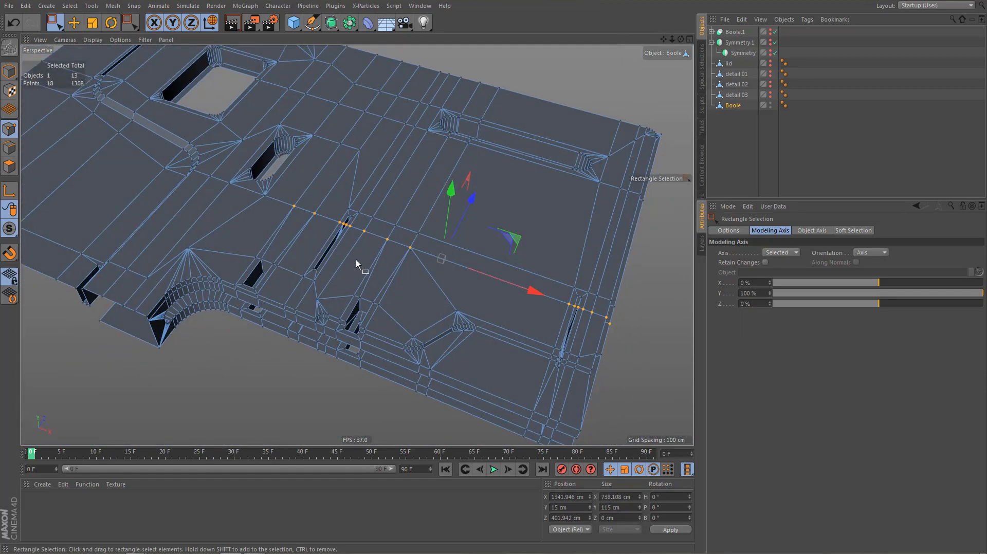
pyautogui.moveTo(515, 200); pyautogui.dragTo(497, 214)
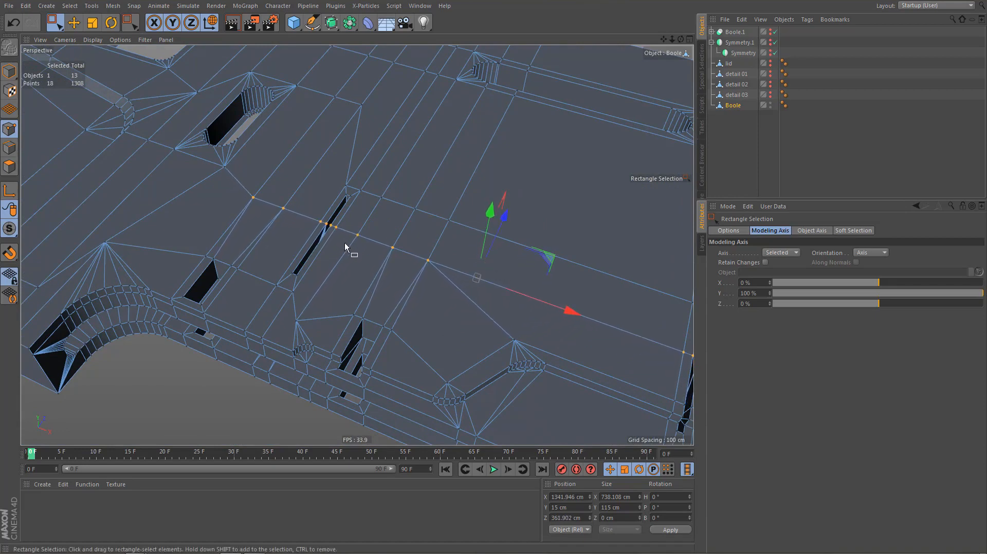
# Deselect the row's points towards the outer thin slot, keeping only those around the middle thin slot selected
pyautogui.scroll(-3, 384, 274)
pyautogui.keyDown('ctrl'); pyautogui.moveTo(399, 250); pyautogui.dragTo(676, 385); pyautogui.keyUp('ctrl')
pyautogui.scroll(2, 333, 238)
pyautogui.scroll(2, 333, 236)
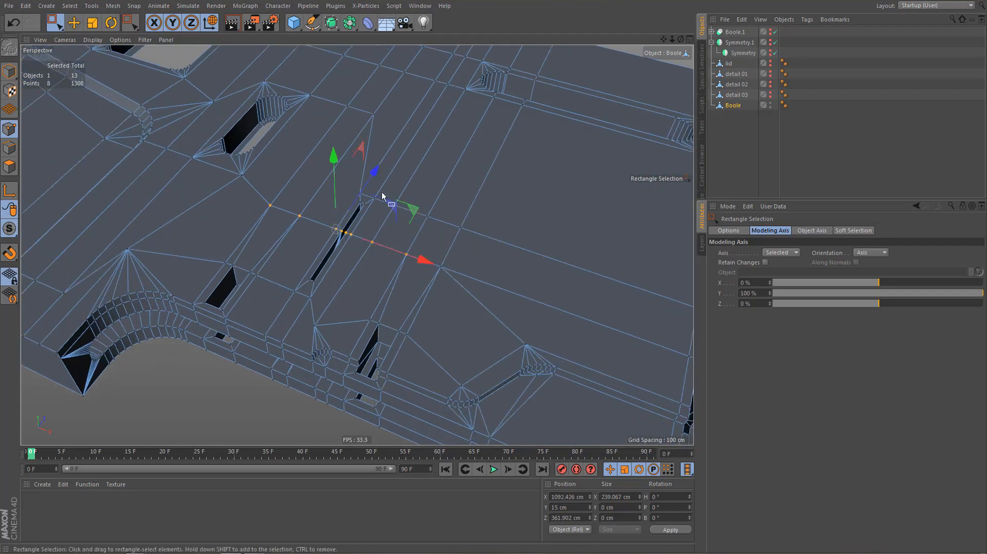
pyautogui.moveTo(377, 175); pyautogui.dragTo(357, 205)
pyautogui.hotkey('ctrl', 'z')
pyautogui.moveTo(362, 150); pyautogui.dragTo(387, 162)
pyautogui.hotkey('ctrl', 'z')
# Add the points where the row meets the diagonal edge to the selection and move them all along Z to about 386.3 cm
pyautogui.keyDown('shift'); pyautogui.moveTo(433, 271); pyautogui.dragTo(434, 271); pyautogui.keyUp('shift')
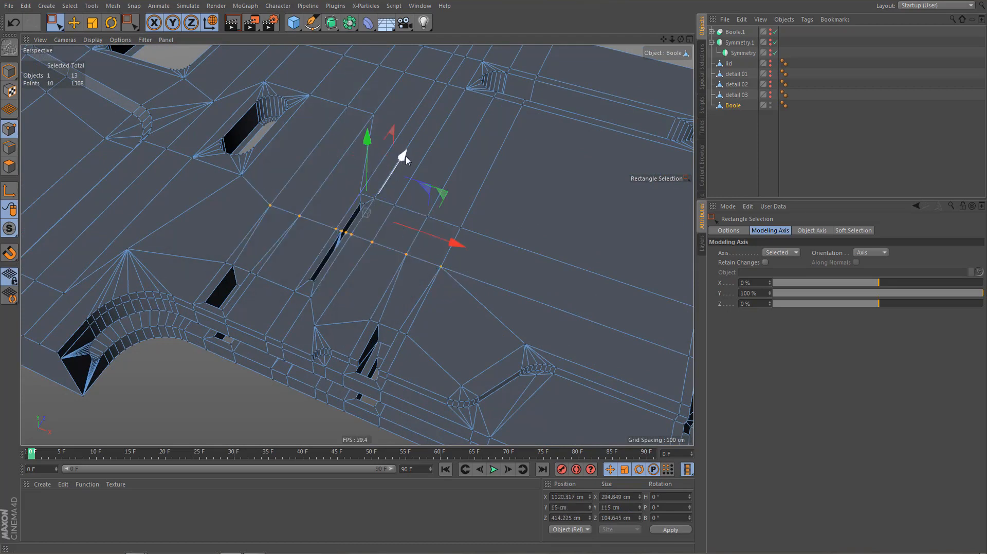
pyautogui.moveTo(406, 160); pyautogui.dragTo(380, 252)
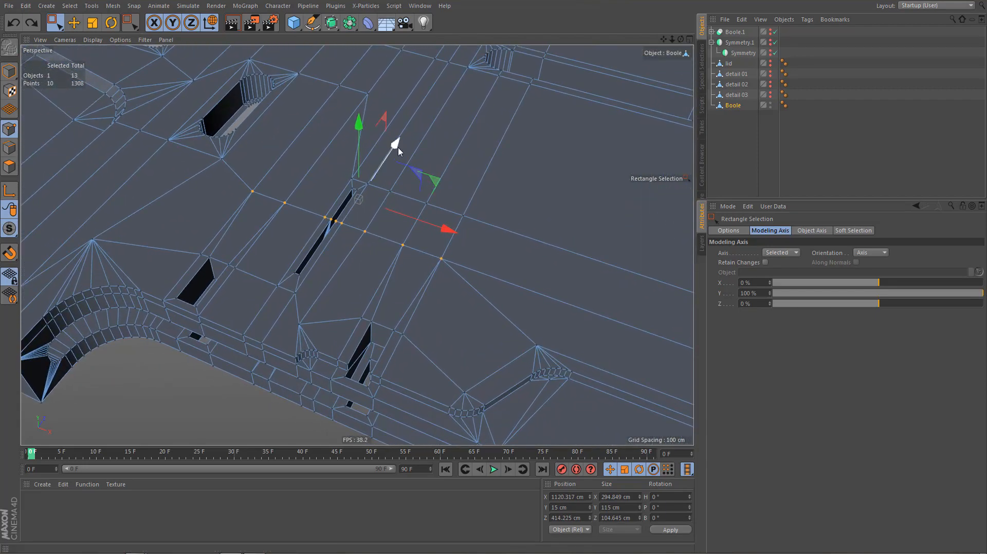
pyautogui.moveTo(398, 147); pyautogui.dragTo(385, 167)
pyautogui.keyDown('alt'); pyautogui.moveTo(403, 214); pyautogui.dragTo(437, 220); pyautogui.keyUp('alt')
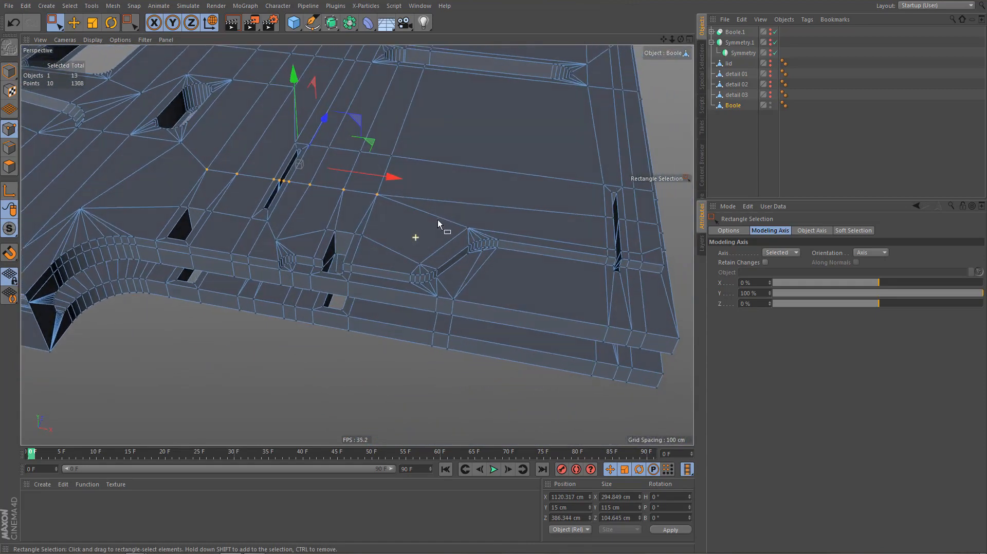
# Switch the base from points to polygons, clear the polygon selection and select all triangles
pyautogui.keyDown('alt'); pyautogui.moveTo(437, 220); pyautogui.dragTo(437, 273, button='middle'); pyautogui.keyUp('alt')
pyautogui.keyDown('alt'); pyautogui.moveTo(433, 280); pyautogui.dragTo(404, 322); pyautogui.keyUp('alt')
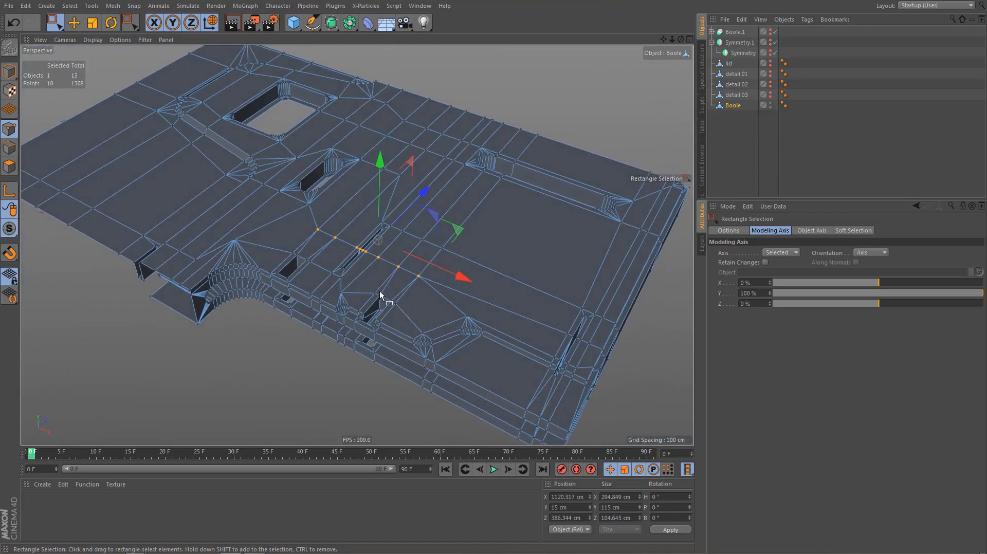
pyautogui.keyDown('alt'); pyautogui.moveTo(380, 291); pyautogui.dragTo(418, 299, button='middle'); pyautogui.keyUp('alt')
pyautogui.keyDown('alt'); pyautogui.moveTo(431, 305); pyautogui.dragTo(494, 338, button='right'); pyautogui.keyUp('alt')
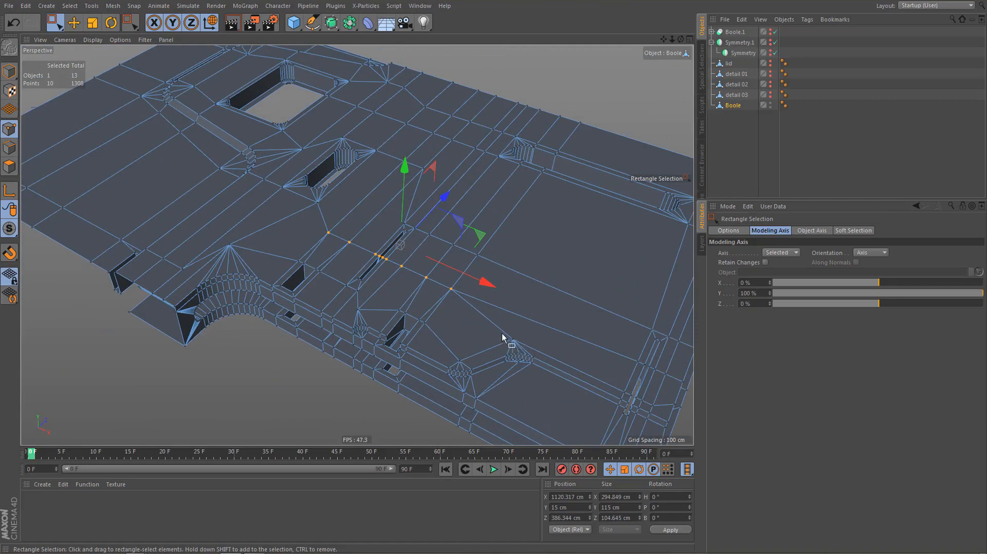
pyautogui.keyDown('alt'); pyautogui.moveTo(444, 290); pyautogui.dragTo(502, 327, button='middle'); pyautogui.keyUp('alt')
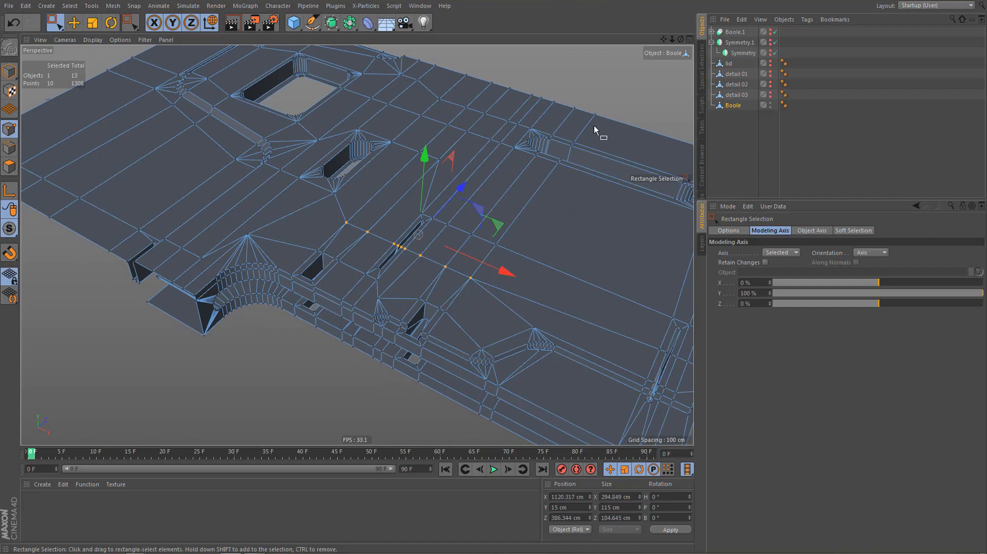
pyautogui.keyDown('alt'); pyautogui.moveTo(522, 227); pyautogui.dragTo(529, 268); pyautogui.keyUp('alt')
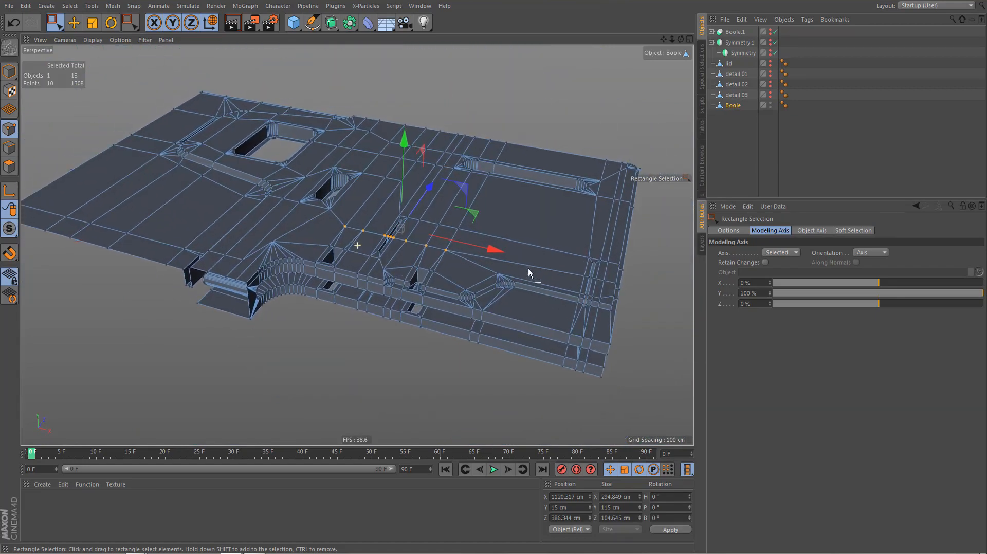
pyautogui.click(477, 267)
pyautogui.press('Tab')
pyautogui.press('q')
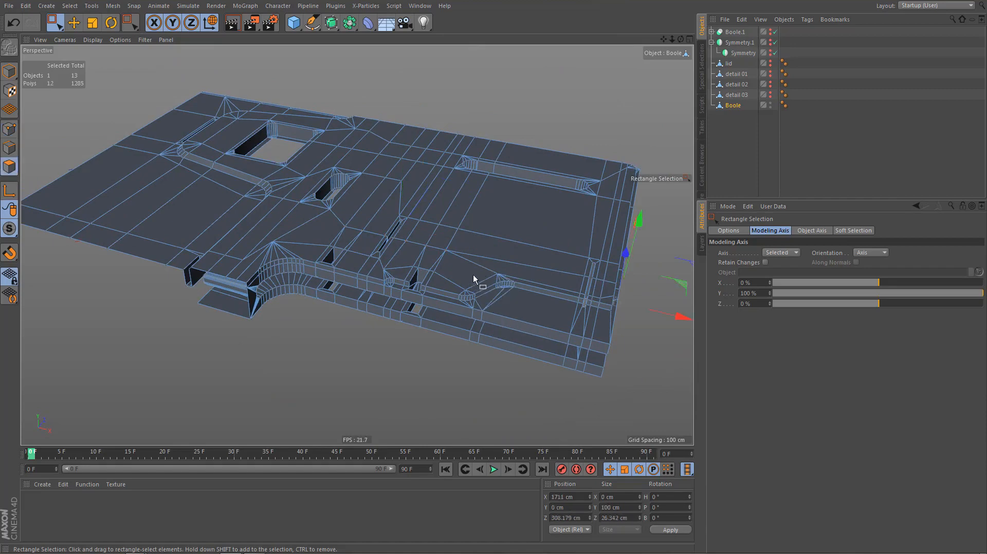
pyautogui.keyDown('alt'); pyautogui.moveTo(473, 275); pyautogui.dragTo(408, 274); pyautogui.keyUp('alt')
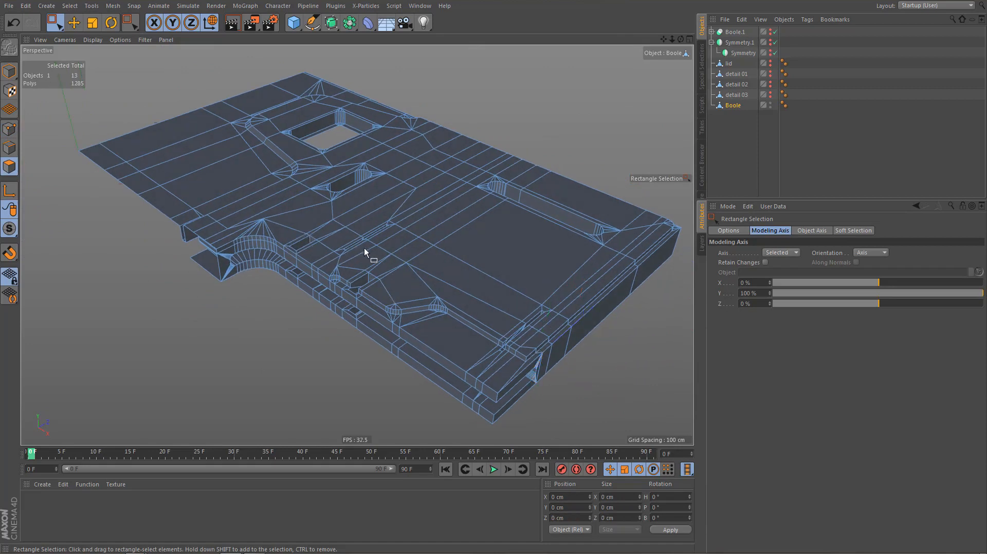
pyautogui.click(702, 72)
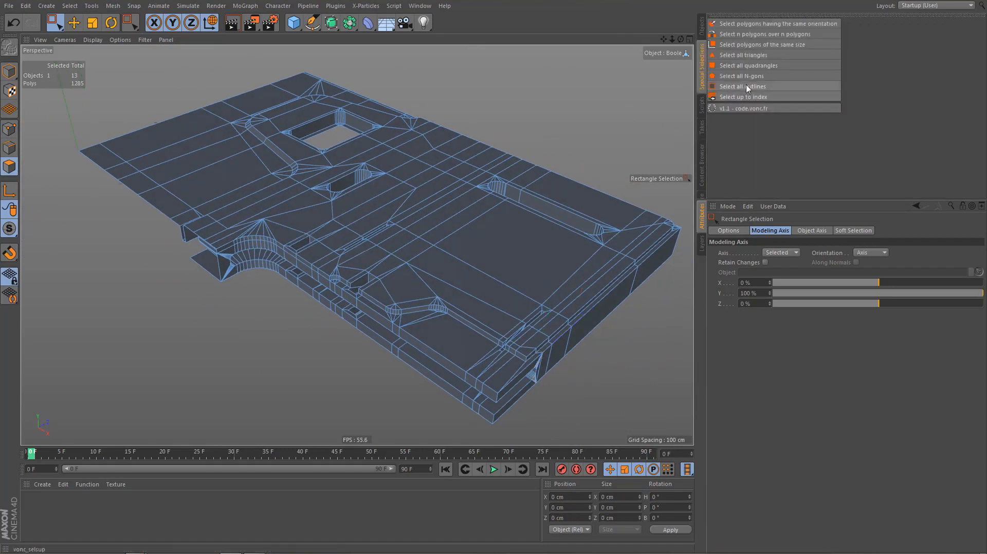
pyautogui.click(752, 55)
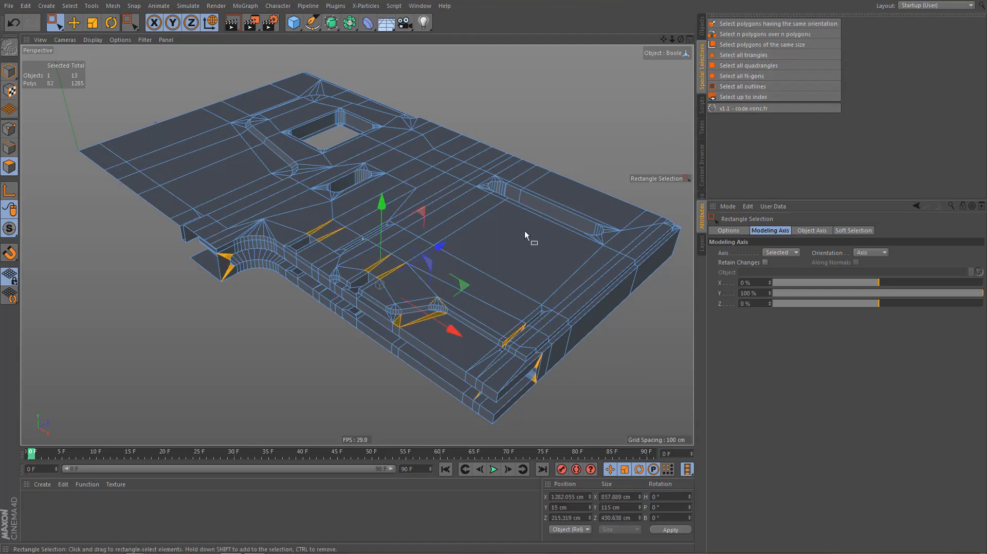
# Examine the highlighted triangles around the slots, along the curved edge and at the corners of the stepped recess
pyautogui.keyDown('alt'); pyautogui.moveTo(403, 258); pyautogui.dragTo(474, 259, button='right'); pyautogui.keyUp('alt')
pyautogui.keyDown('alt'); pyautogui.moveTo(421, 267); pyautogui.dragTo(543, 228, button='middle'); pyautogui.keyUp('alt')
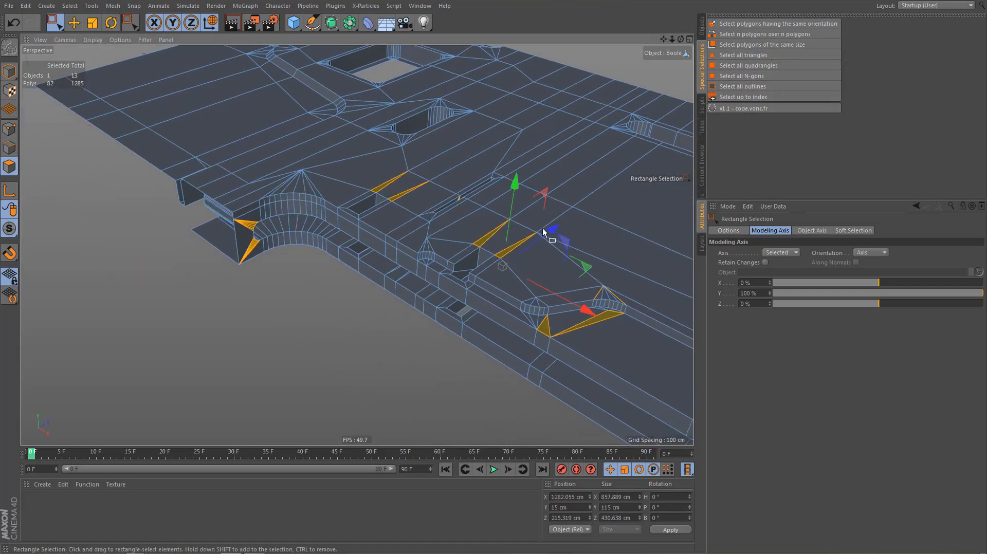
pyautogui.scroll(3, 488, 242)
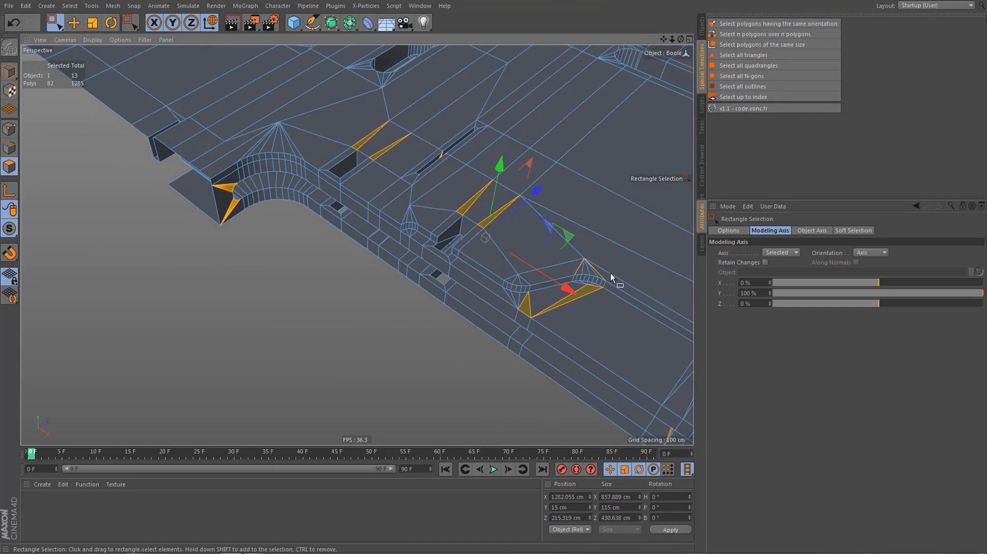
pyautogui.keyDown('alt'); pyautogui.moveTo(615, 280); pyautogui.dragTo(503, 267, button='middle'); pyautogui.keyUp('alt')
pyautogui.keyDown('alt'); pyautogui.moveTo(522, 266); pyautogui.dragTo(619, 239, button='right'); pyautogui.keyUp('alt')
pyautogui.keyDown('alt'); pyautogui.moveTo(574, 278); pyautogui.dragTo(584, 299, button='middle'); pyautogui.keyUp('alt')
pyautogui.keyDown('alt'); pyautogui.moveTo(496, 278); pyautogui.dragTo(568, 280, button='right'); pyautogui.keyUp('alt')
pyautogui.scroll(2, 568, 280)
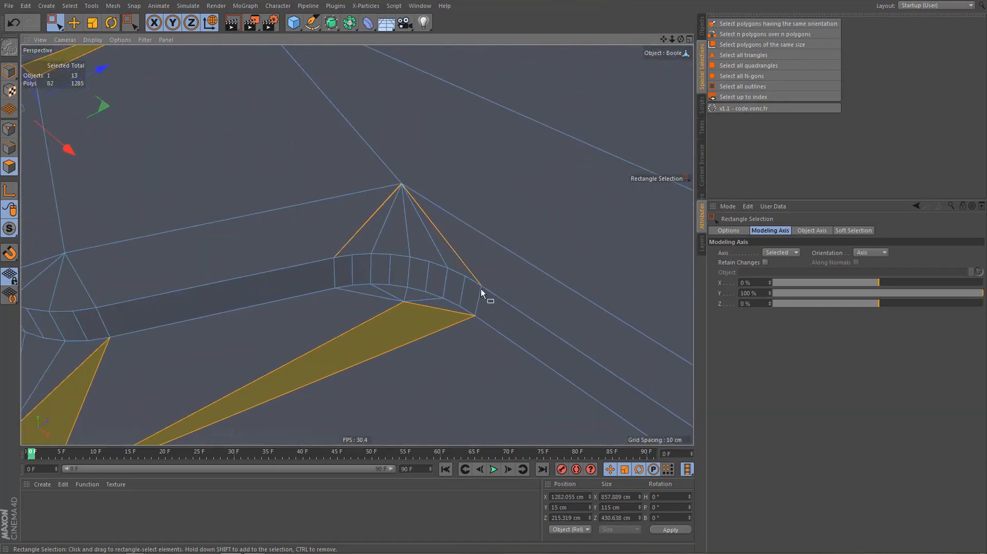
pyautogui.keyDown('alt'); pyautogui.moveTo(487, 293); pyautogui.dragTo(460, 273); pyautogui.keyUp('alt')
pyautogui.keyDown('alt'); pyautogui.moveTo(460, 268); pyautogui.dragTo(515, 263, button='right'); pyautogui.keyUp('alt')
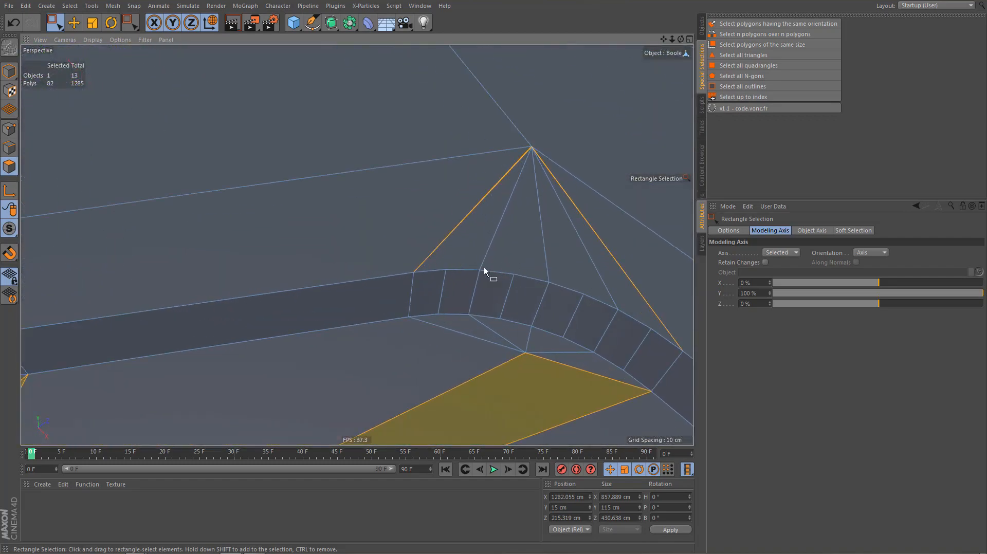
pyautogui.keyDown('alt'); pyautogui.moveTo(483, 268); pyautogui.dragTo(477, 218); pyautogui.keyUp('alt')
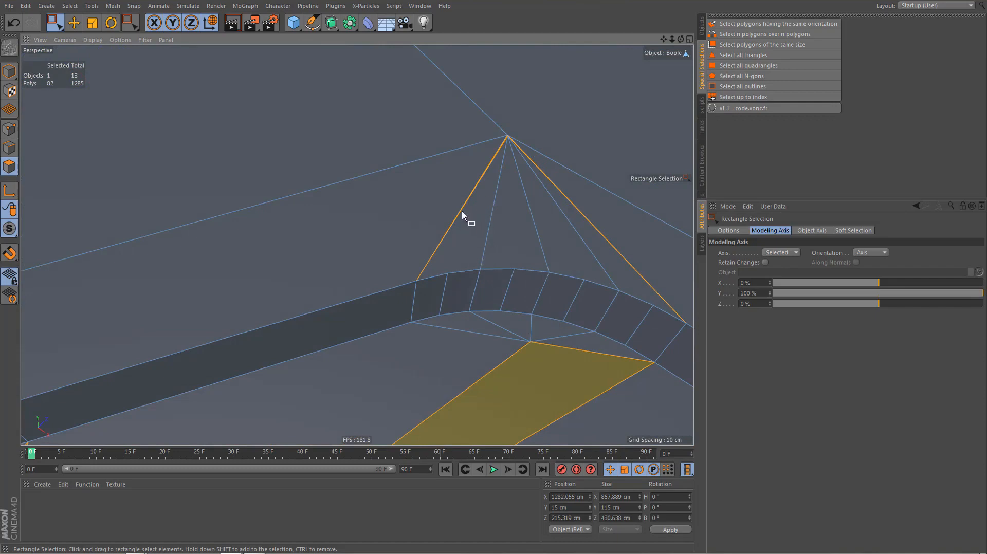
pyautogui.keyDown('alt'); pyautogui.moveTo(462, 211); pyautogui.dragTo(422, 292, button='right'); pyautogui.keyUp('alt')
pyautogui.keyDown('alt'); pyautogui.moveTo(455, 251); pyautogui.dragTo(560, 319, button='middle'); pyautogui.keyUp('alt')
pyautogui.keyDown('alt'); pyautogui.moveTo(535, 298); pyautogui.dragTo(621, 297); pyautogui.keyUp('alt')
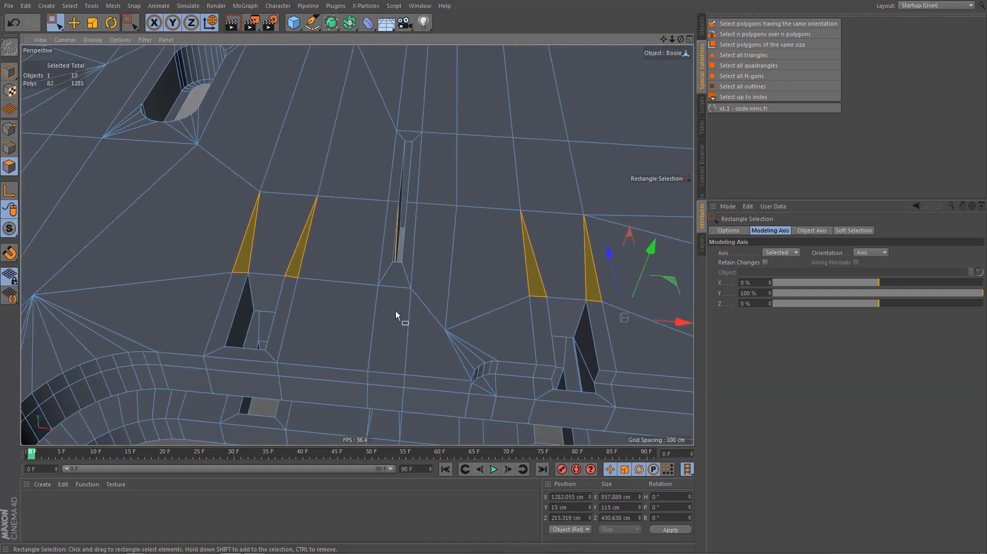
pyautogui.keyDown('alt'); pyautogui.moveTo(396, 310); pyautogui.dragTo(489, 348, button='middle'); pyautogui.keyUp('alt')
pyautogui.keyDown('alt'); pyautogui.moveTo(406, 304); pyautogui.dragTo(444, 295); pyautogui.keyUp('alt')
pyautogui.keyDown('alt'); pyautogui.moveTo(493, 305); pyautogui.dragTo(437, 314, button='middle'); pyautogui.keyUp('alt')
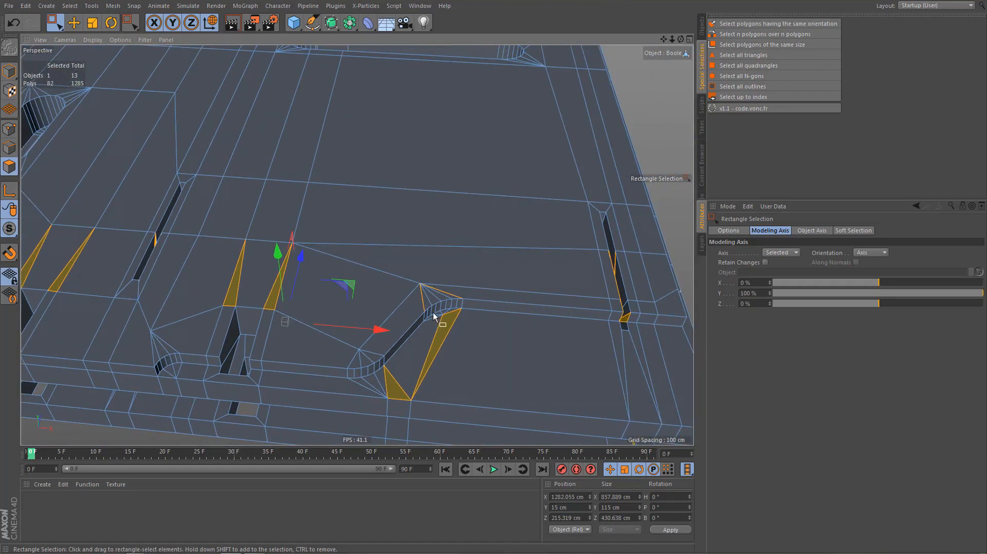
# Isolate the sliver triangle on the sloped side of the recess's rounded corner from the top view and delete it
pyautogui.keyDown('alt'); pyautogui.moveTo(437, 314); pyautogui.dragTo(512, 307, button='right'); pyautogui.keyUp('alt')
pyautogui.keyDown('alt'); pyautogui.moveTo(512, 306); pyautogui.dragTo(369, 312); pyautogui.keyUp('alt')
pyautogui.moveTo(413, 237); pyautogui.dragTo(440, 310)
pyautogui.middleClick(449, 278)
pyautogui.middleClick(468, 181)
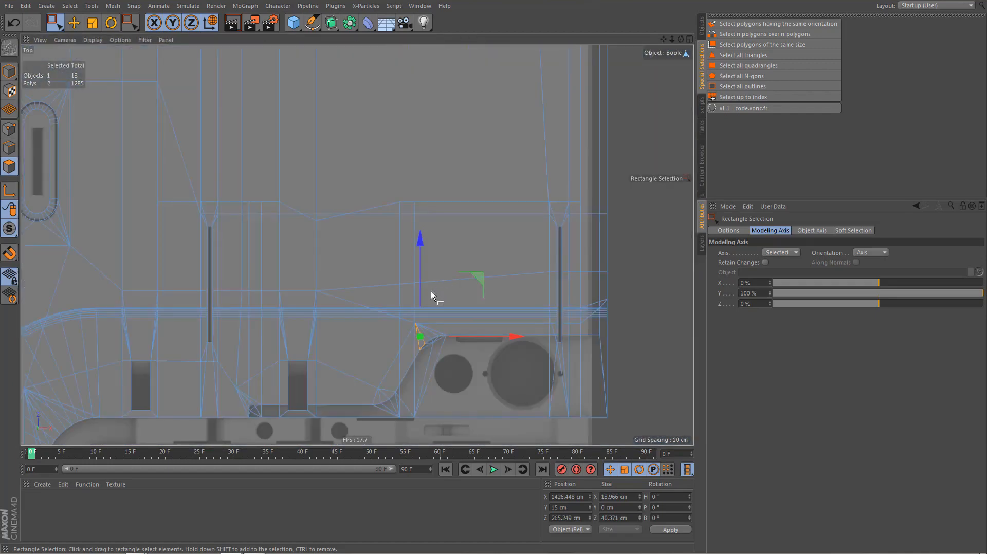
pyautogui.keyDown('alt'); pyautogui.moveTo(426, 274); pyautogui.dragTo(520, 252, button='right'); pyautogui.keyUp('alt')
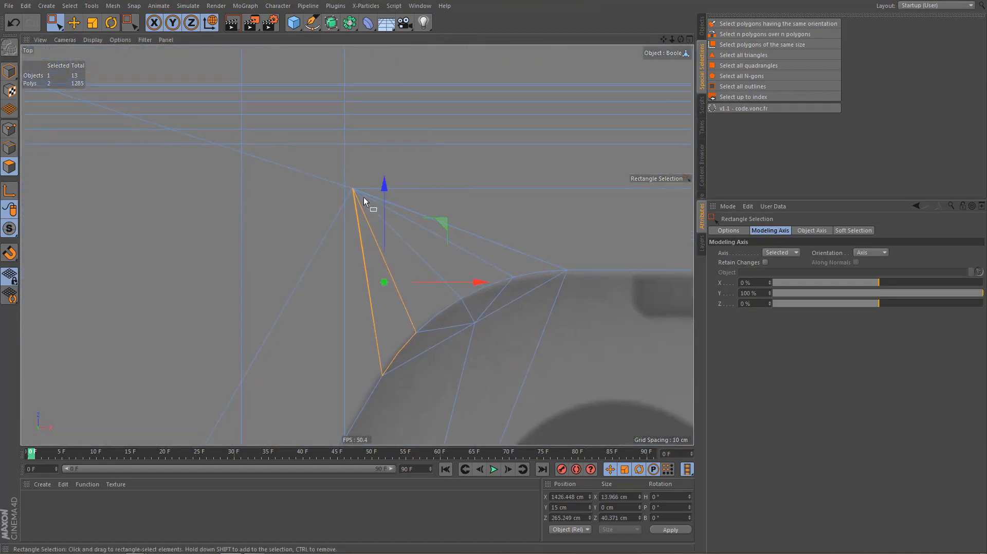
pyautogui.moveTo(384, 405); pyautogui.dragTo(385, 405)
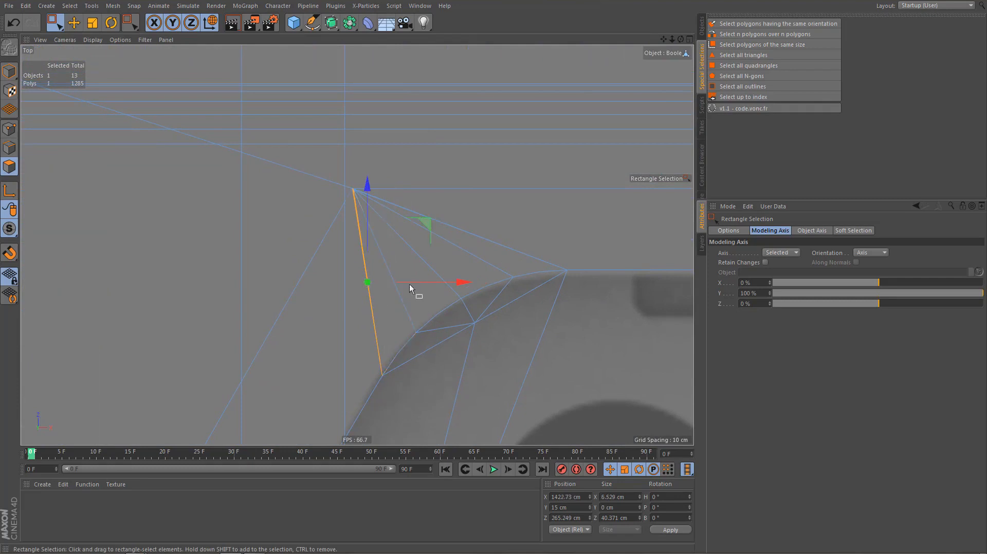
pyautogui.press('Delete')
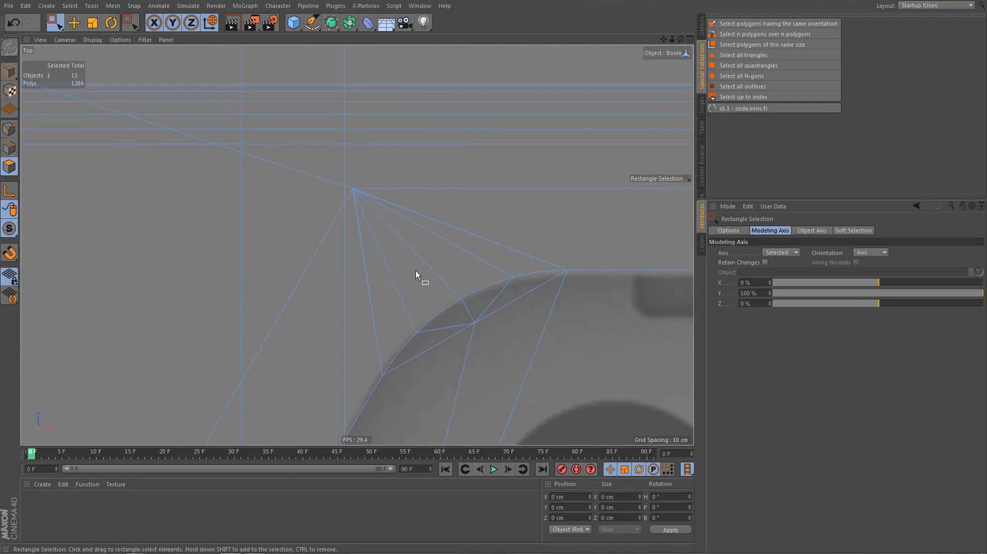
# Return to the perspective view and reselect all triangles to locate the remaining sliver at the recess corner
pyautogui.middleClick(381, 298)
pyautogui.middleClick(273, 165)
pyautogui.keyDown('alt'); pyautogui.moveTo(335, 252); pyautogui.dragTo(384, 271); pyautogui.keyUp('alt')
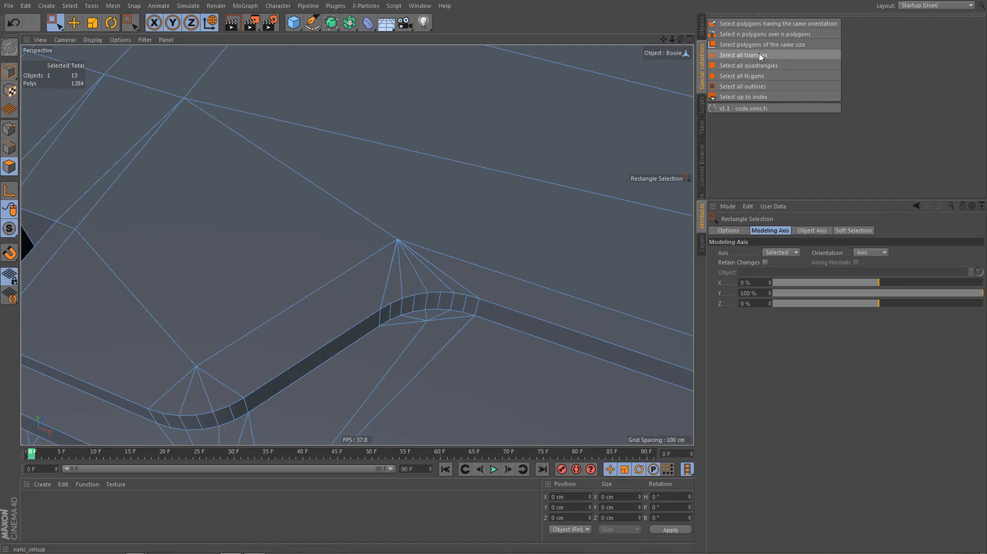
pyautogui.click(748, 76)
pyautogui.keyDown('alt'); pyautogui.moveTo(464, 245); pyautogui.dragTo(461, 171); pyautogui.keyUp('alt')
pyautogui.keyDown('alt'); pyautogui.moveTo(457, 192); pyautogui.dragTo(457, 204, button='right'); pyautogui.keyUp('alt')
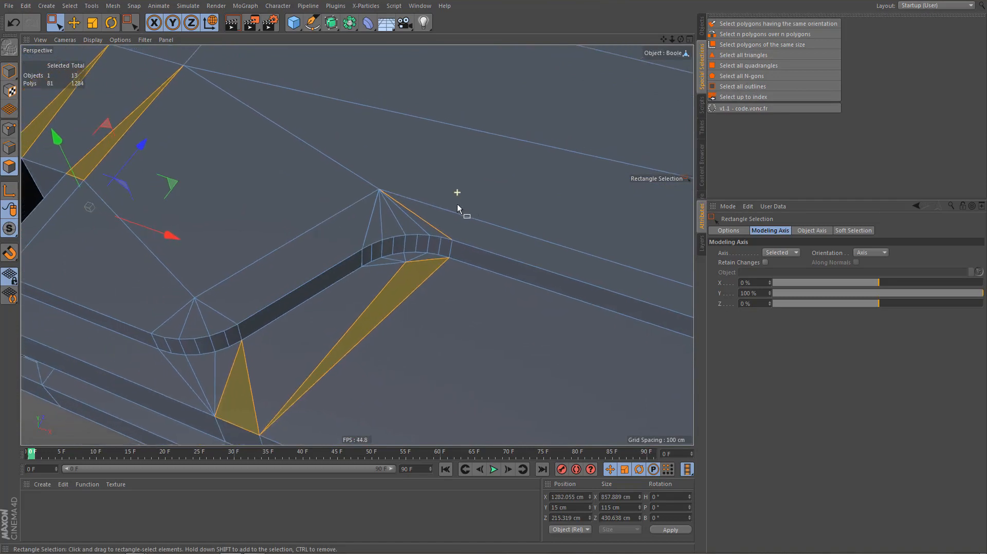
# Enable Tolerant Selection, isolate the sliver triangle on the straight side of the recess corner from the top view and delete it
pyautogui.keyDown('alt'); pyautogui.moveTo(447, 213); pyautogui.dragTo(444, 219); pyautogui.keyUp('alt')
pyautogui.middleClick(444, 219)
pyautogui.middleClick(481, 156)
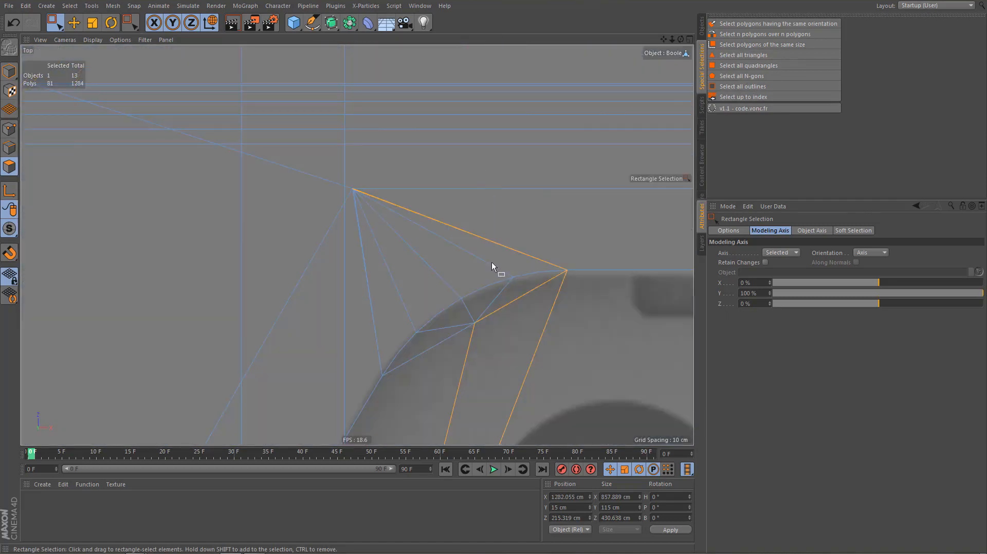
pyautogui.moveTo(350, 164); pyautogui.dragTo(625, 277)
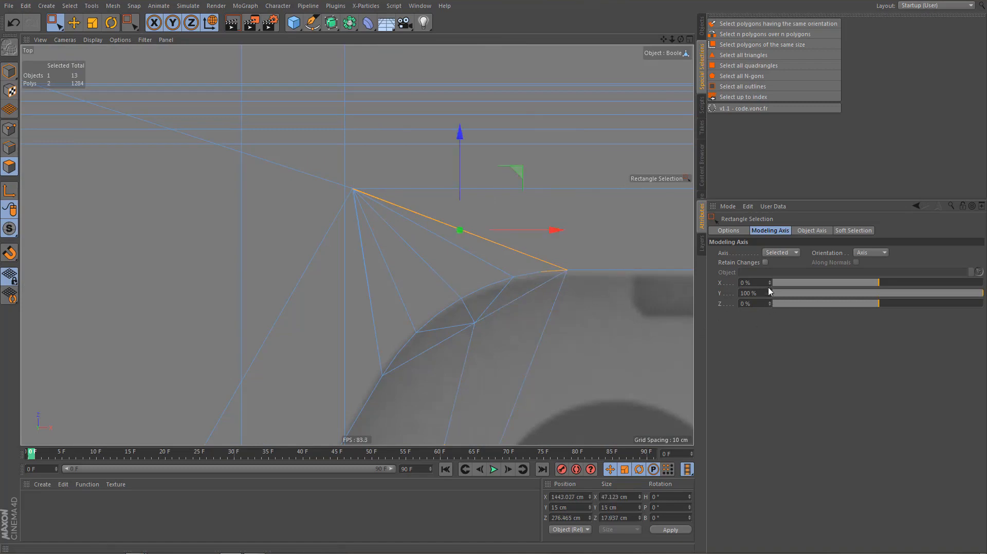
pyautogui.click(738, 232)
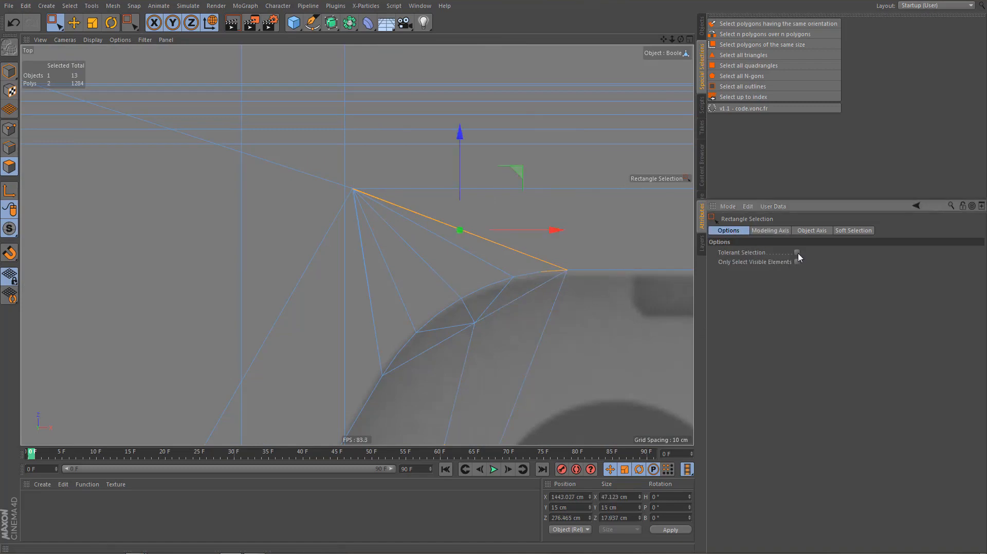
pyautogui.click(797, 253)
pyautogui.click(548, 271)
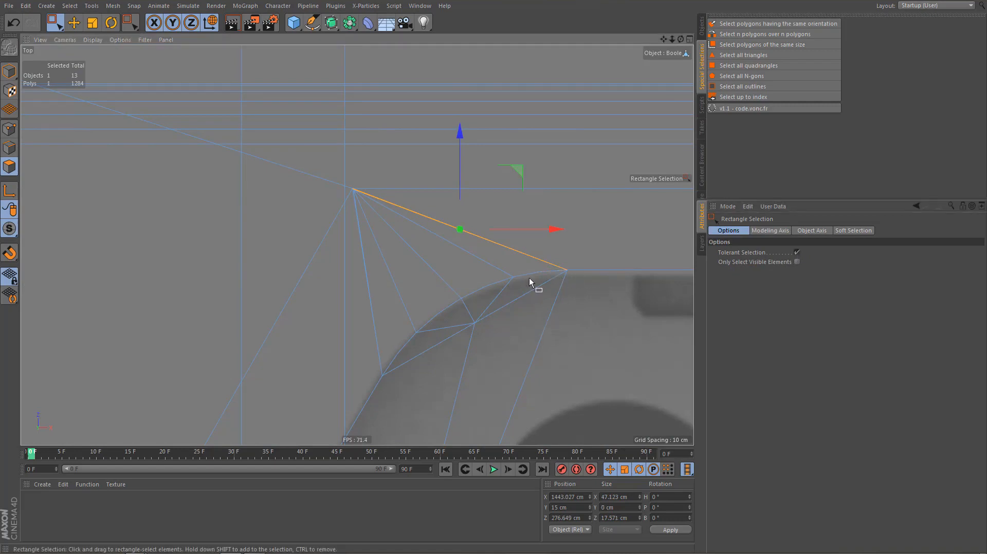
pyautogui.press('Delete')
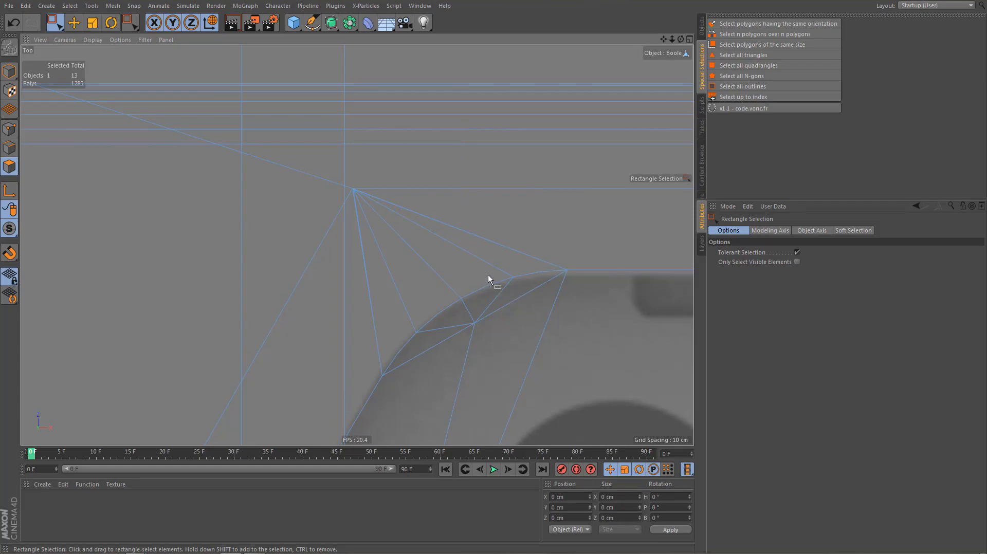
# Check the base for leftover triangles in perspective by selecting all triangles once more
pyautogui.keyDown('alt'); pyautogui.moveTo(458, 248); pyautogui.dragTo(445, 314, button='right'); pyautogui.keyUp('alt')
pyautogui.middleClick(440, 283)
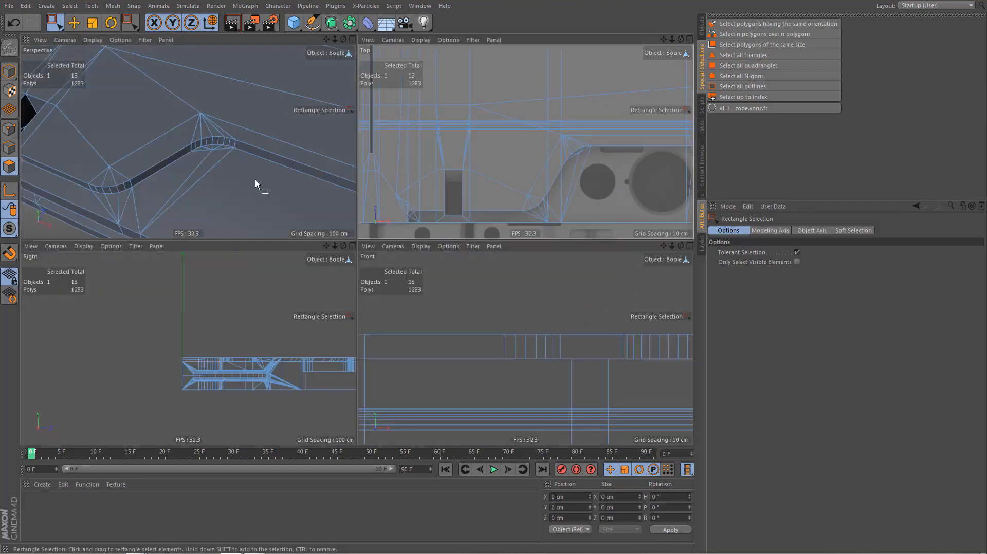
pyautogui.middleClick(255, 180)
pyautogui.keyDown('alt'); pyautogui.moveTo(395, 229); pyautogui.dragTo(393, 304, button='right'); pyautogui.keyUp('alt')
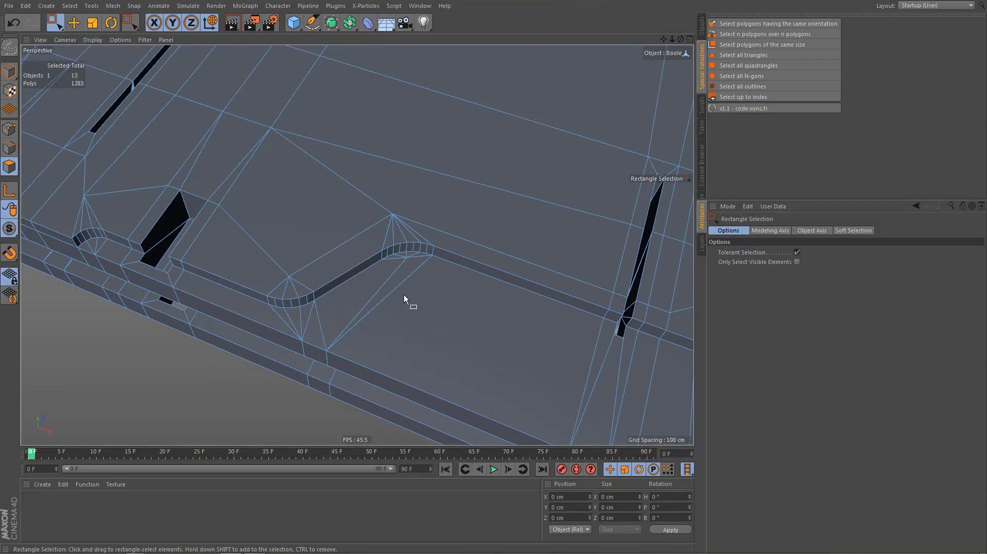
pyautogui.click(743, 55)
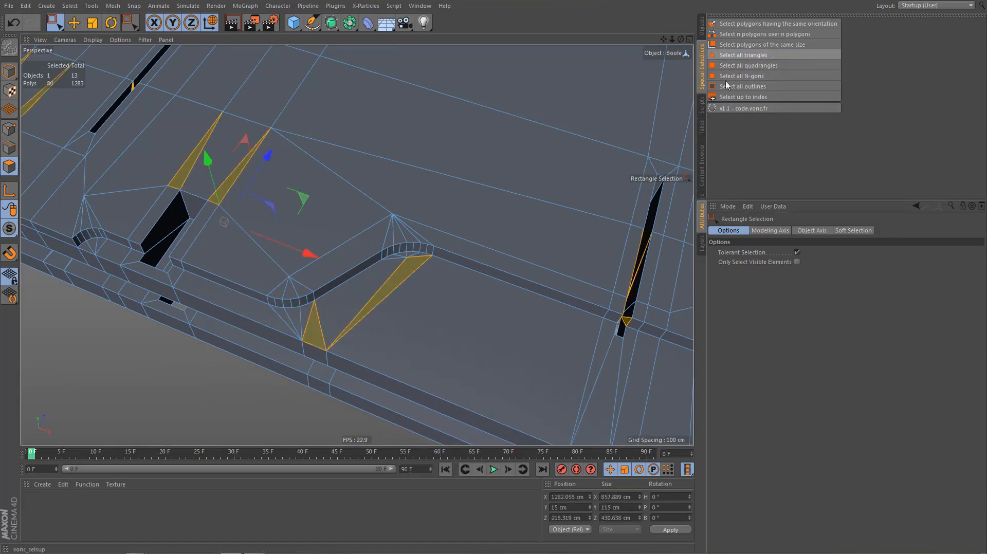
pyautogui.keyDown('alt'); pyautogui.moveTo(544, 201); pyautogui.dragTo(525, 294); pyautogui.keyUp('alt')
pyautogui.keyDown('alt'); pyautogui.moveTo(385, 248); pyautogui.dragTo(468, 257, button='right'); pyautogui.keyUp('alt')
# Connect the two edges running from the point row to the inner rectangular slot and scale the new edge to about 70.8% along X
pyautogui.press('Return')
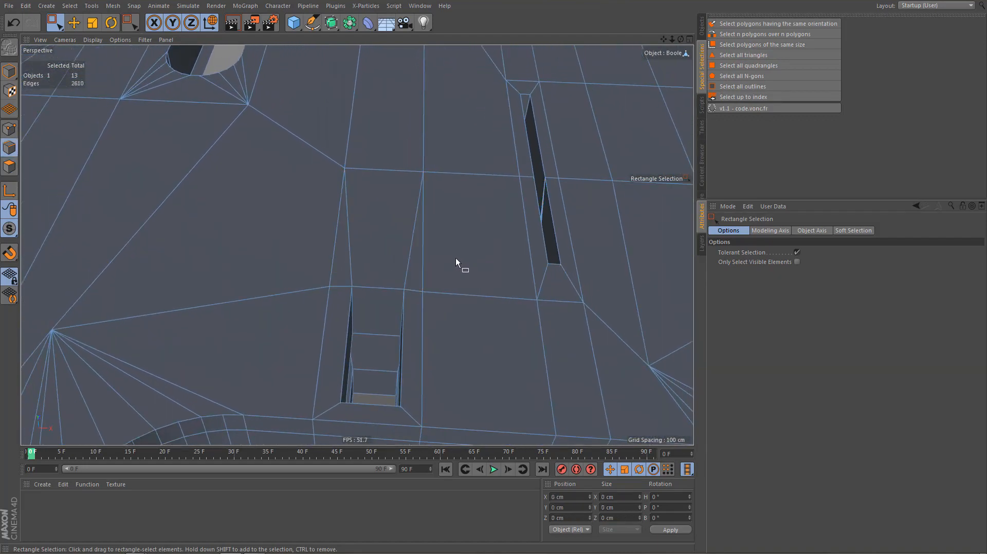
pyautogui.press('9')
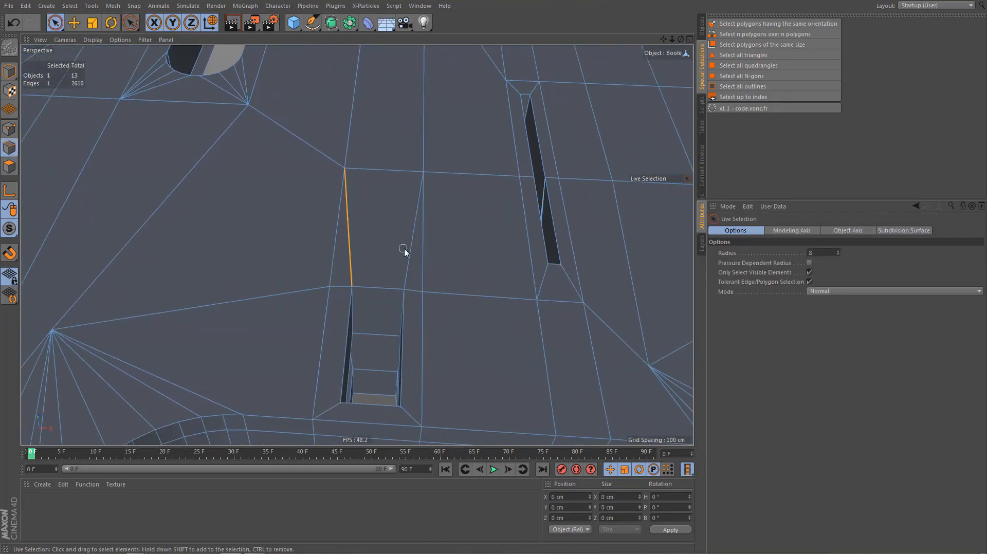
pyautogui.press('m')
pyautogui.press('m')
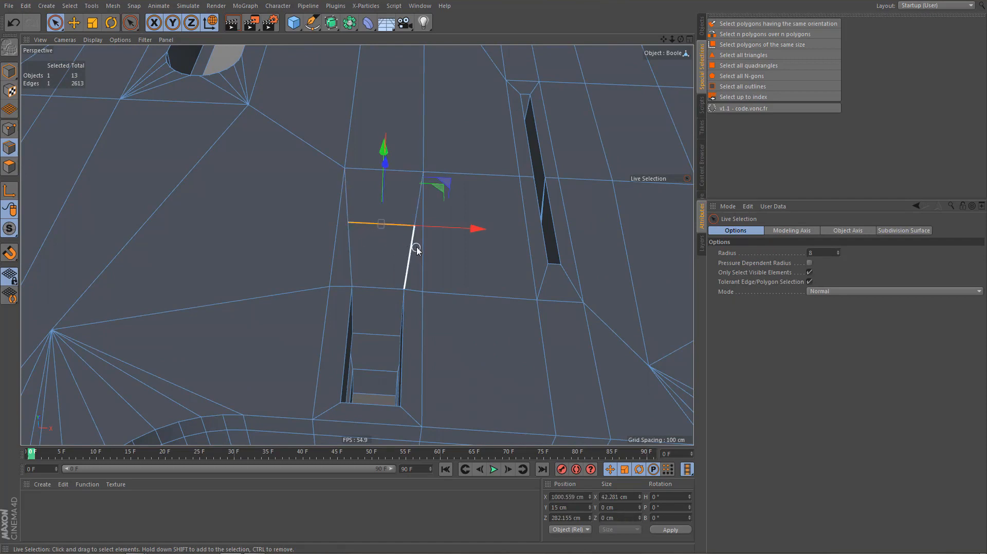
pyautogui.press('t')
pyautogui.moveTo(480, 226); pyautogui.dragTo(458, 231)
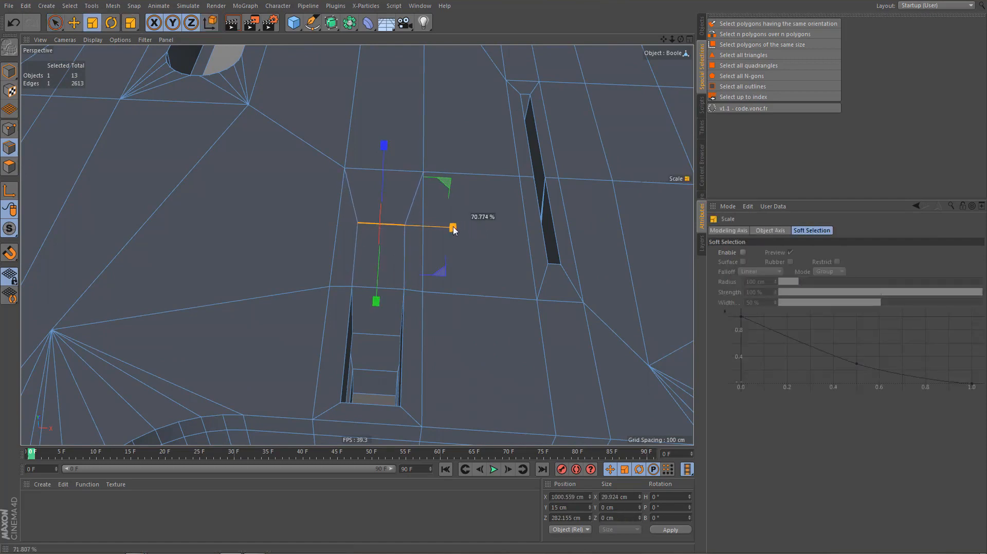
# Connect the two edges leading to the second inner rectangular slot and scale the new edge along X to about 30.2 cm
pyautogui.keyDown('alt'); pyautogui.moveTo(408, 260); pyautogui.dragTo(386, 291, button='right'); pyautogui.keyUp('alt')
pyautogui.keyDown('alt'); pyautogui.moveTo(399, 282); pyautogui.dragTo(343, 261, button='middle'); pyautogui.keyUp('alt')
pyautogui.keyDown('alt'); pyautogui.moveTo(370, 267); pyautogui.dragTo(324, 288, button='right'); pyautogui.keyUp('alt')
pyautogui.keyDown('alt'); pyautogui.moveTo(323, 281); pyautogui.dragTo(323, 301, button='middle'); pyautogui.keyUp('alt')
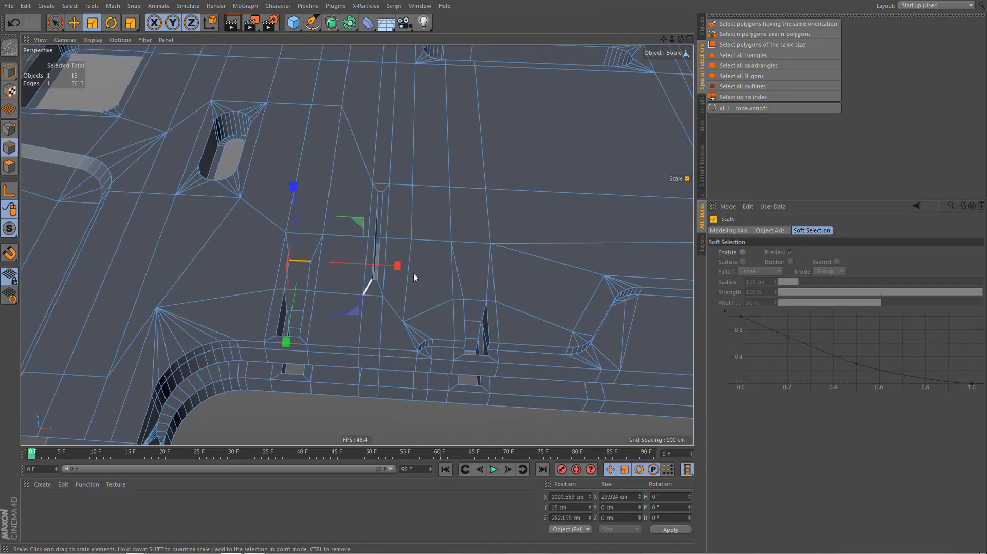
pyautogui.keyDown('alt'); pyautogui.moveTo(431, 272); pyautogui.dragTo(502, 276, button='right'); pyautogui.keyUp('alt')
pyautogui.click(509, 279)
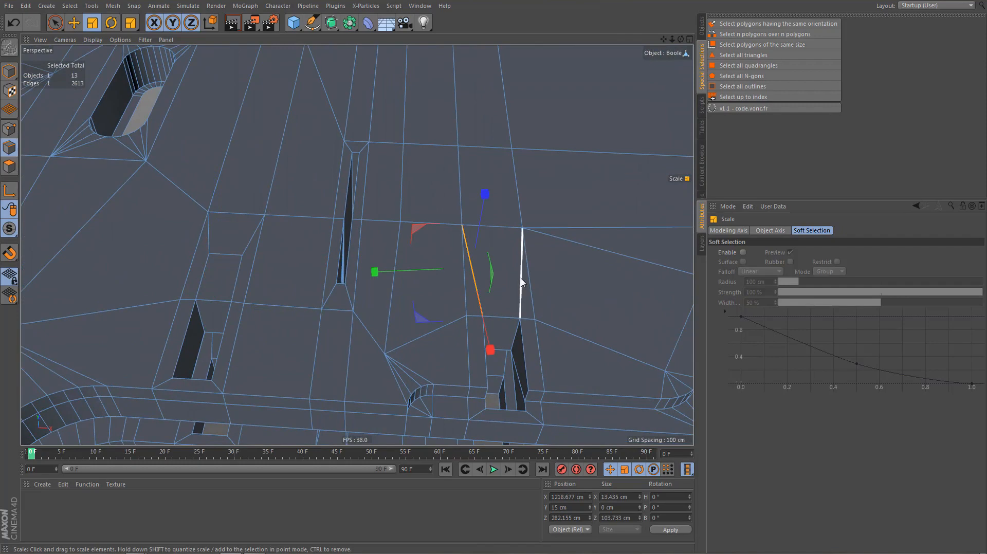
pyautogui.keyDown('shift'); pyautogui.click(521, 279); pyautogui.keyUp('shift')
pyautogui.press('m')
pyautogui.press('m')
pyautogui.click(499, 274)
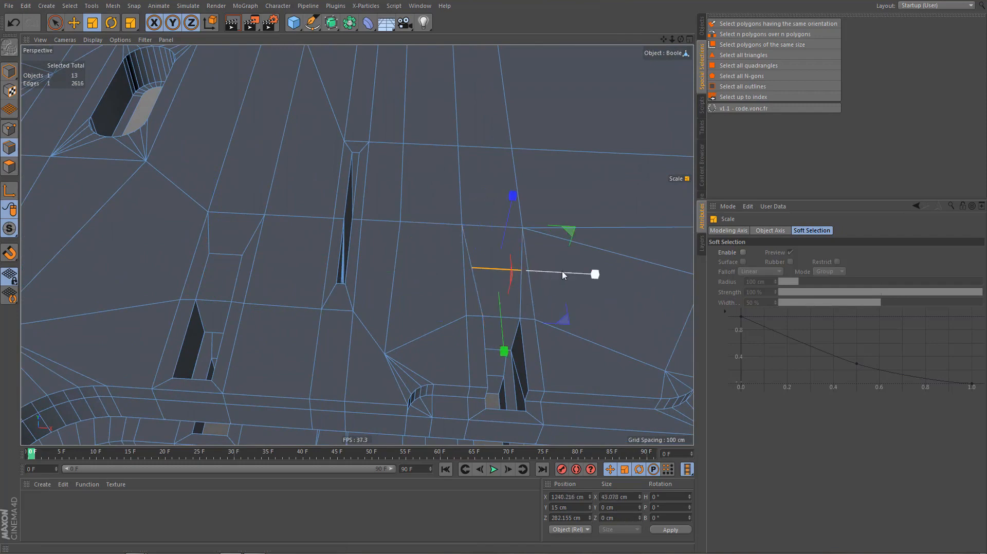
pyautogui.moveTo(597, 275); pyautogui.dragTo(566, 280)
# Select all triangles on the base and isolate the sliver beside the outermost narrow slot on the lower plate
pyautogui.keyDown('alt'); pyautogui.moveTo(461, 283); pyautogui.dragTo(434, 314, button='right'); pyautogui.keyUp('alt')
pyautogui.keyDown('alt'); pyautogui.moveTo(434, 315); pyautogui.dragTo(313, 295, button='middle'); pyautogui.keyUp('alt')
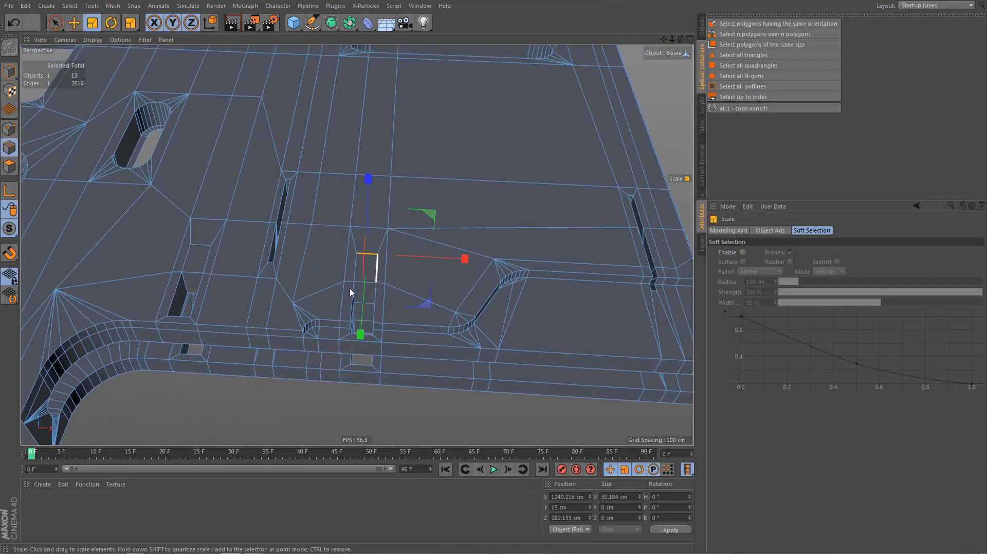
pyautogui.keyDown('alt'); pyautogui.moveTo(352, 293); pyautogui.dragTo(332, 305, button='right'); pyautogui.keyUp('alt')
pyautogui.press('Return')
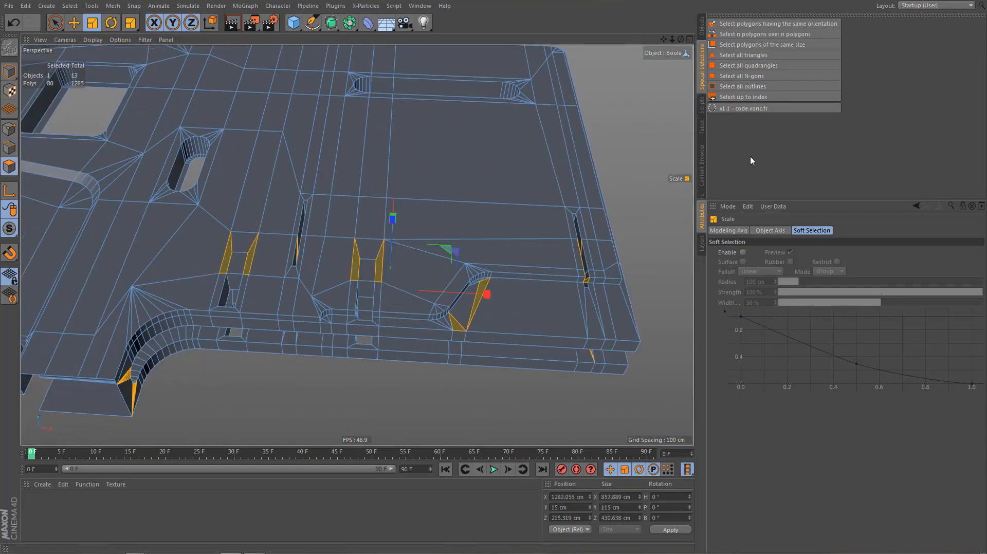
pyautogui.hotkey('ctrl', 'shift', 'a')
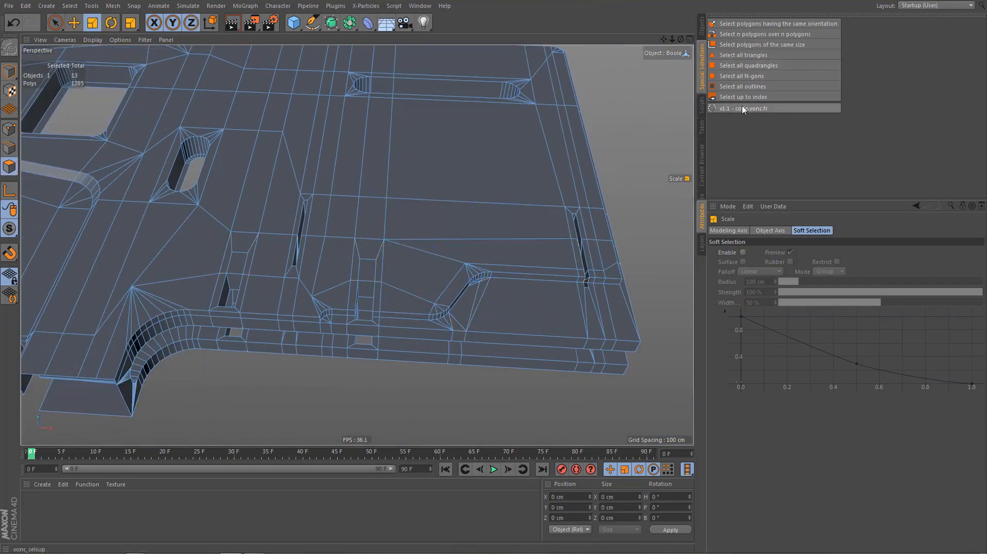
pyautogui.click(754, 57)
pyautogui.keyDown('alt'); pyautogui.moveTo(514, 275); pyautogui.dragTo(534, 190, button='middle'); pyautogui.keyUp('alt')
pyautogui.keyDown('alt'); pyautogui.moveTo(257, 316); pyautogui.dragTo(292, 266); pyautogui.keyUp('alt')
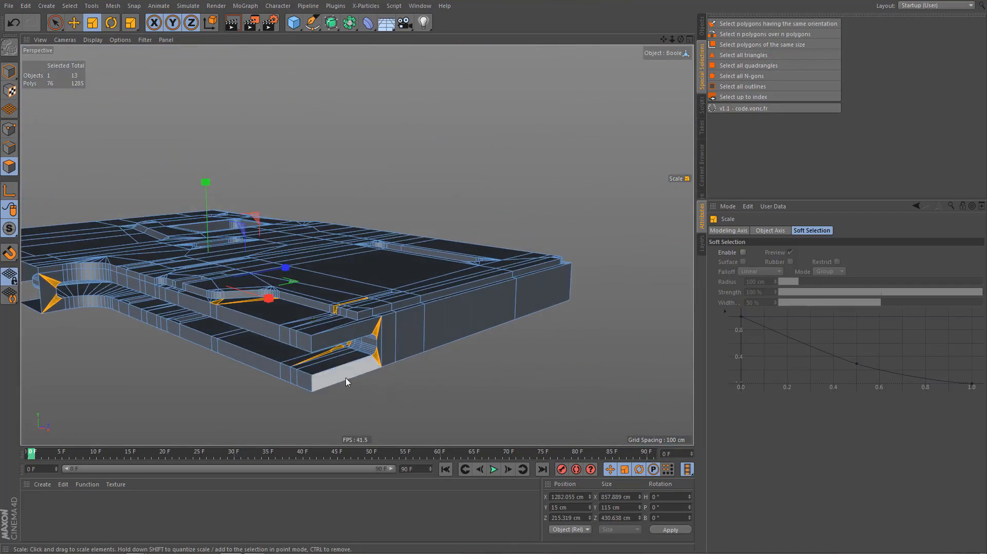
pyautogui.keyDown('alt'); pyautogui.moveTo(332, 372); pyautogui.dragTo(498, 320, button='right'); pyautogui.keyUp('alt')
pyautogui.keyDown('alt'); pyautogui.moveTo(417, 285); pyautogui.dragTo(488, 276); pyautogui.keyUp('alt')
pyautogui.moveTo(489, 273)
pyautogui.keyDown('alt'); pyautogui.mouseDown()
pyautogui.moveTo(497, 277)
pyautogui.moveTo(467, 279)
pyautogui.moveTo(491, 283)
pyautogui.mouseUp(); pyautogui.keyUp('alt')
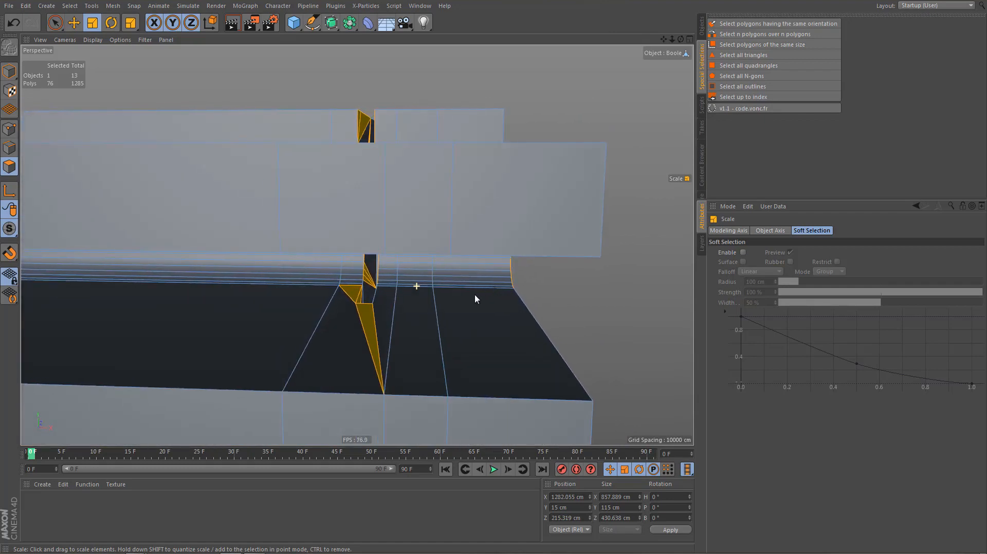
pyautogui.click(364, 324)
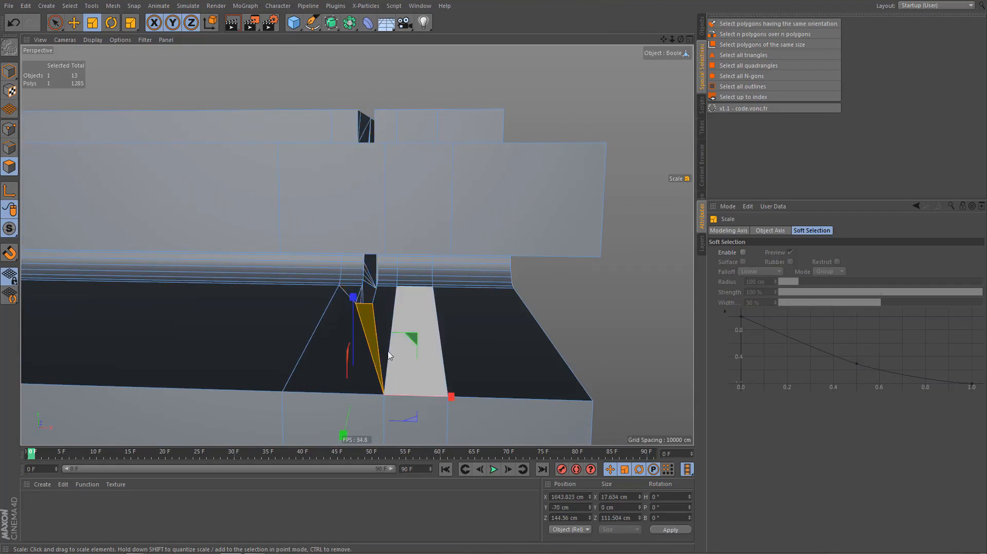
# Connect the slot's corner point to the plate-edge point on the lower plate and remove the old diagonal edge across the sliver
pyautogui.press('Return')
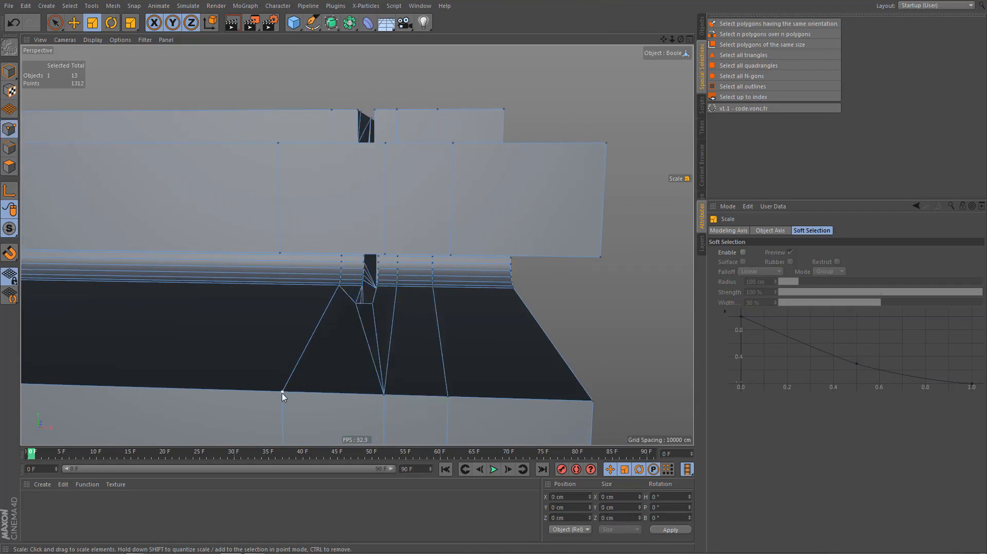
pyautogui.keyDown('shift'); pyautogui.click(354, 309); pyautogui.keyUp('shift')
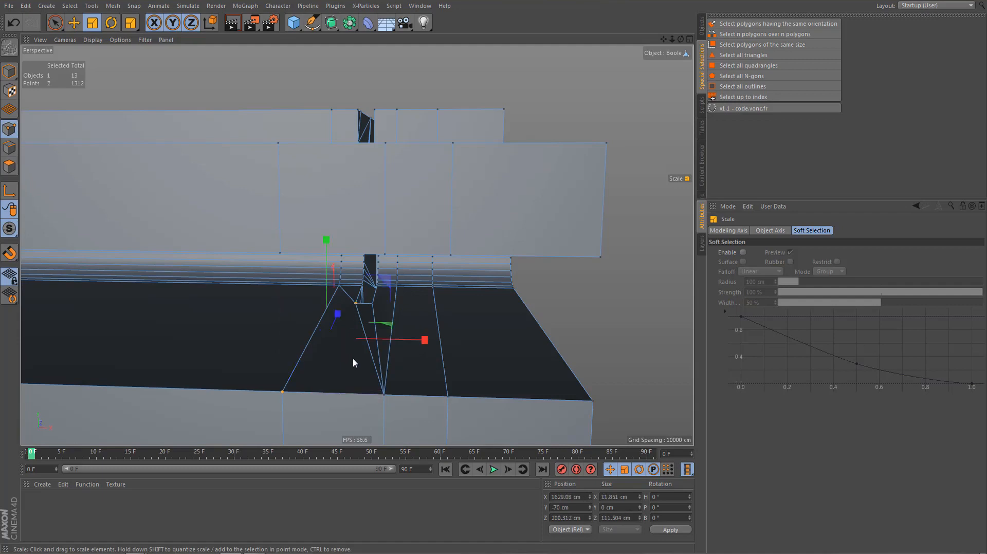
pyautogui.press('m')
pyautogui.press('m')
pyautogui.keyDown('alt'); pyautogui.moveTo(358, 352); pyautogui.dragTo(360, 354); pyautogui.keyUp('alt')
pyautogui.press('Return')
pyautogui.click(355, 323)
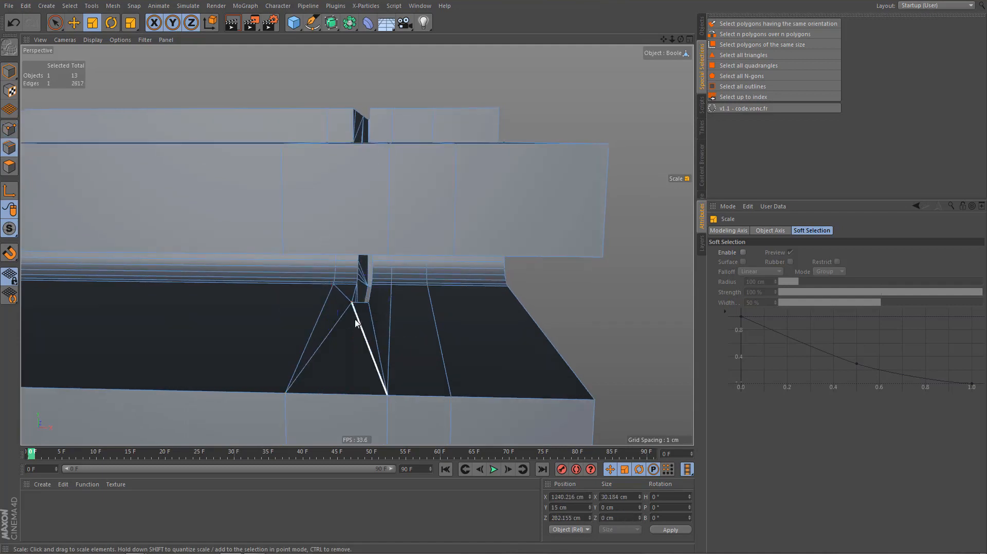
pyautogui.press('Delete')
pyautogui.click(360, 336)
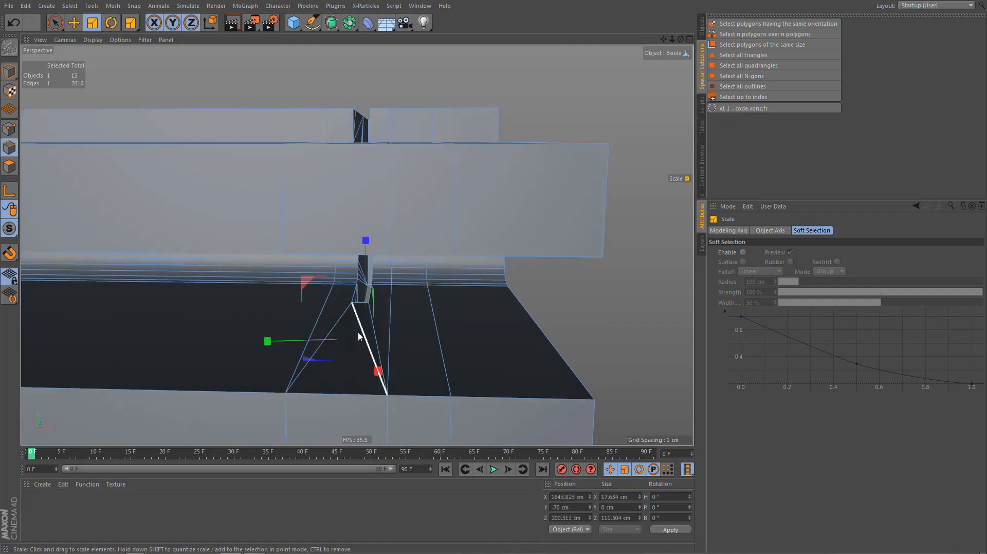
pyautogui.press('Delete')
# Check the tapered polygon between the narrow slot's end and the lower plate's edge by selecting its two side edges
pyautogui.click(331, 335)
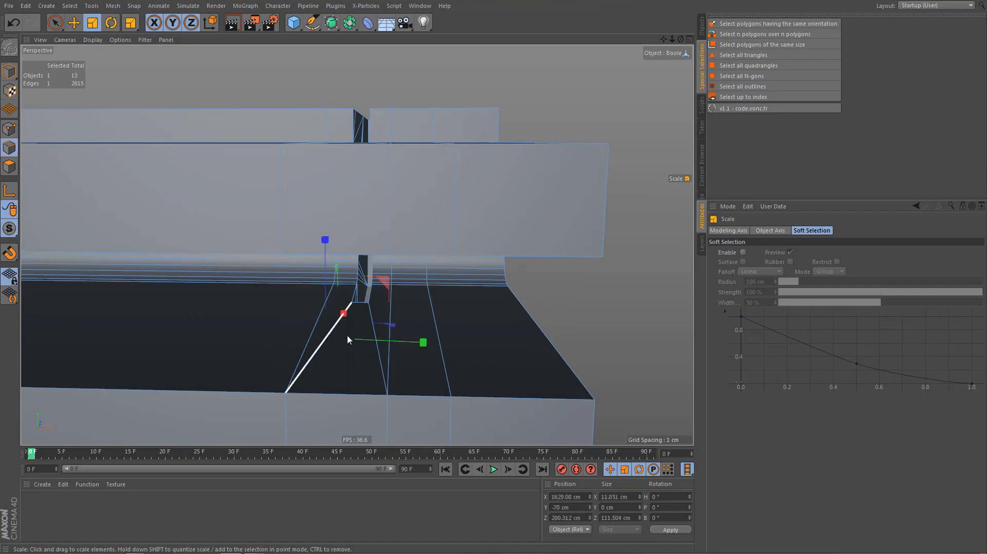
pyautogui.keyDown('shift'); pyautogui.click(376, 339); pyautogui.keyUp('shift')
pyautogui.keyDown('alt'); pyautogui.moveTo(381, 357); pyautogui.dragTo(343, 385); pyautogui.keyUp('alt')
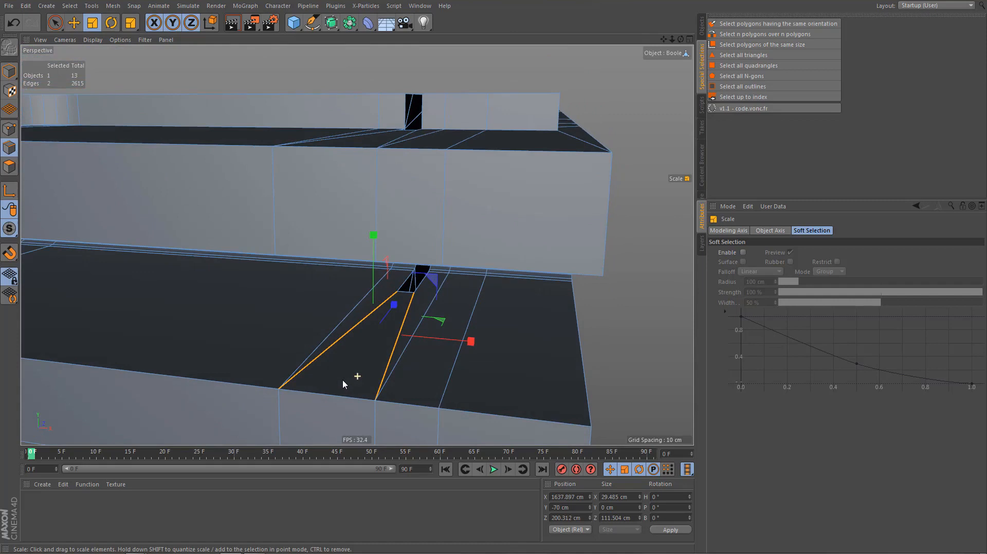
pyautogui.press('Return')
pyautogui.keyDown('ctrl'); pyautogui.click(345, 388); pyautogui.keyUp('ctrl')
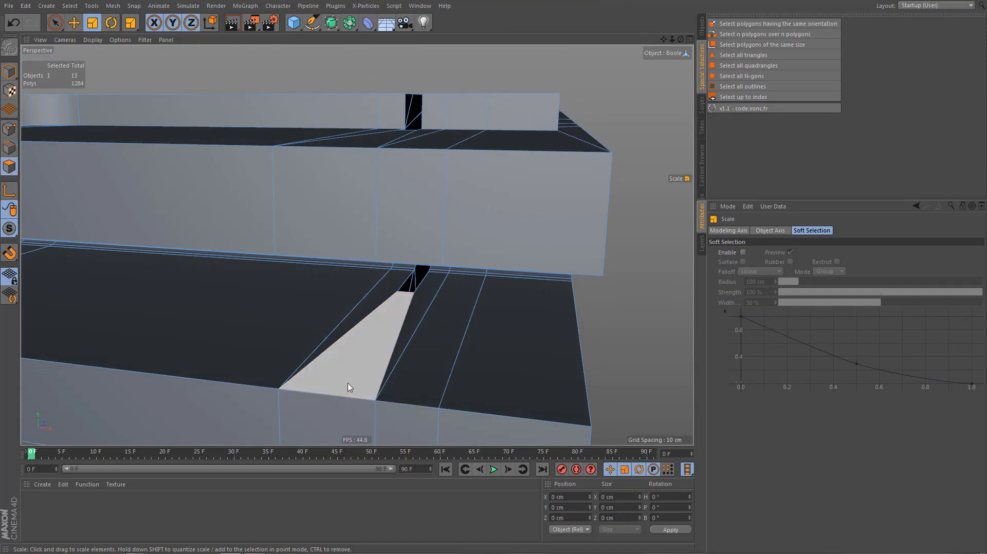
# Reselect all triangles and examine those around the outermost narrow slot and the recess's diagonal corner
pyautogui.click(751, 55)
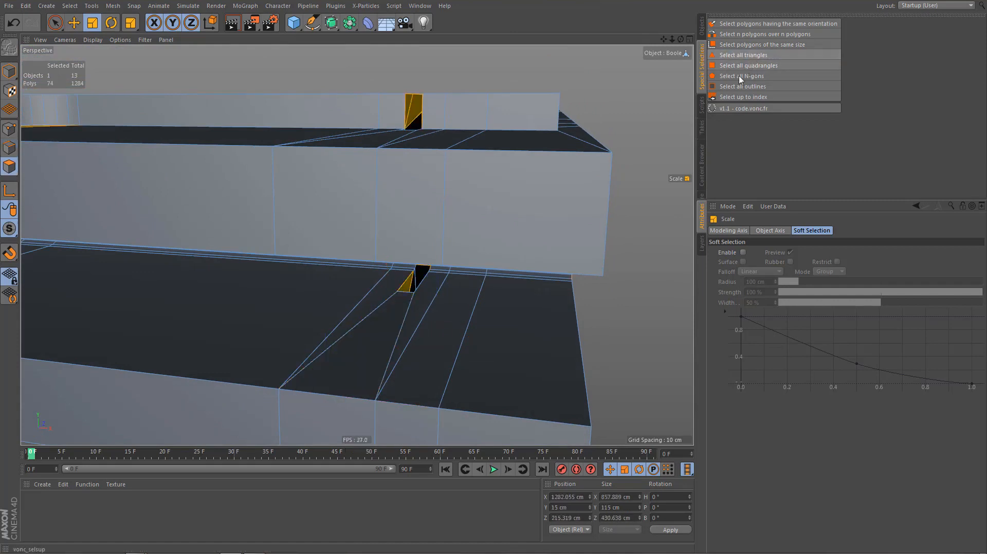
pyautogui.keyDown('alt'); pyautogui.moveTo(441, 297); pyautogui.dragTo(386, 378, button='right'); pyautogui.keyUp('alt')
pyautogui.keyDown('alt'); pyautogui.moveTo(432, 322); pyautogui.dragTo(446, 364, button='middle'); pyautogui.keyUp('alt')
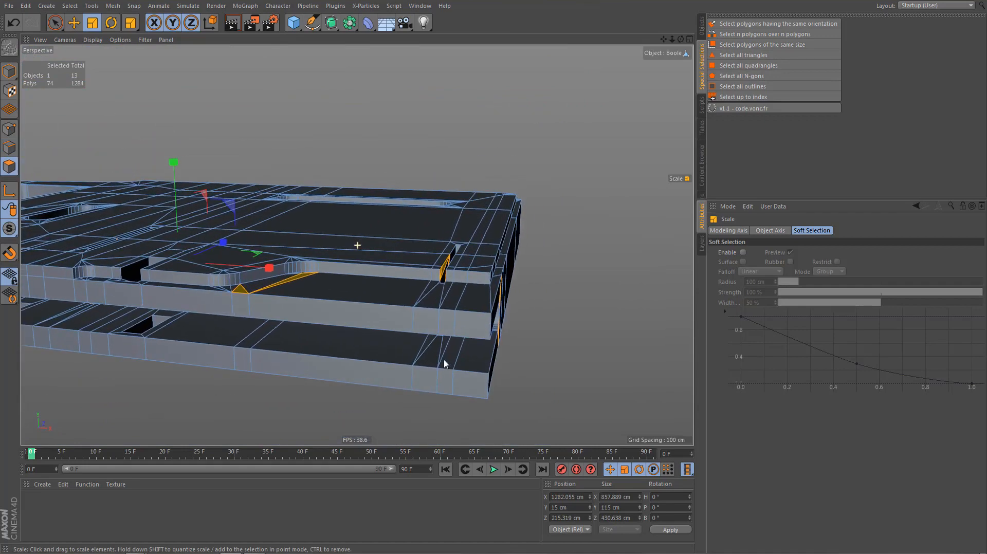
pyautogui.keyDown('alt'); pyautogui.moveTo(411, 342); pyautogui.dragTo(388, 376); pyautogui.keyUp('alt')
pyautogui.keyDown('alt'); pyautogui.moveTo(417, 343); pyautogui.dragTo(429, 358, button='middle'); pyautogui.keyUp('alt')
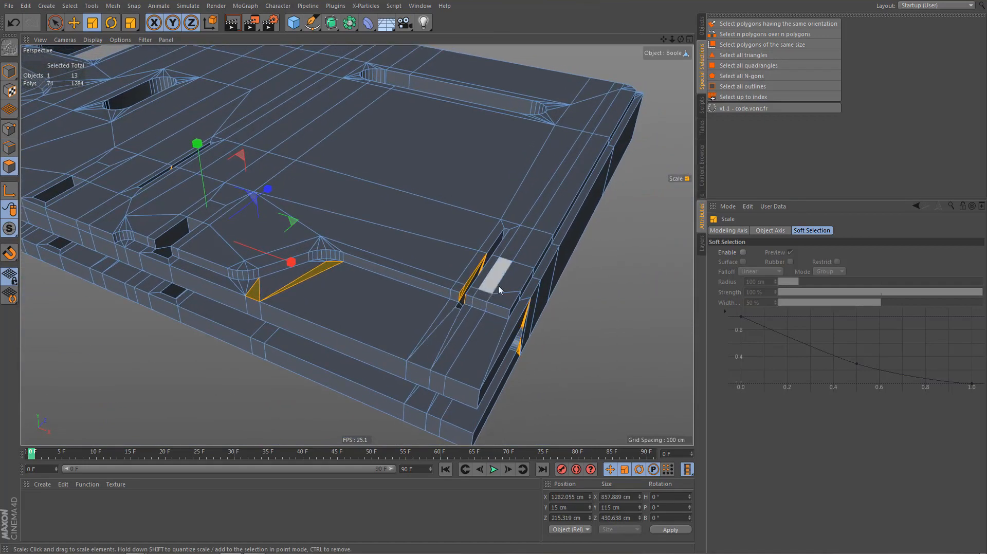
pyautogui.keyDown('alt'); pyautogui.moveTo(486, 290); pyautogui.dragTo(606, 237, button='right'); pyautogui.keyUp('alt')
pyautogui.keyDown('alt'); pyautogui.moveTo(606, 239); pyautogui.dragTo(515, 300); pyautogui.keyUp('alt')
pyautogui.keyDown('alt'); pyautogui.moveTo(516, 300); pyautogui.dragTo(474, 329, button='right'); pyautogui.keyUp('alt')
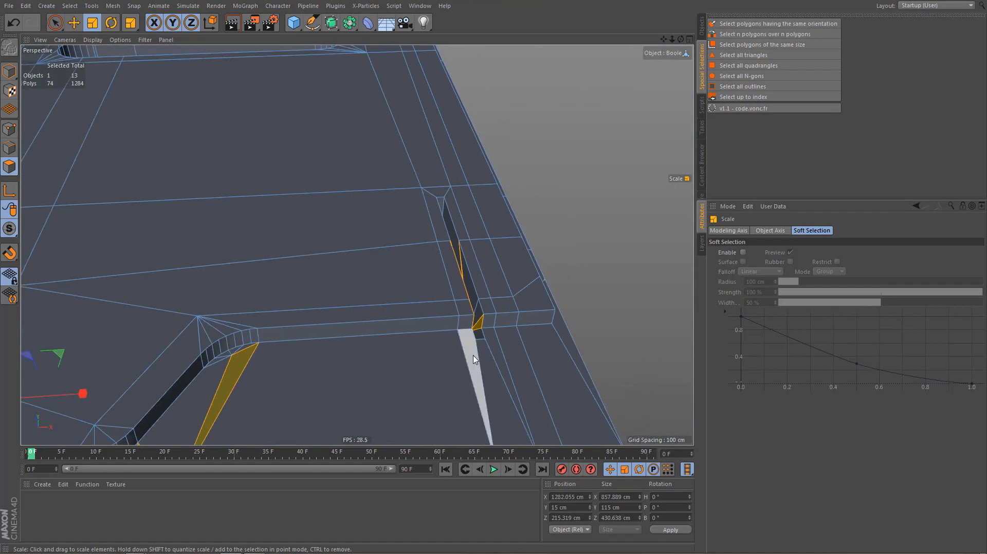
pyautogui.keyDown('alt'); pyautogui.moveTo(492, 322); pyautogui.dragTo(435, 327); pyautogui.keyUp('alt')
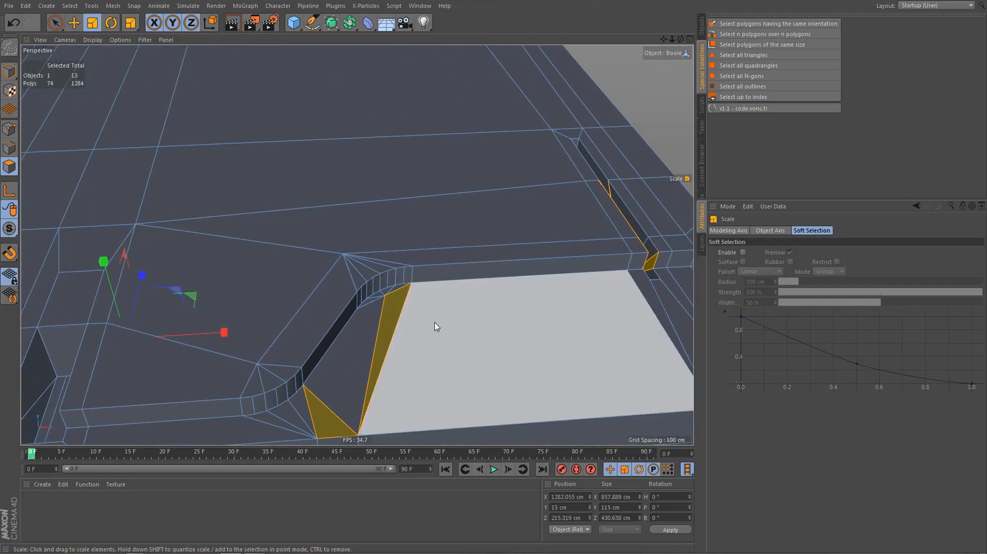
# Melt the two diagonal edges that form triangles between the recess's curved corners and the plate's outer edge
pyautogui.press('Return')
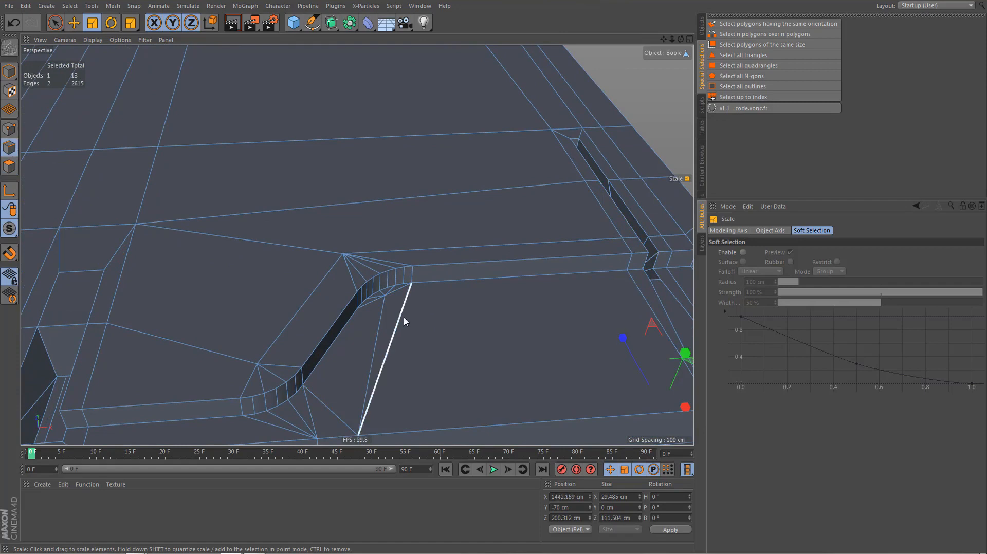
pyautogui.click(405, 318)
pyautogui.press('u')
pyautogui.press('z')
pyautogui.keyDown('alt'); pyautogui.moveTo(398, 353); pyautogui.dragTo(401, 289, button='middle'); pyautogui.keyUp('alt')
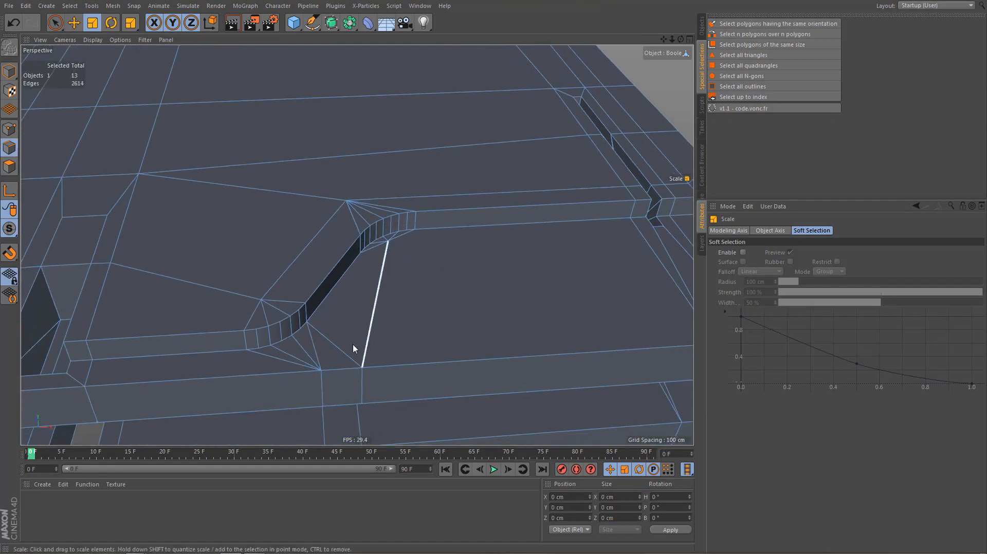
pyautogui.click(337, 350)
pyautogui.press('u')
pyautogui.press('z')
# Return to polygon mode, clear the selection and select all remaining triangles of the base again
pyautogui.scroll(-3, 398, 329)
pyautogui.keyDown('alt'); pyautogui.moveTo(409, 334); pyautogui.dragTo(469, 327, button='middle'); pyautogui.keyUp('alt')
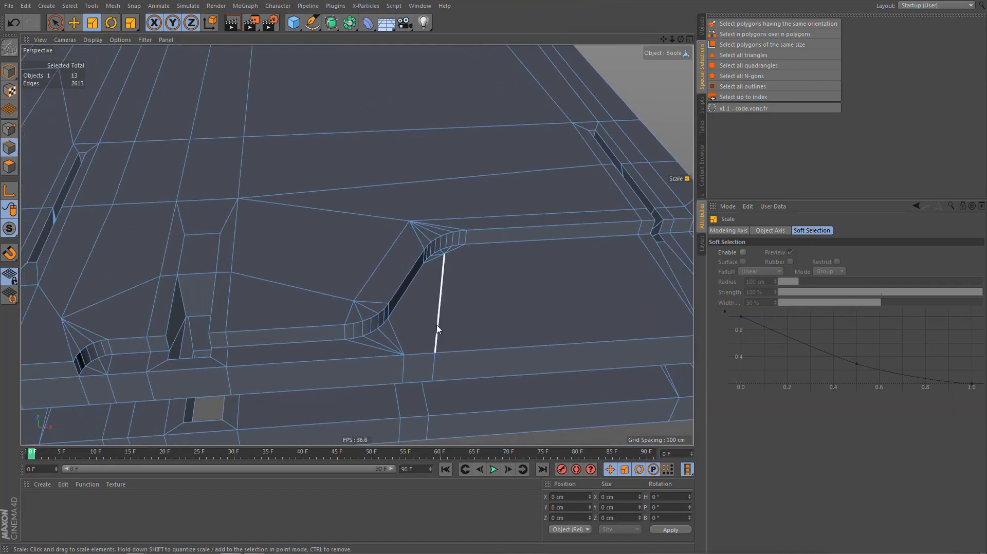
pyautogui.scroll(-2, 438, 323)
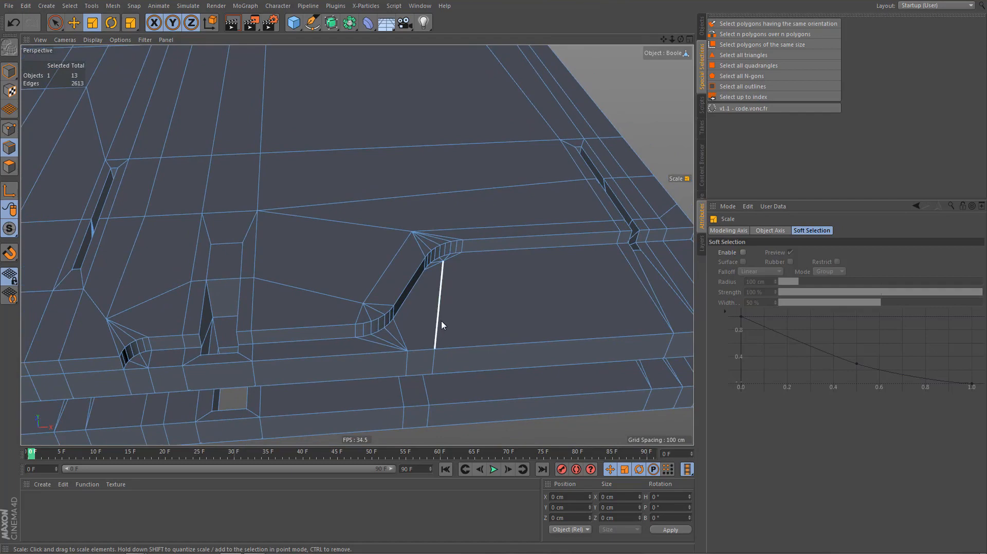
pyautogui.keyDown('alt'); pyautogui.moveTo(441, 326); pyautogui.dragTo(555, 313); pyautogui.keyUp('alt')
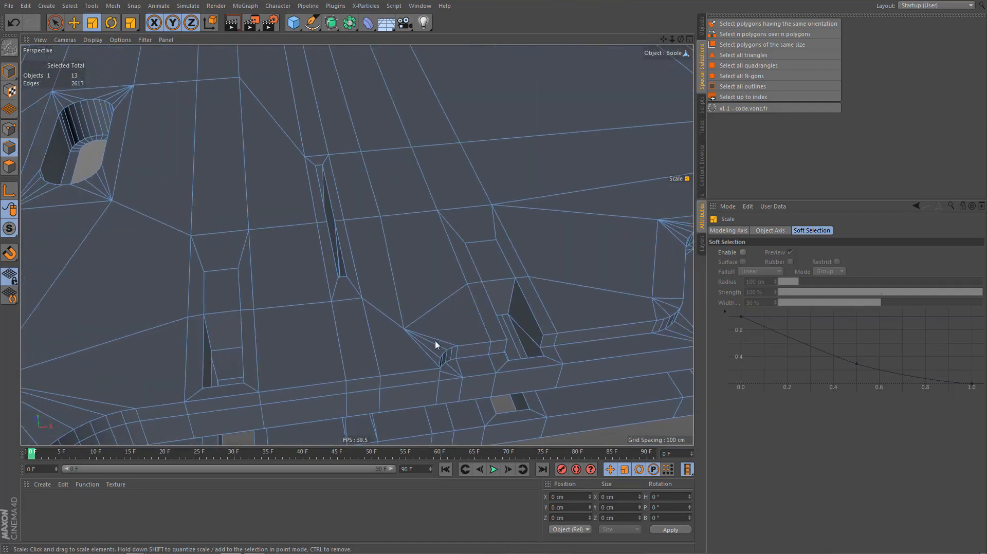
pyautogui.moveTo(435, 341)
pyautogui.keyDown('alt'); pyautogui.mouseDown()
pyautogui.moveTo(432, 326)
pyautogui.moveTo(420, 363)
pyautogui.moveTo(445, 340)
pyautogui.mouseUp(); pyautogui.keyUp('alt')
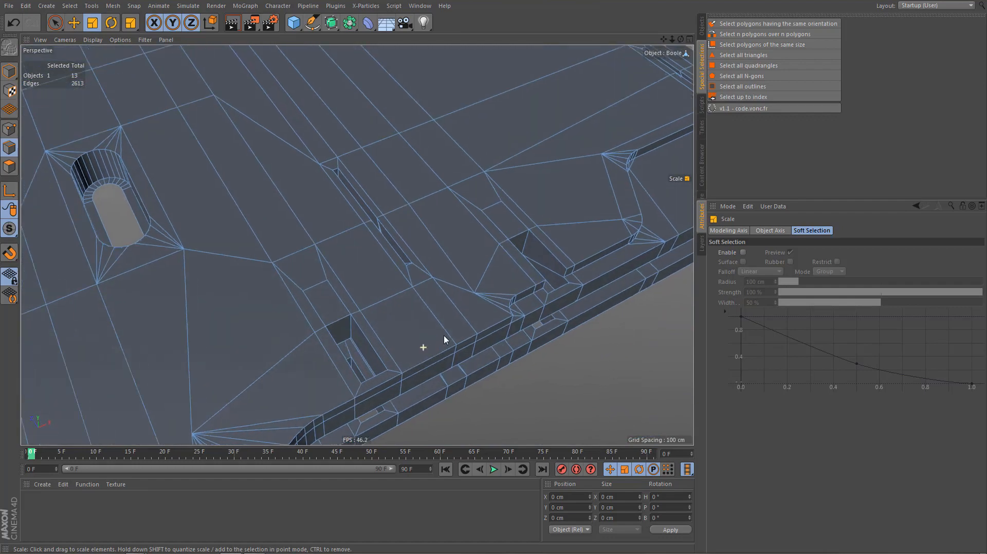
pyautogui.keyDown('alt'); pyautogui.moveTo(443, 336); pyautogui.dragTo(452, 334, button='right'); pyautogui.keyUp('alt')
pyautogui.press('Return')
pyautogui.hotkey('ctrl', 'shift', 'a')
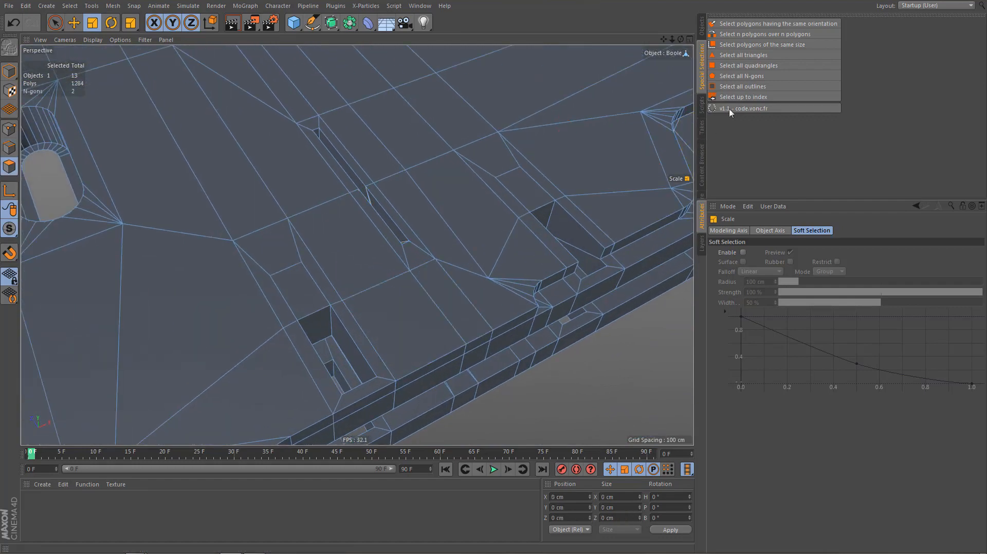
pyautogui.click(748, 55)
# Examine the highlighted triangles along the two narrow slots and at the cut end beside the curved recess
pyautogui.keyDown('alt'); pyautogui.moveTo(382, 318); pyautogui.dragTo(292, 387, button='middle'); pyautogui.keyUp('alt')
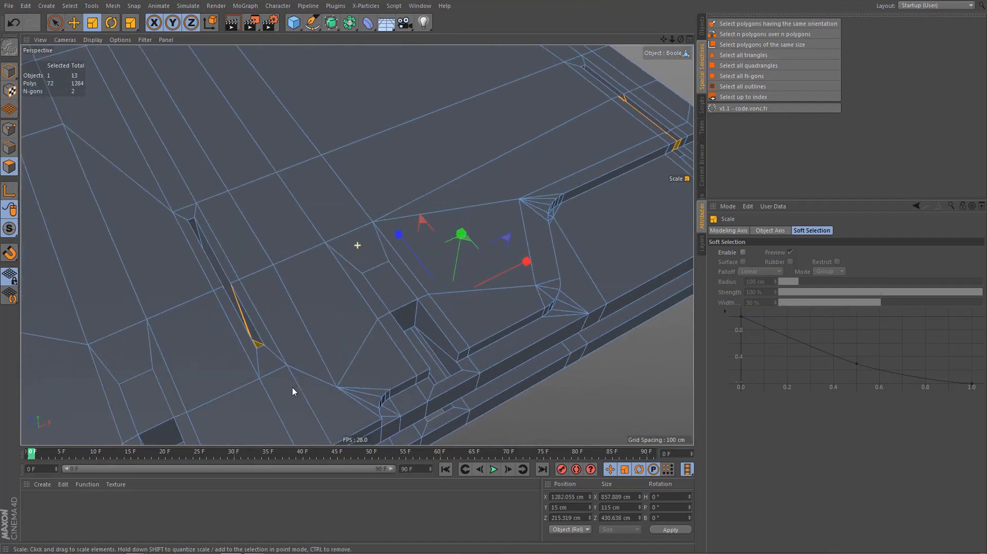
pyautogui.keyDown('alt'); pyautogui.moveTo(254, 347); pyautogui.dragTo(392, 333, button='right'); pyautogui.keyUp('alt')
pyautogui.keyDown('alt'); pyautogui.moveTo(345, 329); pyautogui.dragTo(288, 335, button='middle'); pyautogui.keyUp('alt')
pyautogui.moveTo(293, 331)
pyautogui.keyDown('alt'); pyautogui.mouseDown()
pyautogui.moveTo(309, 328)
pyautogui.moveTo(280, 330)
pyautogui.mouseUp(); pyautogui.keyUp('alt')
pyautogui.keyDown('alt'); pyautogui.moveTo(277, 335); pyautogui.dragTo(199, 463, button='right'); pyautogui.keyUp('alt')
pyautogui.keyDown('alt'); pyautogui.moveTo(399, 283); pyautogui.dragTo(403, 209, button='middle'); pyautogui.keyUp('alt')
pyautogui.keyDown('alt'); pyautogui.moveTo(401, 209); pyautogui.dragTo(389, 262, button='right'); pyautogui.keyUp('alt')
pyautogui.keyDown('alt'); pyautogui.moveTo(380, 258); pyautogui.dragTo(293, 249); pyautogui.keyUp('alt')
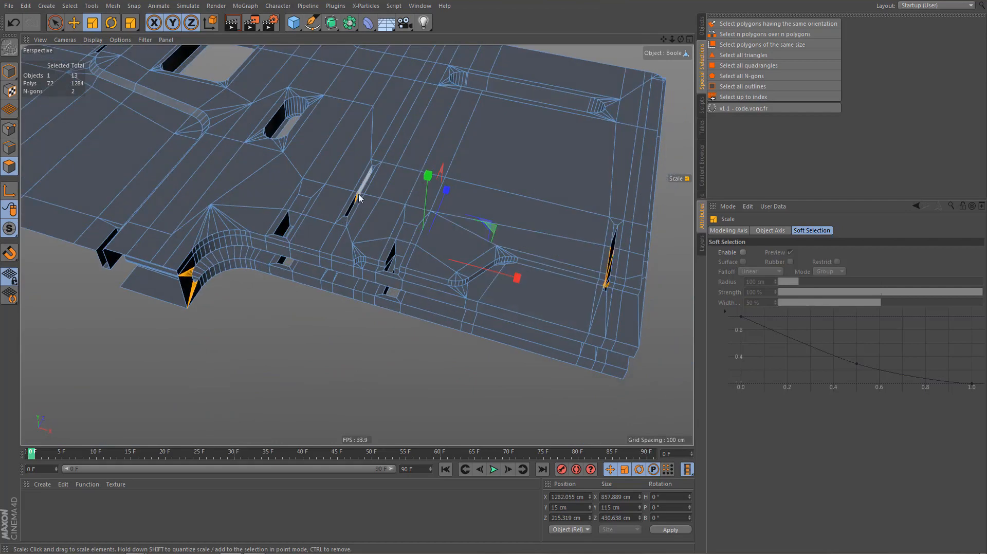
# Rectangle-select around the outermost narrow slot in the top view, turn off Tolerant Selection and clear the selection
pyautogui.press('F2')
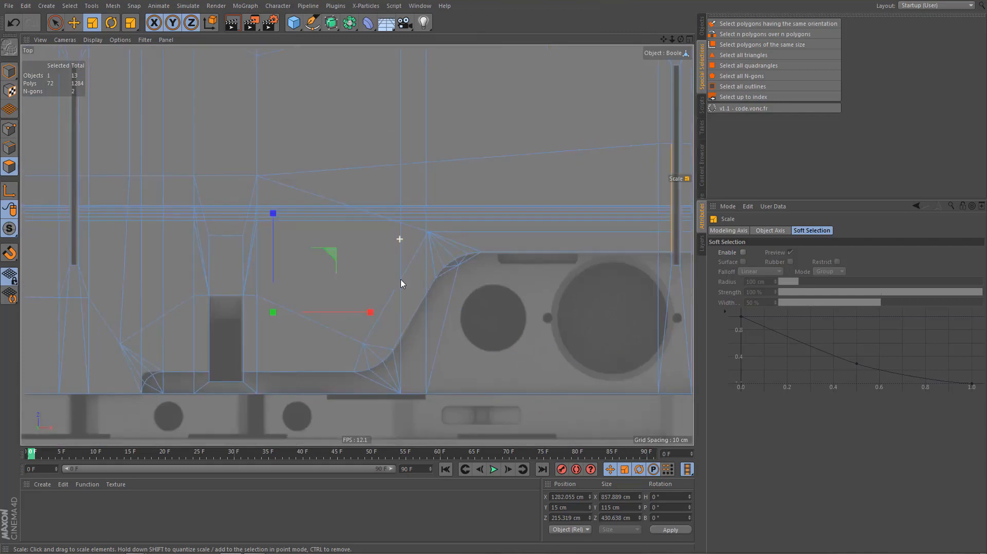
pyautogui.keyDown('alt'); pyautogui.moveTo(458, 269); pyautogui.dragTo(440, 283, button='middle'); pyautogui.keyUp('alt')
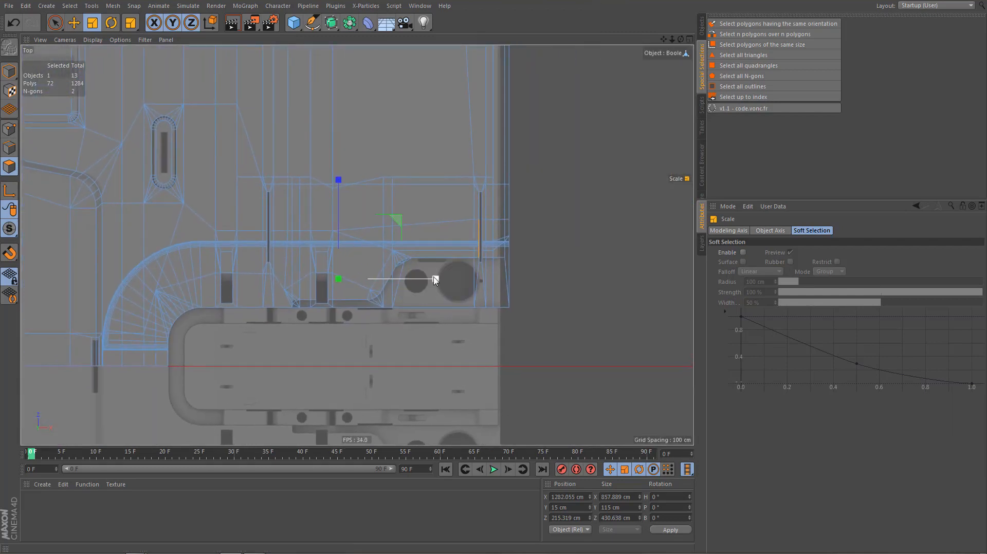
pyautogui.press('0')
pyautogui.scroll(4, 456, 256)
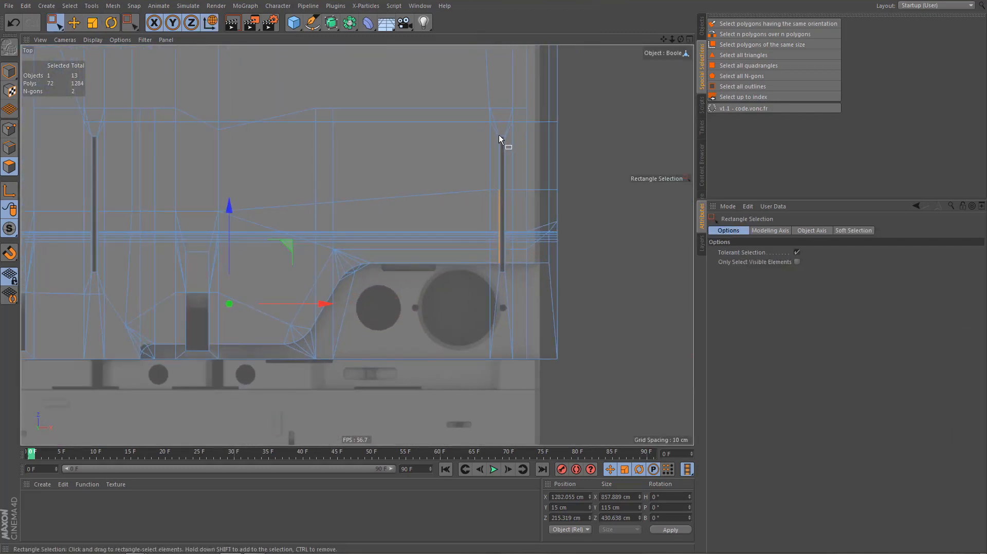
pyautogui.click(509, 278)
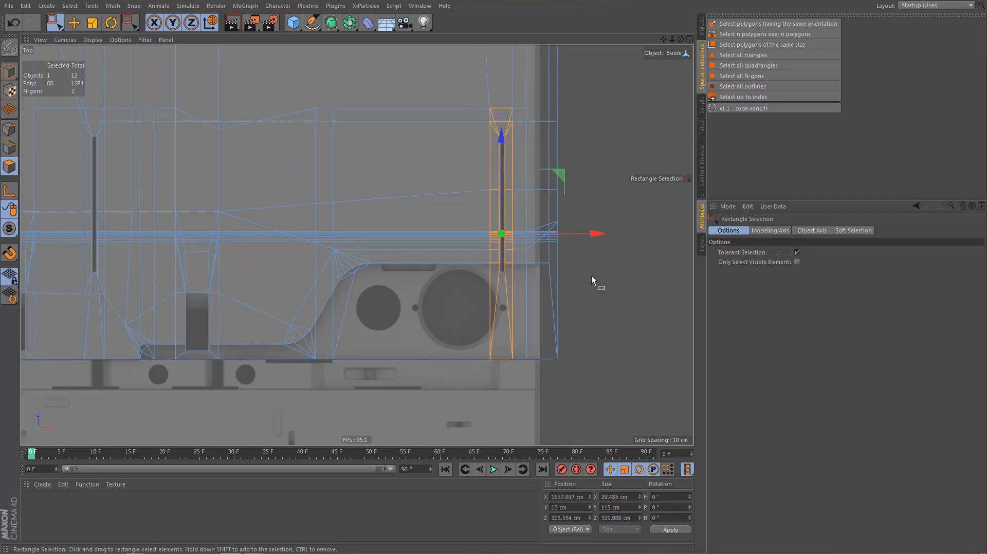
pyautogui.click(797, 253)
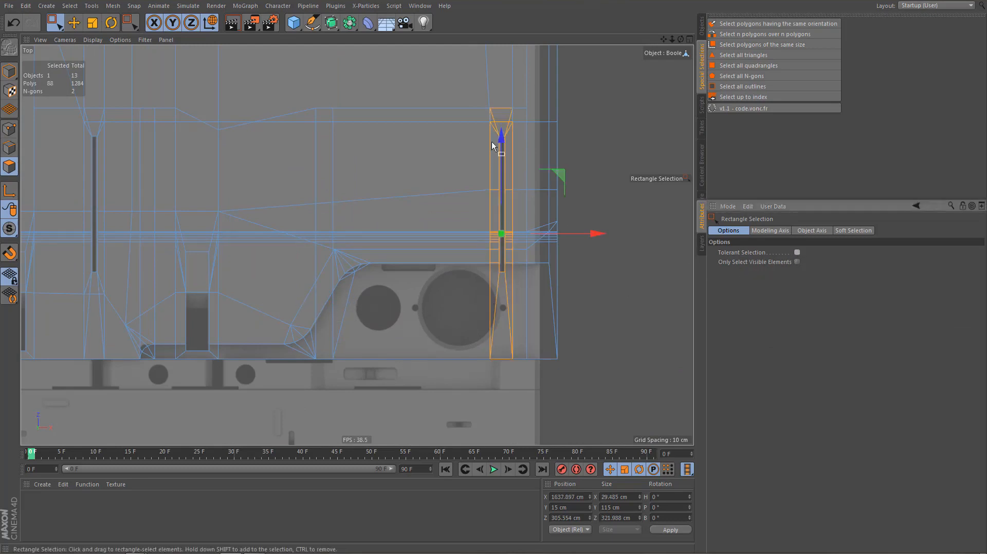
pyautogui.click(505, 167)
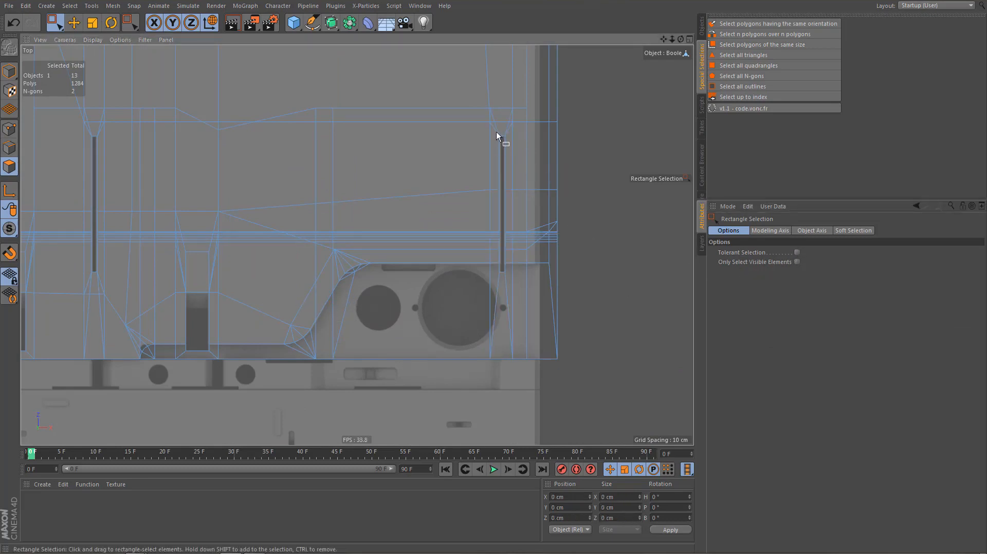
# Rectangle-select the wall polygons of both narrow slots from the top view and hide all unselected polygons
pyautogui.moveTo(496, 132); pyautogui.dragTo(511, 277)
pyautogui.keyDown('alt'); pyautogui.moveTo(261, 273); pyautogui.dragTo(497, 308, button='middle'); pyautogui.keyUp('alt')
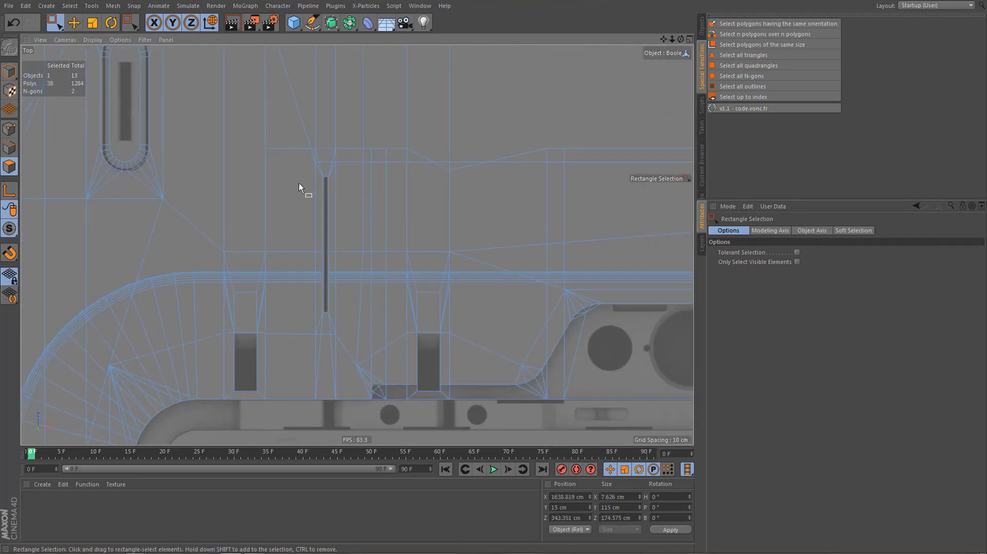
pyautogui.moveTo(319, 172); pyautogui.dragTo(333, 315)
pyautogui.middleClick(227, 231)
pyautogui.middleClick(234, 200)
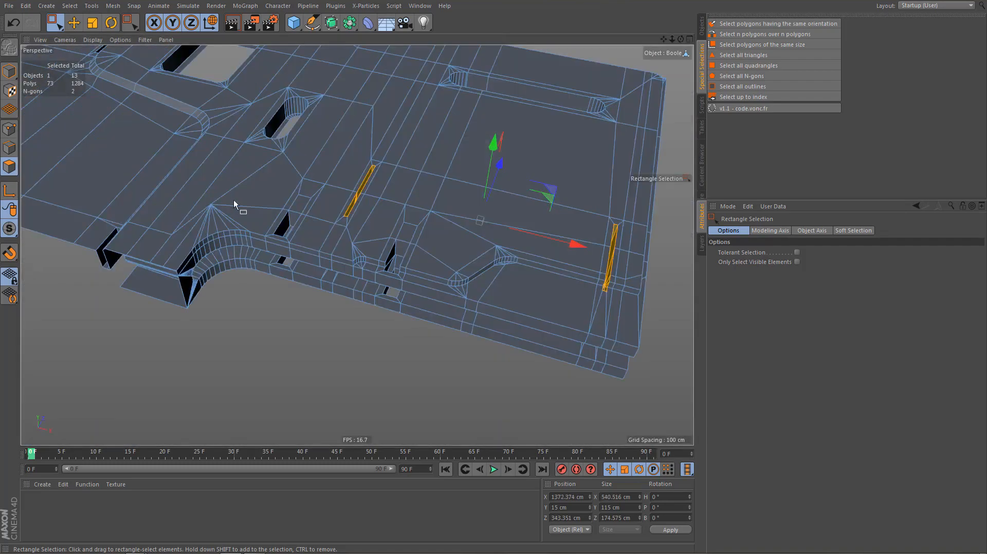
pyautogui.click(70, 6)
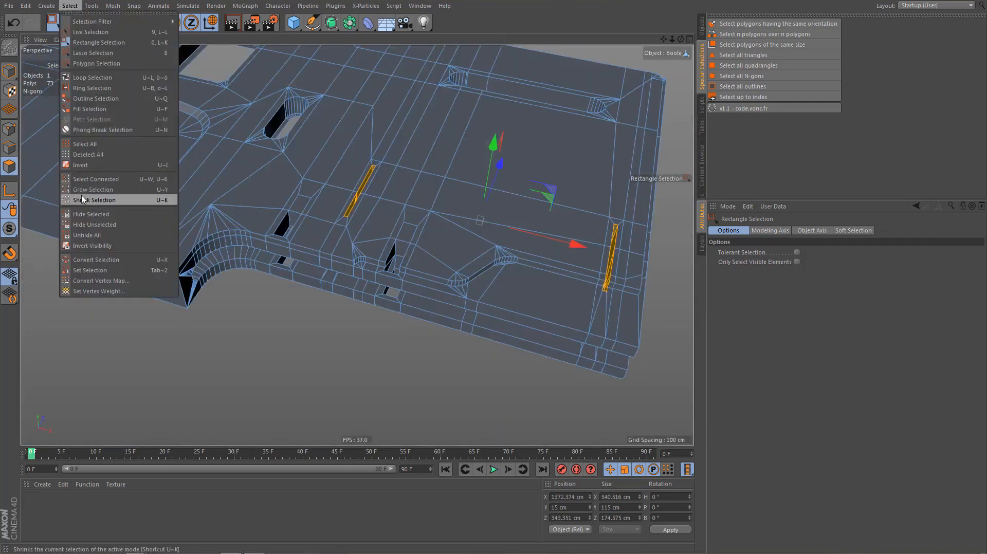
pyautogui.click(95, 225)
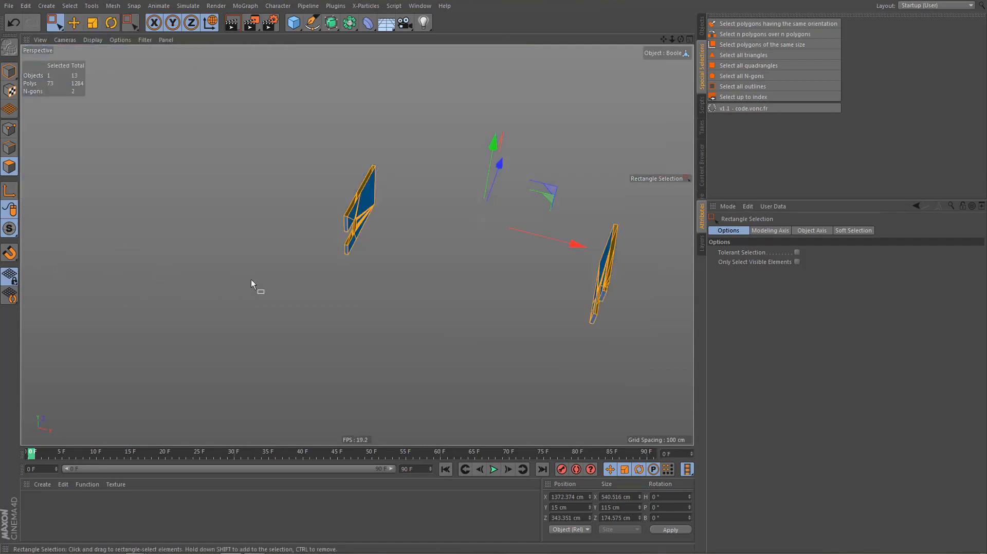
# In edge mode, melt the diagonal edge across the lower arm of the isolated slot wall, beneath the rounded notch
pyautogui.keyDown('alt'); pyautogui.moveTo(349, 213); pyautogui.dragTo(452, 173, button='right'); pyautogui.keyUp('alt')
pyautogui.keyDown('alt'); pyautogui.moveTo(374, 194); pyautogui.dragTo(471, 139); pyautogui.keyUp('alt')
pyautogui.keyDown('alt'); pyautogui.moveTo(413, 307); pyautogui.dragTo(506, 261, button='right'); pyautogui.keyUp('alt')
pyautogui.keyDown('alt'); pyautogui.moveTo(404, 266); pyautogui.dragTo(458, 303); pyautogui.keyUp('alt')
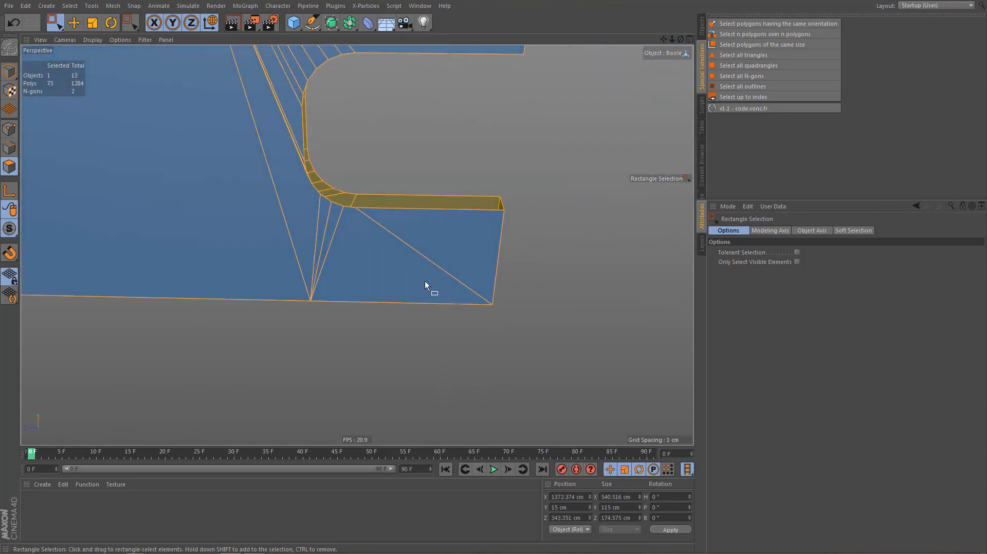
pyautogui.press('Return')
pyautogui.press('e')
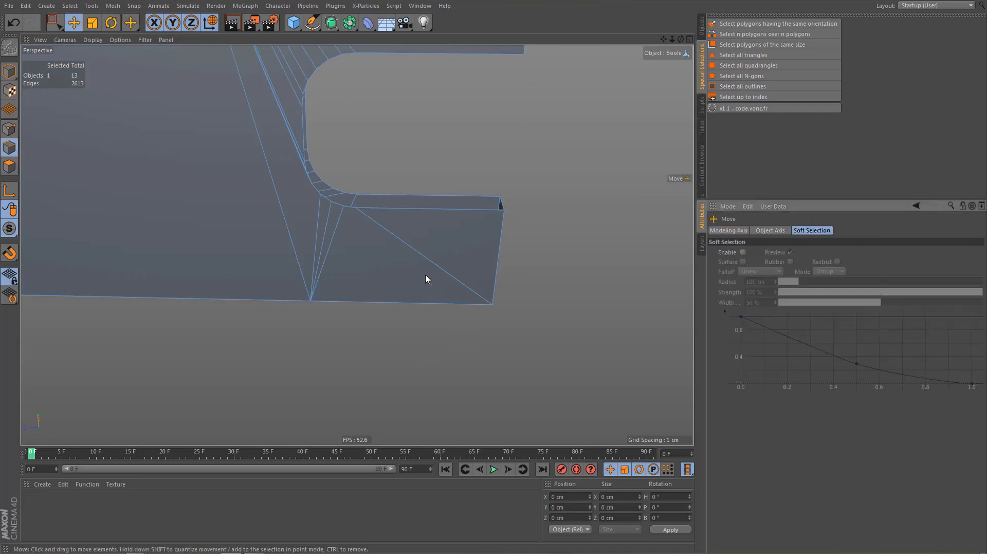
pyautogui.click(419, 250)
pyautogui.press('u')
pyautogui.press('z')
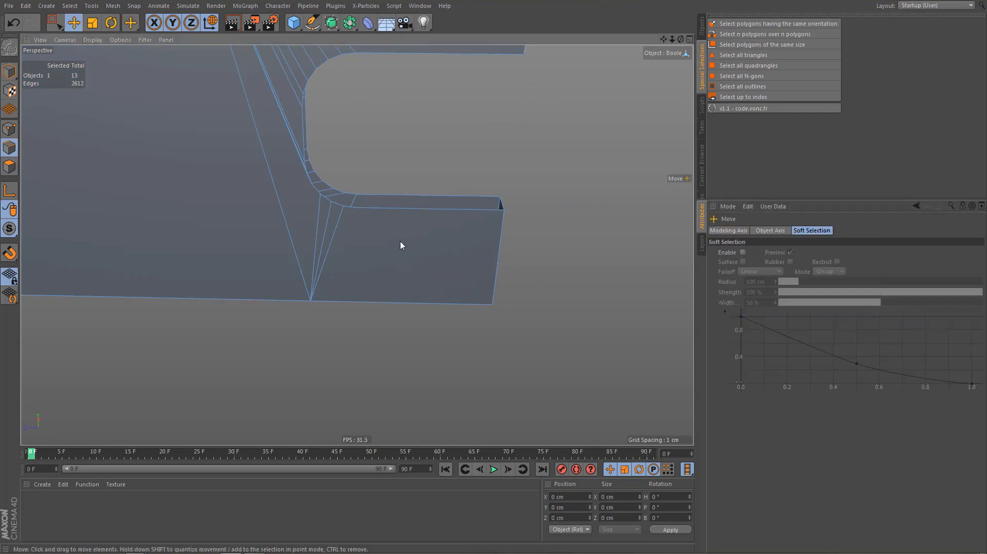
# Melt the diagonal edge across the upper arm on the opposite face of the slot wall, above the rounded notch
pyautogui.keyDown('alt'); pyautogui.moveTo(400, 245); pyautogui.dragTo(183, 279); pyautogui.keyUp('alt')
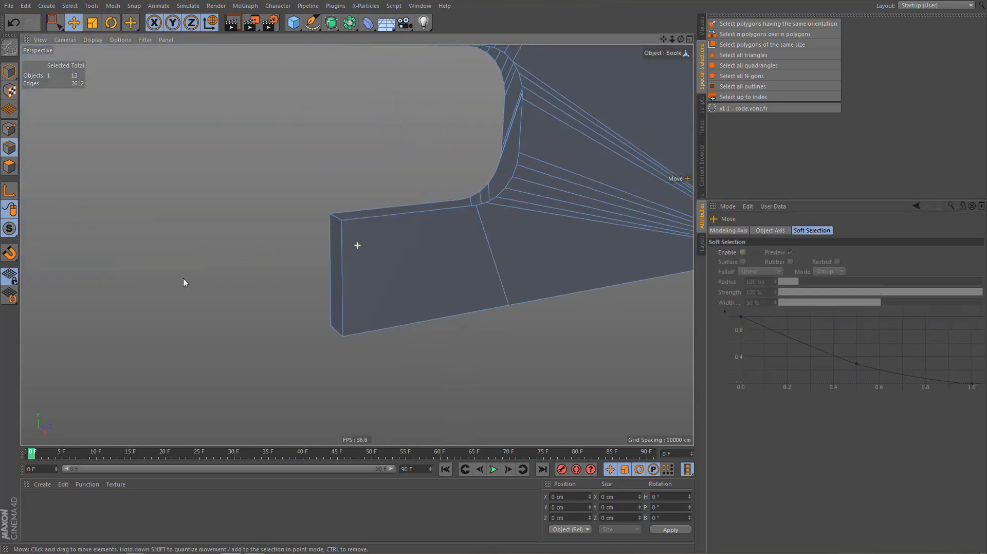
pyautogui.keyDown('alt'); pyautogui.moveTo(183, 279); pyautogui.dragTo(142, 300, button='middle'); pyautogui.keyUp('alt')
pyautogui.keyDown('alt'); pyautogui.moveTo(282, 308); pyautogui.dragTo(241, 378, button='right'); pyautogui.keyUp('alt')
pyautogui.keyDown('alt'); pyautogui.moveTo(329, 278); pyautogui.dragTo(356, 297, button='middle'); pyautogui.keyUp('alt')
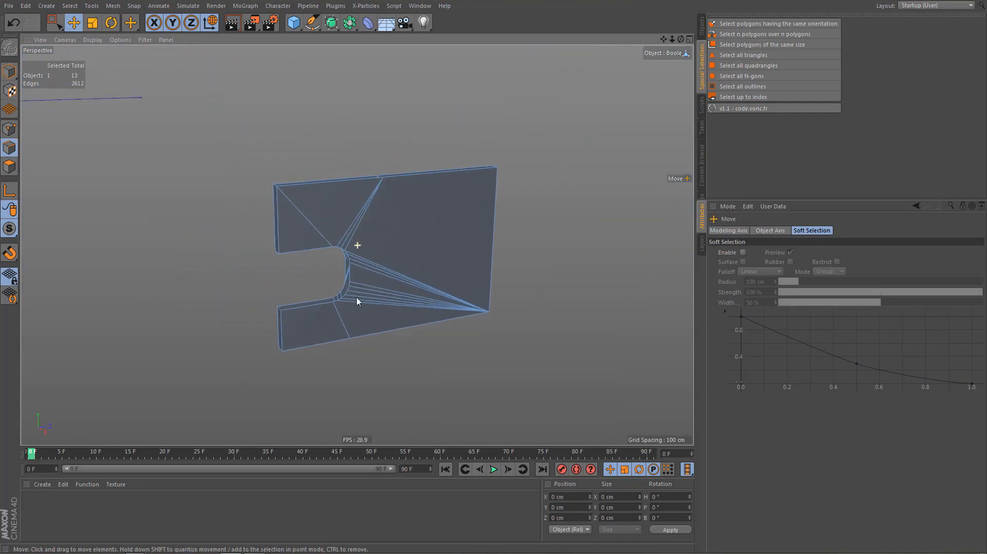
pyautogui.click(315, 229)
pyautogui.press('u')
pyautogui.press('z')
pyautogui.keyDown('alt'); pyautogui.moveTo(342, 282); pyautogui.dragTo(453, 224, button='right'); pyautogui.keyUp('alt')
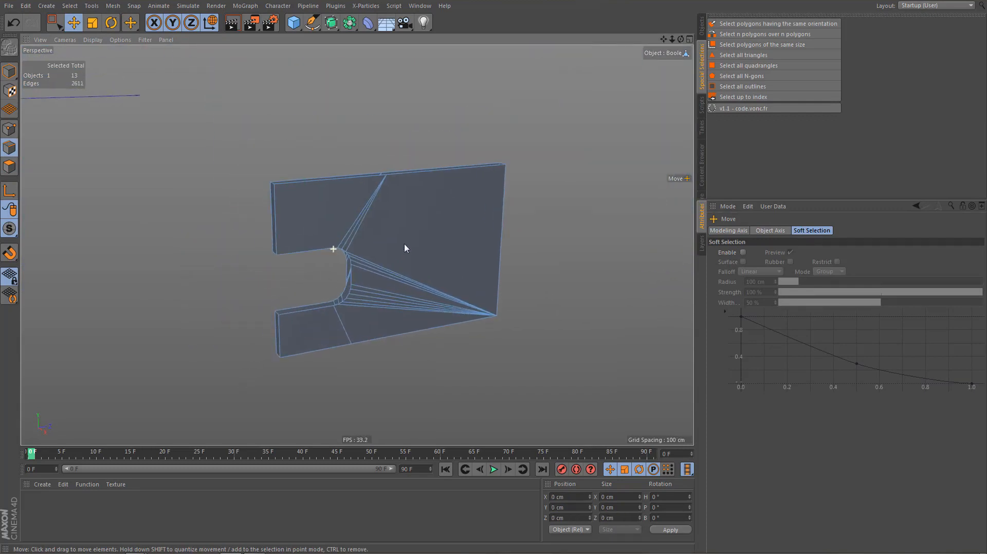
# Connect the point at the upper start of the notch's curve to the split point on the plate's top edge
pyautogui.keyDown('alt'); pyautogui.moveTo(377, 207); pyautogui.dragTo(380, 171); pyautogui.keyUp('alt')
pyautogui.press('Return')
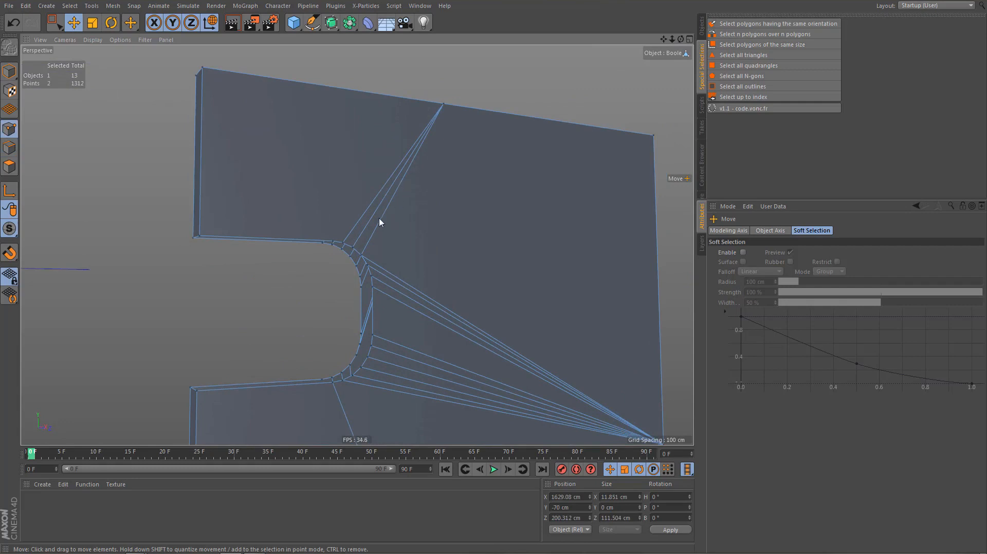
pyautogui.keyDown('alt'); pyautogui.moveTo(380, 222); pyautogui.dragTo(344, 230); pyautogui.keyUp('alt')
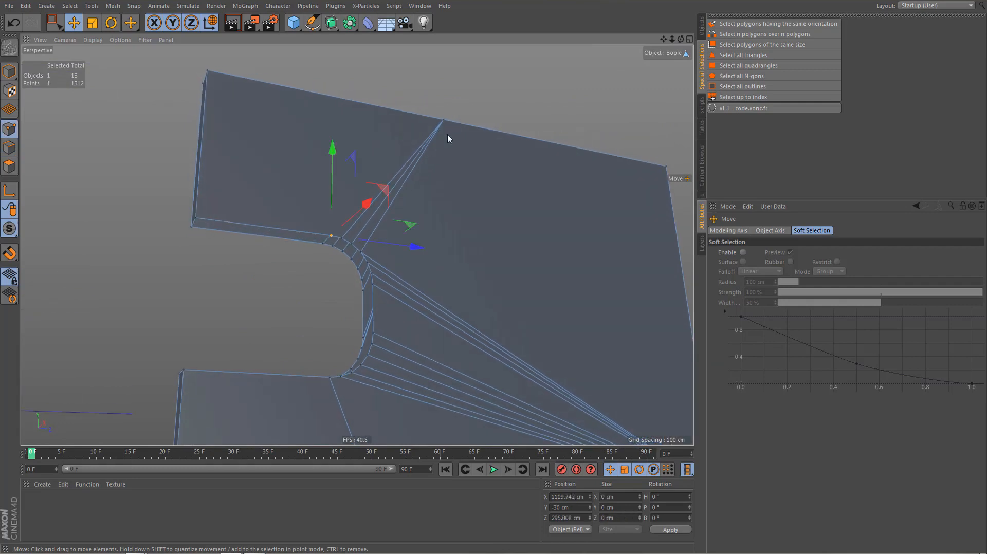
pyautogui.keyDown('shift'); pyautogui.click(445, 121); pyautogui.keyUp('shift')
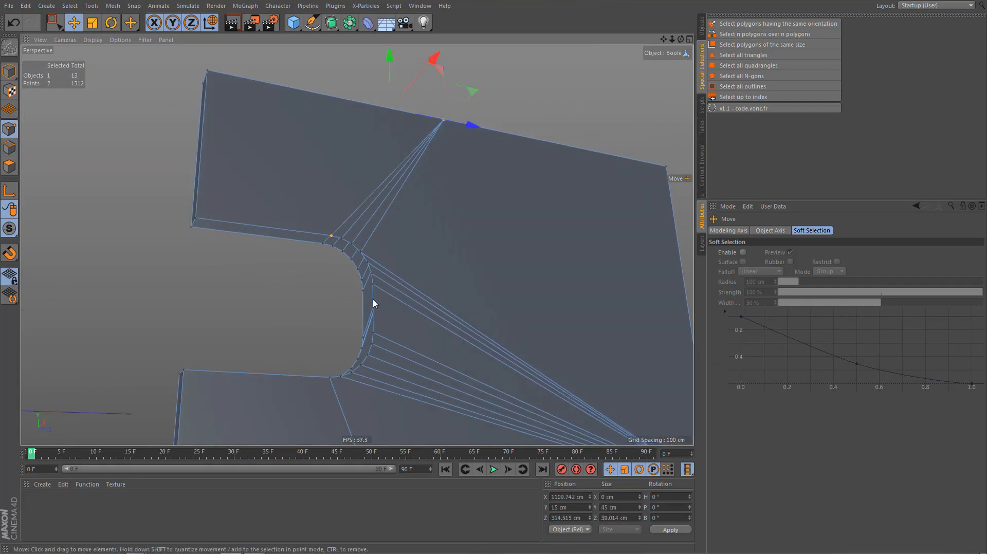
# Select the split point on the plate's lower edge together with the lower corner point where the edges fan out
pyautogui.keyDown('alt'); pyautogui.moveTo(374, 303); pyautogui.dragTo(358, 161); pyautogui.keyUp('alt')
pyautogui.keyDown('alt'); pyautogui.moveTo(391, 214); pyautogui.dragTo(265, 320); pyautogui.keyUp('alt')
pyautogui.click(276, 308)
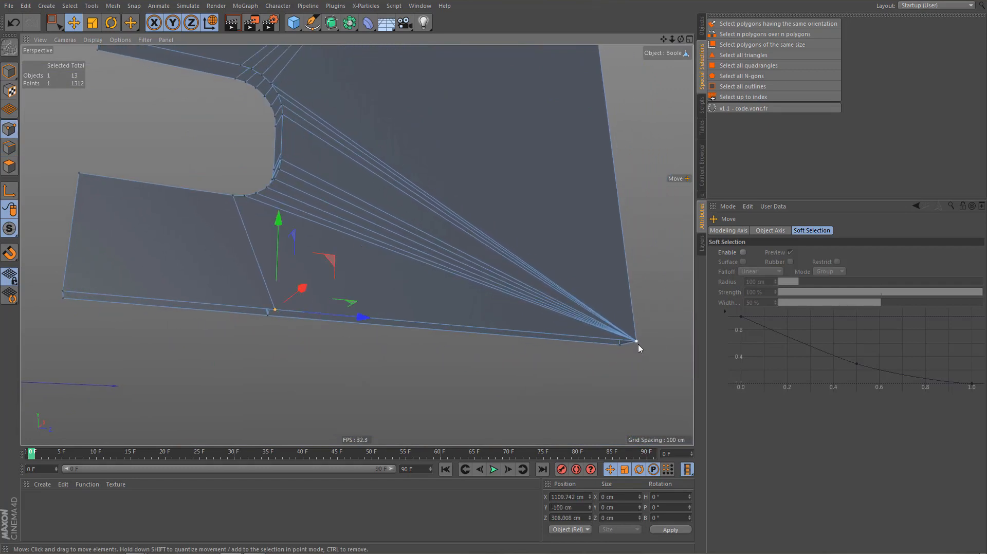
pyautogui.keyDown('shift'); pyautogui.click(638, 343); pyautogui.keyUp('shift')
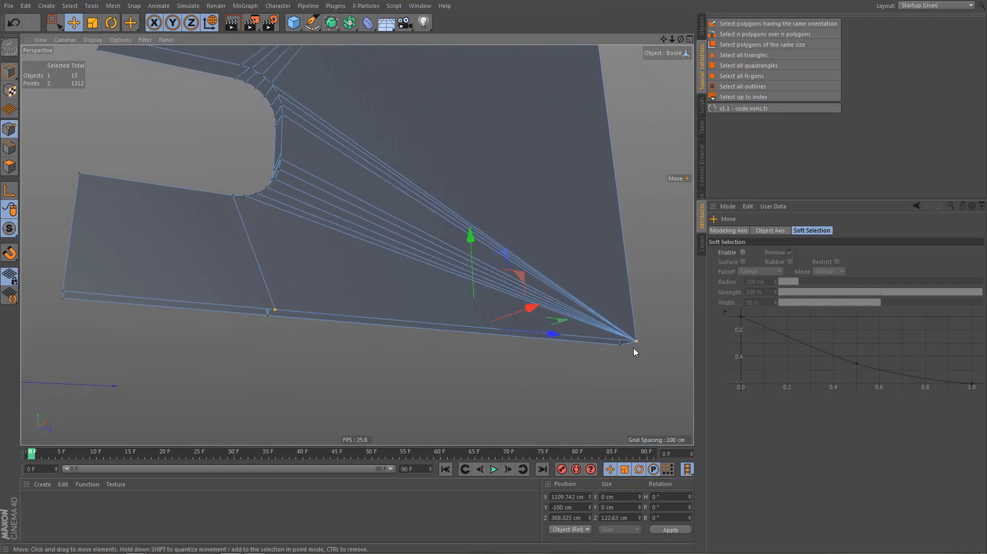
pyautogui.keyDown('alt'); pyautogui.moveTo(632, 352); pyautogui.dragTo(316, 349); pyautogui.keyUp('alt')
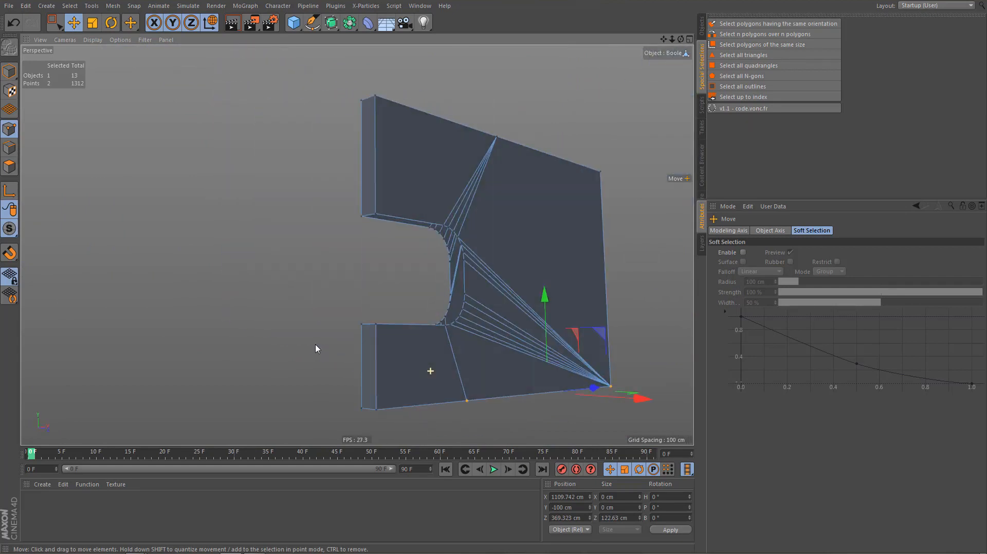
# On the reverse face, connect the lower-edge split point to the notch's curve end and dissolve the lower arm's diagonal edge
pyautogui.keyDown('alt'); pyautogui.moveTo(476, 396); pyautogui.dragTo(541, 344); pyautogui.keyUp('alt')
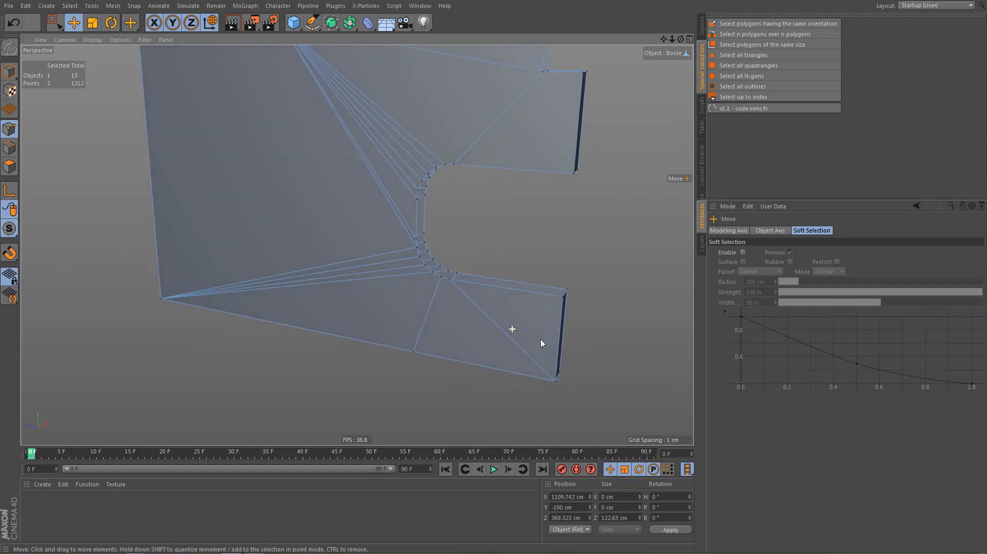
pyautogui.click(413, 352)
pyautogui.keyDown('shift'); pyautogui.click(450, 280); pyautogui.keyUp('shift')
pyautogui.press('m')
pyautogui.press('m')
pyautogui.press('Return')
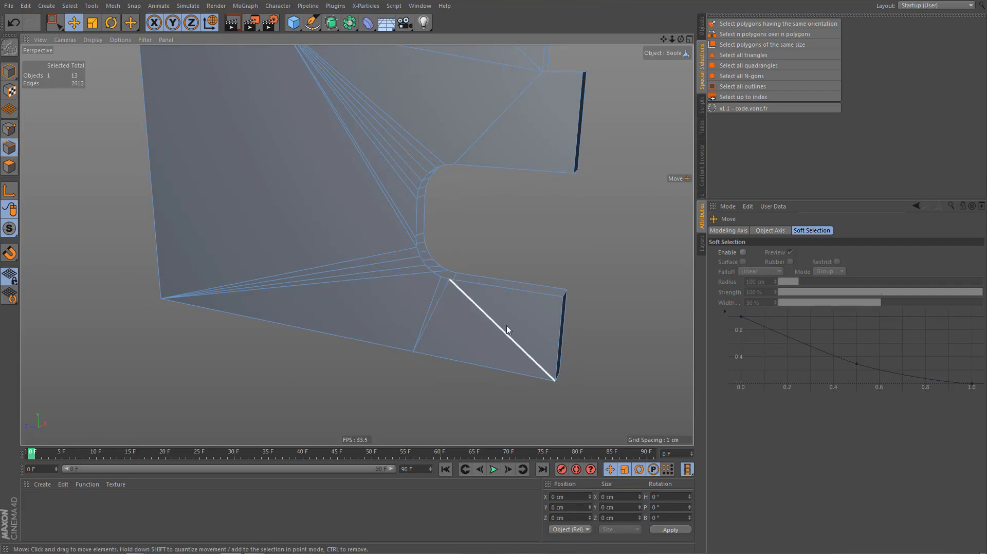
pyautogui.click(506, 332)
pyautogui.hotkey('ctrl', 'Delete')
# Weld the extra point on the stepped plate's top edge into the fan's apex point on the same edge
pyautogui.keyDown('alt'); pyautogui.moveTo(513, 319); pyautogui.dragTo(306, 290); pyautogui.keyUp('alt')
pyautogui.keyDown('alt'); pyautogui.moveTo(440, 338); pyautogui.dragTo(256, 333, button='middle'); pyautogui.keyUp('alt')
pyautogui.keyDown('alt'); pyautogui.moveTo(445, 381); pyautogui.dragTo(440, 460); pyautogui.keyUp('alt')
pyautogui.keyDown('alt'); pyautogui.moveTo(386, 217); pyautogui.dragTo(356, 224); pyautogui.keyUp('alt')
pyautogui.keyDown('alt'); pyautogui.moveTo(424, 366); pyautogui.dragTo(410, 314, button='middle'); pyautogui.keyUp('alt')
pyautogui.keyDown('alt'); pyautogui.moveTo(394, 342); pyautogui.dragTo(405, 317); pyautogui.keyUp('alt')
pyautogui.keyDown('alt'); pyautogui.moveTo(357, 244); pyautogui.dragTo(396, 322, button='middle'); pyautogui.keyUp('alt')
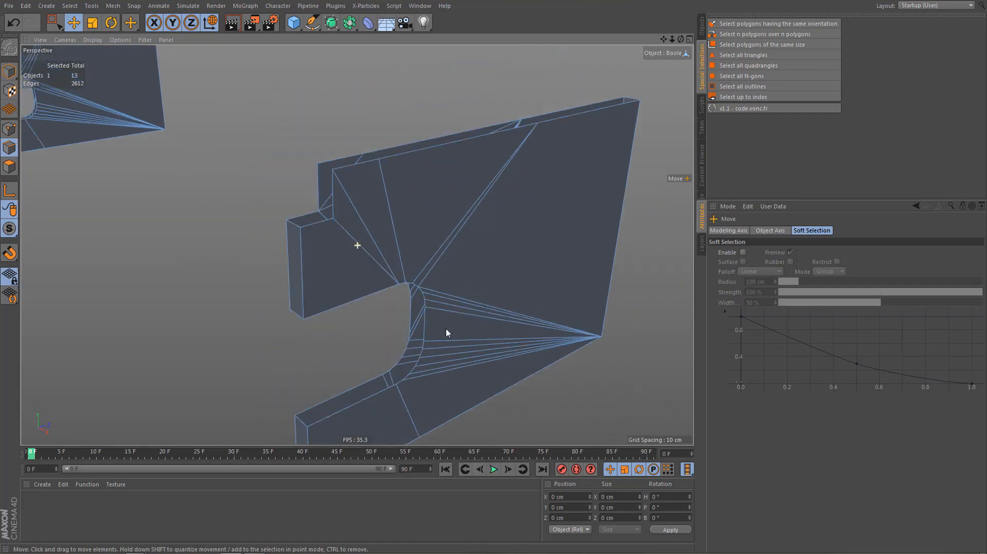
pyautogui.keyDown('alt'); pyautogui.moveTo(370, 241); pyautogui.dragTo(423, 248, button='right'); pyautogui.keyUp('alt')
pyautogui.moveTo(387, 246)
pyautogui.keyDown('alt'); pyautogui.mouseDown()
pyautogui.moveTo(359, 211)
pyautogui.moveTo(364, 165)
pyautogui.moveTo(386, 192)
pyautogui.moveTo(371, 236)
pyautogui.moveTo(390, 252)
pyautogui.mouseUp(); pyautogui.keyUp('alt')
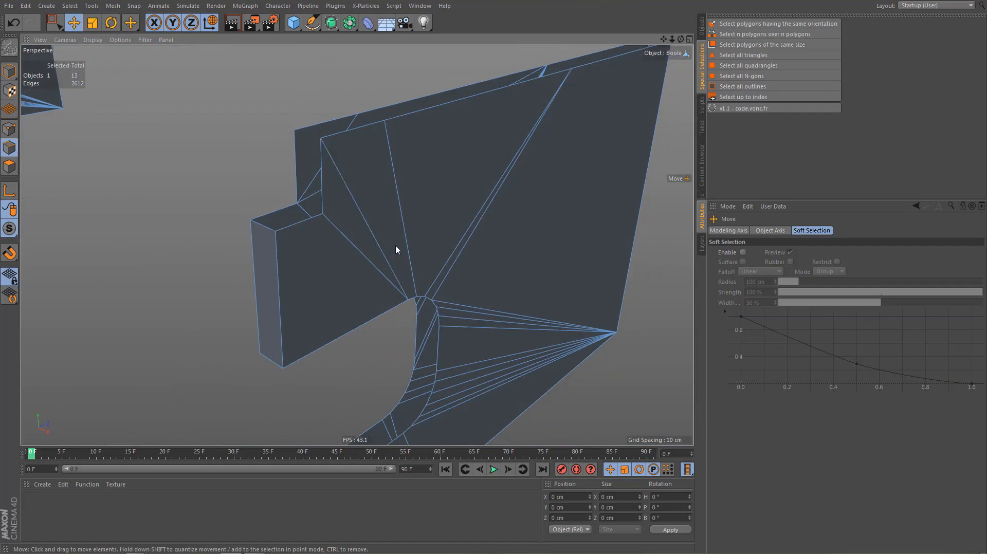
pyautogui.press('space')
pyautogui.press('Return')
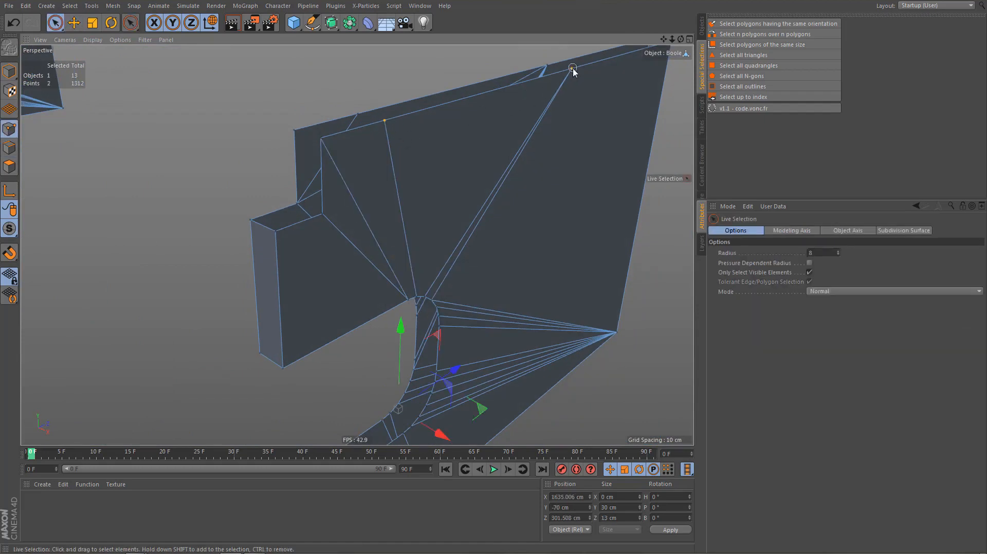
pyautogui.press('n')
pyautogui.press('Escape')
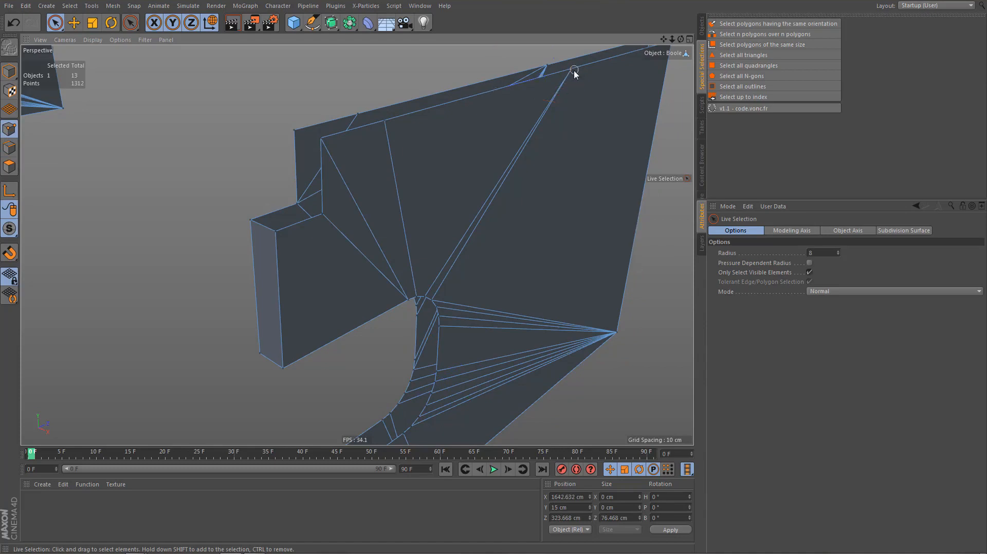
pyautogui.press('m')
pyautogui.press('q')
pyautogui.click(560, 92)
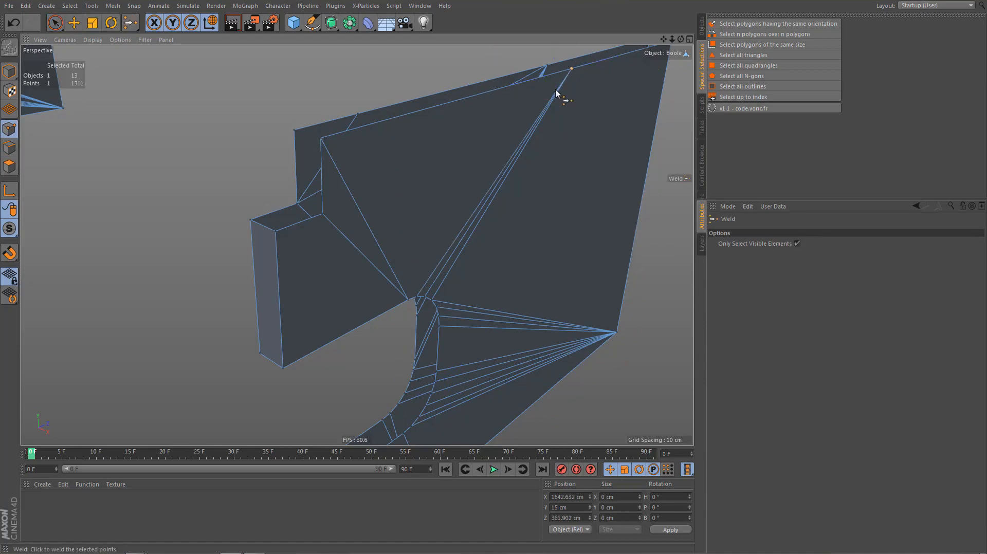
# On the stepped plate's reverse face, weld the extra top-edge point into the upper end corner
pyautogui.keyDown('alt'); pyautogui.moveTo(394, 179); pyautogui.dragTo(402, 202, button='middle'); pyautogui.keyUp('alt')
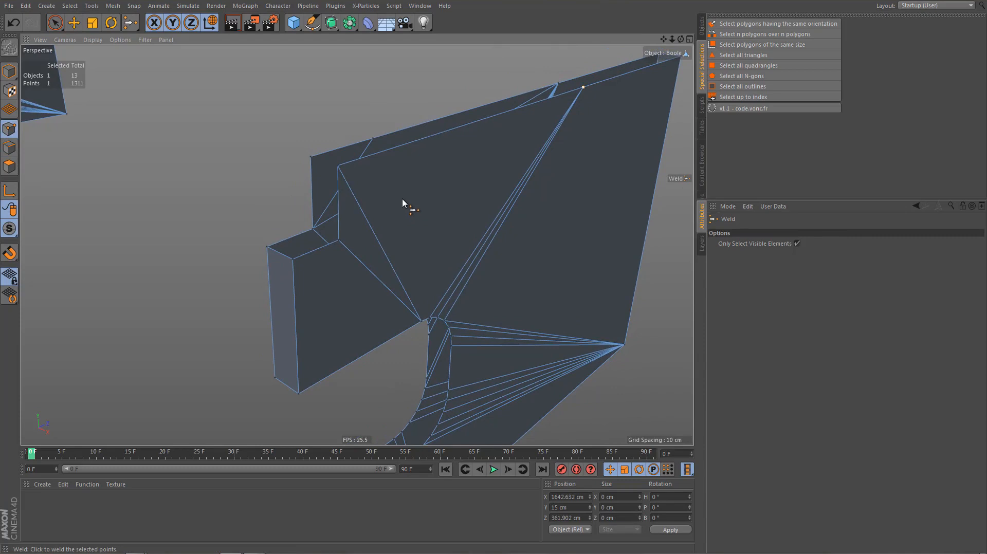
pyautogui.keyDown('alt'); pyautogui.moveTo(403, 202); pyautogui.dragTo(555, 213); pyautogui.keyUp('alt')
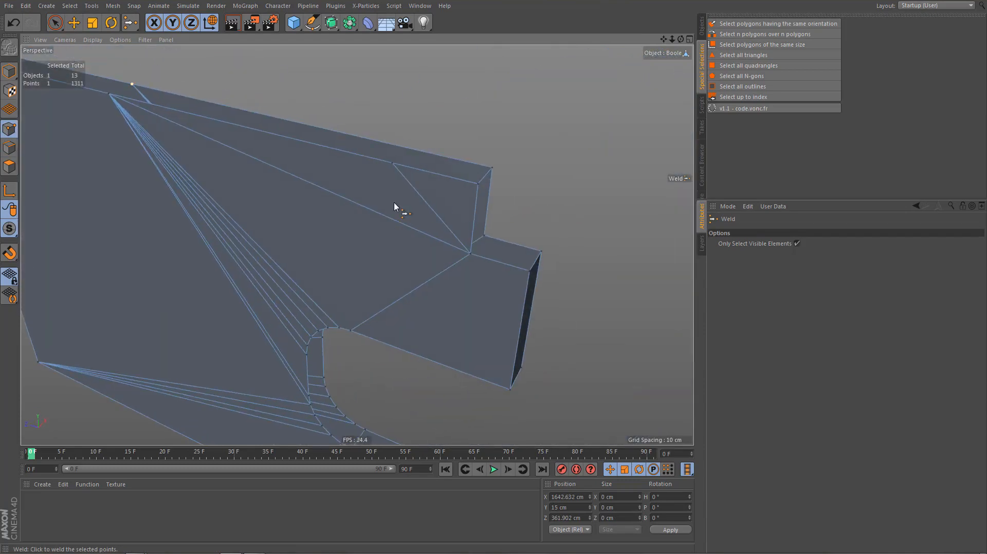
pyautogui.press('space')
pyautogui.moveTo(394, 165)
pyautogui.mouseDown()
pyautogui.moveTo(474, 187)
pyautogui.moveTo(415, 174)
pyautogui.moveTo(234, 171)
pyautogui.moveTo(258, 249)
pyautogui.moveTo(320, 295)
pyautogui.moveTo(419, 279)
pyautogui.moveTo(395, 282)
pyautogui.mouseUp()
pyautogui.press('space')
pyautogui.click(478, 186)
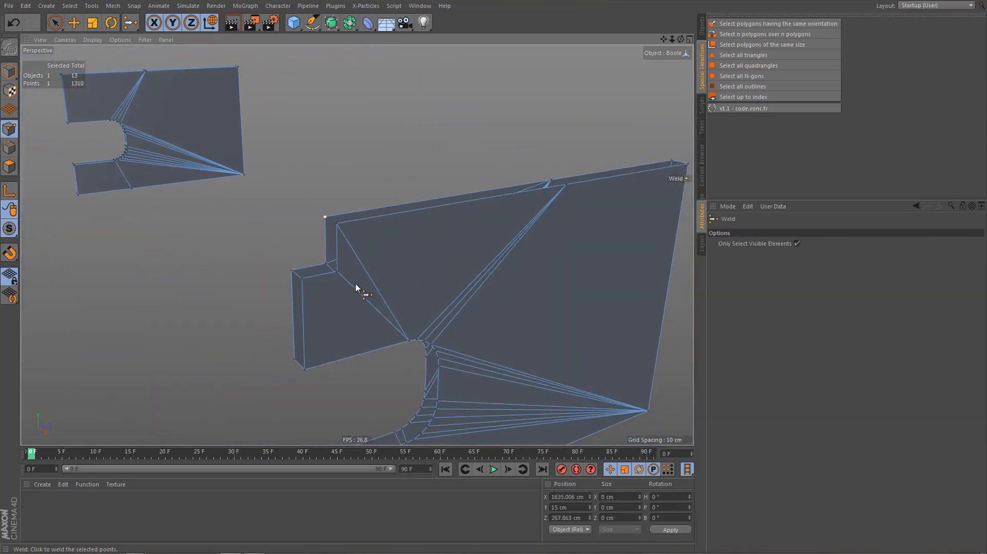
# Enable Visible Only for Line Cut and cut from the step's inner corner to the fan's apex on the top edge
pyautogui.press('m')
pyautogui.press('k')
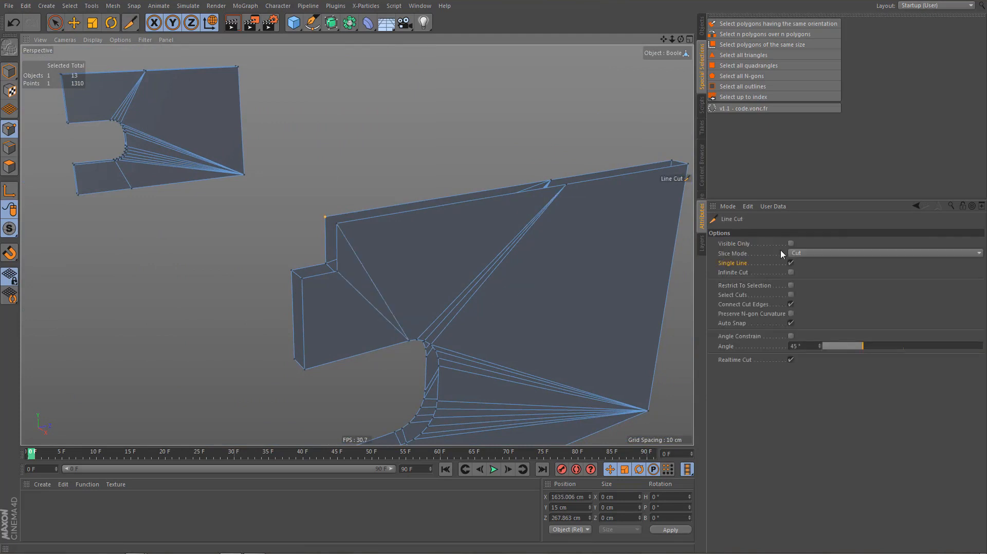
pyautogui.click(791, 244)
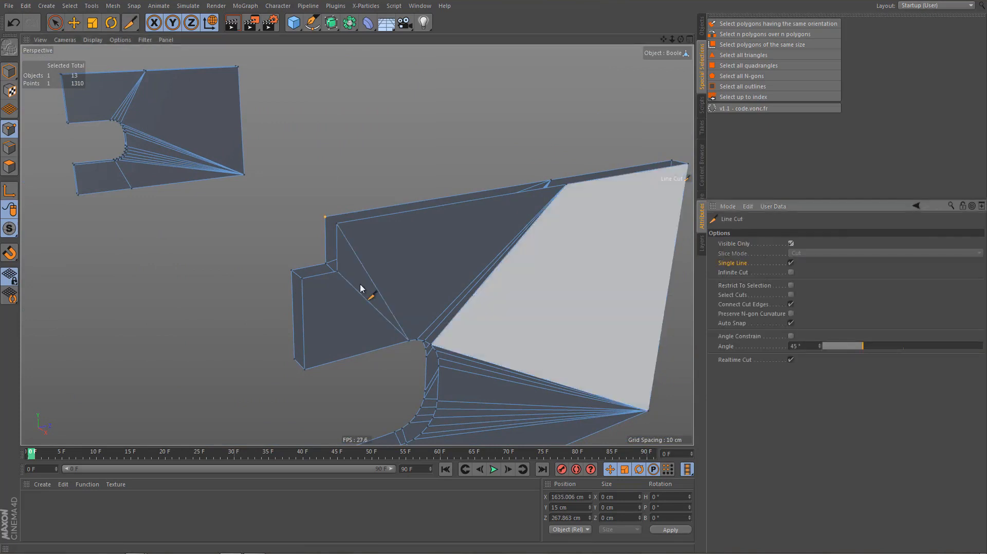
pyautogui.click(337, 271)
pyautogui.click(566, 185)
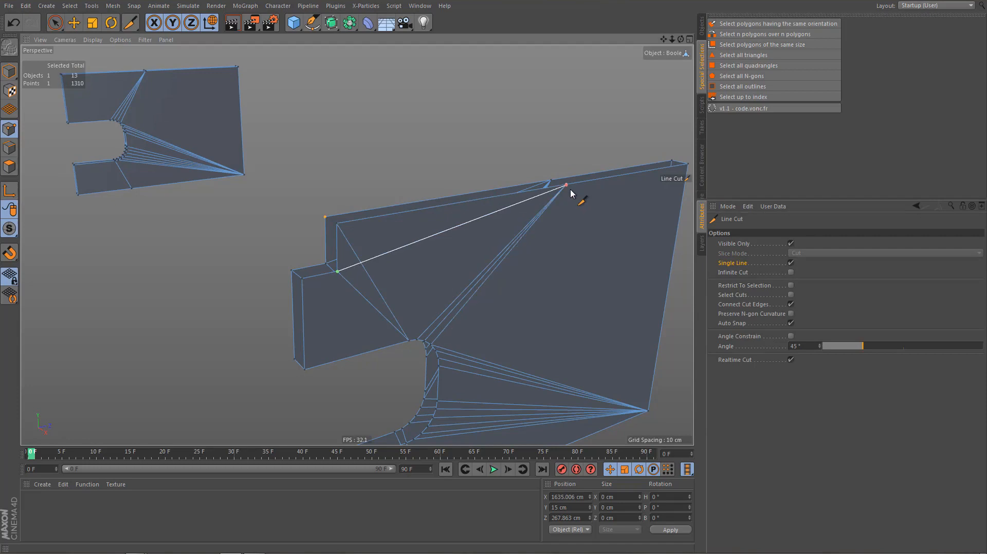
pyautogui.keyDown('alt'); pyautogui.moveTo(570, 192); pyautogui.dragTo(453, 223); pyautogui.keyUp('alt')
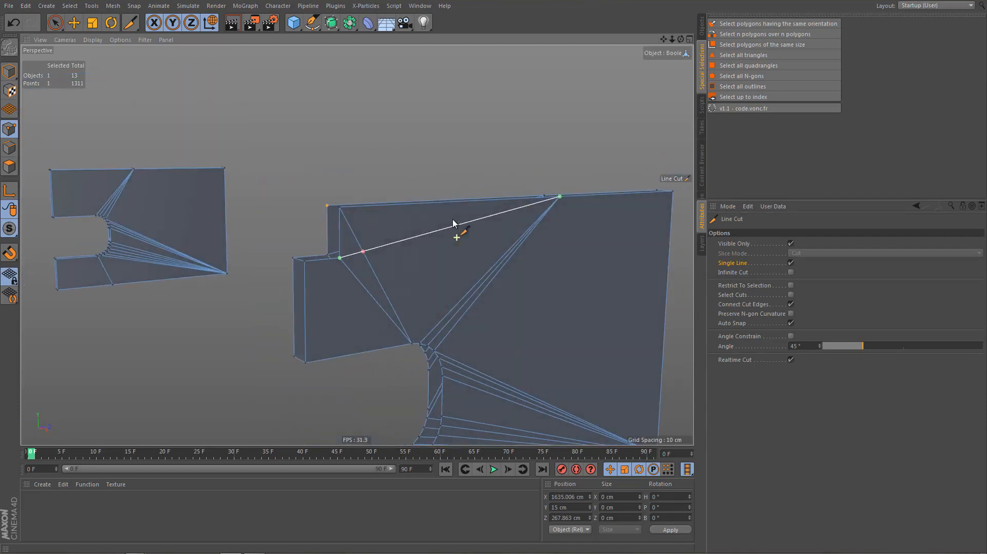
# Dissolve the diagonal edge running from the stepped plate's upper corner to the notch
pyautogui.keyDown('alt'); pyautogui.moveTo(403, 293); pyautogui.dragTo(447, 288, button='right'); pyautogui.keyUp('alt')
pyautogui.press('e')
pyautogui.press('Return')
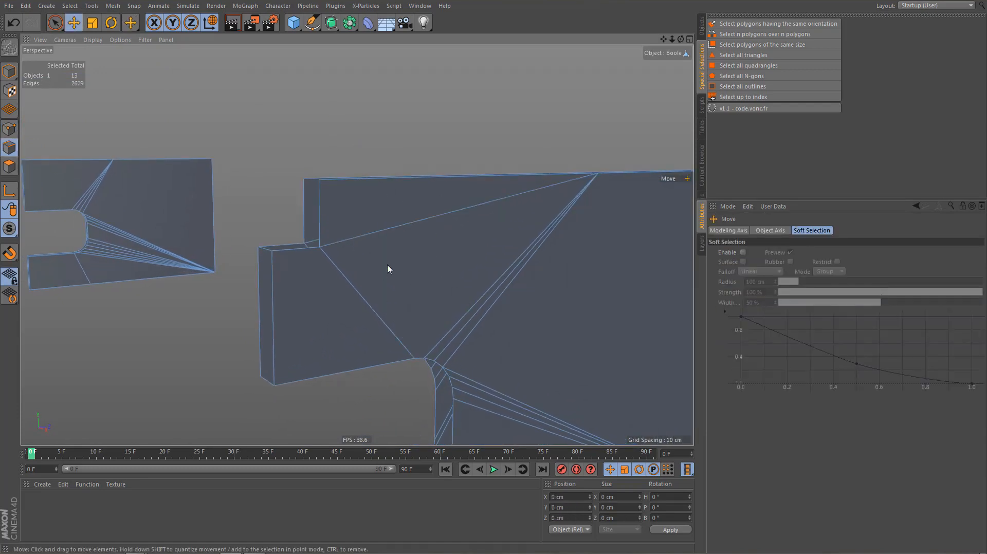
# Clear the polygon selection and unhide the rest of the model
pyautogui.keyDown('alt'); pyautogui.moveTo(425, 259); pyautogui.dragTo(405, 265, button='right'); pyautogui.keyUp('alt')
pyautogui.moveTo(405, 265)
pyautogui.keyDown('alt'); pyautogui.mouseDown()
pyautogui.moveTo(389, 298)
pyautogui.moveTo(412, 298)
pyautogui.moveTo(414, 283)
pyautogui.moveTo(559, 297)
pyautogui.mouseUp(); pyautogui.keyUp('alt')
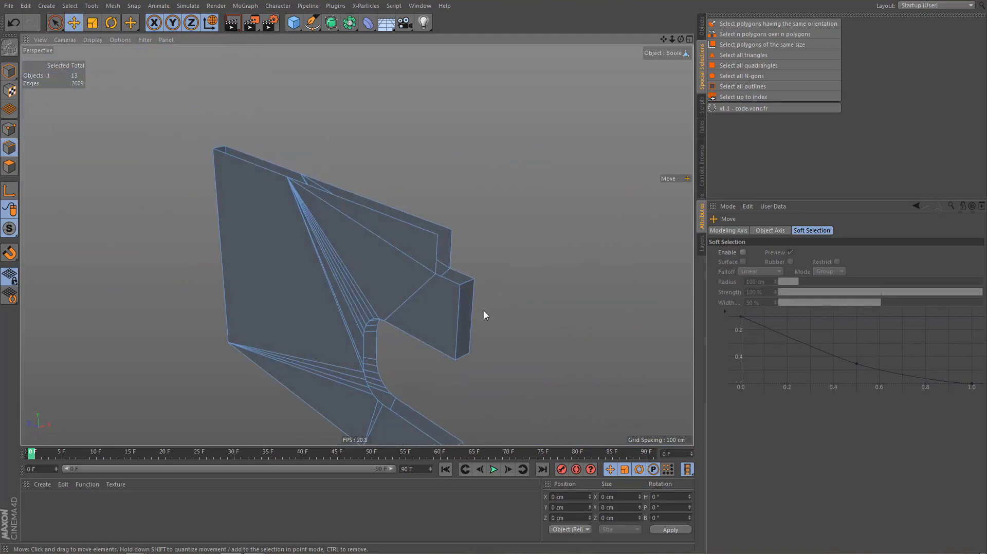
pyautogui.keyDown('alt'); pyautogui.moveTo(484, 316); pyautogui.dragTo(390, 319, button='right'); pyautogui.keyUp('alt')
pyautogui.moveTo(389, 319)
pyautogui.keyDown('alt'); pyautogui.mouseDown()
pyautogui.moveTo(473, 271)
pyautogui.moveTo(432, 322)
pyautogui.moveTo(500, 258)
pyautogui.mouseUp(); pyautogui.keyUp('alt')
pyautogui.keyDown('alt'); pyautogui.moveTo(345, 293); pyautogui.dragTo(423, 293, button='right'); pyautogui.keyUp('alt')
pyautogui.keyDown('alt'); pyautogui.moveTo(359, 302); pyautogui.dragTo(392, 307); pyautogui.keyUp('alt')
pyautogui.press('Return')
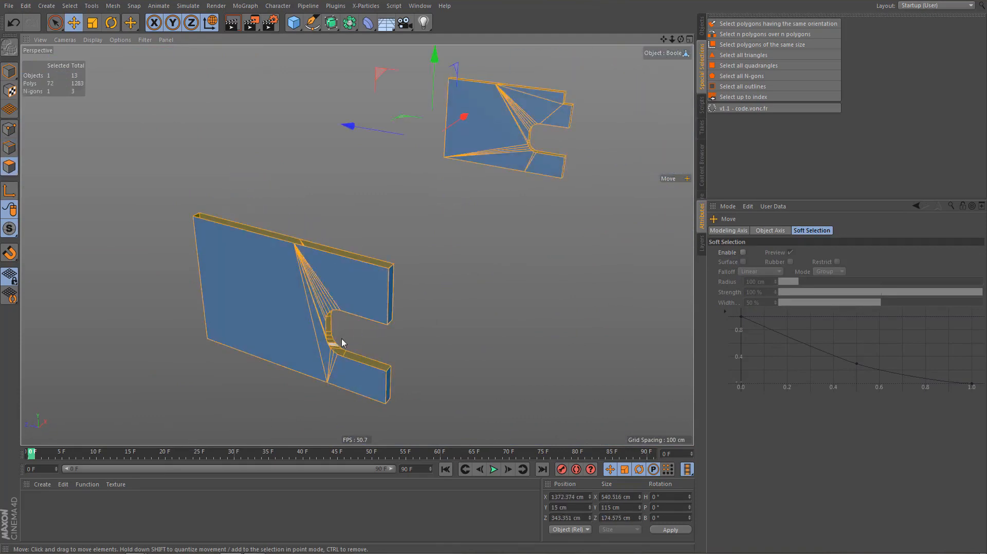
pyautogui.click(415, 287)
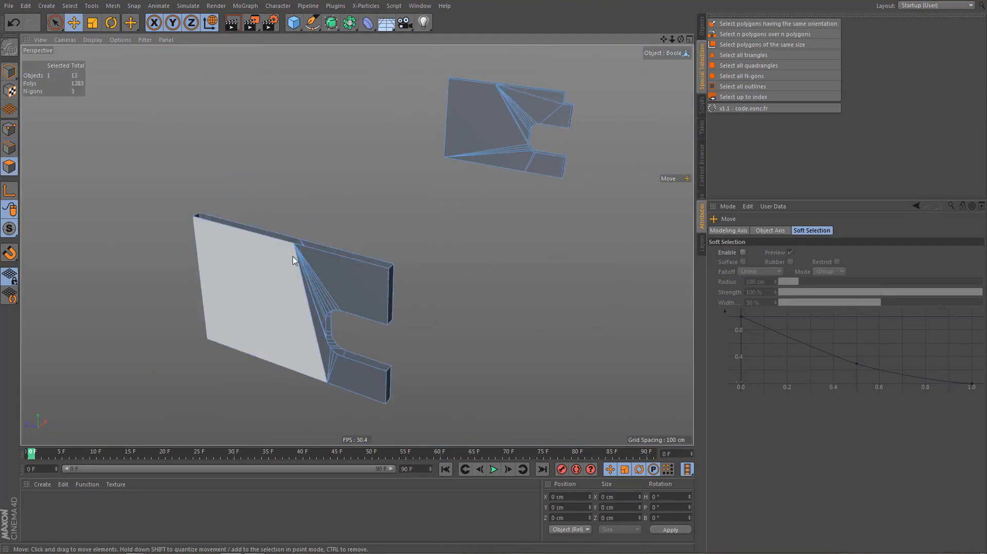
pyautogui.click(72, 6)
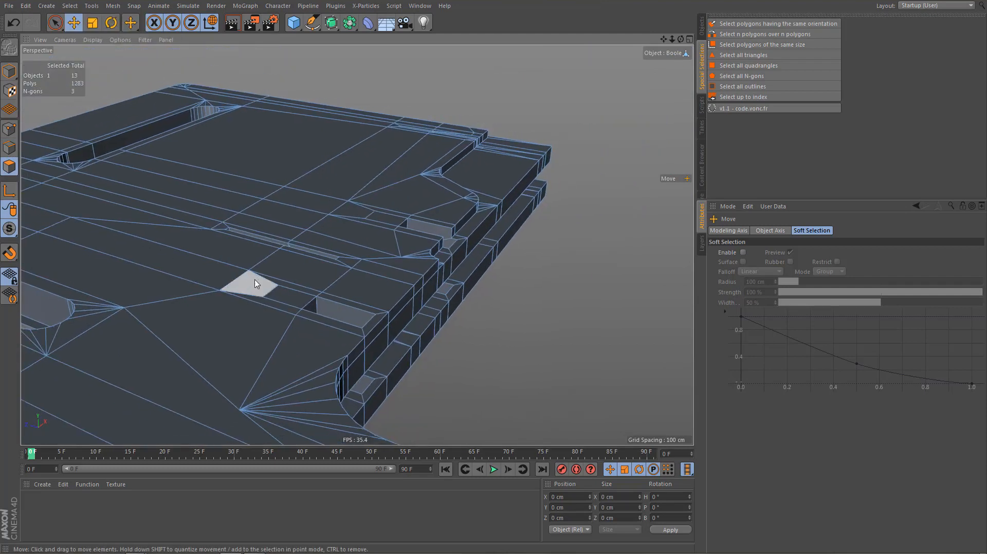
# Select all triangles in the mesh and examine the ones around the narrow slot near the model's edge
pyautogui.click(768, 56)
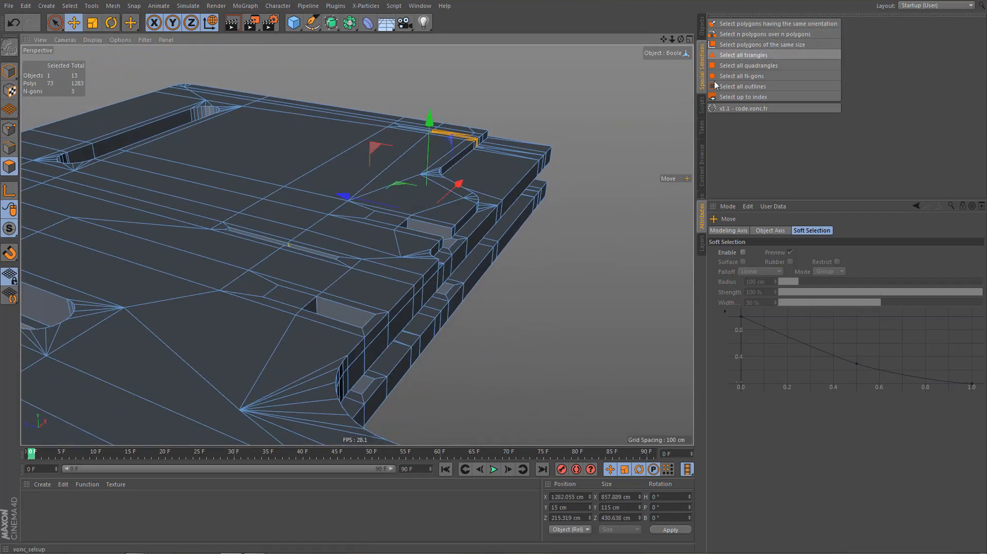
pyautogui.keyDown('alt'); pyautogui.moveTo(492, 150); pyautogui.dragTo(477, 172); pyautogui.keyUp('alt')
pyautogui.keyDown('alt'); pyautogui.moveTo(476, 169); pyautogui.dragTo(535, 169, button='right'); pyautogui.keyUp('alt')
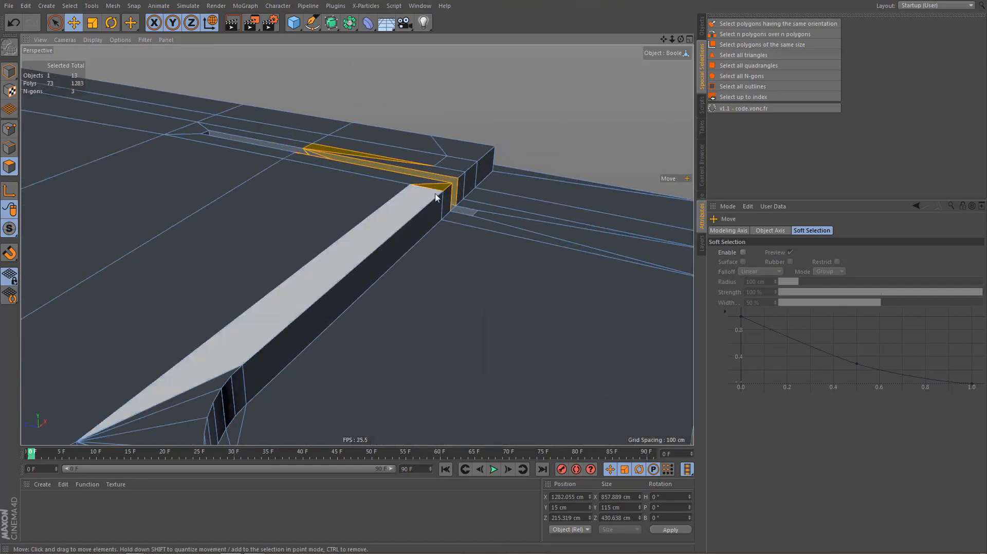
pyautogui.keyDown('alt'); pyautogui.moveTo(434, 195); pyautogui.dragTo(303, 247); pyautogui.keyUp('alt')
pyautogui.keyDown('alt'); pyautogui.moveTo(405, 211); pyautogui.dragTo(334, 248, button='middle'); pyautogui.keyUp('alt')
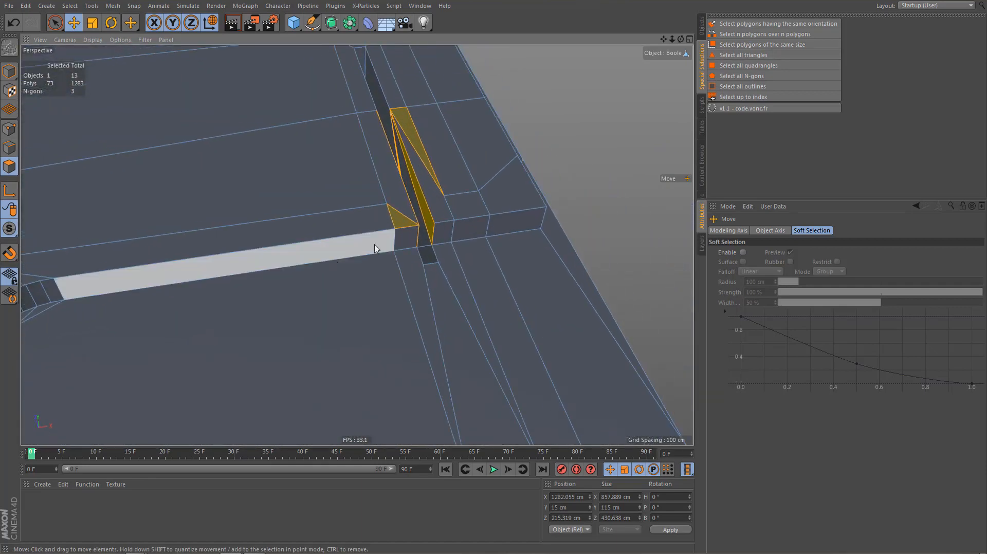
pyautogui.keyDown('alt'); pyautogui.moveTo(412, 225); pyautogui.dragTo(442, 217); pyautogui.keyUp('alt')
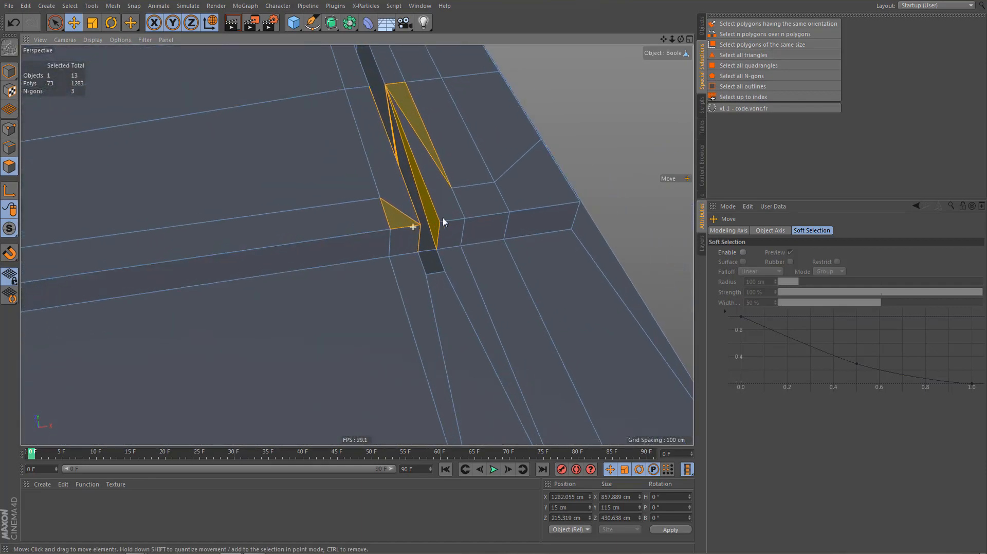
pyautogui.keyDown('alt'); pyautogui.moveTo(396, 218); pyautogui.dragTo(434, 217, button='right'); pyautogui.keyUp('alt')
pyautogui.keyDown('alt'); pyautogui.moveTo(383, 216); pyautogui.dragTo(403, 305); pyautogui.keyUp('alt')
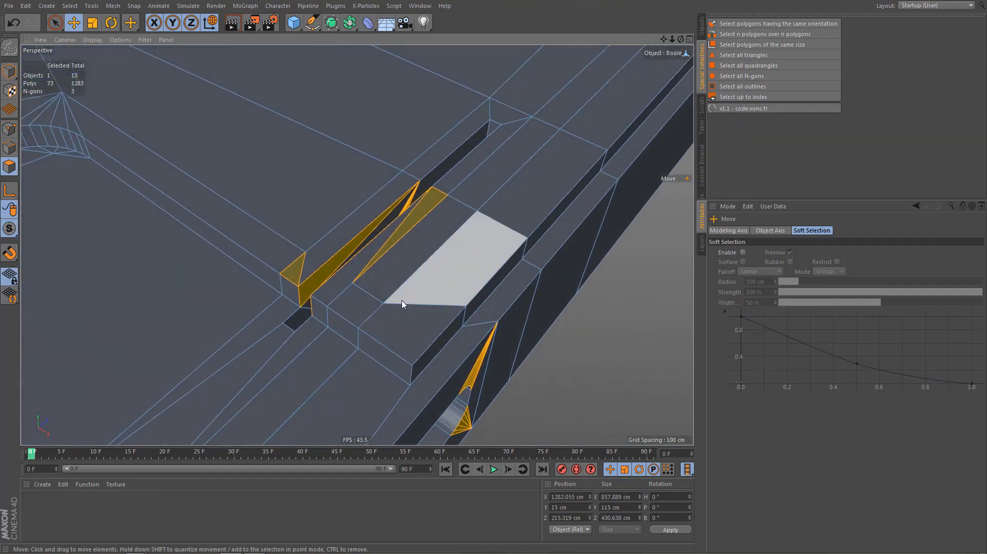
# With the Polygon Pen, weld the stray points on the raised strip beside the slot into the neighbouring cross-edge points
pyautogui.press('m')
pyautogui.press('e')
pyautogui.moveTo(352, 281); pyautogui.dragTo(447, 195)
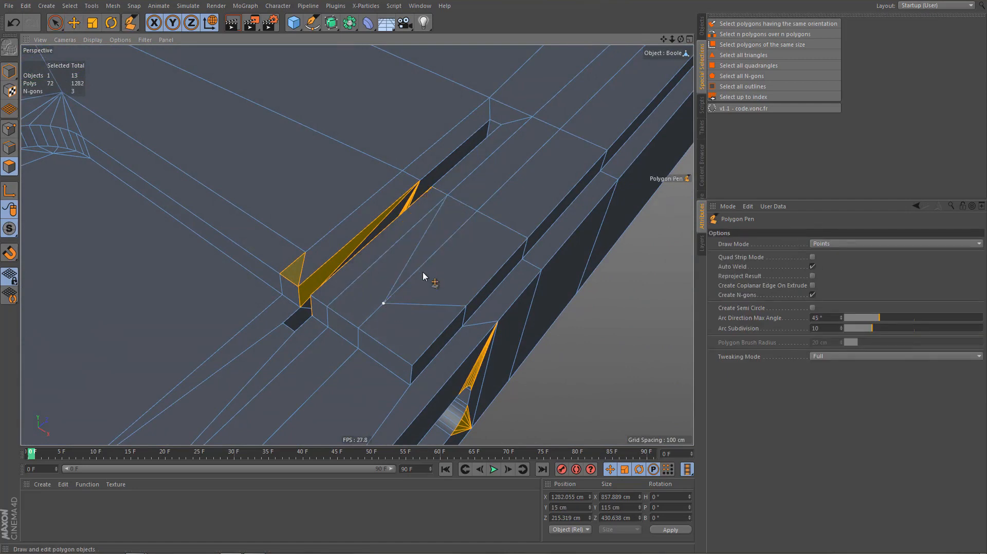
pyautogui.moveTo(383, 304); pyautogui.dragTo(477, 211)
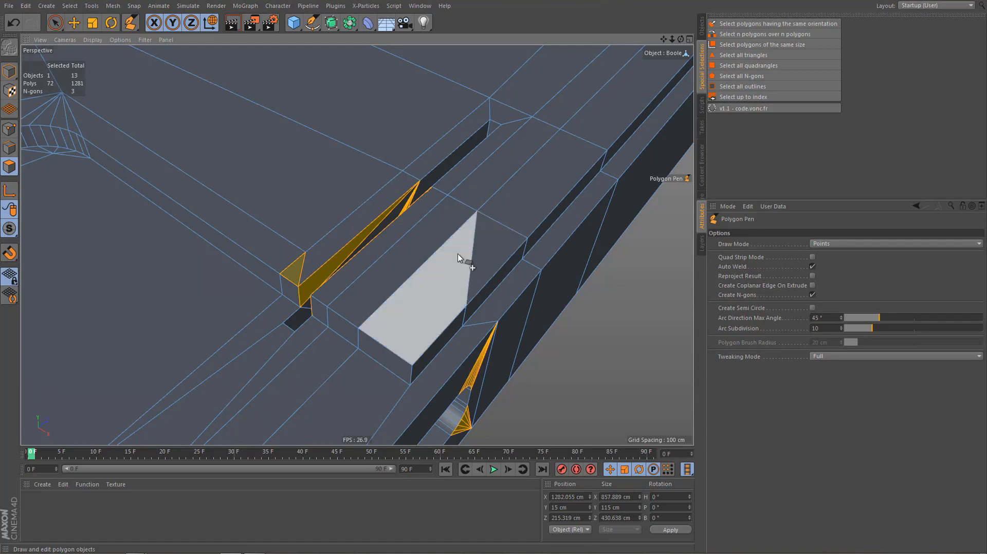
pyautogui.keyDown('alt'); pyautogui.moveTo(462, 259); pyautogui.dragTo(399, 248, button='middle'); pyautogui.keyUp('alt')
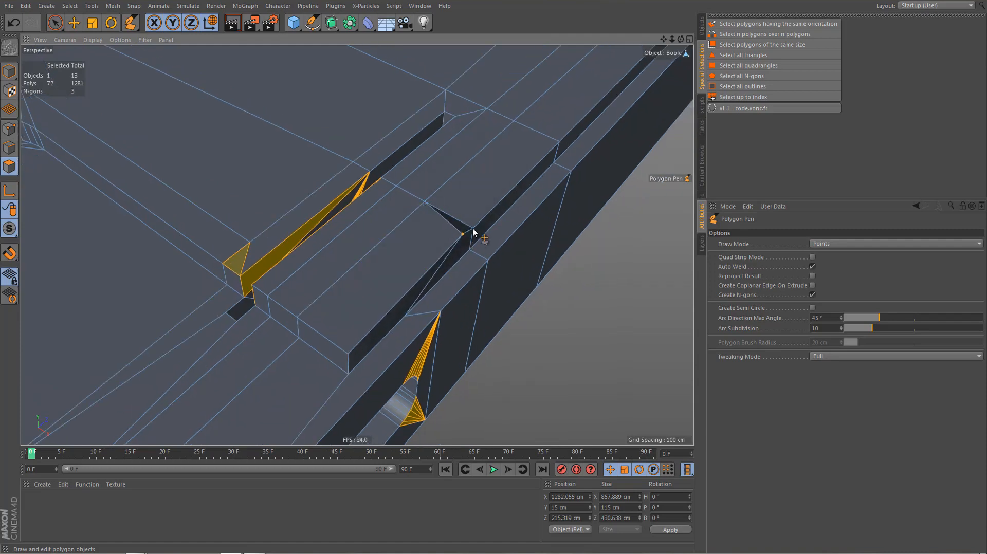
pyautogui.moveTo(405, 317); pyautogui.dragTo(470, 251)
# Weld the stray point at the foot of the raised strip's outer wall into the neighbouring cross-edge point
pyautogui.keyDown('alt'); pyautogui.moveTo(411, 235); pyautogui.dragTo(387, 250, button='right'); pyautogui.keyUp('alt')
pyautogui.keyDown('alt'); pyautogui.moveTo(389, 245); pyautogui.dragTo(341, 221); pyautogui.keyUp('alt')
pyautogui.keyDown('alt'); pyautogui.moveTo(415, 246); pyautogui.dragTo(392, 211, button='middle'); pyautogui.keyUp('alt')
pyautogui.keyDown('alt'); pyautogui.moveTo(393, 212); pyautogui.dragTo(443, 244); pyautogui.keyUp('alt')
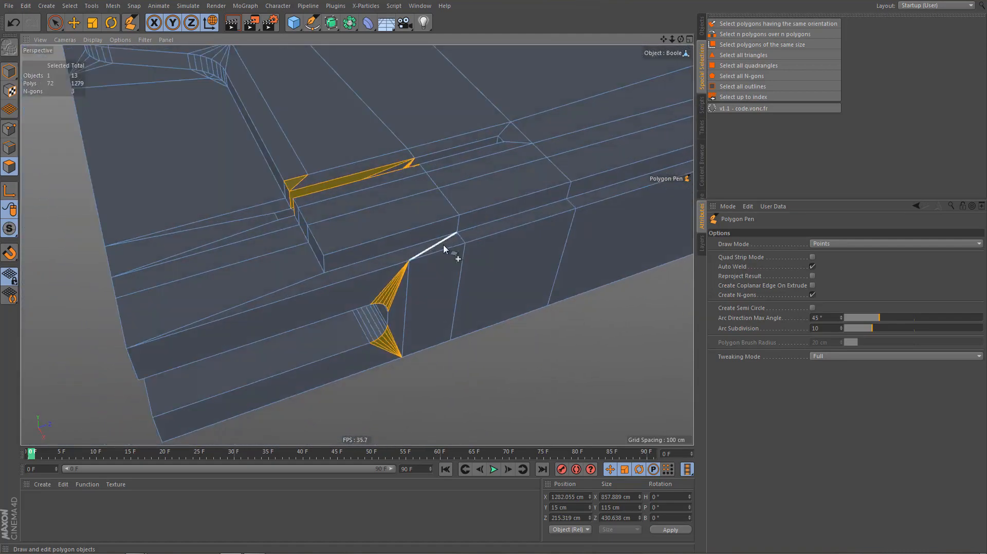
pyautogui.keyDown('alt'); pyautogui.moveTo(443, 245); pyautogui.dragTo(415, 278, button='middle'); pyautogui.keyUp('alt')
pyautogui.keyDown('alt'); pyautogui.moveTo(421, 278); pyautogui.dragTo(457, 268, button='right'); pyautogui.keyUp('alt')
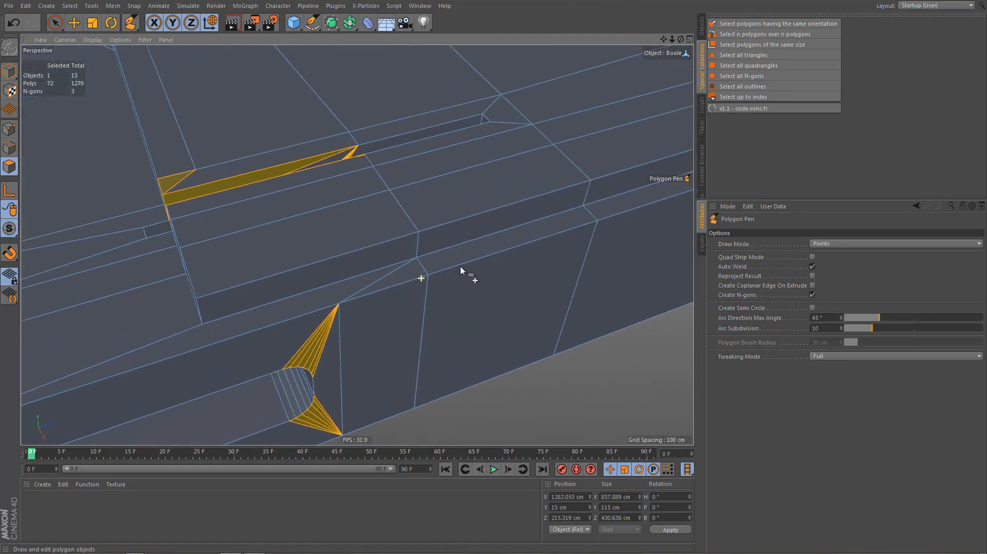
pyautogui.keyDown('alt'); pyautogui.moveTo(456, 267); pyautogui.dragTo(491, 289, button='middle'); pyautogui.keyUp('alt')
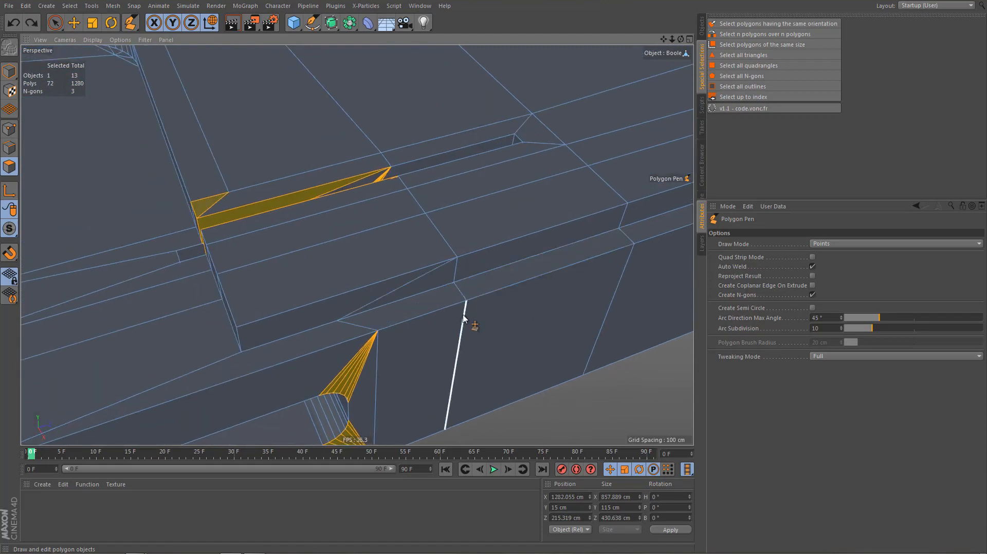
# Weld the upper and lower tips of the triangle fans on the side wall onto the end points of the adjacent vertical edge
pyautogui.moveTo(447, 331)
pyautogui.keyDown('alt'); pyautogui.mouseDown()
pyautogui.moveTo(452, 287)
pyautogui.moveTo(494, 301)
pyautogui.moveTo(495, 277)
pyautogui.mouseUp(); pyautogui.keyUp('alt')
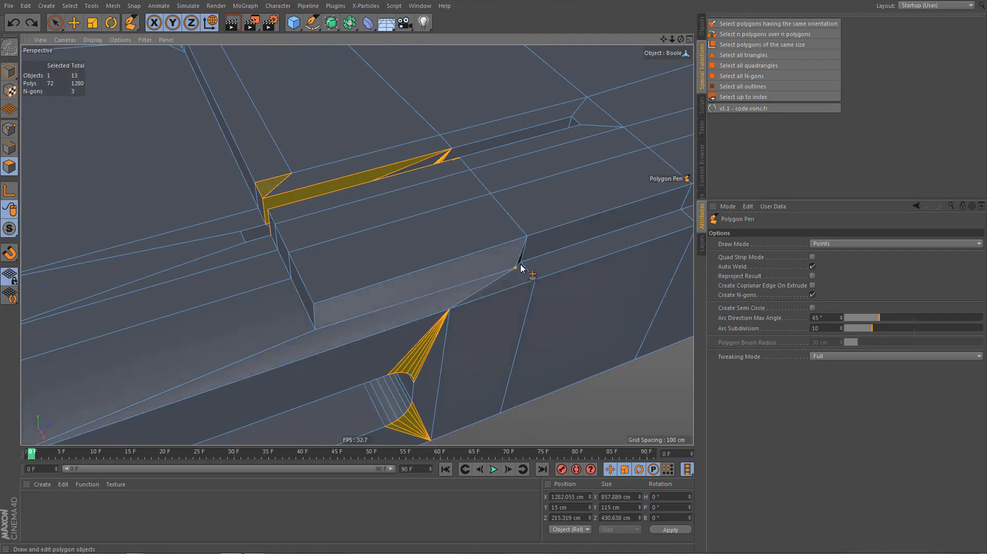
pyautogui.moveTo(450, 310); pyautogui.dragTo(536, 280)
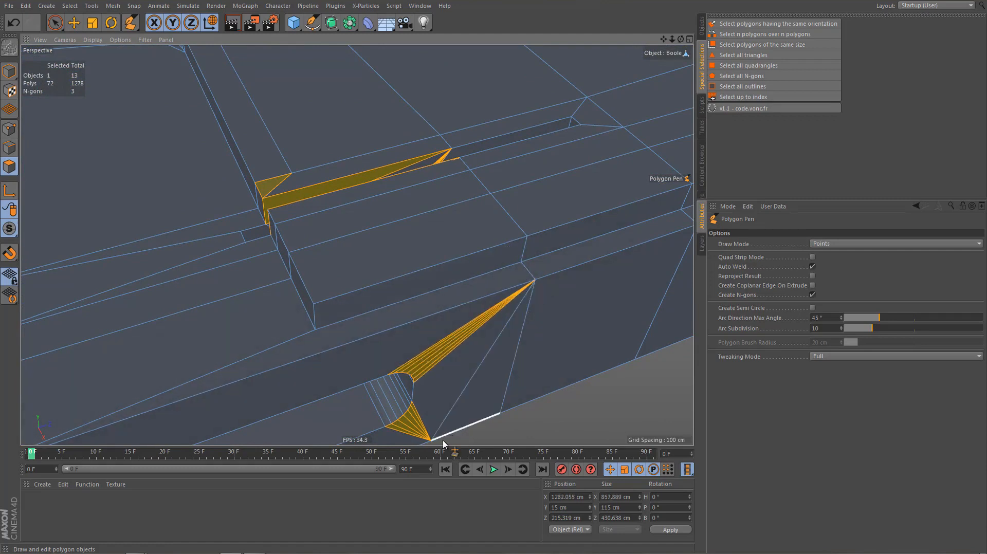
pyautogui.moveTo(428, 440); pyautogui.dragTo(488, 417)
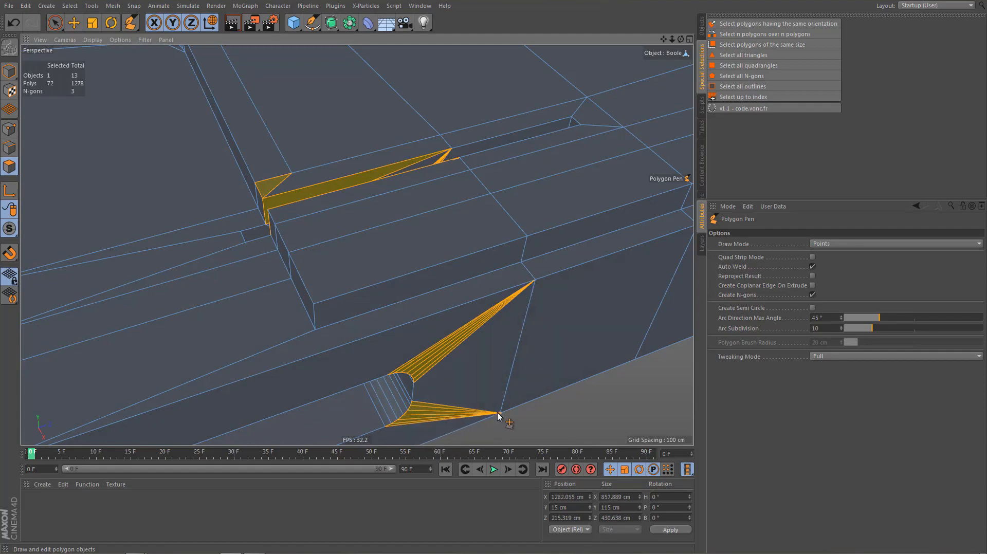
# Dissolve the short diagonal edge that forms the triangle on the top face beside the narrow slot's end
pyautogui.keyDown('alt'); pyautogui.moveTo(516, 353); pyautogui.dragTo(538, 339); pyautogui.keyUp('alt')
pyautogui.keyDown('alt'); pyautogui.moveTo(482, 278); pyautogui.dragTo(463, 231); pyautogui.keyUp('alt')
pyautogui.keyDown('alt'); pyautogui.moveTo(461, 238); pyautogui.dragTo(453, 276, button='right'); pyautogui.keyUp('alt')
pyautogui.keyDown('alt'); pyautogui.moveTo(445, 269); pyautogui.dragTo(479, 310); pyautogui.keyUp('alt')
pyautogui.keyDown('alt'); pyautogui.moveTo(513, 285); pyautogui.dragTo(560, 268, button='middle'); pyautogui.keyUp('alt')
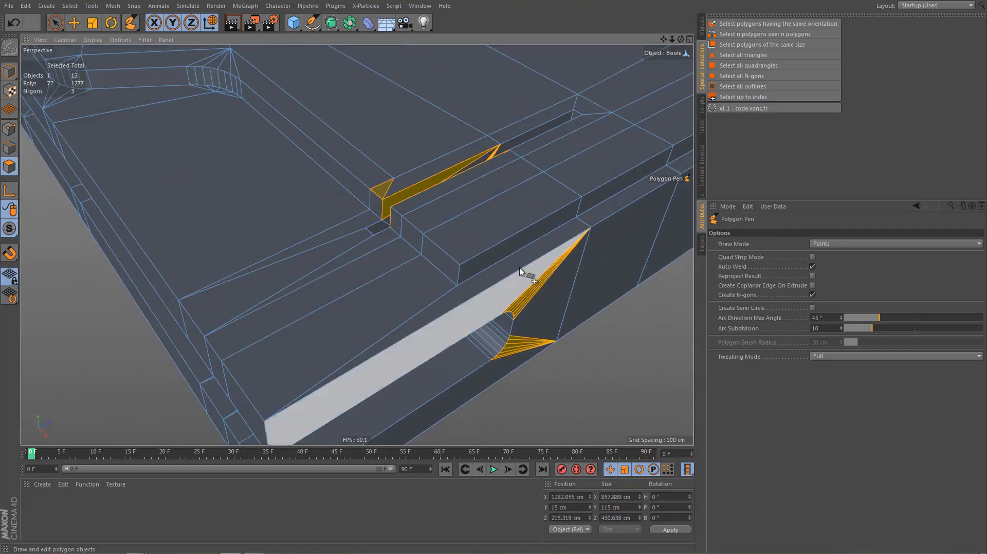
pyautogui.keyDown('alt'); pyautogui.moveTo(519, 268); pyautogui.dragTo(467, 250, button='right'); pyautogui.keyUp('alt')
pyautogui.keyDown('alt'); pyautogui.moveTo(468, 249); pyautogui.dragTo(520, 272); pyautogui.keyUp('alt')
pyautogui.keyDown('alt'); pyautogui.moveTo(436, 227); pyautogui.dragTo(472, 219, button='right'); pyautogui.keyUp('alt')
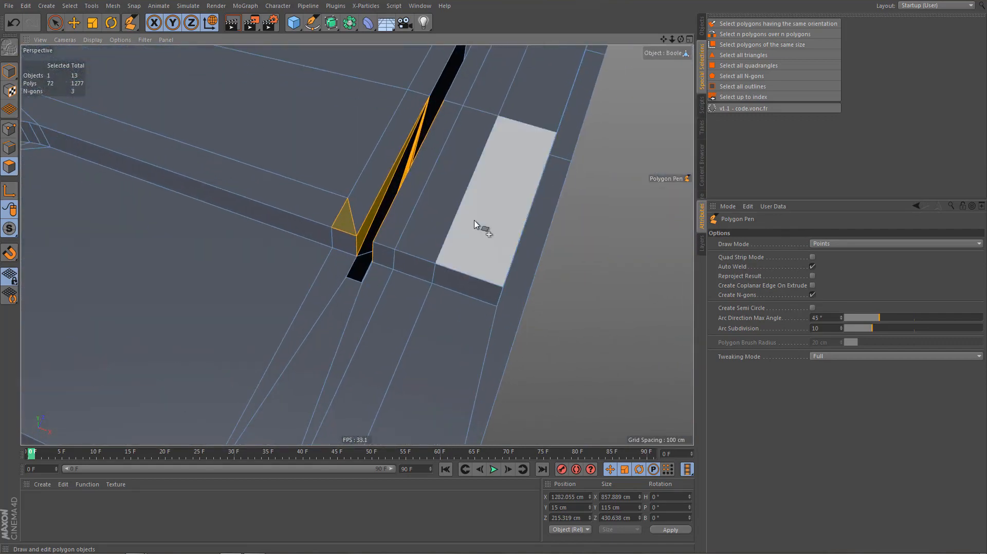
pyautogui.keyDown('alt'); pyautogui.moveTo(474, 221); pyautogui.dragTo(546, 249, button='middle'); pyautogui.keyUp('alt')
pyautogui.keyDown('alt'); pyautogui.moveTo(546, 249); pyautogui.dragTo(537, 220); pyautogui.keyUp('alt')
pyautogui.keyDown('alt'); pyautogui.moveTo(537, 220); pyautogui.dragTo(564, 247, button='middle'); pyautogui.keyUp('alt')
pyautogui.keyDown('alt'); pyautogui.moveTo(573, 267); pyautogui.dragTo(604, 253, button='right'); pyautogui.keyUp('alt')
pyautogui.keyDown('alt'); pyautogui.moveTo(600, 272); pyautogui.dragTo(605, 277); pyautogui.keyUp('alt')
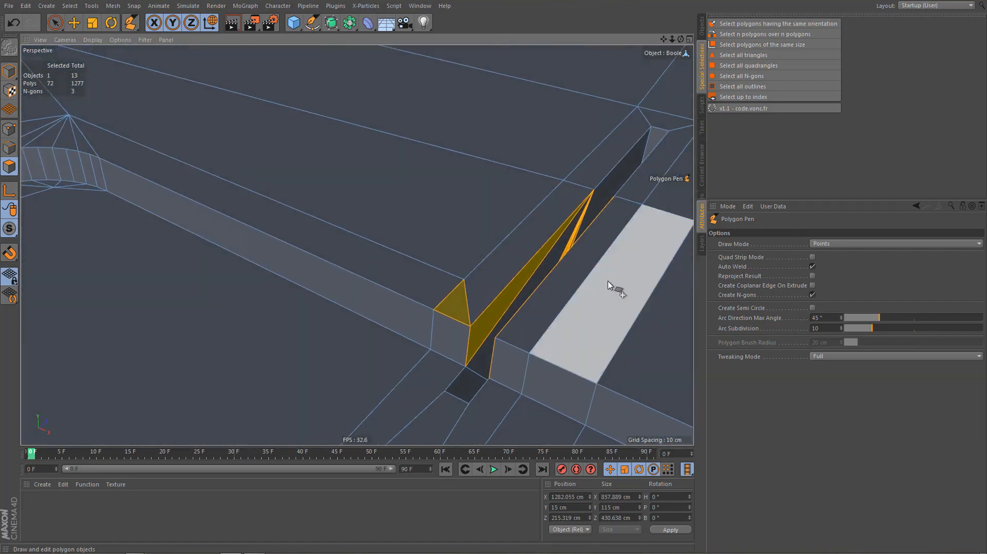
pyautogui.keyDown('alt'); pyautogui.moveTo(607, 295); pyautogui.dragTo(624, 309, button='middle'); pyautogui.keyUp('alt')
pyautogui.keyDown('alt'); pyautogui.moveTo(624, 310); pyautogui.dragTo(606, 326, button='right'); pyautogui.keyUp('alt')
pyautogui.press('Return')
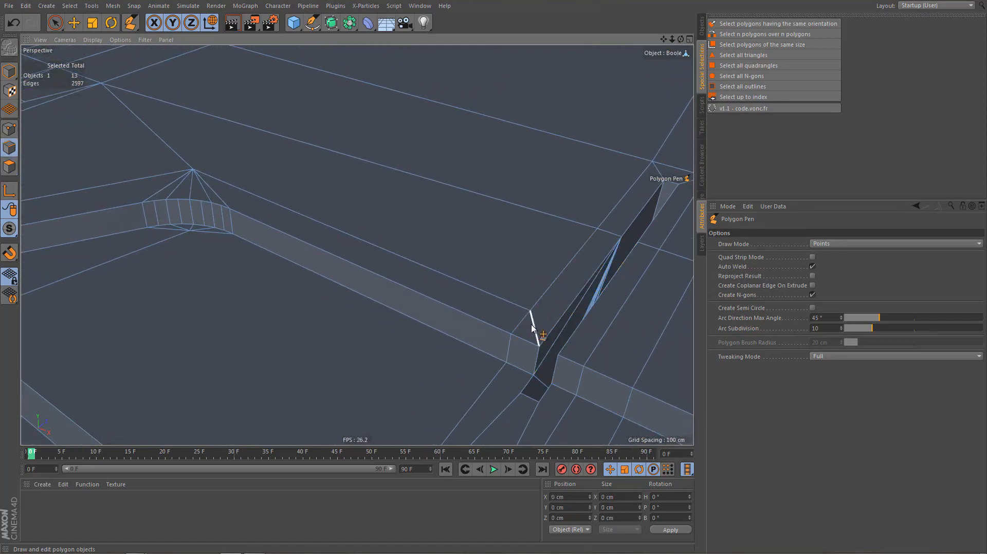
pyautogui.press('e')
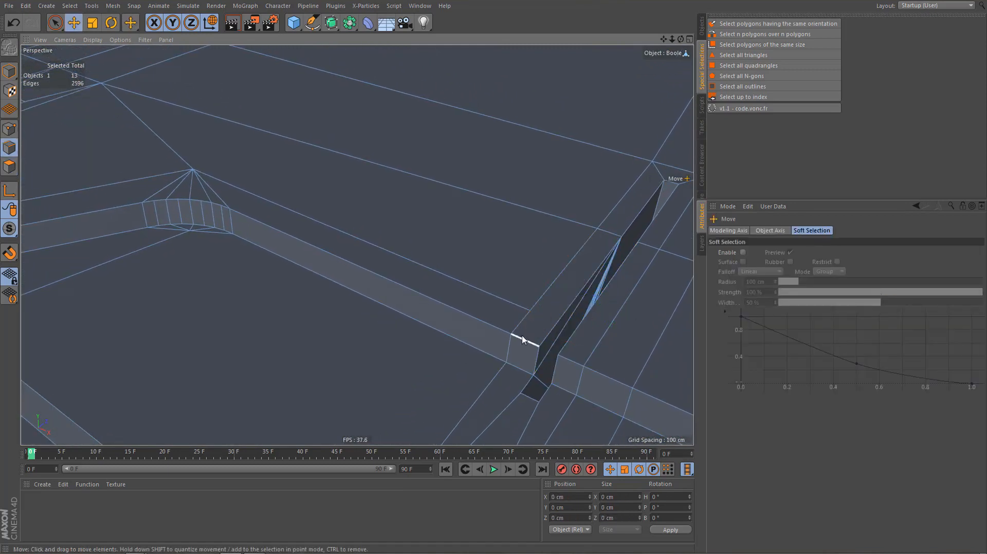
# With the Polygon Pen, weld the loose point beside the narrow slot's end into the cross-edge point farther along the slot
pyautogui.scroll(-2, 519, 329)
pyautogui.keyDown('alt'); pyautogui.moveTo(519, 329); pyautogui.dragTo(542, 346); pyautogui.keyUp('alt')
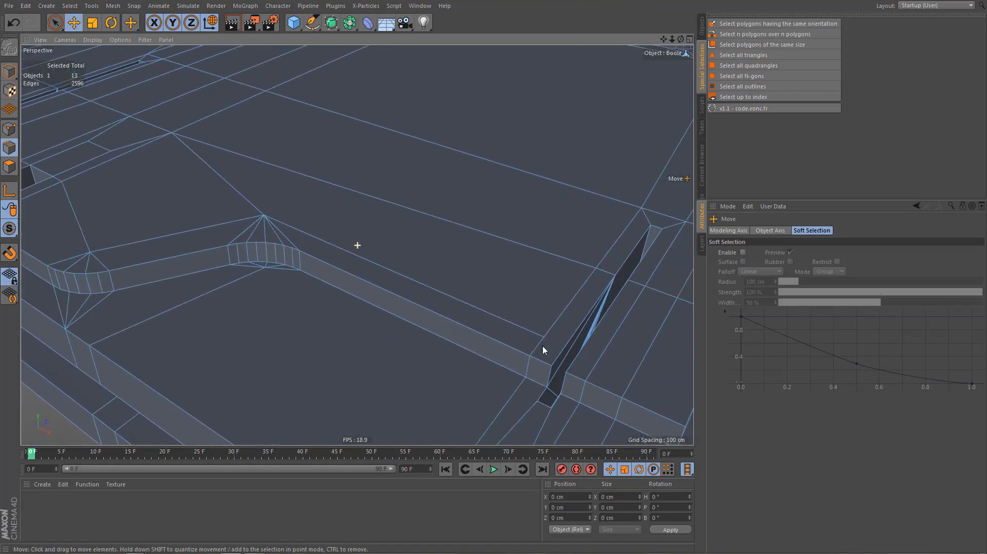
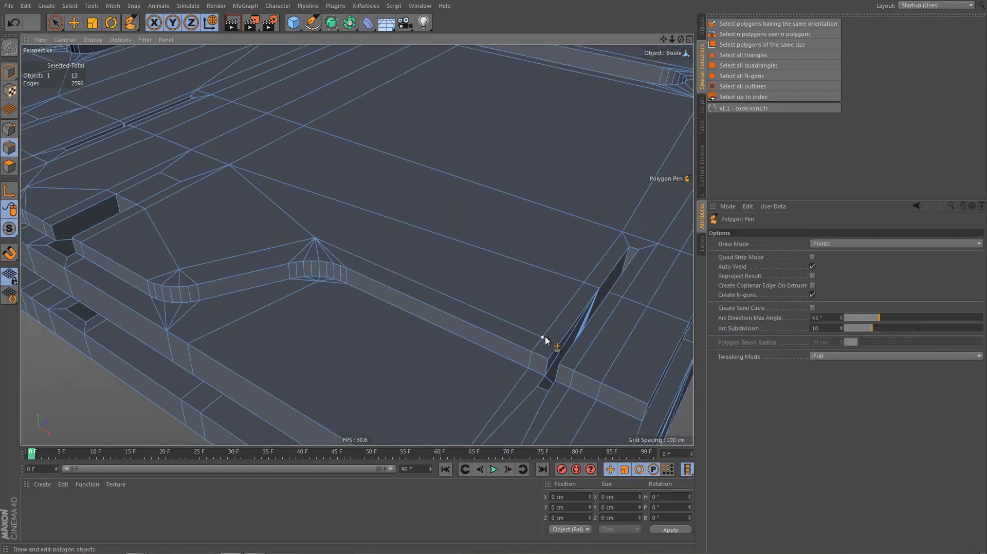
pyautogui.moveTo(542, 337); pyautogui.dragTo(582, 283)
# Select all triangles in the mesh and examine those on the top face beside the narrow slot
pyautogui.keyDown('alt'); pyautogui.moveTo(521, 304); pyautogui.dragTo(350, 289); pyautogui.keyUp('alt')
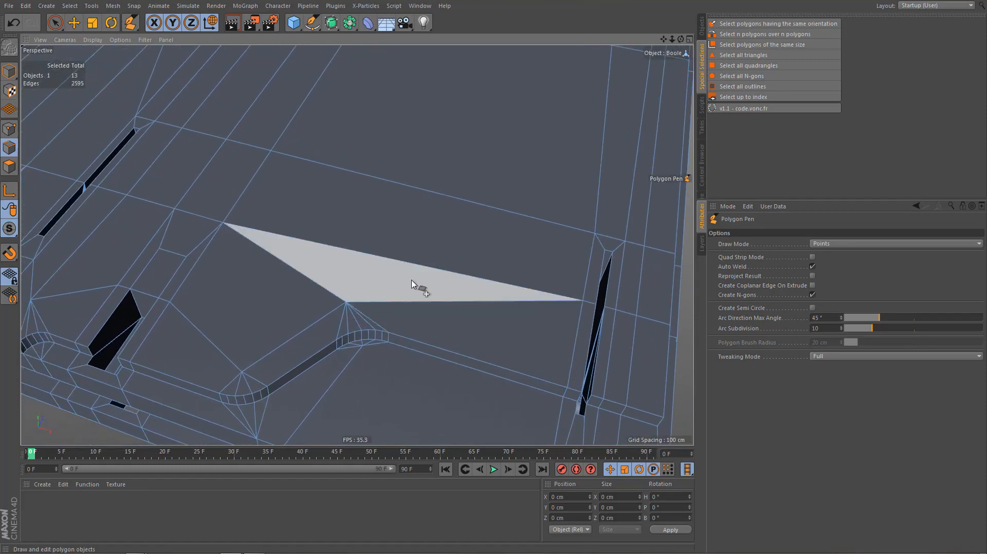
pyautogui.keyDown('alt'); pyautogui.moveTo(417, 282); pyautogui.dragTo(497, 269, button='middle'); pyautogui.keyUp('alt')
pyautogui.click(765, 56)
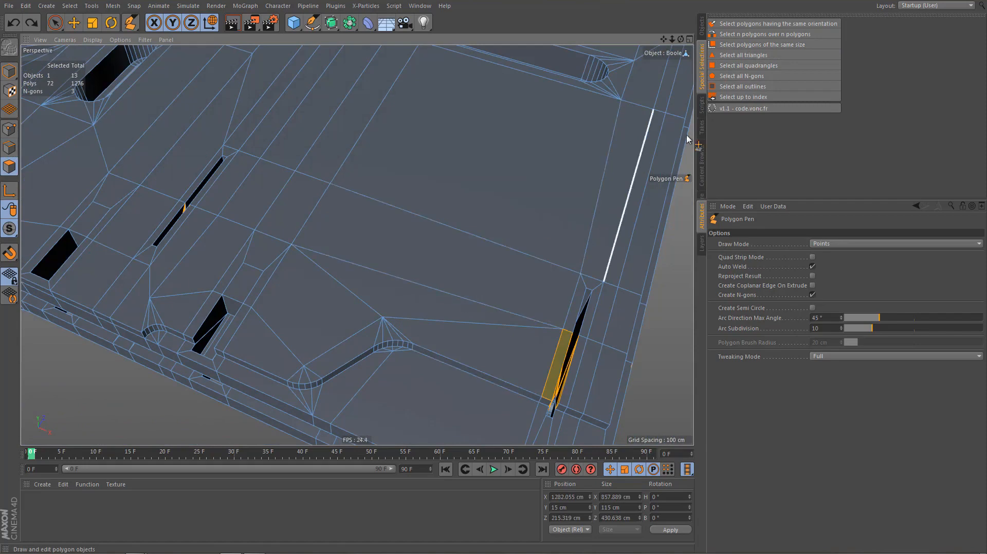
pyautogui.click(761, 56)
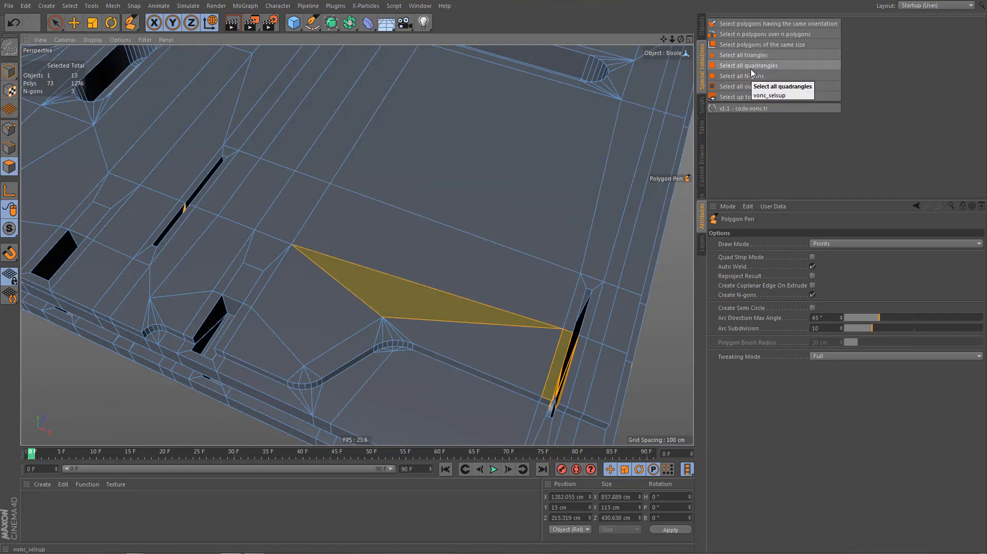
# Split the long edge of the large triangle at its middle and weld the new point onto the fan's tip at the recess corner
pyautogui.press('e')
pyautogui.keyDown('alt'); pyautogui.moveTo(406, 391); pyautogui.dragTo(448, 314); pyautogui.keyUp('alt')
pyautogui.press('Return')
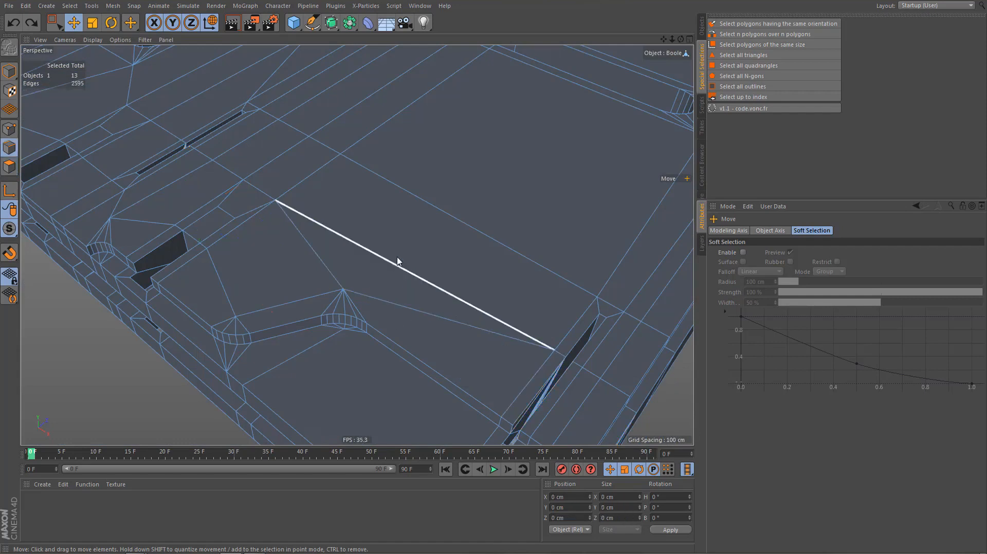
pyautogui.press('Return')
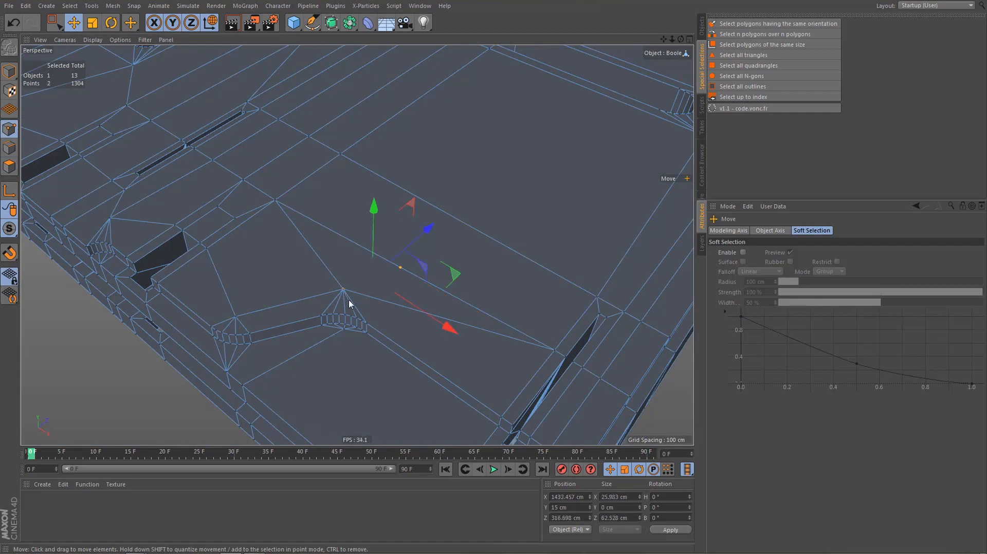
pyautogui.press('m')
pyautogui.press('q')
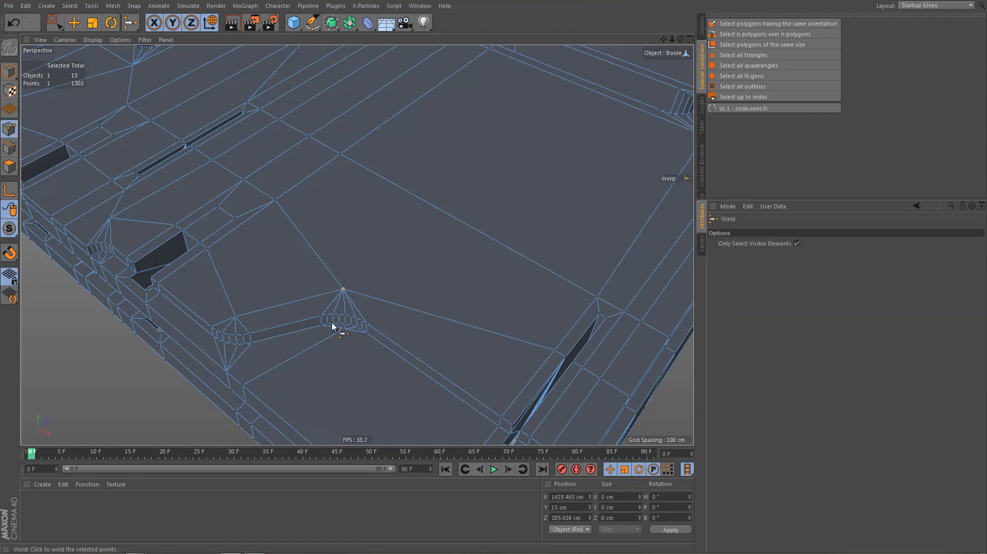
# Select the parallel edges across the top face, through the long rounded slot and over the outer rim, and cut them midway
pyautogui.press('F2')
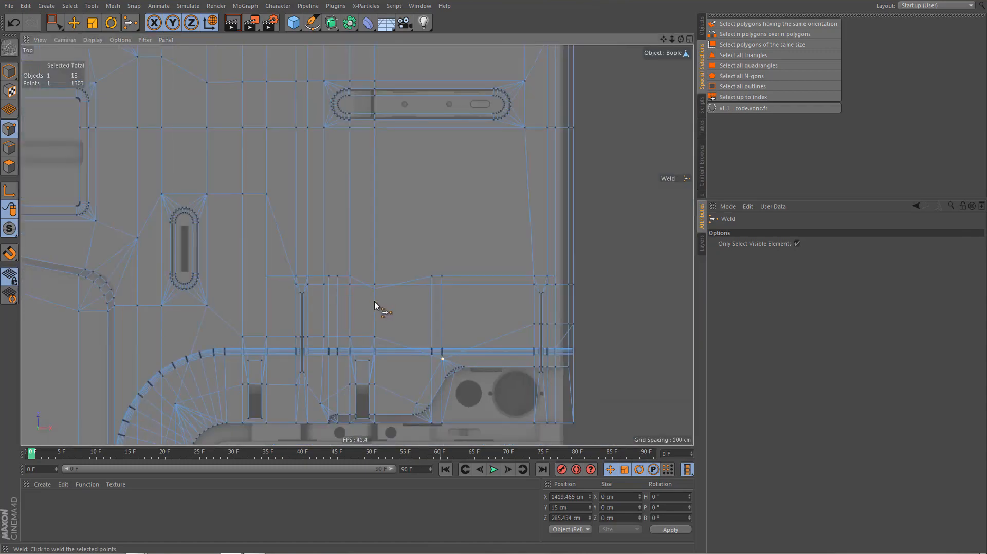
pyautogui.middleClick(374, 301)
pyautogui.middleClick(292, 213)
pyautogui.keyDown('alt'); pyautogui.moveTo(344, 260); pyautogui.dragTo(317, 299); pyautogui.keyUp('alt')
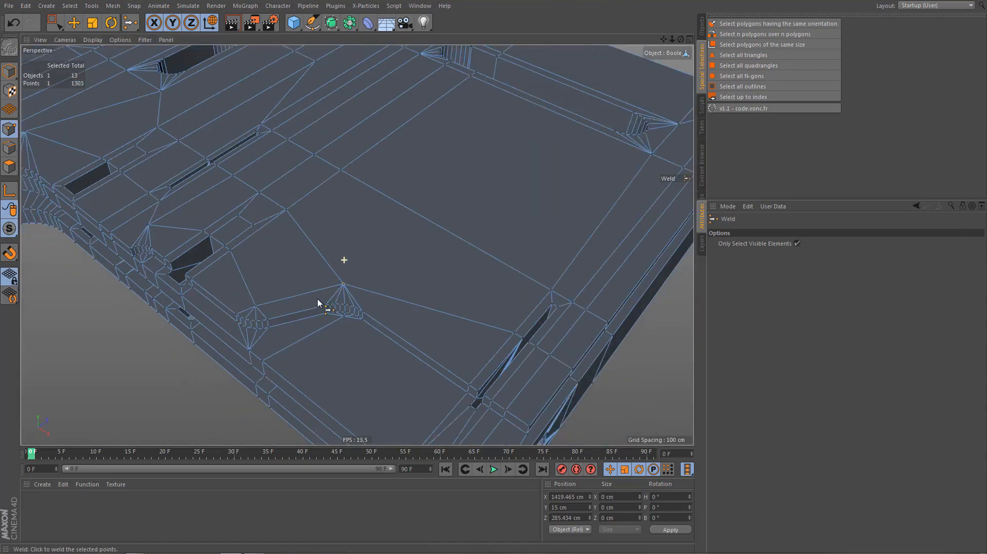
pyautogui.keyDown('alt'); pyautogui.moveTo(317, 300); pyautogui.dragTo(296, 315, button='right'); pyautogui.keyUp('alt')
pyautogui.keyDown('alt'); pyautogui.moveTo(364, 276); pyautogui.dragTo(332, 303, button='middle'); pyautogui.keyUp('alt')
pyautogui.press('Return')
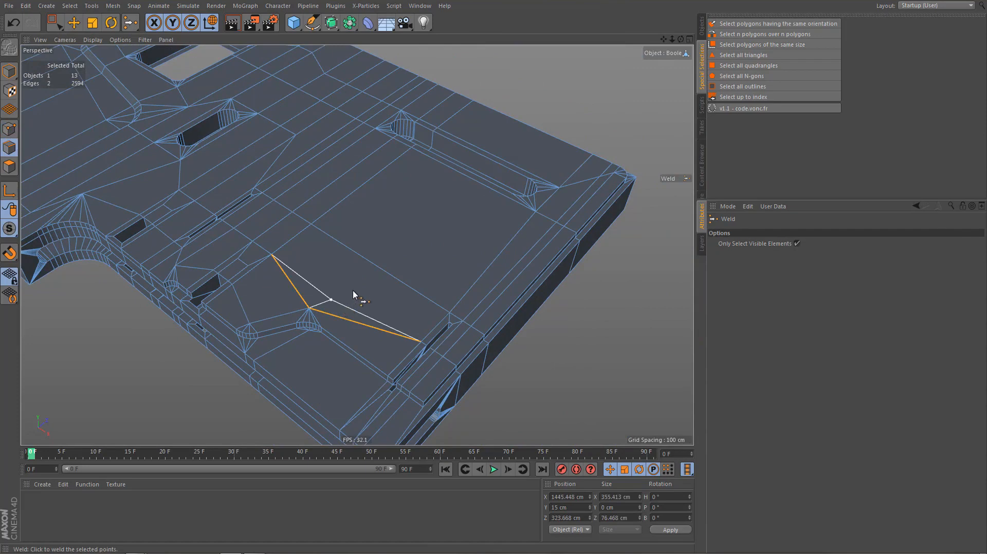
pyautogui.press('space')
pyautogui.keyDown('shift'); pyautogui.moveTo(479, 143); pyautogui.dragTo(549, 87); pyautogui.keyUp('shift')
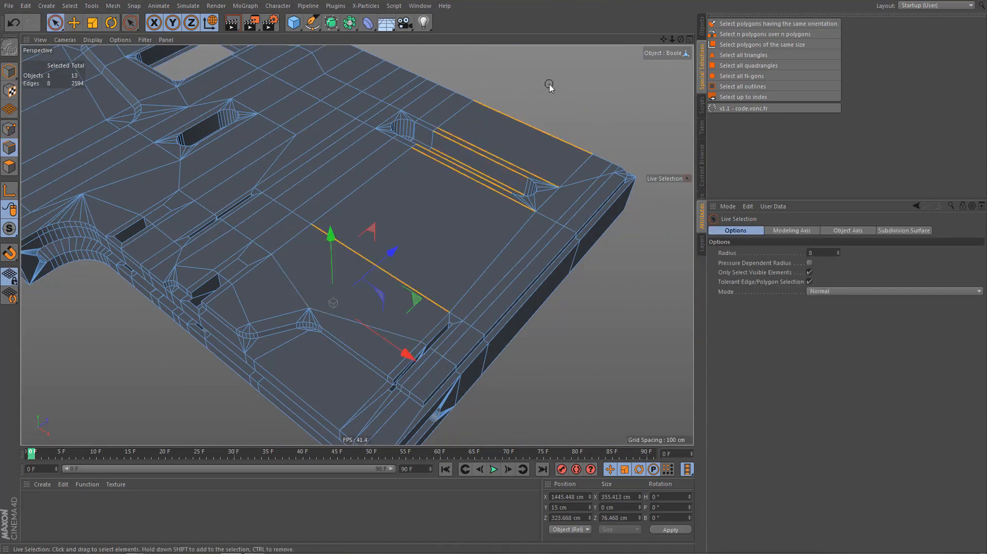
pyautogui.keyDown('alt'); pyautogui.moveTo(515, 165); pyautogui.dragTo(247, 205); pyautogui.keyUp('alt')
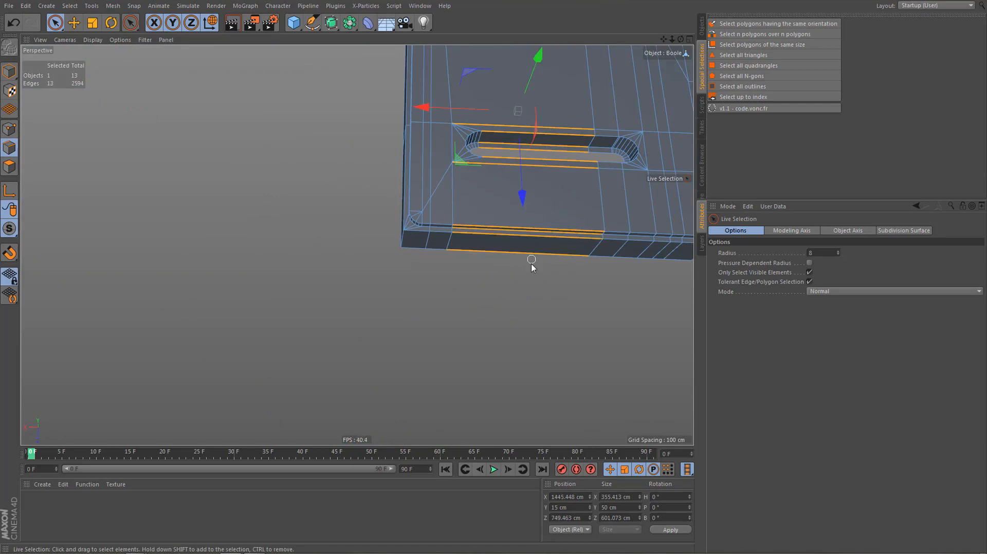
pyautogui.keyDown('alt'); pyautogui.moveTo(531, 273); pyautogui.dragTo(557, 242); pyautogui.keyUp('alt')
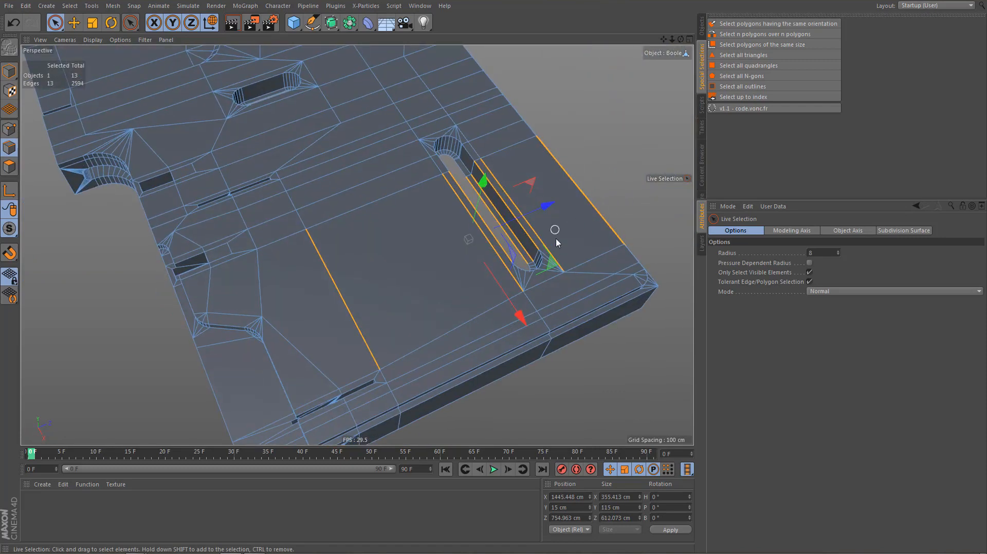
pyautogui.keyDown('alt'); pyautogui.moveTo(469, 281); pyautogui.dragTo(425, 309, button='middle'); pyautogui.keyUp('alt')
pyautogui.keyDown('alt'); pyautogui.moveTo(460, 249); pyautogui.dragTo(551, 223, button='right'); pyautogui.keyUp('alt')
pyautogui.keyDown('alt'); pyautogui.moveTo(484, 249); pyautogui.dragTo(334, 282); pyautogui.keyUp('alt')
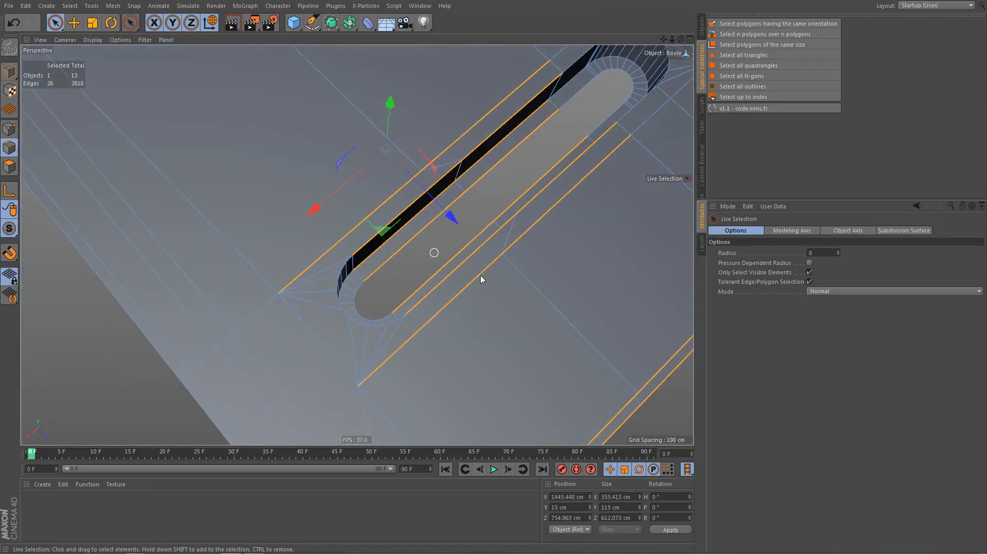
# Delete the new cut's edges between the long rounded slot and the plate's outer rim
pyautogui.press('e')
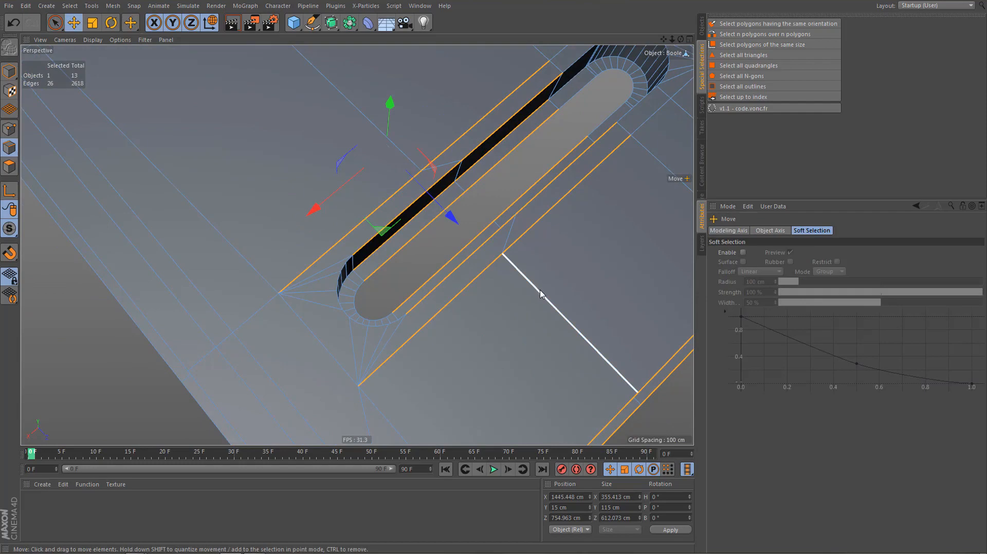
pyautogui.press('Delete')
# Connect the fan's tip point at the recess corner to the new cut's end point on the opposite edge
pyautogui.keyDown('alt'); pyautogui.moveTo(484, 237); pyautogui.dragTo(507, 252); pyautogui.keyUp('alt')
pyautogui.scroll(10, 508, 253)
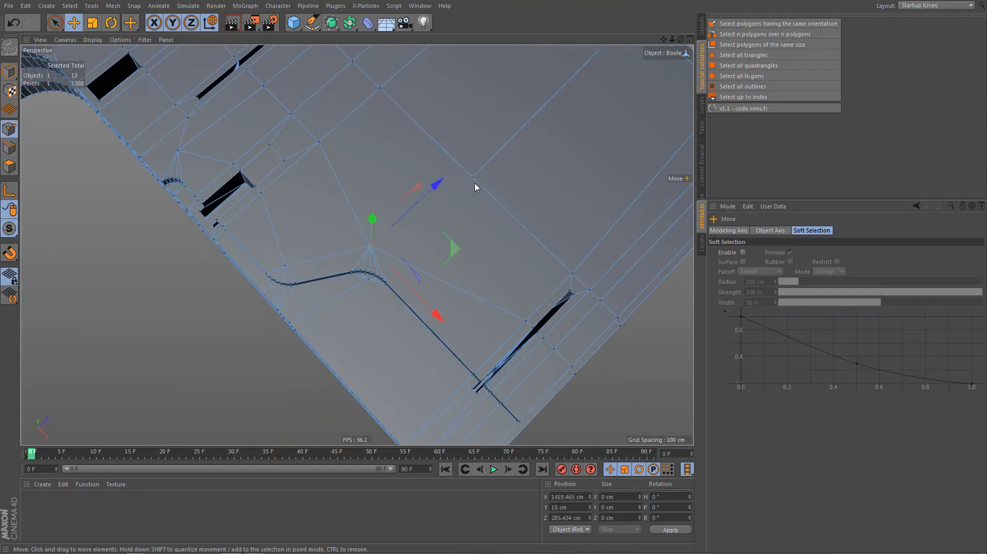
pyautogui.keyDown('alt'); pyautogui.moveTo(402, 293); pyautogui.dragTo(471, 215); pyautogui.keyUp('alt')
pyautogui.keyDown('alt'); pyautogui.moveTo(437, 267); pyautogui.dragTo(290, 269); pyautogui.keyUp('alt')
# In the Top view, select the row of points crossing the middle of the narrow slot and move it to about Z 312 cm
pyautogui.middleClick(457, 224)
pyautogui.middleClick(504, 156)
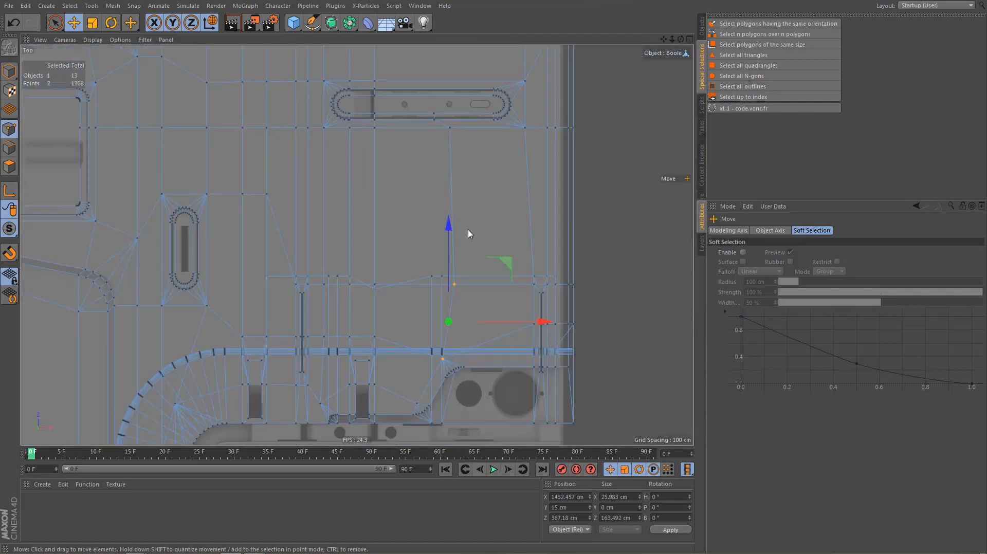
pyautogui.keyDown('alt'); pyautogui.moveTo(511, 285); pyautogui.dragTo(477, 236, button='middle'); pyautogui.keyUp('alt')
pyautogui.press('0')
pyautogui.scroll(2, 560, 297)
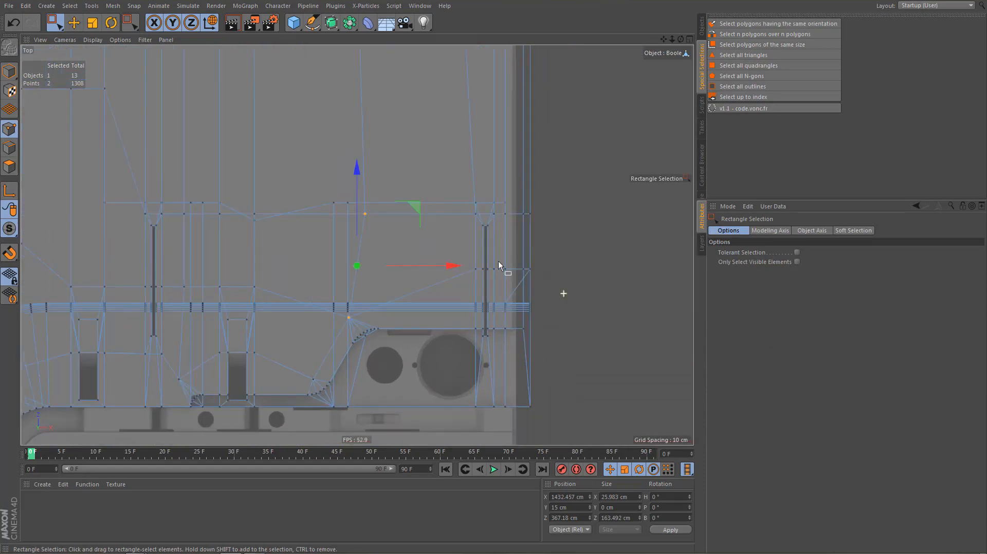
pyautogui.moveTo(561, 277); pyautogui.dragTo(562, 278)
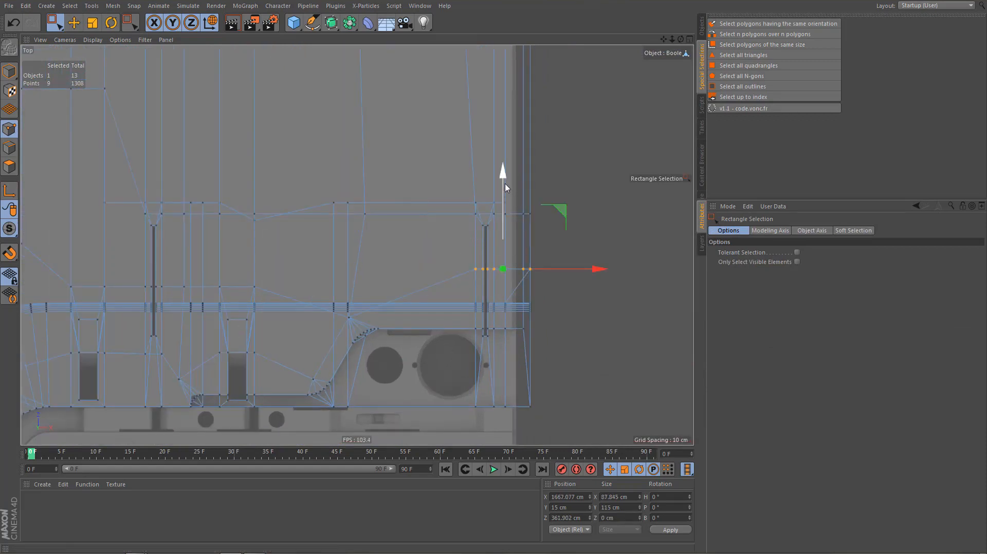
pyautogui.moveTo(513, 205); pyautogui.dragTo(513, 205)
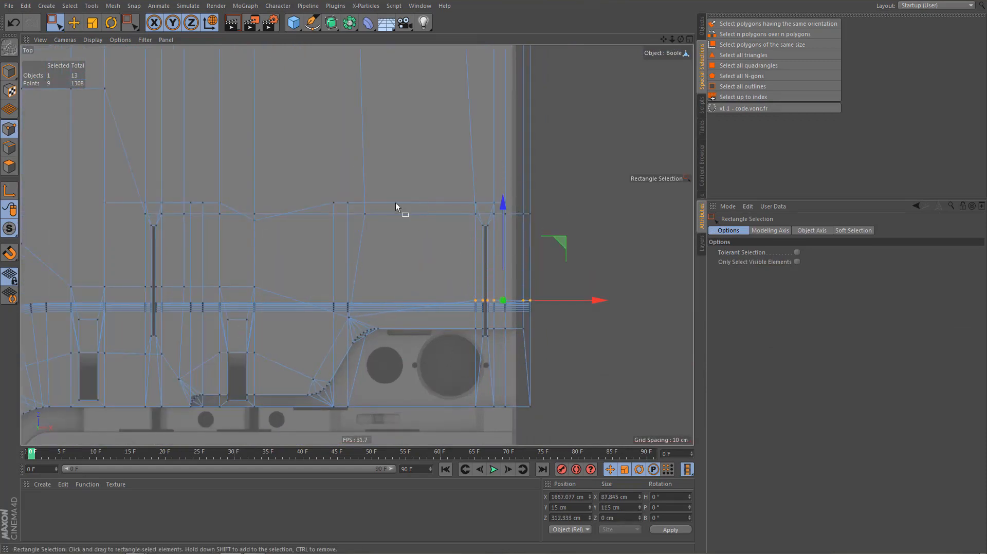
# In the perspective view, slide the selected row of slot points along the Z axis to about 338 cm
pyautogui.middleClick(395, 202)
pyautogui.middleClick(261, 196)
pyautogui.keyDown('alt'); pyautogui.moveTo(438, 273); pyautogui.dragTo(418, 242); pyautogui.keyUp('alt')
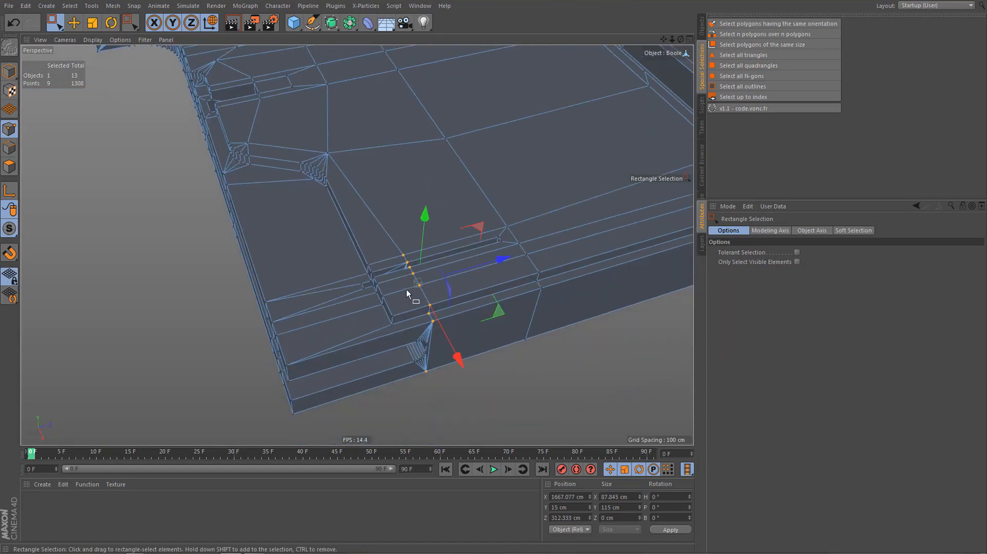
pyautogui.keyDown('alt'); pyautogui.moveTo(406, 289); pyautogui.dragTo(445, 304); pyautogui.keyUp('alt')
pyautogui.moveTo(508, 279); pyautogui.dragTo(440, 294)
# Select the edge loop of the new cut running across the top face to the long rounded slot
pyautogui.press('t')
pyautogui.keyDown('alt'); pyautogui.moveTo(451, 287); pyautogui.dragTo(384, 362, button='middle'); pyautogui.keyUp('alt')
pyautogui.keyDown('alt'); pyautogui.moveTo(384, 362); pyautogui.dragTo(359, 319); pyautogui.keyUp('alt')
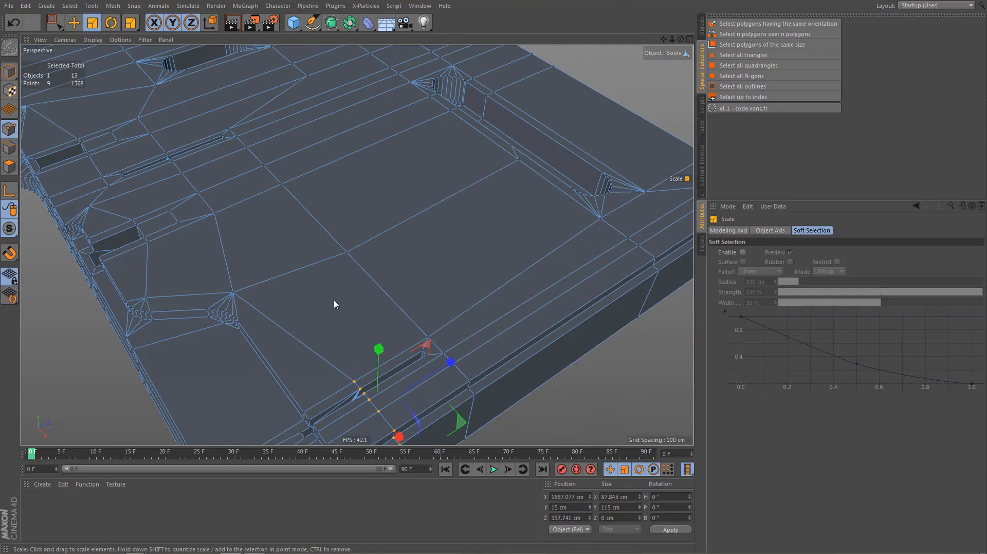
pyautogui.press('e')
pyautogui.press('Return')
pyautogui.doubleClick(331, 269)
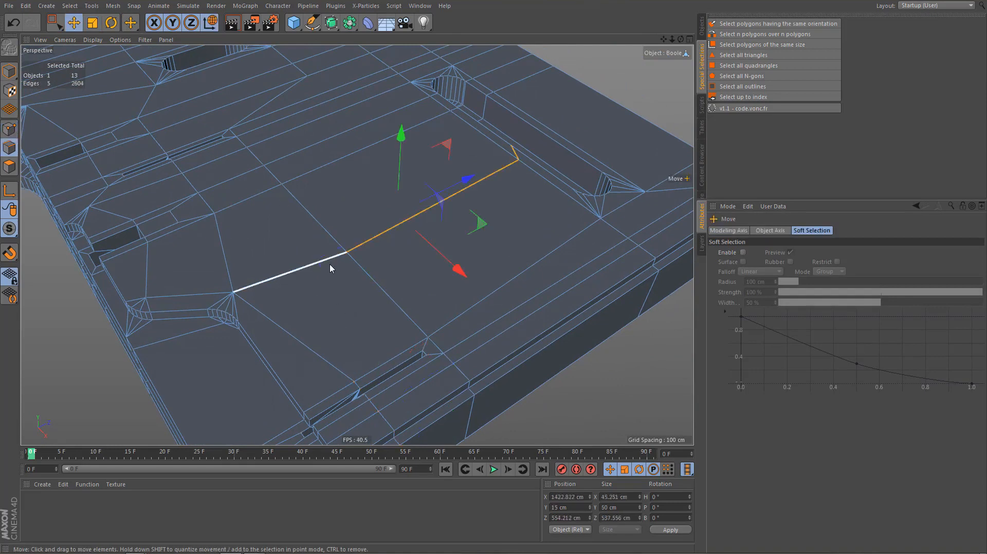
# Scale the selected edge loop across the top face to 0 cm along X so it runs straight
pyautogui.press('t')
pyautogui.moveTo(461, 274); pyautogui.dragTo(403, 236)
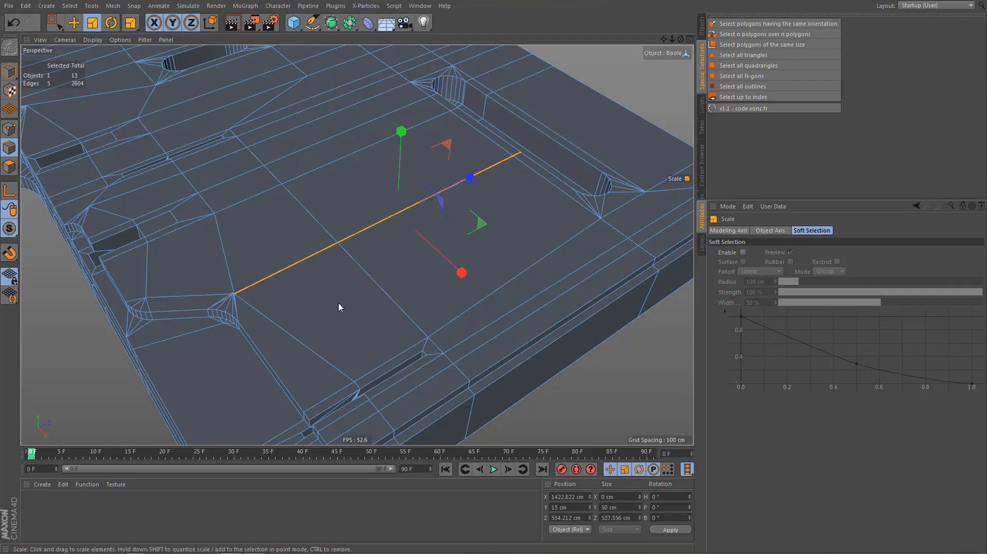
pyautogui.keyDown('alt'); pyautogui.moveTo(338, 304); pyautogui.dragTo(529, 312); pyautogui.keyUp('alt')
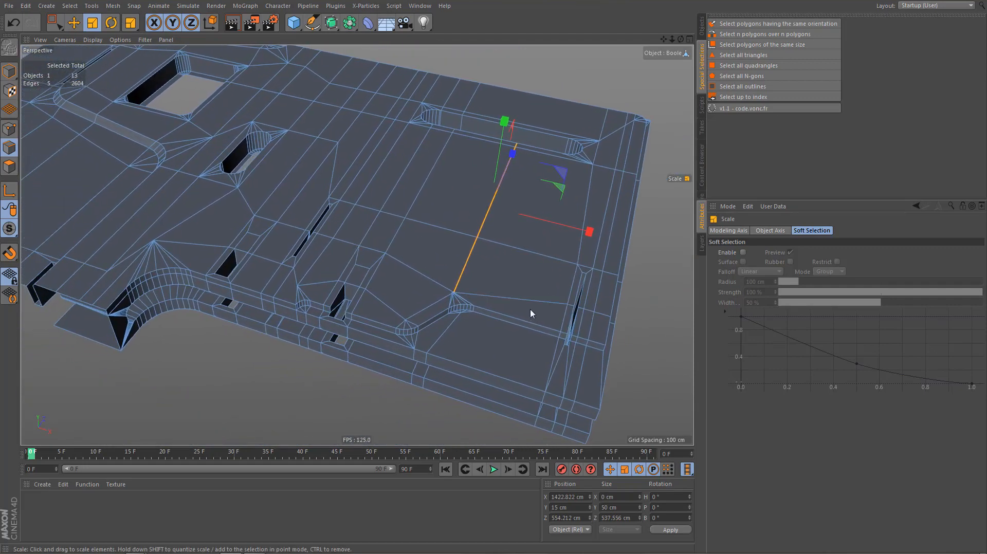
# Select all triangles in the mesh and examine where they remain around the slots, recesses and side walls, finishing with nothing selected
pyautogui.press('Return')
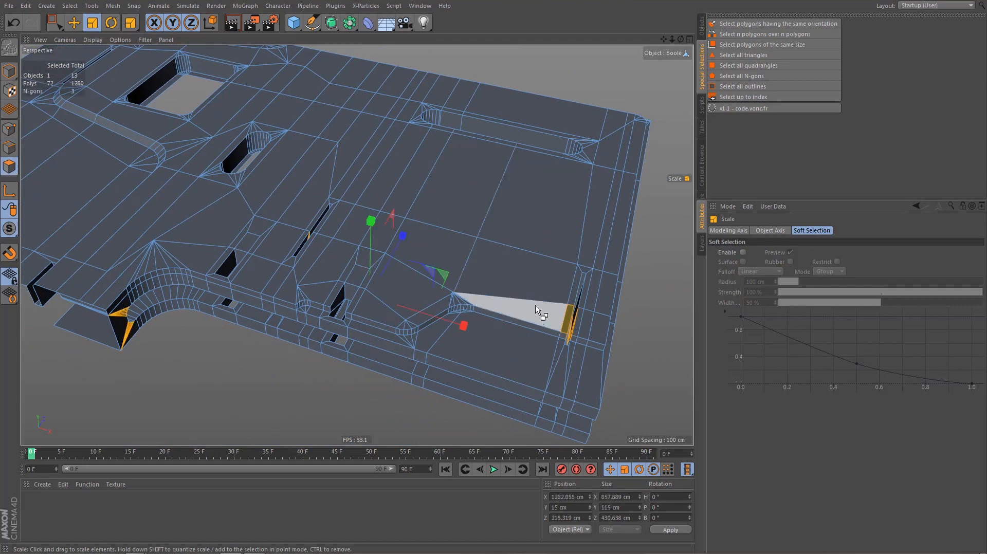
pyautogui.click(782, 53)
pyautogui.click(766, 54)
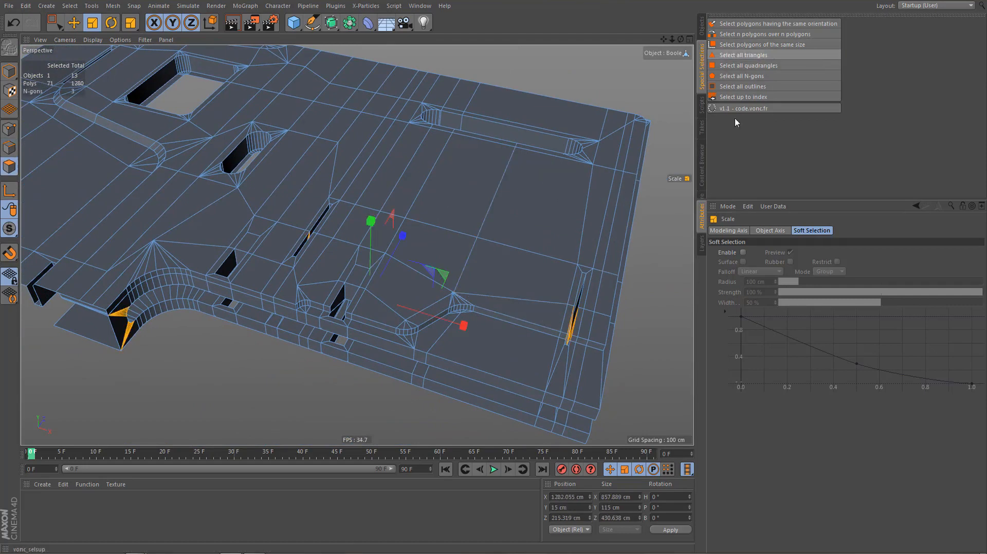
pyautogui.keyDown('alt'); pyautogui.moveTo(480, 309); pyautogui.dragTo(426, 308, button='middle'); pyautogui.keyUp('alt')
pyautogui.keyDown('alt'); pyautogui.moveTo(498, 303); pyautogui.dragTo(603, 304, button='right'); pyautogui.keyUp('alt')
pyautogui.moveTo(573, 324)
pyautogui.keyDown('alt'); pyautogui.mouseDown()
pyautogui.moveTo(593, 330)
pyautogui.moveTo(535, 343)
pyautogui.moveTo(613, 348)
pyautogui.moveTo(551, 380)
pyautogui.mouseUp(); pyautogui.keyUp('alt')
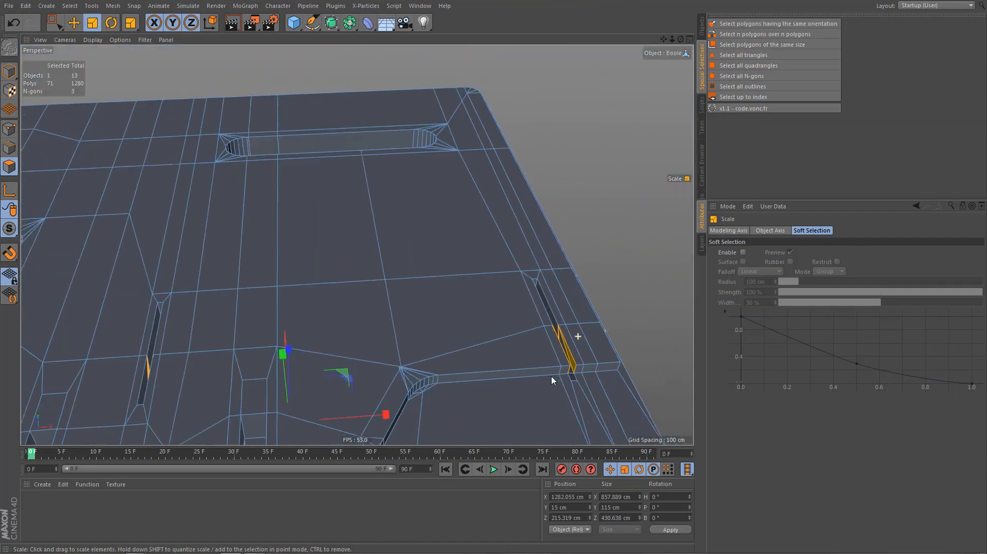
pyautogui.keyDown('alt'); pyautogui.moveTo(551, 376); pyautogui.dragTo(541, 381, button='right'); pyautogui.keyUp('alt')
pyautogui.keyDown('alt'); pyautogui.moveTo(589, 332); pyautogui.dragTo(669, 290, button='middle'); pyautogui.keyUp('alt')
pyautogui.keyDown('alt'); pyautogui.moveTo(282, 344); pyautogui.dragTo(445, 277, button='middle'); pyautogui.keyUp('alt')
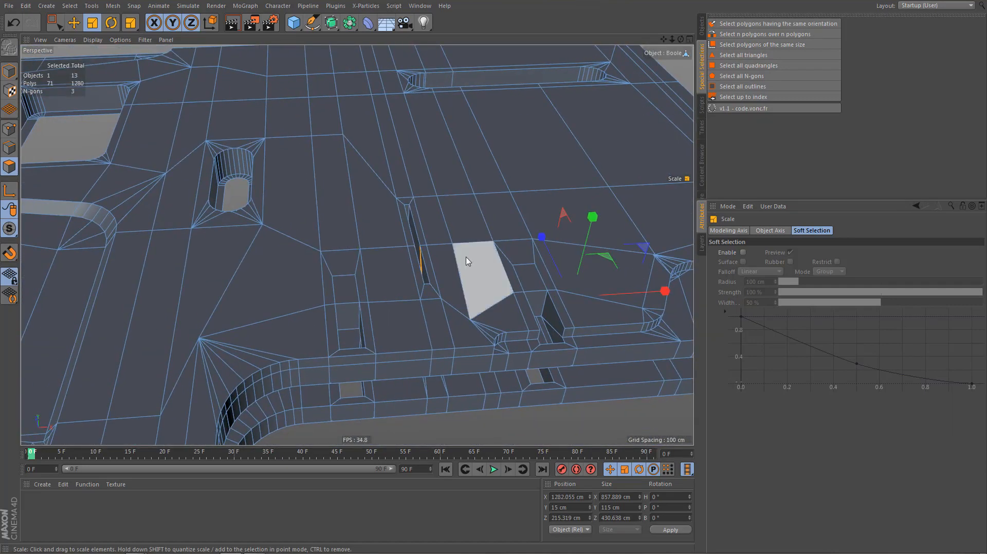
pyautogui.keyDown('alt'); pyautogui.moveTo(466, 261); pyautogui.dragTo(415, 318, button='right'); pyautogui.keyUp('alt')
pyautogui.keyDown('alt'); pyautogui.moveTo(414, 318); pyautogui.dragTo(295, 352); pyautogui.keyUp('alt')
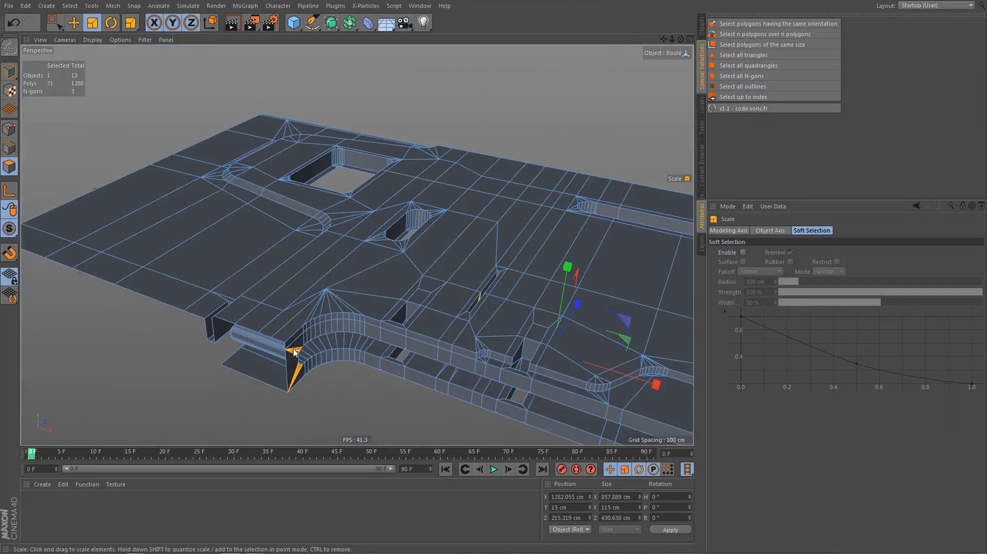
pyautogui.keyDown('alt'); pyautogui.moveTo(444, 306); pyautogui.dragTo(411, 342); pyautogui.keyUp('alt')
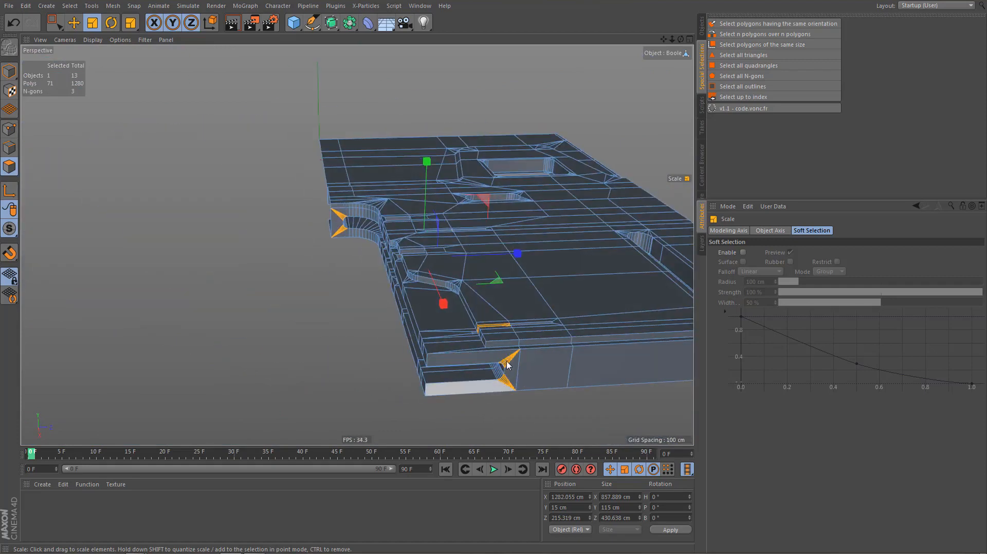
pyautogui.keyDown('alt'); pyautogui.moveTo(507, 367); pyautogui.dragTo(557, 379); pyautogui.keyUp('alt')
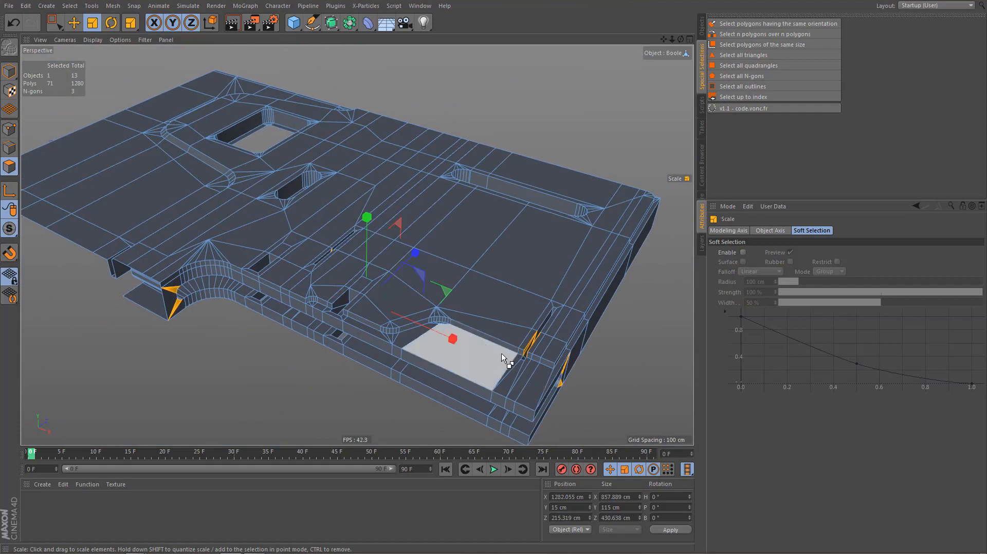
pyautogui.click(476, 426)
# Compare the small rectangular slots with the reference image in the Top view, and inspect the same area in perspective
pyautogui.moveTo(515, 292)
pyautogui.keyDown('alt'); pyautogui.mouseDown(button='middle')
pyautogui.moveTo(492, 313)
pyautogui.moveTo(522, 294)
pyautogui.mouseUp(button='middle'); pyautogui.keyUp('alt')
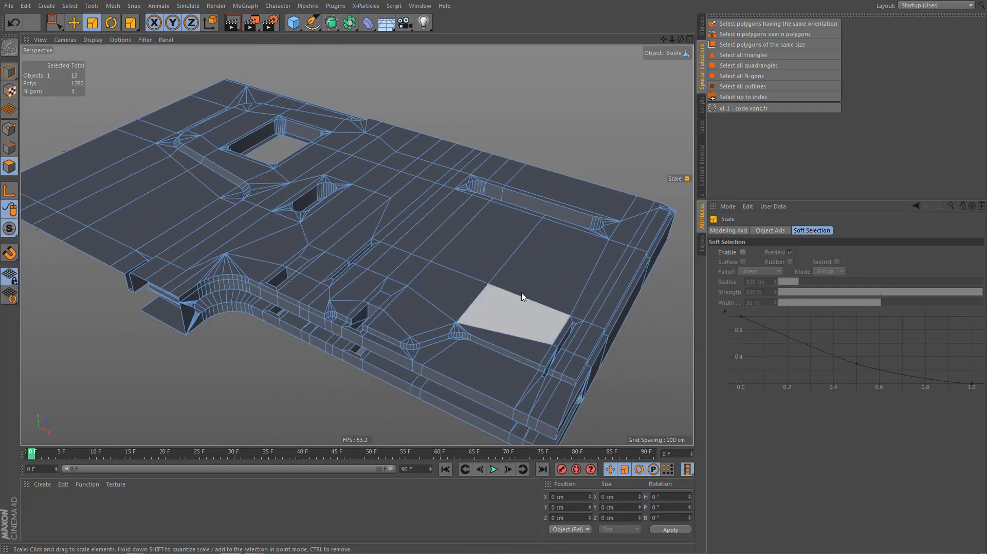
pyautogui.scroll(-3, 523, 298)
pyautogui.middleClick(521, 318)
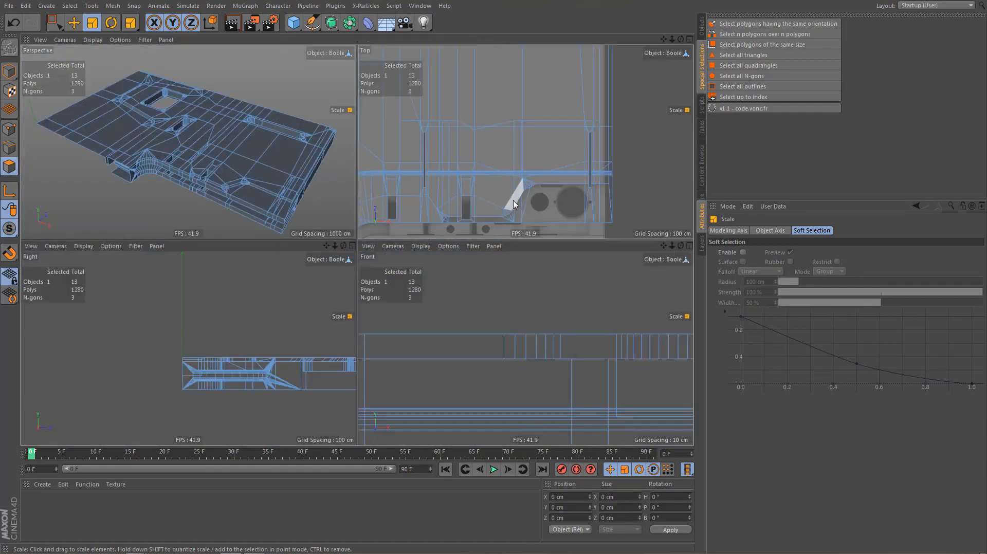
pyautogui.middleClick(514, 205)
pyautogui.scroll(-2, 497, 247)
pyautogui.scroll(2, 461, 305)
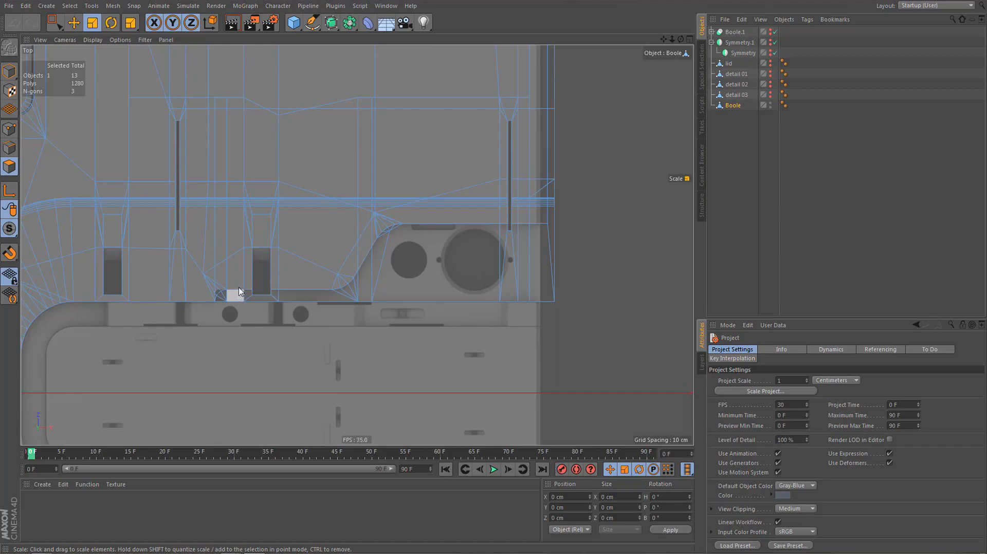
pyautogui.click(288, 245)
pyautogui.press('F1')
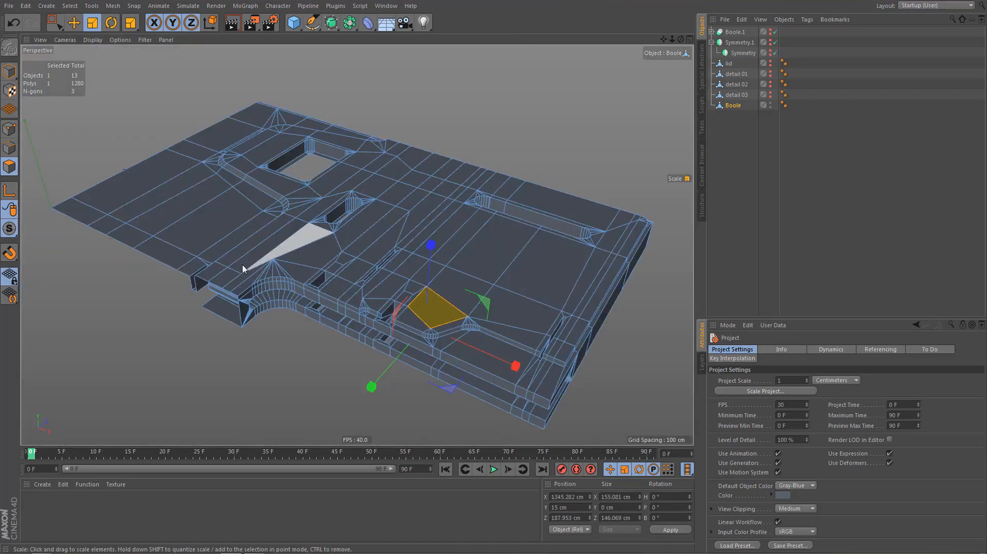
pyautogui.keyDown('alt'); pyautogui.moveTo(260, 250); pyautogui.dragTo(230, 240, button='middle'); pyautogui.keyUp('alt')
pyautogui.scroll(5, 344, 307)
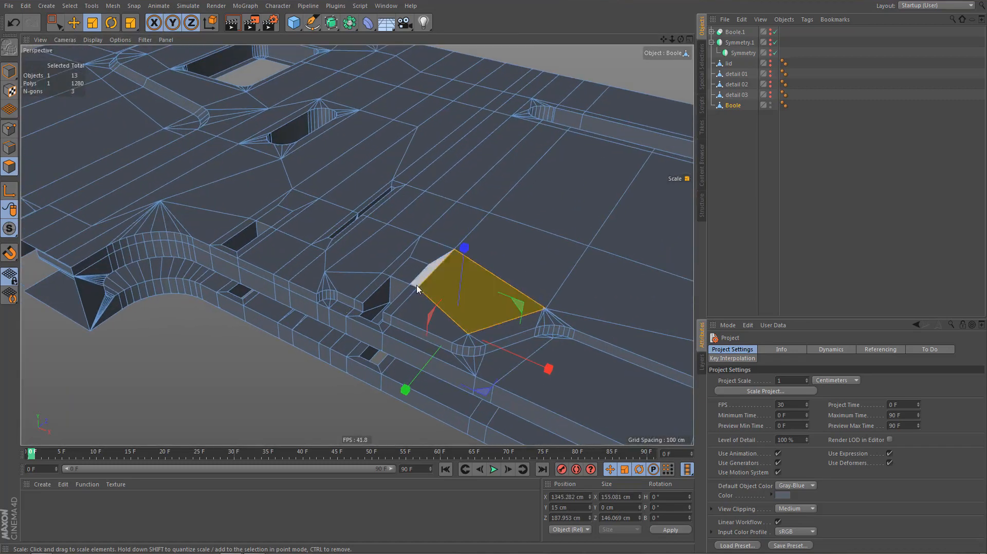
# Select the inner end edges of both small rectangular slots and bevel them in Chamfer mode with subdivision 0
pyautogui.press('Return')
pyautogui.click(400, 283)
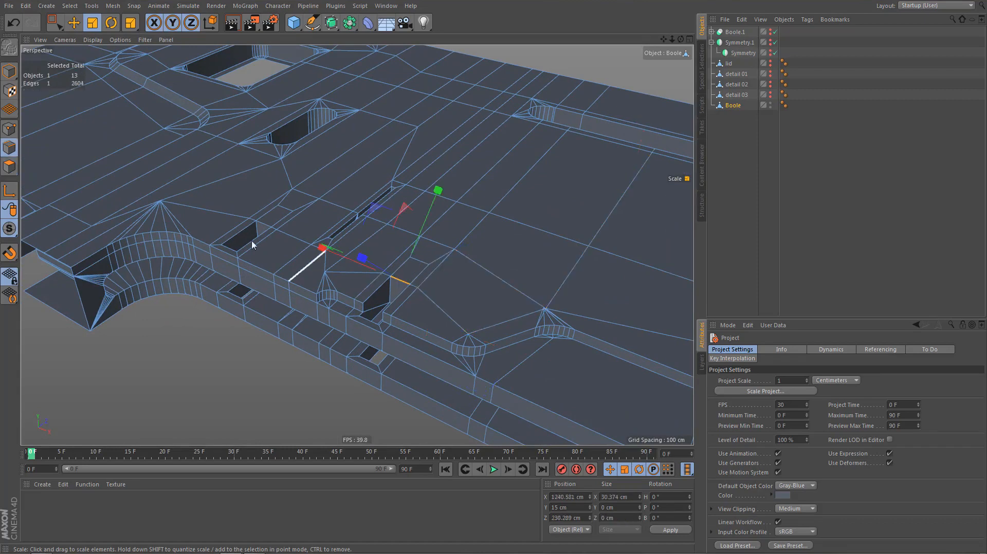
pyautogui.keyDown('shift'); pyautogui.click(266, 228); pyautogui.keyUp('shift')
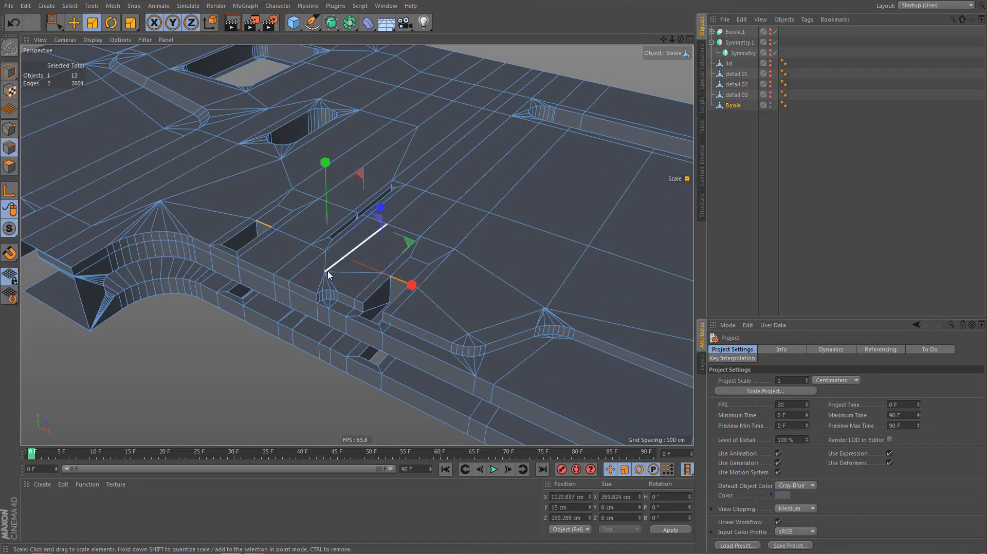
pyautogui.press('m')
pyautogui.press('s')
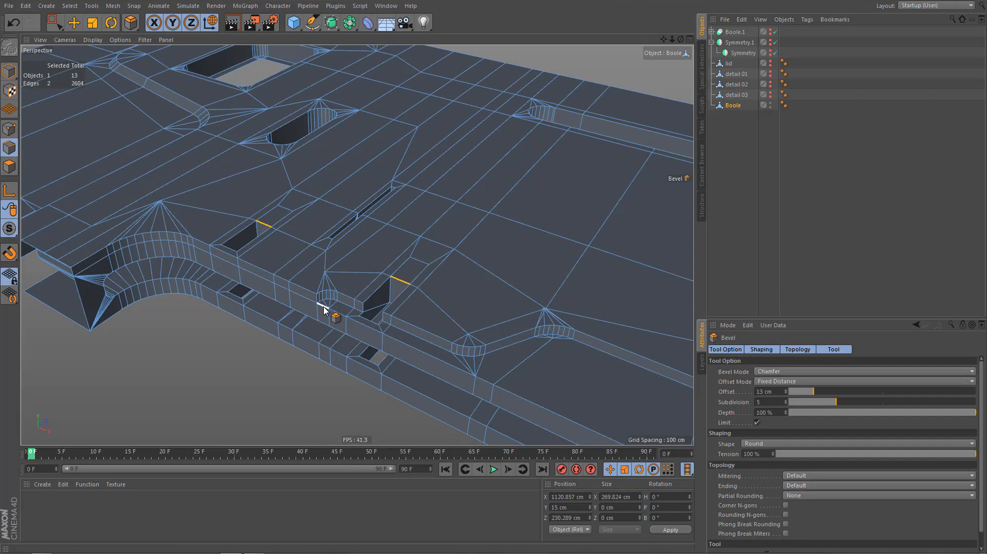
pyautogui.click(430, 294)
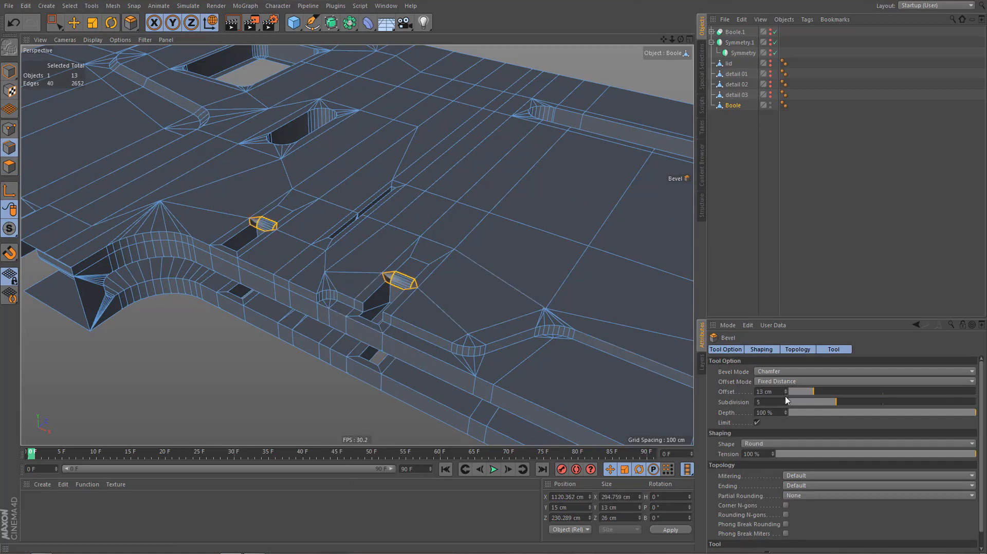
pyautogui.moveTo(785, 404); pyautogui.dragTo(785, 416)
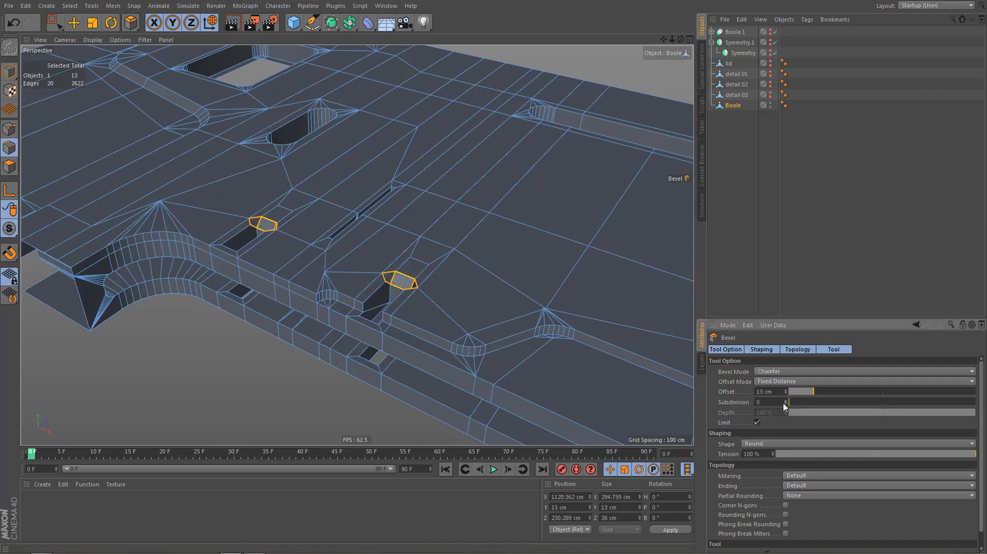
# Set the bevel offset of the two slot ends to 28 cm, judging its extent in the Top view
pyautogui.press('F2')
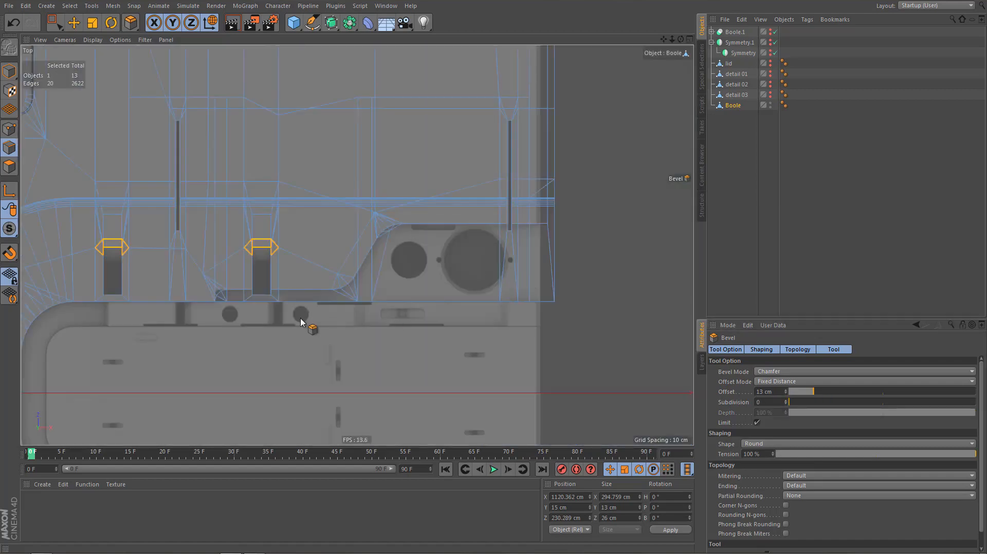
pyautogui.scroll(6, 248, 290)
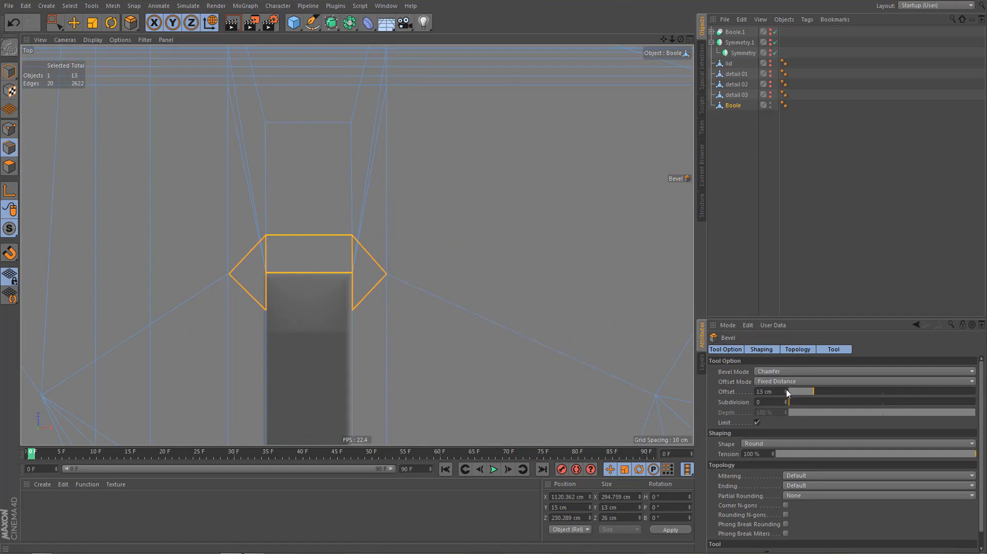
pyautogui.moveTo(788, 394); pyautogui.dragTo(792, 380)
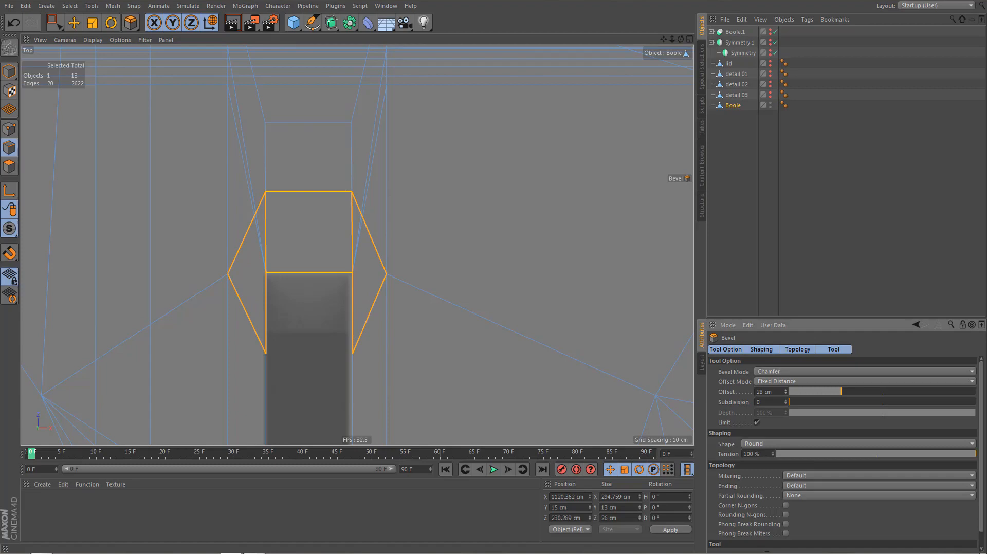
pyautogui.press('F1')
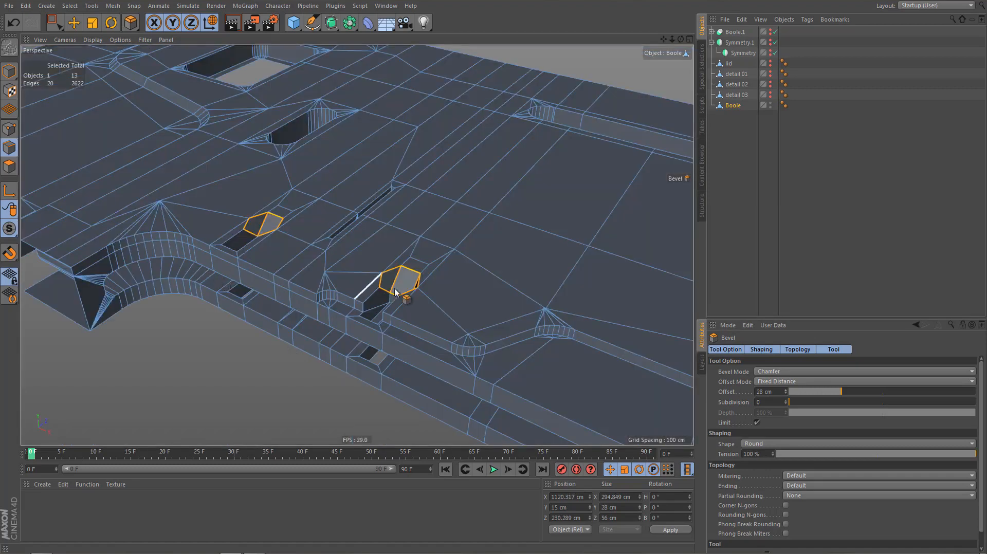
# With the Polygon Pen, weld the lower bevel points on both sides of the first rectangular slot onto its upper corner points
pyautogui.keyDown('alt'); pyautogui.moveTo(402, 289); pyautogui.dragTo(530, 271, button='right'); pyautogui.keyUp('alt')
pyautogui.keyDown('alt'); pyautogui.moveTo(480, 287); pyautogui.dragTo(510, 292); pyautogui.keyUp('alt')
pyautogui.press('Return')
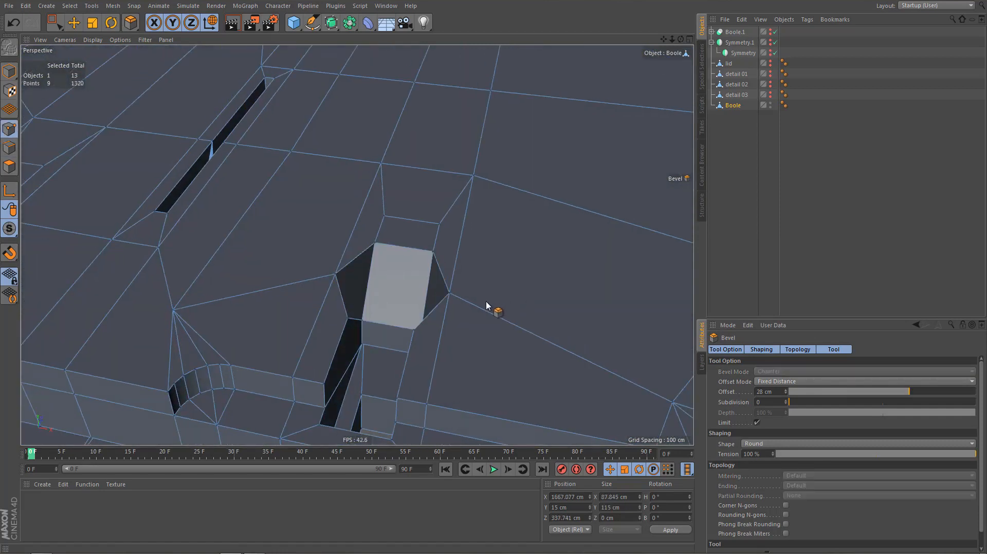
pyautogui.press('m')
pyautogui.press('e')
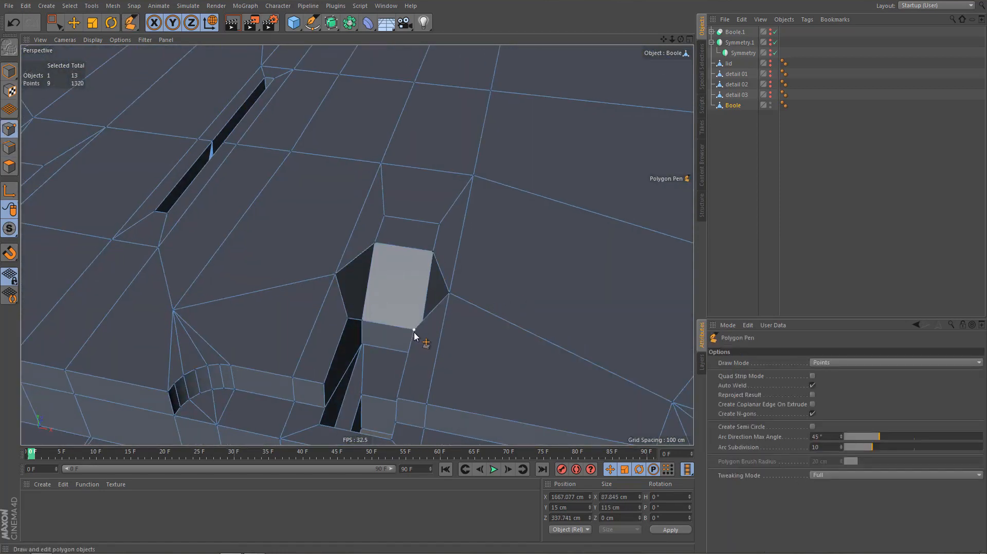
pyautogui.moveTo(412, 330); pyautogui.dragTo(434, 254)
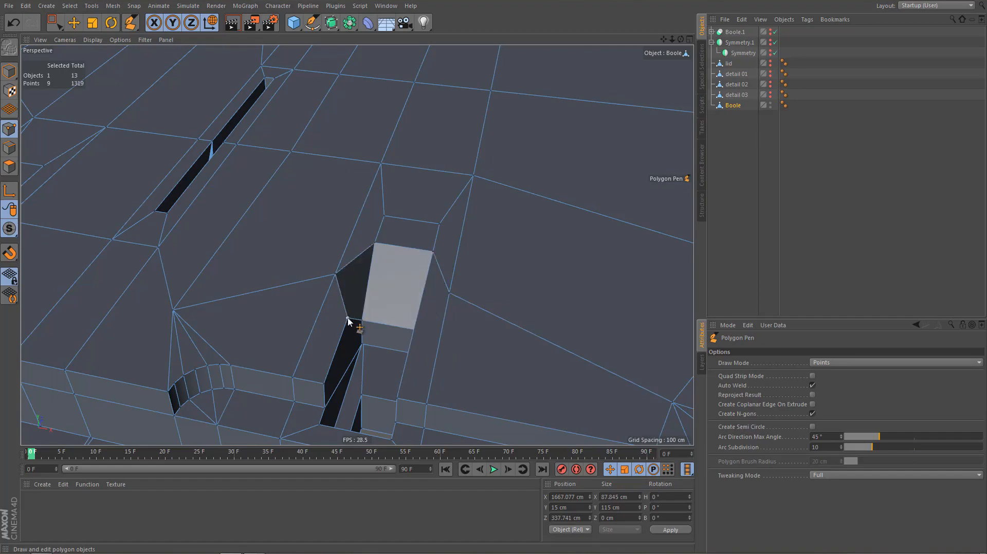
pyautogui.moveTo(347, 318); pyautogui.dragTo(374, 247)
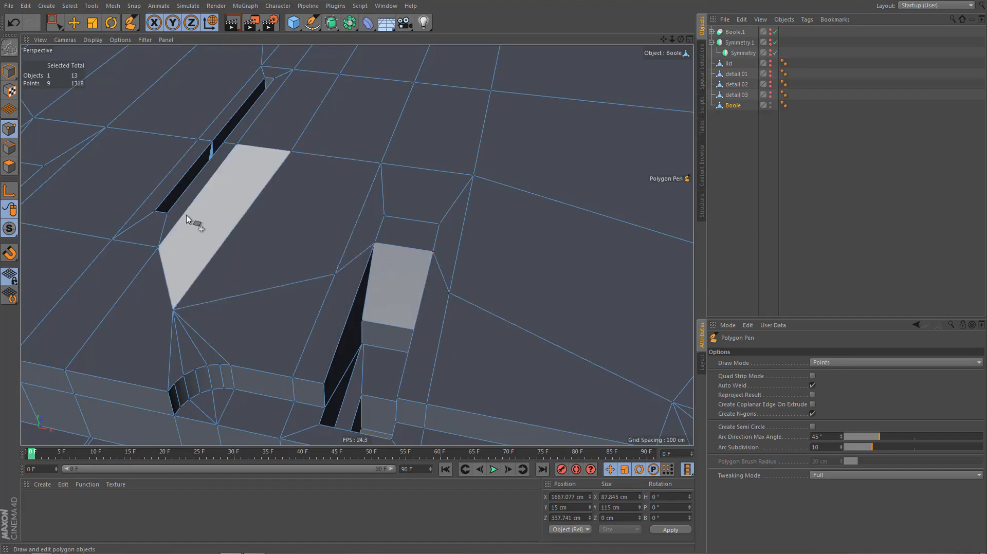
# Weld the lower bevel points of the second rectangular slot onto its upper corner points, and optimize the mesh
pyautogui.keyDown('alt'); pyautogui.moveTo(187, 218); pyautogui.dragTo(522, 310, button='middle'); pyautogui.keyUp('alt')
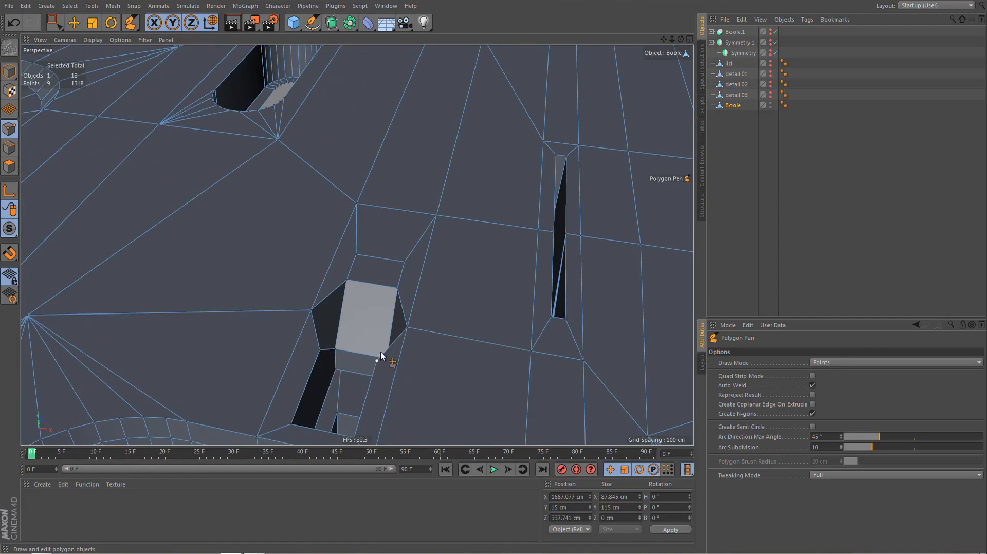
pyautogui.moveTo(381, 355); pyautogui.dragTo(400, 291)
pyautogui.moveTo(319, 351); pyautogui.dragTo(345, 293)
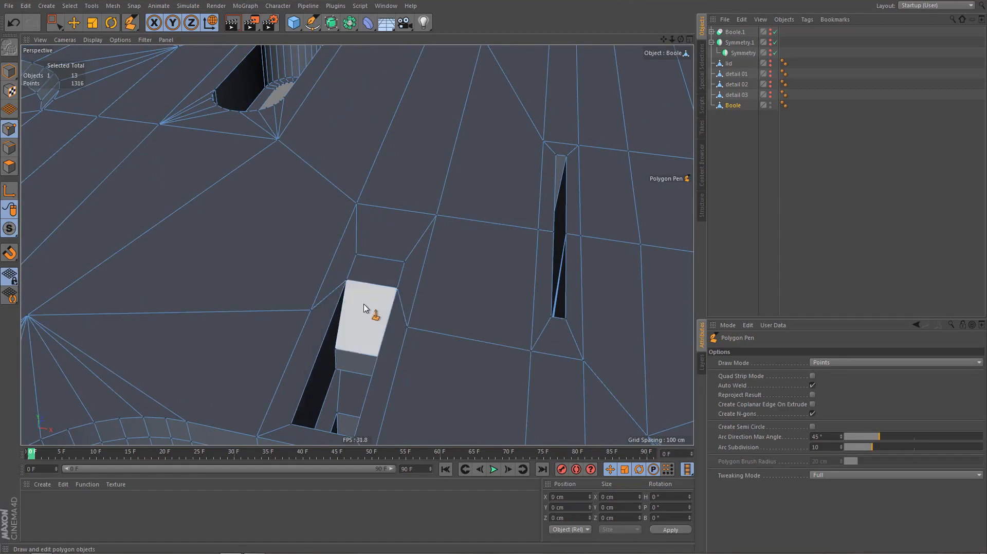
pyautogui.press('u')
pyautogui.press('o')
# On both side walls of the slot beside the curved cutout, connect the lower ramp corner with the opposite end's top corner point
pyautogui.keyDown('alt'); pyautogui.moveTo(470, 329); pyautogui.dragTo(438, 273, button='middle'); pyautogui.keyUp('alt')
pyautogui.keyDown('alt'); pyautogui.moveTo(432, 282); pyautogui.dragTo(407, 328); pyautogui.keyUp('alt')
pyautogui.keyDown('alt'); pyautogui.moveTo(343, 277); pyautogui.dragTo(366, 328); pyautogui.keyUp('alt')
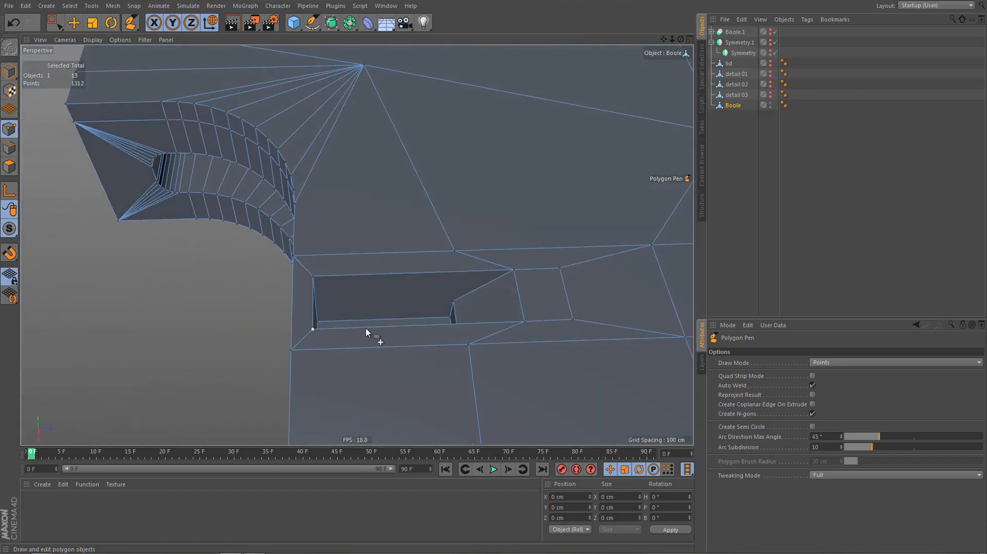
pyautogui.press('space')
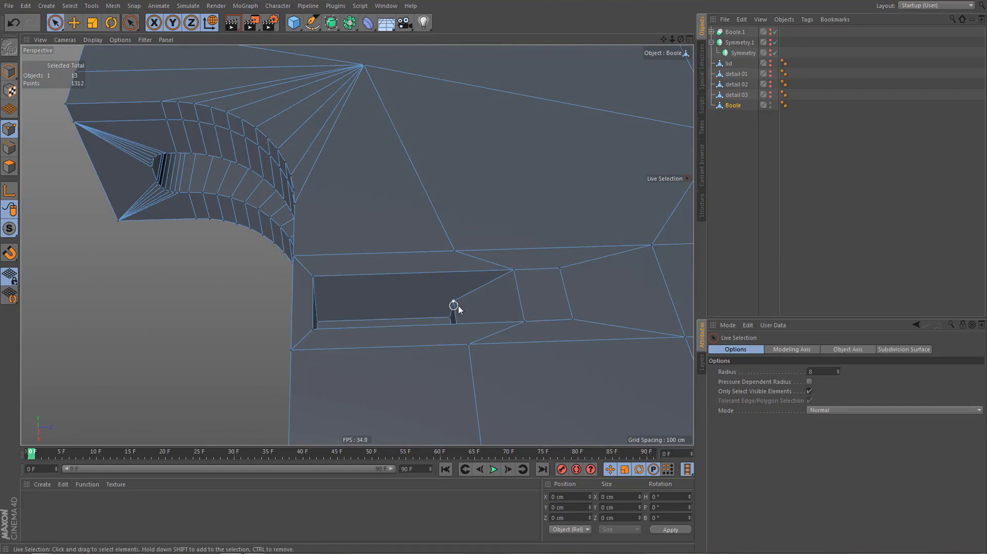
pyautogui.press('m')
pyautogui.press('m')
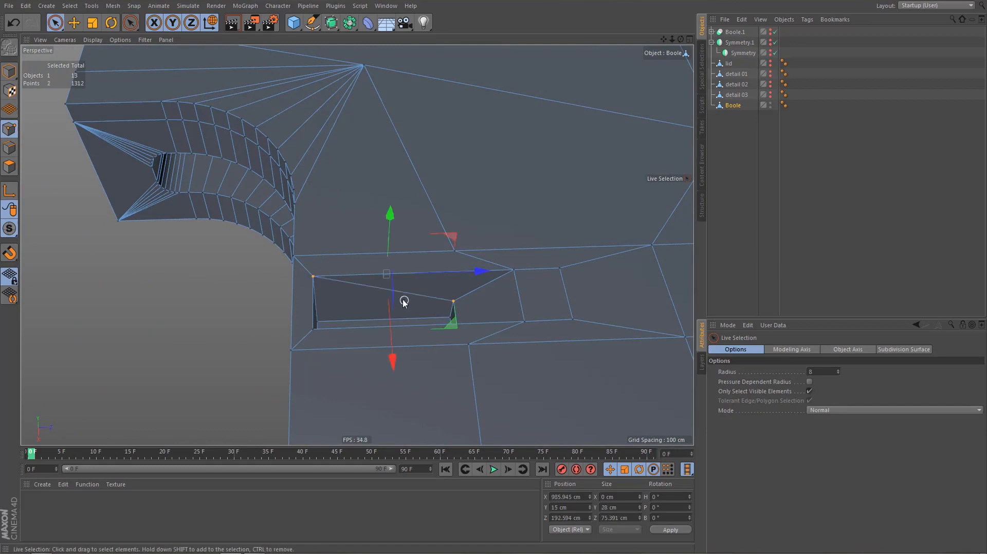
pyautogui.keyDown('alt'); pyautogui.moveTo(405, 295); pyautogui.dragTo(583, 301); pyautogui.keyUp('alt')
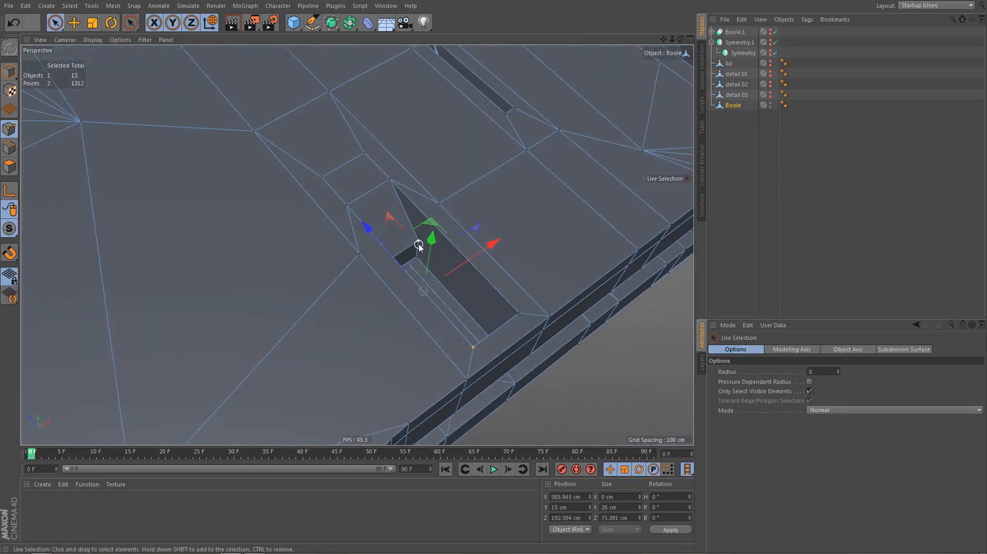
pyautogui.click(418, 245)
pyautogui.keyDown('shift'); pyautogui.click(518, 314); pyautogui.keyUp('shift')
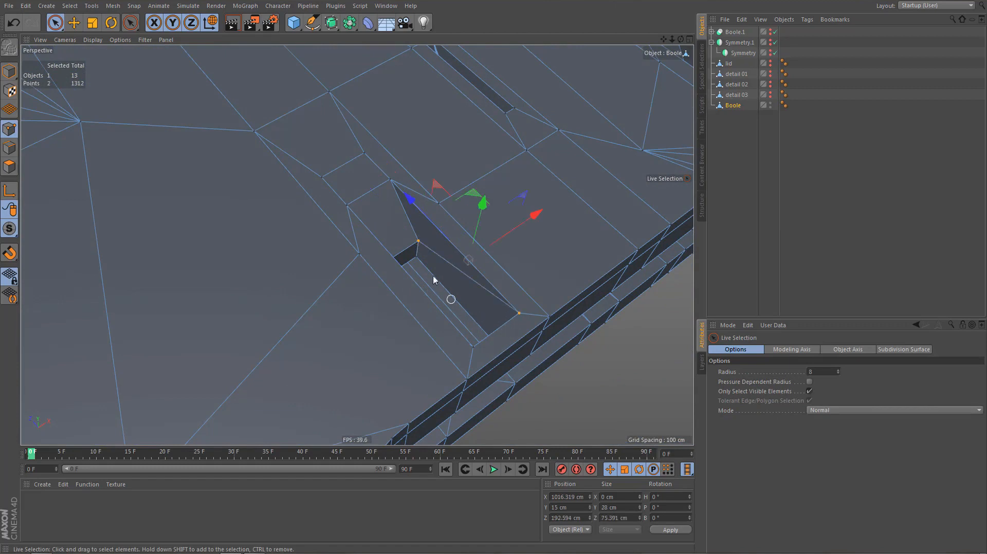
# Select the diagonal edges and sloped end edges on both side walls of the first slot and connect them through their midpoints
pyautogui.scroll(3, 440, 257)
pyautogui.keyDown('alt'); pyautogui.moveTo(469, 241); pyautogui.dragTo(535, 265); pyautogui.keyUp('alt')
pyautogui.press('Return')
pyautogui.click(495, 267)
pyautogui.keyDown('shift'); pyautogui.click(579, 275); pyautogui.keyUp('shift')
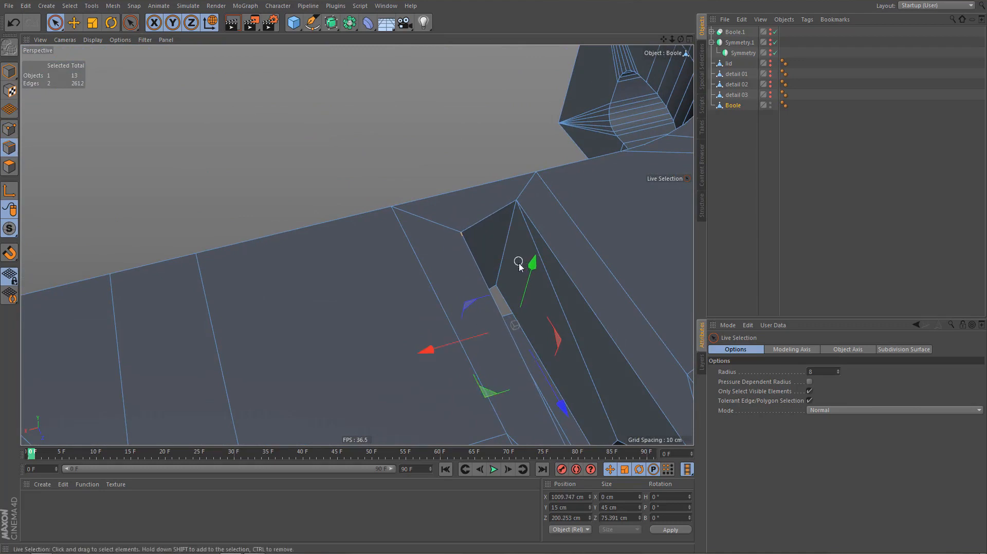
pyautogui.hotkey('ctrl', 'z')
pyautogui.keyDown('shift'); pyautogui.moveTo(504, 225); pyautogui.dragTo(538, 260); pyautogui.keyUp('shift')
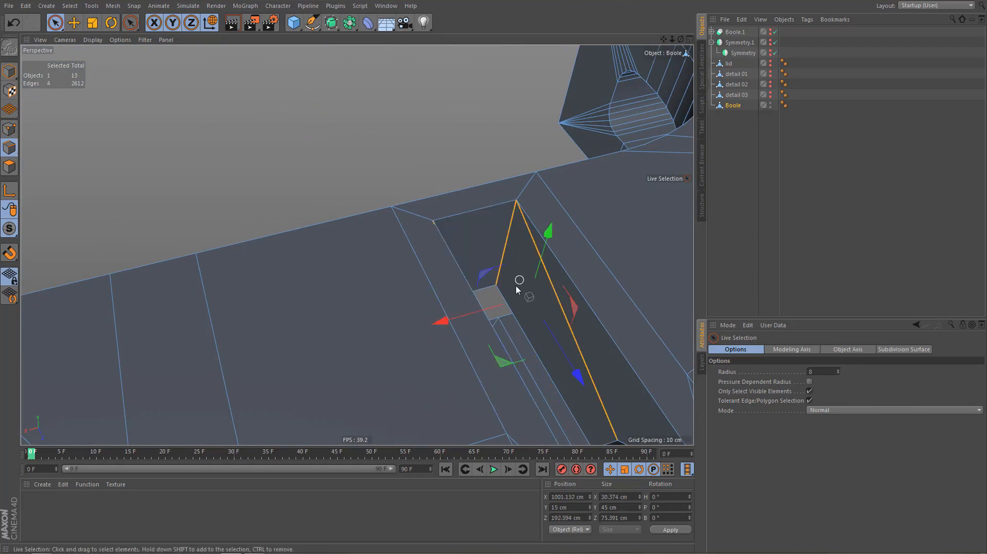
pyautogui.press('m')
pyautogui.press('m')
pyautogui.press('Return')
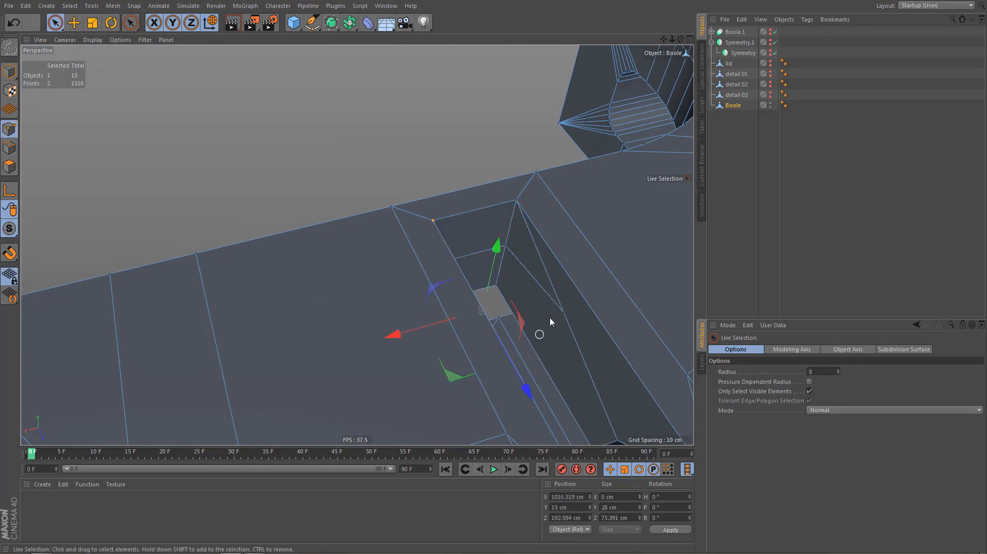
# Try to connect the upper ramp corner with the opposite end's top corner point on both side walls of the second slot
pyautogui.keyDown('alt'); pyautogui.moveTo(457, 329); pyautogui.dragTo(484, 295); pyautogui.keyUp('alt')
pyautogui.keyDown('alt'); pyautogui.moveTo(452, 333); pyautogui.dragTo(457, 335); pyautogui.keyUp('alt')
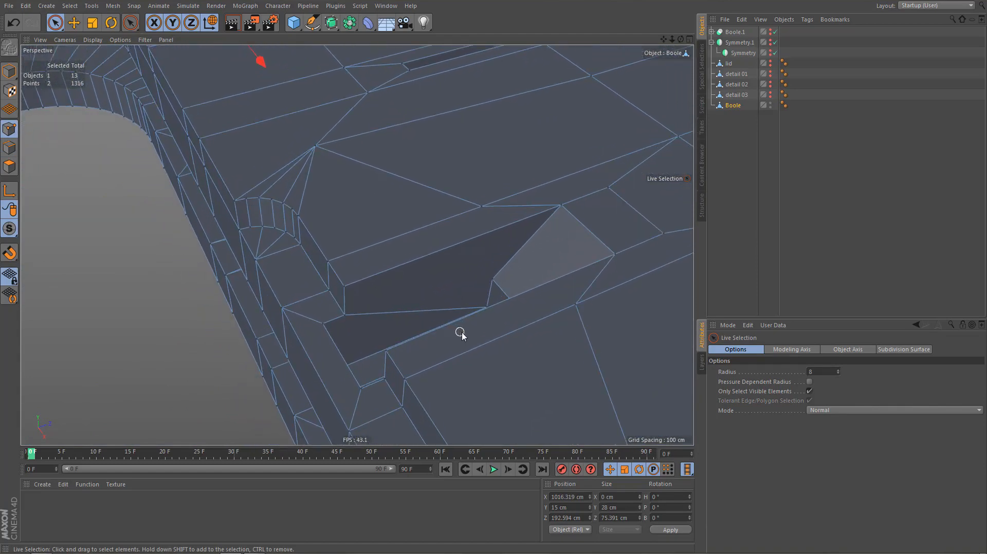
pyautogui.scroll(1, 460, 333)
pyautogui.keyDown('alt'); pyautogui.moveTo(460, 351); pyautogui.dragTo(504, 355, button='middle'); pyautogui.keyUp('alt')
pyautogui.keyDown('alt'); pyautogui.moveTo(490, 360); pyautogui.dragTo(577, 340); pyautogui.keyUp('alt')
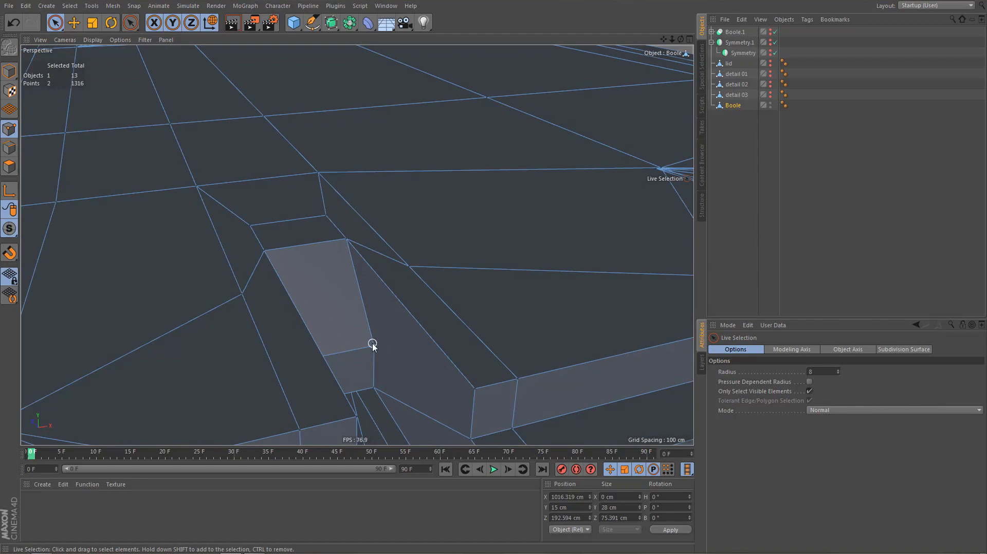
pyautogui.click(476, 388)
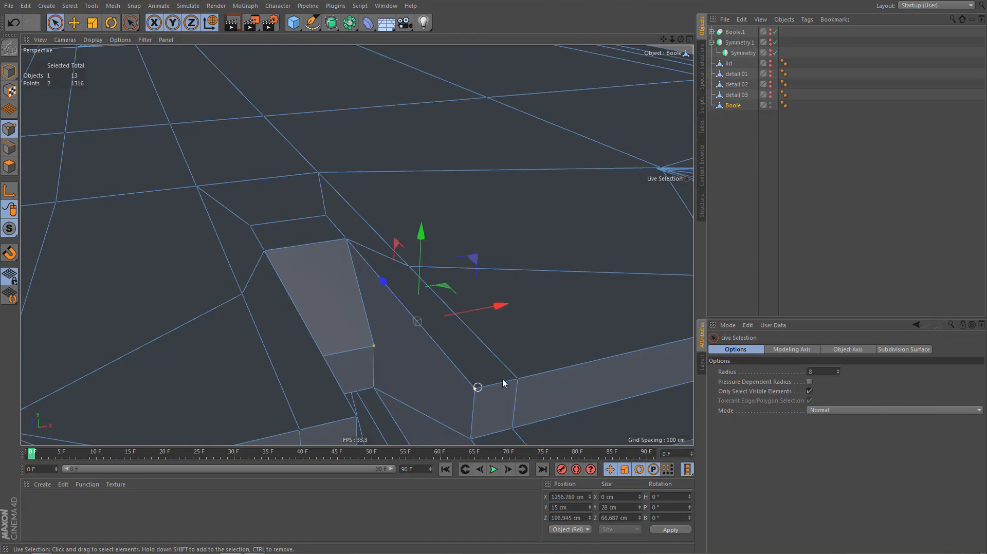
pyautogui.keyDown('alt'); pyautogui.moveTo(504, 363); pyautogui.dragTo(408, 382); pyautogui.keyUp('alt')
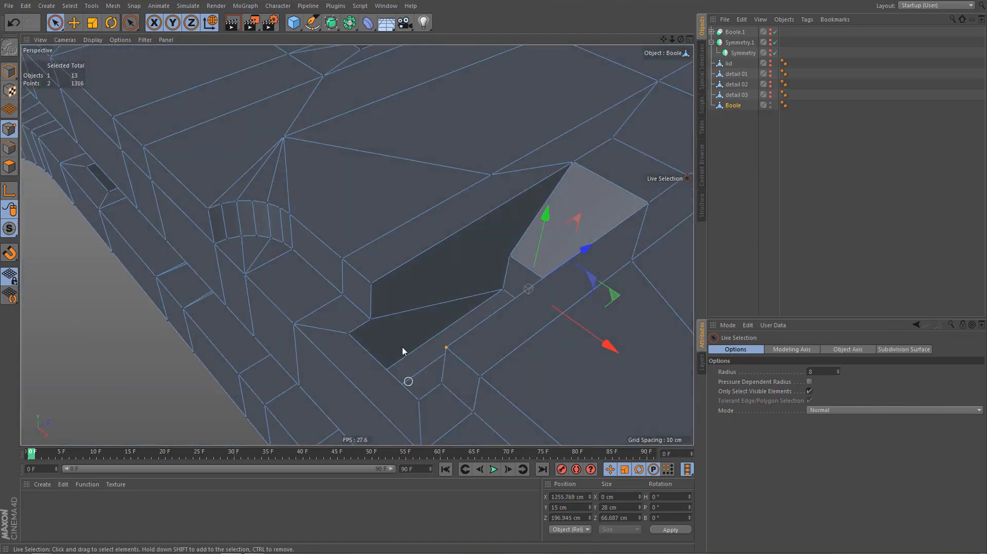
pyautogui.click(372, 284)
pyautogui.keyDown('alt'); pyautogui.moveTo(466, 309); pyautogui.dragTo(401, 318); pyautogui.keyUp('alt')
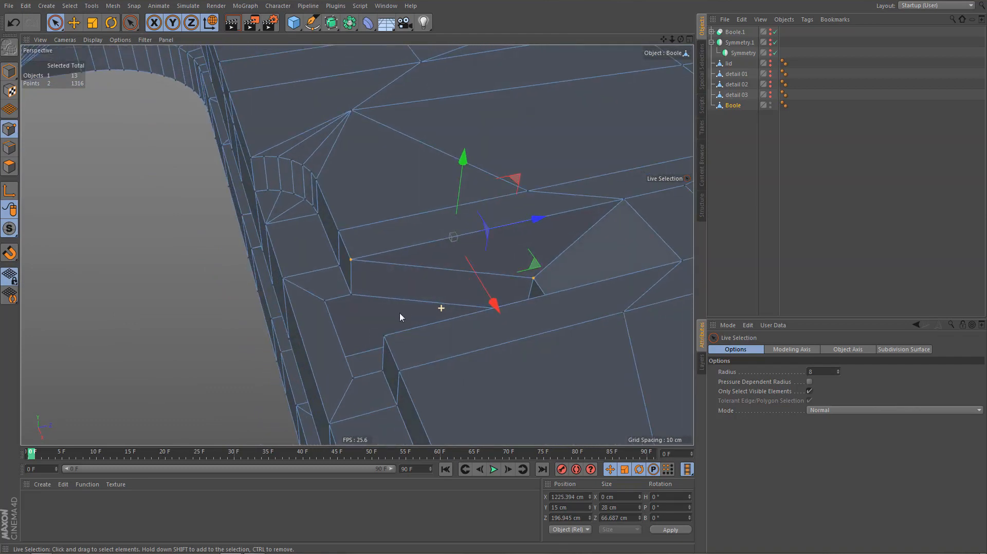
# Connect the upper ramp corner with the opposite end's bottom corner point on both side walls of the second slot
pyautogui.click(387, 330)
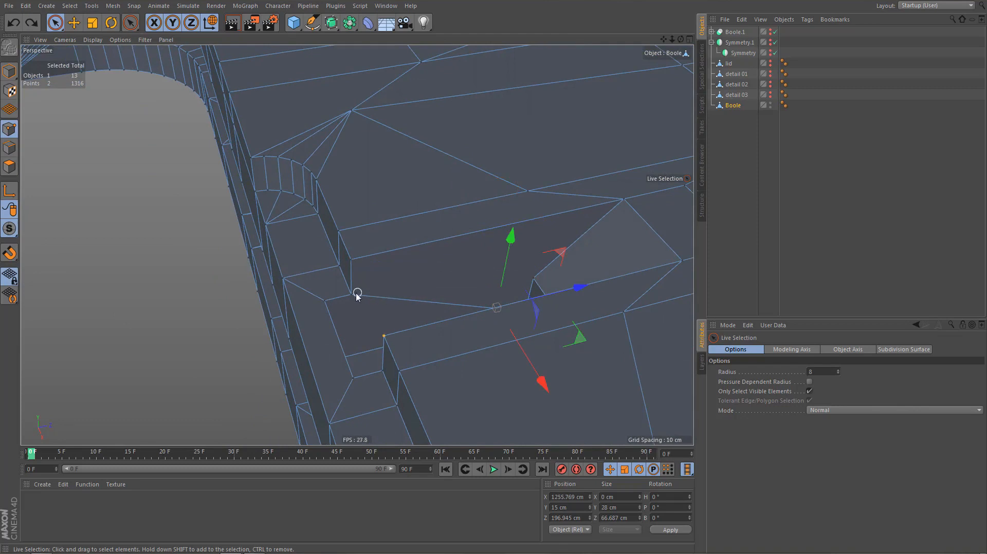
pyautogui.click(533, 279)
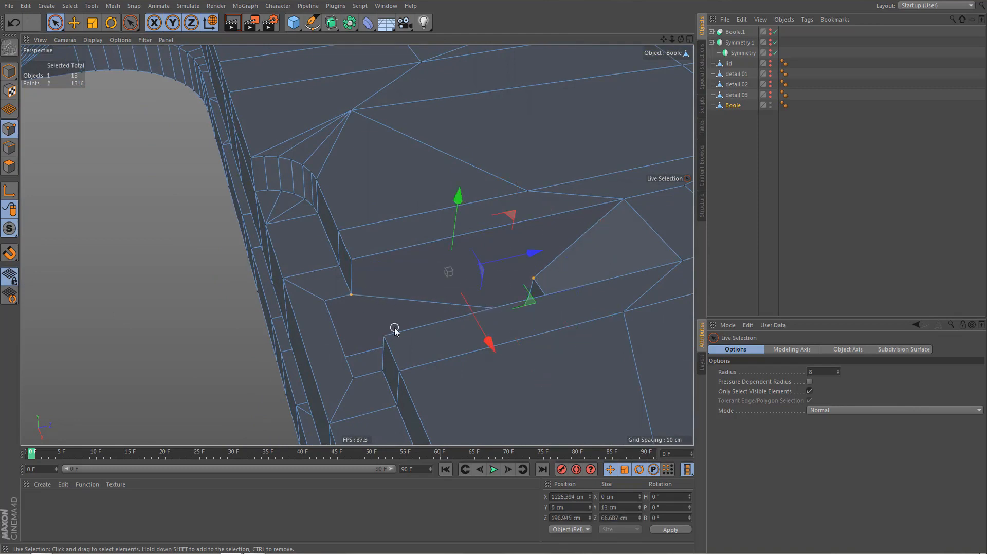
pyautogui.keyDown('alt'); pyautogui.moveTo(394, 329); pyautogui.dragTo(529, 300); pyautogui.keyUp('alt')
pyautogui.click(427, 200)
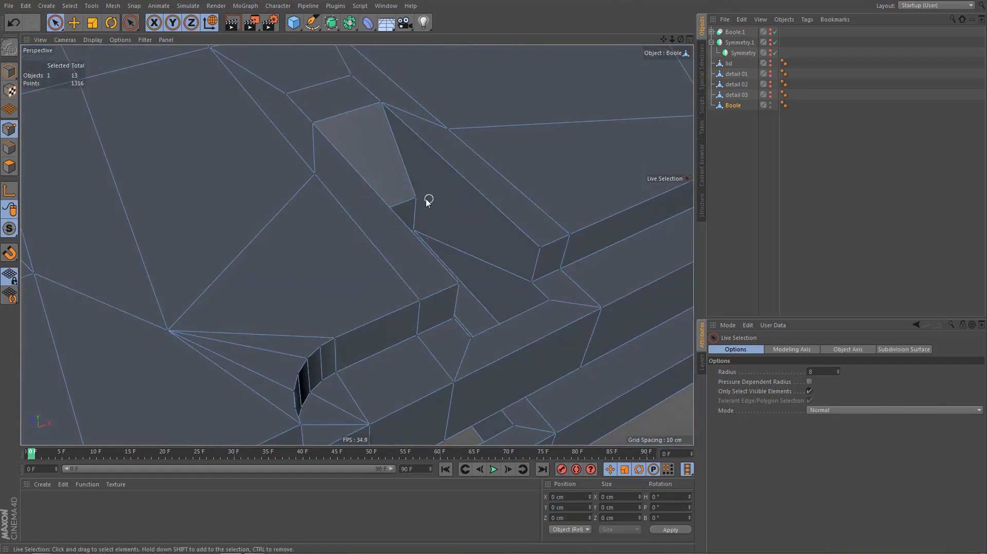
pyautogui.keyDown('shift'); pyautogui.click(531, 282); pyautogui.keyUp('shift')
pyautogui.keyDown('alt'); pyautogui.moveTo(508, 299); pyautogui.dragTo(474, 284, button='middle'); pyautogui.keyUp('alt')
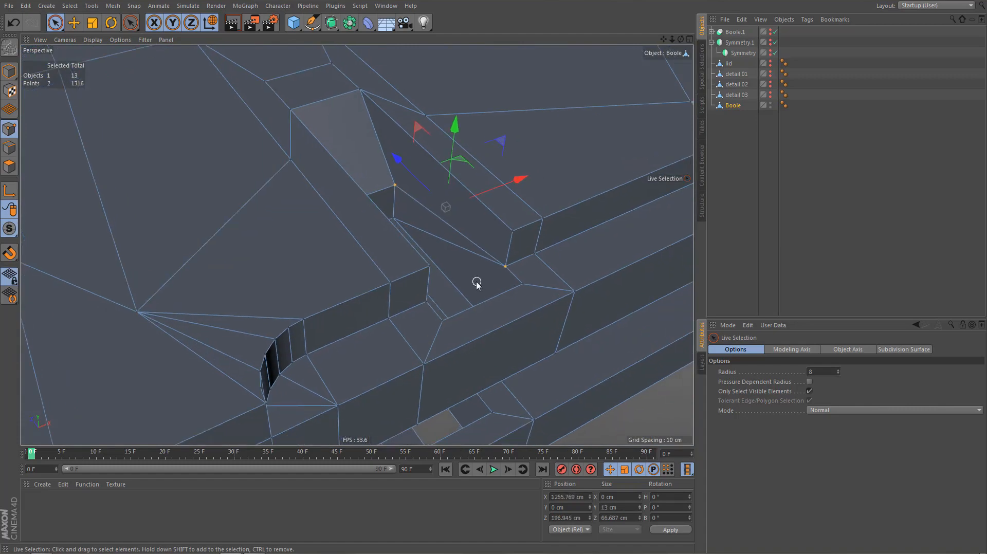
# Select the second slot's vertical end edges and wall diagonals on both sides and connect them through their midpoints
pyautogui.press('Return')
pyautogui.click(446, 243)
pyautogui.keyDown('alt'); pyautogui.moveTo(415, 255); pyautogui.dragTo(467, 310); pyautogui.keyUp('alt')
pyautogui.keyDown('shift'); pyautogui.click(431, 301); pyautogui.keyUp('shift')
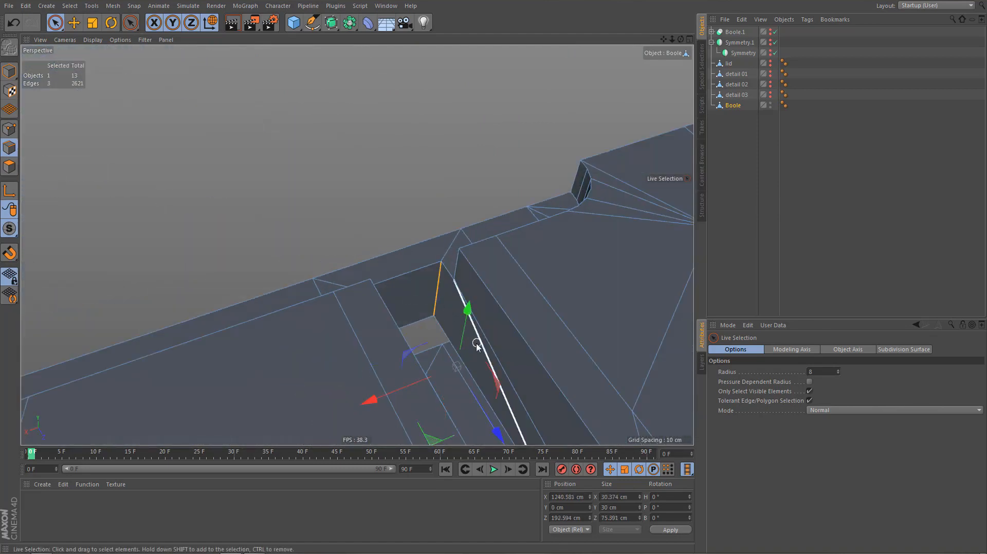
pyautogui.keyDown('shift'); pyautogui.click(479, 346); pyautogui.keyUp('shift')
pyautogui.press('m')
pyautogui.press('m')
pyautogui.keyDown('alt'); pyautogui.moveTo(509, 359); pyautogui.dragTo(498, 336, button='middle'); pyautogui.keyUp('alt')
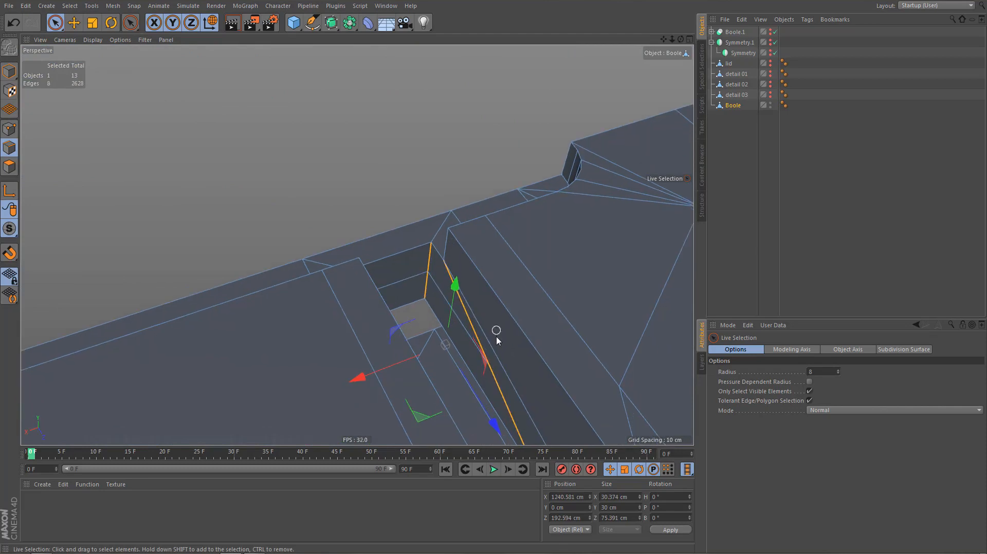
pyautogui.press('Return')
# Select the four diagonal midpoints on the side walls of both slots and move them along Z toward the slots' outer ends
pyautogui.click(490, 366)
pyautogui.keyDown('alt'); pyautogui.moveTo(418, 417); pyautogui.dragTo(345, 252); pyautogui.keyUp('alt')
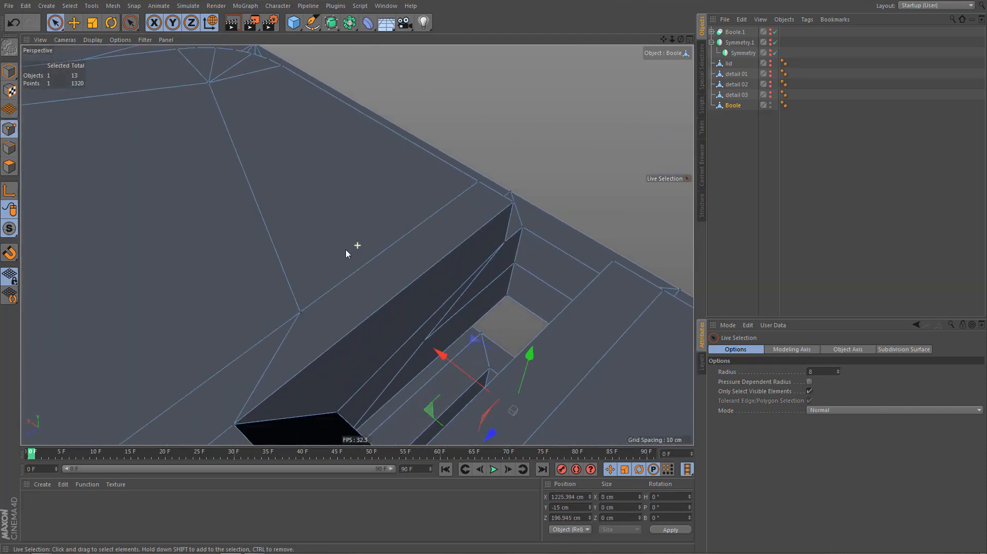
pyautogui.keyDown('shift'); pyautogui.click(425, 340); pyautogui.keyUp('shift')
pyautogui.keyDown('alt'); pyautogui.moveTo(380, 305); pyautogui.dragTo(311, 393, button='right'); pyautogui.keyUp('alt')
pyautogui.keyDown('alt'); pyautogui.moveTo(312, 236); pyautogui.dragTo(407, 333, button='middle'); pyautogui.keyUp('alt')
pyautogui.keyDown('alt'); pyautogui.moveTo(495, 321); pyautogui.dragTo(476, 306, button='right'); pyautogui.keyUp('alt')
pyautogui.keyDown('shift'); pyautogui.click(466, 305); pyautogui.keyUp('shift')
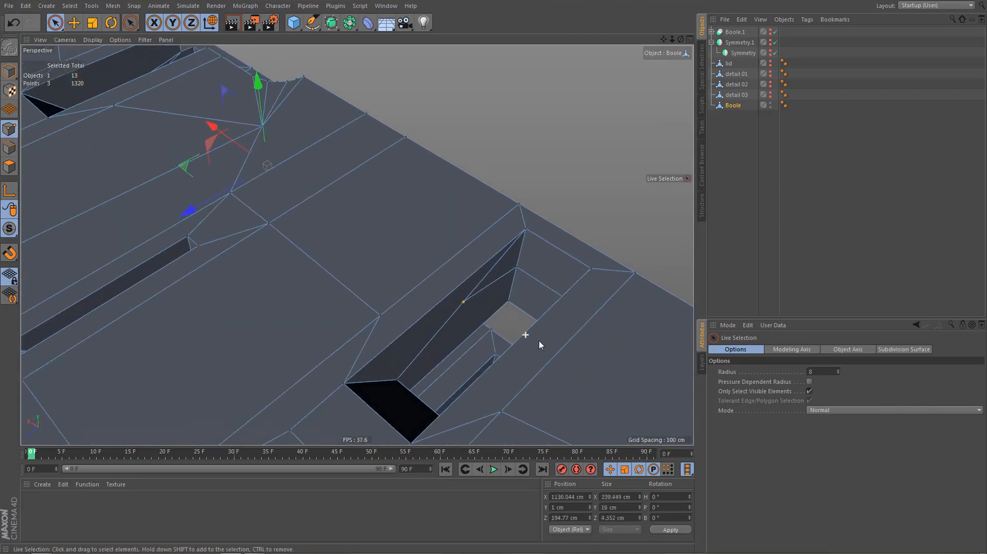
pyautogui.keyDown('alt'); pyautogui.moveTo(539, 340); pyautogui.dragTo(597, 347); pyautogui.keyUp('alt')
pyautogui.keyDown('alt'); pyautogui.moveTo(526, 339); pyautogui.dragTo(344, 344); pyautogui.keyUp('alt')
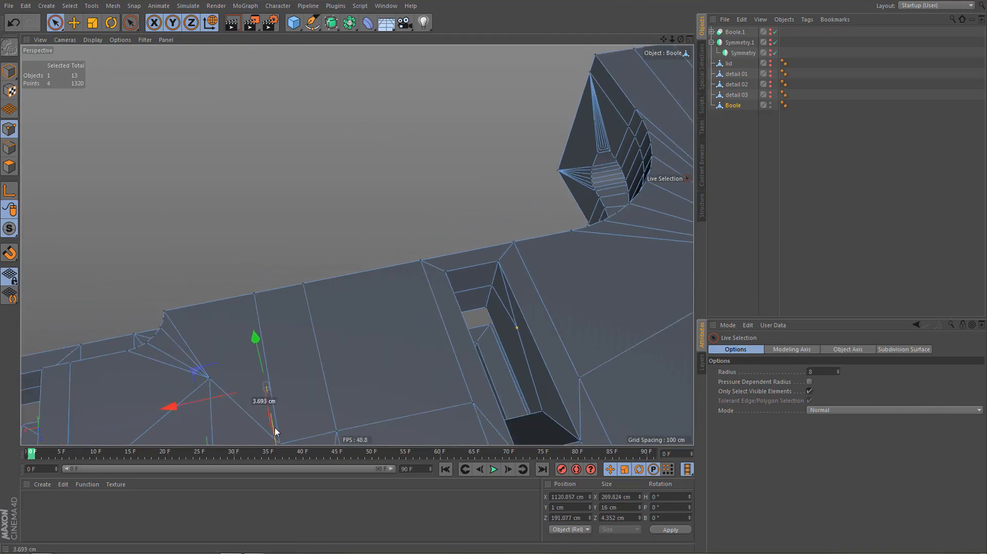
pyautogui.moveTo(274, 408); pyautogui.dragTo(275, 411)
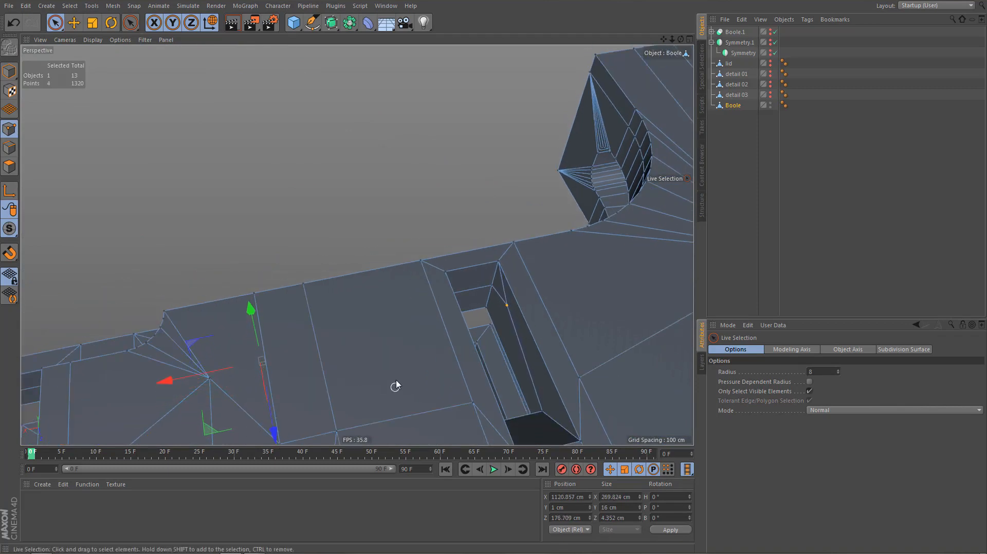
# Delete the four selected wall points and the leftover edge across the first slot's sloped end
pyautogui.scroll(5, 540, 301)
pyautogui.keyDown('alt'); pyautogui.moveTo(571, 288); pyautogui.dragTo(390, 304); pyautogui.keyUp('alt')
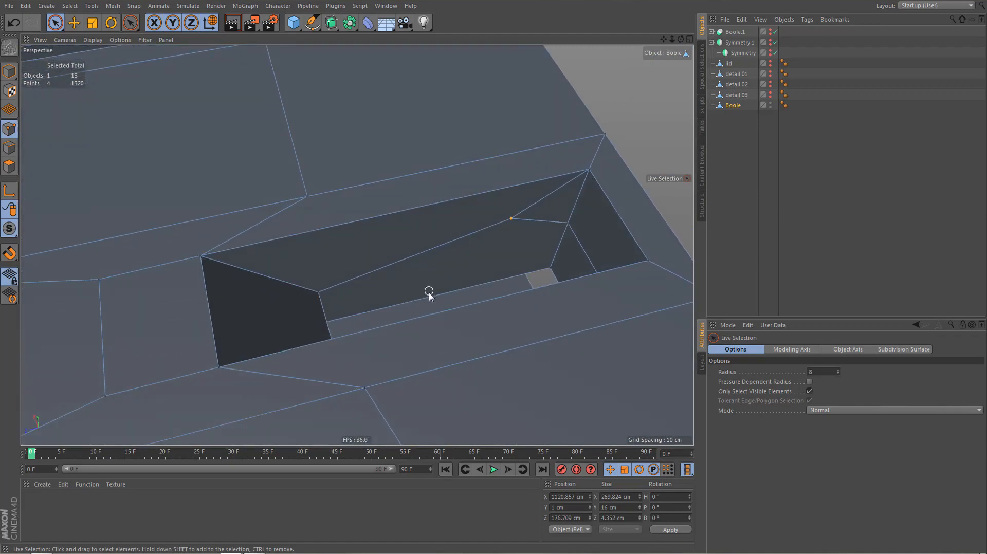
pyautogui.press('Delete')
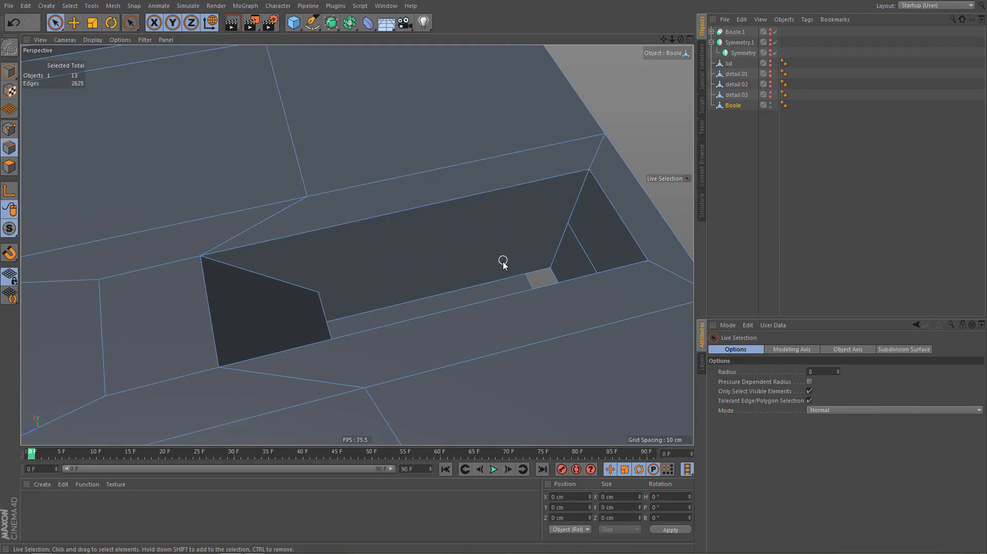
pyautogui.keyDown('alt'); pyautogui.moveTo(487, 240); pyautogui.dragTo(560, 252); pyautogui.keyUp('alt')
pyautogui.click(557, 193)
pyautogui.press('Delete')
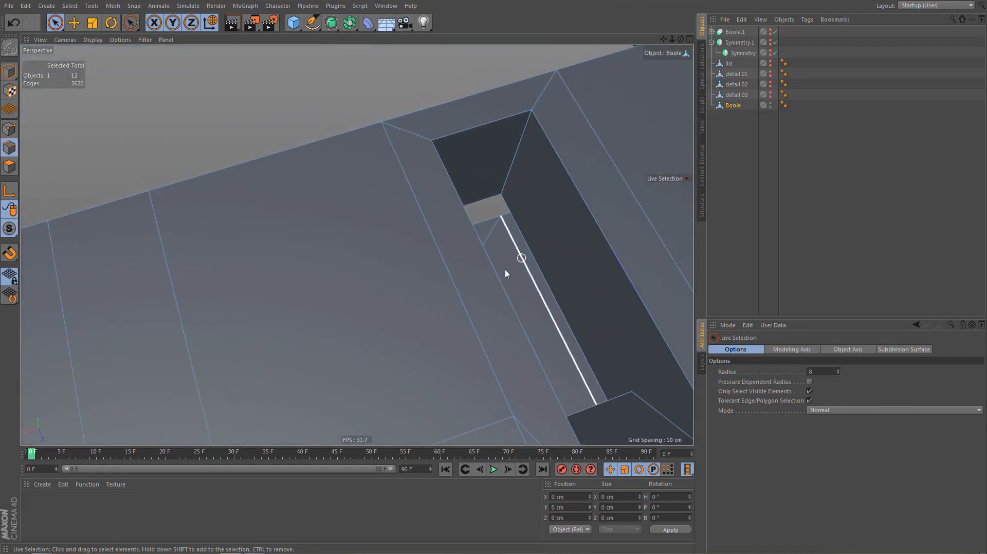
# Delete the two stray midpoints left on the side edges of the first slot's sloped end
pyautogui.keyDown('alt'); pyautogui.moveTo(507, 273); pyautogui.dragTo(407, 327); pyautogui.keyUp('alt')
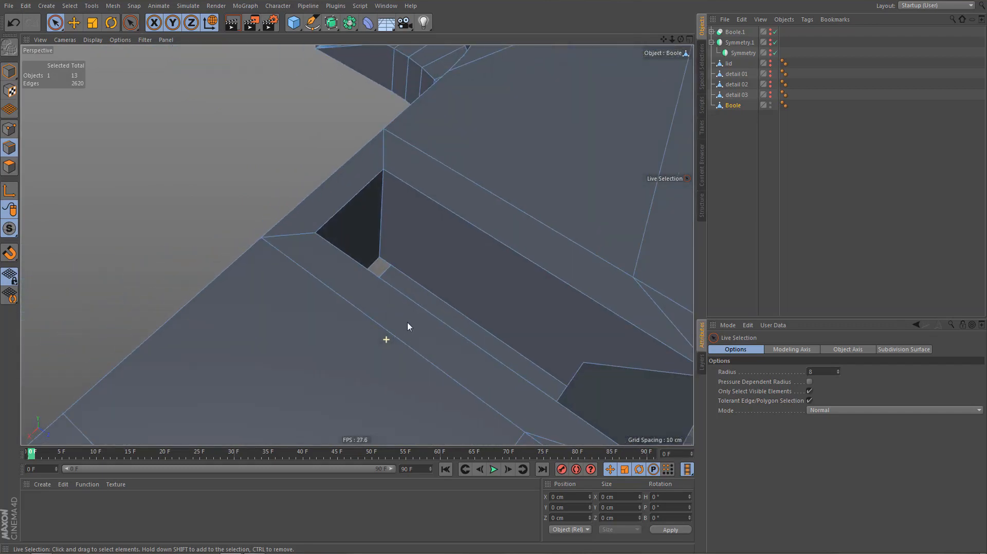
pyautogui.press('e')
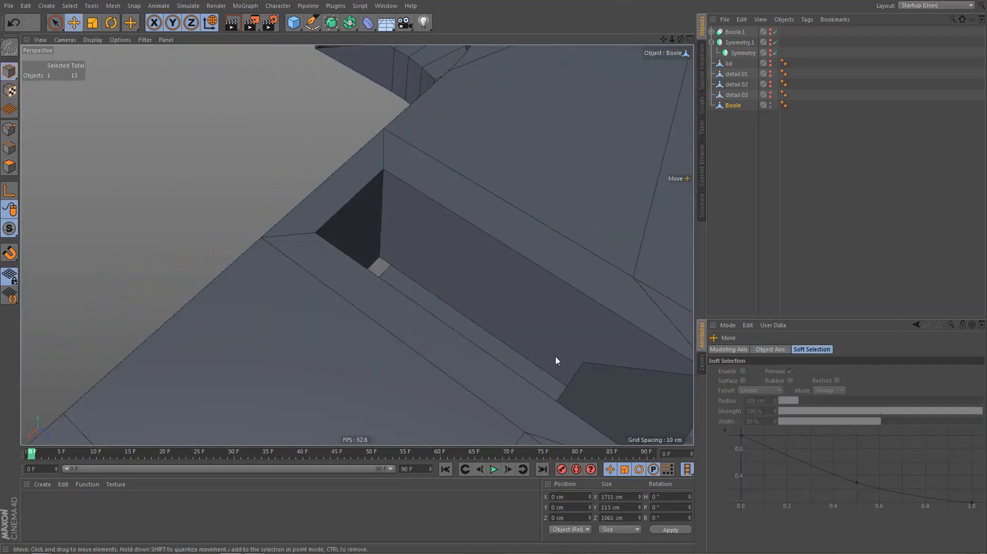
pyautogui.press('Return')
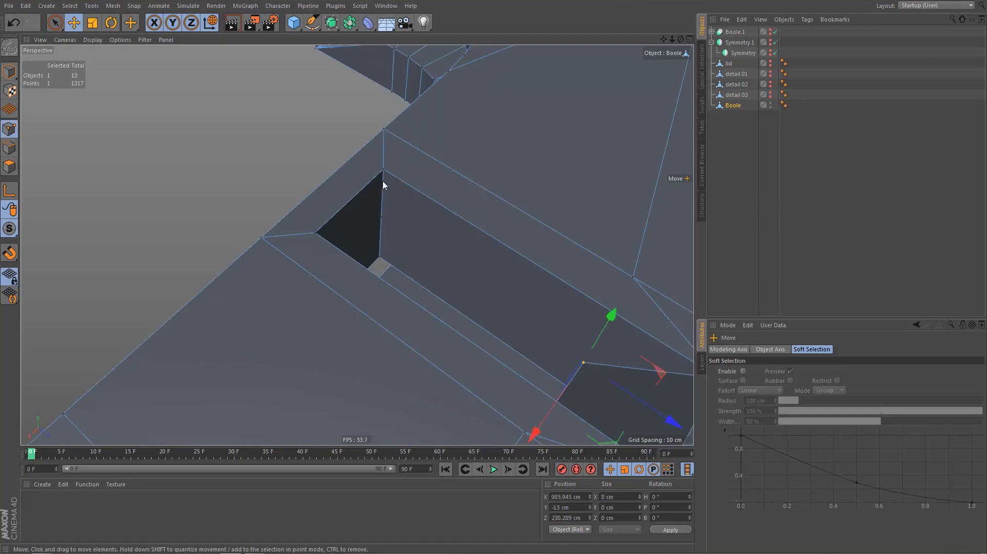
pyautogui.press('0')
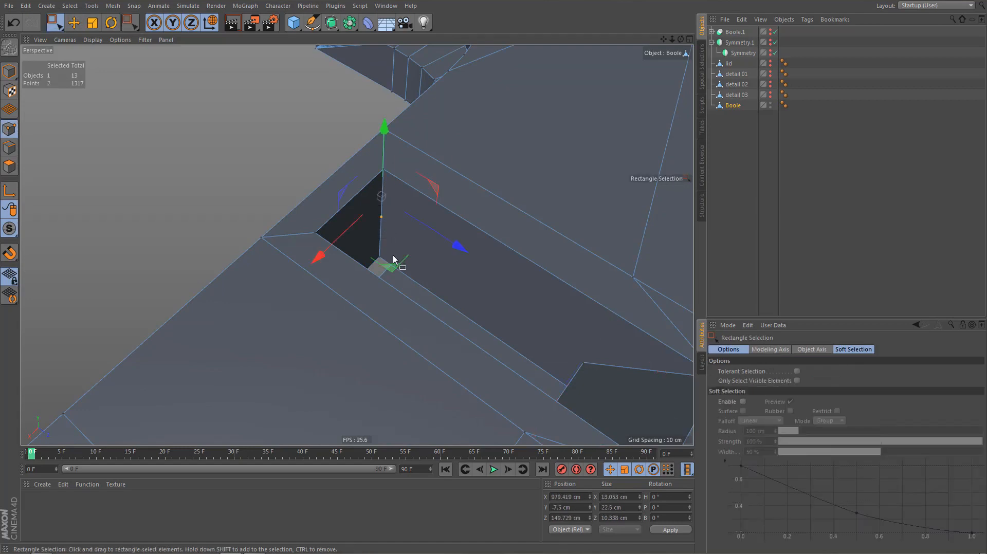
pyautogui.keyDown('alt'); pyautogui.moveTo(369, 232); pyautogui.dragTo(336, 210); pyautogui.keyUp('alt')
pyautogui.keyDown('alt'); pyautogui.moveTo(474, 298); pyautogui.dragTo(350, 295); pyautogui.keyUp('alt')
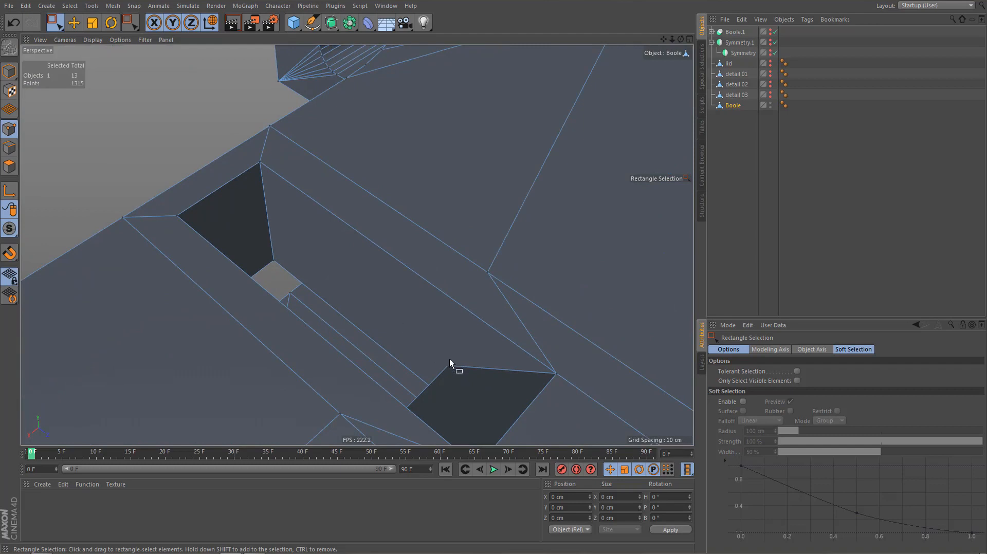
# On both side walls of the first slot, reconnect the lower ramp corner with the opposite end's top corner point
pyautogui.moveTo(448, 358); pyautogui.dragTo(453, 373)
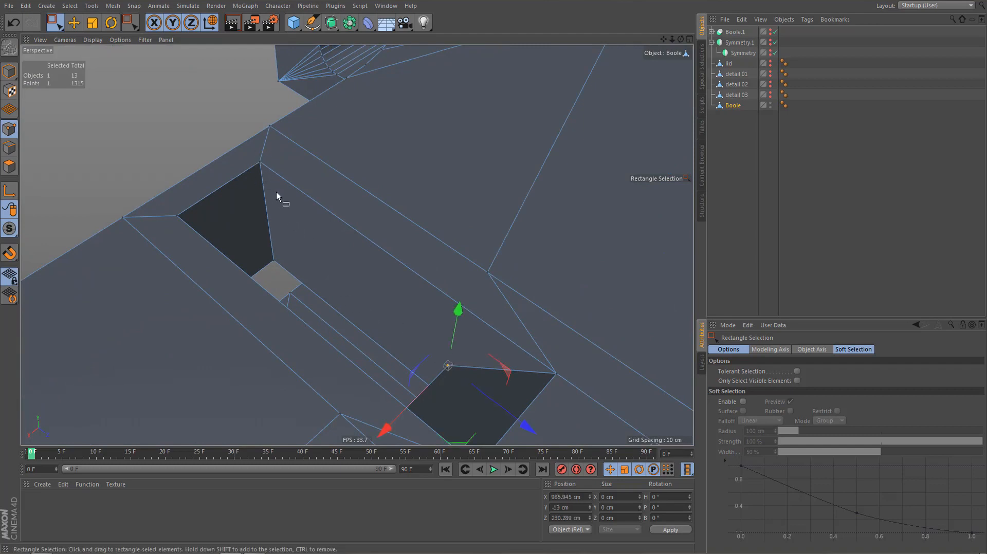
pyautogui.keyDown('shift'); pyautogui.moveTo(252, 155); pyautogui.dragTo(268, 171); pyautogui.keyUp('shift')
pyautogui.keyDown('alt'); pyautogui.moveTo(356, 311); pyautogui.dragTo(393, 298, button='middle'); pyautogui.keyUp('alt')
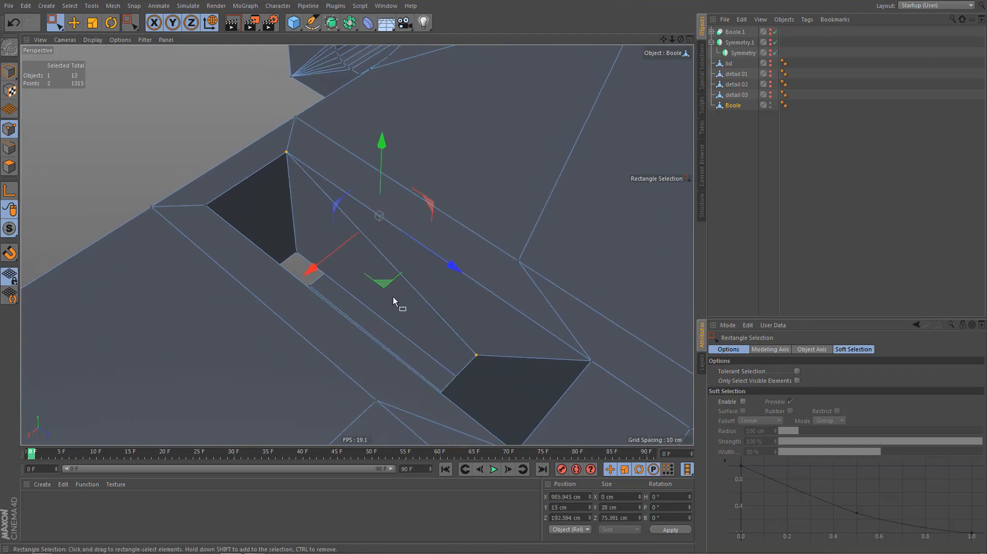
pyautogui.keyDown('alt'); pyautogui.moveTo(340, 291); pyautogui.dragTo(260, 295); pyautogui.keyUp('alt')
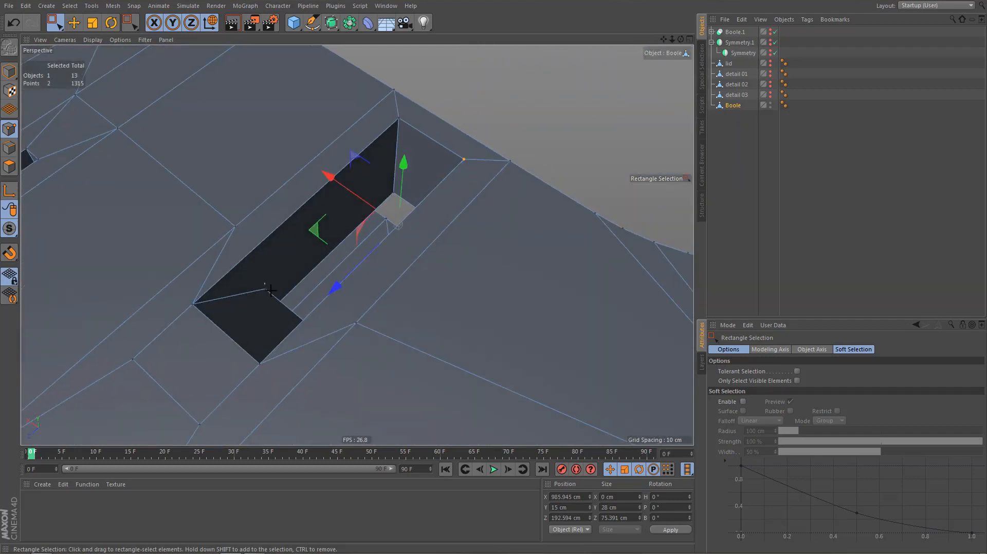
pyautogui.click(268, 290)
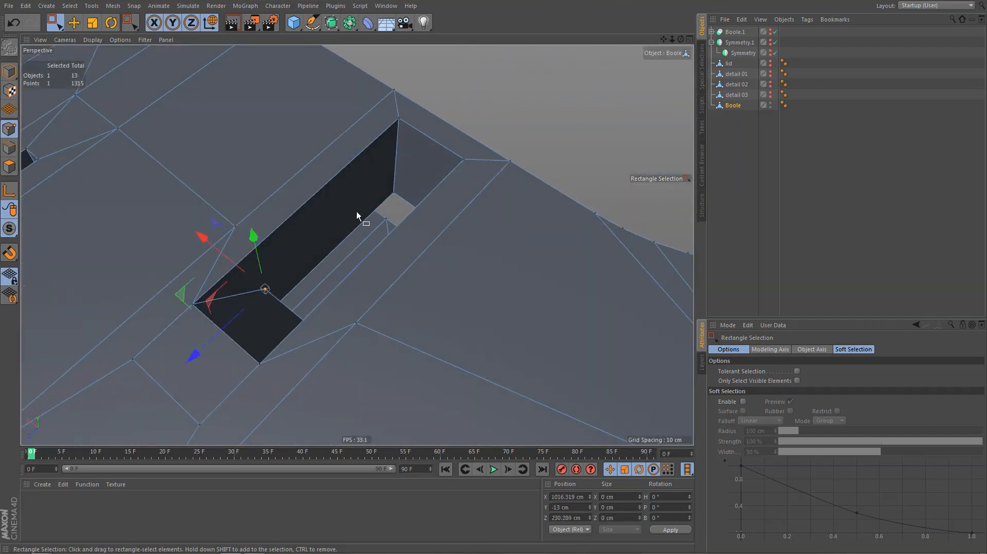
pyautogui.keyDown('shift'); pyautogui.click(400, 121); pyautogui.keyUp('shift')
pyautogui.keyDown('alt'); pyautogui.moveTo(342, 283); pyautogui.dragTo(283, 284); pyautogui.keyUp('alt')
# Try to cut the diagonal edges on both side walls of the first slot to add a midpoint on each
pyautogui.press('e')
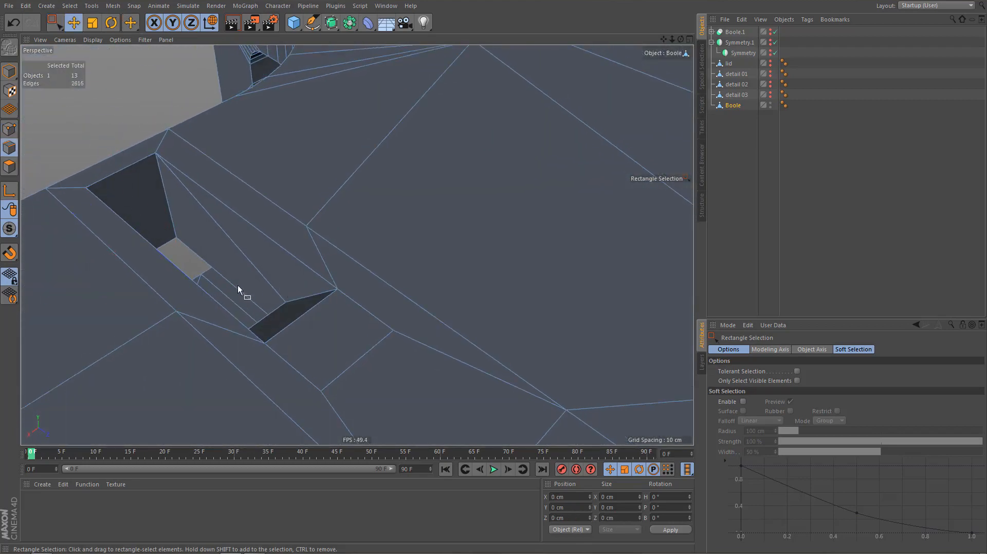
pyautogui.click(225, 238)
pyautogui.keyDown('alt'); pyautogui.moveTo(134, 309); pyautogui.dragTo(61, 322); pyautogui.keyUp('alt')
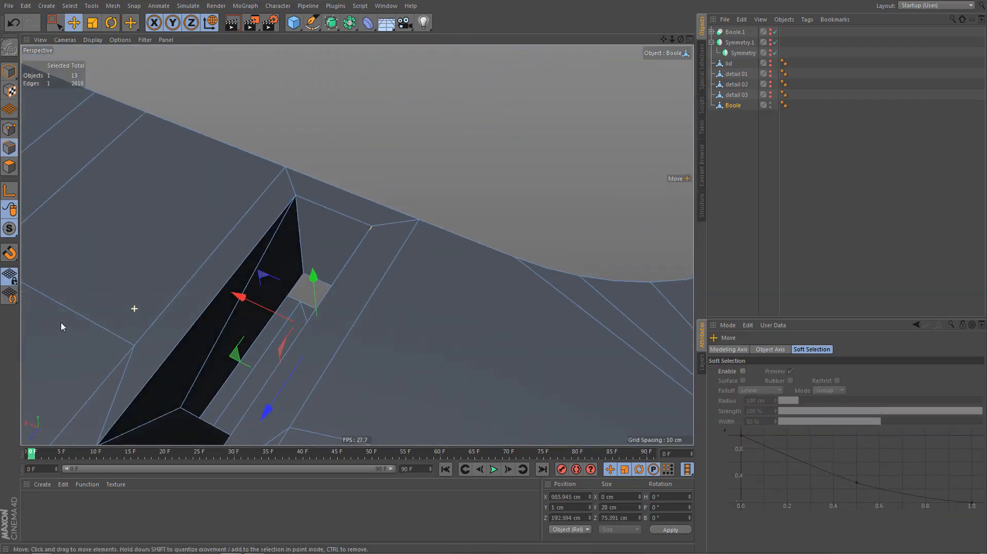
pyautogui.keyDown('shift'); pyautogui.click(263, 291); pyautogui.keyUp('shift')
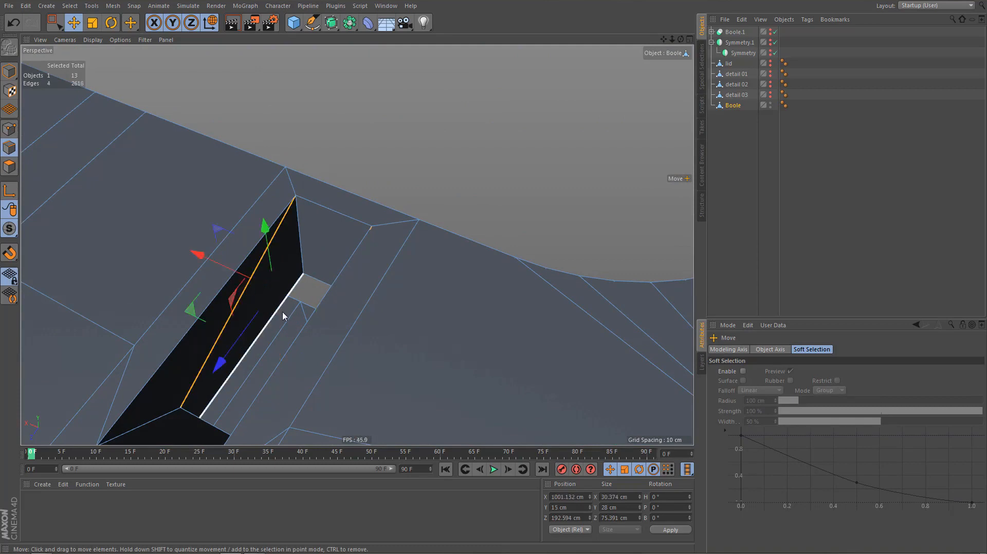
pyautogui.press('Return')
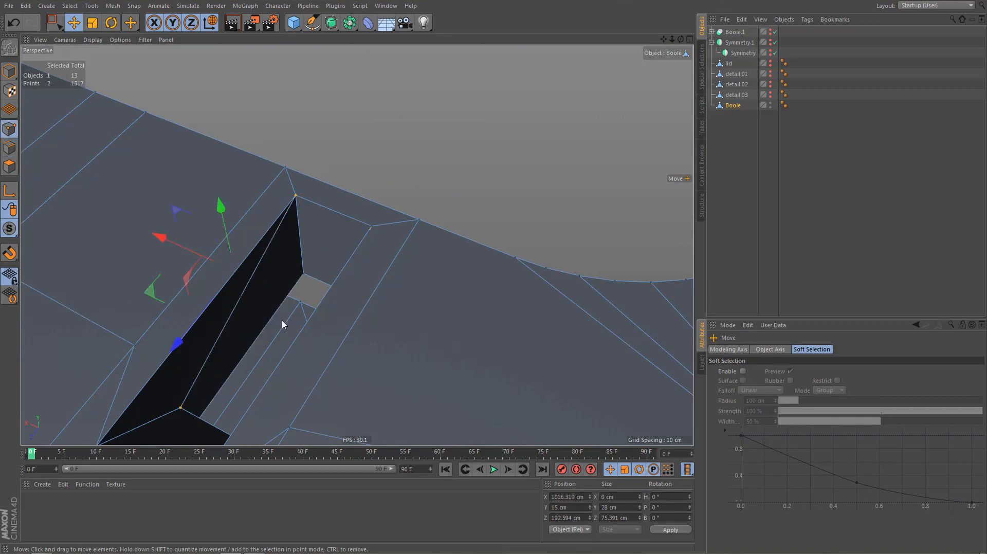
# Select both diagonal midpoints on the slot's side walls and lower them along Y to about -11.4 cm
pyautogui.click(241, 298)
pyautogui.keyDown('alt'); pyautogui.moveTo(263, 311); pyautogui.dragTo(348, 270); pyautogui.keyUp('alt')
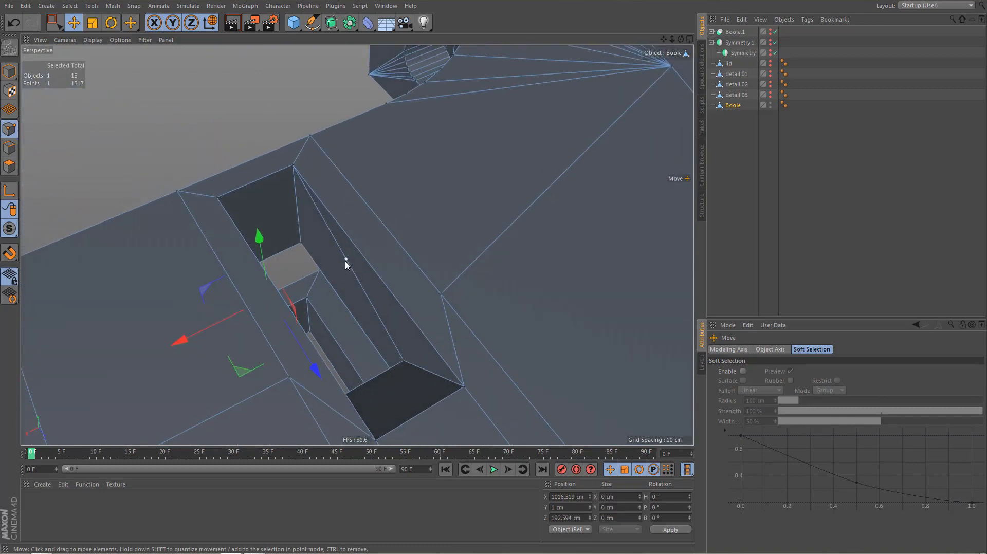
pyautogui.keyDown('shift'); pyautogui.click(346, 261); pyautogui.keyUp('shift')
pyautogui.keyDown('alt'); pyautogui.moveTo(301, 341); pyautogui.dragTo(297, 305); pyautogui.keyUp('alt')
pyautogui.moveTo(244, 228); pyautogui.dragTo(246, 261)
pyautogui.keyDown('alt'); pyautogui.moveTo(201, 323); pyautogui.dragTo(171, 319); pyautogui.keyUp('alt')
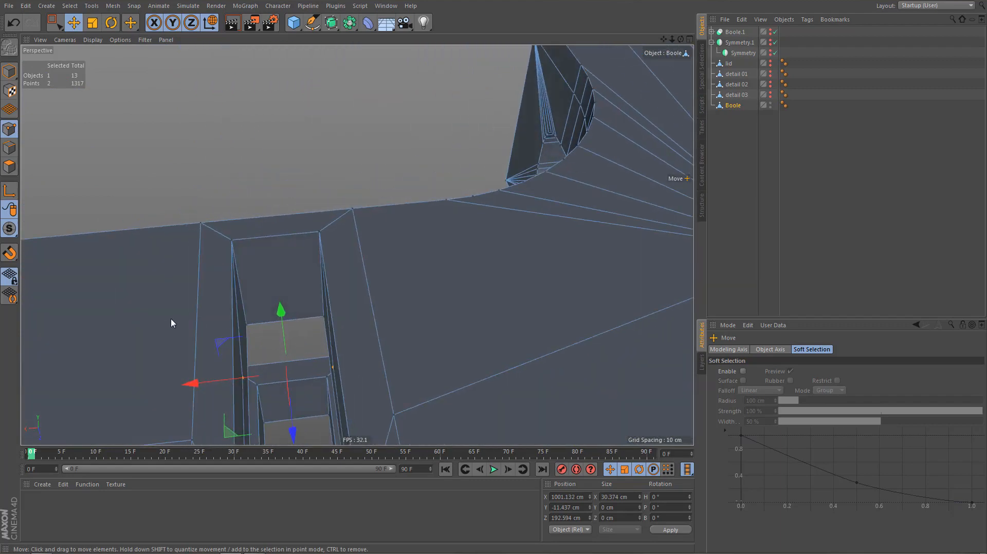
# Cut the two vertical edges of the slot's end wall and join the cuts with a horizontal edge
pyautogui.press('Return')
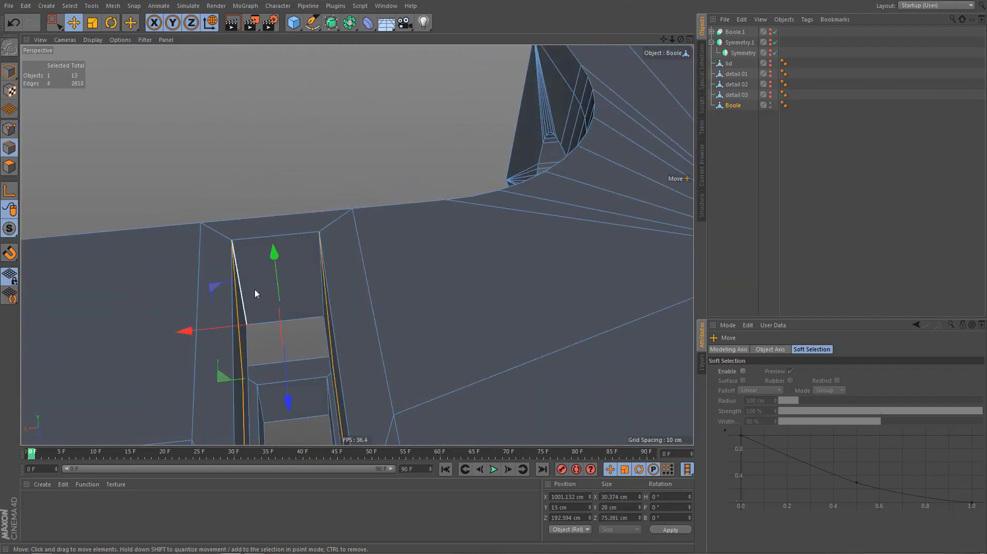
pyautogui.click(256, 294)
pyautogui.keyDown('shift'); pyautogui.click(320, 286); pyautogui.keyUp('shift')
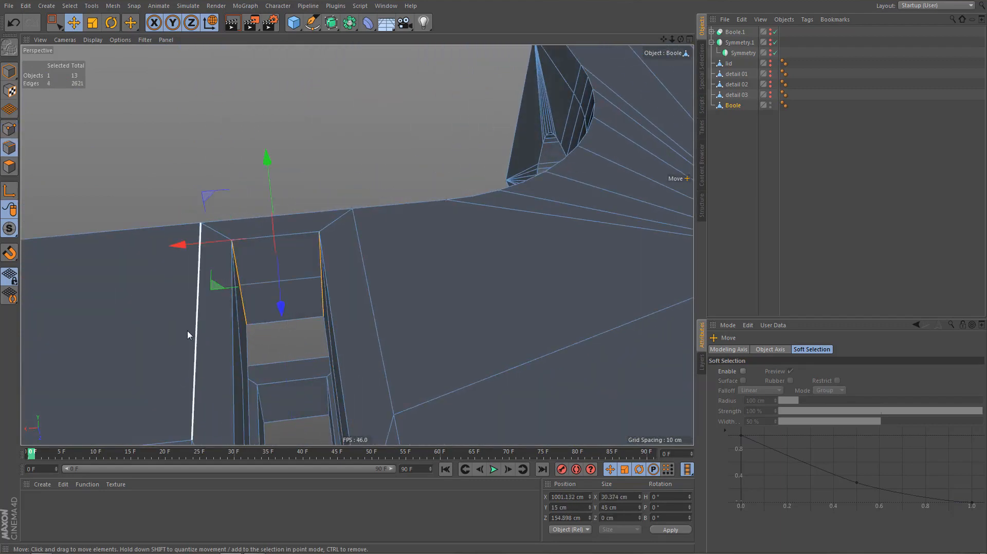
# Weld the side walls' diagonal midpoints onto the end wall's new edge points with the Polygon Pen
pyautogui.keyDown('alt'); pyautogui.moveTo(187, 334); pyautogui.dragTo(267, 198); pyautogui.keyUp('alt')
pyautogui.press('m')
pyautogui.press('e')
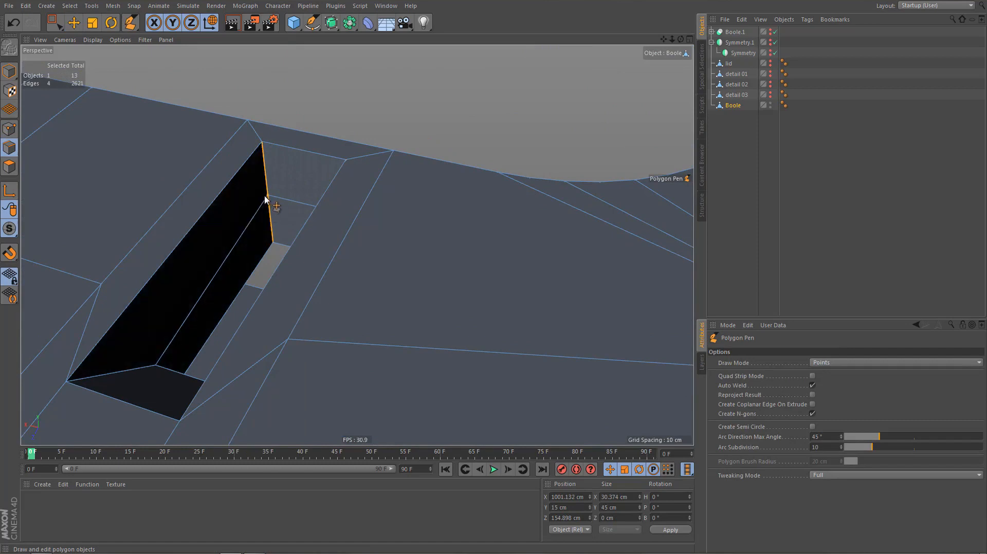
pyautogui.keyDown('alt'); pyautogui.moveTo(230, 238); pyautogui.dragTo(373, 261); pyautogui.keyUp('alt')
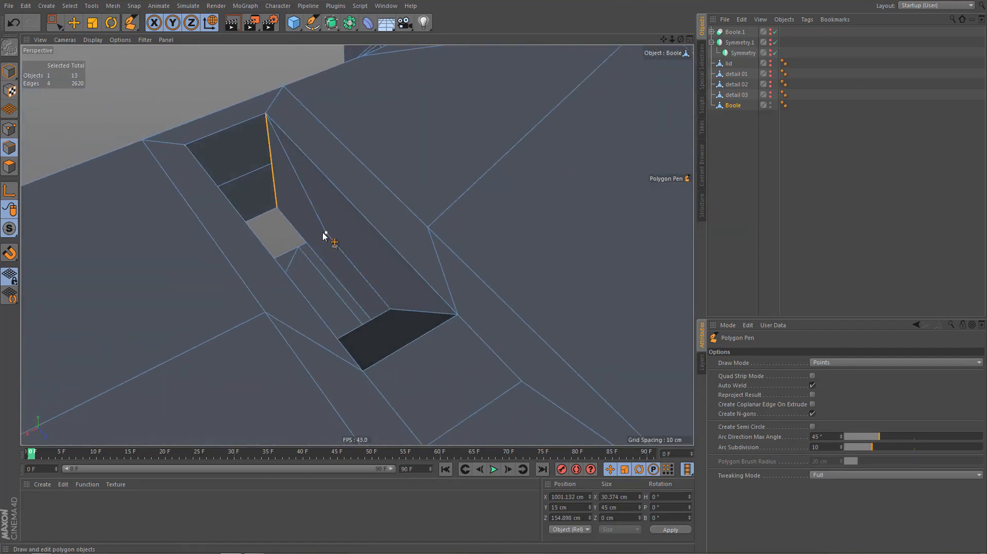
pyautogui.moveTo(303, 210); pyautogui.dragTo(273, 167)
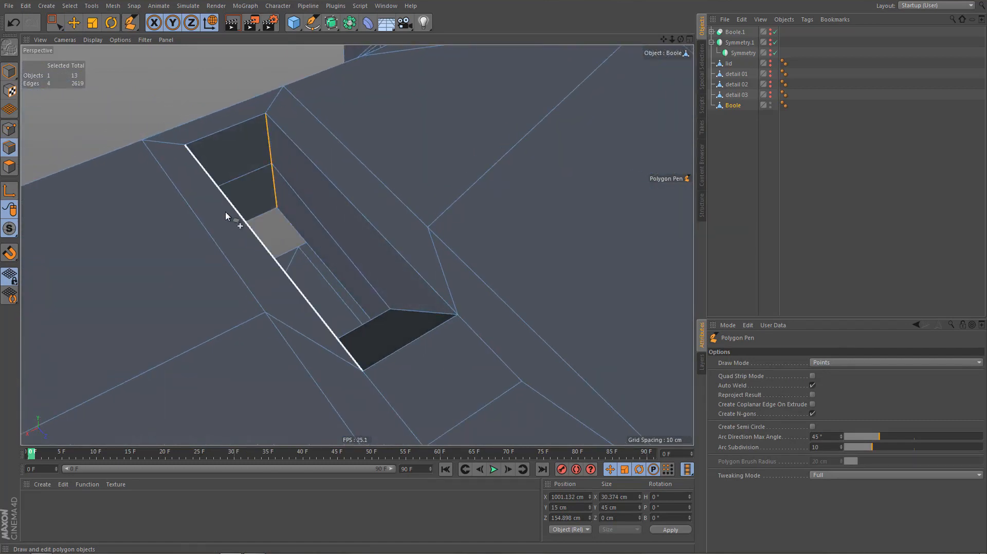
# Inspect the slot's outer wall and undo the recent cuts, welds and diagonal connections on the slot walls
pyautogui.keyDown('alt'); pyautogui.moveTo(232, 216); pyautogui.dragTo(370, 329); pyautogui.keyUp('alt')
pyautogui.keyDown('alt'); pyautogui.moveTo(393, 250); pyautogui.dragTo(370, 224); pyautogui.keyUp('alt')
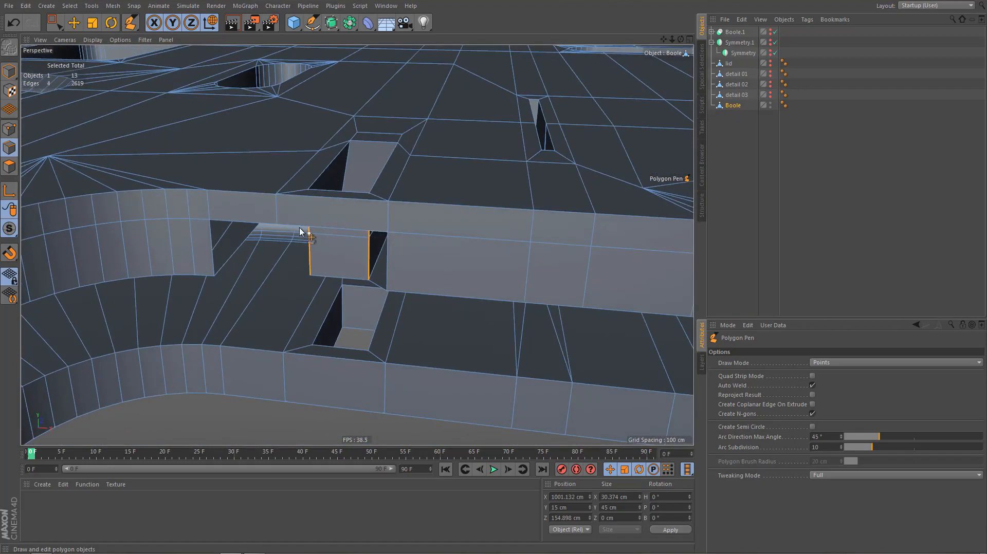
pyautogui.click(341, 285)
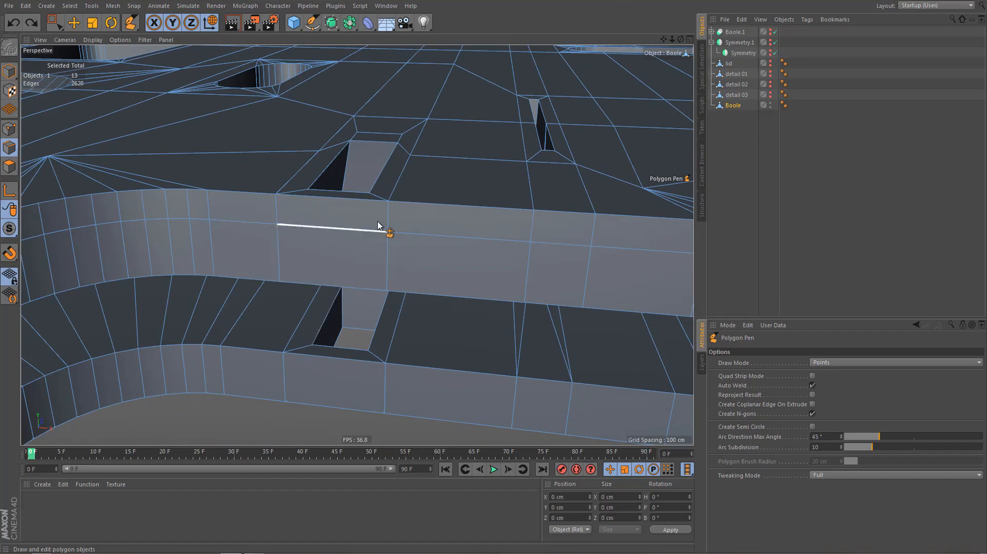
pyautogui.keyDown('alt'); pyautogui.moveTo(404, 210); pyautogui.dragTo(288, 266); pyautogui.keyUp('alt')
pyautogui.keyDown('alt'); pyautogui.moveTo(280, 273); pyautogui.dragTo(340, 290, button='right'); pyautogui.keyUp('alt')
pyautogui.keyDown('alt'); pyautogui.moveTo(340, 290); pyautogui.dragTo(367, 296); pyautogui.keyUp('alt')
pyautogui.keyDown('alt'); pyautogui.moveTo(357, 245); pyautogui.dragTo(385, 307); pyautogui.keyUp('alt')
pyautogui.press('Return')
pyautogui.press('Return')
# On both side walls of the slot, connect the lower ramp corner with the opposite end's top corner point
pyautogui.press('e')
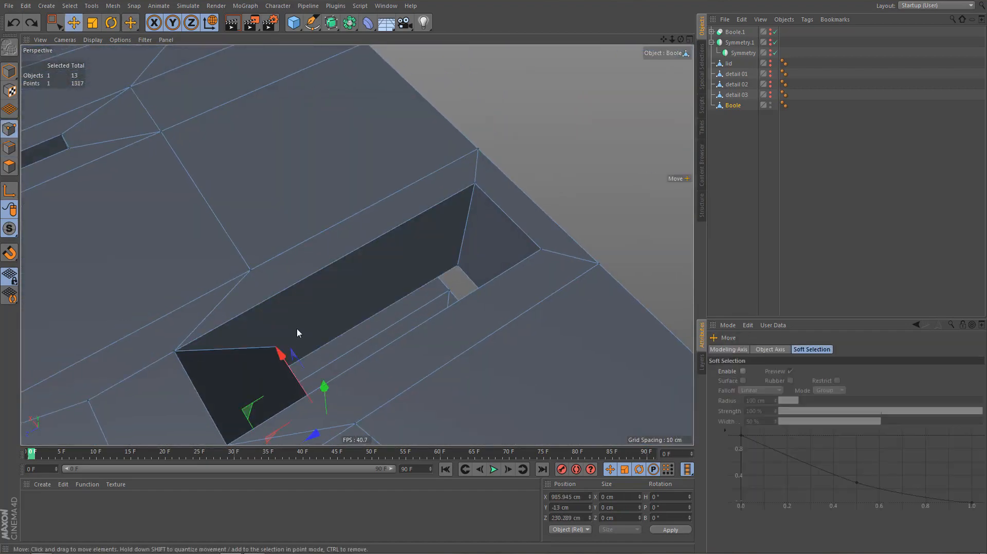
pyautogui.keyDown('alt'); pyautogui.moveTo(295, 323); pyautogui.dragTo(282, 351, button='right'); pyautogui.keyUp('alt')
pyautogui.click(273, 353)
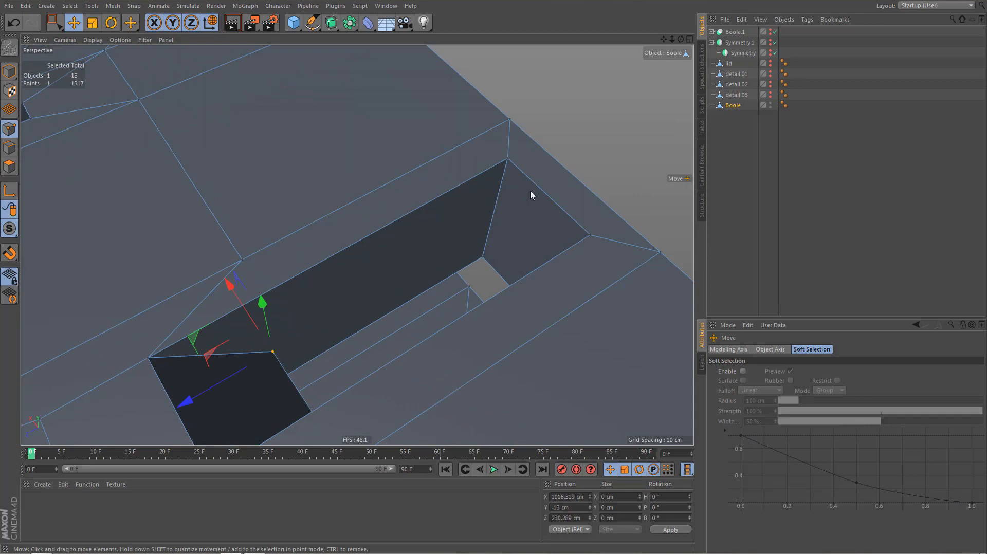
pyautogui.keyDown('shift'); pyautogui.click(507, 159); pyautogui.keyUp('shift')
pyautogui.press('m')
pyautogui.press('m')
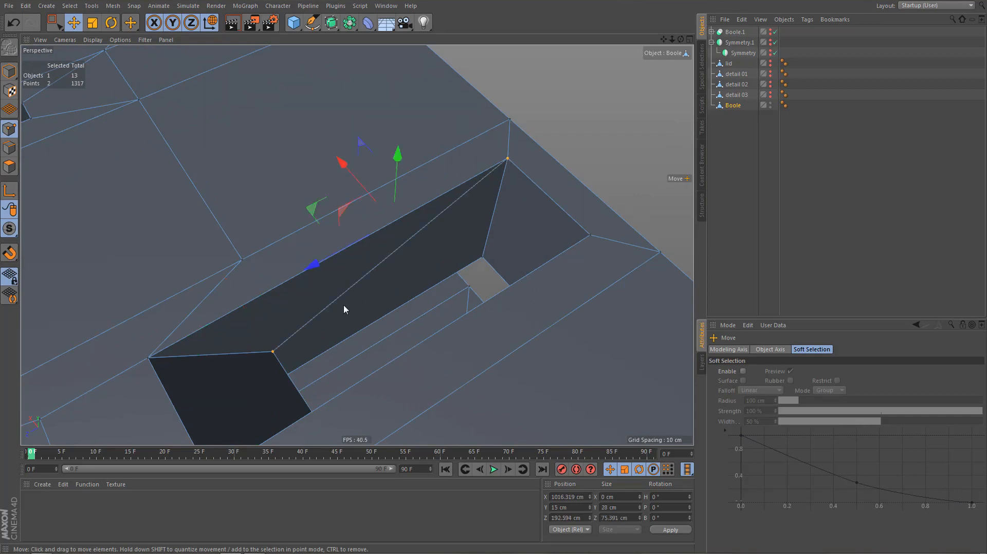
pyautogui.keyDown('alt'); pyautogui.moveTo(338, 307); pyautogui.dragTo(429, 327); pyautogui.keyUp('alt')
pyautogui.click(428, 324)
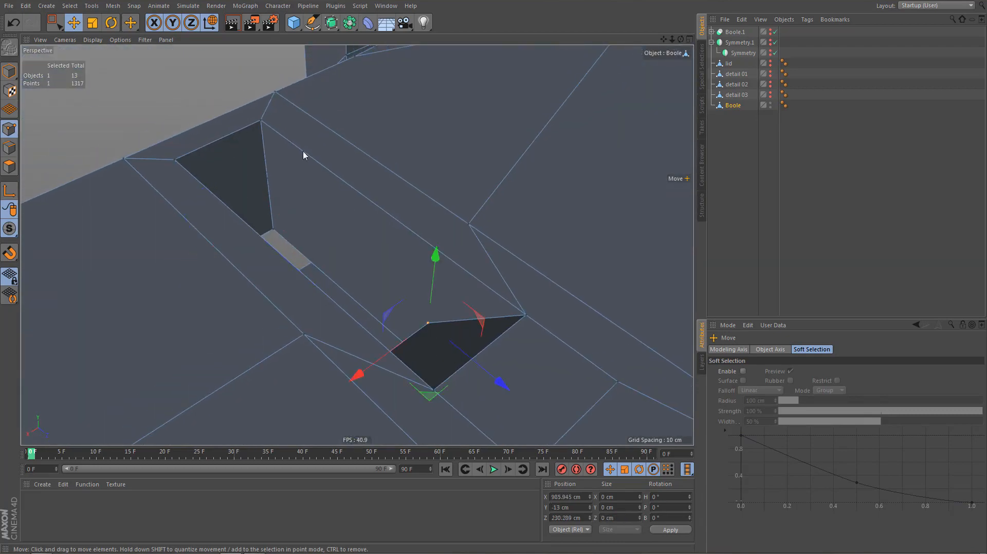
pyautogui.keyDown('shift'); pyautogui.click(261, 121); pyautogui.keyUp('shift')
pyautogui.press('m')
pyautogui.press('m')
# Cut both side wall diagonals and the end wall's two vertical edges at their midpoints in one operation
pyautogui.keyDown('alt'); pyautogui.moveTo(222, 156); pyautogui.dragTo(405, 155); pyautogui.keyUp('alt')
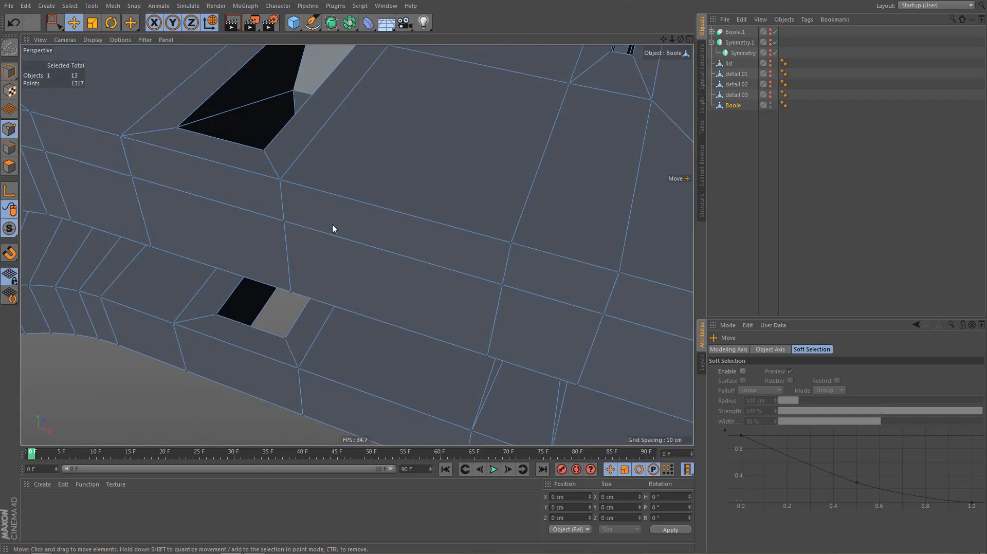
pyautogui.keyDown('alt'); pyautogui.moveTo(357, 161); pyautogui.dragTo(369, 186); pyautogui.keyUp('alt')
pyautogui.press('Return')
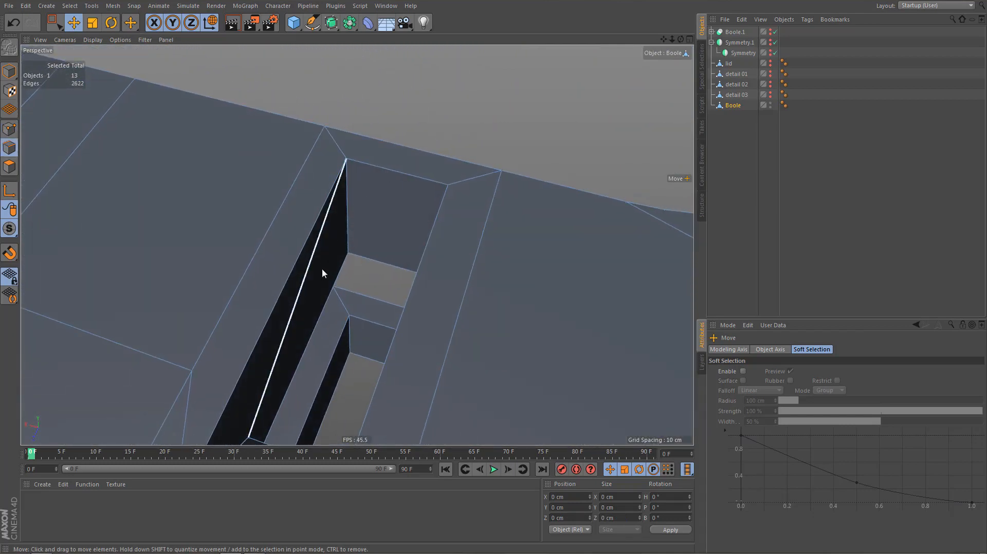
pyautogui.click(317, 277)
pyautogui.keyDown('shift'); pyautogui.click(352, 219); pyautogui.keyUp('shift')
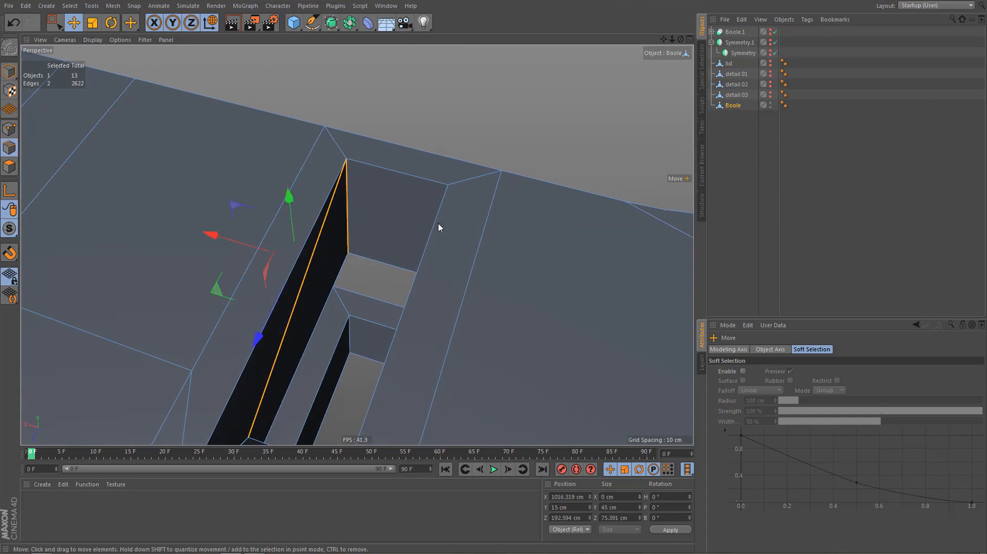
pyautogui.moveTo(438, 223)
pyautogui.keyDown('alt'); pyautogui.mouseDown()
pyautogui.moveTo(463, 225)
pyautogui.moveTo(439, 232)
pyautogui.mouseUp(); pyautogui.keyUp('alt')
pyautogui.keyDown('shift'); pyautogui.click(438, 232); pyautogui.keyUp('shift')
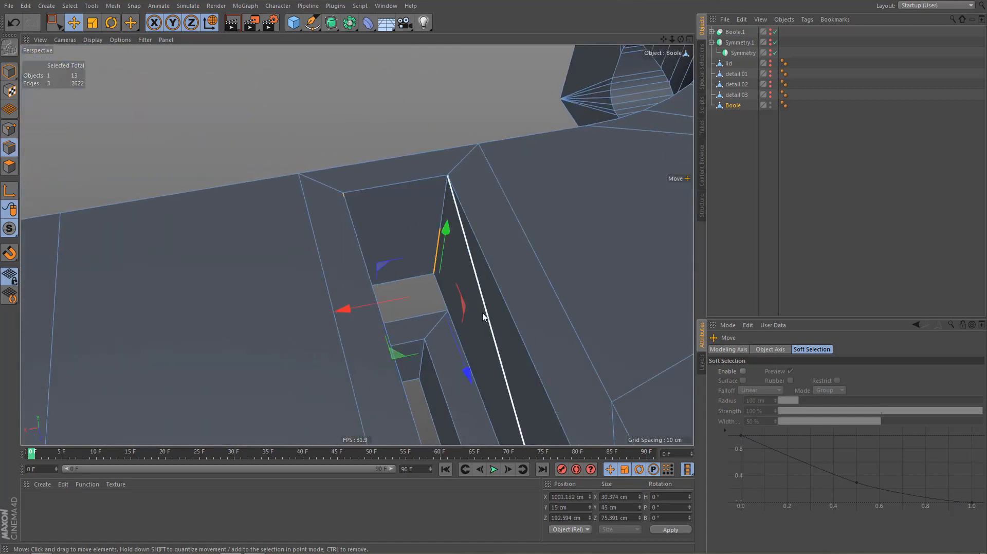
pyautogui.press('Return')
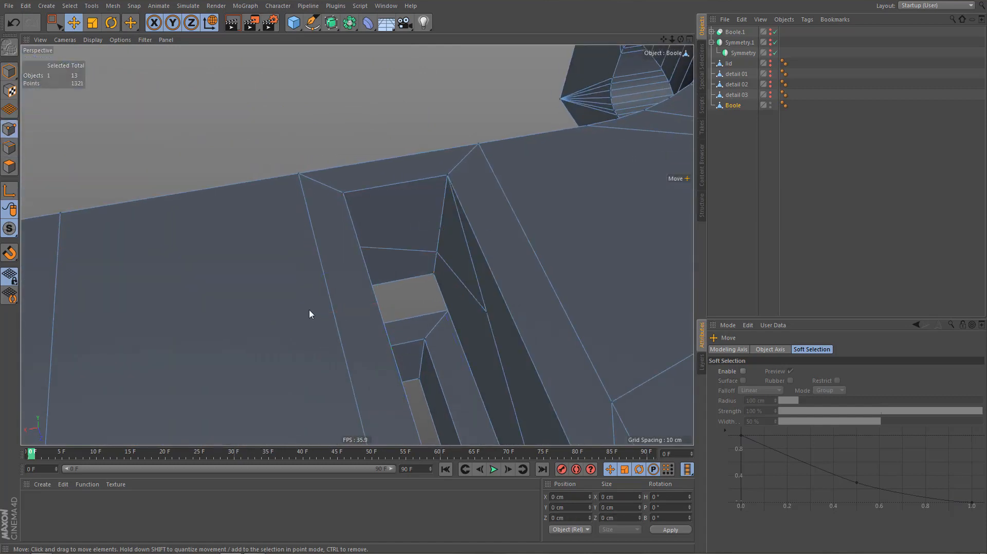
# Weld the extra lower point on the end wall's vertical edge into the midpoint just above it
pyautogui.moveTo(310, 314)
pyautogui.keyDown('alt'); pyautogui.mouseDown()
pyautogui.moveTo(269, 304)
pyautogui.moveTo(302, 306)
pyautogui.mouseUp(); pyautogui.keyUp('alt')
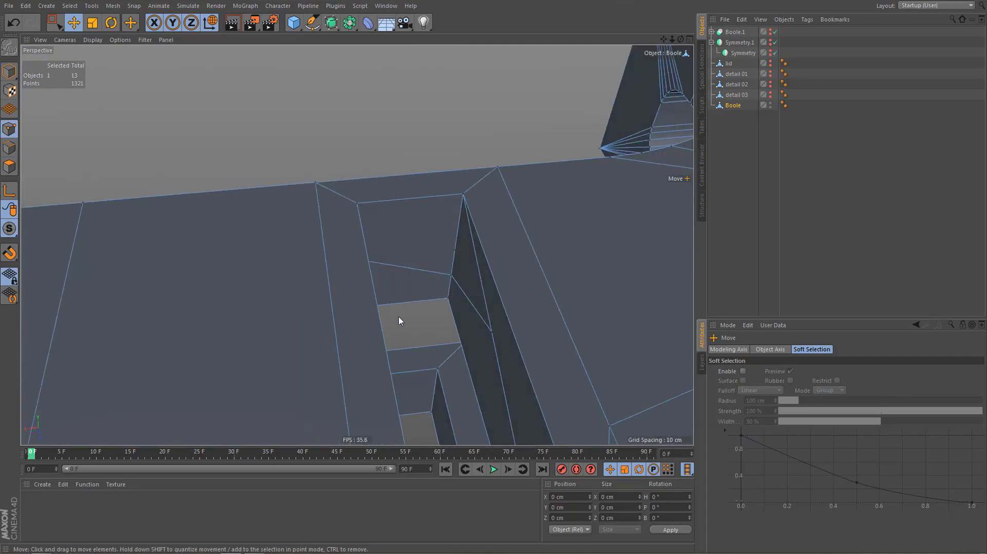
pyautogui.press('0')
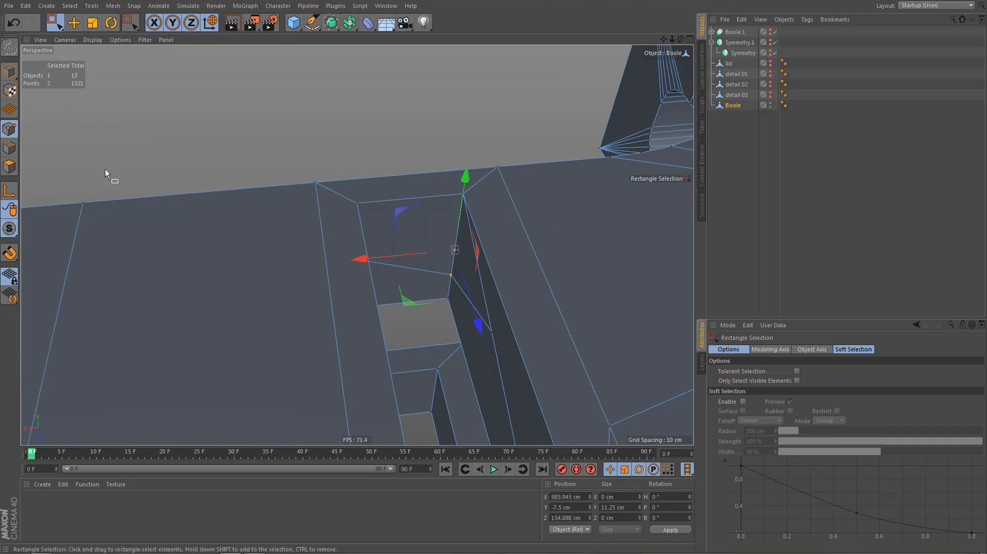
pyautogui.press('m')
pyautogui.press('q')
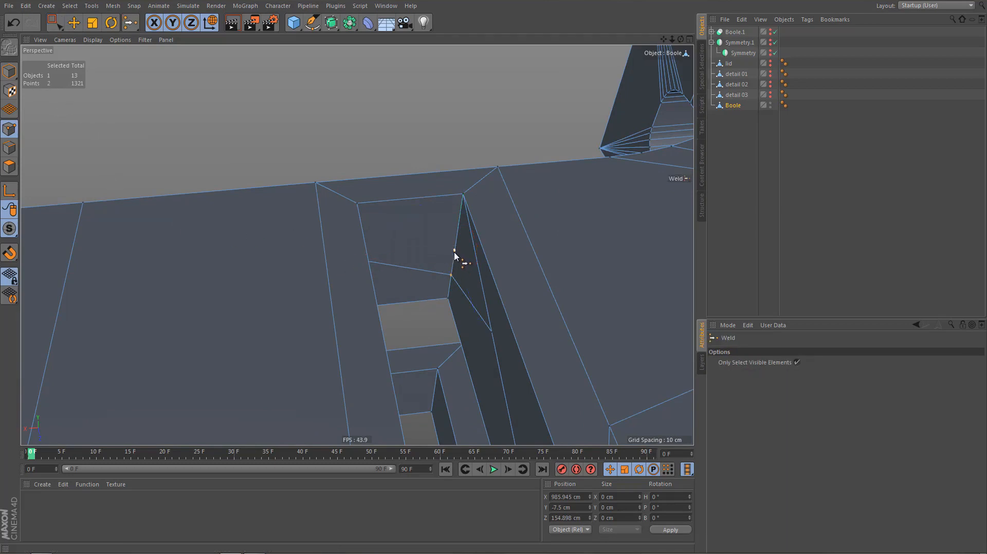
# Merge the diagonal midpoint on each side wall into the adjacent midpoint of the end wall edge using the Polygon Pen
pyautogui.keyDown('alt'); pyautogui.moveTo(282, 267); pyautogui.dragTo(221, 229); pyautogui.keyUp('alt')
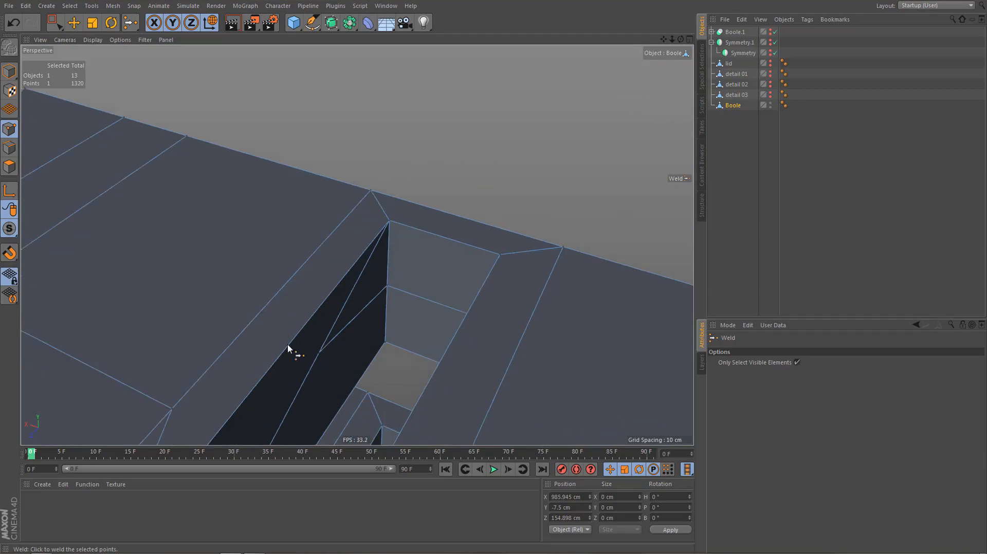
pyautogui.press('m')
pyautogui.press('e')
pyautogui.moveTo(318, 353); pyautogui.dragTo(474, 254)
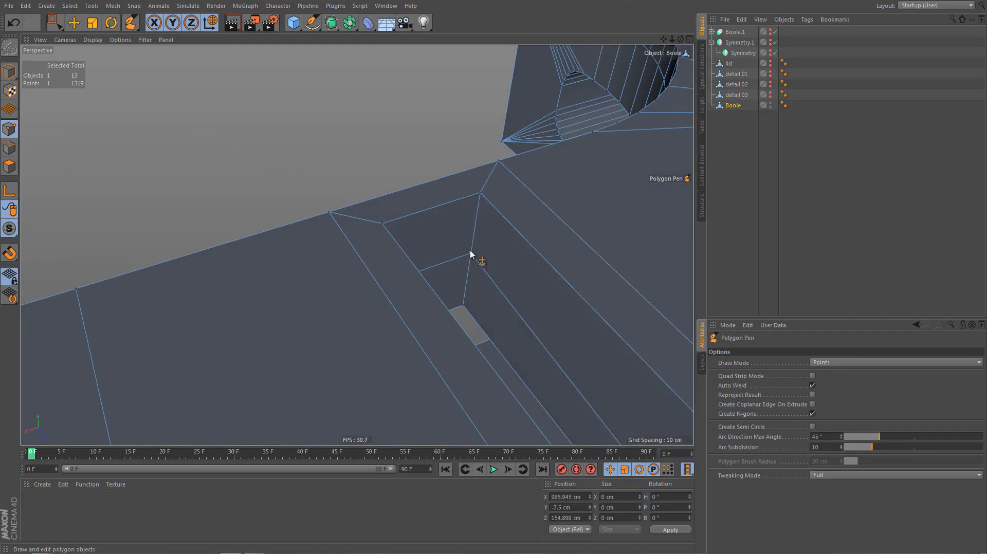
pyautogui.keyDown('alt'); pyautogui.moveTo(435, 228); pyautogui.dragTo(634, 239); pyautogui.keyUp('alt')
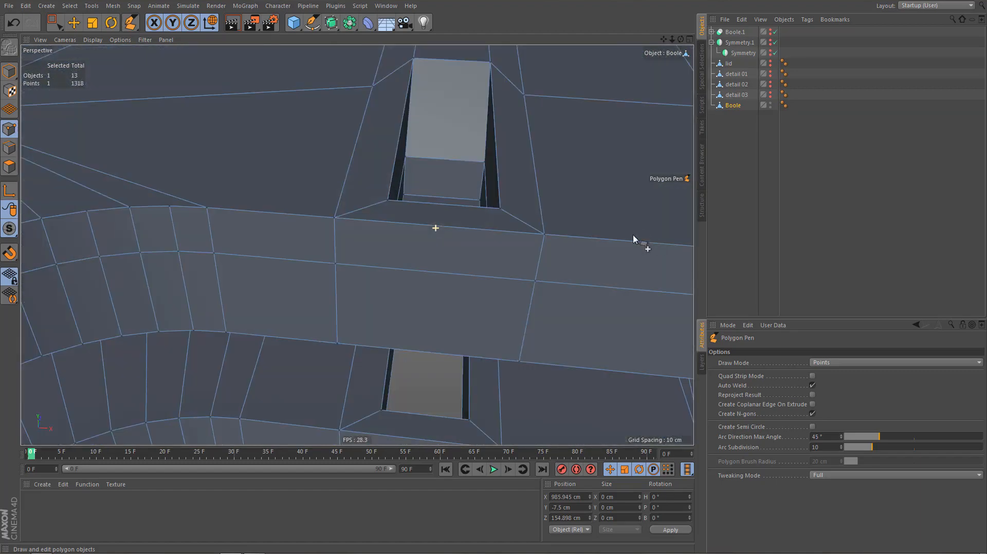
# Clear the polygon selection and select all triangles in the Boole mesh
pyautogui.moveTo(467, 312)
pyautogui.keyDown('alt'); pyautogui.mouseDown()
pyautogui.moveTo(463, 320)
pyautogui.moveTo(549, 314)
pyautogui.moveTo(536, 336)
pyautogui.moveTo(478, 310)
pyautogui.mouseUp(); pyautogui.keyUp('alt')
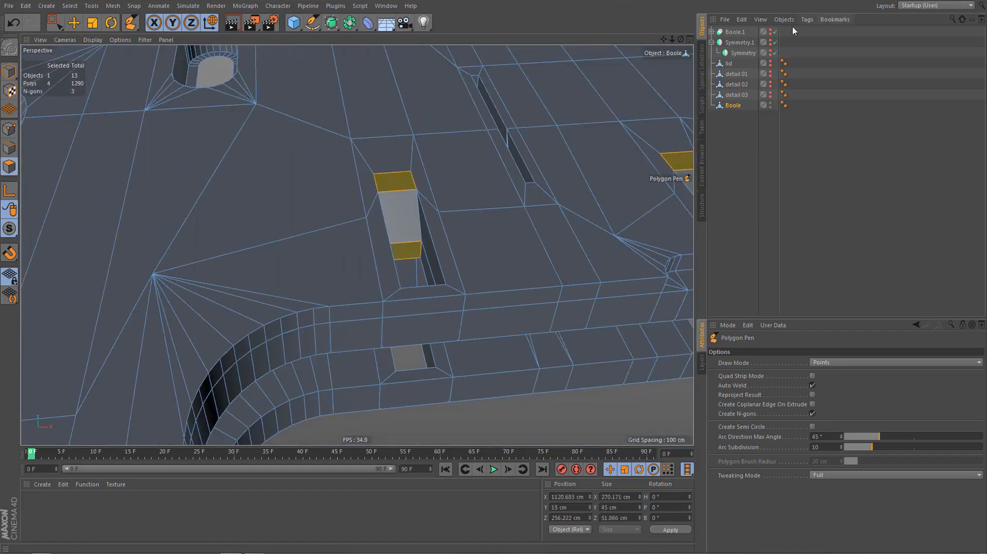
pyautogui.hotkey('ctrl', 'shift', 'a')
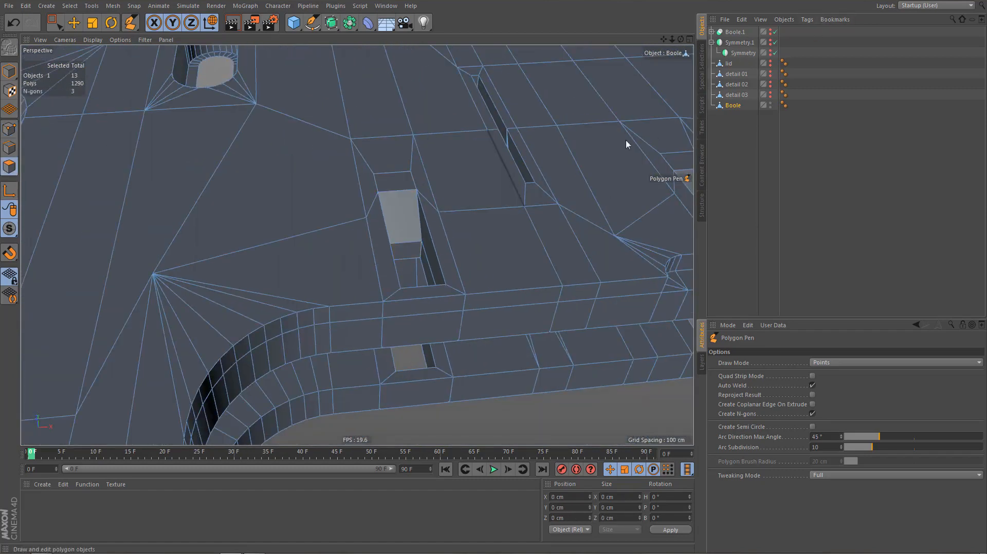
pyautogui.click(702, 71)
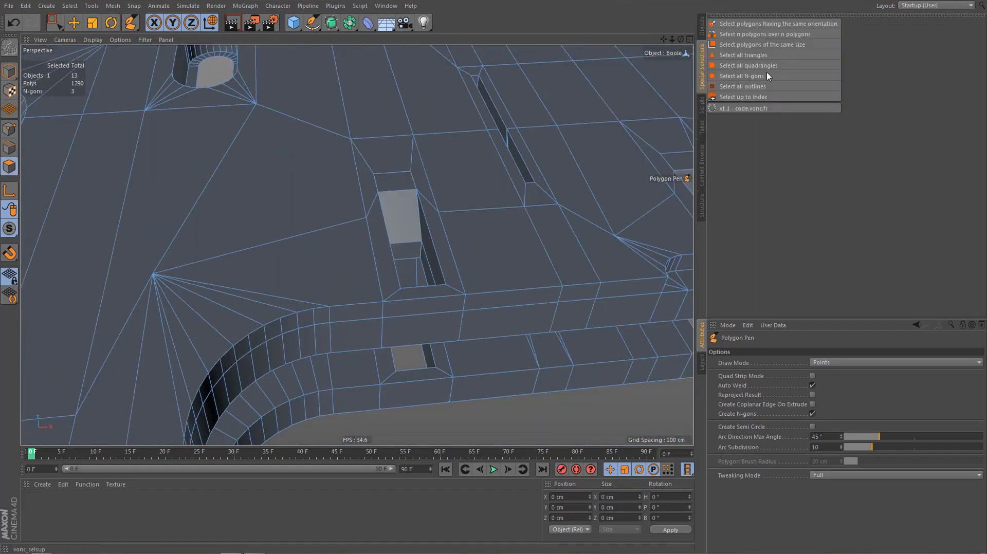
pyautogui.click(763, 56)
# Examine the selected triangles around the slots, grooves and outer corner, and clear the selection
pyautogui.keyDown('alt'); pyautogui.moveTo(425, 233); pyautogui.dragTo(379, 283, button='right'); pyautogui.keyUp('alt')
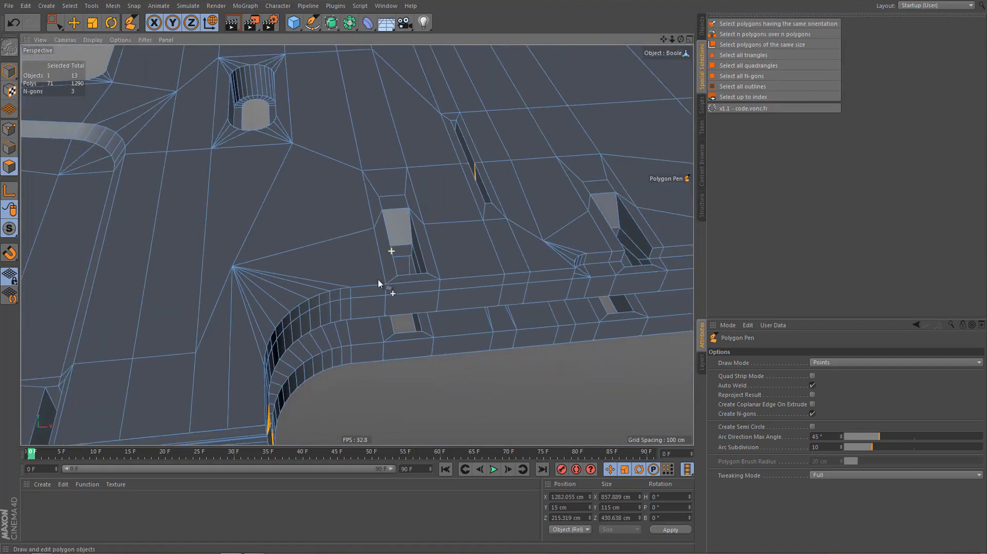
pyautogui.keyDown('alt'); pyautogui.moveTo(379, 282); pyautogui.dragTo(283, 308, button='middle'); pyautogui.keyUp('alt')
pyautogui.keyDown('alt'); pyautogui.moveTo(435, 302); pyautogui.dragTo(498, 301); pyautogui.keyUp('alt')
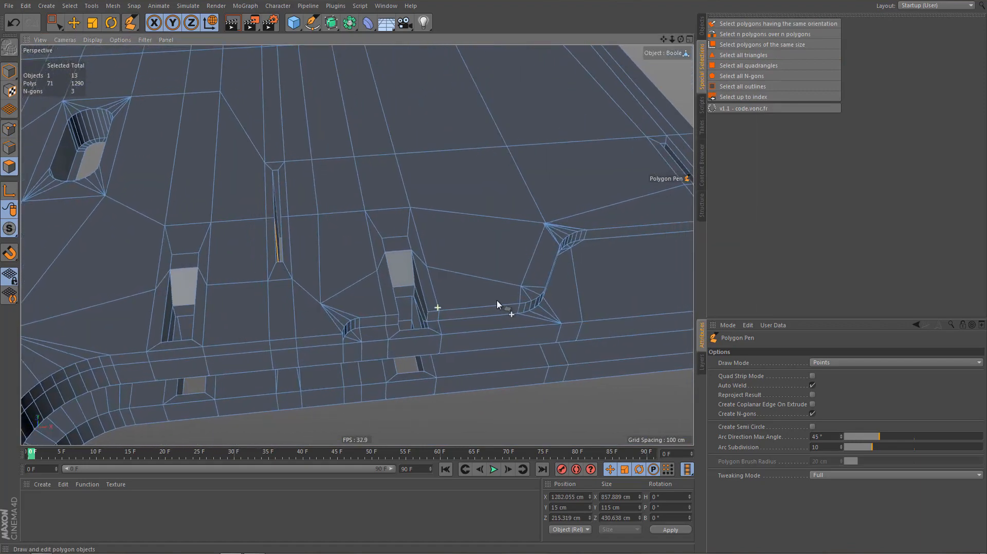
pyautogui.keyDown('alt'); pyautogui.moveTo(497, 301); pyautogui.dragTo(498, 294, button='right'); pyautogui.keyUp('alt')
pyautogui.keyDown('alt'); pyautogui.moveTo(499, 294); pyautogui.dragTo(434, 299); pyautogui.keyUp('alt')
pyautogui.keyDown('alt'); pyautogui.moveTo(392, 303); pyautogui.dragTo(363, 339, button='right'); pyautogui.keyUp('alt')
pyautogui.keyDown('alt'); pyautogui.moveTo(406, 321); pyautogui.dragTo(296, 332, button='middle'); pyautogui.keyUp('alt')
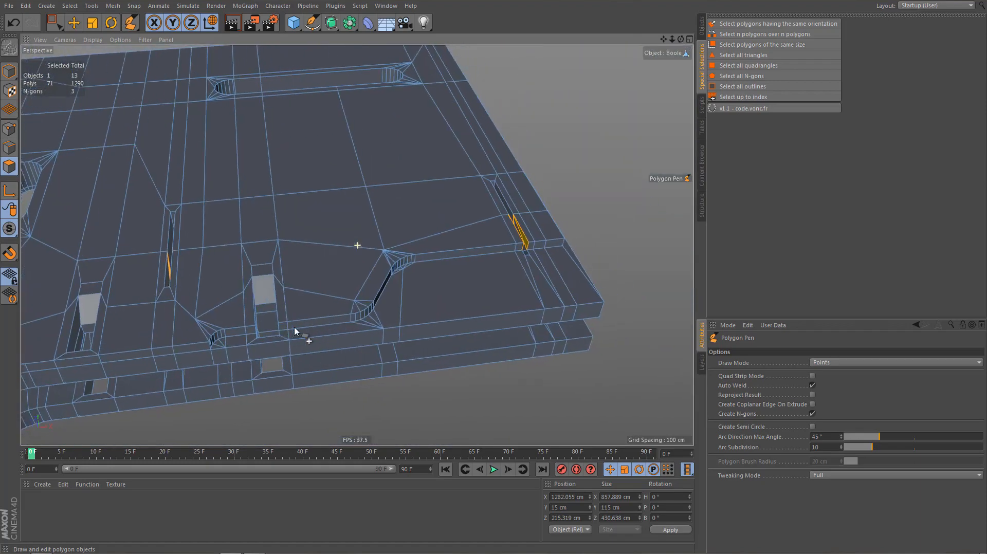
pyautogui.keyDown('alt'); pyautogui.moveTo(386, 297); pyautogui.dragTo(369, 312); pyautogui.keyUp('alt')
pyautogui.click(353, 322)
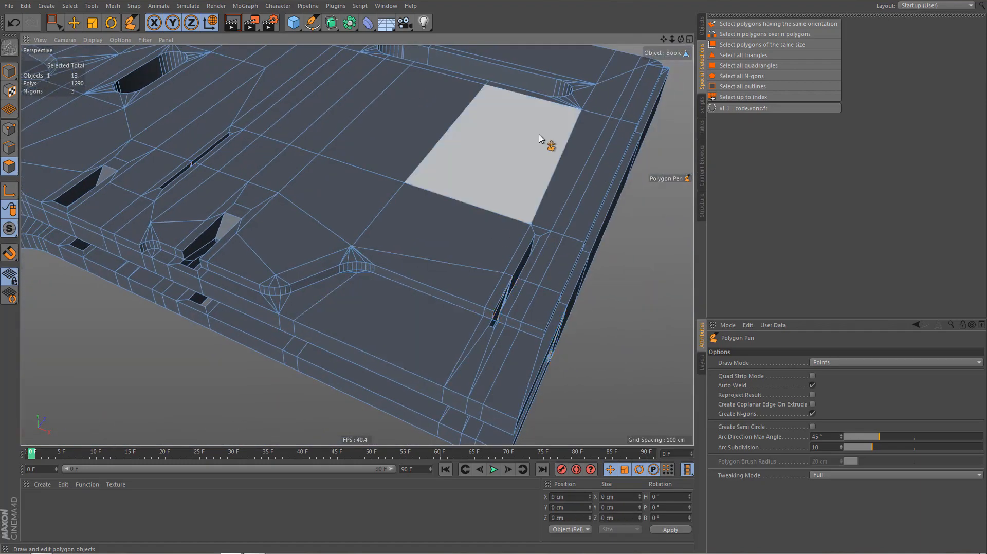
pyautogui.press('F2')
pyautogui.keyDown('alt'); pyautogui.moveTo(427, 275); pyautogui.dragTo(354, 329, button='right'); pyautogui.keyUp('alt')
pyautogui.scroll(8, 552, 262)
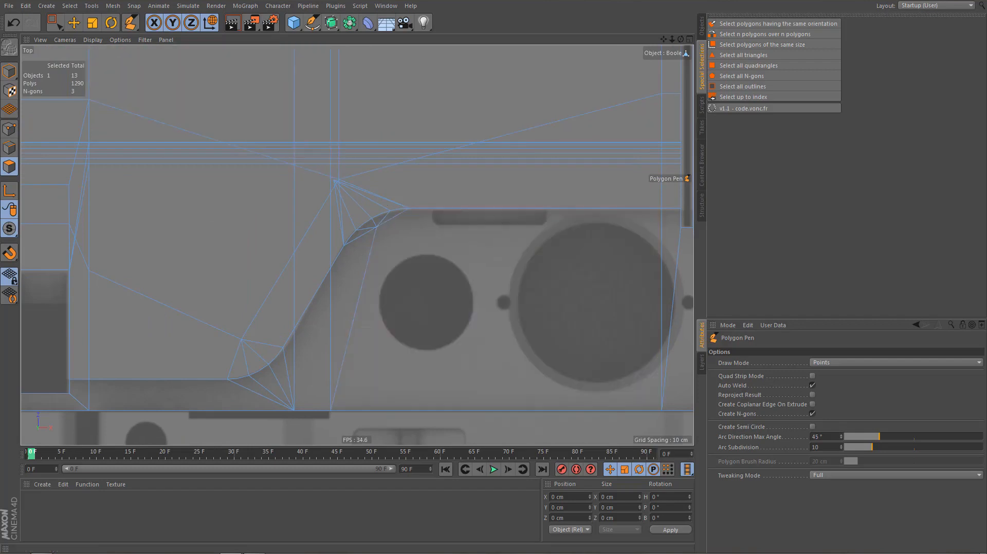
pyautogui.click(295, 24)
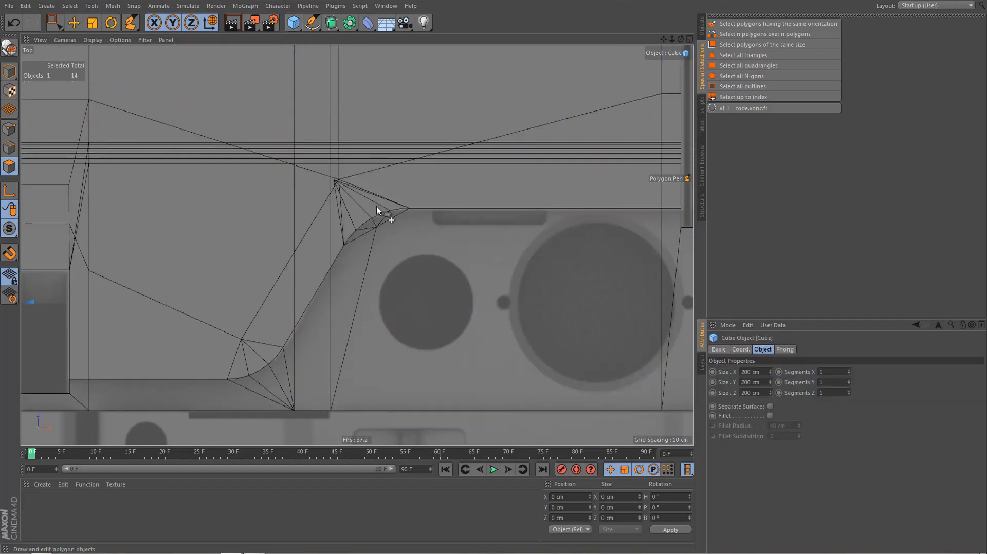
pyautogui.press('e')
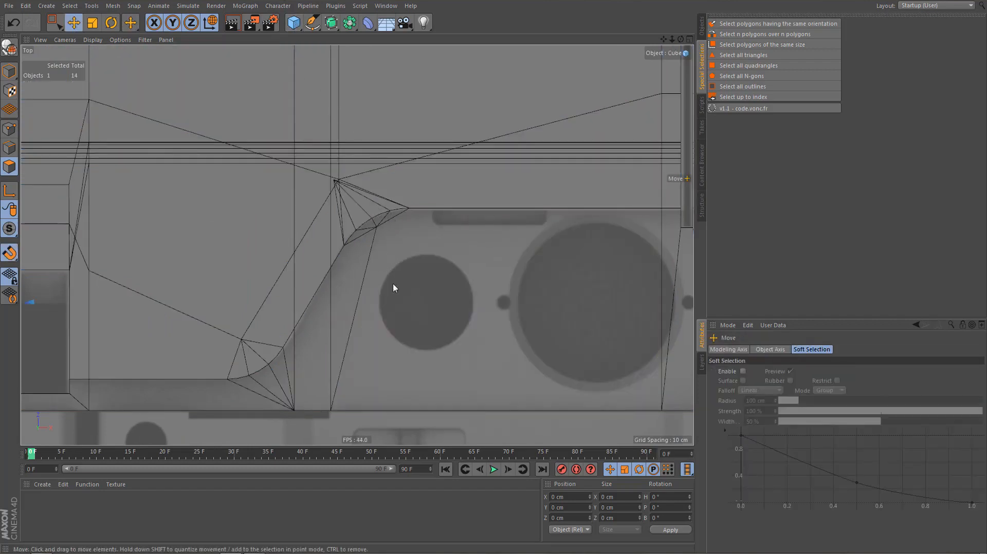
pyautogui.moveTo(512, 240); pyautogui.dragTo(482, 268)
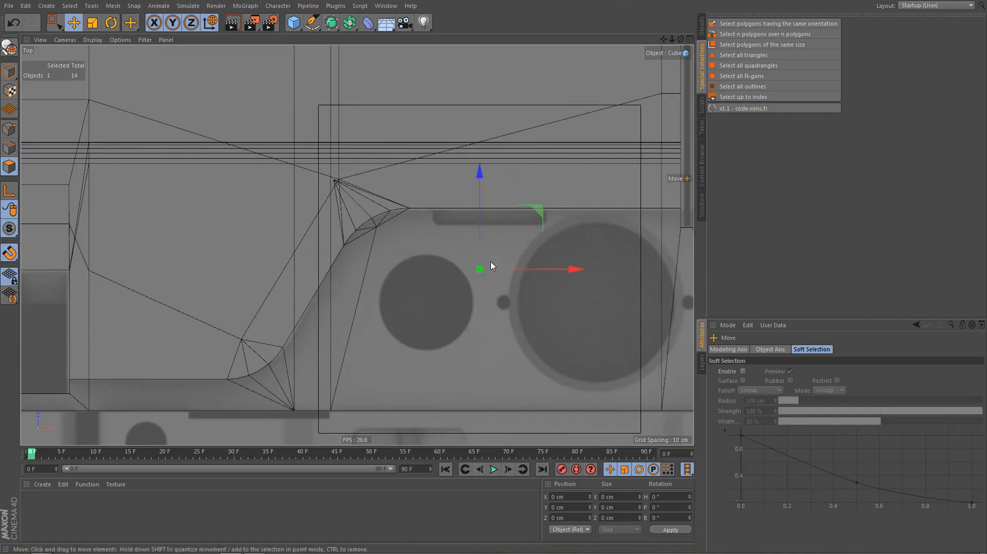
pyautogui.press('Delete')
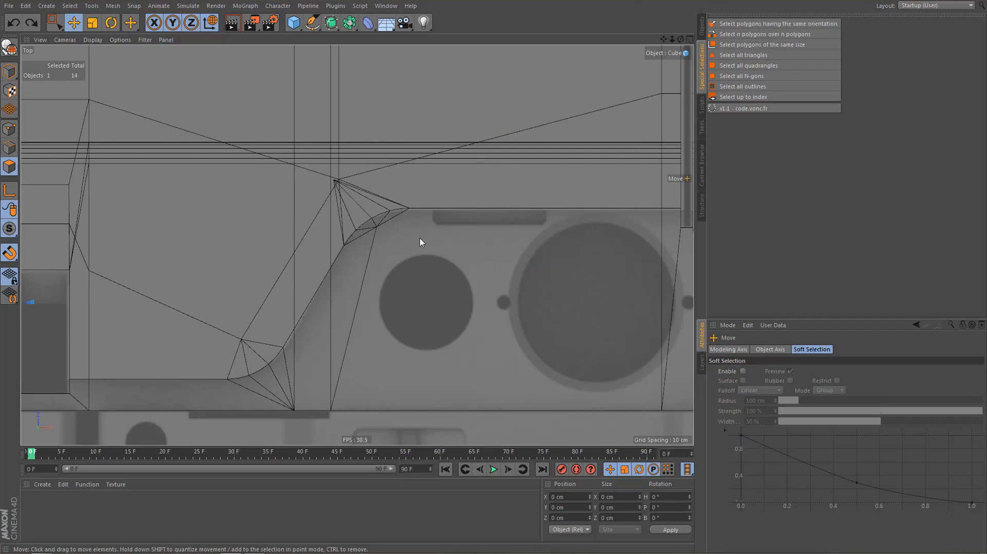
pyautogui.click(701, 26)
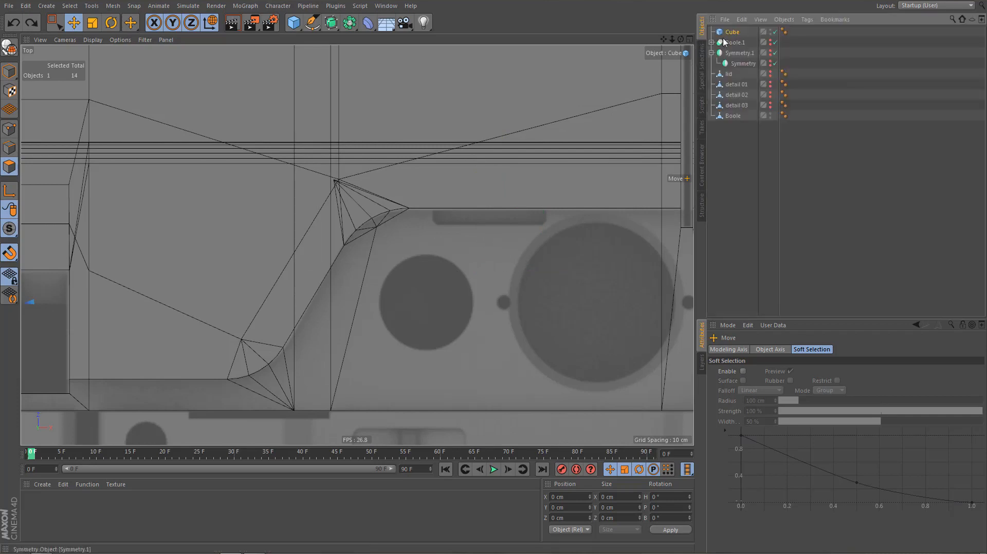
pyautogui.click(731, 33)
pyautogui.press('Delete')
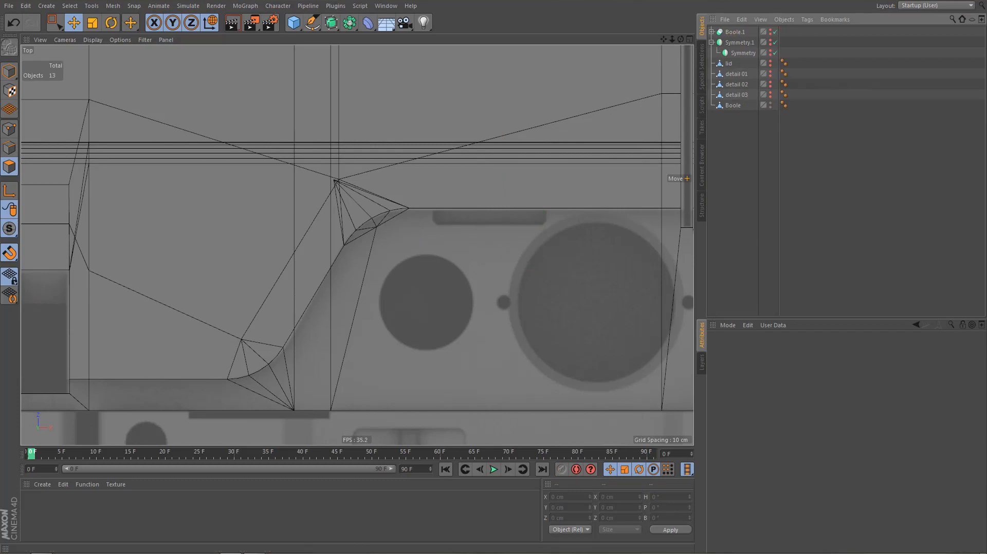
# Add a cube over the slim recess beside the round holes in the top view and scale it to about 71.6 cm wide
pyautogui.click(294, 23)
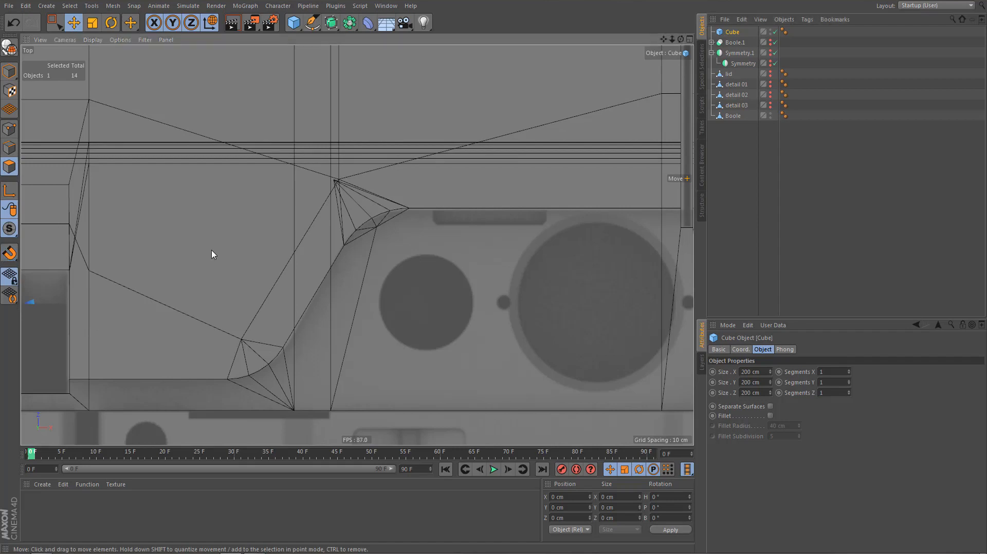
pyautogui.press('e')
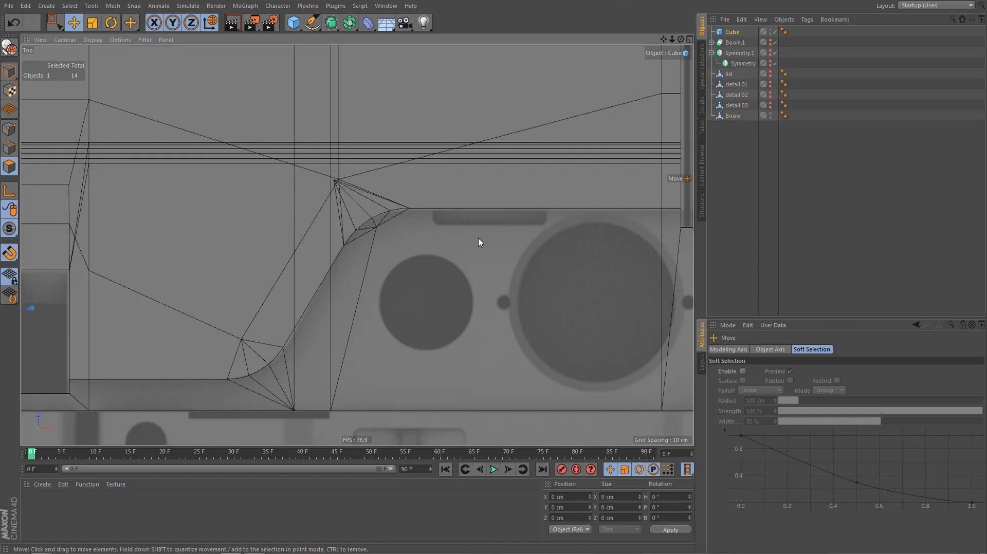
pyautogui.moveTo(479, 242); pyautogui.dragTo(296, 369)
pyautogui.press('t')
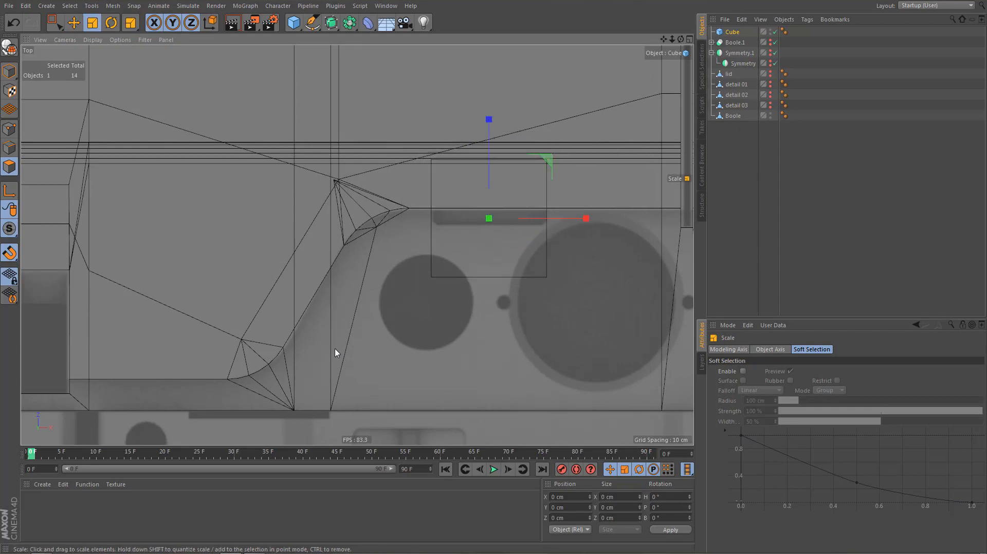
# Make the cube editable and lower its top polygon to a Y position of about 6.7 cm
pyautogui.press('c')
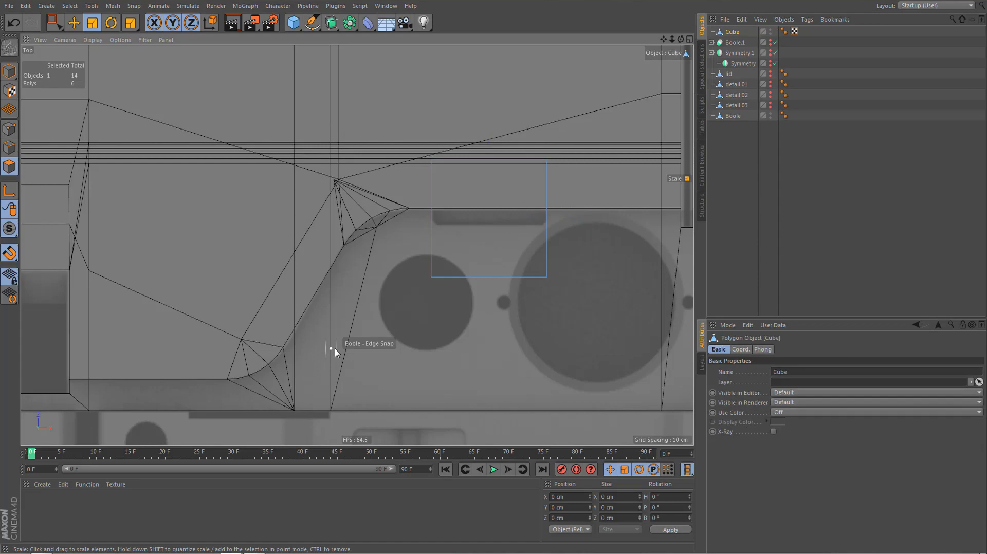
pyautogui.middleClick(413, 275)
pyautogui.middleClick(229, 154)
pyautogui.scroll(4, 359, 247)
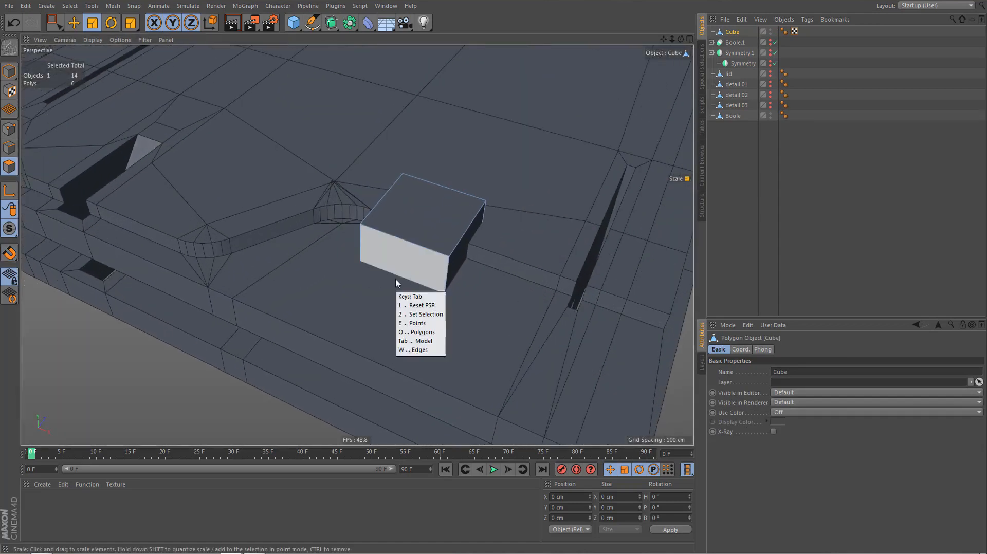
pyautogui.press('e')
pyautogui.press('Tab')
pyautogui.press('q')
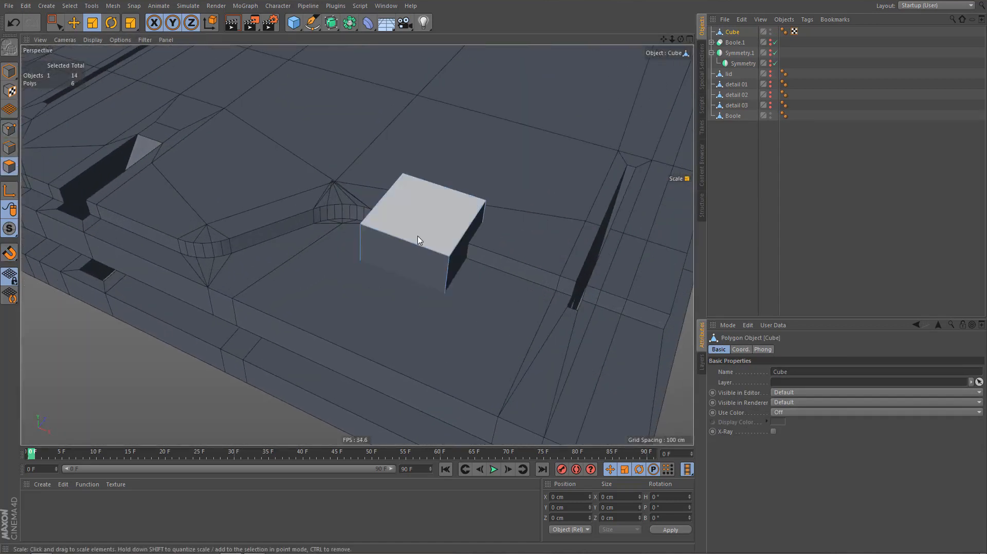
pyautogui.press('9')
pyautogui.click(426, 214)
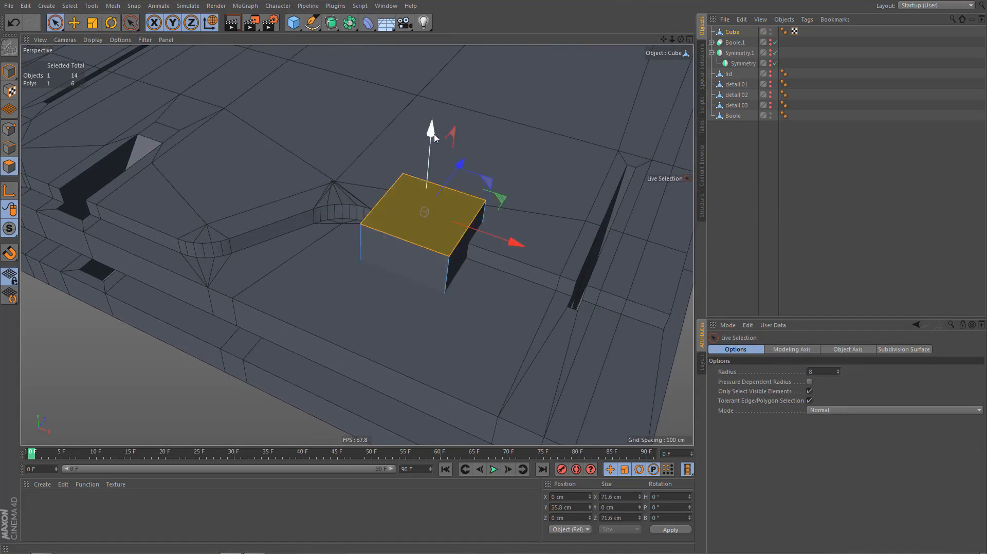
pyautogui.moveTo(435, 138); pyautogui.dragTo(435, 166)
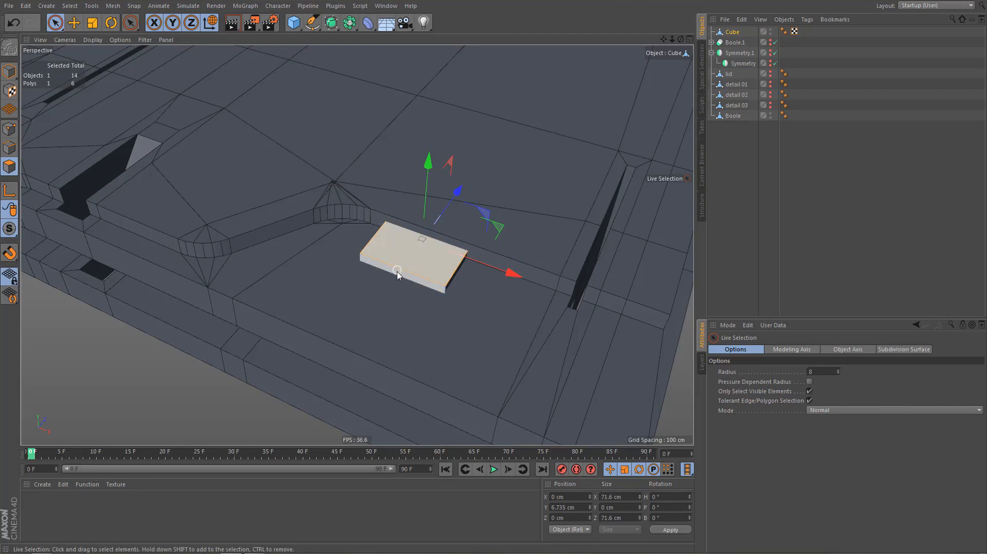
# Move the cube's front polygon back to about Z -4.5 cm, in line with the reference recess's outer edge
pyautogui.click(398, 275)
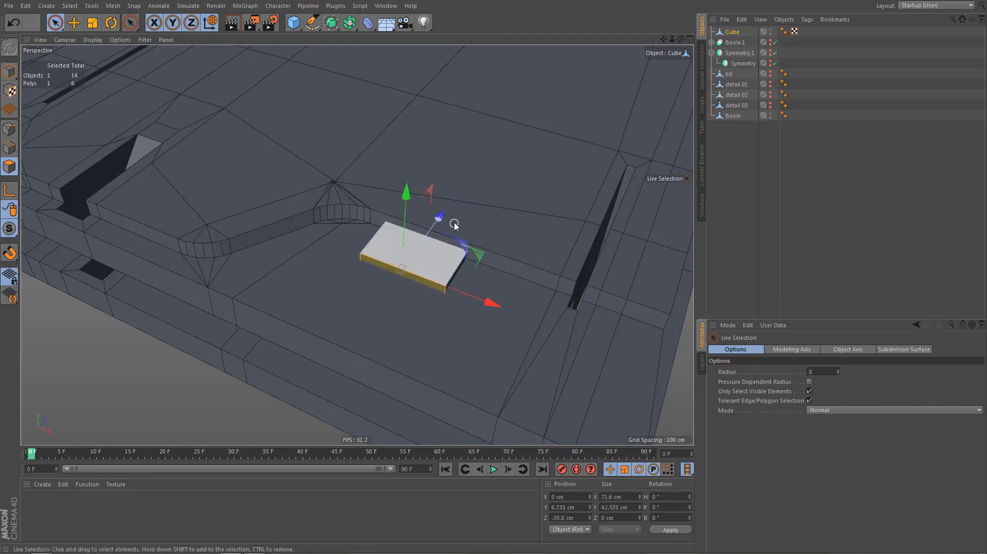
pyautogui.moveTo(440, 216); pyautogui.dragTo(463, 197)
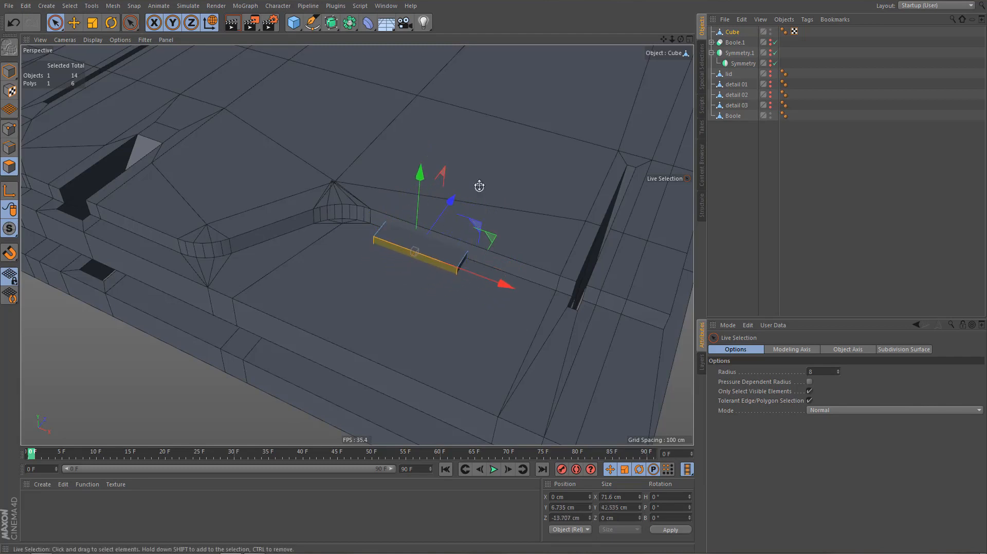
pyautogui.middleClick(479, 185)
pyautogui.middleClick(489, 143)
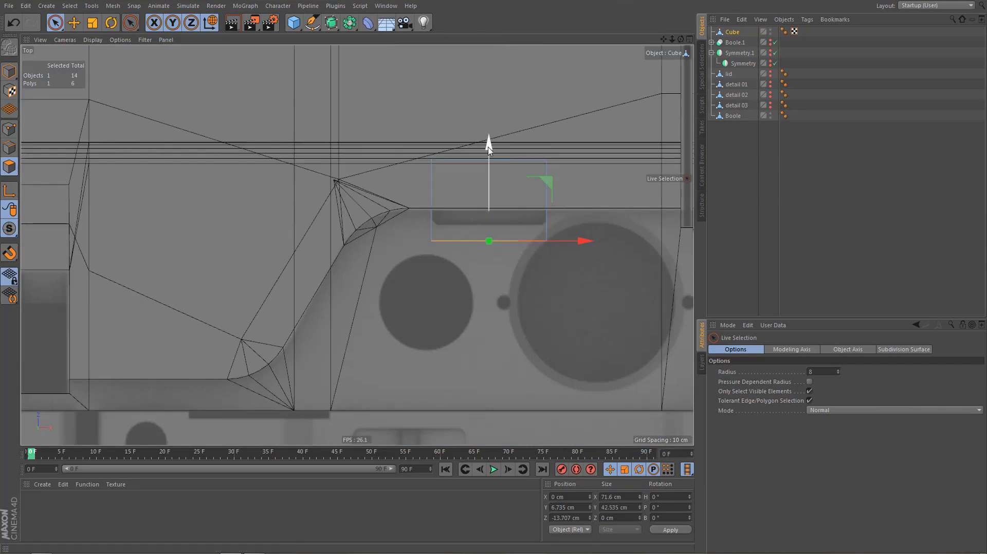
pyautogui.moveTo(489, 140); pyautogui.dragTo(494, 132)
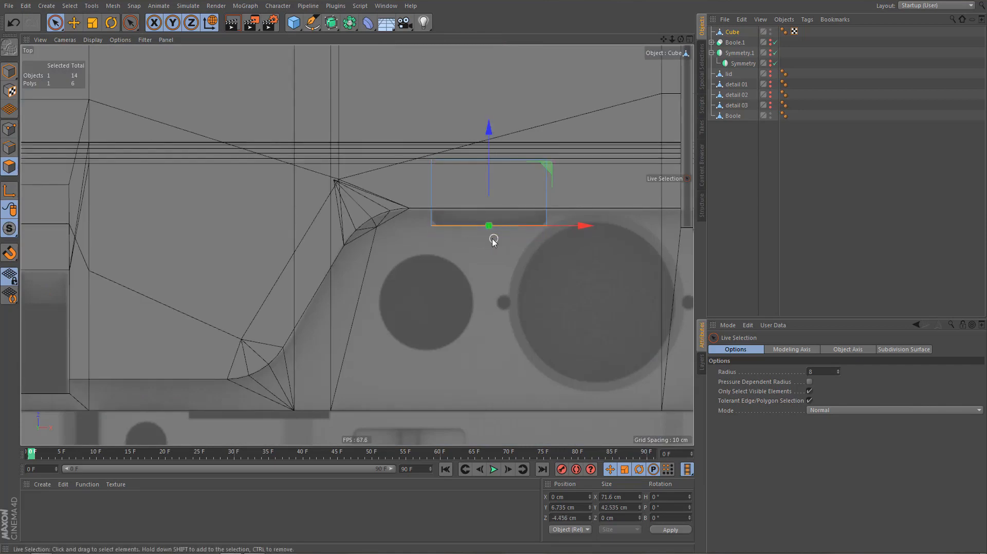
# Raise the cube's bottom polygon to about Y -7.7 cm in the right view
pyautogui.press('F3')
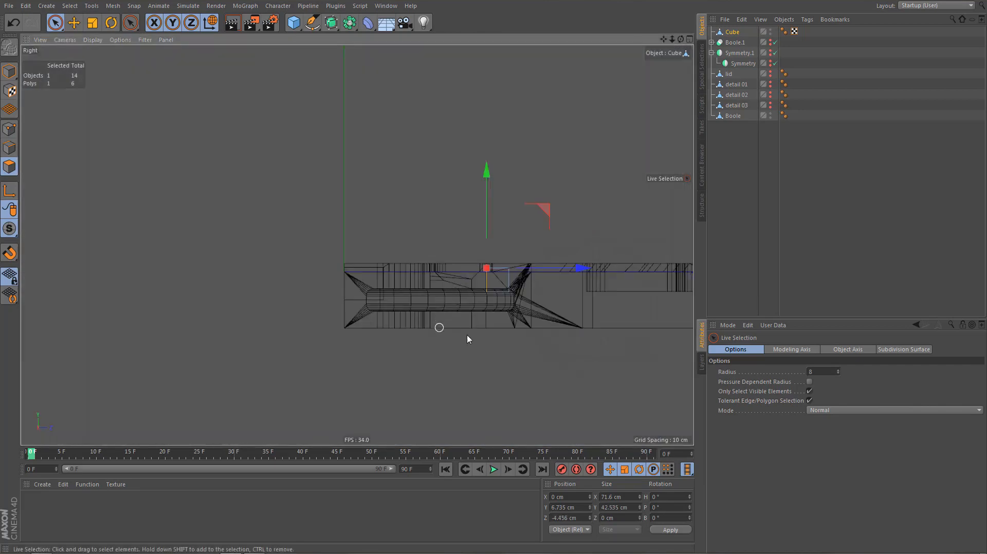
pyautogui.press('0')
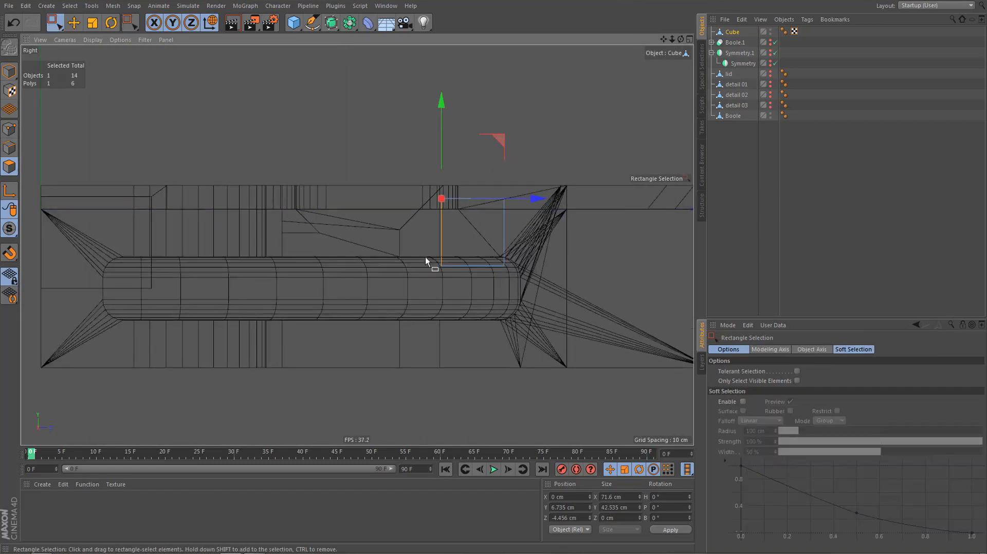
pyautogui.moveTo(425, 248); pyautogui.dragTo(528, 302)
pyautogui.moveTo(478, 176); pyautogui.dragTo(475, 130)
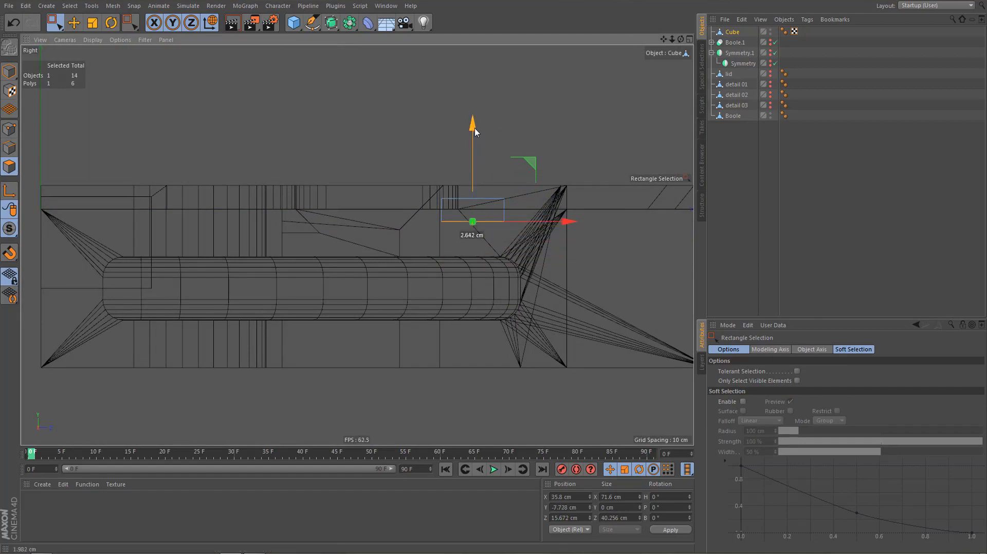
# Examine how the flattened cube sits against the recessed step's wall in the perspective and top views
pyautogui.middleClick(362, 153)
pyautogui.middleClick(309, 140)
pyautogui.keyDown('alt'); pyautogui.moveTo(405, 256); pyautogui.dragTo(508, 261); pyautogui.keyUp('alt')
pyautogui.keyDown('alt'); pyautogui.moveTo(371, 234); pyautogui.dragTo(430, 239, button='right'); pyautogui.keyUp('alt')
pyautogui.middleClick(456, 213)
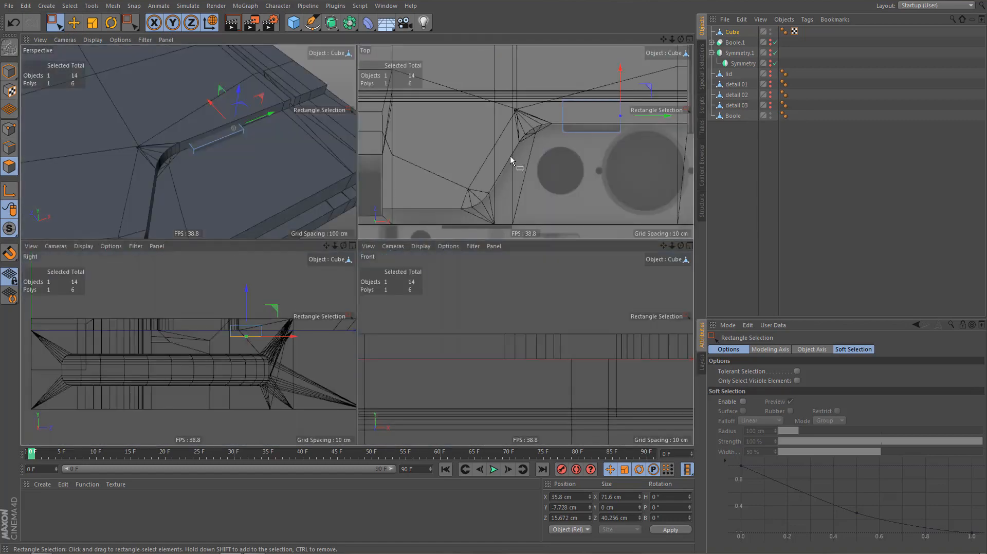
pyautogui.middleClick(510, 156)
pyautogui.middleClick(474, 203)
pyautogui.middleClick(332, 191)
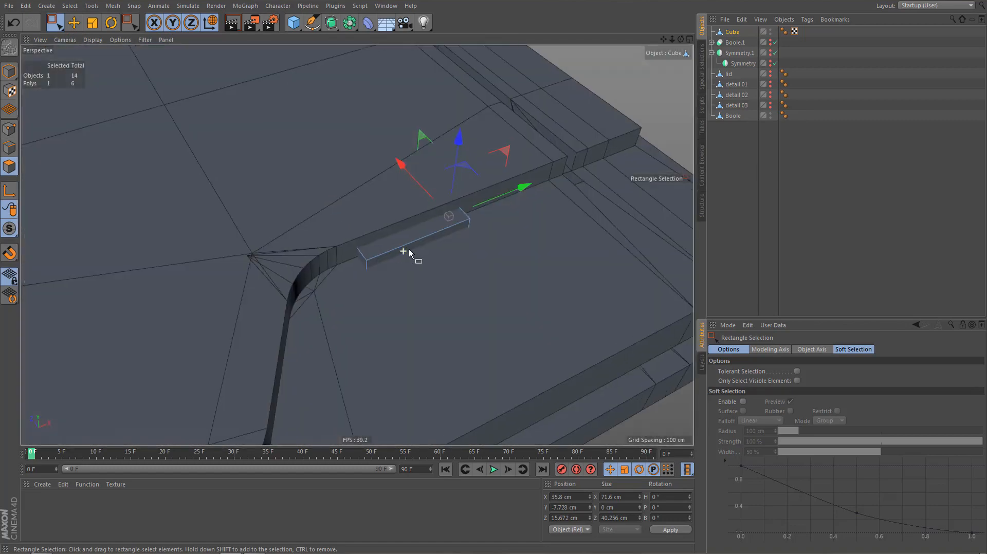
# Place the Cube below the Boole mesh and nest both in a new Boole object that subtracts the cube from the mesh
pyautogui.moveTo(734, 32); pyautogui.dragTo(730, 116)
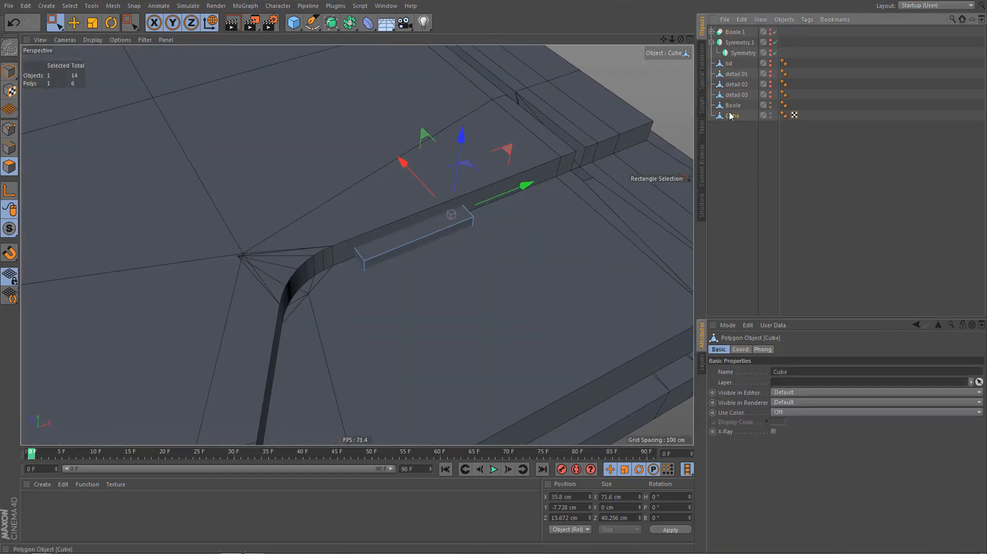
pyautogui.click(734, 105)
pyautogui.moveTo(349, 22); pyautogui.dragTo(535, 37)
pyautogui.moveTo(733, 127); pyautogui.dragTo(736, 117)
pyautogui.click(735, 106)
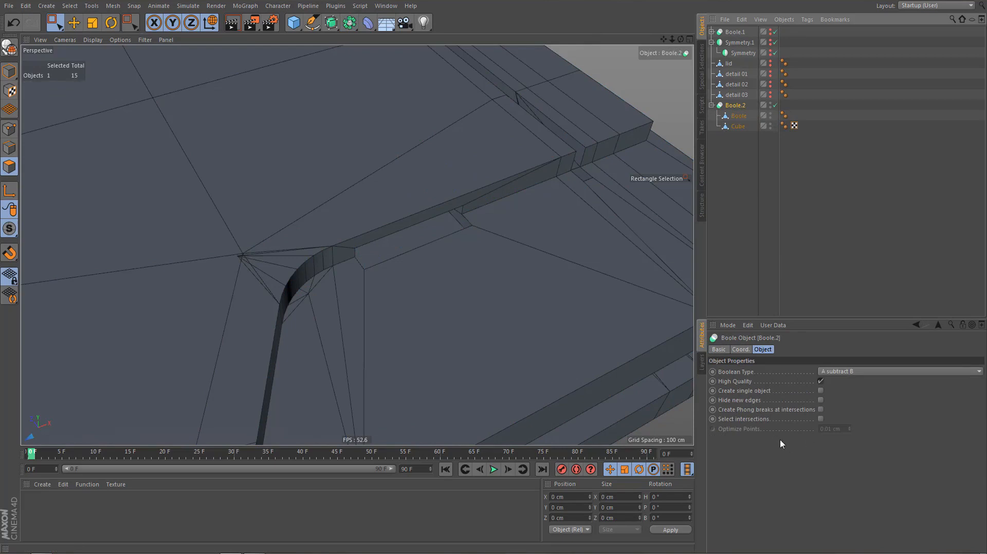
# Enable creating a single object and hiding new edges on the new Boole
pyautogui.click(821, 390)
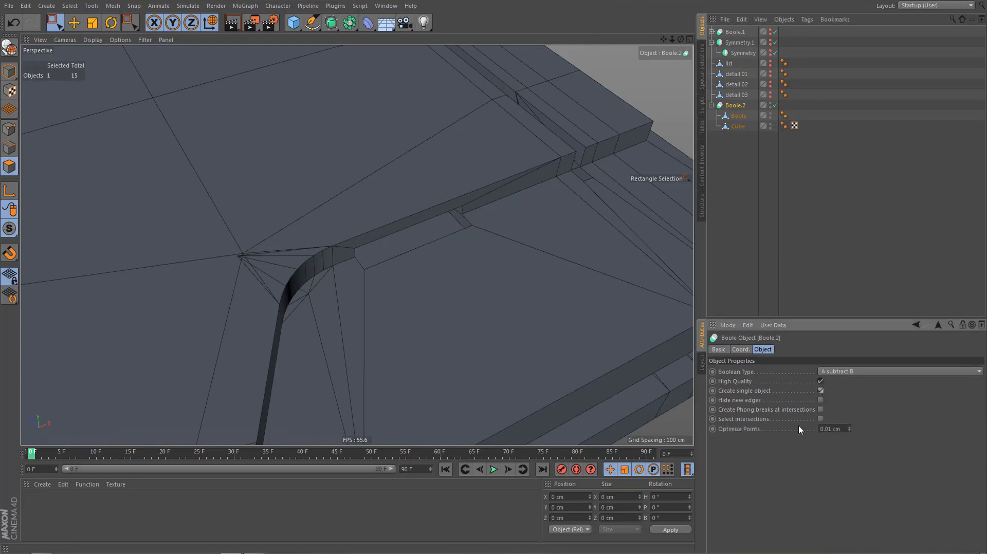
pyautogui.keyDown('alt'); pyautogui.moveTo(438, 289); pyautogui.dragTo(459, 292); pyautogui.keyUp('alt')
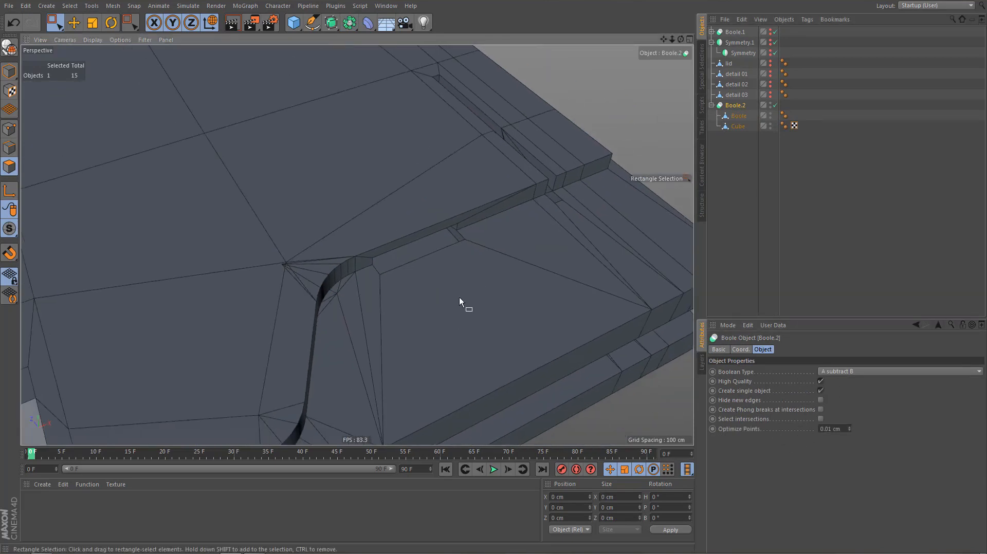
pyautogui.click(821, 400)
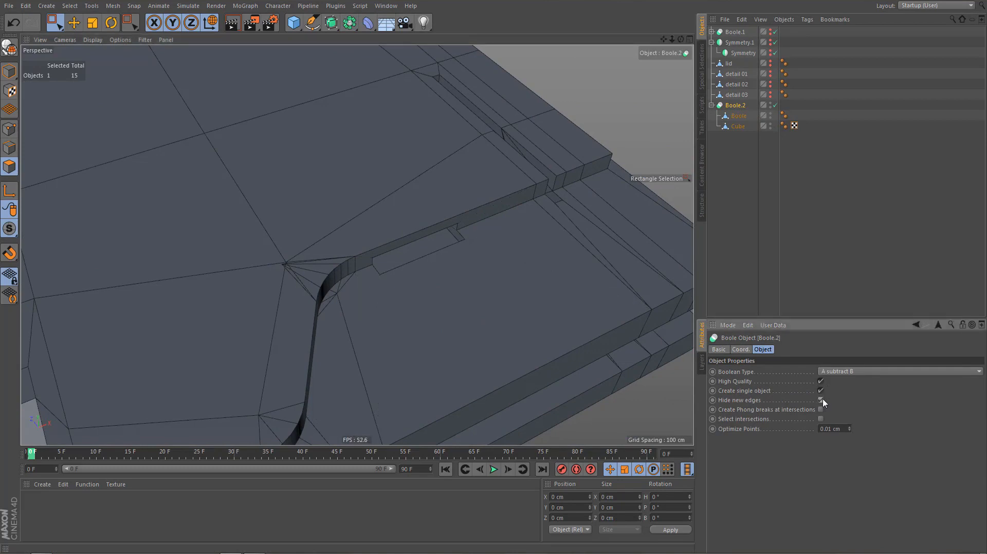
pyautogui.click(820, 400)
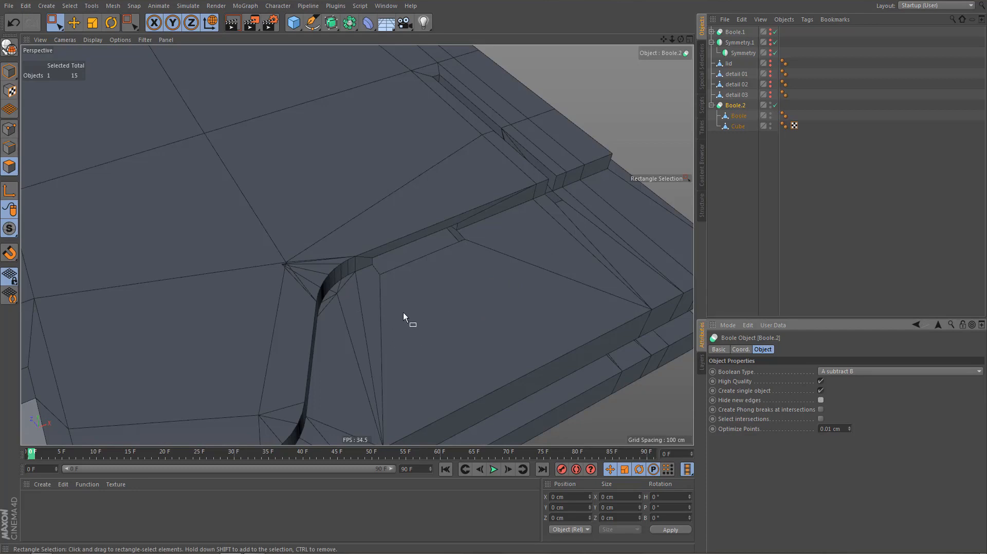
pyautogui.click(821, 400)
# Lower the cutting cube's bottom polygon to about Y -12.5 cm in the front view to deepen the recess
pyautogui.keyDown('alt'); pyautogui.moveTo(472, 291); pyautogui.dragTo(400, 259); pyautogui.keyUp('alt')
pyautogui.moveTo(400, 259)
pyautogui.keyDown('alt'); pyautogui.mouseDown(button='right')
pyautogui.moveTo(539, 276)
pyautogui.moveTo(534, 262)
pyautogui.moveTo(518, 261)
pyautogui.mouseUp(button='right'); pyautogui.keyUp('alt')
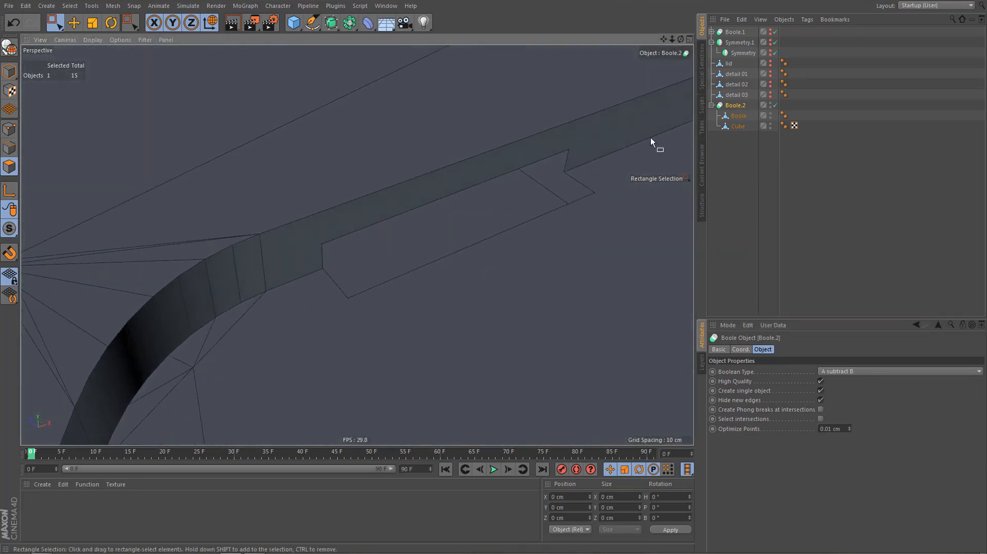
pyautogui.click(738, 126)
pyautogui.press('F5')
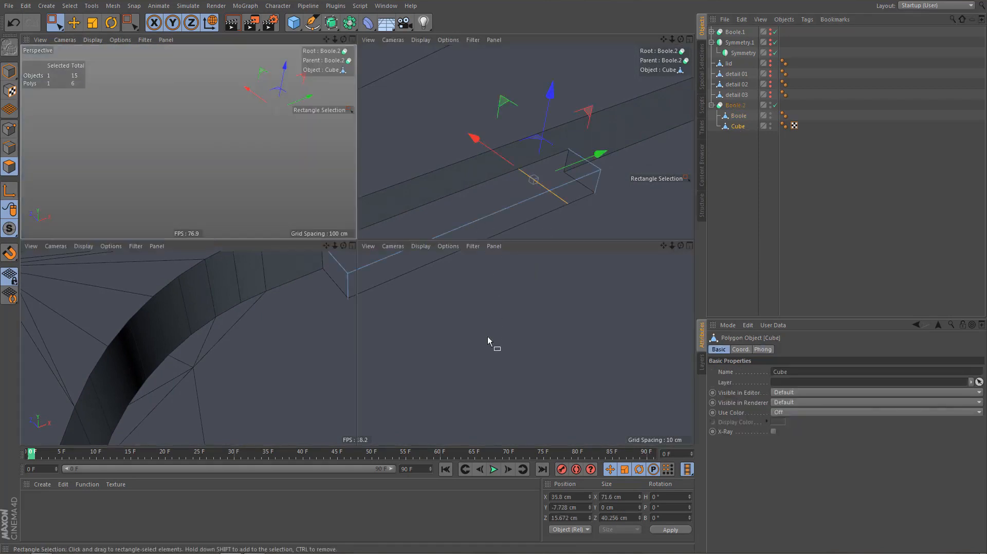
pyautogui.middleClick(490, 359)
pyautogui.keyDown('alt'); pyautogui.moveTo(423, 315); pyautogui.dragTo(417, 364, button='right'); pyautogui.keyUp('alt')
pyautogui.keyDown('alt'); pyautogui.moveTo(416, 335); pyautogui.dragTo(328, 339, button='middle'); pyautogui.keyUp('alt')
pyautogui.moveTo(566, 211); pyautogui.dragTo(574, 219)
pyautogui.middleClick(419, 204)
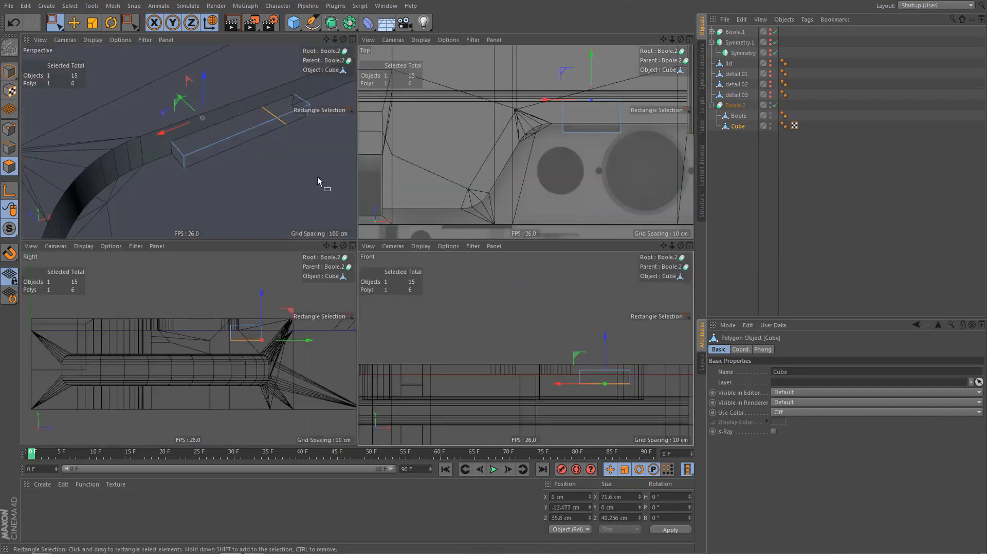
# Convert the Boole.2 object with its subtracted cube into a single editable polygon mesh
pyautogui.middleClick(317, 178)
pyautogui.moveTo(437, 258)
pyautogui.keyDown('alt'); pyautogui.mouseDown()
pyautogui.moveTo(443, 280)
pyautogui.moveTo(434, 251)
pyautogui.mouseUp(); pyautogui.keyUp('alt')
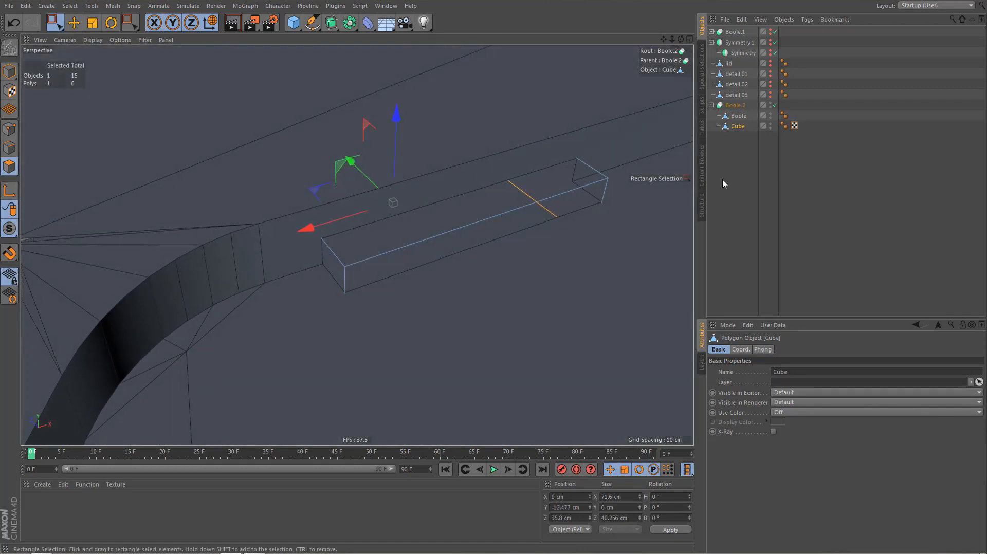
pyautogui.click(735, 106)
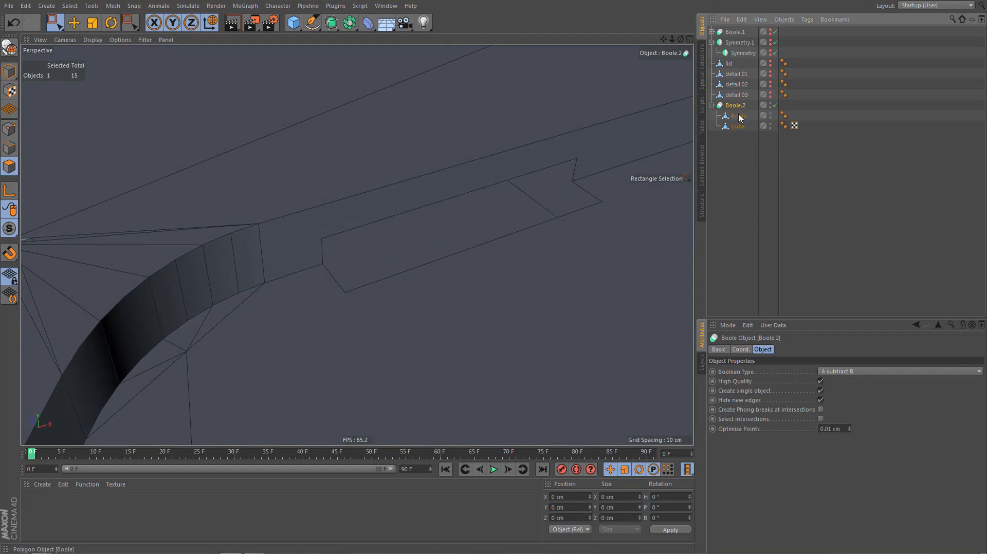
pyautogui.press('c')
pyautogui.keyDown('alt'); pyautogui.moveTo(544, 238); pyautogui.dragTo(428, 223); pyautogui.keyUp('alt')
# Move the back wall polygon of the new recess about 8 cm towards the step's wall to make the recess shallower
pyautogui.press('e')
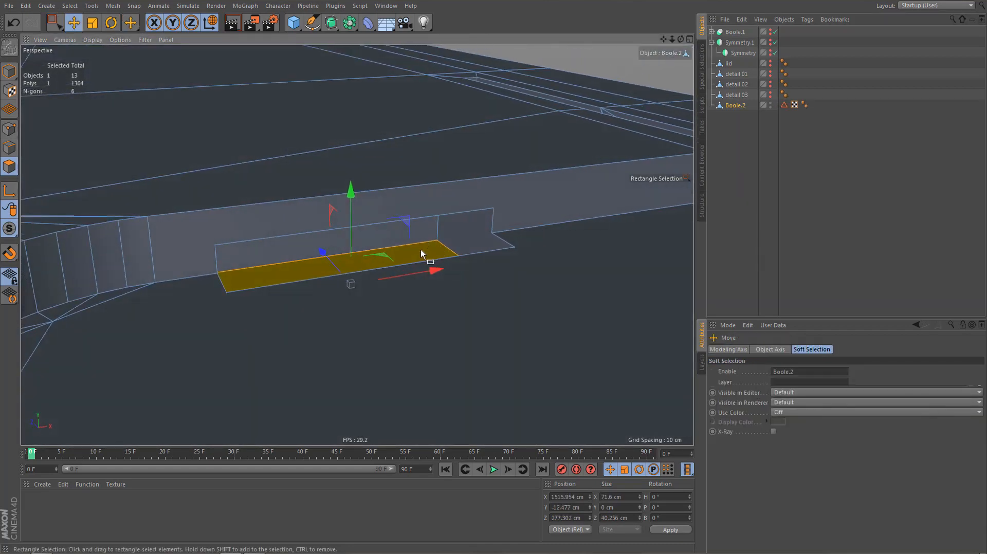
pyautogui.click(419, 221)
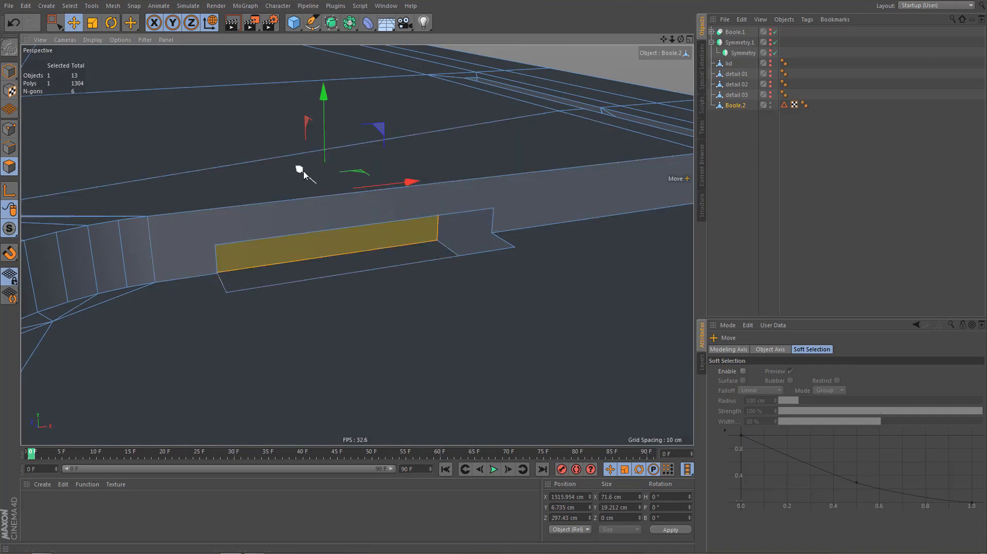
pyautogui.moveTo(303, 173); pyautogui.dragTo(313, 176)
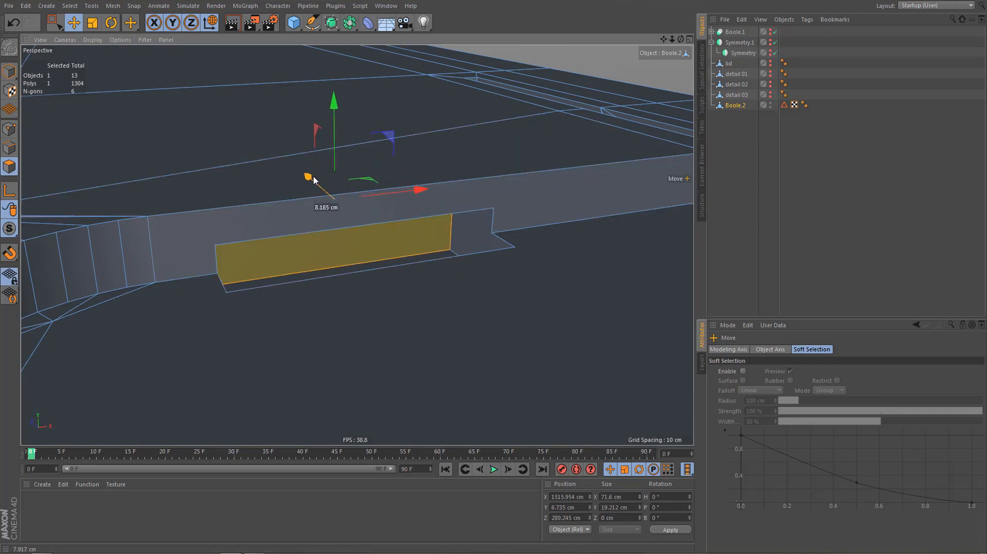
pyautogui.keyDown('alt'); pyautogui.moveTo(348, 269); pyautogui.dragTo(403, 277); pyautogui.keyUp('alt')
pyautogui.keyDown('alt'); pyautogui.moveTo(474, 251); pyautogui.dragTo(489, 264, button='right'); pyautogui.keyUp('alt')
pyautogui.keyDown('alt'); pyautogui.moveTo(488, 264); pyautogui.dragTo(501, 281, button='middle'); pyautogui.keyUp('alt')
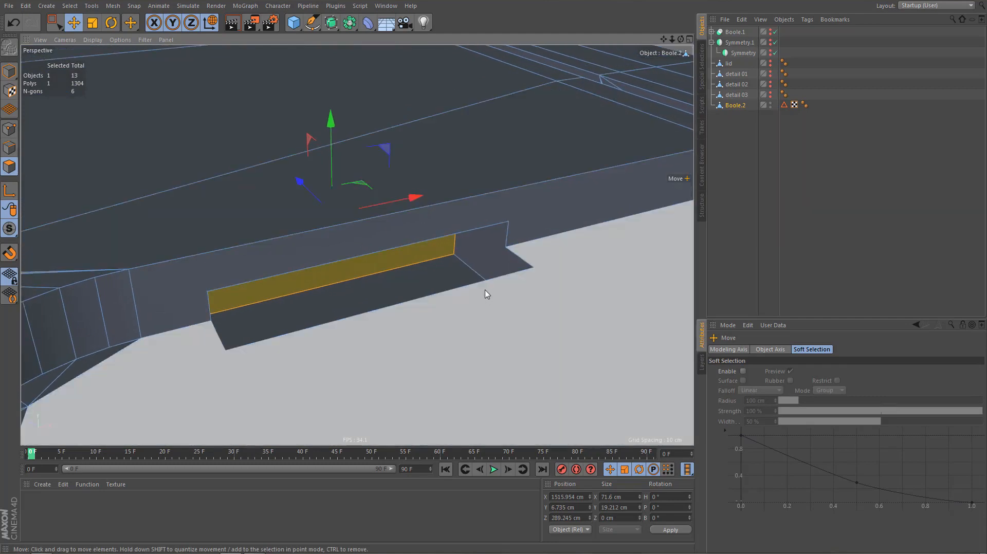
# Connect the recess's inner bottom corner points to the points at the foot of the step's wall at both ends
pyautogui.press('Return')
pyautogui.press('9')
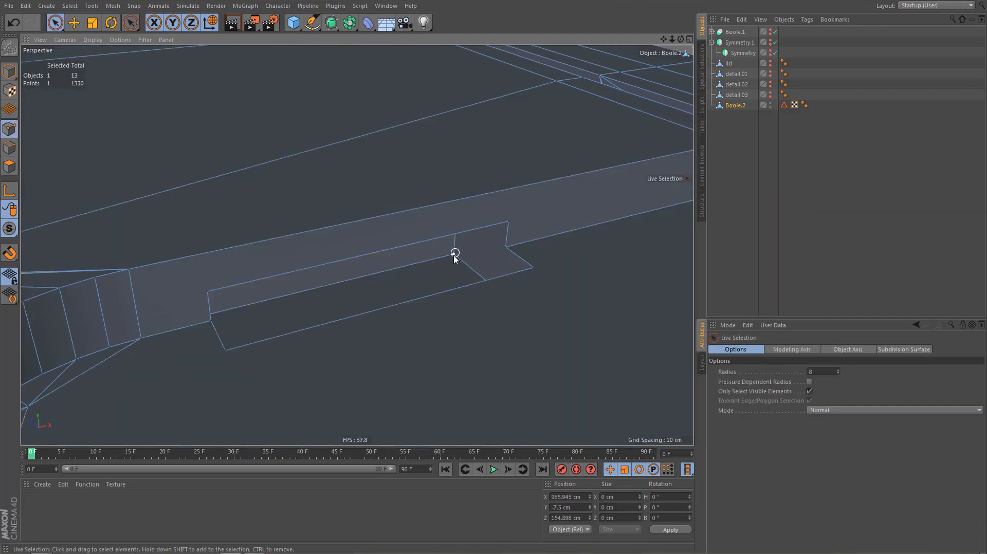
pyautogui.click(492, 256)
pyautogui.keyDown('alt'); pyautogui.moveTo(297, 326); pyautogui.dragTo(225, 287); pyautogui.keyUp('alt')
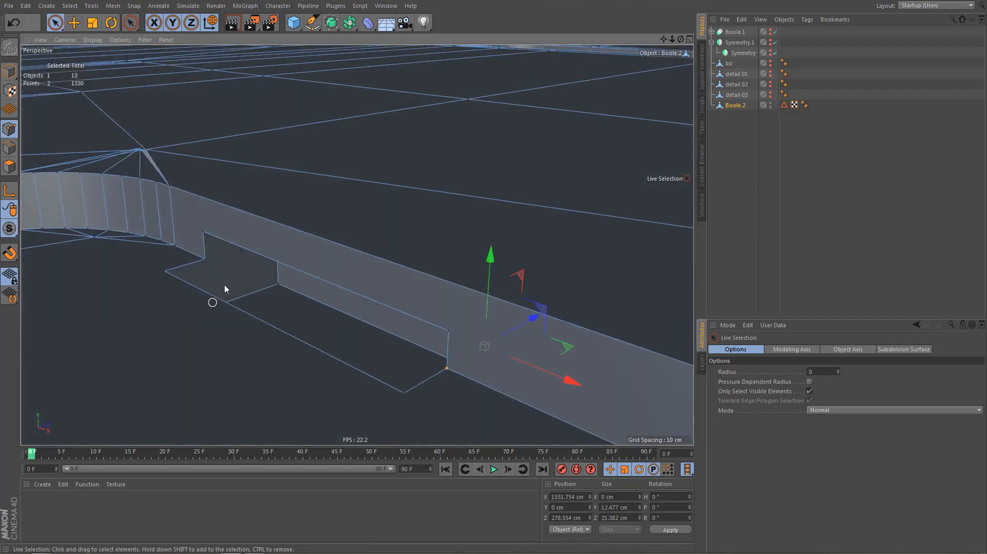
pyautogui.keyDown('shift'); pyautogui.click(278, 284); pyautogui.keyUp('shift')
pyautogui.keyDown('alt'); pyautogui.moveTo(219, 342); pyautogui.dragTo(219, 271); pyautogui.keyUp('alt')
# Connect the recess's upper corner point to the top point where the curved wall section ends
pyautogui.click(204, 225)
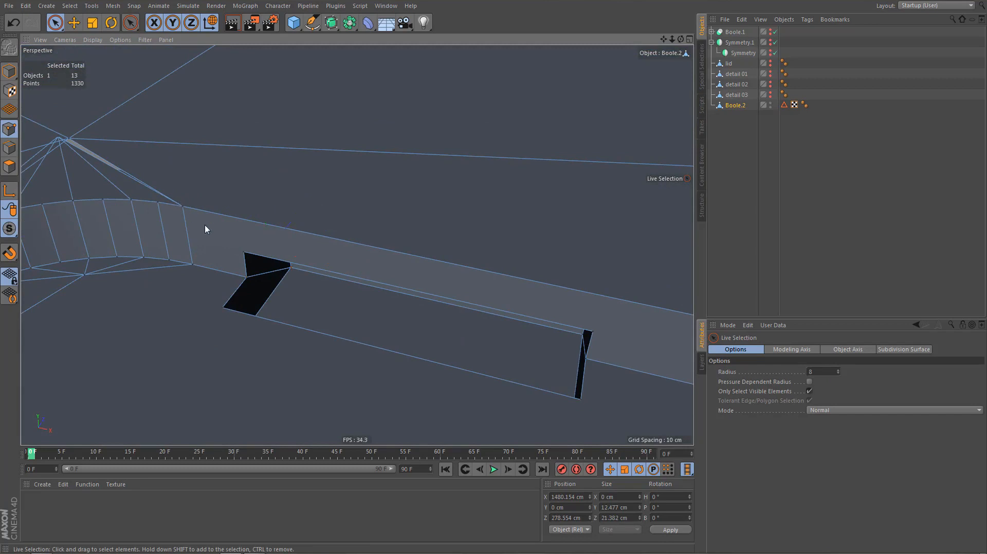
pyautogui.keyDown('shift'); pyautogui.click(244, 252); pyautogui.keyUp('shift')
pyautogui.press('m')
pyautogui.press('m')
pyautogui.keyDown('alt'); pyautogui.moveTo(204, 276); pyautogui.dragTo(338, 351, button='middle'); pyautogui.keyUp('alt')
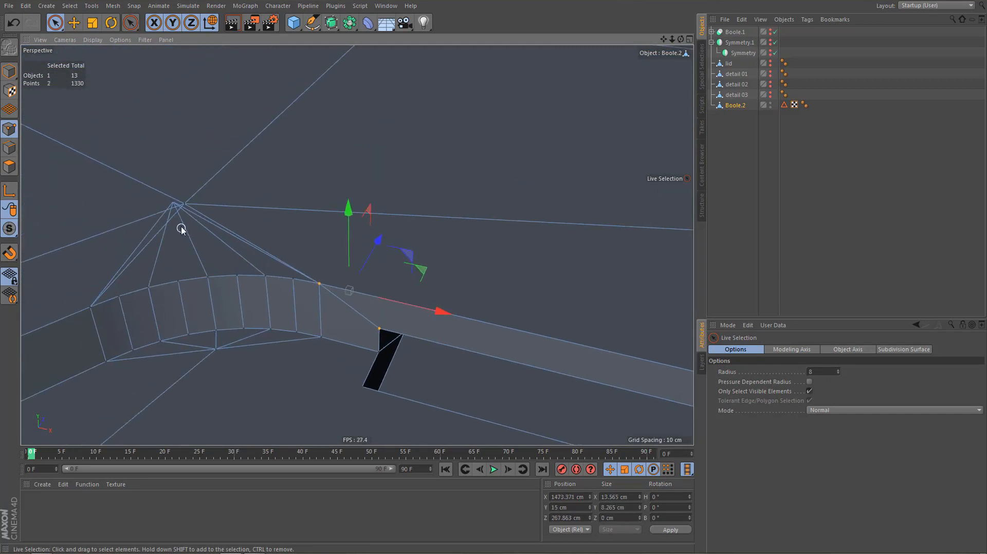
# Weld the two nearly coincident points at the centre of the edge fan above the curved wall into one
pyautogui.keyDown('alt'); pyautogui.moveTo(180, 224); pyautogui.dragTo(295, 269, button='middle'); pyautogui.keyUp('alt')
pyautogui.keyDown('alt'); pyautogui.moveTo(296, 270); pyautogui.dragTo(329, 241); pyautogui.keyUp('alt')
pyautogui.press('0')
pyautogui.moveTo(266, 238); pyautogui.dragTo(321, 278)
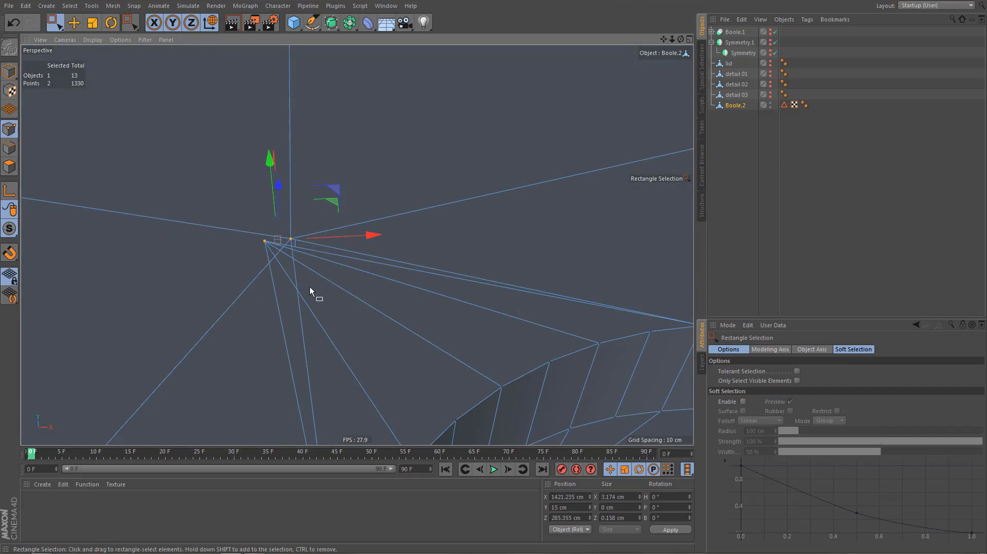
pyautogui.press('m')
pyautogui.press('q')
pyautogui.click(296, 242)
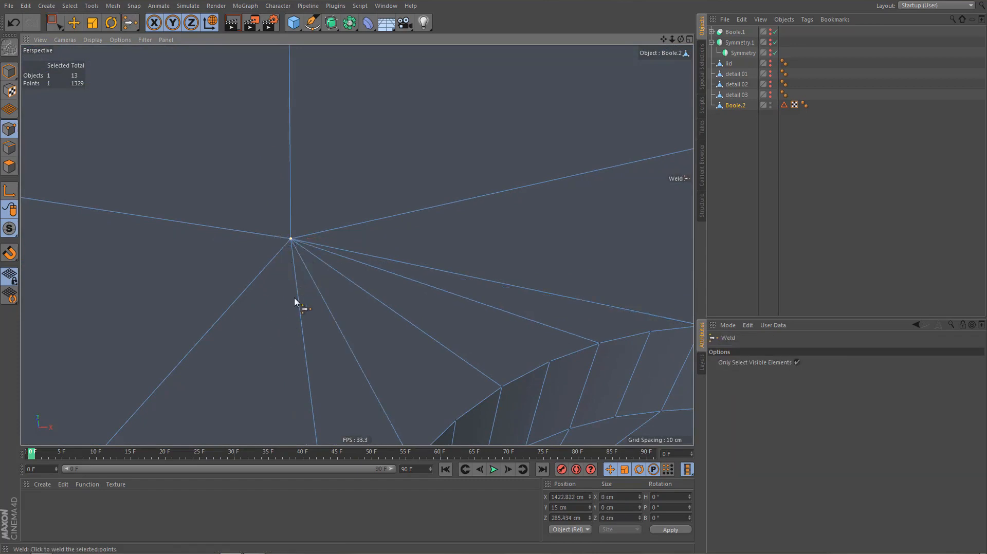
# Connect the recess's other upper corner point to the top corner point at the far end of the straight wall
pyautogui.scroll(-5, 298, 304)
pyautogui.keyDown('alt'); pyautogui.moveTo(274, 264); pyautogui.dragTo(479, 349); pyautogui.keyUp('alt')
pyautogui.press('9')
pyautogui.scroll(3, 437, 316)
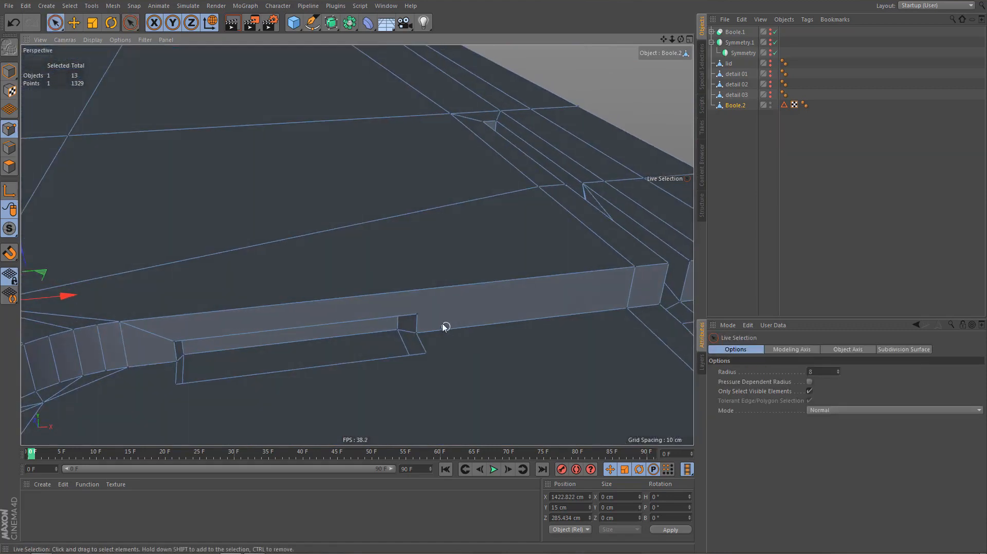
pyautogui.moveTo(416, 312)
pyautogui.mouseDown()
pyautogui.moveTo(616, 281)
pyautogui.moveTo(636, 267)
pyautogui.mouseUp()
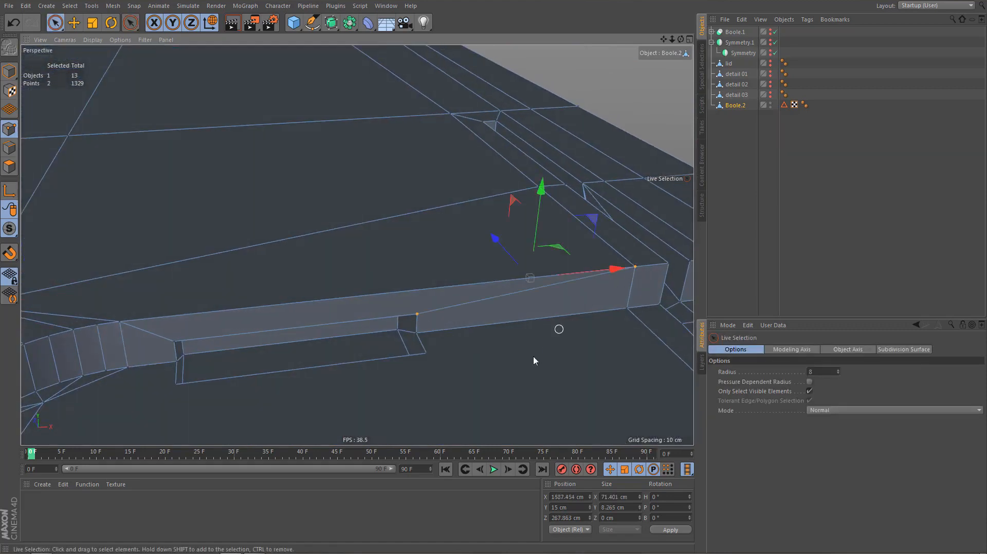
# Bevel the two outer vertical corner edges of the recess with an offset of about 3.44 cm and no subdivision
pyautogui.keyDown('alt'); pyautogui.moveTo(472, 369); pyautogui.dragTo(560, 330, button='middle'); pyautogui.keyUp('alt')
pyautogui.keyDown('alt'); pyautogui.moveTo(307, 364); pyautogui.dragTo(338, 369, button='right'); pyautogui.keyUp('alt')
pyautogui.keyDown('alt'); pyautogui.moveTo(336, 375); pyautogui.dragTo(240, 402); pyautogui.keyUp('alt')
pyautogui.keyDown('alt'); pyautogui.moveTo(278, 389); pyautogui.dragTo(225, 340, button='middle'); pyautogui.keyUp('alt')
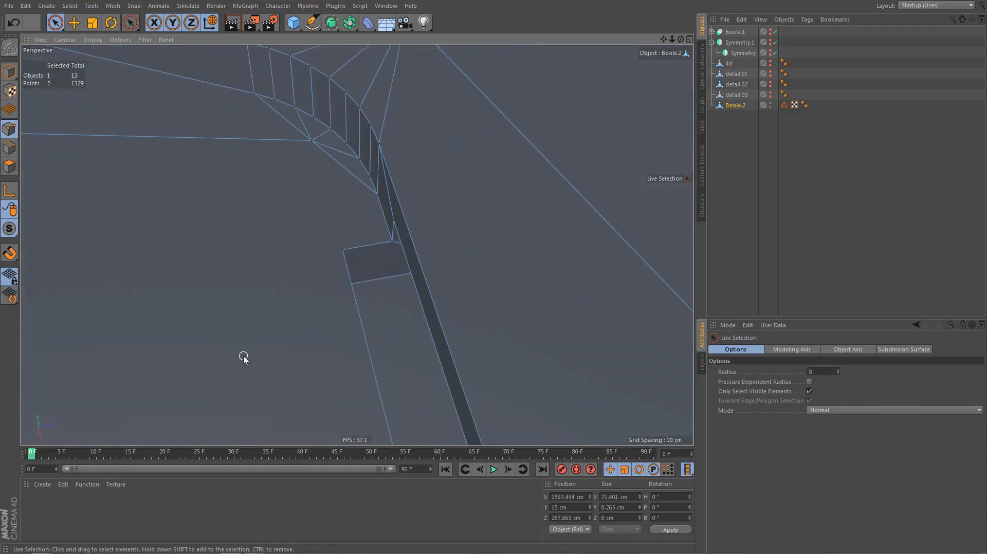
pyautogui.press('Return')
pyautogui.moveTo(254, 350)
pyautogui.keyDown('alt'); pyautogui.mouseDown(button='right')
pyautogui.moveTo(325, 314)
pyautogui.moveTo(311, 298)
pyautogui.mouseUp(button='right'); pyautogui.keyUp('alt')
pyautogui.keyDown('alt'); pyautogui.moveTo(288, 298); pyautogui.dragTo(296, 297); pyautogui.keyUp('alt')
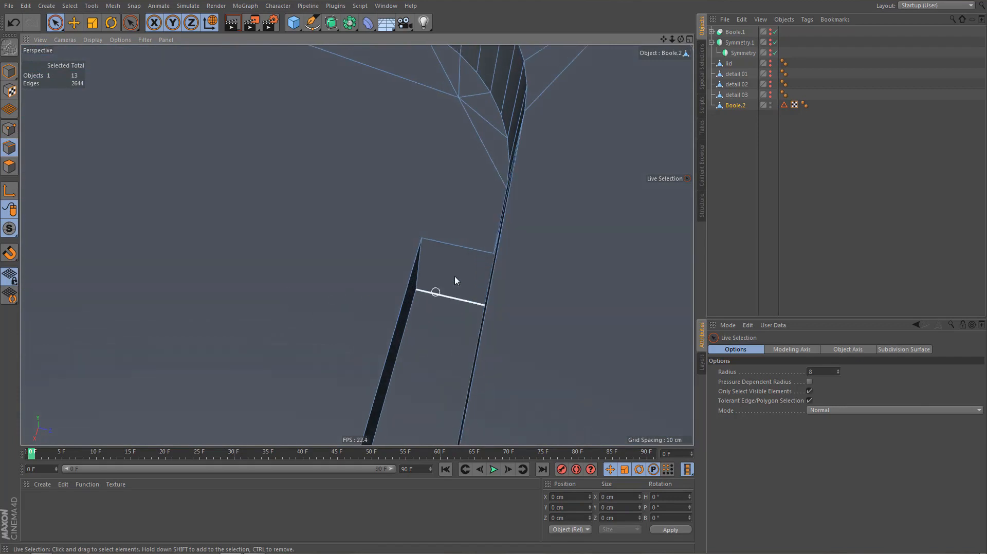
pyautogui.click(425, 266)
pyautogui.keyDown('alt'); pyautogui.moveTo(348, 322); pyautogui.dragTo(552, 331); pyautogui.keyUp('alt')
pyautogui.keyDown('alt'); pyautogui.moveTo(552, 331); pyautogui.dragTo(477, 524, button='middle'); pyautogui.keyUp('alt')
pyautogui.keyDown('alt'); pyautogui.moveTo(517, 190); pyautogui.dragTo(576, 181); pyautogui.keyUp('alt')
pyautogui.keyDown('shift'); pyautogui.click(475, 210); pyautogui.keyUp('shift')
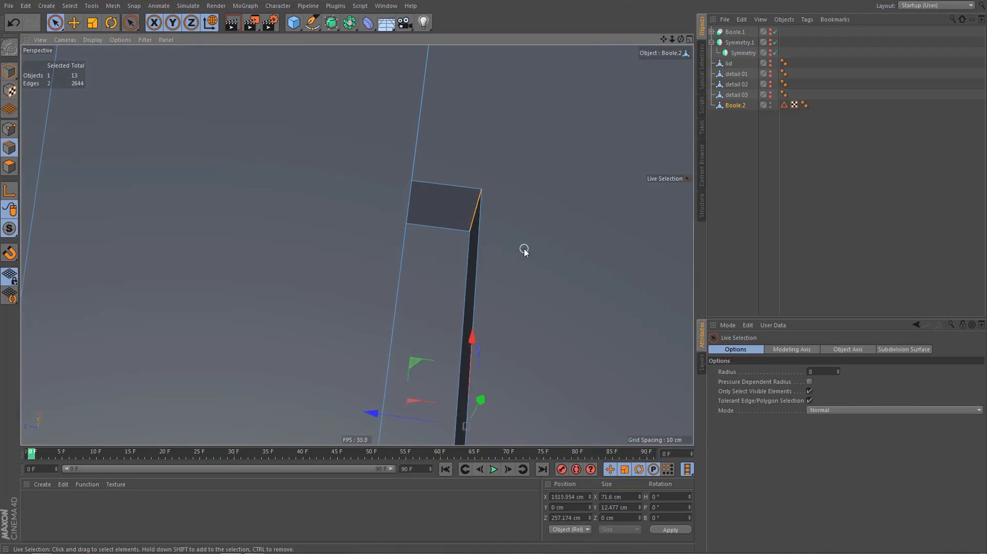
pyautogui.press('m')
pyautogui.press('m')
pyautogui.moveTo(525, 250); pyautogui.dragTo(559, 251)
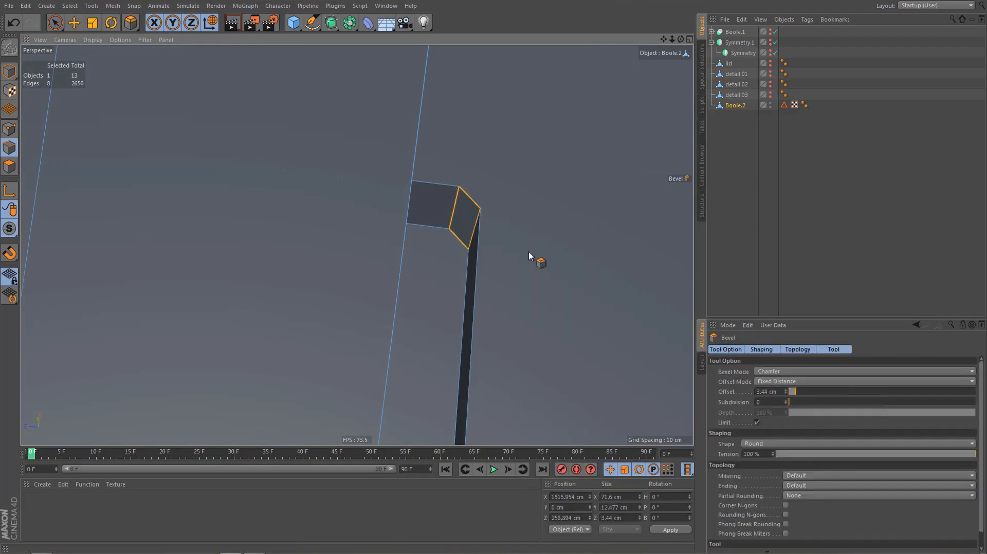
# Compare the chamfered recess corners with the reference image in the top view and examine the surrounding topology in perspective
pyautogui.middleClick(507, 252)
pyautogui.middleClick(503, 221)
pyautogui.moveTo(481, 282); pyautogui.dragTo(445, 295, button='middle')
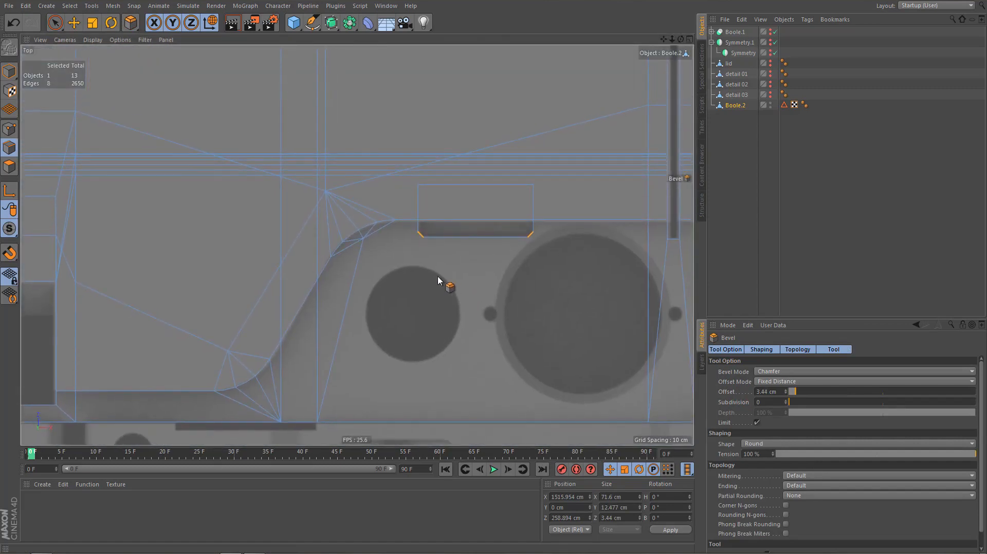
pyautogui.middleClick(437, 276)
pyautogui.middleClick(227, 168)
pyautogui.keyDown('alt'); pyautogui.moveTo(282, 214); pyautogui.dragTo(196, 238); pyautogui.keyUp('alt')
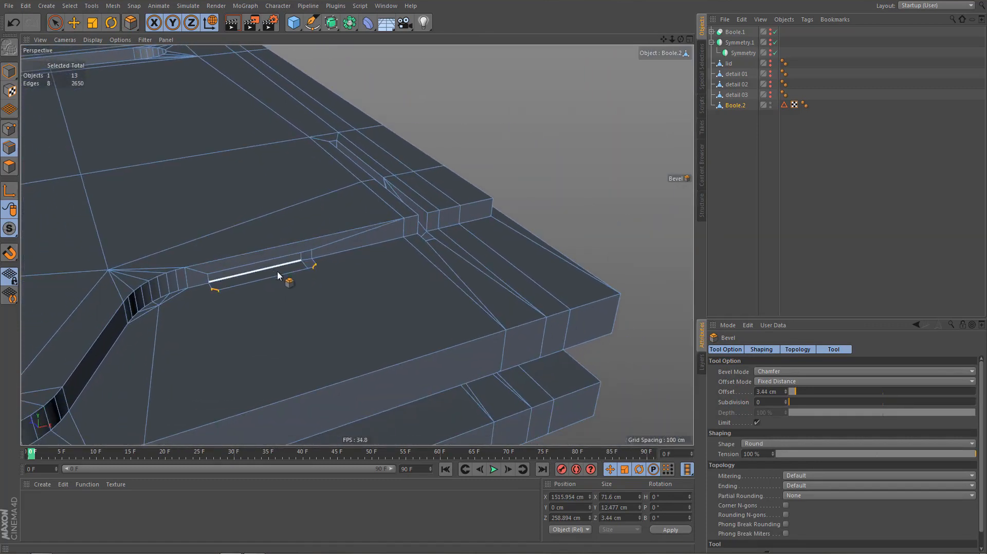
pyautogui.keyDown('alt'); pyautogui.moveTo(340, 272); pyautogui.dragTo(378, 280); pyautogui.keyUp('alt')
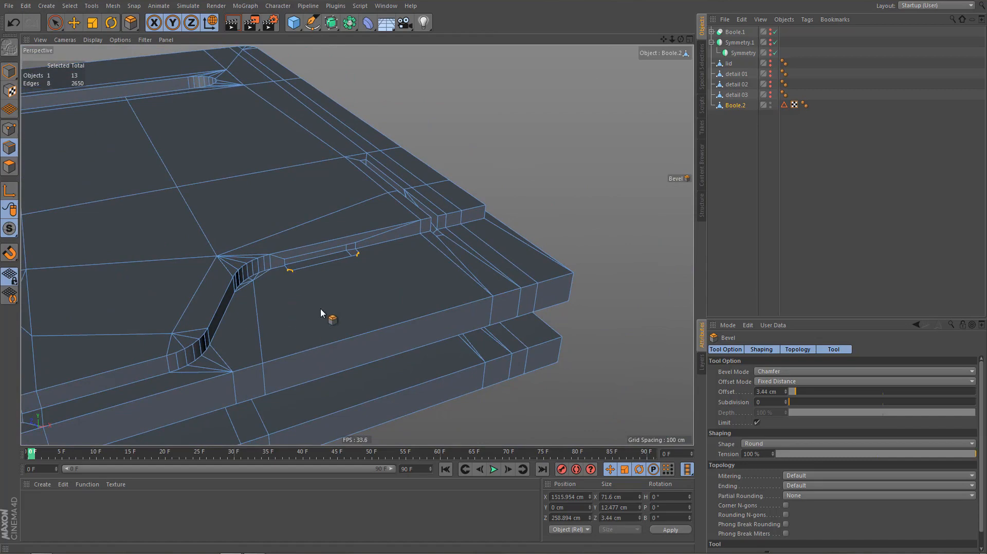
pyautogui.middleClick(422, 297)
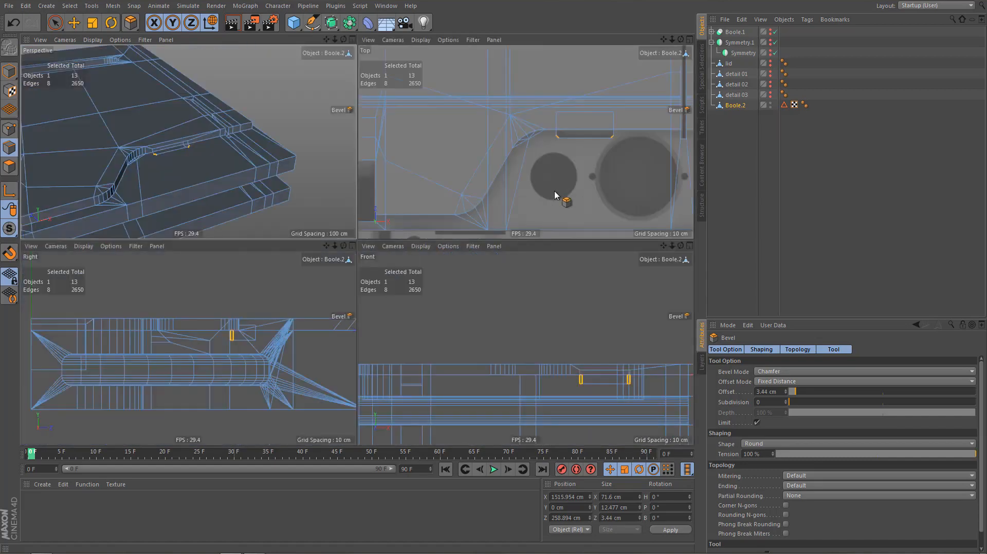
pyautogui.middleClick(557, 193)
pyautogui.scroll(-2, 464, 279)
pyautogui.keyDown('alt'); pyautogui.moveTo(465, 279); pyautogui.dragTo(360, 282, button='middle'); pyautogui.keyUp('alt')
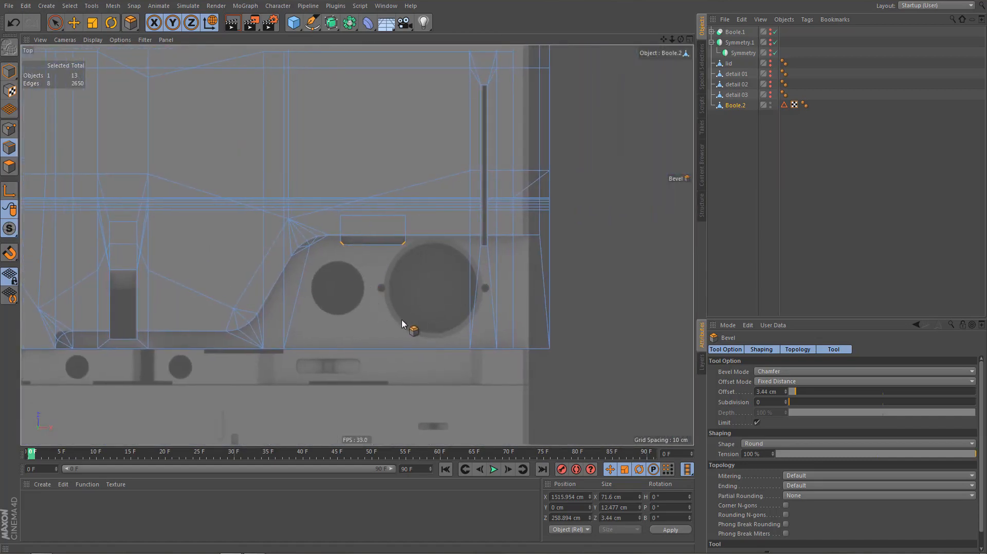
pyautogui.keyDown('alt'); pyautogui.moveTo(397, 320); pyautogui.dragTo(375, 309, button='middle'); pyautogui.keyUp('alt')
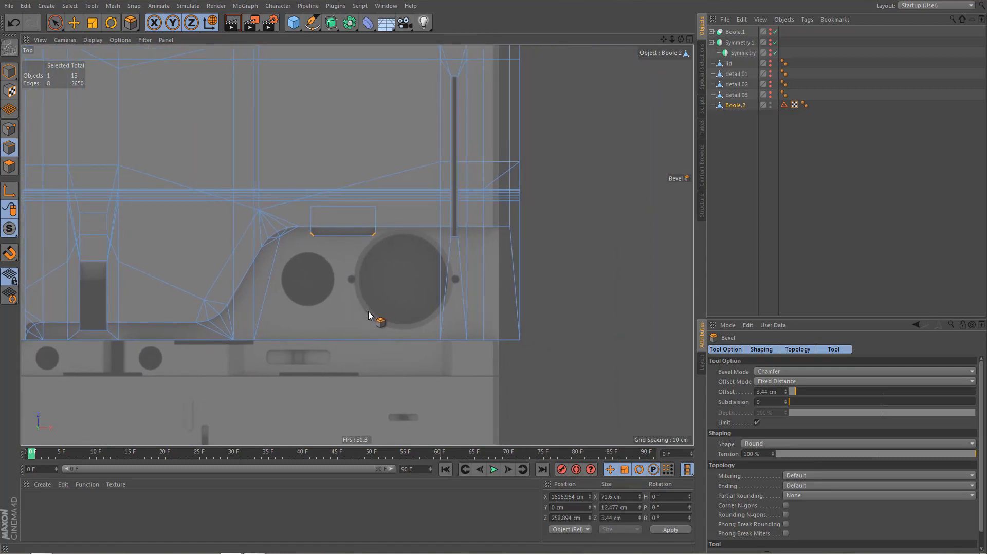
# With Visible Only disabled, line-cut straight through the mesh from the narrow slot's edge at the step's wall past the front border
pyautogui.press('k')
pyautogui.press('k')
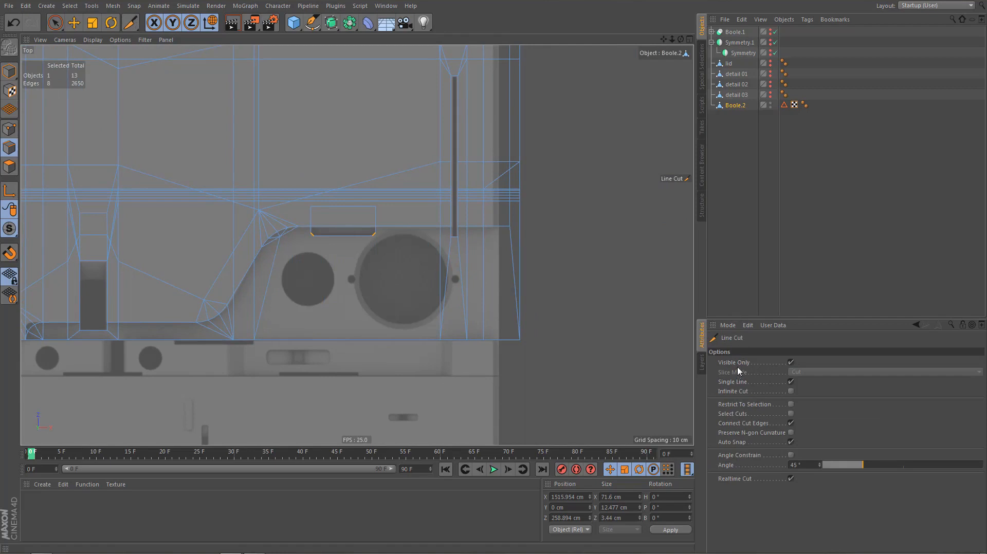
pyautogui.click(791, 363)
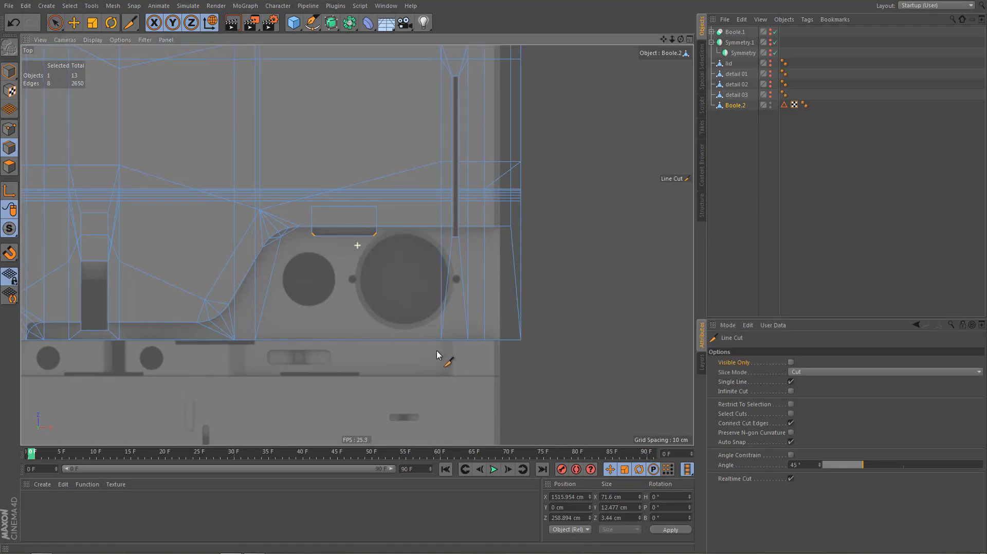
pyautogui.scroll(3, 458, 280)
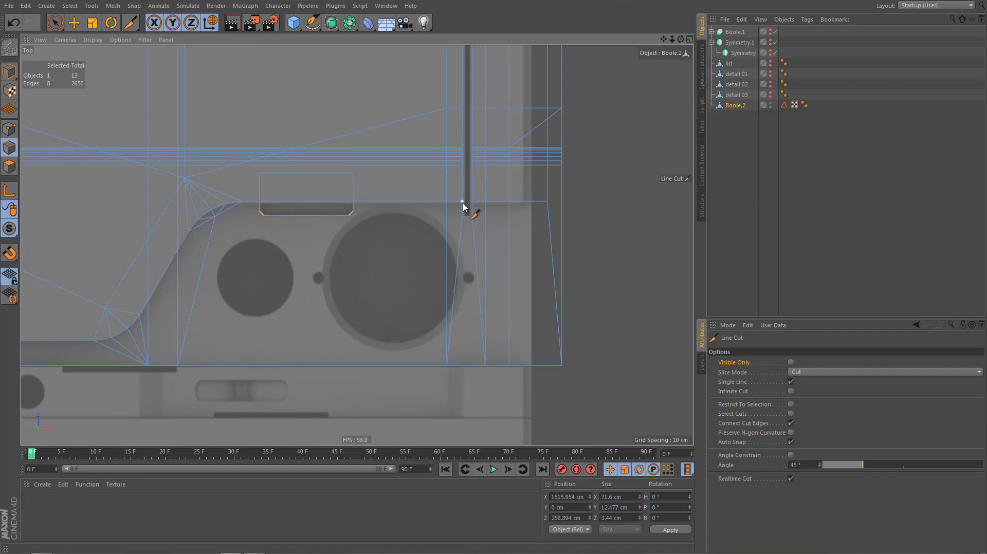
pyautogui.click(462, 201)
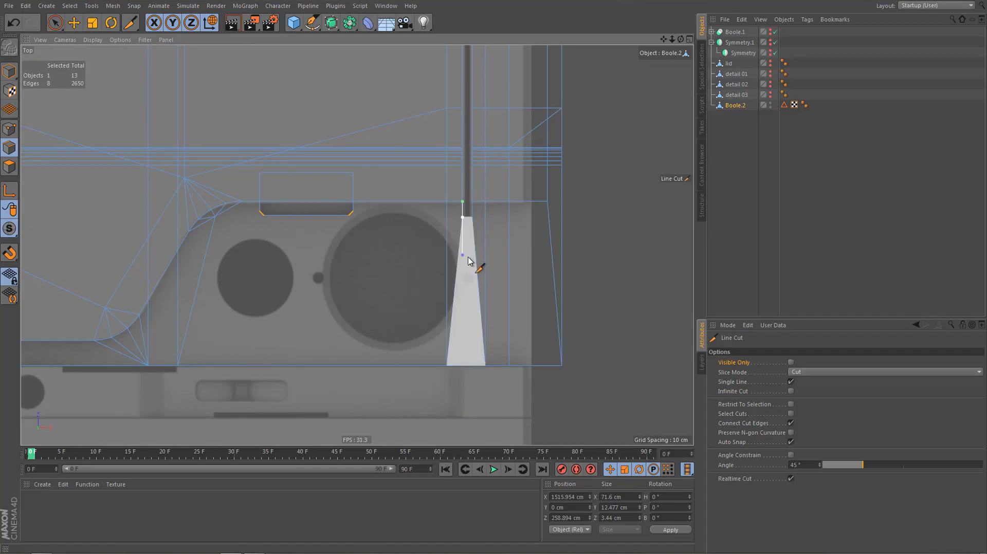
pyautogui.click(463, 312)
pyautogui.moveTo(459, 373); pyautogui.dragTo(462, 412)
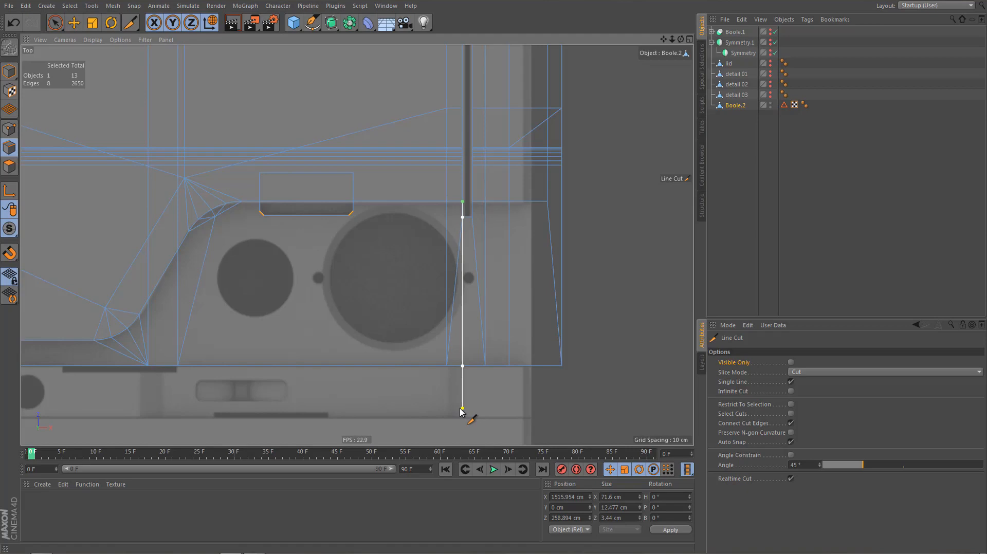
pyautogui.moveTo(460, 410); pyautogui.dragTo(462, 407)
pyautogui.press('r')
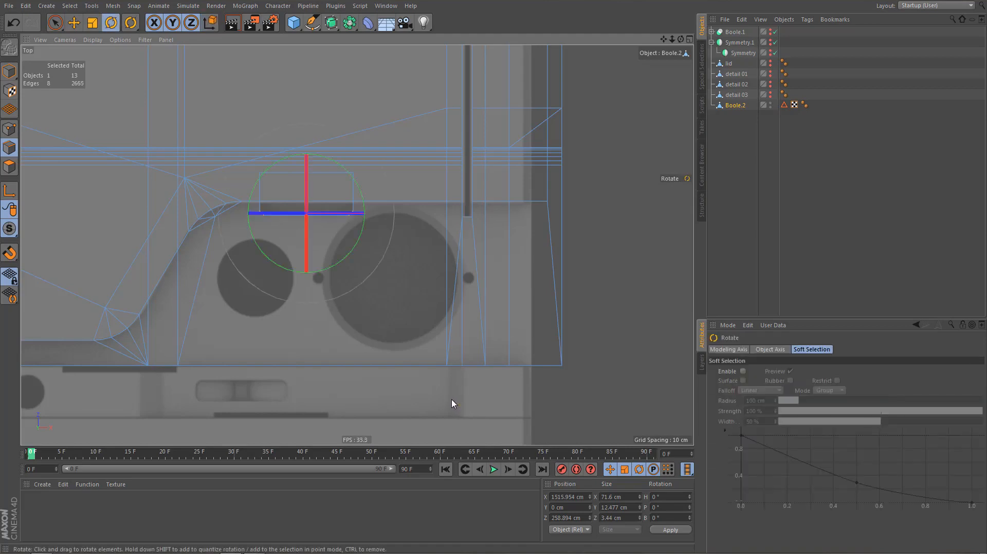
# Enable Tolerant Selection and remove the slanted and straight edges beside the new cut in the top view
pyautogui.press('0')
pyautogui.scroll(2, 491, 344)
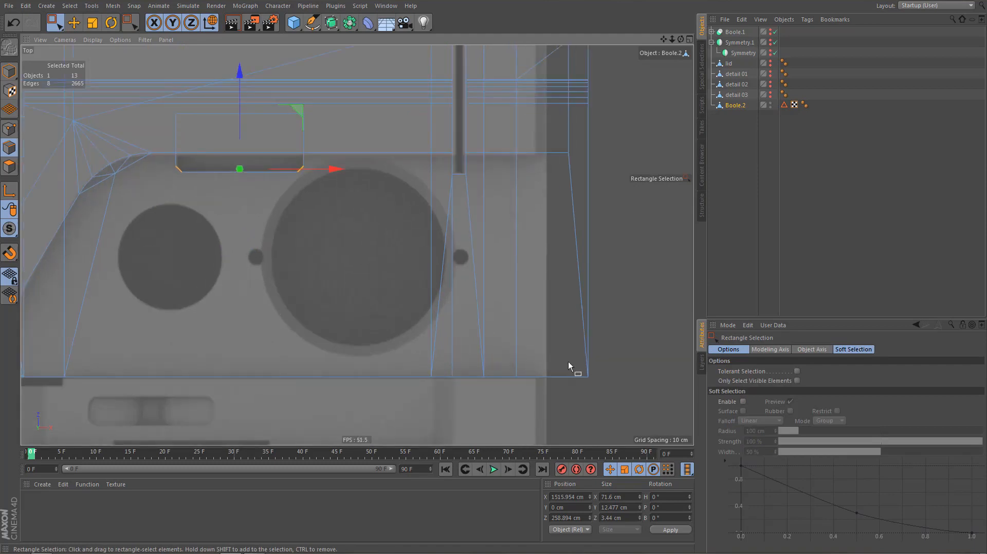
pyautogui.click(730, 371)
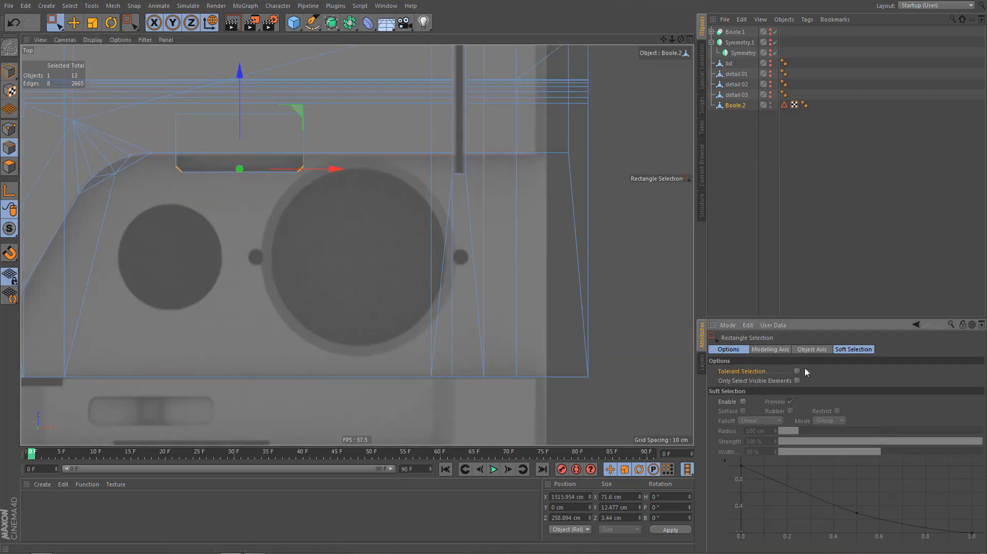
pyautogui.moveTo(430, 324); pyautogui.dragTo(387, 427)
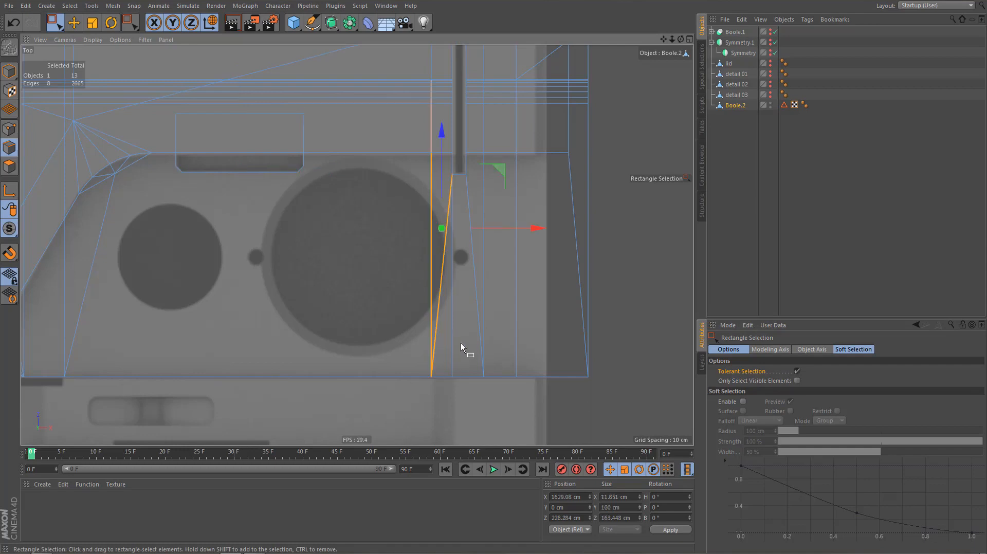
pyautogui.press('Delete')
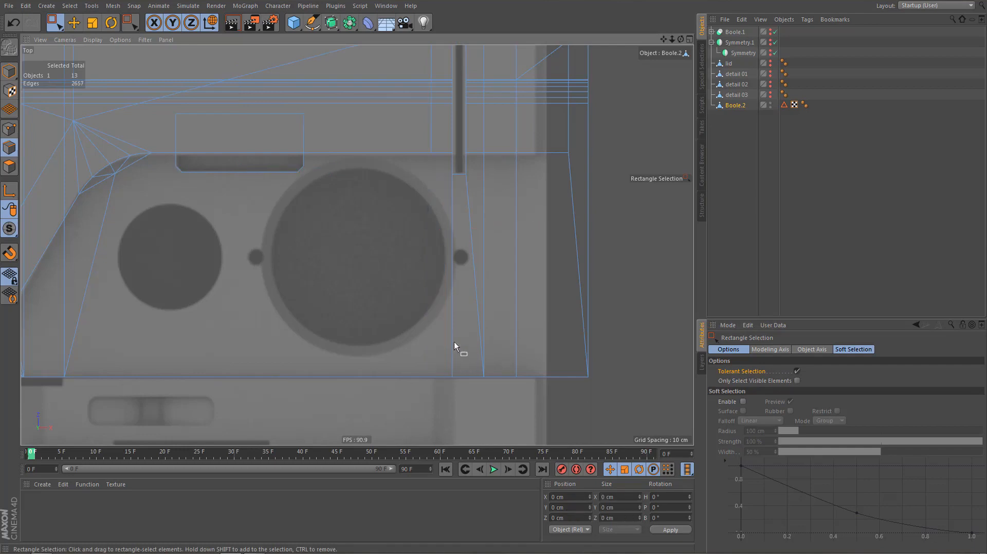
pyautogui.keyDown('alt'); pyautogui.moveTo(461, 310); pyautogui.dragTo(461, 319, button='right'); pyautogui.keyUp('alt')
pyautogui.keyDown('alt'); pyautogui.moveTo(461, 317); pyautogui.dragTo(489, 321, button='middle'); pyautogui.keyUp('alt')
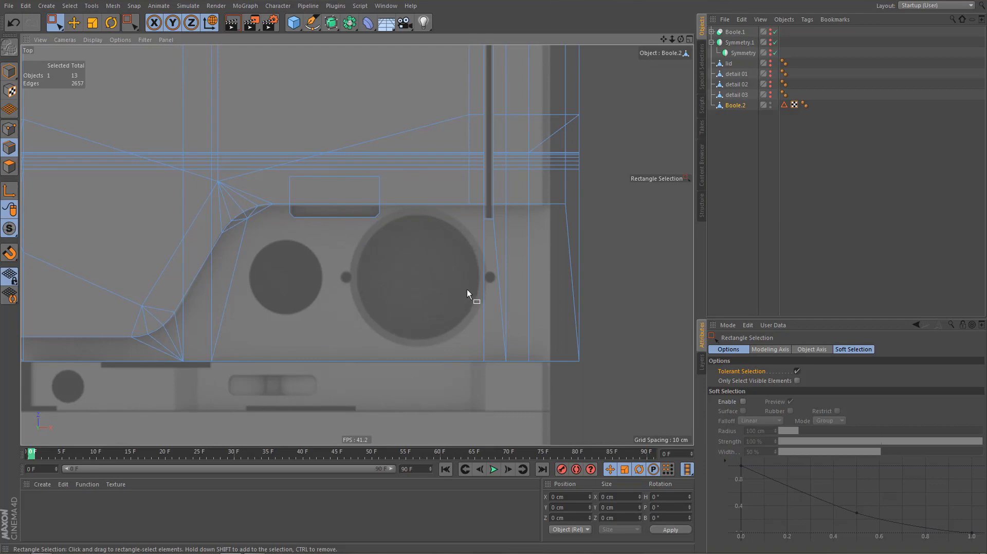
# Plane-cut the mesh along the YZ plane through the area between the two circular details in the reference image
pyautogui.moveTo(466, 289)
pyautogui.keyDown('alt'); pyautogui.mouseDown(button='middle')
pyautogui.moveTo(514, 292)
pyautogui.moveTo(516, 335)
pyautogui.moveTo(476, 308)
pyautogui.mouseUp(button='middle'); pyautogui.keyUp('alt')
pyautogui.scroll(-3, 489, 322)
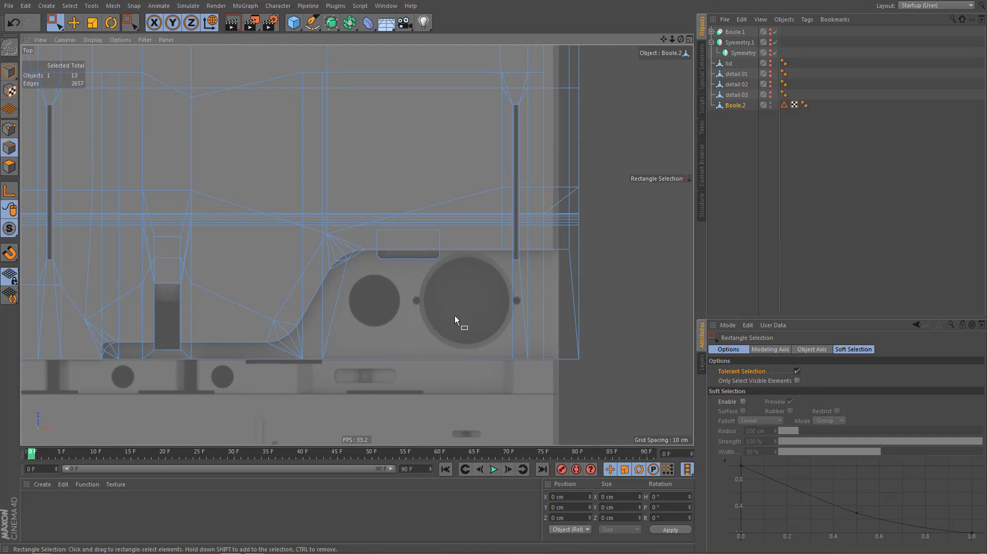
pyautogui.press('k')
pyautogui.press('j')
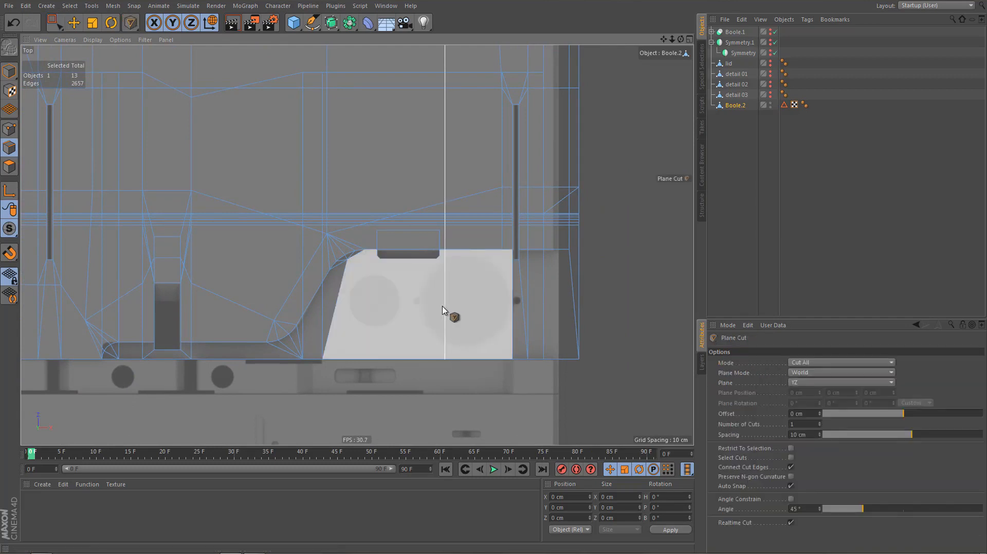
pyautogui.click(723, 384)
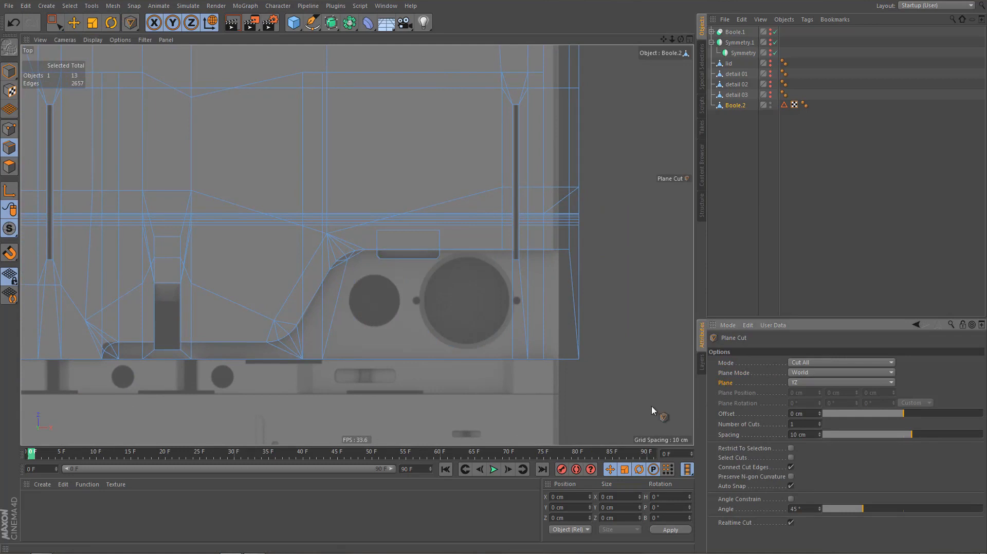
pyautogui.click(408, 289)
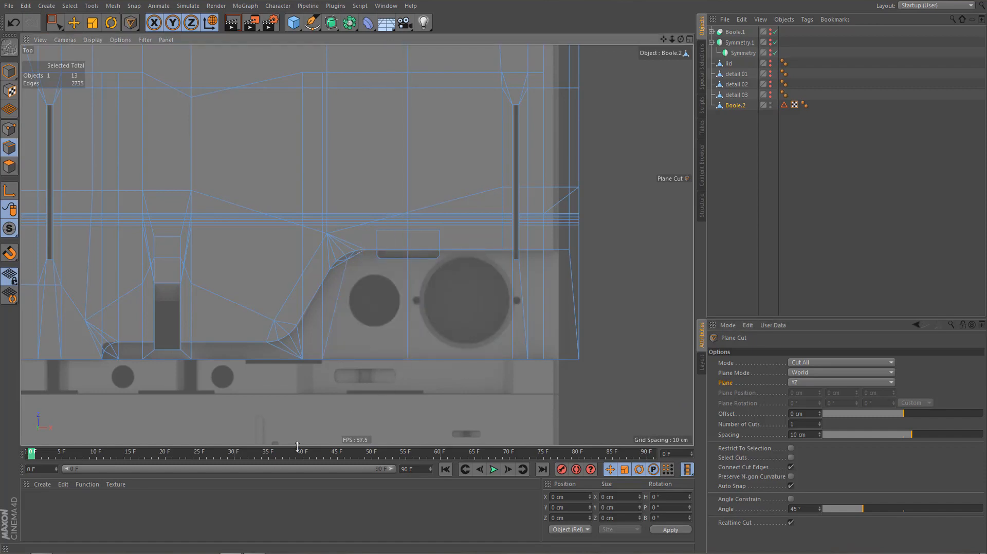
pyautogui.press('e')
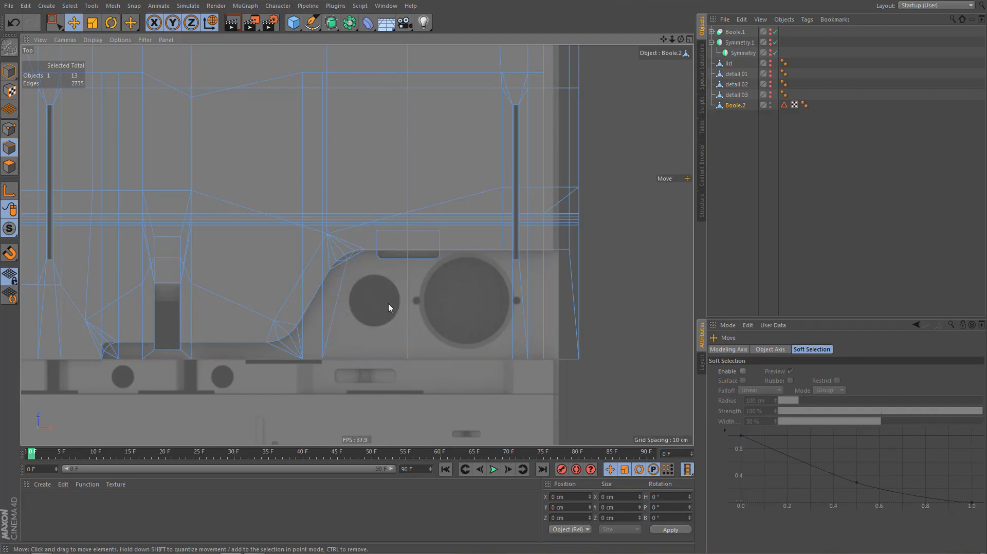
# Dissolve the redundant vertical edges near the corner on the front sides of the upper and lower plates
pyautogui.middleClick(454, 304)
pyautogui.middleClick(273, 145)
pyautogui.keyDown('alt'); pyautogui.moveTo(355, 249); pyautogui.dragTo(331, 273); pyautogui.keyUp('alt')
pyautogui.scroll(-3, 338, 289)
pyautogui.scroll(3, 428, 338)
pyautogui.click(450, 283)
pyautogui.hotkey('ctrl', 'BackSpace')
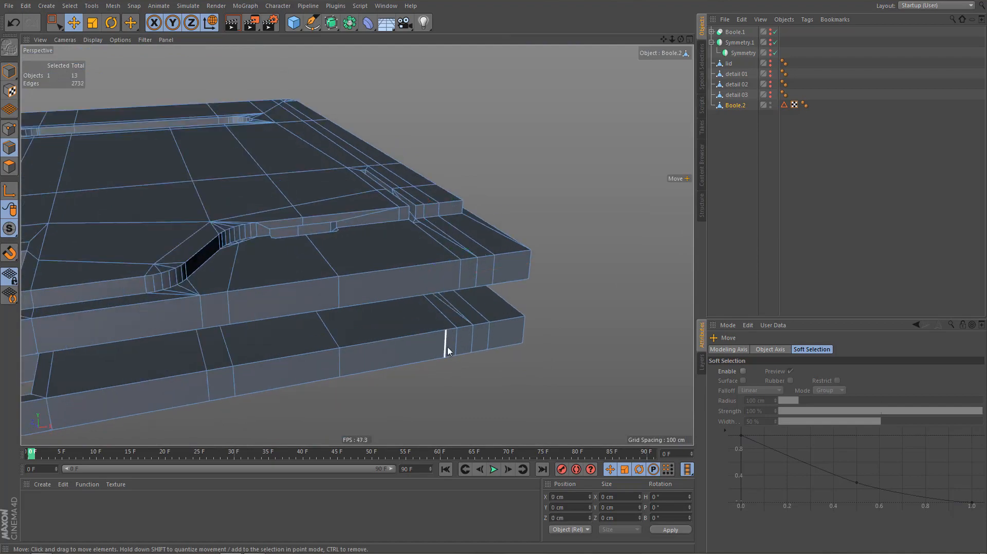
pyautogui.click(449, 342)
pyautogui.hotkey('ctrl', 'BackSpace')
pyautogui.keyDown('alt'); pyautogui.moveTo(443, 266); pyautogui.dragTo(404, 283); pyautogui.keyUp('alt')
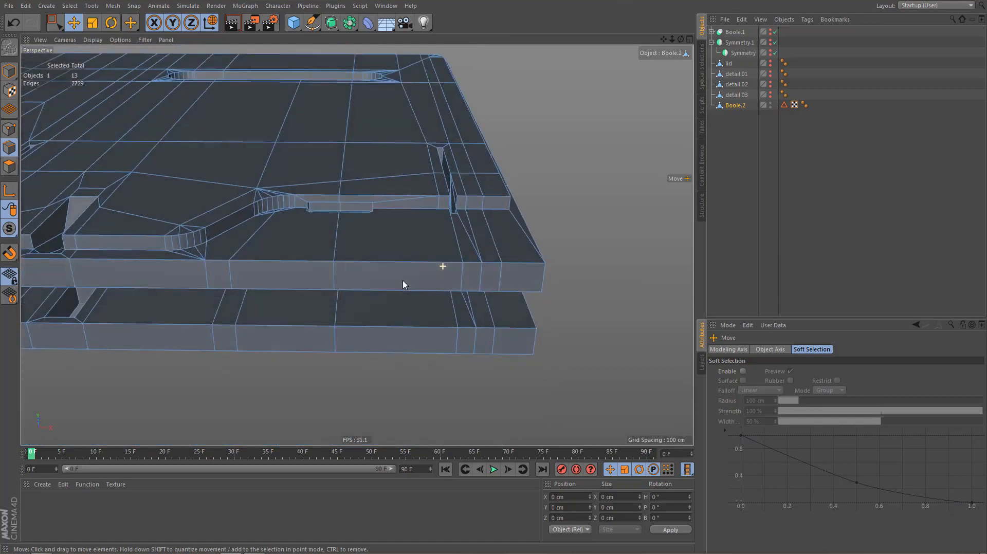
# Add a cylinder and move it over the small circular detail of the reference in the top view
pyautogui.keyDown('alt'); pyautogui.moveTo(411, 289); pyautogui.dragTo(452, 355, button='middle'); pyautogui.keyUp('alt')
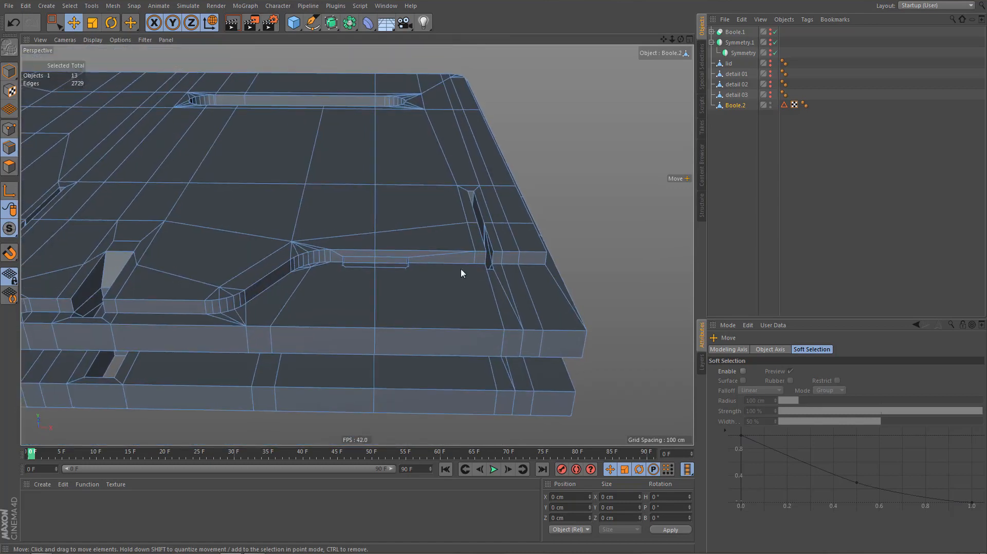
pyautogui.middleClick(464, 257)
pyautogui.middleClick(465, 199)
pyautogui.keyDown('alt'); pyautogui.moveTo(408, 249); pyautogui.dragTo(429, 262, button='middle'); pyautogui.keyUp('alt')
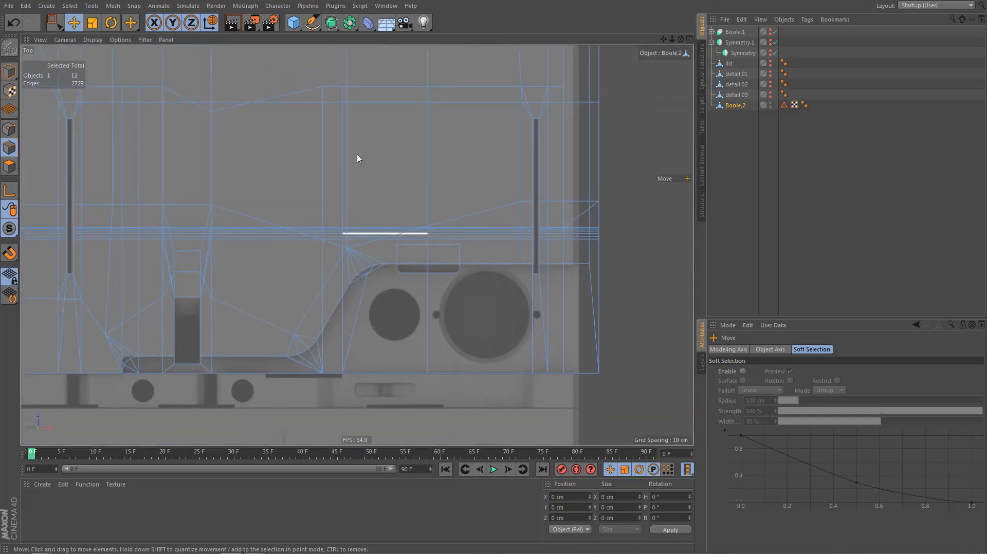
pyautogui.moveTo(302, 26); pyautogui.dragTo(502, 38)
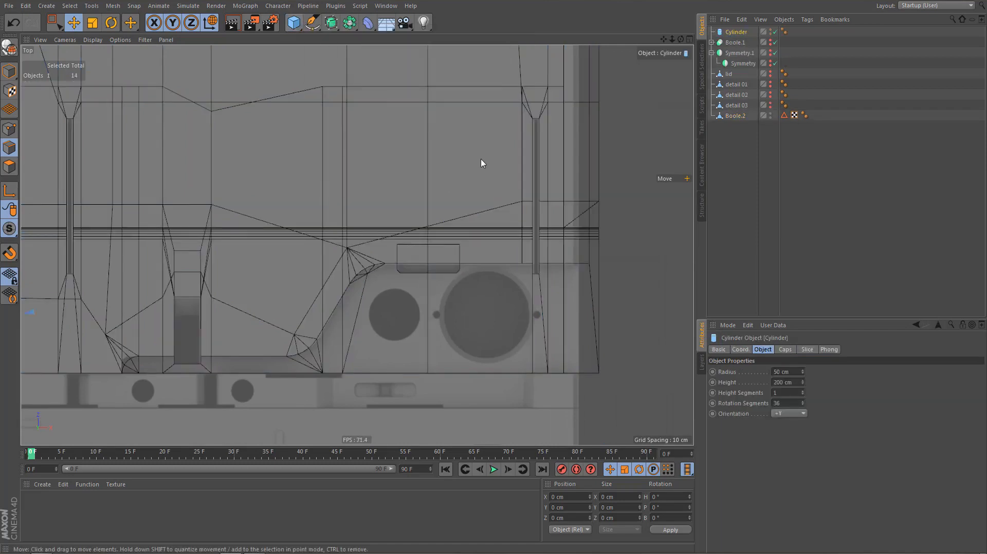
pyautogui.press('e')
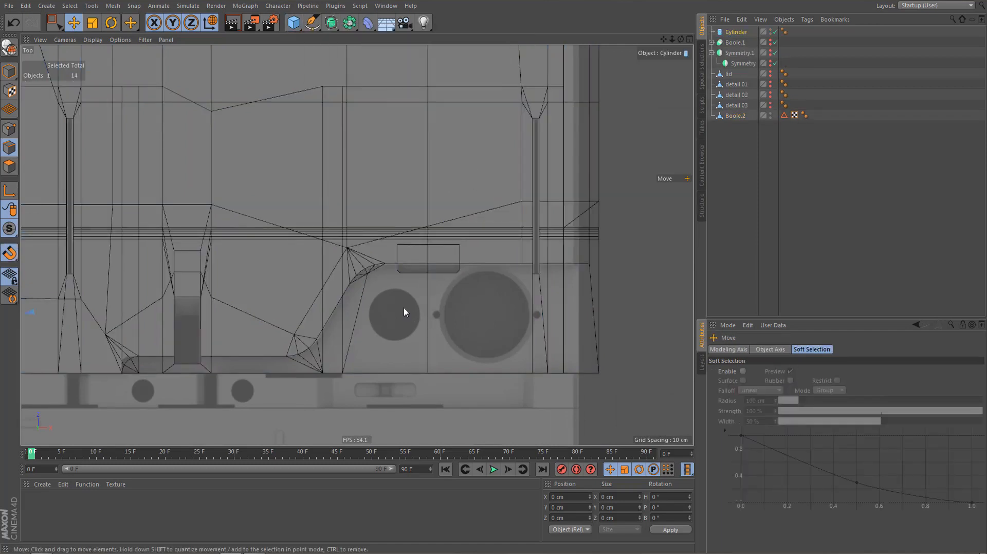
pyautogui.moveTo(408, 309); pyautogui.dragTo(374, 381)
# Scale the cylinder and fine-tune its position to match the outline of the small reference circle
pyautogui.scroll(3, 397, 316)
pyautogui.press('t')
pyautogui.scroll(4, 390, 317)
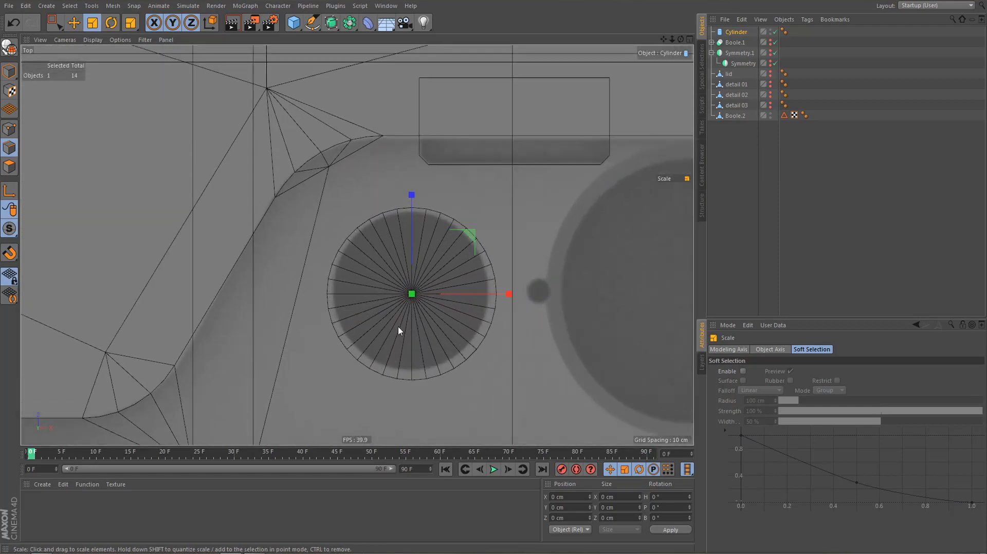
pyautogui.press('e')
pyautogui.moveTo(414, 338); pyautogui.dragTo(431, 365)
pyautogui.press('t')
pyautogui.scroll(-3, 430, 365)
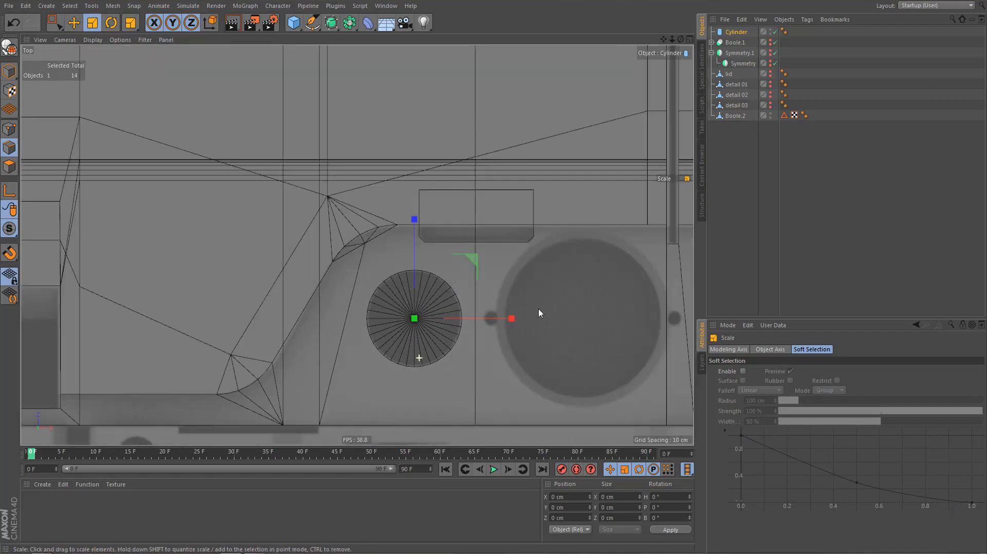
# Duplicate the cylinder, move the copy along X onto the large reference circle and scale it up to fit
pyautogui.moveTo(738, 30); pyautogui.dragTo(735, 144)
pyautogui.press('e')
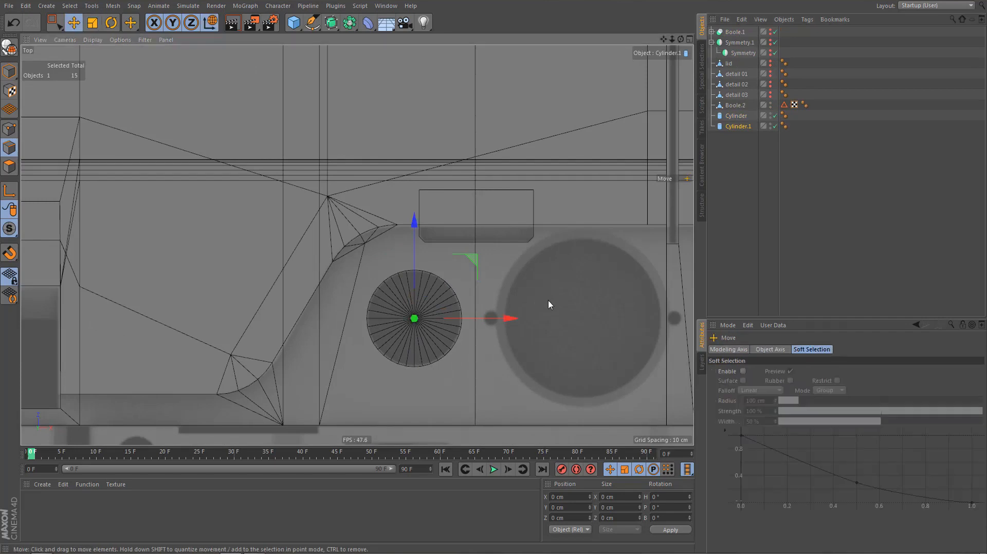
pyautogui.moveTo(514, 319); pyautogui.dragTo(673, 321)
pyautogui.press('t')
pyautogui.moveTo(632, 359); pyautogui.dragTo(670, 359)
pyautogui.keyDown('alt'); pyautogui.moveTo(450, 335); pyautogui.dragTo(369, 316, button='middle'); pyautogui.keyUp('alt')
pyautogui.keyDown('alt'); pyautogui.moveTo(460, 302); pyautogui.dragTo(486, 308, button='right'); pyautogui.keyUp('alt')
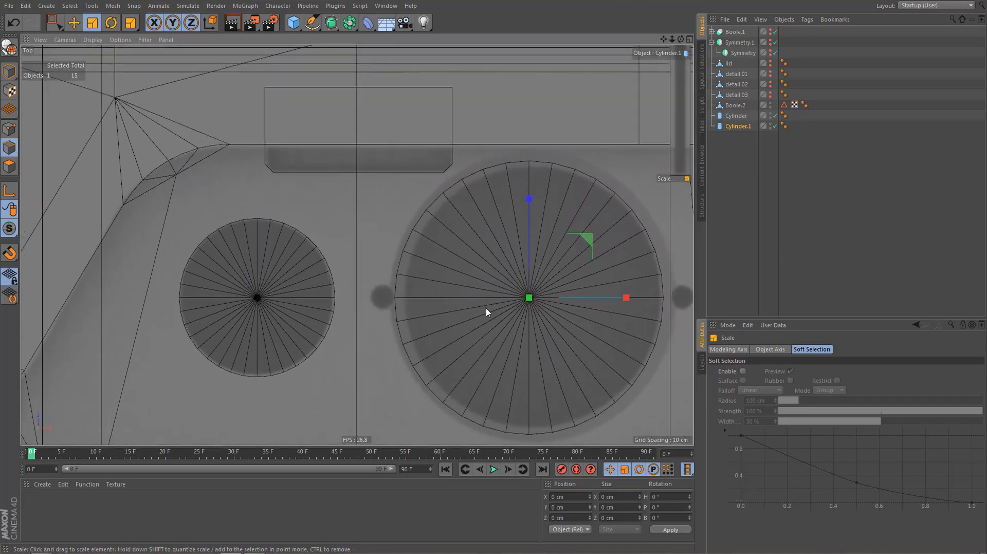
# Select both cylinders and shift them together slightly along Z towards the front border
pyautogui.keyDown('ctrl'); pyautogui.click(737, 116); pyautogui.keyUp('ctrl')
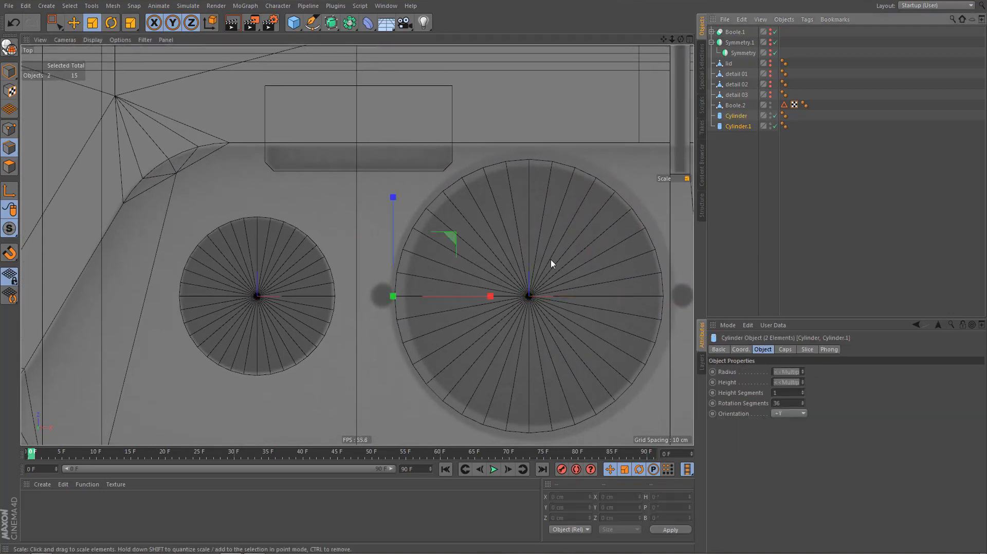
pyautogui.press('e')
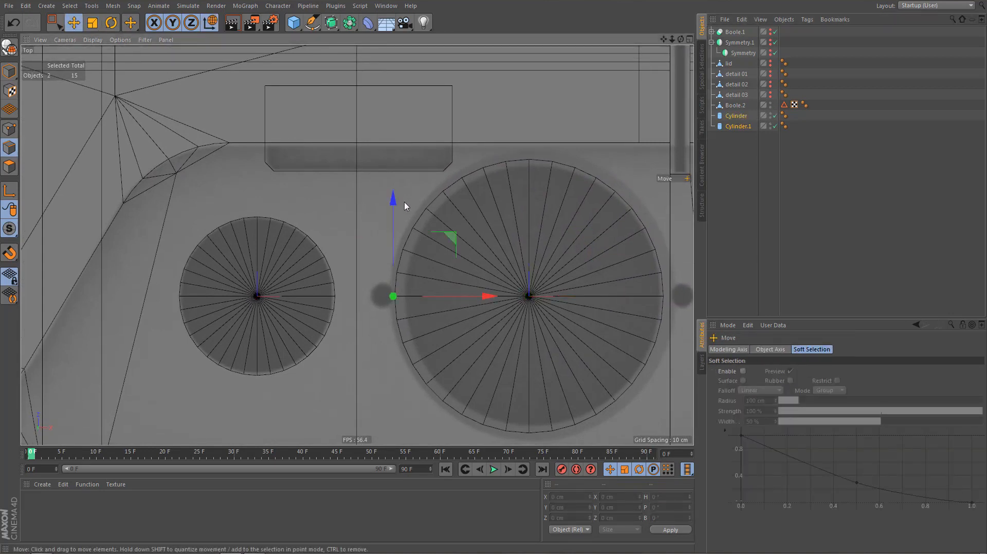
pyautogui.moveTo(396, 201); pyautogui.dragTo(404, 209)
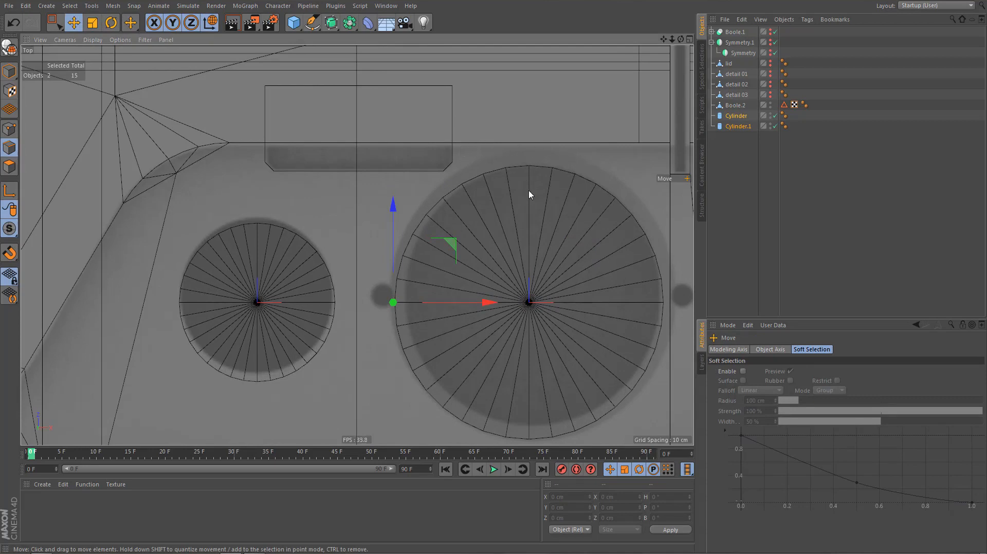
pyautogui.keyDown('alt'); pyautogui.moveTo(514, 218); pyautogui.dragTo(516, 217, button='middle'); pyautogui.keyUp('alt')
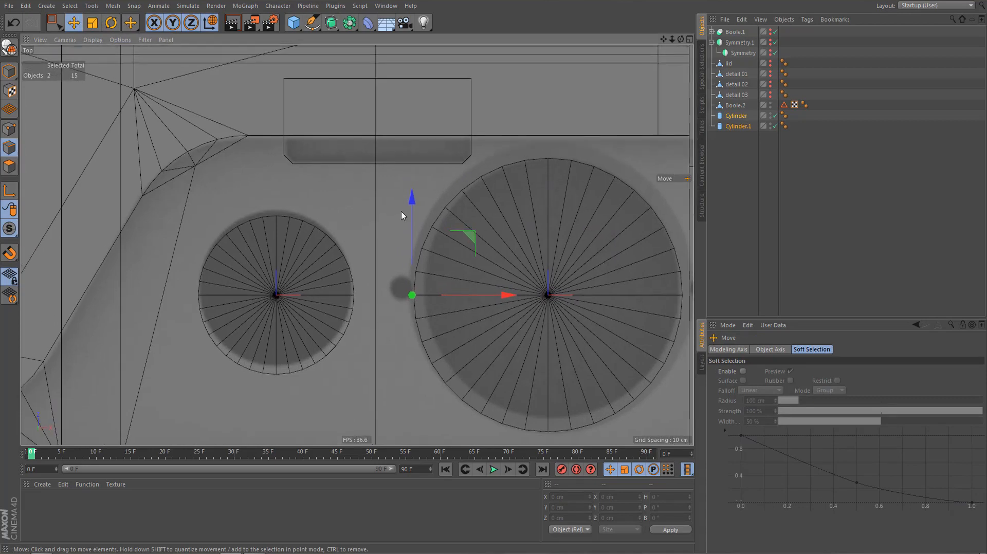
pyautogui.moveTo(413, 202); pyautogui.dragTo(413, 202)
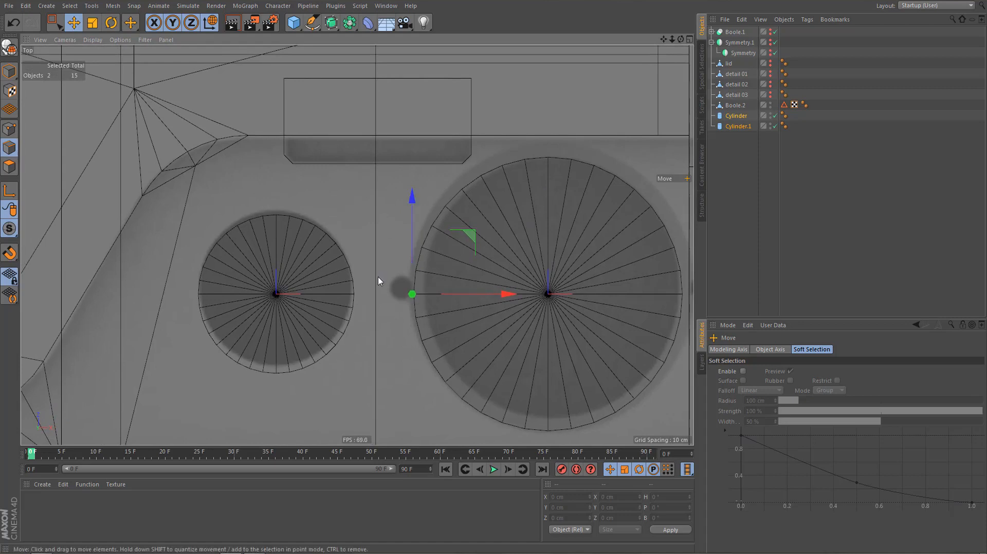
pyautogui.scroll(-3, 401, 259)
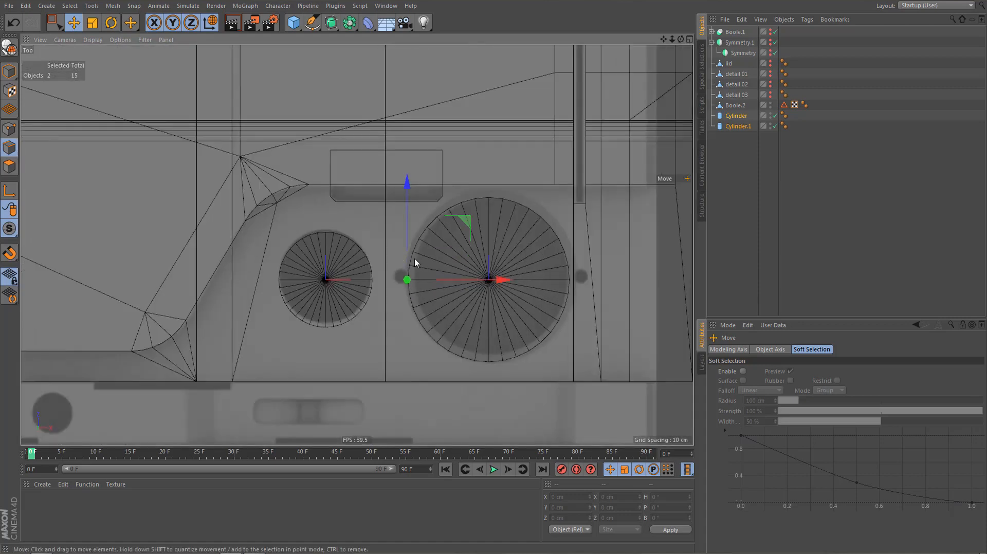
# Lengthen both cylinders, the larger one to a height of 275 cm, and nest the larger under the smaller
pyautogui.press('F1')
pyautogui.keyDown('alt'); pyautogui.moveTo(352, 238); pyautogui.dragTo(399, 265); pyautogui.keyUp('alt')
pyautogui.click(735, 118)
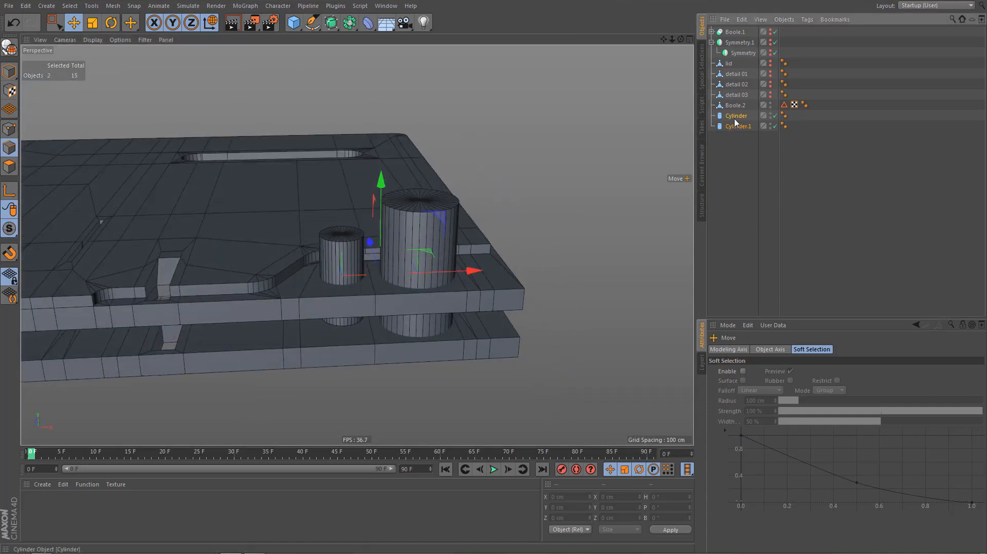
pyautogui.keyDown('shift'); pyautogui.click(739, 128); pyautogui.keyUp('shift')
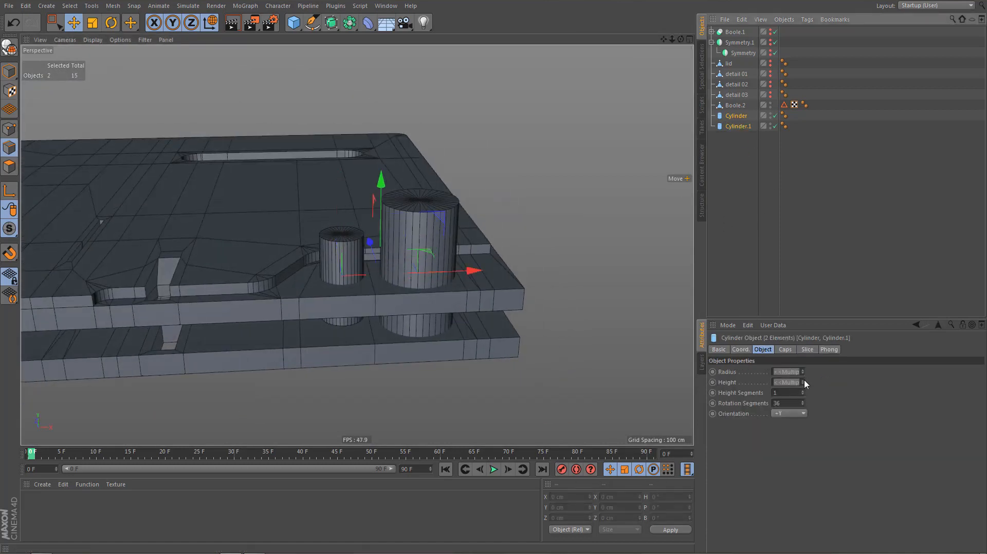
pyautogui.moveTo(803, 382); pyautogui.dragTo(803, 306)
pyautogui.keyDown('alt'); pyautogui.moveTo(425, 341); pyautogui.dragTo(736, 113); pyautogui.keyUp('alt')
pyautogui.click(742, 158)
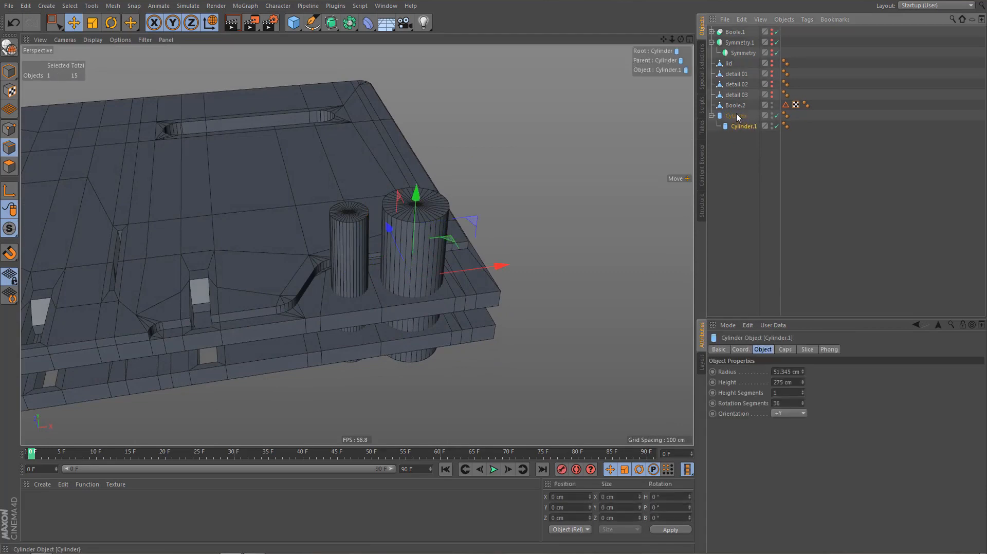
# Subtract the nested cylinders from the Boole.2 mesh with a Boole object, enabling Create single object
pyautogui.click(736, 109)
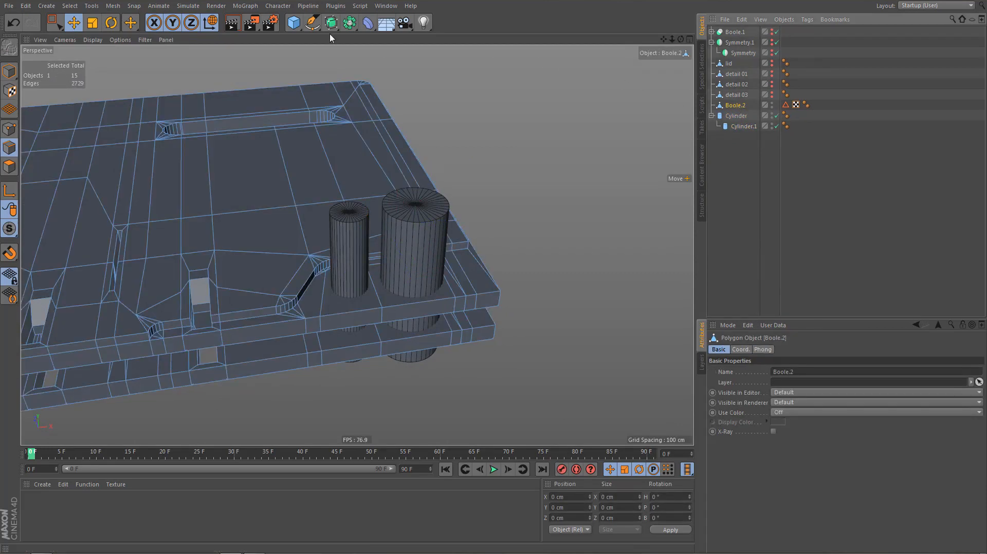
pyautogui.moveTo(349, 23); pyautogui.dragTo(560, 31)
pyautogui.keyDown('alt'); pyautogui.click(562, 38); pyautogui.keyUp('alt')
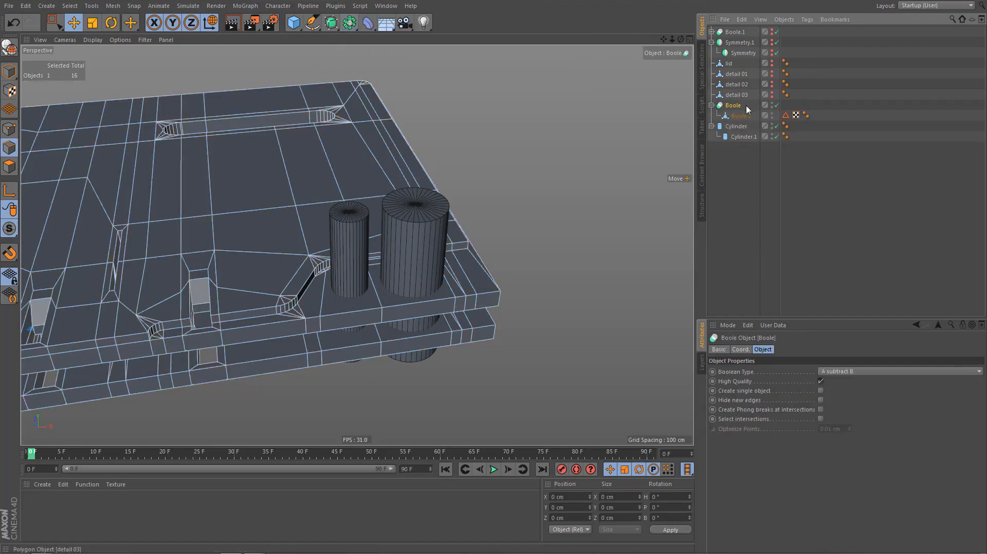
pyautogui.moveTo(737, 129); pyautogui.dragTo(741, 124)
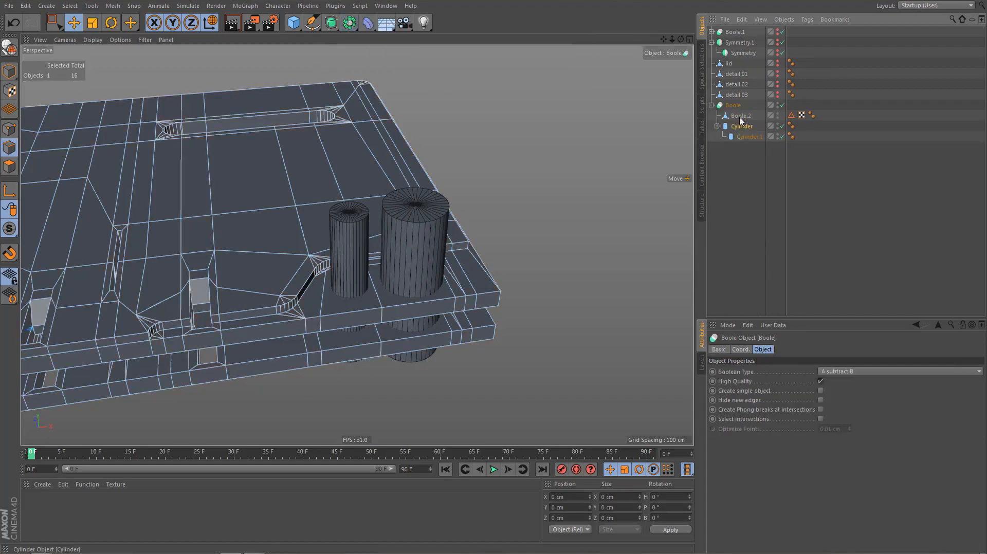
pyautogui.click(820, 391)
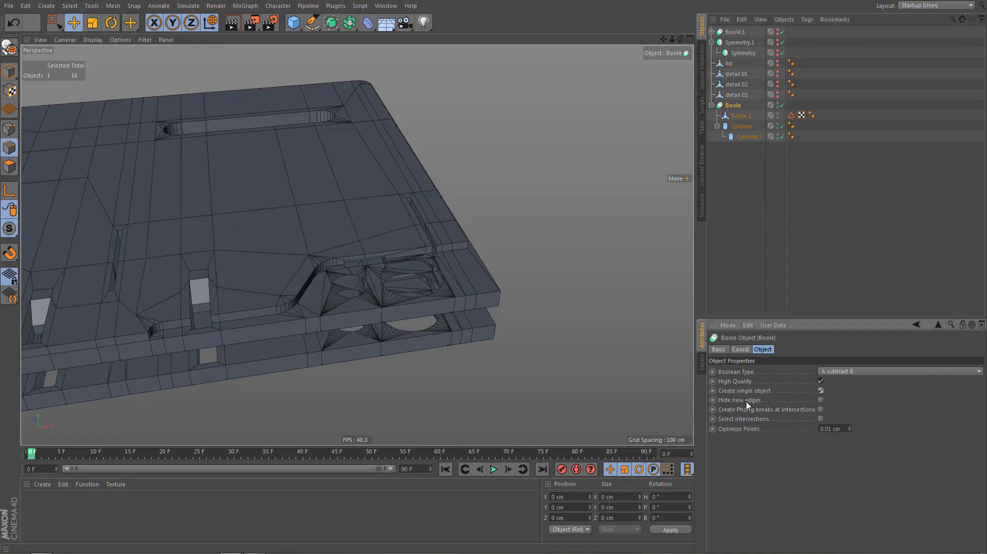
# Inspect the cut holes, keep a hidden backup copy of the new Boole and convert the original to an editable polygon object
pyautogui.scroll(10, 383, 292)
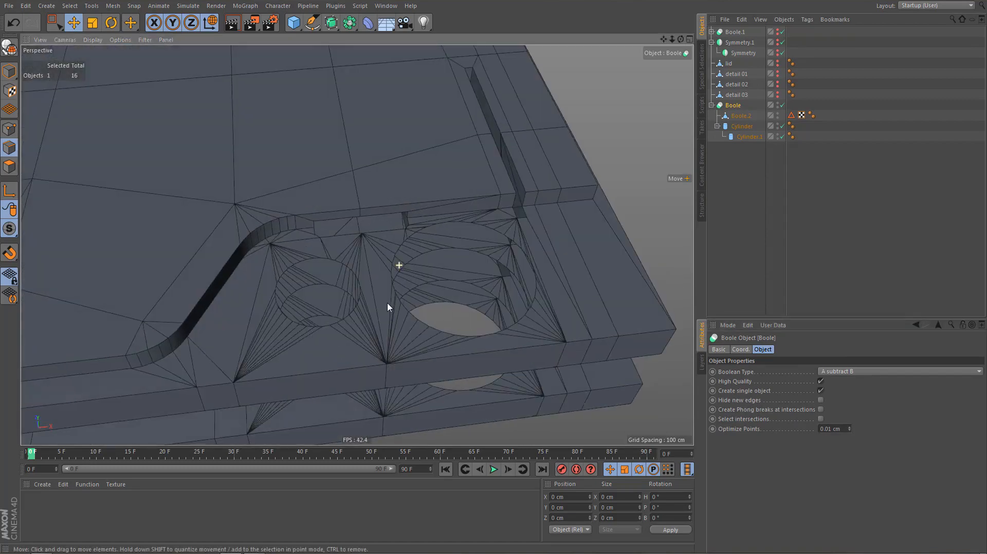
pyautogui.scroll(10, 363, 303)
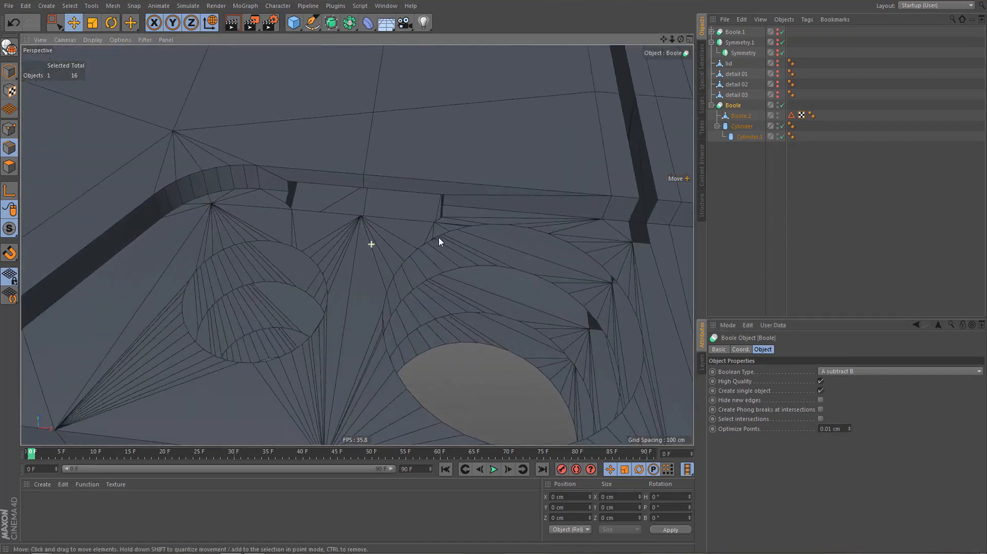
pyautogui.scroll(3, 329, 297)
pyautogui.keyDown('alt'); pyautogui.moveTo(349, 292); pyautogui.dragTo(377, 289); pyautogui.keyUp('alt')
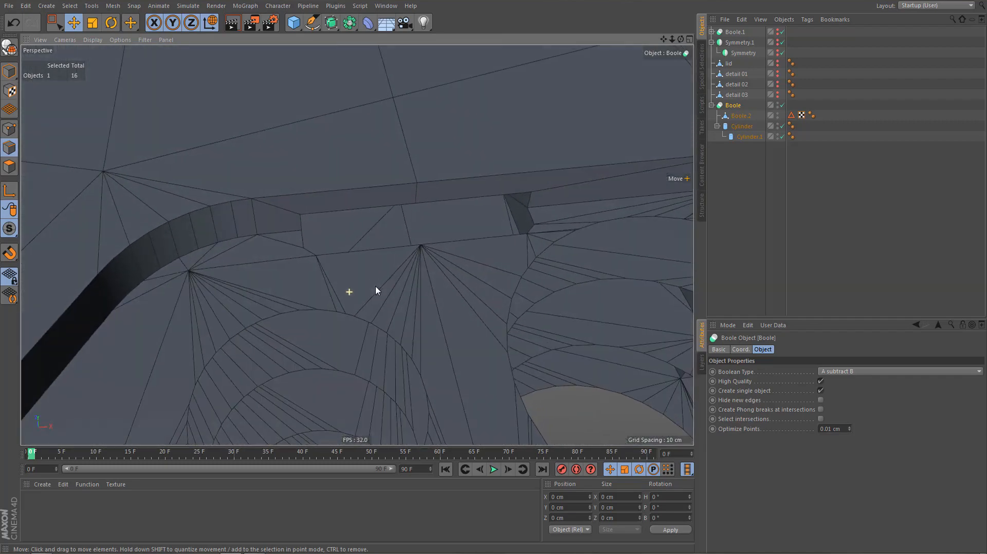
pyautogui.scroll(3, 355, 298)
pyautogui.keyDown('alt'); pyautogui.moveTo(311, 296); pyautogui.dragTo(368, 273); pyautogui.keyUp('alt')
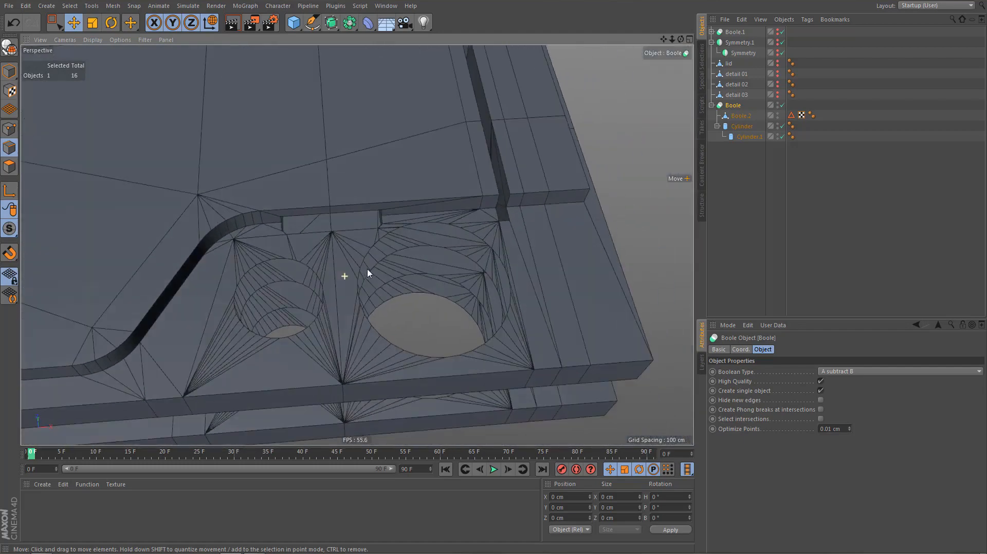
pyautogui.click(712, 106)
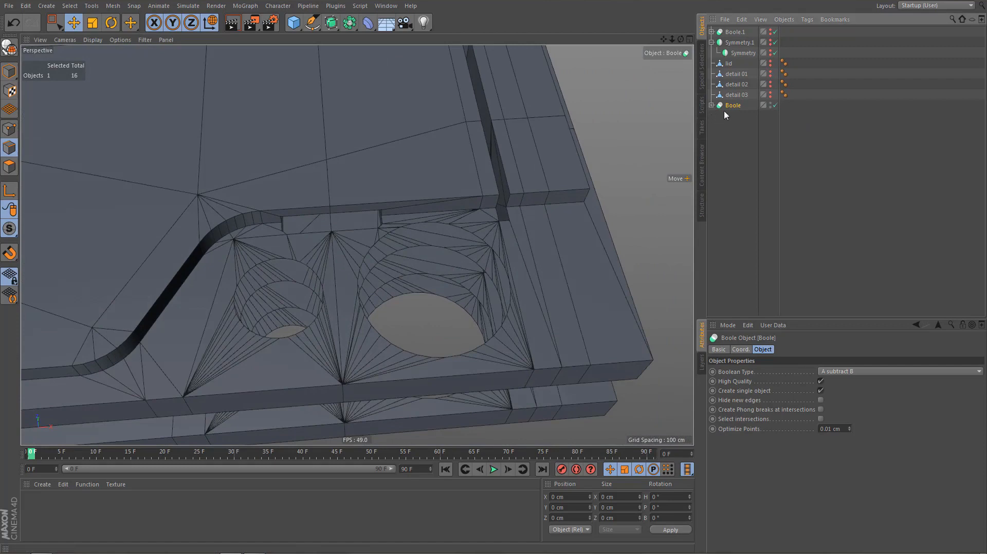
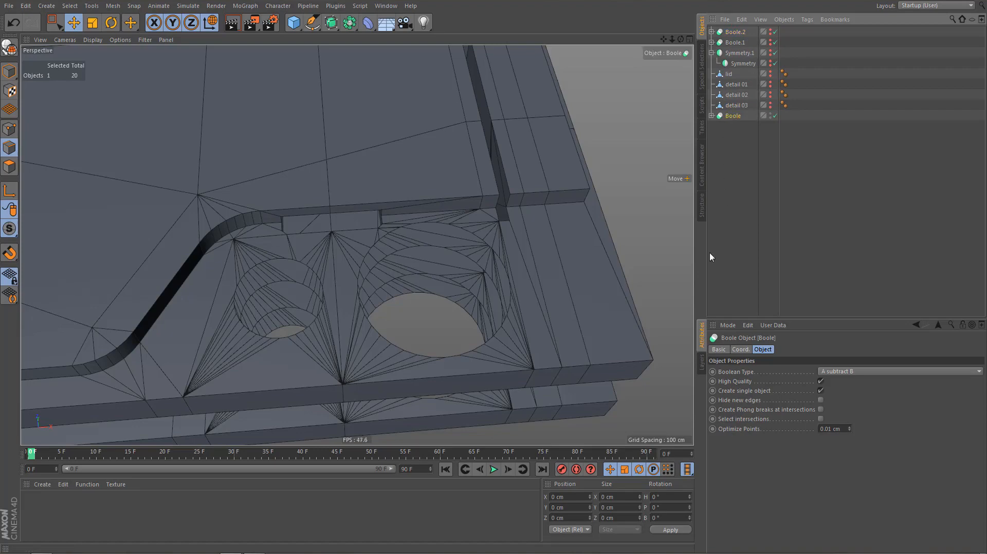
pyautogui.press('c')
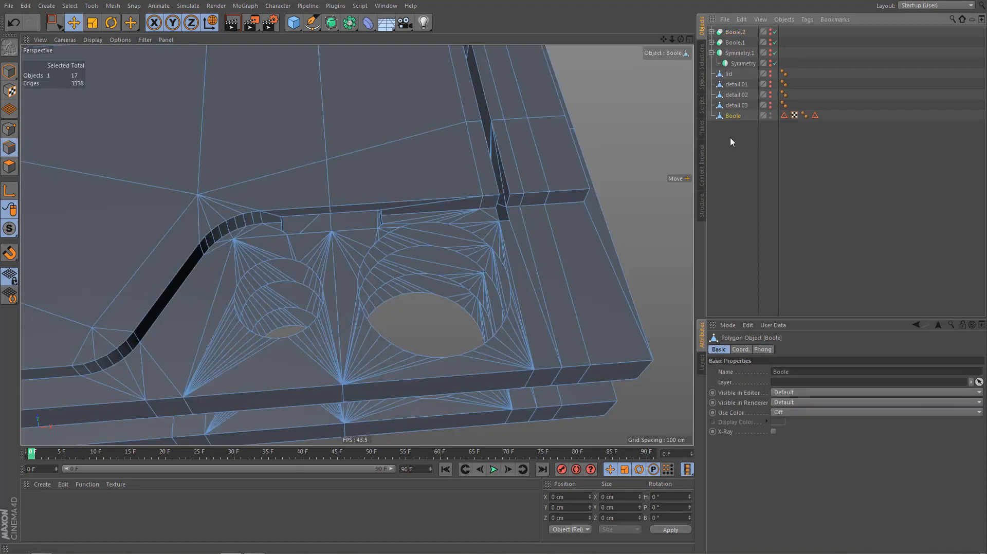
# Connect the fan point below the groove's curve to the corner point beside the notch with a new edge
pyautogui.scroll(10, 401, 226)
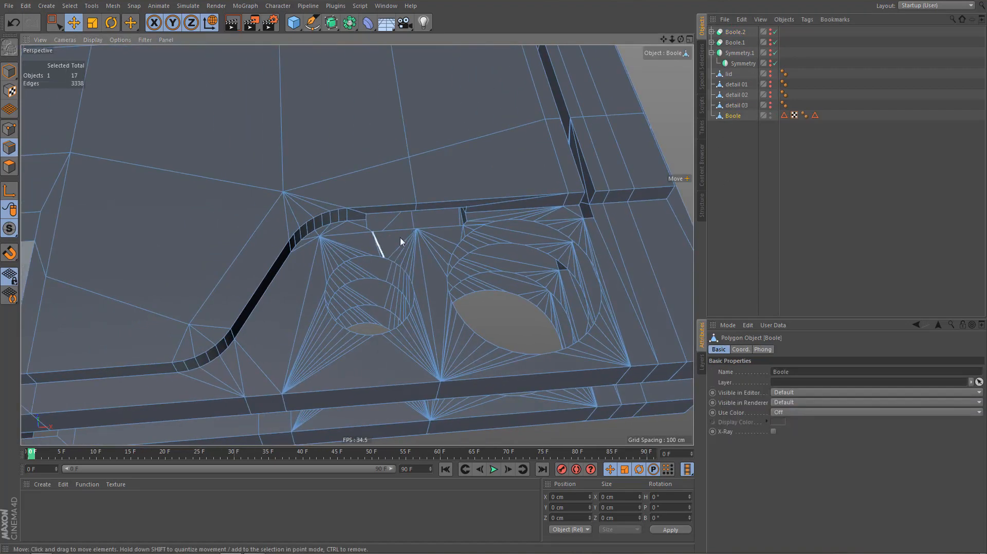
pyautogui.keyDown('alt'); pyautogui.moveTo(435, 222); pyautogui.dragTo(446, 228); pyautogui.keyUp('alt')
pyautogui.keyDown('alt'); pyautogui.moveTo(329, 280); pyautogui.dragTo(404, 308, button='middle'); pyautogui.keyUp('alt')
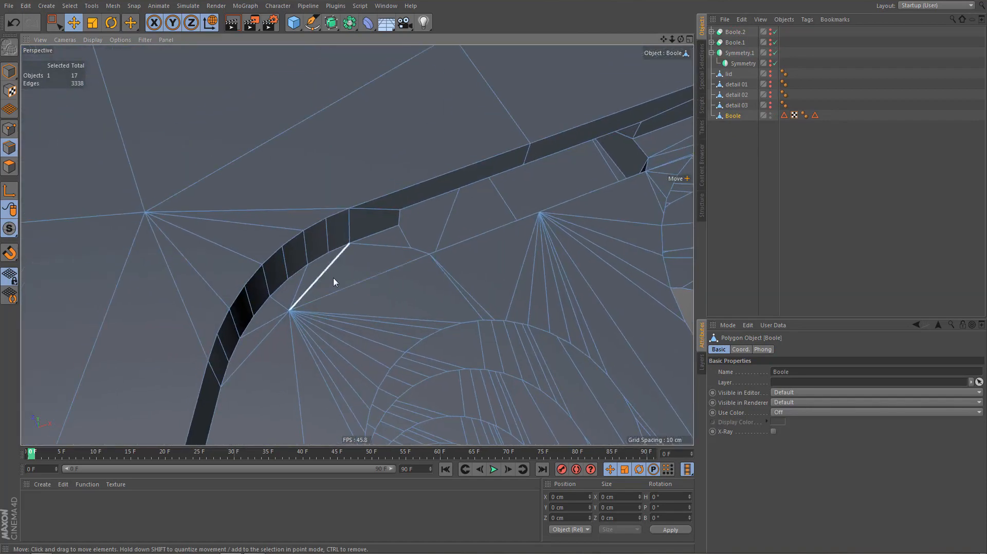
pyautogui.scroll(4, 340, 281)
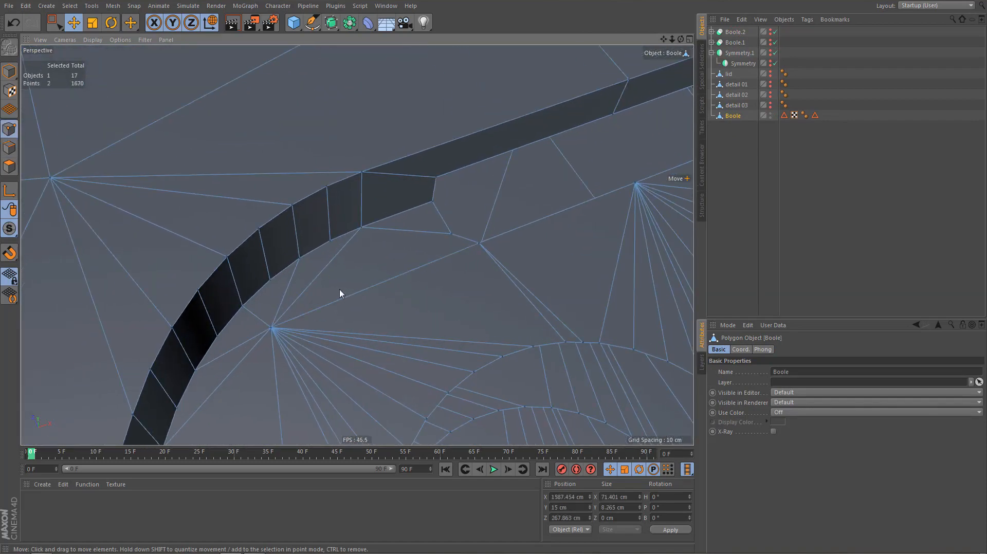
pyautogui.press('9')
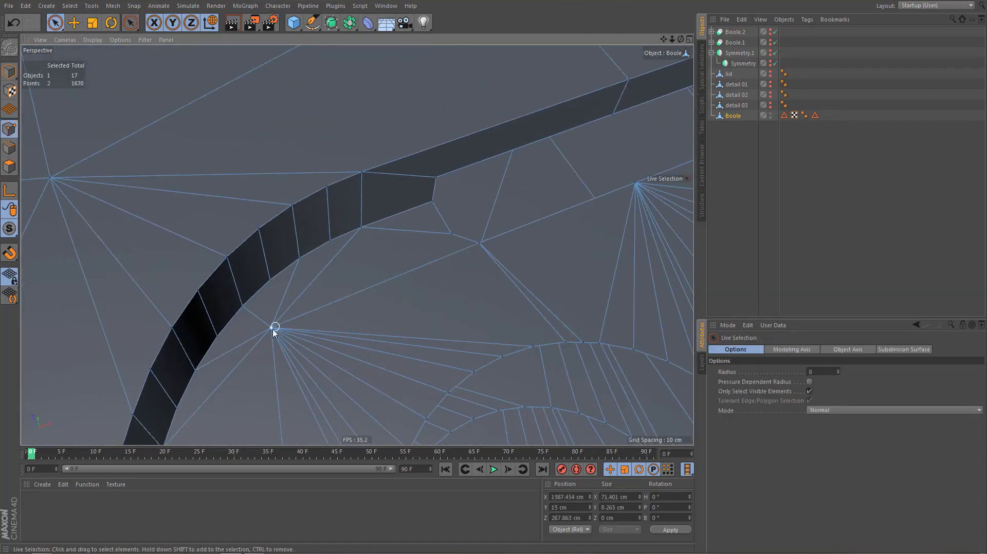
pyautogui.click(451, 236)
pyautogui.press('Return')
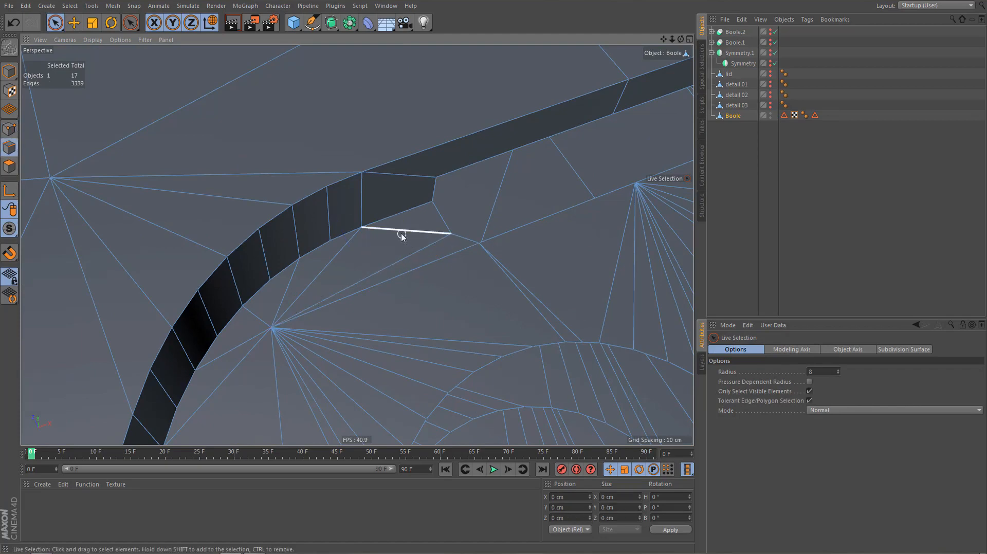
# Dissolve the redundant edge between the groove's curve and the notch, plus the thin sliver edges running towards the small hole
pyautogui.keyDown('alt'); pyautogui.moveTo(346, 307); pyautogui.dragTo(293, 306); pyautogui.keyUp('alt')
pyautogui.keyDown('alt'); pyautogui.moveTo(294, 306); pyautogui.dragTo(265, 372, button='middle'); pyautogui.keyUp('alt')
pyautogui.moveTo(388, 295)
pyautogui.keyDown('alt'); pyautogui.mouseDown()
pyautogui.moveTo(373, 332)
pyautogui.moveTo(371, 304)
pyautogui.mouseUp(); pyautogui.keyUp('alt')
pyautogui.keyDown('alt'); pyautogui.moveTo(393, 282); pyautogui.dragTo(470, 272, button='right'); pyautogui.keyUp('alt')
pyautogui.keyDown('alt'); pyautogui.moveTo(433, 293); pyautogui.dragTo(388, 308); pyautogui.keyUp('alt')
pyautogui.keyDown('alt'); pyautogui.moveTo(418, 315); pyautogui.dragTo(485, 297, button='right'); pyautogui.keyUp('alt')
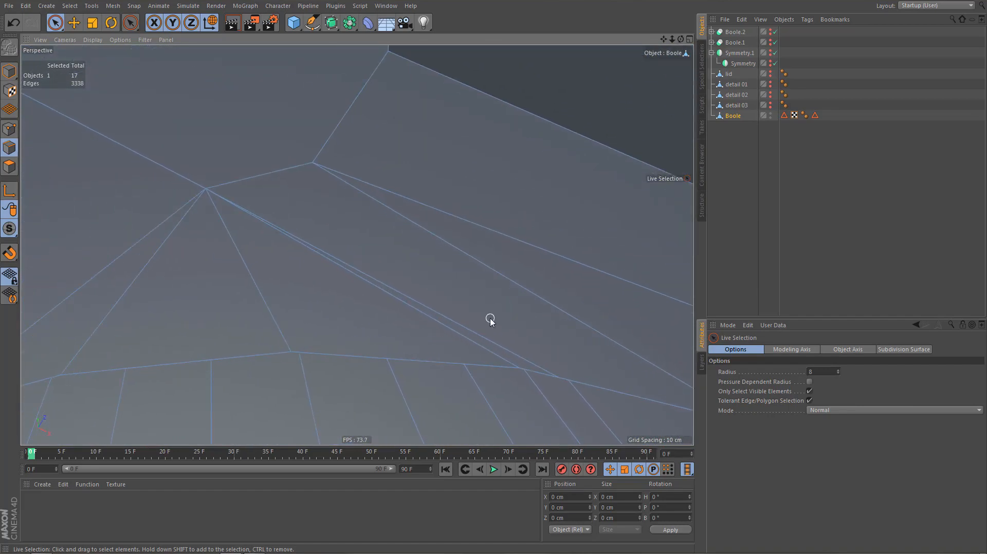
pyautogui.keyDown('alt'); pyautogui.moveTo(490, 321); pyautogui.dragTo(511, 328); pyautogui.keyUp('alt')
pyautogui.click(490, 340)
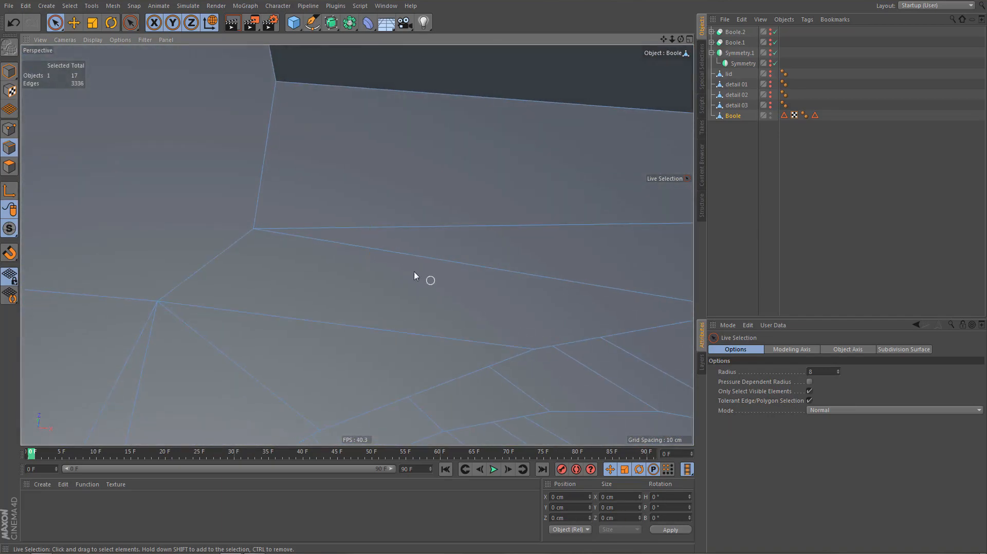
# Examine the triangulated edges around the two holes and the groove junction near the outer corner
pyautogui.keyDown('alt'); pyautogui.moveTo(415, 276); pyautogui.dragTo(316, 297); pyautogui.keyUp('alt')
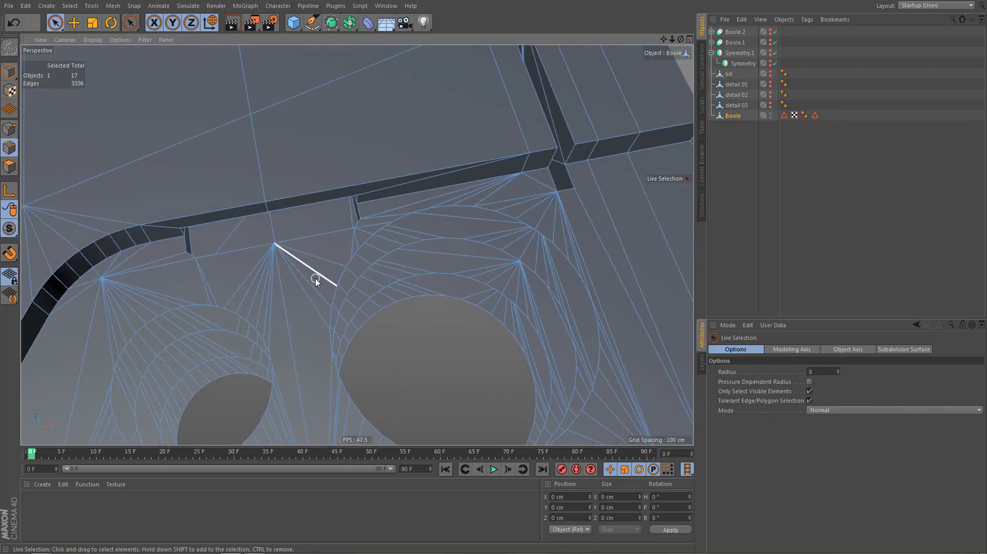
pyautogui.keyDown('alt'); pyautogui.moveTo(317, 279); pyautogui.dragTo(546, 271); pyautogui.keyUp('alt')
pyautogui.keyDown('alt'); pyautogui.moveTo(516, 212); pyautogui.dragTo(572, 221, button='right'); pyautogui.keyUp('alt')
pyautogui.keyDown('alt'); pyautogui.moveTo(552, 242); pyautogui.dragTo(456, 258, button='middle'); pyautogui.keyUp('alt')
pyautogui.keyDown('alt'); pyautogui.moveTo(469, 258); pyautogui.dragTo(504, 260); pyautogui.keyUp('alt')
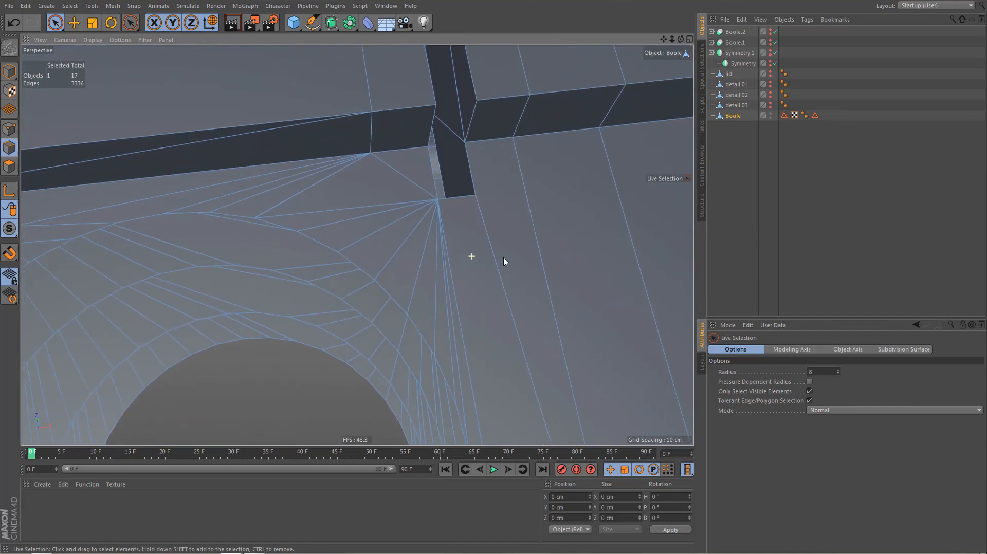
pyautogui.keyDown('alt'); pyautogui.moveTo(504, 257); pyautogui.dragTo(465, 315, button='right'); pyautogui.keyUp('alt')
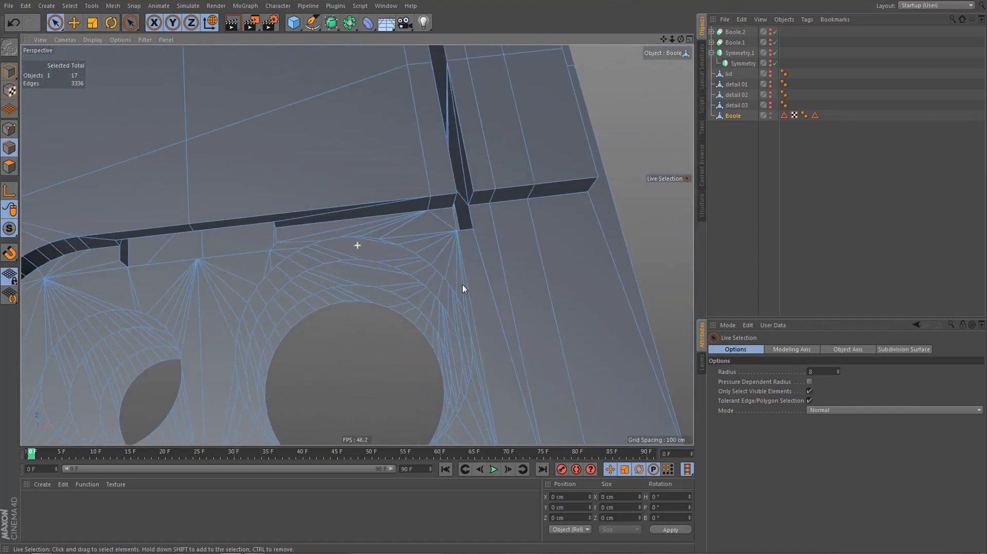
pyautogui.keyDown('alt'); pyautogui.moveTo(462, 285); pyautogui.dragTo(473, 241); pyautogui.keyUp('alt')
pyautogui.keyDown('alt'); pyautogui.moveTo(485, 231); pyautogui.dragTo(484, 259, button='right'); pyautogui.keyUp('alt')
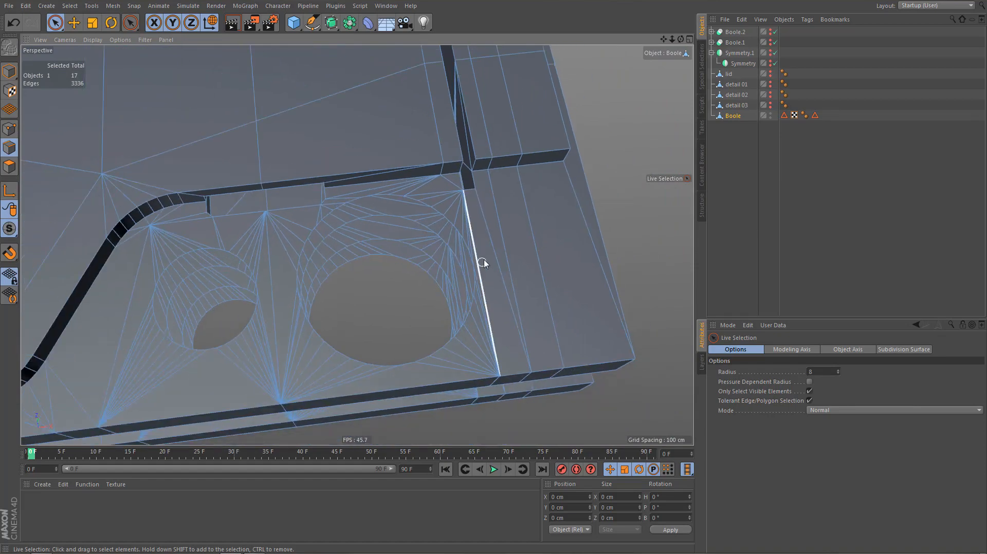
pyautogui.keyDown('alt'); pyautogui.moveTo(483, 264); pyautogui.dragTo(514, 255); pyautogui.keyUp('alt')
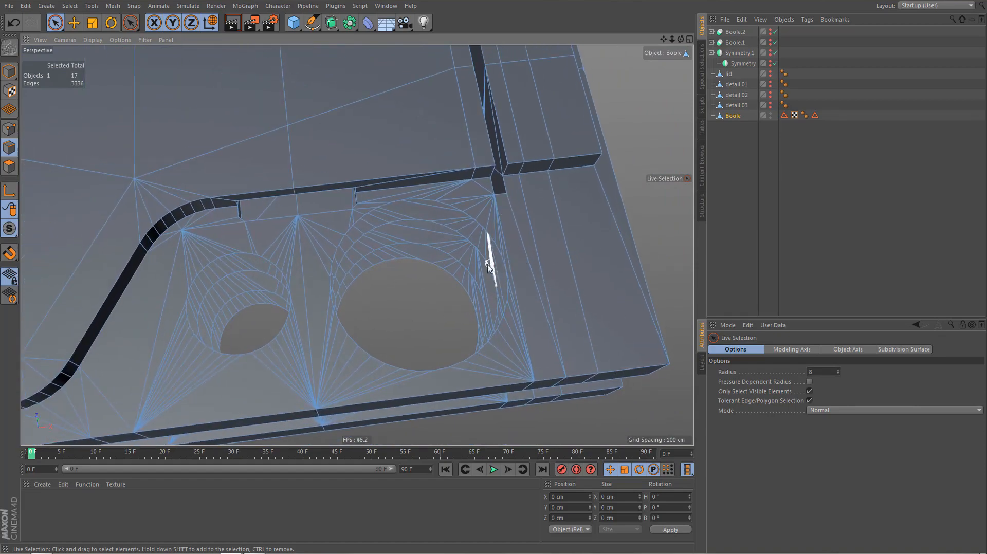
# Select the large hole's top rim loop and the rim loop beneath it using Loop Selection with Select Boundary Loop enabled
pyautogui.press('u')
pyautogui.press('b')
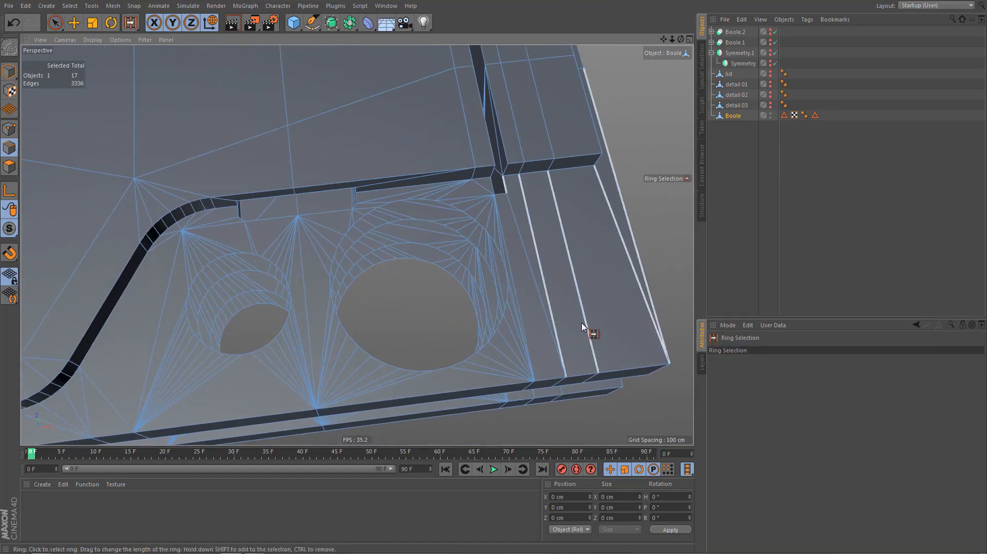
pyautogui.press('u')
pyautogui.press('l')
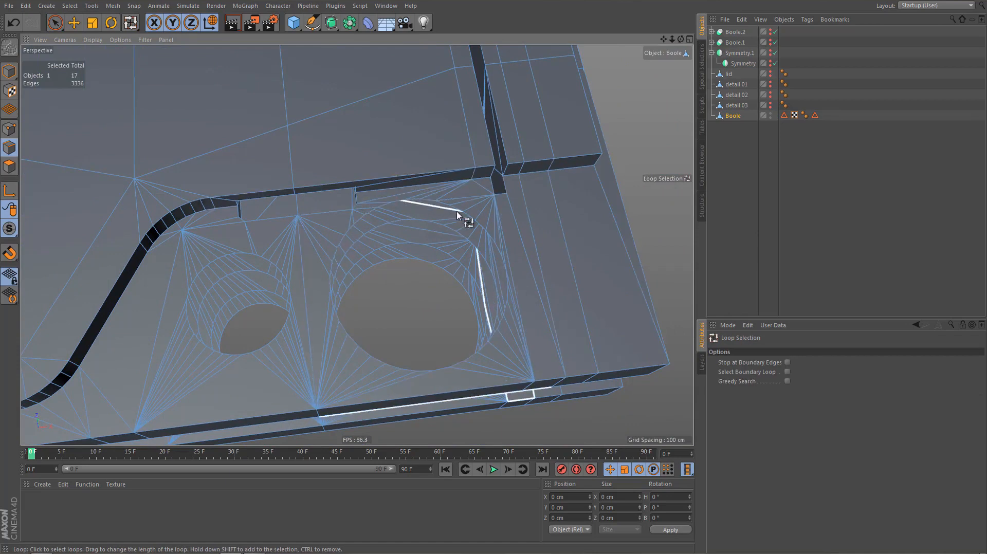
pyautogui.click(788, 372)
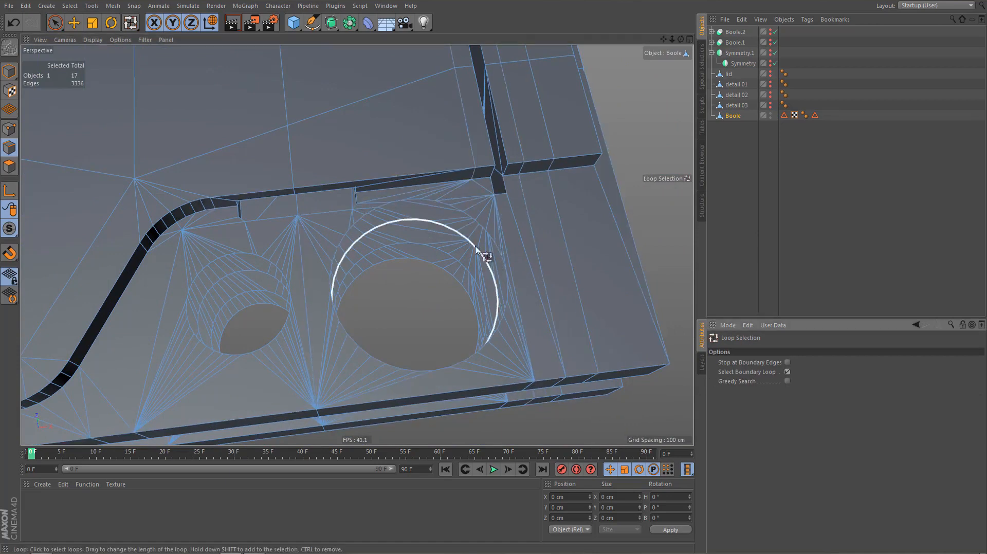
pyautogui.click(431, 210)
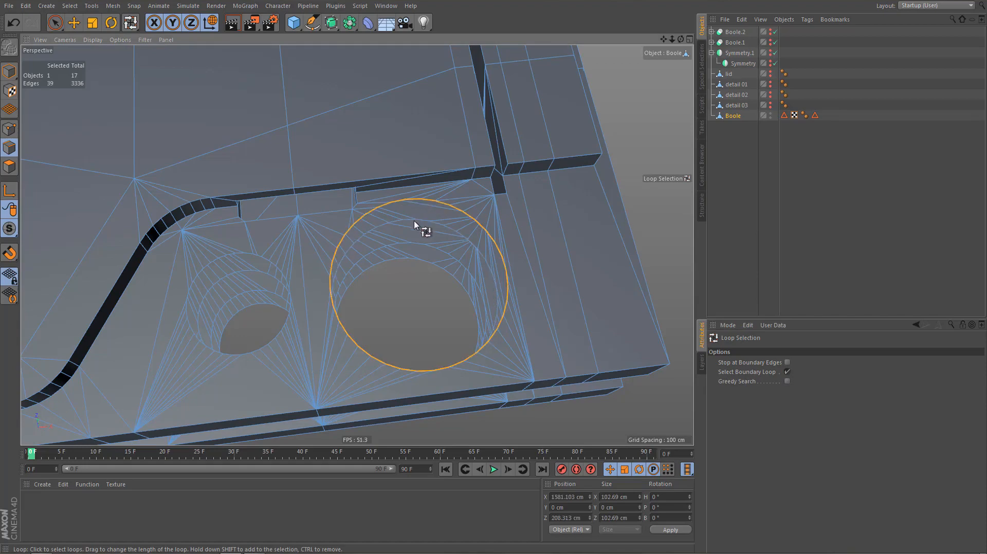
pyautogui.keyDown('alt'); pyautogui.moveTo(508, 254); pyautogui.dragTo(507, 301, button='middle'); pyautogui.keyUp('alt')
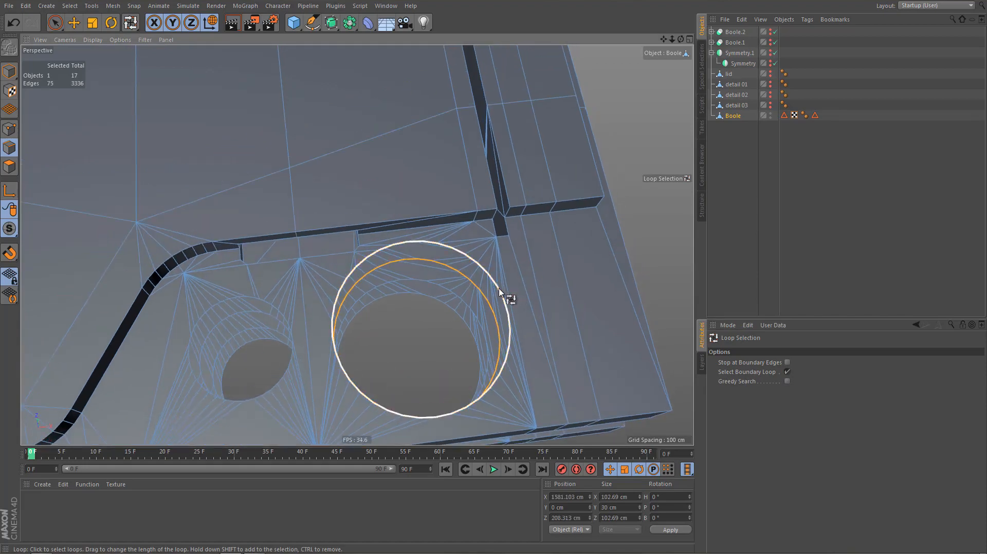
pyautogui.keyDown('alt'); pyautogui.moveTo(500, 285); pyautogui.dragTo(526, 278, button='right'); pyautogui.keyUp('alt')
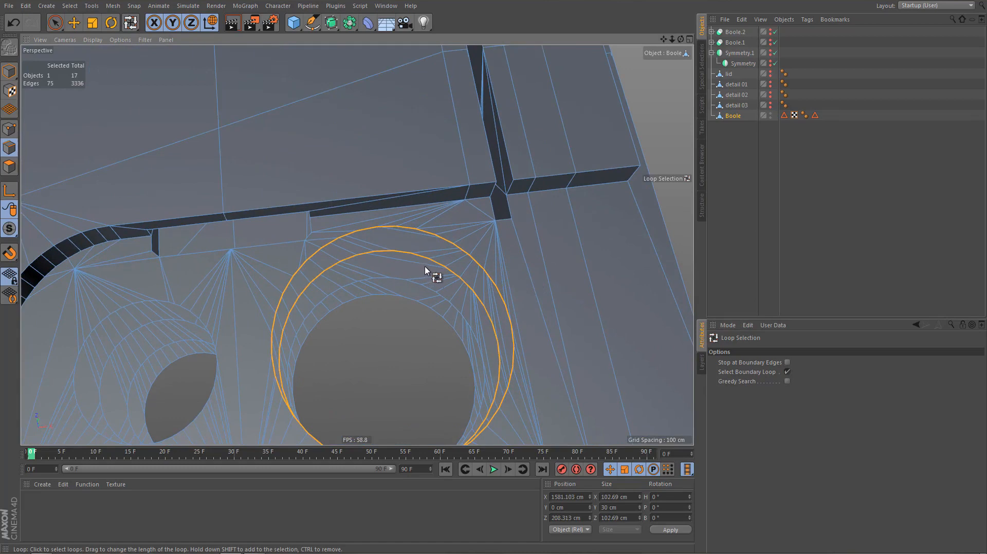
# Try to bridge the large hole's two rim loops with polygons using Stitch and Sew, inspect the band, and undo it
pyautogui.press('m')
pyautogui.press('p')
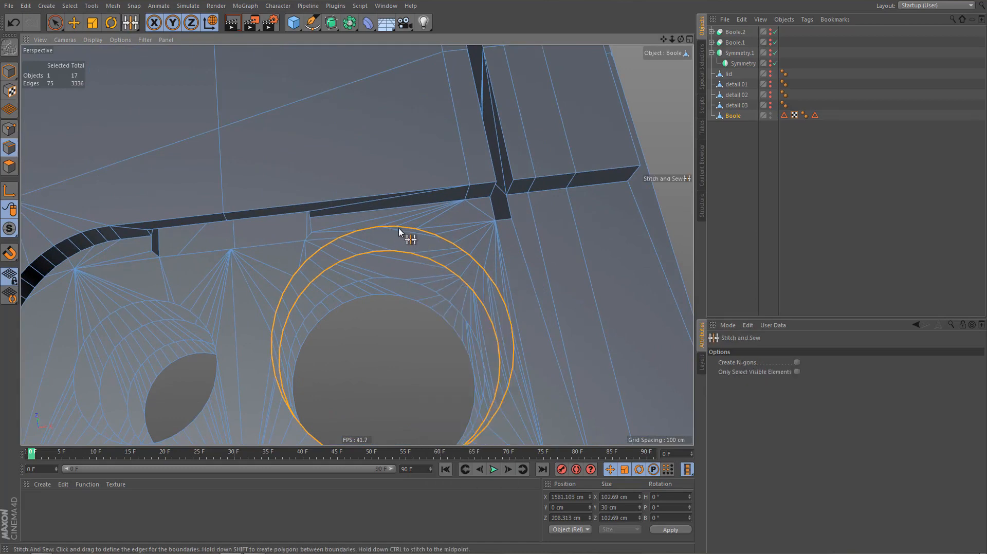
pyautogui.moveTo(400, 248); pyautogui.dragTo(399, 250)
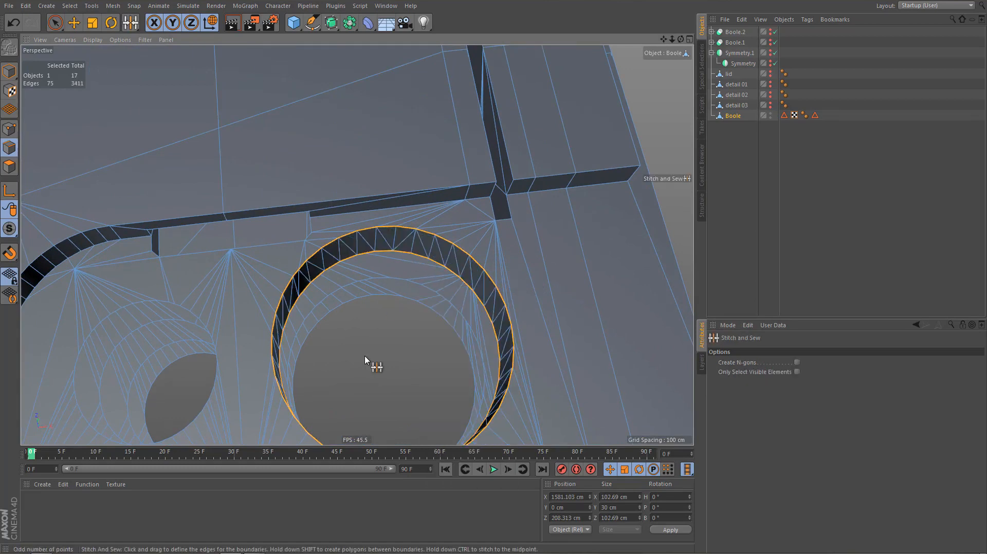
pyautogui.scroll(3, 428, 263)
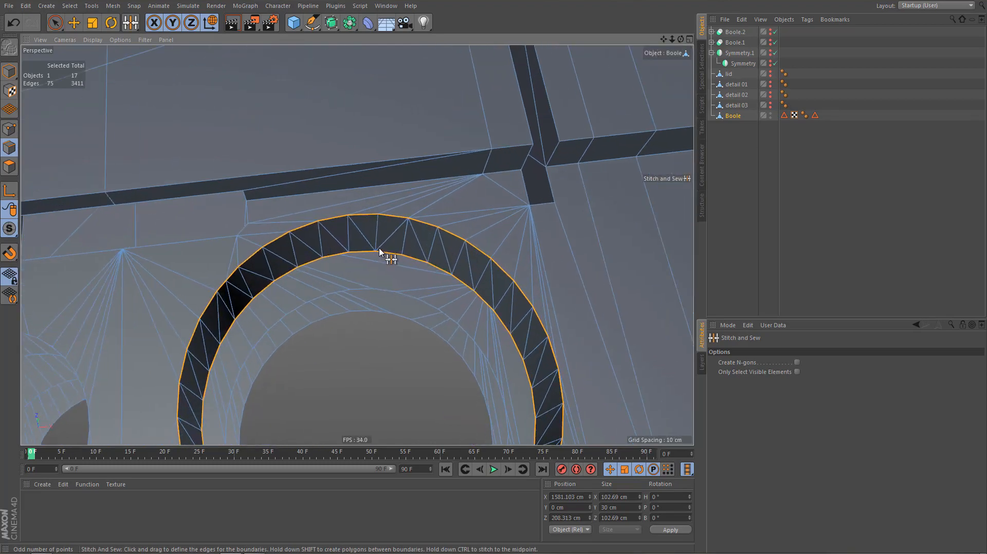
pyautogui.keyDown('alt'); pyautogui.moveTo(488, 280); pyautogui.dragTo(400, 142); pyautogui.keyUp('alt')
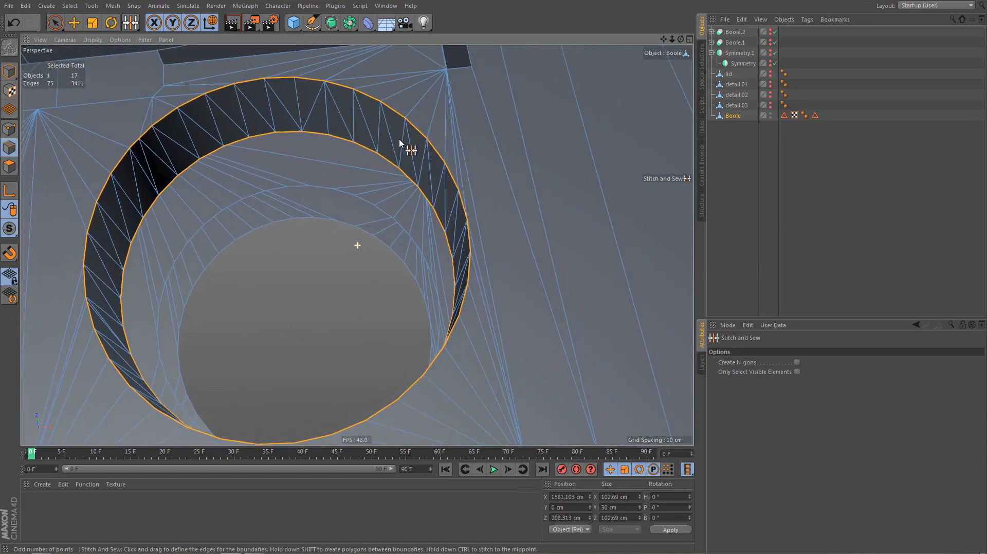
pyautogui.scroll(5, 483, 251)
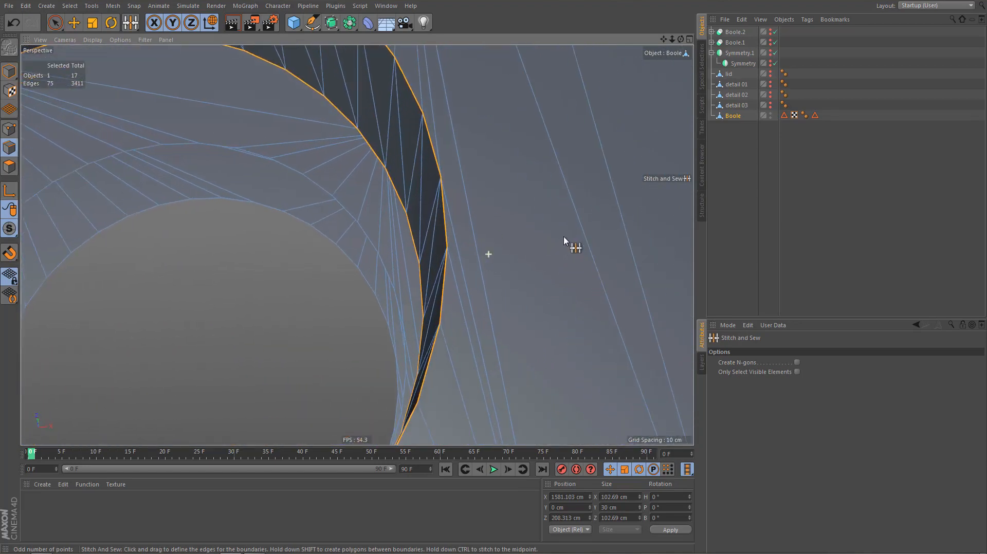
pyautogui.keyDown('alt'); pyautogui.moveTo(486, 272); pyautogui.dragTo(482, 252); pyautogui.keyUp('alt')
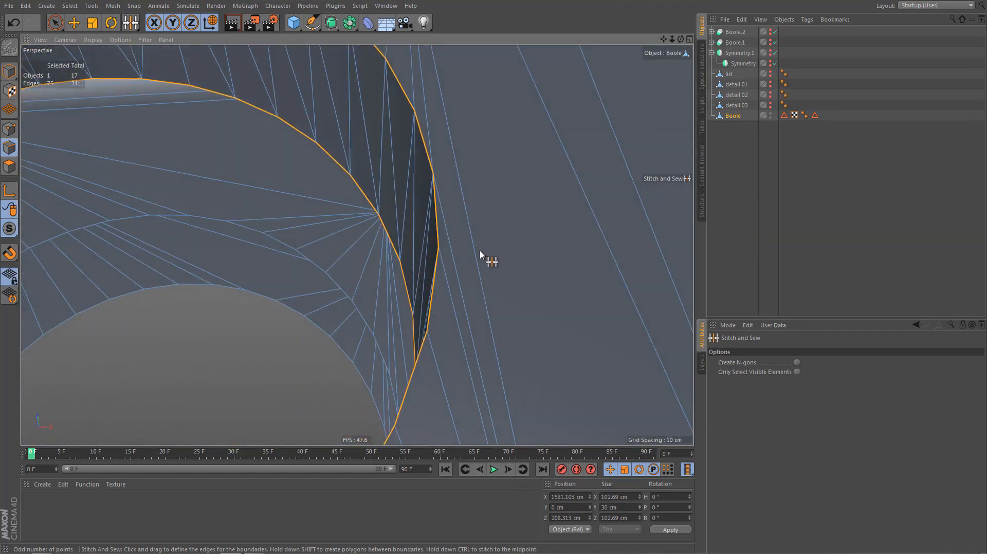
pyautogui.hotkey('ctrl', 'z')
pyautogui.scroll(-3, 483, 247)
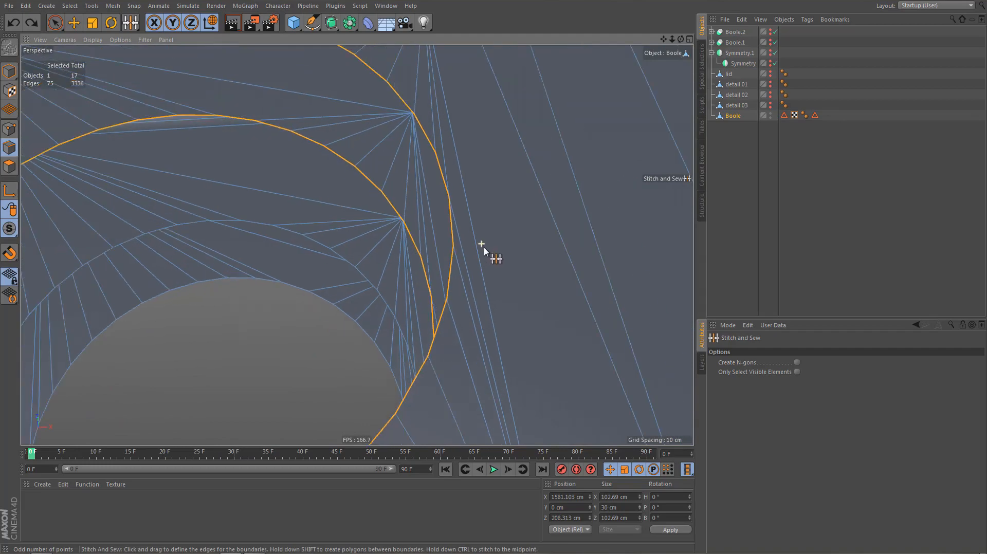
# In the top view, remove the extra point crowding its neighbour on the large hole's rim, on the side facing the small hole
pyautogui.scroll(-4, 483, 251)
pyautogui.press('Return')
pyautogui.middleClick(478, 250)
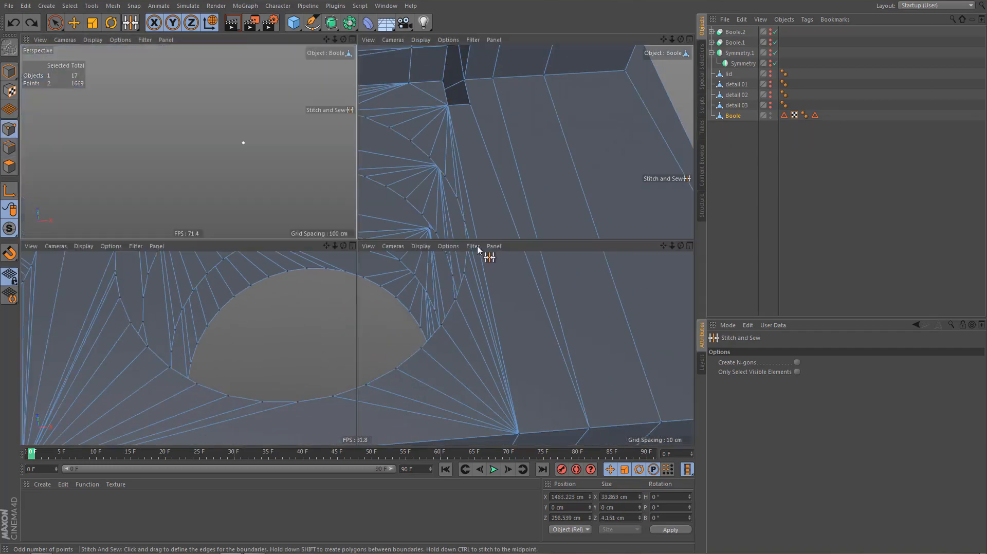
pyautogui.middleClick(459, 158)
pyautogui.keyDown('alt'); pyautogui.moveTo(448, 253); pyautogui.dragTo(421, 251, button='middle'); pyautogui.keyUp('alt')
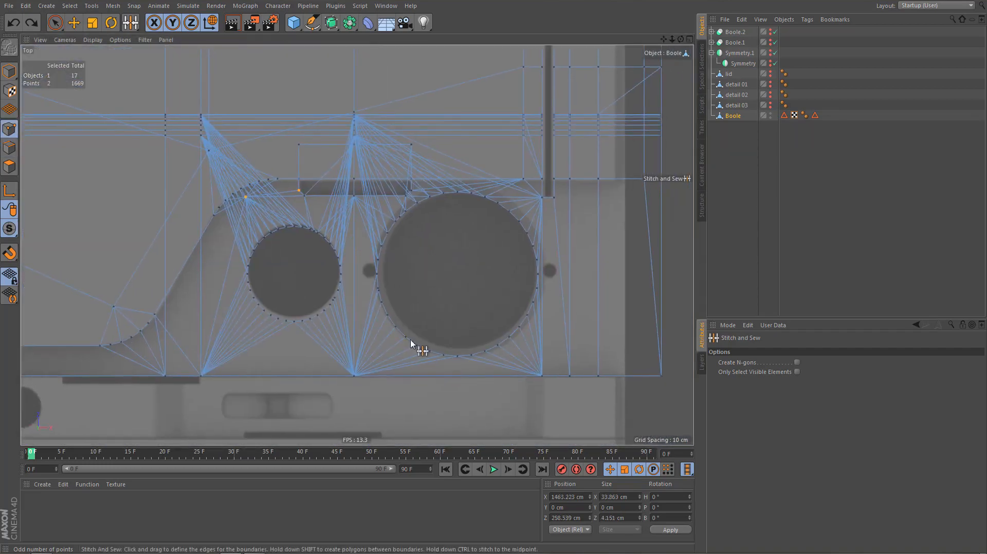
pyautogui.scroll(10, 412, 342)
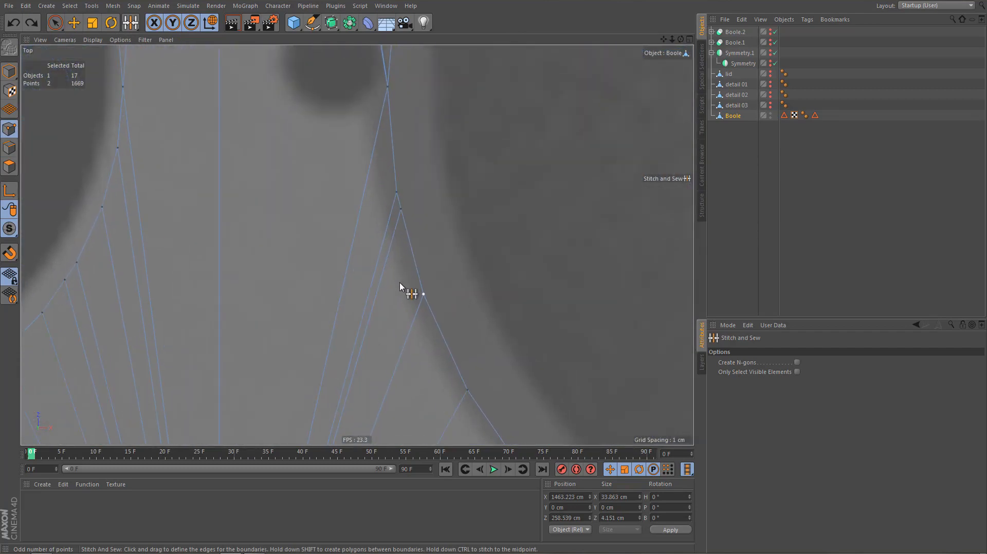
pyautogui.press('Return')
pyautogui.press('e')
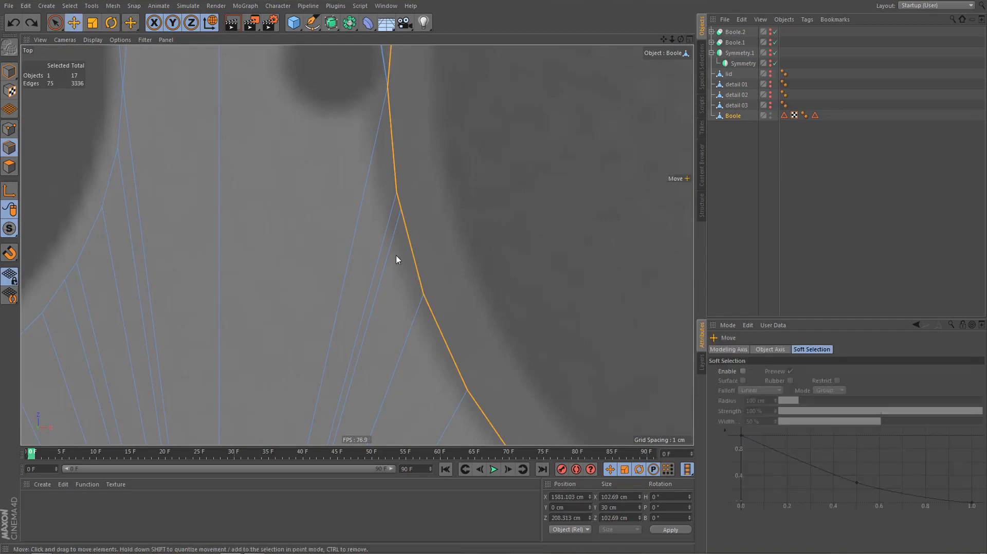
pyautogui.scroll(-5, 327, 294)
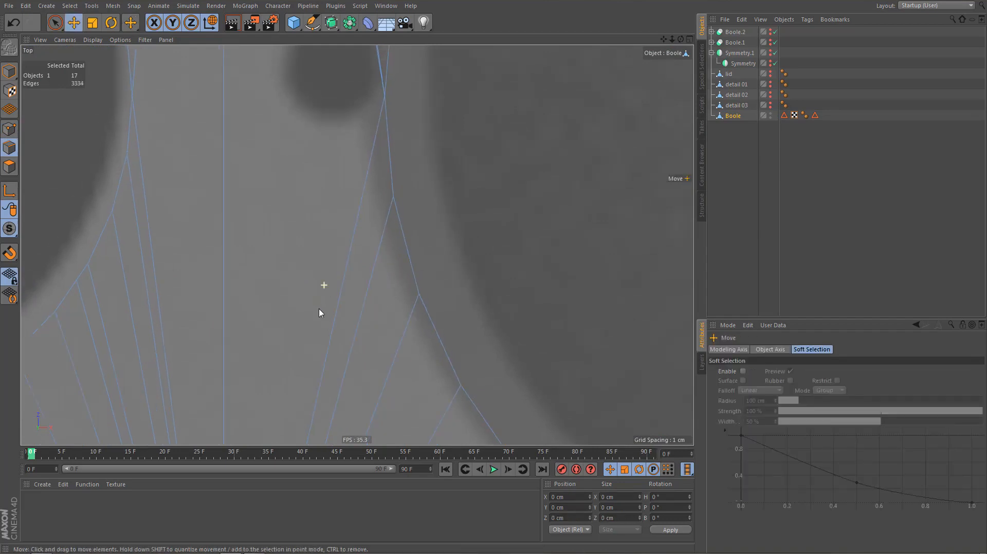
# In the top view, examine the points and edges around the large hole's rim, on both sides beside the small dark dots
pyautogui.scroll(4, 336, 149)
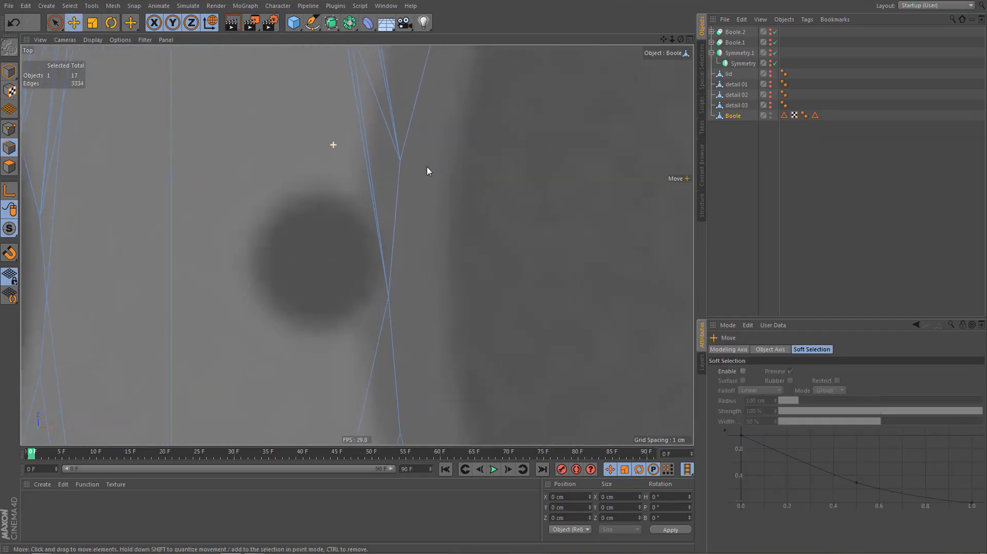
pyautogui.scroll(2, 418, 271)
pyautogui.scroll(-3, 406, 281)
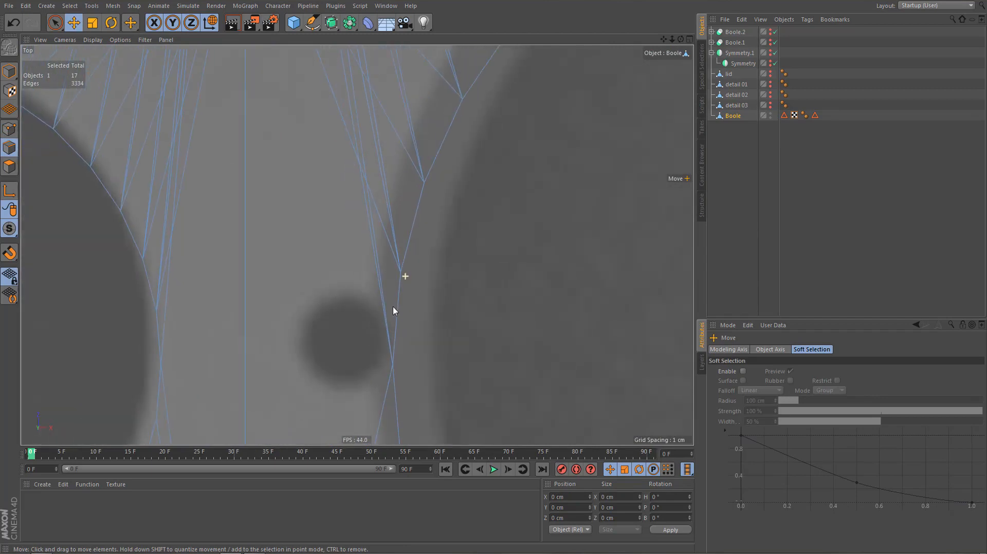
pyautogui.scroll(-6, 396, 319)
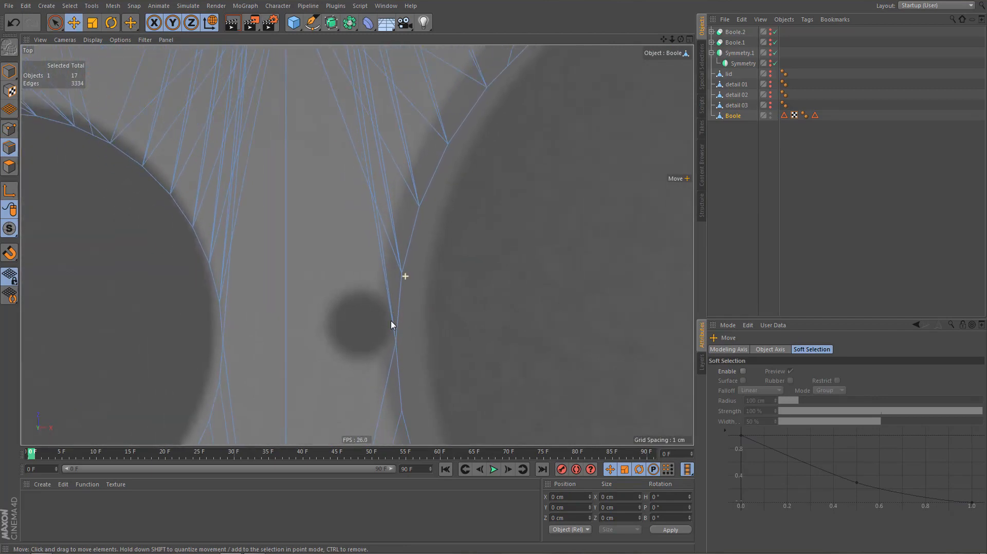
pyautogui.keyDown('alt'); pyautogui.moveTo(249, 267); pyautogui.dragTo(222, 252, button='middle'); pyautogui.keyUp('alt')
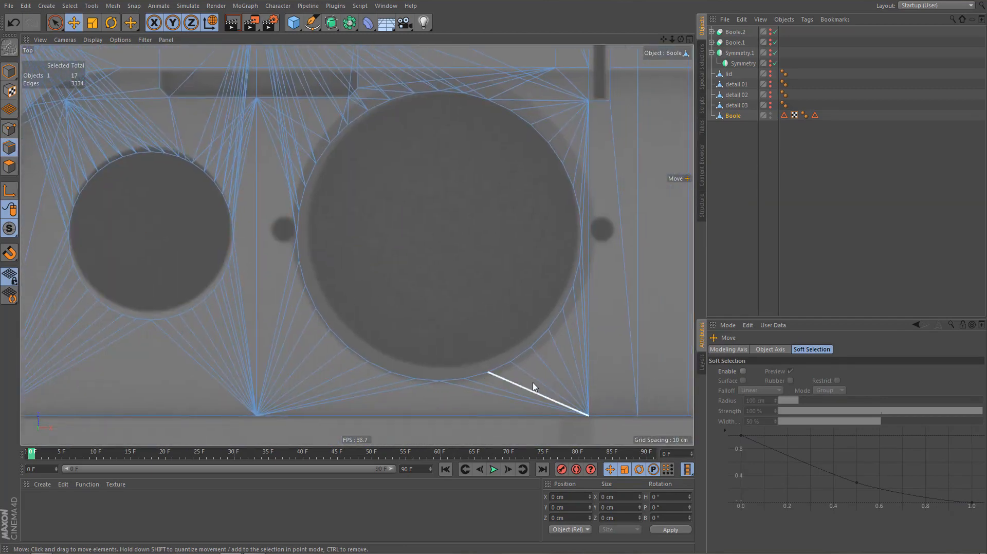
pyautogui.keyDown('alt'); pyautogui.moveTo(527, 380); pyautogui.dragTo(482, 397, button='middle'); pyautogui.keyUp('alt')
pyautogui.scroll(5, 561, 238)
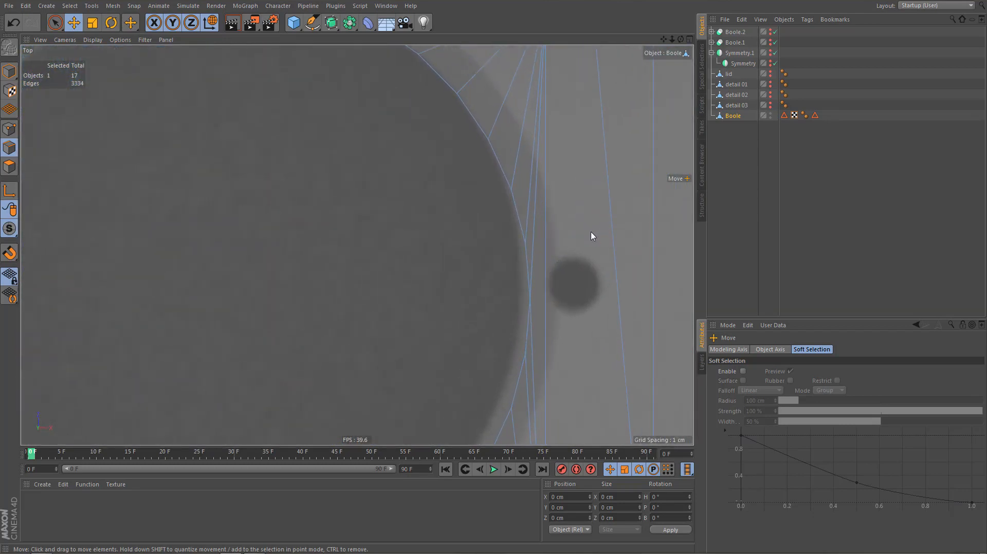
pyautogui.keyDown('alt'); pyautogui.moveTo(560, 238); pyautogui.dragTo(555, 354, button='middle'); pyautogui.keyUp('alt')
pyautogui.keyDown('alt'); pyautogui.moveTo(545, 324); pyautogui.dragTo(514, 332, button='right'); pyautogui.keyUp('alt')
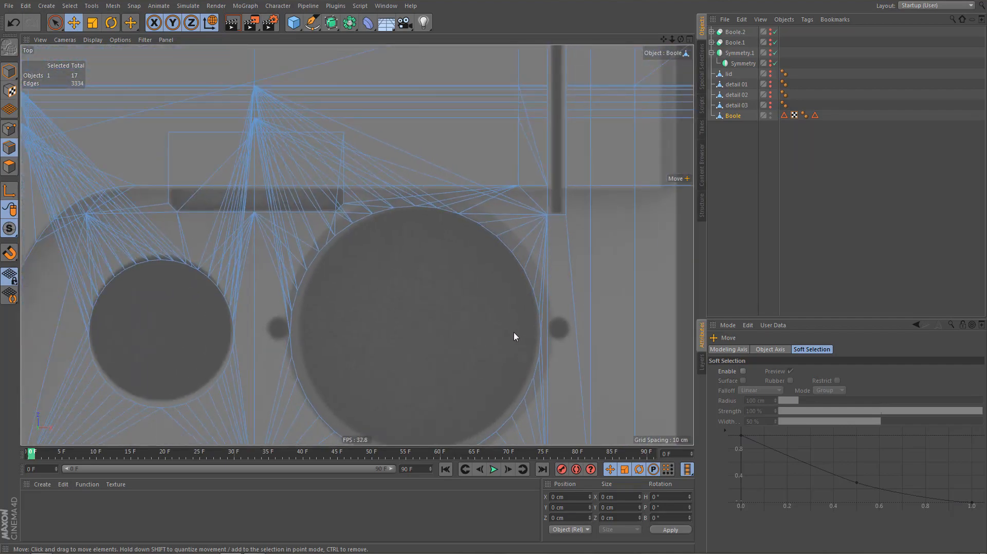
# Try to bridge the large hole's top rim loop to the loop beneath it in the perspective view using Stitch and Sew, and undo it
pyautogui.middleClick(411, 227)
pyautogui.middleClick(310, 173)
pyautogui.keyDown('alt'); pyautogui.moveTo(310, 174); pyautogui.dragTo(479, 286); pyautogui.keyUp('alt')
pyautogui.press('u')
pyautogui.press('l')
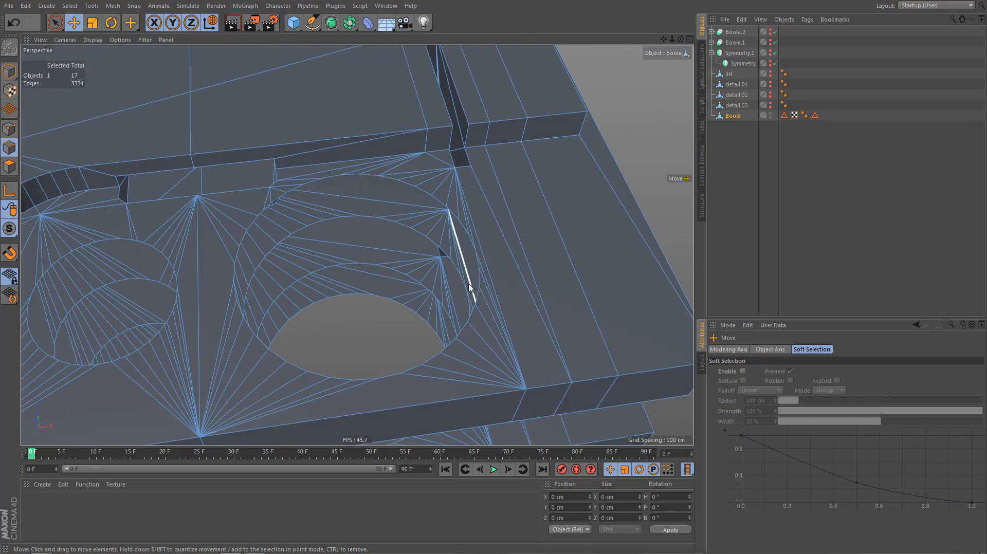
pyautogui.click(353, 180)
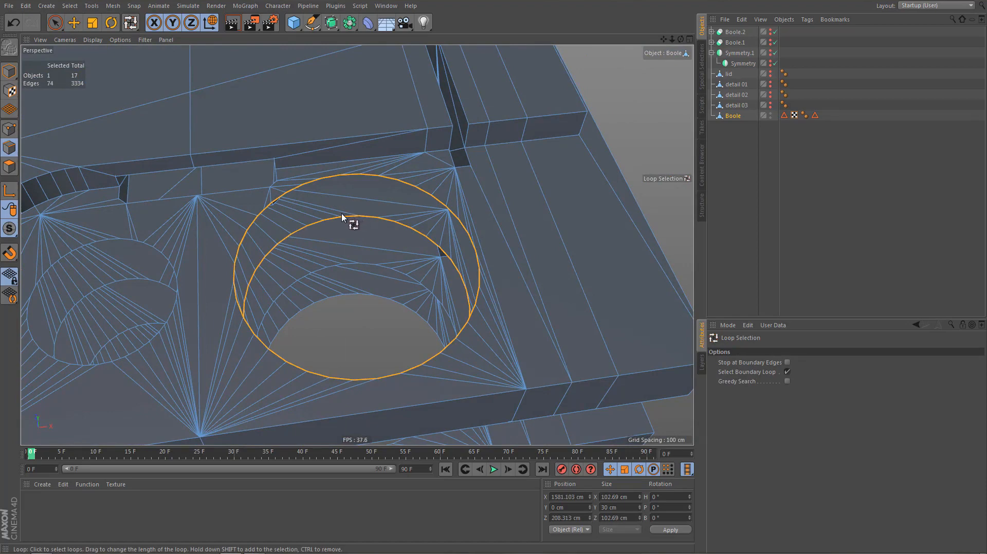
pyautogui.scroll(3, 341, 190)
pyautogui.press('m')
pyautogui.press('p')
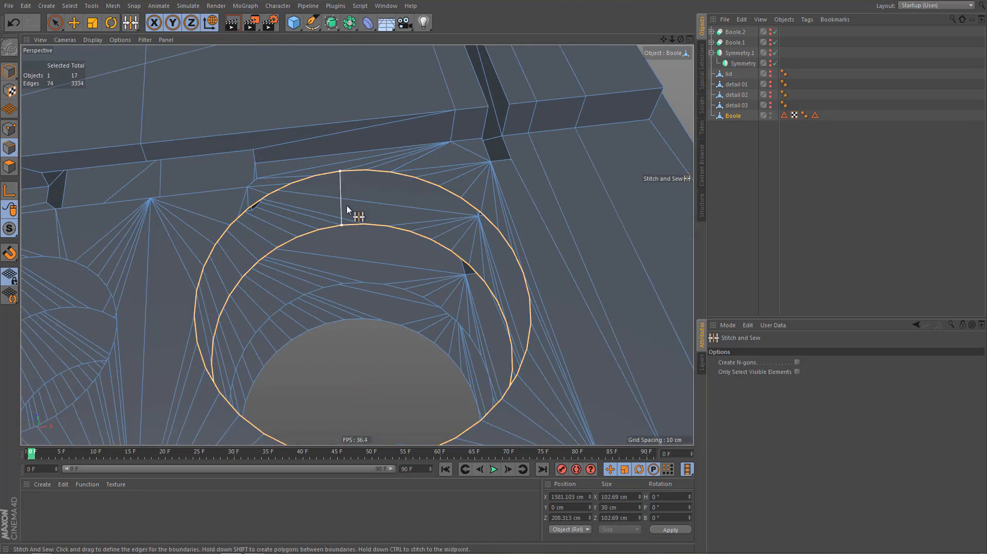
pyautogui.moveTo(347, 209); pyautogui.dragTo(380, 223)
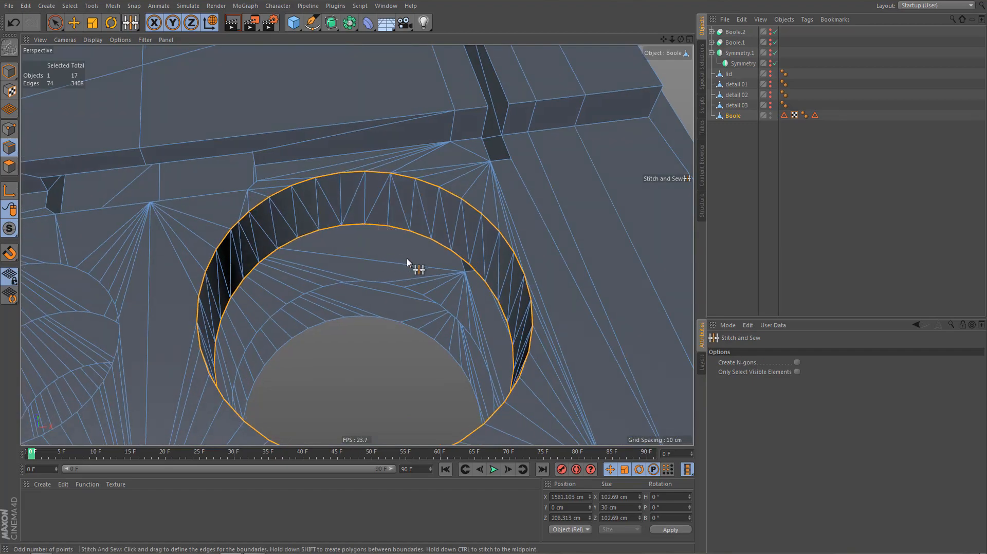
pyautogui.hotkey('ctrl', 'z')
# Examine the large hole's two rim loops up close in edge and point mode, looking for extra points
pyautogui.scroll(5, 517, 265)
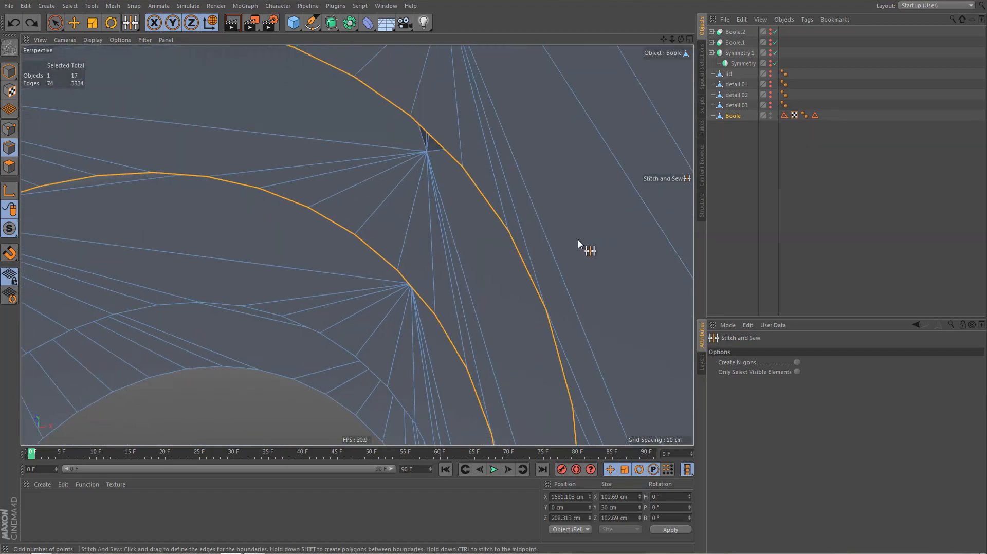
pyautogui.scroll(-3, 524, 234)
pyautogui.scroll(3, 536, 237)
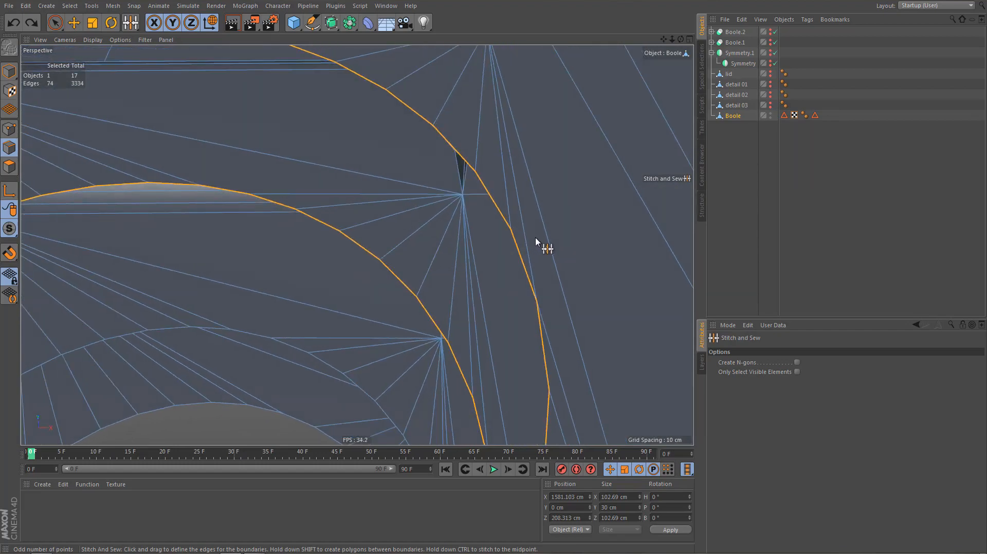
pyautogui.scroll(-5, 540, 245)
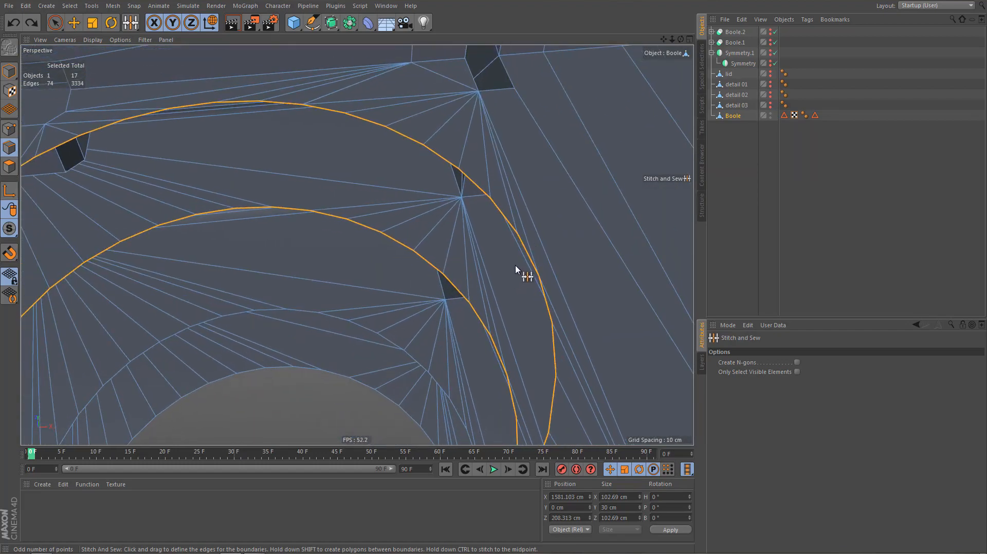
pyautogui.scroll(-4, 520, 225)
pyautogui.press('Return')
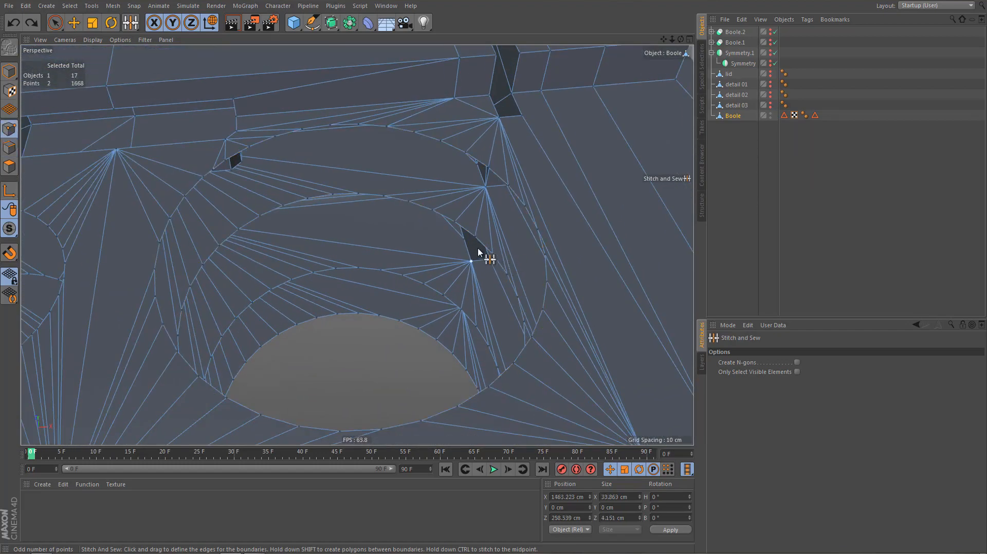
pyautogui.keyDown('alt'); pyautogui.moveTo(501, 226); pyautogui.dragTo(557, 247, button='middle'); pyautogui.keyUp('alt')
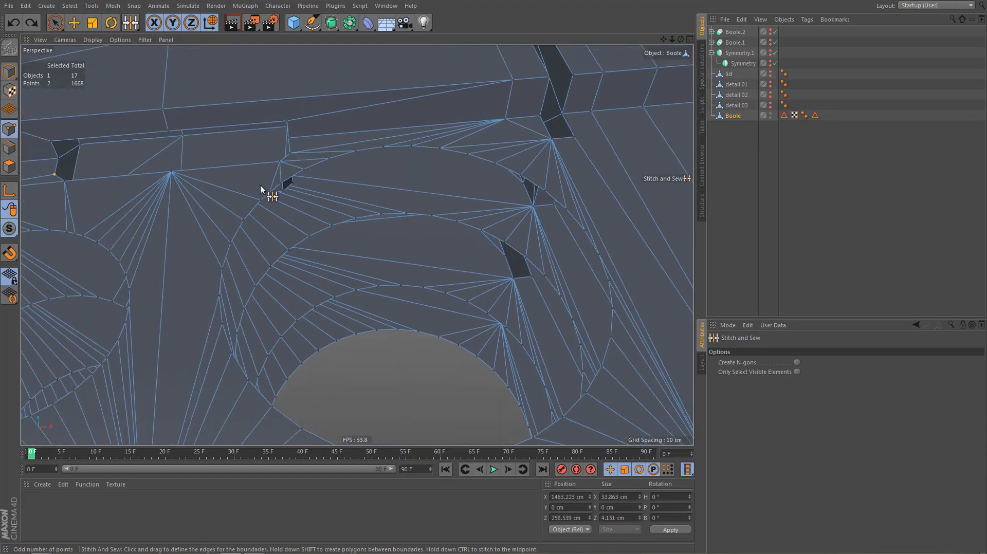
pyautogui.keyDown('alt'); pyautogui.moveTo(261, 186); pyautogui.dragTo(363, 179, button='right'); pyautogui.keyUp('alt')
pyautogui.keyDown('alt'); pyautogui.moveTo(236, 189); pyautogui.dragTo(254, 95, button='middle'); pyautogui.keyUp('alt')
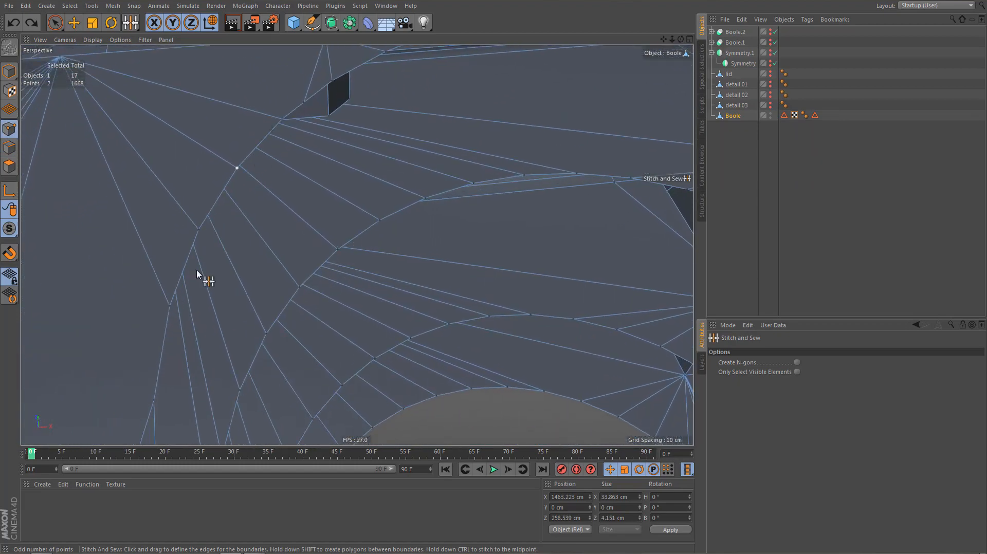
# Examine the hole edges, open gaps and groove ends from low angles and beneath the top surface
pyautogui.keyDown('alt'); pyautogui.moveTo(197, 273); pyautogui.dragTo(474, 355); pyautogui.keyUp('alt')
pyautogui.keyDown('alt'); pyautogui.moveTo(484, 259); pyautogui.dragTo(539, 352); pyautogui.keyUp('alt')
pyautogui.keyDown('alt'); pyautogui.moveTo(514, 280); pyautogui.dragTo(472, 426); pyautogui.keyUp('alt')
pyautogui.keyDown('alt'); pyautogui.moveTo(500, 142); pyautogui.dragTo(538, 150); pyautogui.keyUp('alt')
pyautogui.keyDown('alt'); pyautogui.moveTo(610, 250); pyautogui.dragTo(452, 154); pyautogui.keyUp('alt')
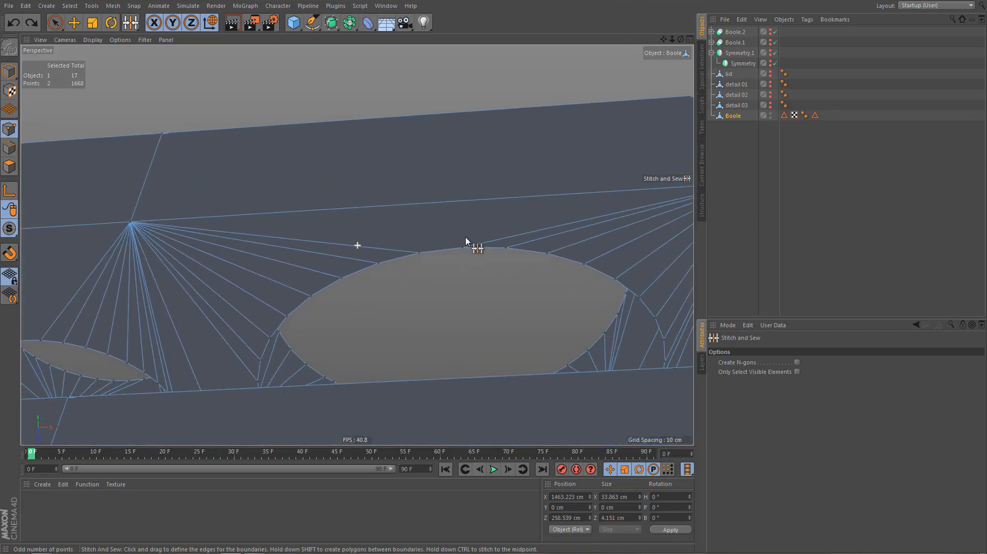
pyautogui.keyDown('alt'); pyautogui.moveTo(465, 242); pyautogui.dragTo(288, 278); pyautogui.keyUp('alt')
pyautogui.scroll(5, 246, 237)
pyautogui.moveTo(271, 245)
pyautogui.keyDown('alt'); pyautogui.mouseDown()
pyautogui.moveTo(273, 234)
pyautogui.moveTo(276, 255)
pyautogui.mouseUp(); pyautogui.keyUp('alt')
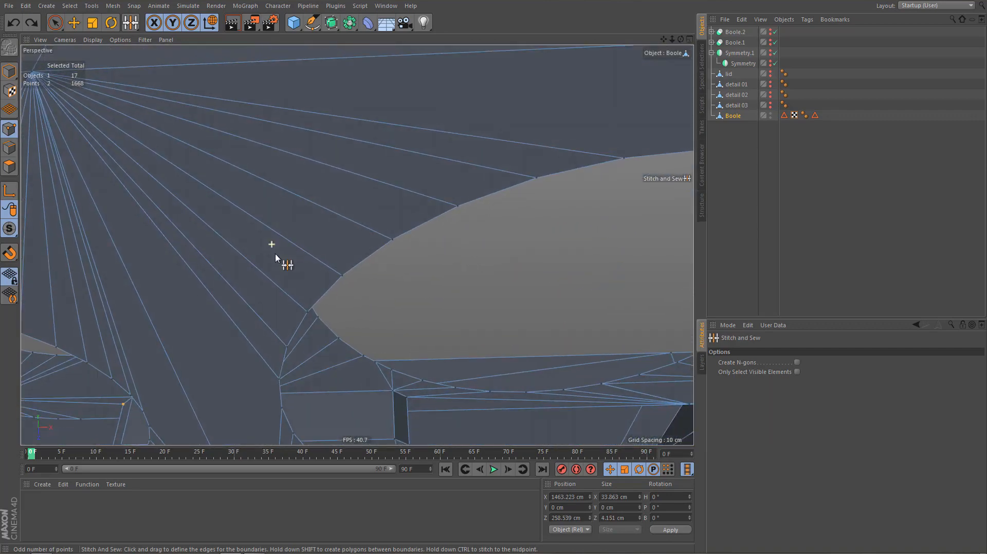
pyautogui.keyDown('alt'); pyautogui.moveTo(358, 246); pyautogui.dragTo(232, 222); pyautogui.keyUp('alt')
pyautogui.keyDown('alt'); pyautogui.moveTo(232, 237); pyautogui.dragTo(233, 239); pyautogui.keyUp('alt')
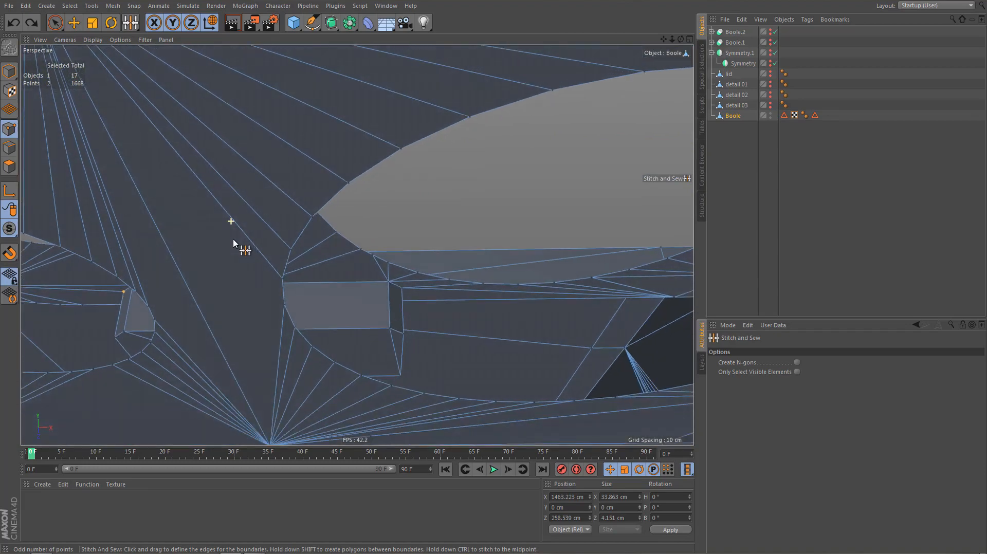
pyautogui.keyDown('alt'); pyautogui.moveTo(245, 389); pyautogui.dragTo(30, 396); pyautogui.keyUp('alt')
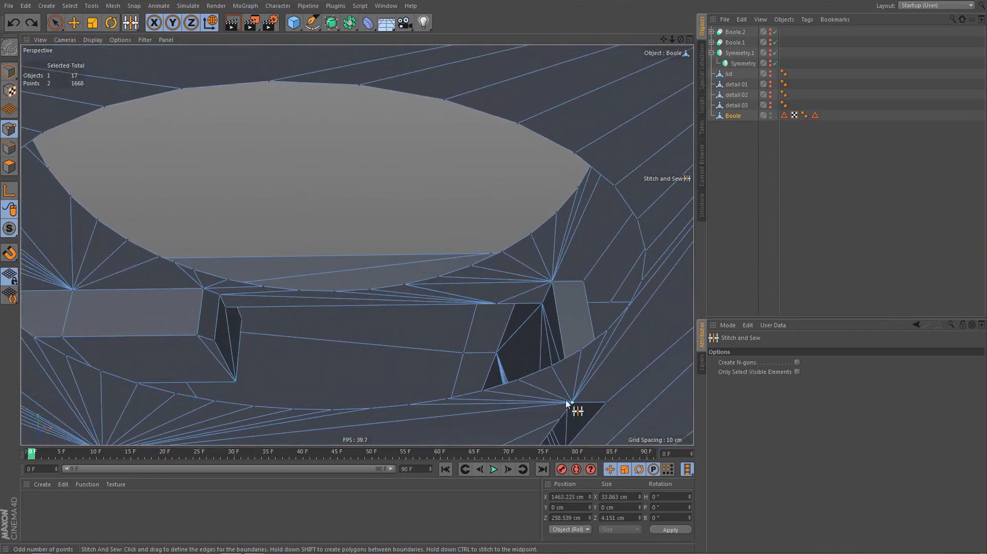
pyautogui.keyDown('alt'); pyautogui.moveTo(581, 397); pyautogui.dragTo(518, 392); pyautogui.keyUp('alt')
pyautogui.keyDown('alt'); pyautogui.moveTo(539, 328); pyautogui.dragTo(528, 352); pyautogui.keyUp('alt')
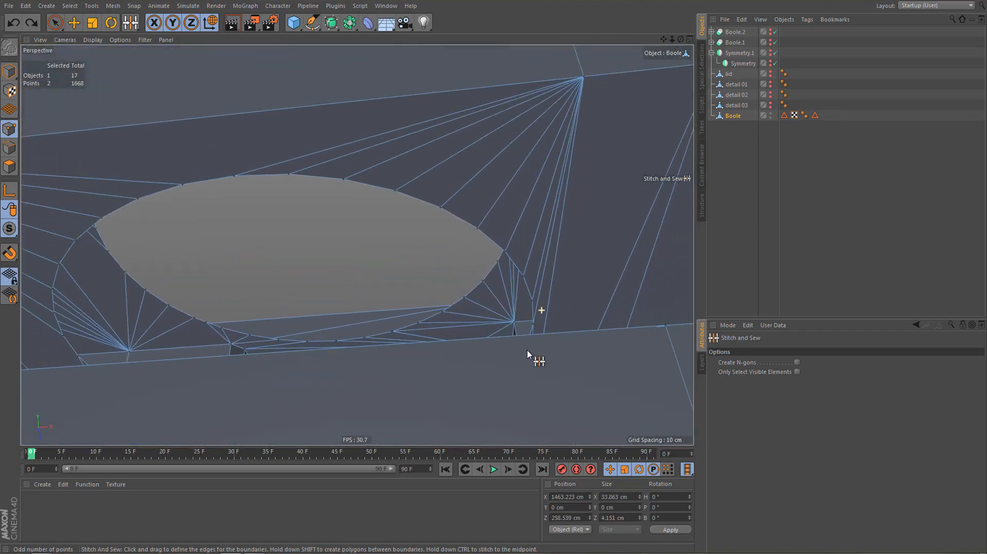
pyautogui.keyDown('alt'); pyautogui.moveTo(411, 127); pyautogui.dragTo(517, 283); pyautogui.keyUp('alt')
pyautogui.keyDown('alt'); pyautogui.moveTo(512, 265); pyautogui.dragTo(503, 301, button='right'); pyautogui.keyUp('alt')
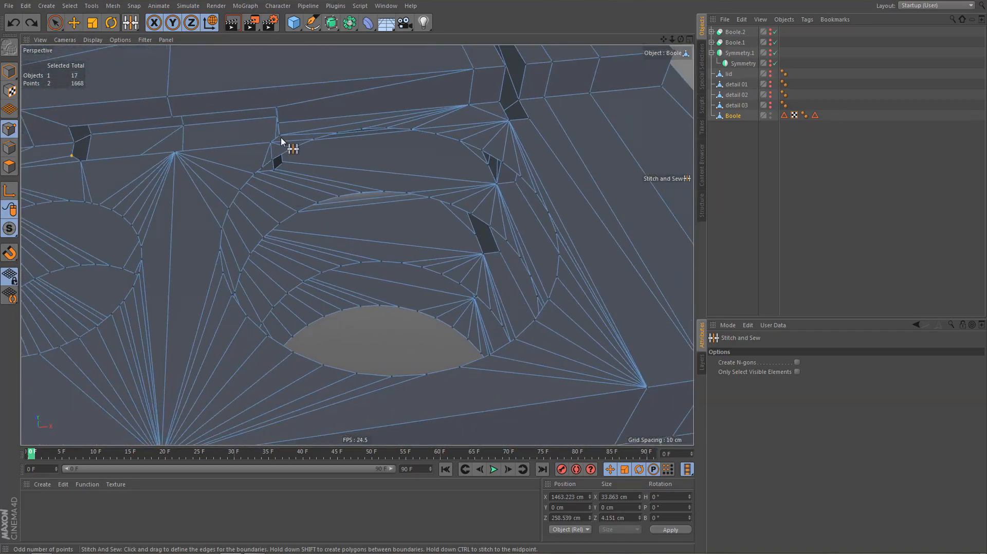
# Dissolve the short surplus edge that runs from the recess corner to the large hole's top rim, on the side facing the small hole
pyautogui.keyDown('alt'); pyautogui.moveTo(280, 138); pyautogui.dragTo(287, 172); pyautogui.keyUp('alt')
pyautogui.keyDown('alt'); pyautogui.moveTo(277, 138); pyautogui.dragTo(371, 124, button='right'); pyautogui.keyUp('alt')
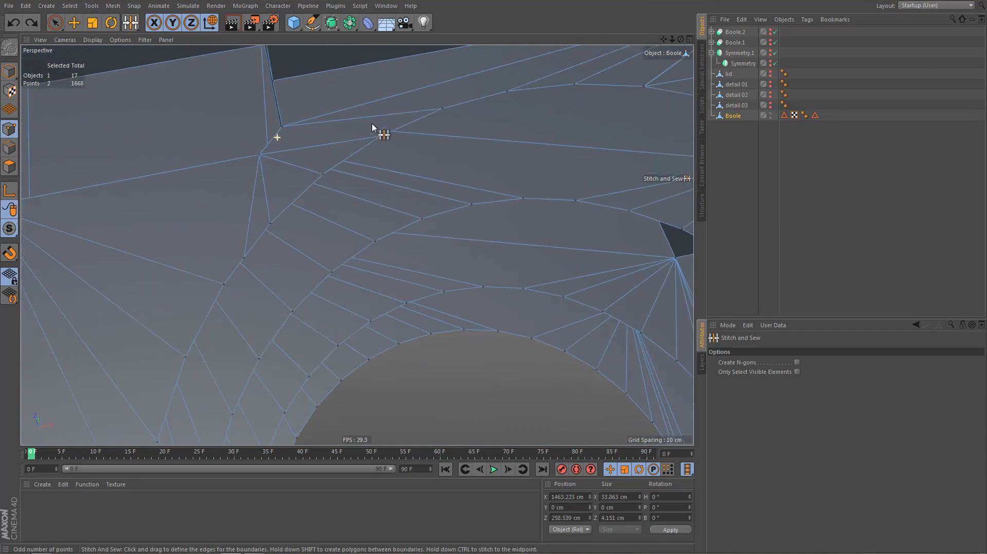
pyautogui.press('Return')
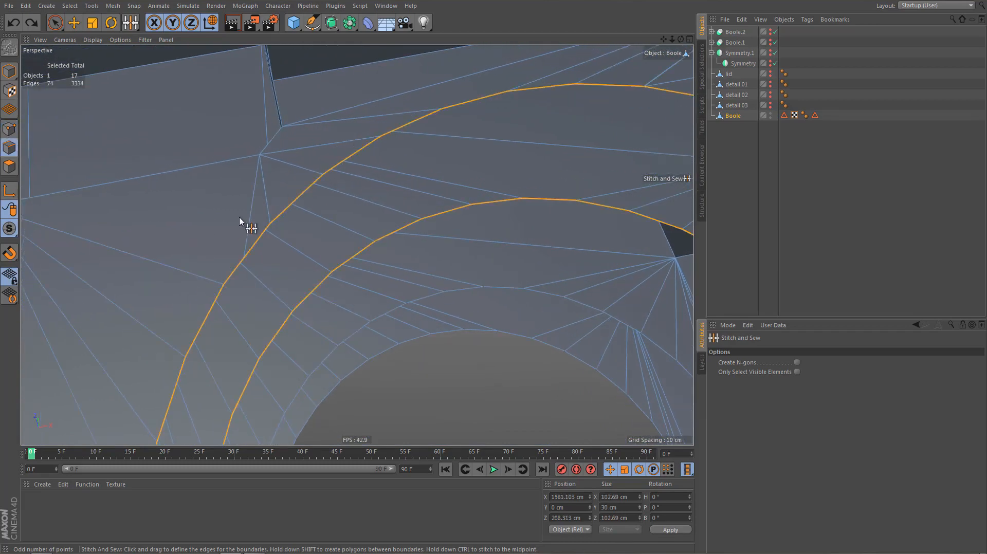
pyautogui.press('e')
pyautogui.click(250, 213)
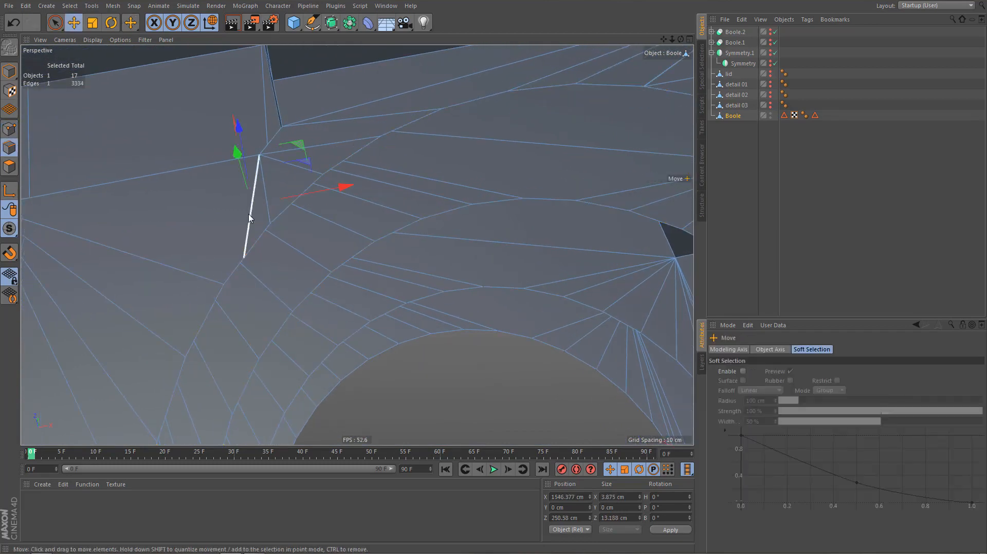
pyautogui.hotkey('ctrl', 'BackSpace')
# Dissolve the two nearly overlapping edges that run from the groove border near the outer corner to the large hole's top rim
pyautogui.keyDown('alt'); pyautogui.moveTo(185, 264); pyautogui.dragTo(166, 297); pyautogui.keyUp('alt')
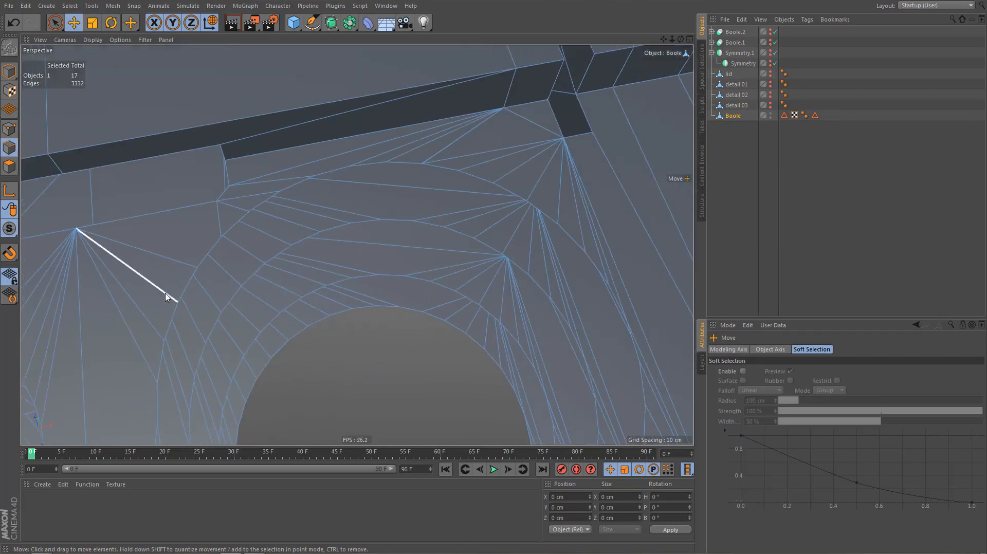
pyautogui.keyDown('alt'); pyautogui.moveTo(472, 162); pyautogui.dragTo(532, 153, button='right'); pyautogui.keyUp('alt')
pyautogui.click(449, 125)
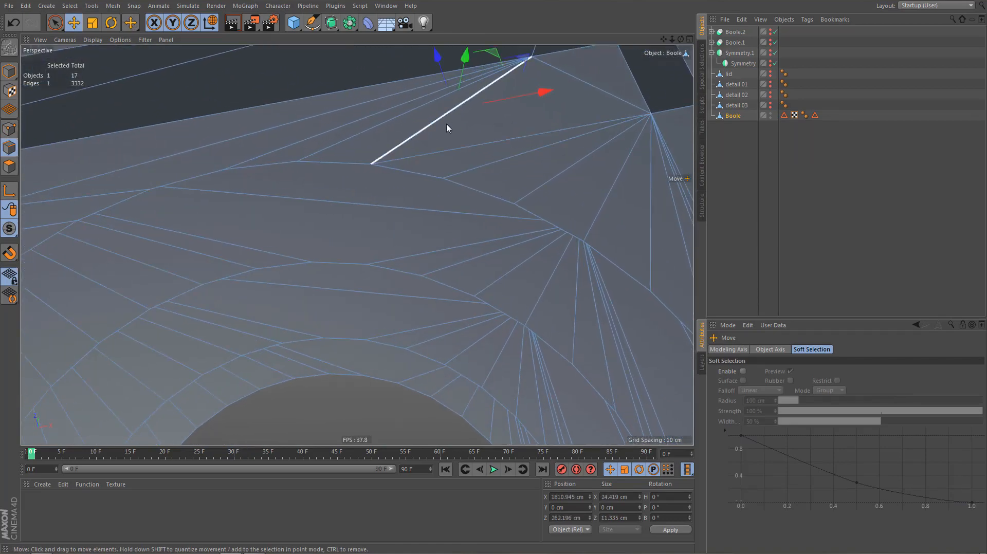
pyautogui.hotkey('ctrl', 'Delete')
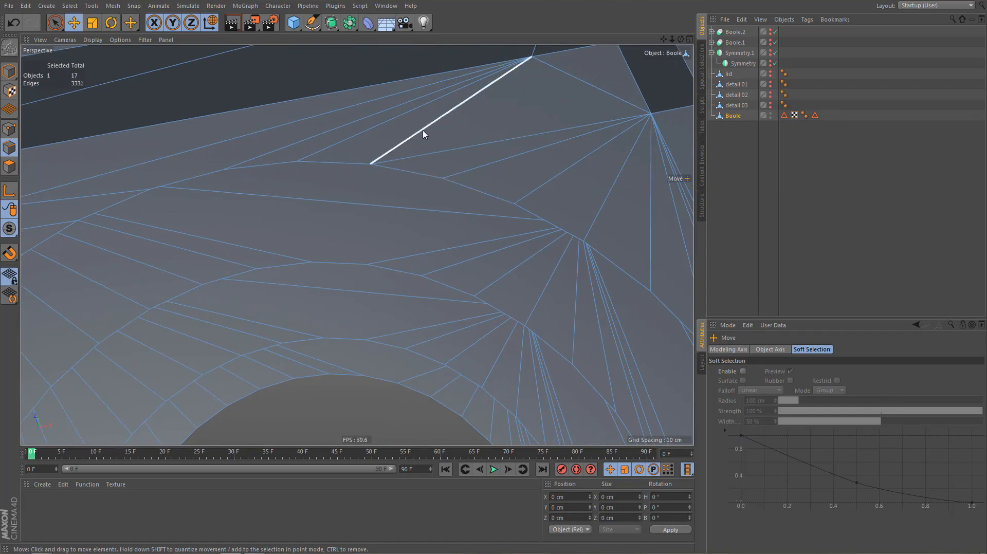
pyautogui.click(423, 130)
pyautogui.hotkey('ctrl', 'Delete')
pyautogui.moveTo(451, 115)
pyautogui.keyDown('alt'); pyautogui.mouseDown()
pyautogui.moveTo(465, 82)
pyautogui.moveTo(443, 158)
pyautogui.mouseUp(); pyautogui.keyUp('alt')
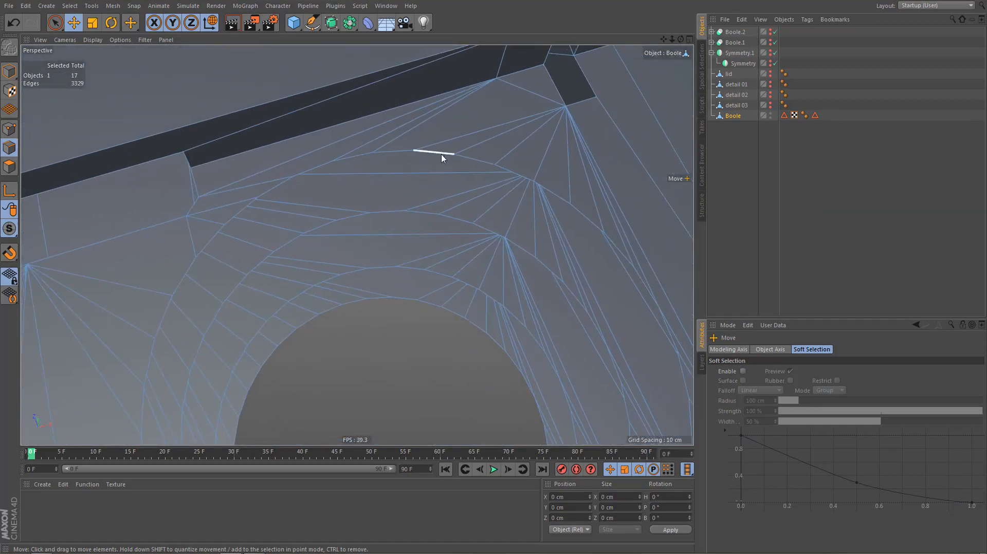
# Select the large hole's top rim loop and the loop beneath it, and bridge them with polygons using Stitch and Sew
pyautogui.press('u')
pyautogui.press('l')
pyautogui.click(418, 154)
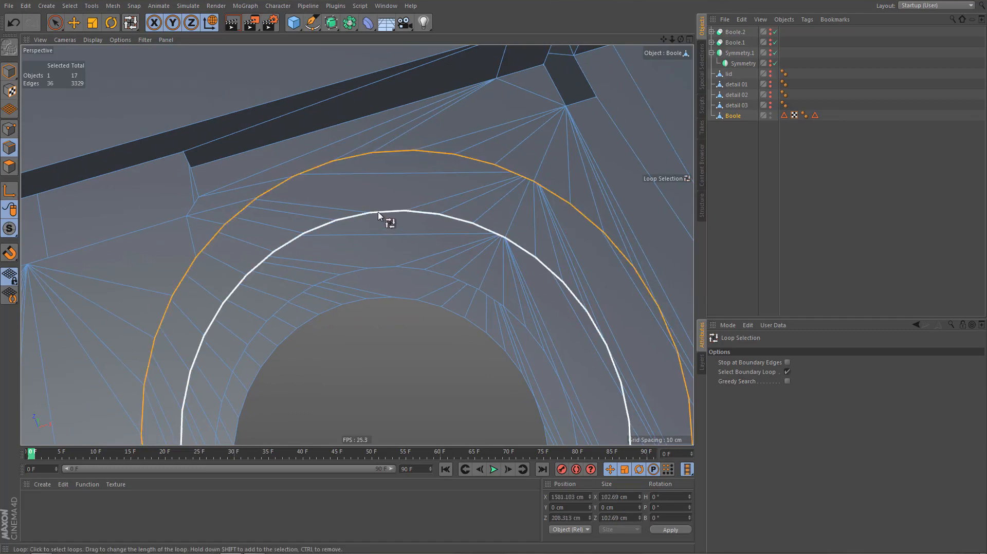
pyautogui.keyDown('shift'); pyautogui.click(379, 215); pyautogui.keyUp('shift')
pyautogui.press('m')
pyautogui.press('p')
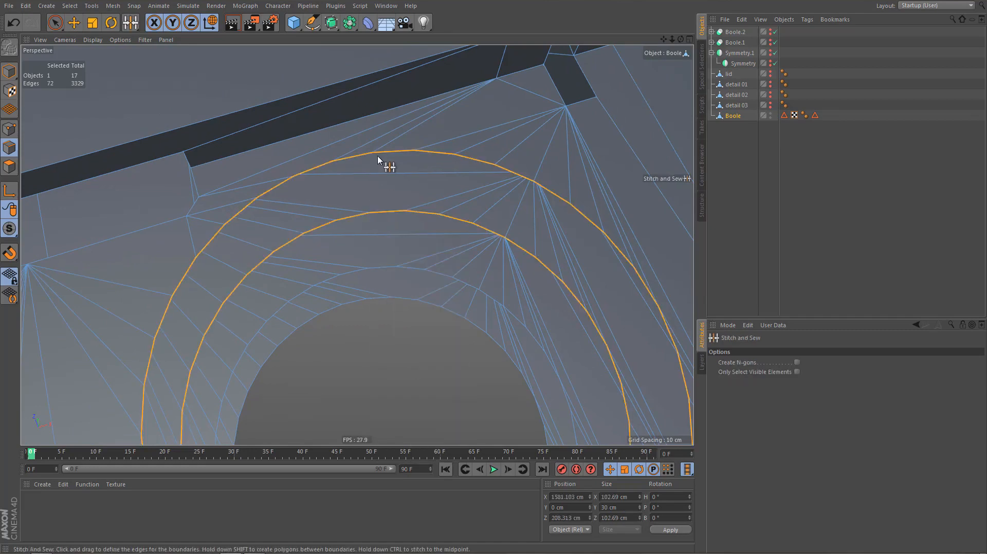
pyautogui.moveTo(377, 155); pyautogui.dragTo(386, 206)
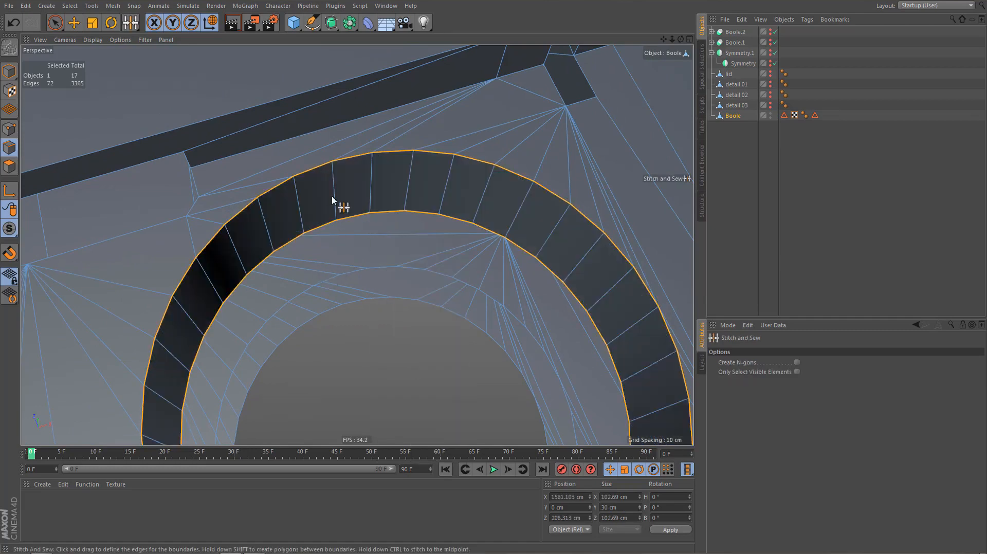
pyautogui.scroll(-5, 360, 180)
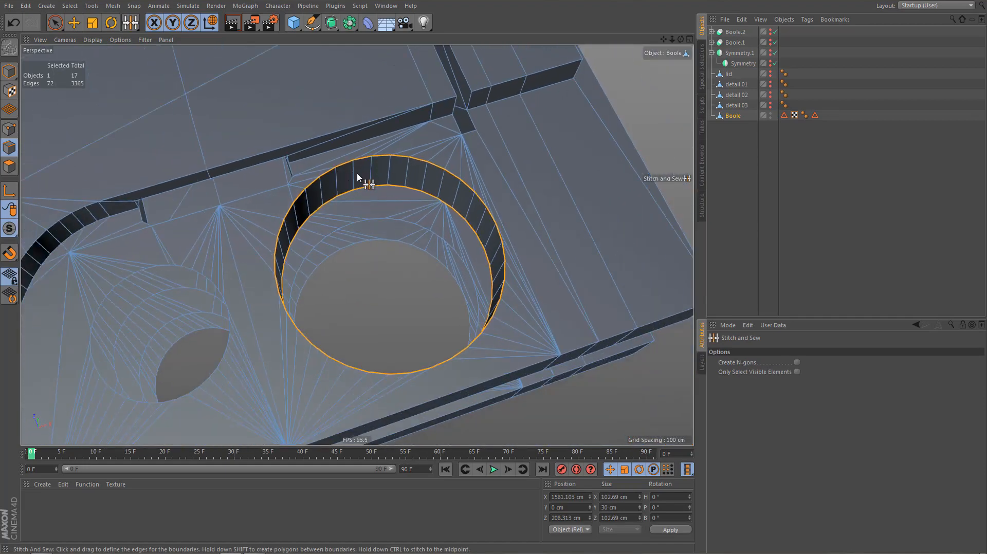
pyautogui.moveTo(428, 177)
pyautogui.keyDown('alt'); pyautogui.mouseDown()
pyautogui.moveTo(418, 149)
pyautogui.moveTo(415, 175)
pyautogui.moveTo(413, 110)
pyautogui.moveTo(418, 185)
pyautogui.mouseUp(); pyautogui.keyUp('alt')
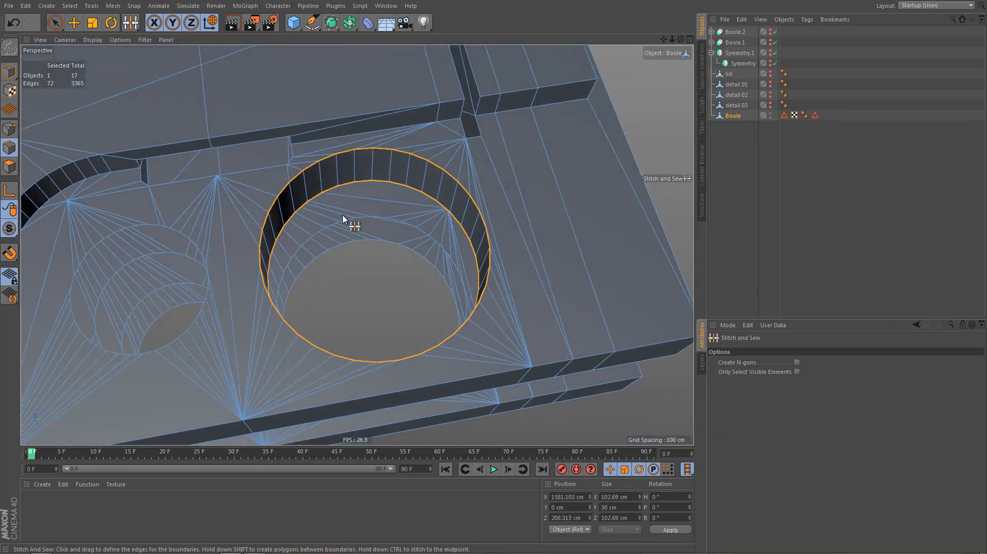
# Select the large hole's two lower rim loops and bridge them with polygons using Stitch and Sew
pyautogui.press('u')
pyautogui.press('l')
pyautogui.click(340, 244)
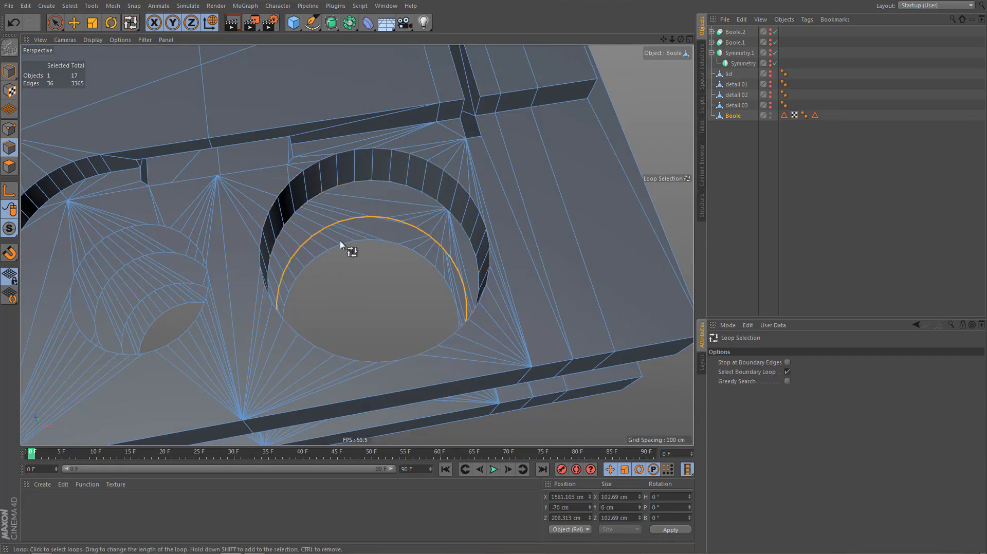
pyautogui.keyDown('shift'); pyautogui.click(336, 253); pyautogui.keyUp('shift')
pyautogui.press('m')
pyautogui.press('p')
pyautogui.scroll(3, 360, 249)
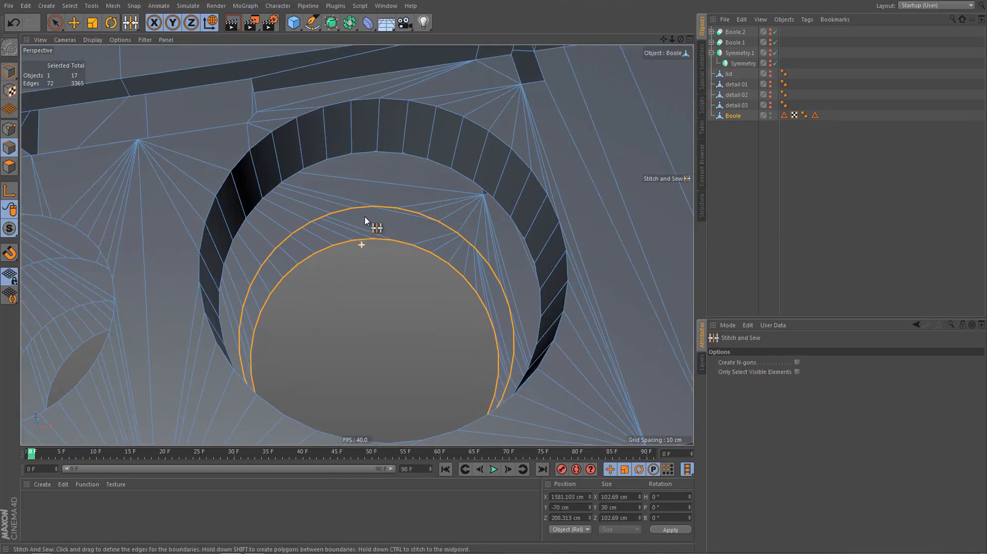
pyautogui.moveTo(371, 210); pyautogui.dragTo(374, 240)
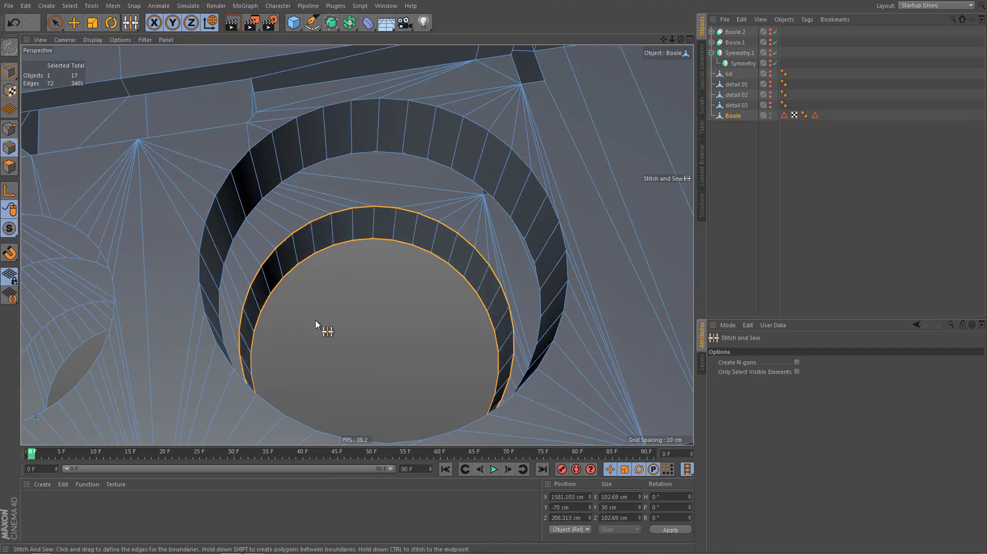
# Try to bridge the small hole's top rim loop with the loop beneath it using Stitch and Sew, and undo the bridge
pyautogui.scroll(-3, 429, 247)
pyautogui.keyDown('alt'); pyautogui.moveTo(412, 274); pyautogui.dragTo(452, 224); pyautogui.keyUp('alt')
pyautogui.keyDown('alt'); pyautogui.moveTo(452, 225); pyautogui.dragTo(580, 209, button='middle'); pyautogui.keyUp('alt')
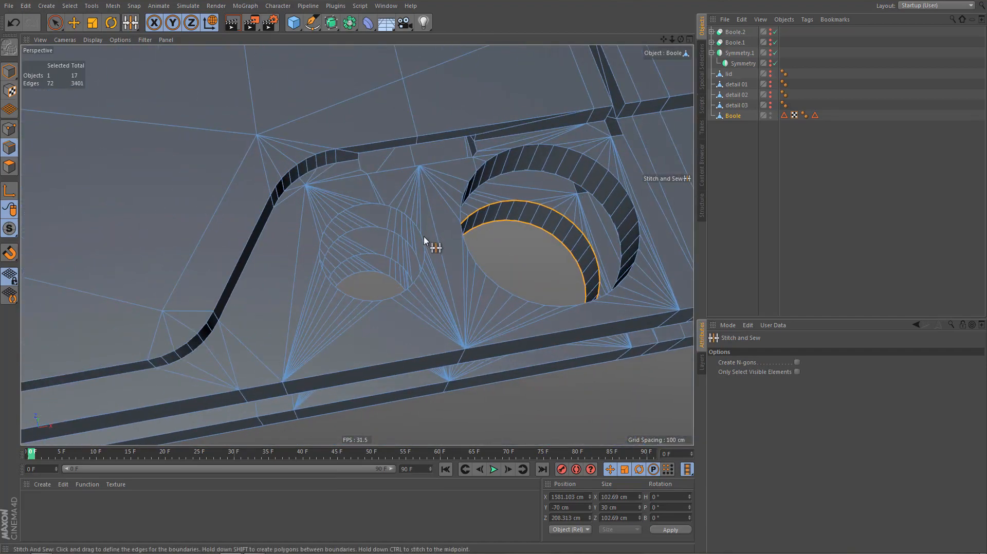
pyautogui.press('u')
pyautogui.press('l')
pyautogui.scroll(2, 398, 234)
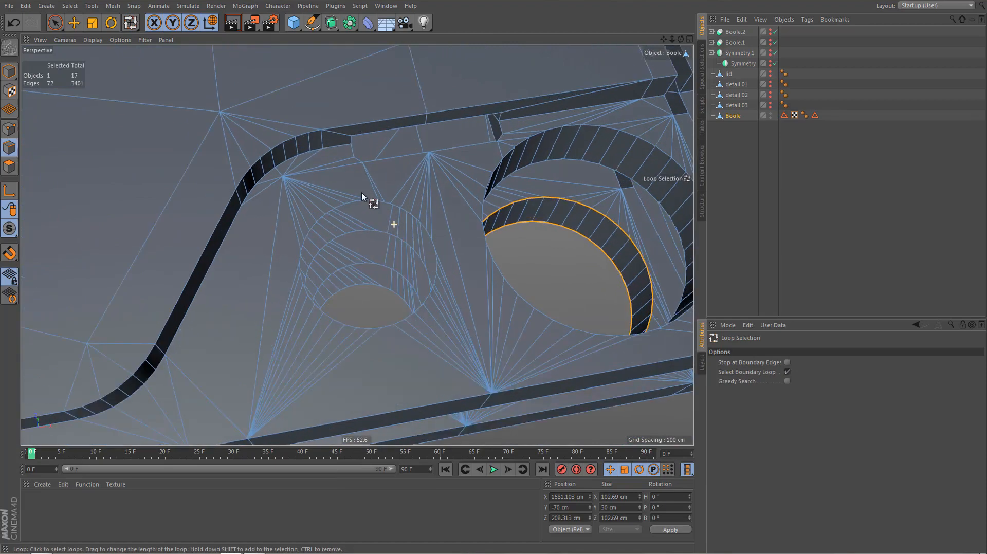
pyautogui.click(327, 219)
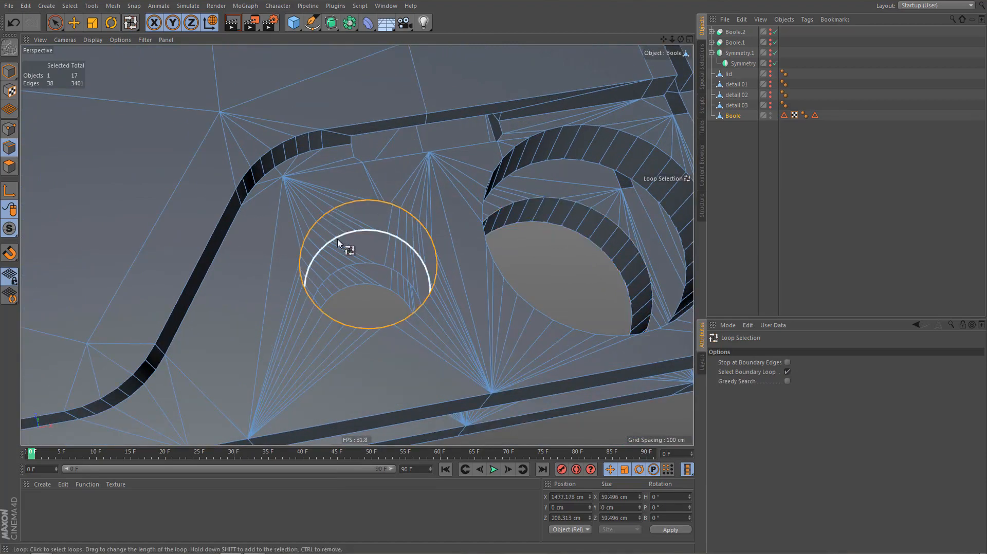
pyautogui.press('m')
pyautogui.press('p')
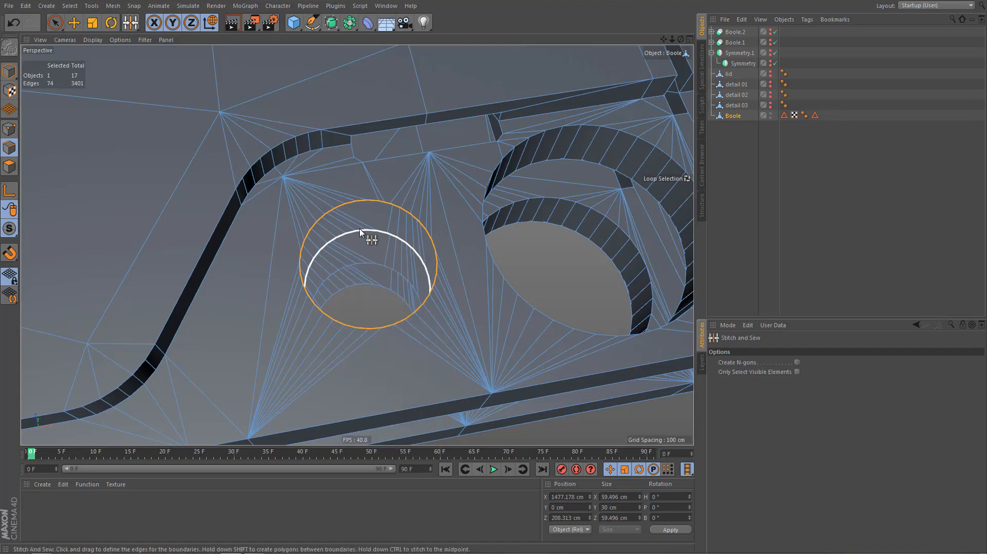
pyautogui.scroll(2, 354, 221)
pyautogui.moveTo(353, 197); pyautogui.dragTo(360, 231)
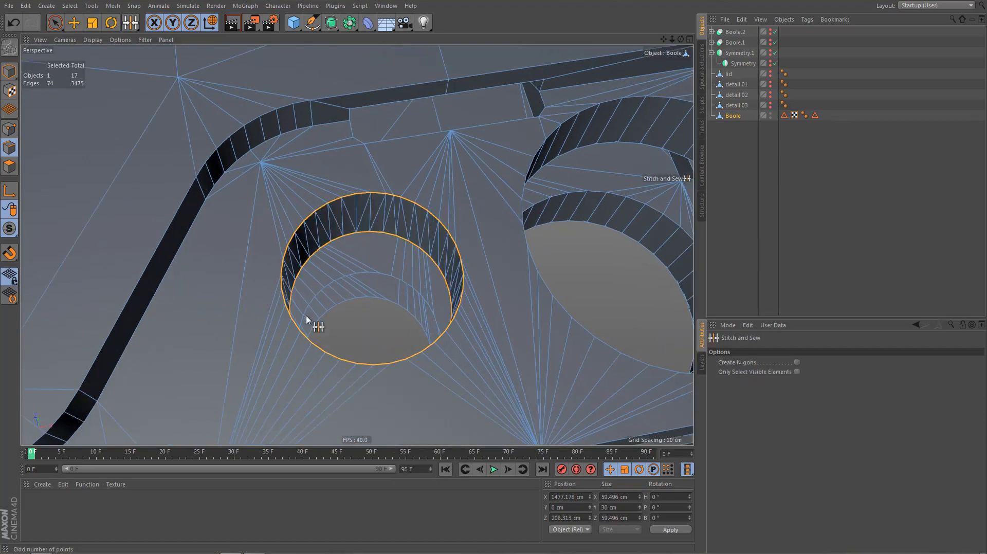
pyautogui.hotkey('ctrl', 'z')
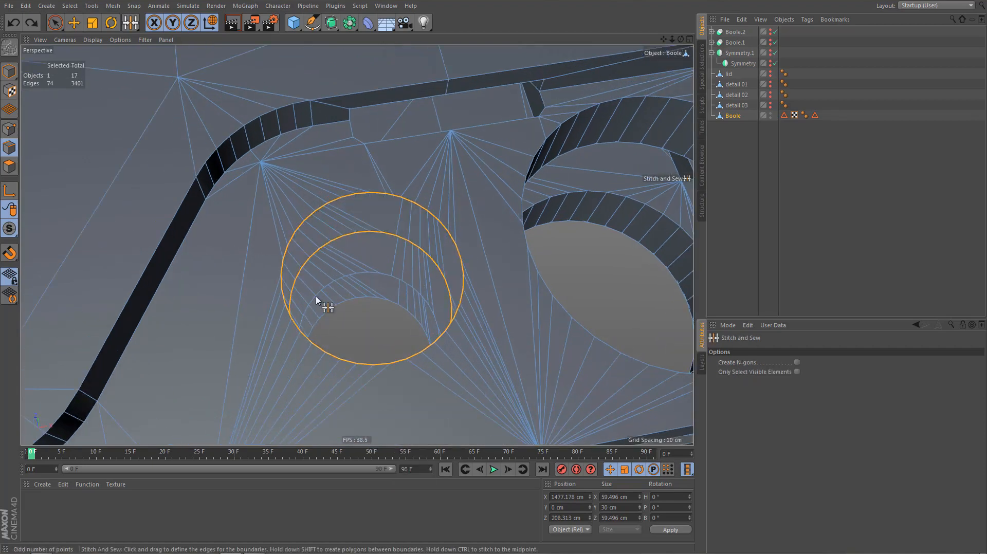
# Of the two closely spaced edges from the recess border to the small hole's top rim, dissolve the one nearer the large hole
pyautogui.keyDown('alt'); pyautogui.moveTo(415, 166); pyautogui.dragTo(496, 167, button='right'); pyautogui.keyUp('alt')
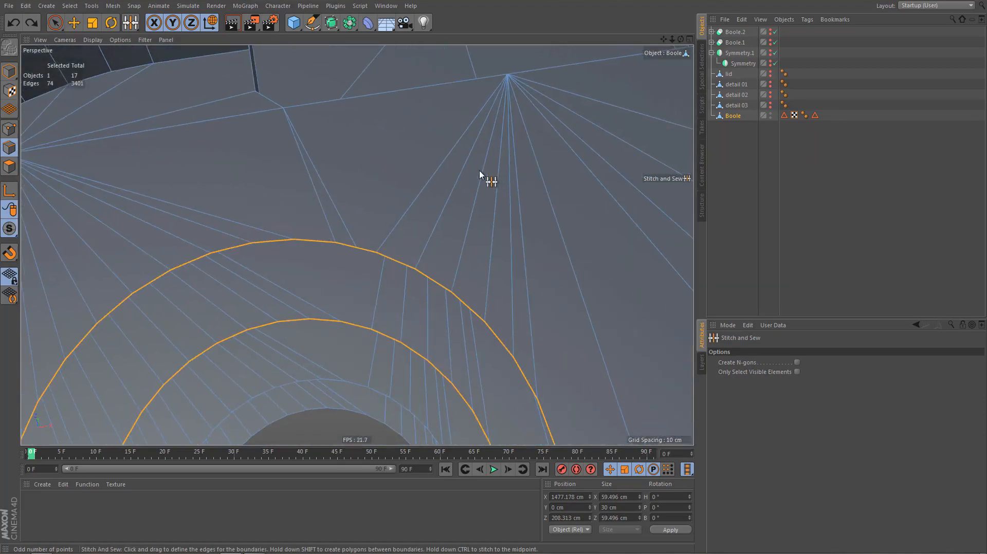
pyautogui.press('Return')
pyautogui.press('Return')
pyautogui.keyDown('alt'); pyautogui.moveTo(396, 226); pyautogui.dragTo(411, 240, button='middle'); pyautogui.keyUp('alt')
pyautogui.keyDown('alt'); pyautogui.moveTo(388, 237); pyautogui.dragTo(397, 230, button='right'); pyautogui.keyUp('alt')
pyautogui.press('Return')
pyautogui.press('e')
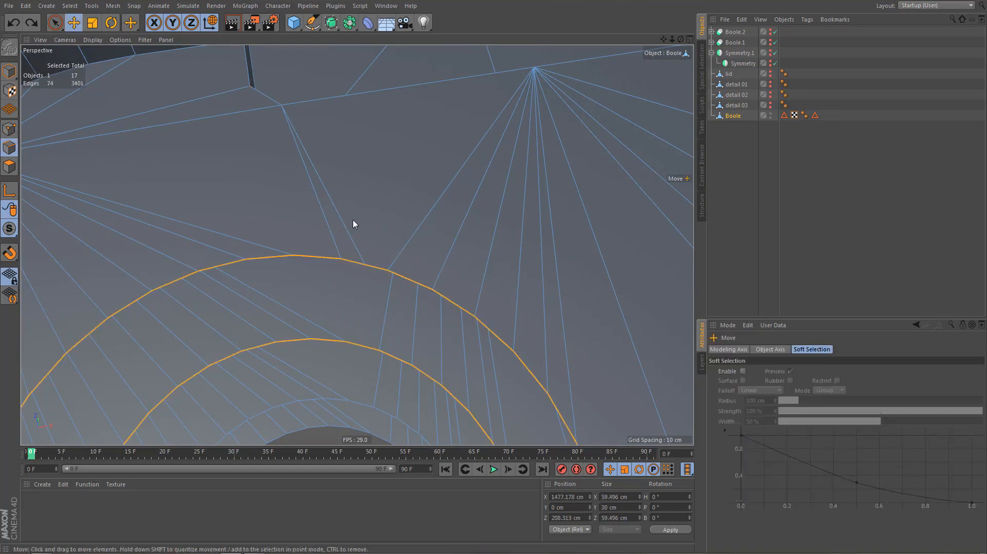
pyautogui.click(346, 228)
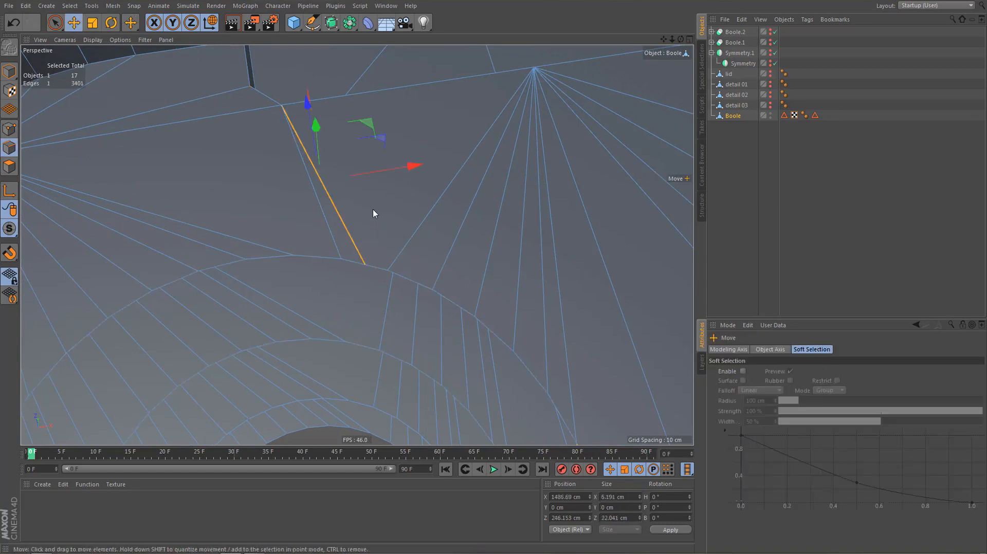
pyautogui.press('Delete')
# Reselect the small hole's upper two rim loops, try stitching polygons between them again, and undo the result
pyautogui.keyDown('alt'); pyautogui.moveTo(394, 185); pyautogui.dragTo(391, 217, button='right'); pyautogui.keyUp('alt')
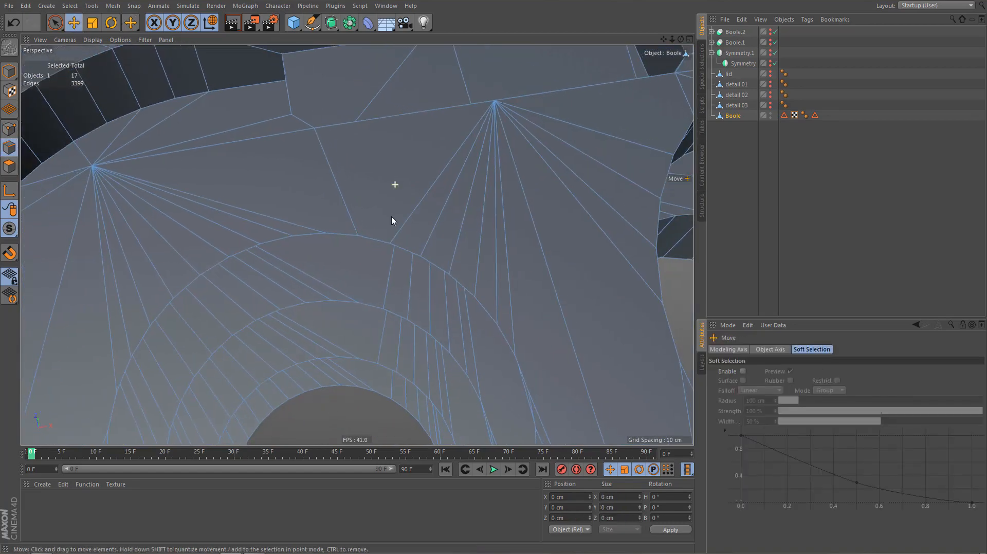
pyautogui.keyDown('alt'); pyautogui.moveTo(357, 245); pyautogui.dragTo(491, 171, button='middle'); pyautogui.keyUp('alt')
pyautogui.keyDown('alt'); pyautogui.moveTo(338, 183); pyautogui.dragTo(335, 138, button='middle'); pyautogui.keyUp('alt')
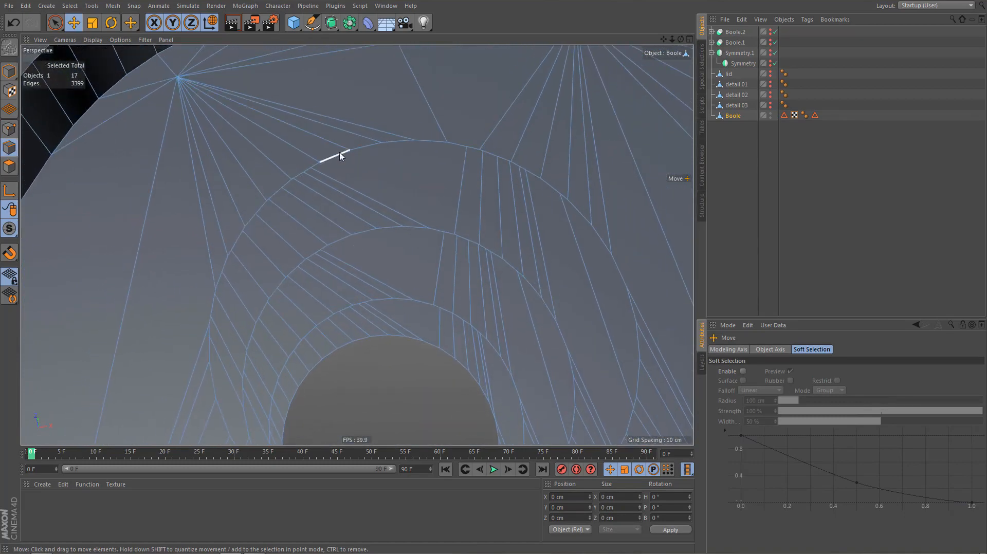
pyautogui.press('u')
pyautogui.press('l')
pyautogui.click(326, 165)
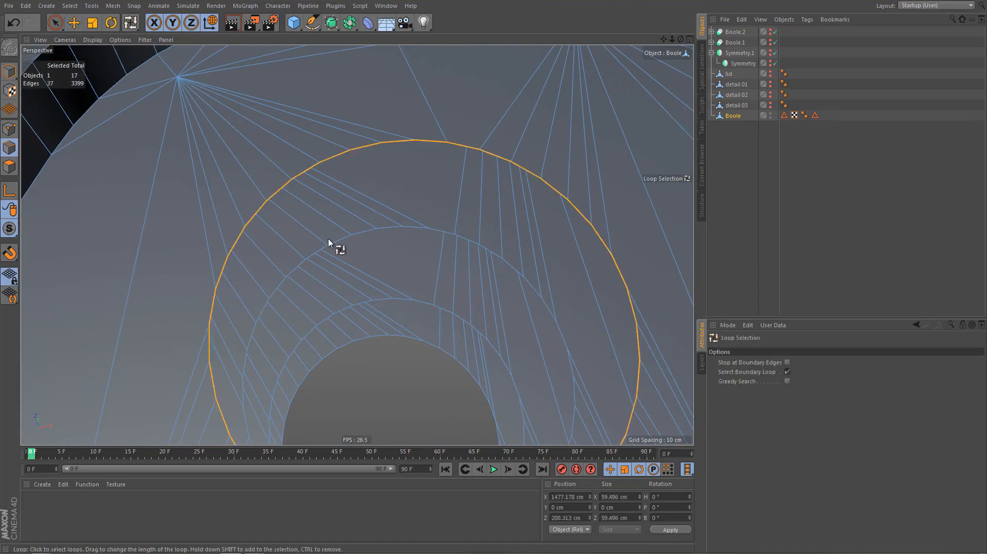
pyautogui.press('m')
pyautogui.press('p')
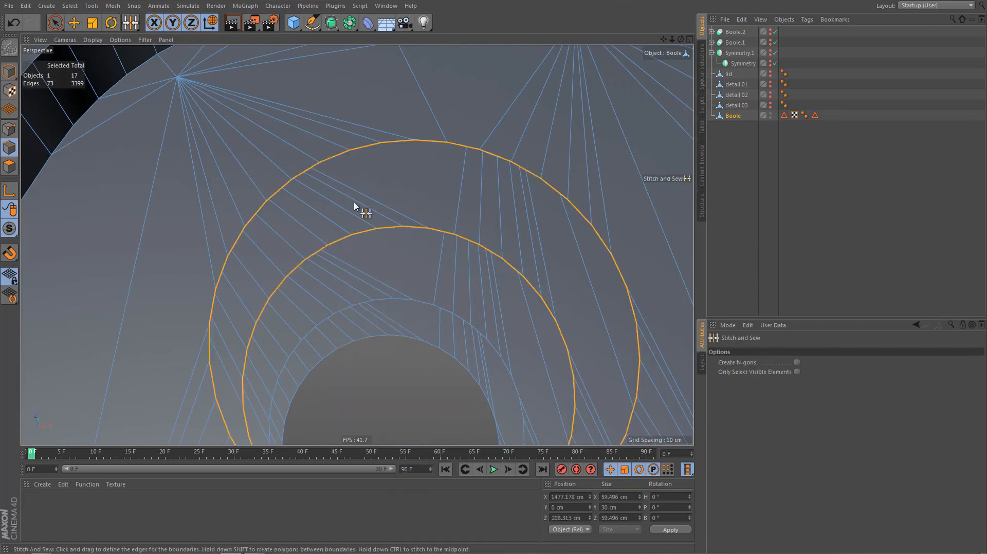
pyautogui.moveTo(381, 144); pyautogui.dragTo(394, 227)
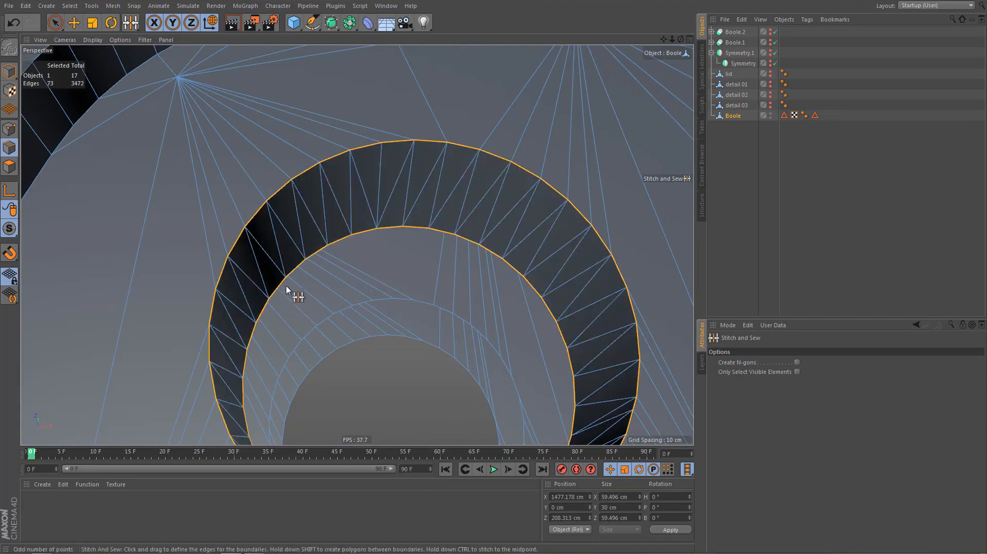
pyautogui.hotkey('ctrl', 'z')
# Select the surplus edge that runs outward from the small hole's top rim on the side facing the large hole
pyautogui.scroll(-4, 293, 242)
pyautogui.scroll(6, 501, 319)
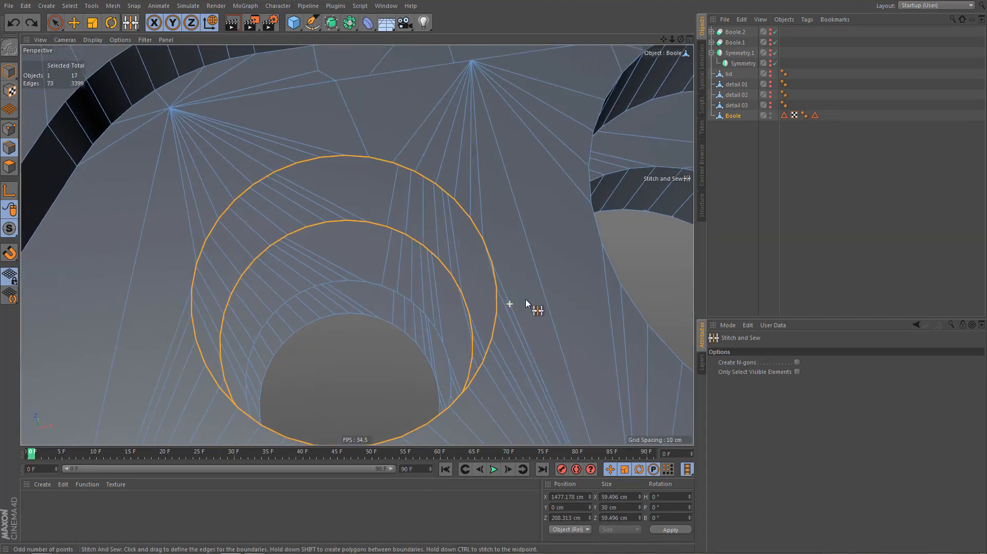
pyautogui.press('Return')
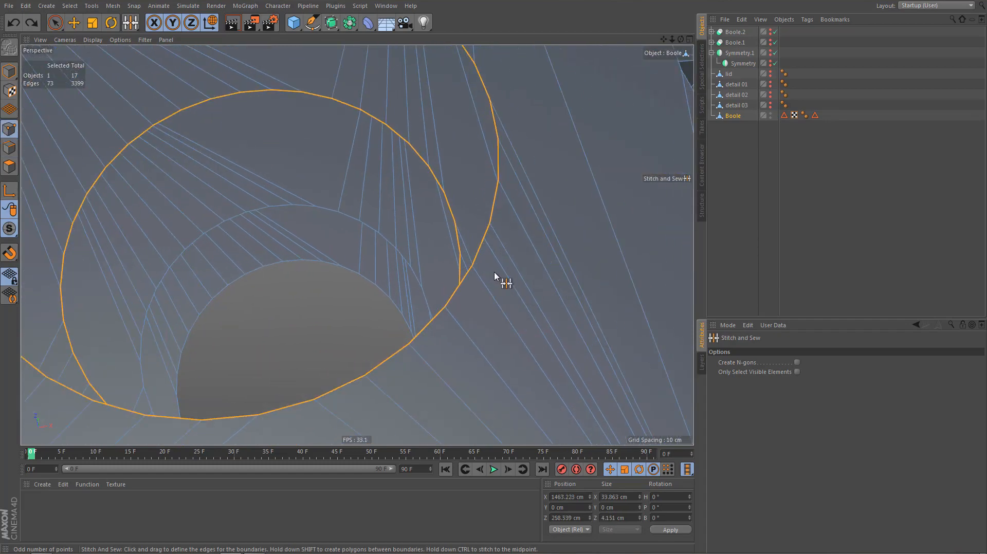
pyautogui.moveTo(499, 271)
pyautogui.keyDown('alt'); pyautogui.mouseDown()
pyautogui.moveTo(495, 285)
pyautogui.moveTo(507, 273)
pyautogui.mouseUp(); pyautogui.keyUp('alt')
pyautogui.press('Return')
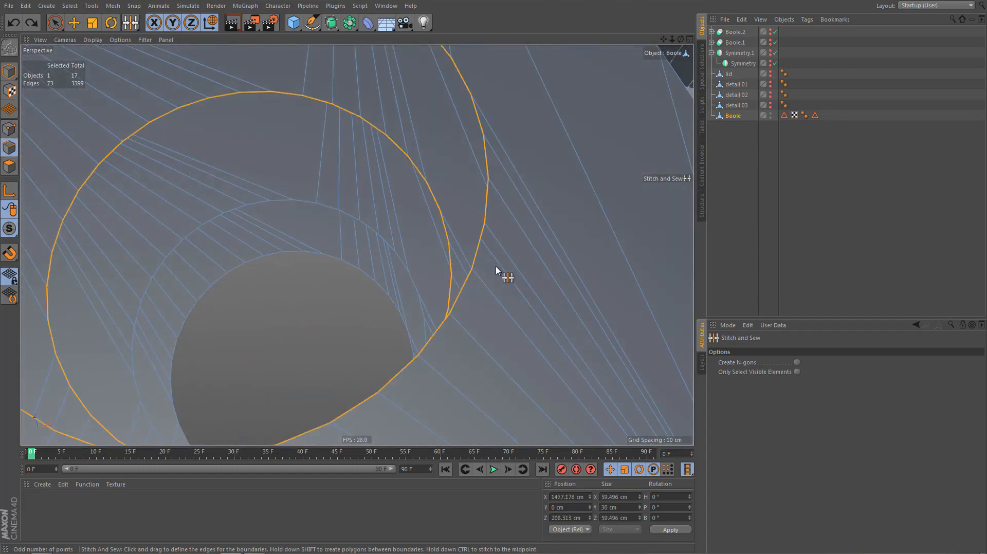
pyautogui.press('e')
pyautogui.click(502, 267)
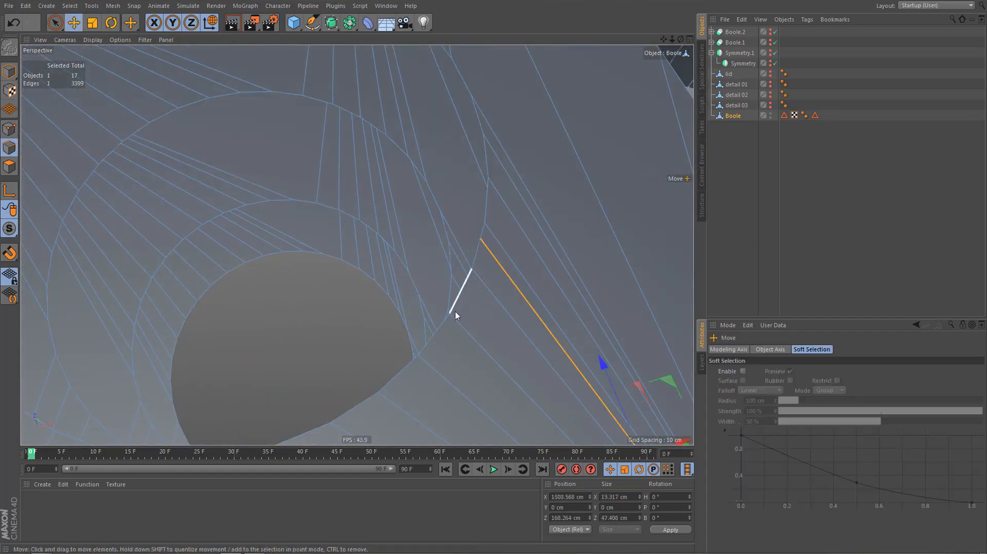
# Dissolve the selected stray edge beside the small round hole in the Boole mesh
pyautogui.hotkey('ctrl', 'Delete')
pyautogui.keyDown('alt'); pyautogui.moveTo(543, 242); pyautogui.dragTo(446, 82); pyautogui.keyUp('alt')
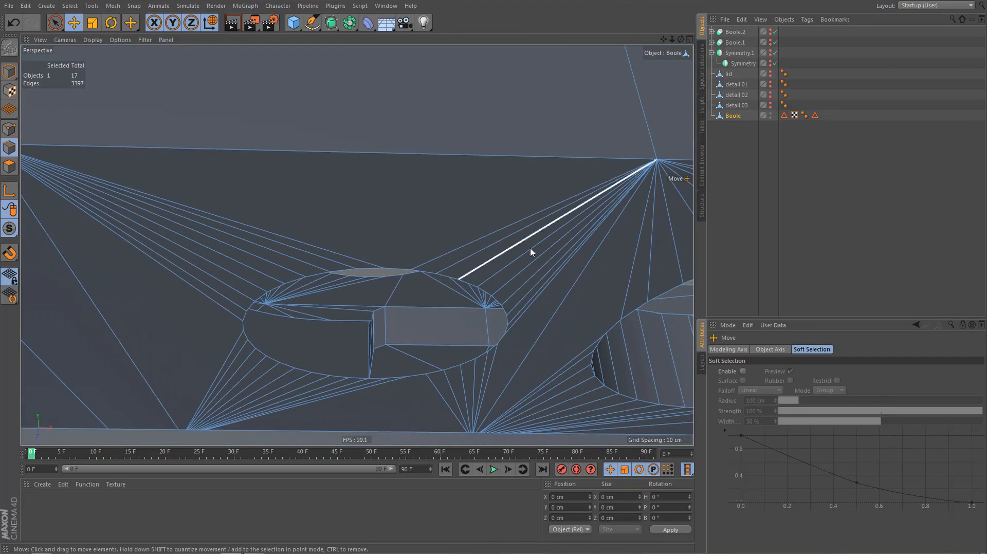
pyautogui.keyDown('alt'); pyautogui.moveTo(532, 247); pyautogui.dragTo(498, 187); pyautogui.keyUp('alt')
pyautogui.keyDown('alt'); pyautogui.moveTo(509, 264); pyautogui.dragTo(522, 161); pyautogui.keyUp('alt')
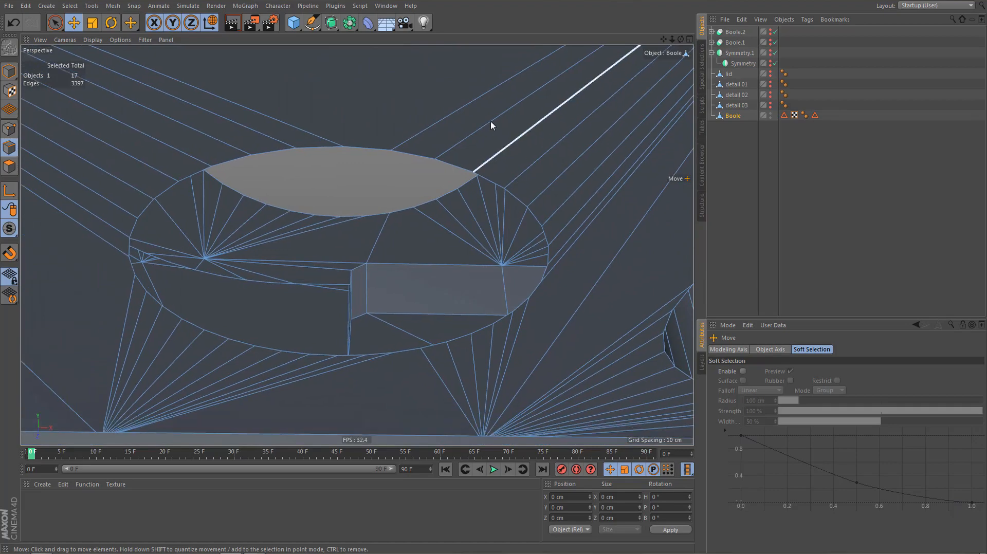
# Loop-select the two rims of the small round hole in the upper plate and bridge them into a wall with Stitch and Sew
pyautogui.keyDown('alt'); pyautogui.moveTo(489, 125); pyautogui.dragTo(423, 304); pyautogui.keyUp('alt')
pyautogui.press('u')
pyautogui.press('l')
pyautogui.scroll(3, 406, 221)
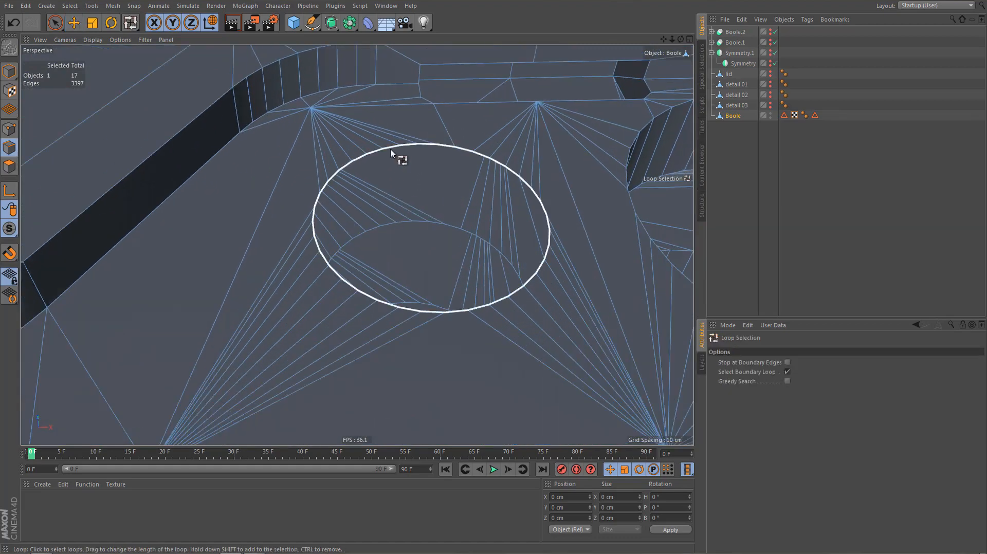
pyautogui.click(390, 149)
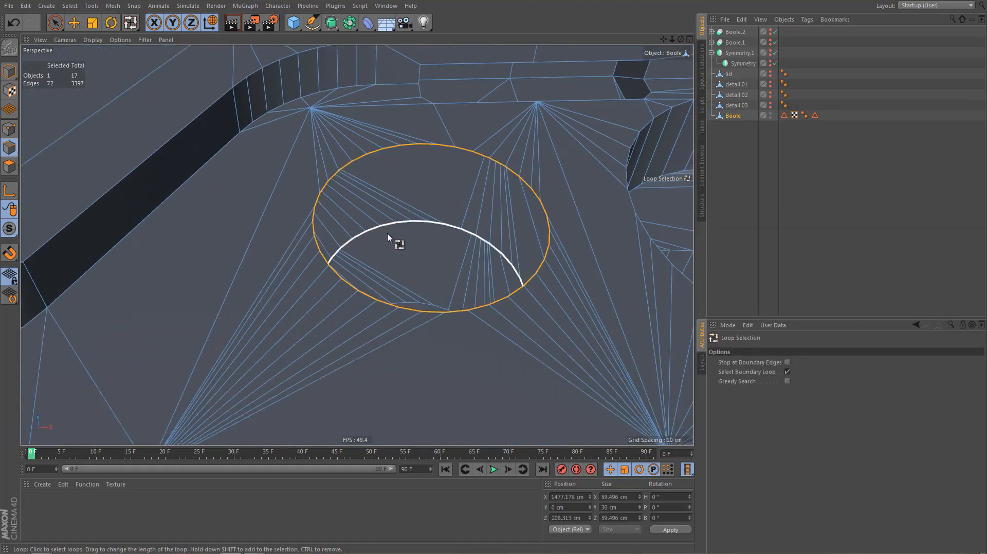
pyautogui.rightClick(388, 233)
pyautogui.click(419, 383)
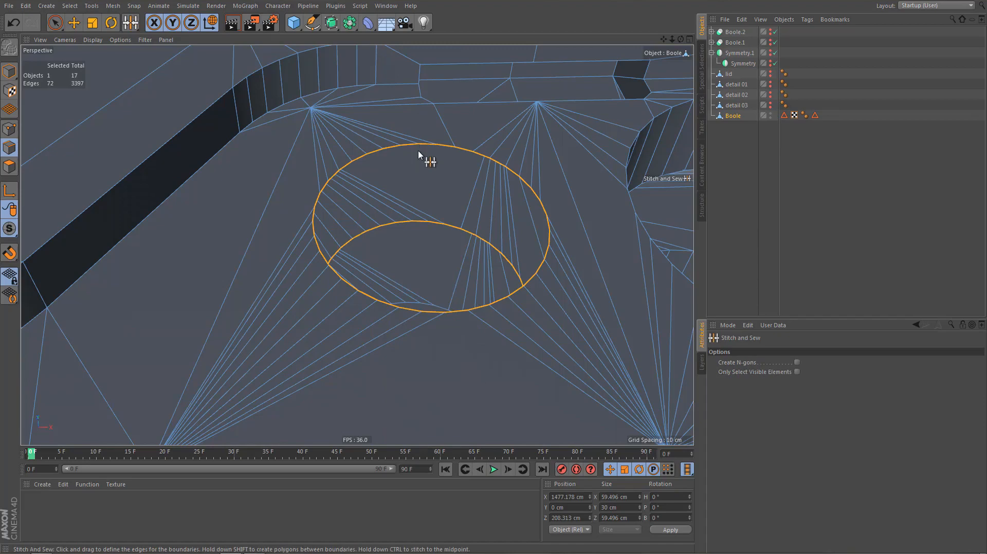
pyautogui.moveTo(418, 152); pyautogui.dragTo(417, 219)
pyautogui.moveTo(374, 288); pyautogui.dragTo(317, 381)
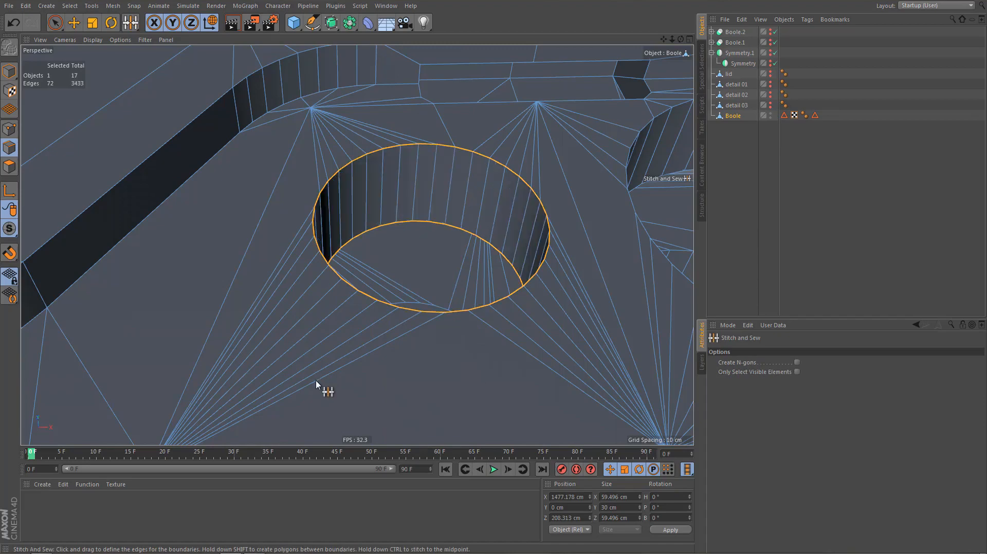
# Loop-select the two rims of the small round hole in the lower plate and bridge them with Stitch and Sew
pyautogui.keyDown('alt'); pyautogui.moveTo(425, 262); pyautogui.dragTo(367, 370, button='right'); pyautogui.keyUp('alt')
pyautogui.keyDown('alt'); pyautogui.moveTo(425, 268); pyautogui.dragTo(431, 289); pyautogui.keyUp('alt')
pyautogui.keyDown('alt'); pyautogui.moveTo(431, 288); pyautogui.dragTo(426, 309, button='middle'); pyautogui.keyUp('alt')
pyautogui.keyDown('alt'); pyautogui.moveTo(434, 280); pyautogui.dragTo(465, 271, button='right'); pyautogui.keyUp('alt')
pyautogui.keyDown('alt'); pyautogui.moveTo(452, 280); pyautogui.dragTo(431, 315); pyautogui.keyUp('alt')
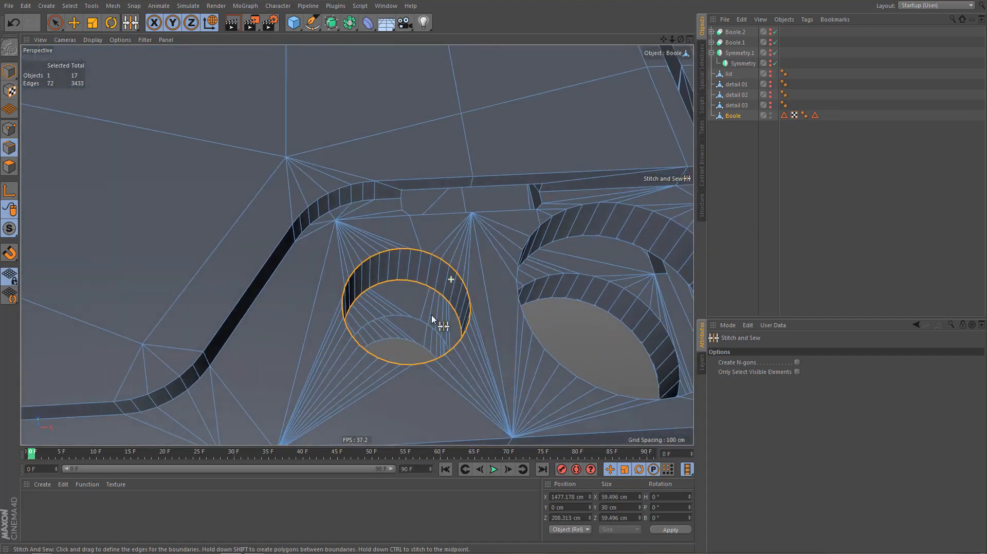
pyautogui.keyDown('alt'); pyautogui.moveTo(426, 309); pyautogui.dragTo(444, 301, button='right'); pyautogui.keyUp('alt')
pyautogui.press('u')
pyautogui.press('l')
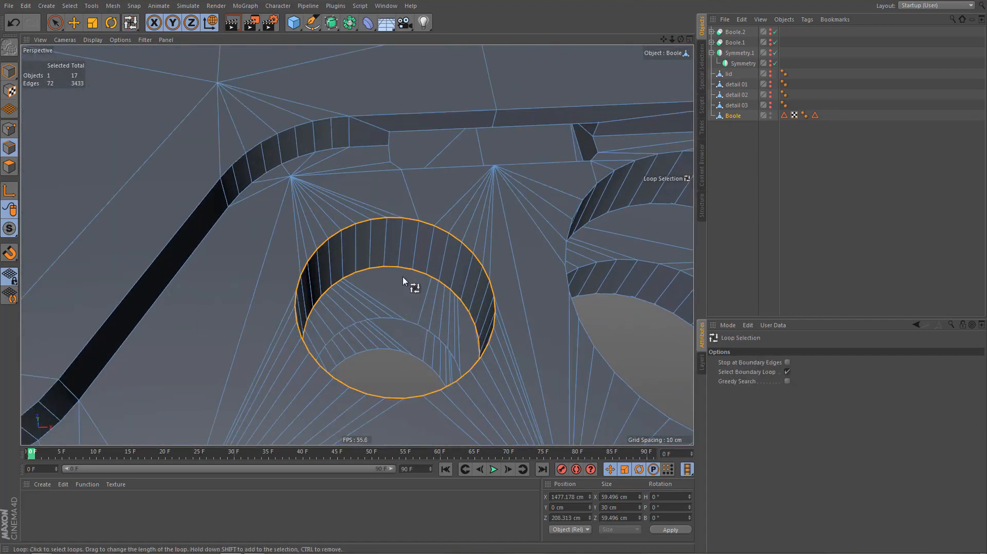
pyautogui.click(387, 322)
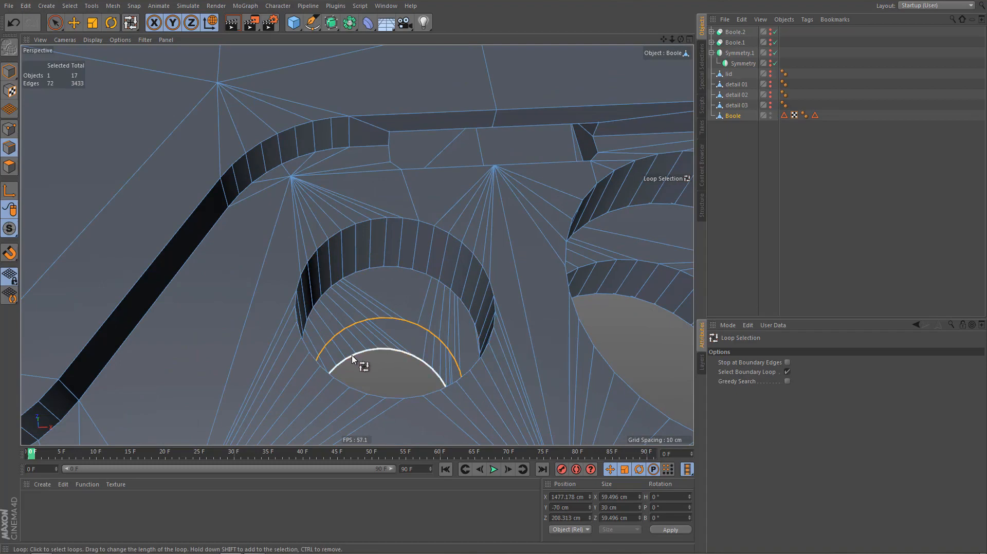
pyautogui.press('m')
pyautogui.press('p')
pyautogui.scroll(3, 360, 355)
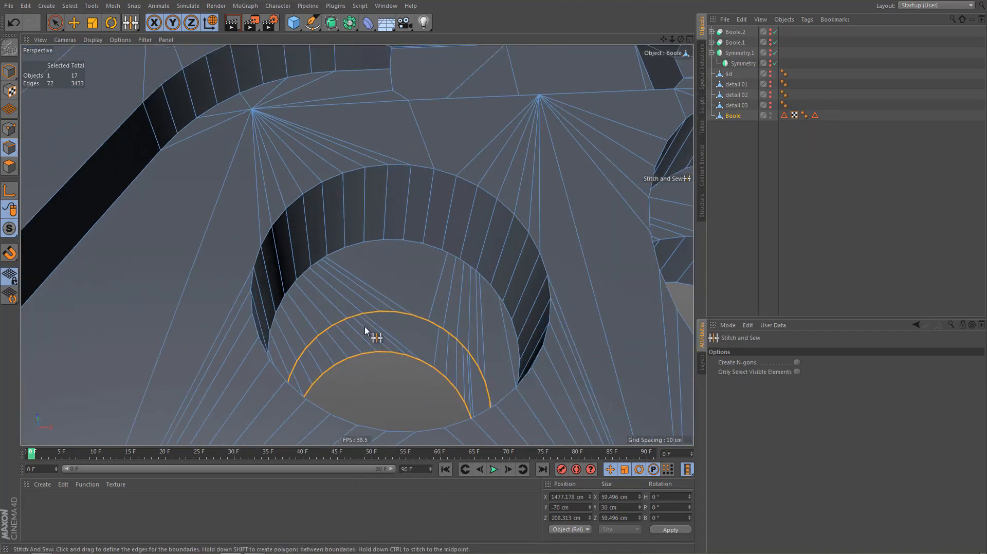
pyautogui.moveTo(366, 327); pyautogui.dragTo(368, 354)
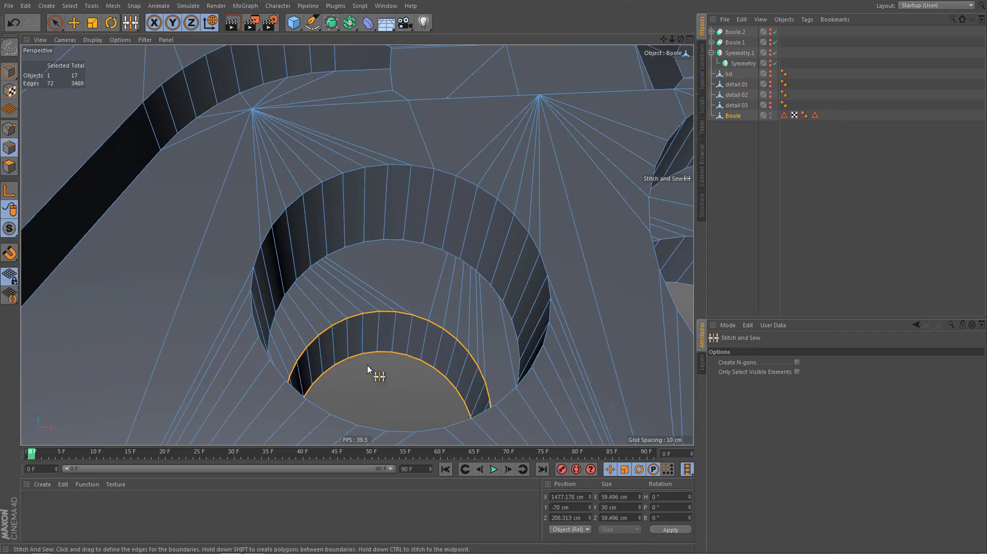
# Check the holes in a quick viewport render and compare them with the reference image in the Top view
pyautogui.scroll(-8, 360, 301)
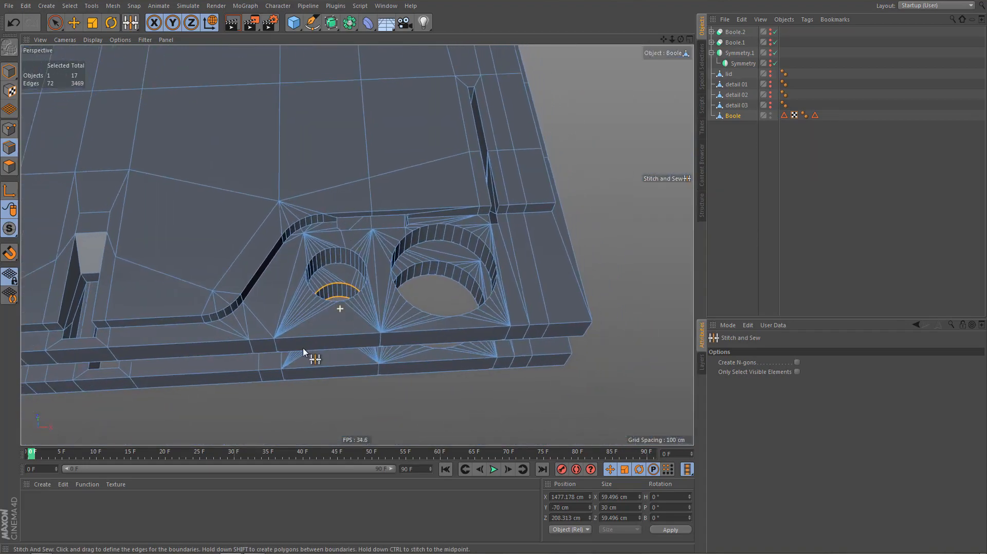
pyautogui.keyDown('alt'); pyautogui.moveTo(314, 312); pyautogui.dragTo(290, 306); pyautogui.keyUp('alt')
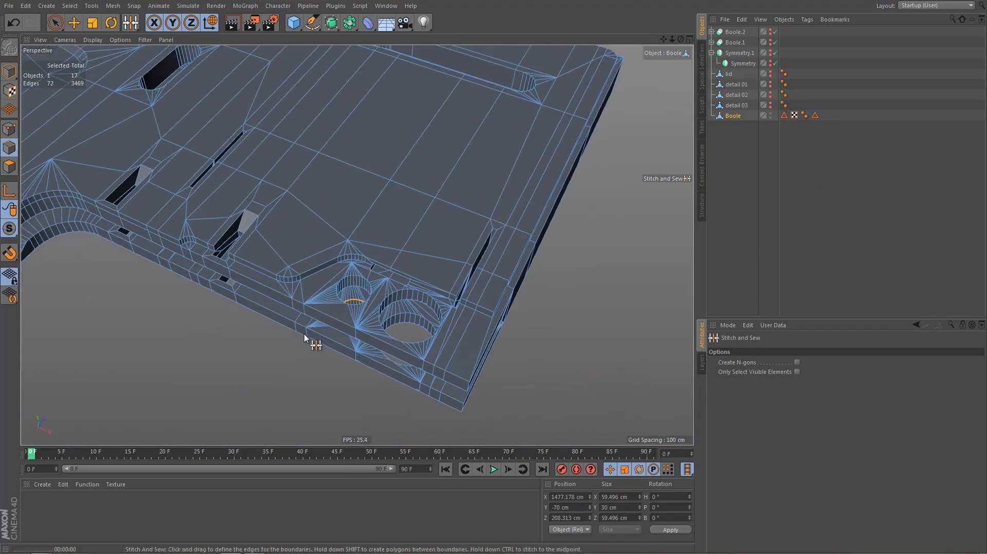
pyautogui.hotkey('ctrl', 'r')
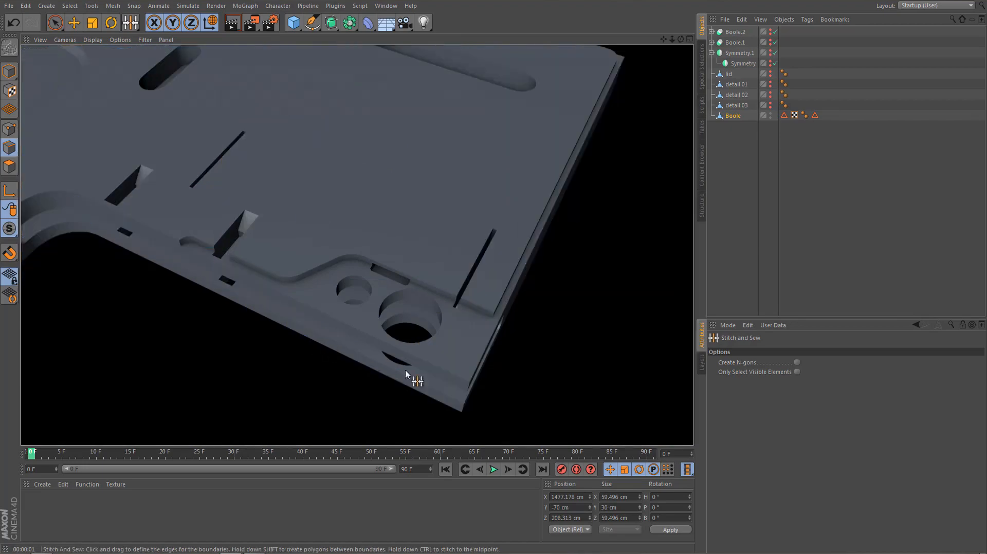
pyautogui.scroll(6, 452, 335)
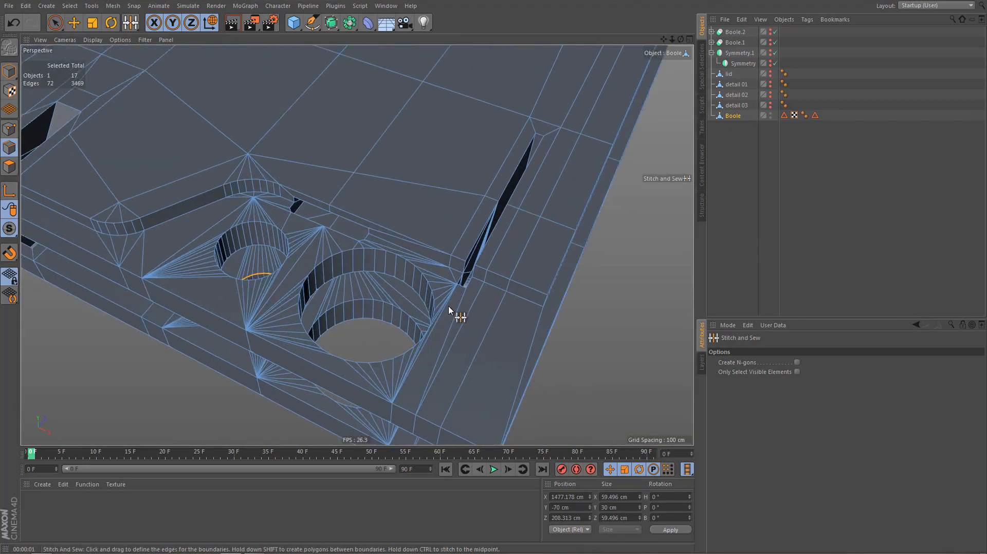
pyautogui.press('F2')
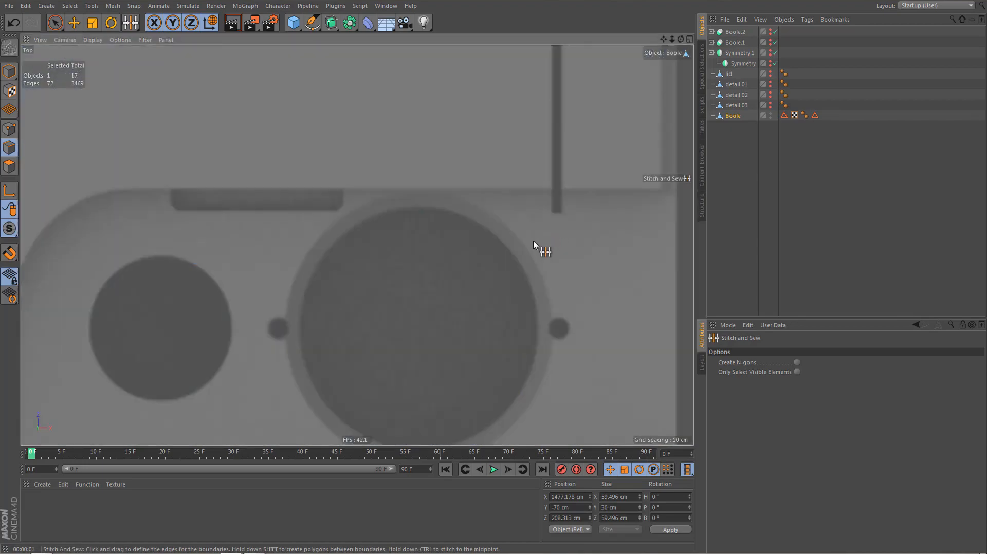
pyautogui.keyDown('alt'); pyautogui.moveTo(553, 241); pyautogui.dragTo(535, 223, button='middle'); pyautogui.keyUp('alt')
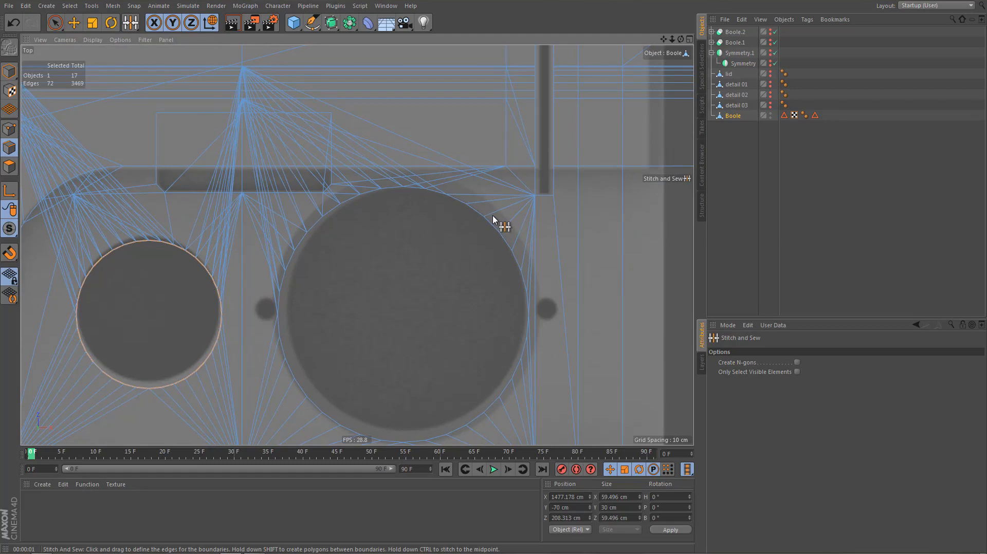
pyautogui.press('F1')
# Select all polygons surrounding the large round hole on the upper plate's top face and melt them into one N-gon
pyautogui.keyDown('alt'); pyautogui.moveTo(383, 290); pyautogui.dragTo(455, 249, button='middle'); pyautogui.keyUp('alt')
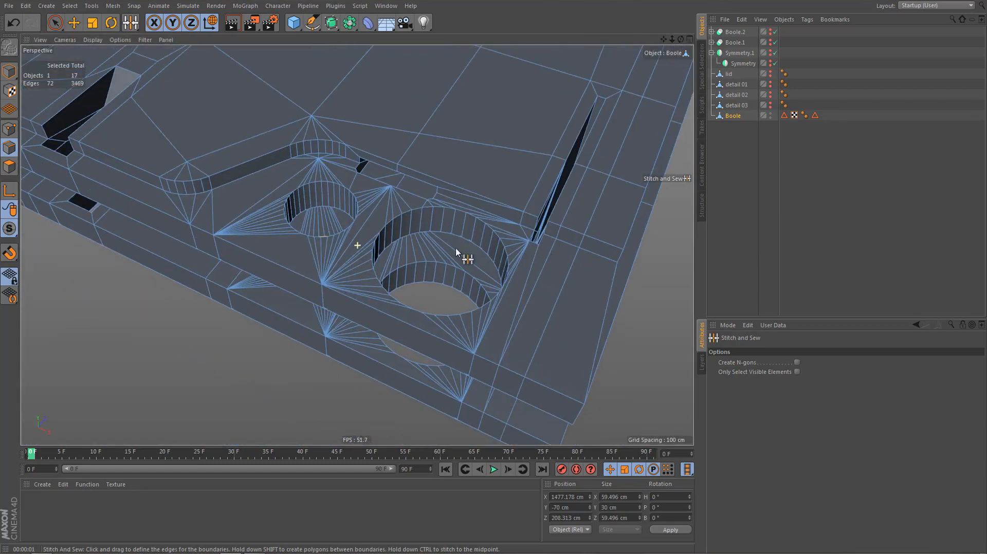
pyautogui.moveTo(404, 199)
pyautogui.keyDown('alt'); pyautogui.mouseDown(button='right')
pyautogui.moveTo(446, 194)
pyautogui.moveTo(424, 222)
pyautogui.mouseUp(button='right'); pyautogui.keyUp('alt')
pyautogui.press('Return')
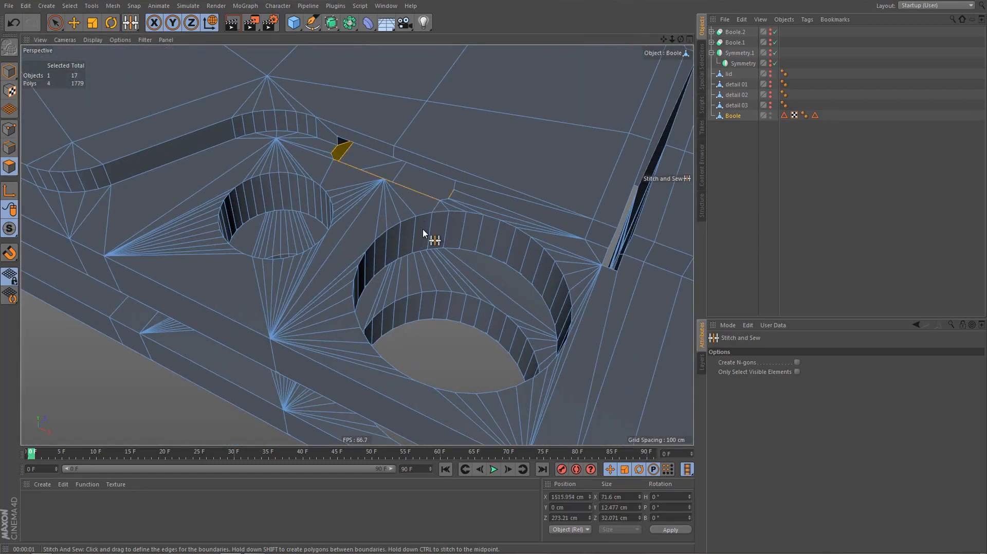
pyautogui.press('space')
pyautogui.moveTo(404, 205)
pyautogui.mouseDown()
pyautogui.moveTo(350, 250)
pyautogui.moveTo(337, 315)
pyautogui.moveTo(371, 366)
pyautogui.moveTo(444, 404)
pyautogui.moveTo(502, 410)
pyautogui.moveTo(542, 403)
pyautogui.moveTo(576, 354)
pyautogui.mouseUp()
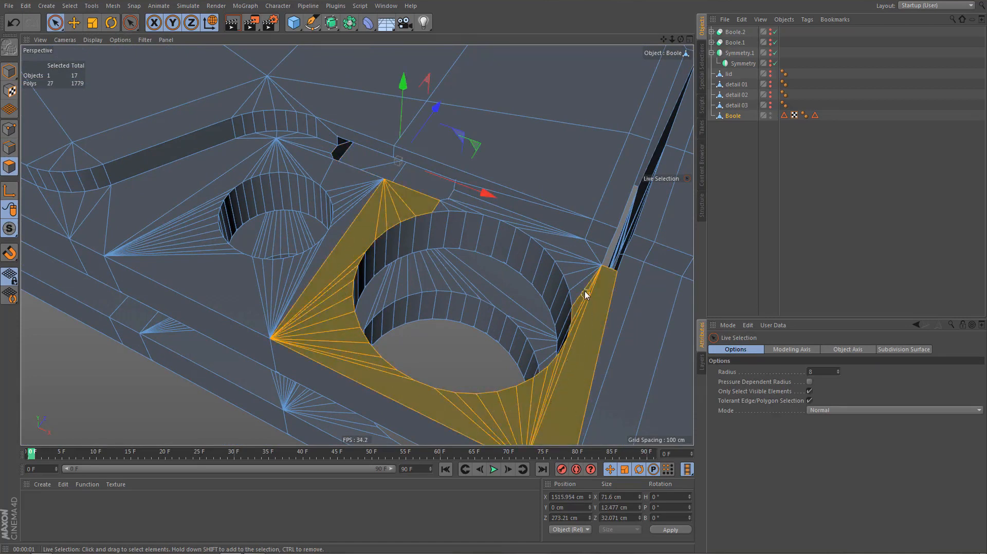
pyautogui.moveTo(586, 295)
pyautogui.mouseDown()
pyautogui.moveTo(591, 259)
pyautogui.moveTo(539, 236)
pyautogui.mouseUp()
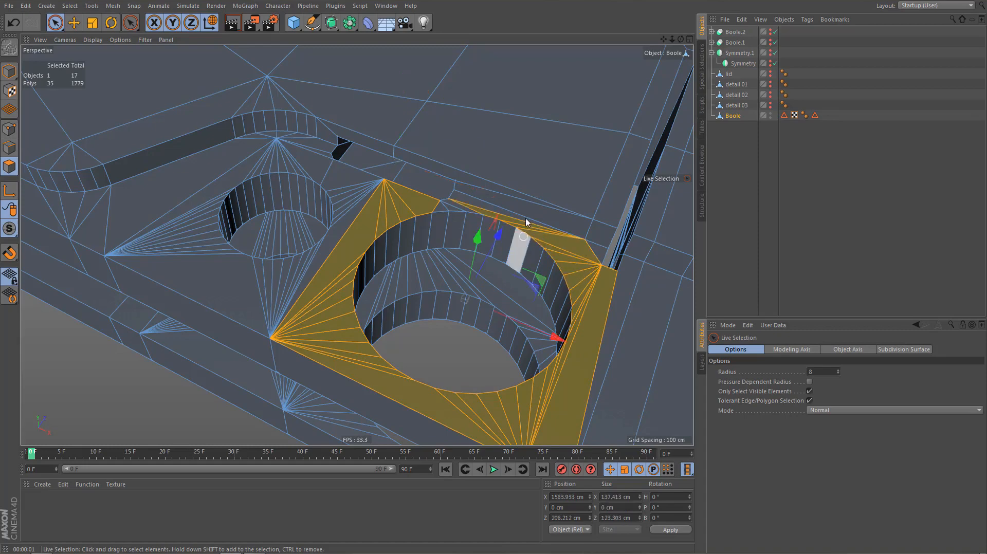
pyautogui.scroll(8, 525, 221)
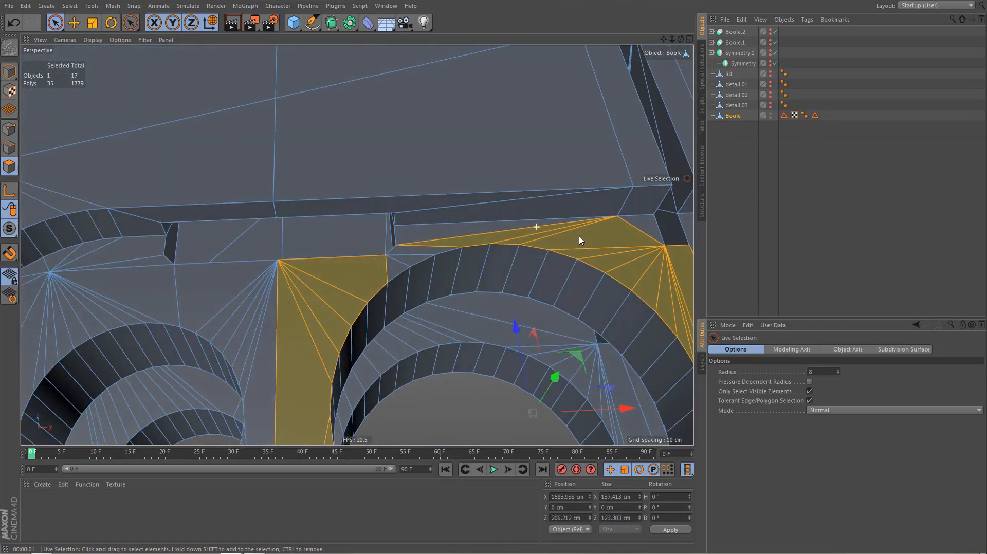
pyautogui.click(500, 233)
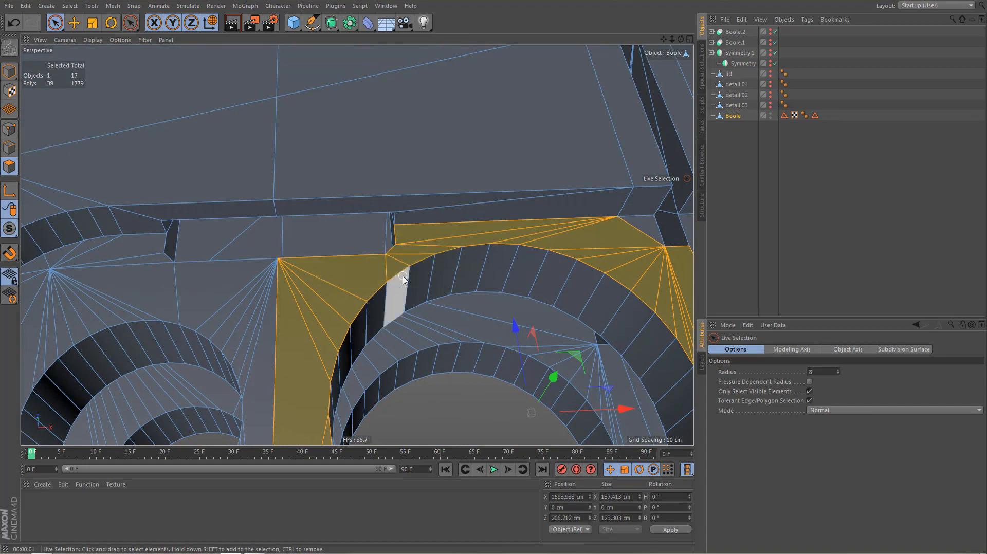
pyautogui.press('u')
pyautogui.press('z')
# Add the polygons surrounding the large round hole on the lower plate's top face to the selection and melt them into one N-gon
pyautogui.scroll(-6, 304, 276)
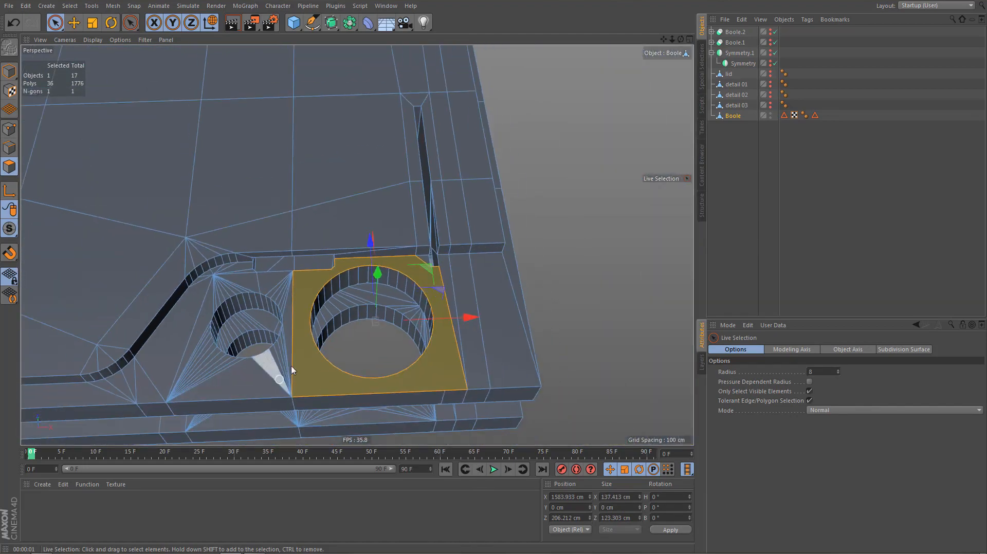
pyautogui.keyDown('alt'); pyautogui.moveTo(291, 366); pyautogui.dragTo(299, 273, button='middle'); pyautogui.keyUp('alt')
pyautogui.keyDown('alt'); pyautogui.moveTo(313, 332); pyautogui.dragTo(331, 257); pyautogui.keyUp('alt')
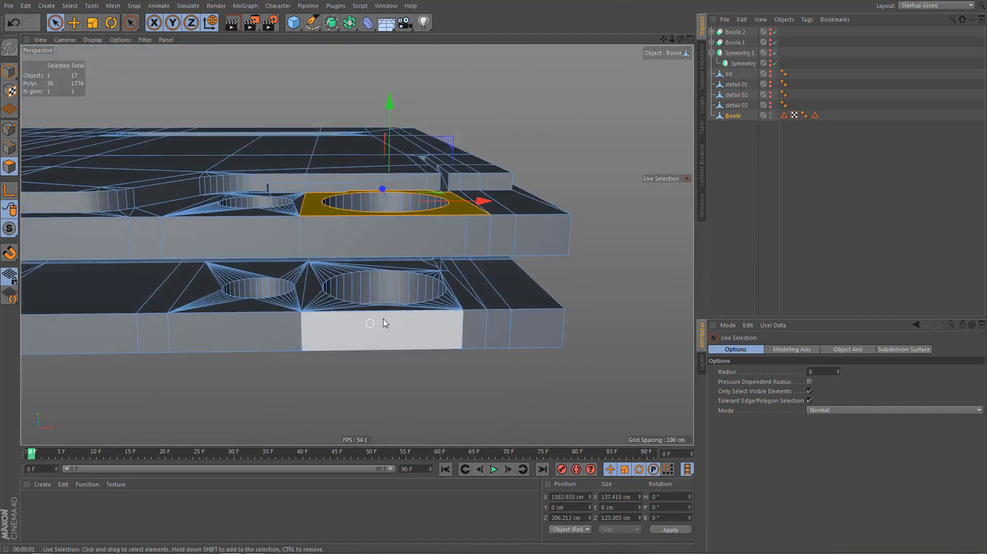
pyautogui.scroll(6, 443, 310)
pyautogui.keyDown('alt'); pyautogui.moveTo(508, 299); pyautogui.dragTo(513, 300, button='right'); pyautogui.keyUp('alt')
pyautogui.keyDown('alt'); pyautogui.moveTo(494, 302); pyautogui.dragTo(489, 321); pyautogui.keyUp('alt')
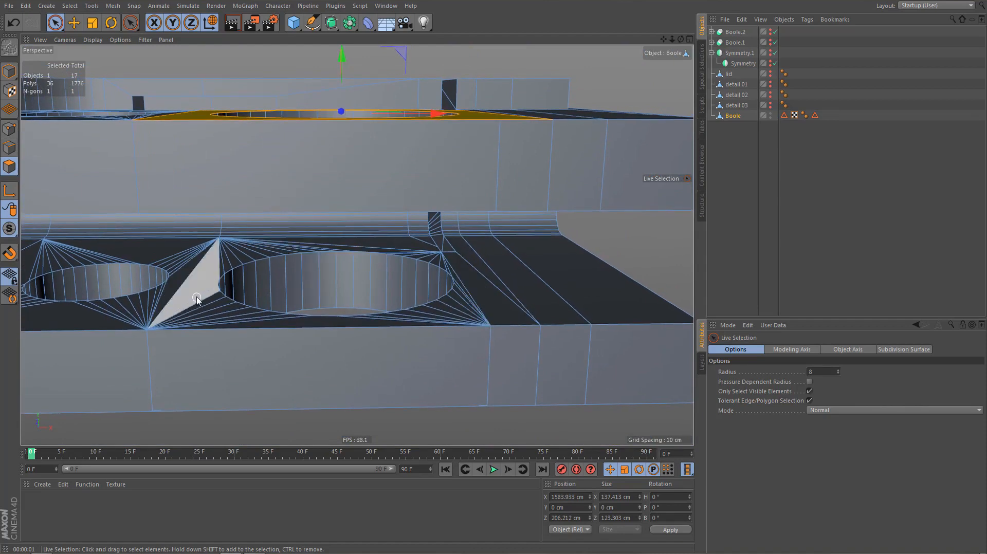
pyautogui.moveTo(192, 308)
pyautogui.keyDown('shift'); pyautogui.mouseDown()
pyautogui.moveTo(257, 326)
pyautogui.moveTo(418, 324)
pyautogui.mouseUp(); pyautogui.keyUp('shift')
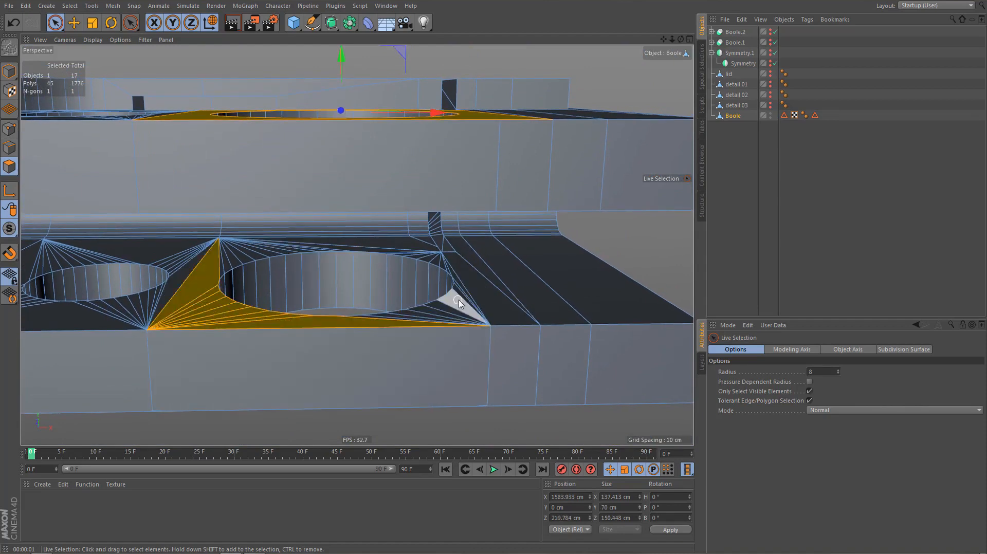
pyautogui.keyDown('shift'); pyautogui.moveTo(464, 291); pyautogui.dragTo(472, 298); pyautogui.keyUp('shift')
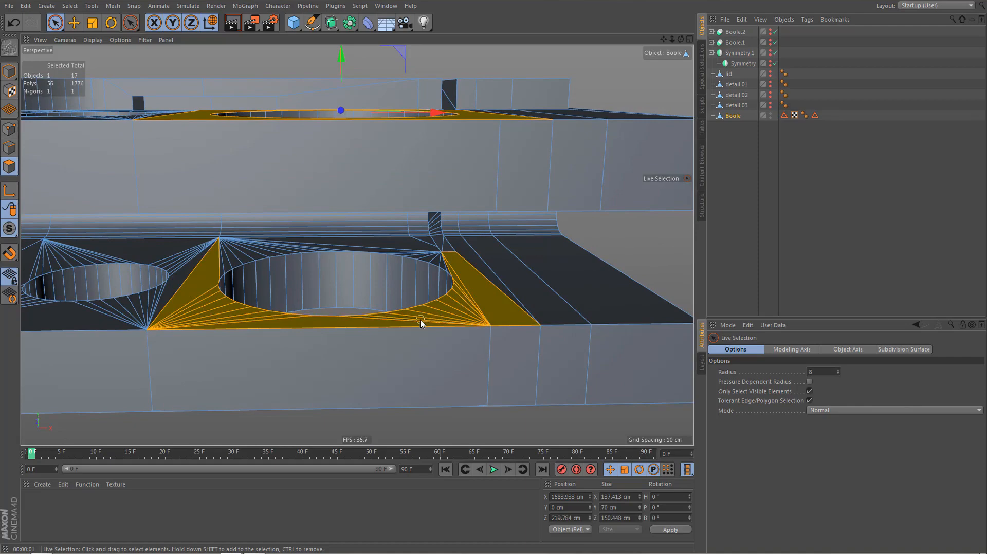
pyautogui.keyDown('alt'); pyautogui.moveTo(459, 255); pyautogui.dragTo(464, 254, button='right'); pyautogui.keyUp('alt')
pyautogui.moveTo(418, 262)
pyautogui.keyDown('alt'); pyautogui.mouseDown()
pyautogui.moveTo(395, 264)
pyautogui.moveTo(421, 249)
pyautogui.moveTo(369, 243)
pyautogui.mouseUp(); pyautogui.keyUp('alt')
pyautogui.keyDown('alt'); pyautogui.moveTo(237, 232); pyautogui.dragTo(323, 239, button='right'); pyautogui.keyUp('alt')
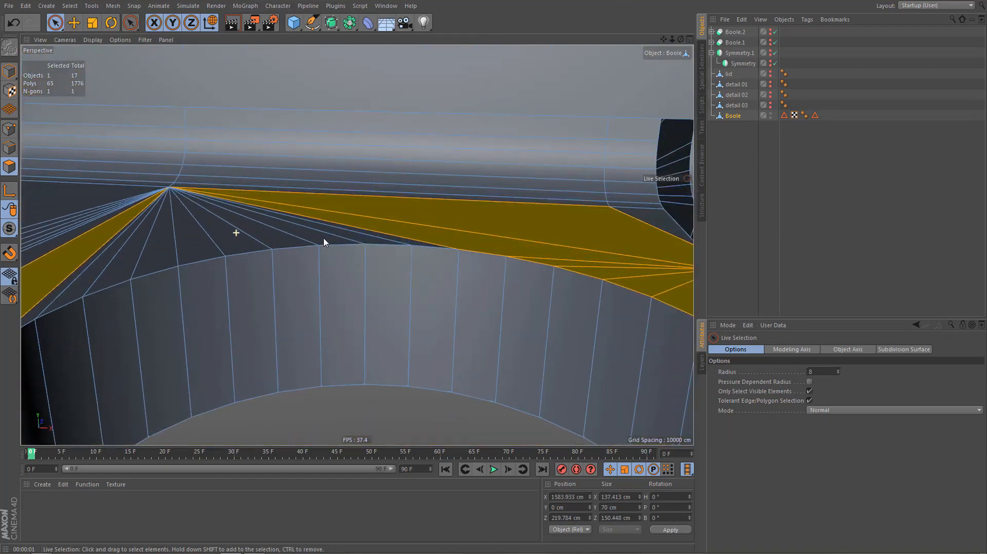
pyautogui.moveTo(77, 273)
pyautogui.keyDown('shift'); pyautogui.mouseDown()
pyautogui.moveTo(200, 230)
pyautogui.moveTo(308, 214)
pyautogui.mouseUp(); pyautogui.keyUp('shift')
pyautogui.keyDown('alt'); pyautogui.moveTo(300, 221); pyautogui.dragTo(273, 246, button='right'); pyautogui.keyUp('alt')
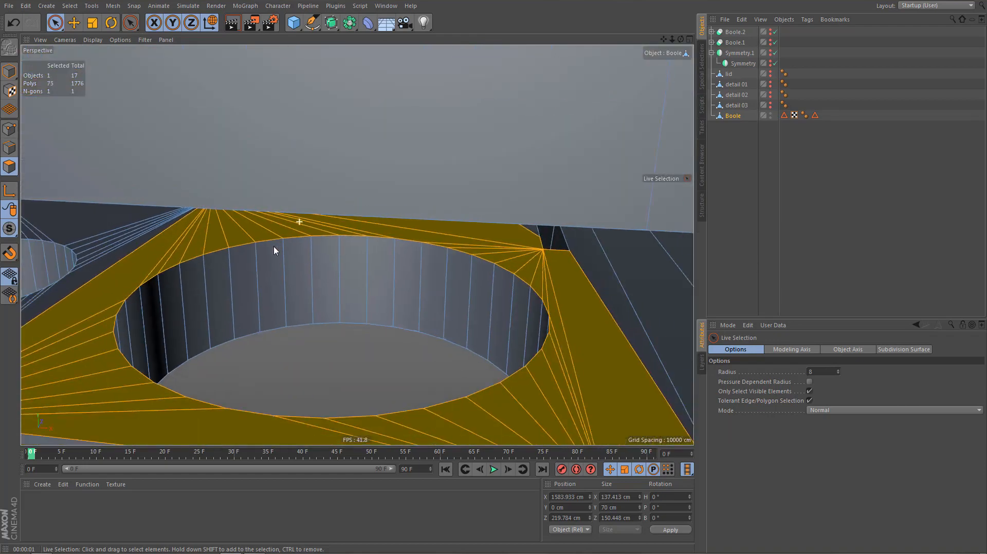
pyautogui.scroll(3, 505, 221)
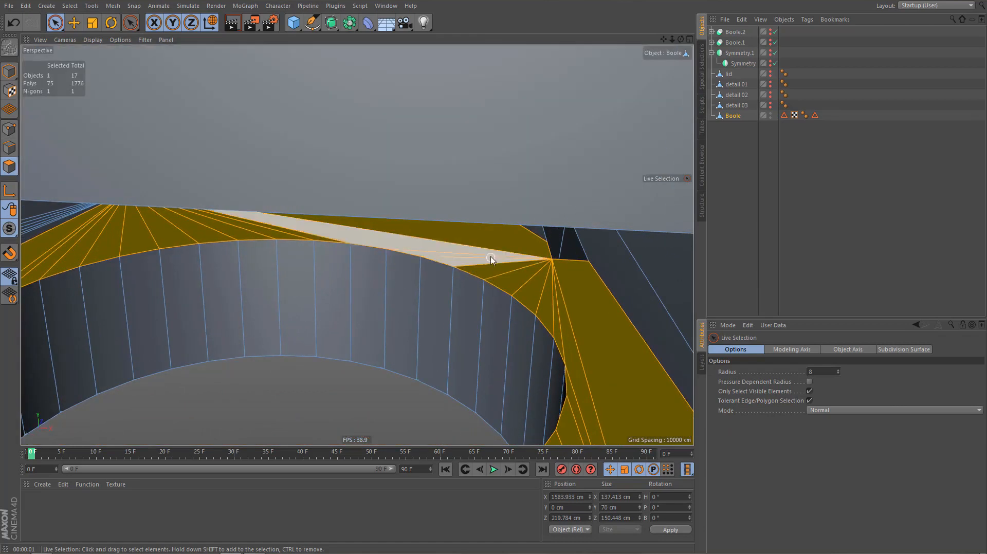
pyautogui.keyDown('alt'); pyautogui.moveTo(489, 257); pyautogui.dragTo(498, 256); pyautogui.keyUp('alt')
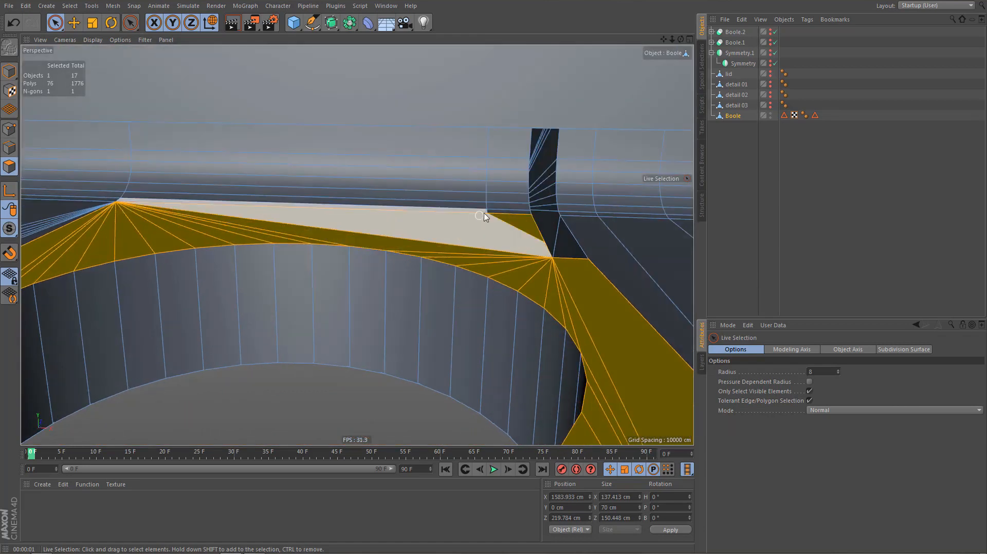
pyautogui.press('u')
pyautogui.press('z')
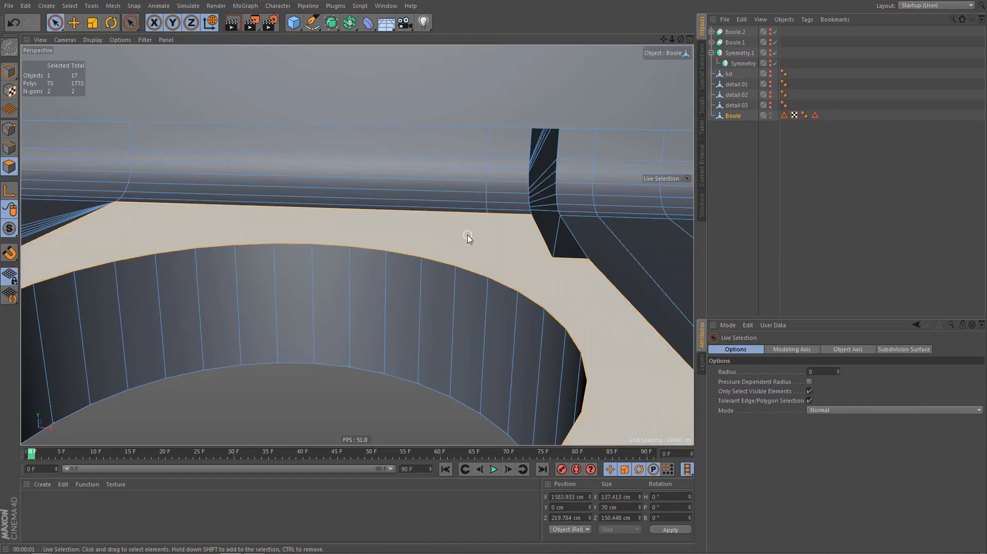
# Turn off boundary-loop selection and loop-select the top rims of the large round hole on both plates
pyautogui.keyDown('alt'); pyautogui.moveTo(398, 282); pyautogui.dragTo(368, 322, button='right'); pyautogui.keyUp('alt')
pyautogui.keyDown('alt'); pyautogui.moveTo(368, 325); pyautogui.dragTo(358, 345); pyautogui.keyUp('alt')
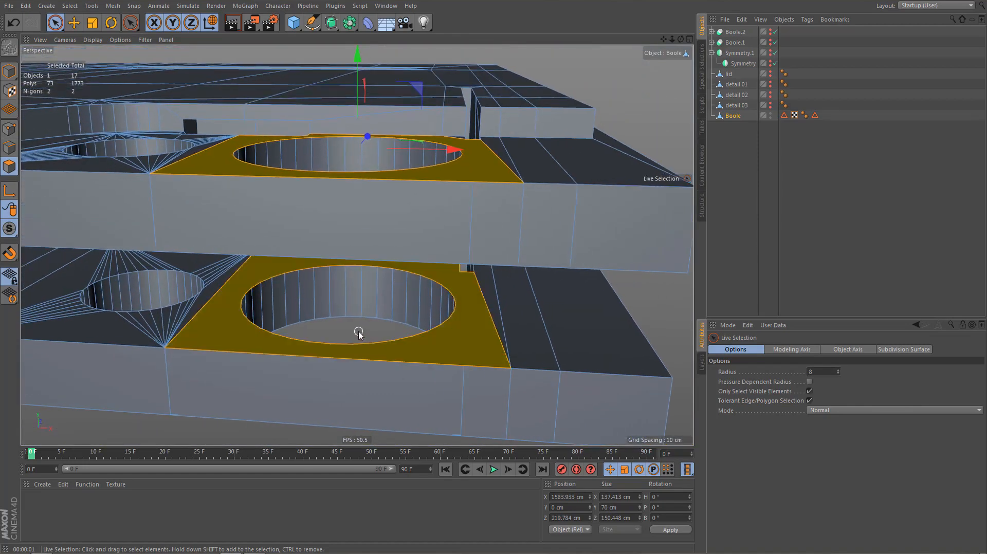
pyautogui.press('Return')
pyautogui.press('u')
pyautogui.press('l')
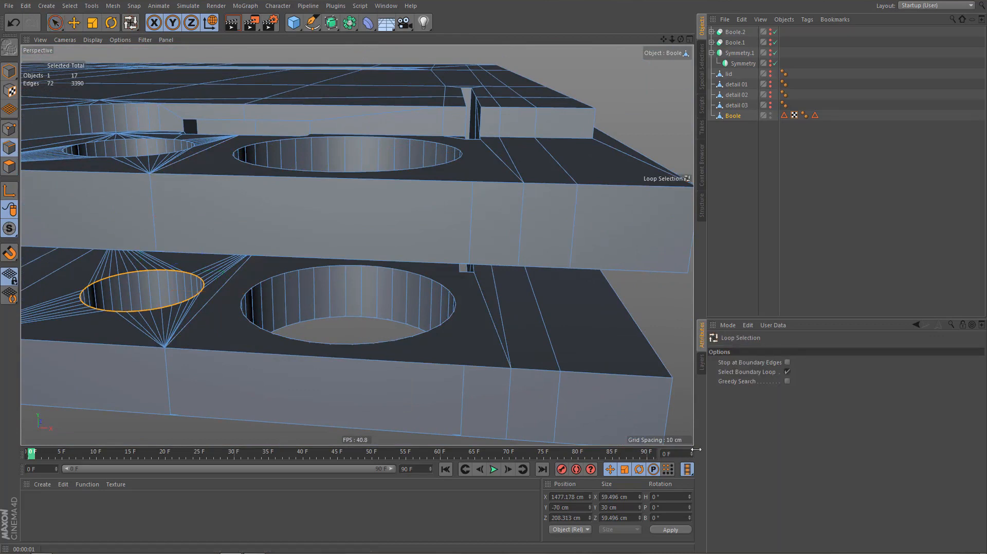
pyautogui.click(787, 371)
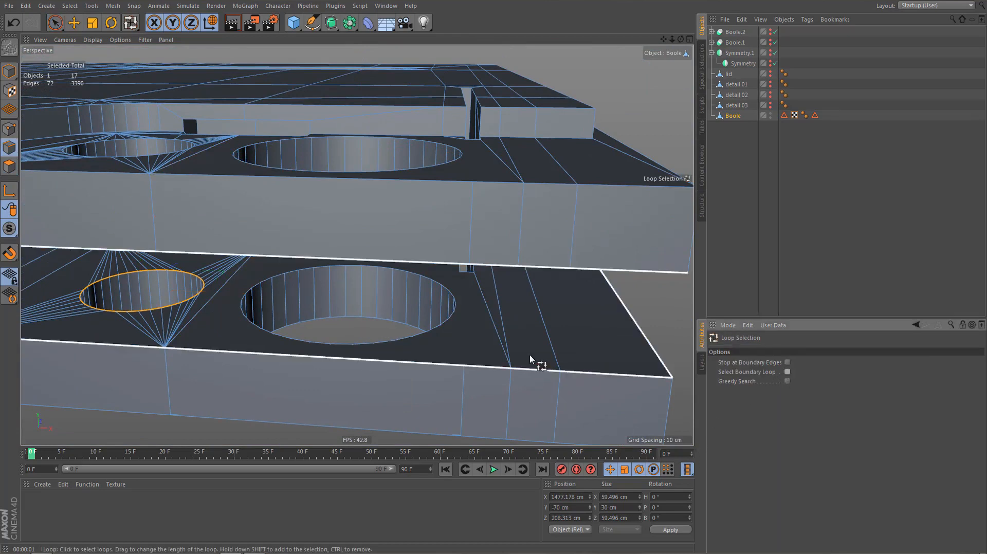
pyautogui.click(418, 333)
pyautogui.click(427, 334)
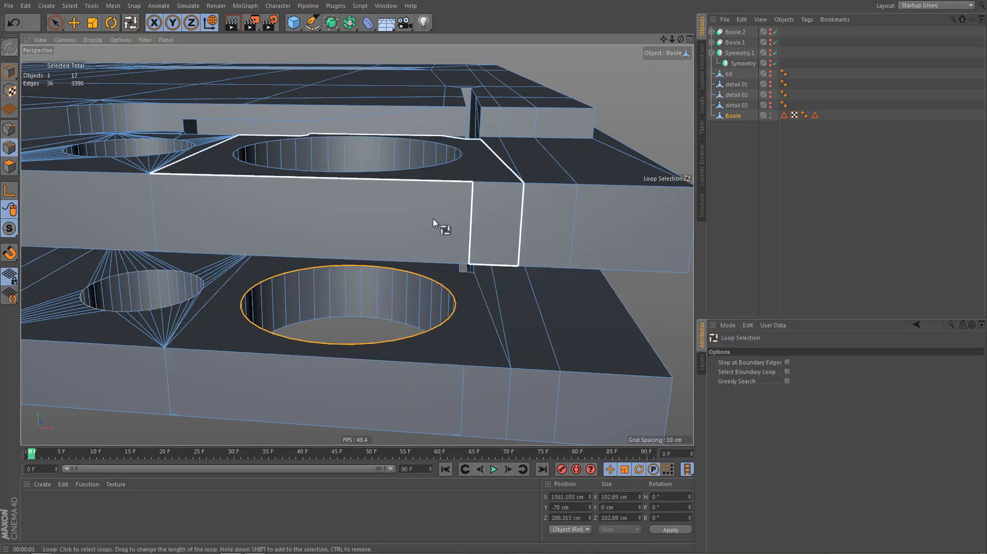
pyautogui.keyDown('alt'); pyautogui.moveTo(433, 218); pyautogui.dragTo(472, 334, button='middle'); pyautogui.keyUp('alt')
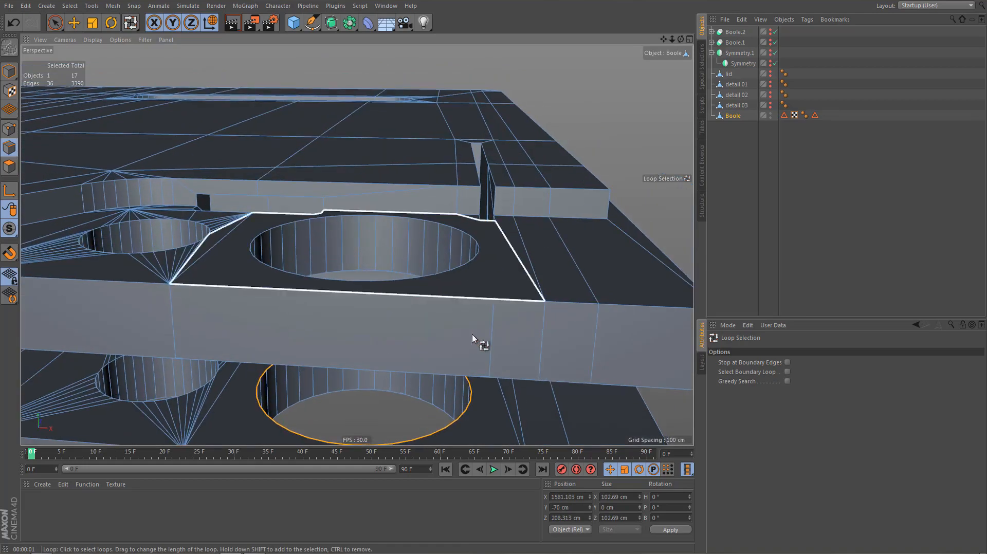
pyautogui.keyDown('shift'); pyautogui.click(459, 271); pyautogui.keyUp('shift')
# Bevel the selected hole rims in Chamfer mode with a fixed 5 cm offset and 0 subdivisions
pyautogui.moveTo(516, 286)
pyautogui.keyDown('alt'); pyautogui.mouseDown()
pyautogui.moveTo(508, 307)
pyautogui.moveTo(525, 298)
pyautogui.mouseUp(); pyautogui.keyUp('alt')
pyautogui.press('m')
pyautogui.press('s')
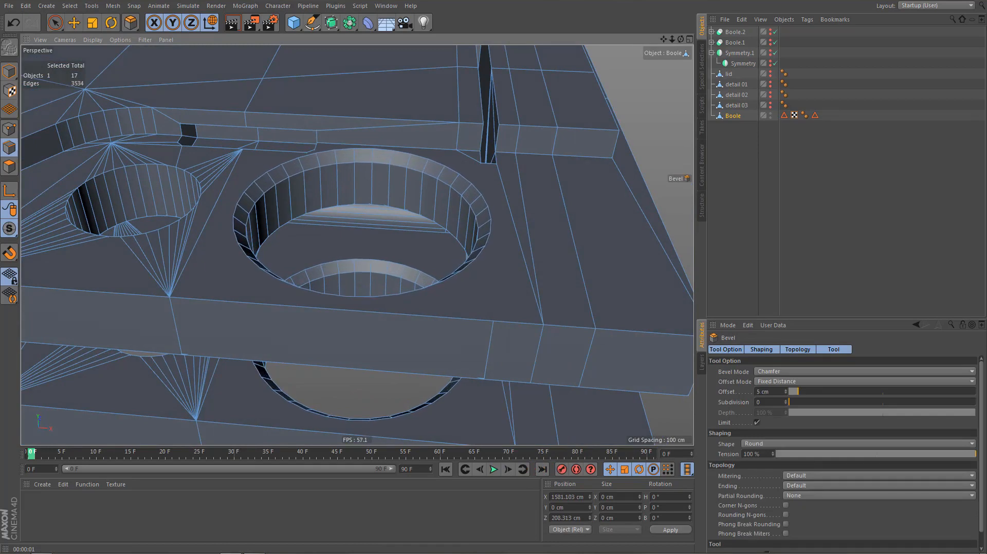
pyautogui.moveTo(473, 298); pyautogui.dragTo(469, 298)
pyautogui.keyDown('alt'); pyautogui.moveTo(470, 298); pyautogui.dragTo(486, 357, button='middle'); pyautogui.keyUp('alt')
pyautogui.scroll(-9, 404, 324)
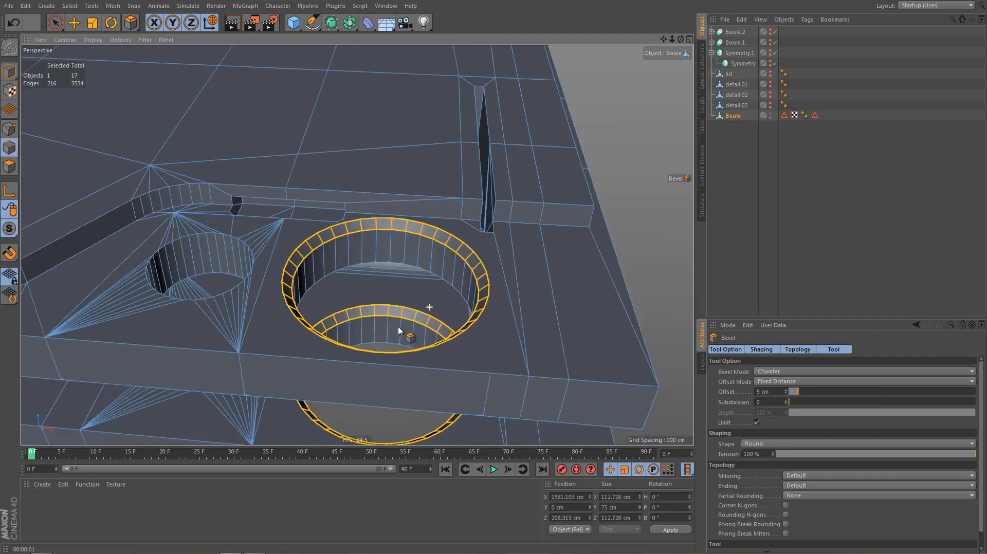
# Inspect the bevelled hole and the neighbouring cutouts in a quick viewport render and from several close angles
pyautogui.keyDown('alt'); pyautogui.moveTo(432, 320); pyautogui.dragTo(386, 317); pyautogui.keyUp('alt')
pyautogui.scroll(-5, 387, 316)
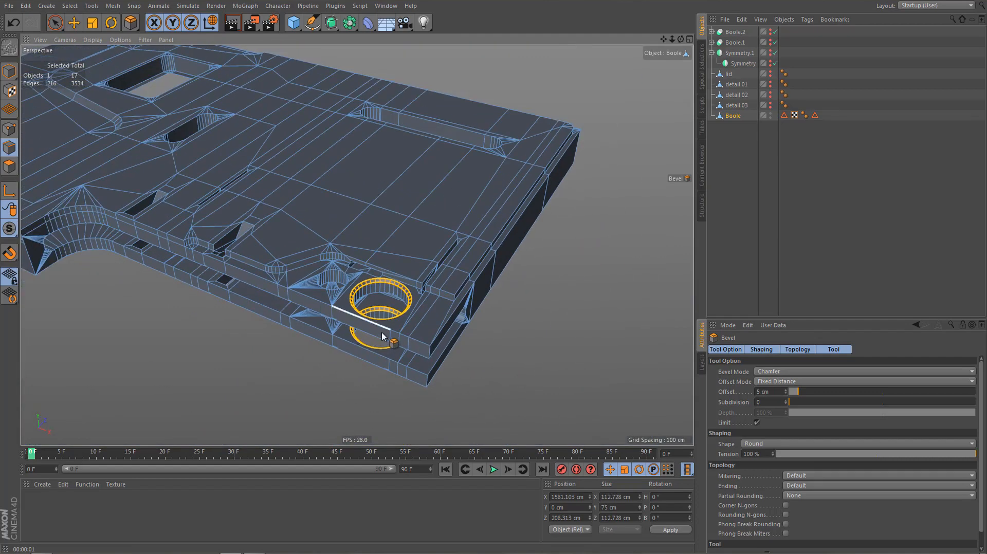
pyautogui.keyDown('alt'); pyautogui.moveTo(383, 338); pyautogui.dragTo(377, 359, button='middle'); pyautogui.keyUp('alt')
pyautogui.hotkey('ctrl', 'r')
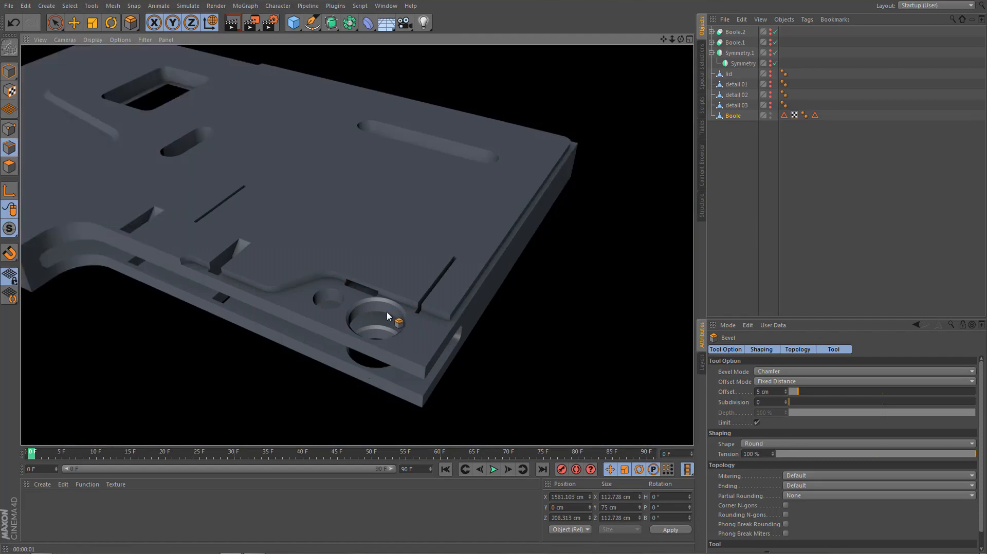
pyautogui.scroll(10, 387, 316)
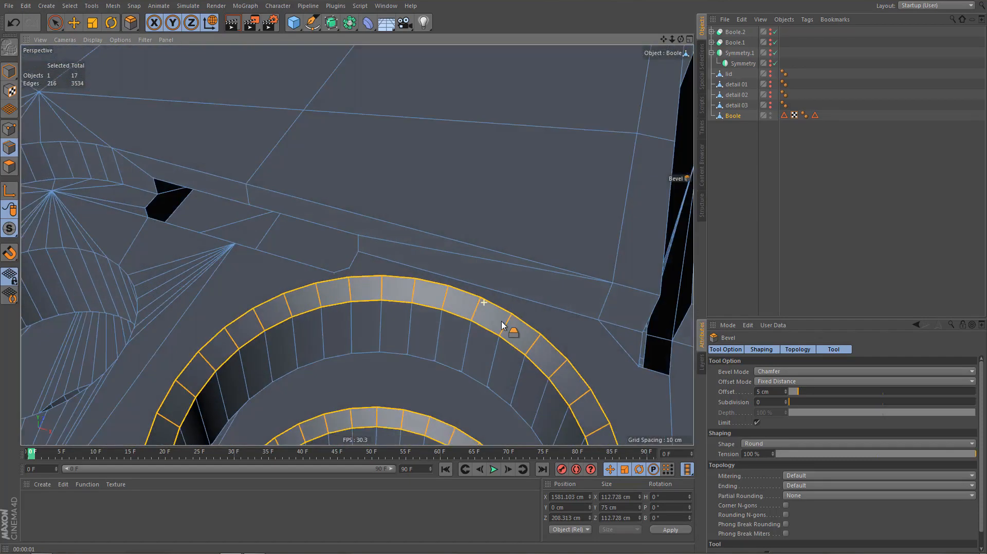
pyautogui.keyDown('alt'); pyautogui.moveTo(502, 325); pyautogui.dragTo(465, 322); pyautogui.keyUp('alt')
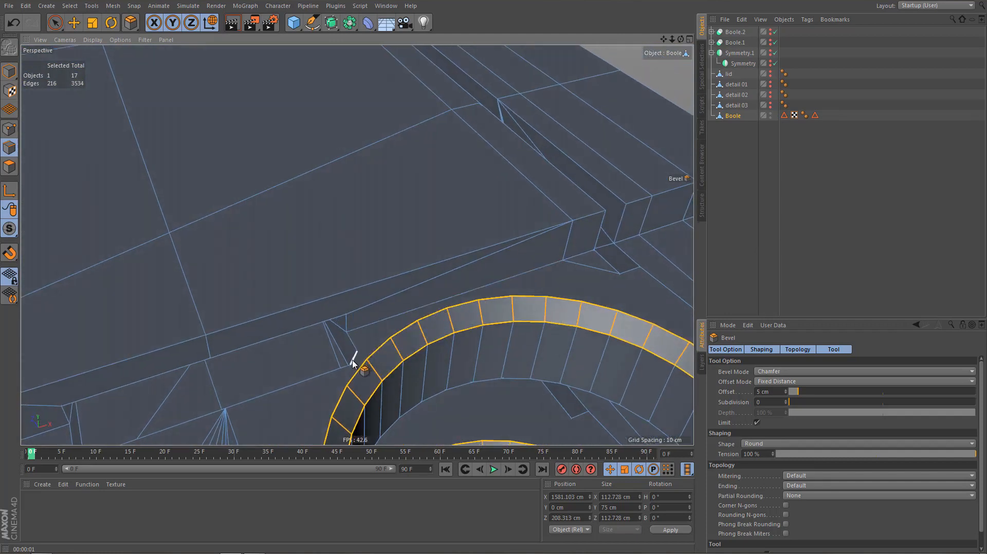
pyautogui.scroll(-5, 407, 320)
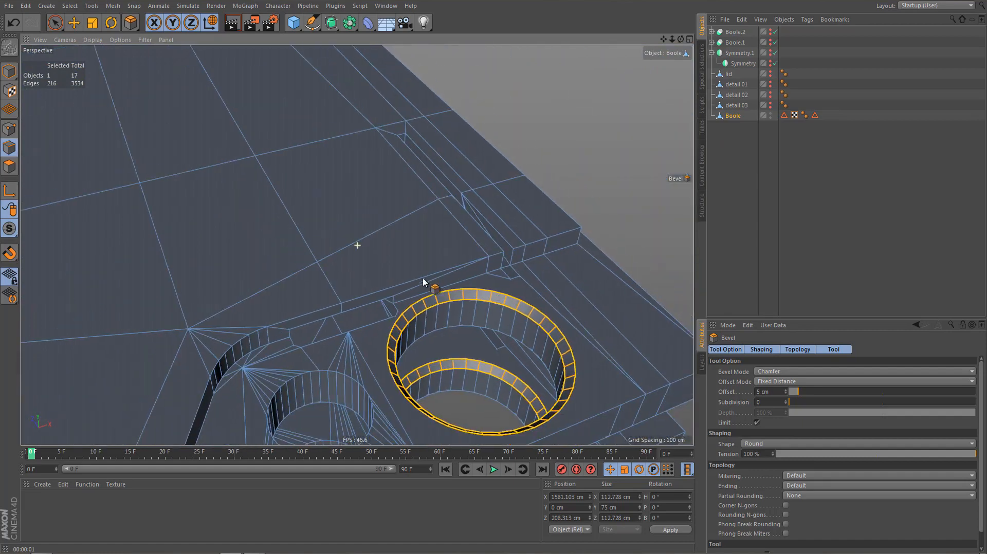
pyautogui.moveTo(468, 295)
pyautogui.keyDown('alt'); pyautogui.mouseDown()
pyautogui.moveTo(362, 294)
pyautogui.moveTo(368, 321)
pyautogui.moveTo(443, 321)
pyautogui.mouseUp(); pyautogui.keyUp('alt')
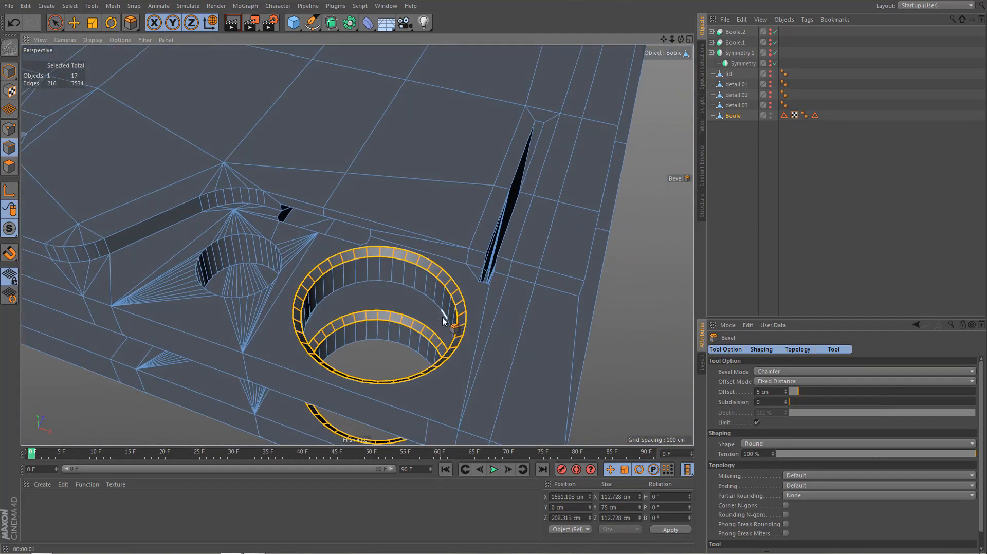
pyautogui.moveTo(453, 329)
pyautogui.keyDown('alt'); pyautogui.mouseDown(button='middle')
pyautogui.moveTo(454, 298)
pyautogui.moveTo(458, 314)
pyautogui.mouseUp(button='middle'); pyautogui.keyUp('alt')
# Replace the polygon selection with only the N-gons surrounding the large round hole on the top faces of both plates
pyautogui.press('q')
pyautogui.press('q')
pyautogui.press('space')
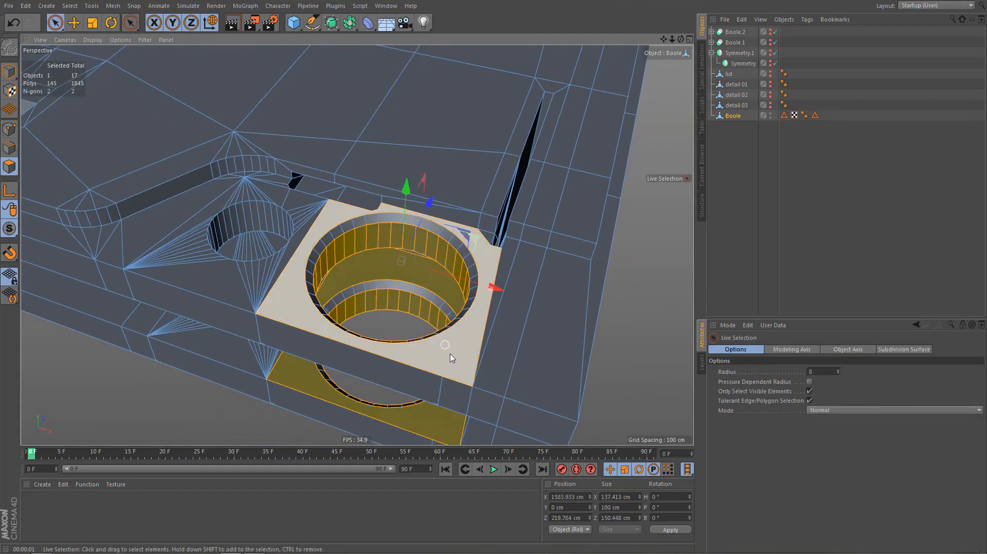
pyautogui.hotkey('ctrl', 'shift', 'a')
pyautogui.doubleClick(453, 354)
pyautogui.keyDown('shift'); pyautogui.doubleClick(437, 433); pyautogui.keyUp('shift')
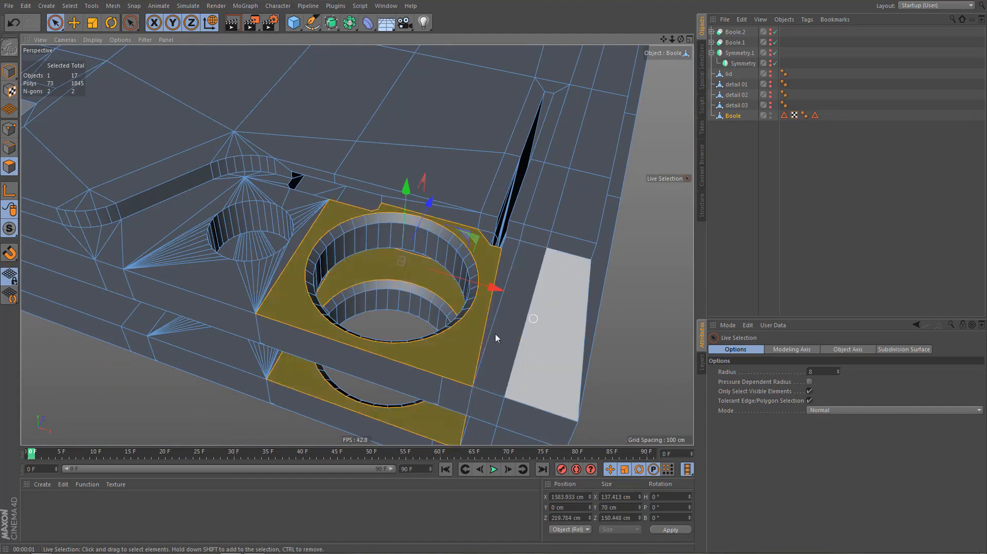
# Retriangulate the selected N-gons around the large hole and convert them to regular polygons with Remove N-gons
pyautogui.rightClick(463, 366)
pyautogui.click(504, 537)
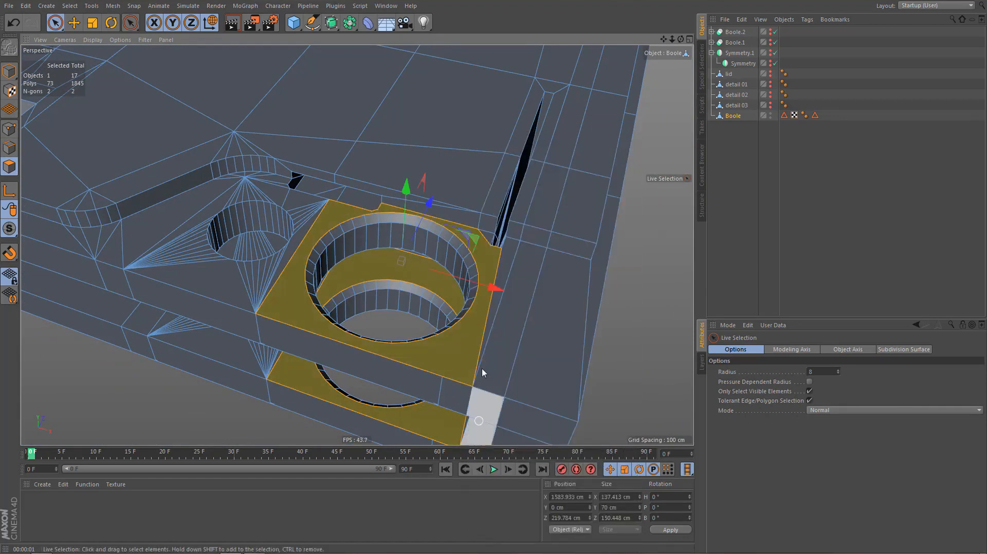
pyautogui.rightClick(473, 381)
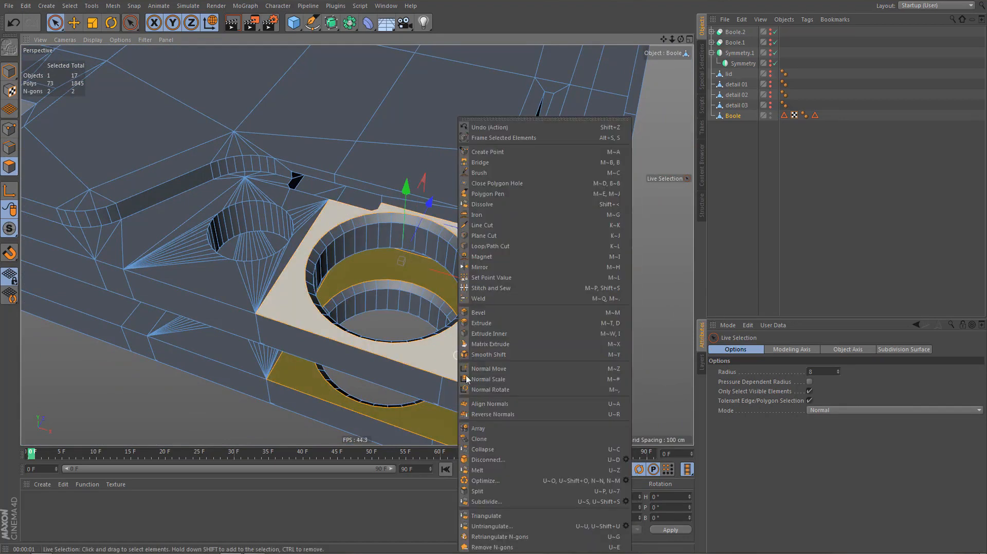
pyautogui.click(492, 546)
pyautogui.keyDown('alt'); pyautogui.moveTo(499, 359); pyautogui.dragTo(468, 330); pyautogui.keyUp('alt')
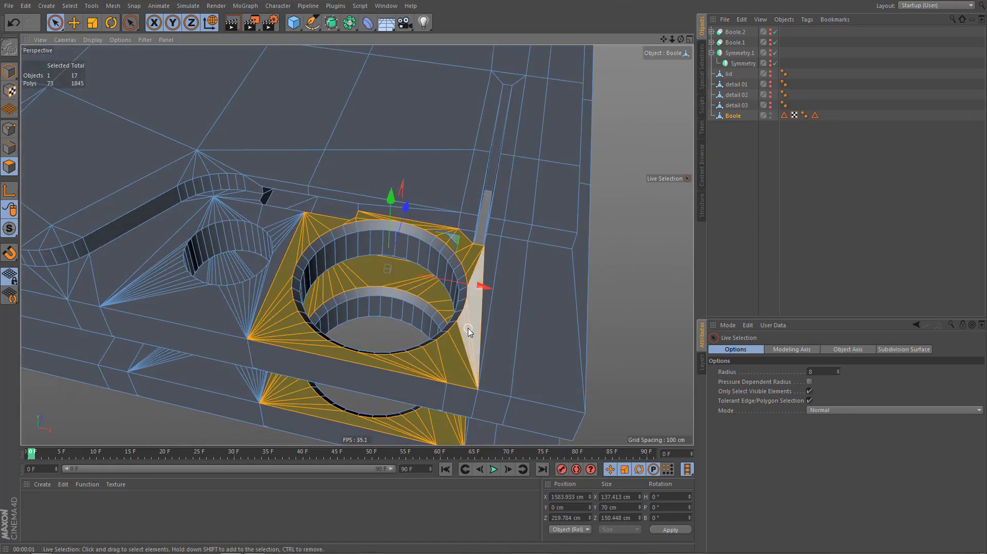
# Compare the mesh around the large round hole with the reference image in the Top view and with the Perspective view
pyautogui.press('F2')
pyautogui.keyDown('alt'); pyautogui.moveTo(512, 303); pyautogui.dragTo(505, 336, button='right'); pyautogui.keyUp('alt')
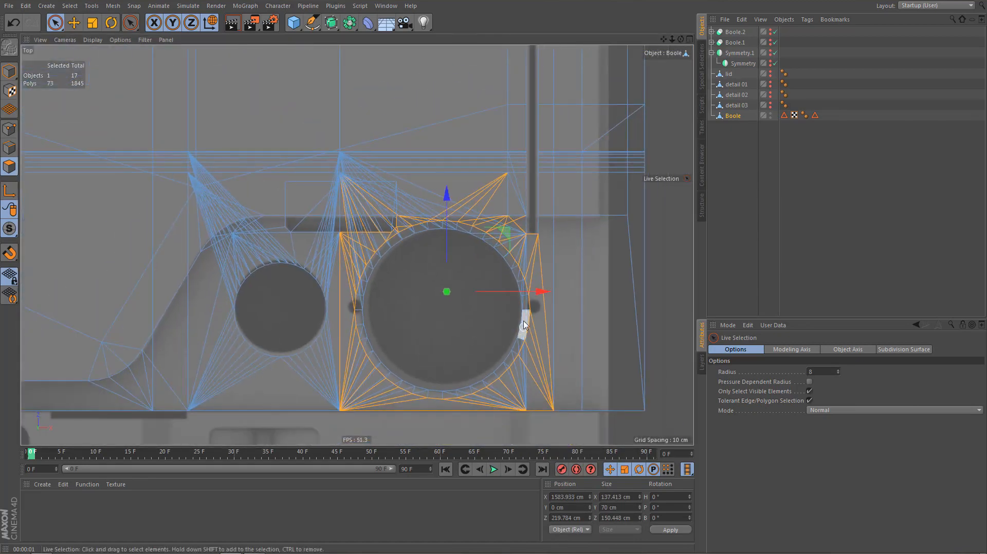
pyautogui.keyDown('alt'); pyautogui.moveTo(524, 322); pyautogui.dragTo(523, 303, button='middle'); pyautogui.keyUp('alt')
pyautogui.moveTo(346, 304)
pyautogui.keyDown('alt'); pyautogui.mouseDown(button='right')
pyautogui.moveTo(383, 313)
pyautogui.moveTo(360, 343)
pyautogui.moveTo(402, 332)
pyautogui.mouseUp(button='right'); pyautogui.keyUp('alt')
pyautogui.middleClick(418, 295)
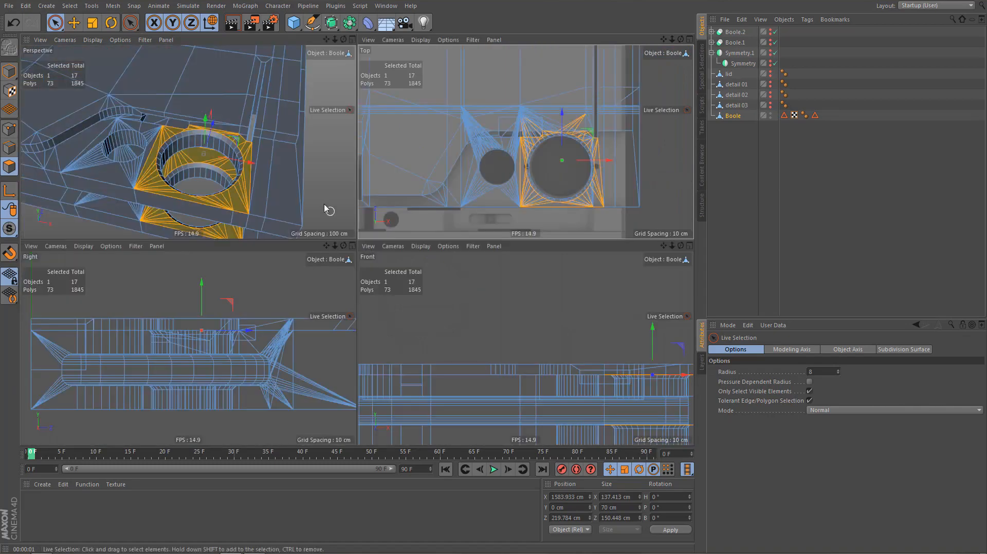
pyautogui.middleClick(327, 207)
pyautogui.keyDown('alt'); pyautogui.moveTo(387, 297); pyautogui.dragTo(369, 304, button='right'); pyautogui.keyUp('alt')
pyautogui.keyDown('alt'); pyautogui.moveTo(370, 304); pyautogui.dragTo(399, 185, button='middle'); pyautogui.keyUp('alt')
pyautogui.keyDown('alt'); pyautogui.moveTo(390, 273); pyautogui.dragTo(458, 257, button='right'); pyautogui.keyUp('alt')
pyautogui.keyDown('alt'); pyautogui.moveTo(513, 237); pyautogui.dragTo(513, 216); pyautogui.keyUp('alt')
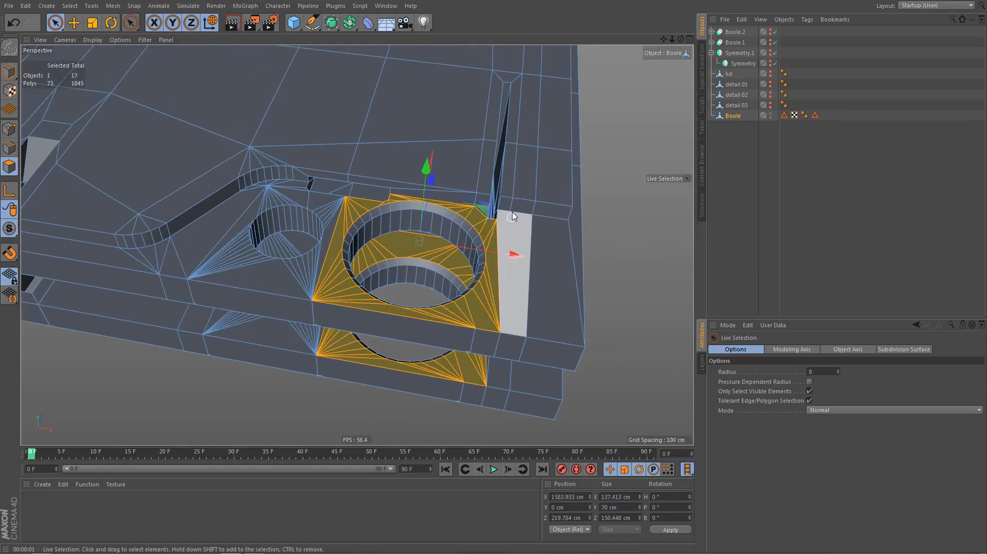
pyautogui.press('F2')
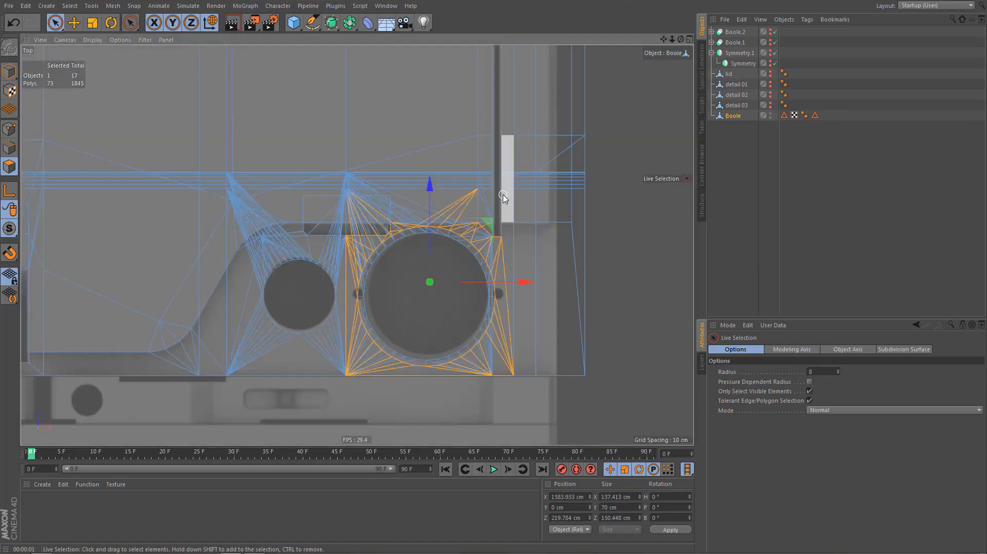
pyautogui.scroll(3, 489, 244)
pyautogui.keyDown('alt'); pyautogui.moveTo(481, 250); pyautogui.dragTo(508, 237, button='middle'); pyautogui.keyUp('alt')
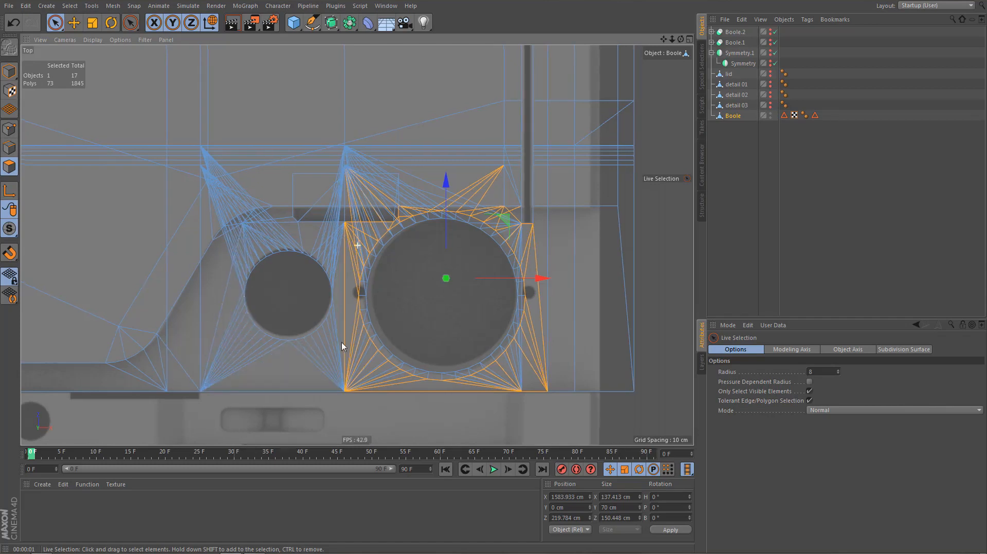
pyautogui.keyDown('alt'); pyautogui.moveTo(342, 338); pyautogui.dragTo(350, 357, button='middle'); pyautogui.keyUp('alt')
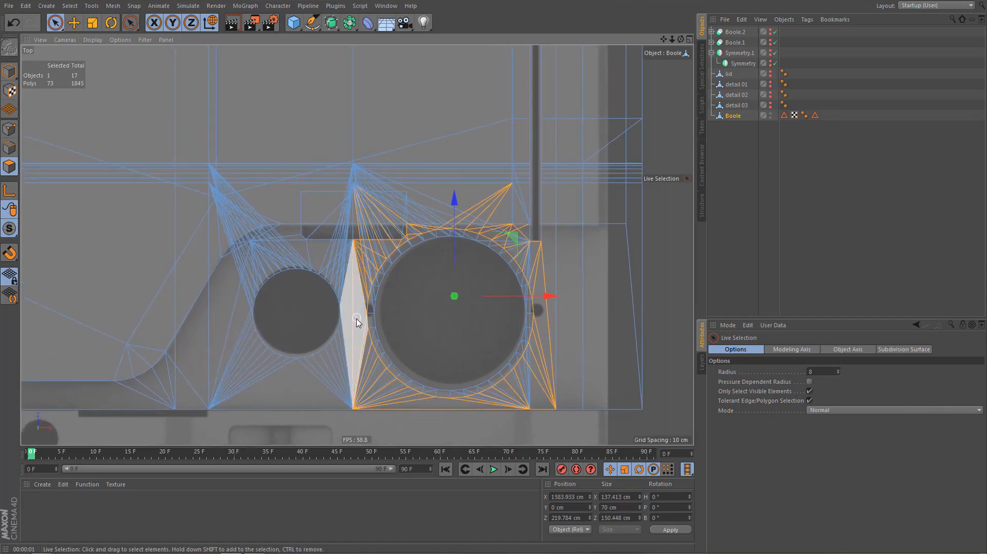
# Clear the polygon selection, add a Cylinder primitive and move it onto the small dark notch between the two round holes
pyautogui.hotkey('ctrl', 'shift', 'a')
pyautogui.keyDown('alt'); pyautogui.moveTo(531, 280); pyautogui.dragTo(518, 268, button='middle'); pyautogui.keyUp('alt')
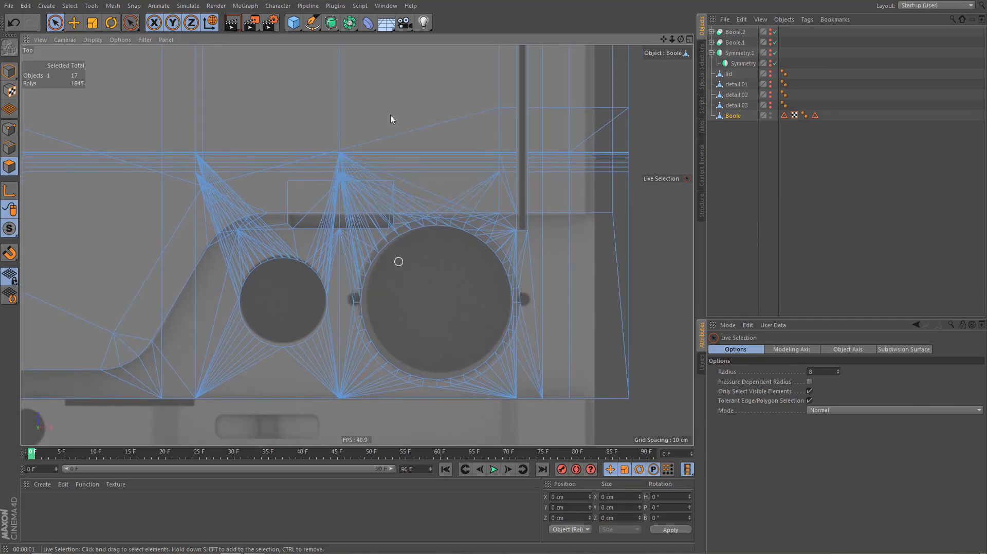
pyautogui.moveTo(293, 23); pyautogui.dragTo(501, 37)
pyautogui.press('e')
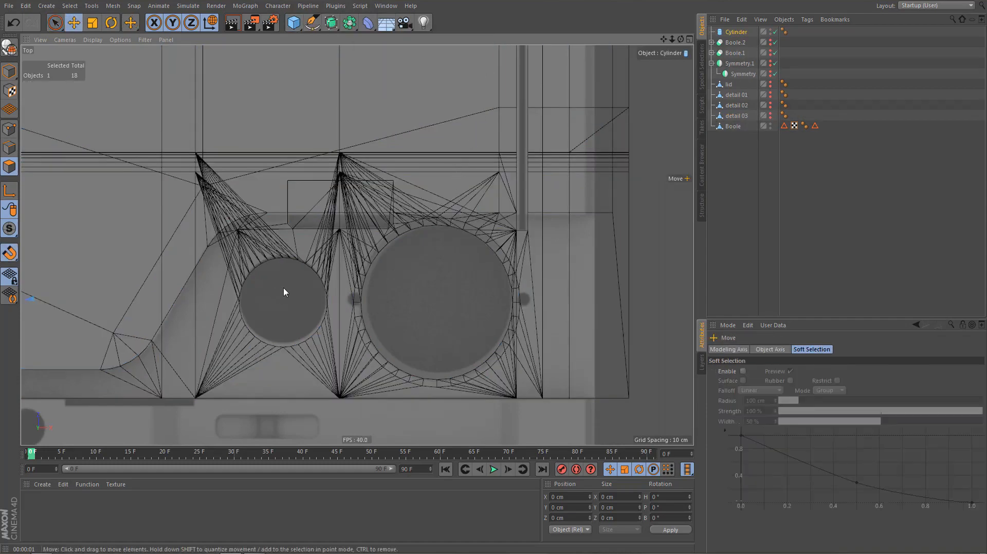
pyautogui.moveTo(284, 292); pyautogui.dragTo(353, 301)
# Scale the cylinder down to roughly the size of the reference notch and recentre it over the notch
pyautogui.press('t')
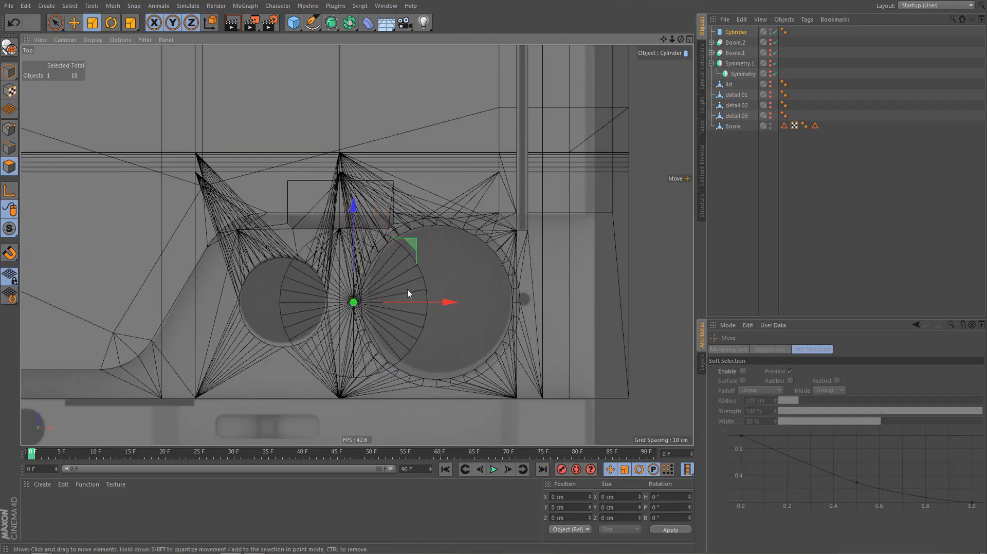
pyautogui.moveTo(408, 288); pyautogui.dragTo(354, 299)
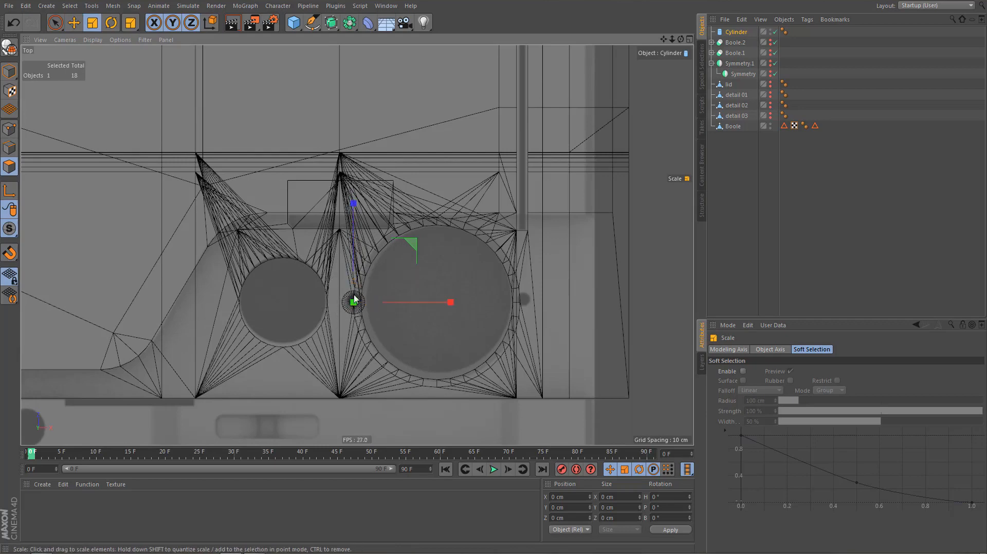
pyautogui.scroll(5, 433, 285)
pyautogui.scroll(-2, 414, 321)
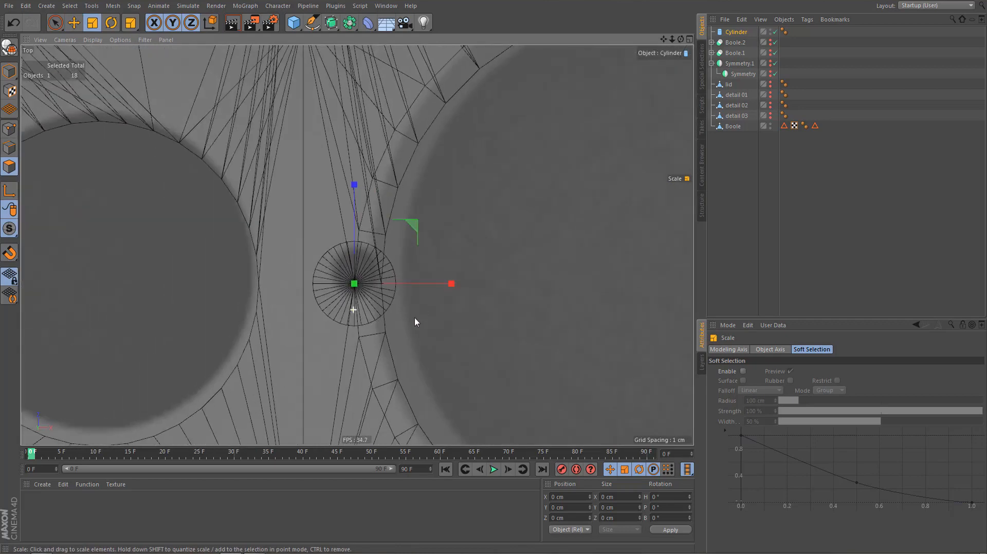
pyautogui.scroll(3, 417, 323)
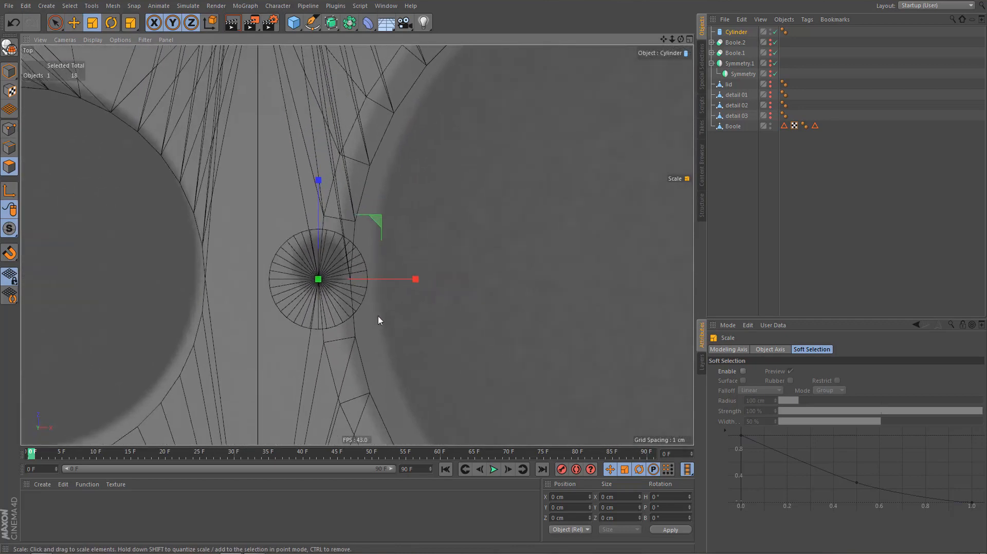
pyautogui.press('e')
pyautogui.moveTo(355, 325); pyautogui.dragTo(318, 284)
pyautogui.keyDown('alt'); pyautogui.moveTo(301, 288); pyautogui.dragTo(342, 305, button='right'); pyautogui.keyUp('alt')
# Fine-tune the cylinder's scale to a radius of about 4.72 cm and place it below Boole in the object hierarchy
pyautogui.press('t')
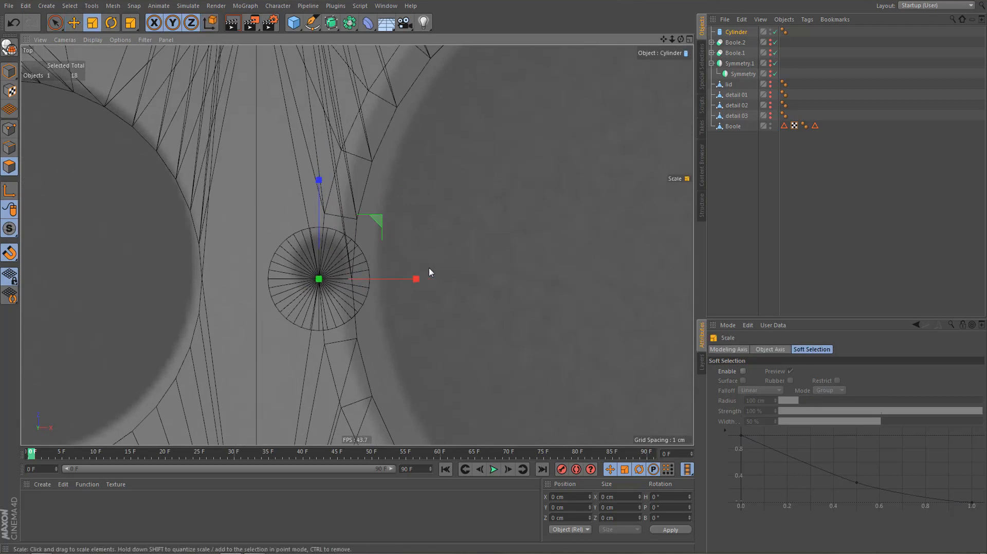
pyautogui.moveTo(430, 272); pyautogui.dragTo(260, 359)
pyautogui.keyDown('alt'); pyautogui.moveTo(329, 295); pyautogui.dragTo(380, 300, button='right'); pyautogui.keyUp('alt')
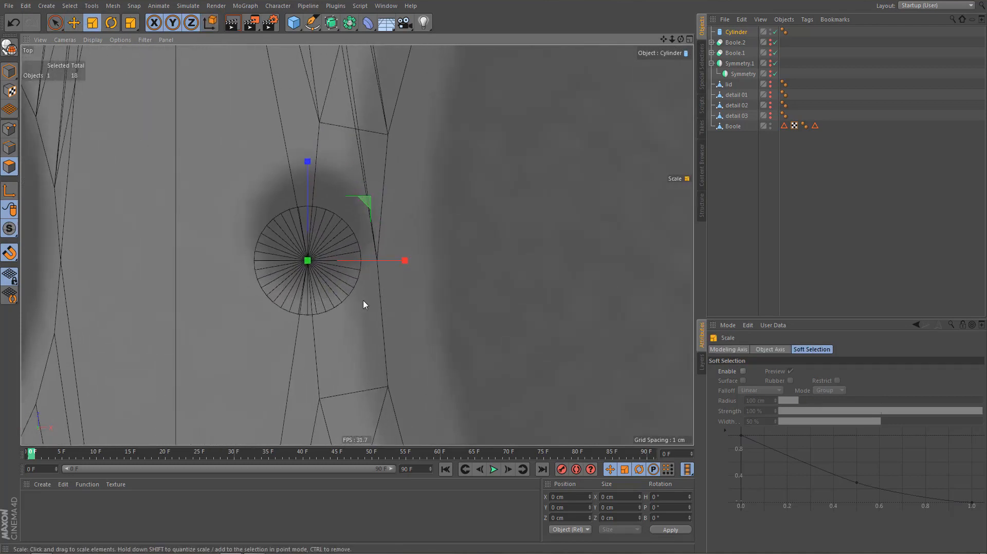
pyautogui.moveTo(361, 308); pyautogui.dragTo(441, 301)
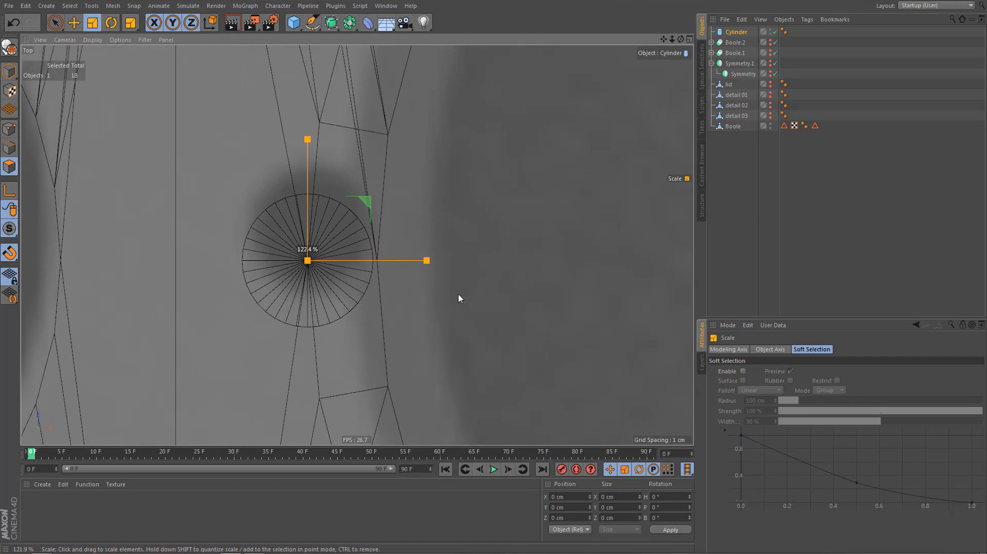
pyautogui.moveTo(459, 298); pyautogui.dragTo(460, 298)
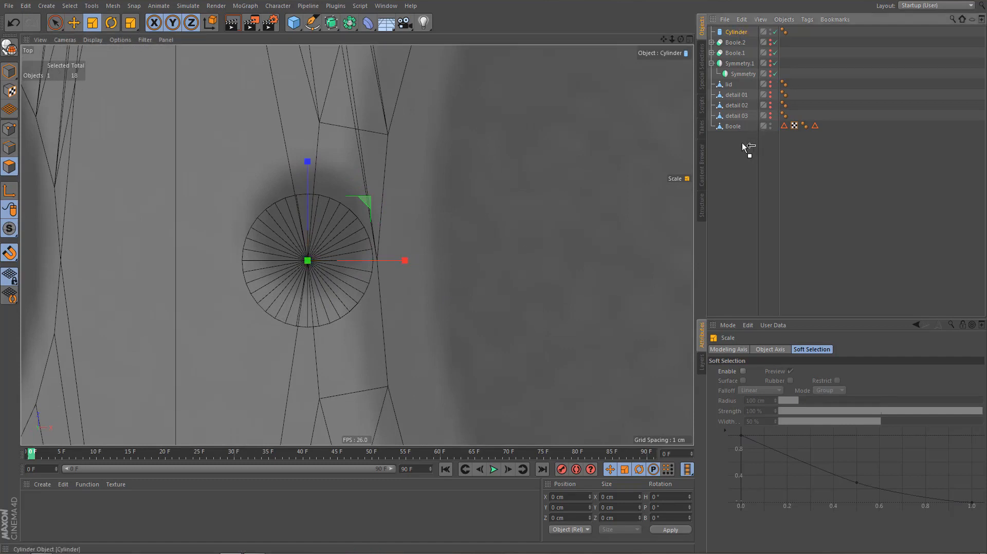
pyautogui.moveTo(742, 143); pyautogui.dragTo(742, 147)
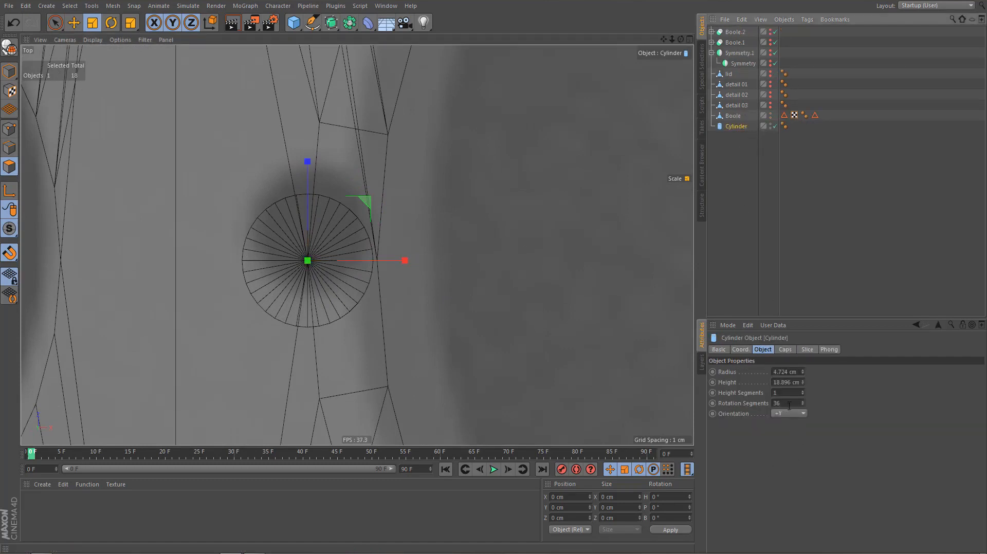
# Set the cylinder's rotation segments to 12 and shift it slightly along X, away from the large round hole
pyautogui.click(788, 403)
pyautogui.write('12')
pyautogui.press('Return')
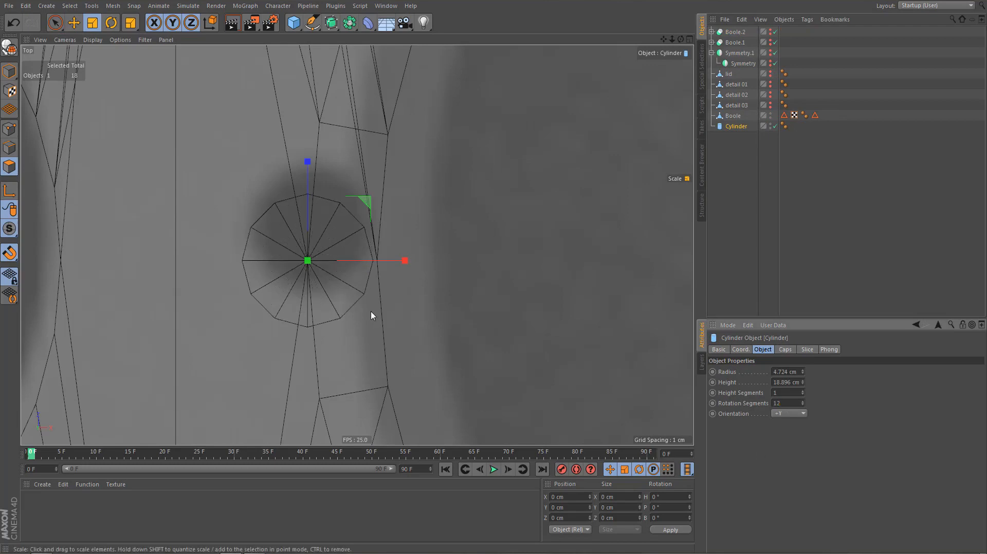
pyautogui.keyDown('alt'); pyautogui.moveTo(358, 287); pyautogui.dragTo(382, 315, button='middle'); pyautogui.keyUp('alt')
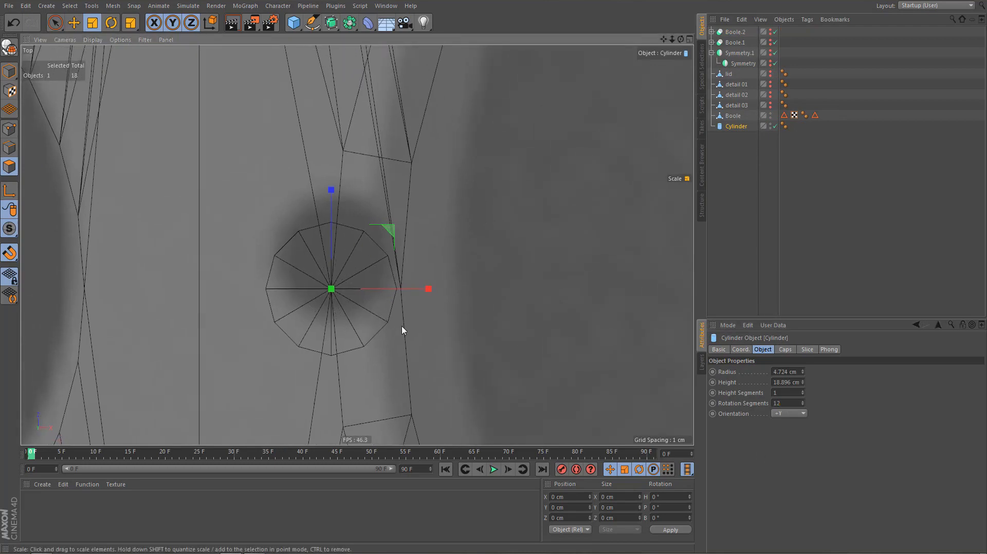
pyautogui.press('e')
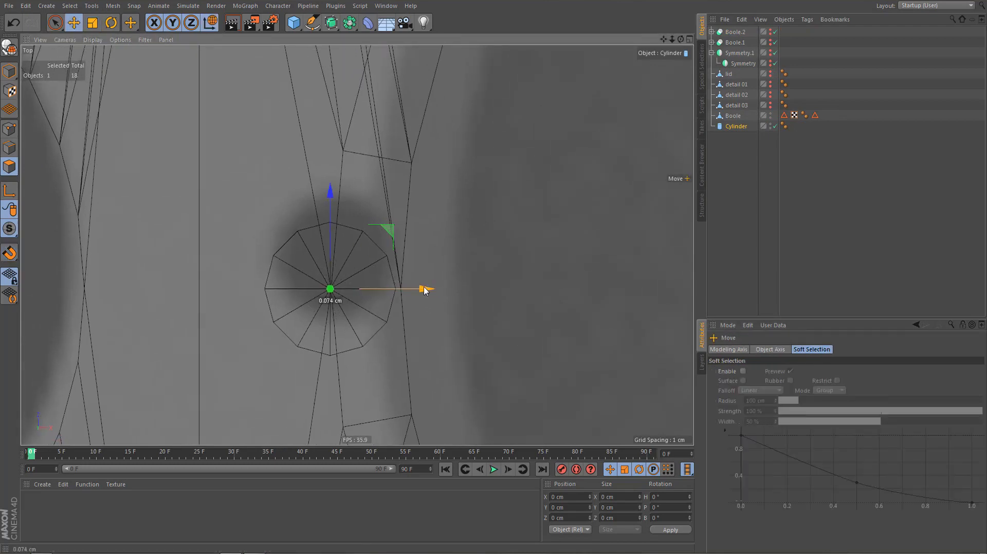
pyautogui.moveTo(428, 288); pyautogui.dragTo(404, 287)
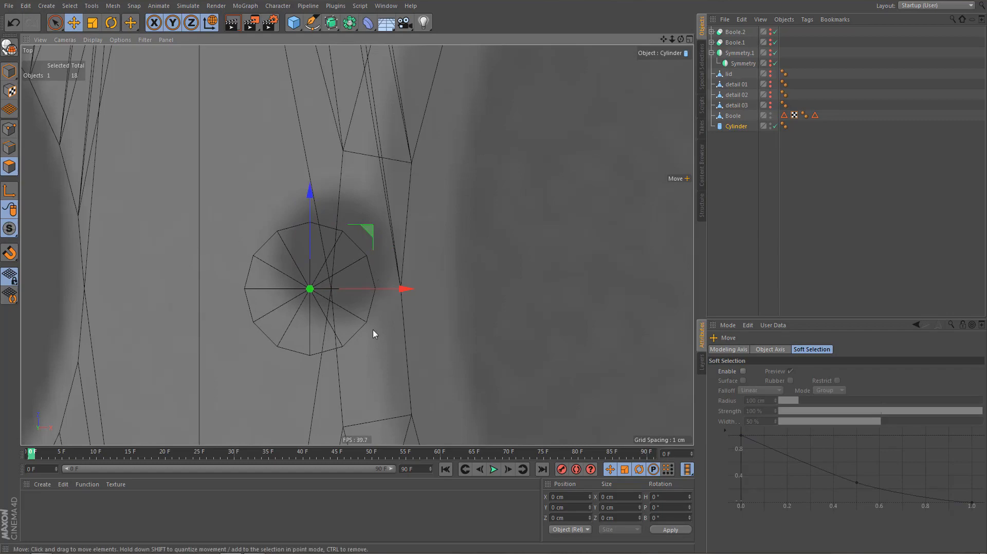
# Duplicate the cylinder along X across the large hole and centre the copy horizontally on the opposite reference notch
pyautogui.scroll(-10, 346, 309)
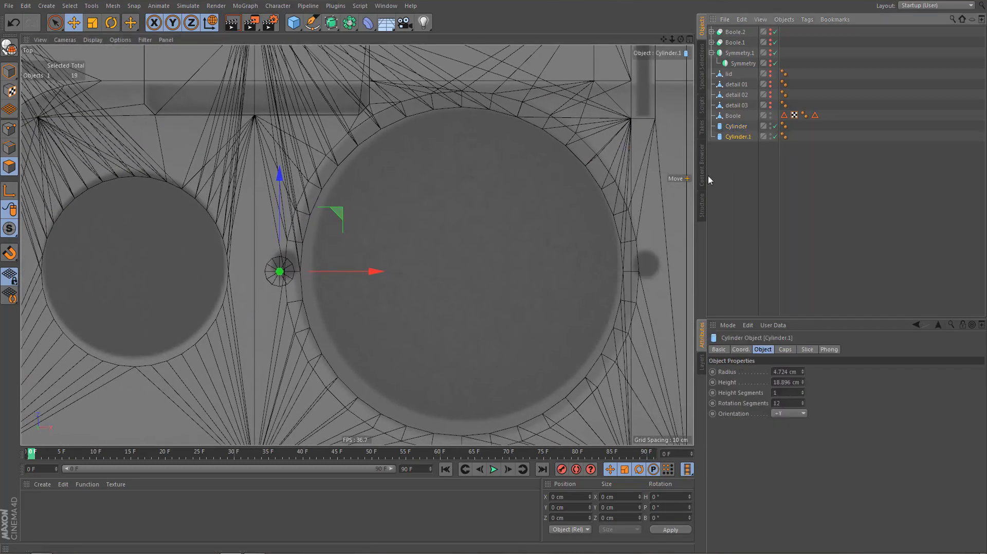
pyautogui.keyDown('ctrl'); pyautogui.moveTo(375, 271); pyautogui.dragTo(694, 271); pyautogui.keyUp('ctrl')
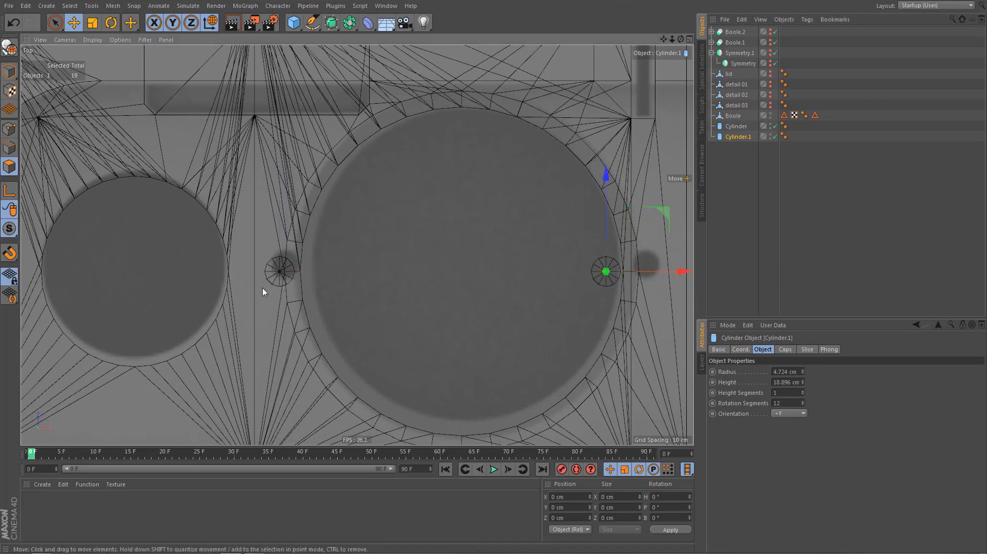
pyautogui.keyDown('alt'); pyautogui.moveTo(397, 279); pyautogui.dragTo(250, 303, button='middle'); pyautogui.keyUp('alt')
pyautogui.scroll(10, 418, 325)
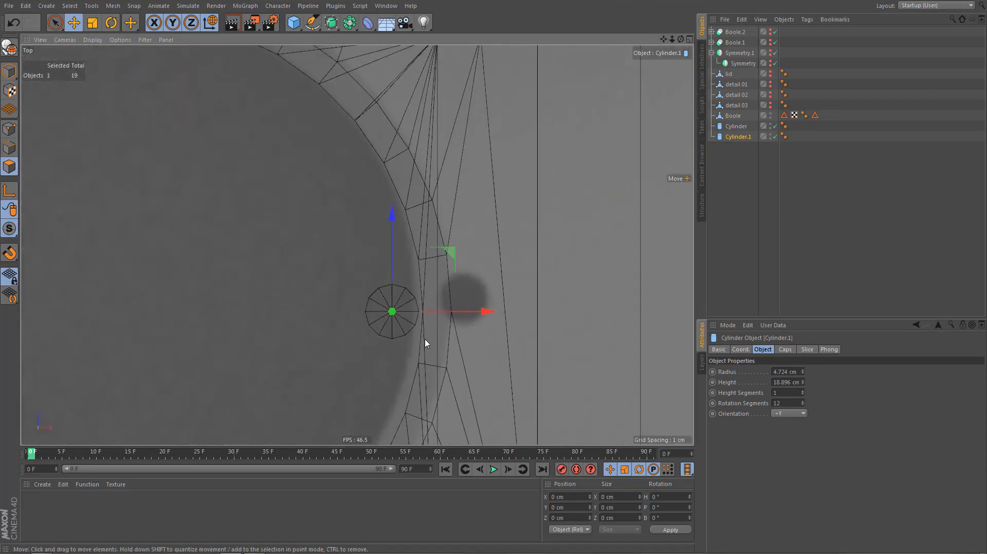
pyautogui.moveTo(468, 291); pyautogui.dragTo(586, 295)
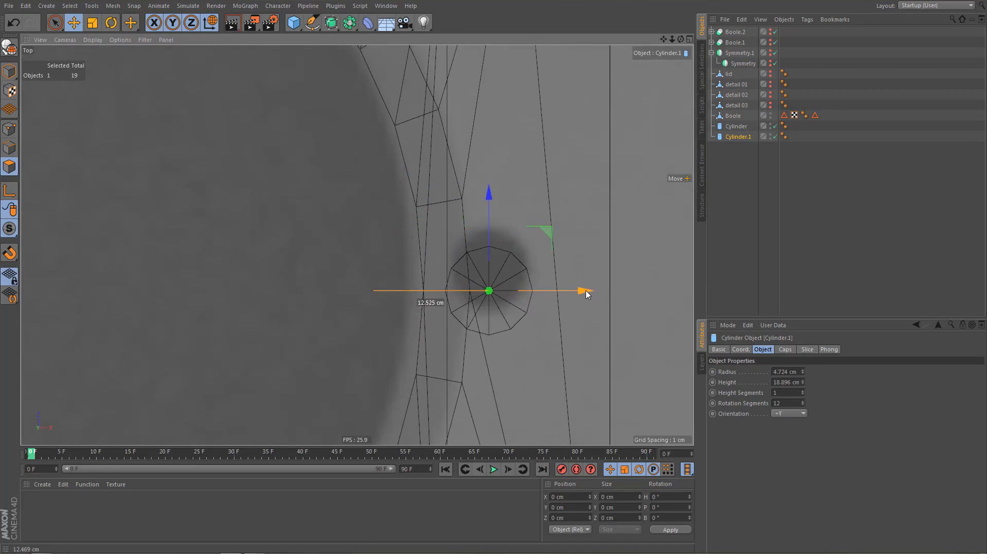
pyautogui.moveTo(587, 295); pyautogui.dragTo(589, 294)
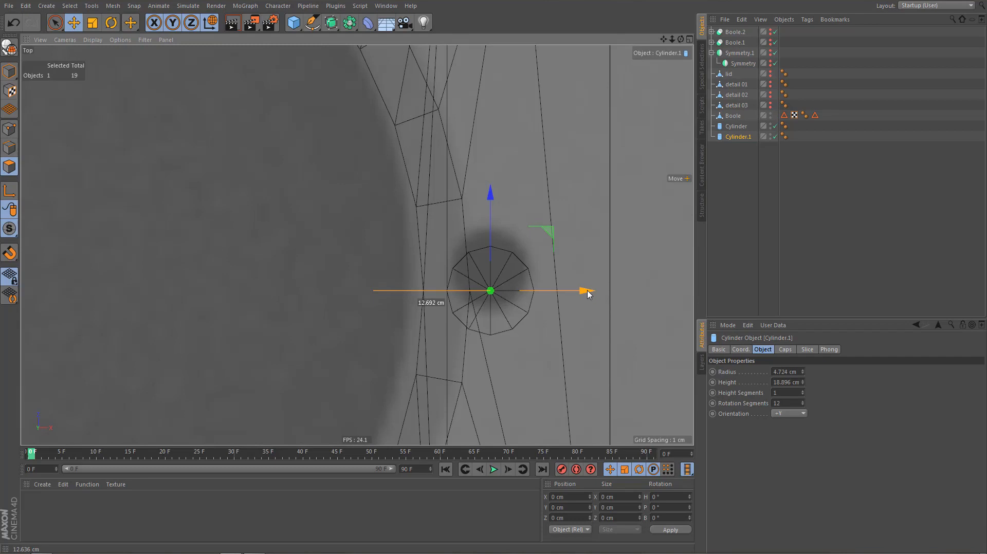
pyautogui.scroll(-6, 551, 304)
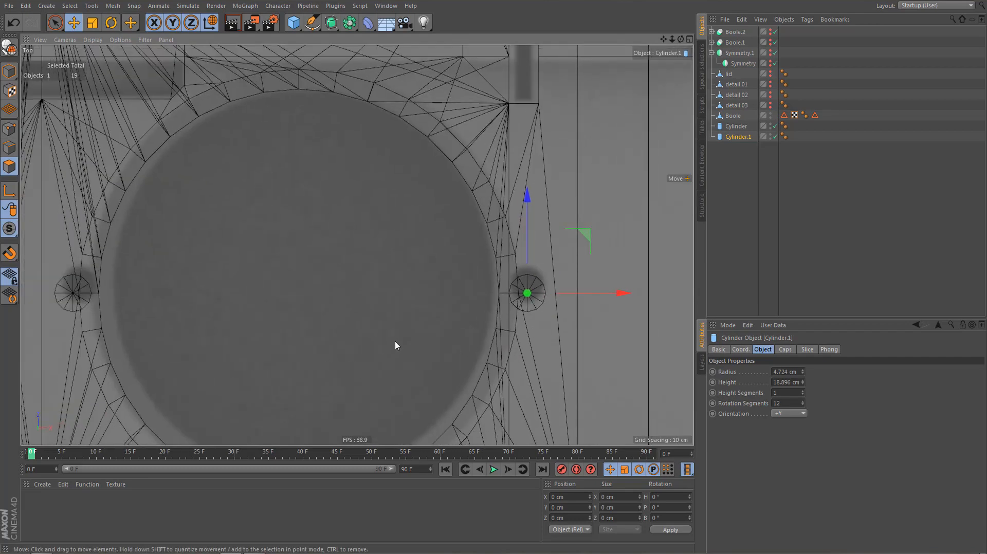
# Select the original cylinder and move it along X toward the rim of the large hole
pyautogui.click(735, 126)
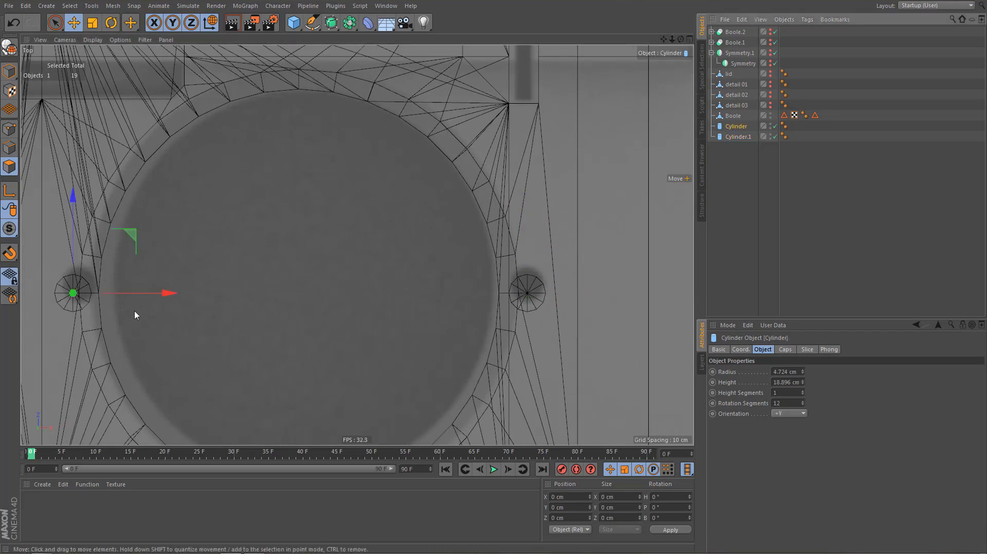
pyautogui.scroll(4, 62, 305)
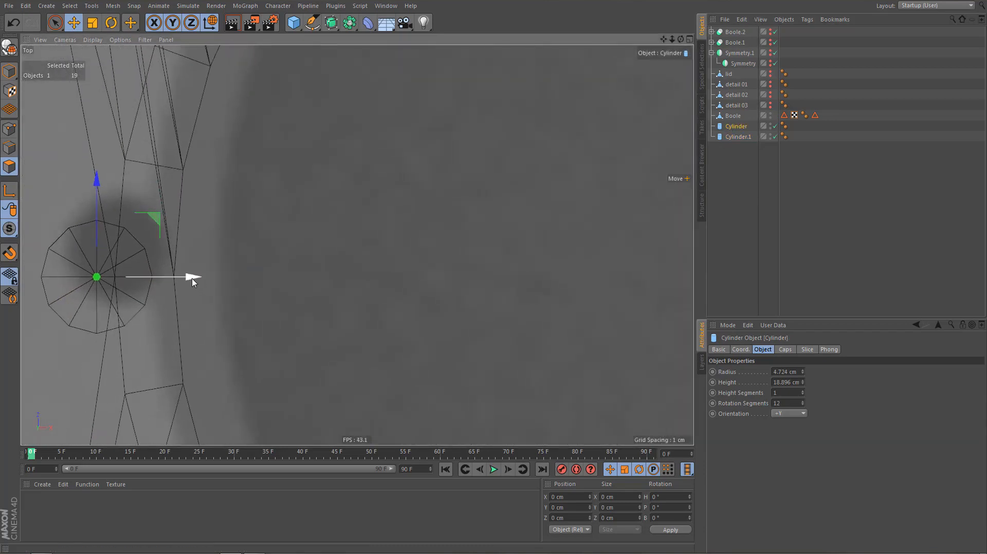
pyautogui.moveTo(193, 282); pyautogui.dragTo(344, 281)
# In the Perspective view, select both cylinders and increase their height to about 239.9 cm so they pass through the body
pyautogui.scroll(-3, 107, 329)
pyautogui.press('F1')
pyautogui.keyDown('ctrl'); pyautogui.click(736, 137); pyautogui.keyUp('ctrl')
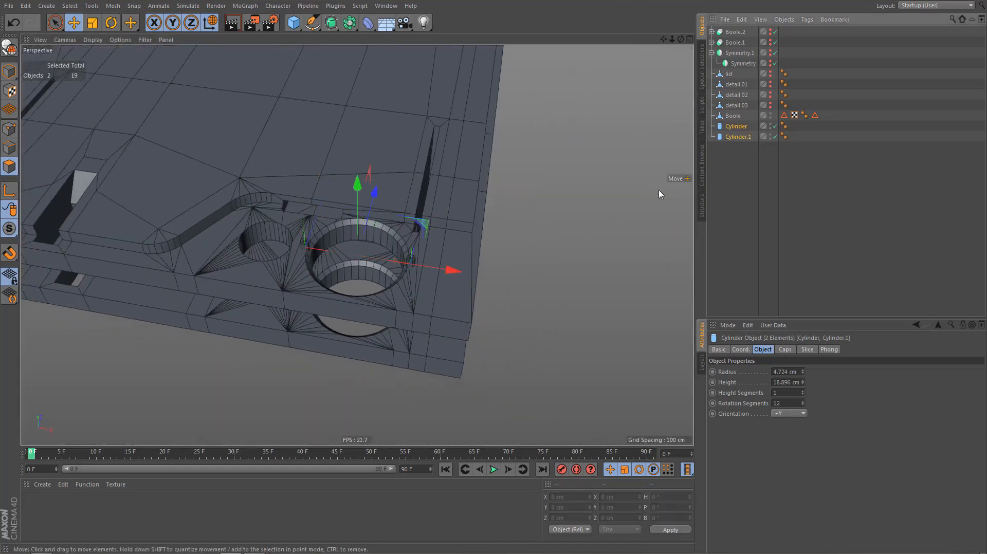
pyautogui.moveTo(803, 383)
pyautogui.mouseDown()
pyautogui.moveTo(802, 360)
pyautogui.moveTo(803, 383)
pyautogui.mouseUp()
pyautogui.scroll(-2, 458, 383)
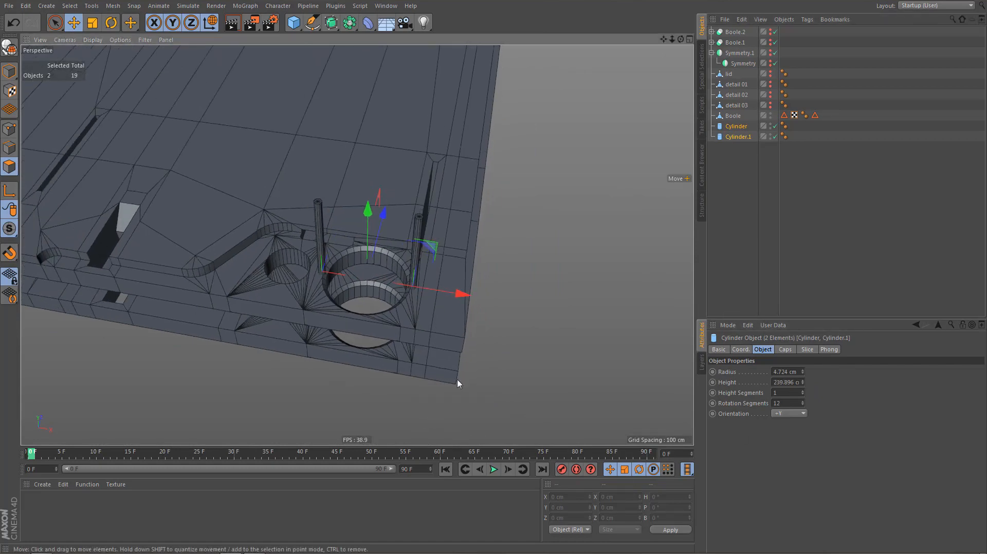
# Parent Cylinder.1 under Cylinder so that both cutters form one group
pyautogui.keyDown('alt'); pyautogui.moveTo(462, 334); pyautogui.dragTo(452, 355); pyautogui.keyUp('alt')
pyautogui.keyDown('alt'); pyautogui.moveTo(440, 280); pyautogui.dragTo(465, 397, button='middle'); pyautogui.keyUp('alt')
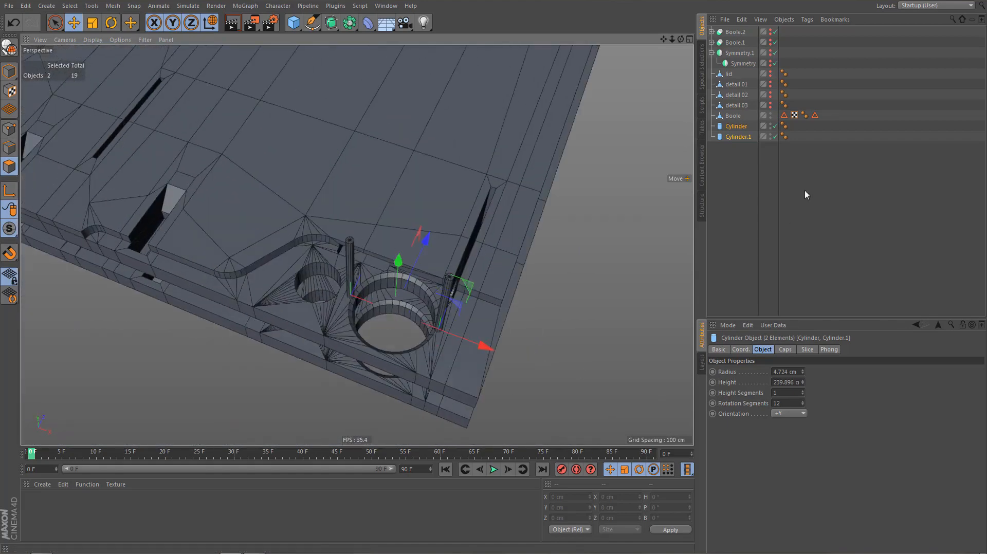
pyautogui.click(741, 150)
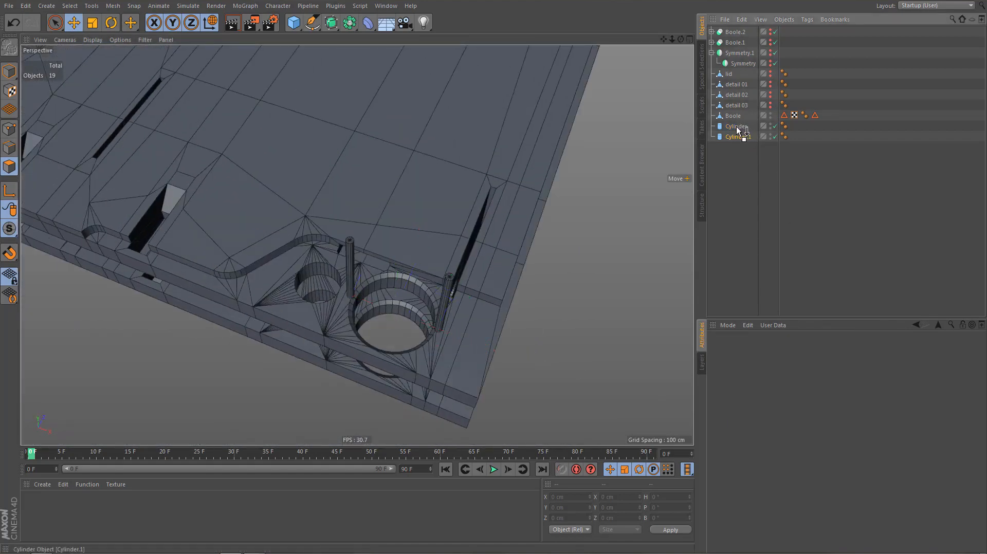
pyautogui.moveTo(739, 128); pyautogui.dragTo(739, 127)
# Subtract the grouped cylinders from the Boole mesh with a new Boole generator, with Create single object enabled
pyautogui.click(733, 115)
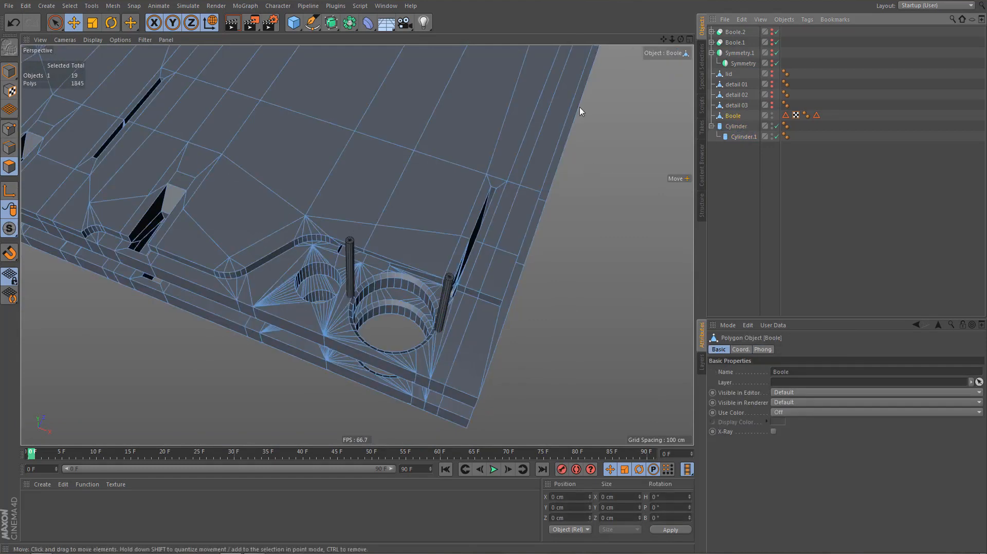
pyautogui.click(349, 23)
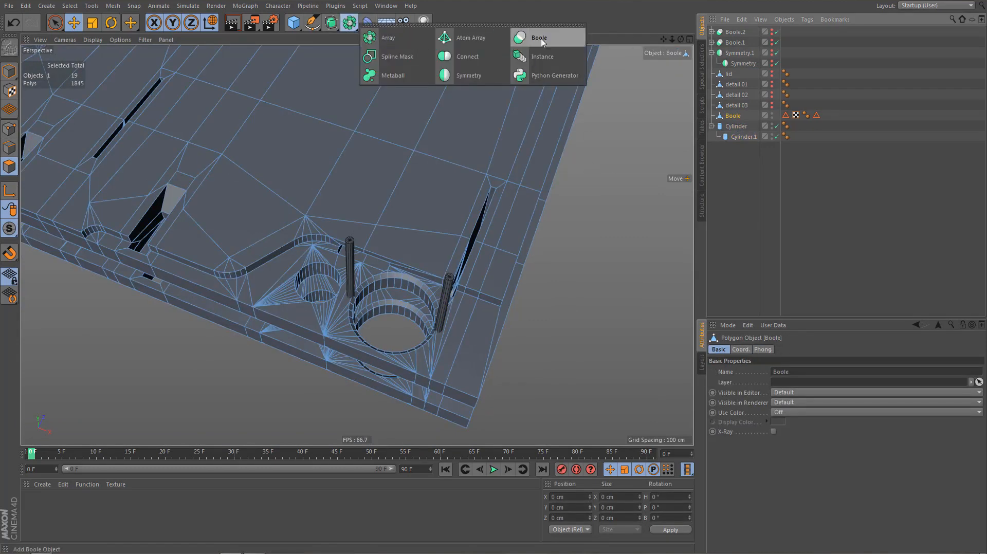
pyautogui.keyDown('alt'); pyautogui.click(543, 39); pyautogui.keyUp('alt')
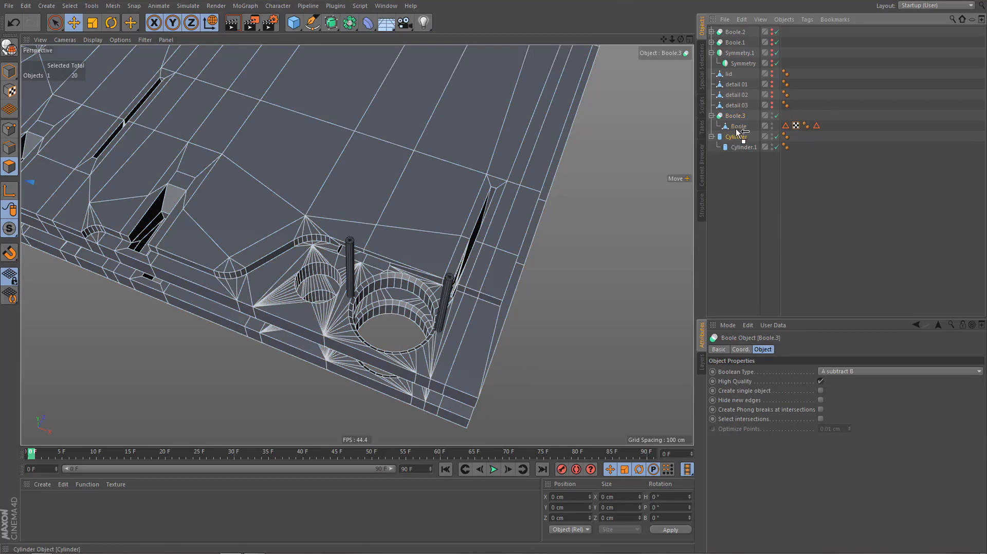
pyautogui.moveTo(739, 132); pyautogui.dragTo(738, 118)
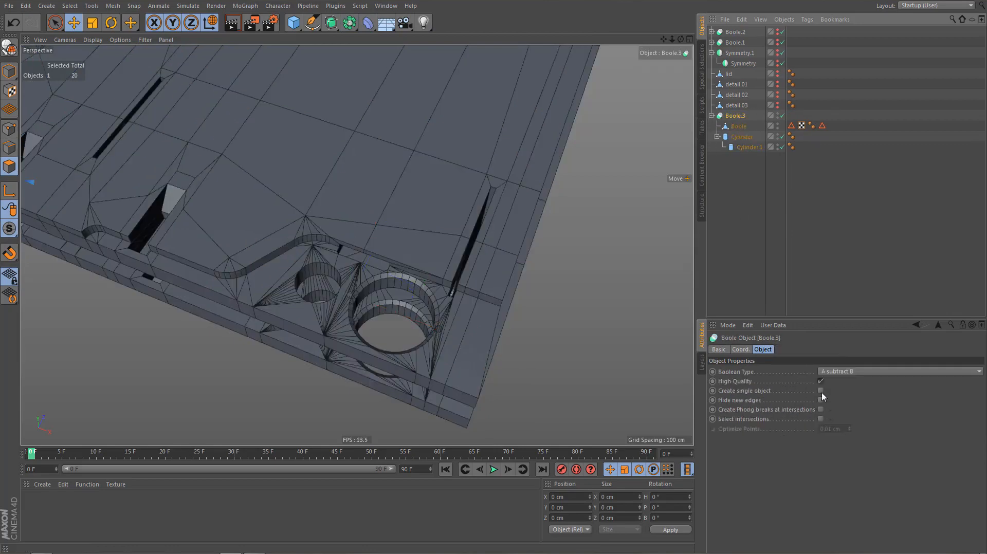
pyautogui.click(821, 391)
# Inspect the cut notches at the large hole's rim and the mesh around them from several angles
pyautogui.scroll(8, 433, 341)
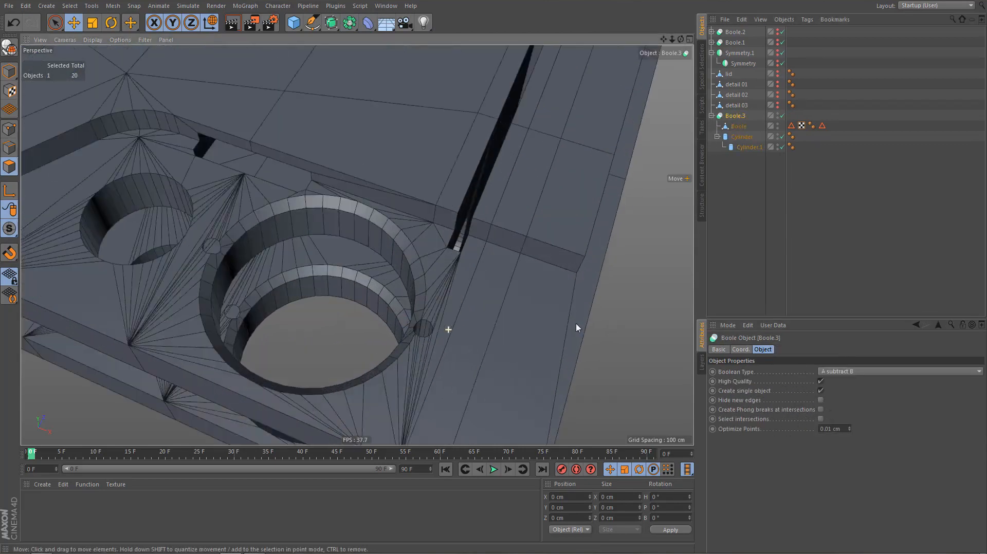
pyautogui.keyDown('alt'); pyautogui.moveTo(422, 304); pyautogui.dragTo(477, 296, button='right'); pyautogui.keyUp('alt')
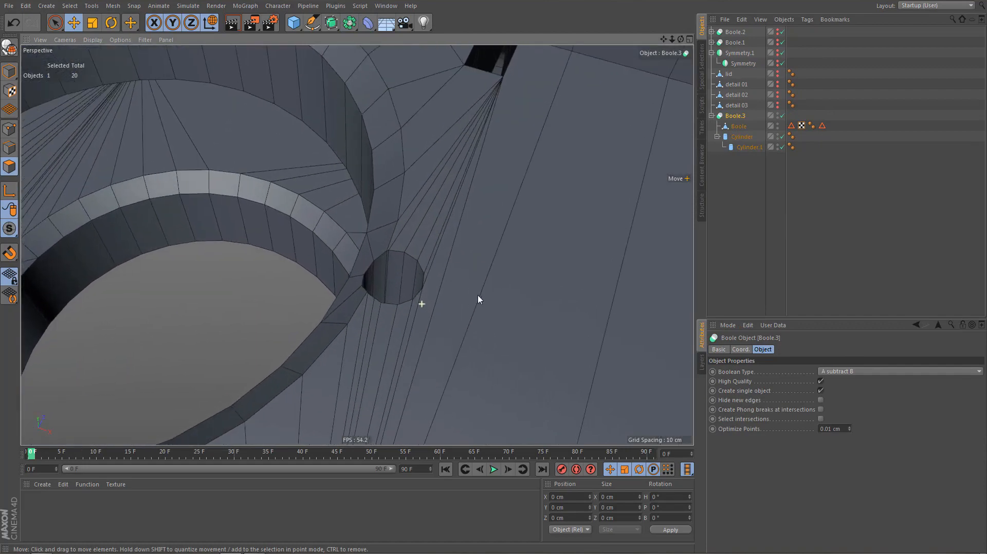
pyautogui.keyDown('alt'); pyautogui.moveTo(448, 306); pyautogui.dragTo(539, 297); pyautogui.keyUp('alt')
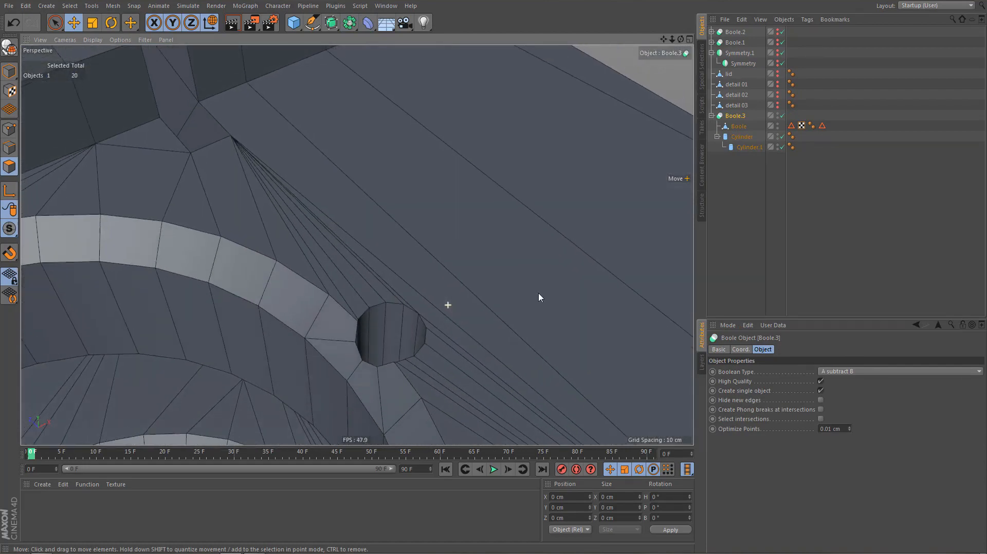
pyautogui.scroll(8, 402, 391)
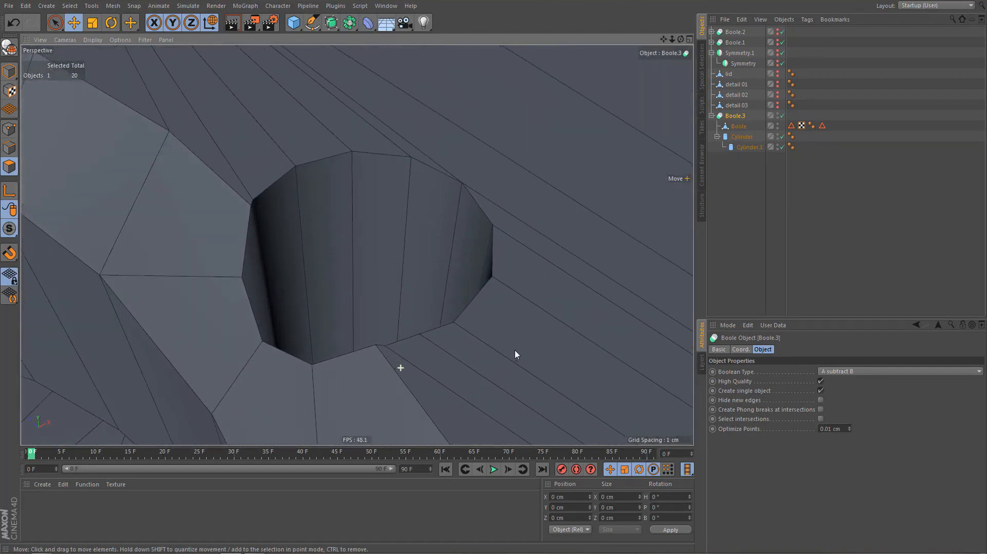
pyautogui.keyDown('alt'); pyautogui.moveTo(441, 368); pyautogui.dragTo(388, 412); pyautogui.keyUp('alt')
pyautogui.scroll(-3, 410, 376)
pyautogui.keyDown('alt'); pyautogui.moveTo(389, 411); pyautogui.dragTo(334, 458, button='right'); pyautogui.keyUp('alt')
pyautogui.keyDown('alt'); pyautogui.moveTo(523, 269); pyautogui.dragTo(524, 215, button='middle'); pyautogui.keyUp('alt')
pyautogui.keyDown('alt'); pyautogui.moveTo(542, 215); pyautogui.dragTo(499, 313, button='right'); pyautogui.keyUp('alt')
pyautogui.keyDown('alt'); pyautogui.moveTo(504, 292); pyautogui.dragTo(531, 299, button='middle'); pyautogui.keyUp('alt')
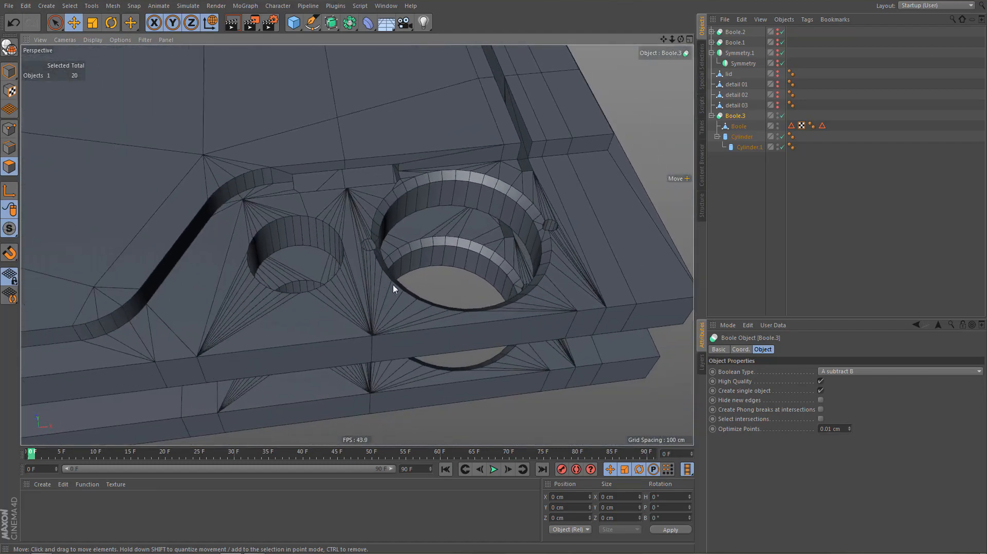
pyautogui.scroll(3, 383, 283)
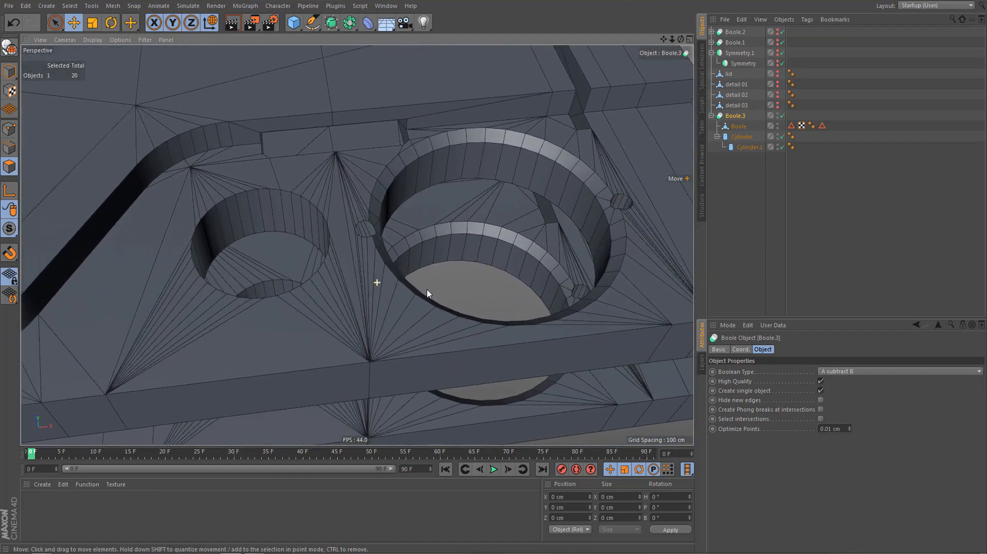
# Keep a hidden backup copy of the Boole.3 generator and convert the original into an editable polygon object
pyautogui.click(712, 116)
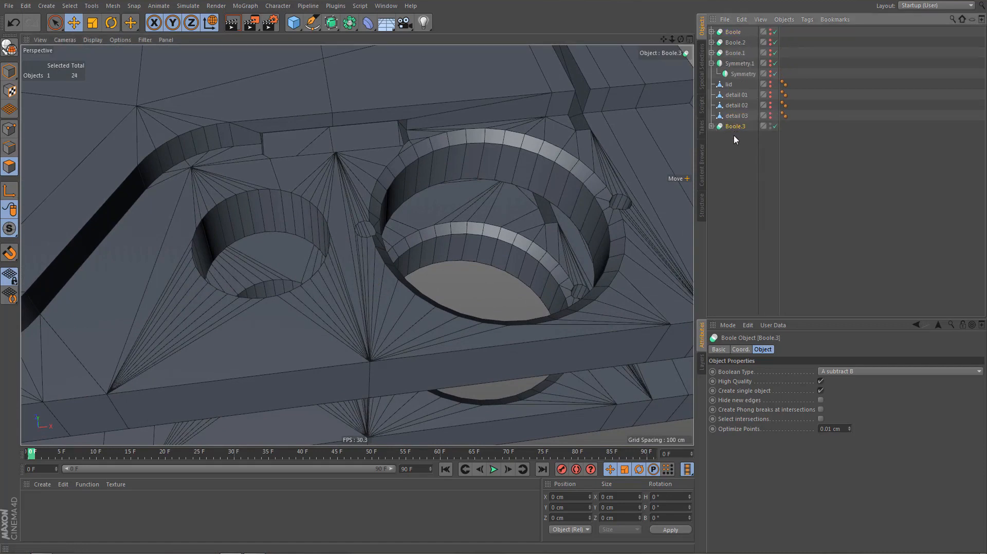
pyautogui.press('c')
# Delete the two edge selection tags and the UVW tag from Boole.3
pyautogui.click(788, 127)
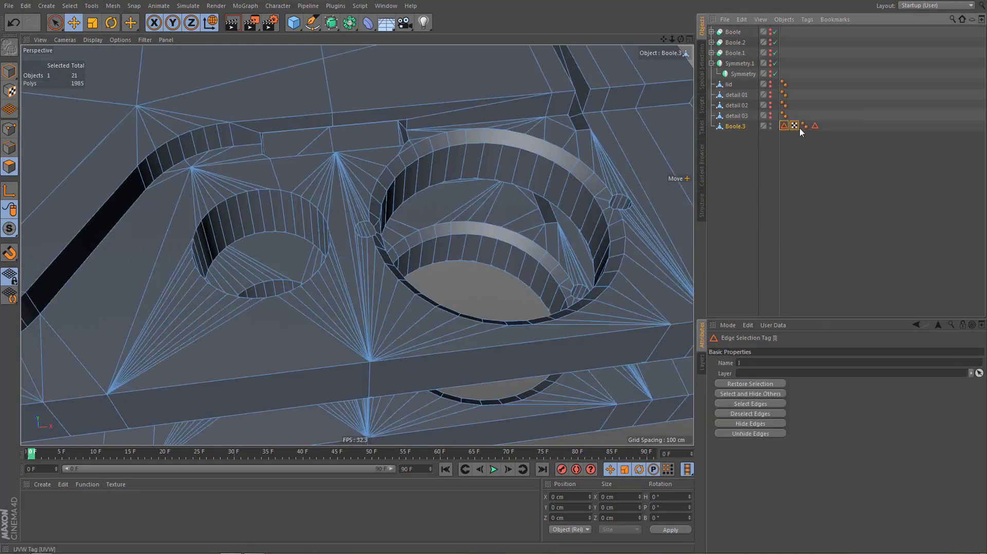
pyautogui.keyDown('ctrl'); pyautogui.click(800, 128); pyautogui.keyUp('ctrl')
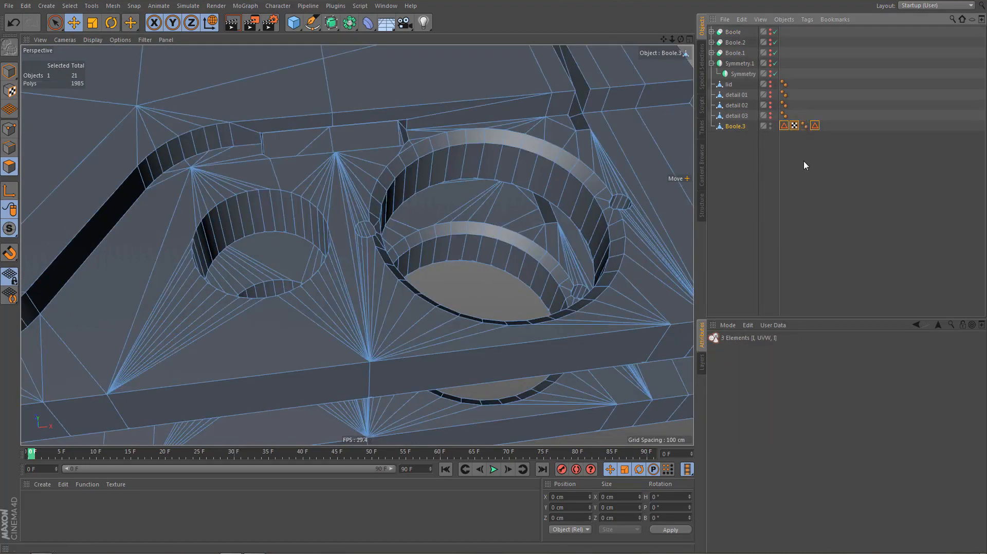
pyautogui.press('Delete')
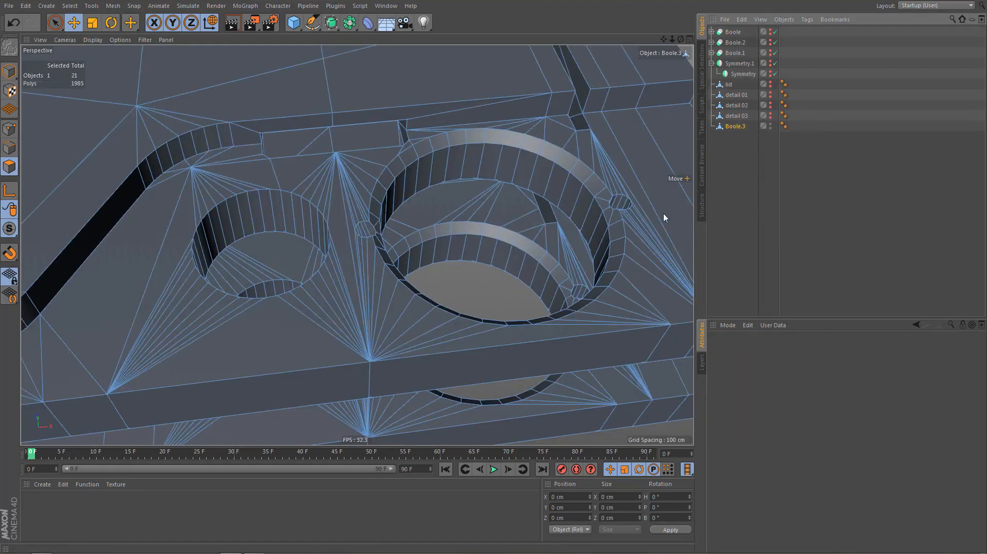
# Switch Boole.3 to edge editing and clean up the surplus edges at the rim of the outer notch beside the large hole
pyautogui.click(733, 127)
pyautogui.keyDown('alt'); pyautogui.moveTo(630, 228); pyautogui.dragTo(561, 252, button='middle'); pyautogui.keyUp('alt')
pyautogui.keyDown('alt'); pyautogui.moveTo(580, 221); pyautogui.dragTo(712, 204, button='right'); pyautogui.keyUp('alt')
pyautogui.scroll(6, 518, 263)
pyautogui.moveTo(503, 274)
pyautogui.keyDown('alt'); pyautogui.mouseDown()
pyautogui.moveTo(543, 291)
pyautogui.moveTo(641, 272)
pyautogui.moveTo(619, 282)
pyautogui.moveTo(608, 264)
pyautogui.moveTo(560, 290)
pyautogui.moveTo(486, 266)
pyautogui.mouseUp(); pyautogui.keyUp('alt')
pyautogui.press('Return')
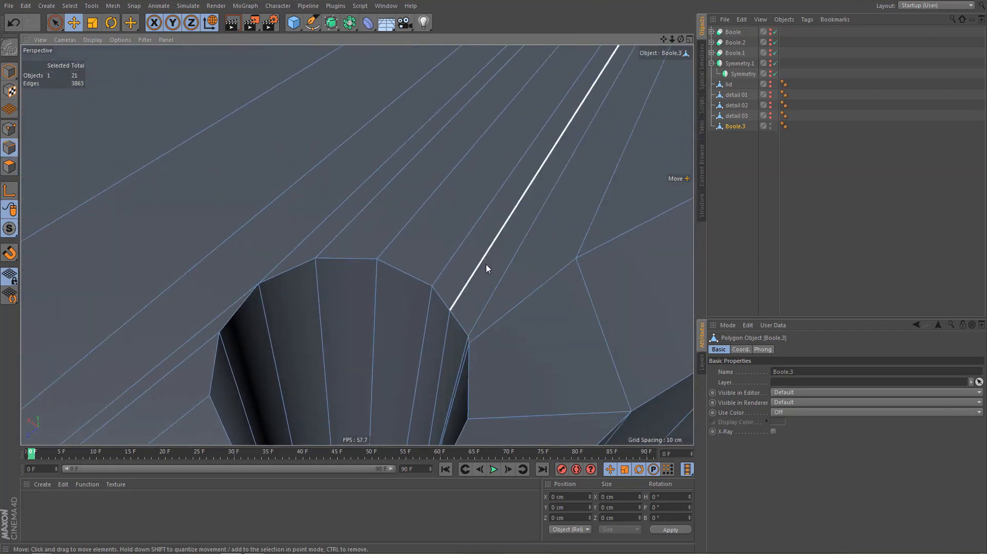
pyautogui.keyDown('alt'); pyautogui.moveTo(519, 290); pyautogui.dragTo(457, 301); pyautogui.keyUp('alt')
pyautogui.keyDown('alt'); pyautogui.moveTo(241, 347); pyautogui.dragTo(167, 328); pyautogui.keyUp('alt')
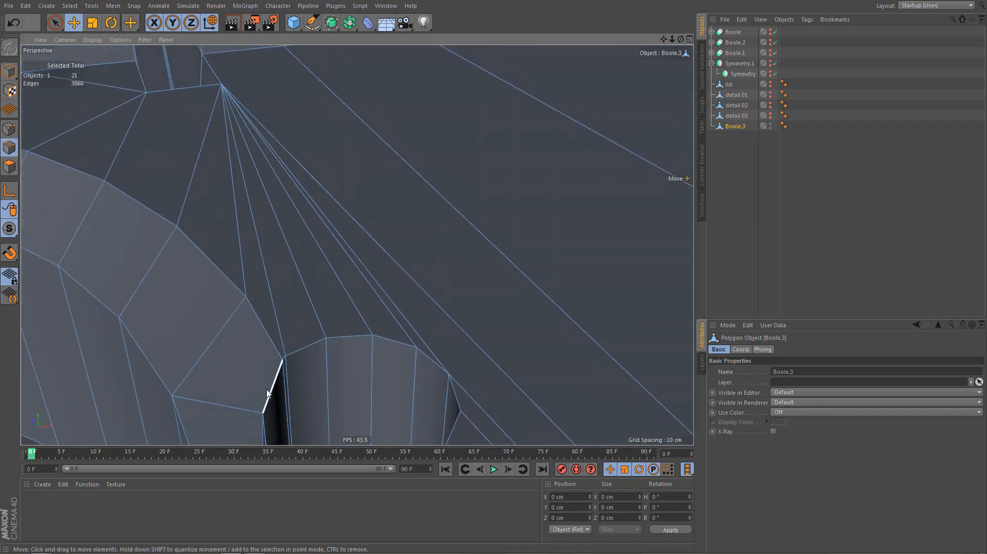
# Weld the two stray points on the outer notch's rim to their neighbouring corner points with the Polygon Pen
pyautogui.press('m')
pyautogui.press('e')
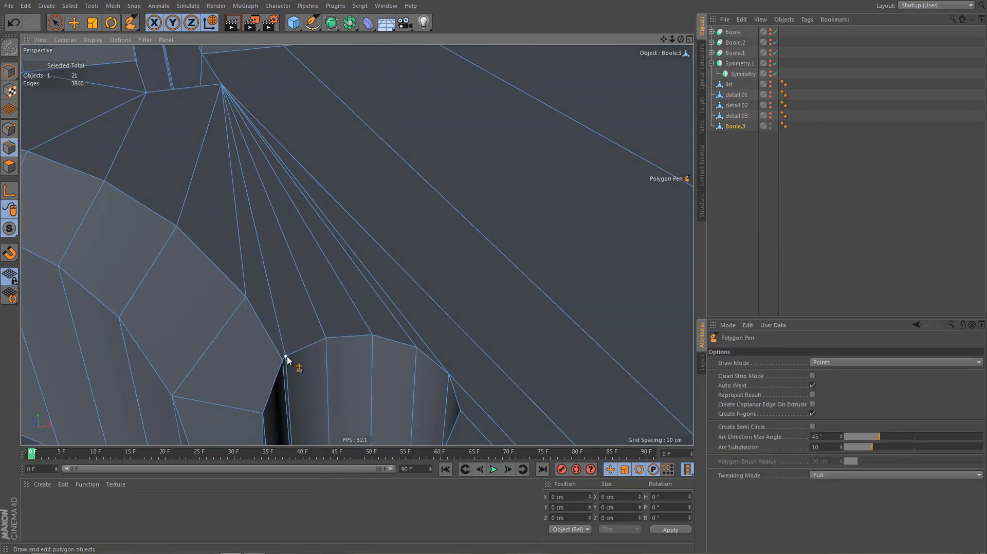
pyautogui.keyDown('alt'); pyautogui.moveTo(232, 361); pyautogui.dragTo(213, 388, button='right'); pyautogui.keyUp('alt')
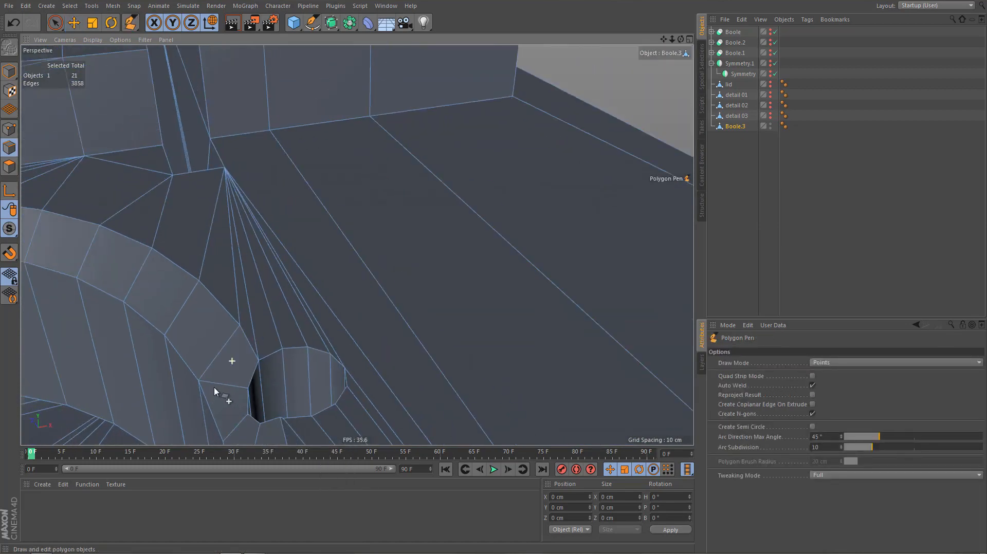
pyautogui.keyDown('alt'); pyautogui.moveTo(215, 387); pyautogui.dragTo(246, 323, button='middle'); pyautogui.keyUp('alt')
pyautogui.moveTo(319, 398)
pyautogui.keyDown('alt'); pyautogui.mouseDown()
pyautogui.moveTo(354, 410)
pyautogui.moveTo(313, 398)
pyautogui.mouseUp(); pyautogui.keyUp('alt')
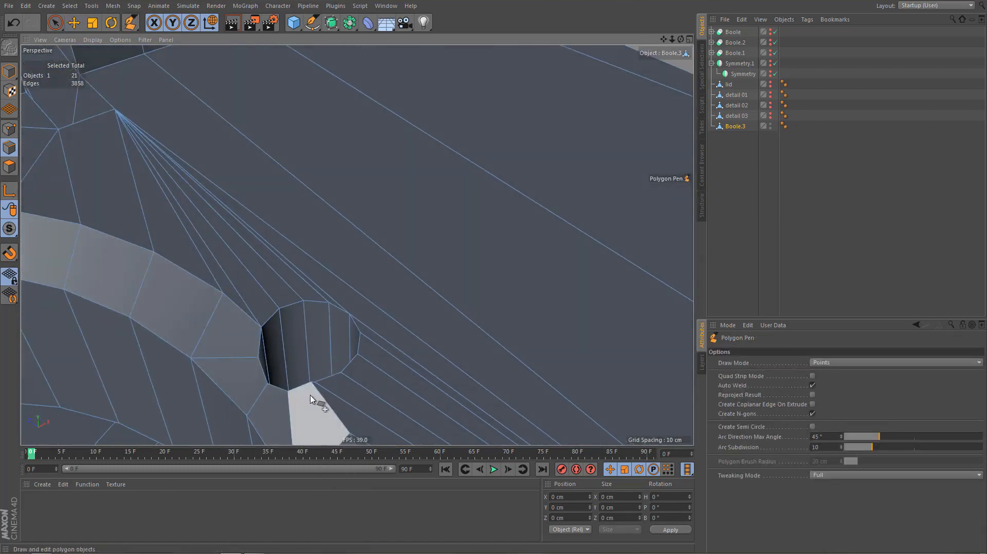
pyautogui.keyDown('alt'); pyautogui.moveTo(307, 392); pyautogui.dragTo(433, 380, button='right'); pyautogui.keyUp('alt')
pyautogui.keyDown('alt'); pyautogui.moveTo(351, 377); pyautogui.dragTo(353, 395); pyautogui.keyUp('alt')
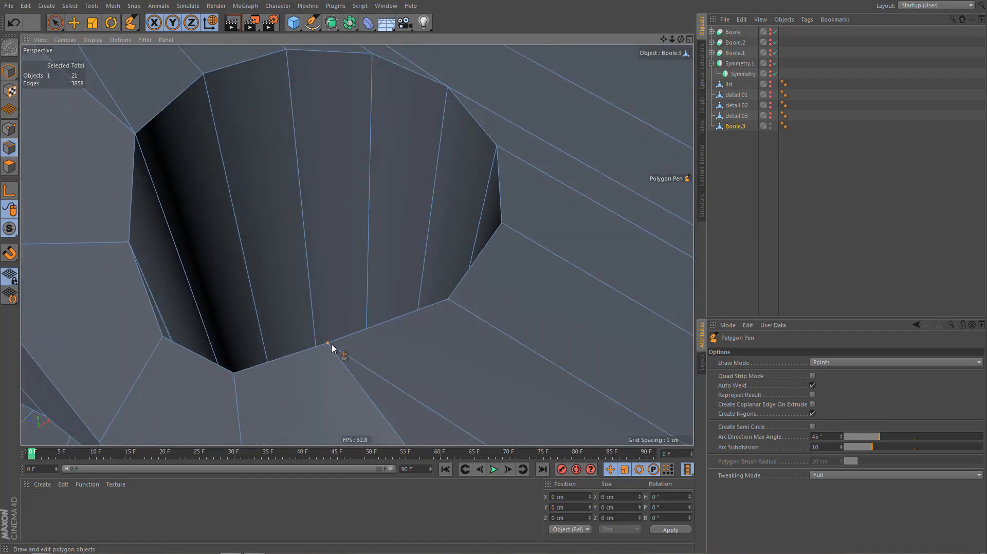
pyautogui.moveTo(333, 345); pyautogui.dragTo(333, 346)
# Weld the stray rim point of the large hole's other notch, facing the smaller hole, to its neighbouring corner point
pyautogui.keyDown('alt'); pyautogui.moveTo(409, 355); pyautogui.dragTo(378, 393, button='right'); pyautogui.keyUp('alt')
pyautogui.keyDown('alt'); pyautogui.moveTo(407, 365); pyautogui.dragTo(415, 346, button='middle'); pyautogui.keyUp('alt')
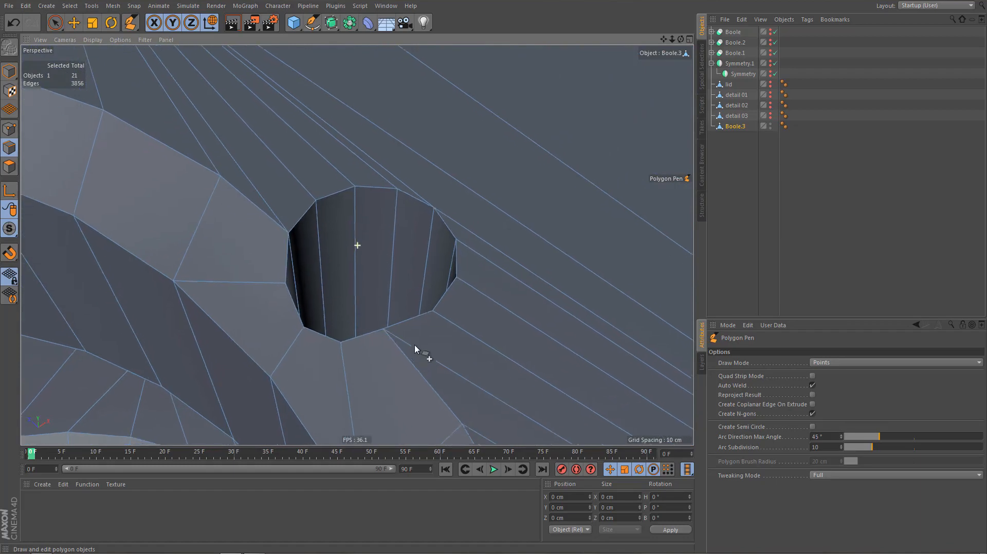
pyautogui.keyDown('alt'); pyautogui.moveTo(458, 325); pyautogui.dragTo(414, 385, button='right'); pyautogui.keyUp('alt')
pyautogui.keyDown('alt'); pyautogui.moveTo(430, 332); pyautogui.dragTo(506, 260, button='middle'); pyautogui.keyUp('alt')
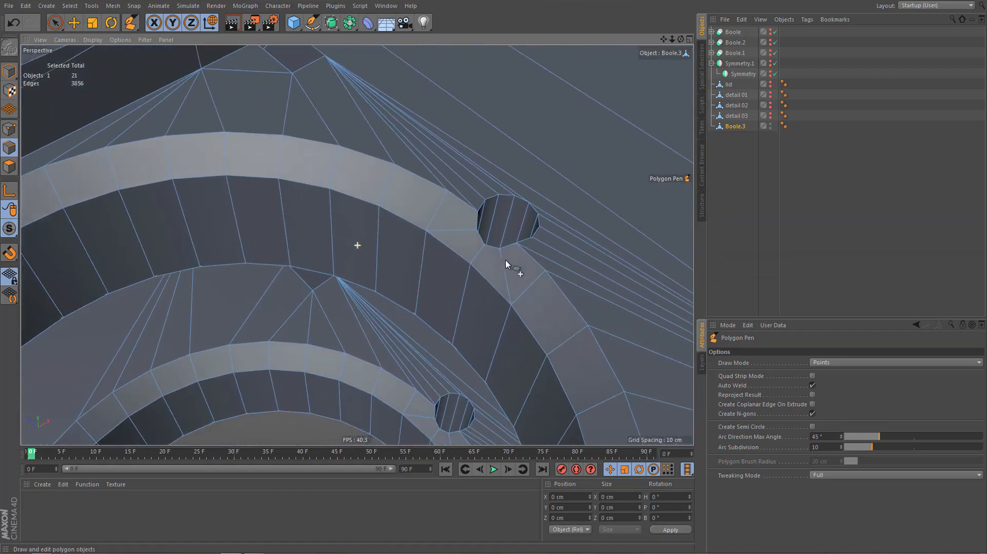
pyautogui.keyDown('alt'); pyautogui.moveTo(492, 268); pyautogui.dragTo(424, 346, button='right'); pyautogui.keyUp('alt')
pyautogui.keyDown('alt'); pyautogui.moveTo(226, 382); pyautogui.dragTo(241, 243, button='middle'); pyautogui.keyUp('alt')
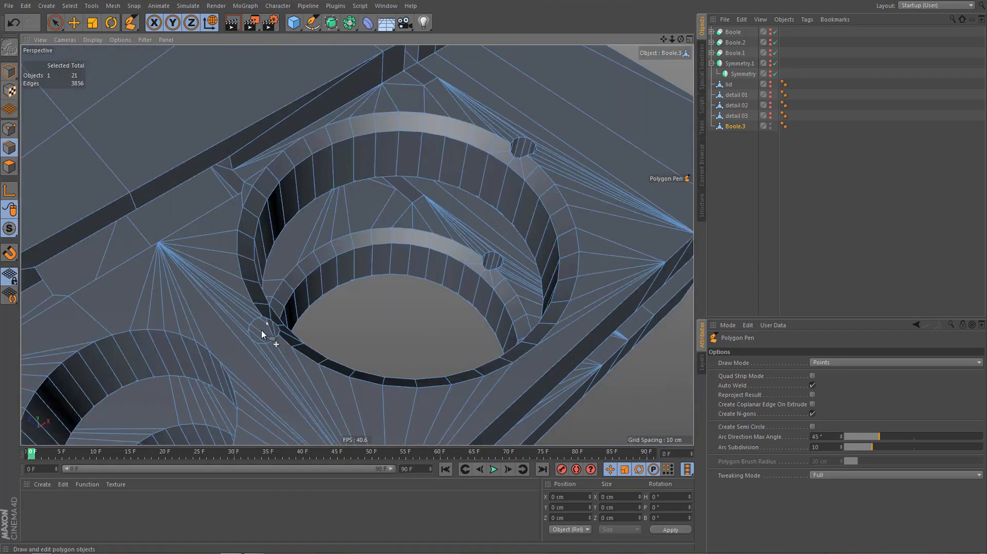
pyautogui.keyDown('alt'); pyautogui.moveTo(261, 333); pyautogui.dragTo(225, 363); pyautogui.keyUp('alt')
pyautogui.keyDown('alt'); pyautogui.moveTo(228, 362); pyautogui.dragTo(327, 338, button='right'); pyautogui.keyUp('alt')
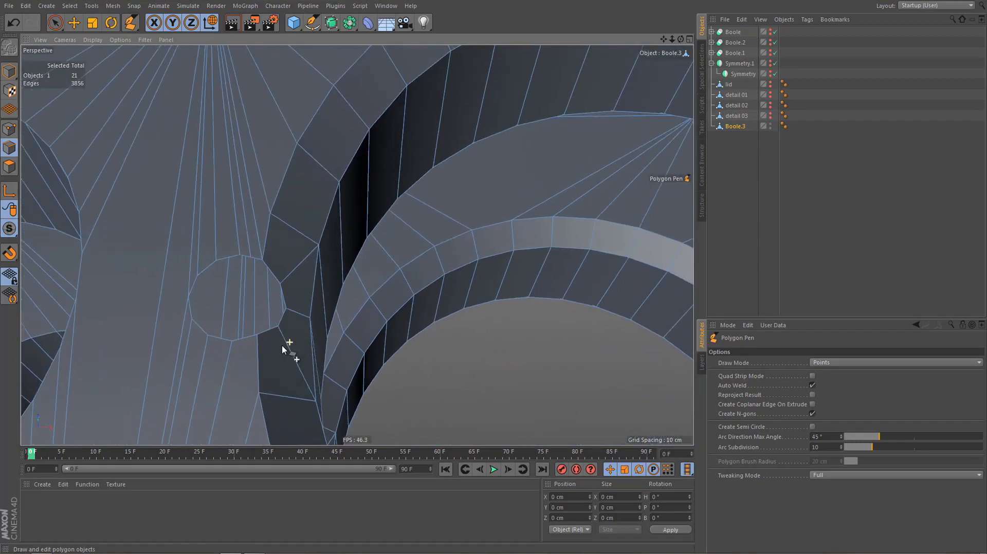
pyautogui.keyDown('alt'); pyautogui.moveTo(282, 350); pyautogui.dragTo(283, 328); pyautogui.keyUp('alt')
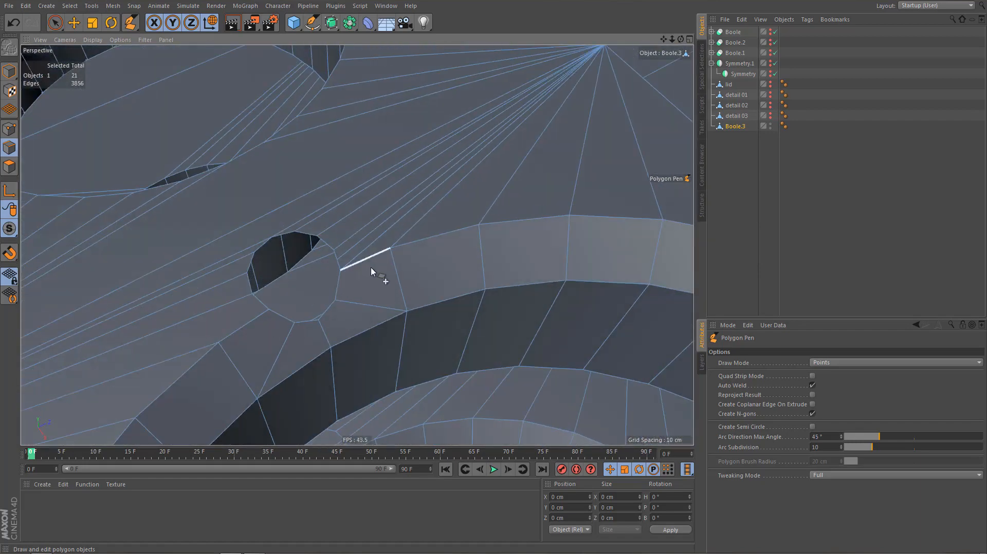
pyautogui.scroll(3, 373, 269)
pyautogui.scroll(-2, 396, 284)
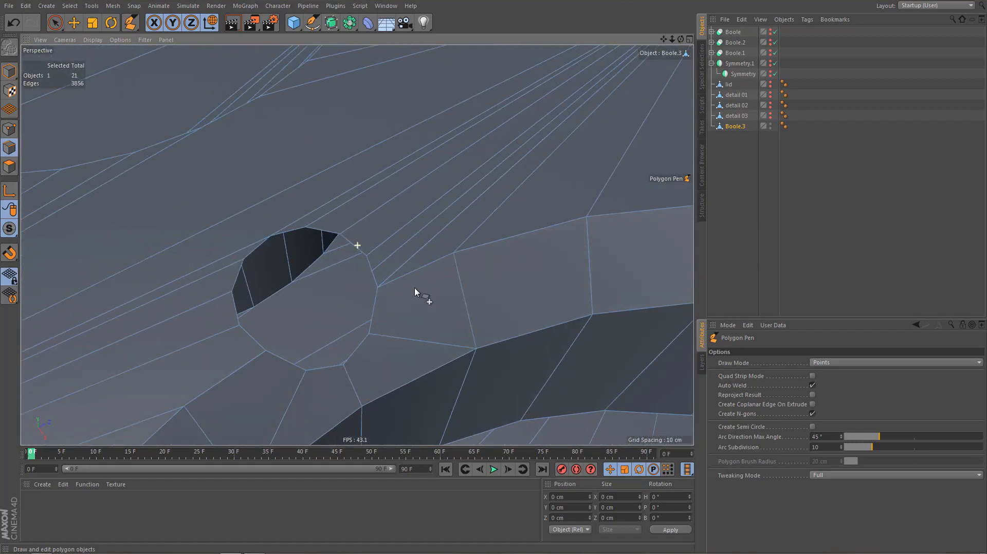
pyautogui.keyDown('alt'); pyautogui.moveTo(429, 271); pyautogui.dragTo(437, 253); pyautogui.keyUp('alt')
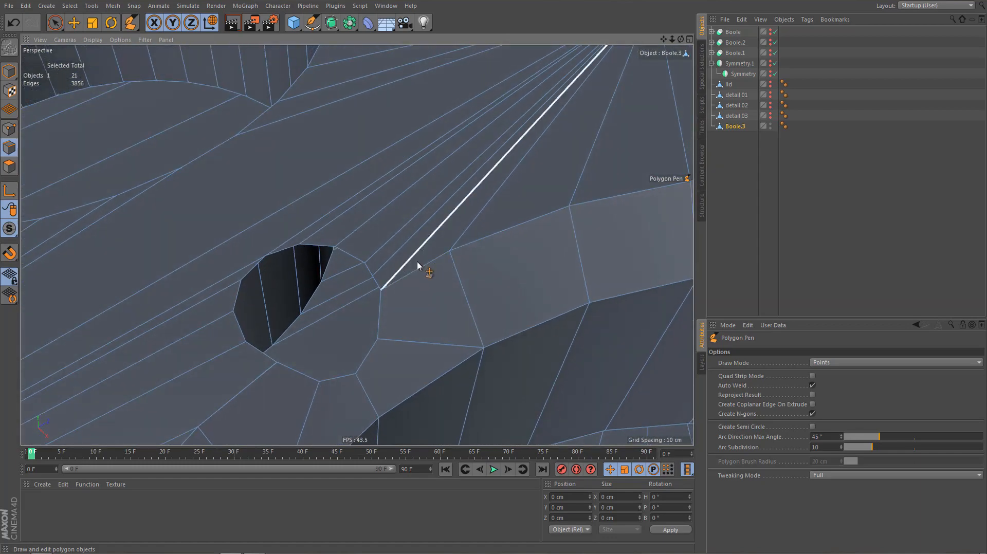
pyautogui.press('e')
pyautogui.click(386, 262)
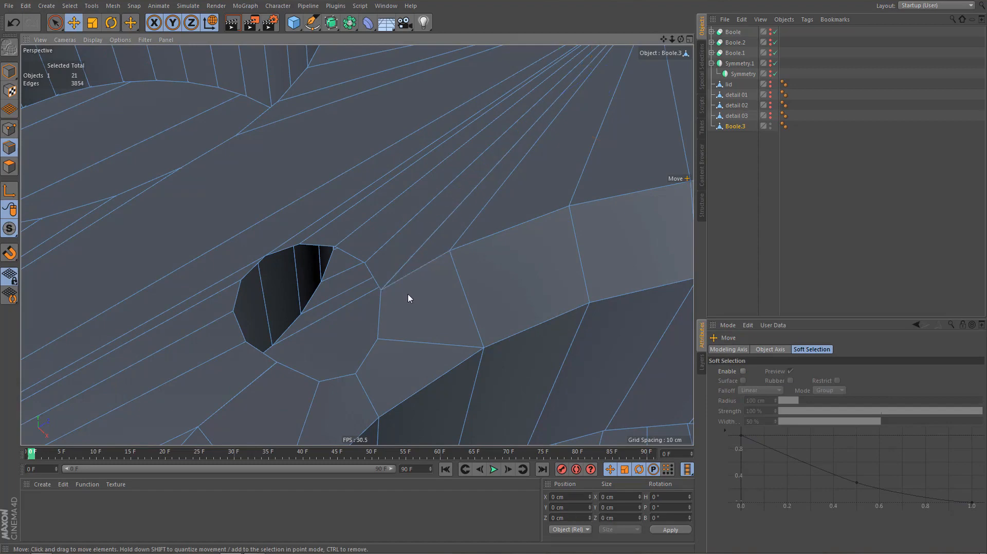
# Examine the second notch's rim up close, then check the notches and surrounding edges from the plates' underside
pyautogui.keyDown('alt'); pyautogui.moveTo(386, 261); pyautogui.dragTo(362, 230); pyautogui.keyUp('alt')
pyautogui.keyDown('alt'); pyautogui.moveTo(422, 281); pyautogui.dragTo(463, 290, button='right'); pyautogui.keyUp('alt')
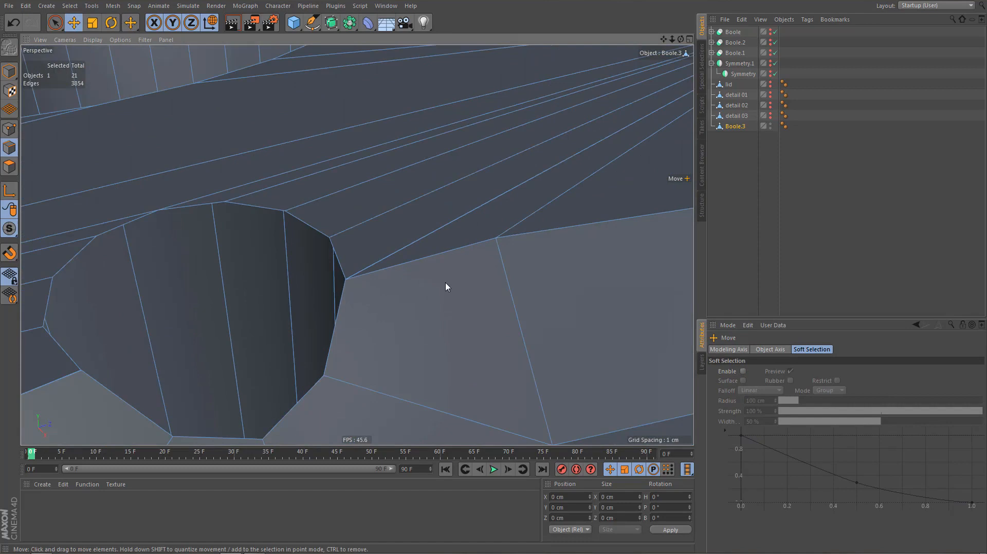
pyautogui.rightClick(445, 282)
pyautogui.press('Escape')
pyautogui.keyDown('alt'); pyautogui.moveTo(401, 275); pyautogui.dragTo(404, 316); pyautogui.keyUp('alt')
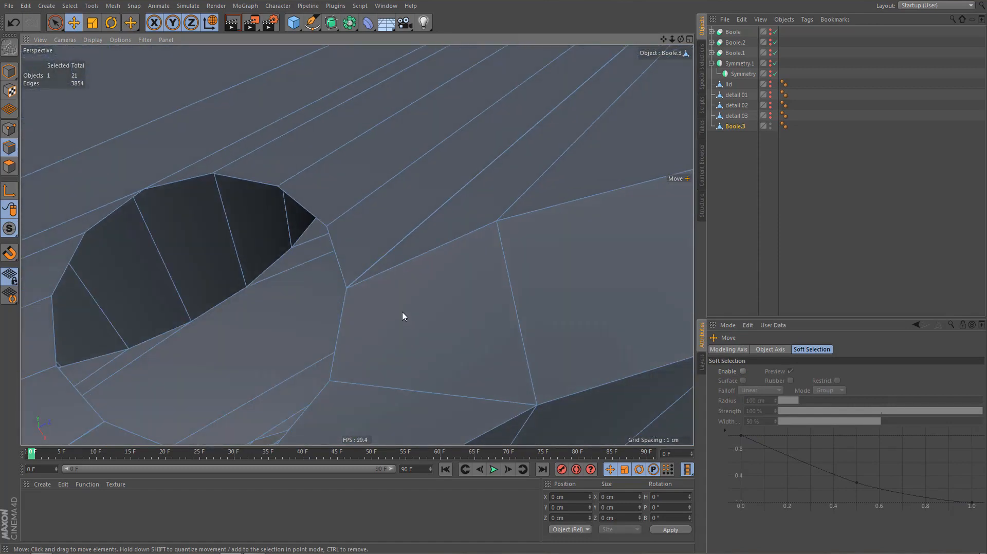
pyautogui.keyDown('alt'); pyautogui.moveTo(416, 302); pyautogui.dragTo(360, 393, button='right'); pyautogui.keyUp('alt')
pyautogui.keyDown('alt'); pyautogui.moveTo(379, 343); pyautogui.dragTo(383, 273, button='middle'); pyautogui.keyUp('alt')
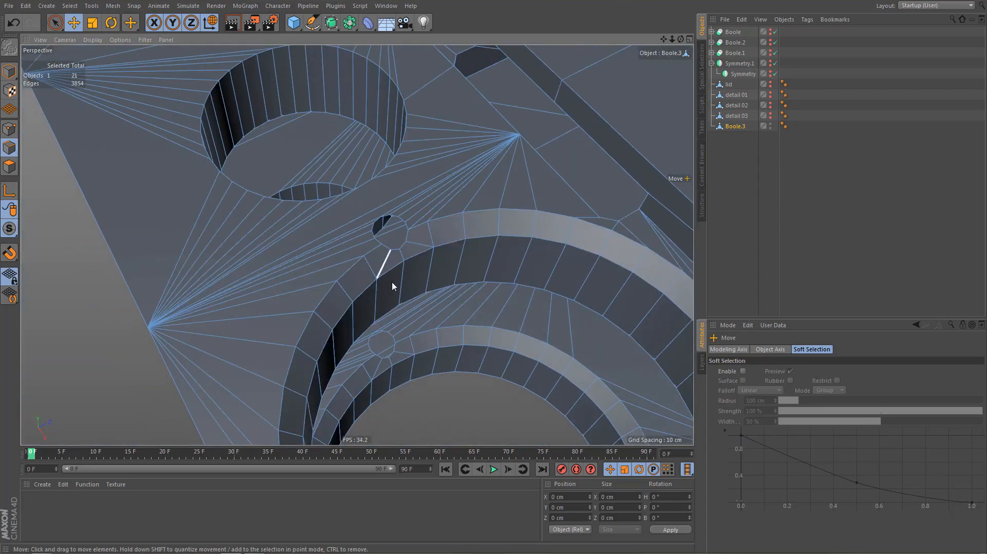
pyautogui.keyDown('alt'); pyautogui.moveTo(394, 273); pyautogui.dragTo(466, 134); pyautogui.keyUp('alt')
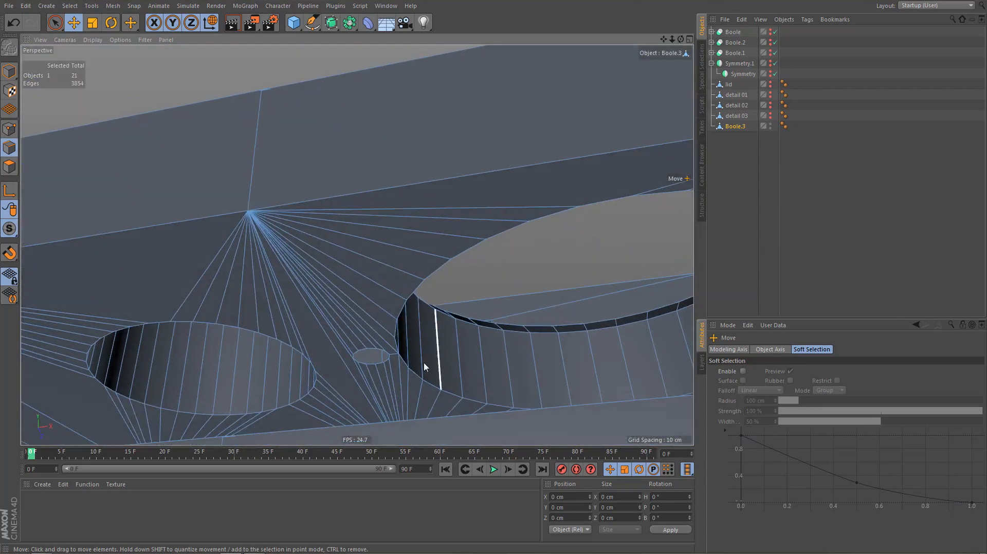
pyautogui.keyDown('alt'); pyautogui.moveTo(390, 377); pyautogui.dragTo(427, 363, button='right'); pyautogui.keyUp('alt')
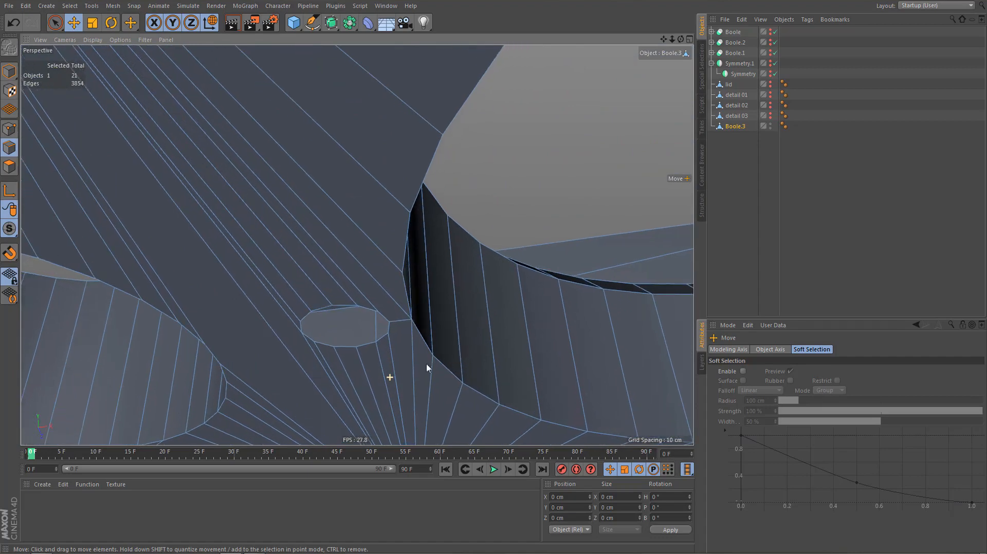
pyautogui.keyDown('alt'); pyautogui.moveTo(413, 359); pyautogui.dragTo(421, 350); pyautogui.keyUp('alt')
pyautogui.keyDown('alt'); pyautogui.moveTo(420, 350); pyautogui.dragTo(415, 357, button='right'); pyautogui.keyUp('alt')
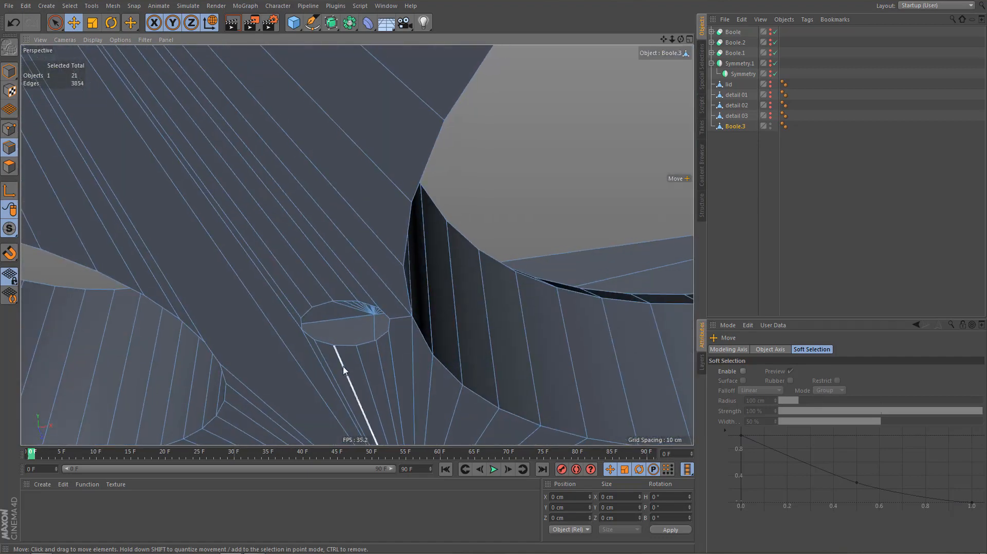
pyautogui.keyDown('alt'); pyautogui.moveTo(343, 367); pyautogui.dragTo(410, 362, button='right'); pyautogui.keyUp('alt')
pyautogui.keyDown('alt'); pyautogui.moveTo(362, 357); pyautogui.dragTo(371, 344); pyautogui.keyUp('alt')
pyautogui.keyDown('alt'); pyautogui.moveTo(365, 347); pyautogui.dragTo(241, 427, button='right'); pyautogui.keyUp('alt')
pyautogui.keyDown('alt'); pyautogui.moveTo(458, 319); pyautogui.dragTo(454, 348); pyautogui.keyUp('alt')
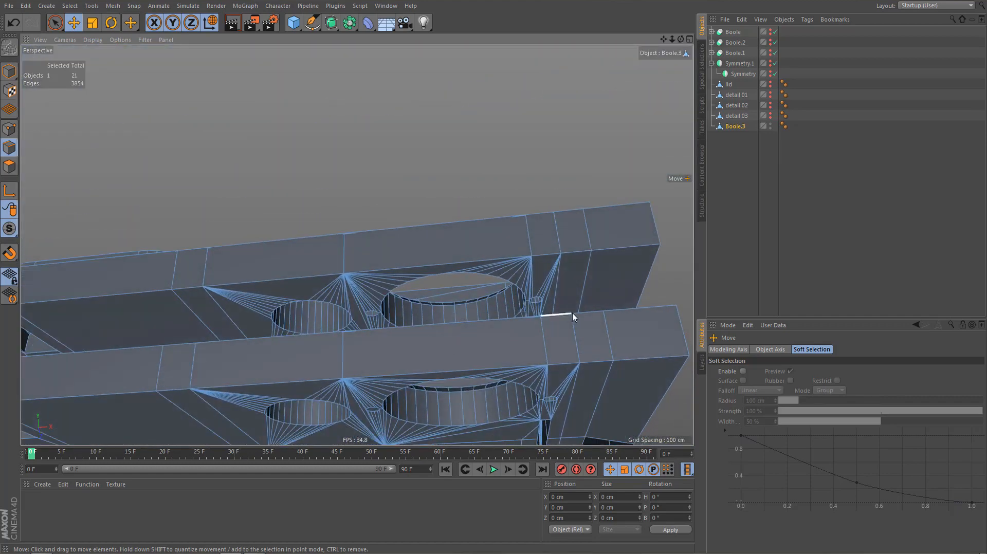
# Remove the surplus edge running outward from the rim of the lower plate's outer notch
pyautogui.keyDown('alt'); pyautogui.moveTo(556, 304); pyautogui.dragTo(674, 292, button='right'); pyautogui.keyUp('alt')
pyautogui.keyDown('alt'); pyautogui.moveTo(462, 301); pyautogui.dragTo(484, 333); pyautogui.keyUp('alt')
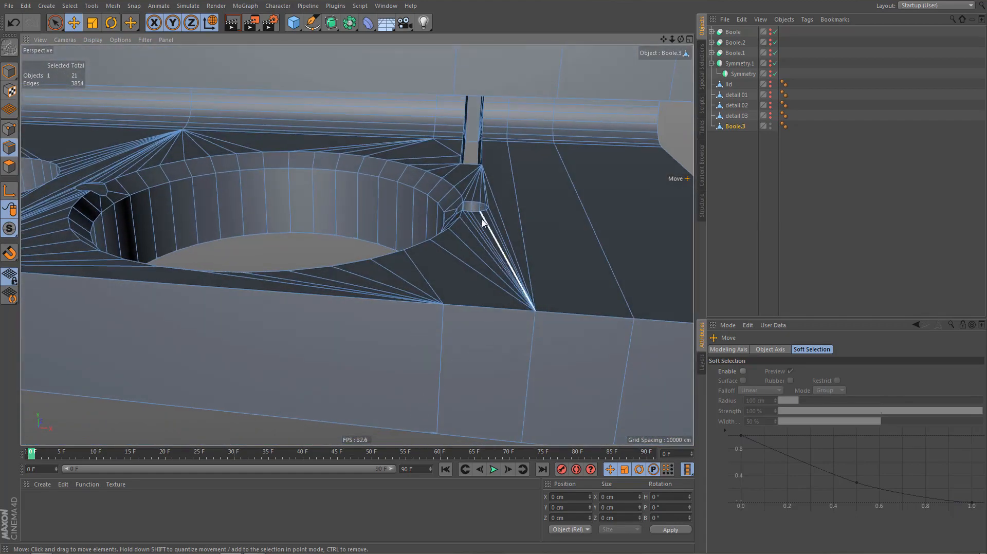
pyautogui.keyDown('alt'); pyautogui.moveTo(482, 219); pyautogui.dragTo(596, 198, button='right'); pyautogui.keyUp('alt')
pyautogui.keyDown('alt'); pyautogui.moveTo(494, 227); pyautogui.dragTo(546, 251); pyautogui.keyUp('alt')
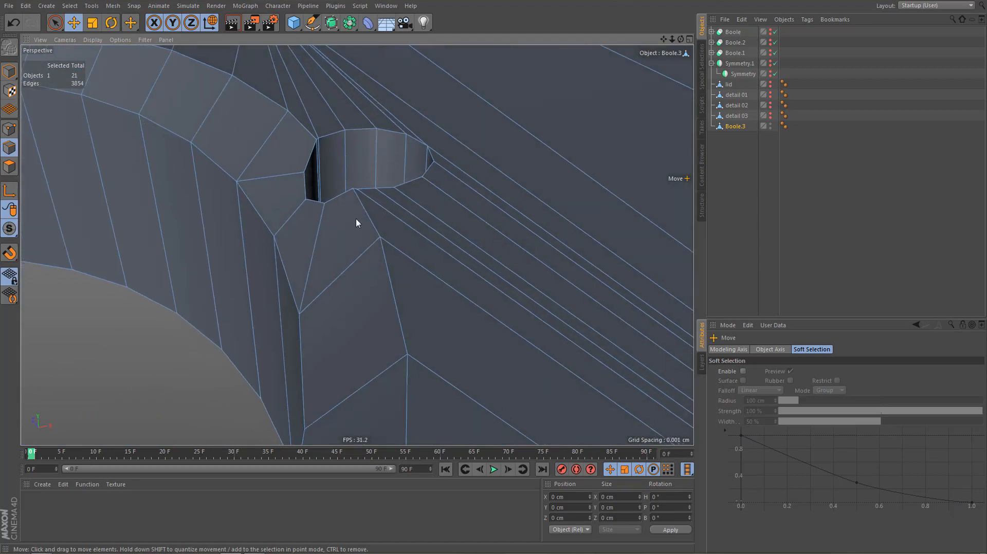
pyautogui.keyDown('alt'); pyautogui.moveTo(366, 198); pyautogui.dragTo(476, 216, button='right'); pyautogui.keyUp('alt')
pyautogui.keyDown('alt'); pyautogui.moveTo(357, 245); pyautogui.dragTo(388, 311, button='middle'); pyautogui.keyUp('alt')
pyautogui.keyDown('alt'); pyautogui.moveTo(378, 272); pyautogui.dragTo(390, 276, button='right'); pyautogui.keyUp('alt')
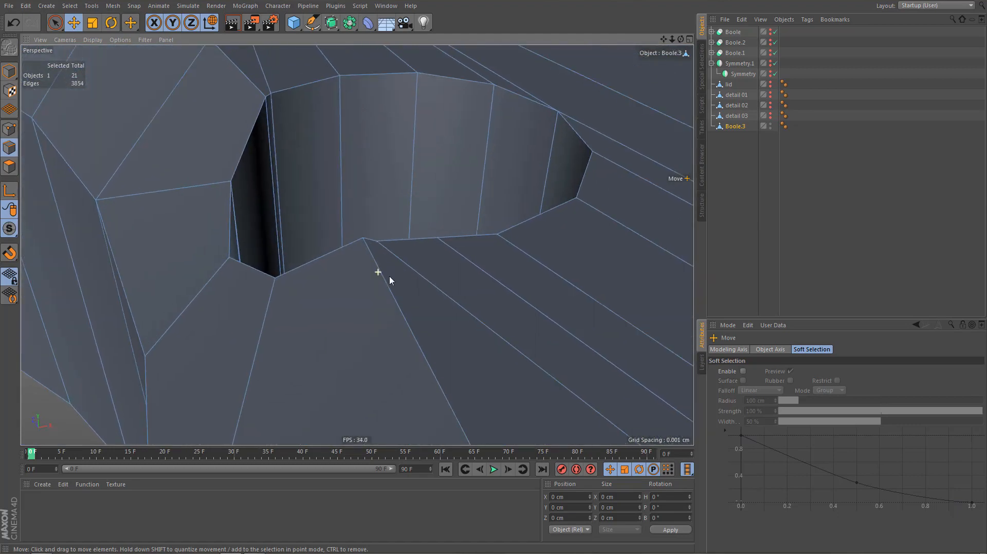
pyautogui.keyDown('alt'); pyautogui.moveTo(388, 277); pyautogui.dragTo(443, 243); pyautogui.keyUp('alt')
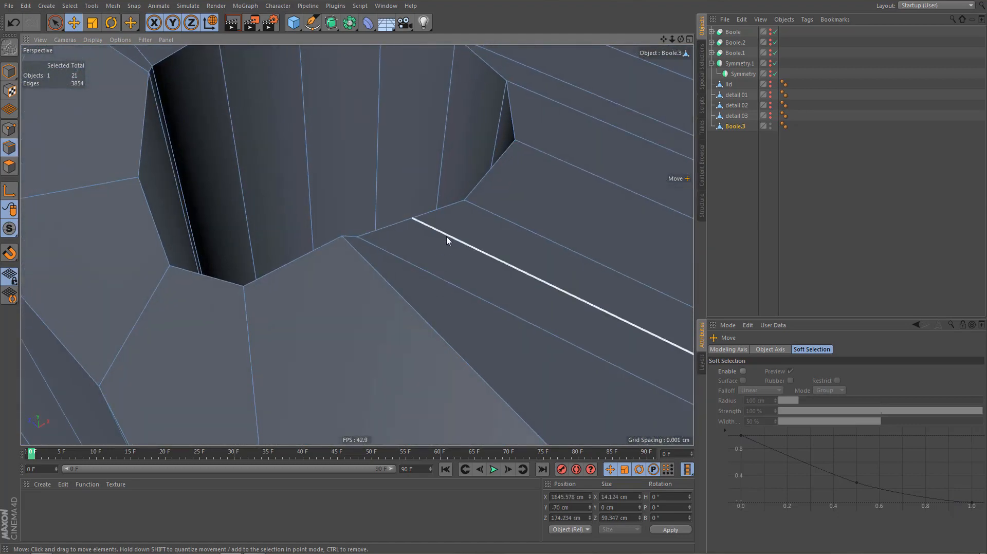
pyautogui.keyDown('alt'); pyautogui.moveTo(377, 262); pyautogui.dragTo(379, 269); pyautogui.keyUp('alt')
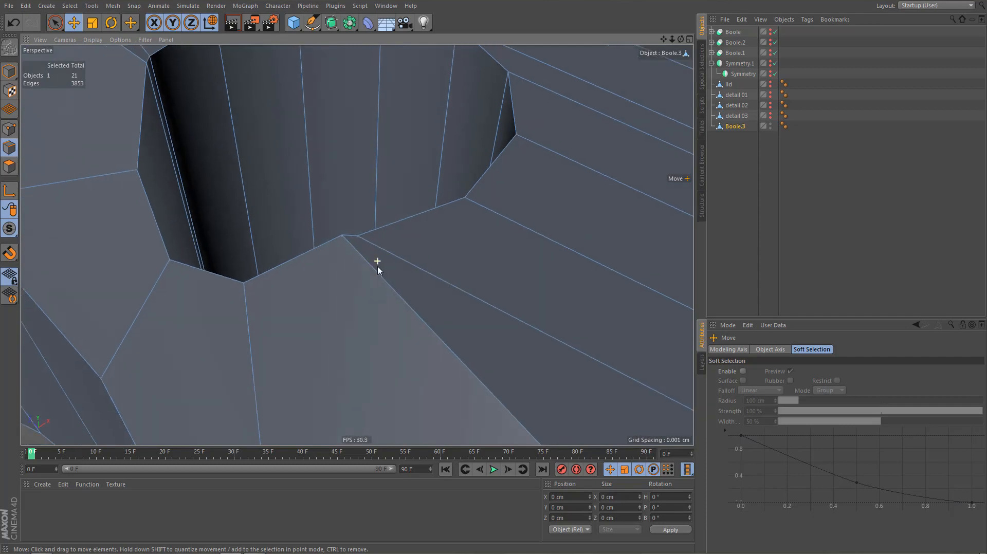
# Weld the closely spaced stray points on the lower plate's outer notch rim with the Polygon Pen
pyautogui.press('m')
pyautogui.press('e')
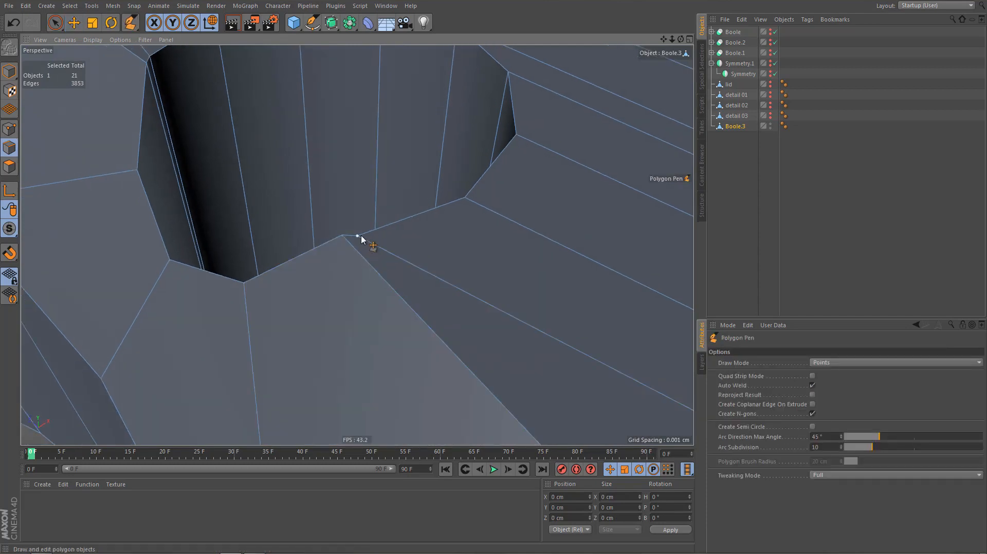
pyautogui.keyDown('alt'); pyautogui.moveTo(331, 266); pyautogui.dragTo(471, 329); pyautogui.keyUp('alt')
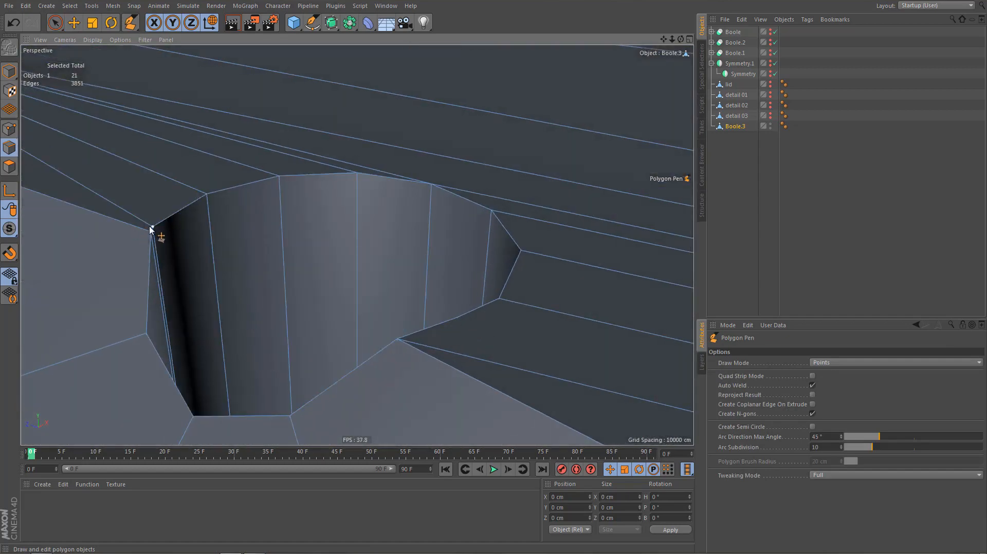
pyautogui.moveTo(147, 236); pyautogui.dragTo(150, 234)
# Weld the stray point where the lower plate's second notch meets the bevel to its neighbouring corner point
pyautogui.moveTo(251, 201)
pyautogui.keyDown('alt'); pyautogui.mouseDown()
pyautogui.moveTo(229, 233)
pyautogui.moveTo(258, 212)
pyautogui.moveTo(245, 217)
pyautogui.mouseUp(); pyautogui.keyUp('alt')
pyautogui.scroll(-3, 252, 201)
pyautogui.keyDown('alt'); pyautogui.moveTo(177, 244); pyautogui.dragTo(336, 174, button='middle'); pyautogui.keyUp('alt')
pyautogui.keyDown('alt'); pyautogui.moveTo(288, 170); pyautogui.dragTo(249, 218, button='right'); pyautogui.keyUp('alt')
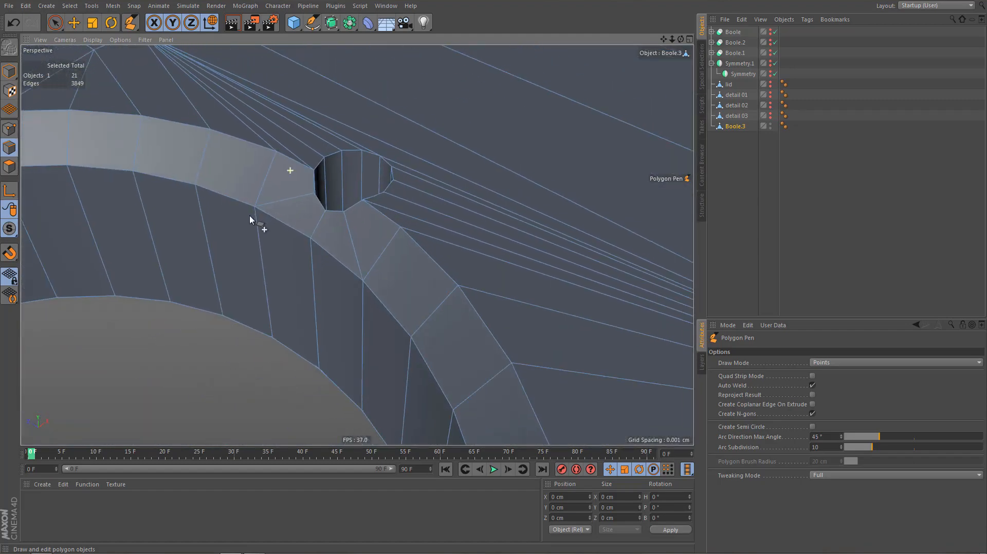
pyautogui.keyDown('alt'); pyautogui.moveTo(239, 218); pyautogui.dragTo(433, 130, button='middle'); pyautogui.keyUp('alt')
pyautogui.keyDown('alt'); pyautogui.moveTo(356, 170); pyautogui.dragTo(335, 199, button='right'); pyautogui.keyUp('alt')
pyautogui.scroll(3, 333, 199)
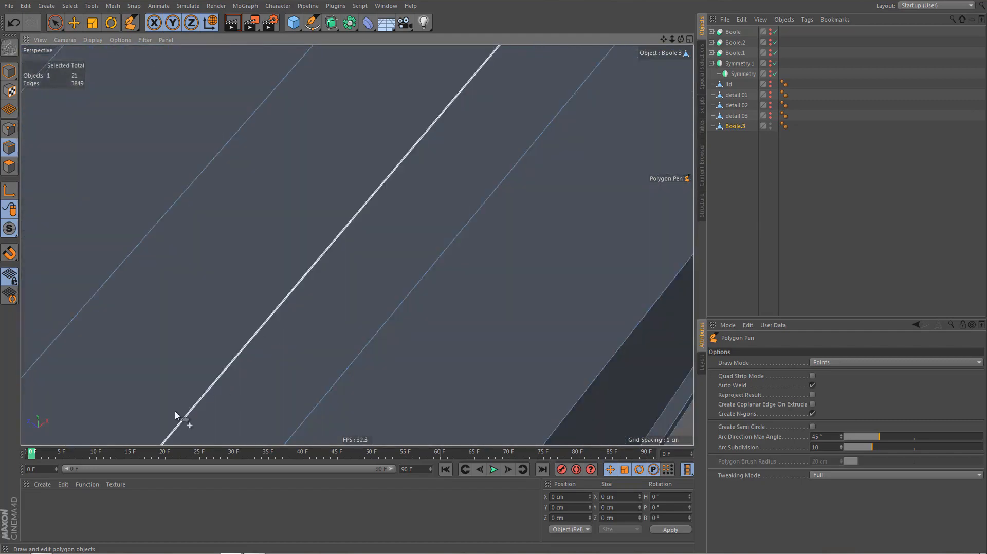
pyautogui.keyDown('alt'); pyautogui.moveTo(104, 404); pyautogui.dragTo(98, 463, button='right'); pyautogui.keyUp('alt')
pyautogui.keyDown('alt'); pyautogui.moveTo(103, 357); pyautogui.dragTo(251, 381); pyautogui.keyUp('alt')
pyautogui.keyDown('alt'); pyautogui.moveTo(252, 391); pyautogui.dragTo(357, 245, button='middle'); pyautogui.keyUp('alt')
pyautogui.keyDown('alt'); pyautogui.moveTo(139, 173); pyautogui.dragTo(121, 140); pyautogui.keyUp('alt')
pyautogui.keyDown('alt'); pyautogui.moveTo(238, 348); pyautogui.dragTo(393, 292, button='right'); pyautogui.keyUp('alt')
pyautogui.keyDown('alt'); pyautogui.moveTo(300, 273); pyautogui.dragTo(230, 319); pyautogui.keyUp('alt')
pyautogui.keyDown('alt'); pyautogui.moveTo(337, 262); pyautogui.dragTo(254, 340, button='middle'); pyautogui.keyUp('alt')
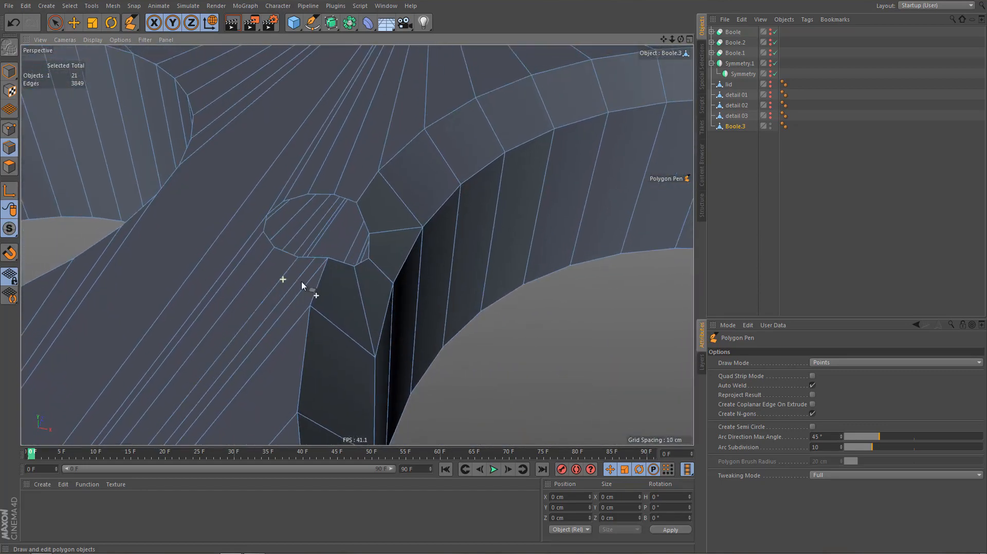
pyautogui.keyDown('alt'); pyautogui.moveTo(301, 282); pyautogui.dragTo(357, 288, button='right'); pyautogui.keyUp('alt')
pyautogui.keyDown('alt'); pyautogui.moveTo(357, 245); pyautogui.dragTo(322, 308); pyautogui.keyUp('alt')
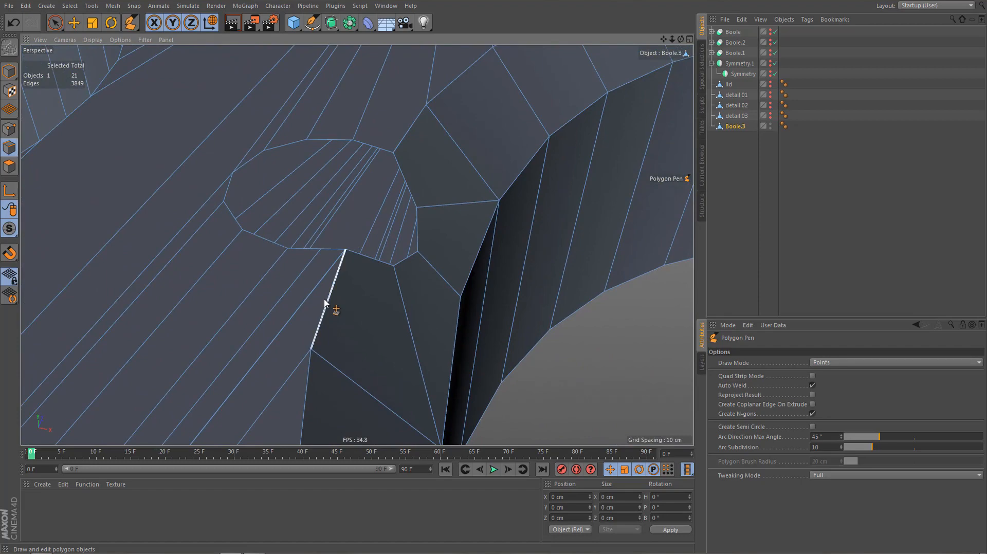
pyautogui.press('e')
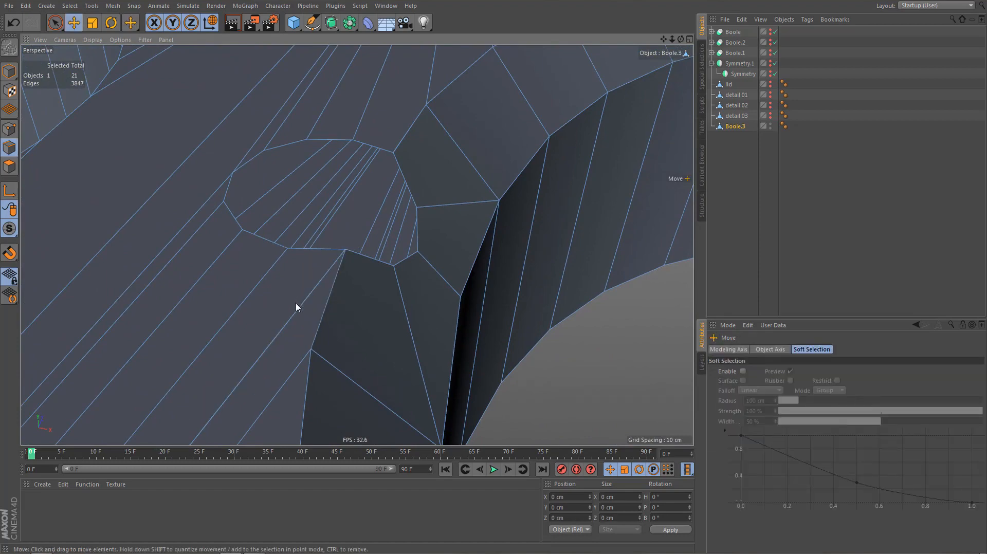
# Inspect the cleaned notch rims on both plates, ending with a close view of an outer notch's inner wall
pyautogui.keyDown('alt'); pyautogui.moveTo(334, 302); pyautogui.dragTo(256, 309); pyautogui.keyUp('alt')
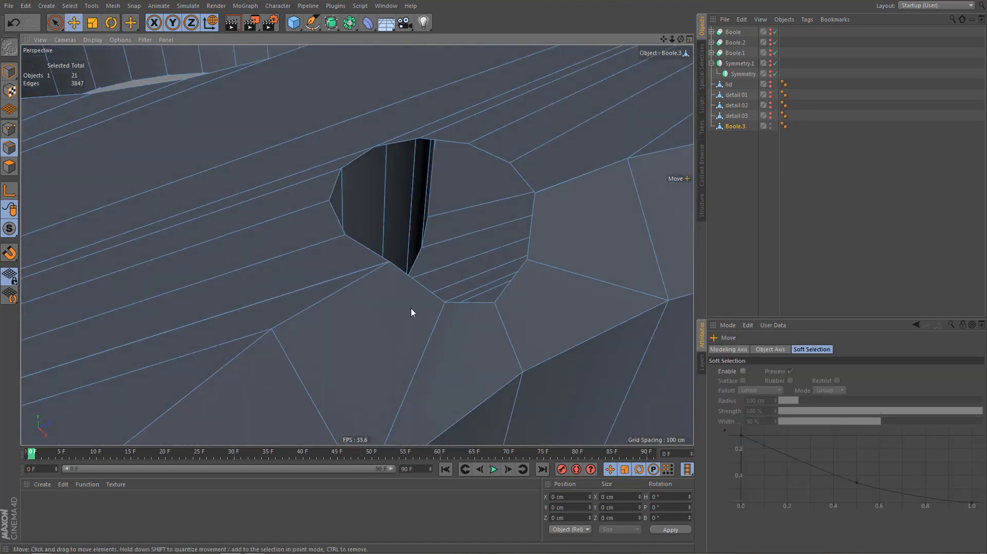
pyautogui.keyDown('alt'); pyautogui.moveTo(403, 320); pyautogui.dragTo(381, 347, button='middle'); pyautogui.keyUp('alt')
pyautogui.keyDown('alt'); pyautogui.moveTo(357, 346); pyautogui.dragTo(404, 308); pyautogui.keyUp('alt')
pyautogui.keyDown('alt'); pyautogui.moveTo(396, 313); pyautogui.dragTo(280, 401, button='right'); pyautogui.keyUp('alt')
pyautogui.keyDown('alt'); pyautogui.moveTo(384, 306); pyautogui.dragTo(344, 289, button='middle'); pyautogui.keyUp('alt')
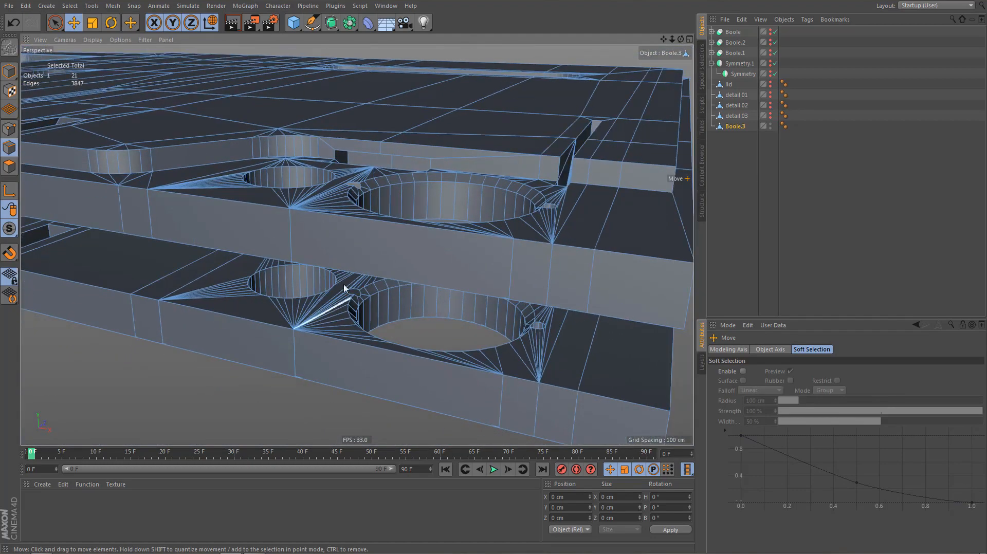
pyautogui.keyDown('alt'); pyautogui.moveTo(350, 266); pyautogui.dragTo(352, 309); pyautogui.keyUp('alt')
pyautogui.keyDown('alt'); pyautogui.moveTo(492, 251); pyautogui.dragTo(605, 271); pyautogui.keyUp('alt')
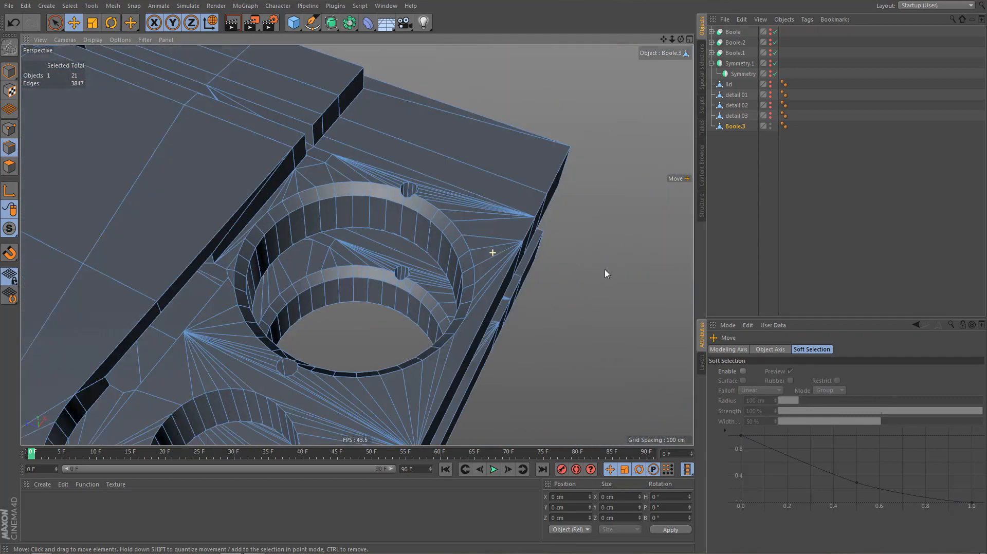
pyautogui.keyDown('alt'); pyautogui.moveTo(542, 284); pyautogui.dragTo(517, 293); pyautogui.keyUp('alt')
pyautogui.keyDown('alt'); pyautogui.moveTo(455, 225); pyautogui.dragTo(465, 257, button='middle'); pyautogui.keyUp('alt')
pyautogui.keyDown('alt'); pyautogui.moveTo(431, 242); pyautogui.dragTo(504, 227, button='right'); pyautogui.keyUp('alt')
pyautogui.keyDown('alt'); pyautogui.moveTo(481, 247); pyautogui.dragTo(500, 236); pyautogui.keyUp('alt')
pyautogui.keyDown('alt'); pyautogui.moveTo(478, 285); pyautogui.dragTo(493, 48, button='middle'); pyautogui.keyUp('alt')
pyautogui.keyDown('alt'); pyautogui.moveTo(398, 363); pyautogui.dragTo(519, 311, button='right'); pyautogui.keyUp('alt')
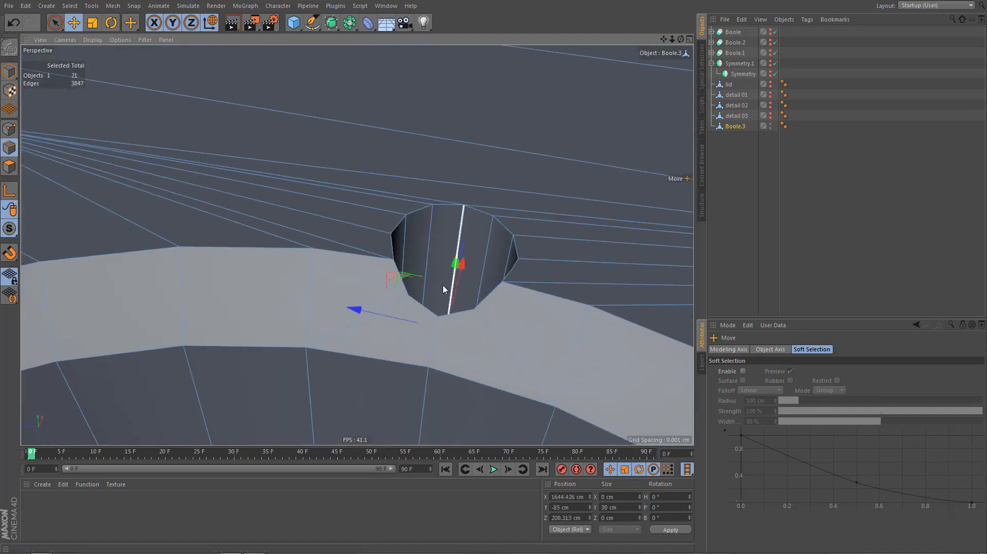
# Dissolve a surplus edge on the inner wall of the outer notch, keeping the surrounding faces
pyautogui.keyDown('alt'); pyautogui.moveTo(436, 298); pyautogui.dragTo(449, 333); pyautogui.keyUp('alt')
pyautogui.keyDown('alt'); pyautogui.moveTo(478, 350); pyautogui.dragTo(465, 287, button='middle'); pyautogui.keyUp('alt')
pyautogui.keyDown('alt'); pyautogui.moveTo(431, 282); pyautogui.dragTo(486, 270, button='right'); pyautogui.keyUp('alt')
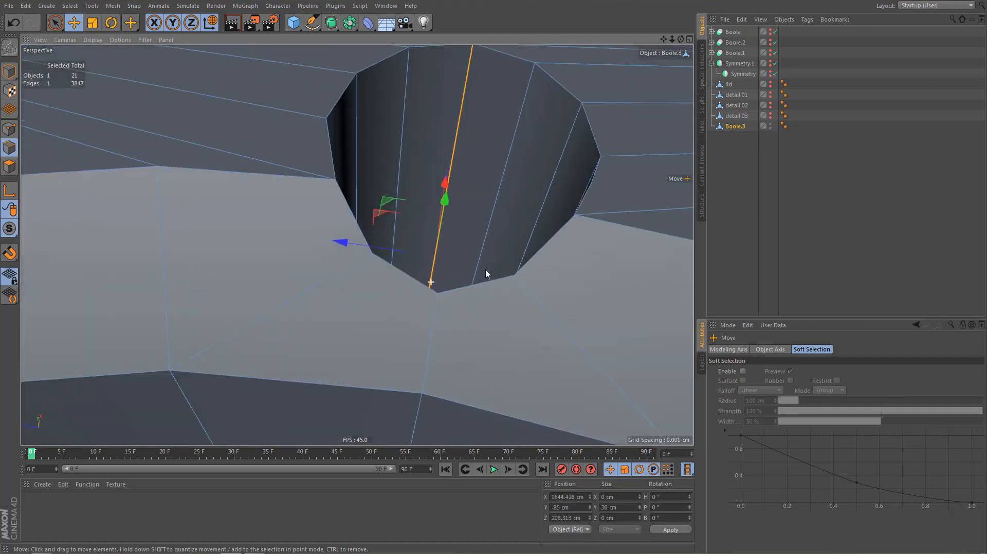
pyautogui.keyDown('alt'); pyautogui.moveTo(470, 303); pyautogui.dragTo(472, 273); pyautogui.keyUp('alt')
pyautogui.click(504, 218)
pyautogui.hotkey('ctrl', 'BackSpace')
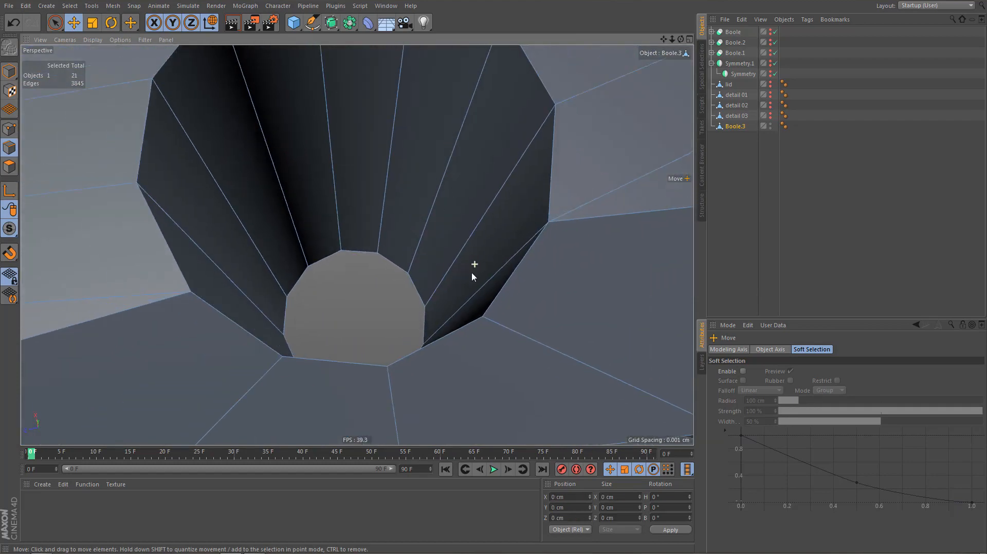
# Dissolve two more surplus diagonal edges on the notch's inner wall, working from its other end
pyautogui.keyDown('alt'); pyautogui.moveTo(472, 273); pyautogui.dragTo(385, 375, button='right'); pyautogui.keyUp('alt')
pyautogui.keyDown('alt'); pyautogui.moveTo(429, 272); pyautogui.dragTo(426, 272); pyautogui.keyUp('alt')
pyautogui.keyDown('alt'); pyautogui.moveTo(427, 272); pyautogui.dragTo(360, 346, button='middle'); pyautogui.keyUp('alt')
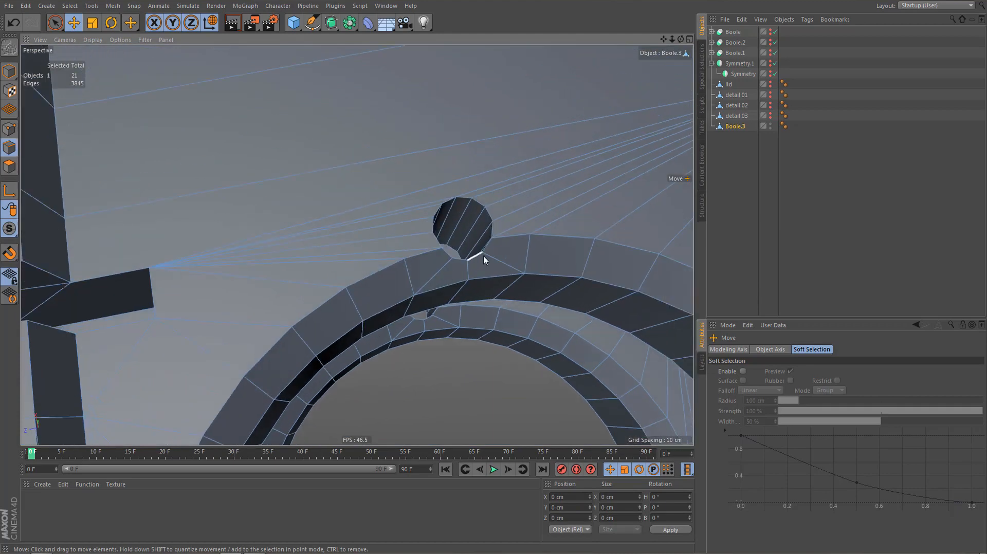
pyautogui.keyDown('alt'); pyautogui.moveTo(489, 249); pyautogui.dragTo(527, 212, button='right'); pyautogui.keyUp('alt')
pyautogui.keyDown('alt'); pyautogui.moveTo(515, 218); pyautogui.dragTo(509, 254); pyautogui.keyUp('alt')
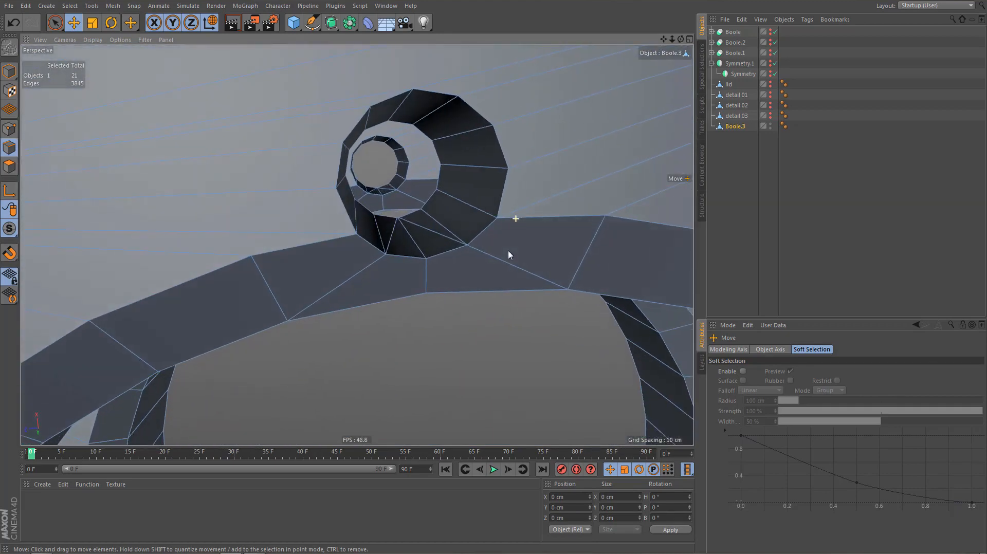
pyautogui.click(395, 238)
pyautogui.press('Delete')
pyautogui.keyDown('alt'); pyautogui.moveTo(501, 264); pyautogui.dragTo(433, 239); pyautogui.keyUp('alt')
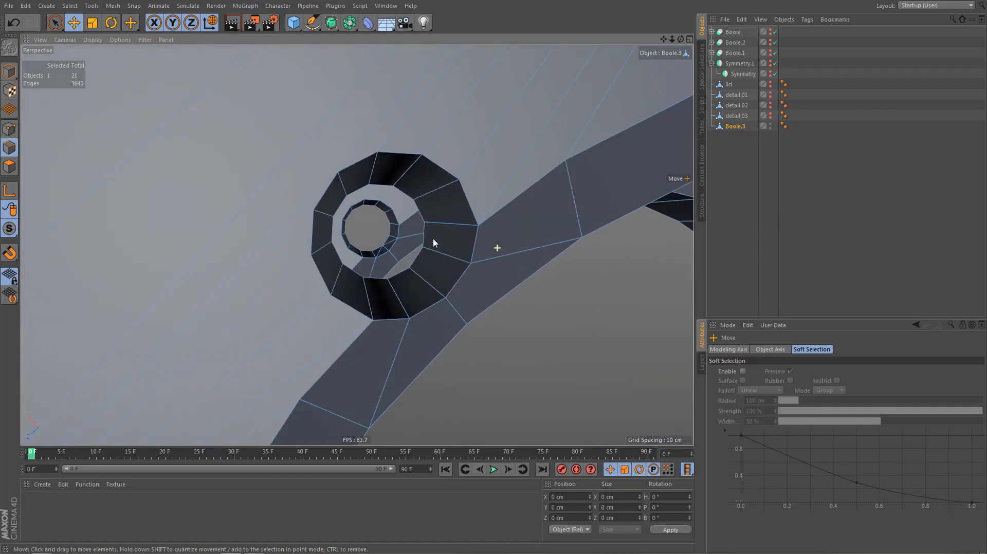
pyautogui.scroll(6, 432, 238)
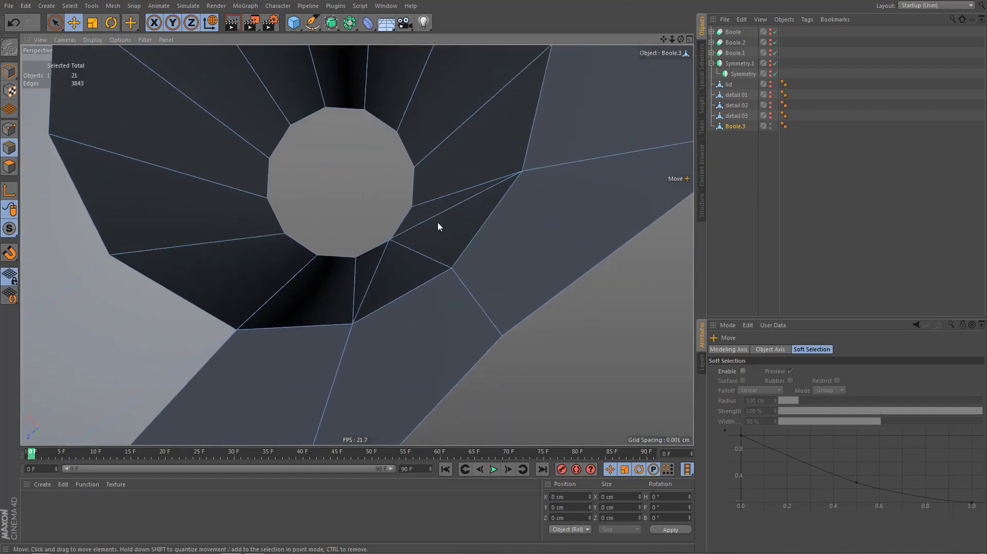
pyautogui.click(437, 222)
# Select the boundary loops around both open rims of the wall-less notch, using Loop Selection with Select Boundary Loop enabled
pyautogui.keyDown('alt'); pyautogui.moveTo(414, 254); pyautogui.dragTo(310, 363, button='right'); pyautogui.keyUp('alt')
pyautogui.keyDown('alt'); pyautogui.moveTo(359, 301); pyautogui.dragTo(301, 333, button='right'); pyautogui.keyUp('alt')
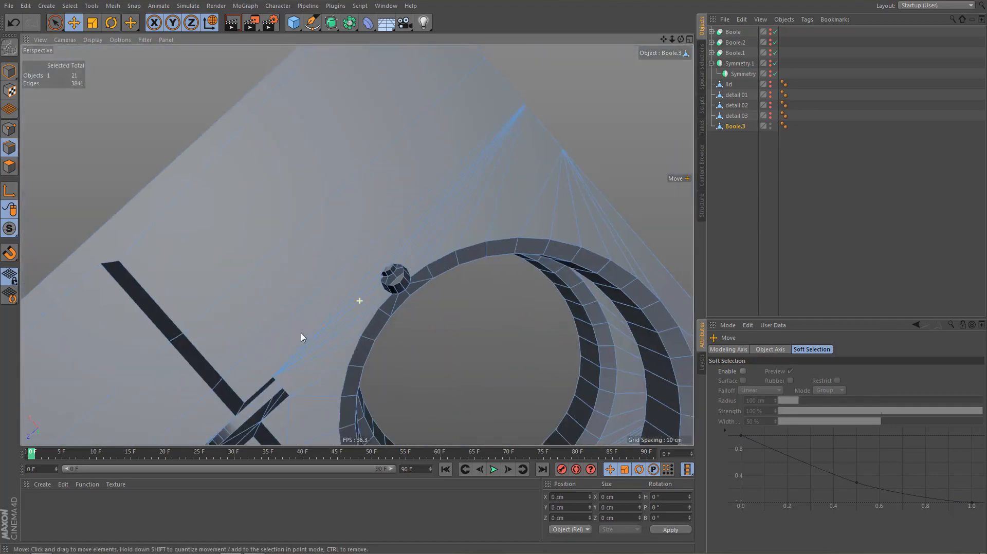
pyautogui.keyDown('alt'); pyautogui.moveTo(301, 337); pyautogui.dragTo(347, 275); pyautogui.keyUp('alt')
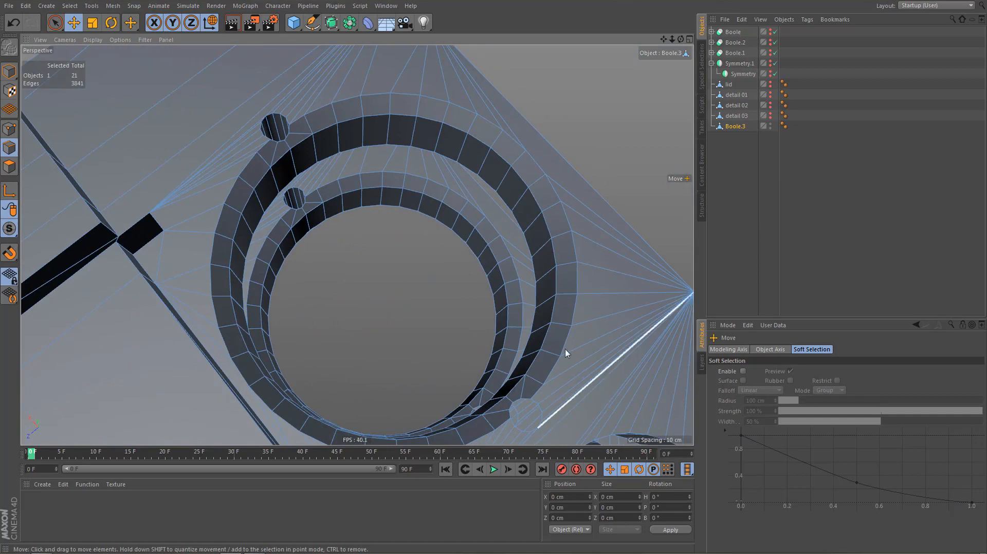
pyautogui.keyDown('alt'); pyautogui.moveTo(535, 415); pyautogui.dragTo(475, 330, button='middle'); pyautogui.keyUp('alt')
pyautogui.moveTo(471, 343)
pyautogui.keyDown('alt'); pyautogui.mouseDown()
pyautogui.moveTo(453, 356)
pyautogui.moveTo(313, 337)
pyautogui.moveTo(272, 352)
pyautogui.moveTo(279, 314)
pyautogui.moveTo(262, 316)
pyautogui.mouseUp(); pyautogui.keyUp('alt')
pyautogui.keyDown('alt'); pyautogui.moveTo(346, 328); pyautogui.dragTo(386, 332, button='right'); pyautogui.keyUp('alt')
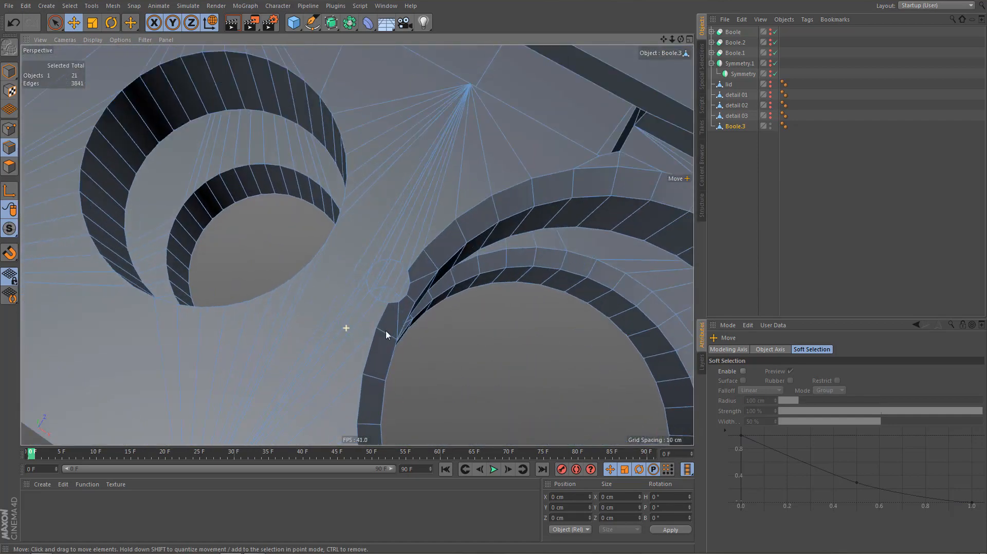
pyautogui.moveTo(386, 331)
pyautogui.keyDown('alt'); pyautogui.mouseDown()
pyautogui.moveTo(332, 333)
pyautogui.moveTo(431, 274)
pyautogui.mouseUp(); pyautogui.keyUp('alt')
pyautogui.keyDown('alt'); pyautogui.moveTo(405, 272); pyautogui.dragTo(414, 280, button='right'); pyautogui.keyUp('alt')
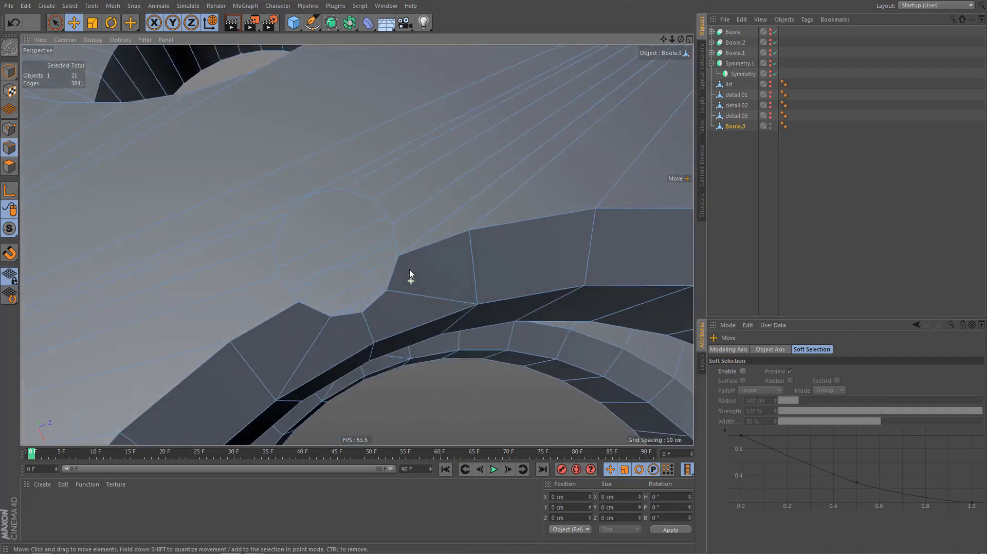
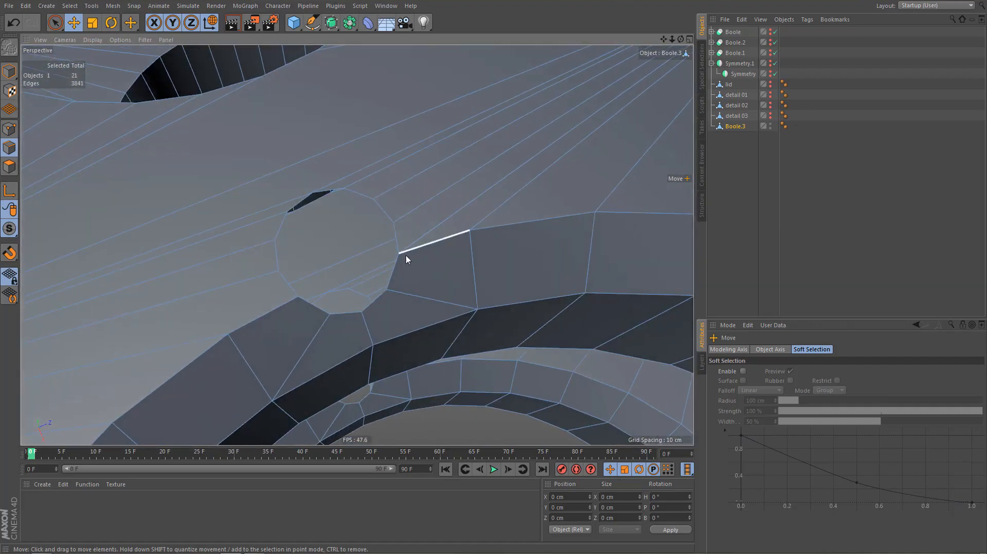
pyautogui.press('u')
pyautogui.press('l')
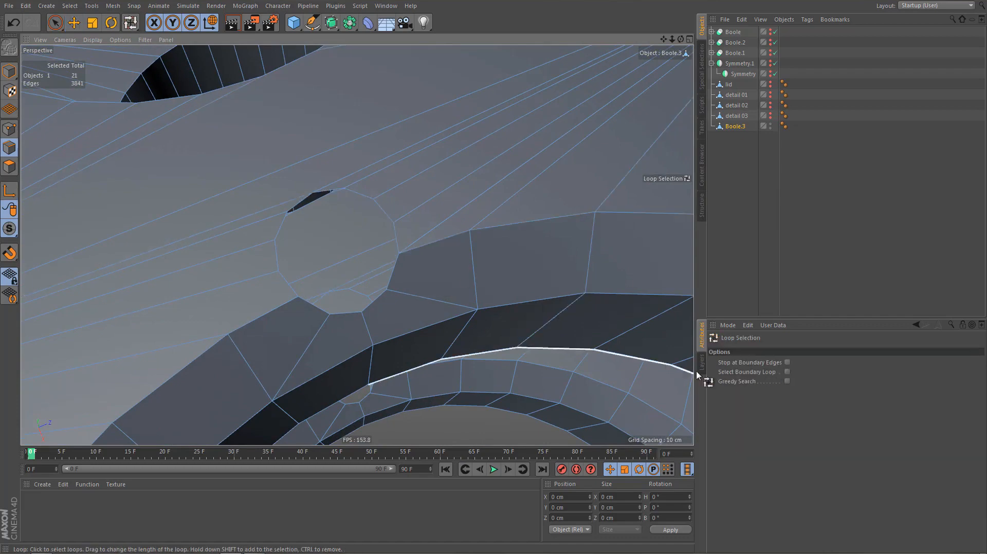
pyautogui.click(788, 371)
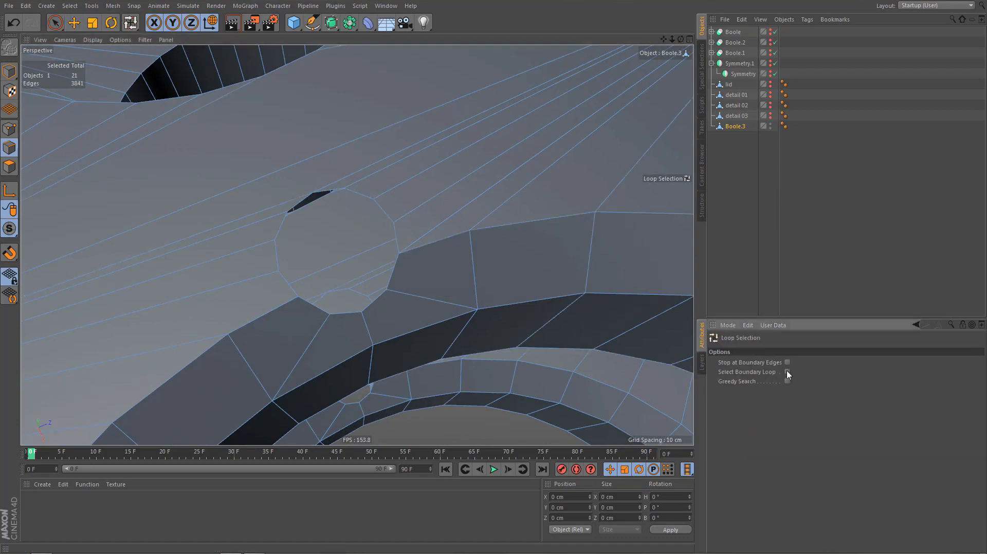
pyautogui.click(351, 197)
pyautogui.keyDown('alt'); pyautogui.moveTo(370, 224); pyautogui.dragTo(387, 329); pyautogui.keyUp('alt')
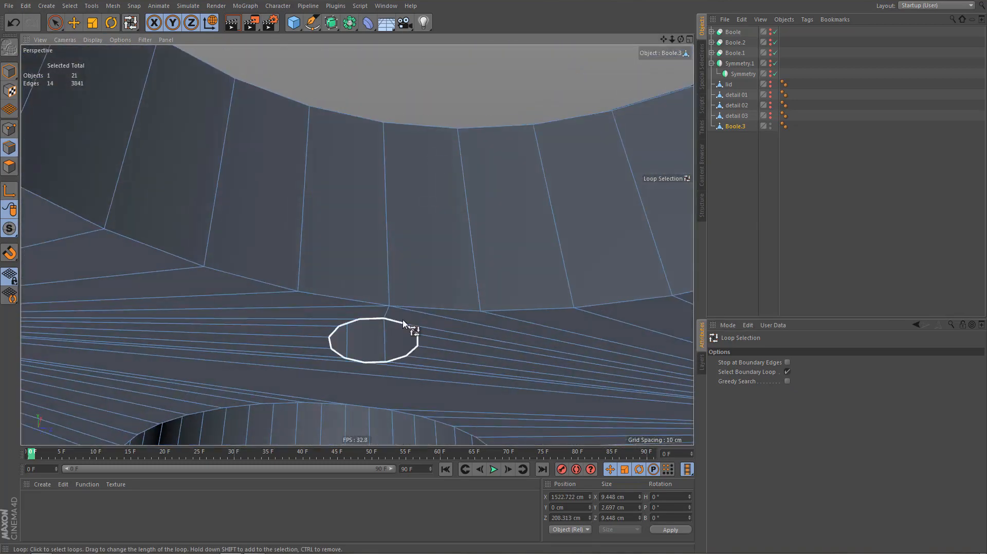
pyautogui.keyDown('alt'); pyautogui.moveTo(426, 246); pyautogui.dragTo(446, 384); pyautogui.keyUp('alt')
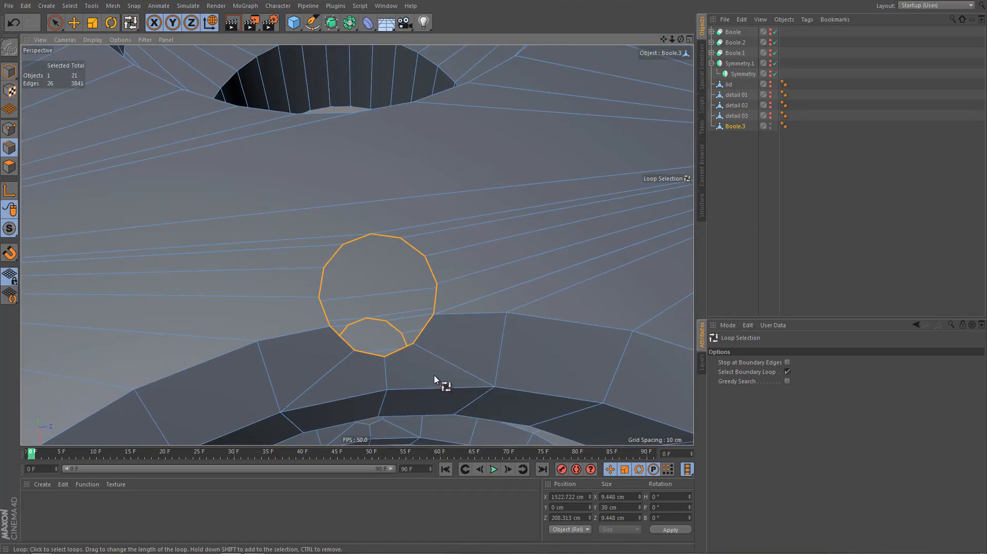
# Try to bridge the two selected notch rims with polygons using Stitch and Sew, and undo the bridge
pyautogui.press('m')
pyautogui.press('p')
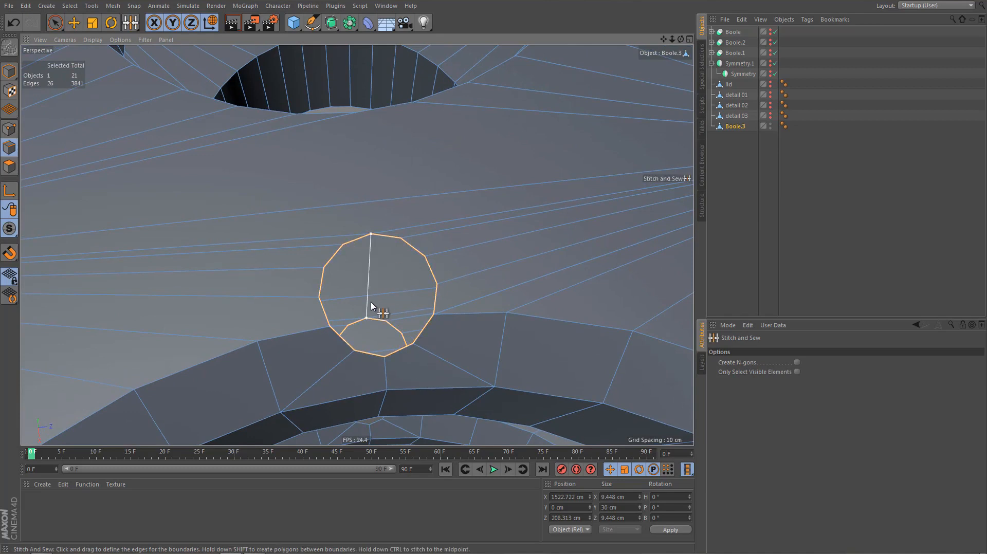
pyautogui.keyDown('shift'); pyautogui.moveTo(371, 305); pyautogui.dragTo(367, 317); pyautogui.keyUp('shift')
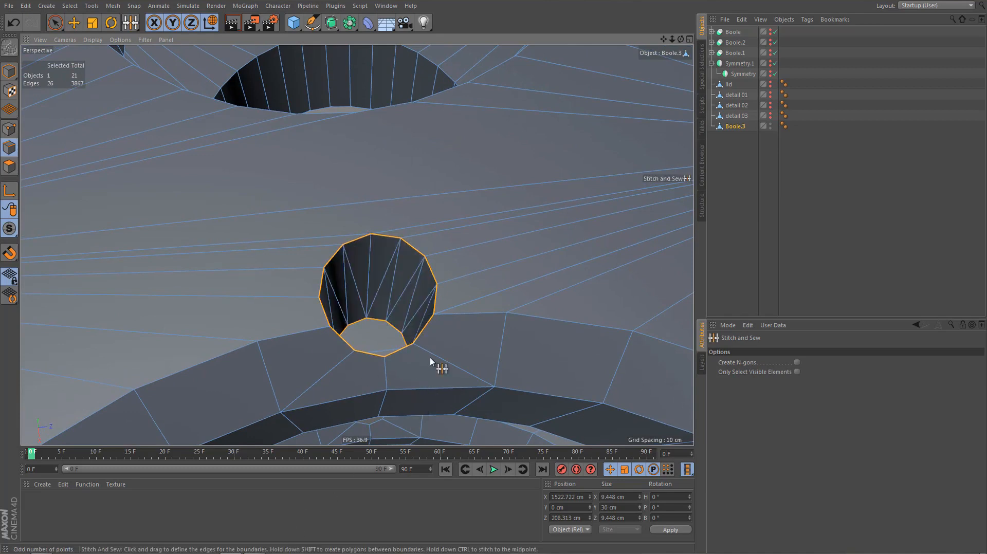
pyautogui.keyDown('alt'); pyautogui.moveTo(430, 358); pyautogui.dragTo(475, 358); pyautogui.keyUp('alt')
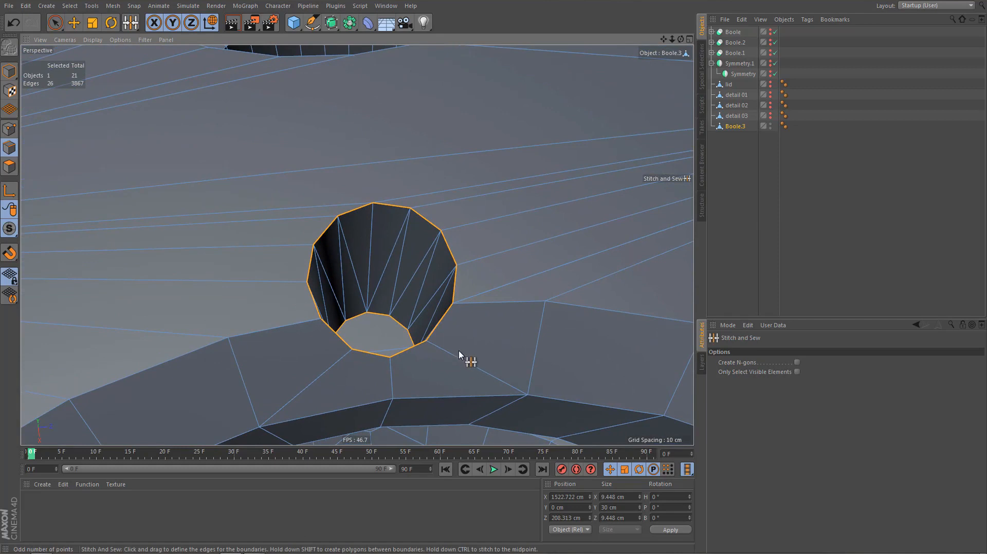
pyautogui.keyDown('alt'); pyautogui.moveTo(459, 352); pyautogui.dragTo(487, 350, button='right'); pyautogui.keyUp('alt')
pyautogui.keyDown('alt'); pyautogui.moveTo(478, 315); pyautogui.dragTo(477, 335); pyautogui.keyUp('alt')
pyautogui.hotkey('ctrl', 'z')
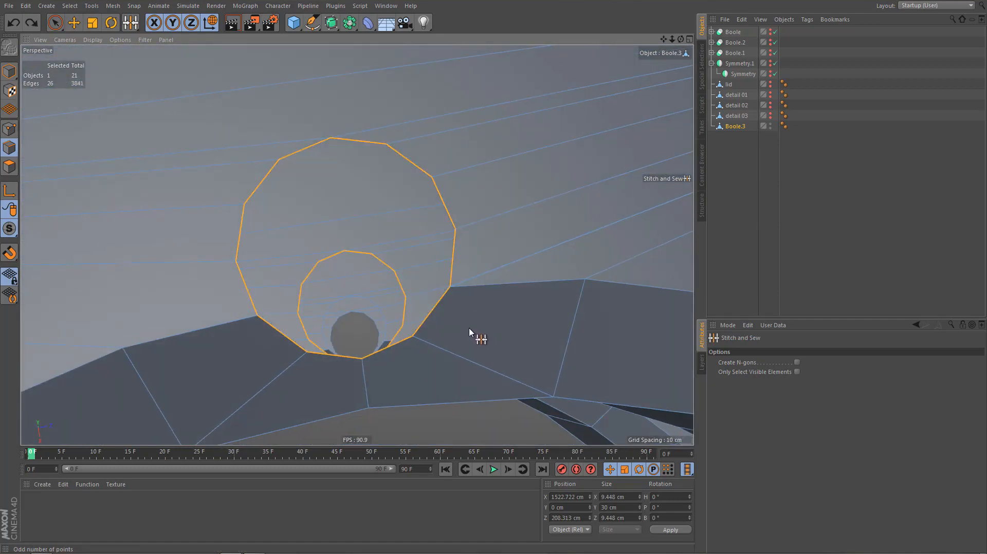
# Weld the doubled points at one corner where the notch rim meets the bevel with the Polygon Pen, and return to edge mode
pyautogui.keyDown('alt'); pyautogui.moveTo(489, 248); pyautogui.dragTo(482, 225); pyautogui.keyUp('alt')
pyautogui.press('Return')
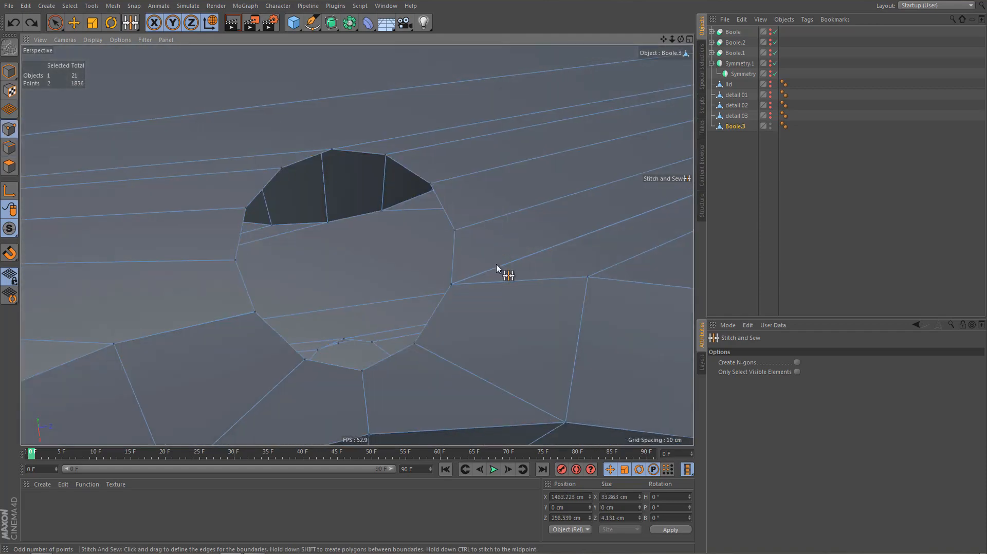
pyautogui.keyDown('alt'); pyautogui.moveTo(444, 298); pyautogui.dragTo(575, 251, button='right'); pyautogui.keyUp('alt')
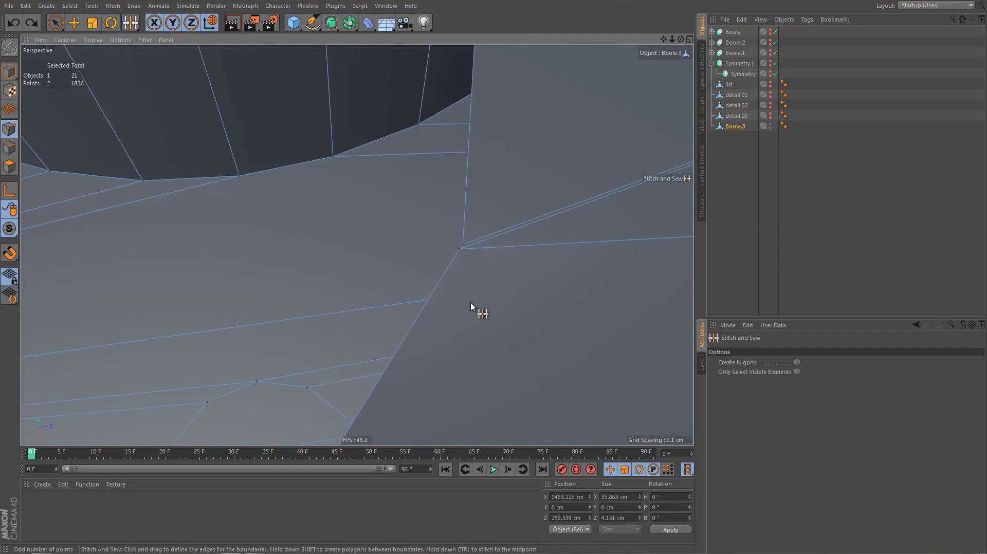
pyautogui.press('m')
pyautogui.press('e')
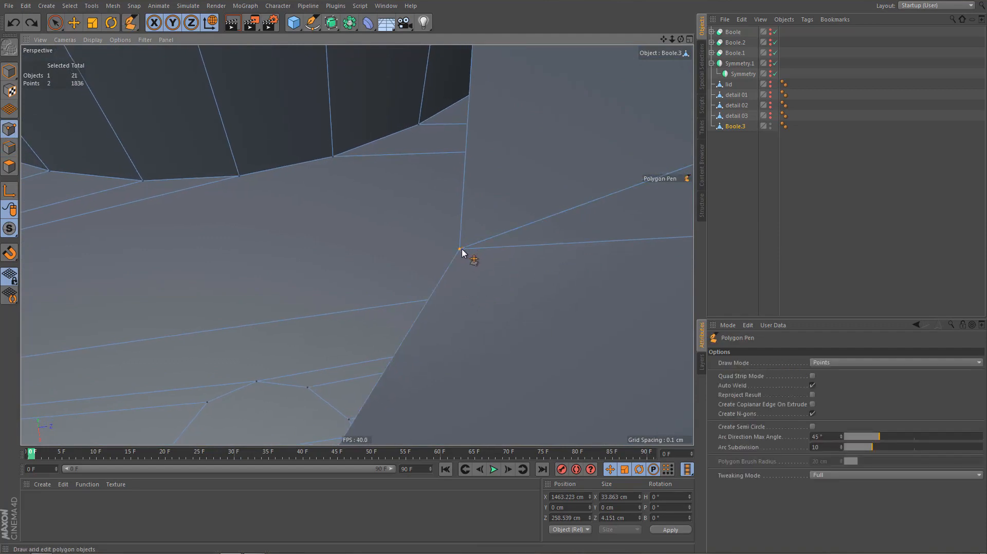
pyautogui.keyDown('alt'); pyautogui.moveTo(480, 282); pyautogui.dragTo(436, 354, button='right'); pyautogui.keyUp('alt')
pyautogui.press('Return')
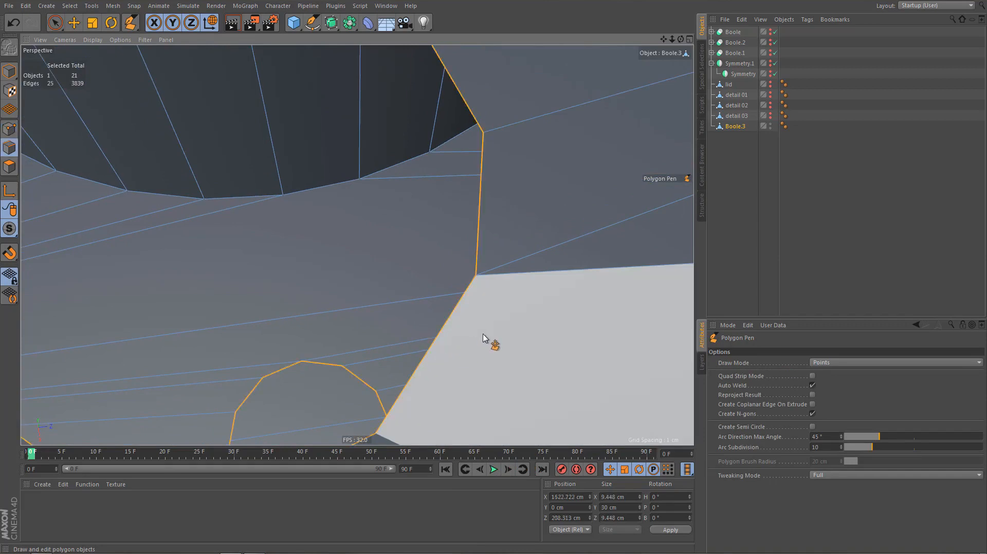
# Try Stitch and Sew again between the notch's upper and lower rims, and undo the result
pyautogui.keyDown('alt'); pyautogui.moveTo(487, 311); pyautogui.dragTo(464, 364, button='right'); pyautogui.keyUp('alt')
pyautogui.keyDown('alt'); pyautogui.moveTo(466, 357); pyautogui.dragTo(489, 355, button='middle'); pyautogui.keyUp('alt')
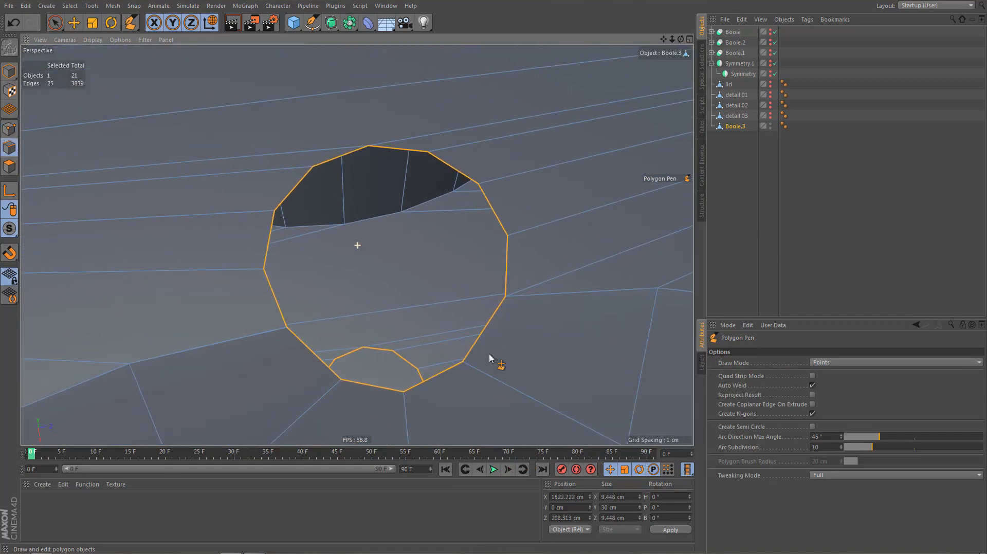
pyautogui.press('m')
pyautogui.press('p')
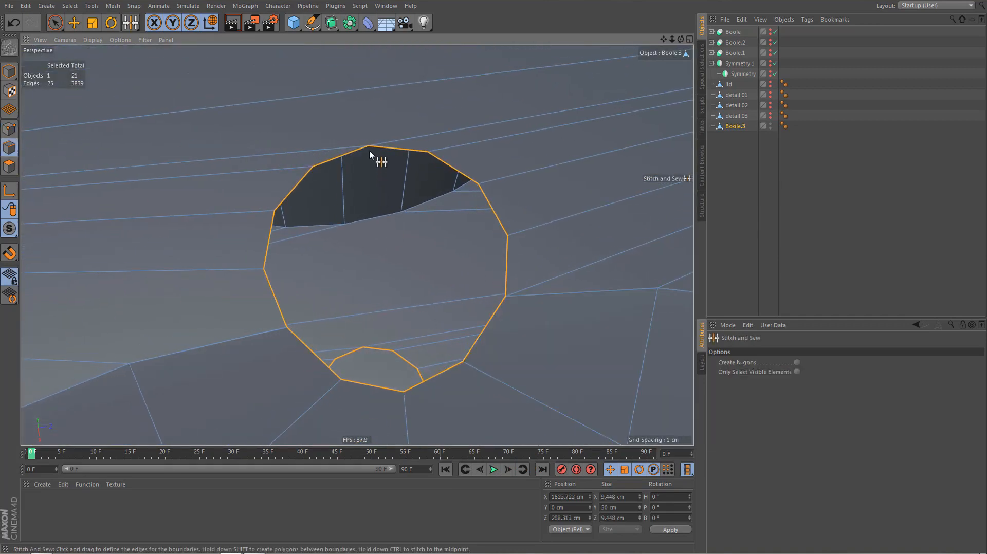
pyautogui.moveTo(369, 150); pyautogui.dragTo(376, 330)
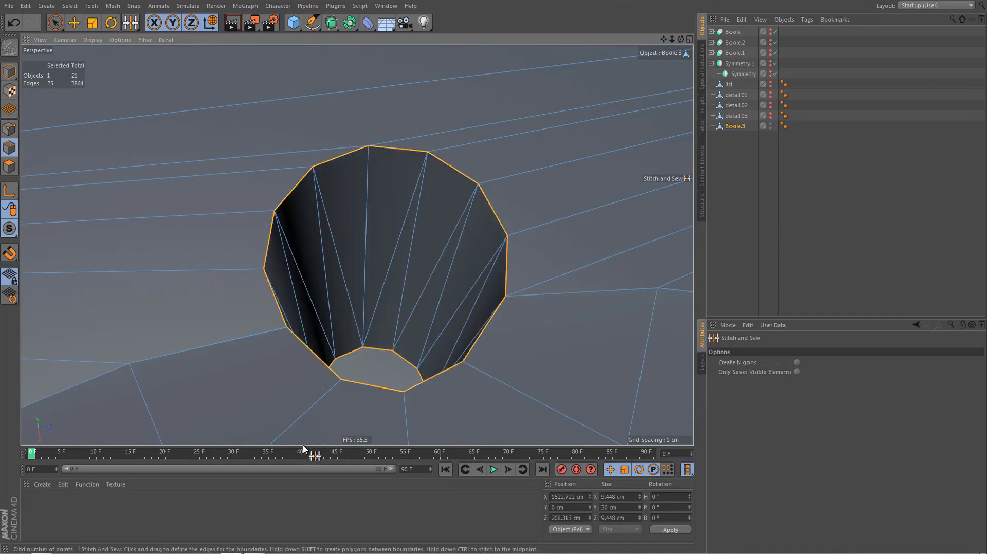
pyautogui.hotkey('ctrl', 'z')
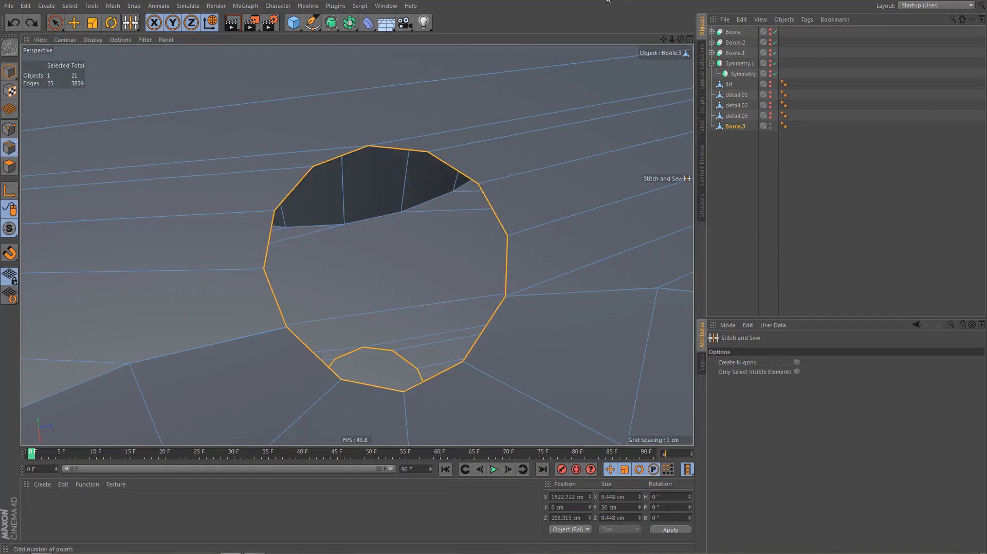
# Weld the doubled points at the opposite corner of the notch rim with the Polygon Pen, and return to edge mode
pyautogui.press('Return')
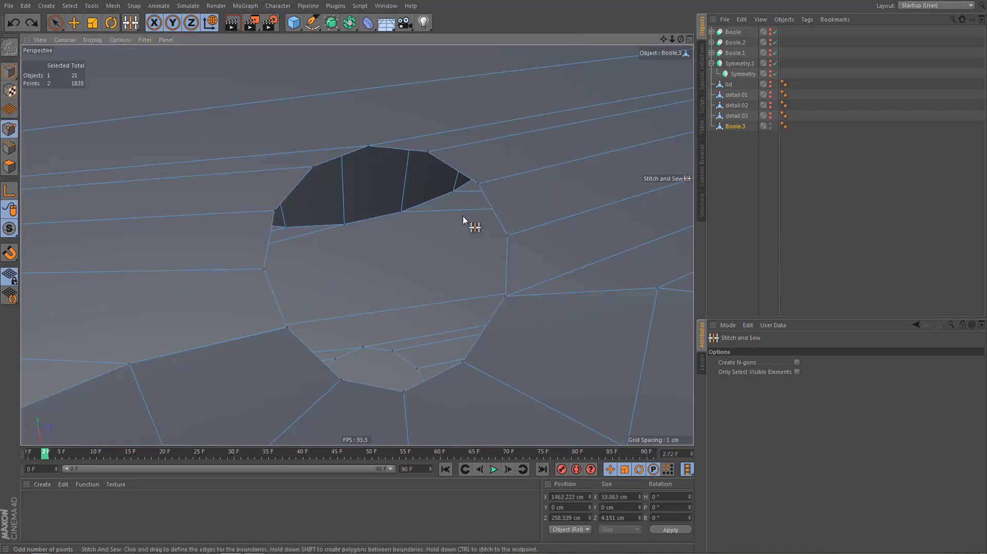
pyautogui.scroll(2, 299, 370)
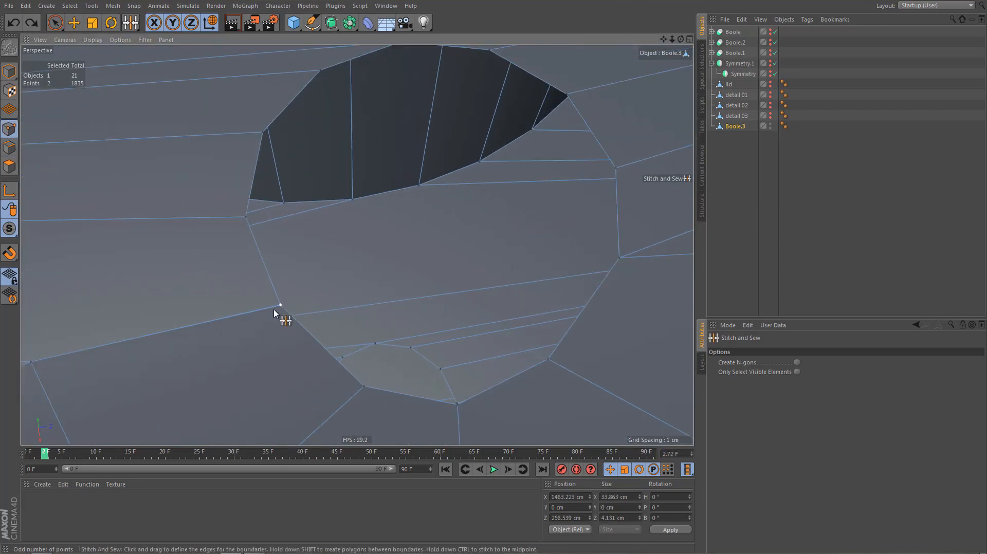
pyautogui.scroll(4, 391, 319)
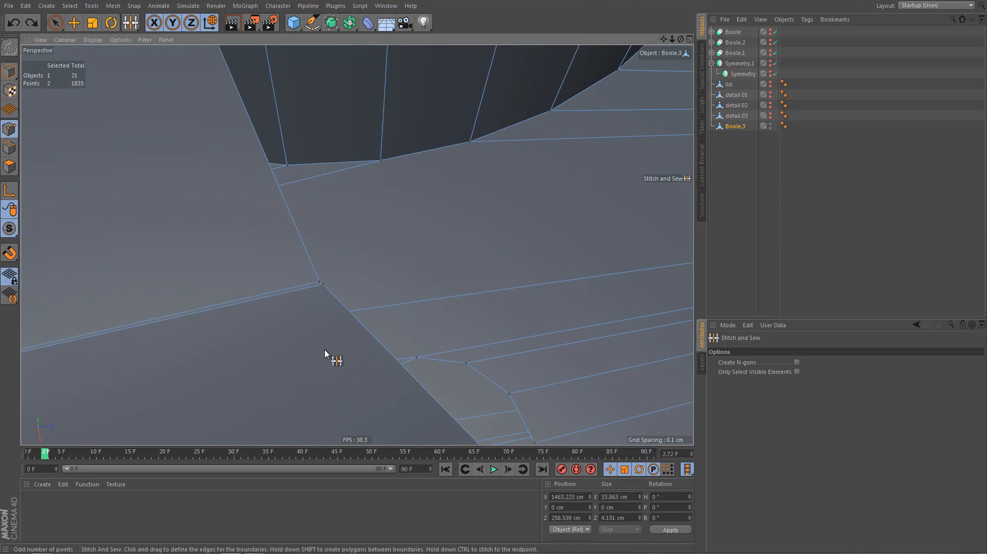
pyautogui.press('m')
pyautogui.press('e')
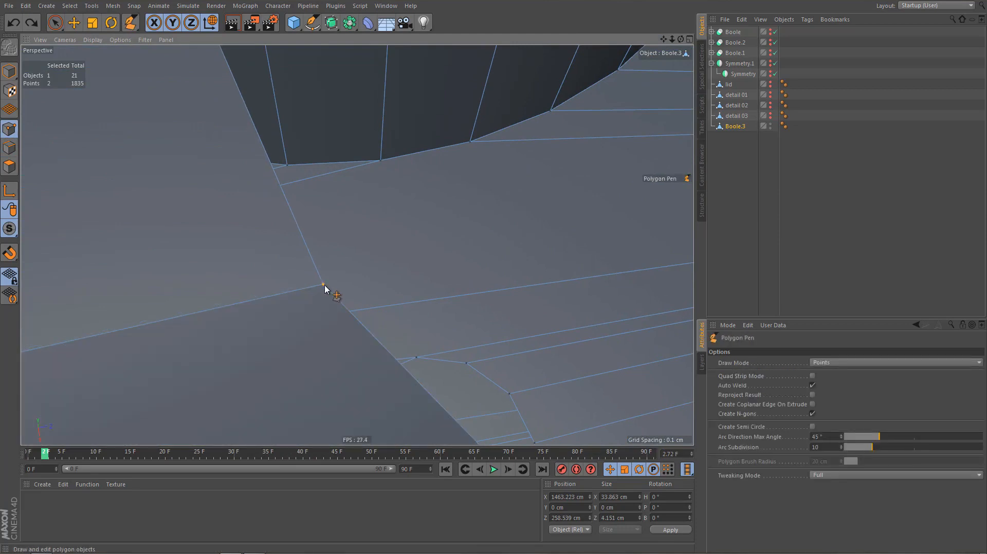
pyautogui.click(324, 285)
pyautogui.scroll(-2, 239, 393)
pyautogui.press('Return')
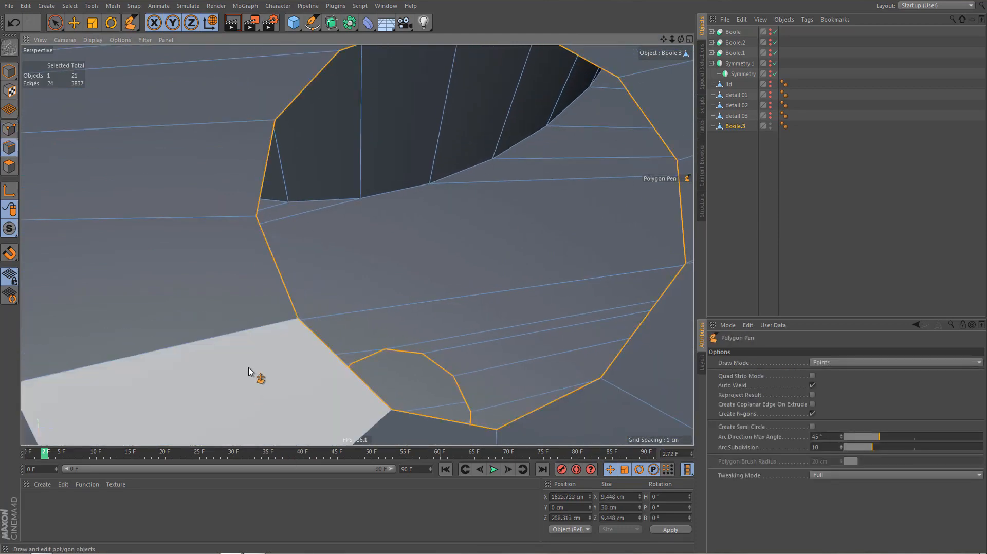
# Bridge the two selected notch rims with Stitch and Sew to build the missing inner wall
pyautogui.scroll(-3, 206, 418)
pyautogui.press('m')
pyautogui.press('p')
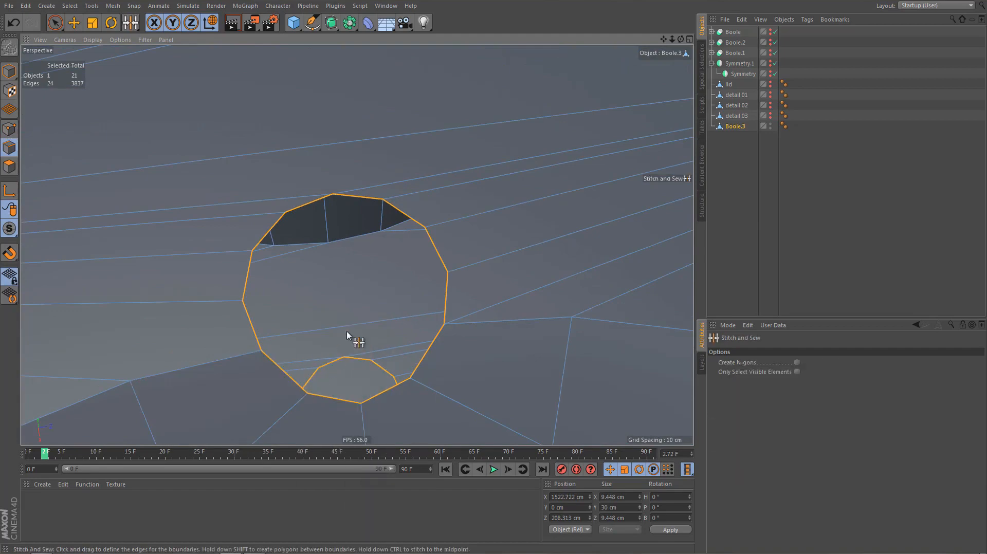
pyautogui.keyDown('shift'); pyautogui.moveTo(332, 196); pyautogui.dragTo(350, 360); pyautogui.keyUp('shift')
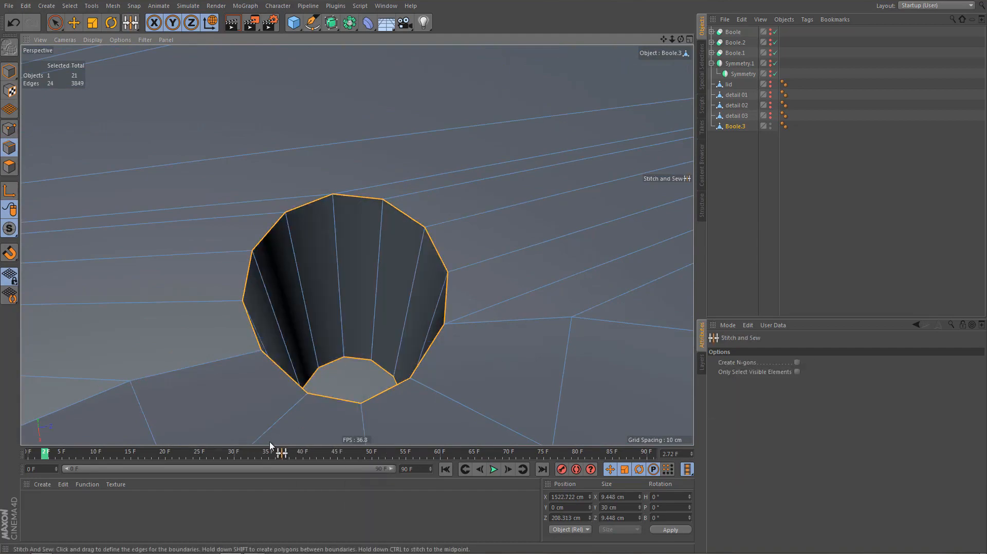
pyautogui.keyDown('alt'); pyautogui.moveTo(427, 304); pyautogui.dragTo(388, 361); pyautogui.keyUp('alt')
pyautogui.scroll(-6, 389, 362)
pyautogui.keyDown('alt'); pyautogui.moveTo(395, 364); pyautogui.dragTo(363, 178, button='middle'); pyautogui.keyUp('alt')
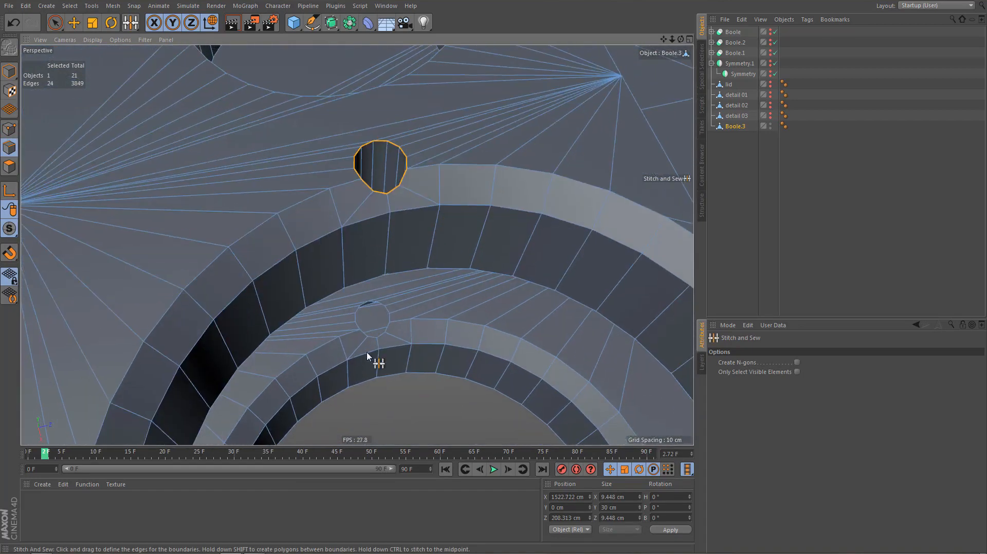
# Weld the doubled points at one corner of the lower notch's rim with the Polygon Pen
pyautogui.keyDown('alt'); pyautogui.moveTo(394, 335); pyautogui.dragTo(561, 289, button='right'); pyautogui.keyUp('alt')
pyautogui.keyDown('alt'); pyautogui.moveTo(423, 212); pyautogui.dragTo(571, 203, button='right'); pyautogui.keyUp('alt')
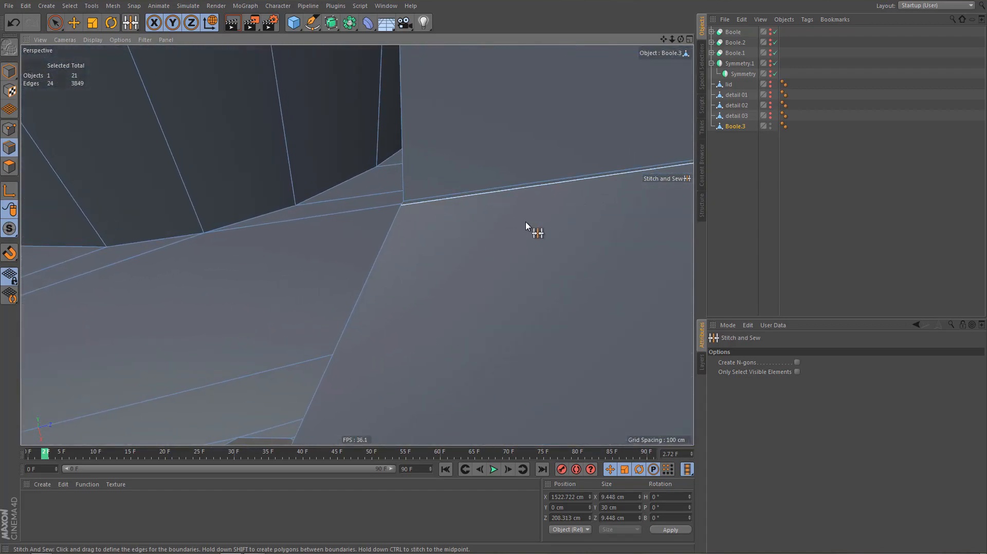
pyautogui.press('m')
pyautogui.press('e')
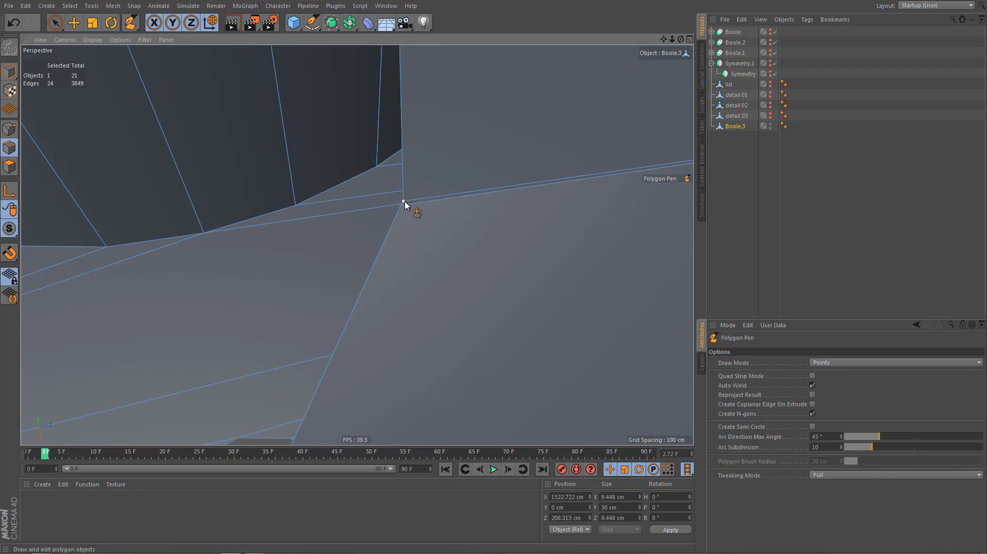
pyautogui.keyDown('alt'); pyautogui.moveTo(455, 234); pyautogui.dragTo(411, 363, button='right'); pyautogui.keyUp('alt')
pyautogui.keyDown('alt'); pyautogui.moveTo(490, 302); pyautogui.dragTo(581, 309, button='middle'); pyautogui.keyUp('alt')
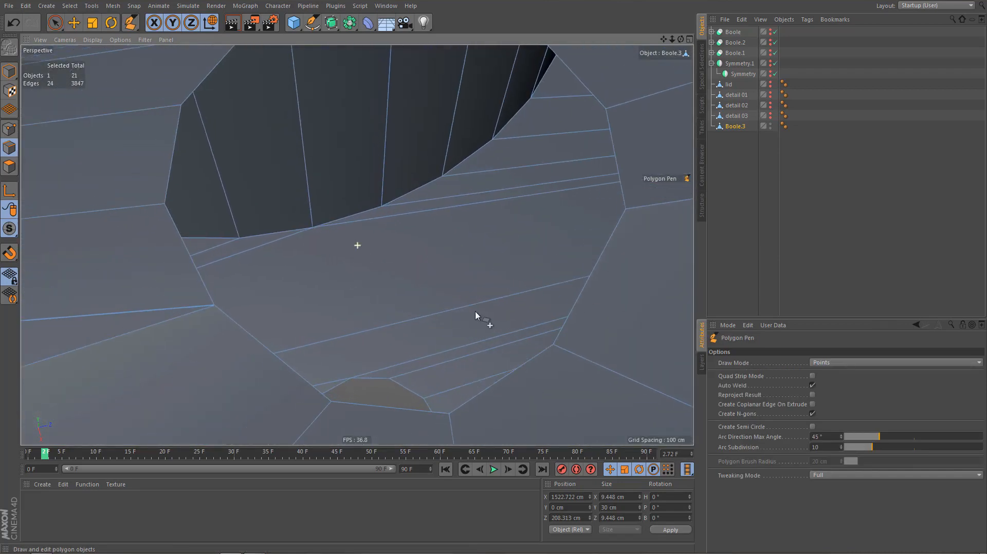
# Weld the doubled points at the opposite corner of the lower notch's rim with the Polygon Pen
pyautogui.keyDown('alt'); pyautogui.moveTo(174, 308); pyautogui.dragTo(348, 326, button='right'); pyautogui.keyUp('alt')
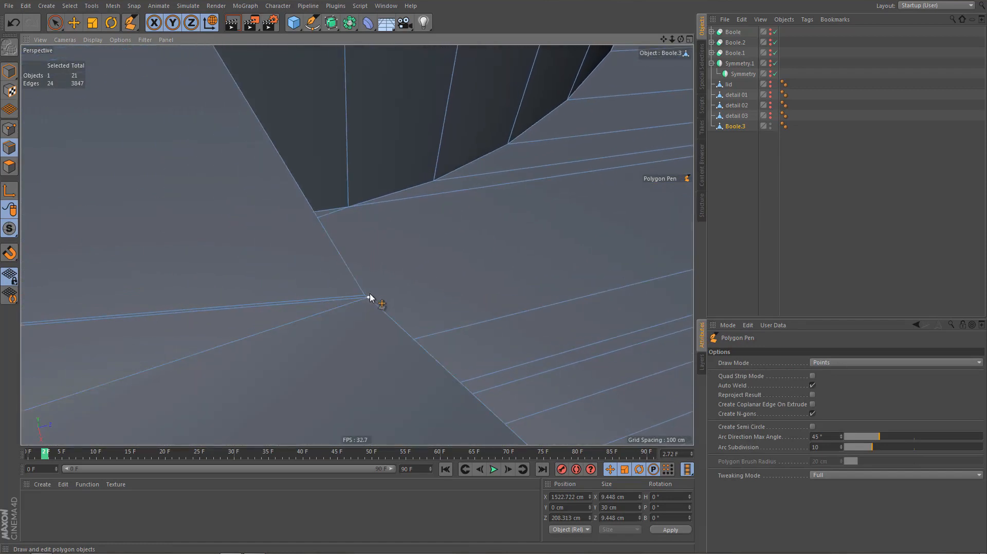
pyautogui.moveTo(368, 299); pyautogui.dragTo(369, 298)
pyautogui.keyDown('alt'); pyautogui.moveTo(337, 327); pyautogui.dragTo(274, 388, button='right'); pyautogui.keyUp('alt')
pyautogui.keyDown('alt'); pyautogui.moveTo(248, 365); pyautogui.dragTo(169, 358, button='middle'); pyautogui.keyUp('alt')
pyautogui.keyDown('alt'); pyautogui.moveTo(165, 360); pyautogui.dragTo(161, 378, button='right'); pyautogui.keyUp('alt')
# Loop-select both rims of the lower notch and bridge them with Stitch and Sew to build the inner wall
pyautogui.press('u')
pyautogui.press('l')
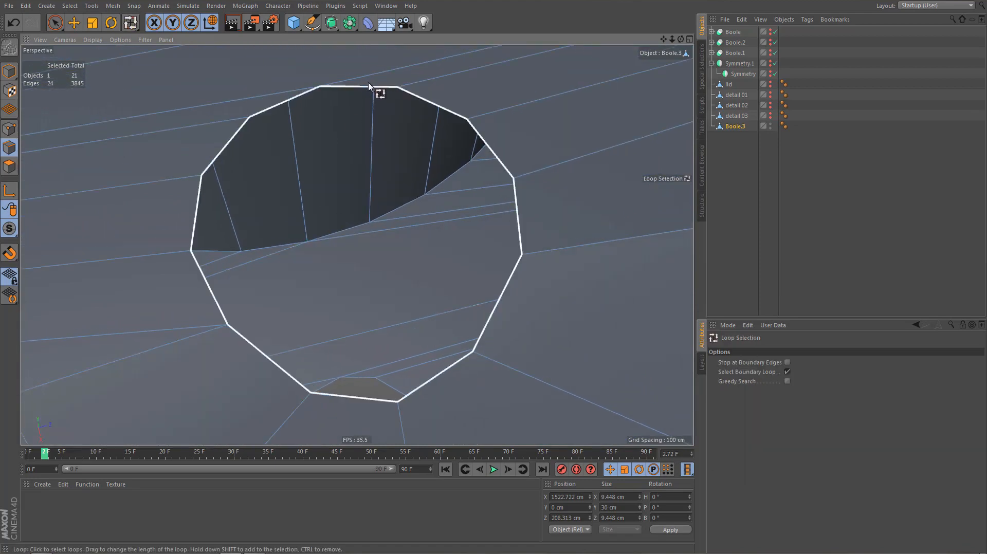
pyautogui.click(354, 393)
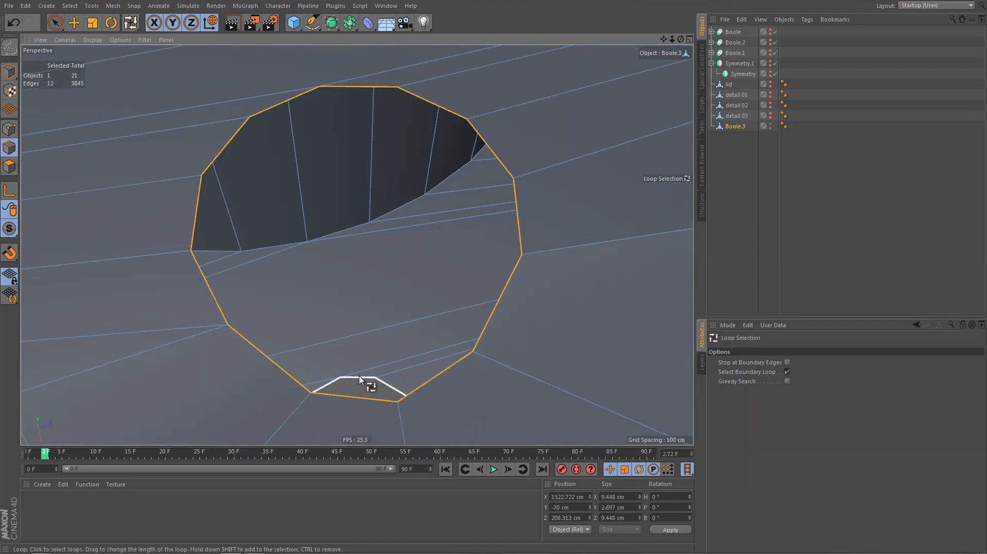
pyautogui.keyDown('alt'); pyautogui.moveTo(523, 371); pyautogui.dragTo(508, 376); pyautogui.keyUp('alt')
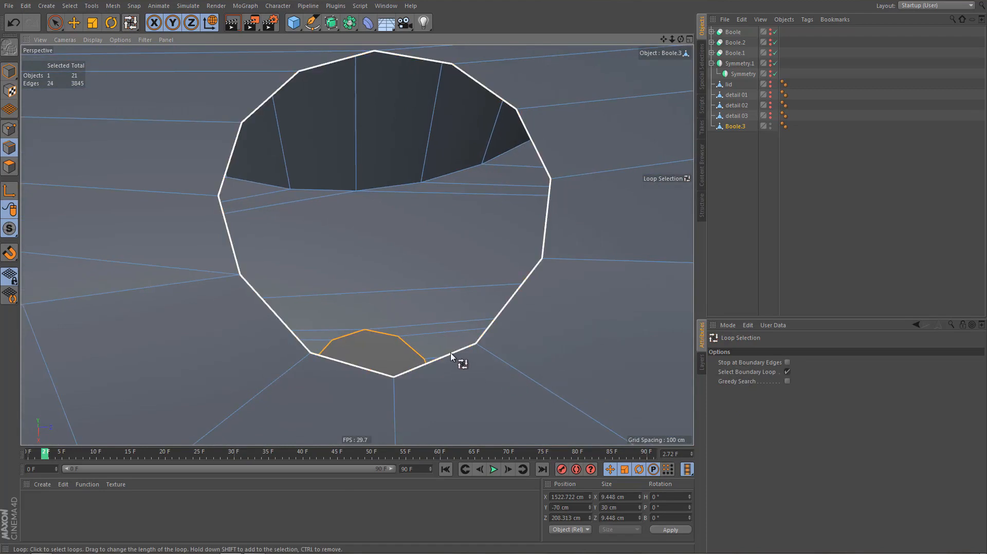
pyautogui.press('m')
pyautogui.press('p')
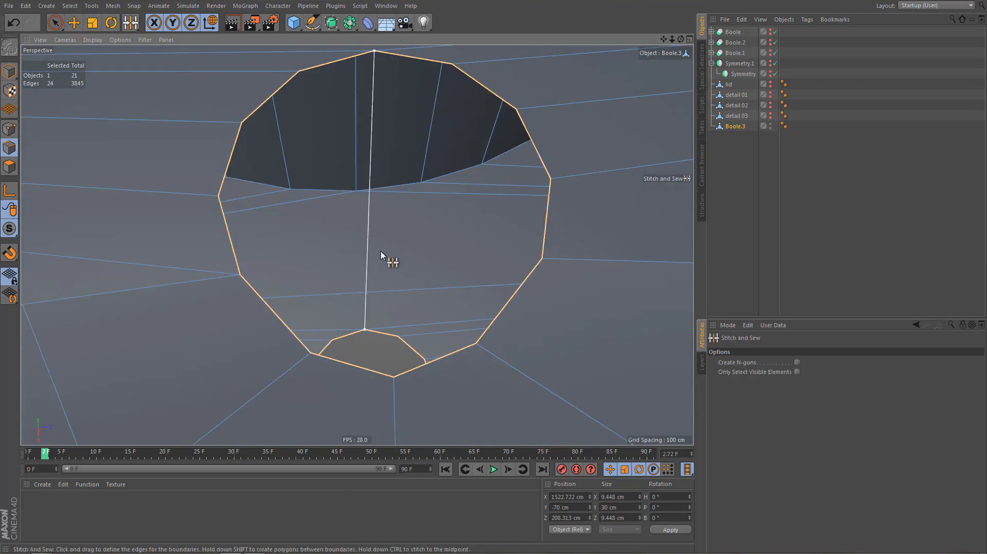
pyautogui.moveTo(381, 252)
pyautogui.mouseDown()
pyautogui.moveTo(420, 214)
pyautogui.moveTo(411, 246)
pyautogui.moveTo(413, 209)
pyautogui.moveTo(288, 310)
pyautogui.moveTo(319, 276)
pyautogui.moveTo(319, 260)
pyautogui.moveTo(408, 224)
pyautogui.mouseUp()
# In the top view, Line Cut straight from the outermost point of the notch across the large hole to beyond the plate's outer edge
pyautogui.keyDown('alt'); pyautogui.moveTo(357, 242); pyautogui.dragTo(330, 267, button='right'); pyautogui.keyUp('alt')
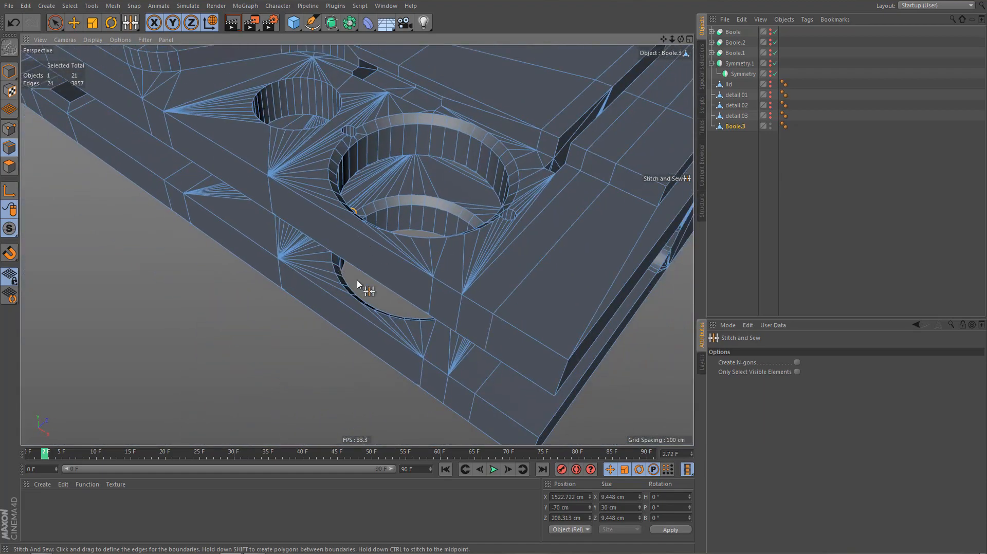
pyautogui.keyDown('alt'); pyautogui.moveTo(359, 282); pyautogui.dragTo(341, 276); pyautogui.keyUp('alt')
pyautogui.keyDown('alt'); pyautogui.moveTo(342, 276); pyautogui.dragTo(391, 245, button='right'); pyautogui.keyUp('alt')
pyautogui.moveTo(394, 241)
pyautogui.keyDown('alt'); pyautogui.mouseDown()
pyautogui.moveTo(443, 189)
pyautogui.moveTo(462, 198)
pyautogui.moveTo(437, 229)
pyautogui.moveTo(244, 335)
pyautogui.moveTo(412, 280)
pyautogui.moveTo(401, 276)
pyautogui.moveTo(449, 315)
pyautogui.moveTo(505, 324)
pyautogui.mouseUp(); pyautogui.keyUp('alt')
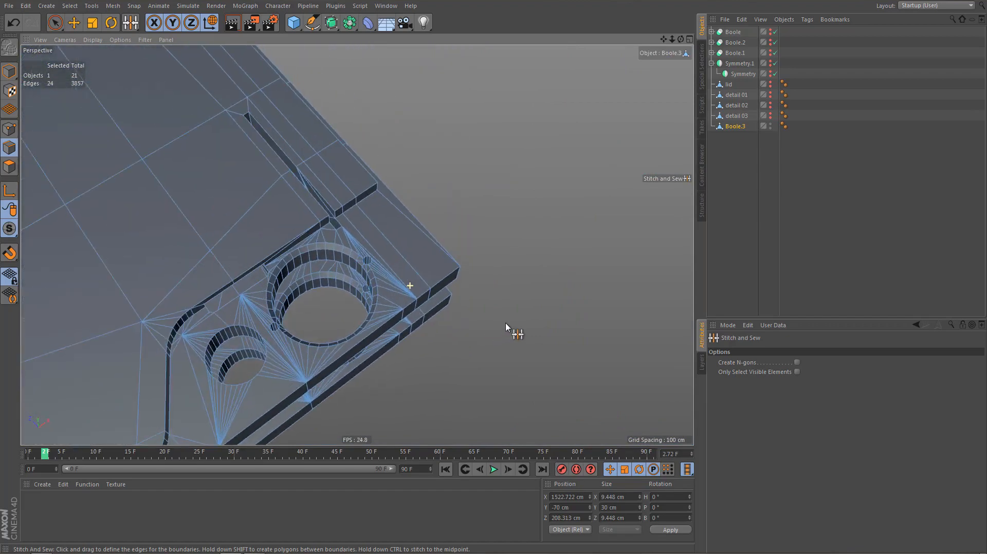
pyautogui.middleClick(421, 259)
pyautogui.middleClick(523, 153)
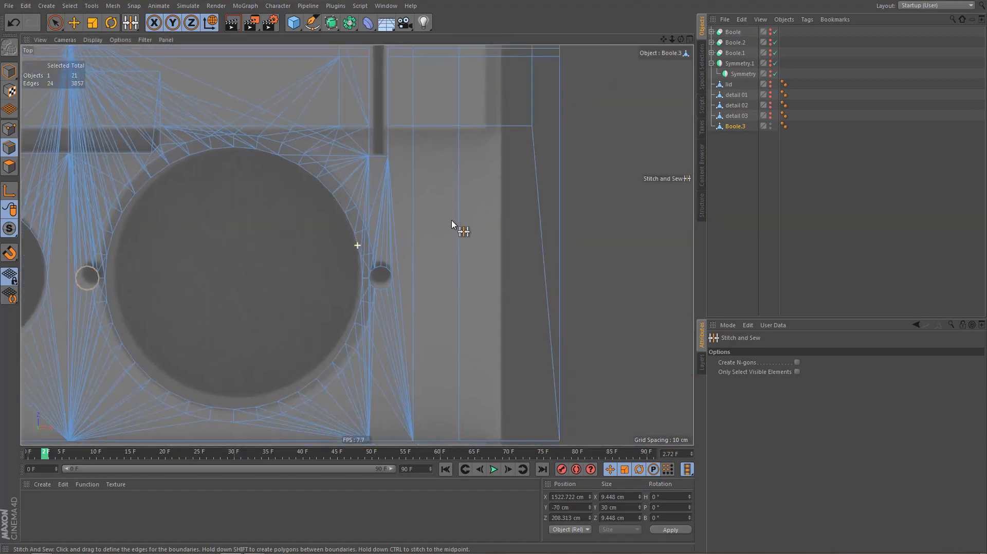
pyautogui.scroll(2, 407, 288)
pyautogui.scroll(4, 453, 274)
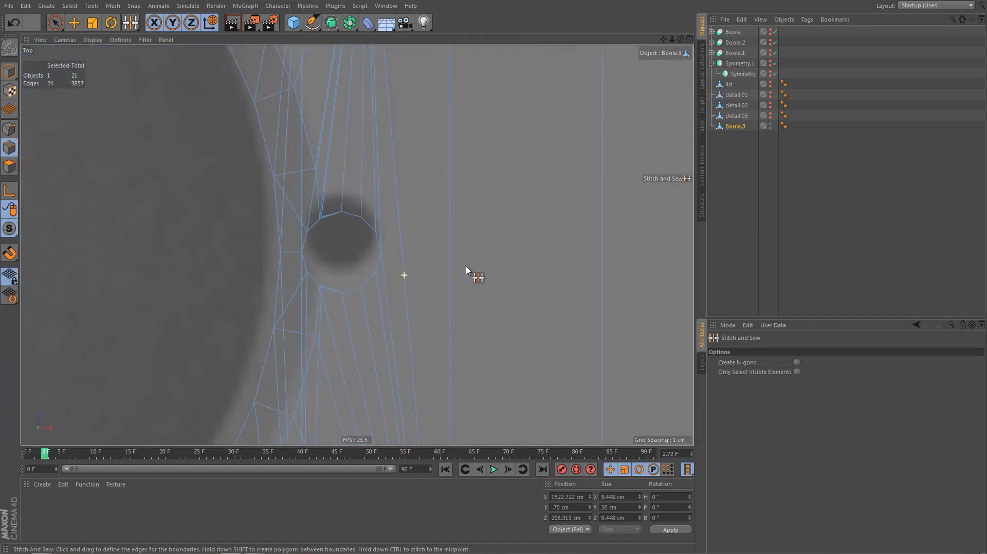
pyautogui.press('k')
pyautogui.click(455, 290)
pyautogui.keyDown('alt'); pyautogui.moveTo(458, 287); pyautogui.dragTo(363, 302, button='middle'); pyautogui.keyUp('alt')
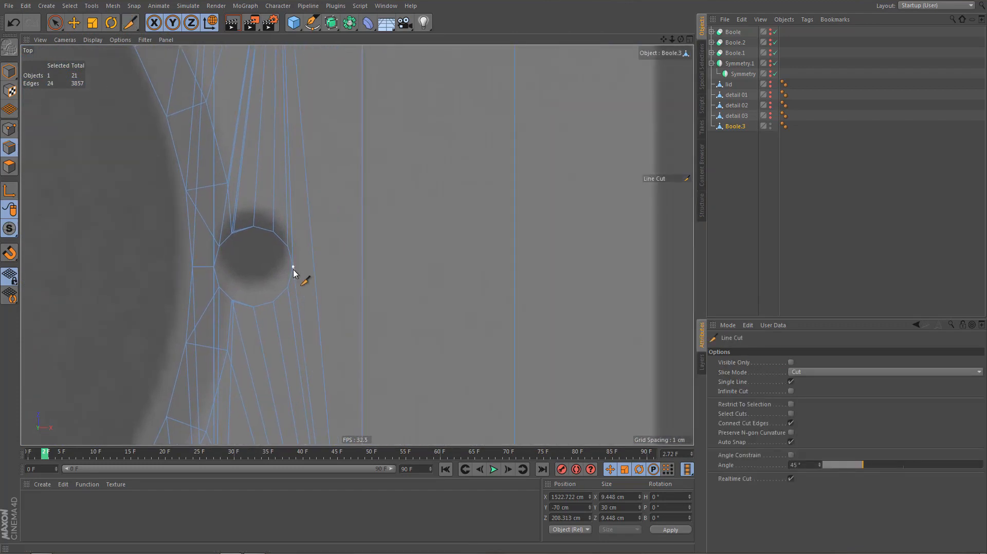
pyautogui.scroll(-2, 295, 272)
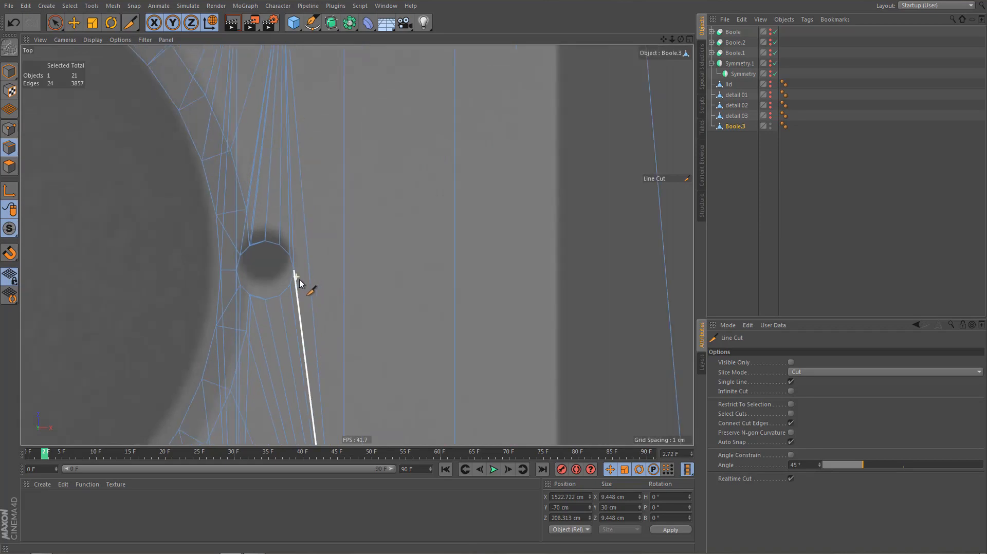
pyautogui.click(294, 270)
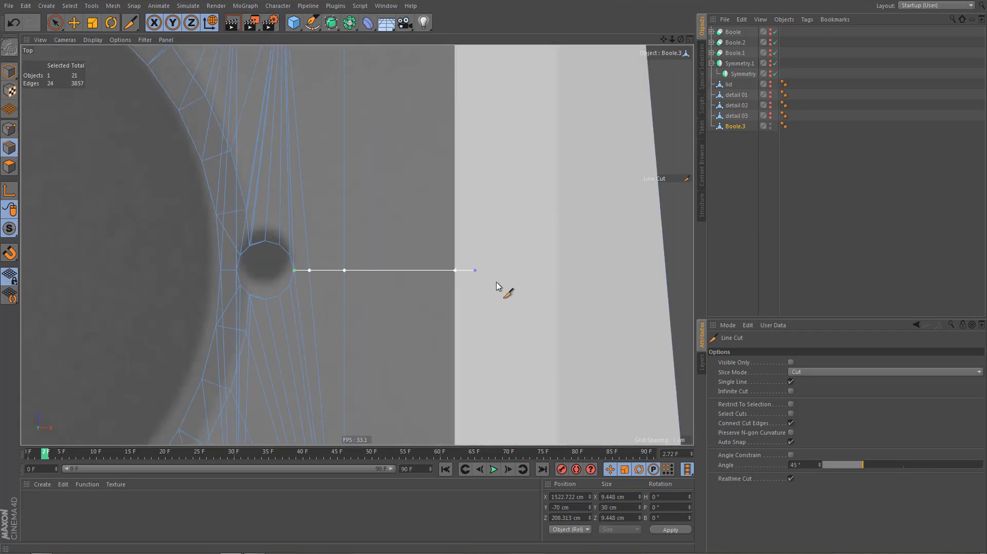
pyautogui.scroll(-3, 406, 297)
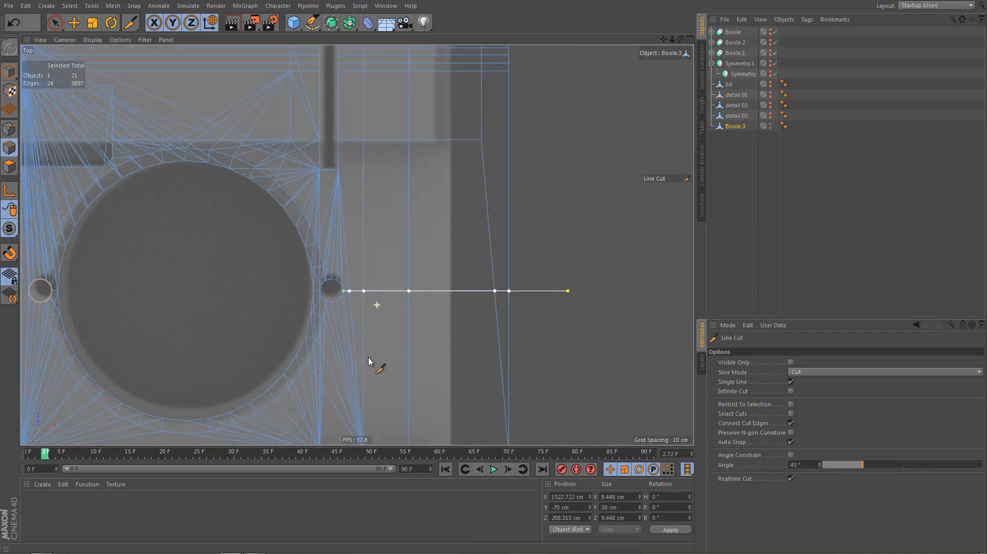
pyautogui.press('e')
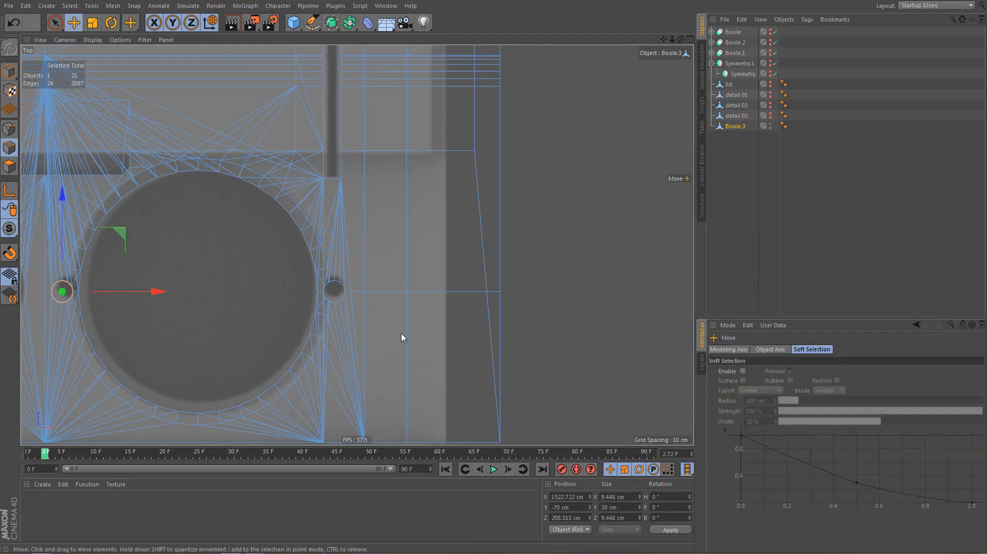
# In the perspective view, delete the two surplus edges fanning from the upper notch's rim where the new cut meets it
pyautogui.scroll(4, 406, 335)
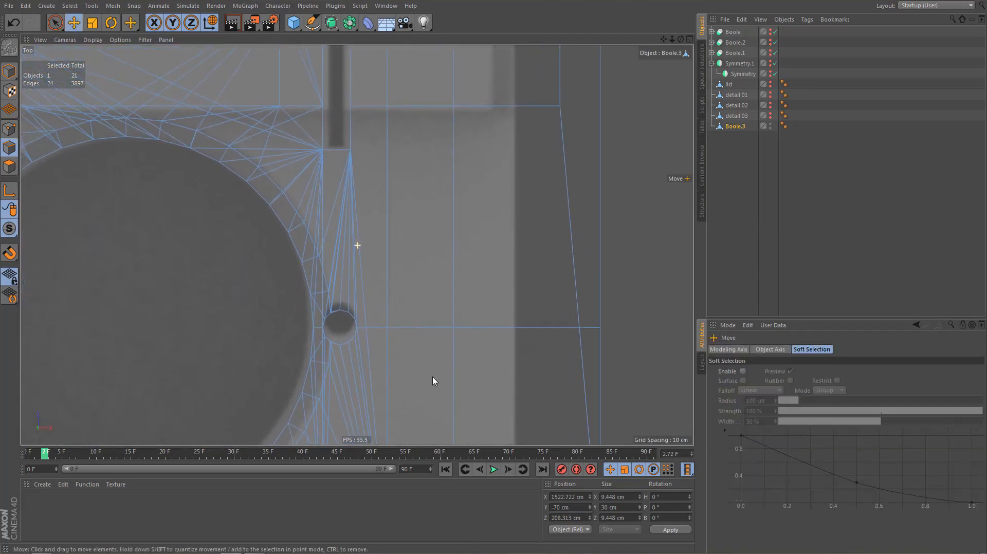
pyautogui.scroll(5, 383, 370)
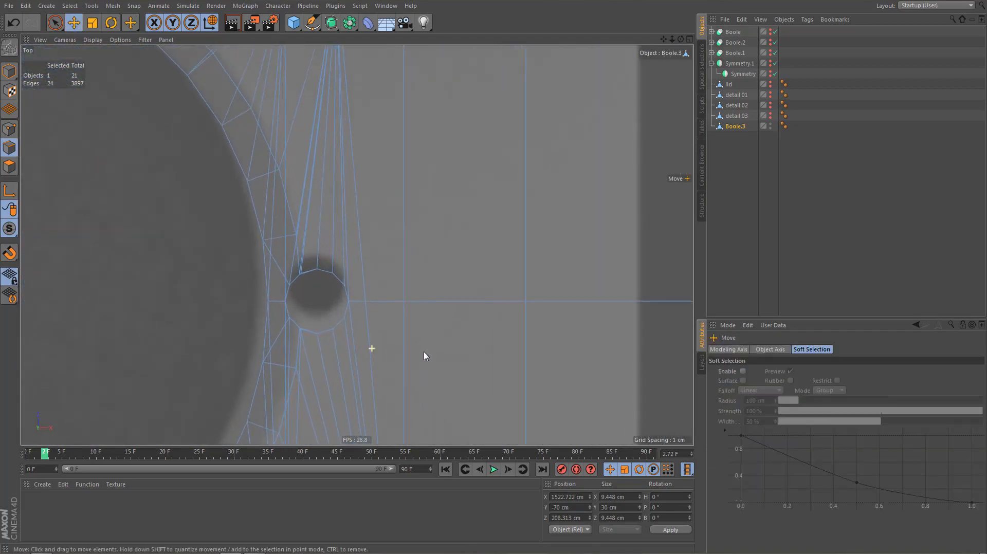
pyautogui.scroll(-1, 451, 347)
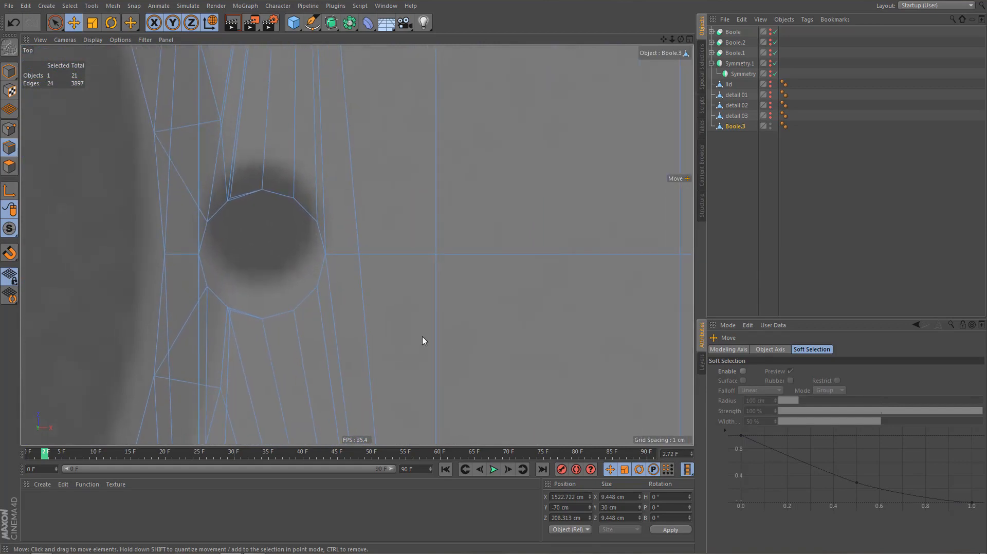
pyautogui.keyDown('alt'); pyautogui.moveTo(422, 341); pyautogui.dragTo(455, 422, button='middle'); pyautogui.keyUp('alt')
pyautogui.middleClick(429, 384)
pyautogui.middleClick(253, 221)
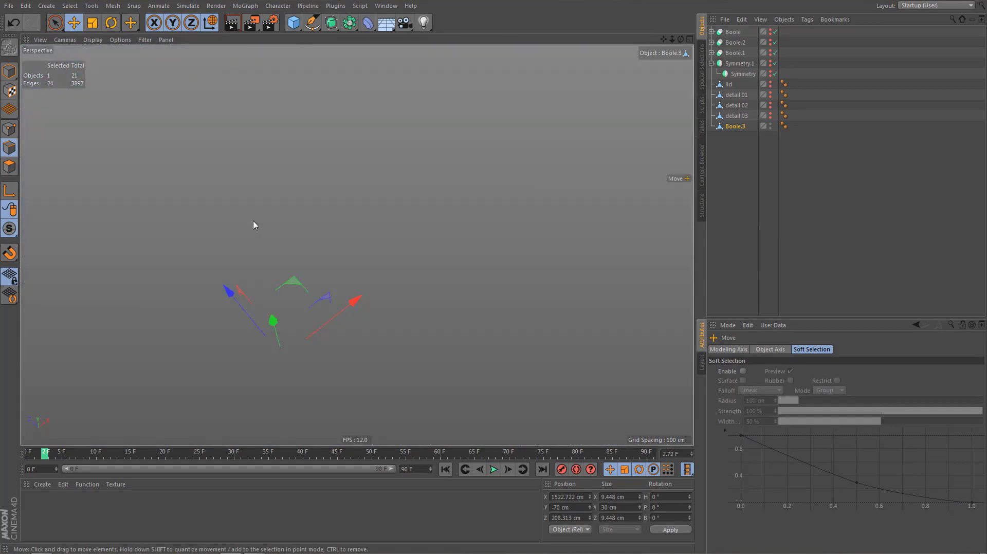
pyautogui.press('o')
pyautogui.scroll(5, 461, 258)
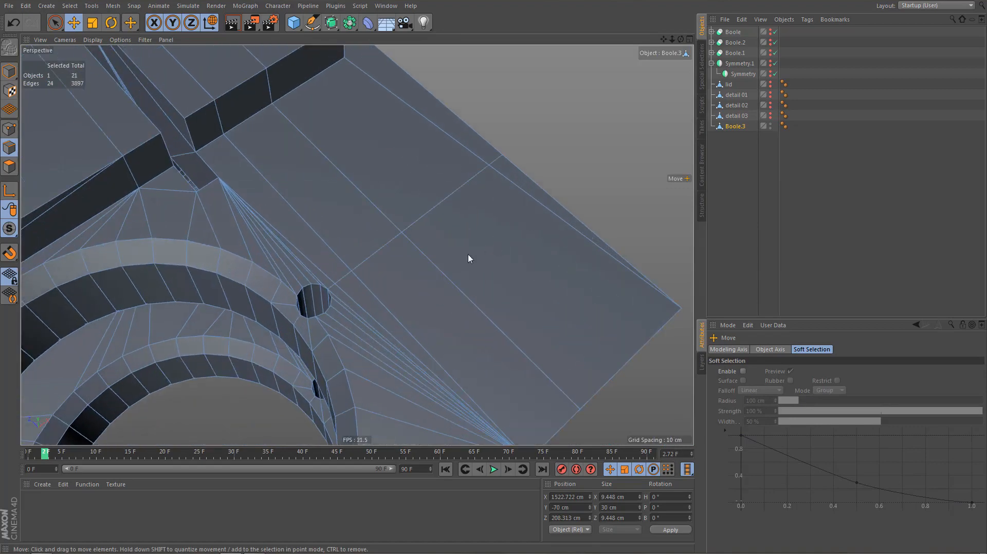
pyautogui.keyDown('alt'); pyautogui.moveTo(334, 282); pyautogui.dragTo(419, 276, button='right'); pyautogui.keyUp('alt')
pyautogui.moveTo(357, 247)
pyautogui.keyDown('alt'); pyautogui.mouseDown()
pyautogui.moveTo(393, 280)
pyautogui.moveTo(383, 279)
pyautogui.mouseUp(); pyautogui.keyUp('alt')
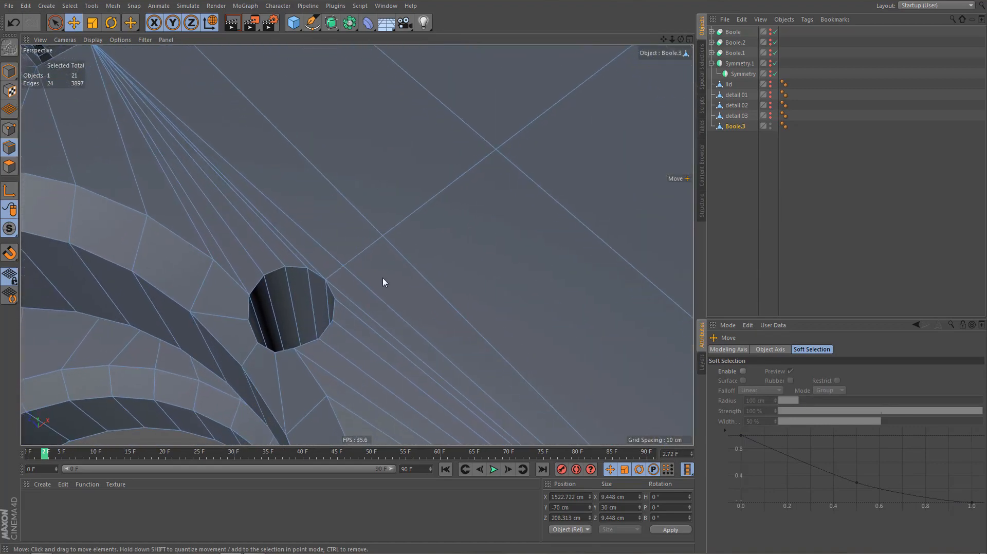
pyautogui.keyDown('alt'); pyautogui.moveTo(379, 272); pyautogui.dragTo(411, 285, button='middle'); pyautogui.keyUp('alt')
pyautogui.keyDown('alt'); pyautogui.moveTo(404, 288); pyautogui.dragTo(449, 282, button='right'); pyautogui.keyUp('alt')
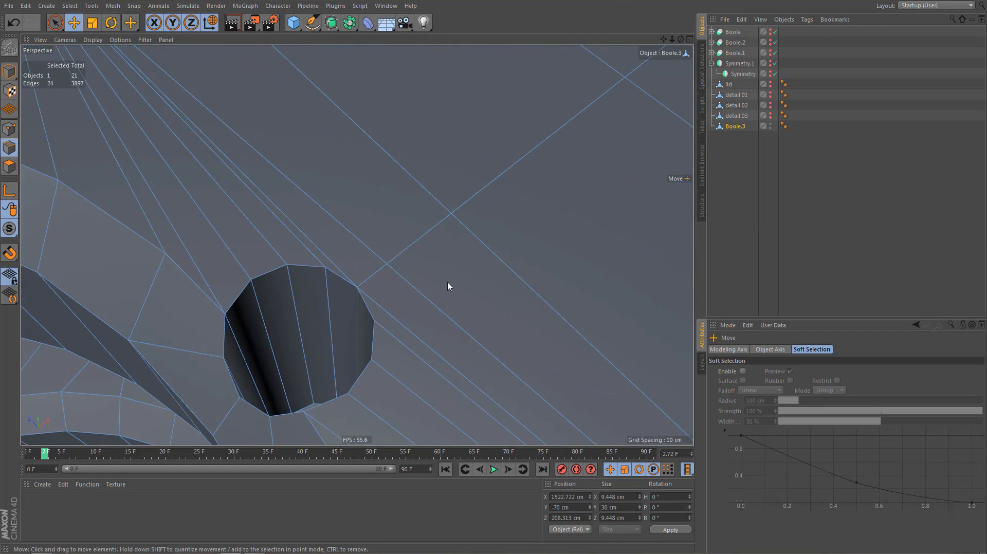
pyautogui.click(321, 249)
pyautogui.press('Delete')
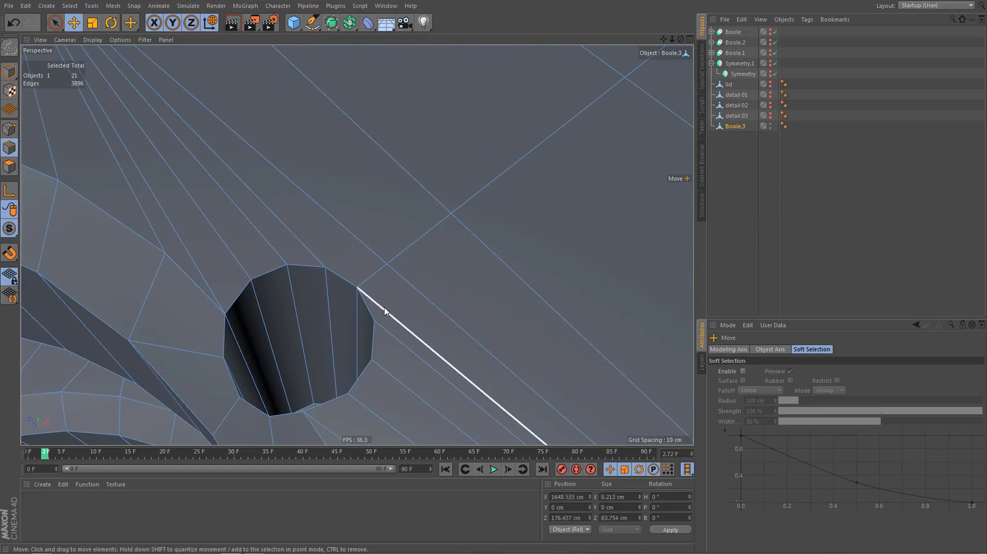
pyautogui.moveTo(402, 250)
pyautogui.keyDown('alt'); pyautogui.mouseDown()
pyautogui.moveTo(401, 286)
pyautogui.moveTo(434, 273)
pyautogui.moveTo(432, 251)
pyautogui.moveTo(449, 277)
pyautogui.moveTo(445, 266)
pyautogui.mouseUp(); pyautogui.keyUp('alt')
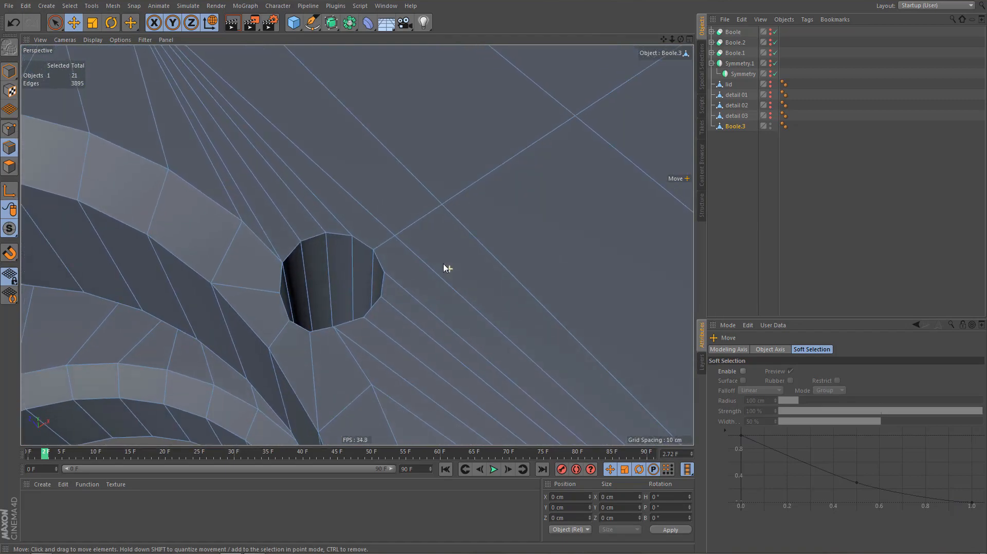
# Remove the two matching surplus edges beside the new cut at the lower notch's rim
pyautogui.moveTo(392, 268)
pyautogui.keyDown('alt'); pyautogui.mouseDown(button='right')
pyautogui.moveTo(362, 301)
pyautogui.moveTo(328, 378)
pyautogui.mouseUp(button='right'); pyautogui.keyUp('alt')
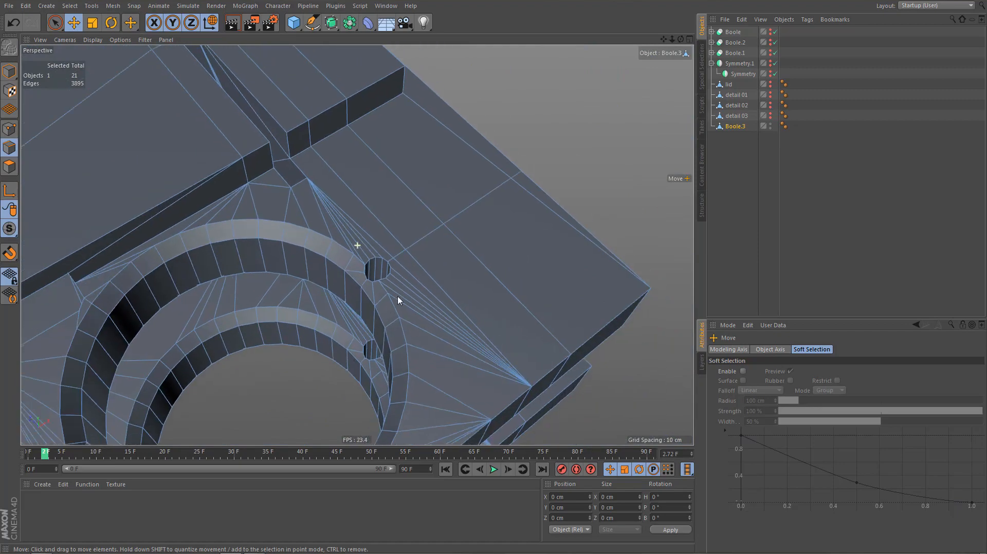
pyautogui.keyDown('alt'); pyautogui.moveTo(399, 301); pyautogui.dragTo(444, 256, button='middle'); pyautogui.keyUp('alt')
pyautogui.keyDown('alt'); pyautogui.moveTo(435, 311); pyautogui.dragTo(581, 309, button='right'); pyautogui.keyUp('alt')
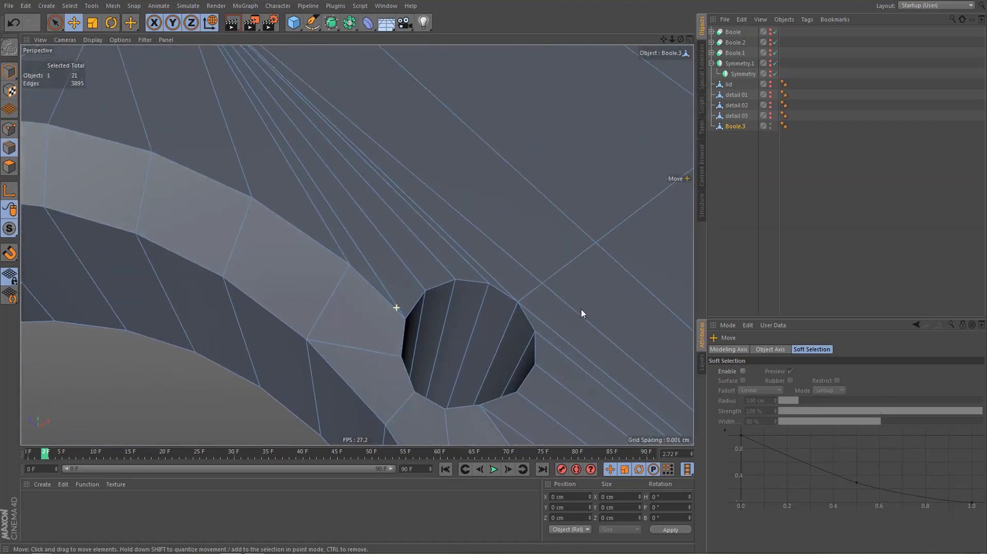
pyautogui.click(489, 274)
pyautogui.hotkey('ctrl', 'BackSpace')
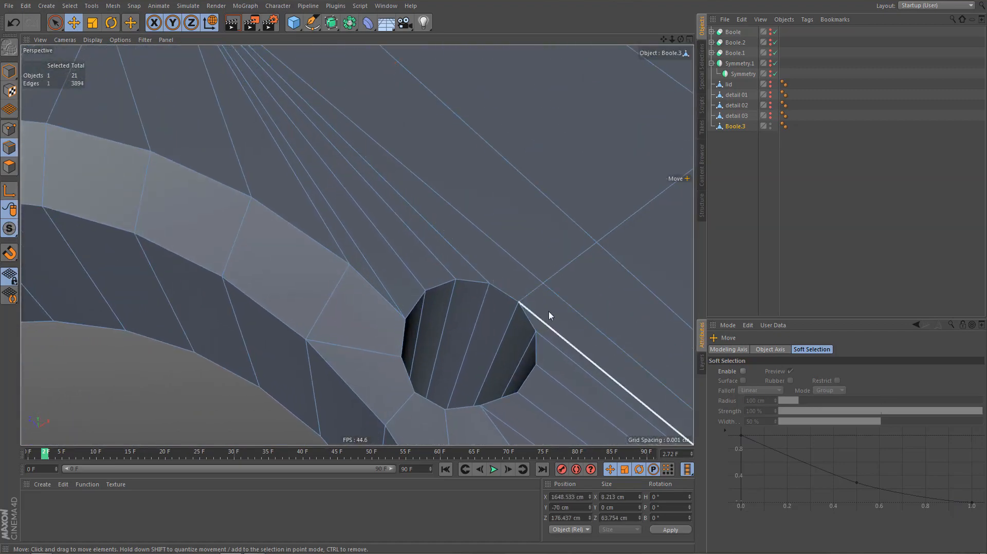
pyautogui.hotkey('ctrl', 'BackSpace')
# Select the edges bordering the faces on either side of the new cut to examine their shape, and clear the selection
pyautogui.keyDown('alt'); pyautogui.moveTo(551, 289); pyautogui.dragTo(522, 285, button='middle'); pyautogui.keyUp('alt')
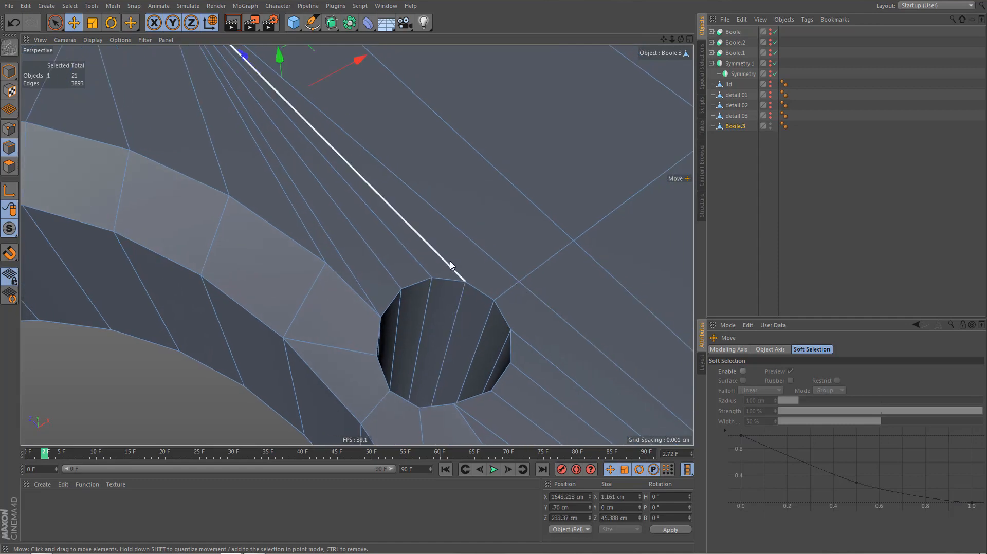
pyautogui.keyDown('shift'); pyautogui.click(504, 290); pyautogui.keyUp('shift')
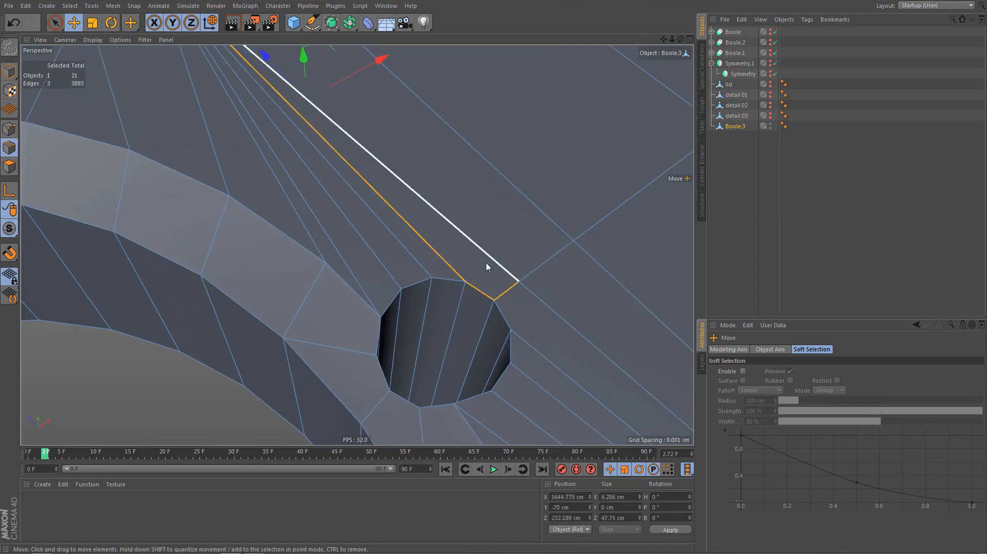
pyautogui.keyDown('shift'); pyautogui.click(487, 262); pyautogui.keyUp('shift')
pyautogui.keyDown('alt'); pyautogui.moveTo(513, 326); pyautogui.dragTo(483, 323, button='middle'); pyautogui.keyUp('alt')
pyautogui.keyDown('alt'); pyautogui.moveTo(509, 316); pyautogui.dragTo(488, 320); pyautogui.keyUp('alt')
pyautogui.click(472, 322)
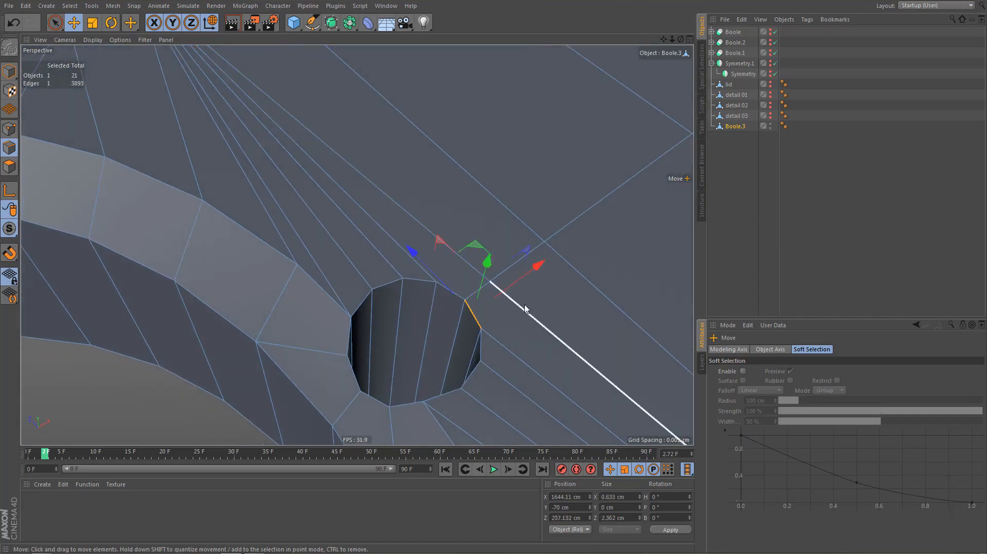
pyautogui.keyDown('shift'); pyautogui.click(519, 307); pyautogui.keyUp('shift')
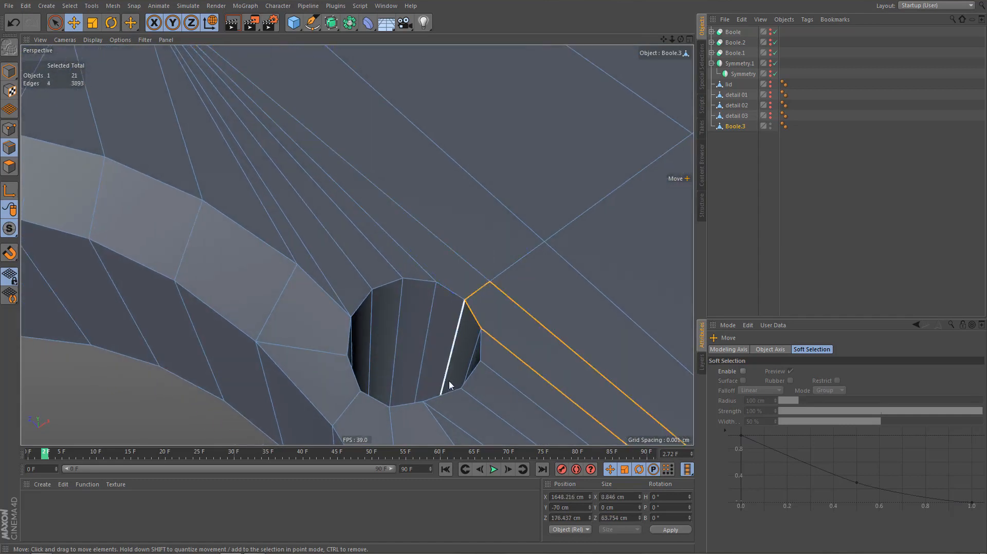
pyautogui.hotkey('ctrl', 'shift', 'a')
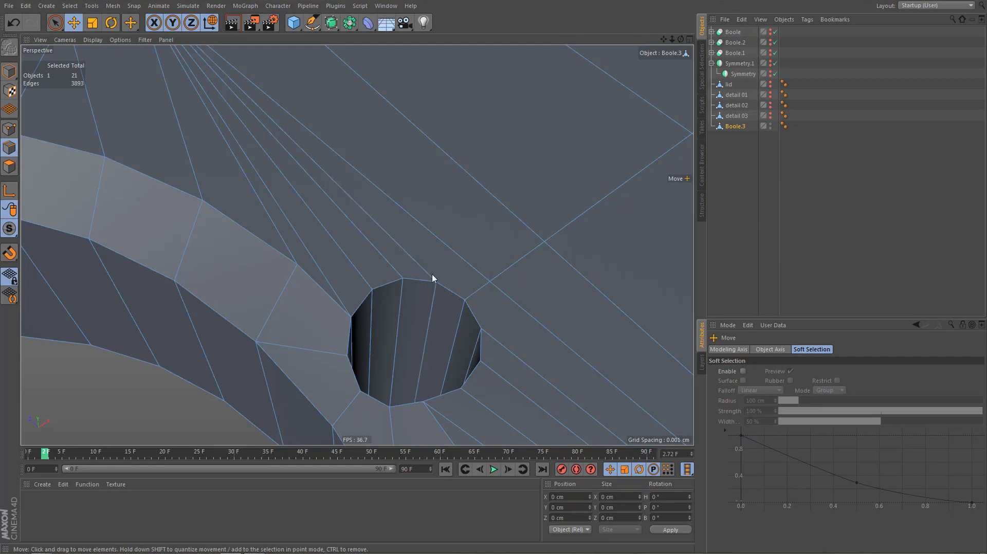
# With Visible Only enabled, Line Cut from the neighbouring hole's rim to the notch rim on the top face
pyautogui.moveTo(435, 265)
pyautogui.keyDown('alt'); pyautogui.mouseDown(button='right')
pyautogui.moveTo(377, 336)
pyautogui.moveTo(397, 355)
pyautogui.mouseUp(button='right'); pyautogui.keyUp('alt')
pyautogui.keyDown('alt'); pyautogui.moveTo(345, 377); pyautogui.dragTo(364, 193); pyautogui.keyUp('alt')
pyautogui.moveTo(243, 360)
pyautogui.keyDown('alt'); pyautogui.mouseDown(button='middle')
pyautogui.moveTo(317, 328)
pyautogui.moveTo(323, 356)
pyautogui.mouseUp(button='middle'); pyautogui.keyUp('alt')
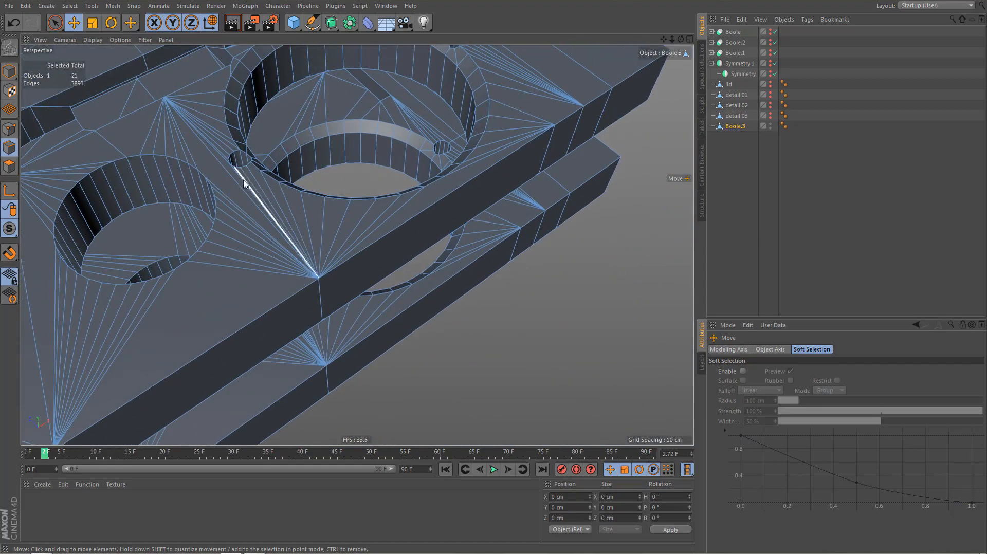
pyautogui.keyDown('alt'); pyautogui.moveTo(243, 174); pyautogui.dragTo(443, 192, button='right'); pyautogui.keyUp('alt')
pyautogui.keyDown('alt'); pyautogui.moveTo(285, 217); pyautogui.dragTo(260, 203); pyautogui.keyUp('alt')
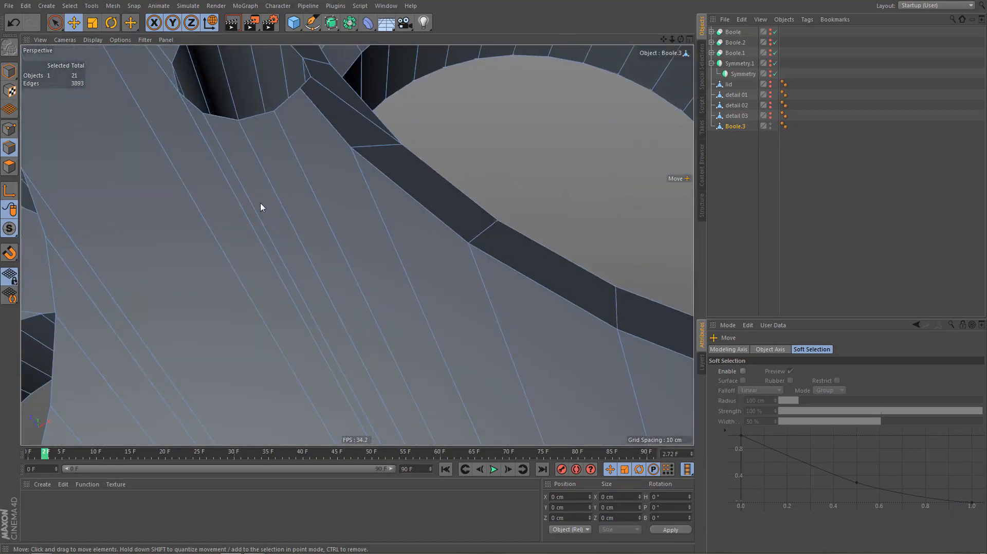
pyautogui.keyDown('alt'); pyautogui.moveTo(260, 202); pyautogui.dragTo(422, 243, button='middle'); pyautogui.keyUp('alt')
pyautogui.keyDown('alt'); pyautogui.moveTo(422, 243); pyautogui.dragTo(435, 290); pyautogui.keyUp('alt')
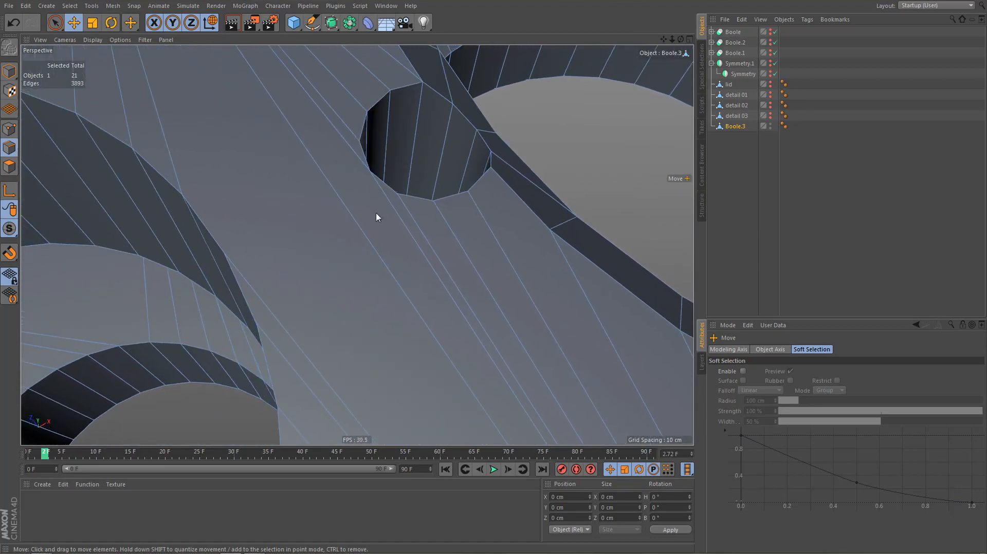
pyautogui.keyDown('alt'); pyautogui.moveTo(377, 216); pyautogui.dragTo(360, 264); pyautogui.keyUp('alt')
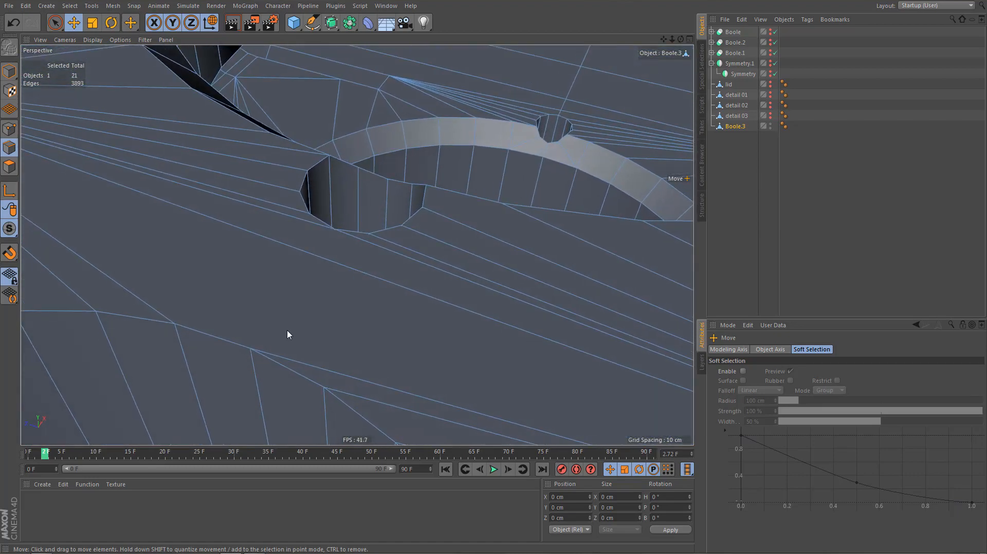
pyautogui.press('k')
pyautogui.press('k')
pyautogui.click(791, 362)
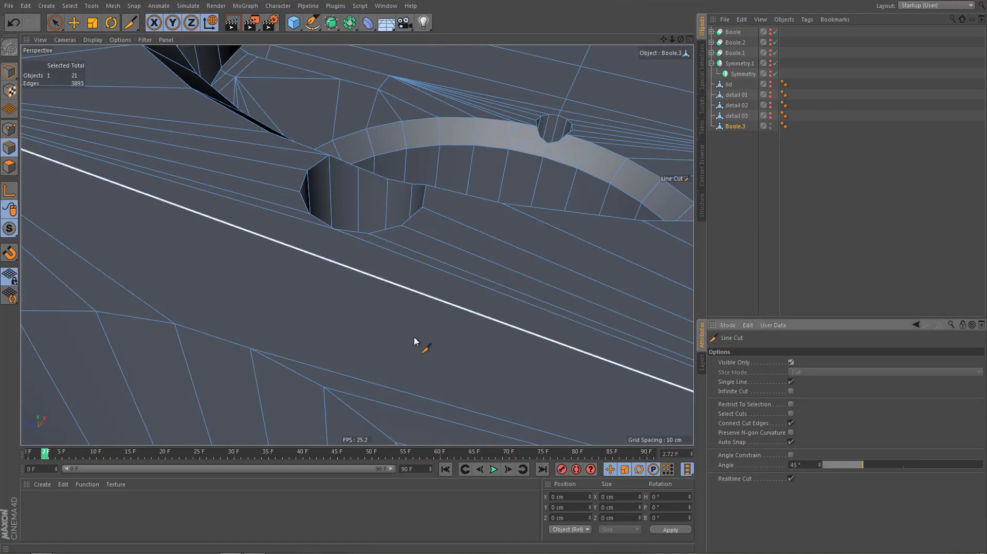
pyautogui.click(250, 349)
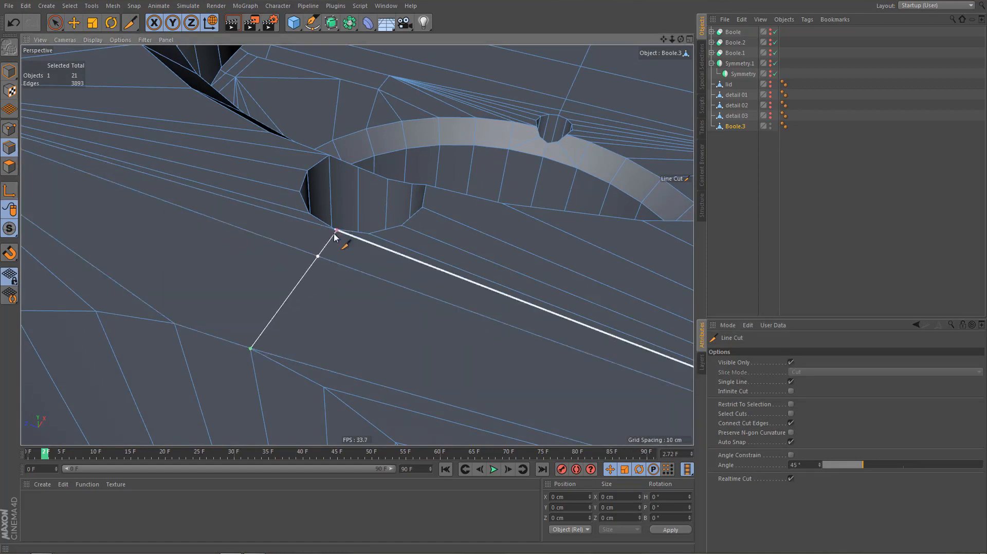
pyautogui.click(335, 230)
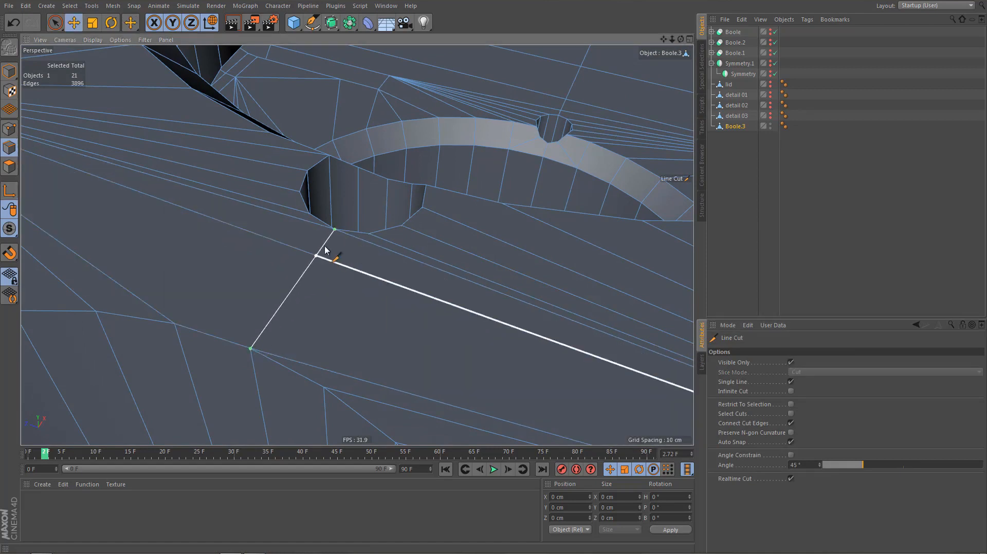
# Delete the surplus edge that meets the new cut beside the notch on the top face
pyautogui.press('e')
pyautogui.click(292, 220)
pyautogui.press('Delete')
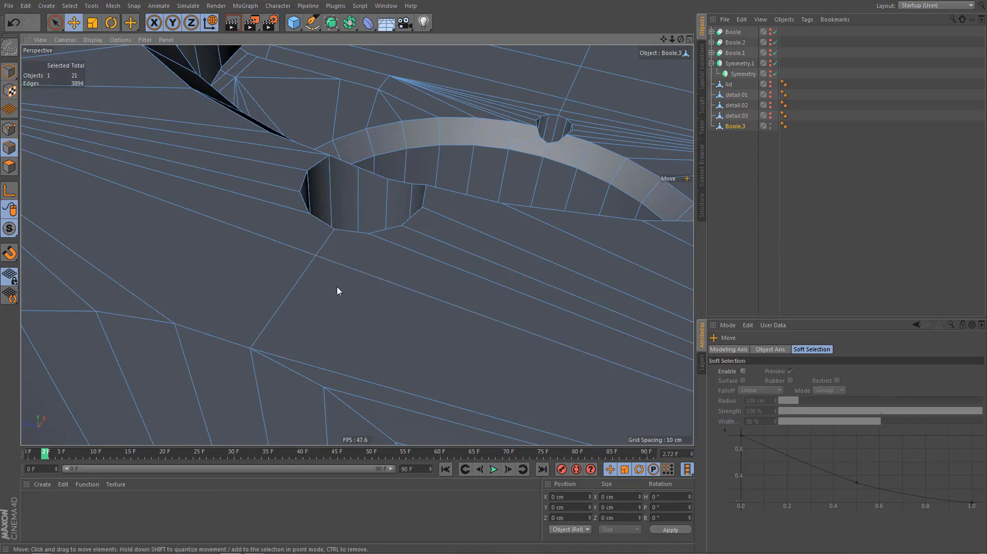
# Line Cut the matching connection from the neighbouring hole's rim to the notch rim on the underside
pyautogui.scroll(-10, 349, 275)
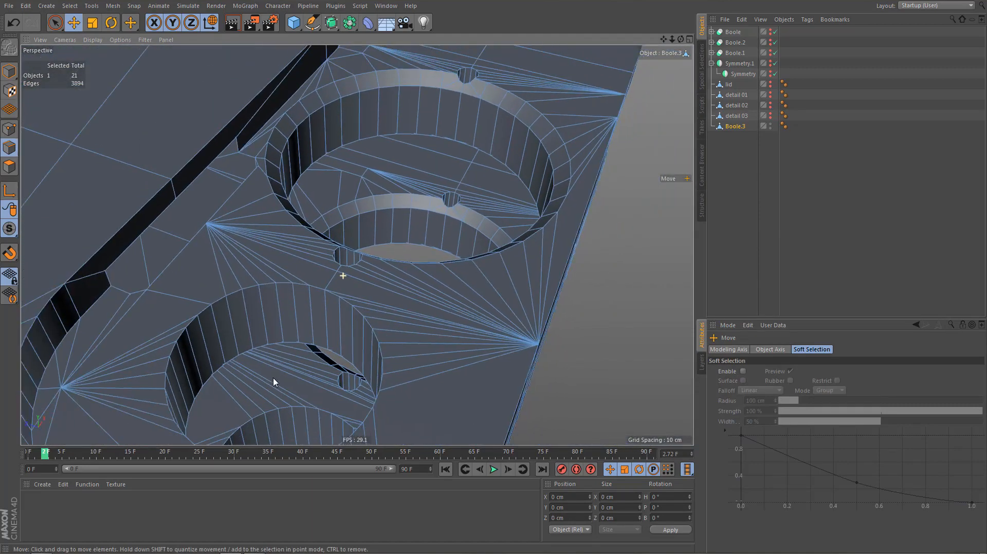
pyautogui.keyDown('alt'); pyautogui.moveTo(365, 334); pyautogui.dragTo(335, 322, button='middle'); pyautogui.keyUp('alt')
pyautogui.keyDown('alt'); pyautogui.moveTo(339, 332); pyautogui.dragTo(303, 217); pyautogui.keyUp('alt')
pyautogui.scroll(10, 318, 265)
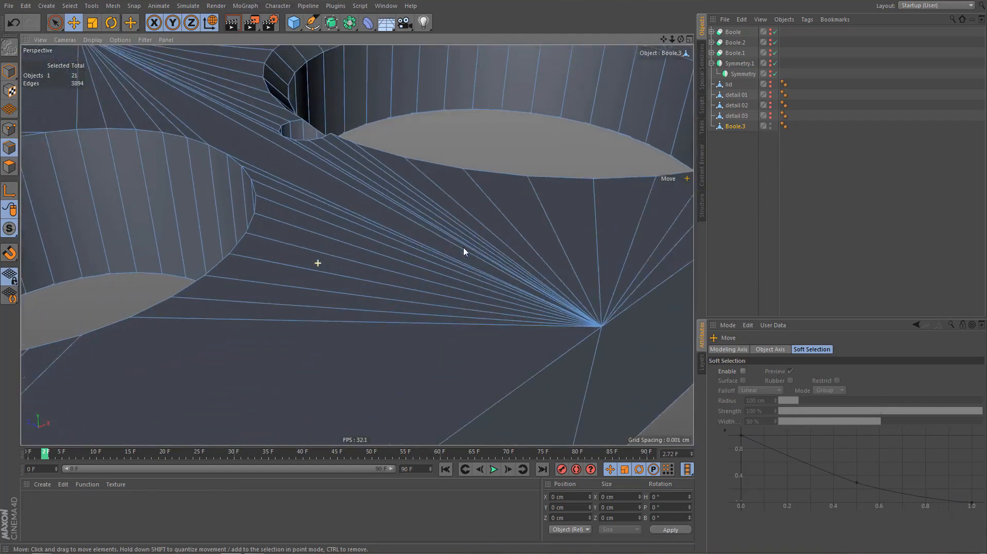
pyautogui.scroll(4, 235, 174)
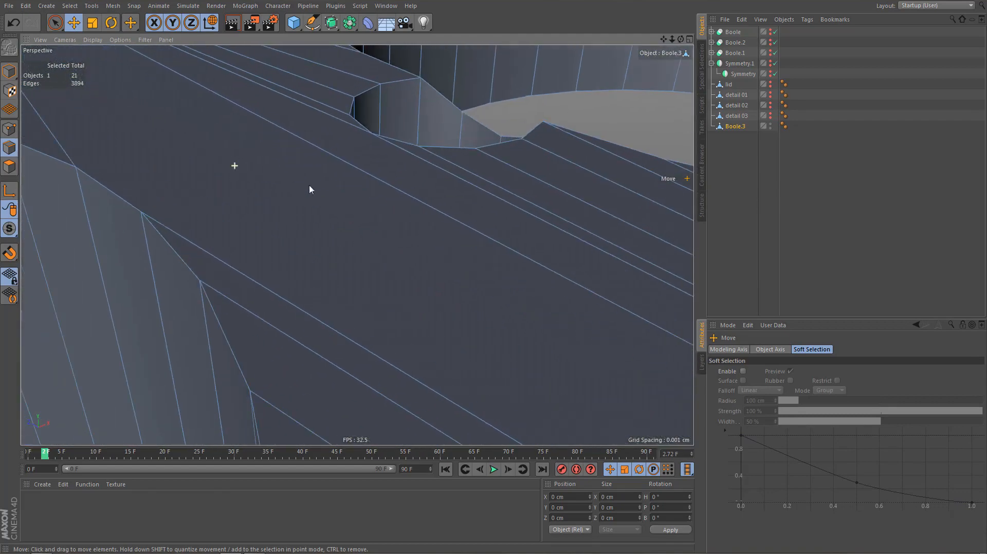
pyautogui.press('k')
pyautogui.press('k')
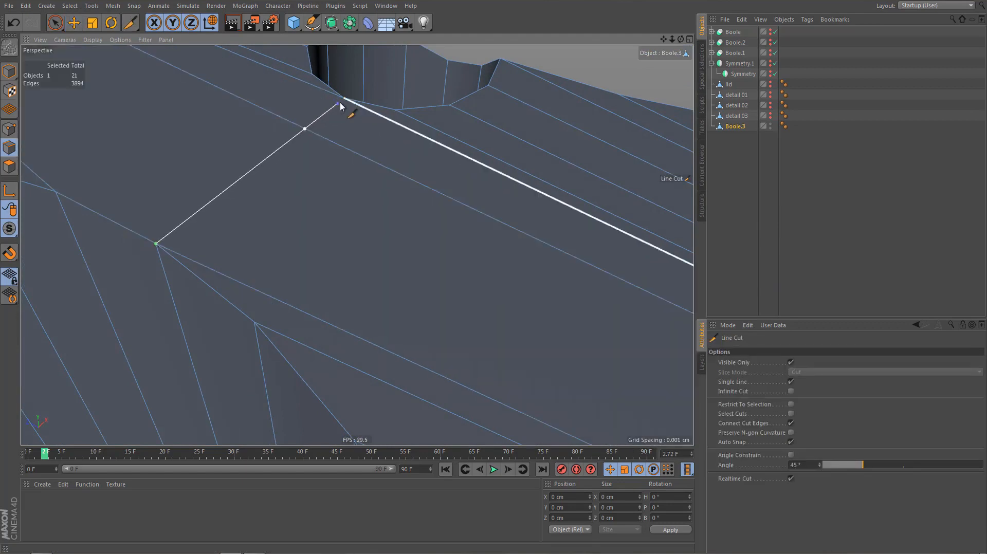
# Melt the surplus edge beside the new cut at the underside notch
pyautogui.press('e')
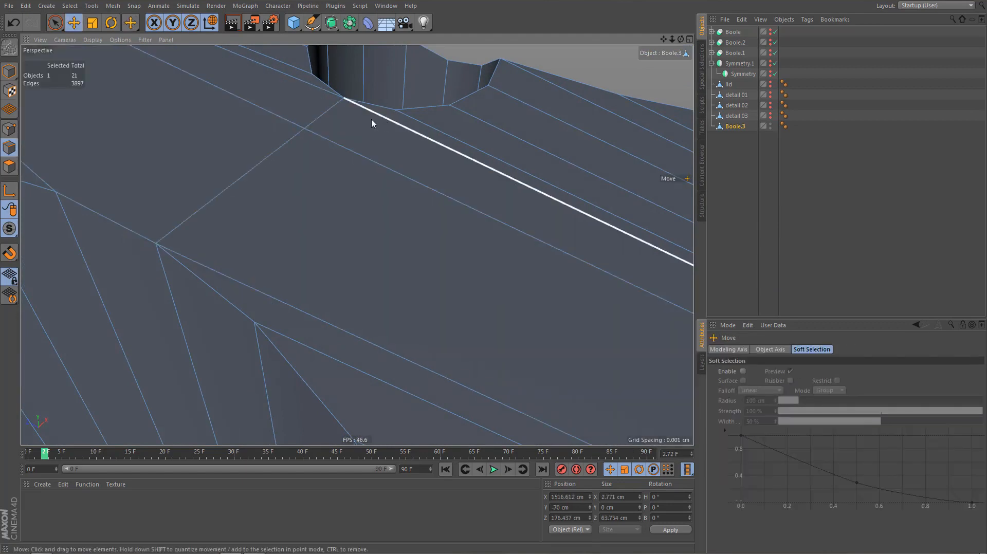
pyautogui.click(307, 87)
pyautogui.press('u')
pyautogui.press('z')
# On one inner plate face, Line Cut from the neighbouring hole's rim to the notch and remove the surplus edge meeting the cut
pyautogui.keyDown('alt'); pyautogui.moveTo(287, 152); pyautogui.dragTo(200, 297, button='right'); pyautogui.keyUp('alt')
pyautogui.keyDown('alt'); pyautogui.moveTo(297, 216); pyautogui.dragTo(256, 157); pyautogui.keyUp('alt')
pyautogui.keyDown('alt'); pyautogui.moveTo(331, 296); pyautogui.dragTo(242, 172, button='middle'); pyautogui.keyUp('alt')
pyautogui.keyDown('alt'); pyautogui.moveTo(346, 289); pyautogui.dragTo(326, 133); pyautogui.keyUp('alt')
pyautogui.keyDown('alt'); pyautogui.moveTo(356, 247); pyautogui.dragTo(335, 139, button='middle'); pyautogui.keyUp('alt')
pyautogui.keyDown('alt'); pyautogui.moveTo(362, 282); pyautogui.dragTo(346, 192, button='middle'); pyautogui.keyUp('alt')
pyautogui.keyDown('alt'); pyautogui.moveTo(310, 315); pyautogui.dragTo(380, 328, button='right'); pyautogui.keyUp('alt')
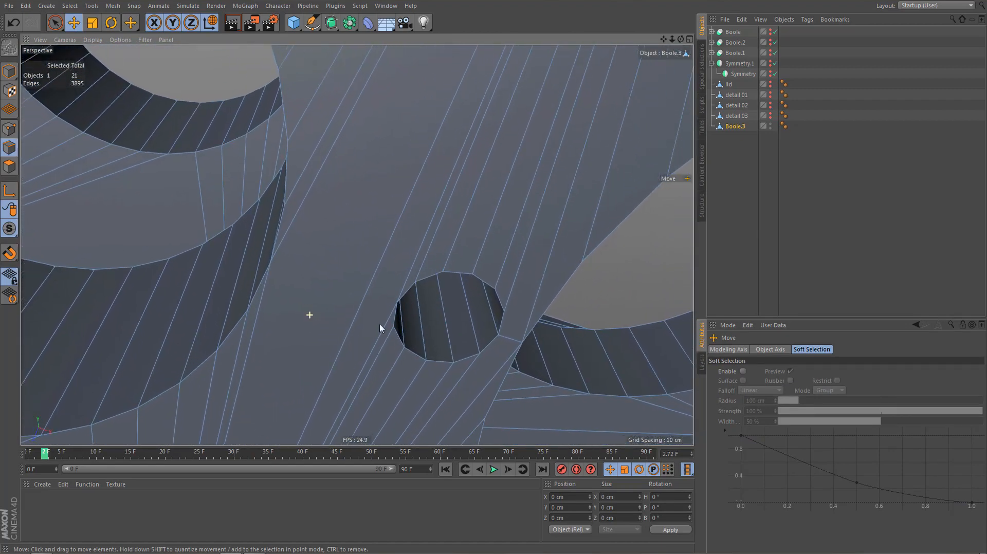
pyautogui.press('k')
pyautogui.press('k')
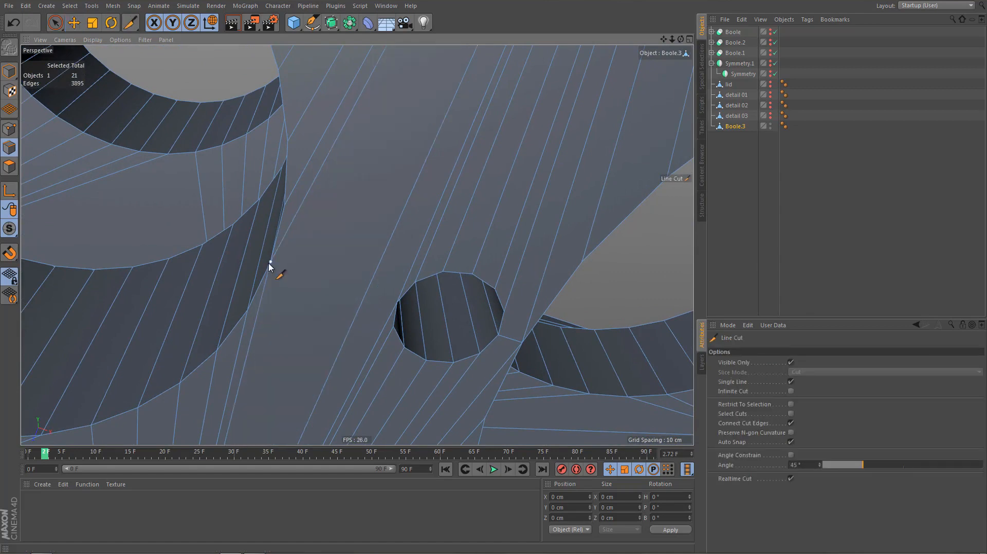
pyautogui.click(271, 262)
pyautogui.click(395, 306)
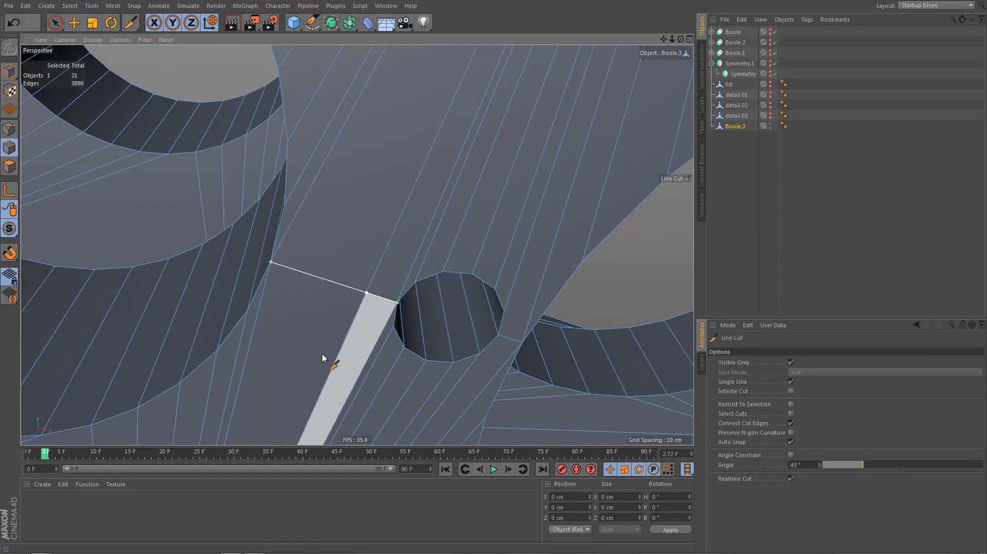
pyautogui.keyDown('alt'); pyautogui.moveTo(322, 358); pyautogui.dragTo(311, 357); pyautogui.keyUp('alt')
pyautogui.press('e')
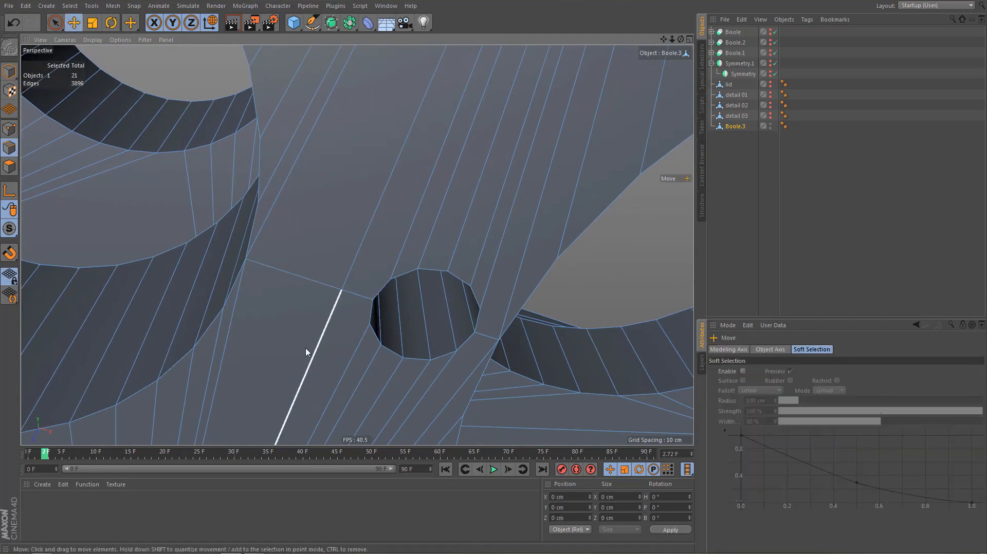
# Repeat the hole-to-notch Line Cut on the opposite inner plate face and remove the surplus edge beside it
pyautogui.keyDown('alt'); pyautogui.moveTo(298, 349); pyautogui.dragTo(208, 450, button='right'); pyautogui.keyUp('alt')
pyautogui.keyDown('alt'); pyautogui.moveTo(404, 225); pyautogui.dragTo(371, 359); pyautogui.keyUp('alt')
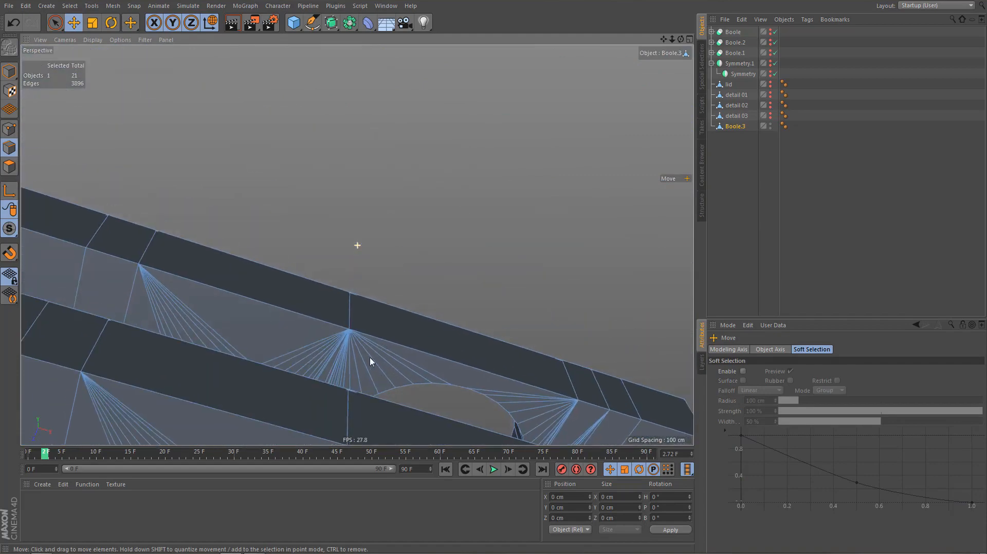
pyautogui.keyDown('alt'); pyautogui.moveTo(333, 366); pyautogui.dragTo(478, 348, button='right'); pyautogui.keyUp('alt')
pyautogui.keyDown('alt'); pyautogui.moveTo(351, 399); pyautogui.dragTo(360, 411, button='middle'); pyautogui.keyUp('alt')
pyautogui.keyDown('alt'); pyautogui.moveTo(360, 410); pyautogui.dragTo(301, 342); pyautogui.keyUp('alt')
pyautogui.keyDown('alt'); pyautogui.moveTo(317, 181); pyautogui.dragTo(366, 183, button='right'); pyautogui.keyUp('alt')
pyautogui.moveTo(295, 194)
pyautogui.keyDown('alt'); pyautogui.mouseDown()
pyautogui.moveTo(293, 183)
pyautogui.moveTo(284, 210)
pyautogui.moveTo(263, 217)
pyautogui.moveTo(224, 199)
pyautogui.moveTo(313, 259)
pyautogui.moveTo(285, 238)
pyautogui.moveTo(265, 239)
pyautogui.mouseUp(); pyautogui.keyUp('alt')
pyautogui.press('k')
pyautogui.press('k')
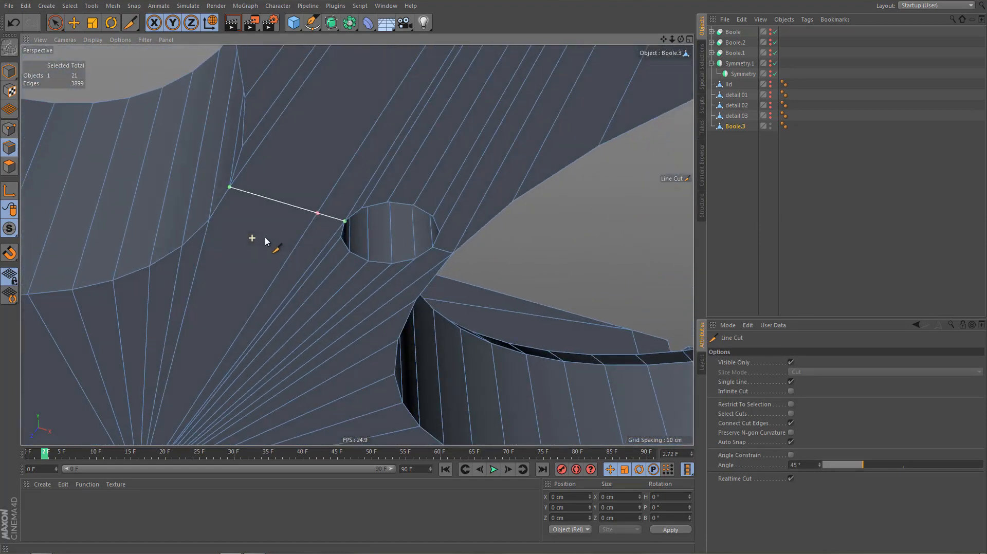
pyautogui.press('e')
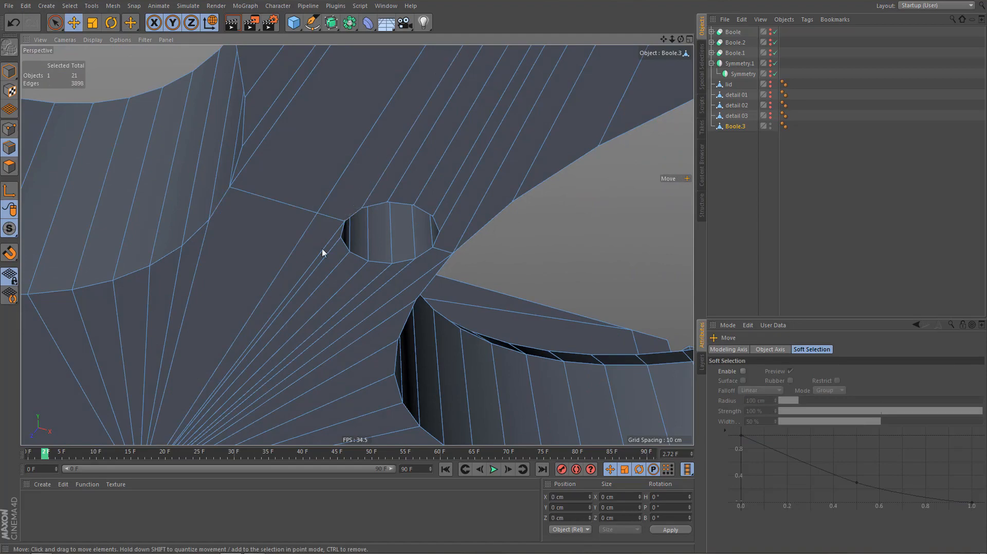
# Use the Polygon Pen to clean up the extra points where the long cross cut reaches the plate's outer edge
pyautogui.keyDown('alt'); pyautogui.moveTo(278, 281); pyautogui.dragTo(180, 422, button='right'); pyautogui.keyUp('alt')
pyautogui.keyDown('alt'); pyautogui.moveTo(320, 234); pyautogui.dragTo(323, 324); pyautogui.keyUp('alt')
pyautogui.keyDown('alt'); pyautogui.moveTo(393, 249); pyautogui.dragTo(355, 330); pyautogui.keyUp('alt')
pyautogui.keyDown('alt'); pyautogui.moveTo(316, 313); pyautogui.dragTo(277, 316, button='middle'); pyautogui.keyUp('alt')
pyautogui.keyDown('alt'); pyautogui.moveTo(278, 319); pyautogui.dragTo(359, 275); pyautogui.keyUp('alt')
pyautogui.press('m')
pyautogui.press('e')
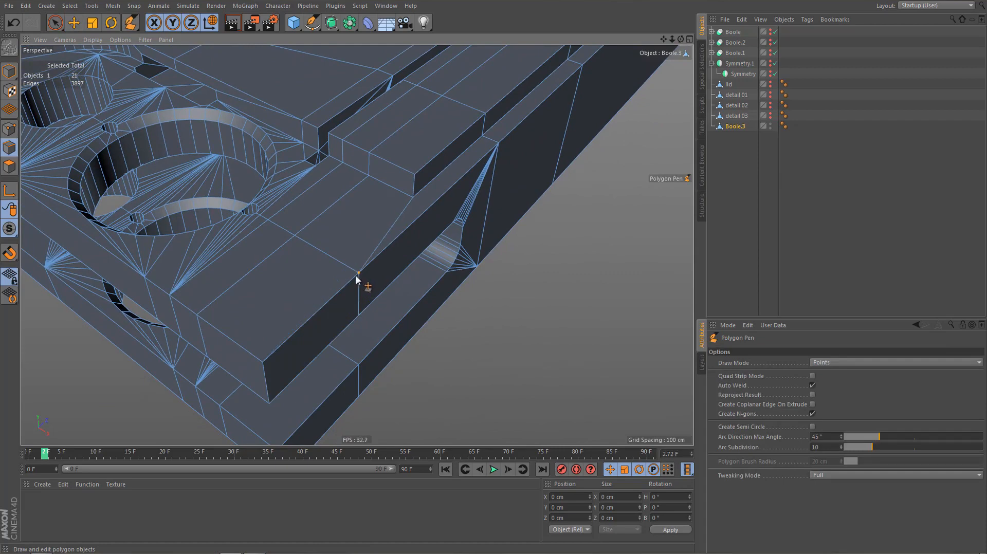
pyautogui.keyDown('alt'); pyautogui.moveTo(335, 326); pyautogui.dragTo(352, 226); pyautogui.keyUp('alt')
pyautogui.keyDown('alt'); pyautogui.moveTo(357, 245); pyautogui.dragTo(308, 437, button='middle'); pyautogui.keyUp('alt')
pyautogui.keyDown('alt'); pyautogui.moveTo(365, 294); pyautogui.dragTo(367, 314); pyautogui.keyUp('alt')
pyautogui.keyDown('alt'); pyautogui.moveTo(353, 330); pyautogui.dragTo(326, 412, button='right'); pyautogui.keyUp('alt')
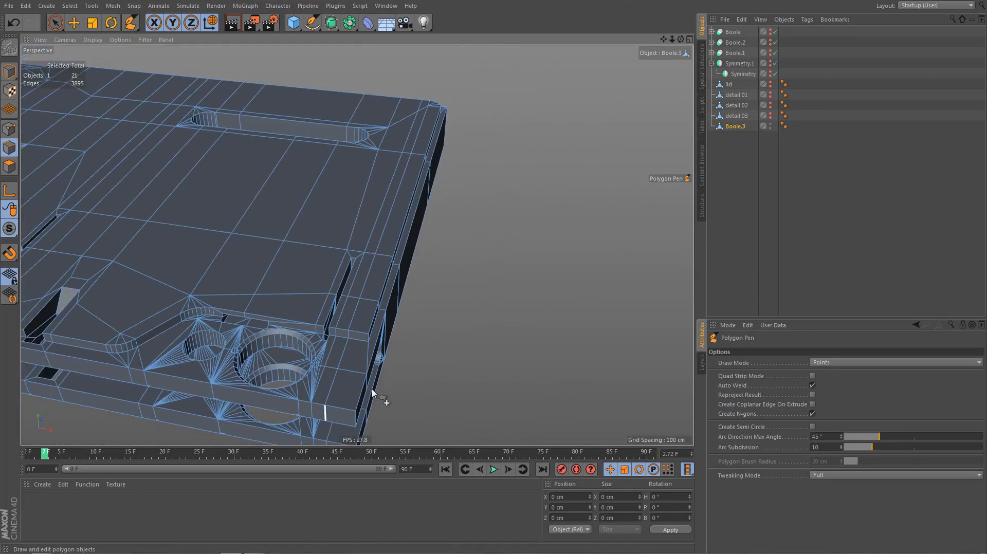
# In polygon mode, select all N-gons of the mesh
pyautogui.keyDown('alt'); pyautogui.moveTo(353, 371); pyautogui.dragTo(390, 228, button='middle'); pyautogui.keyUp('alt')
pyautogui.keyDown('alt'); pyautogui.moveTo(376, 310); pyautogui.dragTo(475, 345); pyautogui.keyUp('alt')
pyautogui.press('q')
pyautogui.keyDown('alt'); pyautogui.moveTo(350, 311); pyautogui.dragTo(552, 305, button='right'); pyautogui.keyUp('alt')
pyautogui.keyDown('alt'); pyautogui.moveTo(466, 341); pyautogui.dragTo(455, 354); pyautogui.keyUp('alt')
pyautogui.keyDown('alt'); pyautogui.moveTo(432, 350); pyautogui.dragTo(288, 411, button='right'); pyautogui.keyUp('alt')
pyautogui.keyDown('alt'); pyautogui.moveTo(452, 343); pyautogui.dragTo(525, 332); pyautogui.keyUp('alt')
pyautogui.keyDown('alt'); pyautogui.moveTo(522, 317); pyautogui.dragTo(465, 277, button='middle'); pyautogui.keyUp('alt')
pyautogui.keyDown('alt'); pyautogui.moveTo(469, 279); pyautogui.dragTo(514, 276); pyautogui.keyUp('alt')
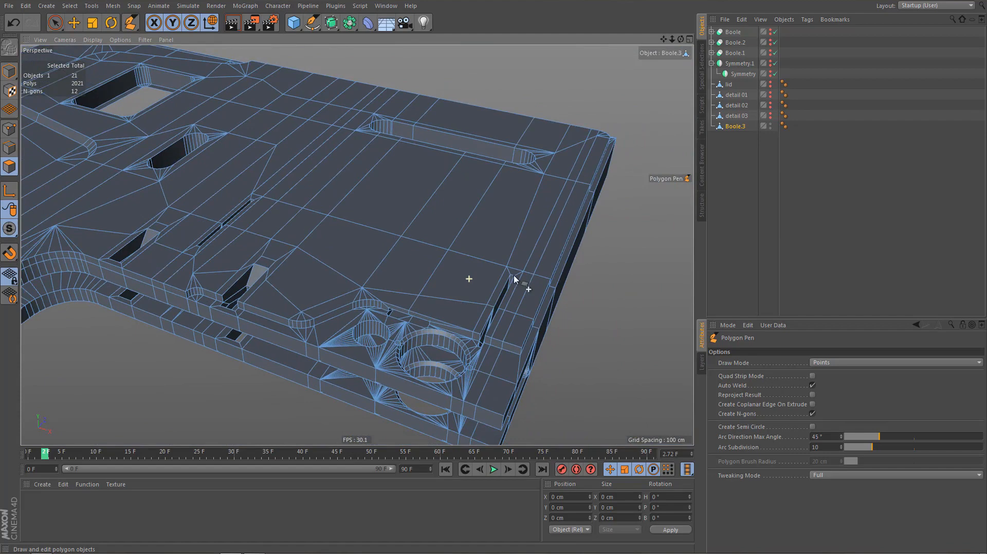
pyautogui.click(703, 68)
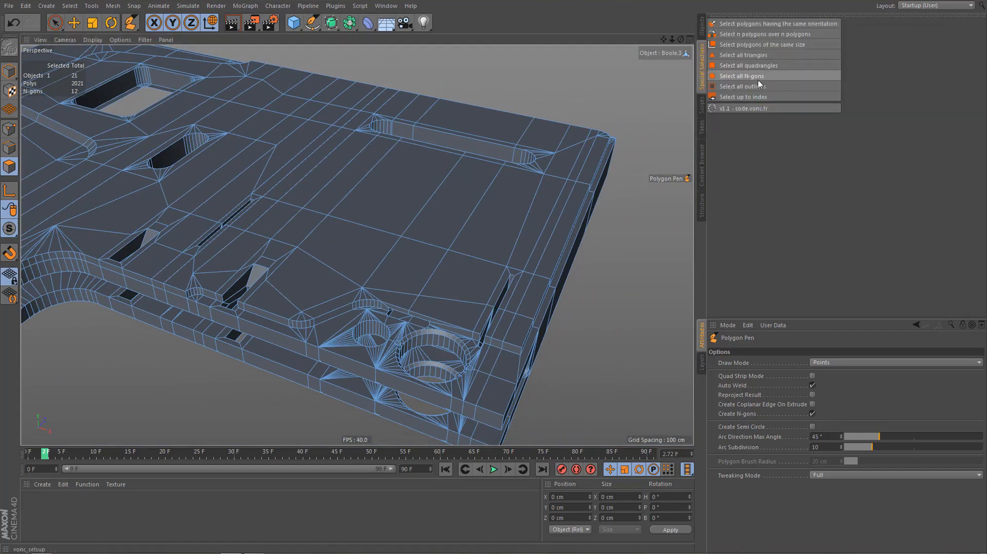
pyautogui.keyDown('alt'); pyautogui.moveTo(511, 311); pyautogui.dragTo(511, 343, button='right'); pyautogui.keyUp('alt')
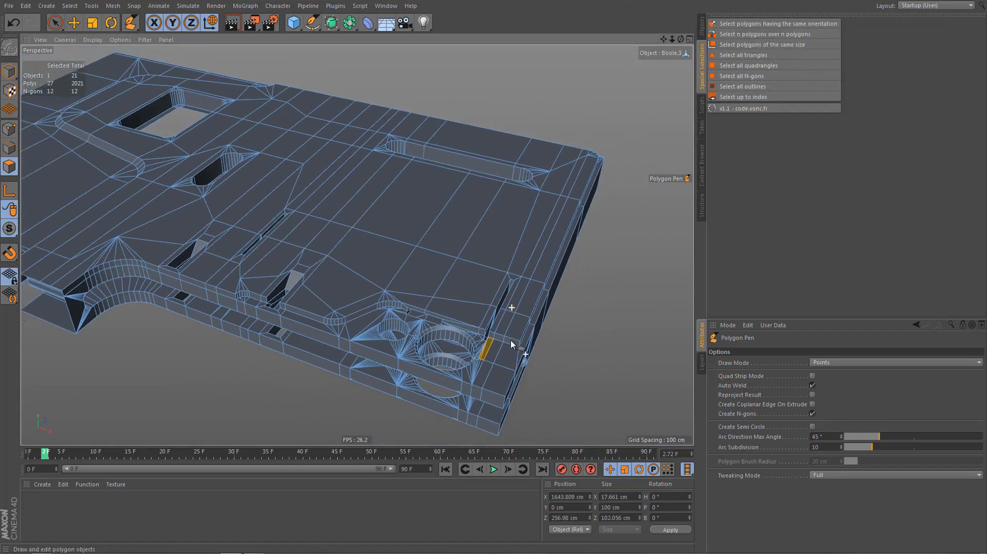
# Examine the selected N-gons around the outer notch and the strip beside the long cross cut
pyautogui.keyDown('alt'); pyautogui.moveTo(511, 343); pyautogui.dragTo(513, 351); pyautogui.keyUp('alt')
pyautogui.keyDown('alt'); pyautogui.moveTo(513, 351); pyautogui.dragTo(479, 312, button='middle'); pyautogui.keyUp('alt')
pyautogui.keyDown('alt'); pyautogui.moveTo(464, 300); pyautogui.dragTo(661, 244, button='right'); pyautogui.keyUp('alt')
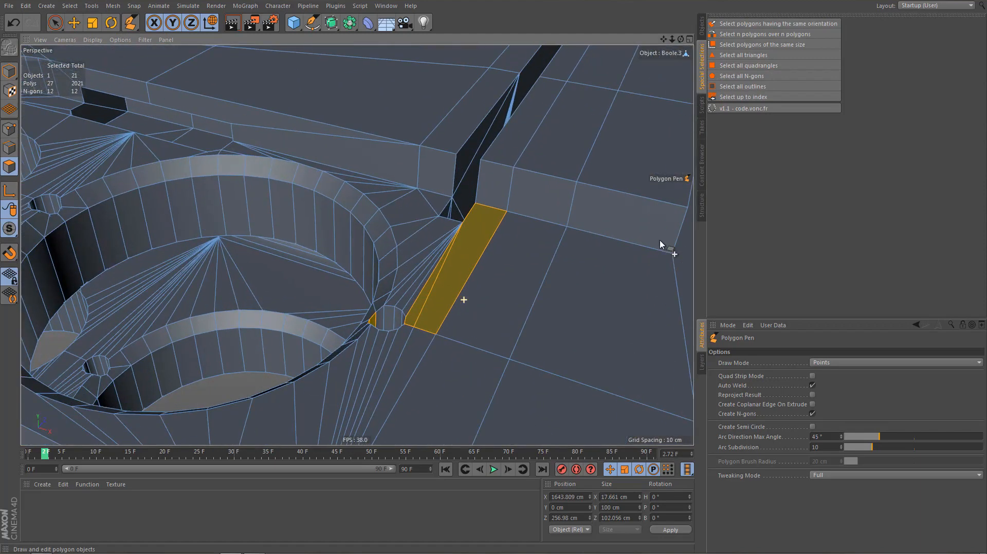
pyautogui.keyDown('alt'); pyautogui.moveTo(535, 294); pyautogui.dragTo(559, 300); pyautogui.keyUp('alt')
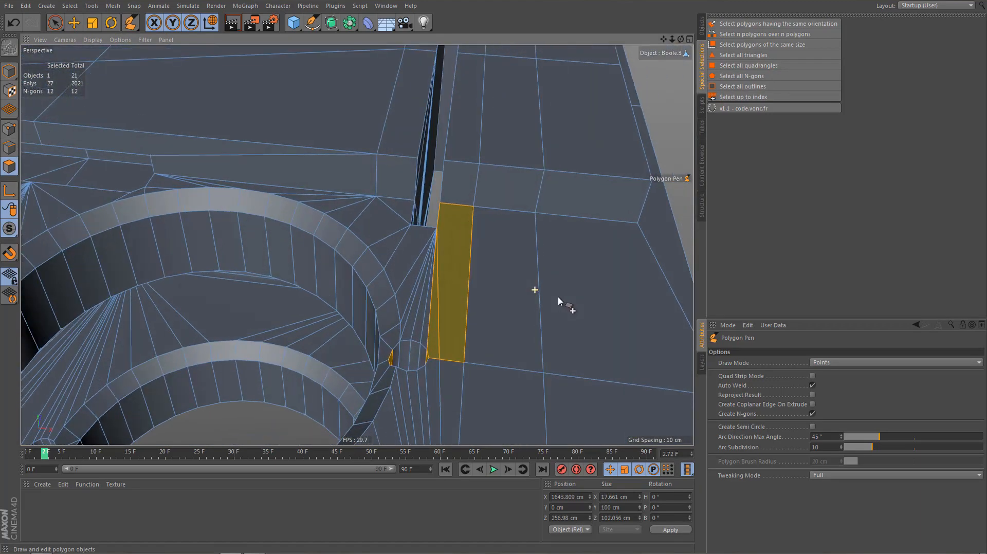
pyautogui.keyDown('alt'); pyautogui.moveTo(427, 375); pyautogui.dragTo(524, 365, button='right'); pyautogui.keyUp('alt')
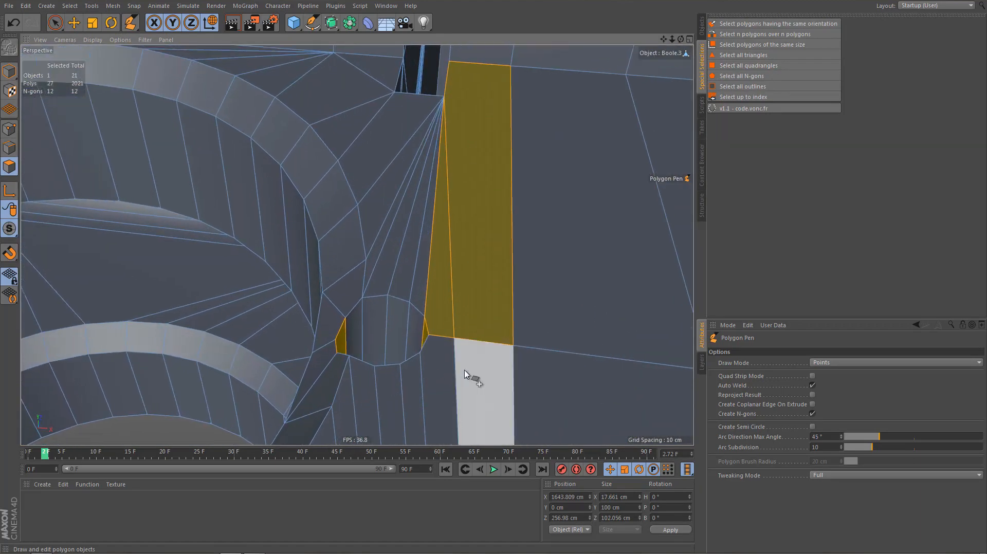
pyautogui.keyDown('alt'); pyautogui.moveTo(464, 370); pyautogui.dragTo(488, 357); pyautogui.keyUp('alt')
# Clear the polygon selection and optimize the mesh to merge its doubled points
pyautogui.hotkey('ctrl', 'shift', 'a')
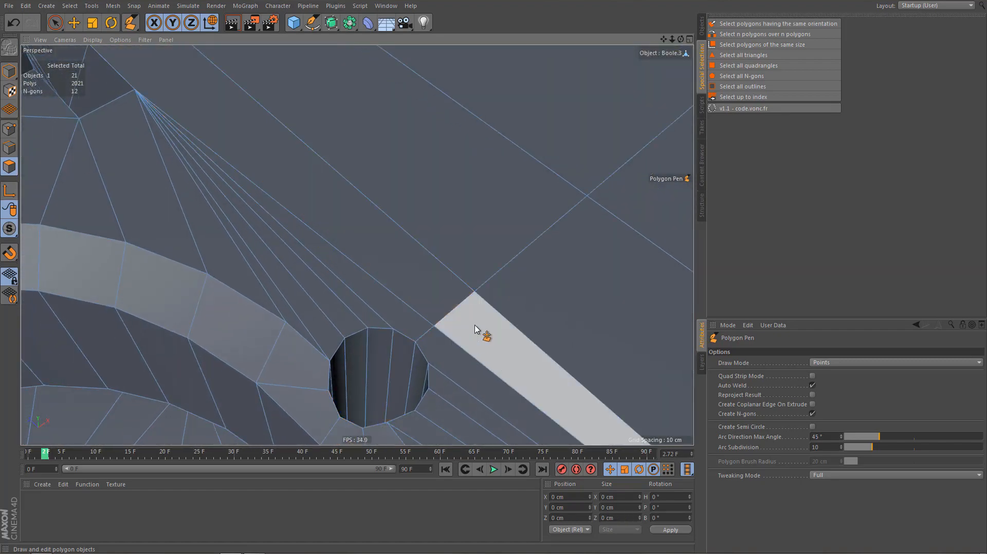
pyautogui.press('n')
pyautogui.press('p')
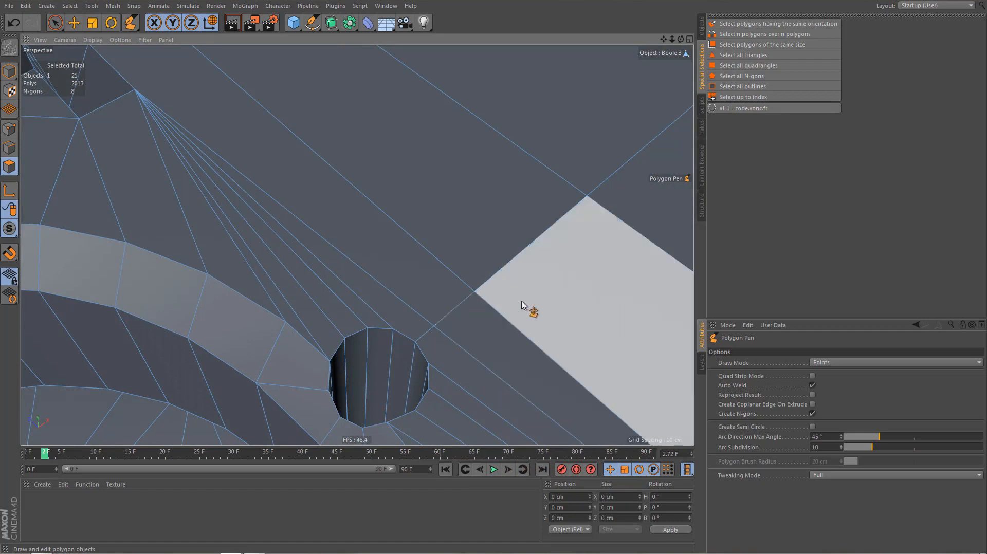
# Select all N-gons again and examine the remaining ones on the notch walls and the long strip beside the large hole
pyautogui.keyDown('alt'); pyautogui.moveTo(431, 312); pyautogui.dragTo(412, 366, button='right'); pyautogui.keyUp('alt')
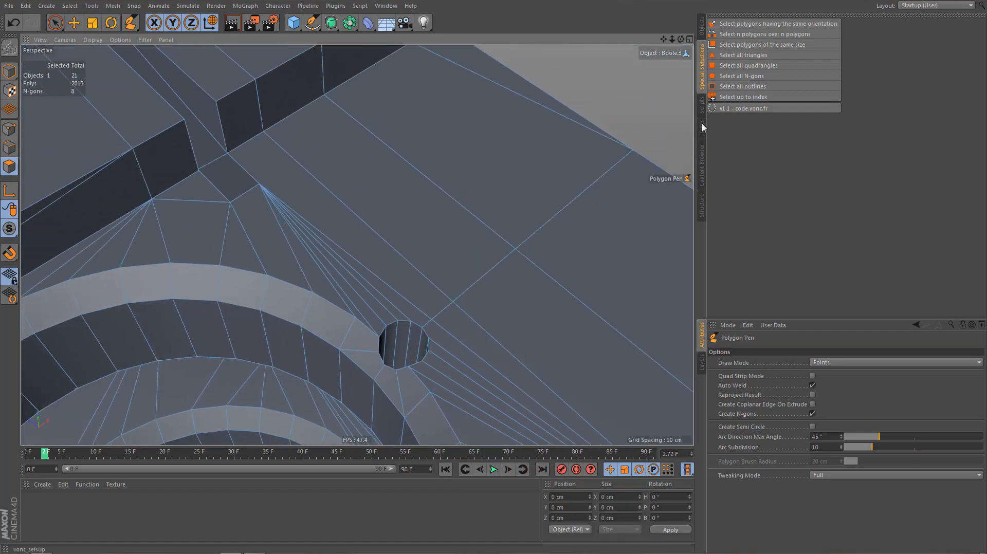
pyautogui.click(754, 77)
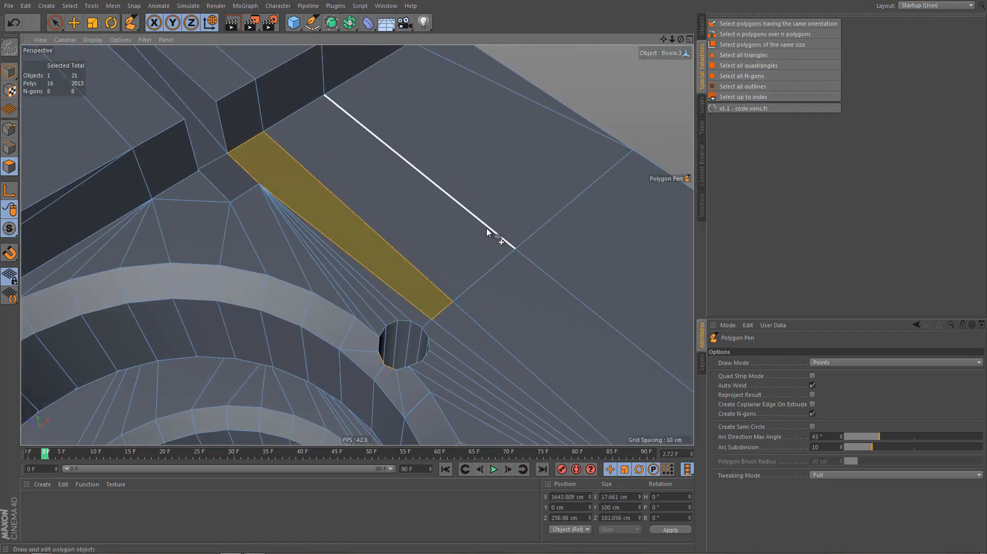
pyautogui.keyDown('alt'); pyautogui.moveTo(468, 242); pyautogui.dragTo(468, 231, button='middle'); pyautogui.keyUp('alt')
pyautogui.keyDown('alt'); pyautogui.moveTo(418, 345); pyautogui.dragTo(329, 378); pyautogui.keyUp('alt')
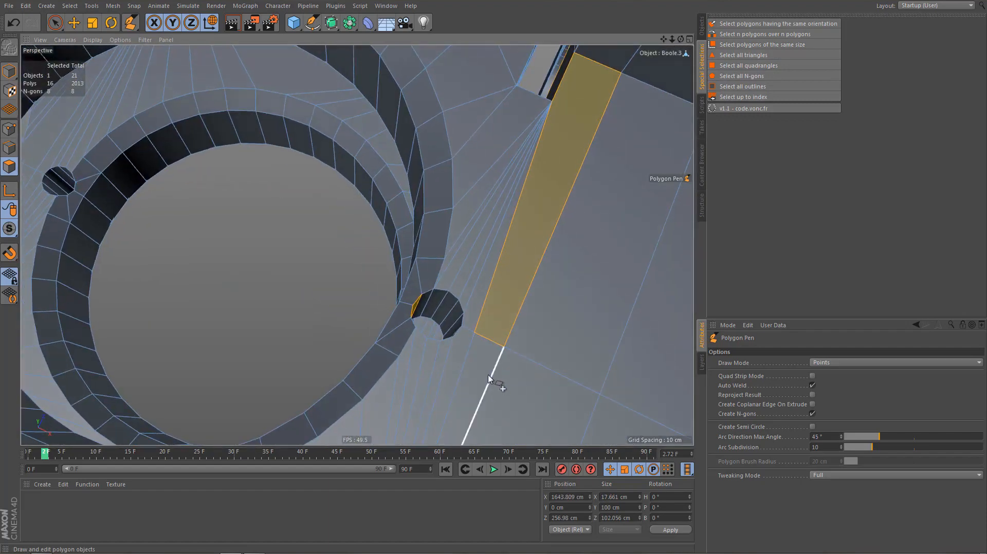
pyautogui.keyDown('alt'); pyautogui.moveTo(451, 334); pyautogui.dragTo(507, 317, button='right'); pyautogui.keyUp('alt')
pyautogui.keyDown('alt'); pyautogui.moveTo(507, 317); pyautogui.dragTo(394, 446, button='middle'); pyautogui.keyUp('alt')
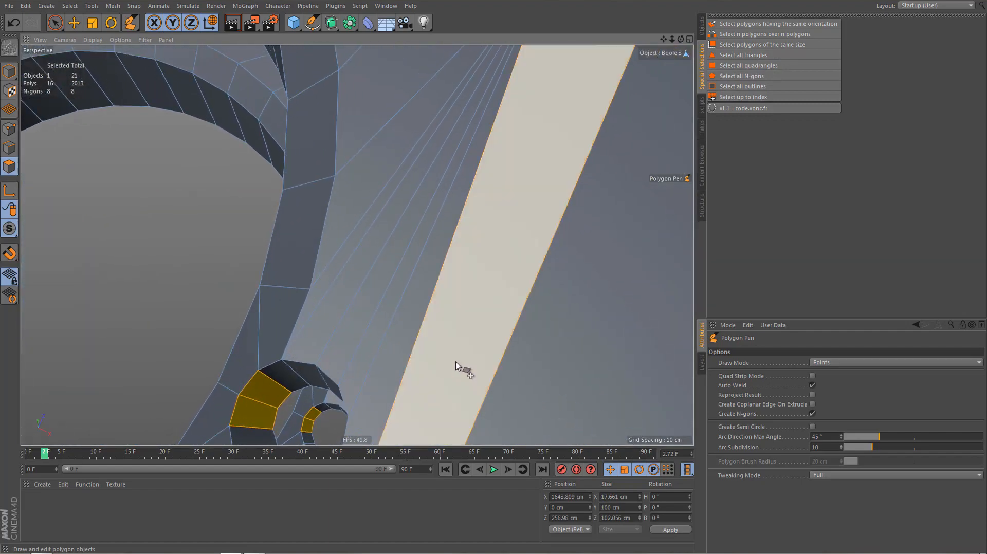
pyautogui.keyDown('alt'); pyautogui.moveTo(456, 361); pyautogui.dragTo(451, 387, button='right'); pyautogui.keyUp('alt')
pyautogui.keyDown('alt'); pyautogui.moveTo(514, 155); pyautogui.dragTo(474, 341, button='middle'); pyautogui.keyUp('alt')
pyautogui.keyDown('alt'); pyautogui.moveTo(473, 340); pyautogui.dragTo(357, 181); pyautogui.keyUp('alt')
pyautogui.middleClick(370, 185)
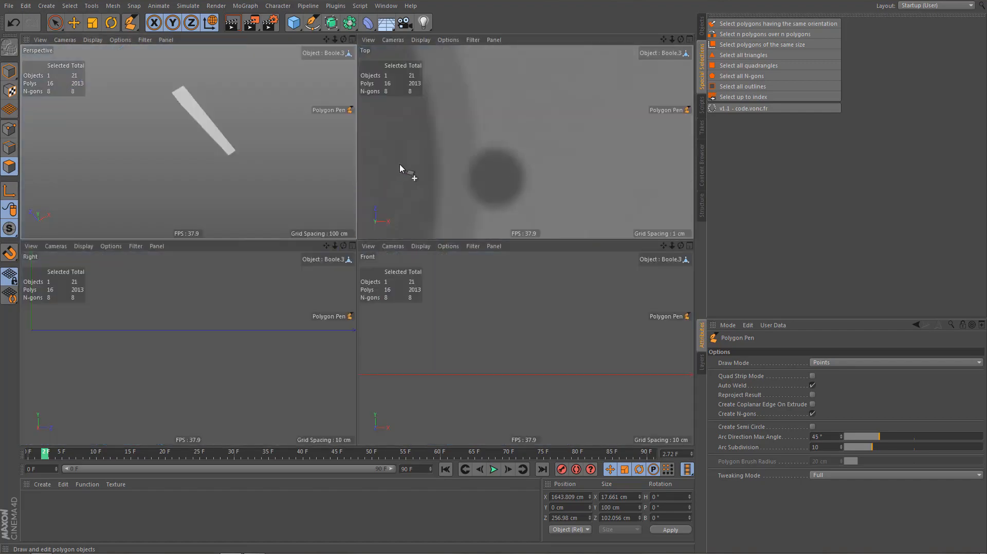
# In the top view, cut across the N-gon strip with Line Cut from the slot corner beside the large hole past the outer edge
pyautogui.middleClick(401, 170)
pyautogui.scroll(-2, 362, 269)
pyautogui.scroll(-5, 362, 269)
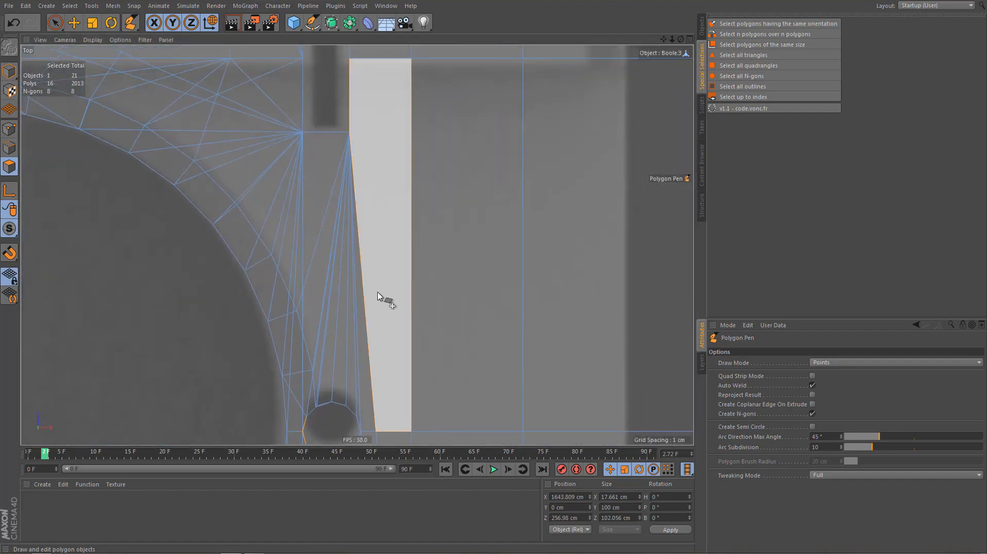
pyautogui.press('k')
pyautogui.press('k')
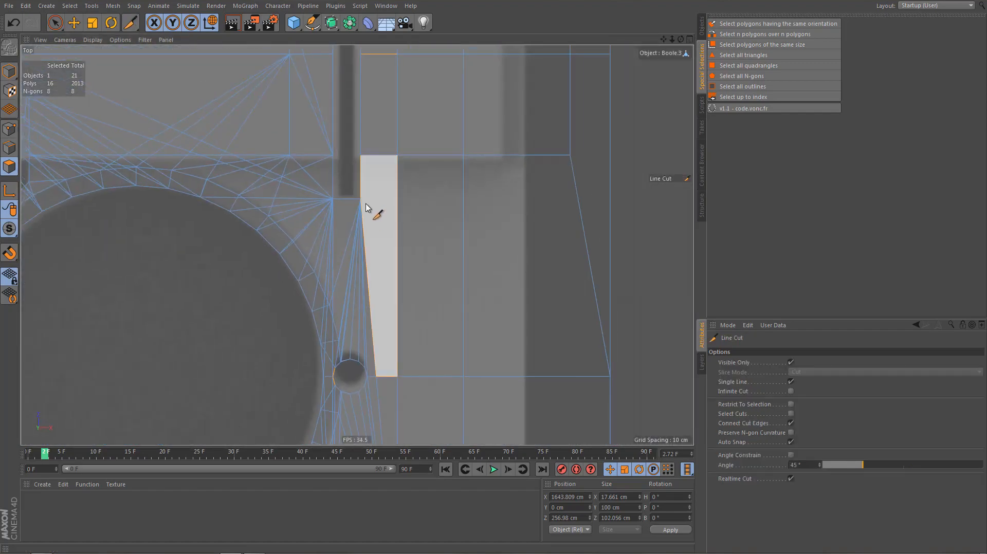
pyautogui.click(361, 199)
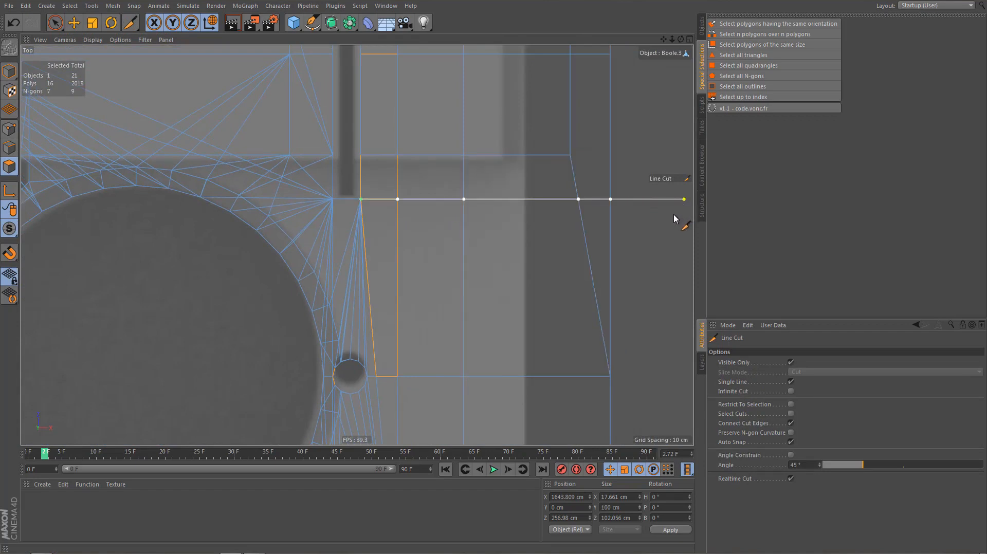
pyautogui.press('e')
# With the Polygon Pen, weld the new cut point on the slanted edge to the cut's end on the plate's outer edge
pyautogui.middleClick(349, 246)
pyautogui.middleClick(322, 198)
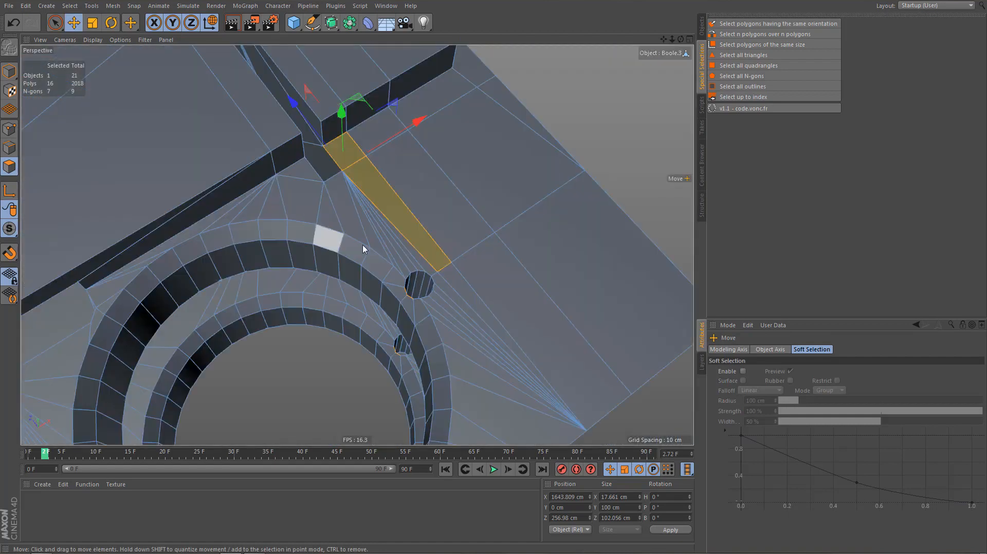
pyautogui.keyDown('alt'); pyautogui.moveTo(416, 251); pyautogui.dragTo(417, 301, button='middle'); pyautogui.keyUp('alt')
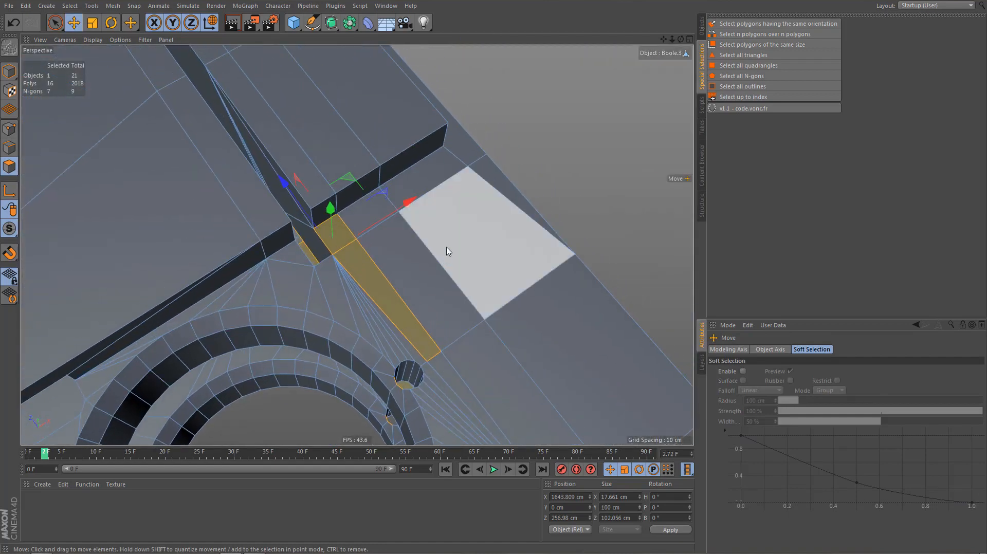
pyautogui.press('m')
pyautogui.press('e')
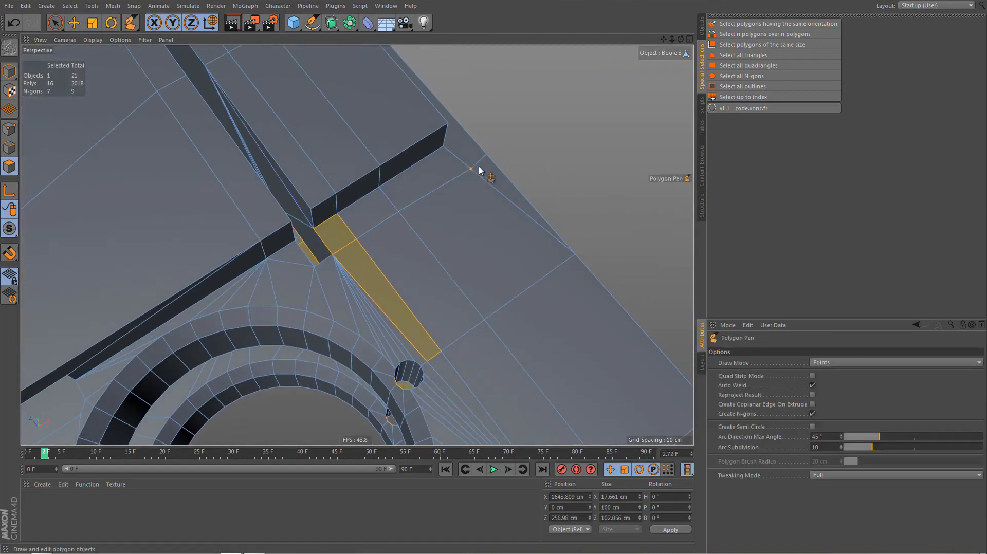
pyautogui.keyDown('alt'); pyautogui.moveTo(452, 211); pyautogui.dragTo(335, 234); pyautogui.keyUp('alt')
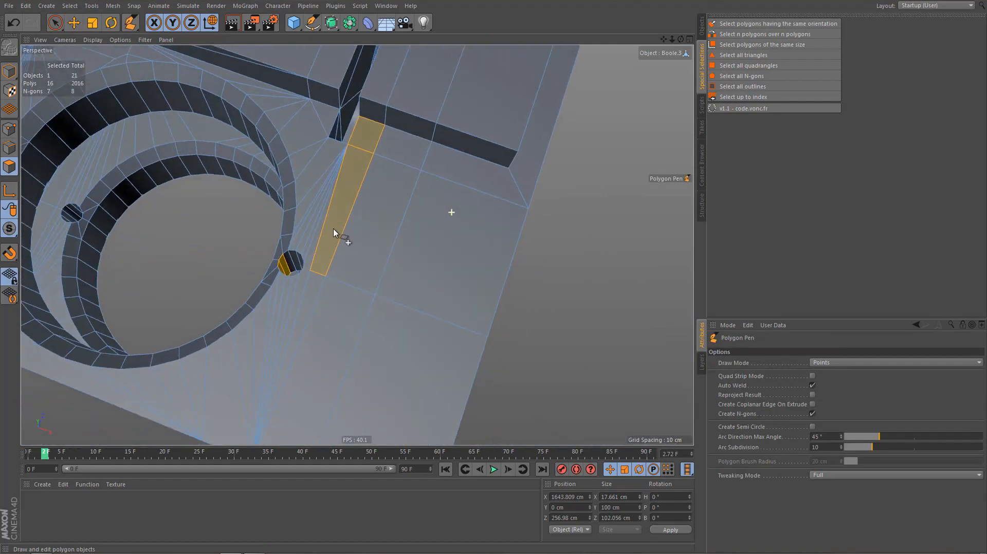
pyautogui.keyDown('alt'); pyautogui.moveTo(395, 227); pyautogui.dragTo(422, 208, button='middle'); pyautogui.keyUp('alt')
# Select all N-gons and examine the one on the plate's outer side face
pyautogui.click(733, 25)
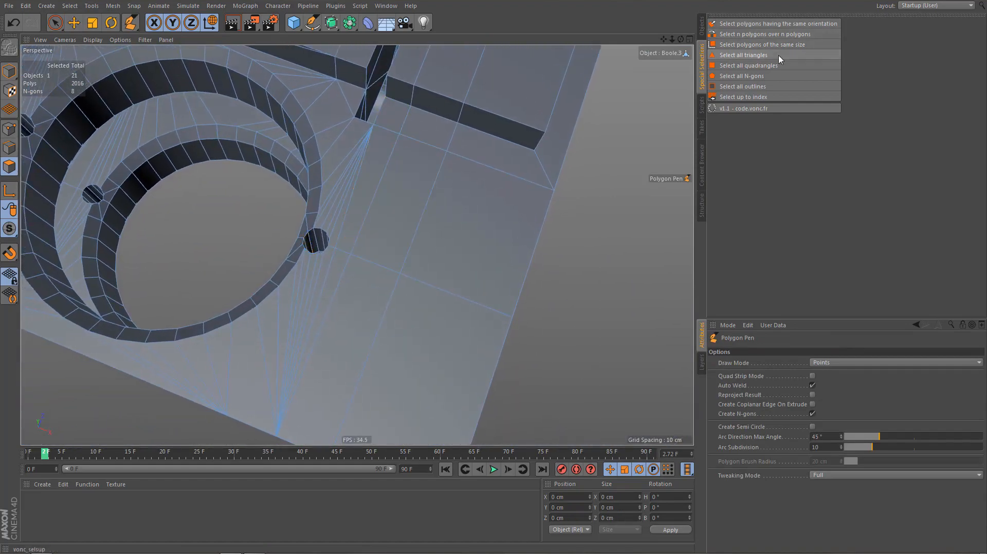
pyautogui.keyDown('alt'); pyautogui.moveTo(441, 239); pyautogui.dragTo(391, 270, button='right'); pyautogui.keyUp('alt')
pyautogui.keyDown('alt'); pyautogui.moveTo(439, 220); pyautogui.dragTo(464, 164); pyautogui.keyUp('alt')
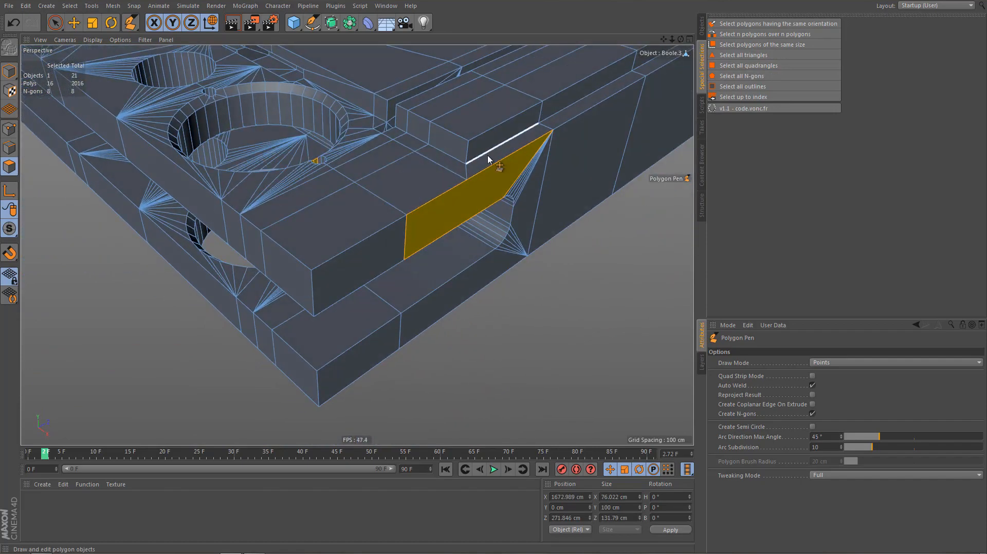
# Turn off Visible Only for Line Cut and undo the previous weld and cut
pyautogui.press('k')
pyautogui.press('k')
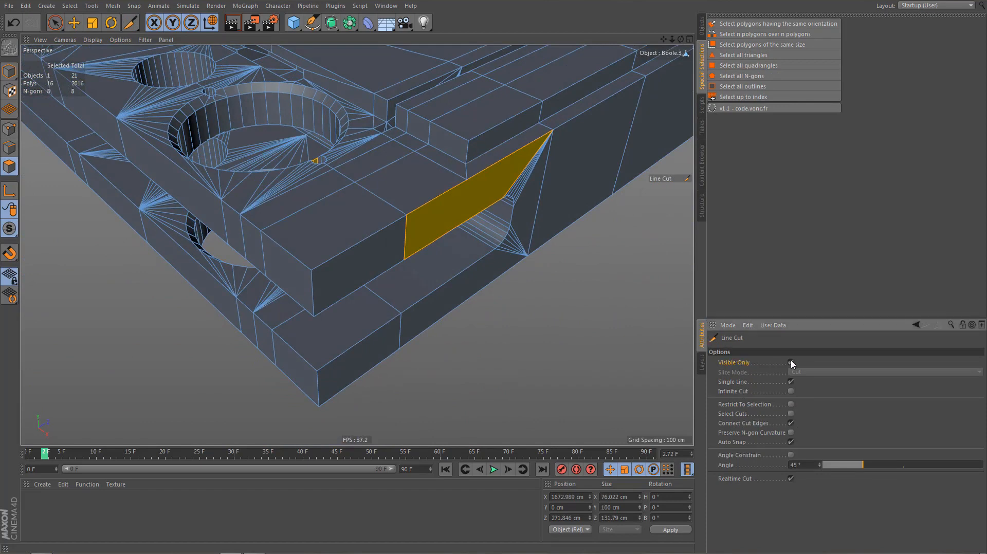
pyautogui.hotkey('ctrl', 'z')
pyautogui.hotkey('ctrl', 'z')
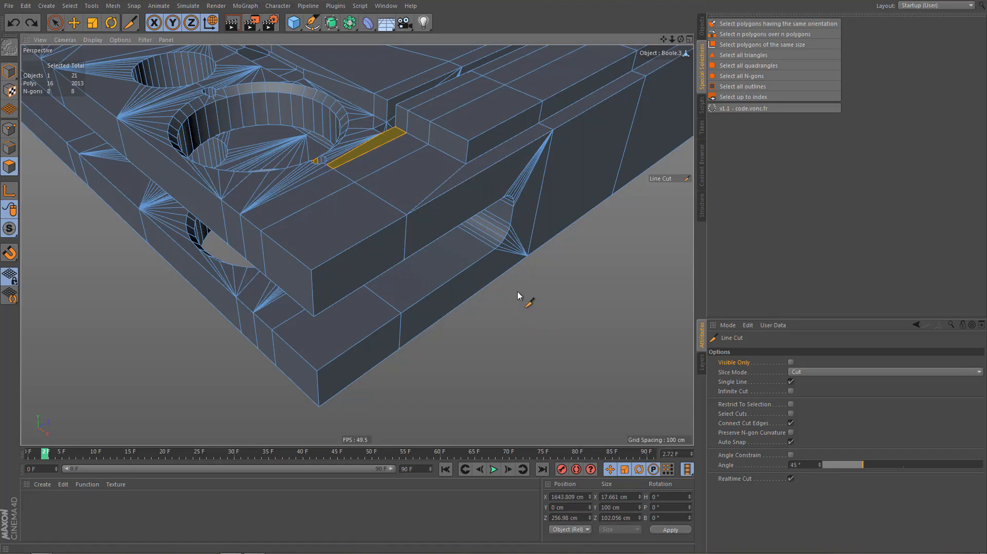
# In the top view, cut straight through all layers from the slot end beside the large hole past the plate's outer edge
pyautogui.press('F2')
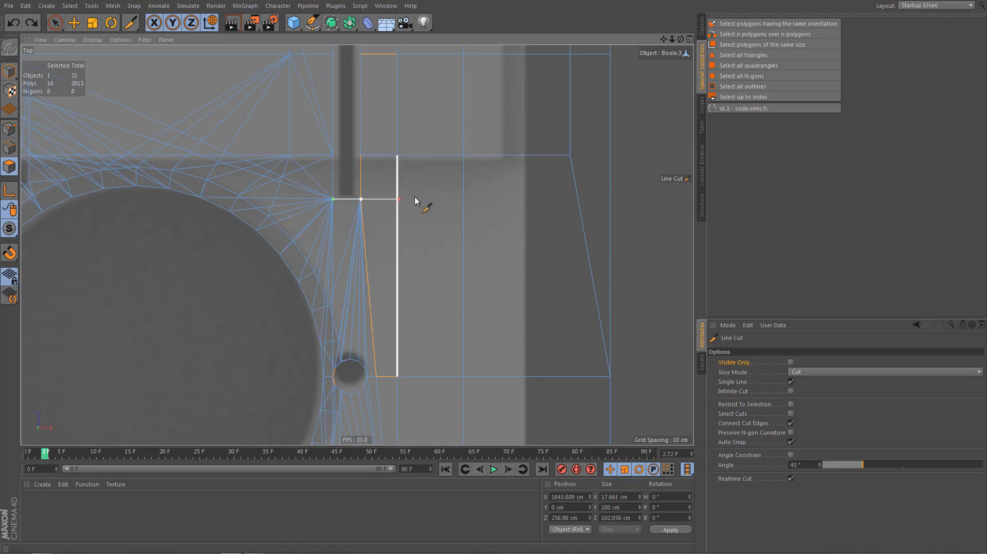
pyautogui.click(593, 199)
pyautogui.keyDown('shift'); pyautogui.moveTo(710, 243); pyautogui.dragTo(641, 245); pyautogui.keyUp('shift')
# With the Polygon Pen, weld the cut point on the slanted edge to the one on the outer edge
pyautogui.press('m')
pyautogui.press('e')
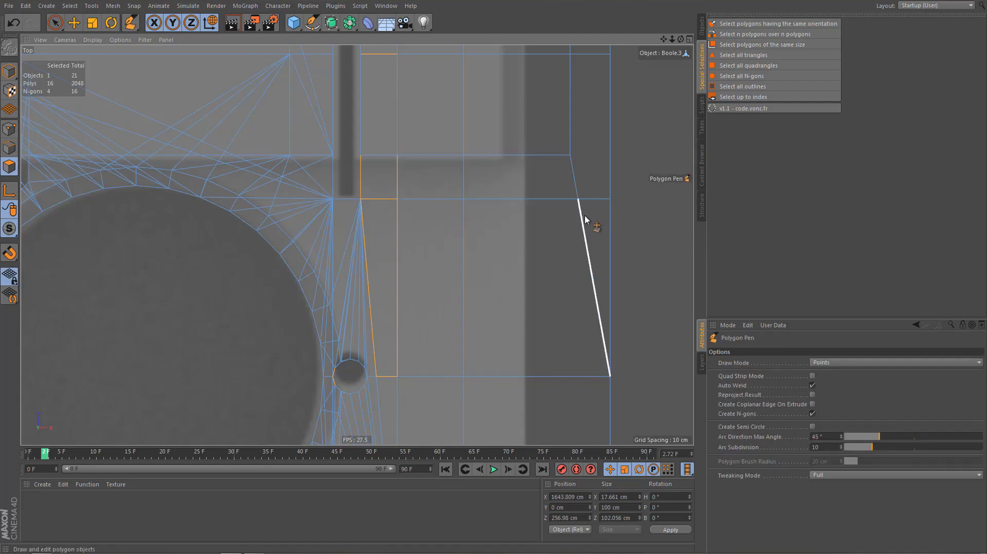
pyautogui.click(610, 199)
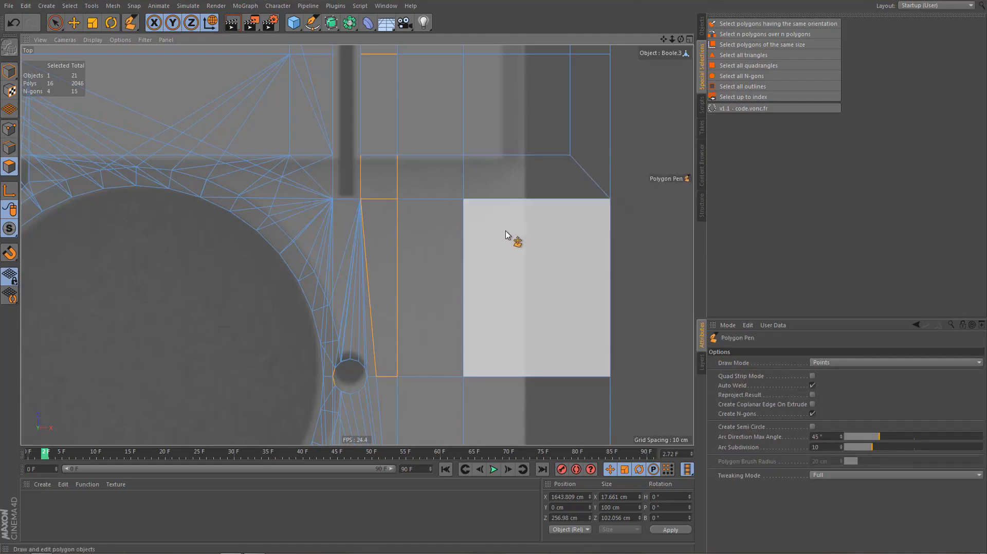
# Select all N-gons in the perspective view and examine the ones at the small notch beside the large hole
pyautogui.press('F1')
pyautogui.keyDown('alt'); pyautogui.moveTo(488, 253); pyautogui.dragTo(500, 283); pyautogui.keyUp('alt')
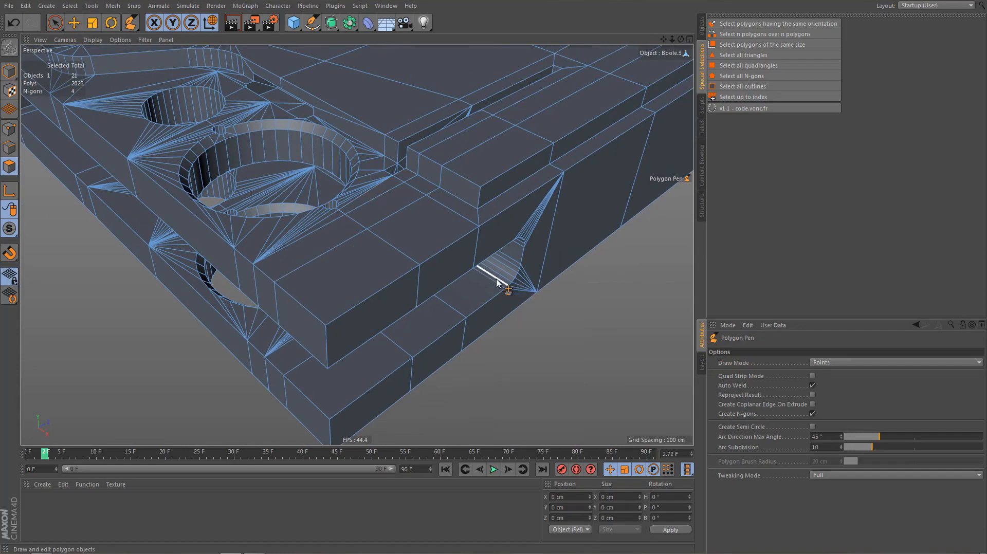
pyautogui.keyDown('alt'); pyautogui.moveTo(448, 299); pyautogui.dragTo(682, 153, button='right'); pyautogui.keyUp('alt')
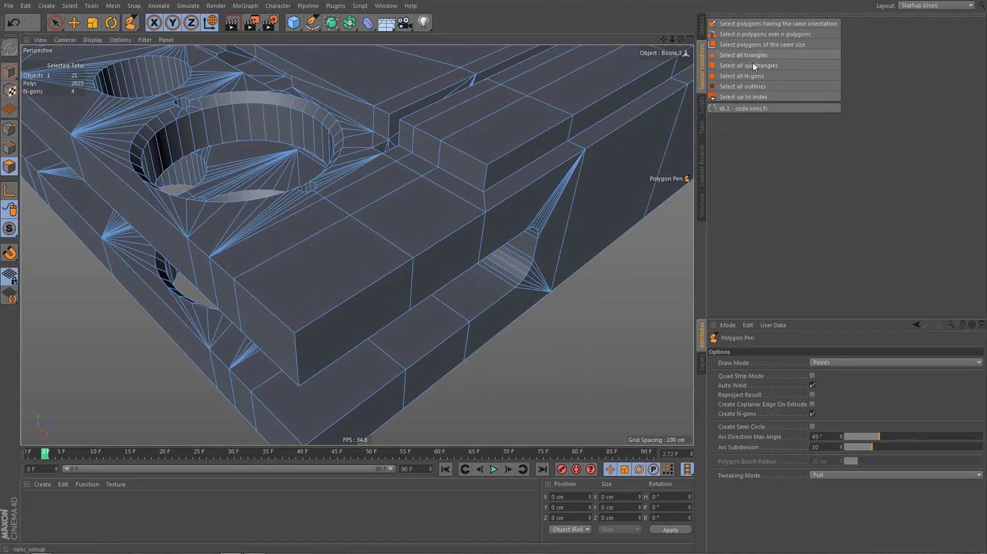
pyautogui.keyDown('alt'); pyautogui.moveTo(493, 245); pyautogui.dragTo(436, 366); pyautogui.keyUp('alt')
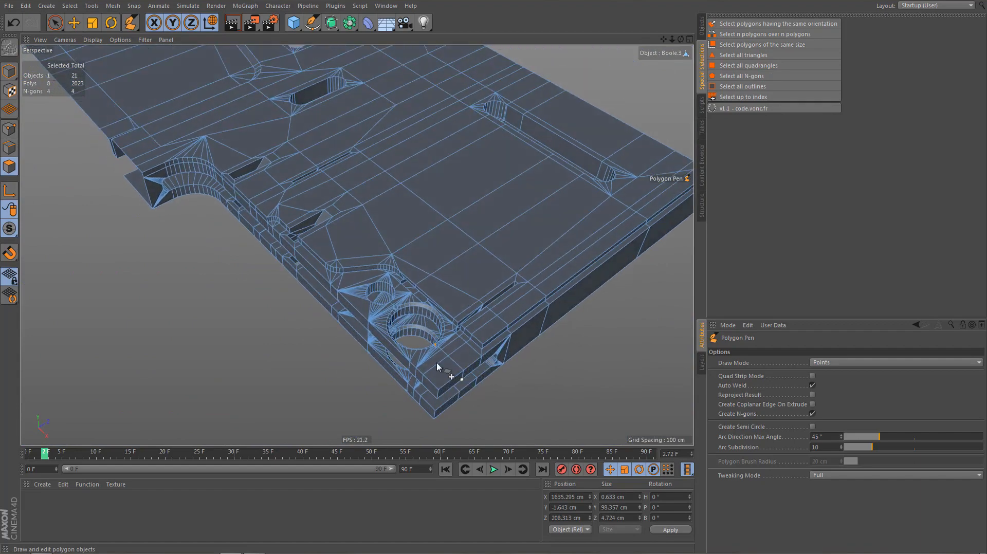
pyautogui.keyDown('alt'); pyautogui.moveTo(435, 356); pyautogui.dragTo(613, 296, button='right'); pyautogui.keyUp('alt')
pyautogui.keyDown('alt'); pyautogui.moveTo(470, 283); pyautogui.dragTo(469, 337); pyautogui.keyUp('alt')
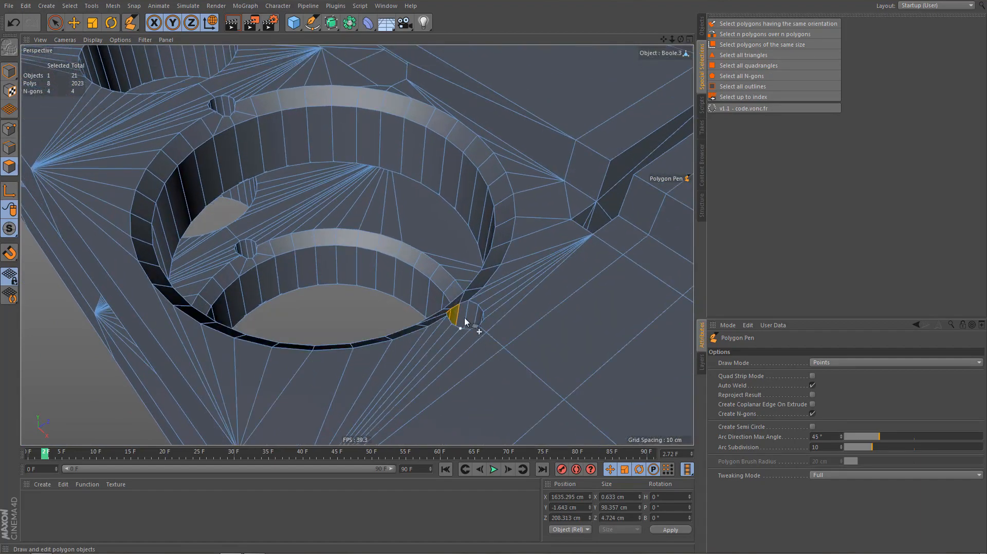
# Switch to point mode and examine the bevel corner around the small notch with the remaining N-gons
pyautogui.keyDown('alt'); pyautogui.moveTo(464, 321); pyautogui.dragTo(677, 263, button='right'); pyautogui.keyUp('alt')
pyautogui.keyDown('alt'); pyautogui.moveTo(457, 270); pyautogui.dragTo(454, 294, button='right'); pyautogui.keyUp('alt')
pyautogui.keyDown('alt'); pyautogui.moveTo(414, 284); pyautogui.dragTo(420, 334); pyautogui.keyUp('alt')
pyautogui.press('Return')
pyautogui.keyDown('alt'); pyautogui.moveTo(368, 304); pyautogui.dragTo(454, 297, button='right'); pyautogui.keyUp('alt')
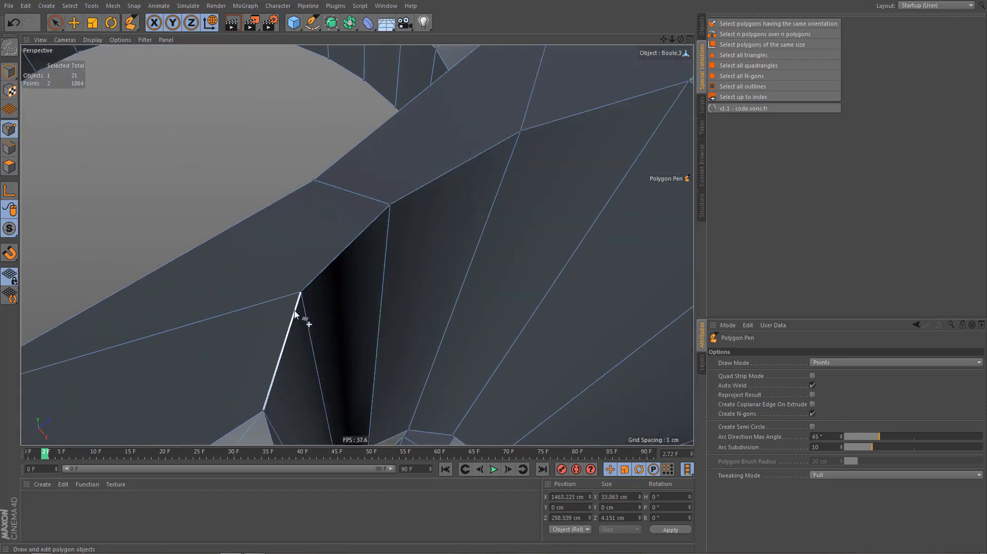
pyautogui.keyDown('alt'); pyautogui.moveTo(296, 316); pyautogui.dragTo(312, 328); pyautogui.keyUp('alt')
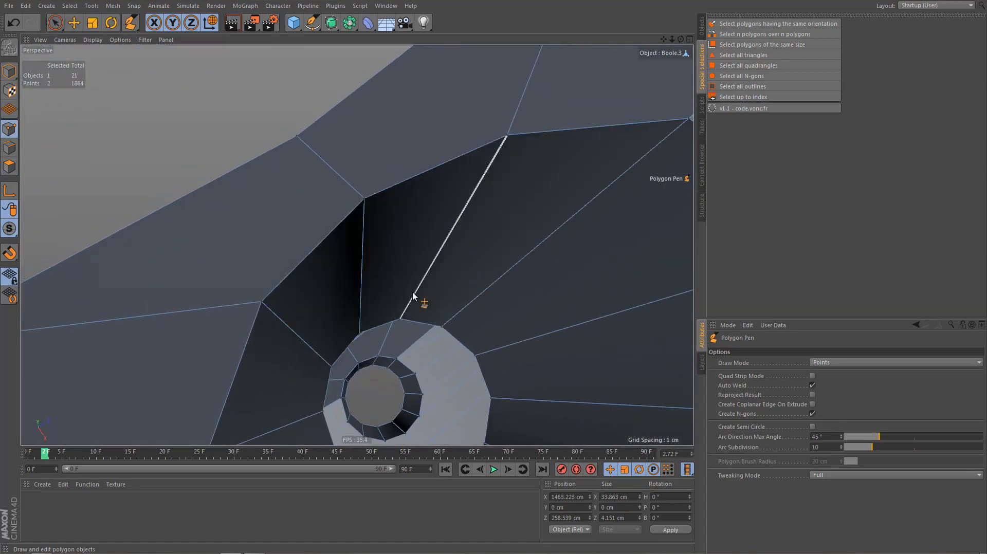
# Check the individual points around the notch rim for doubled points using Rectangle Selection
pyautogui.press('0')
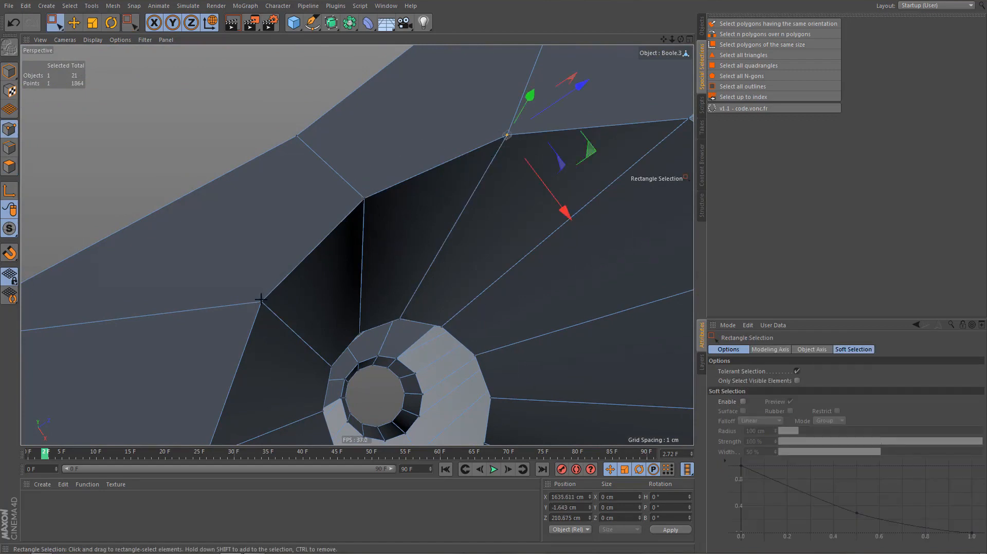
pyautogui.keyDown('alt'); pyautogui.moveTo(332, 333); pyautogui.dragTo(284, 283, button='middle'); pyautogui.keyUp('alt')
pyautogui.keyDown('alt'); pyautogui.moveTo(363, 269); pyautogui.dragTo(424, 267, button='right'); pyautogui.keyUp('alt')
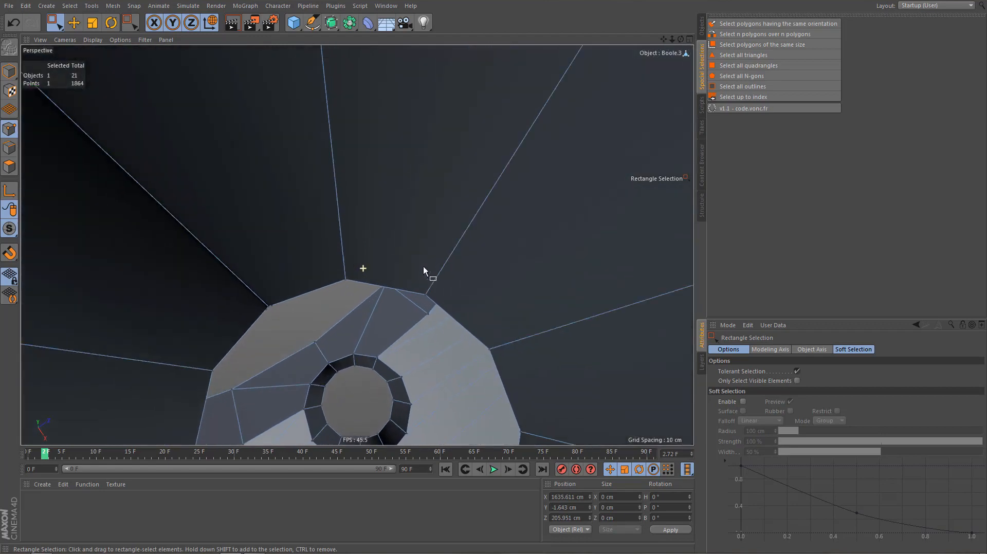
pyautogui.keyDown('alt'); pyautogui.moveTo(372, 246); pyautogui.dragTo(365, 207, button='middle'); pyautogui.keyUp('alt')
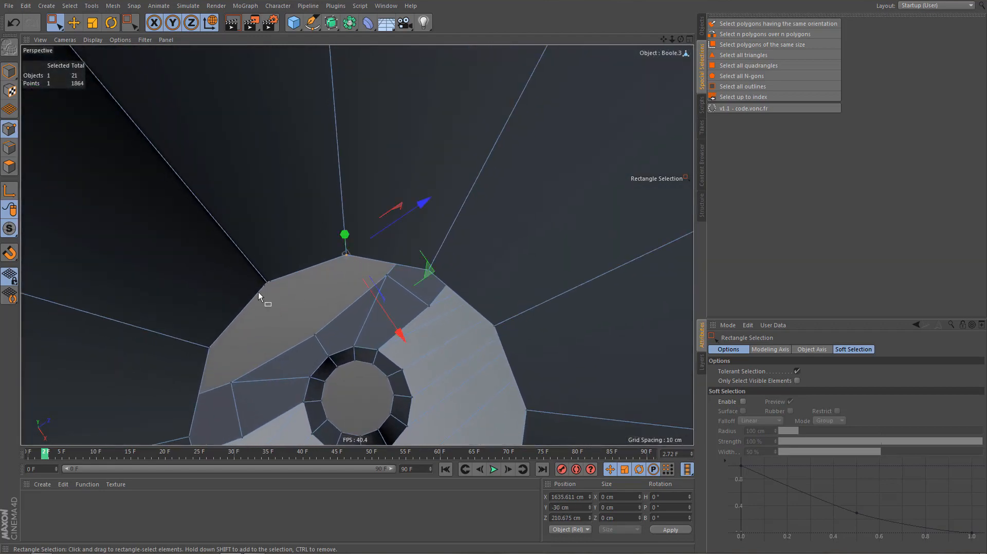
pyautogui.keyDown('alt'); pyautogui.moveTo(258, 285); pyautogui.dragTo(294, 287, button='right'); pyautogui.keyUp('alt')
pyautogui.keyDown('alt'); pyautogui.moveTo(257, 276); pyautogui.dragTo(276, 279, button='middle'); pyautogui.keyUp('alt')
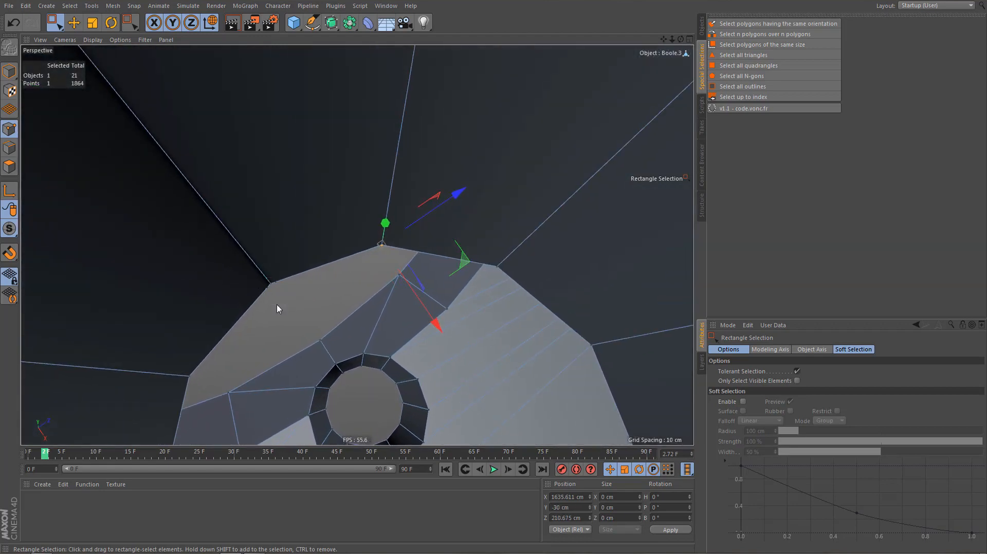
# Select the three clustered points at the notch corner on the upper plate's underside and weld them into the middle one
pyautogui.keyDown('alt'); pyautogui.moveTo(285, 283); pyautogui.dragTo(401, 113); pyautogui.keyUp('alt')
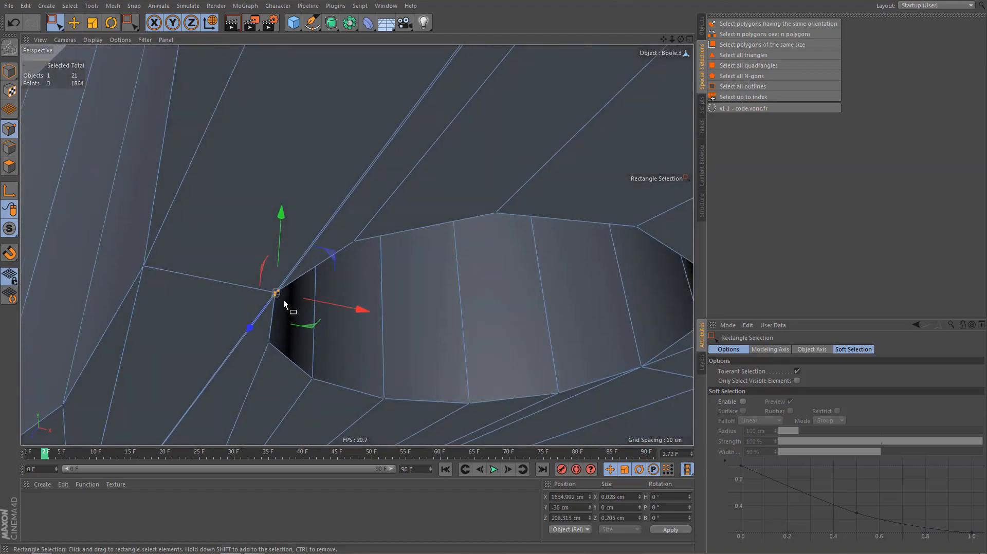
pyautogui.scroll(5, 288, 301)
pyautogui.scroll(2, 286, 301)
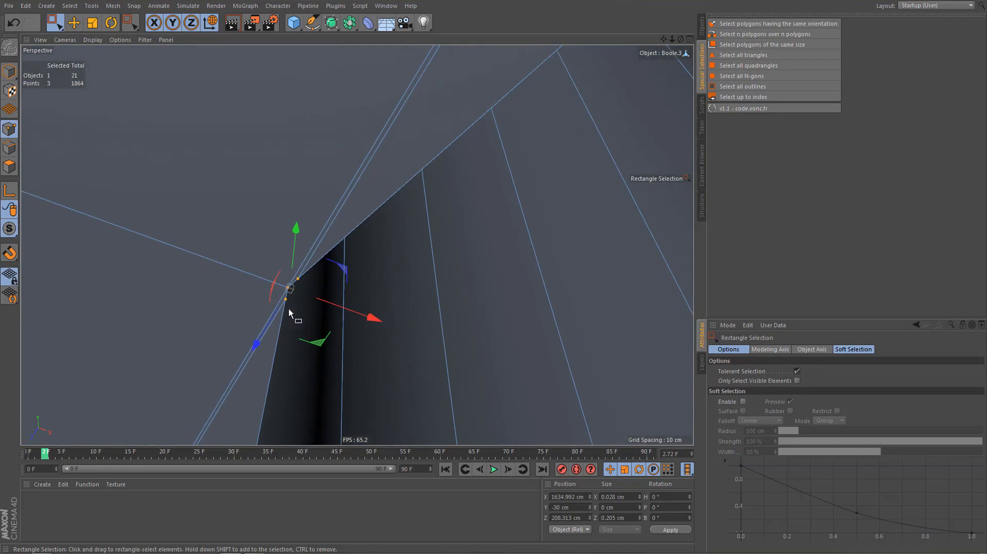
pyautogui.press('m')
pyautogui.press('e')
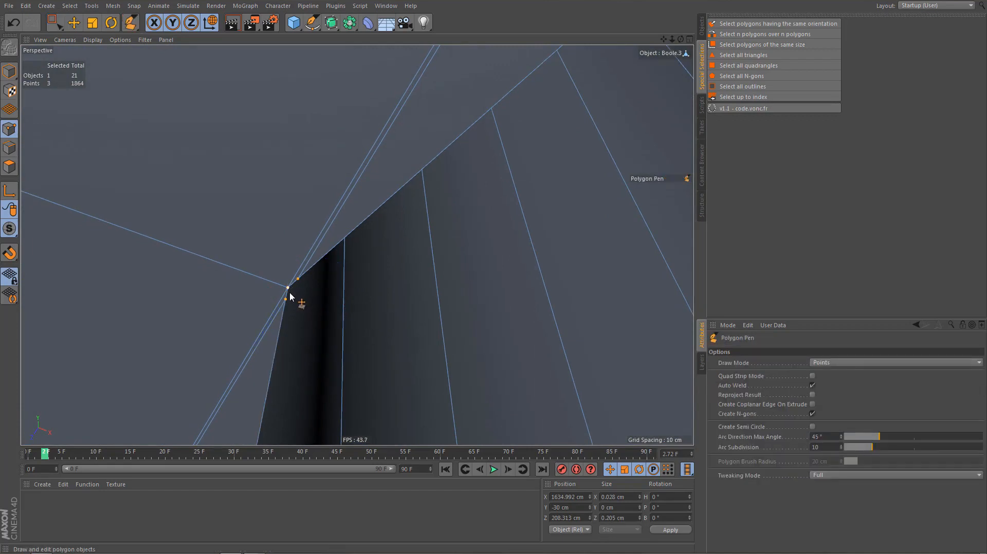
pyautogui.press('m')
pyautogui.press('q')
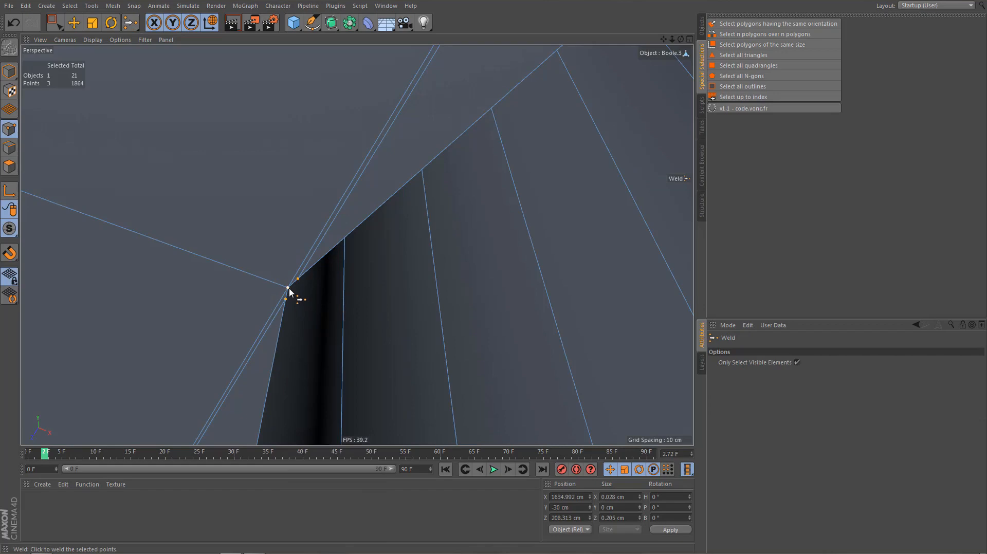
pyautogui.scroll(-8, 239, 308)
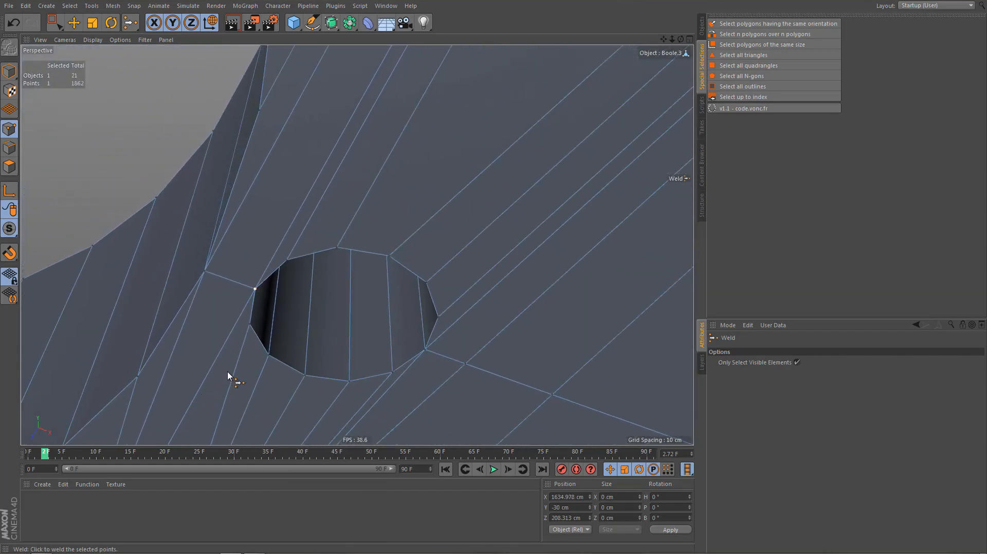
# Switch to polygon mode, reselect all N-gons and examine the remaining ones on the lower plate's notch wall
pyautogui.press('Return')
pyautogui.hotkey('ctrl', 'shift', 'a')
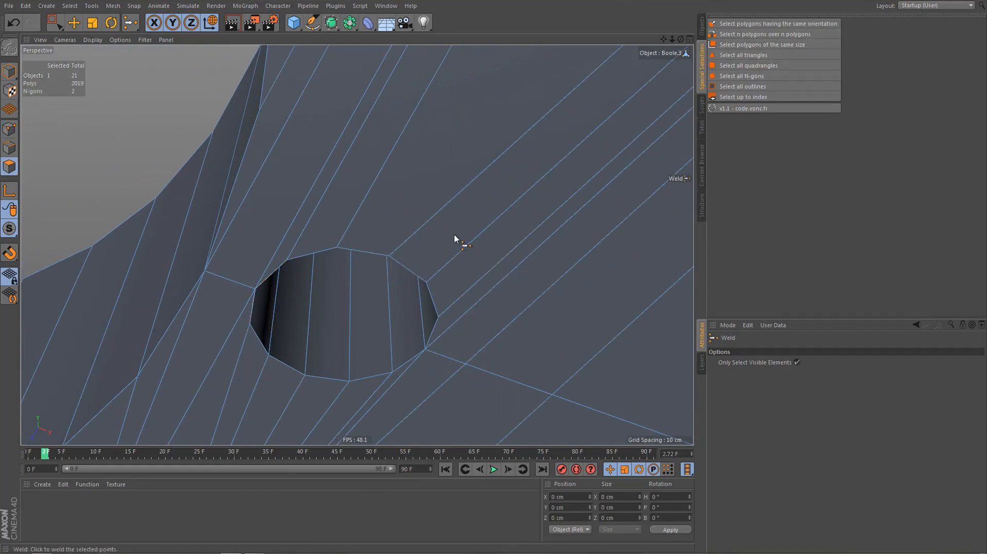
pyautogui.click(754, 76)
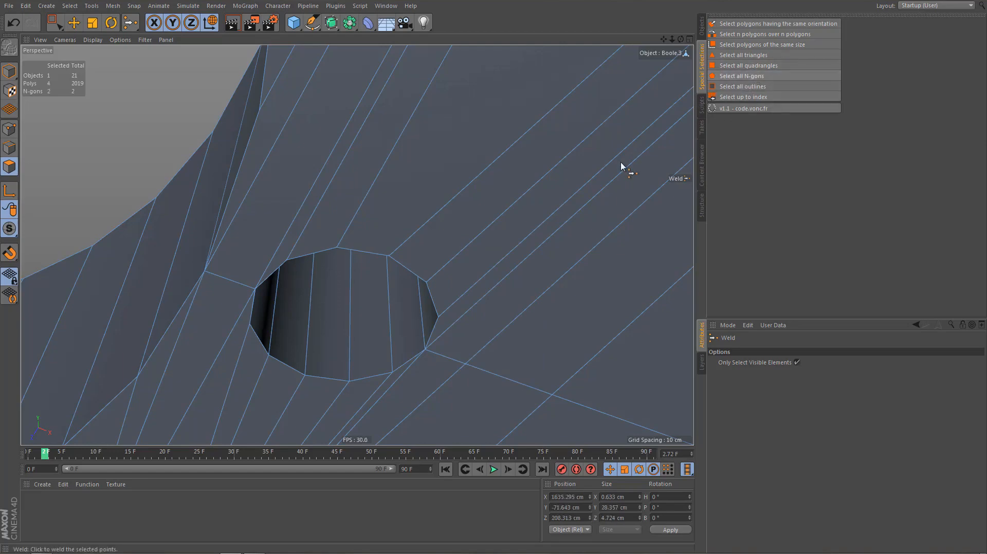
pyautogui.keyDown('alt'); pyautogui.moveTo(511, 214); pyautogui.dragTo(604, 270, button='right'); pyautogui.keyUp('alt')
pyautogui.keyDown('alt'); pyautogui.moveTo(467, 212); pyautogui.dragTo(540, 268, button='right'); pyautogui.keyUp('alt')
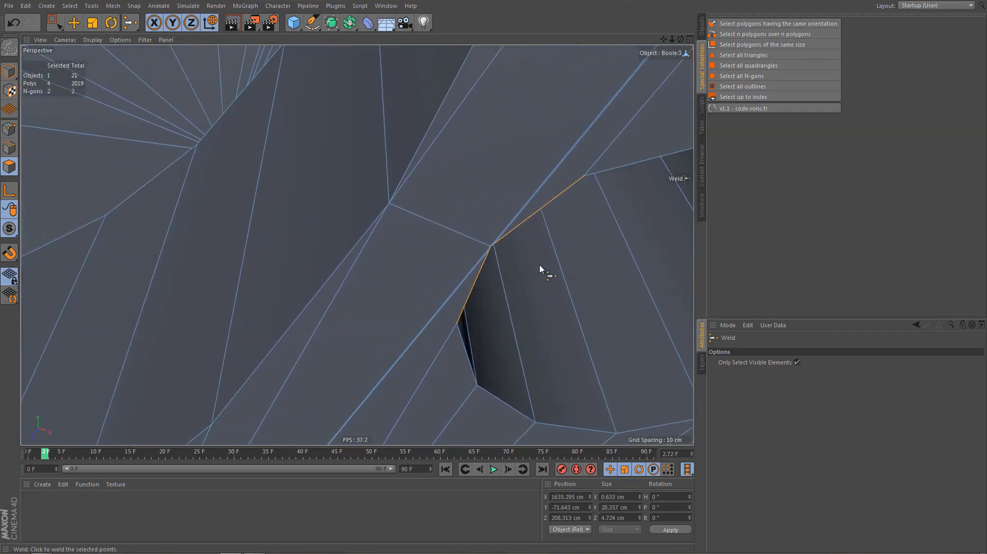
pyautogui.keyDown('alt'); pyautogui.moveTo(499, 240); pyautogui.dragTo(514, 217, button='right'); pyautogui.keyUp('alt')
# In point mode, select the three clustered points at the notch corner on the lower plate and weld them into the middle one
pyautogui.press('v')
pyautogui.press('e')
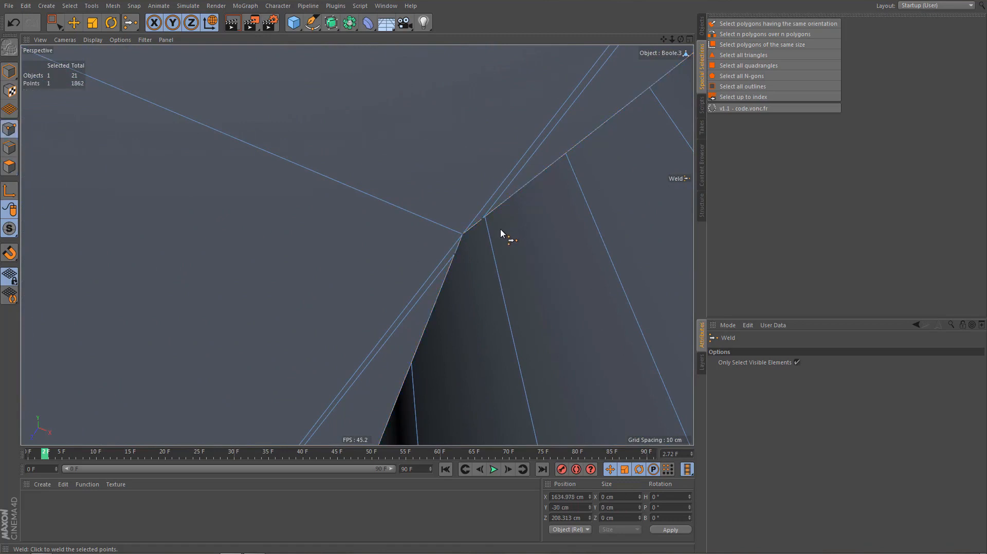
pyautogui.press('9')
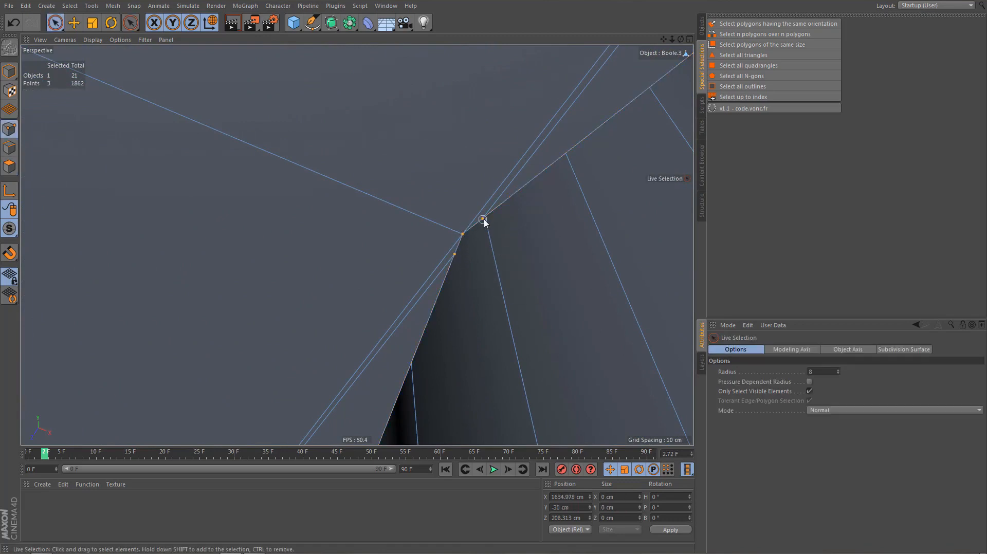
pyautogui.press('m')
pyautogui.press('q')
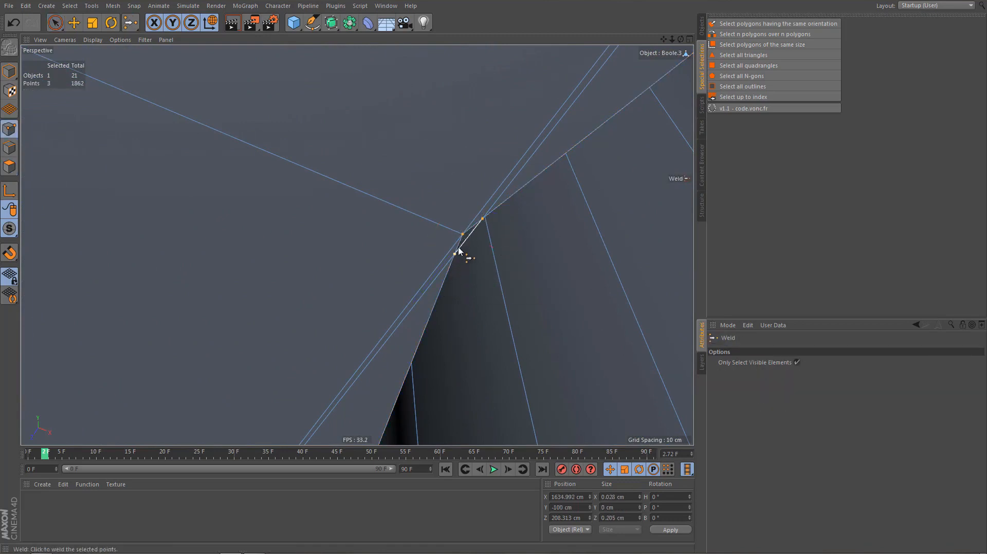
pyautogui.click(464, 232)
pyautogui.keyDown('alt'); pyautogui.moveTo(363, 276); pyautogui.dragTo(448, 237, button='right'); pyautogui.keyUp('alt')
pyautogui.keyDown('alt'); pyautogui.moveTo(522, 236); pyautogui.dragTo(492, 264); pyautogui.keyUp('alt')
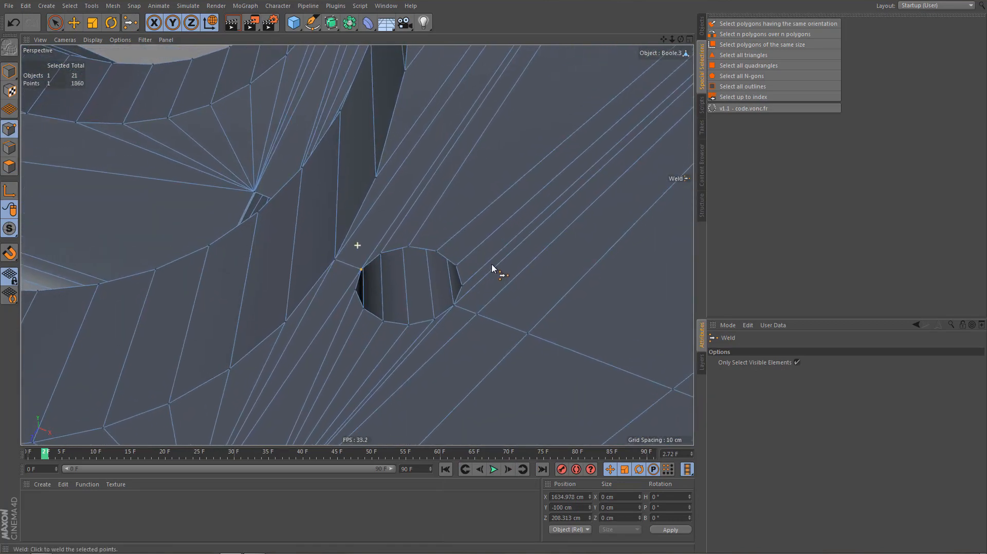
# Switch to polygon mode, select all triangles to examine their distribution across both plates, and clear the selection
pyautogui.keyDown('alt'); pyautogui.moveTo(529, 216); pyautogui.dragTo(498, 289); pyautogui.keyUp('alt')
pyautogui.scroll(10, 498, 288)
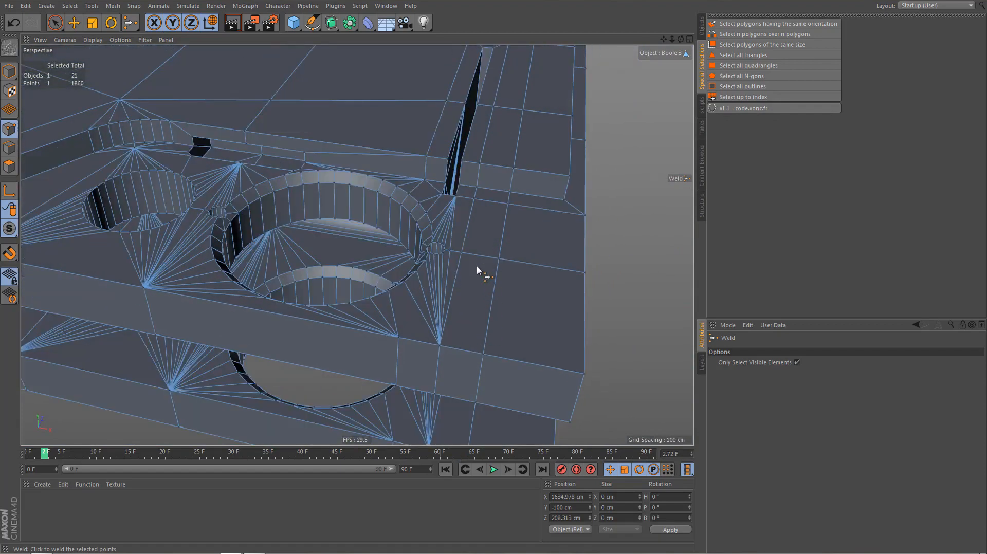
pyautogui.keyDown('alt'); pyautogui.moveTo(501, 256); pyautogui.dragTo(491, 248, button='middle'); pyautogui.keyUp('alt')
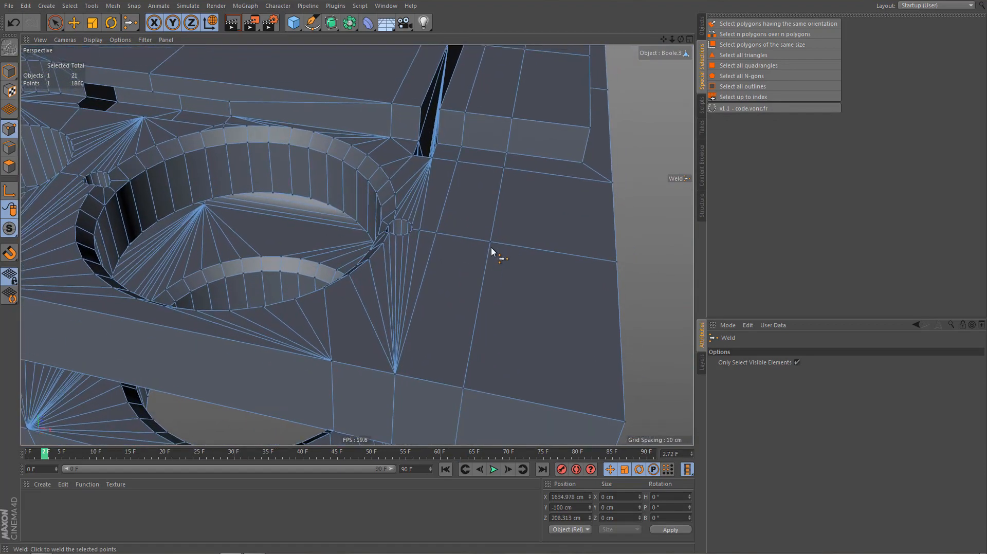
pyautogui.keyDown('alt'); pyautogui.moveTo(489, 245); pyautogui.dragTo(457, 311, button='right'); pyautogui.keyUp('alt')
pyautogui.keyDown('alt'); pyautogui.moveTo(488, 329); pyautogui.dragTo(486, 386, button='middle'); pyautogui.keyUp('alt')
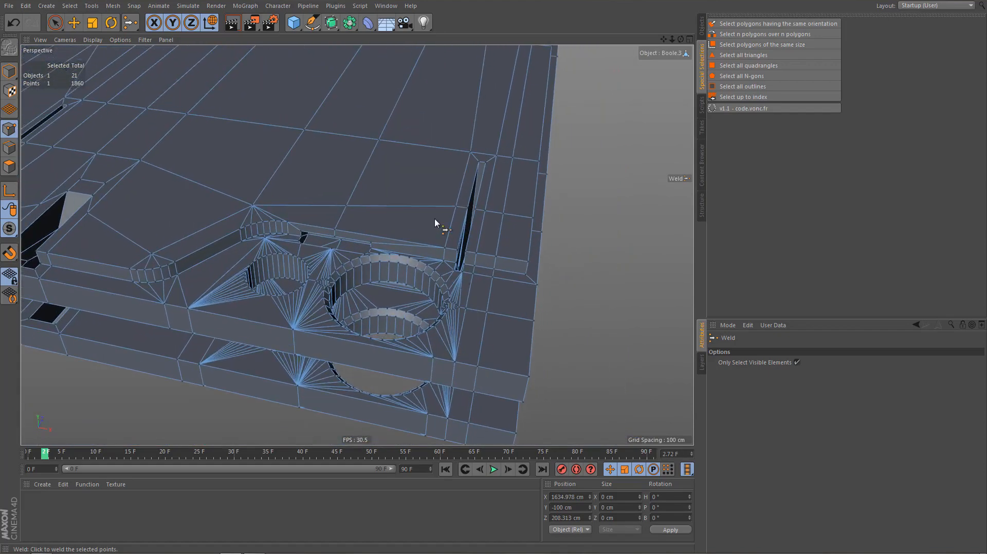
pyautogui.keyDown('alt'); pyautogui.moveTo(426, 224); pyautogui.dragTo(419, 297, button='right'); pyautogui.keyUp('alt')
pyautogui.keyDown('alt'); pyautogui.moveTo(436, 248); pyautogui.dragTo(437, 273, button='middle'); pyautogui.keyUp('alt')
pyautogui.press('Return')
pyautogui.press('Return')
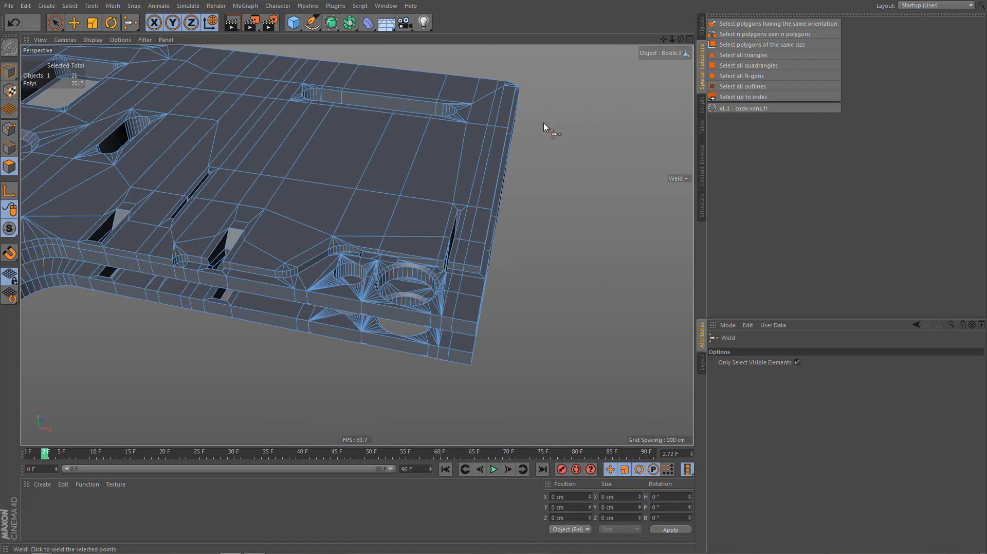
pyautogui.click(747, 55)
pyautogui.keyDown('alt'); pyautogui.moveTo(494, 244); pyautogui.dragTo(426, 252); pyautogui.keyUp('alt')
pyautogui.keyDown('alt'); pyautogui.moveTo(426, 253); pyautogui.dragTo(362, 270, button='right'); pyautogui.keyUp('alt')
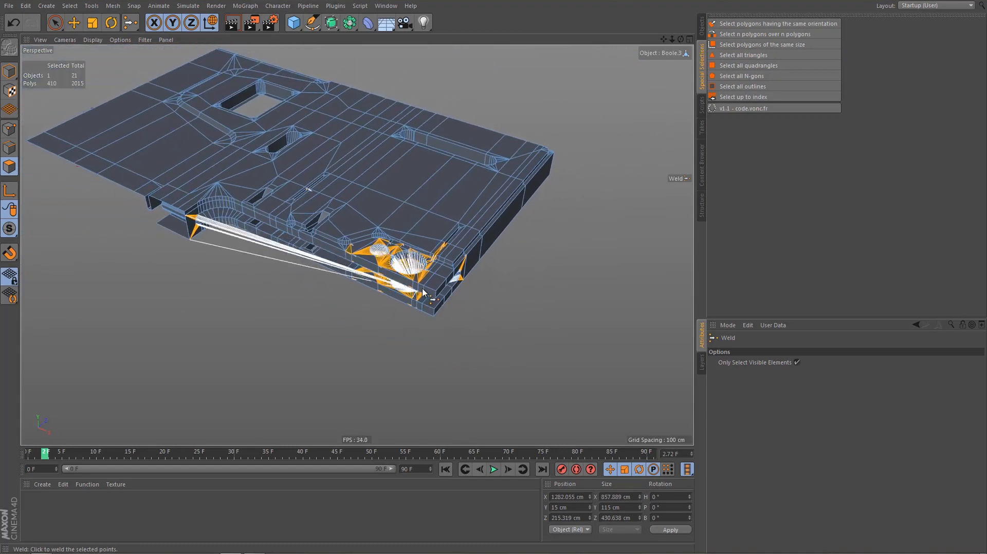
pyautogui.press('e')
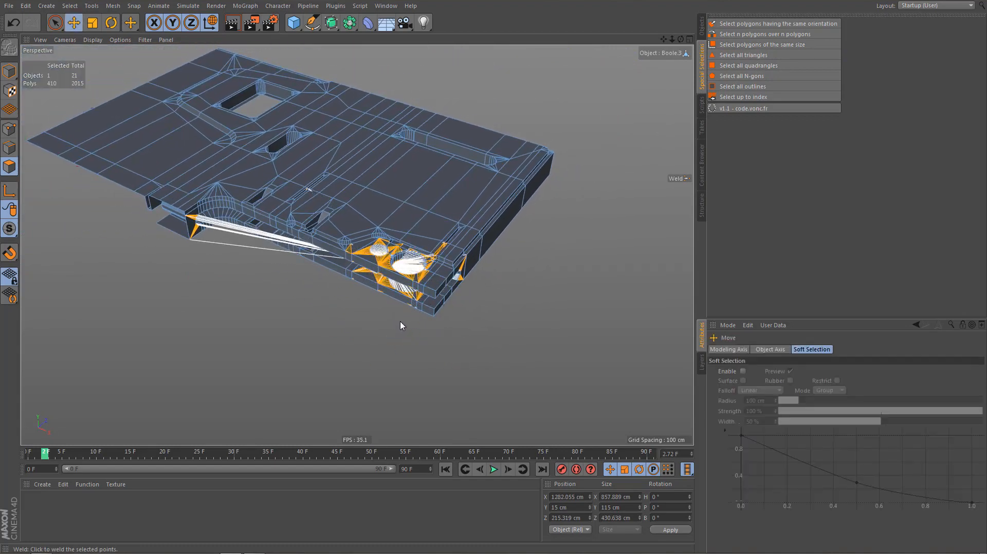
pyautogui.moveTo(462, 269)
pyautogui.keyDown('alt'); pyautogui.mouseDown()
pyautogui.moveTo(435, 275)
pyautogui.moveTo(465, 276)
pyautogui.mouseUp(); pyautogui.keyUp('alt')
pyautogui.hotkey('ctrl', 'shift', 'a')
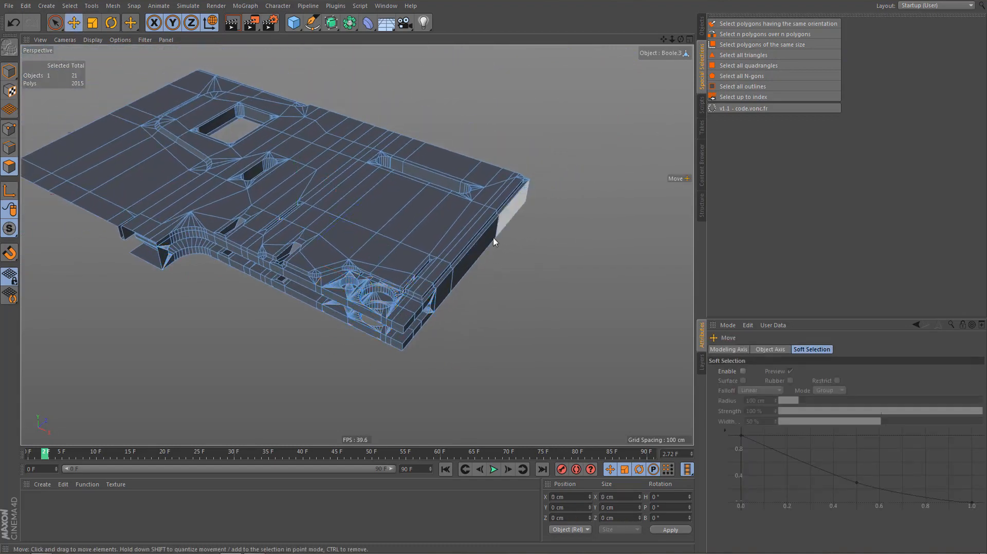
# Examine the edge flow along the upper plate's side ledge, from the round holes to the rounded recess at the far corner
pyautogui.keyDown('alt'); pyautogui.moveTo(510, 188); pyautogui.dragTo(606, 170, button='right'); pyautogui.keyUp('alt')
pyautogui.keyDown('alt'); pyautogui.moveTo(505, 233); pyautogui.dragTo(483, 266, button='middle'); pyautogui.keyUp('alt')
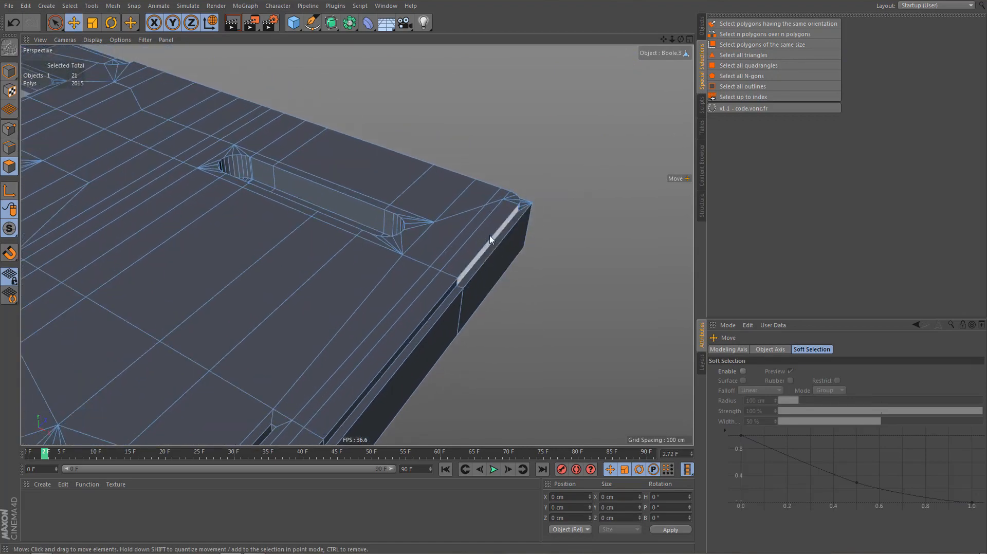
pyautogui.keyDown('alt'); pyautogui.moveTo(490, 235); pyautogui.dragTo(478, 262); pyautogui.keyUp('alt')
pyautogui.keyDown('alt'); pyautogui.moveTo(478, 257); pyautogui.dragTo(463, 280, button='middle'); pyautogui.keyUp('alt')
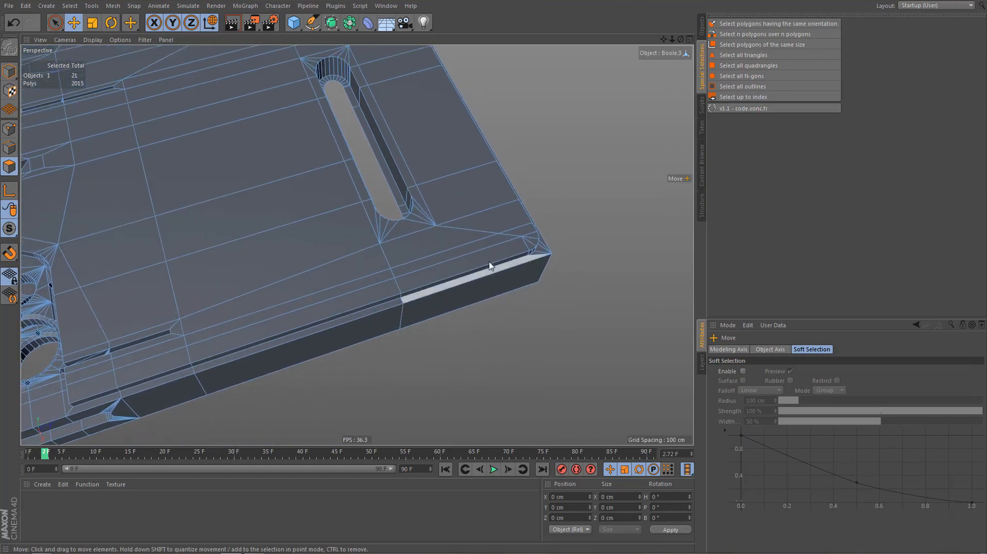
pyautogui.keyDown('alt'); pyautogui.moveTo(505, 247); pyautogui.dragTo(524, 248, button='right'); pyautogui.keyUp('alt')
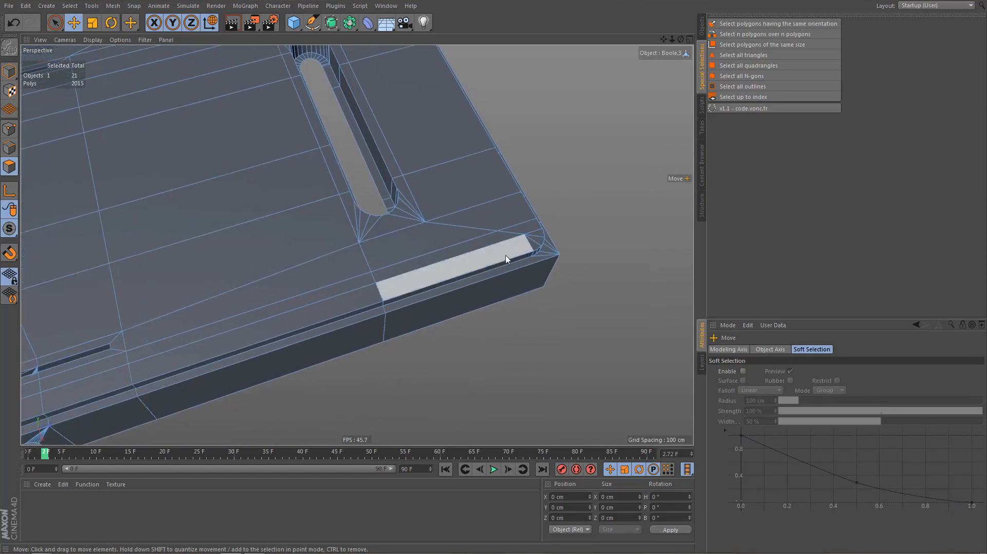
pyautogui.press('m')
pyautogui.press('e')
pyautogui.keyDown('alt'); pyautogui.moveTo(310, 332); pyautogui.dragTo(480, 280); pyautogui.keyUp('alt')
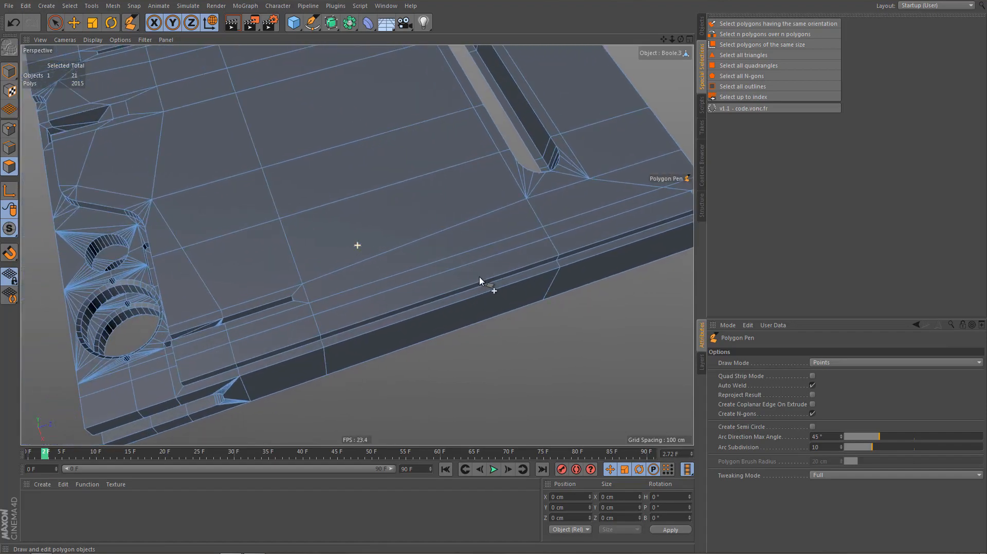
pyautogui.keyDown('alt'); pyautogui.moveTo(316, 346); pyautogui.dragTo(316, 307); pyautogui.keyUp('alt')
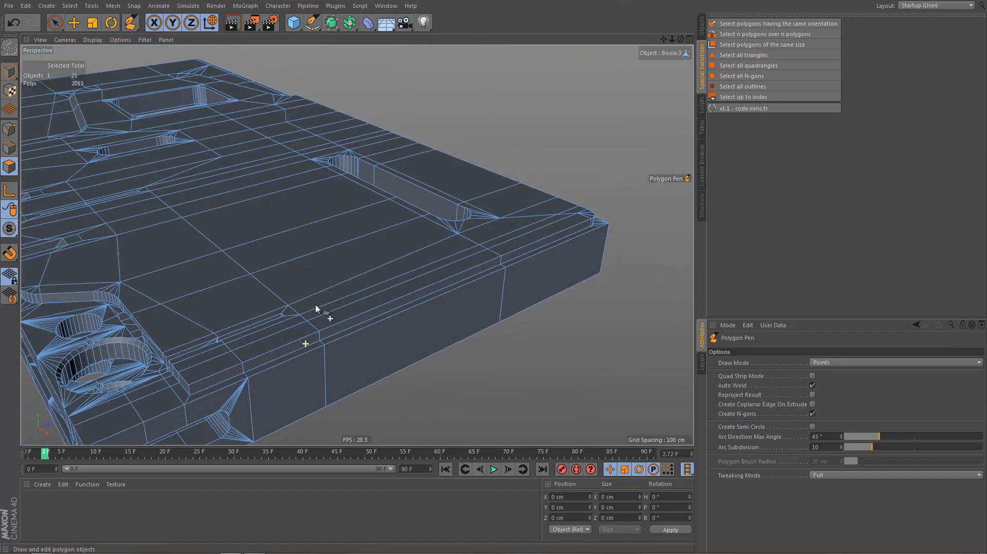
pyautogui.keyDown('alt'); pyautogui.moveTo(307, 336); pyautogui.dragTo(302, 358, button='middle'); pyautogui.keyUp('alt')
pyautogui.keyDown('alt'); pyautogui.moveTo(369, 310); pyautogui.dragTo(433, 334); pyautogui.keyUp('alt')
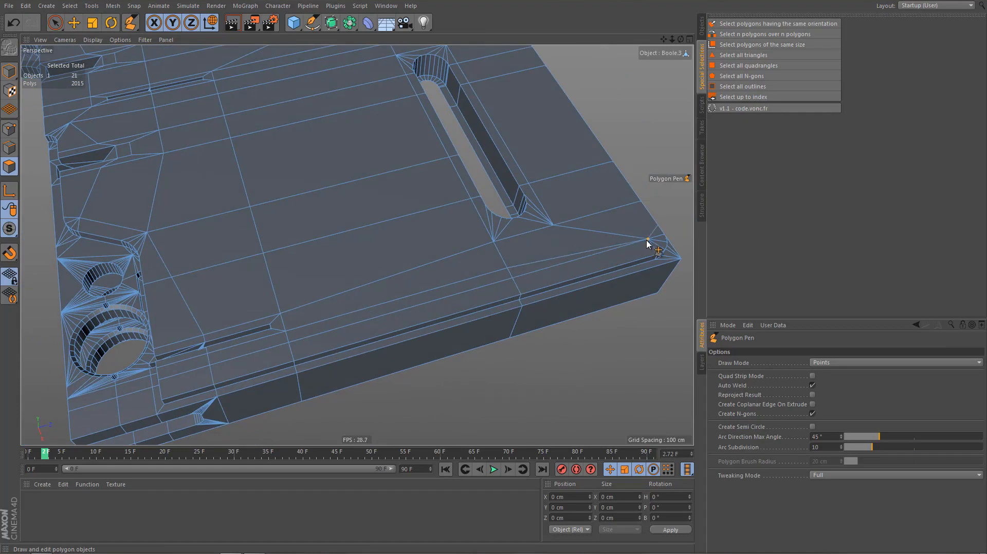
pyautogui.keyDown('alt'); pyautogui.moveTo(564, 304); pyautogui.dragTo(360, 380, button='middle'); pyautogui.keyUp('alt')
pyautogui.keyDown('alt'); pyautogui.moveTo(379, 344); pyautogui.dragTo(308, 337); pyautogui.keyUp('alt')
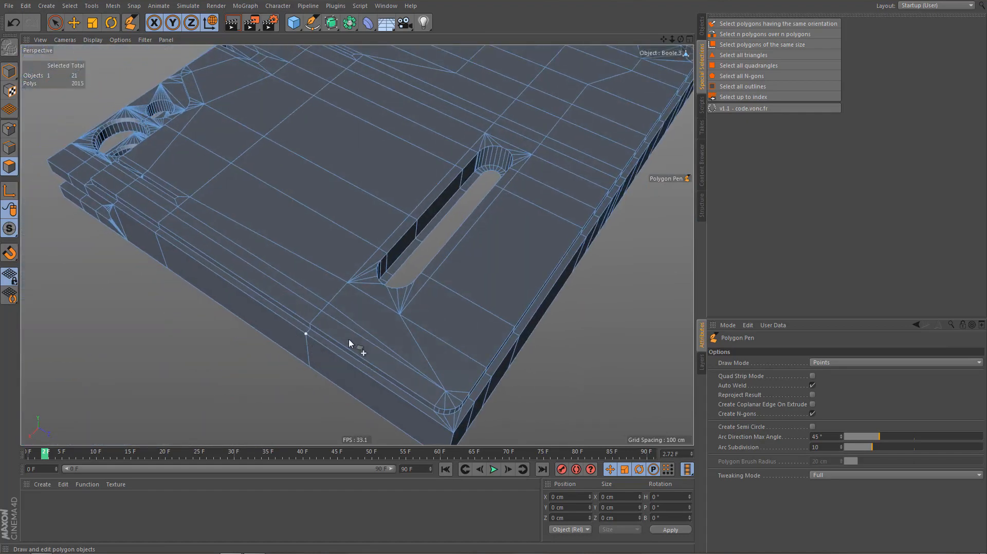
pyautogui.keyDown('alt'); pyautogui.moveTo(361, 367); pyautogui.dragTo(315, 302, button='middle'); pyautogui.keyUp('alt')
pyautogui.keyDown('alt'); pyautogui.moveTo(364, 357); pyautogui.dragTo(403, 357, button='right'); pyautogui.keyUp('alt')
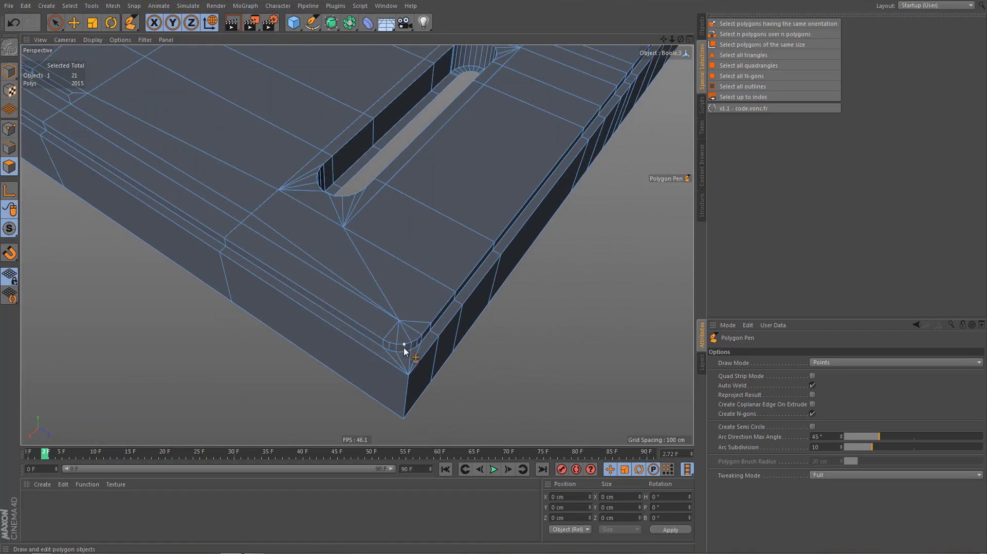
# Switch to edge mode and dissolve the superfluous edge loop running from the rounded corner recess down the plate's end face
pyautogui.press('e')
pyautogui.press('Tab')
pyautogui.press('w')
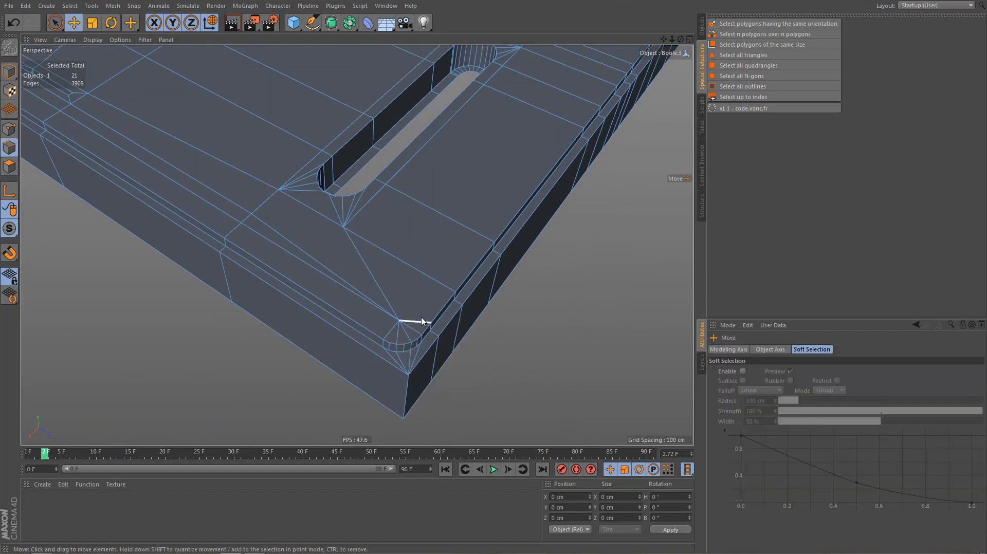
pyautogui.hotkey('ctrl', 'BackSpace')
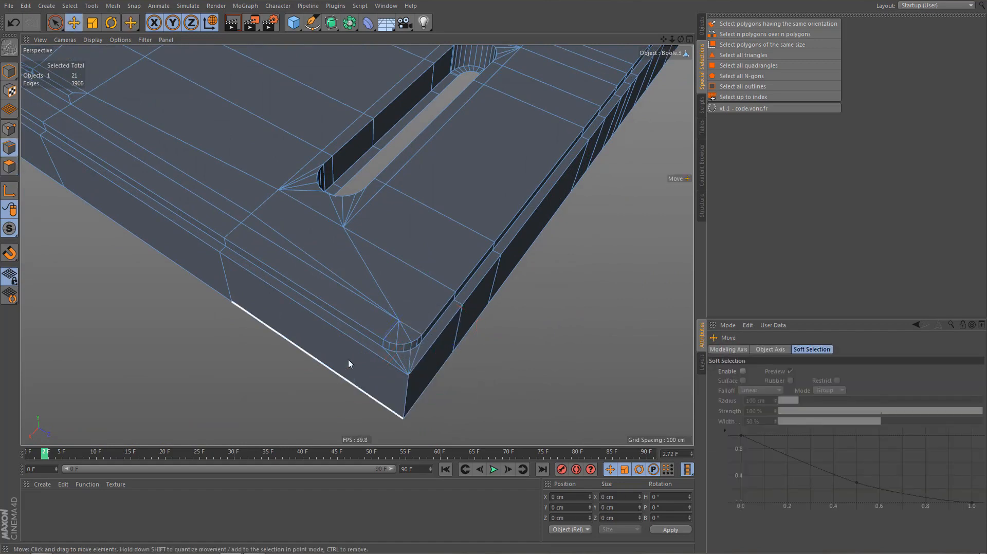
# Select the long edge loop beside the upper plate's side ledge, check its course around the plate and dissolve it
pyautogui.keyDown('alt'); pyautogui.moveTo(413, 374); pyautogui.dragTo(530, 407, button='middle'); pyautogui.keyUp('alt')
pyautogui.keyDown('alt'); pyautogui.moveTo(360, 302); pyautogui.dragTo(434, 362, button='middle'); pyautogui.keyUp('alt')
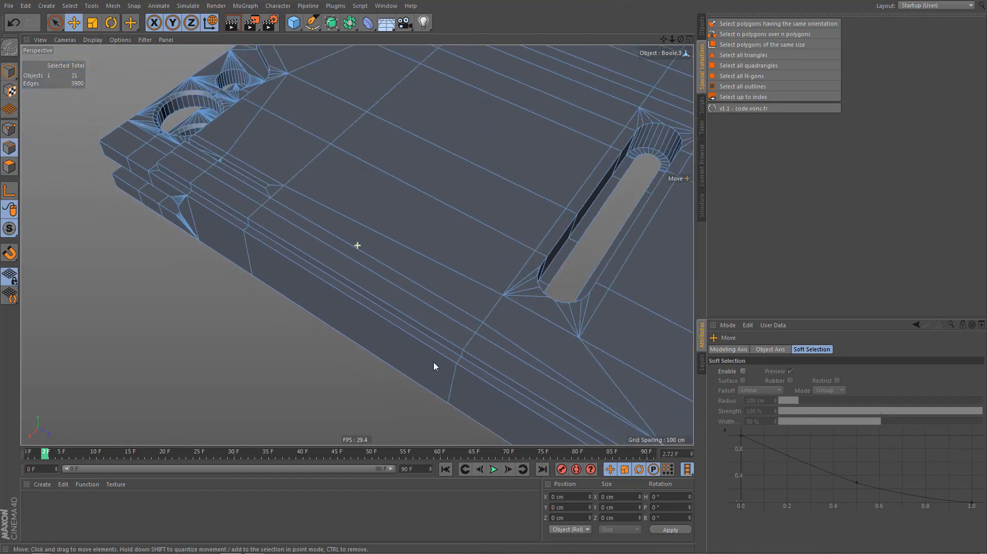
pyautogui.keyDown('alt'); pyautogui.moveTo(322, 280); pyautogui.dragTo(463, 283); pyautogui.keyUp('alt')
pyautogui.doubleClick(336, 248)
pyautogui.keyDown('alt'); pyautogui.moveTo(299, 320); pyautogui.dragTo(397, 90); pyautogui.keyUp('alt')
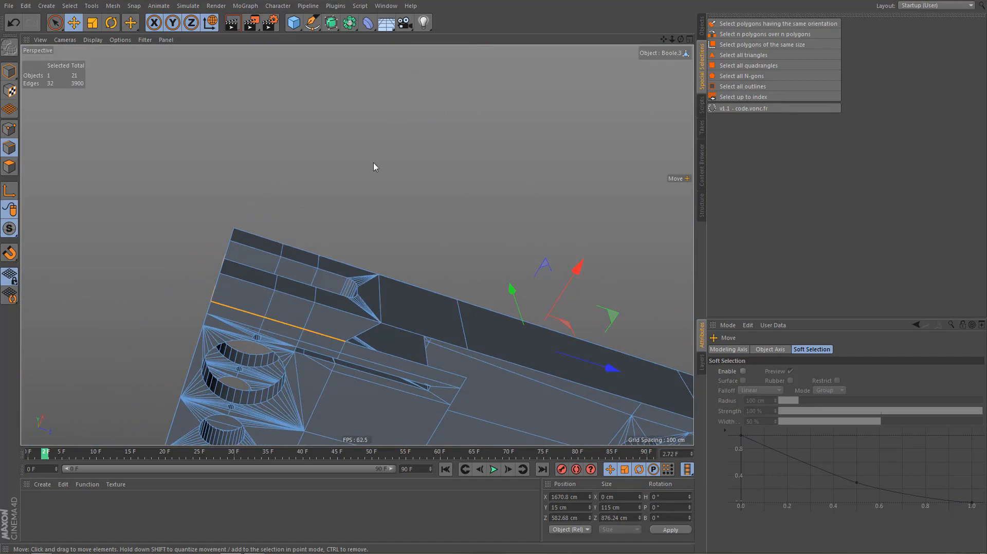
pyautogui.keyDown('alt'); pyautogui.moveTo(308, 309); pyautogui.dragTo(351, 444); pyautogui.keyUp('alt')
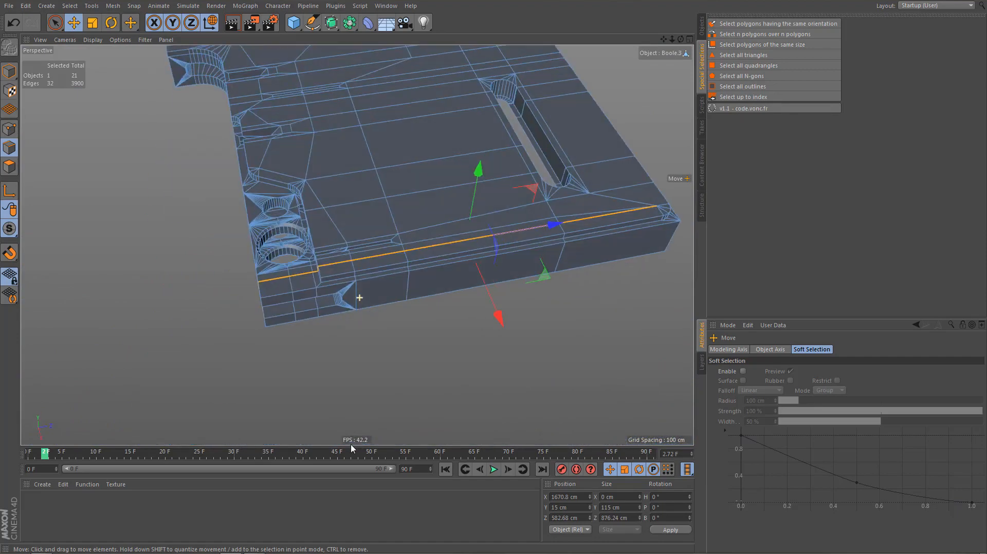
pyautogui.scroll(6, 389, 334)
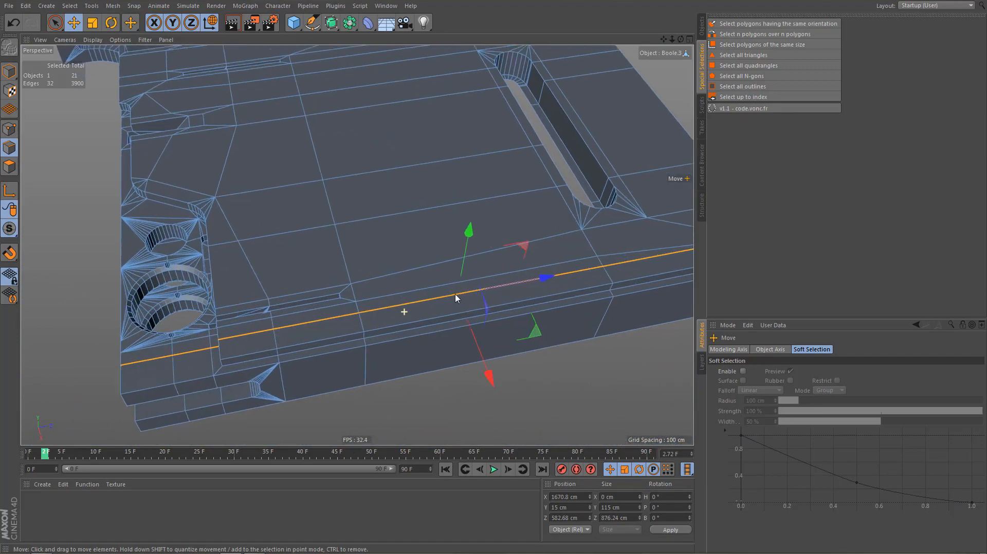
pyautogui.scroll(3, 396, 341)
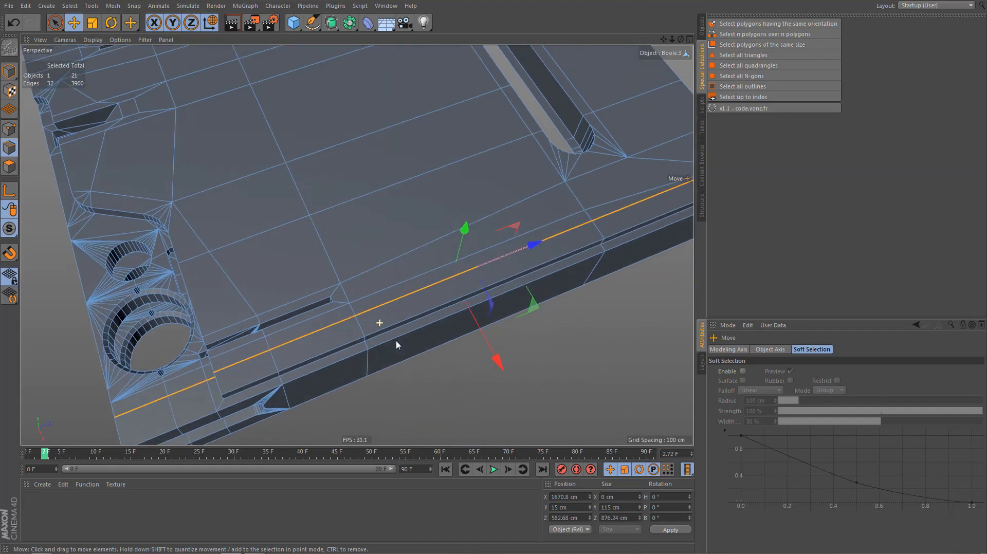
pyautogui.keyDown('alt'); pyautogui.moveTo(397, 340); pyautogui.dragTo(410, 333); pyautogui.keyUp('alt')
pyautogui.keyDown('alt'); pyautogui.moveTo(446, 266); pyautogui.dragTo(453, 259, button='middle'); pyautogui.keyUp('alt')
pyautogui.keyDown('alt'); pyautogui.moveTo(453, 263); pyautogui.dragTo(351, 107); pyautogui.keyUp('alt')
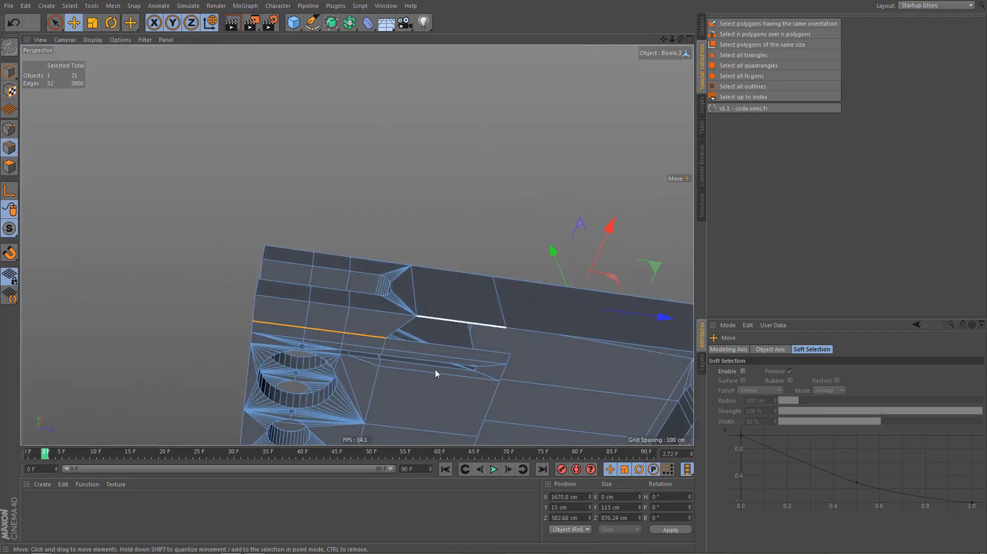
pyautogui.scroll(4, 435, 369)
pyautogui.keyDown('alt'); pyautogui.moveTo(434, 329); pyautogui.dragTo(475, 292); pyautogui.keyUp('alt')
pyautogui.press('m')
pyautogui.press('e')
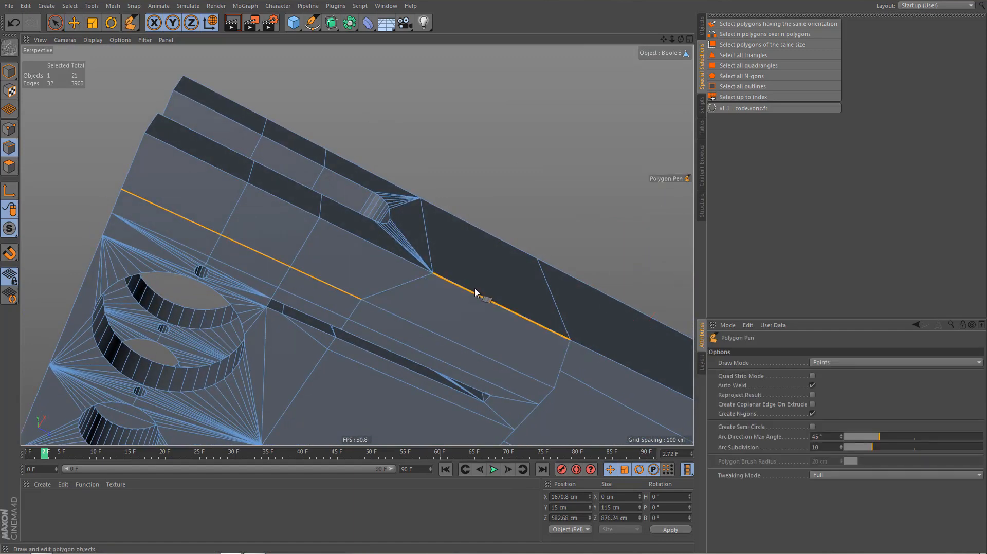
pyautogui.moveTo(393, 322)
pyautogui.keyDown('alt'); pyautogui.mouseDown()
pyautogui.moveTo(383, 338)
pyautogui.moveTo(412, 387)
pyautogui.moveTo(397, 317)
pyautogui.moveTo(425, 410)
pyautogui.moveTo(401, 334)
pyautogui.mouseUp(); pyautogui.keyUp('alt')
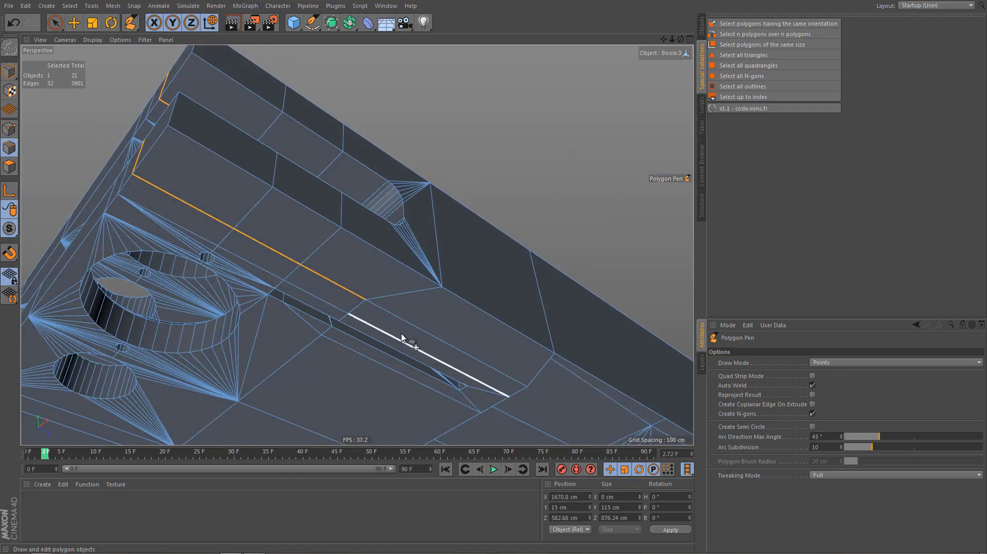
pyautogui.press('e')
pyautogui.press('Delete')
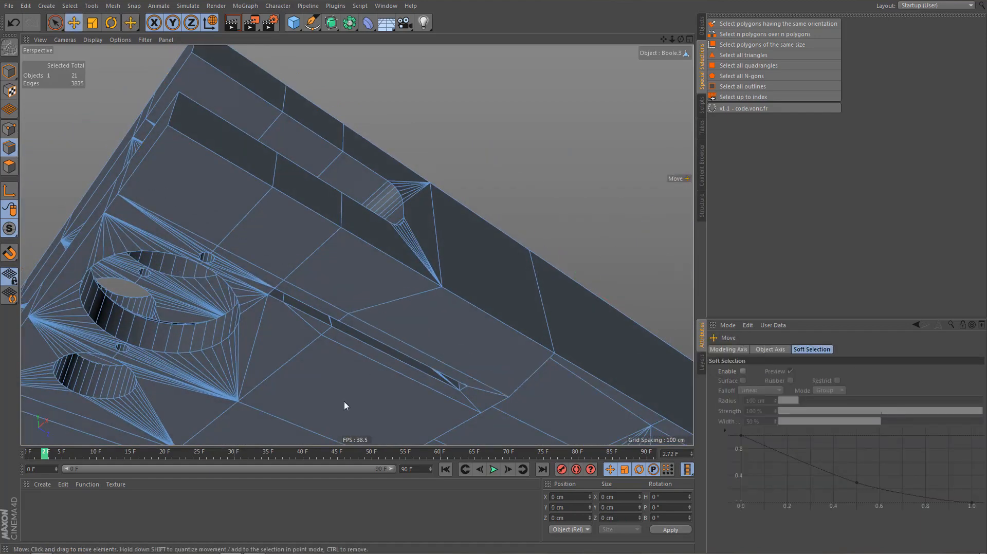
# With Line Cut set to Visible Only, cut an edge from beside the narrow slot's end past the long slot to the rounded corner recess
pyautogui.scroll(-3, 355, 346)
pyautogui.keyDown('alt'); pyautogui.moveTo(349, 342); pyautogui.dragTo(361, 441); pyautogui.keyUp('alt')
pyautogui.keyDown('alt'); pyautogui.moveTo(535, 103); pyautogui.dragTo(381, 314, button='middle'); pyautogui.keyUp('alt')
pyautogui.keyDown('alt'); pyautogui.moveTo(475, 251); pyautogui.dragTo(465, 273, button='middle'); pyautogui.keyUp('alt')
pyautogui.keyDown('alt'); pyautogui.moveTo(450, 268); pyautogui.dragTo(479, 282); pyautogui.keyUp('alt')
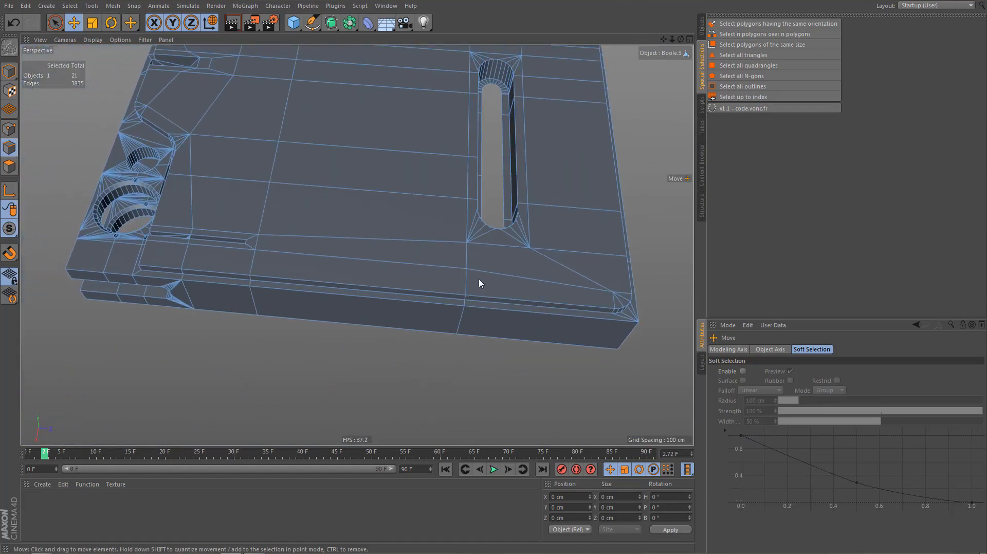
pyautogui.scroll(2, 517, 268)
pyautogui.press('k')
pyautogui.press('k')
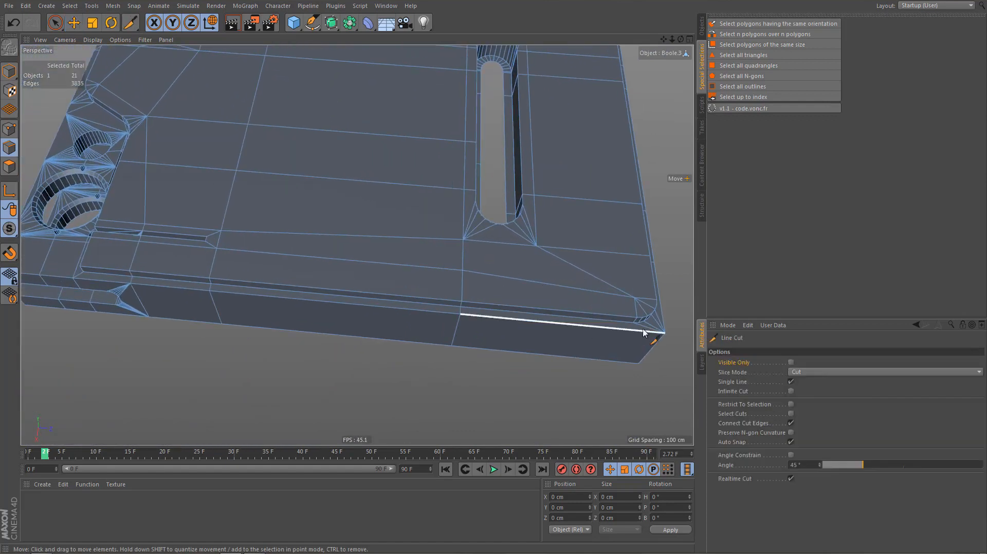
pyautogui.click(791, 363)
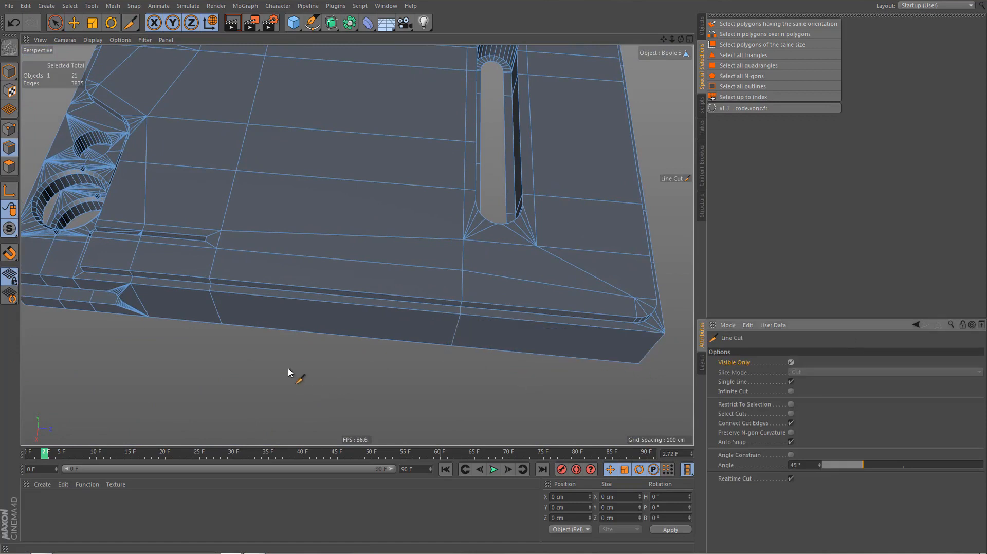
pyautogui.click(217, 249)
pyautogui.click(463, 278)
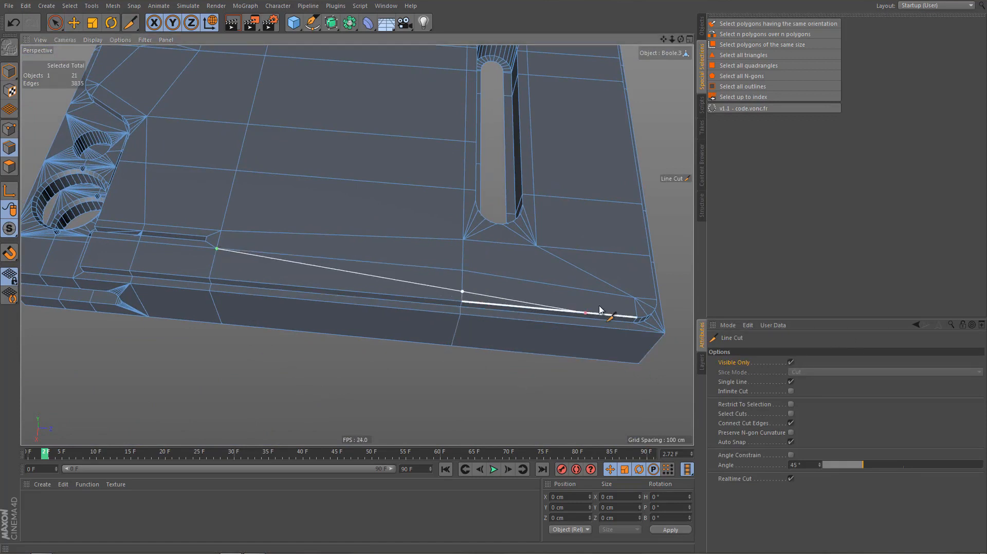
pyautogui.click(627, 309)
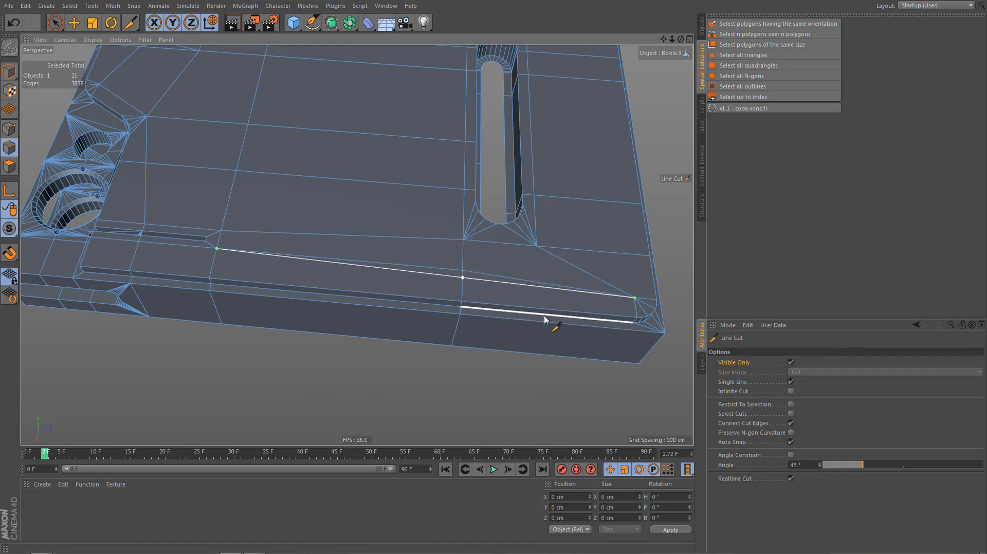
# Select the superfluous edges running alongside the new cut between the narrow slot's end and the corner recess, and dissolve them
pyautogui.press('e')
pyautogui.keyDown('shift'); pyautogui.click(442, 269); pyautogui.keyUp('shift')
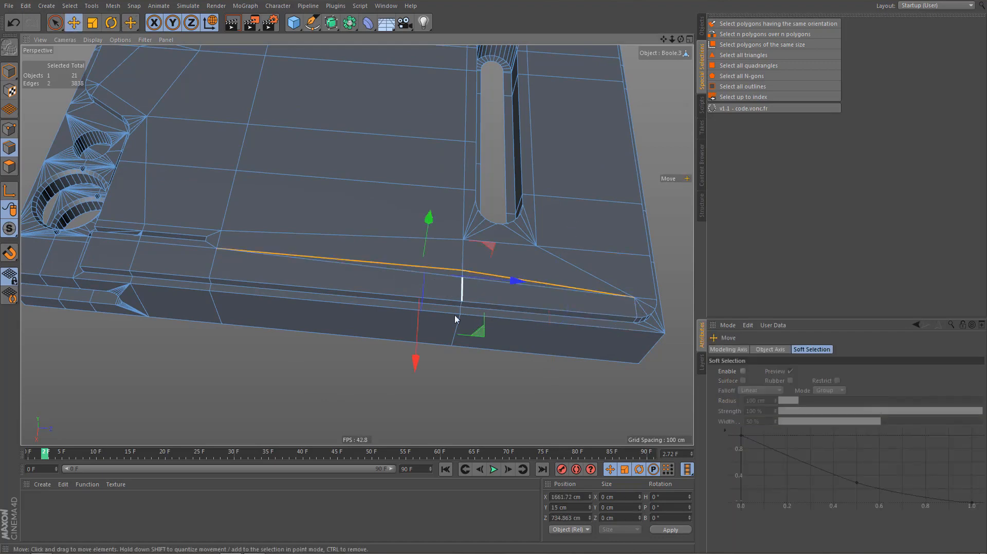
pyautogui.hotkey('ctrl', 'BackSpace')
pyautogui.keyDown('alt'); pyautogui.moveTo(437, 282); pyautogui.dragTo(413, 310, button='right'); pyautogui.keyUp('alt')
pyautogui.keyDown('alt'); pyautogui.moveTo(370, 278); pyautogui.dragTo(449, 272); pyautogui.keyUp('alt')
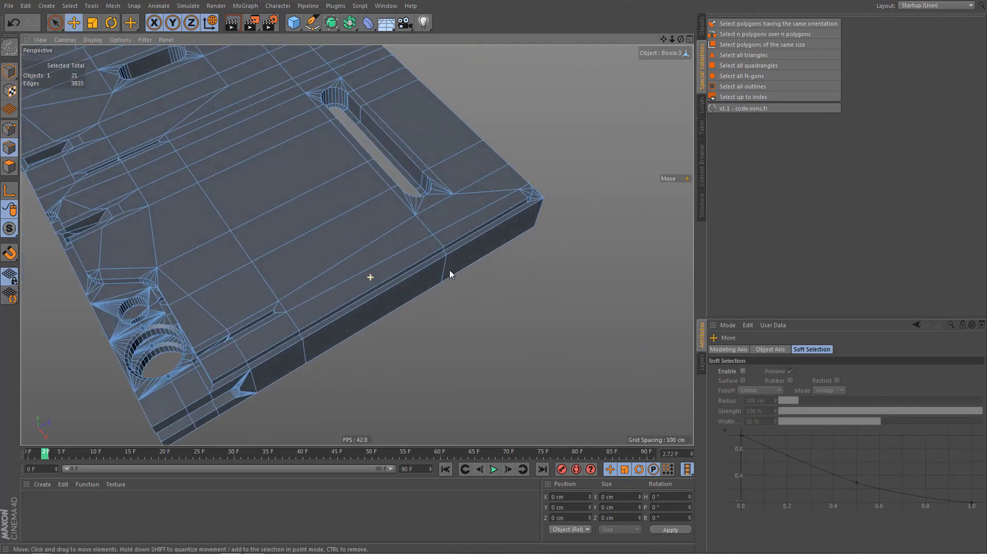
# Show the object list and add a Bevel deformer as a child of Boole.3
pyautogui.keyDown('alt'); pyautogui.moveTo(447, 272); pyautogui.dragTo(570, 284, button='middle'); pyautogui.keyUp('alt')
pyautogui.keyDown('alt'); pyautogui.moveTo(541, 281); pyautogui.dragTo(465, 304, button='right'); pyautogui.keyUp('alt')
pyautogui.keyDown('alt'); pyautogui.moveTo(446, 302); pyautogui.dragTo(462, 271); pyautogui.keyUp('alt')
pyautogui.keyDown('alt'); pyautogui.moveTo(419, 338); pyautogui.dragTo(514, 329, button='right'); pyautogui.keyUp('alt')
pyautogui.keyDown('alt'); pyautogui.moveTo(300, 324); pyautogui.dragTo(355, 346, button='right'); pyautogui.keyUp('alt')
pyautogui.click(702, 25)
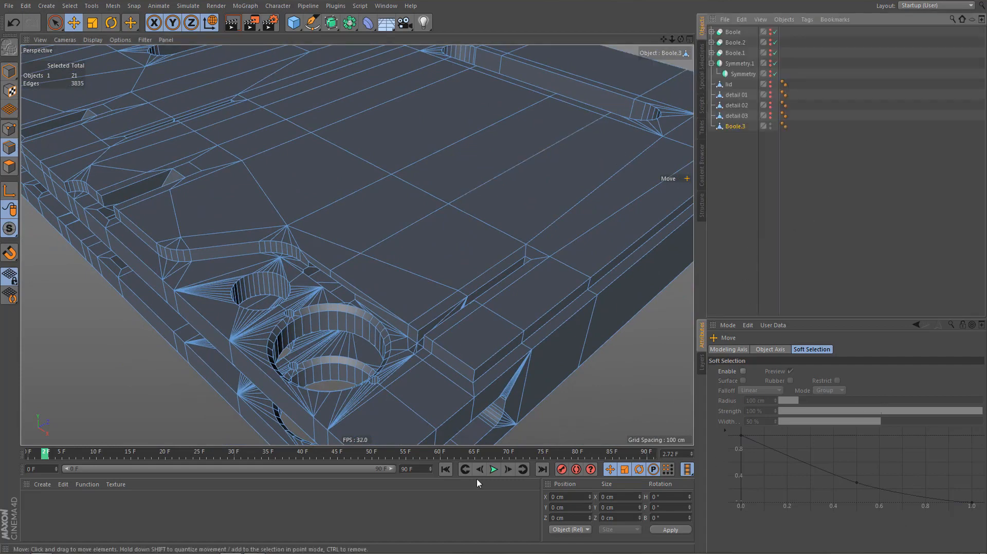
pyautogui.keyDown('alt'); pyautogui.moveTo(426, 306); pyautogui.dragTo(404, 297, button='right'); pyautogui.keyUp('alt')
pyautogui.click(368, 25)
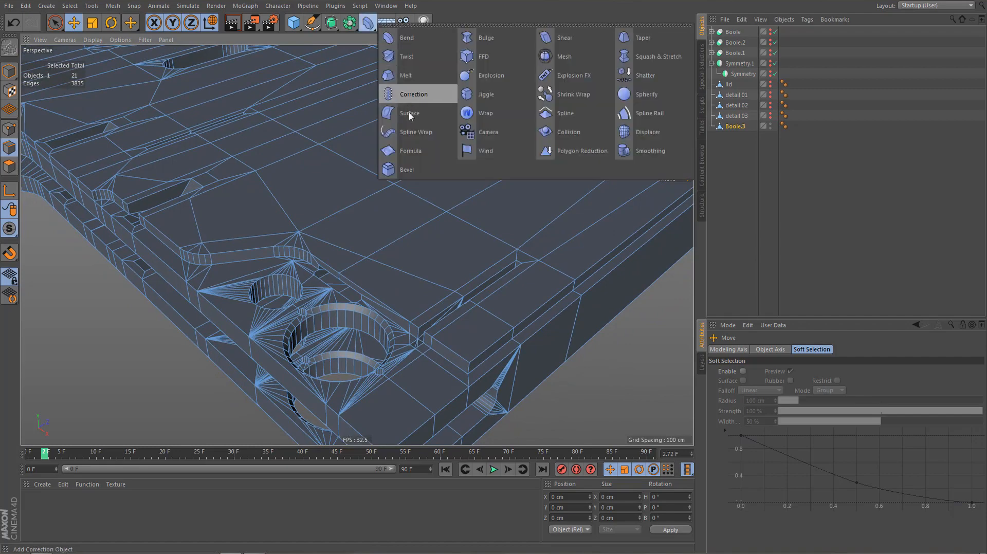
pyautogui.click(407, 170)
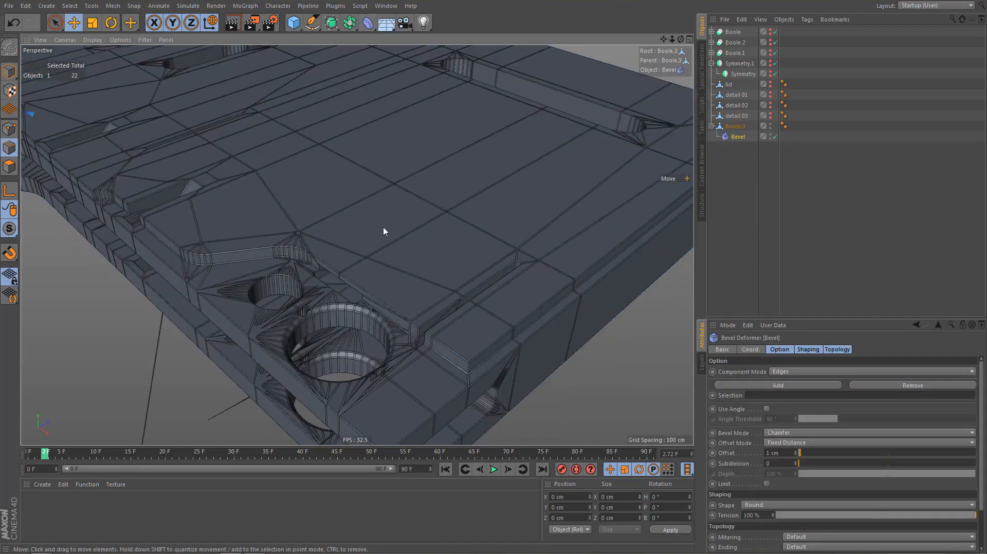
# Enlarge the deformer's attribute area and enable Use Angle so the bevel follows the 40° angle threshold
pyautogui.keyDown('alt'); pyautogui.moveTo(419, 250); pyautogui.dragTo(419, 254); pyautogui.keyUp('alt')
pyautogui.keyDown('alt'); pyautogui.moveTo(419, 254); pyautogui.dragTo(445, 177, button='middle'); pyautogui.keyUp('alt')
pyautogui.keyDown('alt'); pyautogui.moveTo(431, 255); pyautogui.dragTo(437, 274); pyautogui.keyUp('alt')
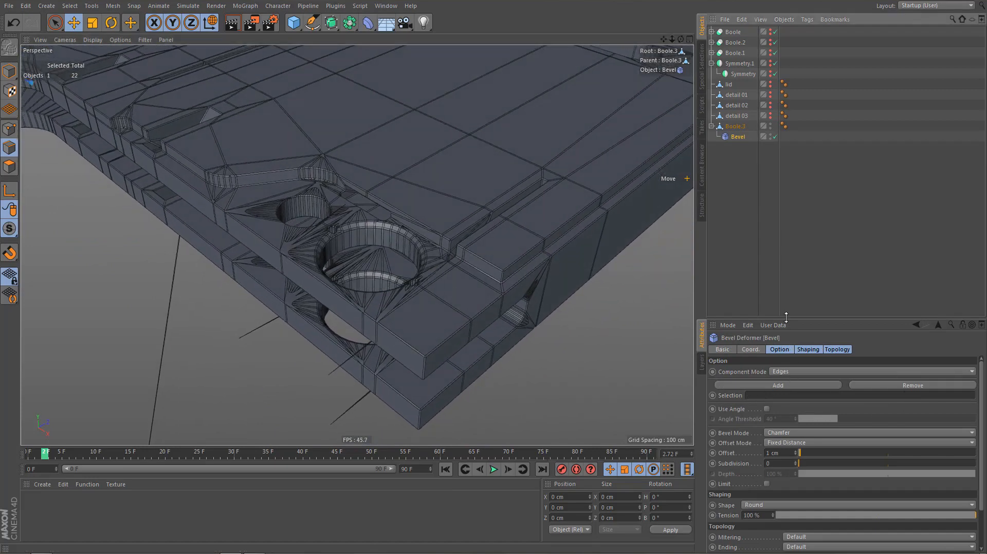
pyautogui.moveTo(791, 319); pyautogui.dragTo(792, 258)
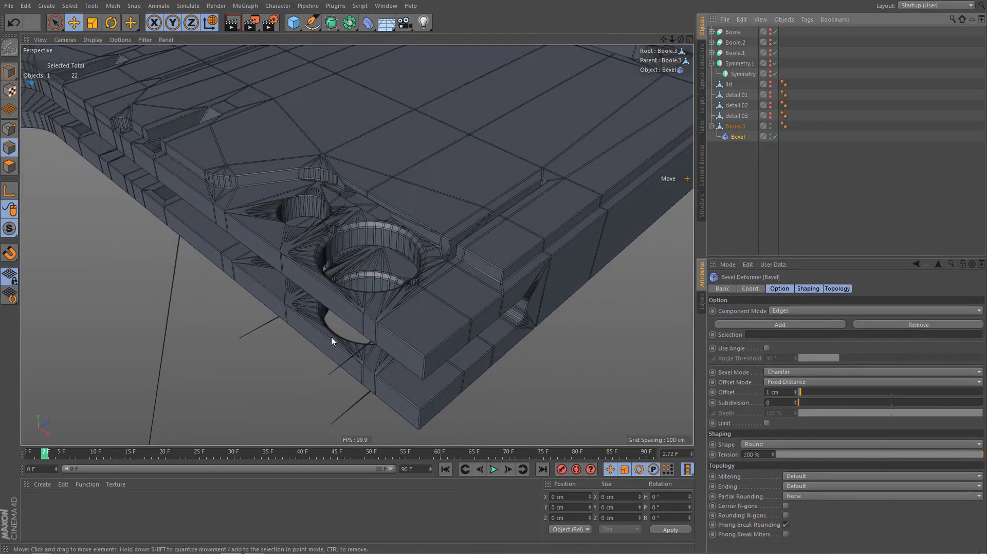
pyautogui.keyDown('alt'); pyautogui.moveTo(296, 338); pyautogui.dragTo(553, 362); pyautogui.keyUp('alt')
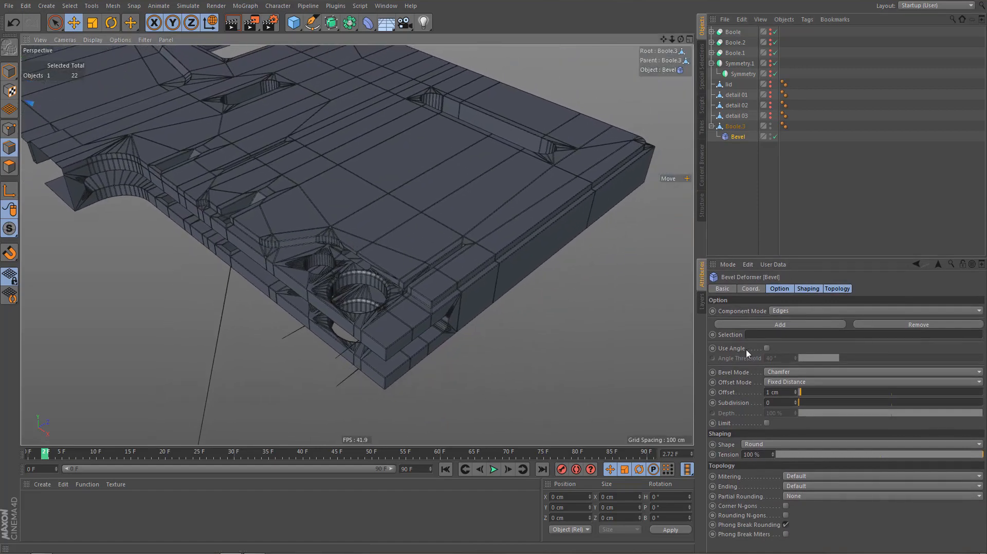
pyautogui.click(767, 348)
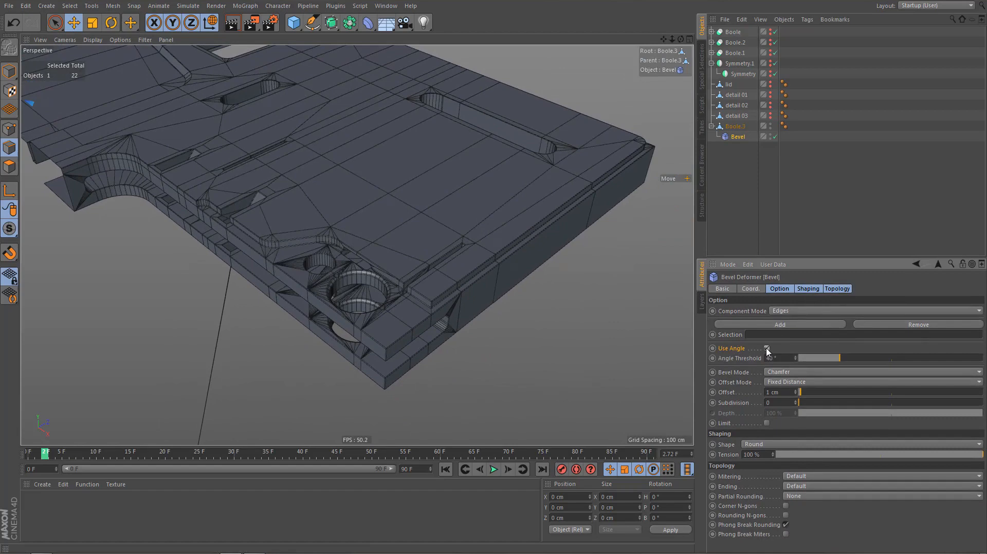
pyautogui.keyDown('alt'); pyautogui.moveTo(376, 329); pyautogui.dragTo(402, 379); pyautogui.keyUp('alt')
pyautogui.keyDown('alt'); pyautogui.moveTo(401, 376); pyautogui.dragTo(468, 399, button='right'); pyautogui.keyUp('alt')
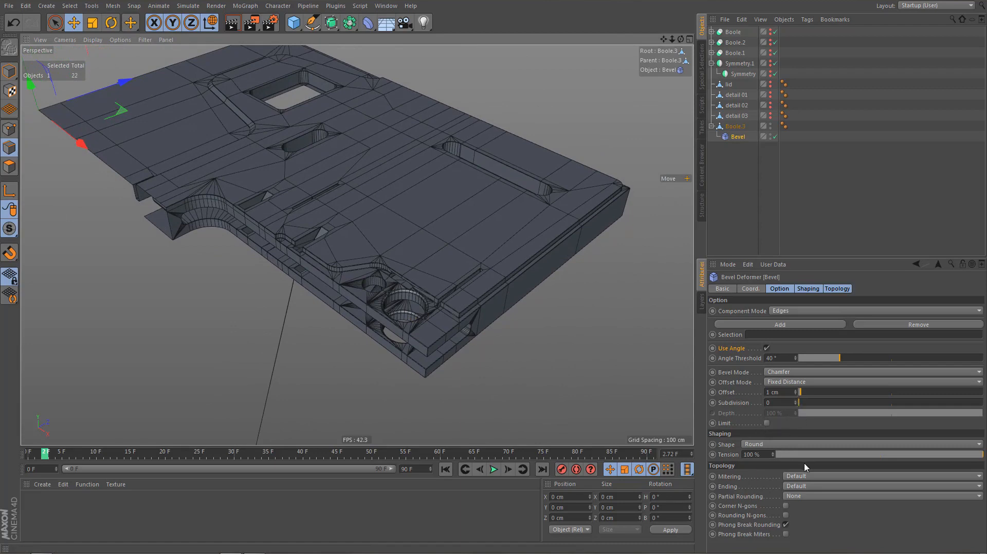
# Set the Bevel deformer's mitering to Uniform and its offset to 0.4 cm
pyautogui.click(805, 478)
pyautogui.click(806, 500)
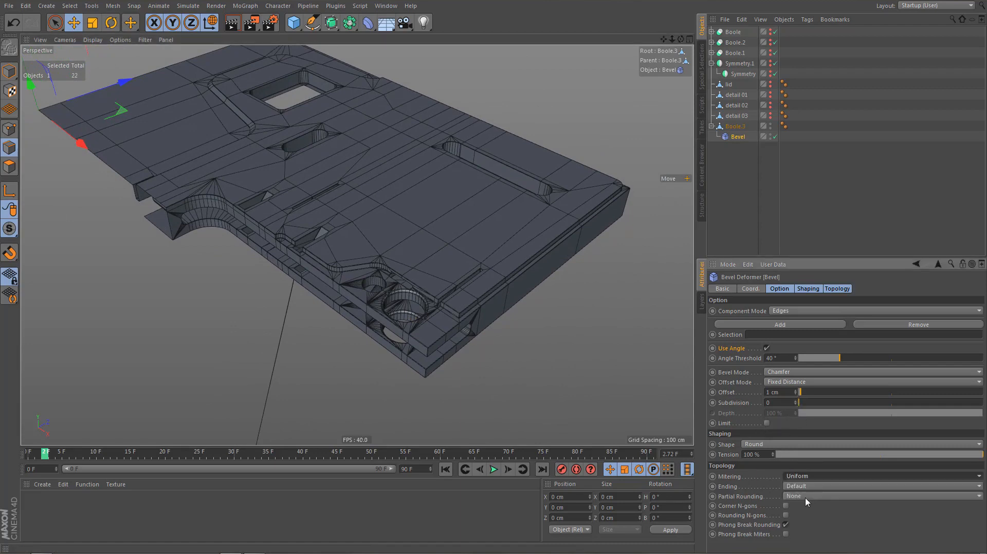
pyautogui.keyDown('alt'); pyautogui.moveTo(480, 353); pyautogui.dragTo(503, 361, button='right'); pyautogui.keyUp('alt')
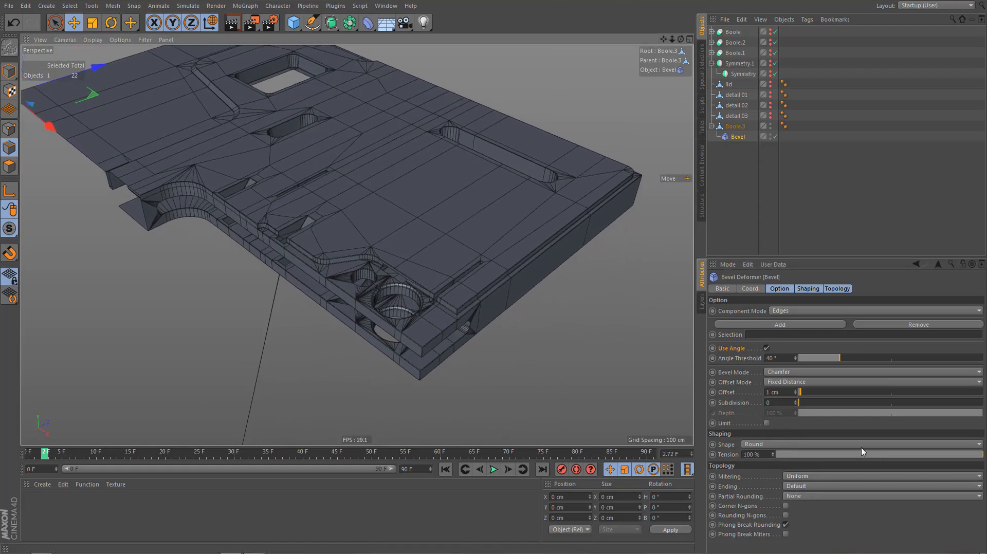
pyautogui.click(796, 397)
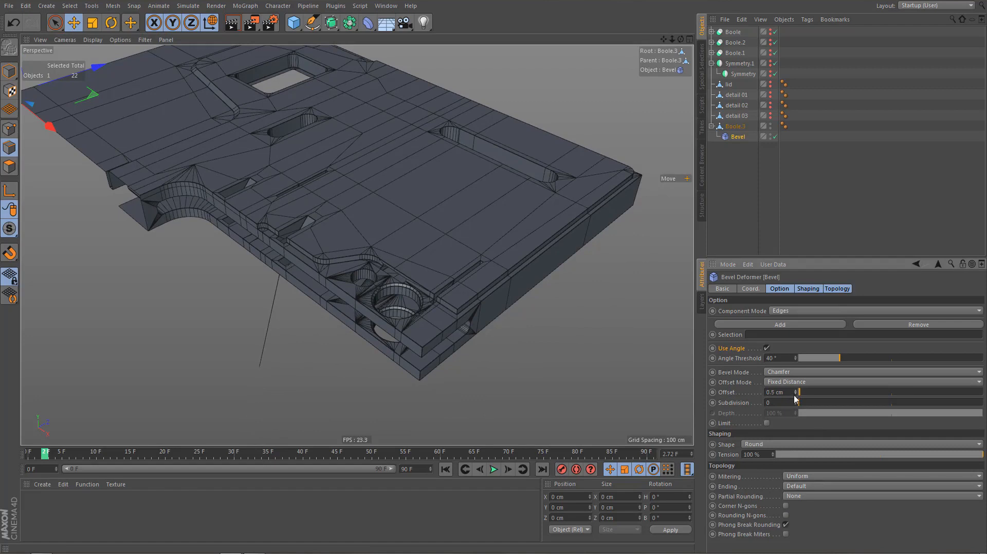
pyautogui.click(795, 395)
# Inspect the bevel inside the narrow slot, then disable the Bevel deformer and select the Boole.3 mesh
pyautogui.keyDown('alt'); pyautogui.moveTo(481, 301); pyautogui.dragTo(404, 264); pyautogui.keyUp('alt')
pyautogui.keyDown('alt'); pyautogui.moveTo(373, 272); pyautogui.dragTo(517, 246, button='right'); pyautogui.keyUp('alt')
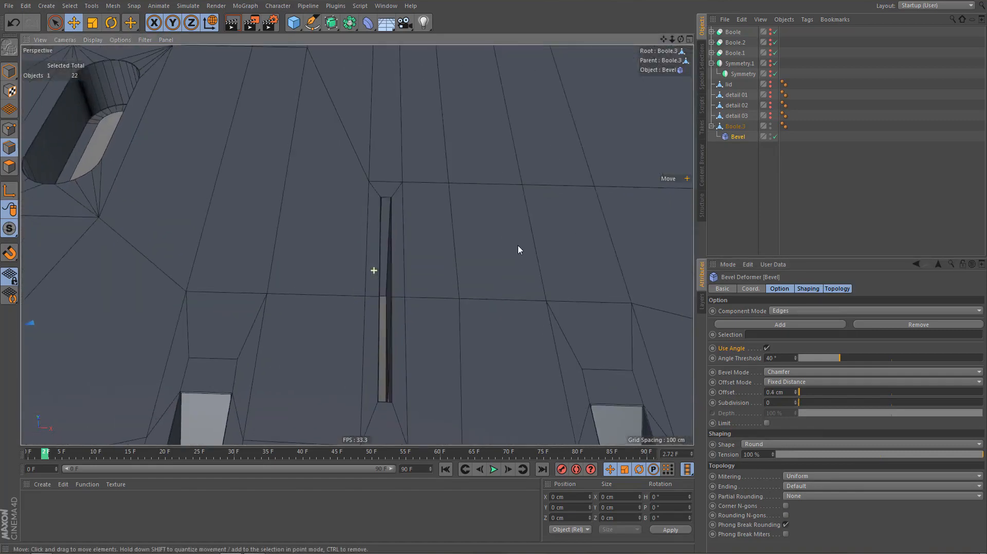
pyautogui.keyDown('alt'); pyautogui.moveTo(438, 285); pyautogui.dragTo(421, 104); pyautogui.keyUp('alt')
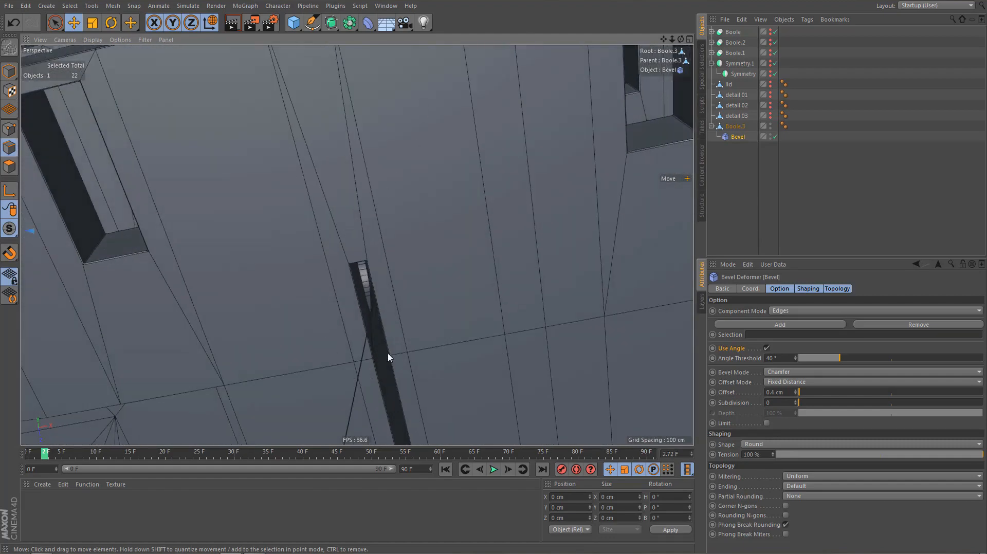
pyautogui.keyDown('alt'); pyautogui.moveTo(369, 324); pyautogui.dragTo(572, 310, button='right'); pyautogui.keyUp('alt')
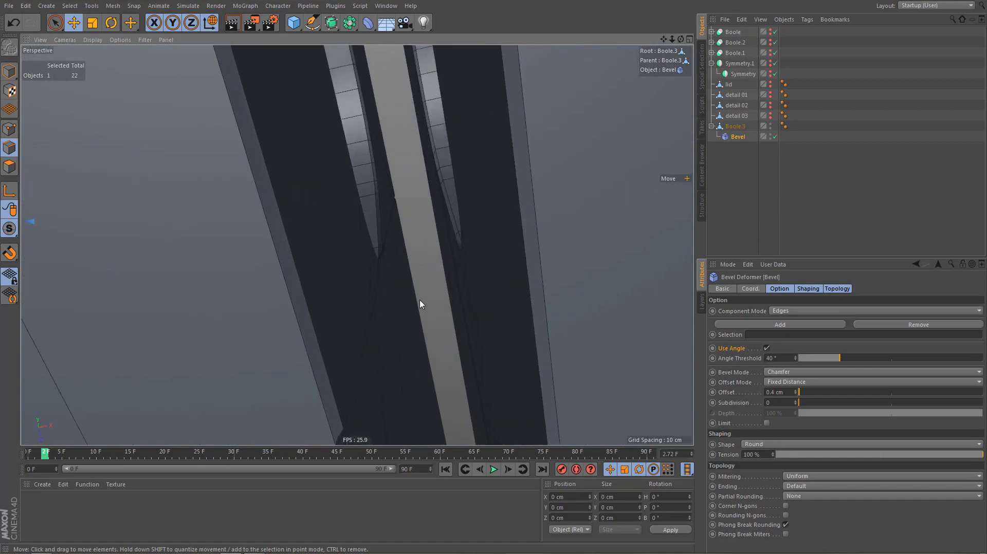
pyautogui.moveTo(446, 296)
pyautogui.keyDown('alt'); pyautogui.mouseDown(button='right')
pyautogui.moveTo(509, 293)
pyautogui.moveTo(452, 306)
pyautogui.mouseUp(button='right'); pyautogui.keyUp('alt')
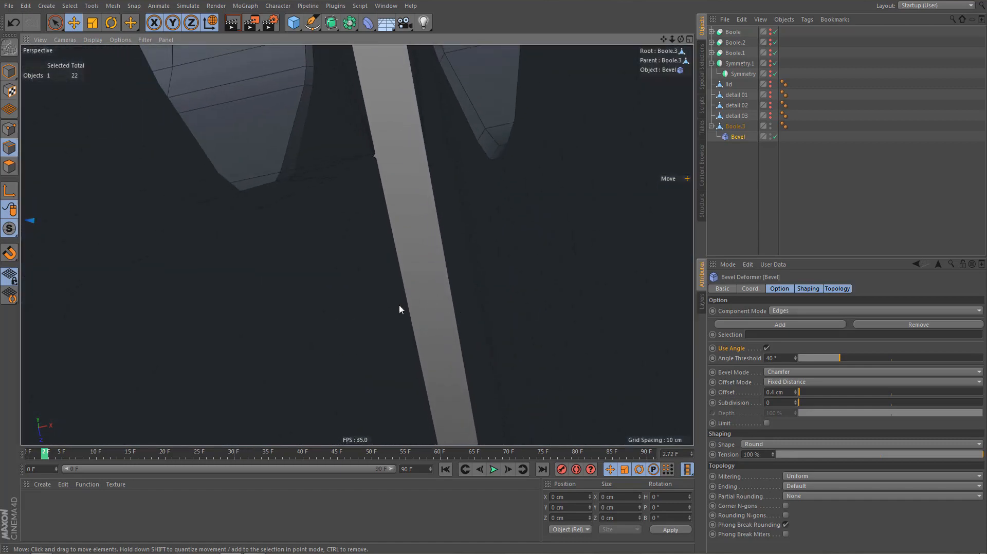
pyautogui.keyDown('alt'); pyautogui.moveTo(343, 313); pyautogui.dragTo(344, 314); pyautogui.keyUp('alt')
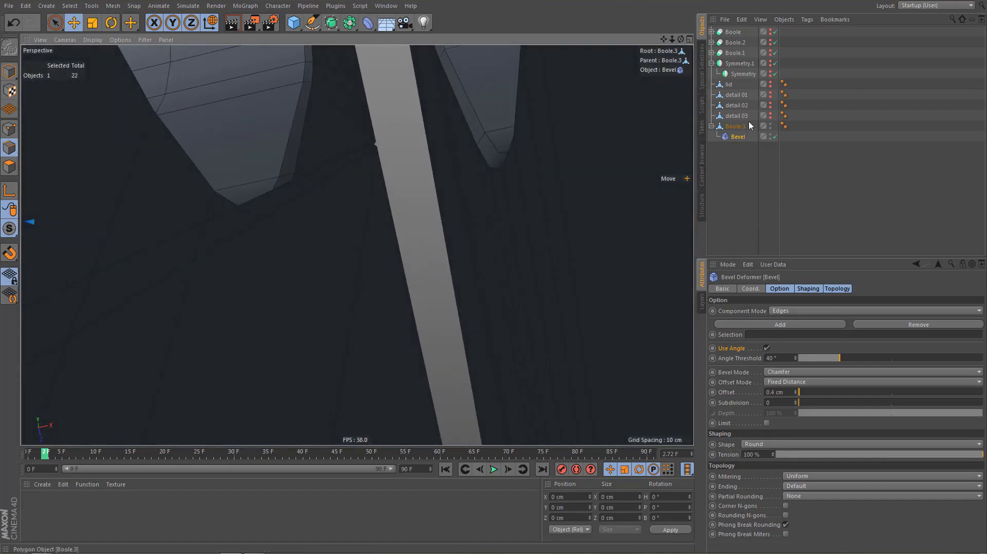
pyautogui.click(776, 137)
pyautogui.click(735, 126)
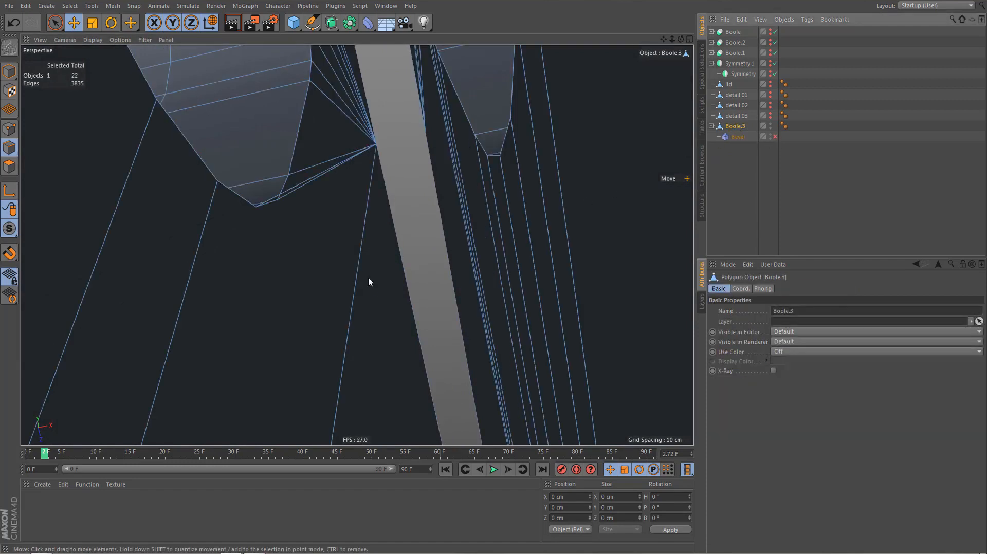
# Examine the fan of thin edges beside the curved opening in the slot's inner wall, picking a rim point in point mode
pyautogui.keyDown('alt'); pyautogui.moveTo(390, 303); pyautogui.dragTo(341, 269); pyautogui.keyUp('alt')
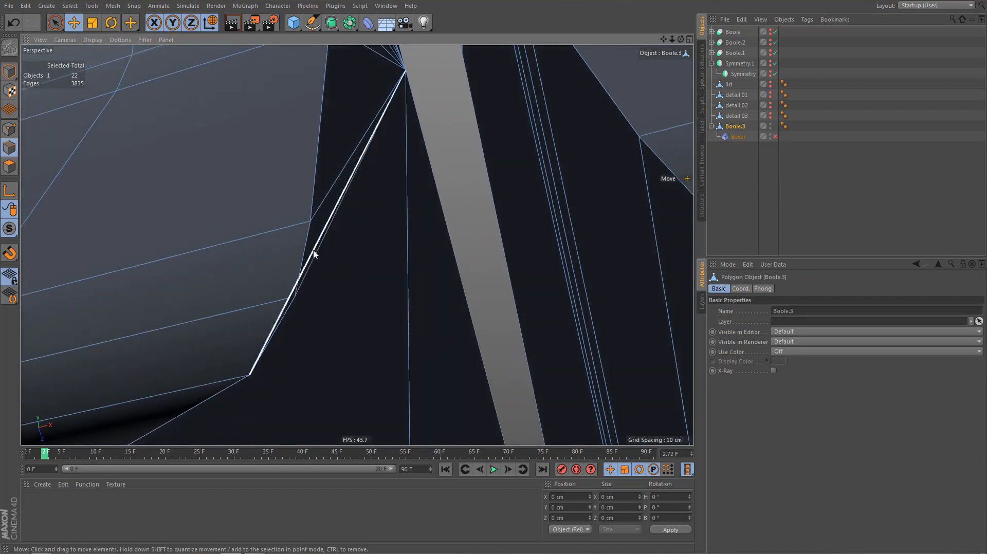
pyautogui.keyDown('alt'); pyautogui.moveTo(293, 312); pyautogui.dragTo(269, 322); pyautogui.keyUp('alt')
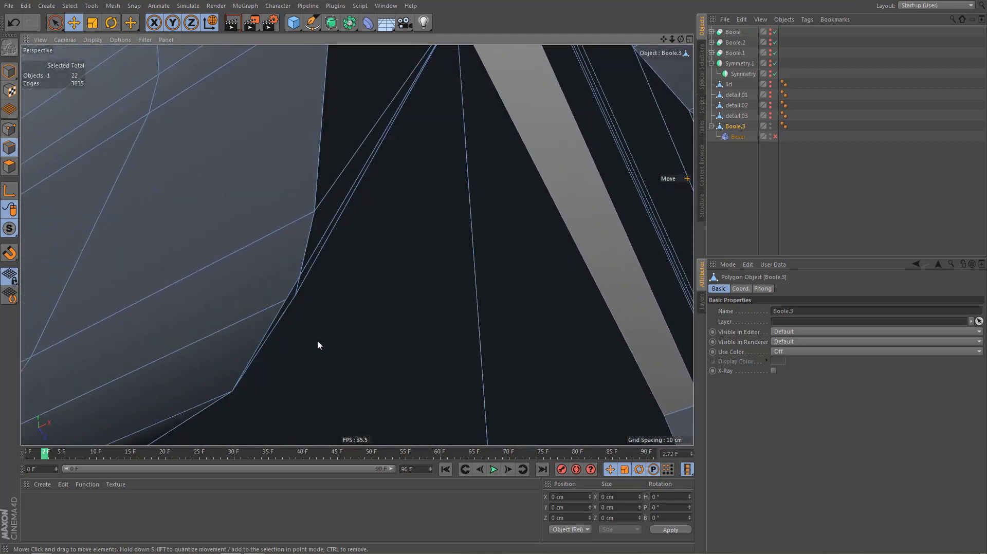
pyautogui.press('Return')
pyautogui.press('space')
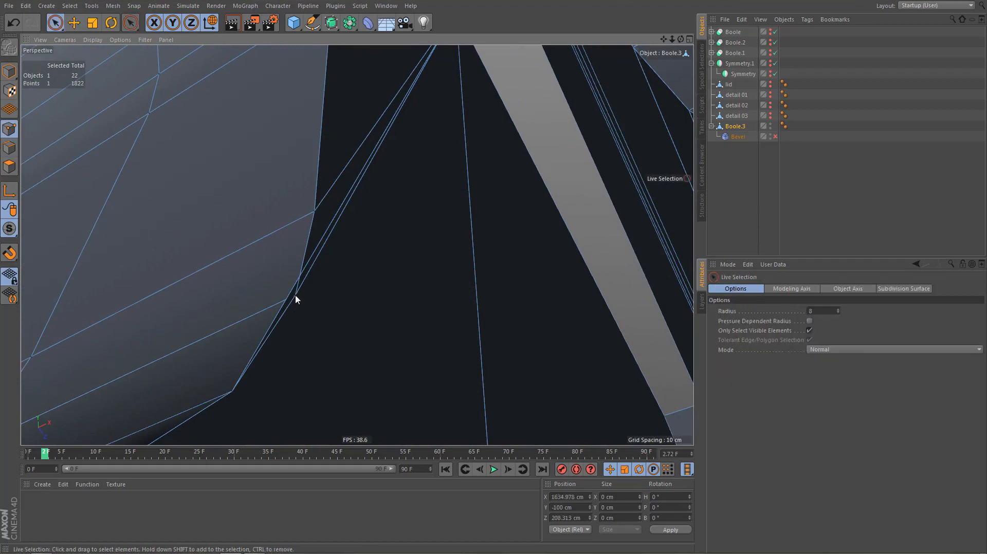
pyautogui.click(287, 297)
pyautogui.keyDown('alt'); pyautogui.moveTo(301, 324); pyautogui.dragTo(325, 332); pyautogui.keyUp('alt')
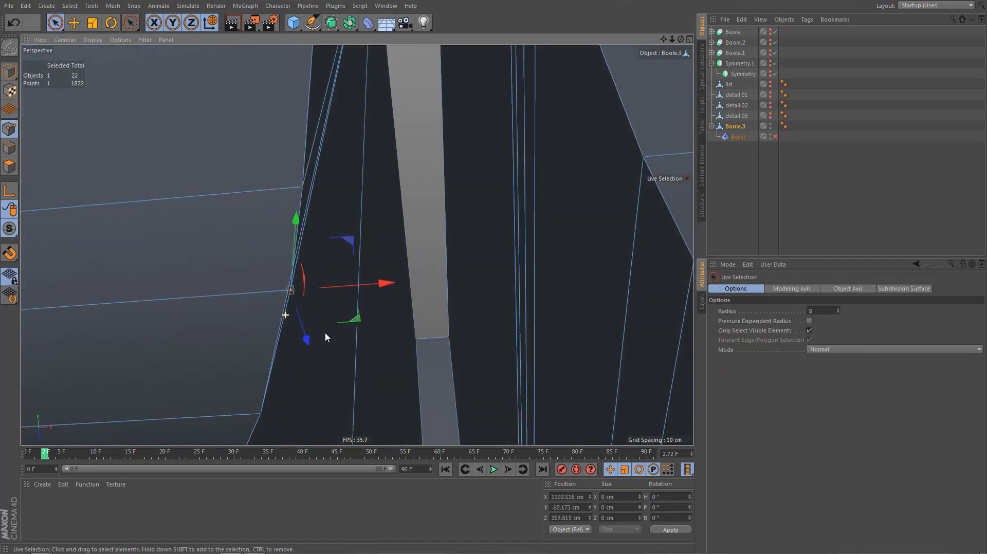
pyautogui.press('0')
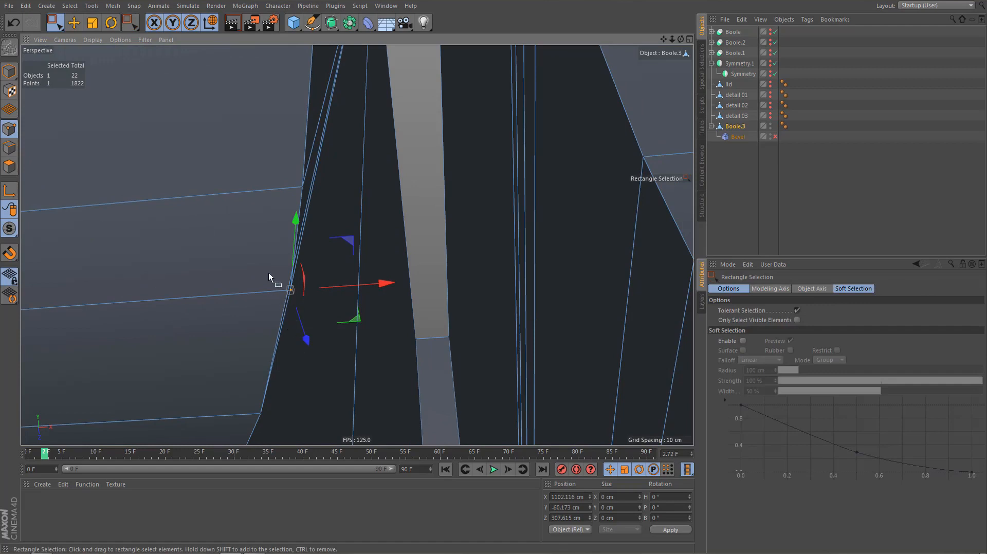
pyautogui.keyDown('alt'); pyautogui.moveTo(347, 307); pyautogui.dragTo(328, 261); pyautogui.keyUp('alt')
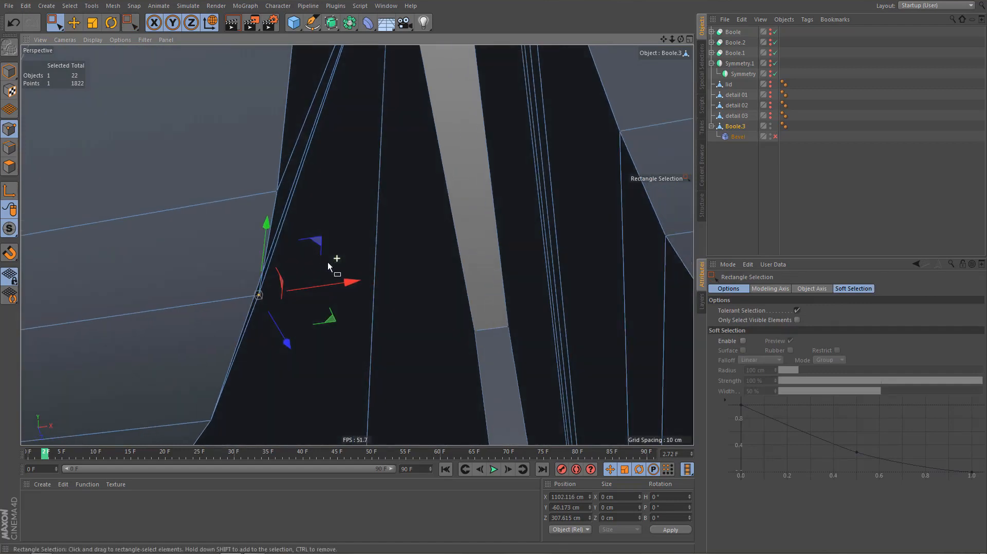
# In polygon mode, select the three narrow polygons beside the curved opening in the slot's inner wall and delete them
pyautogui.hotkey('shift', 'Return')
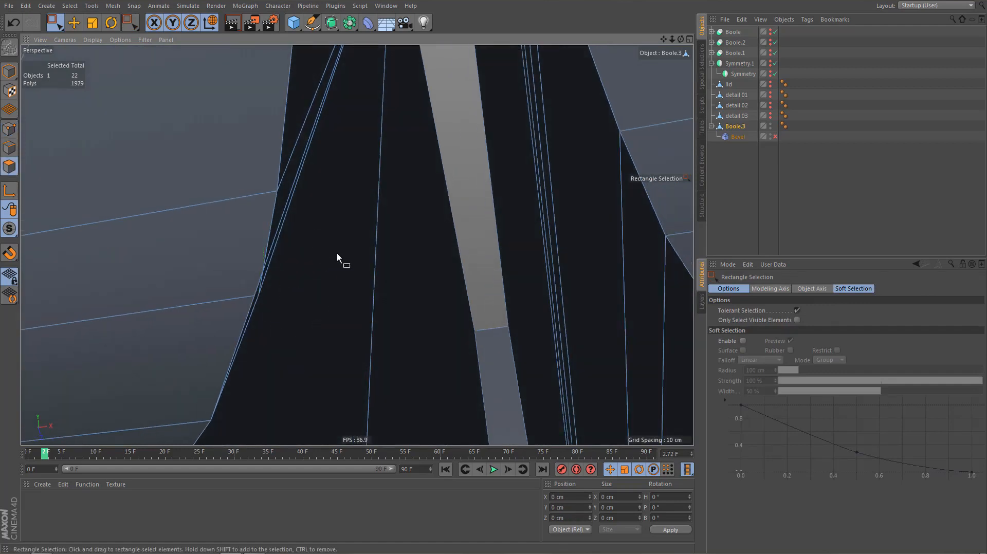
pyautogui.press('9')
pyautogui.click(333, 254)
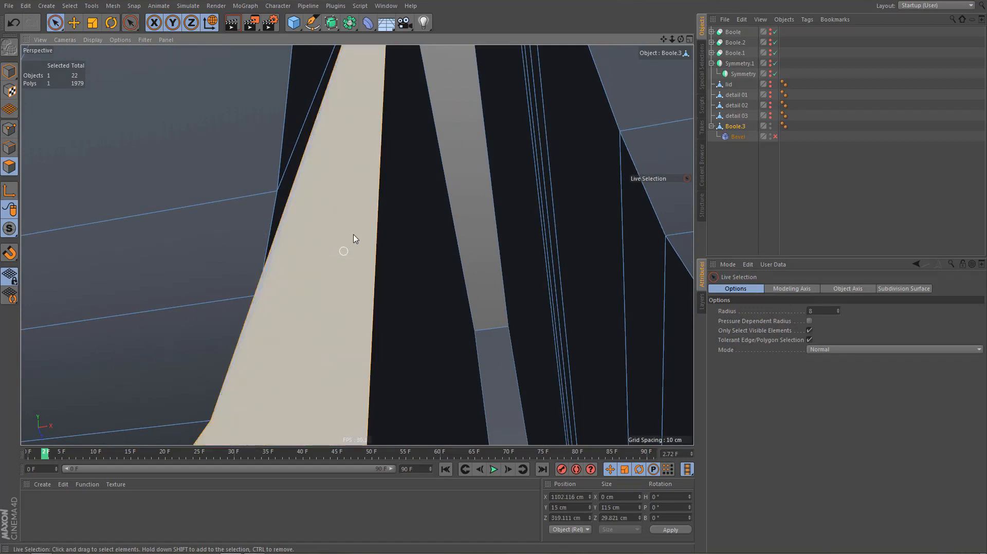
pyautogui.keyDown('alt'); pyautogui.moveTo(354, 236); pyautogui.dragTo(369, 223); pyautogui.keyUp('alt')
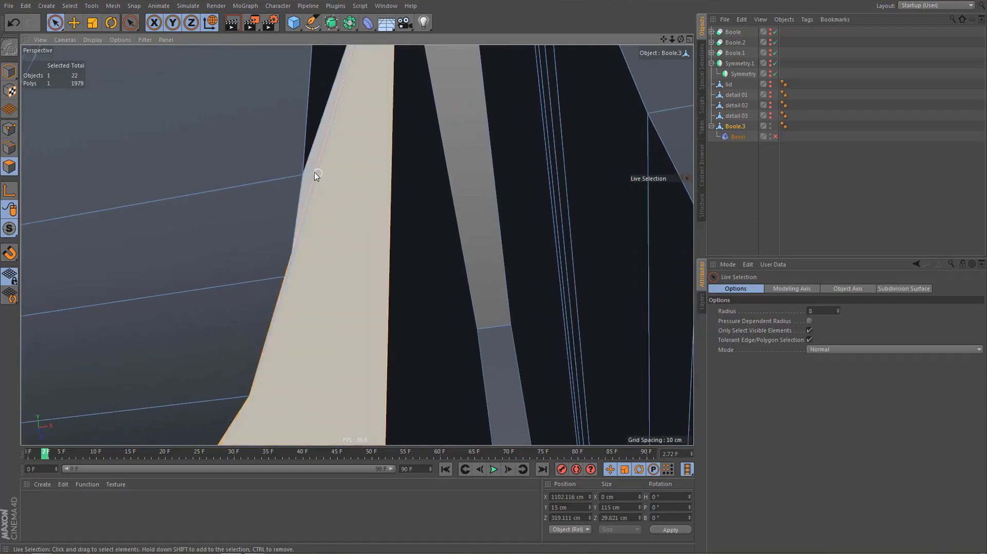
pyautogui.moveTo(316, 175)
pyautogui.keyDown('shift'); pyautogui.mouseDown()
pyautogui.moveTo(315, 192)
pyautogui.moveTo(335, 201)
pyautogui.mouseUp(); pyautogui.keyUp('shift')
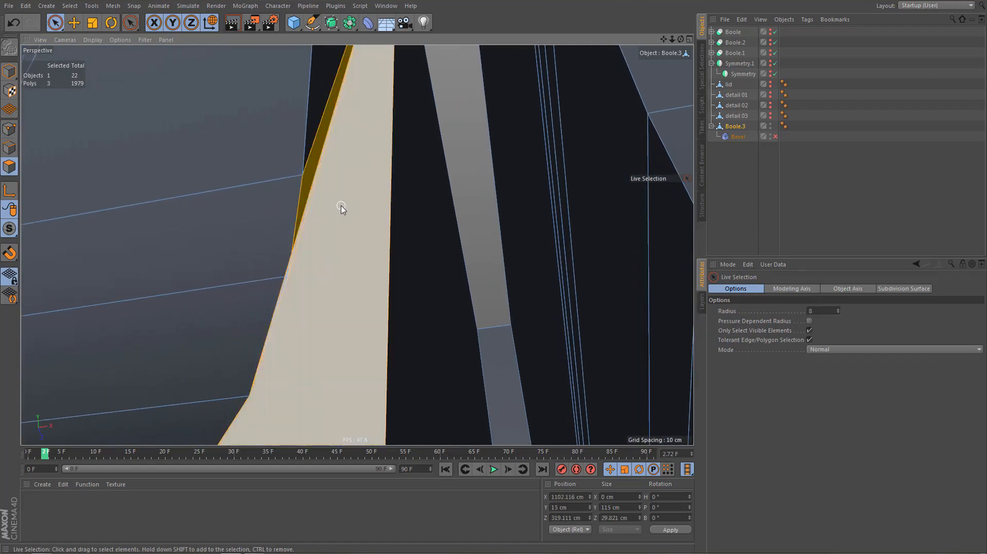
pyautogui.press('Delete')
# Fill the gap left in the slot's inner wall with Close Polygon Hole
pyautogui.keyDown('alt'); pyautogui.moveTo(410, 209); pyautogui.dragTo(396, 226); pyautogui.keyUp('alt')
pyautogui.press('m')
pyautogui.press('d')
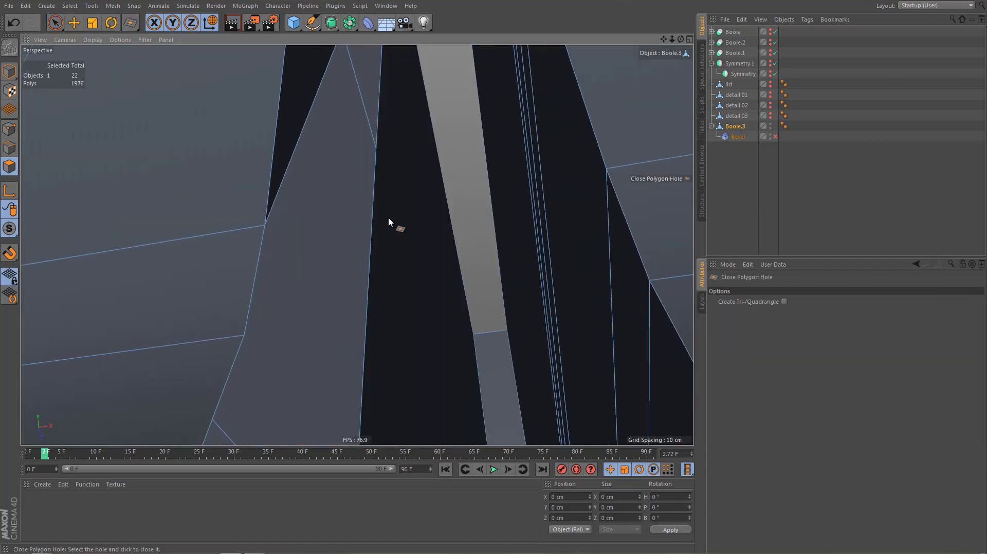
pyautogui.click(374, 213)
# Select the new fill polygon beside the curved opening and apply Remove N-gons to it
pyautogui.keyDown('alt'); pyautogui.moveTo(391, 221); pyautogui.dragTo(388, 251); pyautogui.keyUp('alt')
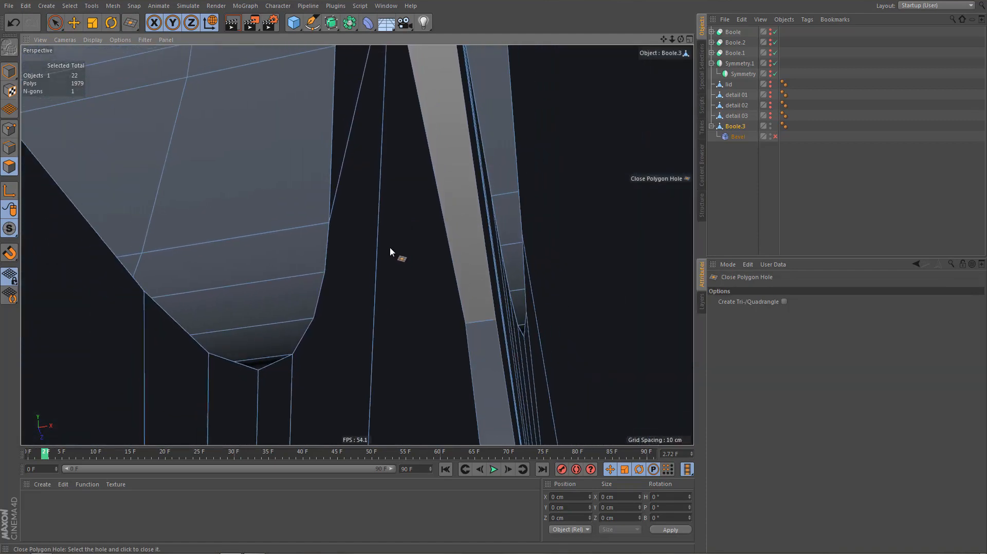
pyautogui.press('space')
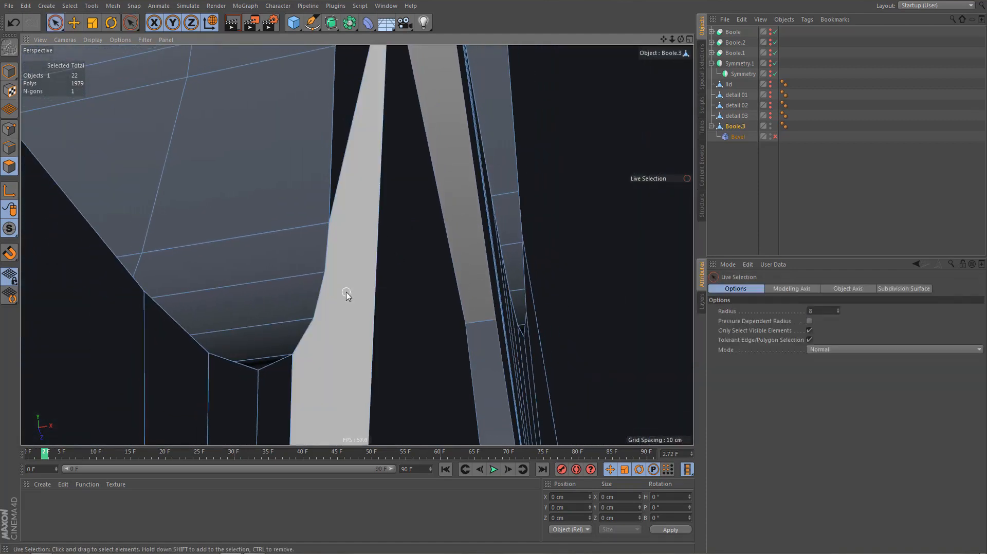
pyautogui.click(346, 289)
pyautogui.rightClick(411, 299)
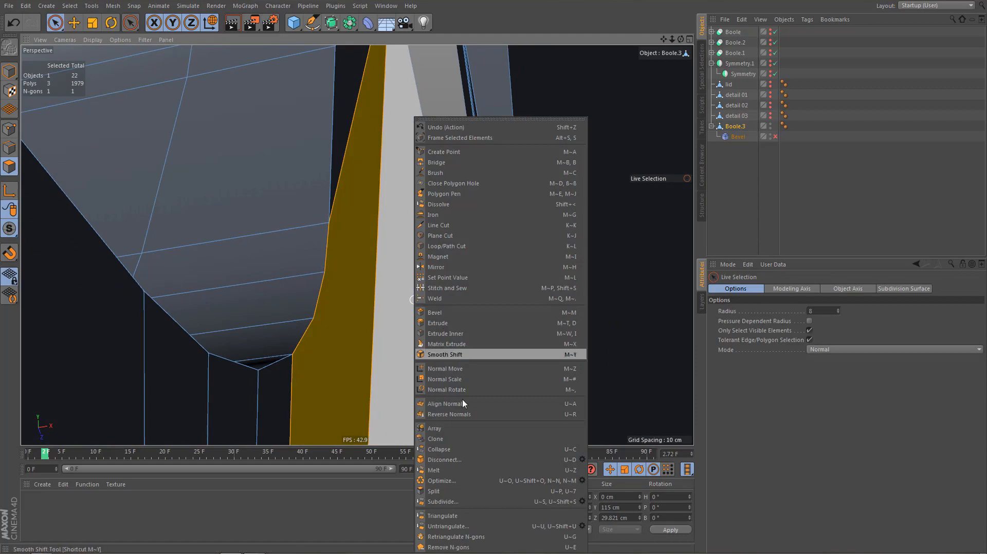
pyautogui.click(462, 550)
# Re-enable the Bevel deformer under Boole.3 while viewing the narrow slot from outside
pyautogui.keyDown('alt'); pyautogui.moveTo(343, 383); pyautogui.dragTo(356, 255, button='middle'); pyautogui.keyUp('alt')
pyautogui.keyDown('alt'); pyautogui.moveTo(357, 255); pyautogui.dragTo(353, 359, button='right'); pyautogui.keyUp('alt')
pyautogui.keyDown('alt'); pyautogui.moveTo(353, 359); pyautogui.dragTo(351, 267, button='middle'); pyautogui.keyUp('alt')
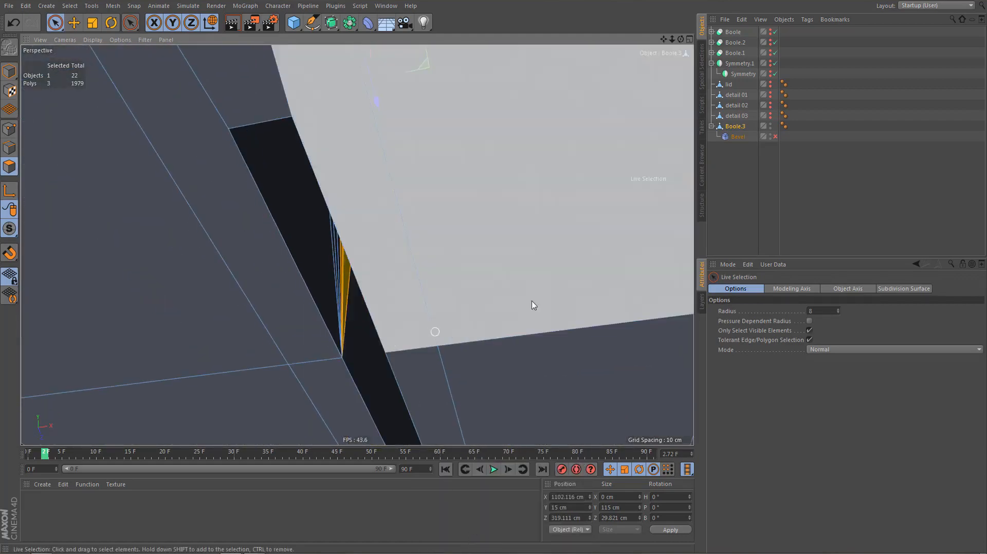
pyautogui.click(775, 136)
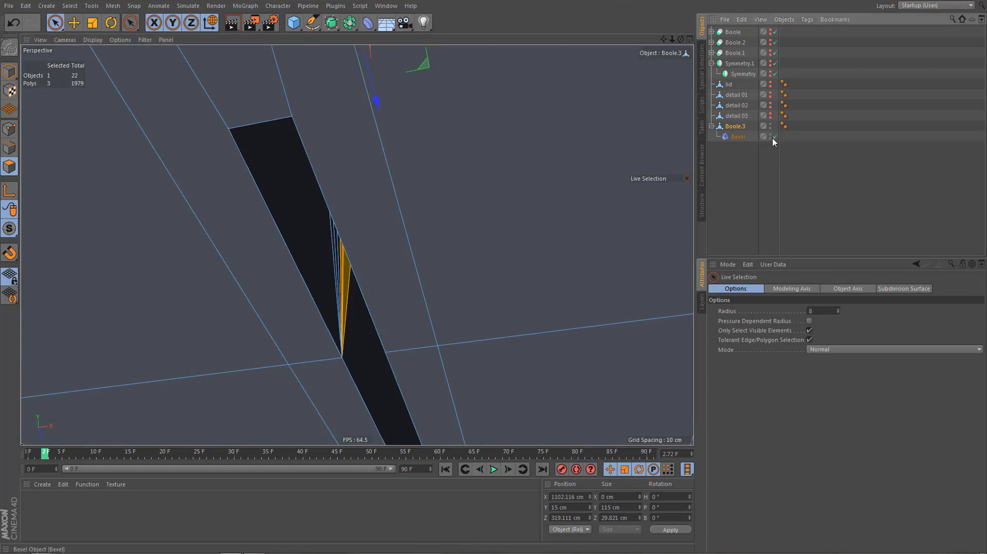
# Select the Bevel deformer under Boole.3 and raise its offset to 1.5 cm with the whole plate in view
pyautogui.click(738, 137)
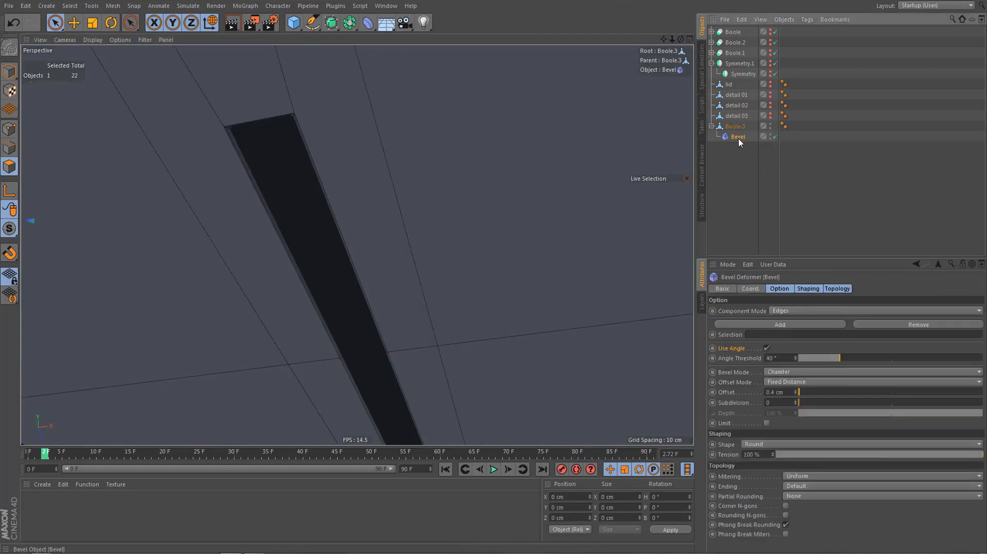
pyautogui.keyDown('alt'); pyautogui.moveTo(460, 254); pyautogui.dragTo(301, 535, button='right'); pyautogui.keyUp('alt')
pyautogui.keyDown('alt'); pyautogui.moveTo(473, 220); pyautogui.dragTo(662, 436); pyautogui.keyUp('alt')
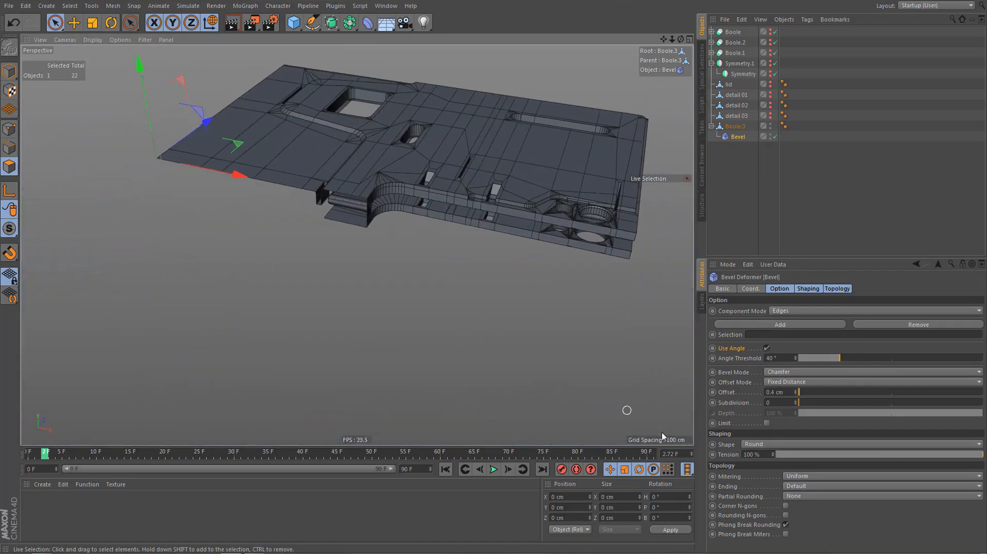
pyautogui.click(797, 390)
pyautogui.click(797, 391)
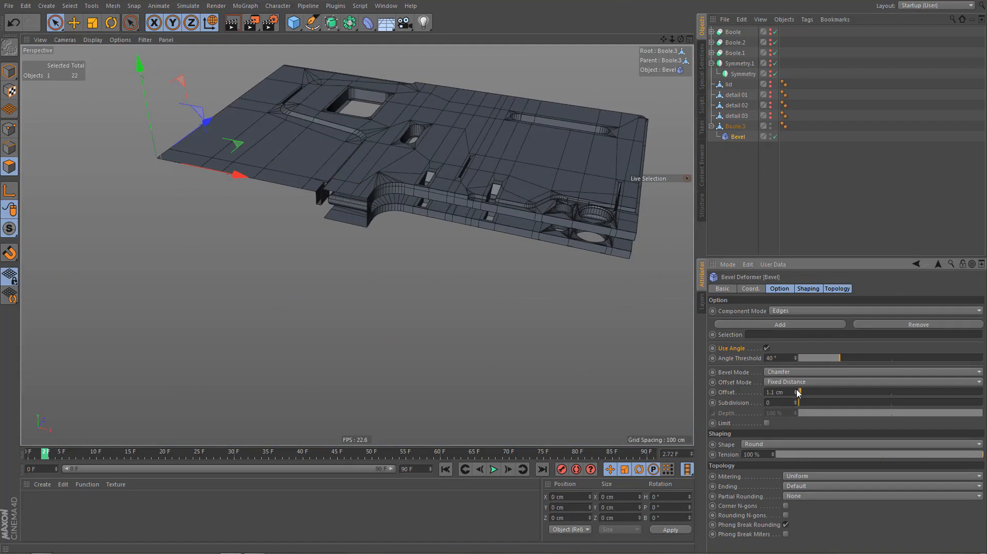
# Reduce the Bevel deformer's offset to 1.3 cm while checking the small notch on the rim of the large round opening
pyautogui.keyDown('alt'); pyautogui.moveTo(560, 269); pyautogui.dragTo(459, 322, button='middle'); pyautogui.keyUp('alt')
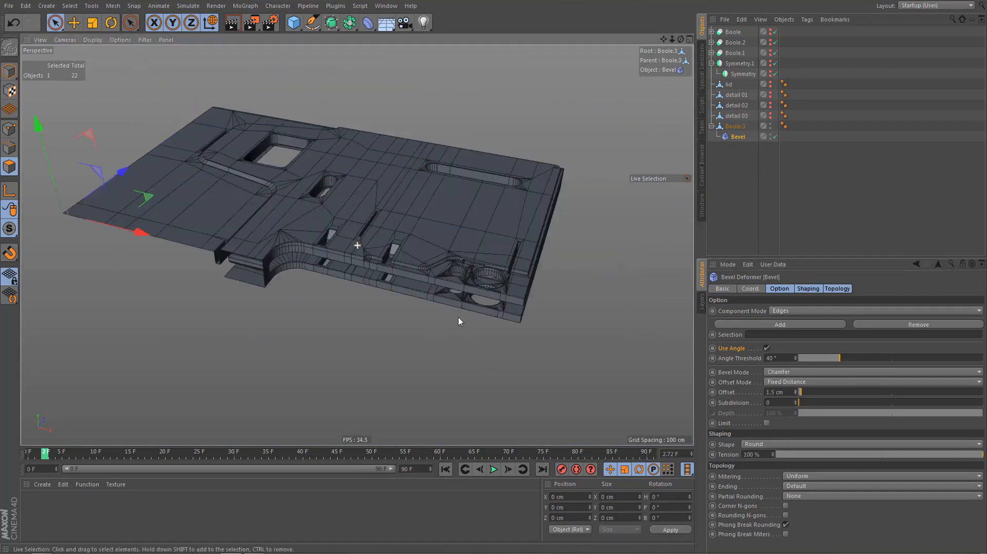
pyautogui.keyDown('alt'); pyautogui.moveTo(491, 293); pyautogui.dragTo(656, 269, button='right'); pyautogui.keyUp('alt')
pyautogui.keyDown('alt'); pyautogui.moveTo(584, 274); pyautogui.dragTo(536, 309, button='middle'); pyautogui.keyUp('alt')
pyautogui.keyDown('alt'); pyautogui.moveTo(506, 296); pyautogui.dragTo(663, 263, button='right'); pyautogui.keyUp('alt')
pyautogui.keyDown('alt'); pyautogui.moveTo(575, 303); pyautogui.dragTo(701, 322); pyautogui.keyUp('alt')
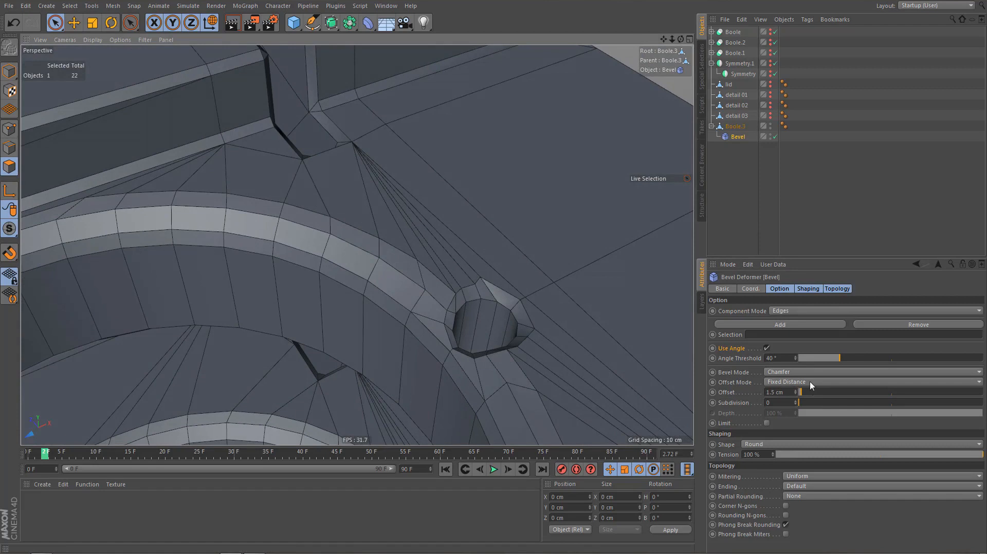
pyautogui.moveTo(796, 394)
pyautogui.mouseDown()
pyautogui.moveTo(793, 403)
pyautogui.moveTo(795, 394)
pyautogui.mouseUp()
pyautogui.keyDown('alt'); pyautogui.moveTo(527, 375); pyautogui.dragTo(505, 344, button='middle'); pyautogui.keyUp('alt')
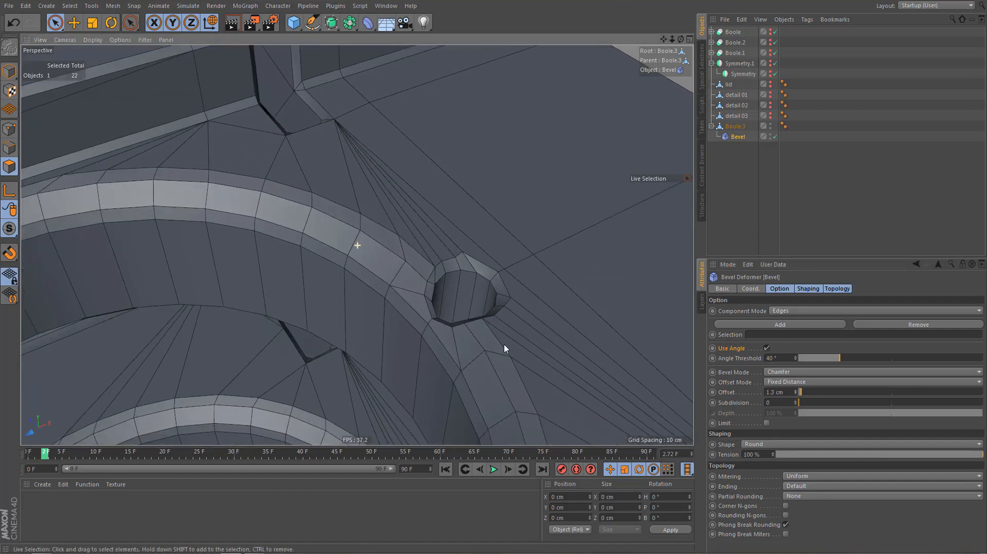
# Try Default mitering on the Bevel deformer at the rim notch and return it to Uniform
pyautogui.keyDown('alt'); pyautogui.moveTo(524, 335); pyautogui.dragTo(586, 339); pyautogui.keyUp('alt')
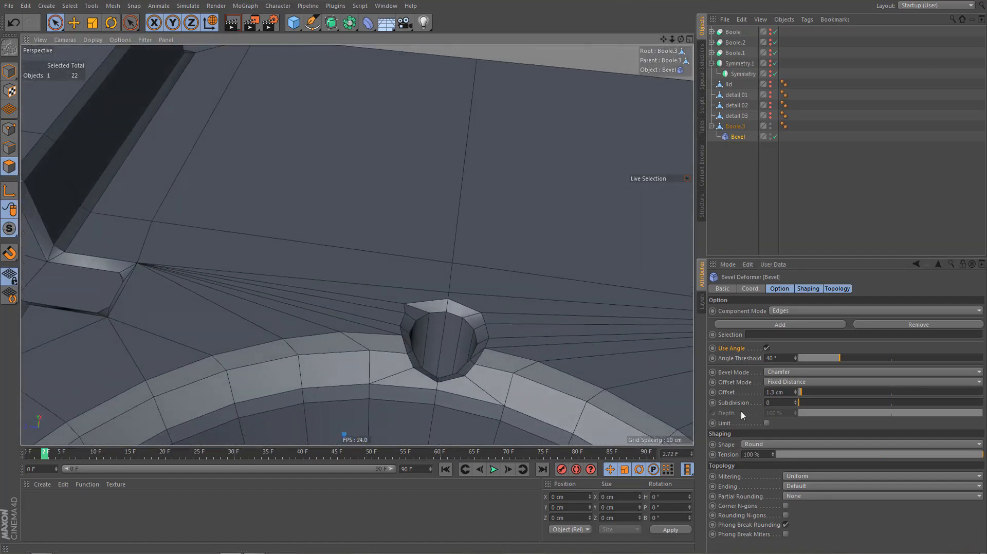
pyautogui.click(805, 475)
pyautogui.click(805, 486)
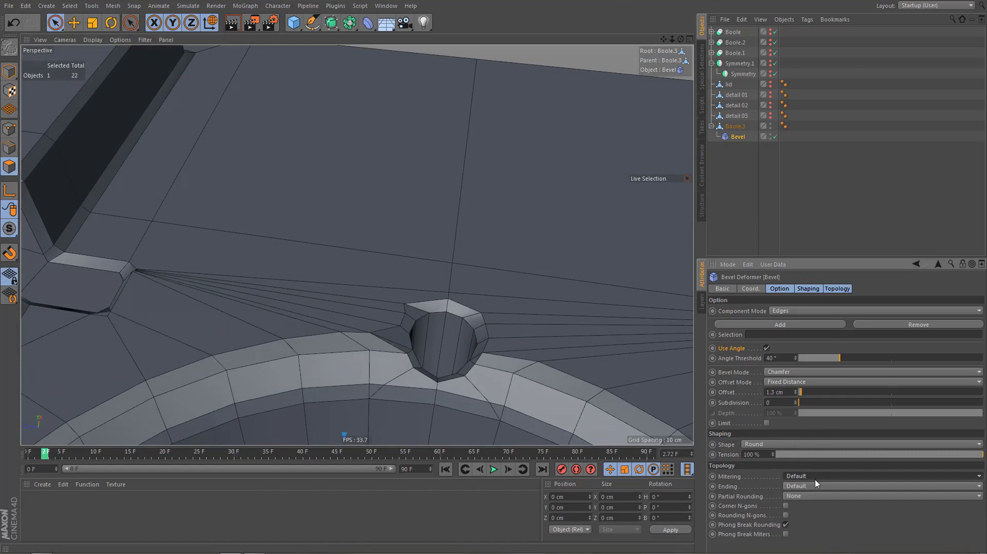
pyautogui.click(814, 477)
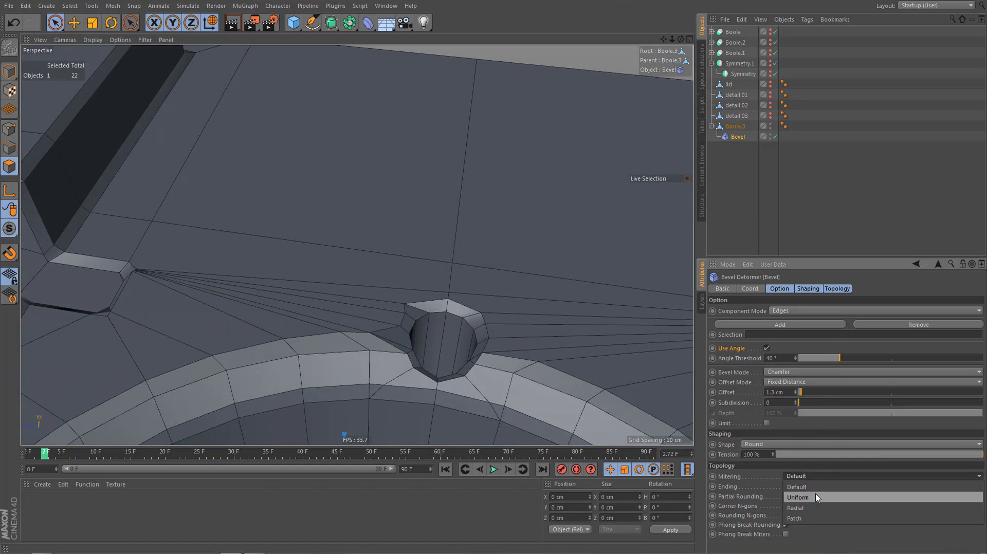
pyautogui.click(817, 497)
# Set the Bevel deformer's offset to 0.7 cm and its subdivision to 2
pyautogui.keyDown('alt'); pyautogui.moveTo(538, 347); pyautogui.dragTo(584, 389); pyautogui.keyUp('alt')
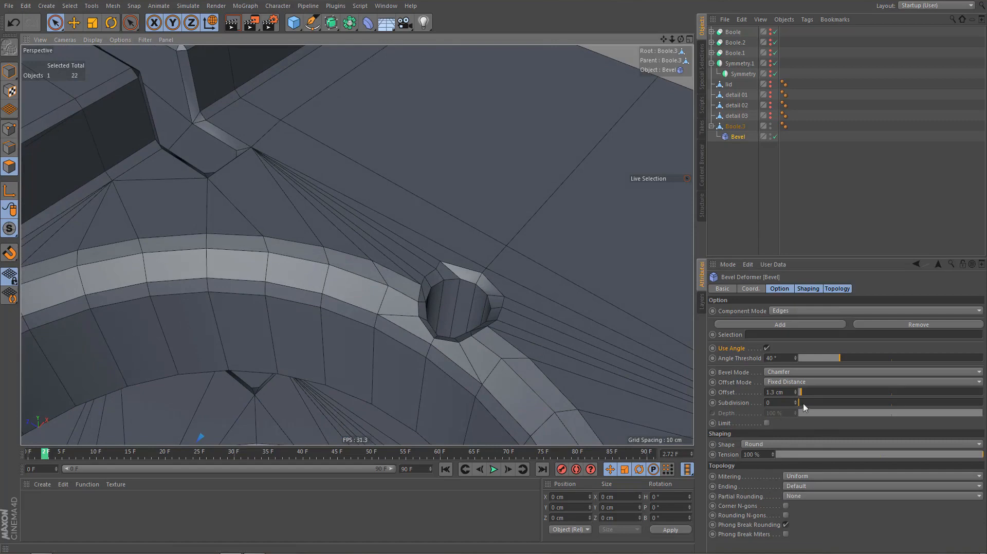
pyautogui.moveTo(796, 394); pyautogui.dragTo(776, 397)
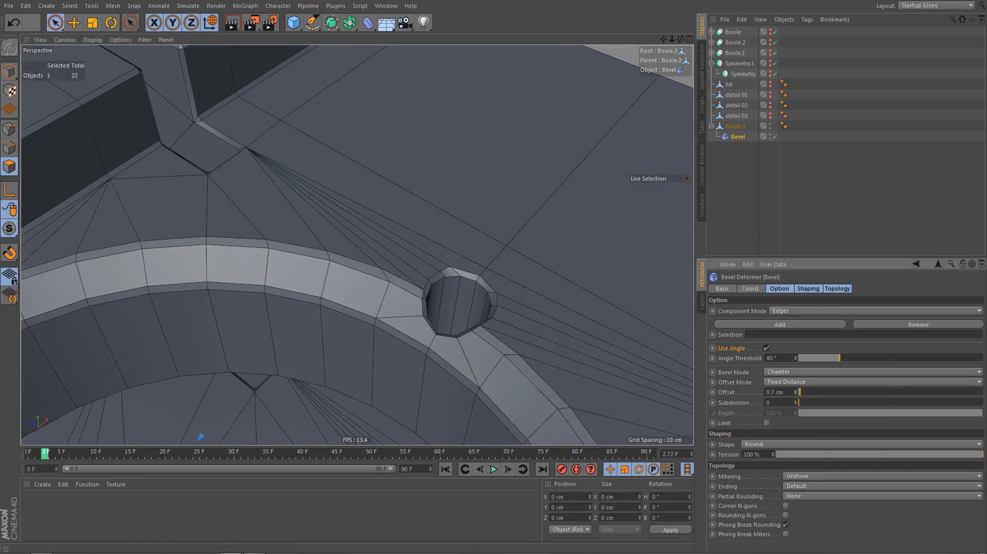
pyautogui.keyDown('alt'); pyautogui.moveTo(532, 326); pyautogui.dragTo(545, 304); pyautogui.keyUp('alt')
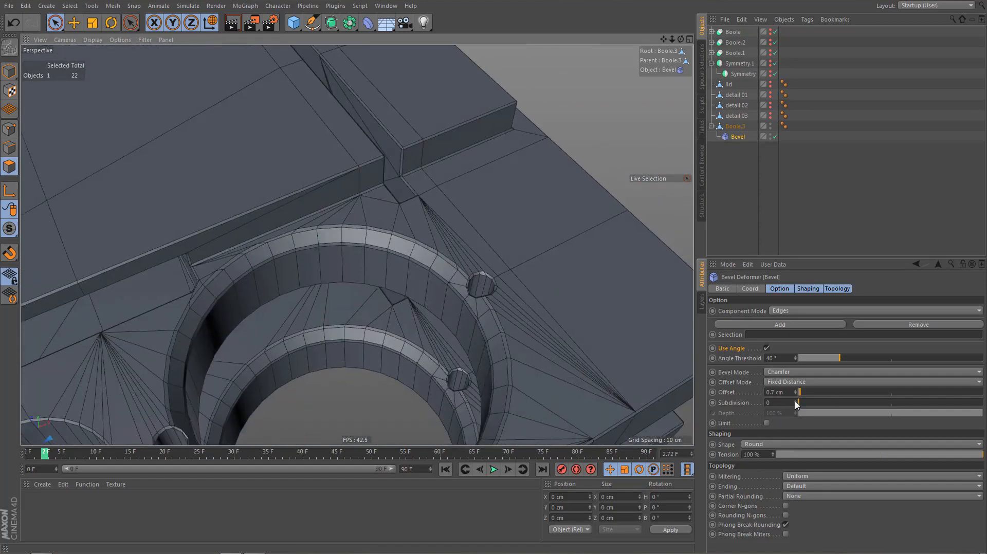
pyautogui.moveTo(796, 403); pyautogui.dragTo(798, 398)
pyautogui.keyDown('alt'); pyautogui.moveTo(612, 331); pyautogui.dragTo(518, 297); pyautogui.keyUp('alt')
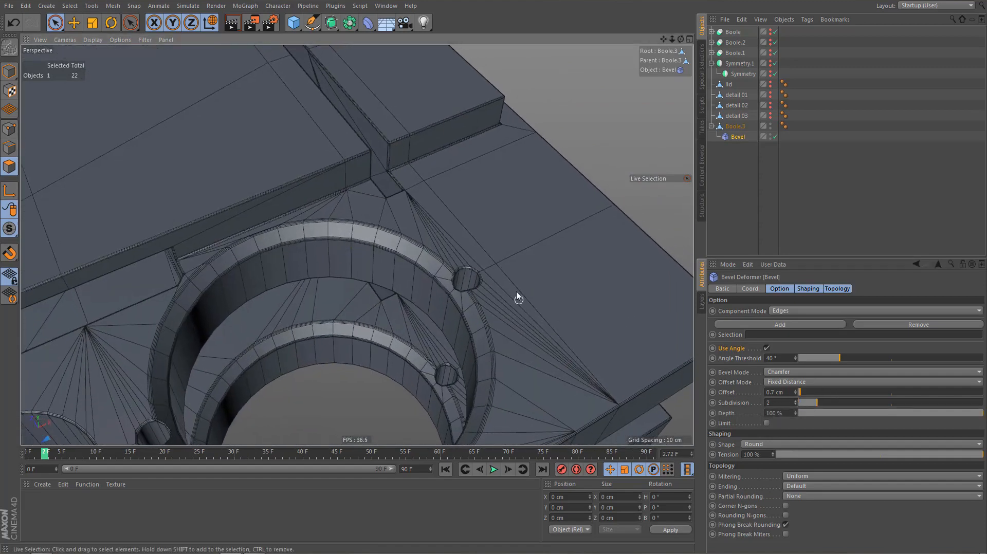
# Render a viewport preview of the whole bevelled panel to check its edges
pyautogui.keyDown('alt'); pyautogui.moveTo(517, 294); pyautogui.dragTo(509, 370, button='right'); pyautogui.keyUp('alt')
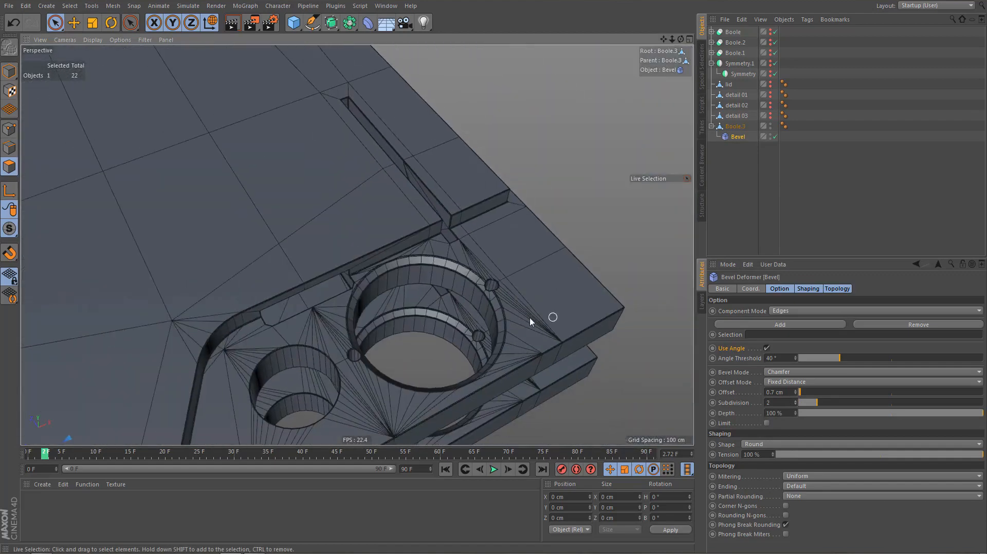
pyautogui.keyDown('alt'); pyautogui.moveTo(531, 322); pyautogui.dragTo(421, 275); pyautogui.keyUp('alt')
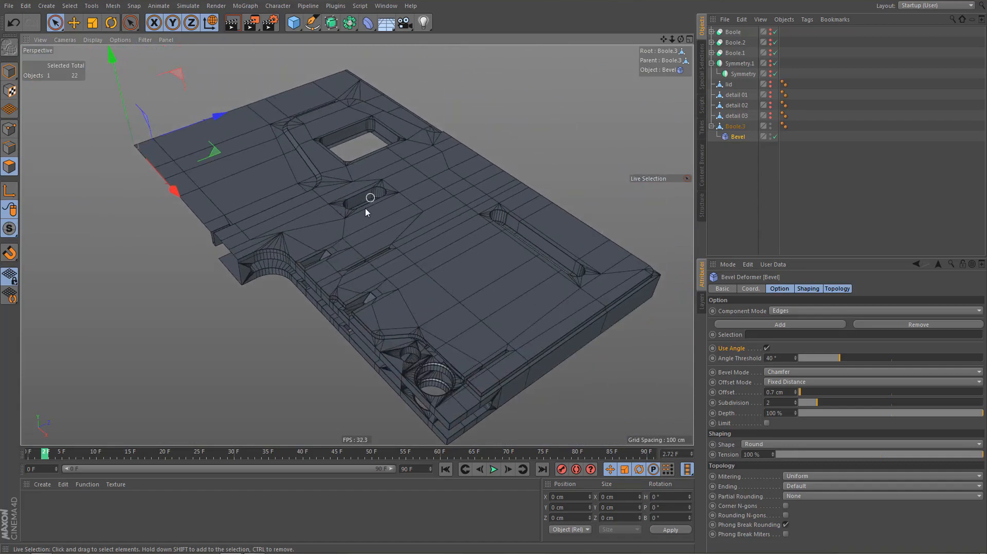
pyautogui.hotkey('ctrl', 'r')
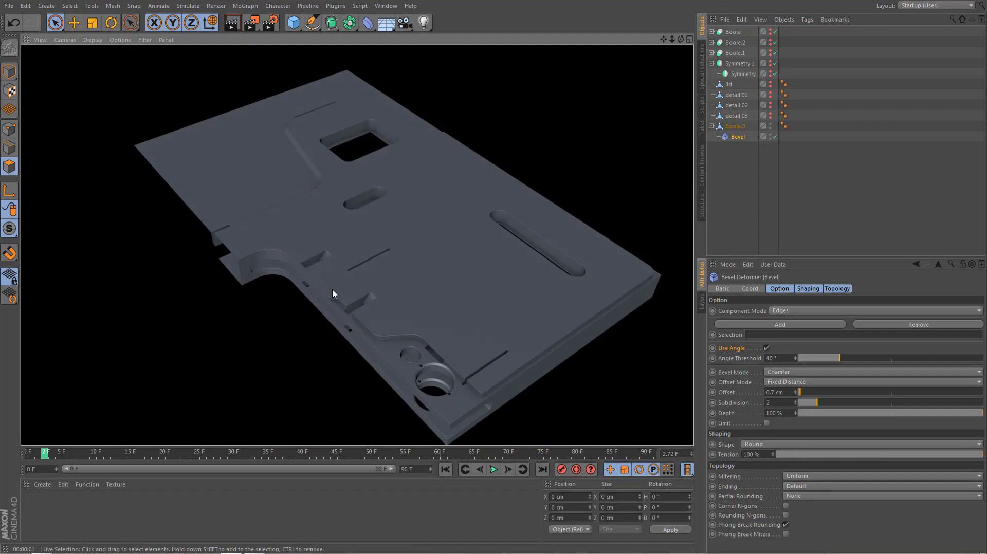
# Set the Bevel deformer's angle threshold to 37°
pyautogui.keyDown('alt'); pyautogui.moveTo(304, 232); pyautogui.dragTo(370, 227, button='right'); pyautogui.keyUp('alt')
pyautogui.keyDown('alt'); pyautogui.moveTo(363, 223); pyautogui.dragTo(463, 227); pyautogui.keyUp('alt')
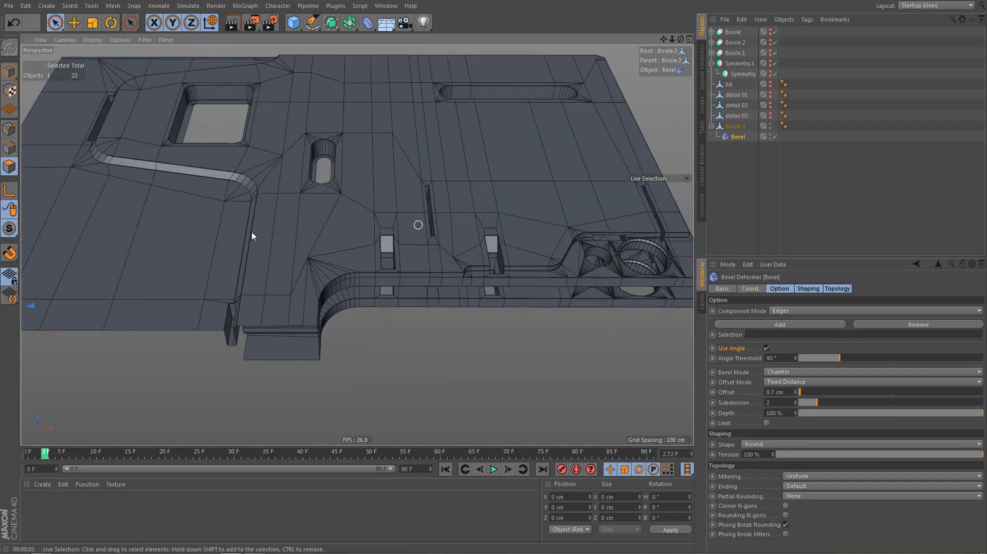
pyautogui.keyDown('alt'); pyautogui.moveTo(251, 231); pyautogui.dragTo(328, 259, button='middle'); pyautogui.keyUp('alt')
pyautogui.keyDown('alt'); pyautogui.moveTo(328, 258); pyautogui.dragTo(401, 226, button='right'); pyautogui.keyUp('alt')
pyautogui.keyDown('alt'); pyautogui.moveTo(352, 248); pyautogui.dragTo(414, 248); pyautogui.keyUp('alt')
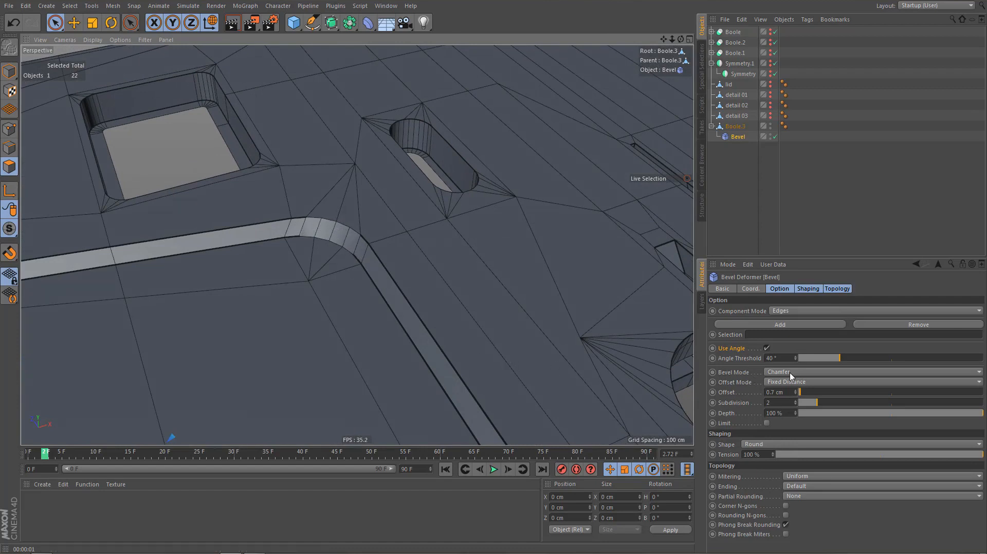
pyautogui.click(740, 359)
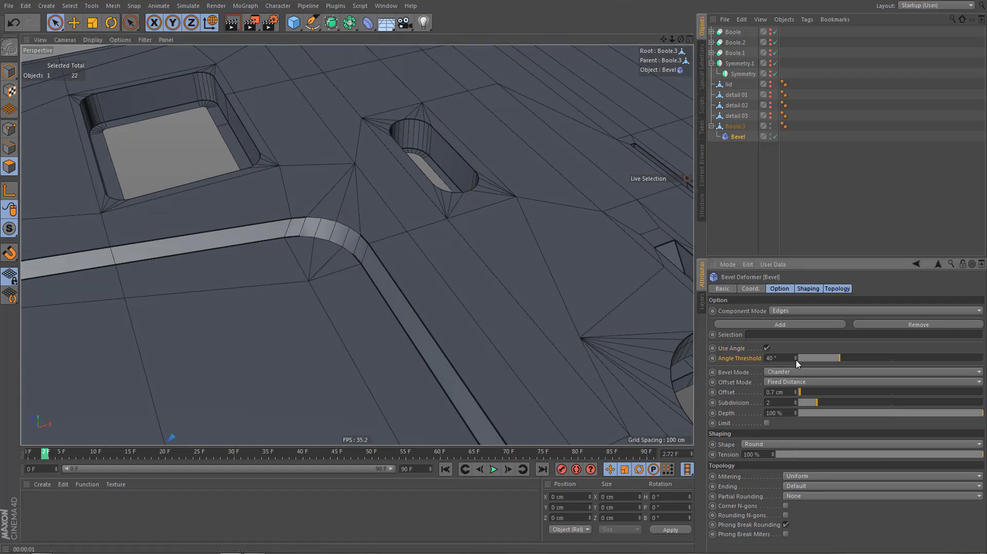
pyautogui.click(796, 360)
# Render a viewport preview of the panel around the curved groove and the rounded cutouts
pyautogui.keyDown('alt'); pyautogui.moveTo(430, 326); pyautogui.dragTo(321, 267); pyautogui.keyUp('alt')
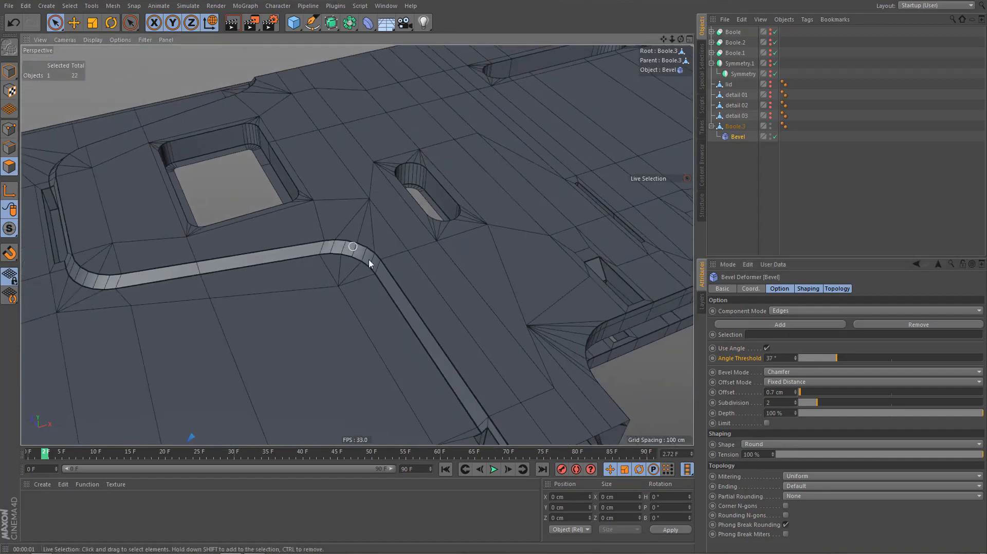
pyautogui.scroll(-3, 346, 286)
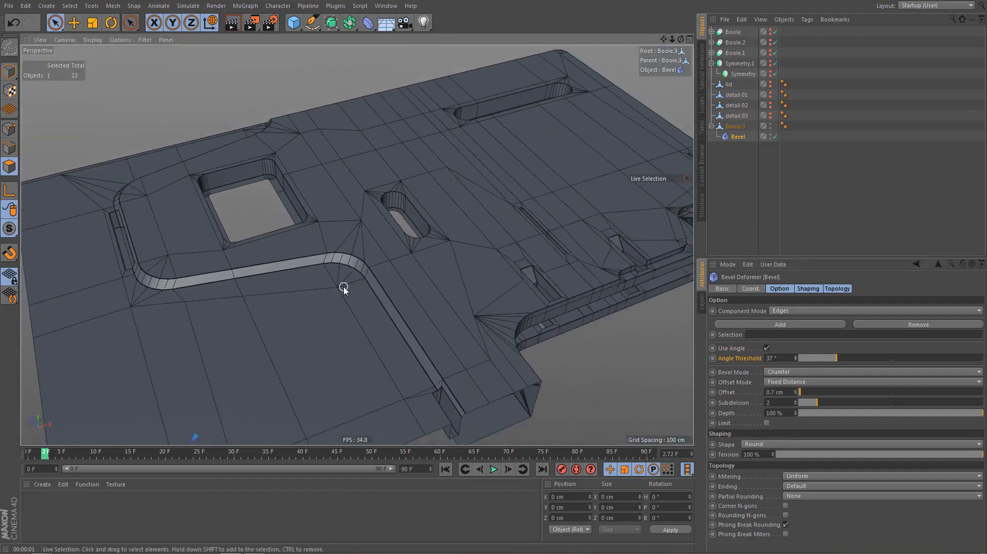
pyautogui.hotkey('ctrl', 'r')
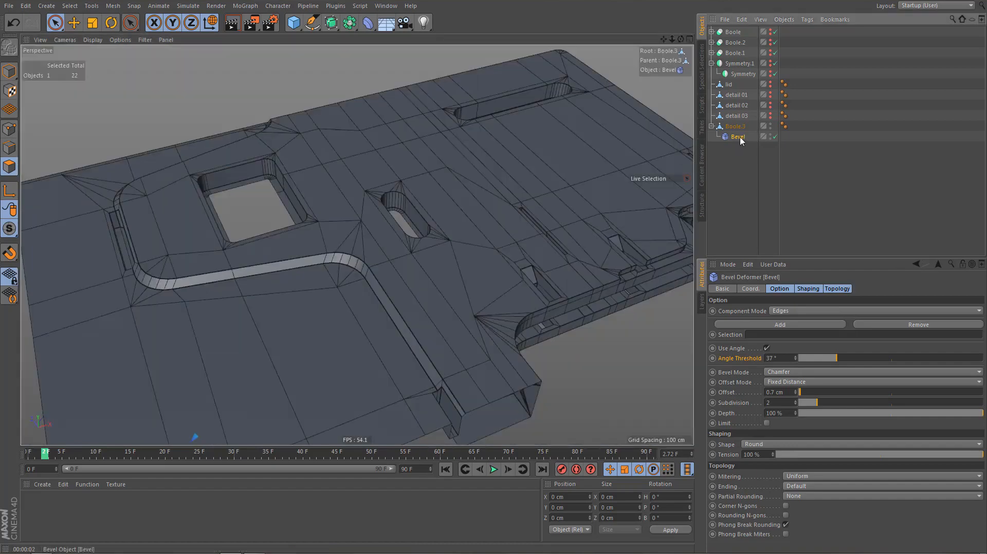
# Set the Bevel deformer's offset to 1.6 cm and preview-render the panel from two angles
pyautogui.click(727, 181)
pyautogui.click(737, 127)
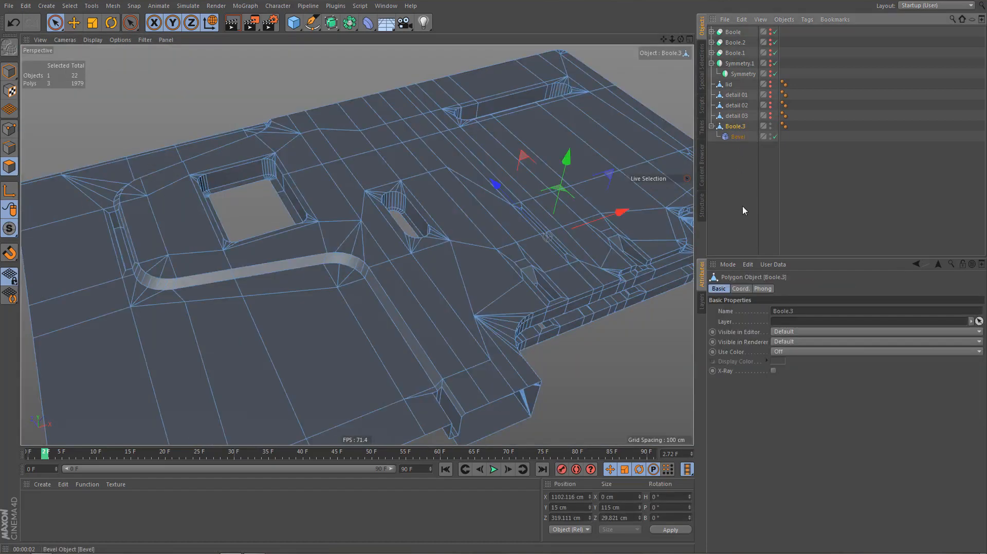
pyautogui.click(738, 137)
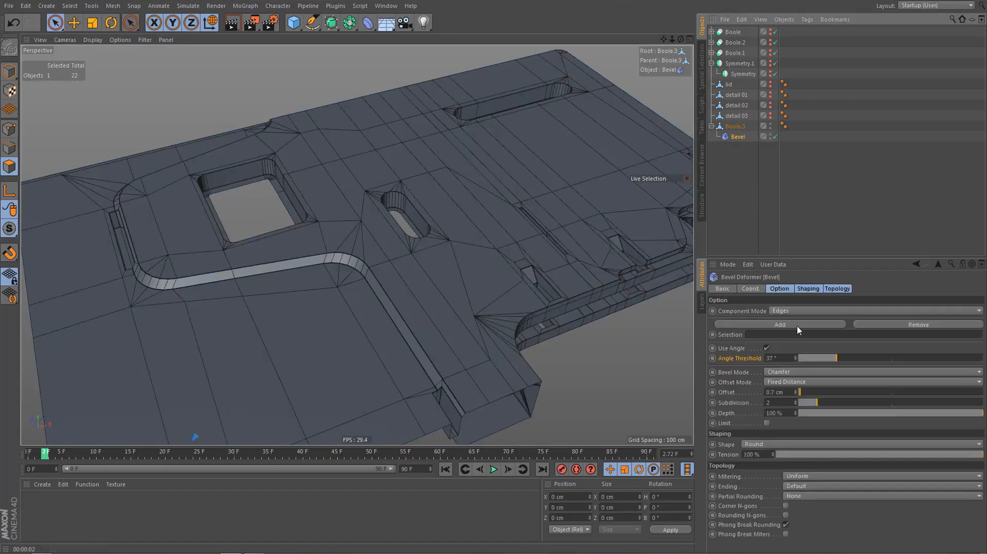
pyautogui.moveTo(796, 393); pyautogui.dragTo(796, 390)
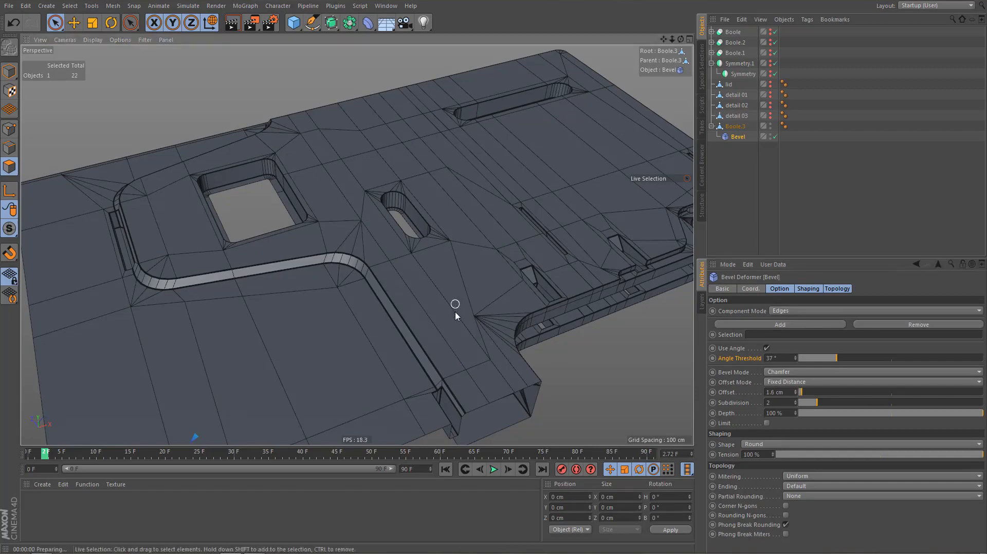
pyautogui.hotkey('ctrl', 'r')
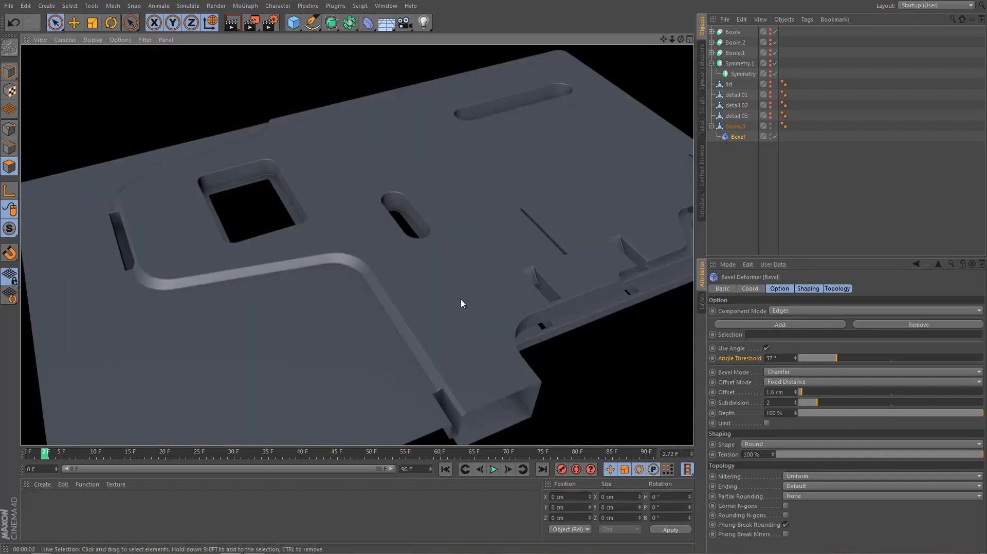
pyautogui.keyDown('alt'); pyautogui.moveTo(461, 302); pyautogui.dragTo(356, 295); pyautogui.keyUp('alt')
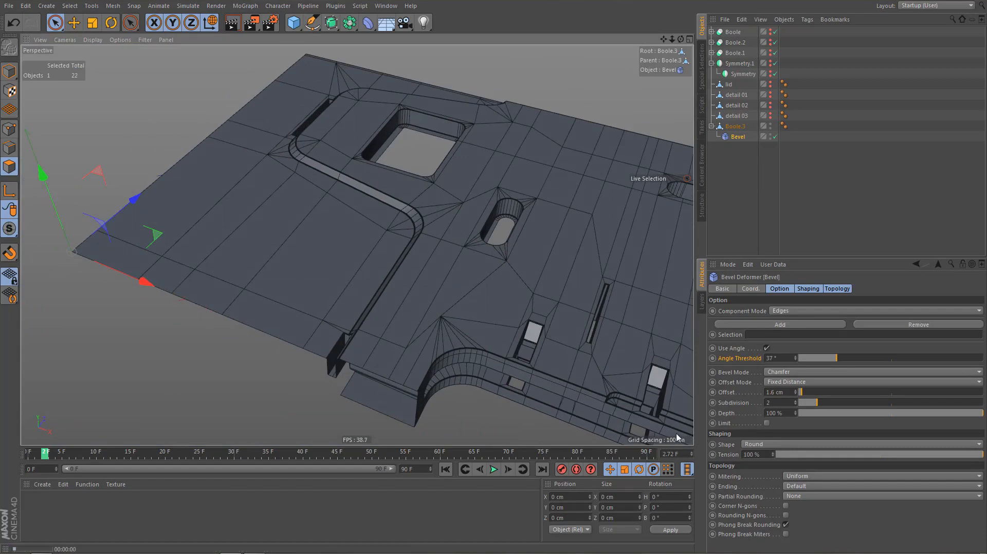
pyautogui.hotkey('ctrl', 'r')
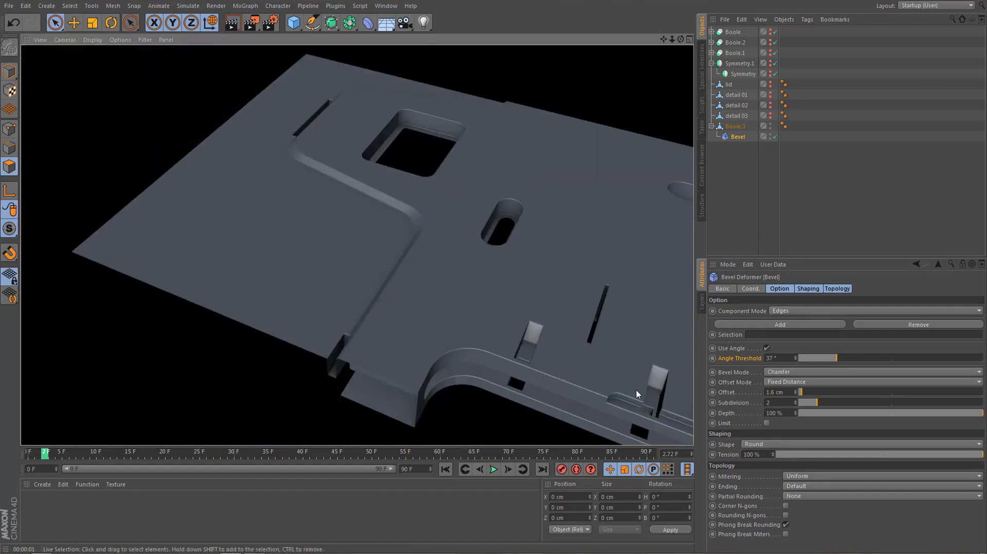
# Set the Bevel deformer's offset to 1 cm
pyautogui.keyDown('alt'); pyautogui.moveTo(619, 380); pyautogui.dragTo(563, 356, button='right'); pyautogui.keyUp('alt')
pyautogui.moveTo(790, 393); pyautogui.dragTo(752, 402)
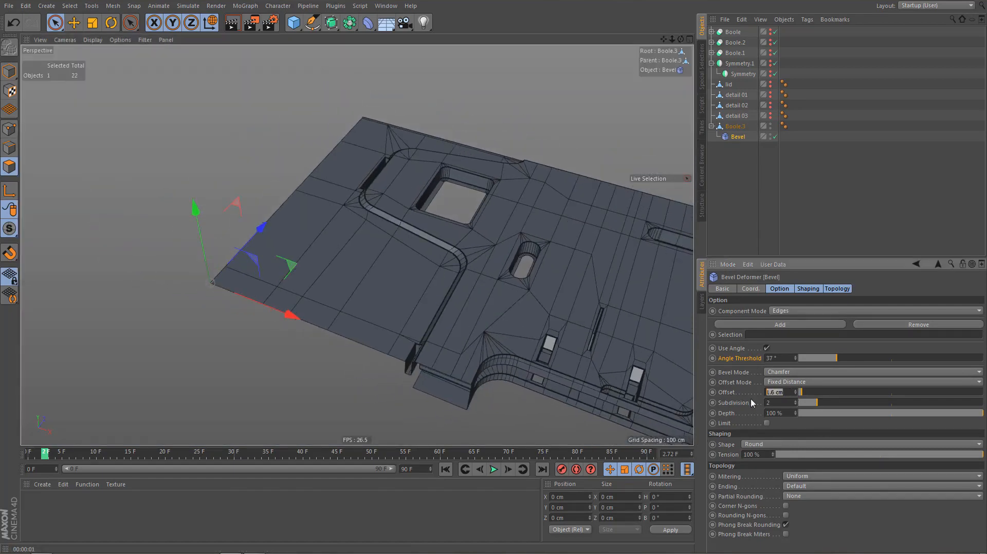
pyautogui.write('1')
pyautogui.press('Return')
pyautogui.keyDown('alt'); pyautogui.moveTo(554, 353); pyautogui.dragTo(473, 336, button='middle'); pyautogui.keyUp('alt')
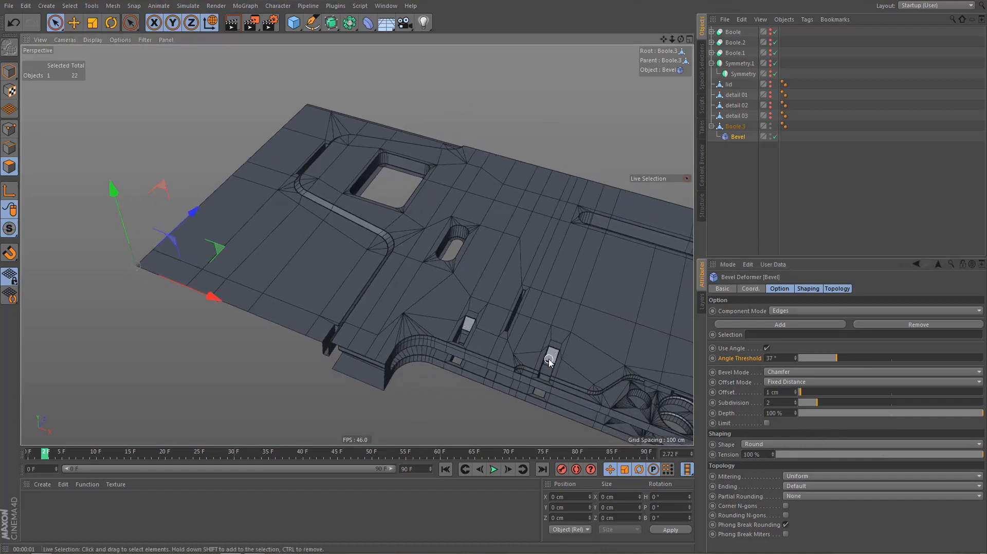
pyautogui.hotkey('ctrl', 'b')
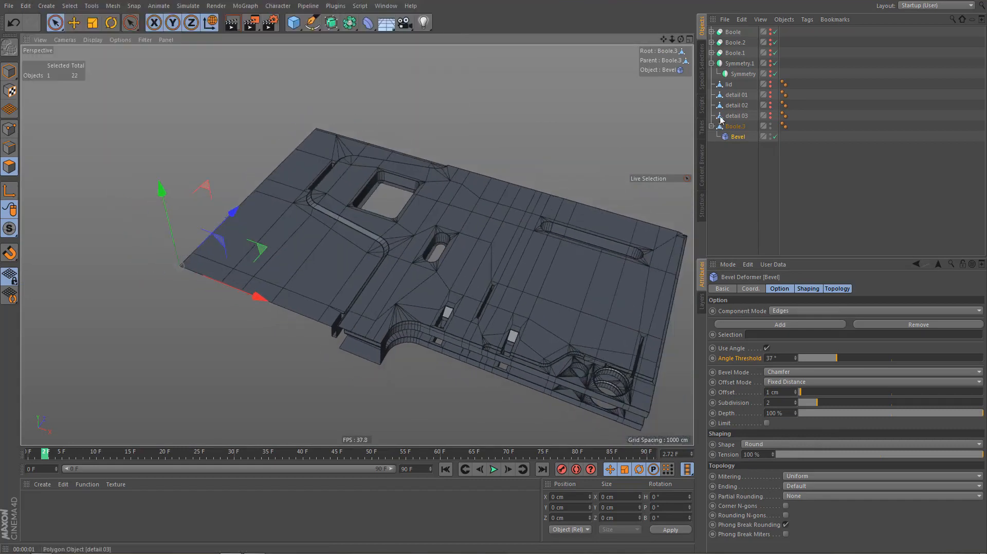
# Mirror the Boole.3 panel with a parent Symmetry object and render a viewport preview of it
pyautogui.click(735, 126)
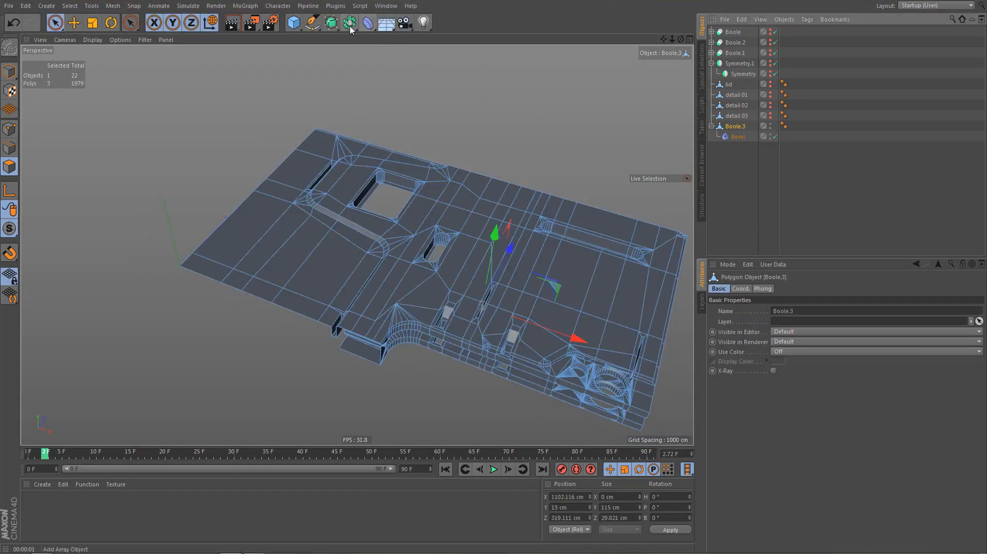
pyautogui.moveTo(350, 23); pyautogui.dragTo(482, 80)
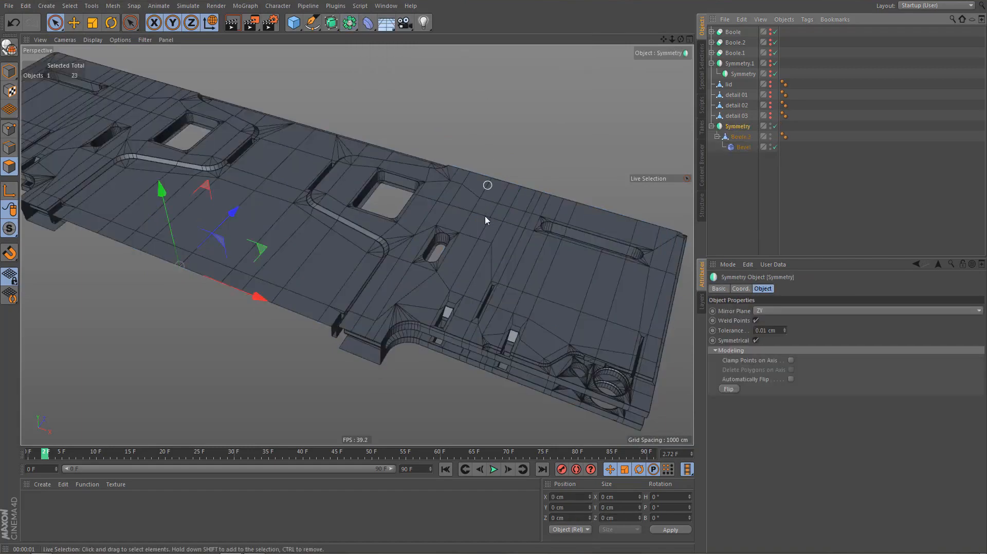
pyautogui.keyDown('alt'); pyautogui.moveTo(480, 221); pyautogui.dragTo(474, 249, button='middle'); pyautogui.keyUp('alt')
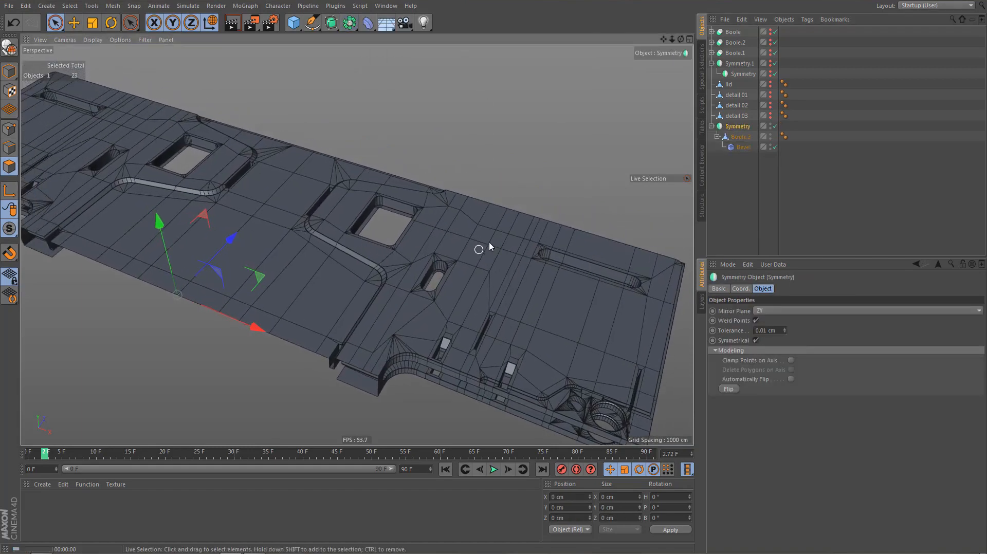
pyautogui.hotkey('ctrl', 'r')
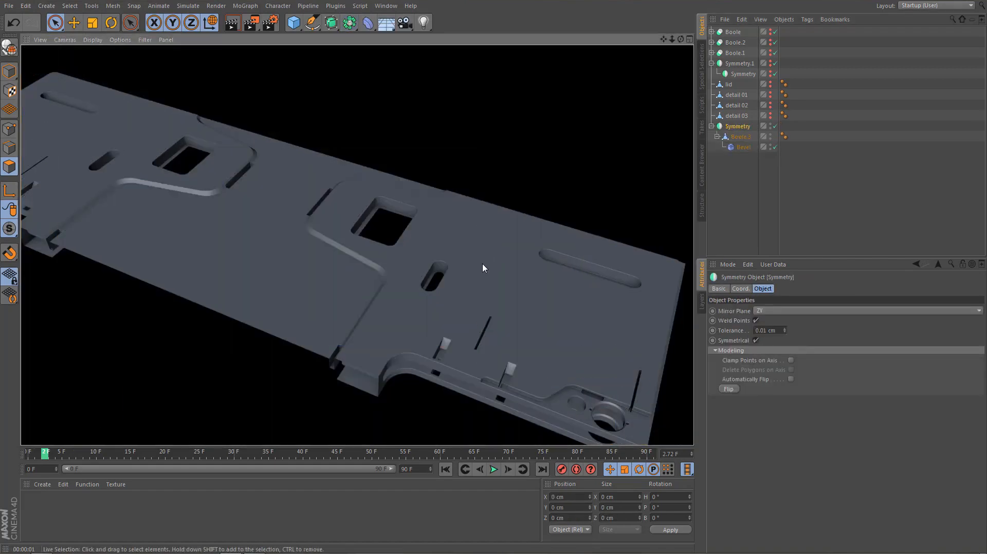
# Set the offset of the Bevel deformer under Boole.3 to 2.1 cm
pyautogui.scroll(5, 409, 265)
pyautogui.keyDown('alt'); pyautogui.moveTo(380, 319); pyautogui.dragTo(443, 334); pyautogui.keyUp('alt')
pyautogui.keyDown('alt'); pyautogui.moveTo(318, 335); pyautogui.dragTo(430, 308, button='right'); pyautogui.keyUp('alt')
pyautogui.moveTo(393, 321)
pyautogui.keyDown('alt'); pyautogui.mouseDown()
pyautogui.moveTo(417, 300)
pyautogui.moveTo(383, 304)
pyautogui.moveTo(385, 324)
pyautogui.mouseUp(); pyautogui.keyUp('alt')
pyautogui.click(743, 147)
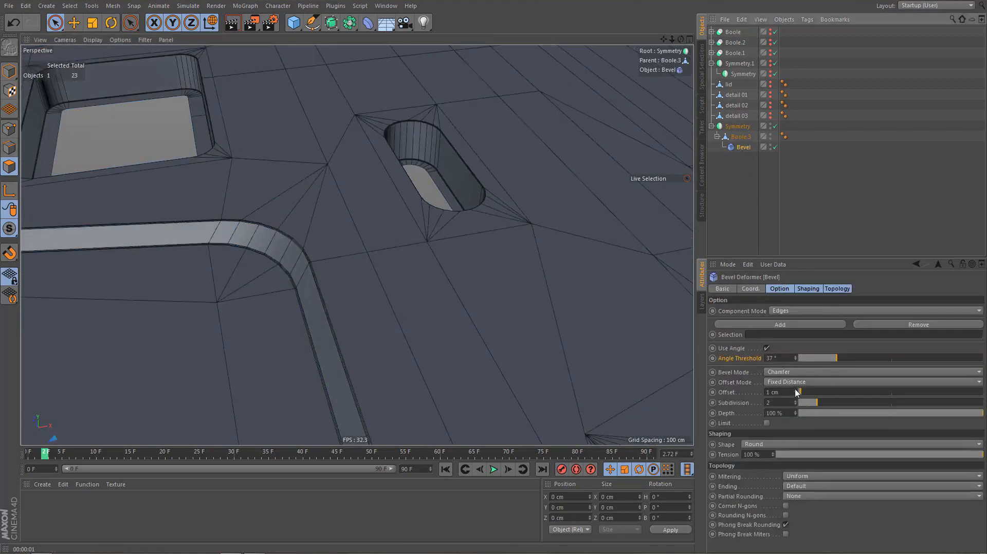
pyautogui.moveTo(798, 393); pyautogui.dragTo(801, 392)
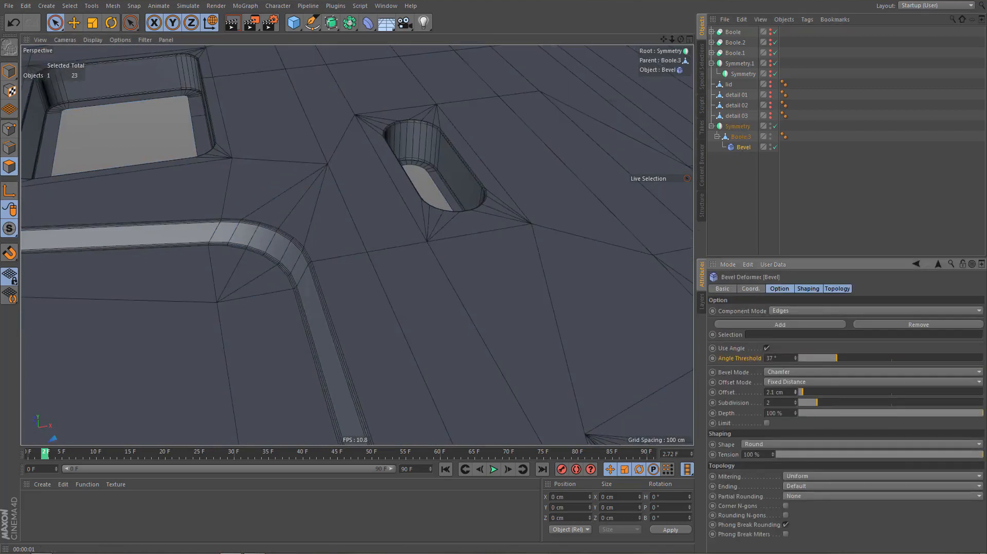
# Preview-render the bevelled edges around the large circular recess and undo the last offset change
pyautogui.keyDown('alt'); pyautogui.moveTo(403, 298); pyautogui.dragTo(357, 361, button='right'); pyautogui.keyUp('alt')
pyautogui.keyDown('alt'); pyautogui.moveTo(438, 319); pyautogui.dragTo(358, 350); pyautogui.keyUp('alt')
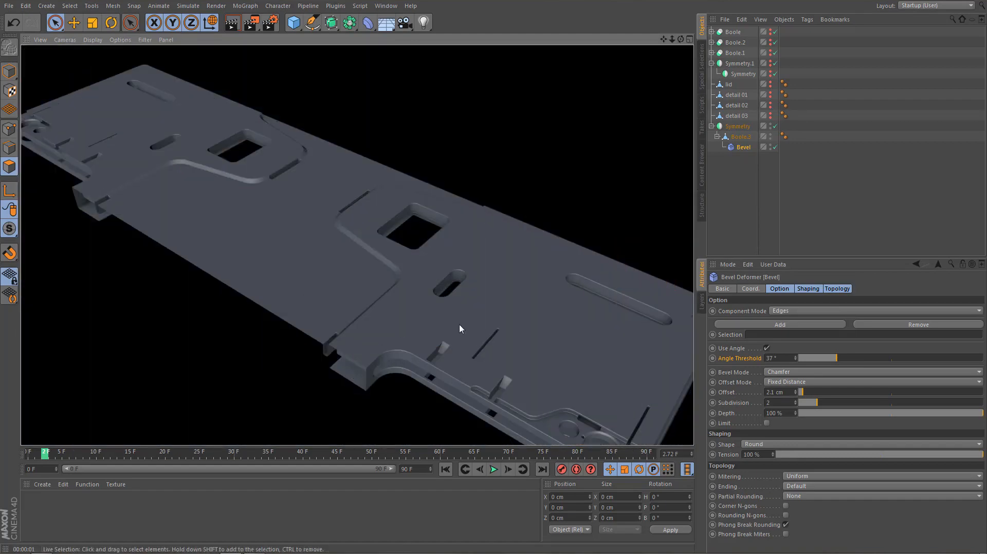
pyautogui.keyDown('alt'); pyautogui.moveTo(459, 323); pyautogui.dragTo(343, 252, button='right'); pyautogui.keyUp('alt')
pyautogui.keyDown('alt'); pyautogui.moveTo(489, 412); pyautogui.dragTo(658, 351, button='right'); pyautogui.keyUp('alt')
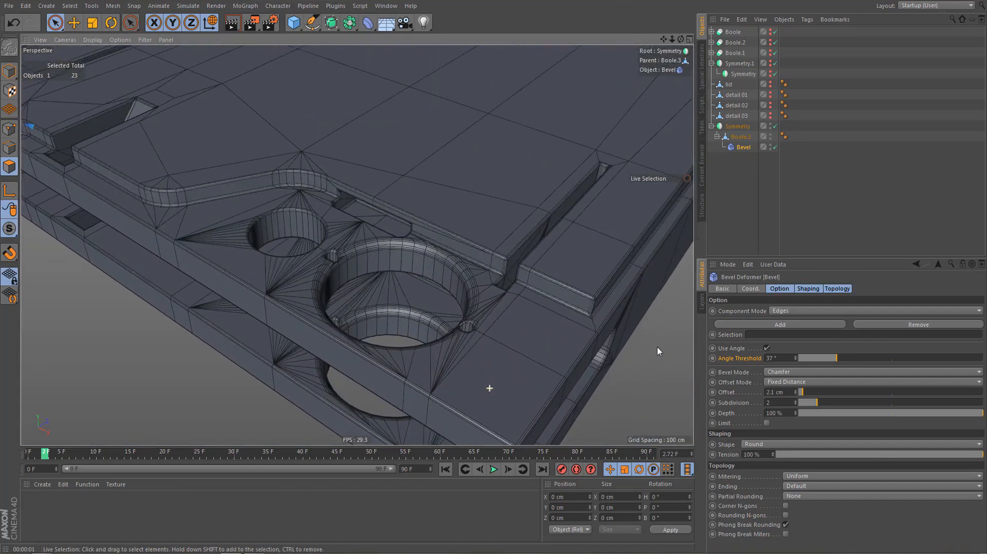
pyautogui.scroll(5, 617, 339)
pyautogui.hotkey('ctrl', 'r')
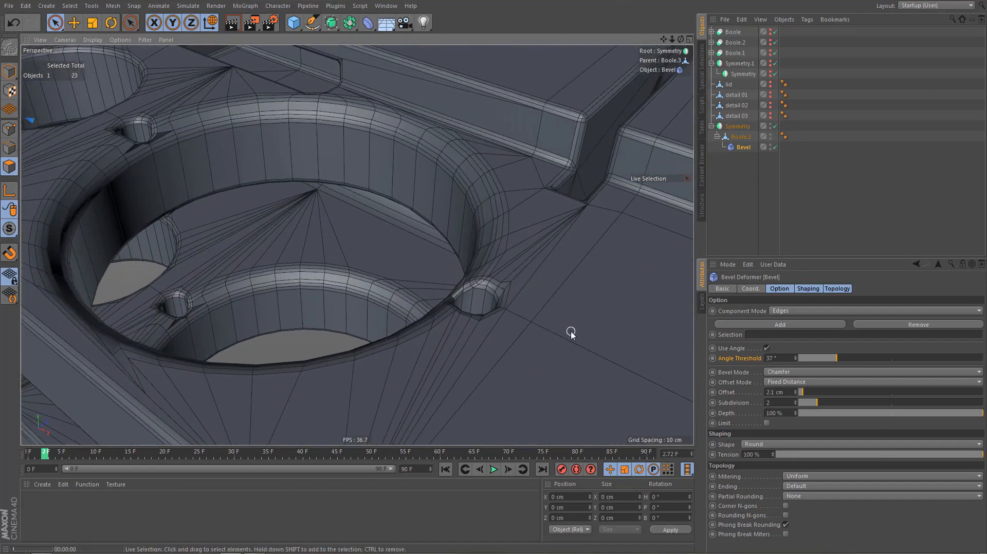
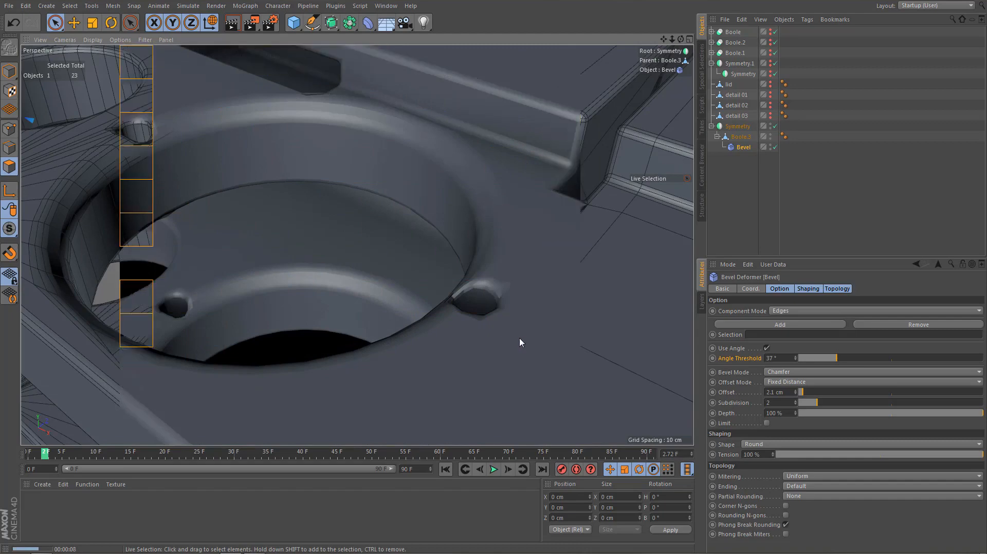
pyautogui.moveTo(529, 333)
pyautogui.keyDown('alt'); pyautogui.mouseDown()
pyautogui.moveTo(506, 348)
pyautogui.moveTo(544, 357)
pyautogui.mouseUp(); pyautogui.keyUp('alt')
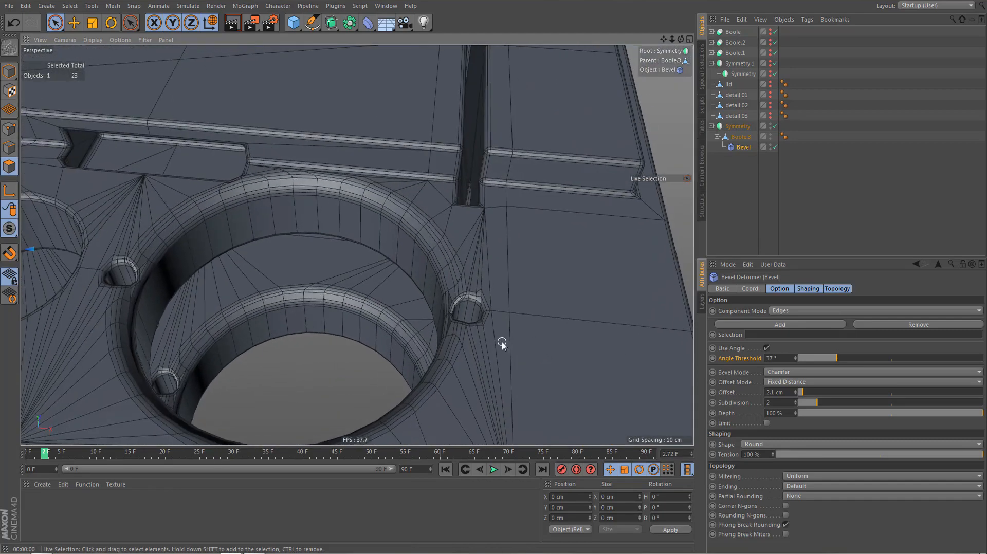
pyautogui.hotkey('ctrl', 'z')
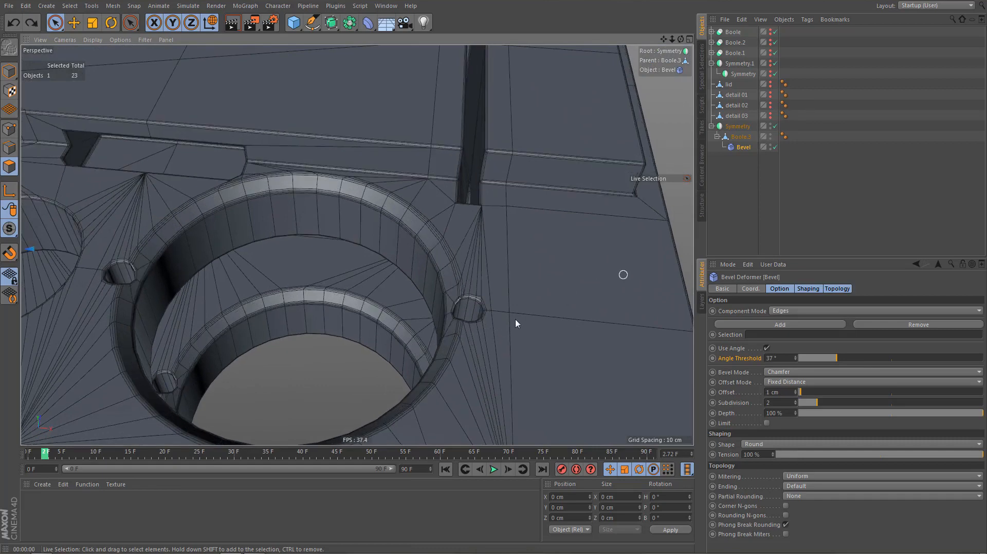
# Delete the Bevel deformer from the Boole.3 panel after checking the edges around the circular holes
pyautogui.scroll(5, 468, 329)
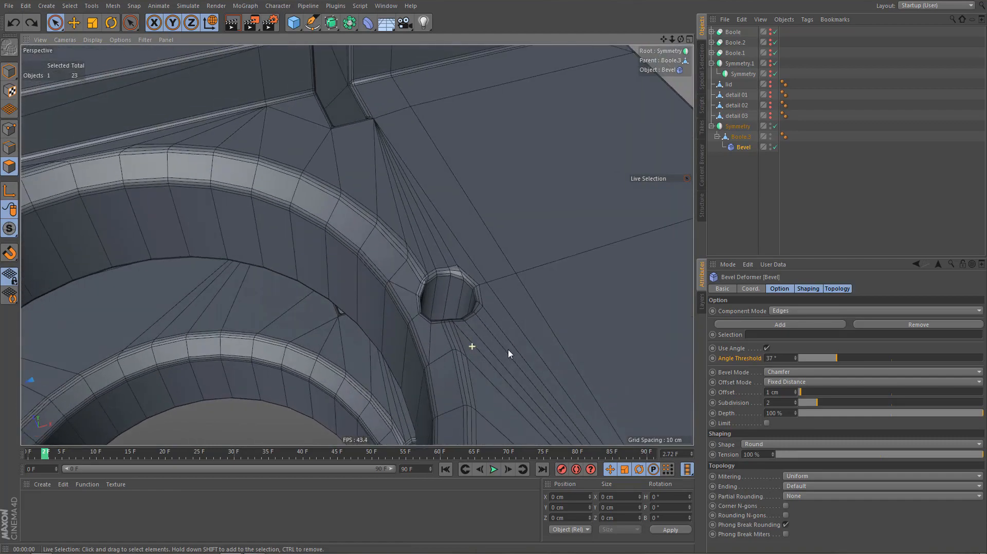
pyautogui.keyDown('alt'); pyautogui.moveTo(472, 346); pyautogui.dragTo(429, 358); pyautogui.keyUp('alt')
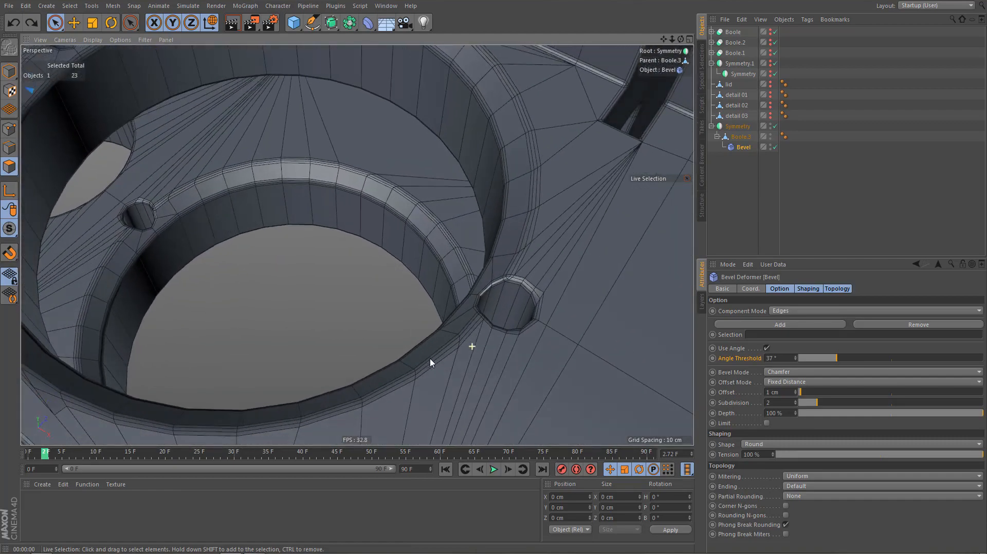
pyautogui.keyDown('alt'); pyautogui.moveTo(446, 351); pyautogui.dragTo(385, 437, button='right'); pyautogui.keyUp('alt')
pyautogui.keyDown('alt'); pyautogui.moveTo(448, 391); pyautogui.dragTo(445, 418, button='middle'); pyautogui.keyUp('alt')
pyautogui.keyDown('alt'); pyautogui.moveTo(471, 350); pyautogui.dragTo(463, 376); pyautogui.keyUp('alt')
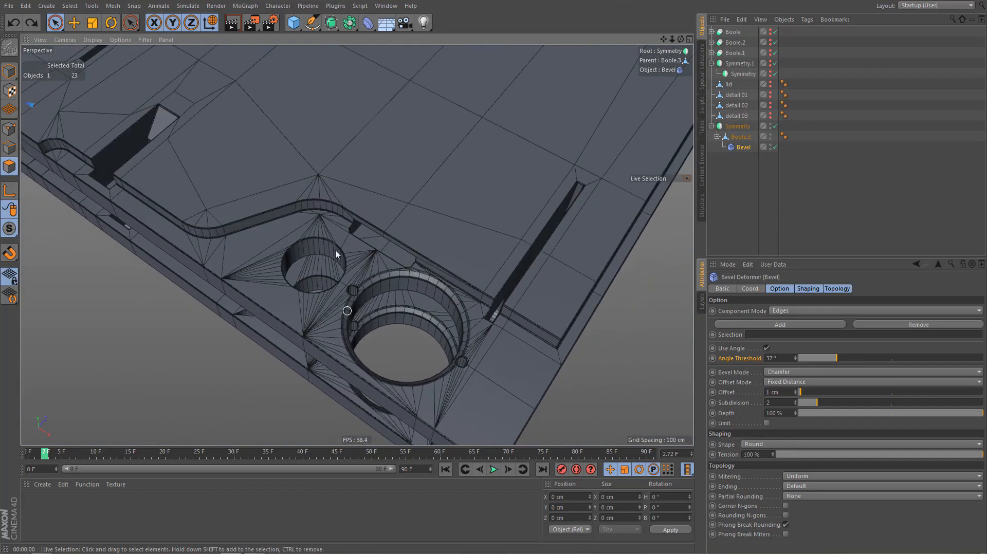
pyautogui.keyDown('alt'); pyautogui.moveTo(353, 237); pyautogui.dragTo(465, 308, button='right'); pyautogui.keyUp('alt')
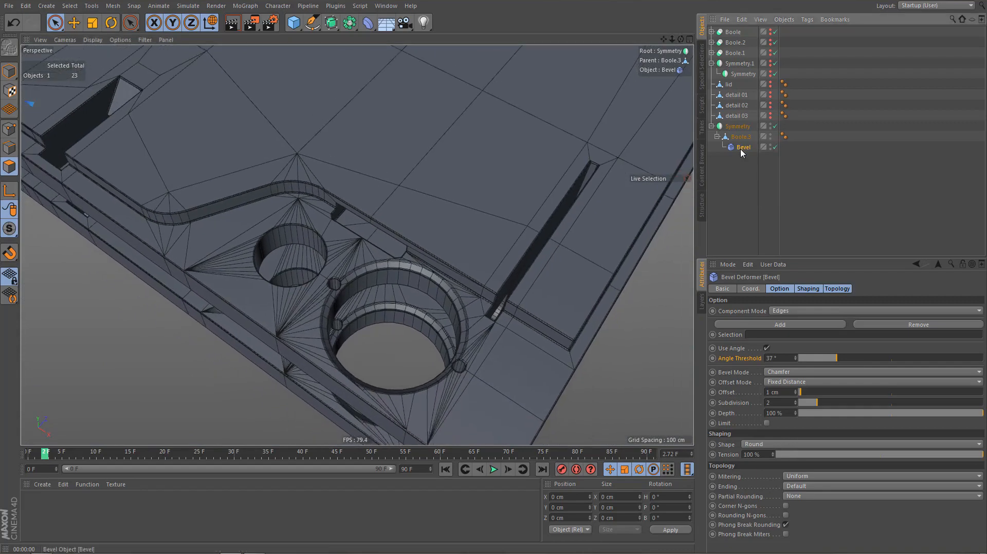
pyautogui.press('Delete')
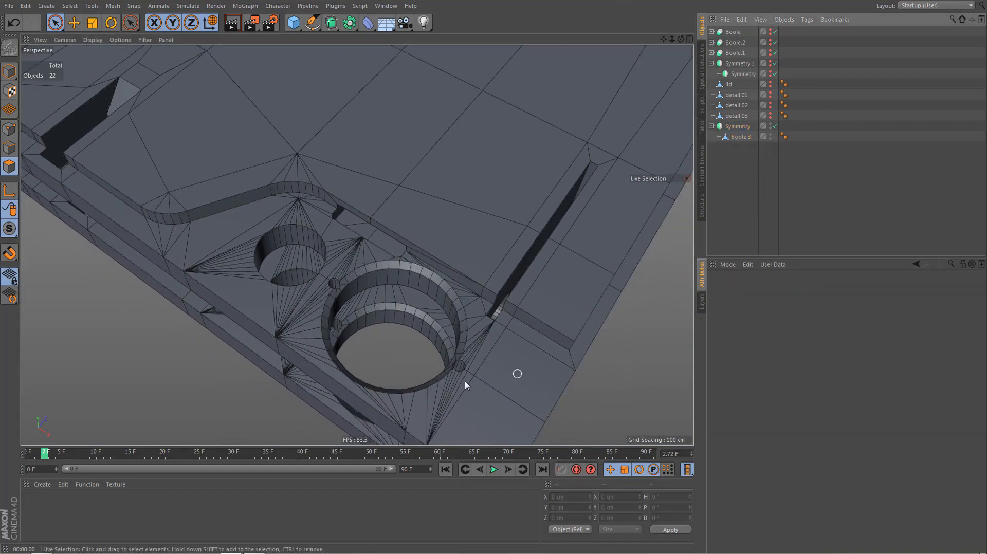
# Restore the deleted Bevel deformer under Boole.3 and disable it
pyautogui.scroll(10, 466, 383)
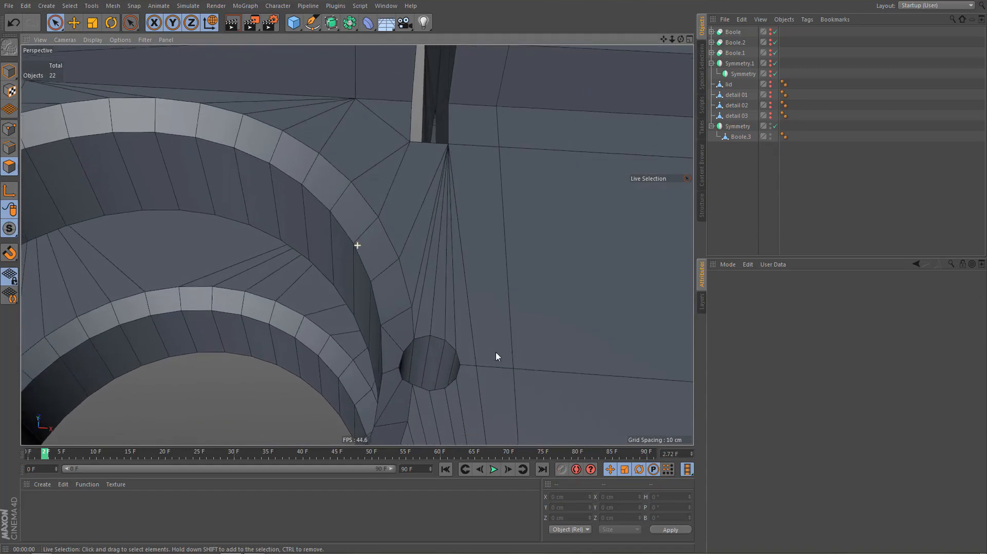
pyautogui.keyDown('alt'); pyautogui.moveTo(496, 352); pyautogui.dragTo(435, 251); pyautogui.keyUp('alt')
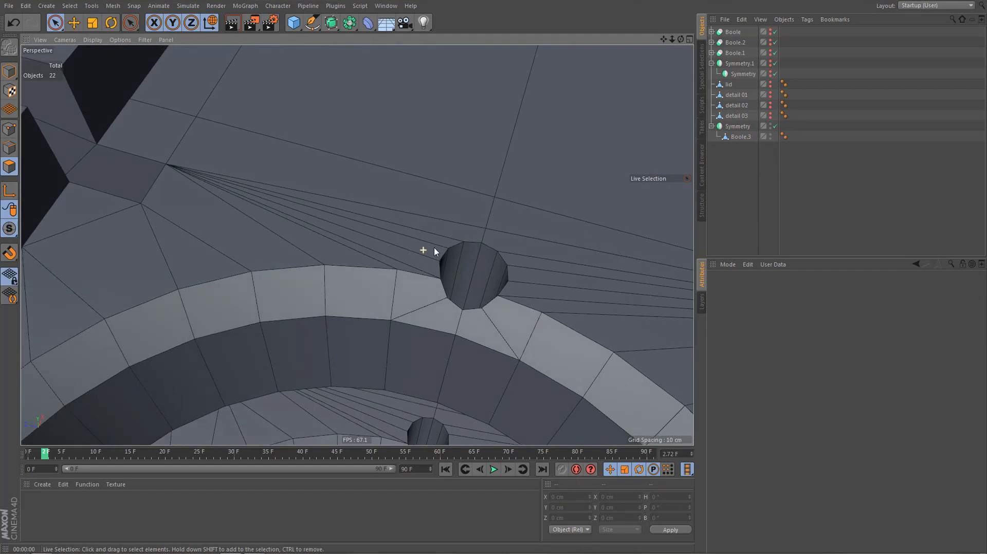
pyautogui.click(746, 137)
pyautogui.keyDown('alt'); pyautogui.moveTo(501, 216); pyautogui.dragTo(541, 220); pyautogui.keyUp('alt')
pyautogui.hotkey('ctrl', 'z')
pyautogui.hotkey('ctrl', 'z')
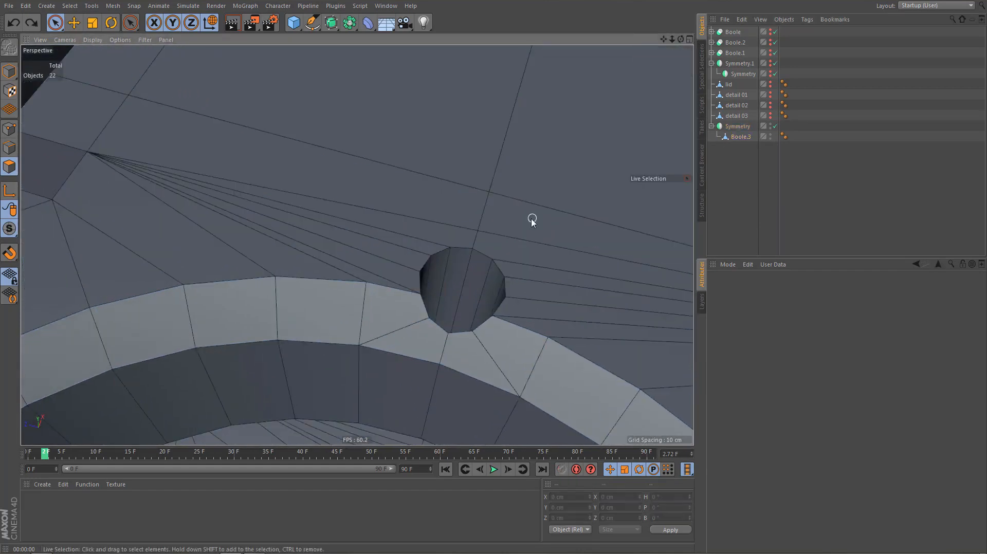
pyautogui.click(775, 147)
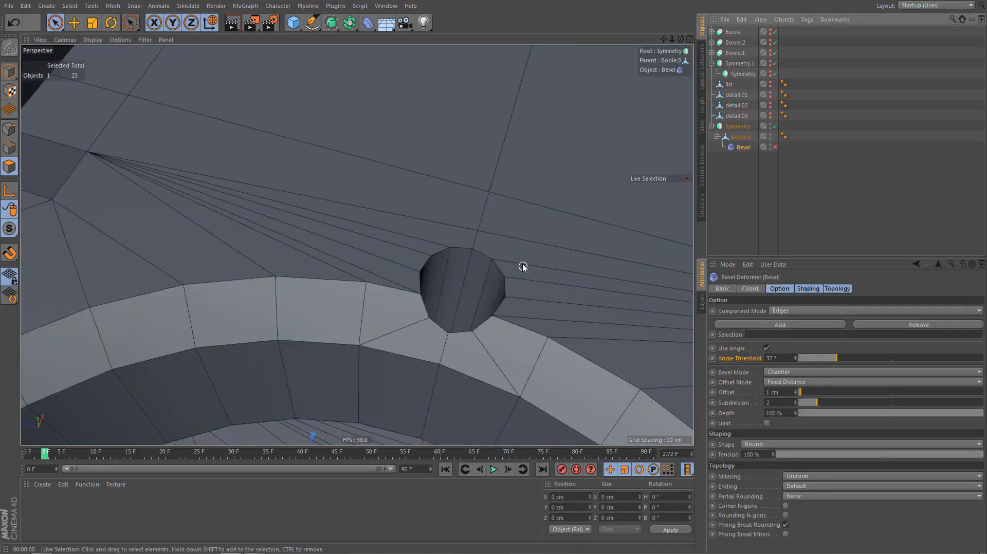
# Select the Boole.3 polygons fanning out around the small hole on the outer rim and melt them into one n-gon
pyautogui.click(739, 138)
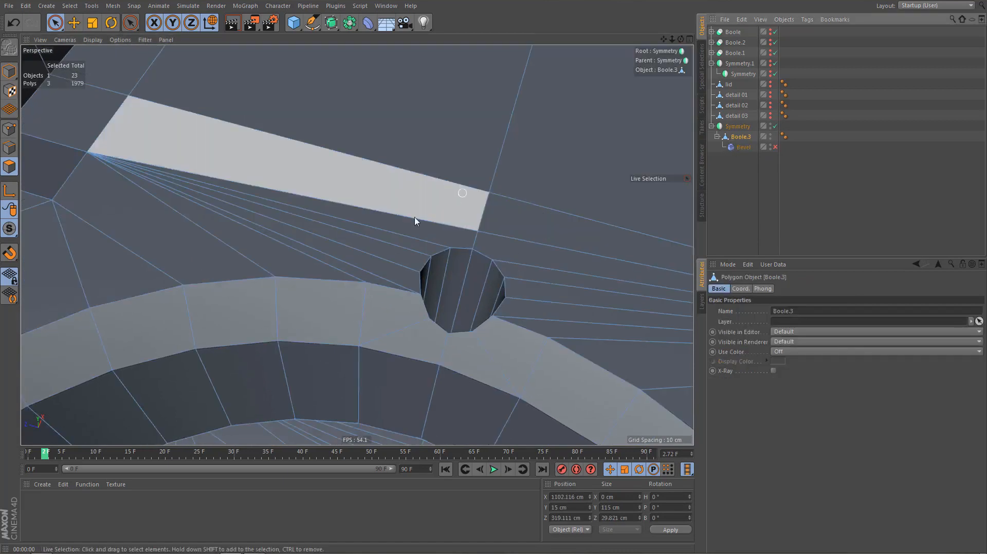
pyautogui.moveTo(380, 273)
pyautogui.mouseDown()
pyautogui.moveTo(420, 231)
pyautogui.moveTo(483, 238)
pyautogui.moveTo(526, 282)
pyautogui.moveTo(530, 318)
pyautogui.mouseUp()
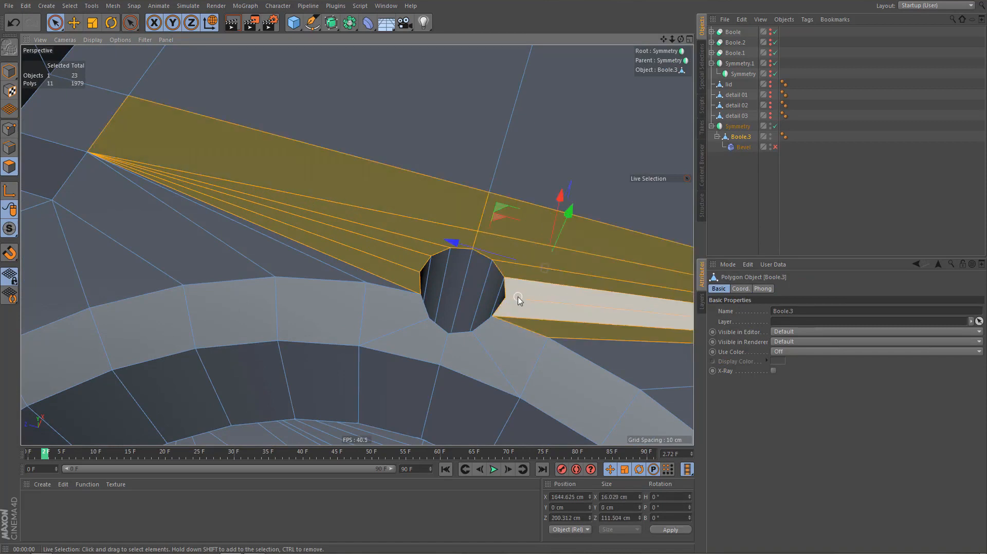
pyautogui.press('u')
pyautogui.press('z')
pyautogui.scroll(-1, 368, 242)
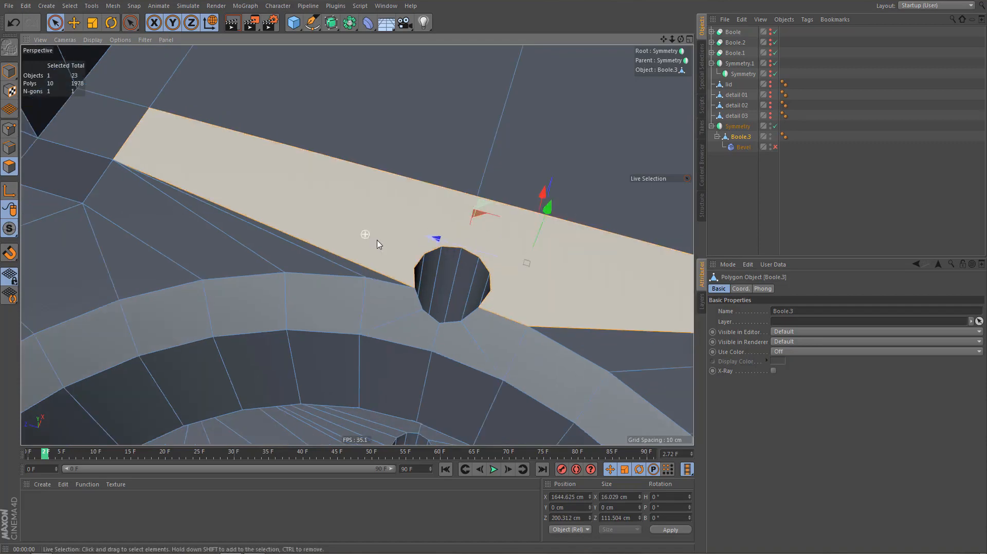
# Connect the grid corner point above the small hole to the hole's top point with a new edge
pyautogui.moveTo(385, 242)
pyautogui.keyDown('alt'); pyautogui.mouseDown()
pyautogui.moveTo(404, 240)
pyautogui.moveTo(392, 238)
pyautogui.mouseUp(); pyautogui.keyUp('alt')
pyautogui.moveTo(357, 245)
pyautogui.keyDown('alt'); pyautogui.mouseDown(button='middle')
pyautogui.moveTo(385, 273)
pyautogui.moveTo(364, 284)
pyautogui.mouseUp(button='middle'); pyautogui.keyUp('alt')
pyautogui.press('k')
pyautogui.press('Return')
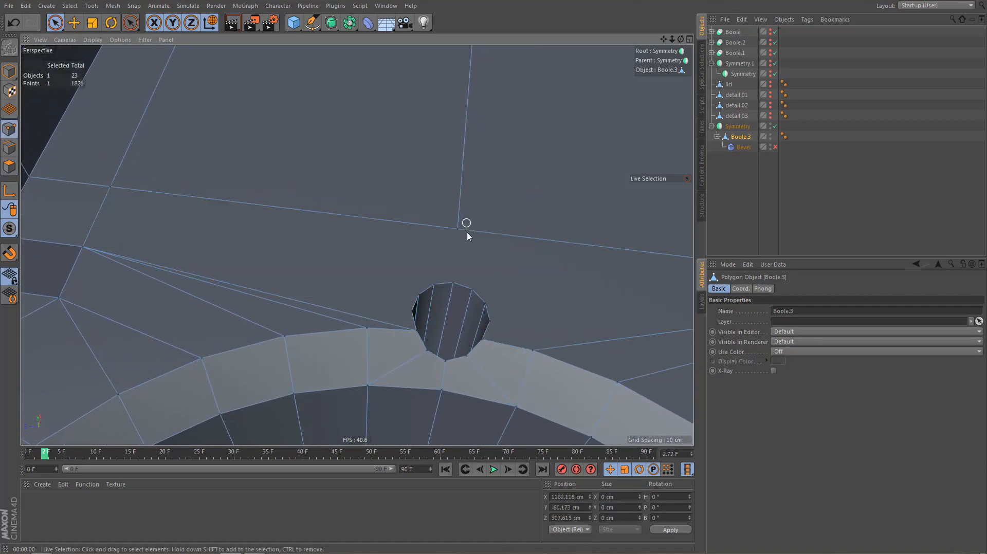
pyautogui.press('m')
pyautogui.press('m')
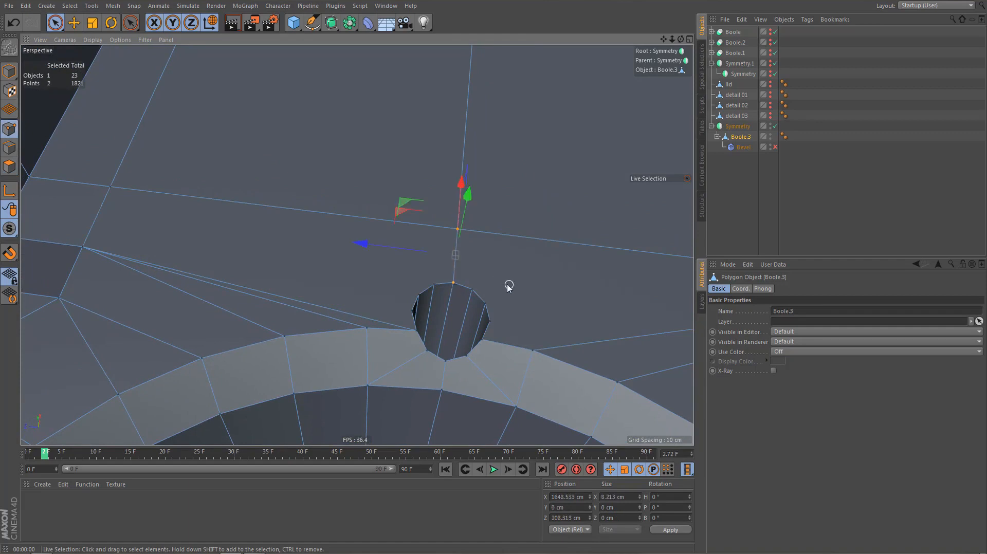
pyautogui.keyDown('alt'); pyautogui.moveTo(509, 286); pyautogui.dragTo(469, 285, button='middle'); pyautogui.keyUp('alt')
pyautogui.keyDown('alt'); pyautogui.moveTo(476, 288); pyautogui.dragTo(407, 288); pyautogui.keyUp('alt')
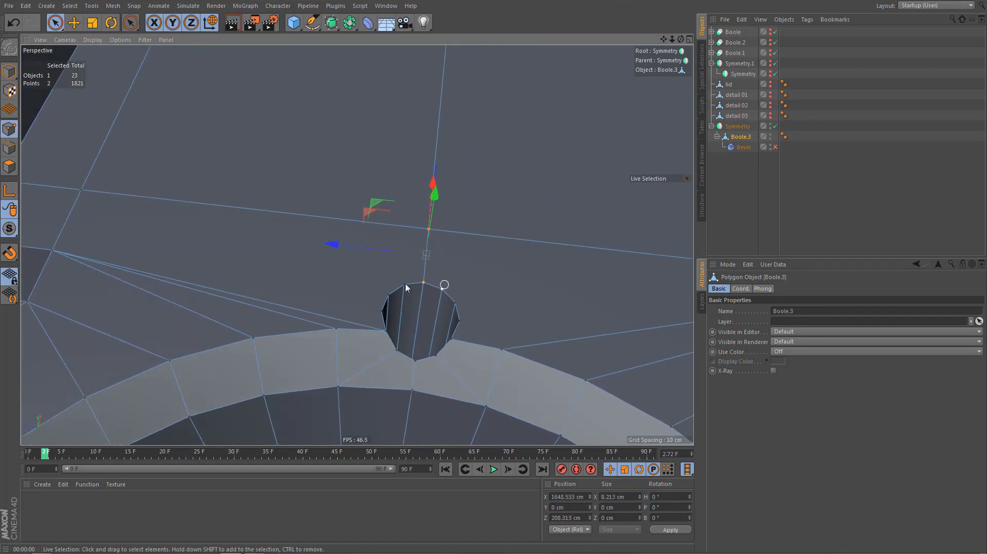
# Line-cut edges from the corner point above the small hole to the rim points on both sides of the hole
pyautogui.press('k')
pyautogui.press('k')
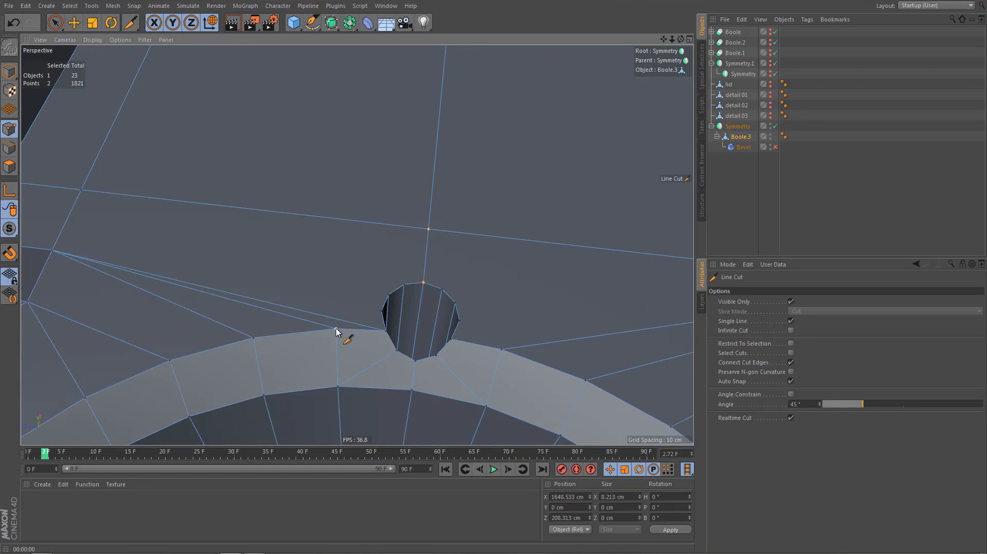
pyautogui.click(336, 329)
pyautogui.click(427, 232)
pyautogui.click(504, 352)
pyautogui.click(432, 231)
pyautogui.click(327, 315)
# Weld the stray cut point onto the neighbouring rim point with the Polygon Pen
pyautogui.press('m')
pyautogui.press('e')
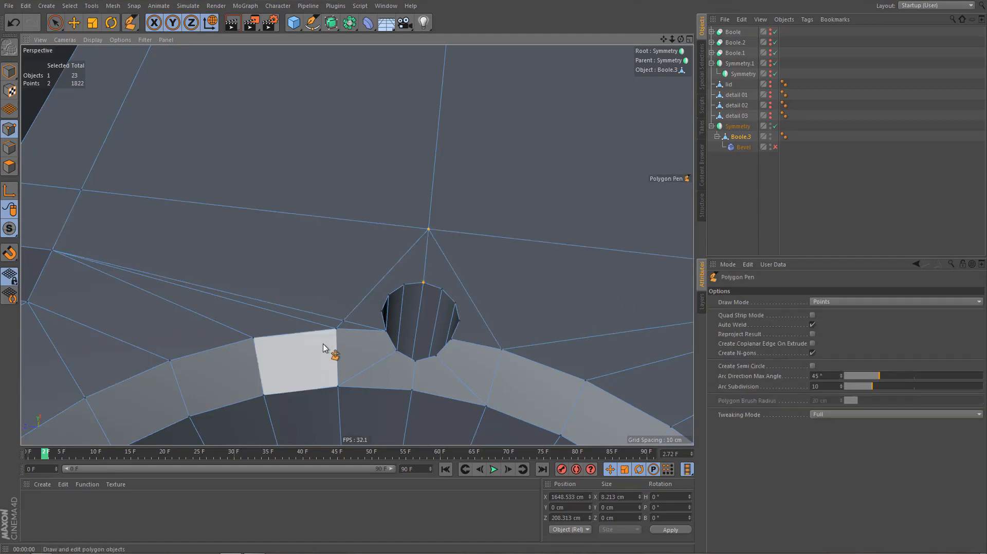
pyautogui.moveTo(339, 327); pyautogui.dragTo(337, 328)
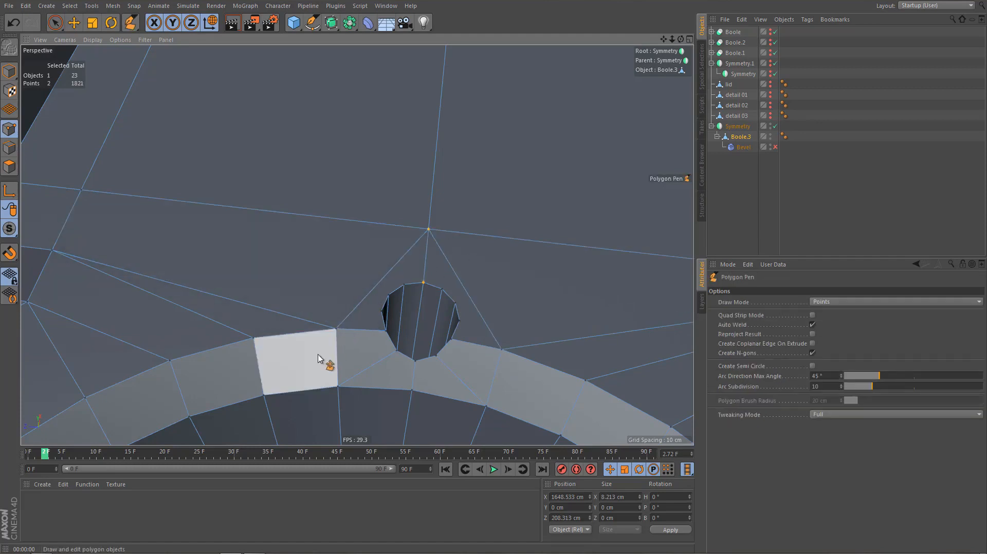
# Enable the Bevel deformer, preview-render the edges around the small hole, and undo the enabling
pyautogui.keyDown('alt'); pyautogui.moveTo(319, 324); pyautogui.dragTo(281, 325, button='middle'); pyautogui.keyUp('alt')
pyautogui.scroll(-1, 288, 354)
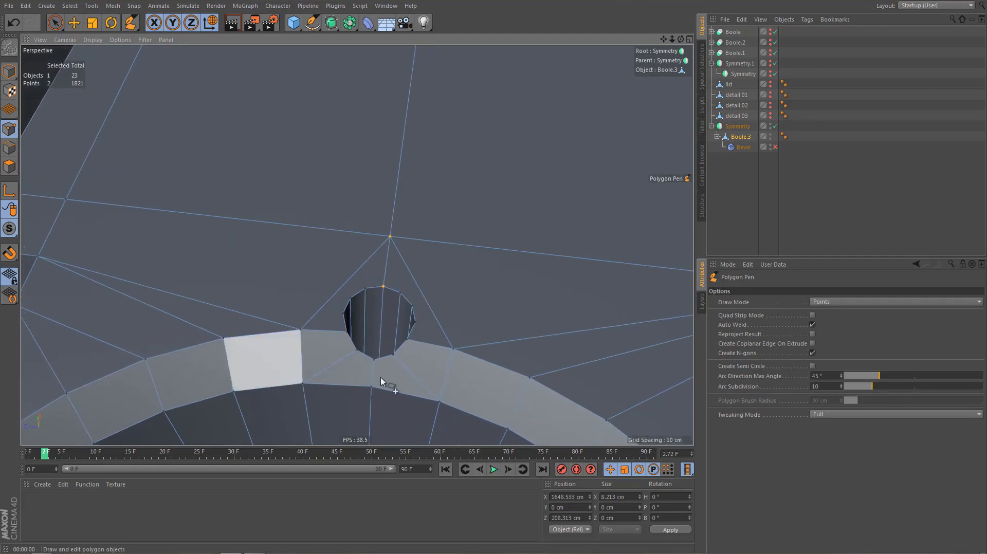
pyautogui.keyDown('alt'); pyautogui.moveTo(468, 343); pyautogui.dragTo(478, 344); pyautogui.keyUp('alt')
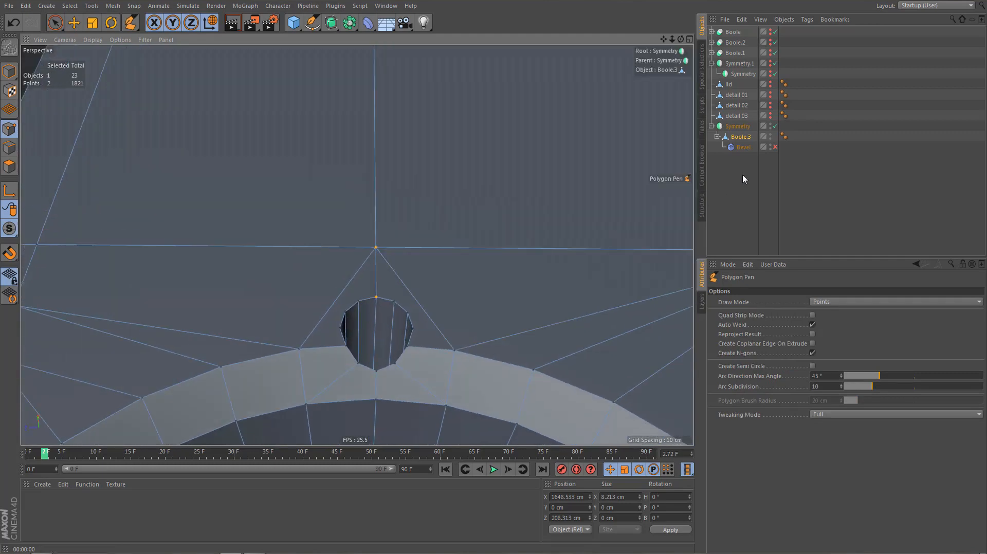
pyautogui.click(775, 148)
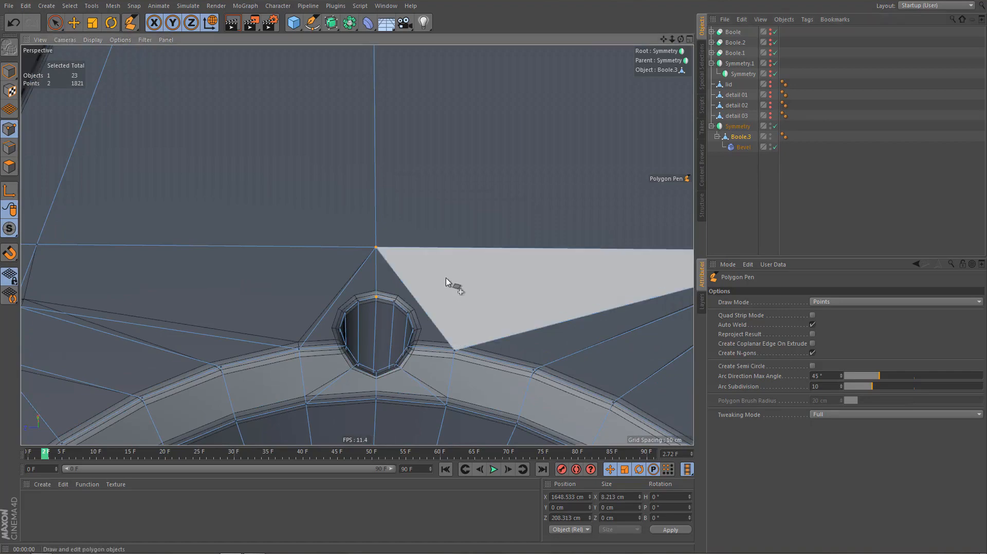
pyautogui.keyDown('alt'); pyautogui.moveTo(454, 281); pyautogui.dragTo(389, 273); pyautogui.keyUp('alt')
pyautogui.hotkey('ctrl', 'r')
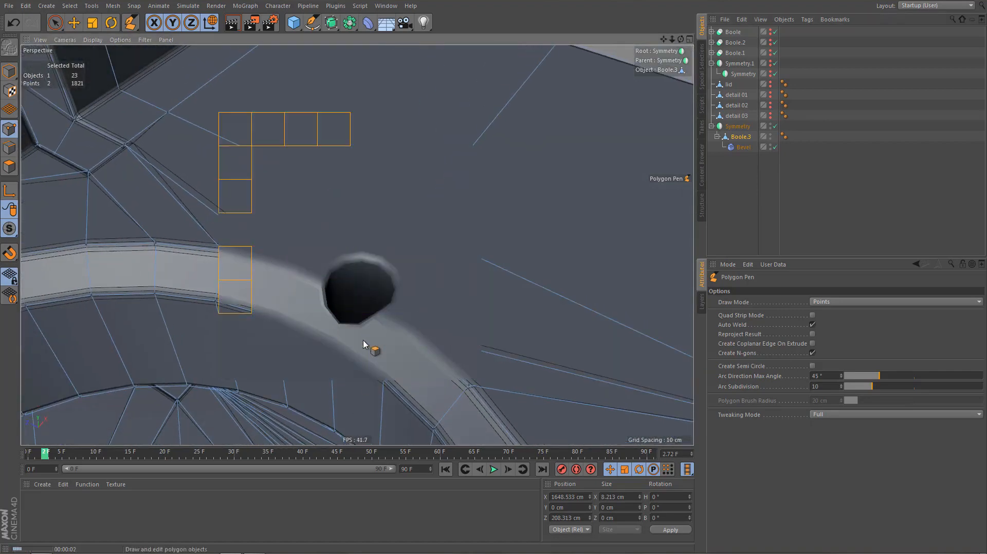
pyautogui.hotkey('ctrl', 'z')
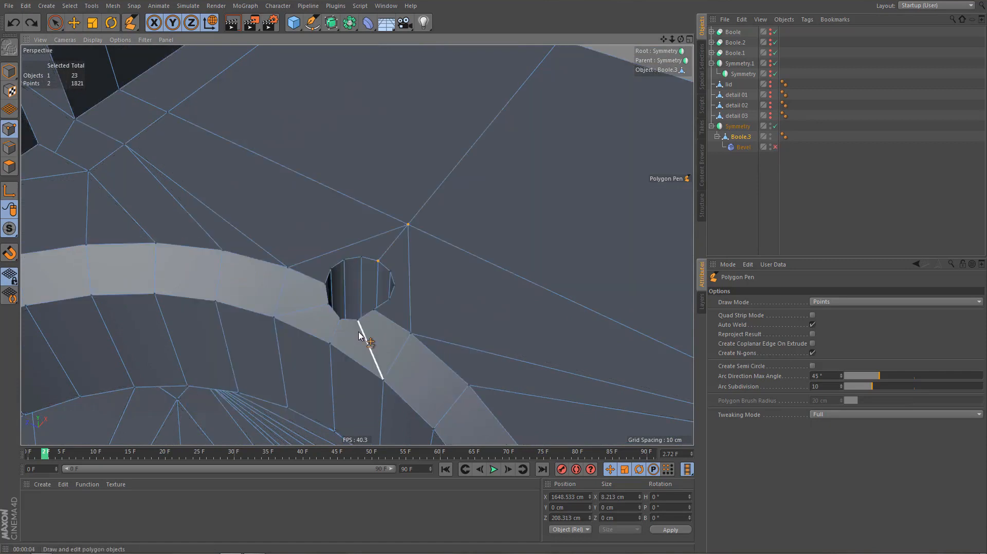
# Remove the n-gons from the selected polygons around the small hole on the outer rim
pyautogui.press('Return')
pyautogui.press('Return')
pyautogui.keyDown('alt'); pyautogui.moveTo(375, 286); pyautogui.dragTo(398, 286, button='right'); pyautogui.keyUp('alt')
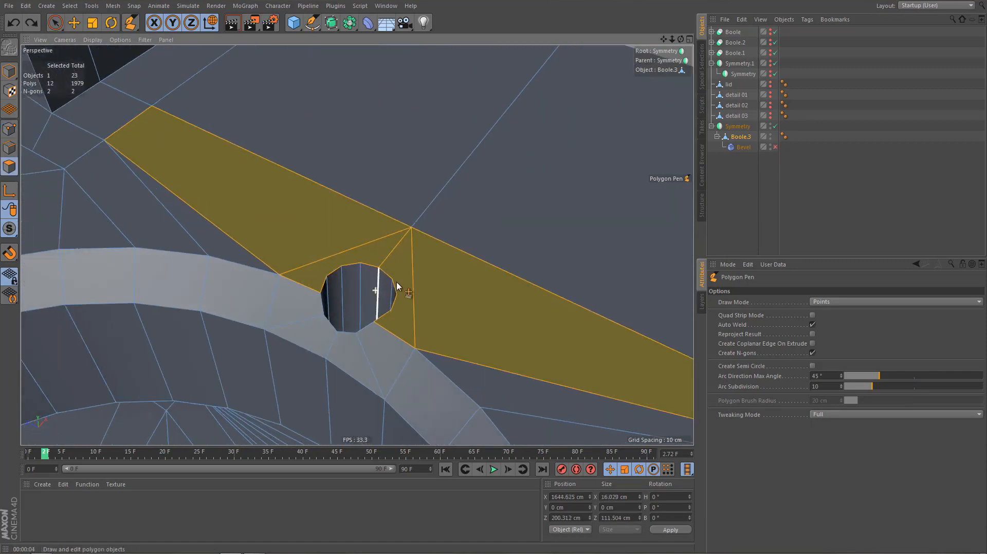
pyautogui.rightClick(419, 293)
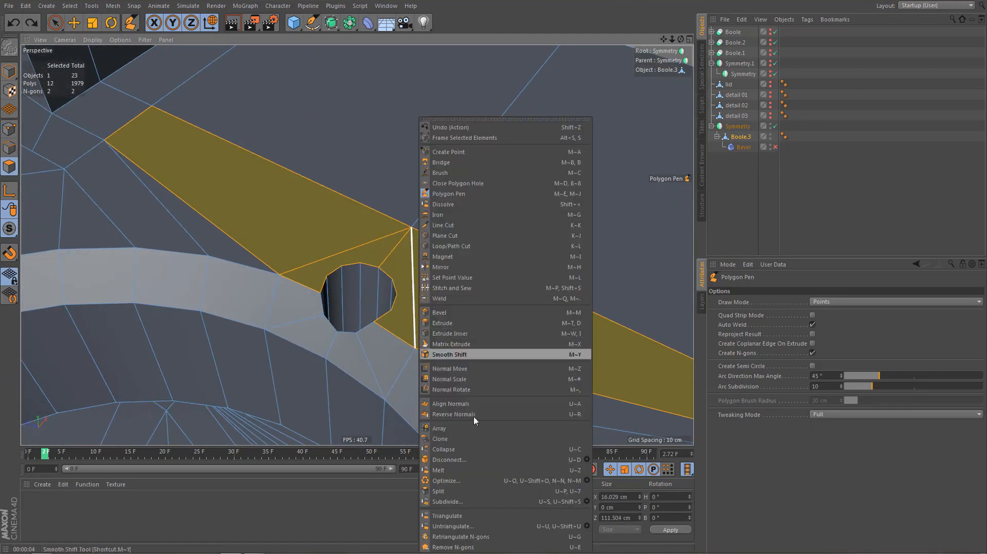
pyautogui.click(472, 544)
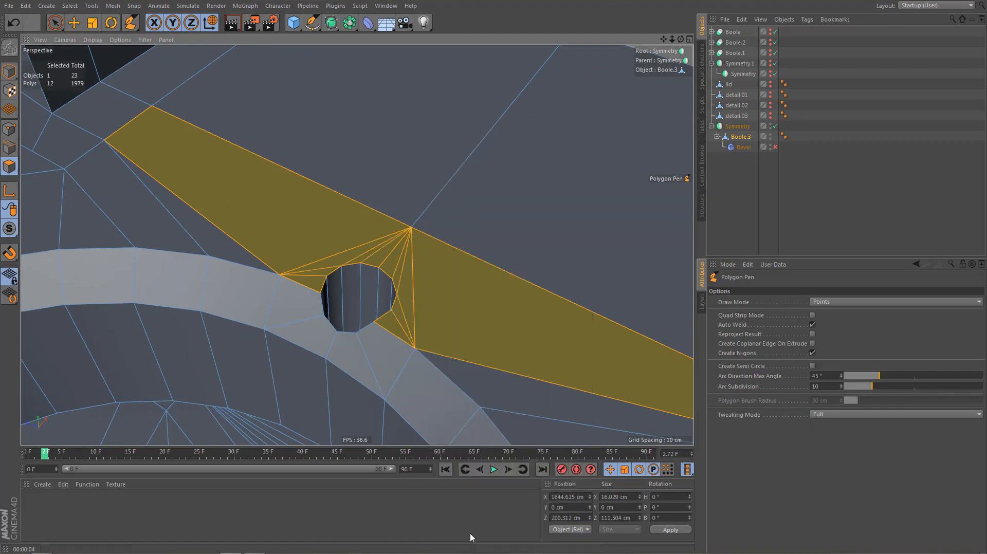
# Enable the Bevel deformer, clear the object selection, and examine the bevelled edges around both small holes
pyautogui.click(776, 147)
pyautogui.keyDown('alt'); pyautogui.moveTo(533, 254); pyautogui.dragTo(517, 279); pyautogui.keyUp('alt')
pyautogui.keyDown('alt'); pyautogui.moveTo(517, 280); pyautogui.dragTo(495, 306, button='right'); pyautogui.keyUp('alt')
pyautogui.click(746, 187)
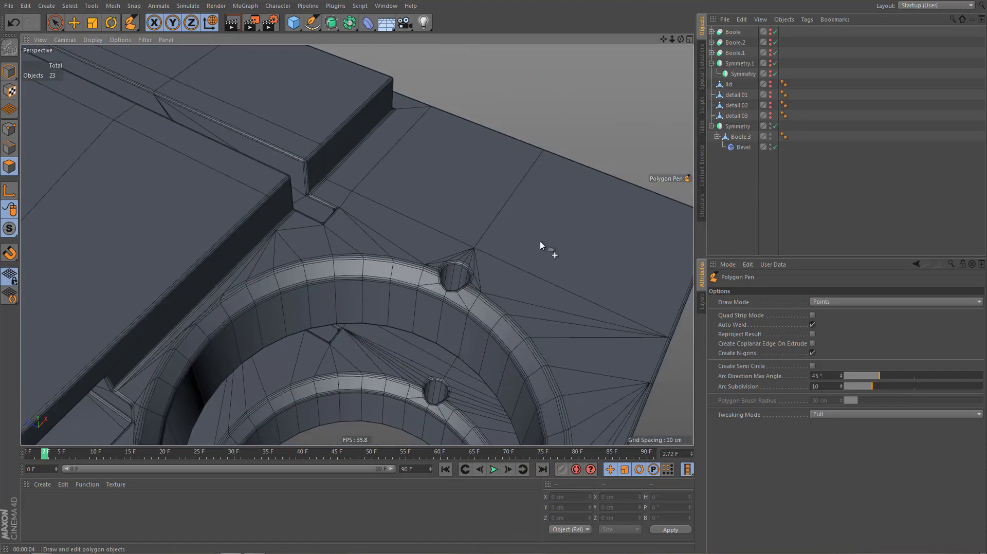
pyautogui.keyDown('alt'); pyautogui.moveTo(522, 265); pyautogui.dragTo(512, 239); pyautogui.keyUp('alt')
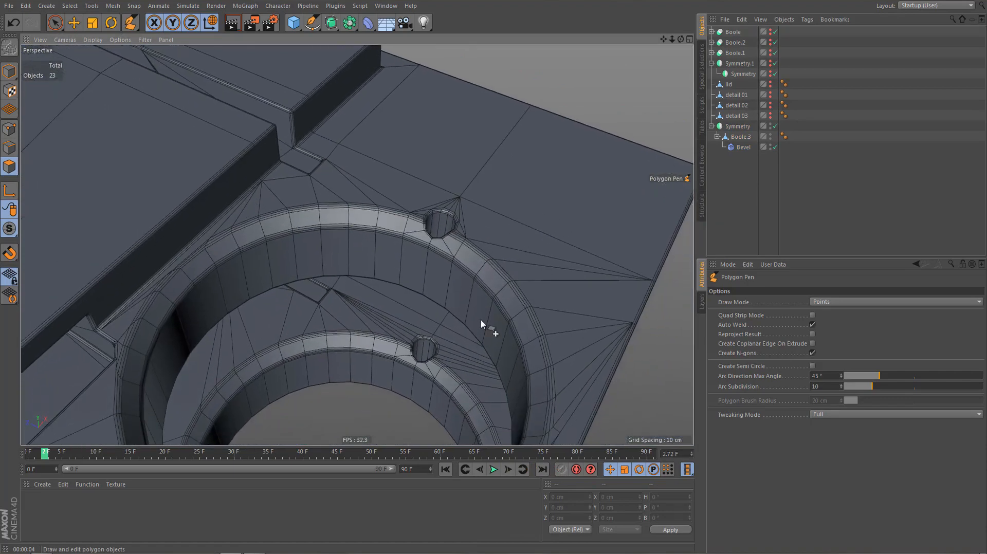
pyautogui.keyDown('alt'); pyautogui.moveTo(481, 321); pyautogui.dragTo(504, 333, button='middle'); pyautogui.keyUp('alt')
pyautogui.scroll(6, 439, 387)
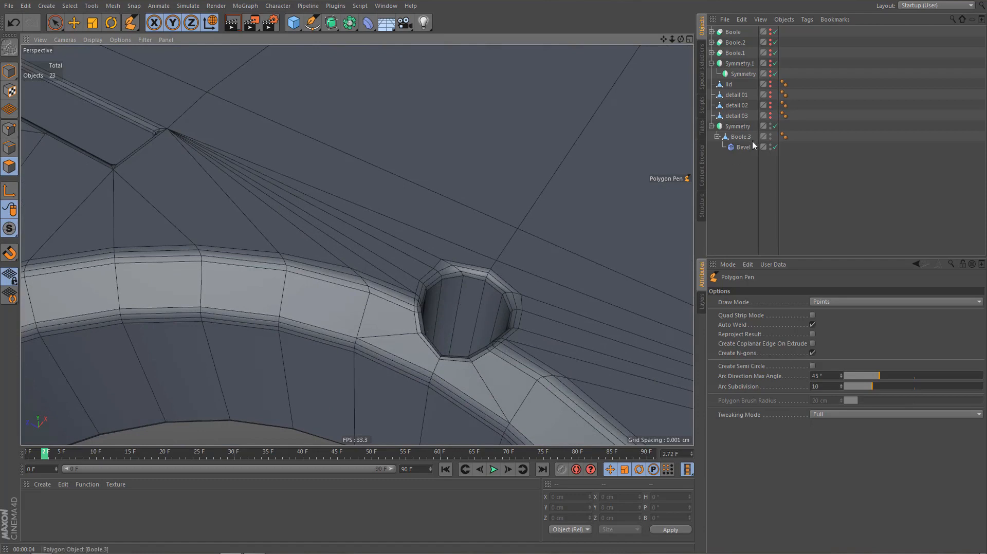
# Select Boole.3, disable its Bevel deformer, and return to the Live Selection tool
pyautogui.click(733, 138)
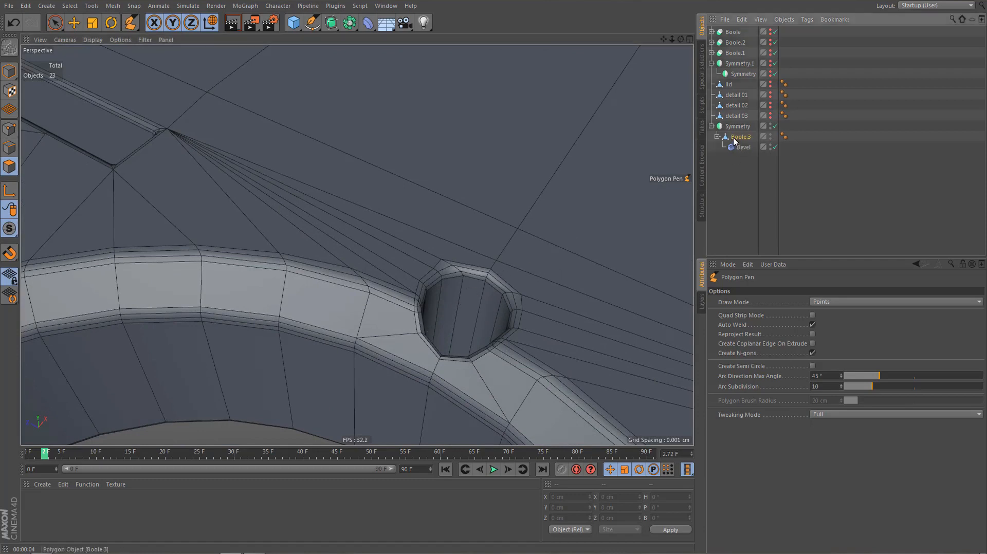
pyautogui.click(776, 148)
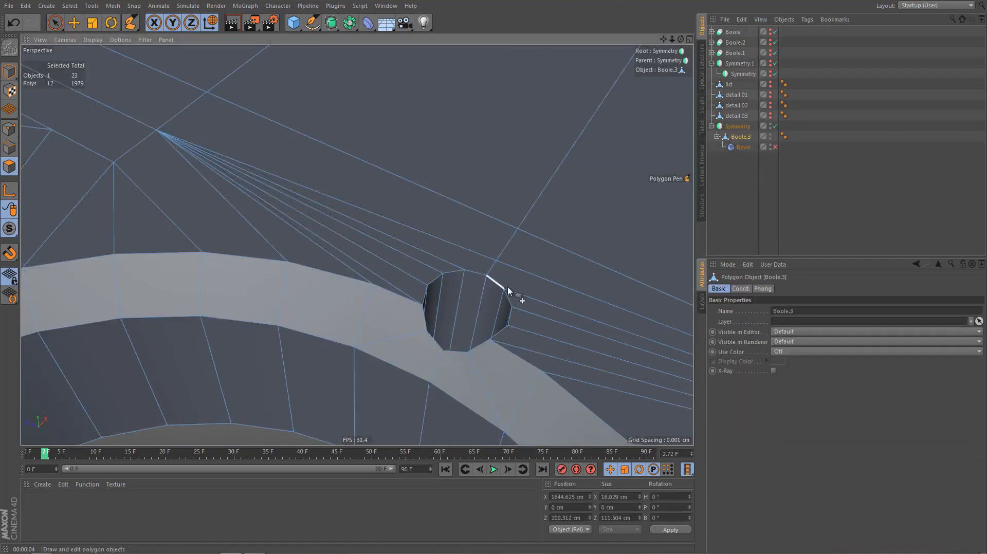
pyautogui.keyDown('alt'); pyautogui.moveTo(508, 286); pyautogui.dragTo(491, 329); pyautogui.keyUp('alt')
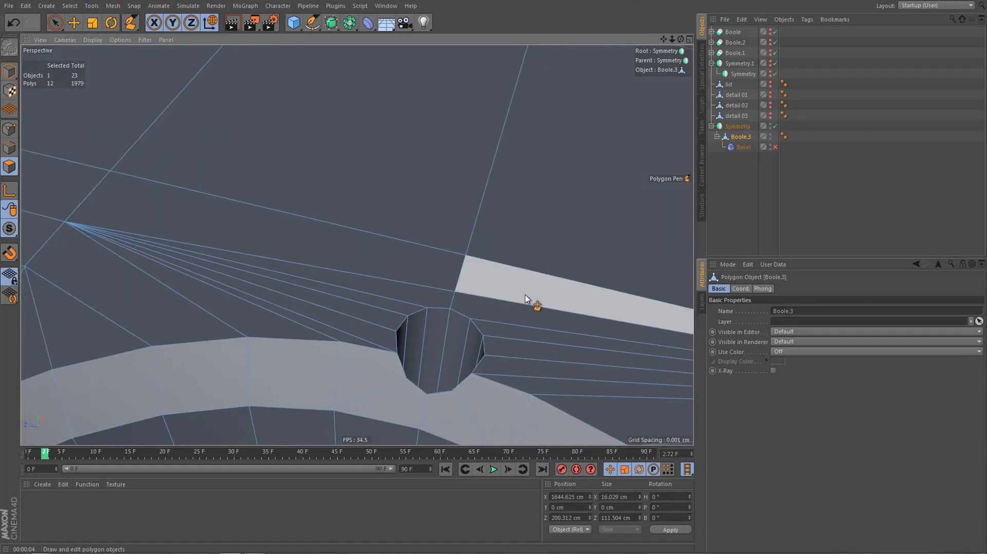
pyautogui.press('space')
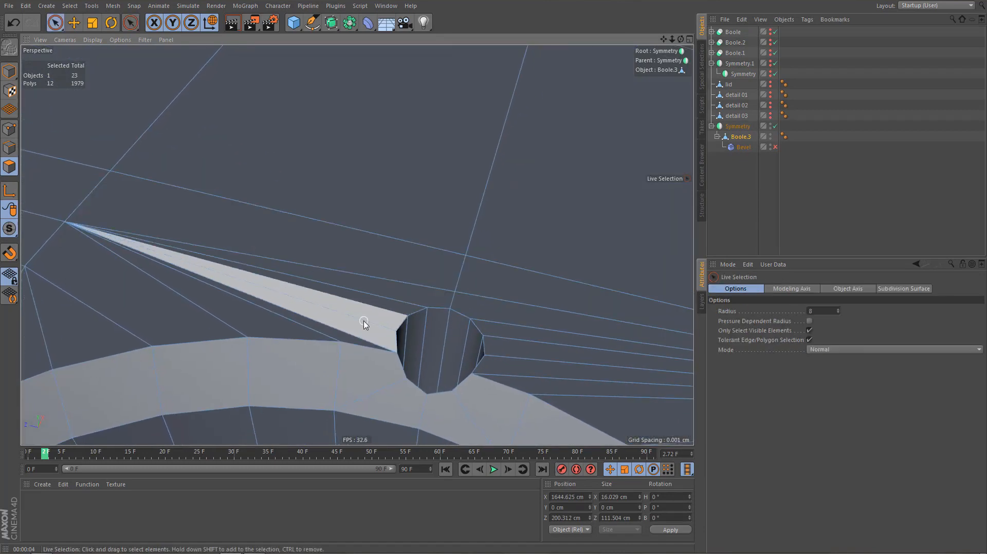
# Melt the thin fanned polygons around the small hole on the inner ring into one n-gon on each side
pyautogui.scroll(-10, 360, 322)
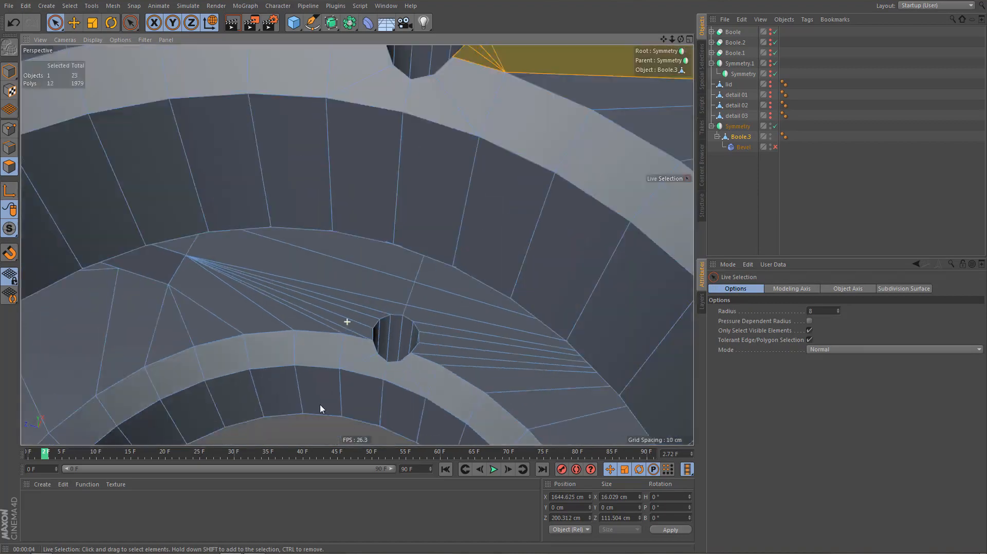
pyautogui.scroll(10, 325, 421)
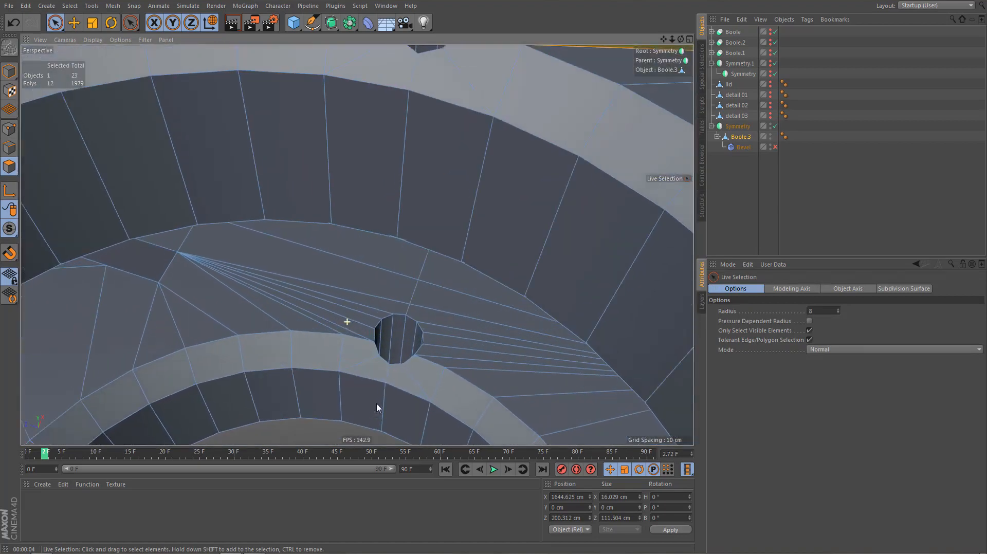
pyautogui.moveTo(360, 337); pyautogui.dragTo(437, 280)
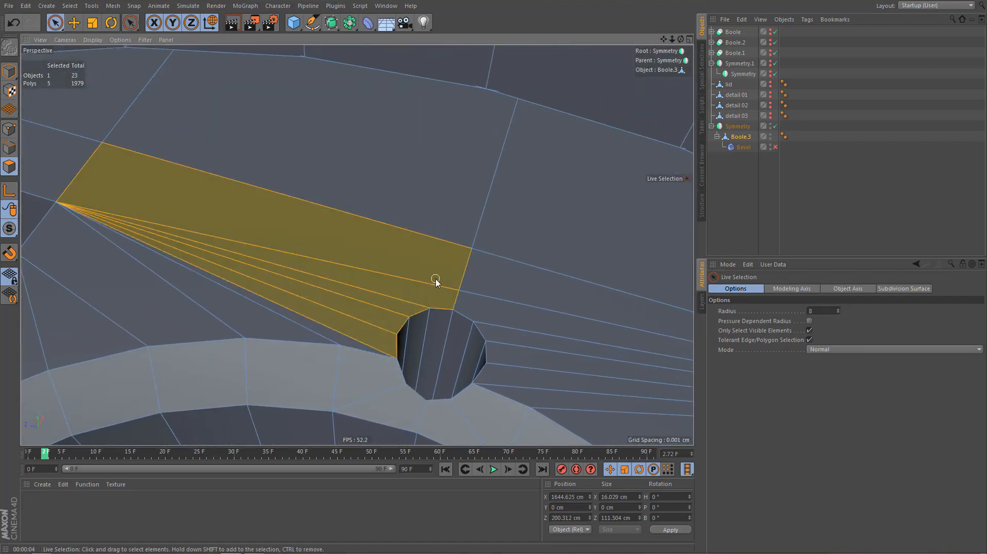
pyautogui.rightClick(504, 291)
pyautogui.click(504, 293)
pyautogui.moveTo(503, 291)
pyautogui.mouseDown()
pyautogui.moveTo(529, 358)
pyautogui.moveTo(526, 393)
pyautogui.mouseUp()
pyautogui.press('u')
pyautogui.press('z')
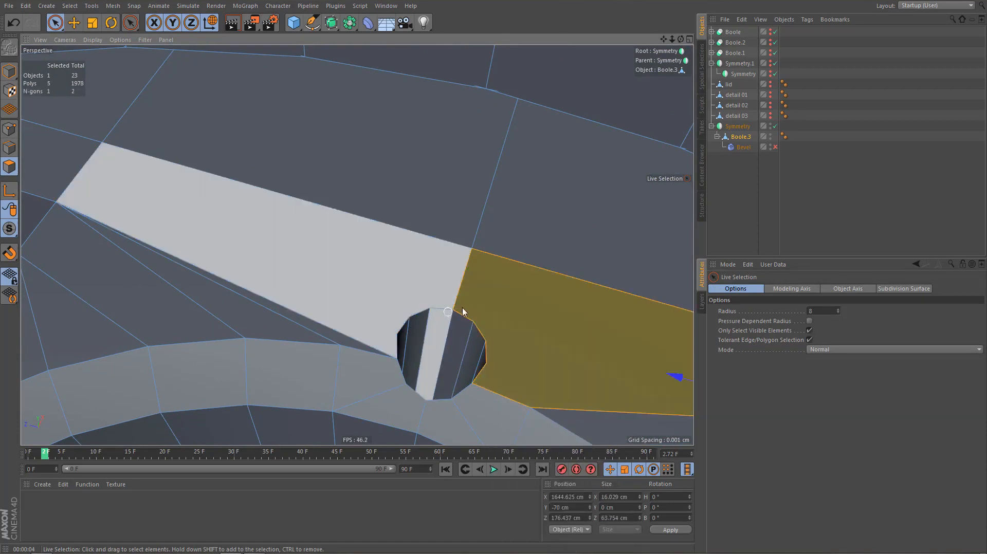
pyautogui.click(344, 336)
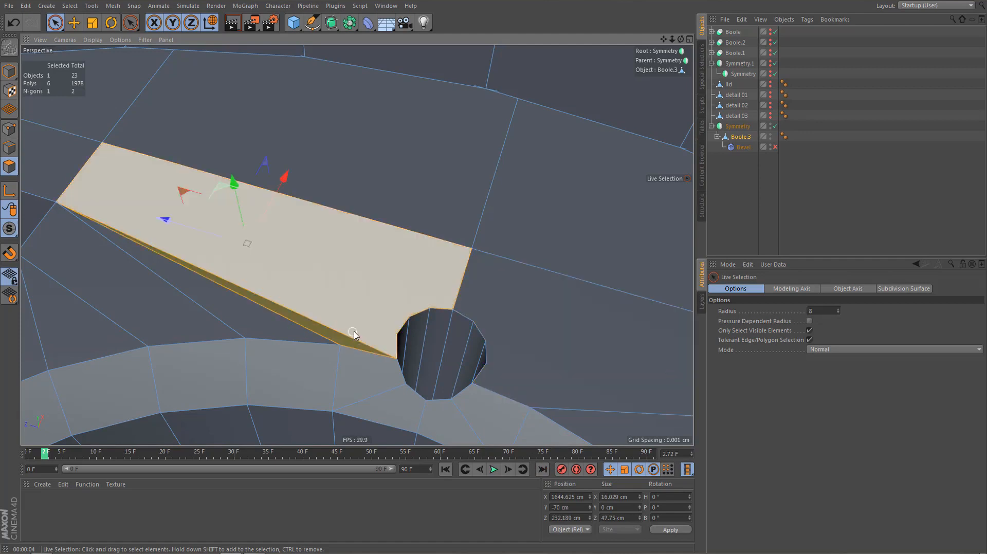
# Cut two edges with Line Cut from the rim vertices either side of the small inner-ring hole to the corner point above it
pyautogui.press('k')
pyautogui.press('k')
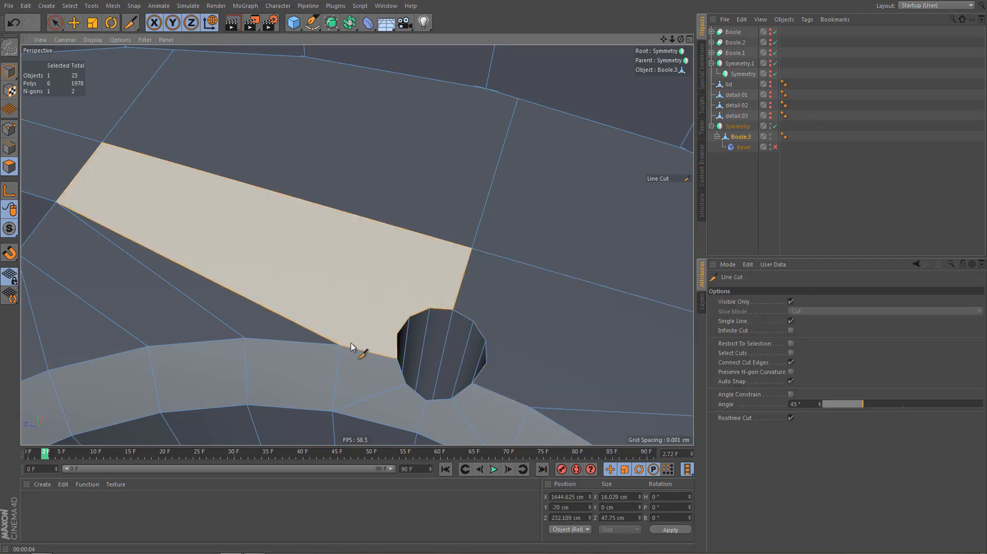
pyautogui.click(341, 345)
pyautogui.click(466, 249)
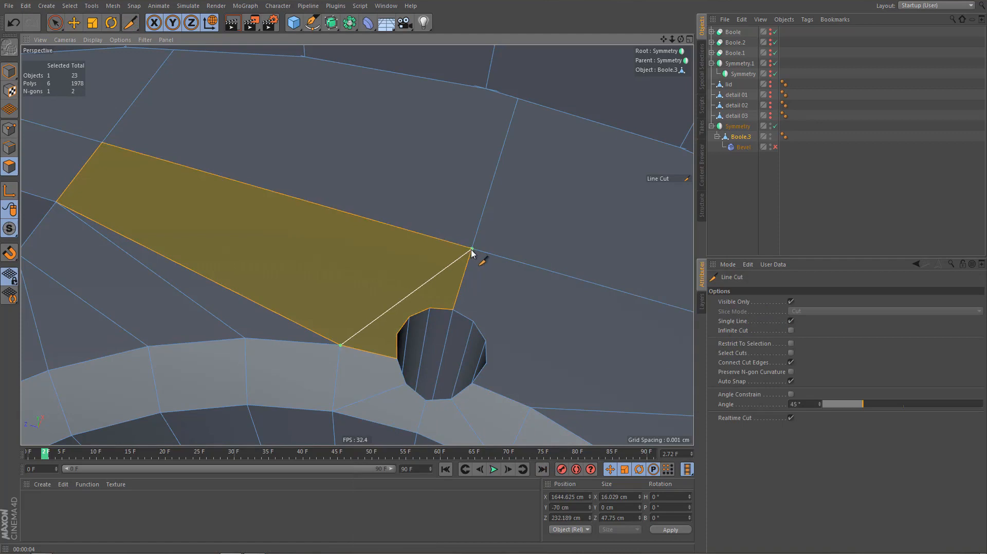
pyautogui.click(531, 408)
pyautogui.click(531, 369)
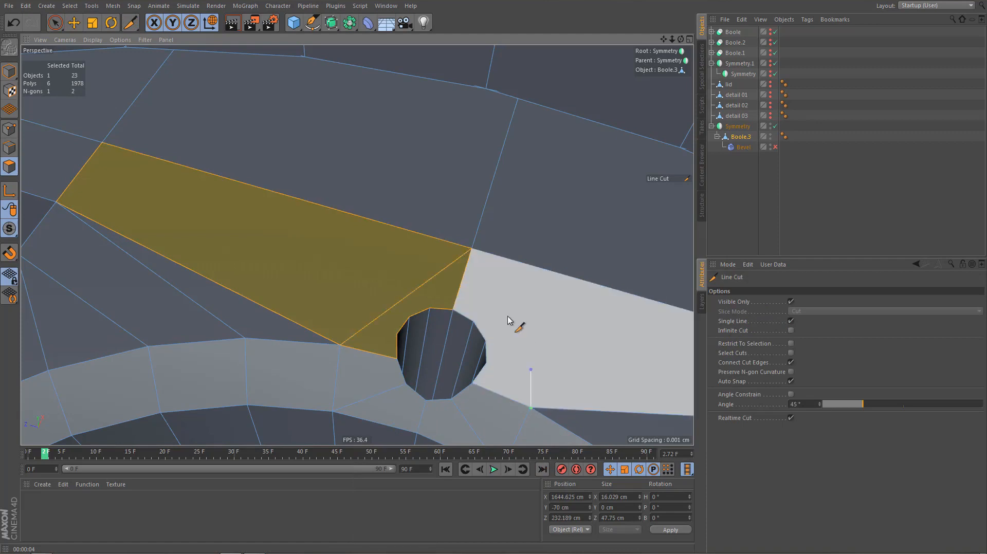
pyautogui.click(476, 251)
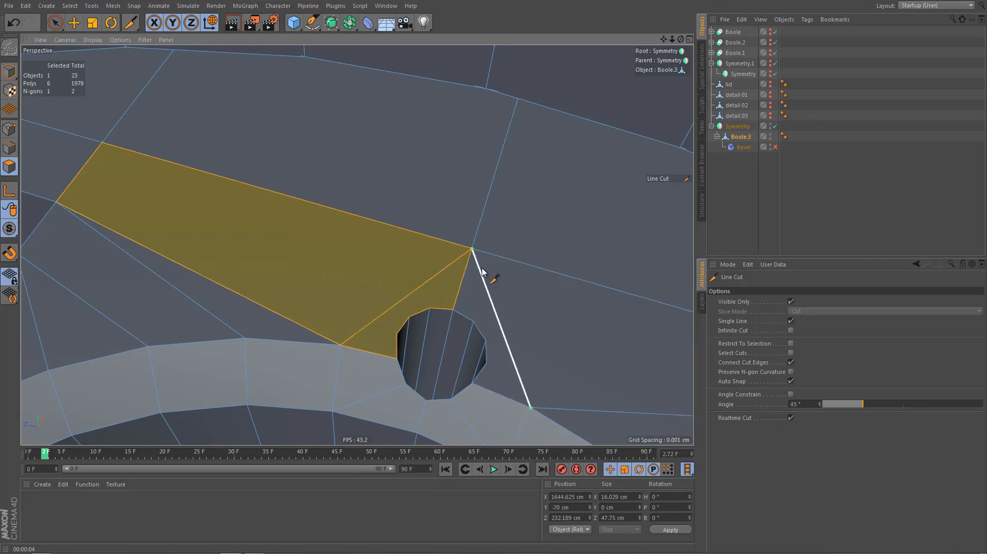
# Select the two new polygons bordering the small hole and remove their n-gons
pyautogui.press('space')
pyautogui.click(464, 286)
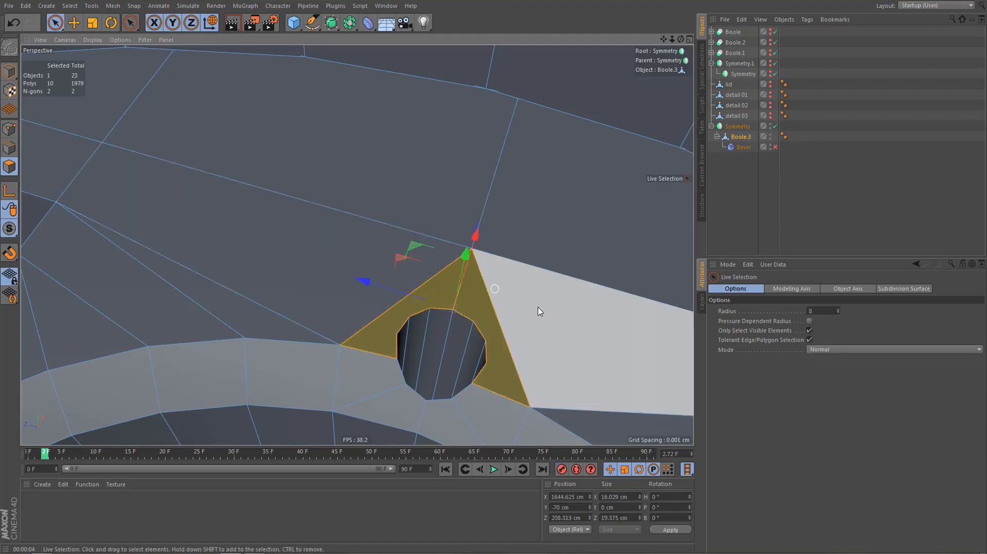
pyautogui.rightClick(541, 305)
pyautogui.click(571, 548)
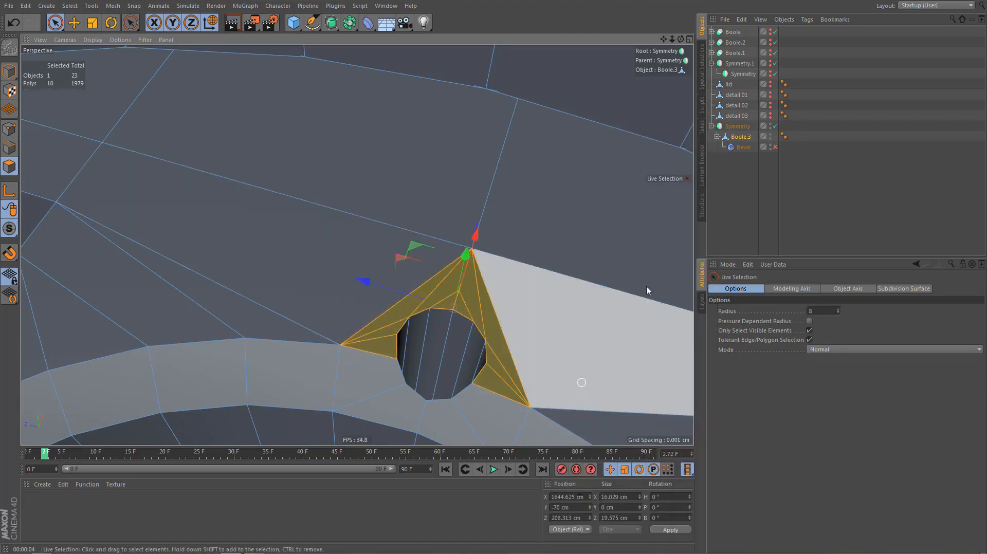
# Enable the Bevel deformer, clear the object selection, and examine the bevelled edges around the small holes on both faces of the panel
pyautogui.click(776, 147)
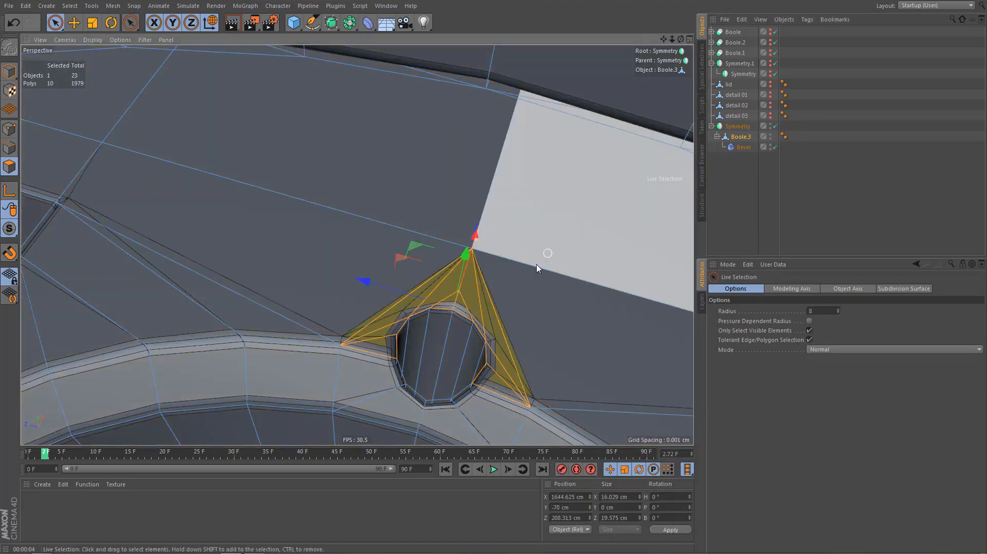
pyautogui.click(712, 213)
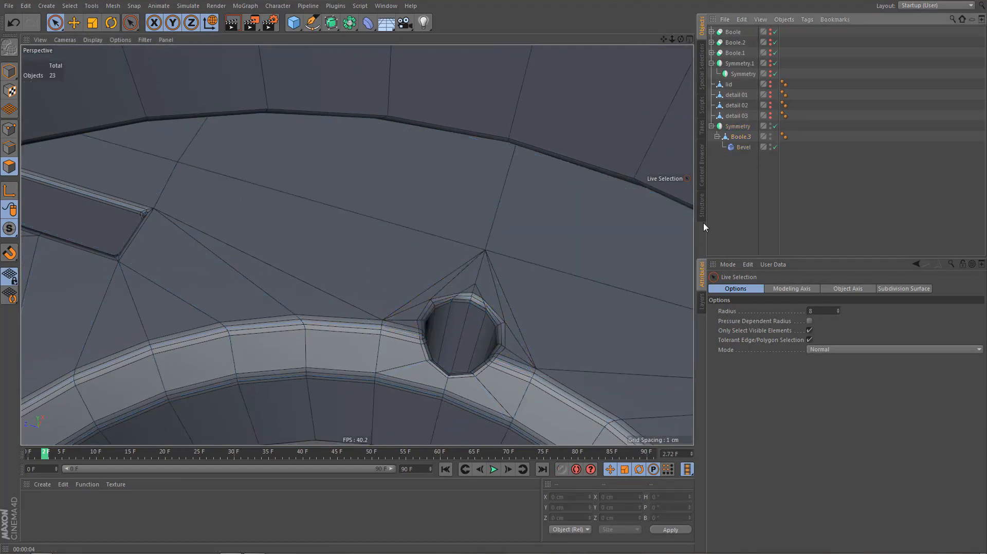
pyautogui.keyDown('alt'); pyautogui.moveTo(566, 282); pyautogui.dragTo(559, 278); pyautogui.keyUp('alt')
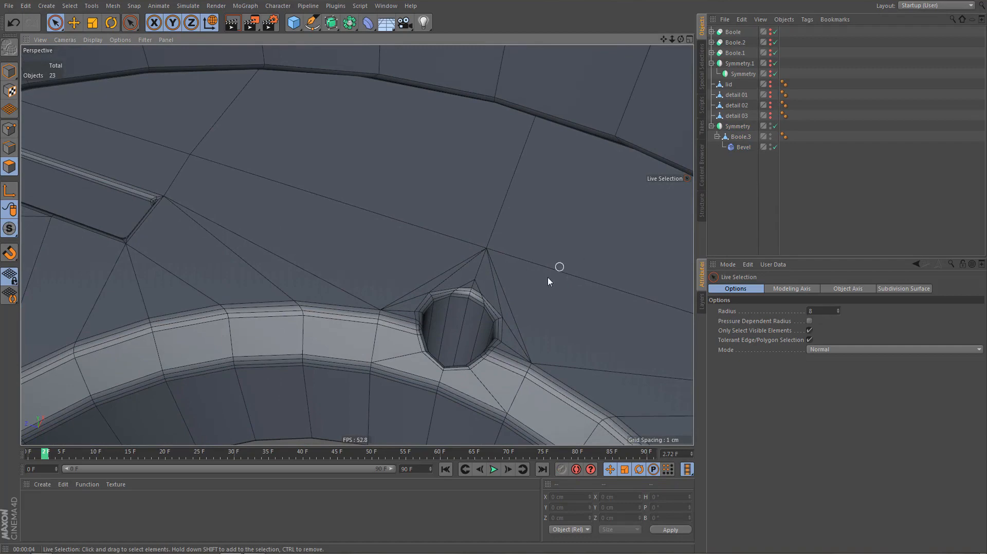
pyautogui.keyDown('alt'); pyautogui.moveTo(546, 280); pyautogui.dragTo(536, 300, button='right'); pyautogui.keyUp('alt')
pyautogui.keyDown('alt'); pyautogui.moveTo(537, 300); pyautogui.dragTo(447, 270, button='middle'); pyautogui.keyUp('alt')
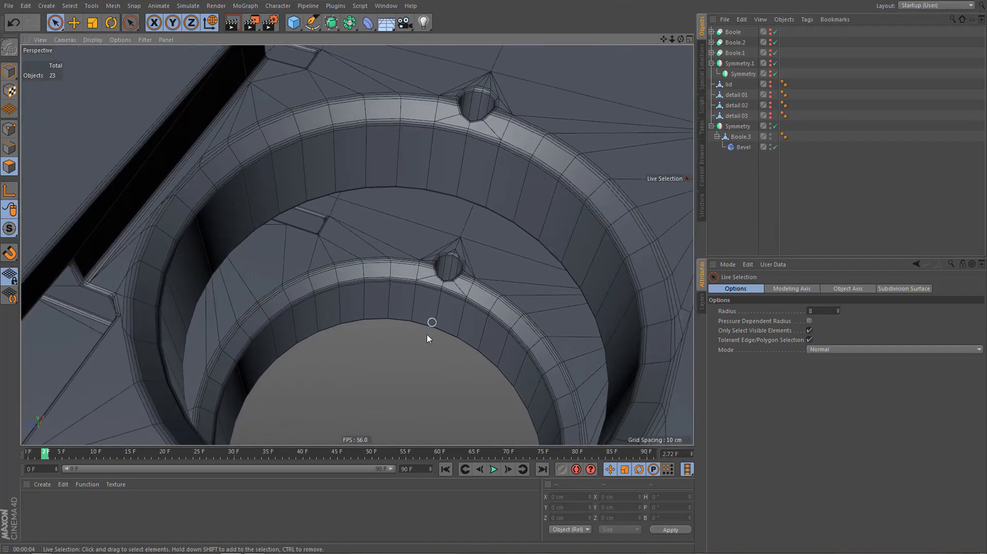
pyautogui.keyDown('alt'); pyautogui.moveTo(476, 315); pyautogui.dragTo(421, 362, button='right'); pyautogui.keyUp('alt')
pyautogui.keyDown('alt'); pyautogui.moveTo(492, 314); pyautogui.dragTo(428, 165); pyautogui.keyUp('alt')
pyautogui.keyDown('alt'); pyautogui.moveTo(505, 365); pyautogui.dragTo(601, 329, button='right'); pyautogui.keyUp('alt')
pyautogui.keyDown('alt'); pyautogui.moveTo(518, 326); pyautogui.dragTo(514, 292); pyautogui.keyUp('alt')
pyautogui.keyDown('alt'); pyautogui.moveTo(468, 331); pyautogui.dragTo(509, 318, button='right'); pyautogui.keyUp('alt')
pyautogui.moveTo(504, 319)
pyautogui.keyDown('alt'); pyautogui.mouseDown()
pyautogui.moveTo(487, 280)
pyautogui.moveTo(521, 278)
pyautogui.mouseUp(); pyautogui.keyUp('alt')
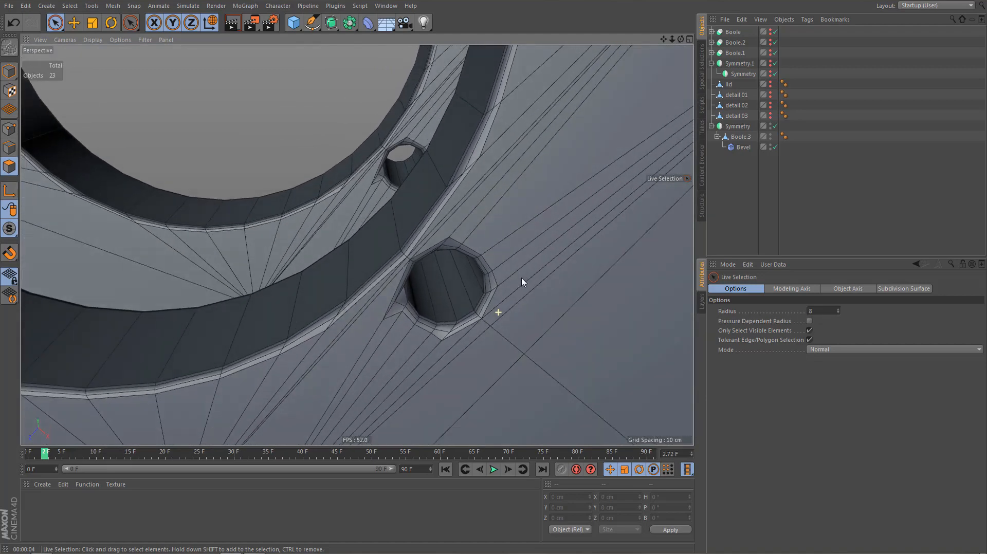
# Disable the Bevel deformer and select Boole.3 for editing its underside
pyautogui.click(774, 147)
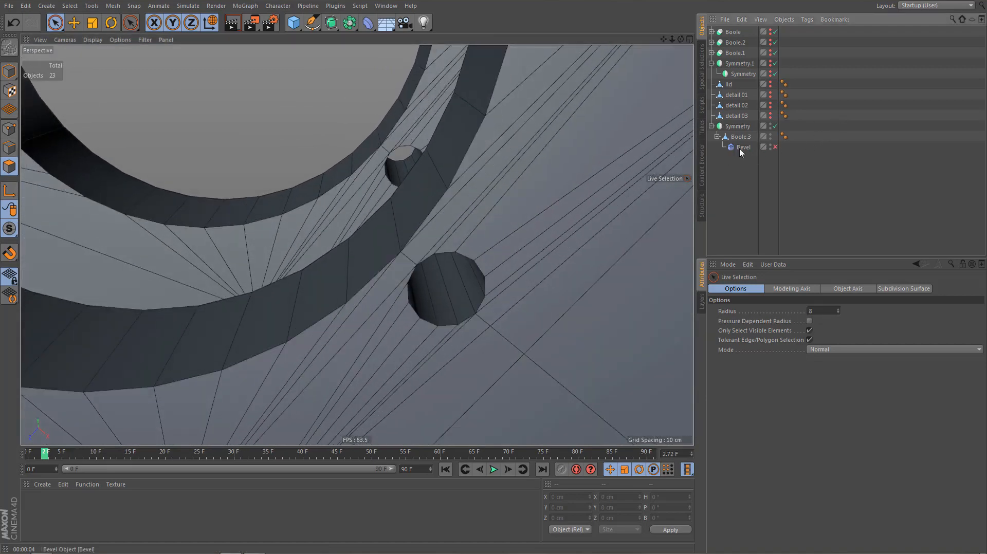
pyautogui.click(741, 137)
pyautogui.keyDown('alt'); pyautogui.moveTo(490, 306); pyautogui.dragTo(492, 292, button='middle'); pyautogui.keyUp('alt')
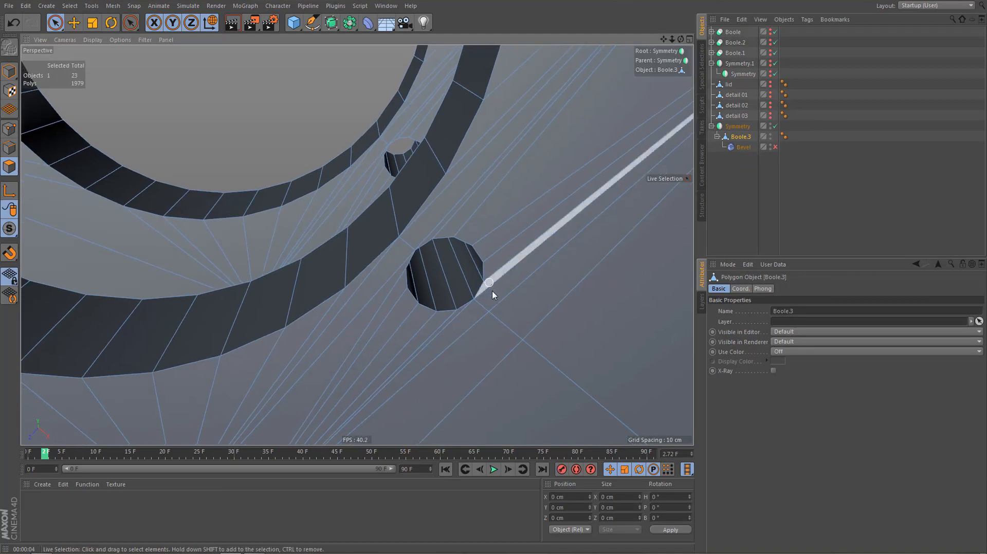
# Melt the thin fanned polygons around the underside's small outer hole into one n-gon on each side
pyautogui.moveTo(504, 286)
pyautogui.keyDown('alt'); pyautogui.mouseDown()
pyautogui.moveTo(504, 275)
pyautogui.moveTo(545, 269)
pyautogui.moveTo(535, 292)
pyautogui.moveTo(397, 293)
pyautogui.moveTo(409, 292)
pyautogui.moveTo(394, 264)
pyautogui.moveTo(445, 345)
pyautogui.moveTo(491, 271)
pyautogui.mouseUp(); pyautogui.keyUp('alt')
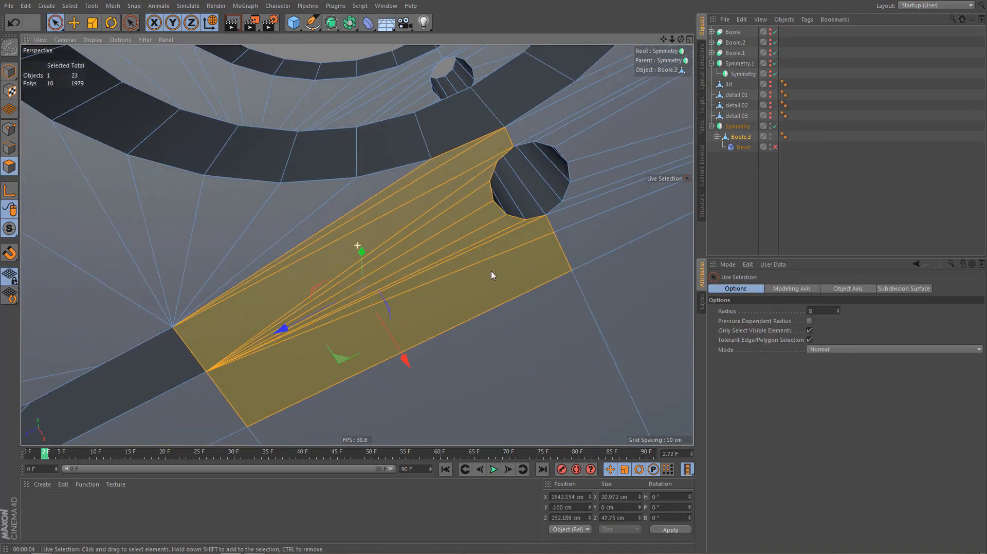
pyautogui.keyDown('ctrl'); pyautogui.click(544, 264); pyautogui.keyUp('ctrl')
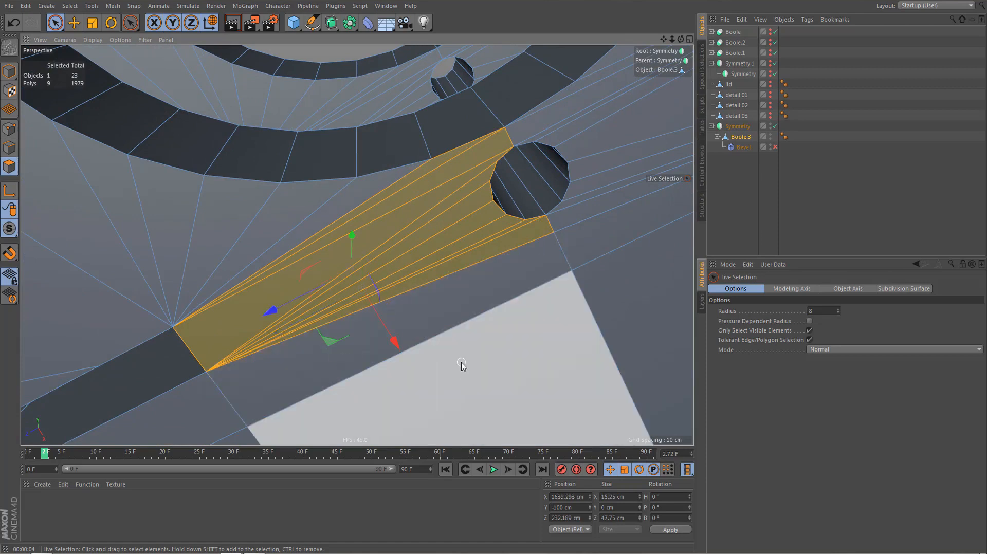
pyautogui.press('u')
pyautogui.press('z')
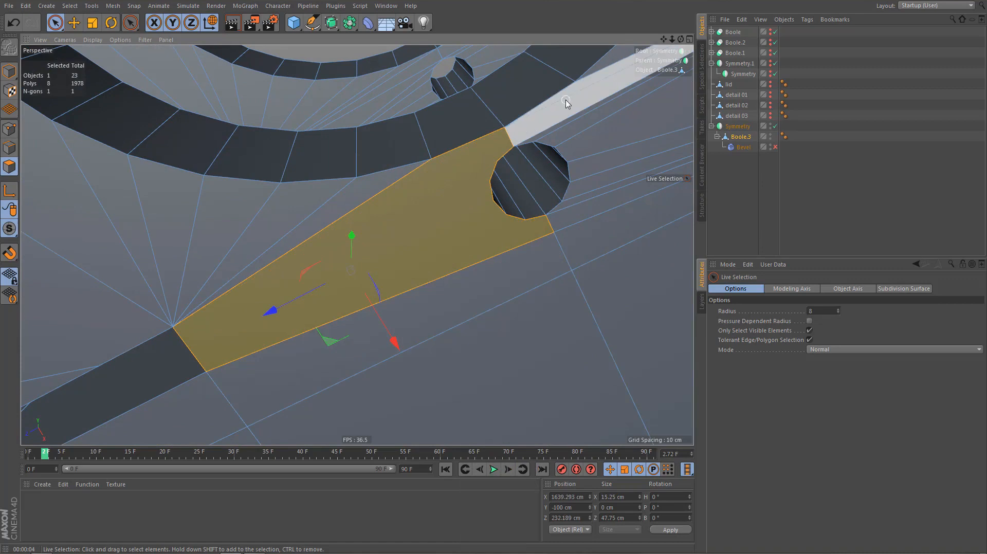
pyautogui.moveTo(564, 97); pyautogui.dragTo(597, 194)
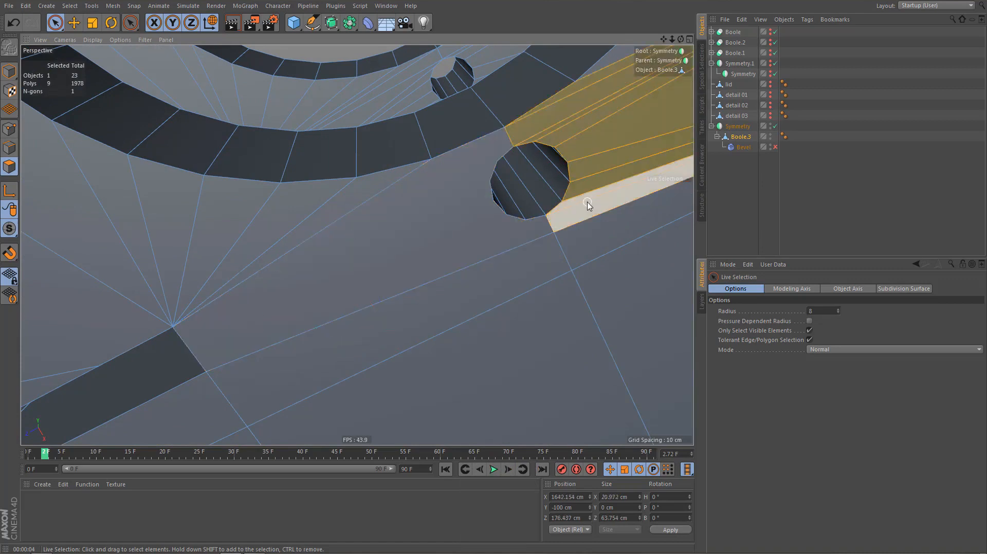
pyautogui.press('u')
pyautogui.press('z')
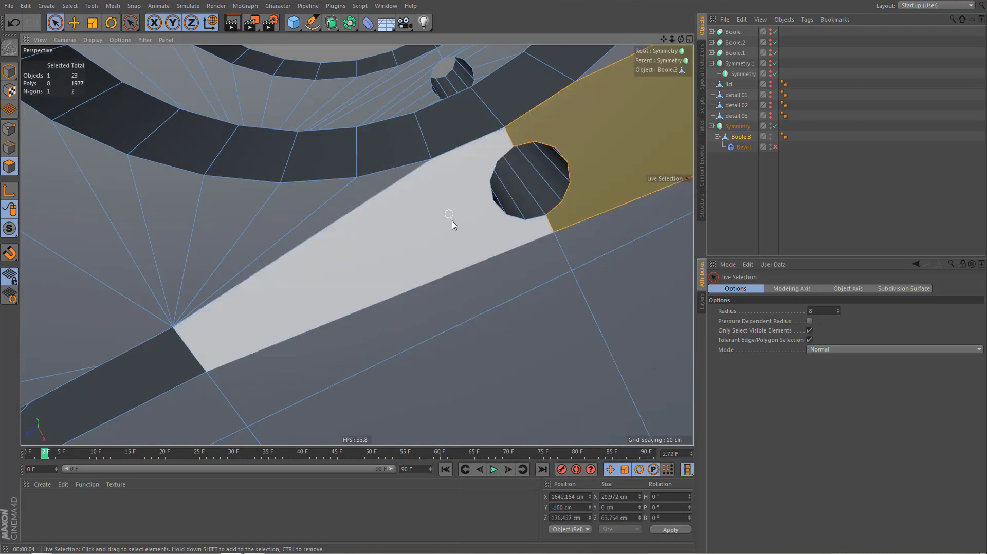
# Try single Line Cuts from two different ring vertices past the small hole to its outer corner point, undoing each attempt
pyautogui.press('k')
pyautogui.press('k')
pyautogui.click(432, 163)
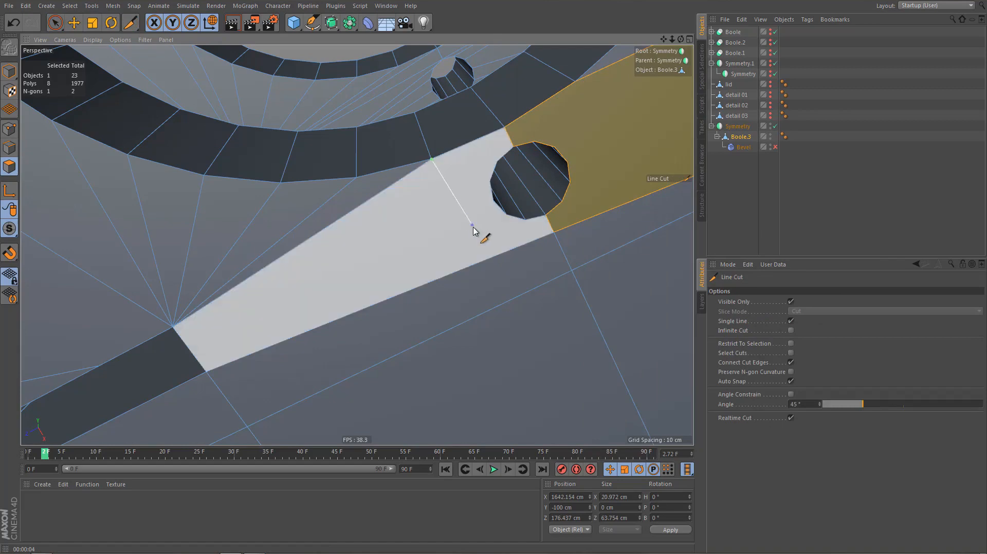
pyautogui.click(554, 233)
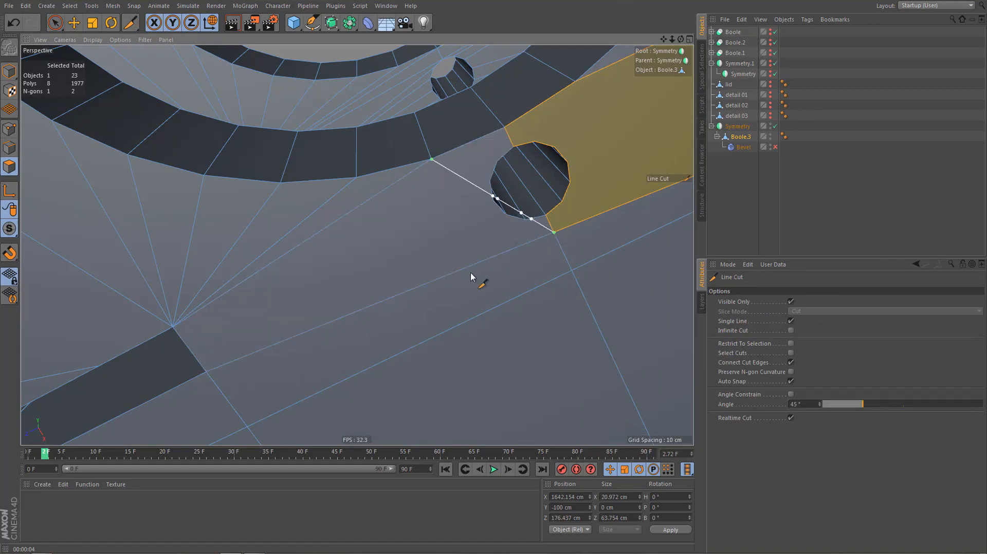
pyautogui.hotkey('ctrl', 'z')
pyautogui.hotkey('ctrl', 'z')
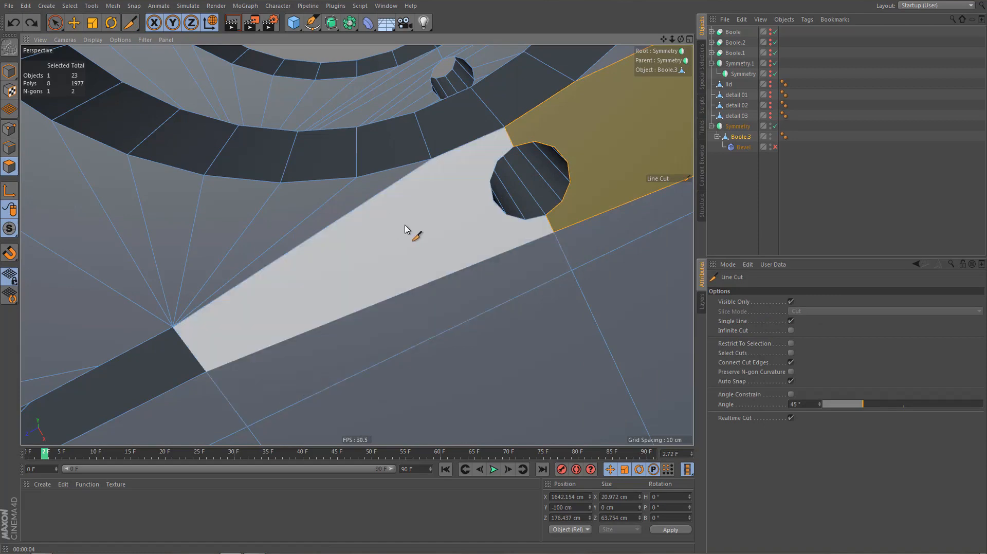
pyautogui.click(357, 178)
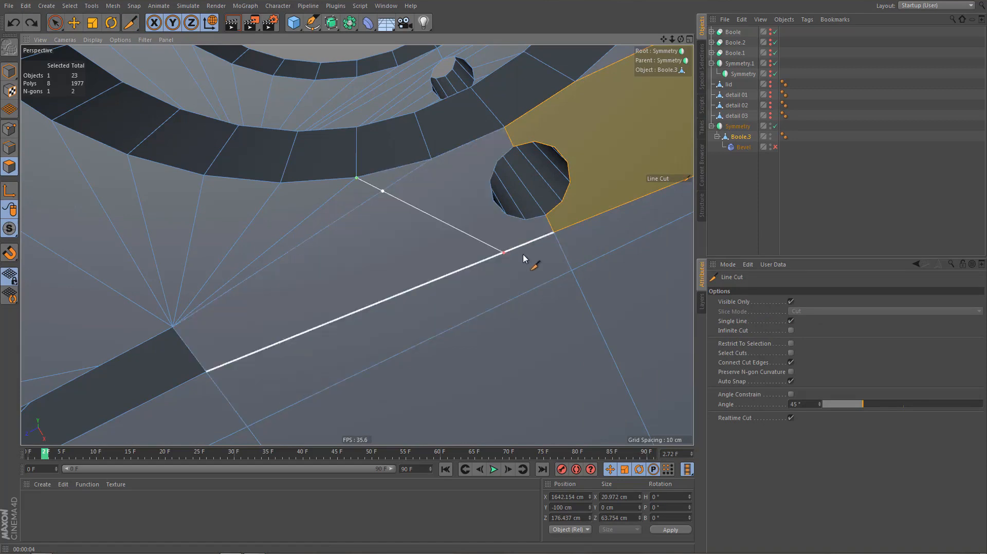
pyautogui.click(554, 240)
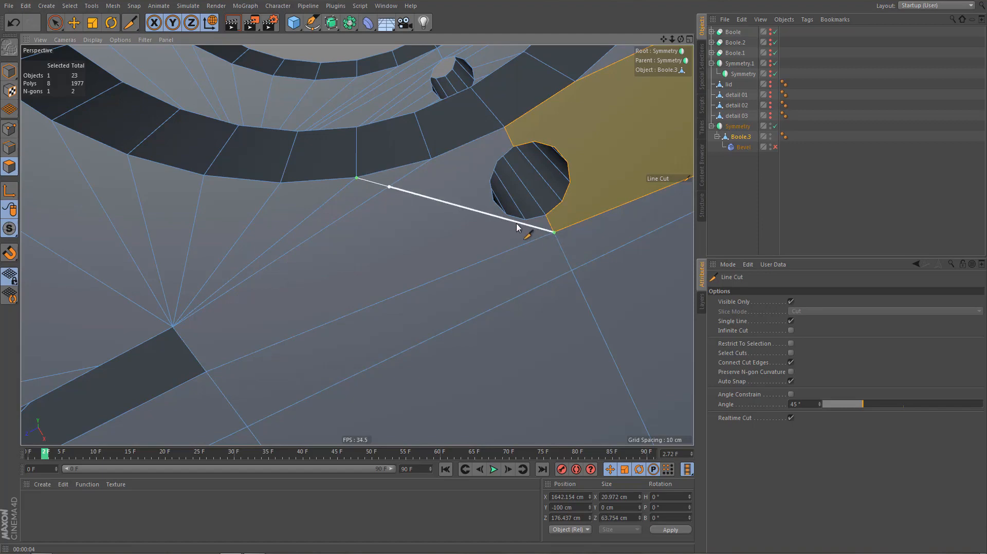
pyautogui.moveTo(466, 232)
pyautogui.keyDown('alt'); pyautogui.mouseDown()
pyautogui.moveTo(456, 193)
pyautogui.moveTo(452, 240)
pyautogui.moveTo(463, 231)
pyautogui.mouseUp(); pyautogui.keyUp('alt')
pyautogui.press('Escape')
pyautogui.hotkey('ctrl', 'z')
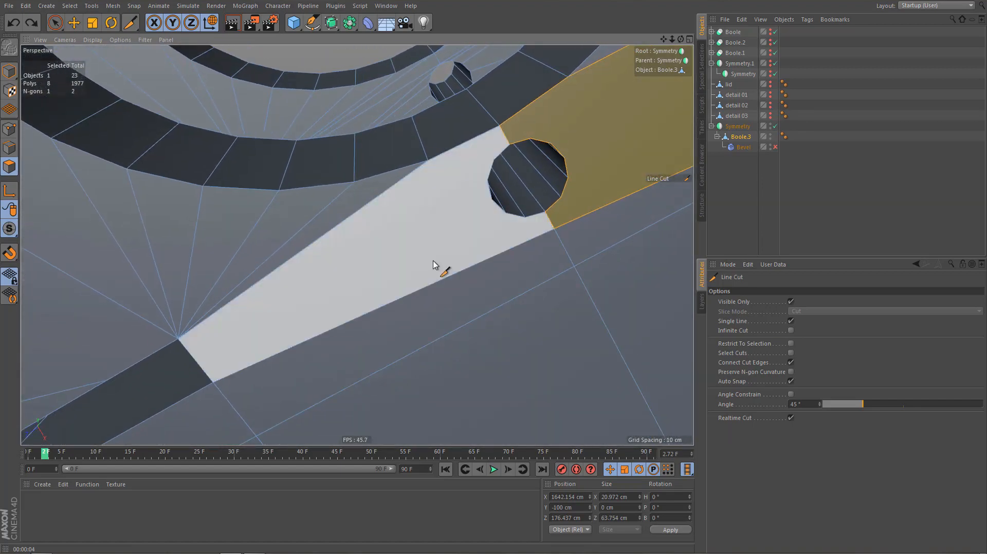
# Turn off Single Line and cut a multi-point path around the small hole, from one ring vertex through the outer corner point to the opposite ring vertex
pyautogui.scroll(-1, 458, 206)
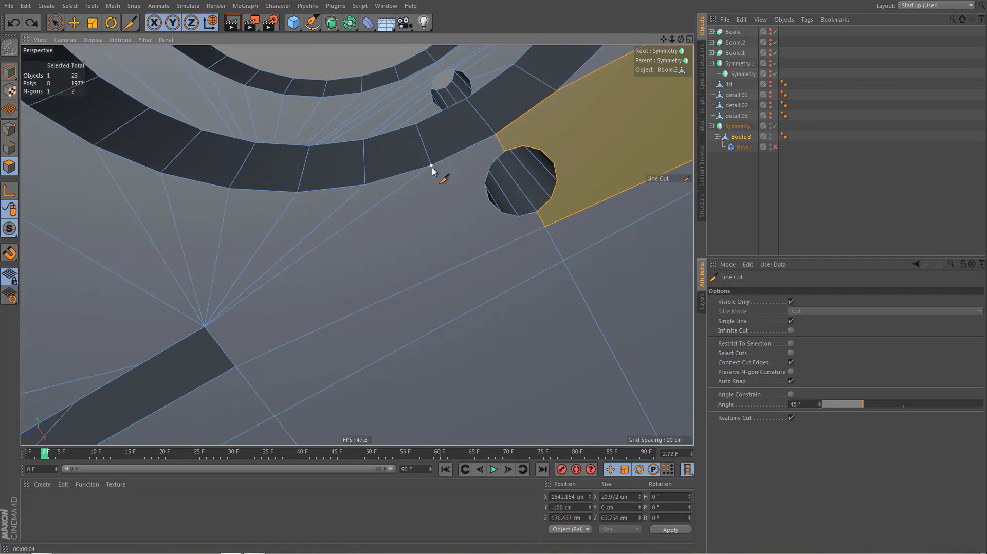
pyautogui.click(790, 322)
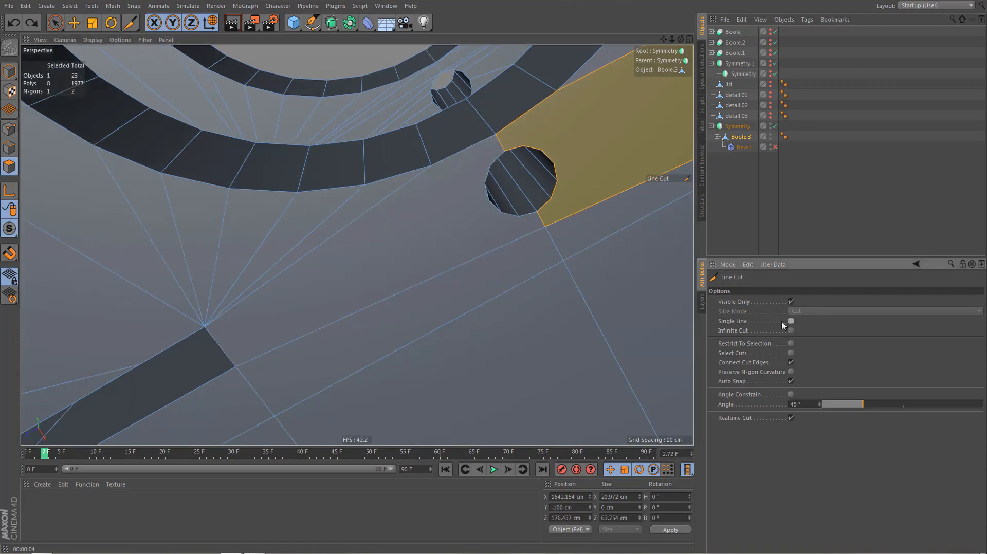
pyautogui.click(432, 166)
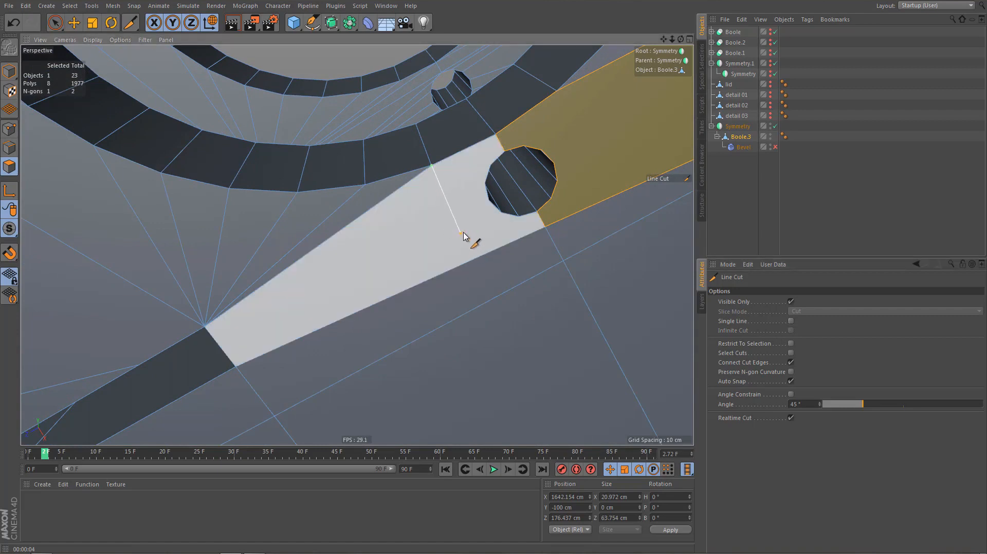
pyautogui.click(464, 232)
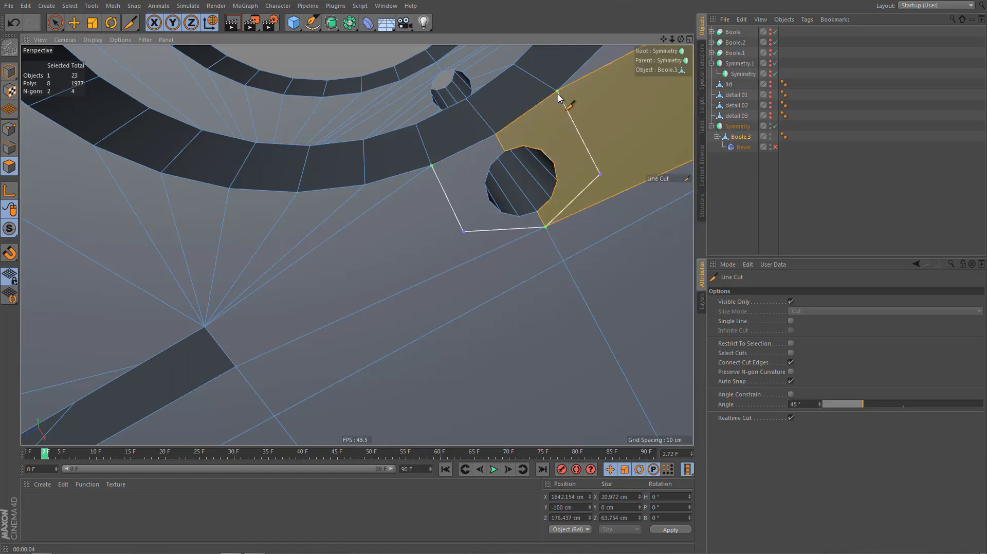
pyautogui.press('e')
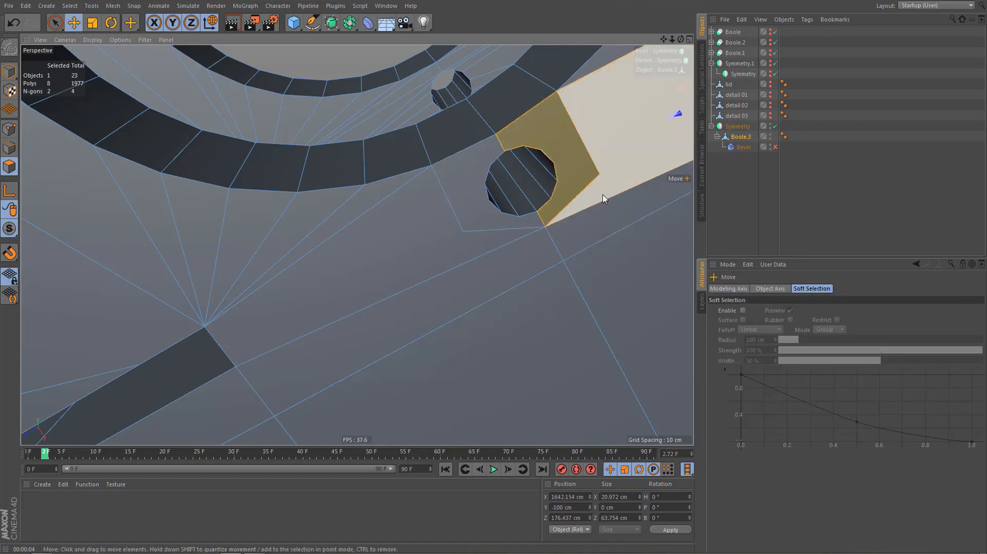
# In point mode, select the slot's corner vertex and the nearest free point of the new cut path, and connect them with an edge
pyautogui.keyDown('alt'); pyautogui.moveTo(603, 212); pyautogui.dragTo(600, 281, button='middle'); pyautogui.keyUp('alt')
pyautogui.keyDown('alt'); pyautogui.moveTo(557, 147); pyautogui.dragTo(566, 200, button='right'); pyautogui.keyUp('alt')
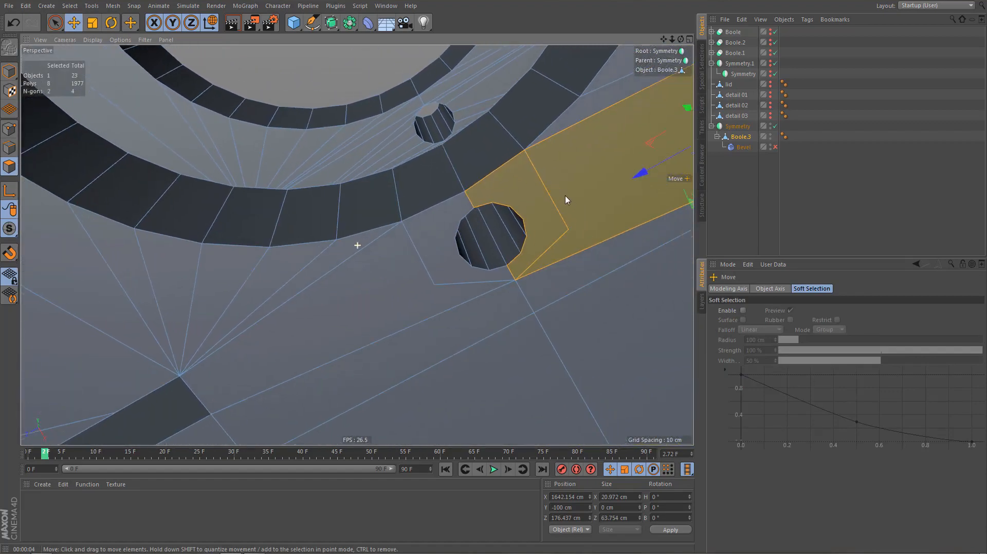
pyautogui.keyDown('alt'); pyautogui.moveTo(565, 196); pyautogui.dragTo(563, 193, button='middle'); pyautogui.keyUp('alt')
pyautogui.keyDown('alt'); pyautogui.moveTo(522, 279); pyautogui.dragTo(560, 260, button='middle'); pyautogui.keyUp('alt')
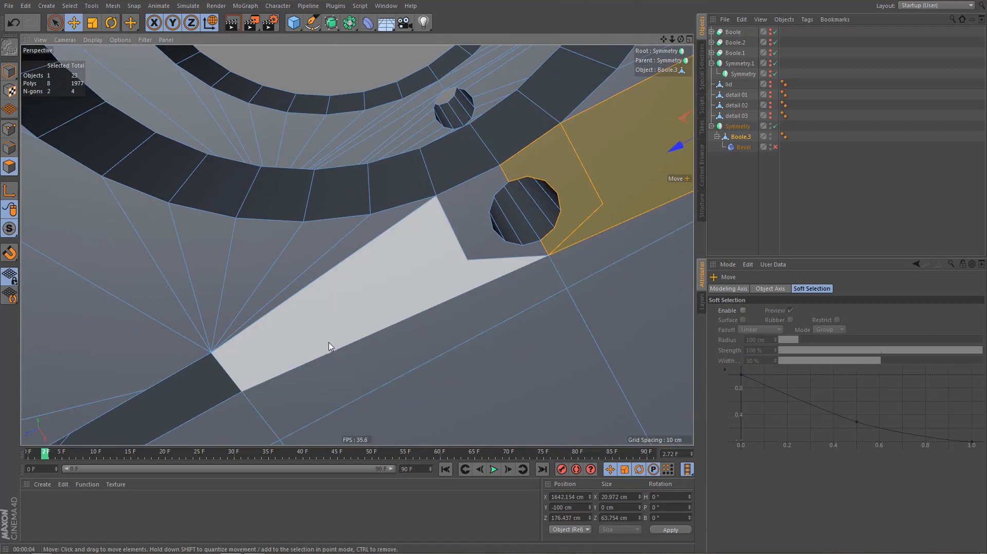
pyautogui.press('Return')
pyautogui.press('Return')
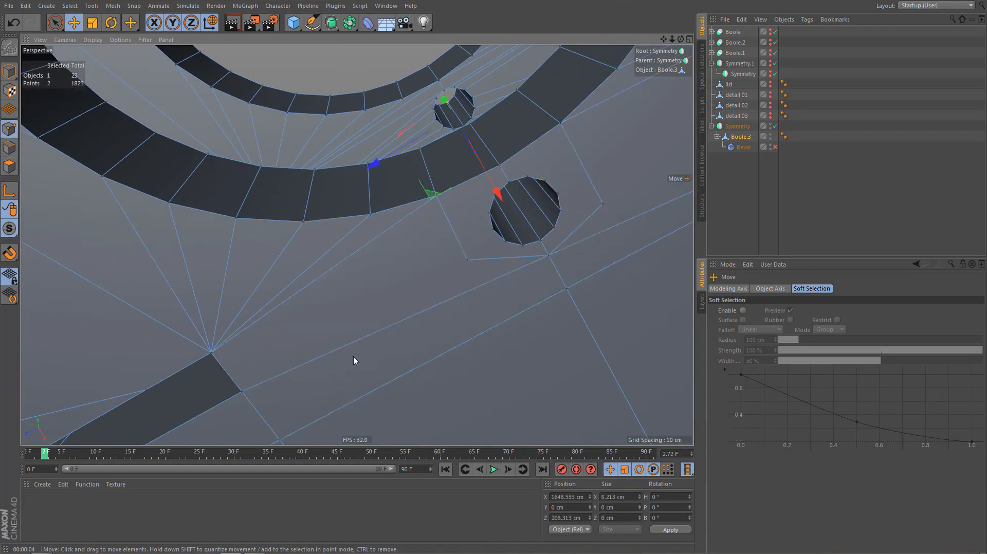
pyautogui.press('space')
pyautogui.keyDown('alt'); pyautogui.moveTo(306, 323); pyautogui.dragTo(437, 239, button='middle'); pyautogui.keyUp('alt')
pyautogui.keyDown('alt'); pyautogui.moveTo(377, 263); pyautogui.dragTo(353, 264); pyautogui.keyUp('alt')
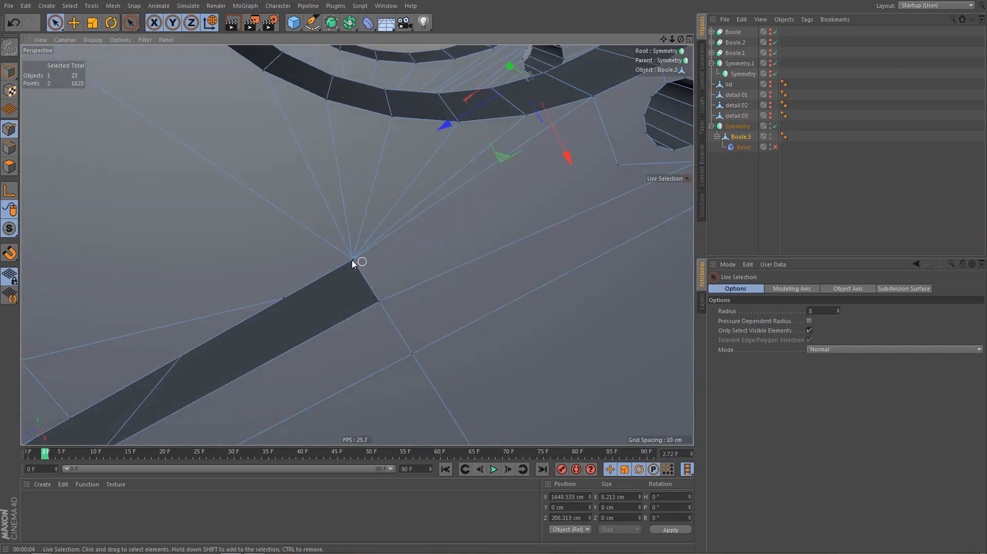
pyautogui.click(618, 166)
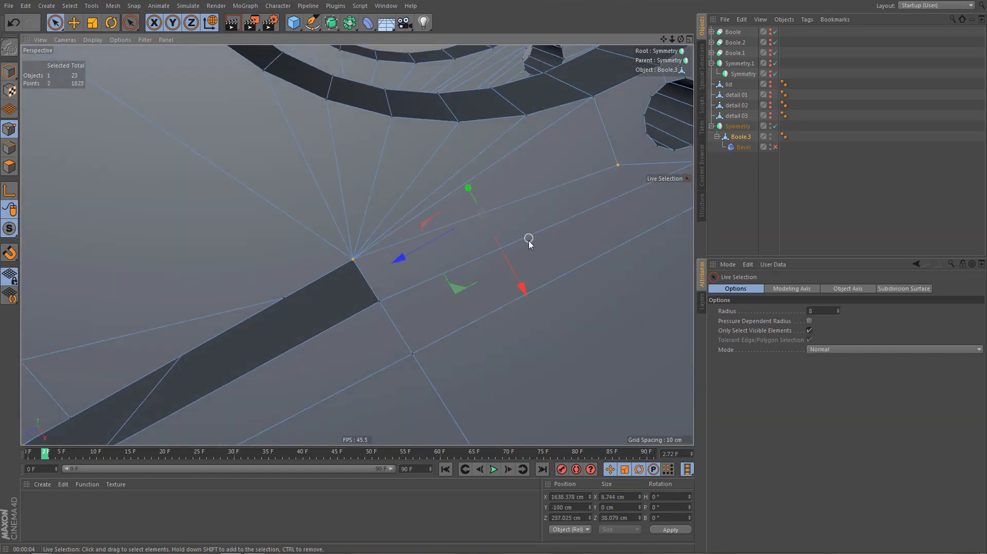
# Connect the cut path's outer point beside the small hole to the fan vertex on the panel's outer edge
pyautogui.keyDown('alt'); pyautogui.moveTo(563, 221); pyautogui.dragTo(392, 335, button='middle'); pyautogui.keyUp('alt')
pyautogui.scroll(-3, 392, 335)
pyautogui.keyDown('alt'); pyautogui.moveTo(458, 307); pyautogui.dragTo(394, 361, button='middle'); pyautogui.keyUp('alt')
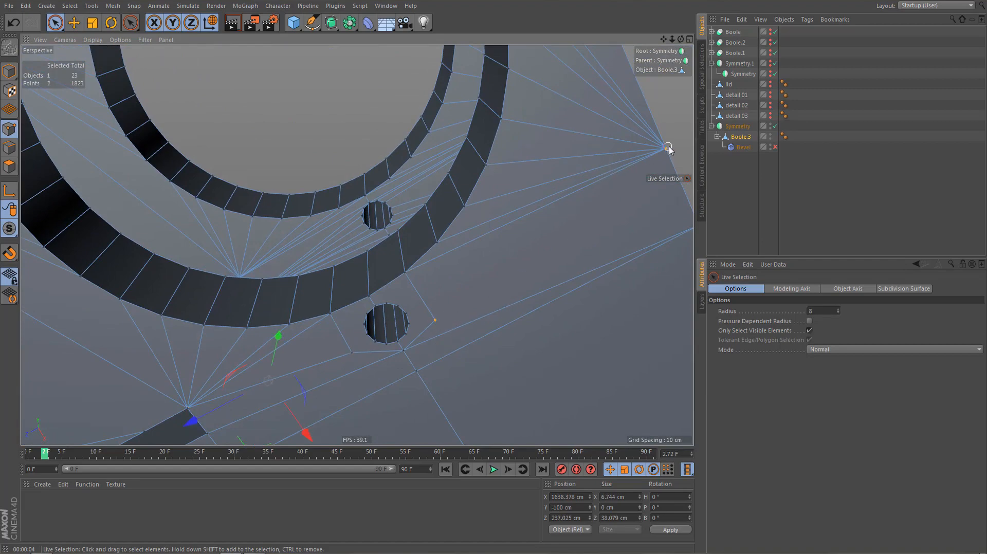
pyautogui.press('m')
pyautogui.press('m')
pyautogui.keyDown('alt'); pyautogui.moveTo(463, 328); pyautogui.dragTo(508, 287, button='middle'); pyautogui.keyUp('alt')
pyautogui.keyDown('alt'); pyautogui.moveTo(462, 297); pyautogui.dragTo(490, 262, button='right'); pyautogui.keyUp('alt')
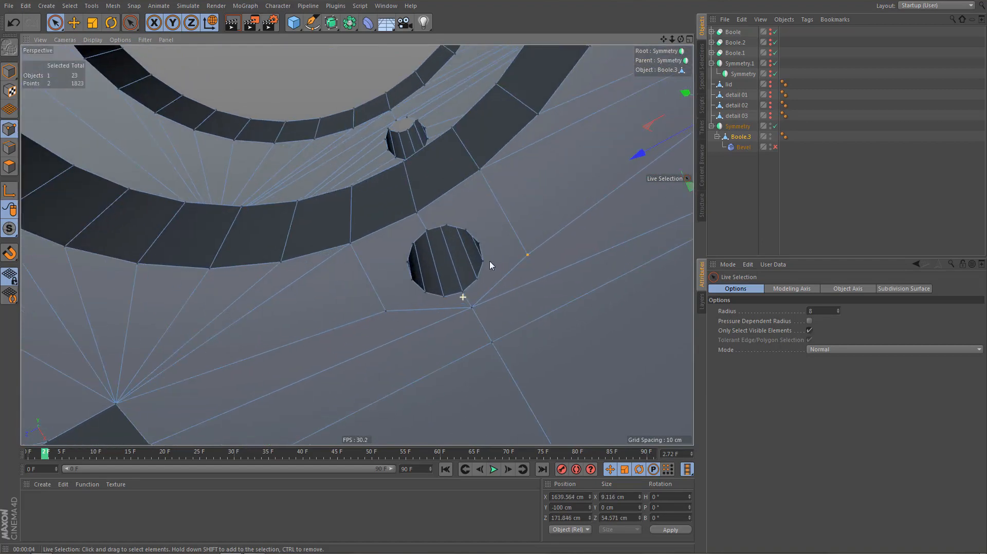
# Remove the n-gons from the two polygons around the small hole and preview the rim with the Bevel deformer enabled
pyautogui.press('Return')
pyautogui.click(474, 212)
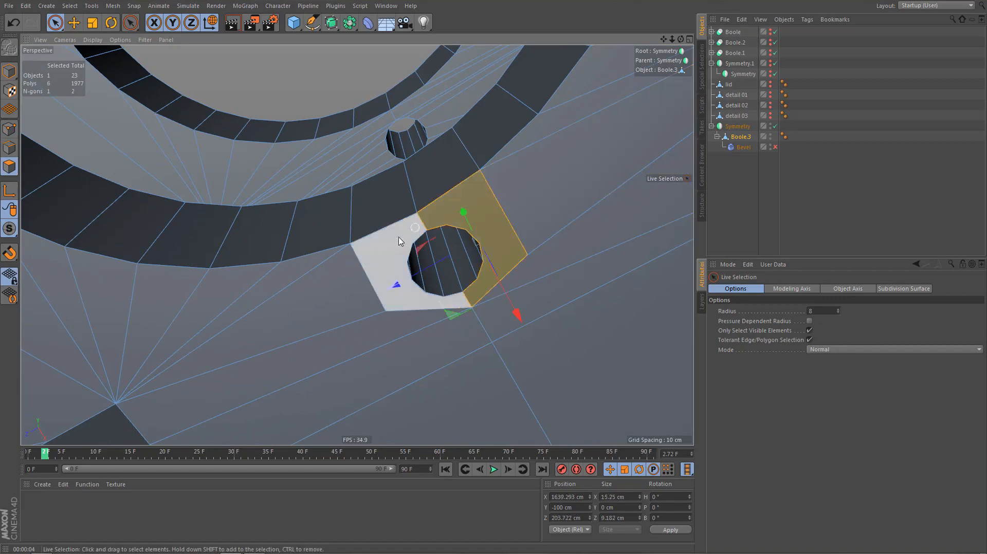
pyautogui.keyDown('shift'); pyautogui.click(396, 250); pyautogui.keyUp('shift')
pyautogui.rightClick(544, 352)
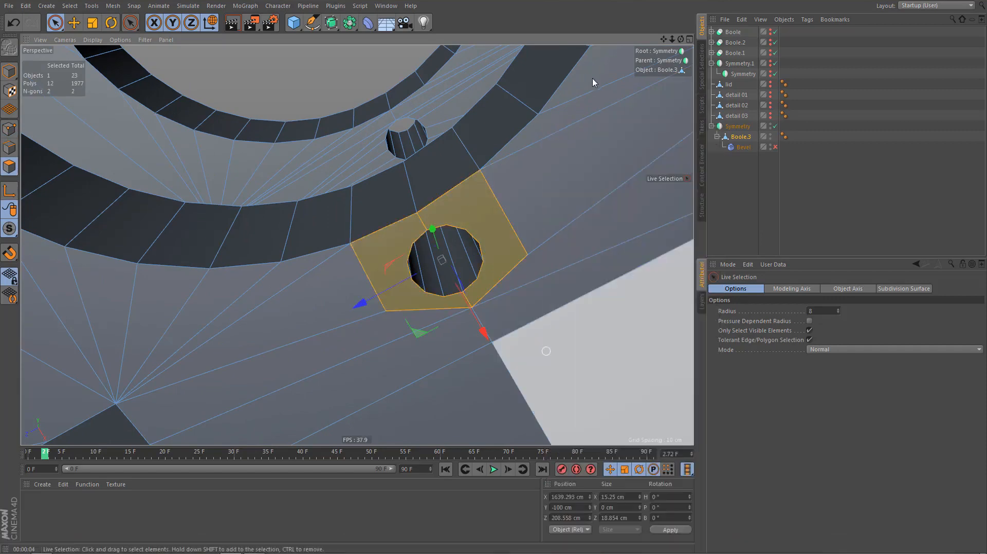
pyautogui.rightClick(593, 82)
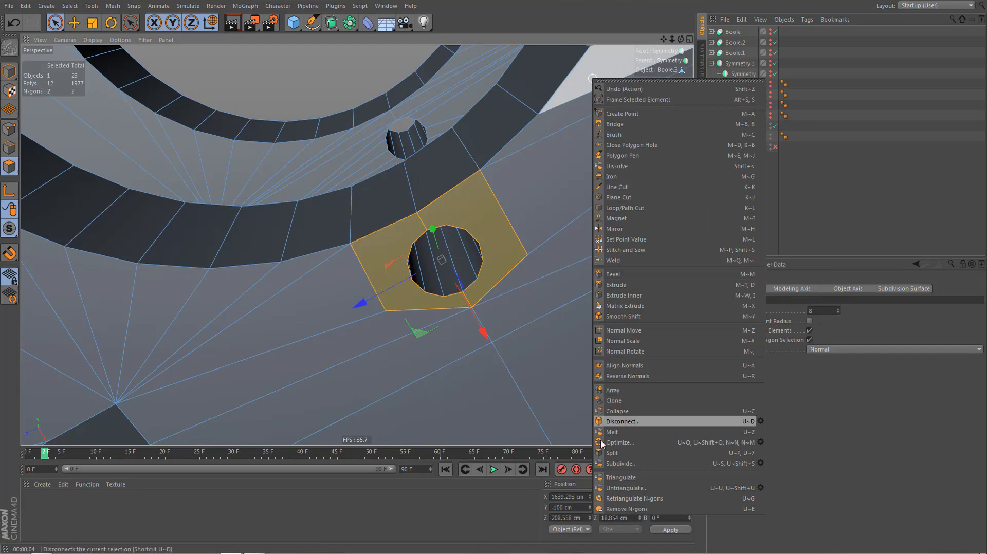
pyautogui.click(620, 507)
pyautogui.click(776, 147)
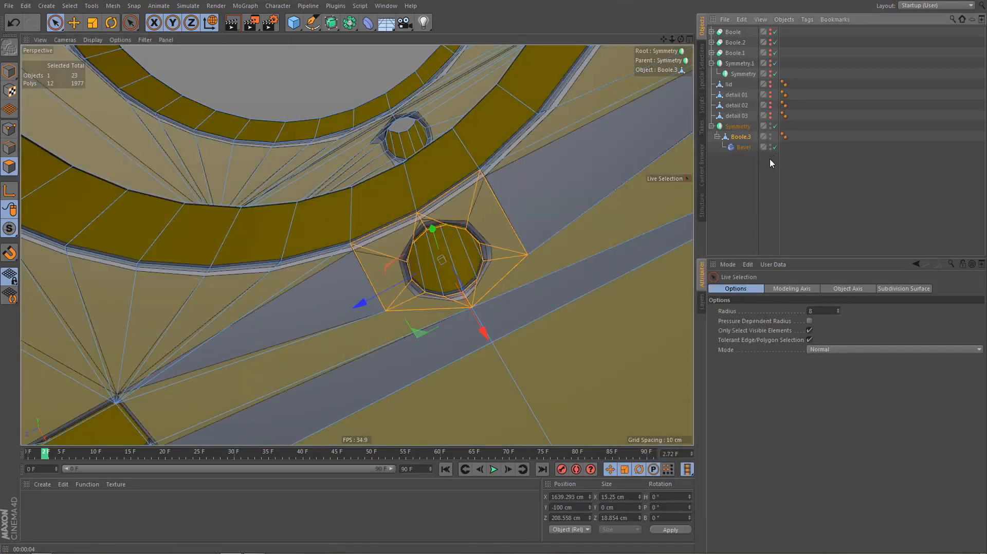
pyautogui.click(755, 195)
pyautogui.scroll(4, 561, 298)
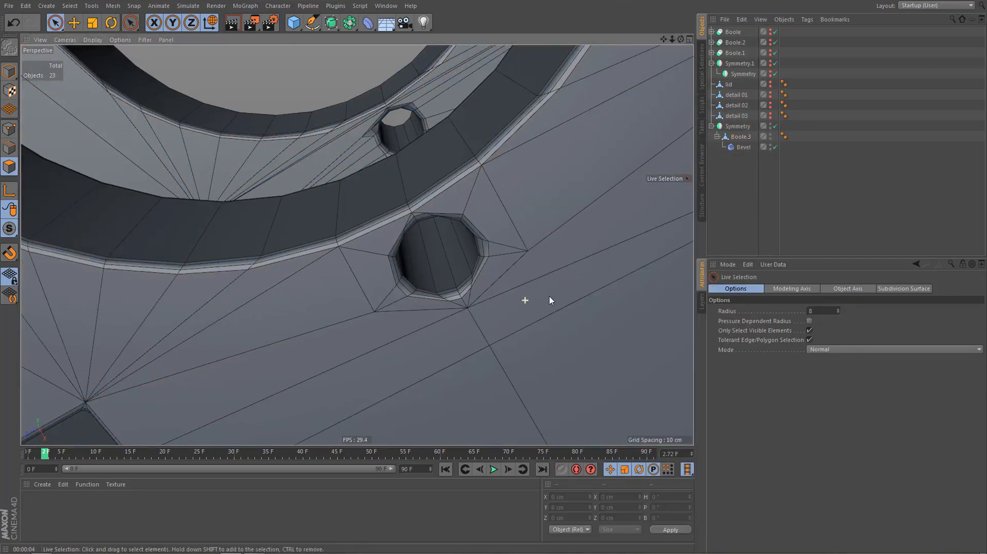
pyautogui.moveTo(485, 300)
pyautogui.keyDown('alt'); pyautogui.mouseDown()
pyautogui.moveTo(484, 275)
pyautogui.moveTo(483, 289)
pyautogui.mouseUp(); pyautogui.keyUp('alt')
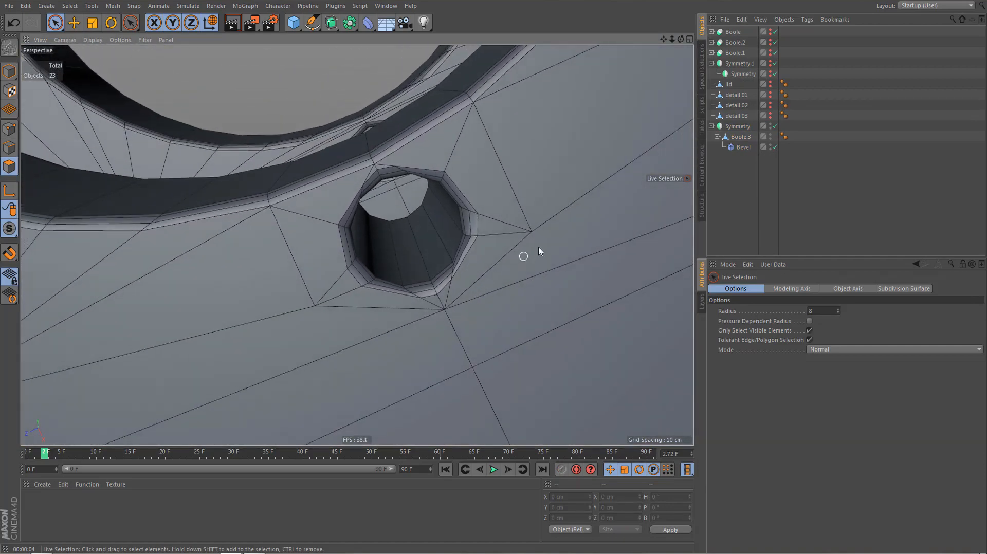
# Undo the n-gon removal around the small hole and preview the restored n-gons with the Bevel deformer
pyautogui.click(576, 228)
pyautogui.press('q')
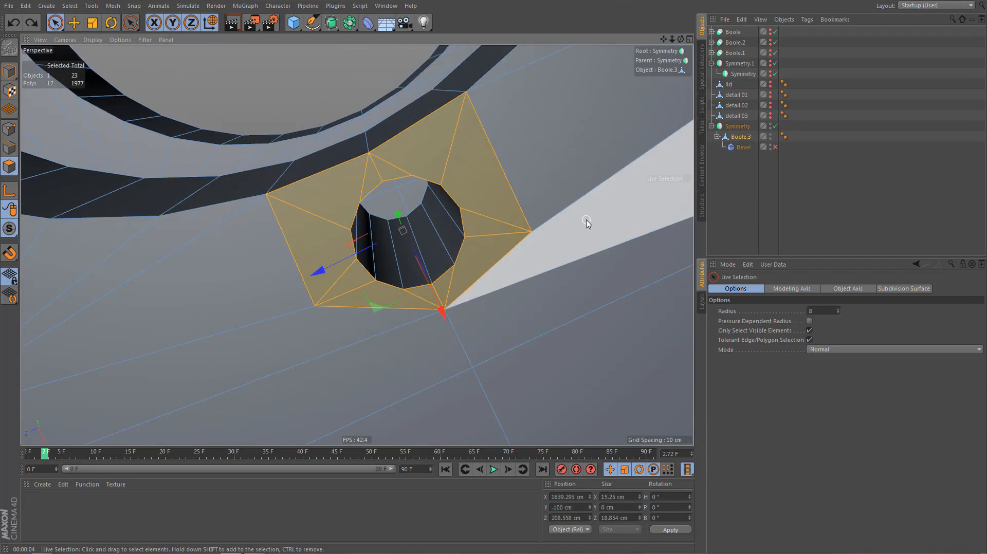
pyautogui.hotkey('ctrl', 'z')
pyautogui.click(775, 147)
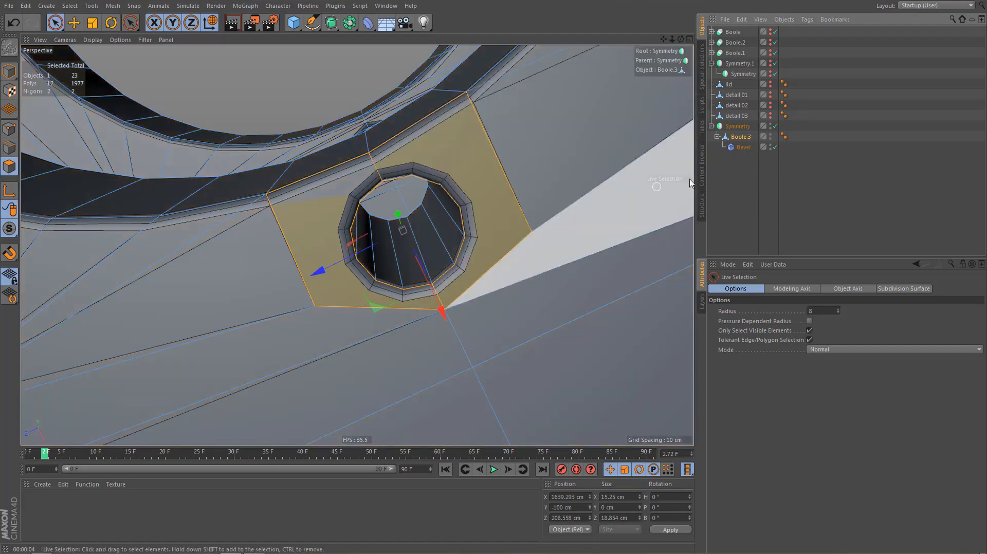
pyautogui.click(775, 147)
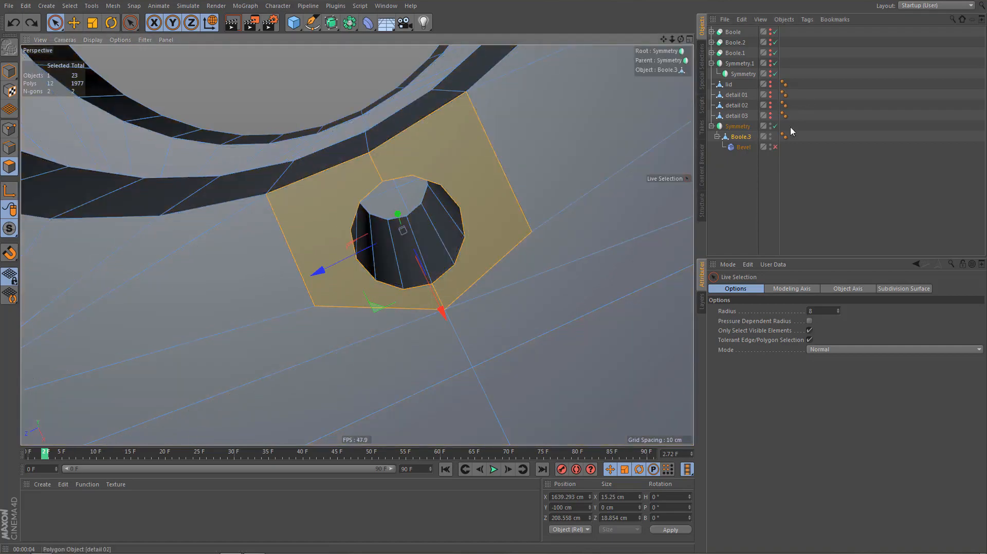
# Apply Extrude Inner with an offset of about 1.1 cm to the two n-gons around Boole.3's small hole
pyautogui.click(740, 141)
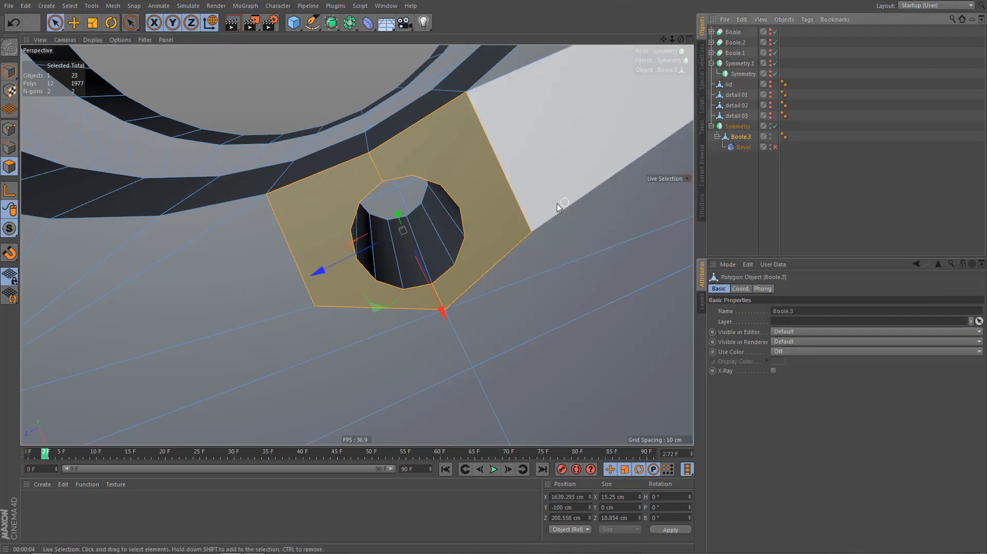
pyautogui.keyDown('alt'); pyautogui.moveTo(557, 202); pyautogui.dragTo(594, 200, button='middle'); pyautogui.keyUp('alt')
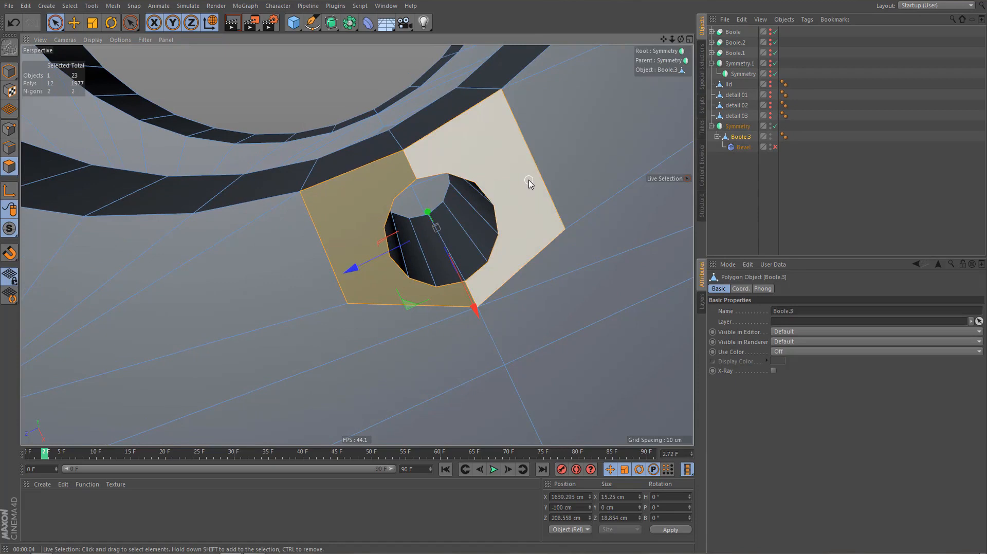
pyautogui.press('i')
pyautogui.moveTo(579, 176); pyautogui.dragTo(602, 175)
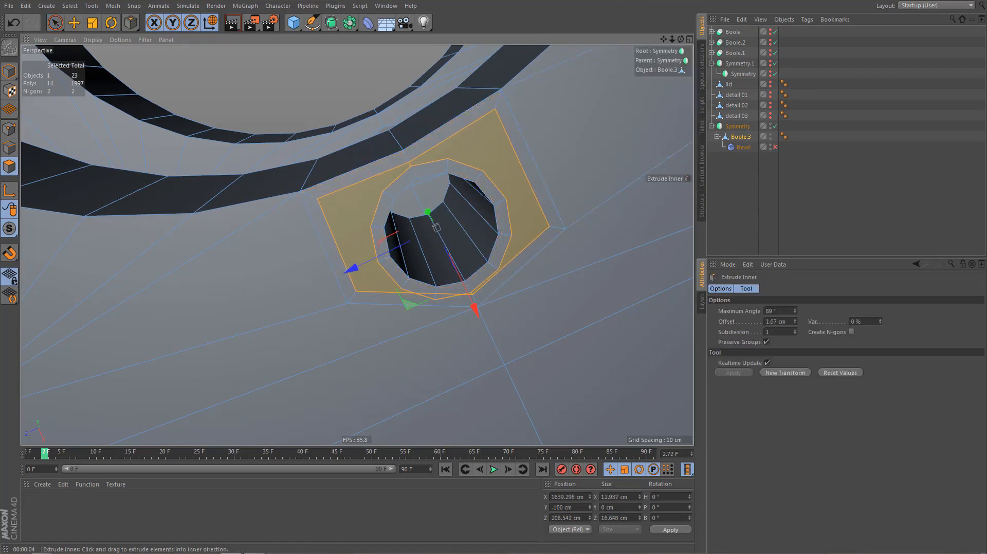
pyautogui.press('Return')
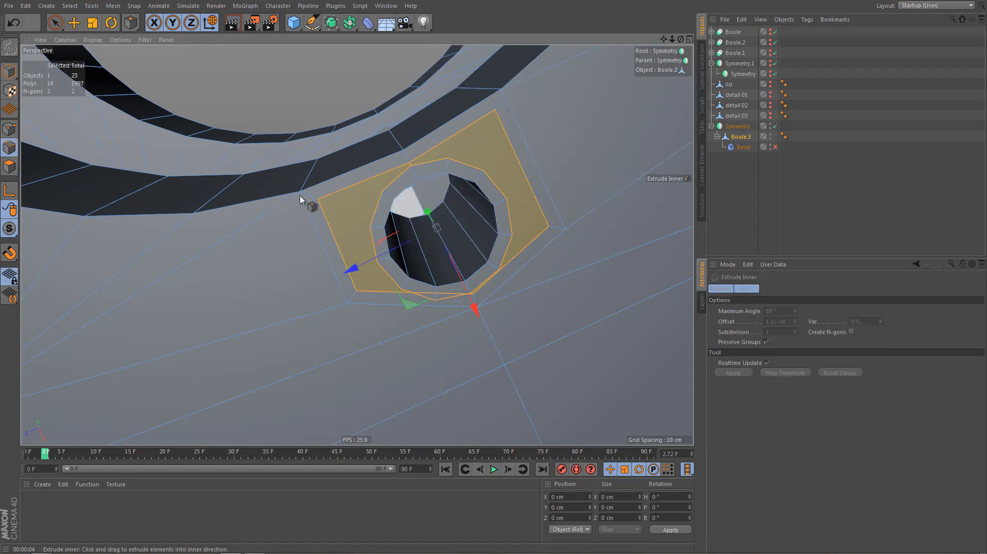
# In edge mode, select the five inset edges on the top and both sides of the small hole's outer border and dissolve them
pyautogui.press('e')
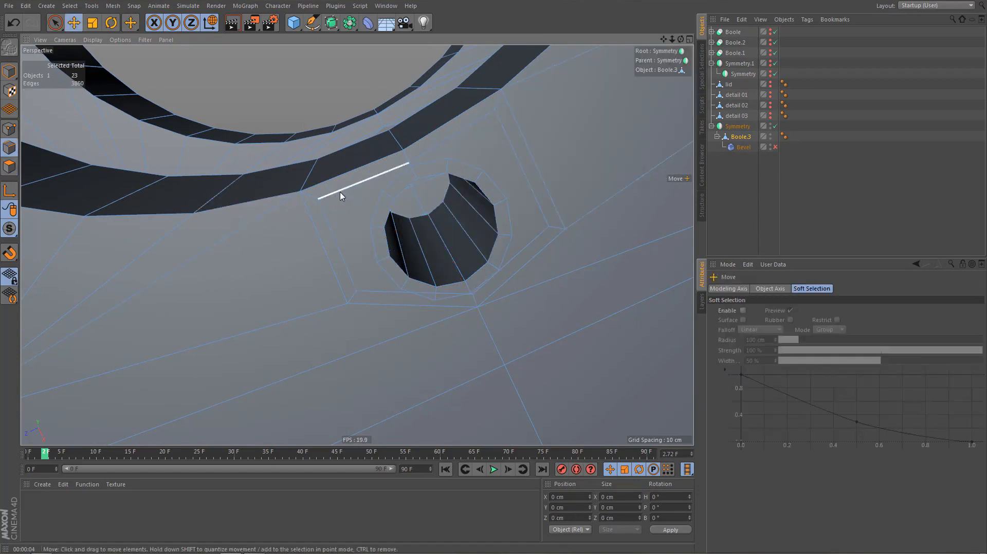
pyautogui.click(337, 198)
pyautogui.keyDown('shift'); pyautogui.click(513, 159); pyautogui.keyUp('shift')
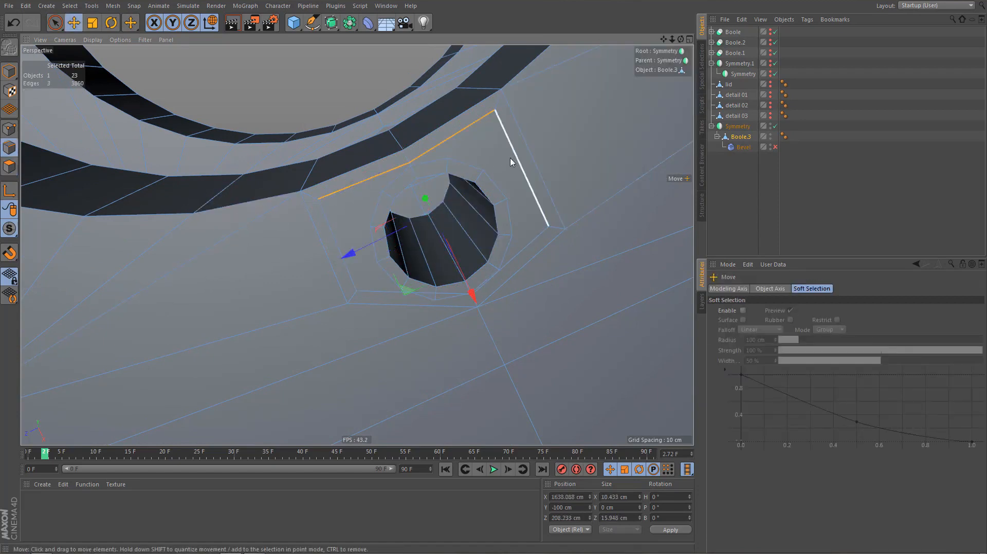
pyautogui.keyDown('shift'); pyautogui.click(522, 251); pyautogui.keyUp('shift')
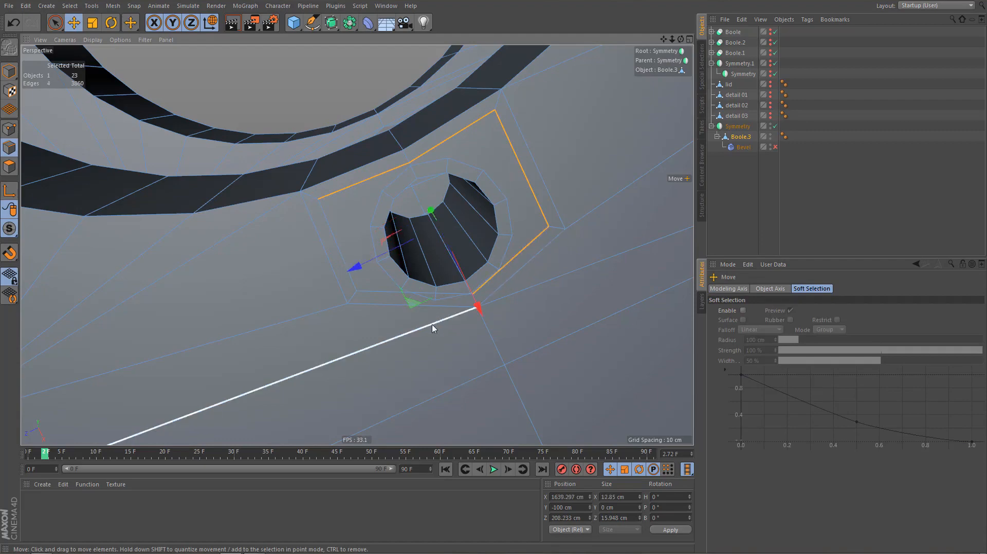
pyautogui.keyDown('alt'); pyautogui.moveTo(431, 323); pyautogui.dragTo(433, 286); pyautogui.keyUp('alt')
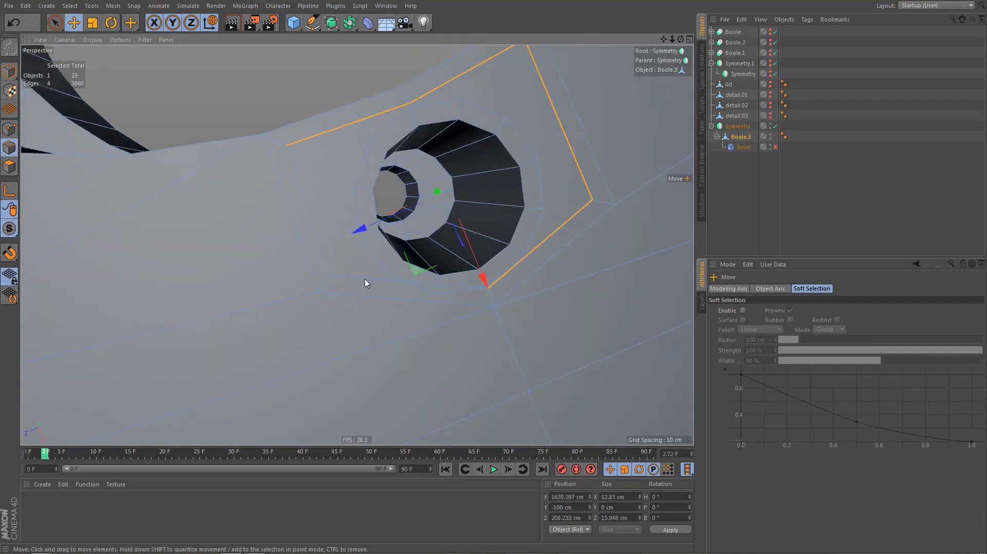
pyautogui.keyDown('shift'); pyautogui.click(364, 292); pyautogui.keyUp('shift')
pyautogui.moveTo(364, 292)
pyautogui.keyDown('alt'); pyautogui.mouseDown()
pyautogui.moveTo(360, 334)
pyautogui.moveTo(365, 307)
pyautogui.mouseUp(); pyautogui.keyUp('alt')
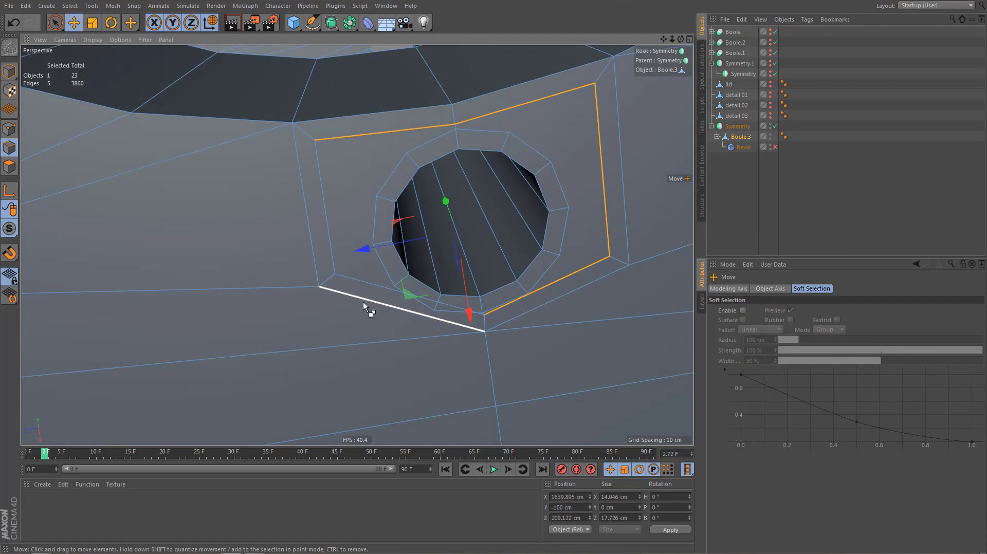
pyautogui.keyDown('ctrl'); pyautogui.click(363, 301); pyautogui.keyUp('ctrl')
pyautogui.press('space')
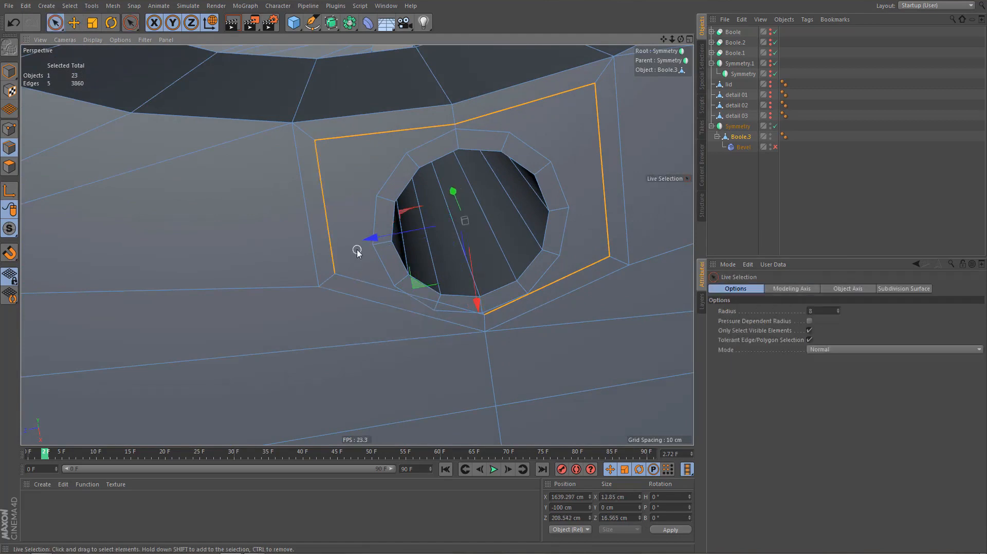
pyautogui.hotkey('ctrl', 'BackSpace')
# Dissolve the leftover inset edges between the small hole's ring and its outer corner point
pyautogui.scroll(3, 441, 341)
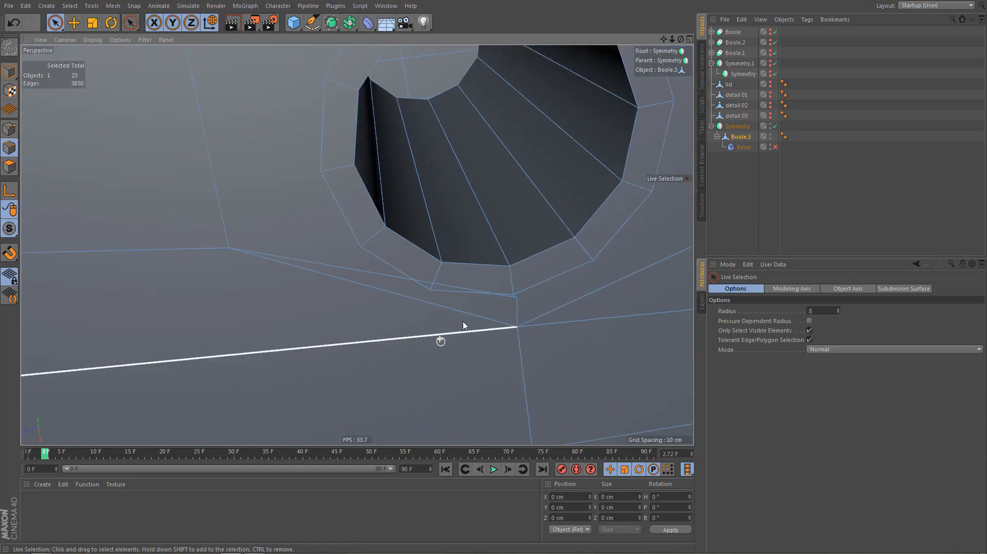
pyautogui.moveTo(474, 297); pyautogui.dragTo(512, 307)
pyautogui.hotkey('ctrl', 'BackSpace')
pyautogui.scroll(-4, 448, 335)
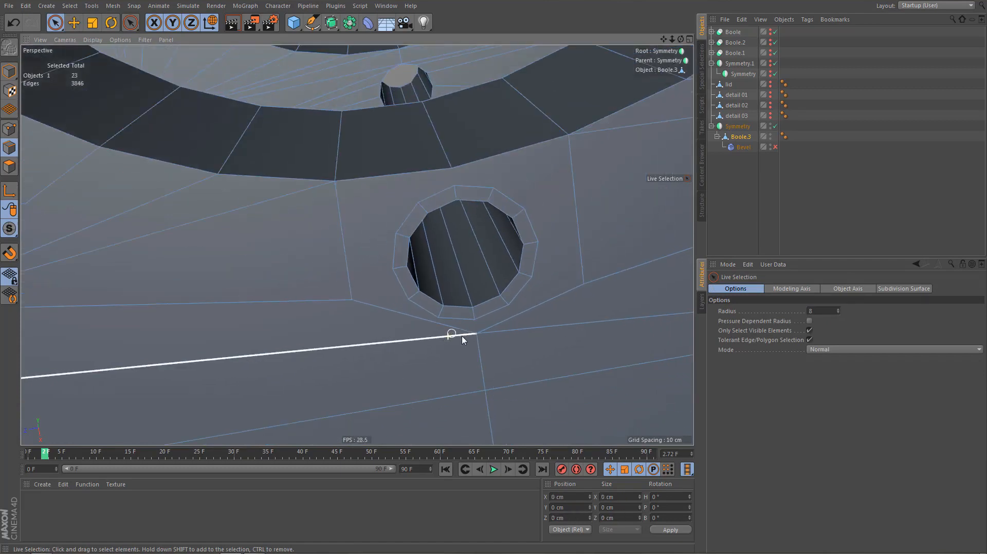
# Select the n-gon surrounding the small hole's new ring and apply Remove N-gons to it
pyautogui.press('Return')
pyautogui.click(539, 151)
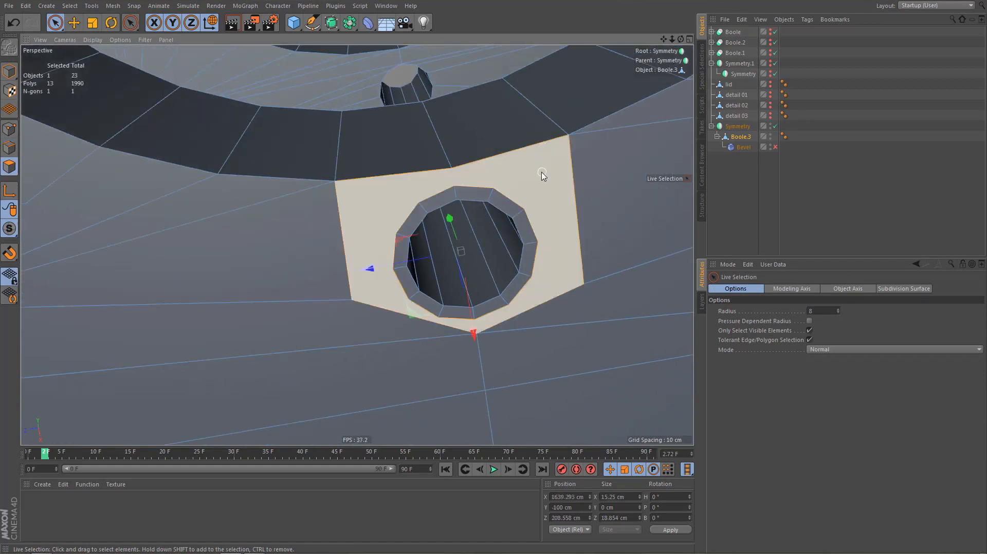
pyautogui.rightClick(569, 343)
pyautogui.click(596, 548)
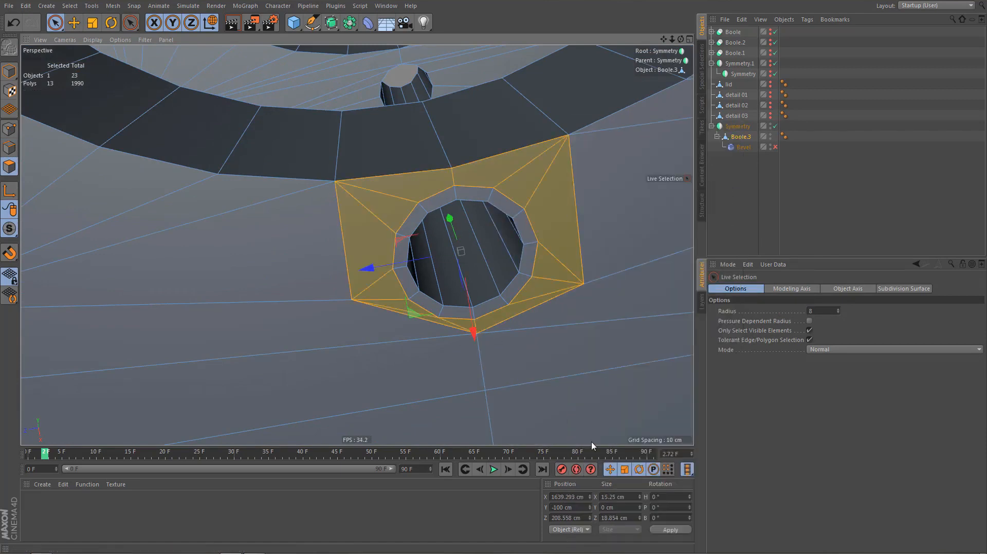
# Enable the Bevel deformer and inspect the bevelled rim of the small hole with nothing selected
pyautogui.click(775, 148)
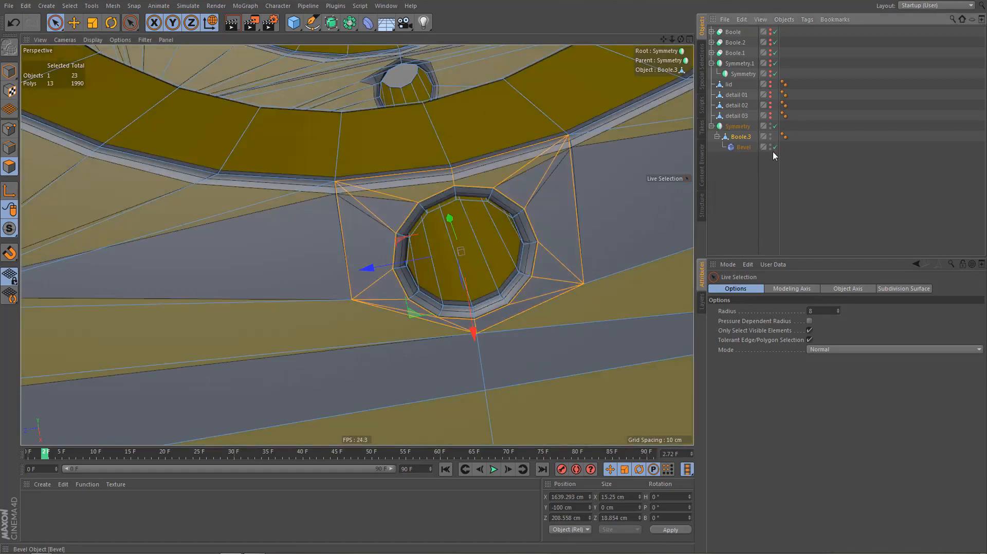
pyautogui.click(743, 188)
pyautogui.keyDown('alt'); pyautogui.moveTo(578, 296); pyautogui.dragTo(577, 273); pyautogui.keyUp('alt')
pyautogui.keyDown('alt'); pyautogui.moveTo(540, 264); pyautogui.dragTo(468, 368, button='right'); pyautogui.keyUp('alt')
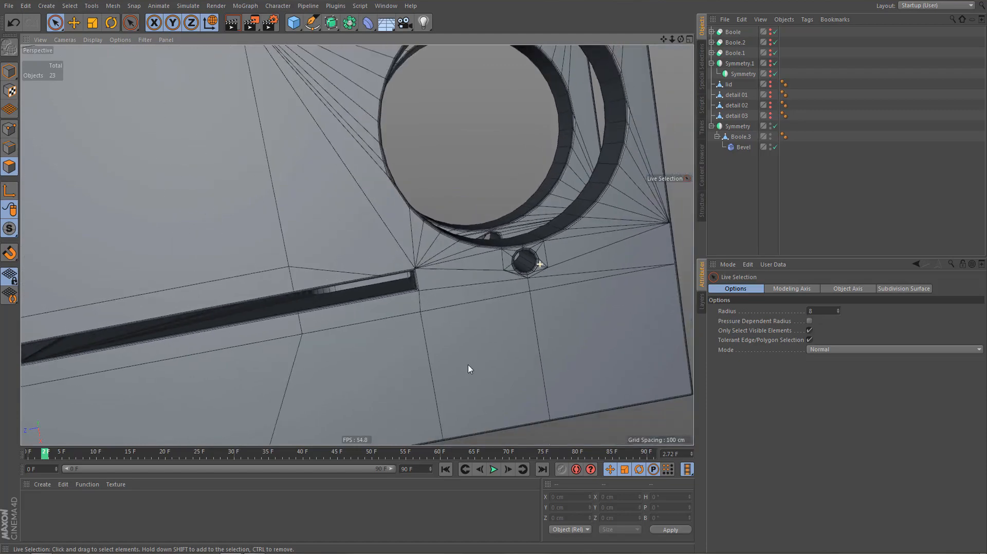
# Examine the bevelled edges along the slot and the topology of its inner walls
pyautogui.keyDown('alt'); pyautogui.moveTo(537, 299); pyautogui.dragTo(513, 314); pyautogui.keyUp('alt')
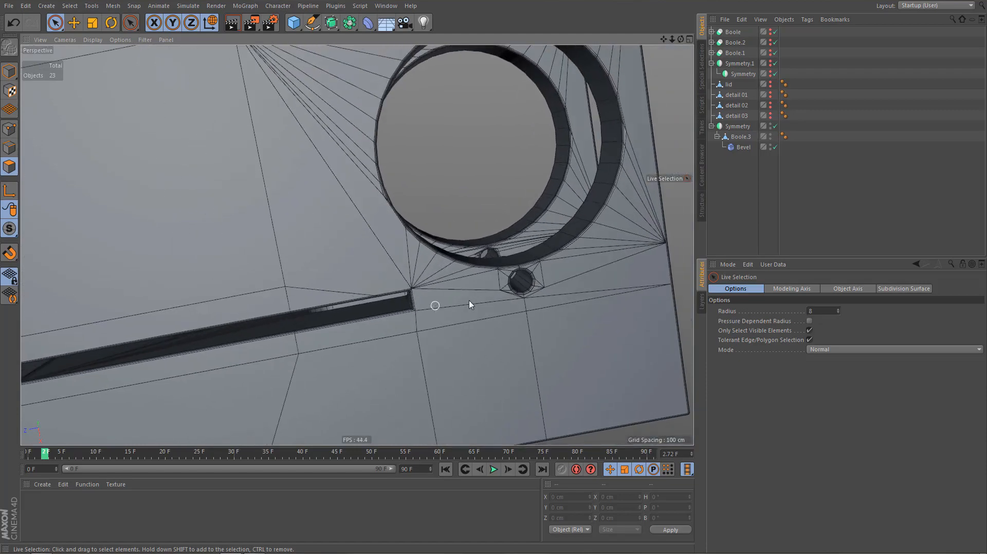
pyautogui.keyDown('alt'); pyautogui.moveTo(469, 304); pyautogui.dragTo(417, 307, button='right'); pyautogui.keyUp('alt')
pyautogui.keyDown('alt'); pyautogui.moveTo(416, 307); pyautogui.dragTo(402, 242); pyautogui.keyUp('alt')
pyautogui.keyDown('alt'); pyautogui.moveTo(402, 264); pyautogui.dragTo(402, 281, button='right'); pyautogui.keyUp('alt')
pyautogui.keyDown('alt'); pyautogui.moveTo(402, 282); pyautogui.dragTo(553, 277, button='middle'); pyautogui.keyUp('alt')
pyautogui.keyDown('alt'); pyautogui.moveTo(458, 299); pyautogui.dragTo(620, 265, button='right'); pyautogui.keyUp('alt')
pyautogui.keyDown('alt'); pyautogui.moveTo(489, 294); pyautogui.dragTo(432, 285); pyautogui.keyUp('alt')
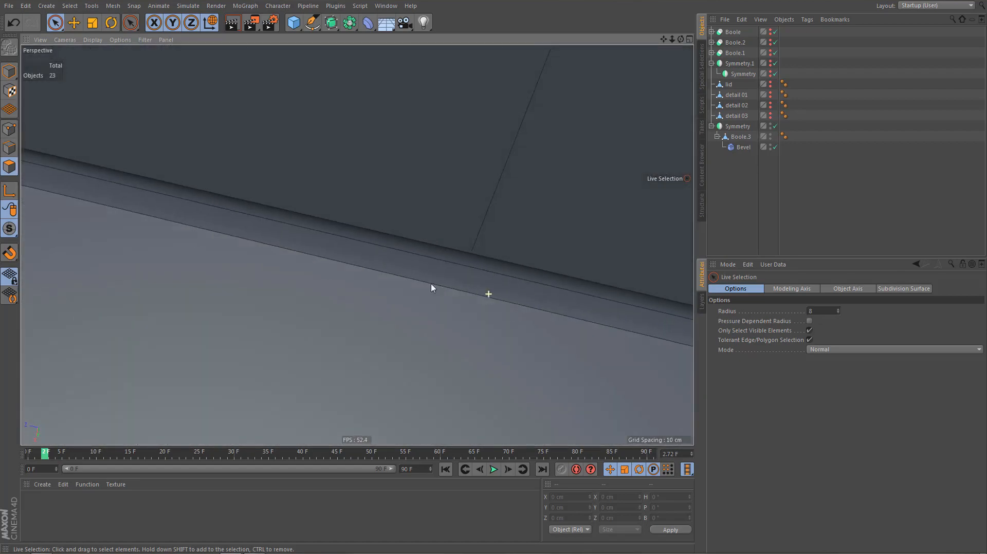
pyautogui.keyDown('alt'); pyautogui.moveTo(432, 284); pyautogui.dragTo(508, 273, button='right'); pyautogui.keyUp('alt')
pyautogui.keyDown('alt'); pyautogui.moveTo(508, 273); pyautogui.dragTo(584, 243); pyautogui.keyUp('alt')
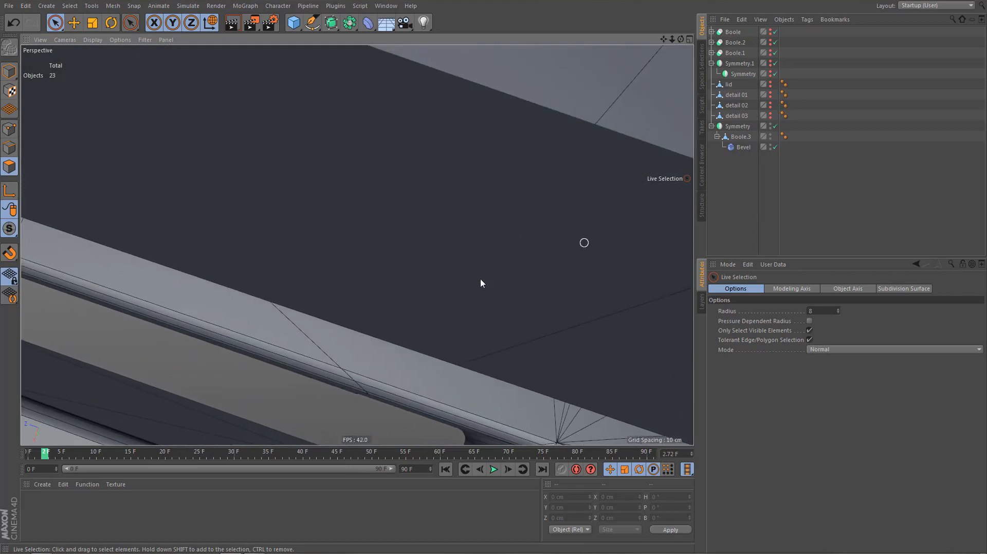
pyautogui.keyDown('alt'); pyautogui.moveTo(481, 280); pyautogui.dragTo(331, 386); pyautogui.keyUp('alt')
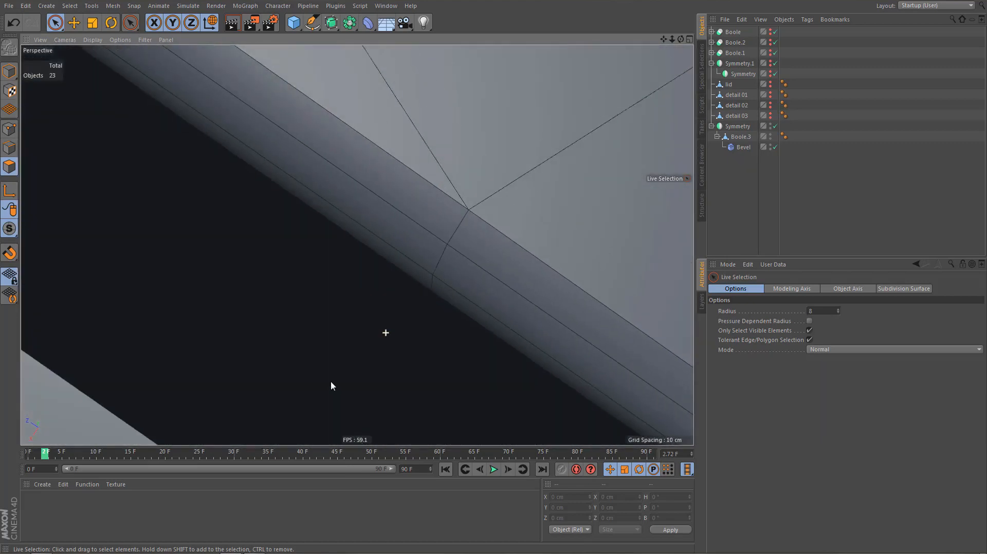
pyautogui.keyDown('alt'); pyautogui.moveTo(331, 382); pyautogui.dragTo(439, 302, button='right'); pyautogui.keyUp('alt')
pyautogui.keyDown('alt'); pyautogui.moveTo(439, 301); pyautogui.dragTo(446, 273, button='middle'); pyautogui.keyUp('alt')
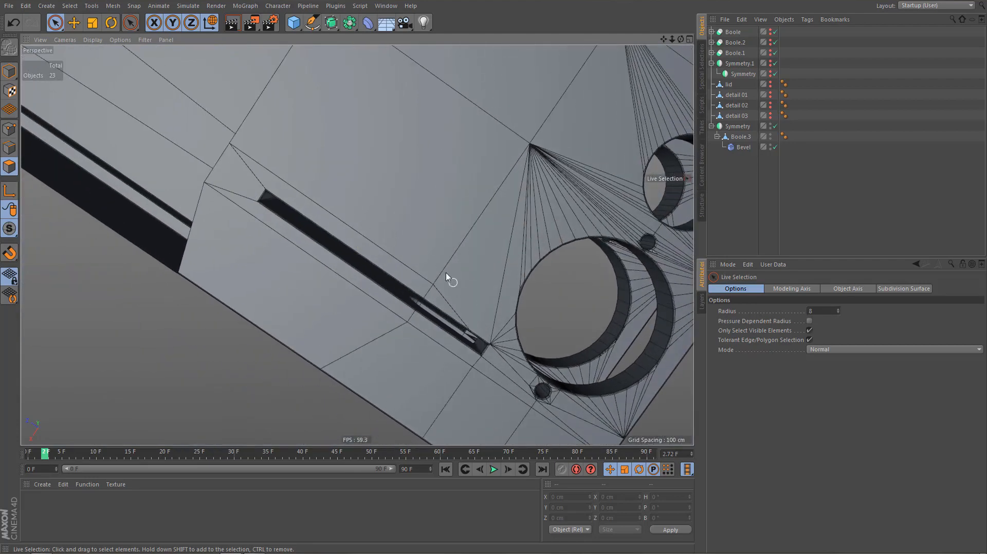
pyautogui.keyDown('alt'); pyautogui.moveTo(446, 272); pyautogui.dragTo(500, 263); pyautogui.keyUp('alt')
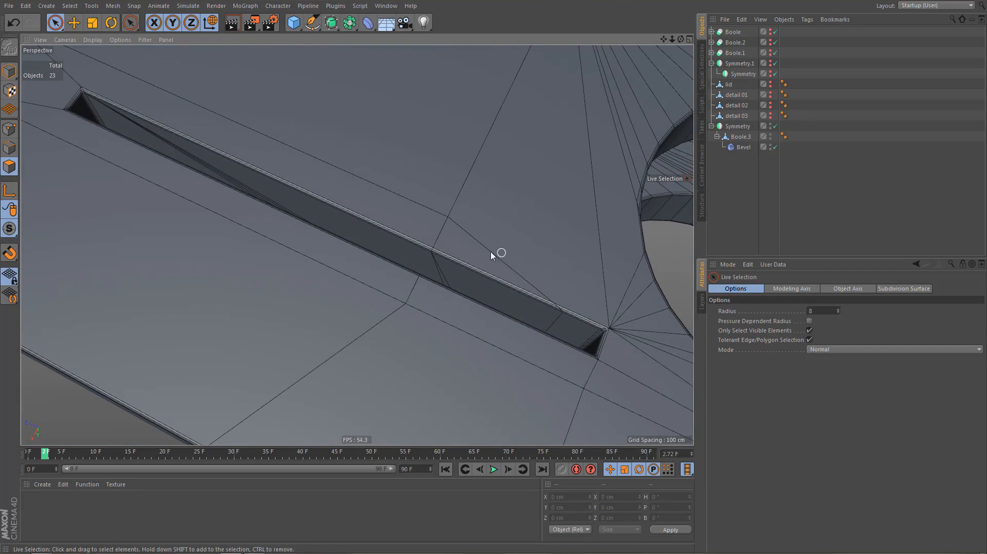
# Select Boole.3 in edge mode and loop-select the edges running beside the slot and down its inner wall
pyautogui.click(742, 137)
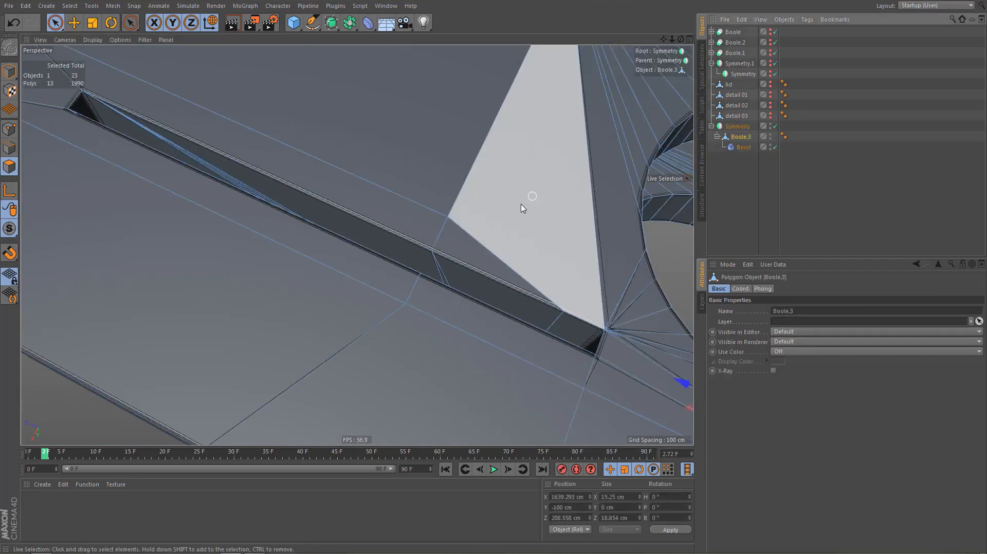
pyautogui.press('Return')
pyautogui.press('Return')
pyautogui.press('e')
pyautogui.doubleClick(478, 245)
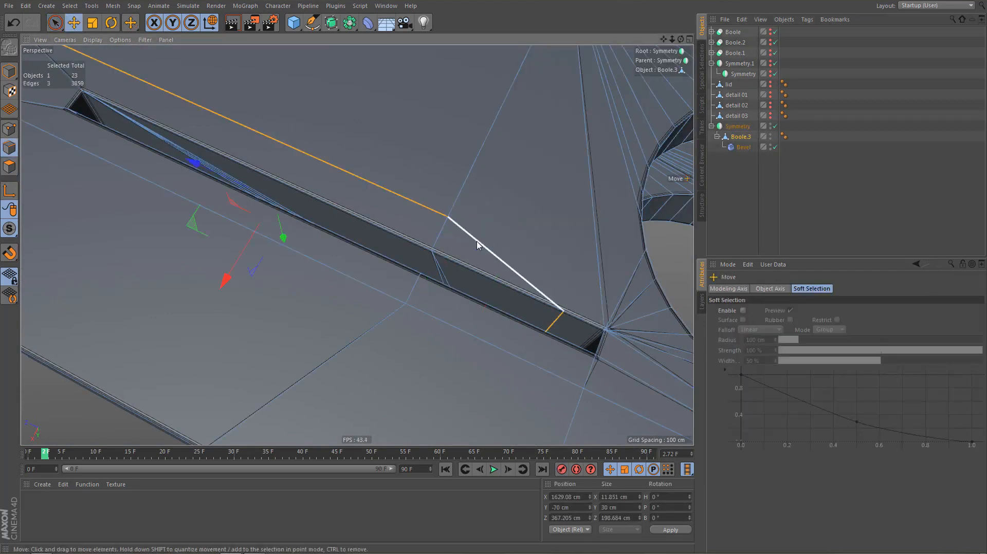
# Examine where the selected edge runs down the slot's end wall beside the large hole
pyautogui.keyDown('alt'); pyautogui.moveTo(516, 198); pyautogui.dragTo(458, 178); pyautogui.keyUp('alt')
pyautogui.keyDown('alt'); pyautogui.moveTo(458, 191); pyautogui.dragTo(452, 215, button='right'); pyautogui.keyUp('alt')
pyautogui.keyDown('alt'); pyautogui.moveTo(489, 194); pyautogui.dragTo(472, 155); pyautogui.keyUp('alt')
pyautogui.keyDown('alt'); pyautogui.moveTo(521, 211); pyautogui.dragTo(406, 172, button='middle'); pyautogui.keyUp('alt')
pyautogui.keyDown('alt'); pyautogui.moveTo(495, 293); pyautogui.dragTo(451, 308, button='right'); pyautogui.keyUp('alt')
pyautogui.keyDown('alt'); pyautogui.moveTo(531, 263); pyautogui.dragTo(408, 271); pyautogui.keyUp('alt')
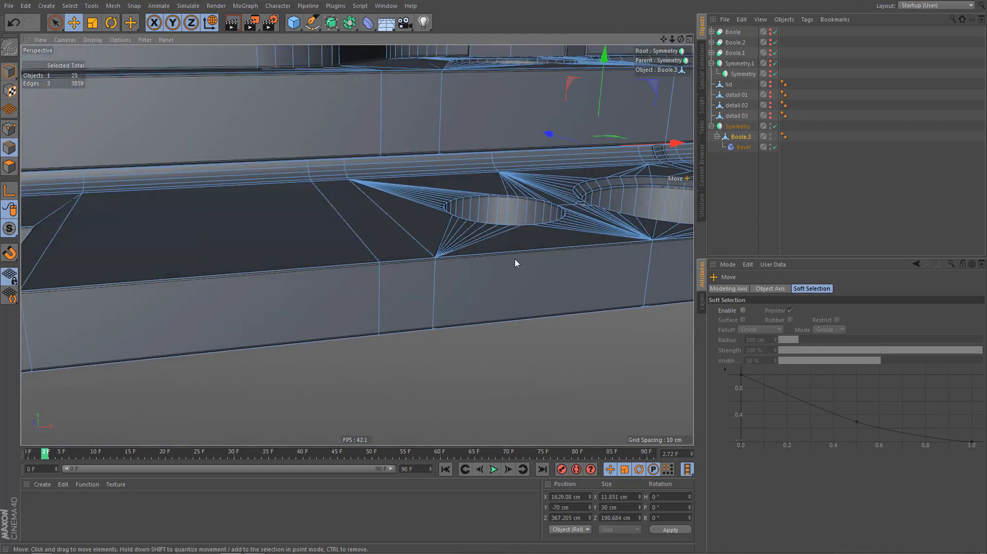
pyautogui.keyDown('alt'); pyautogui.moveTo(459, 261); pyautogui.dragTo(434, 297, button='right'); pyautogui.keyUp('alt')
pyautogui.moveTo(474, 273)
pyautogui.keyDown('alt'); pyautogui.mouseDown()
pyautogui.moveTo(465, 192)
pyautogui.moveTo(450, 196)
pyautogui.moveTo(627, 303)
pyautogui.moveTo(486, 286)
pyautogui.mouseUp(); pyautogui.keyUp('alt')
pyautogui.keyDown('alt'); pyautogui.moveTo(552, 288); pyautogui.dragTo(467, 358); pyautogui.keyUp('alt')
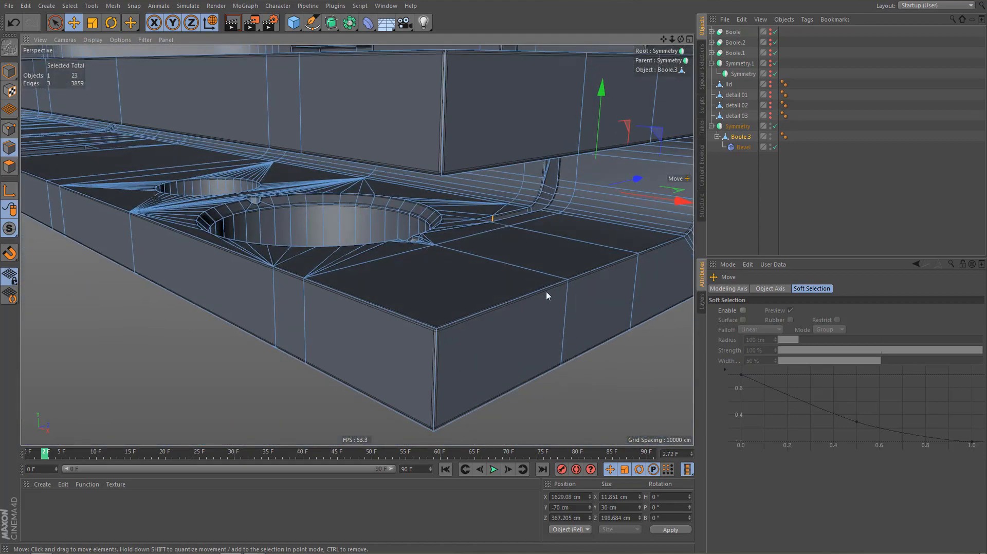
pyautogui.keyDown('alt'); pyautogui.moveTo(504, 233); pyautogui.dragTo(684, 206, button='right'); pyautogui.keyUp('alt')
pyautogui.keyDown('alt'); pyautogui.moveTo(485, 238); pyautogui.dragTo(478, 249); pyautogui.keyUp('alt')
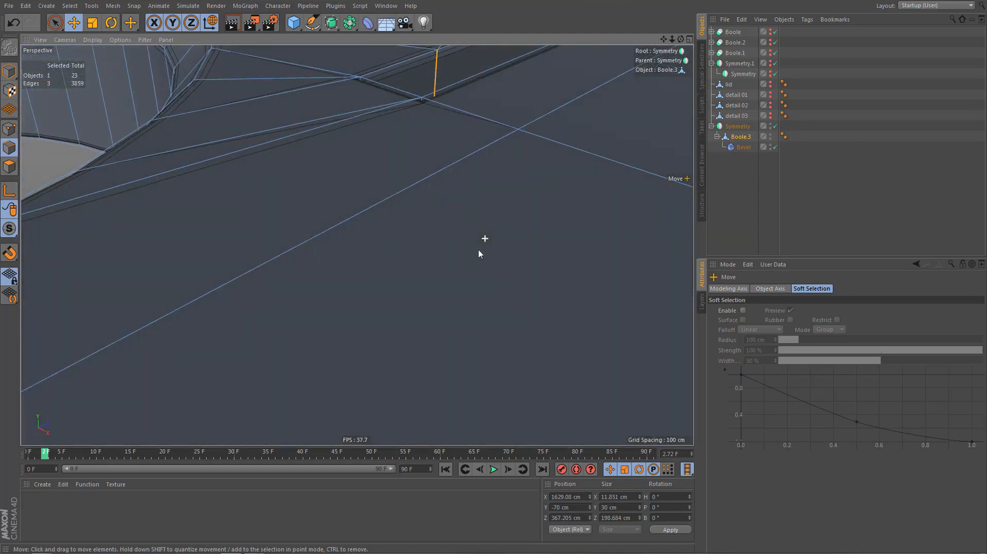
pyautogui.keyDown('alt'); pyautogui.moveTo(493, 259); pyautogui.dragTo(510, 378, button='middle'); pyautogui.keyUp('alt')
pyautogui.keyDown('alt'); pyautogui.moveTo(507, 296); pyautogui.dragTo(510, 313); pyautogui.keyUp('alt')
pyautogui.keyDown('alt'); pyautogui.moveTo(519, 334); pyautogui.dragTo(538, 398, button='middle'); pyautogui.keyUp('alt')
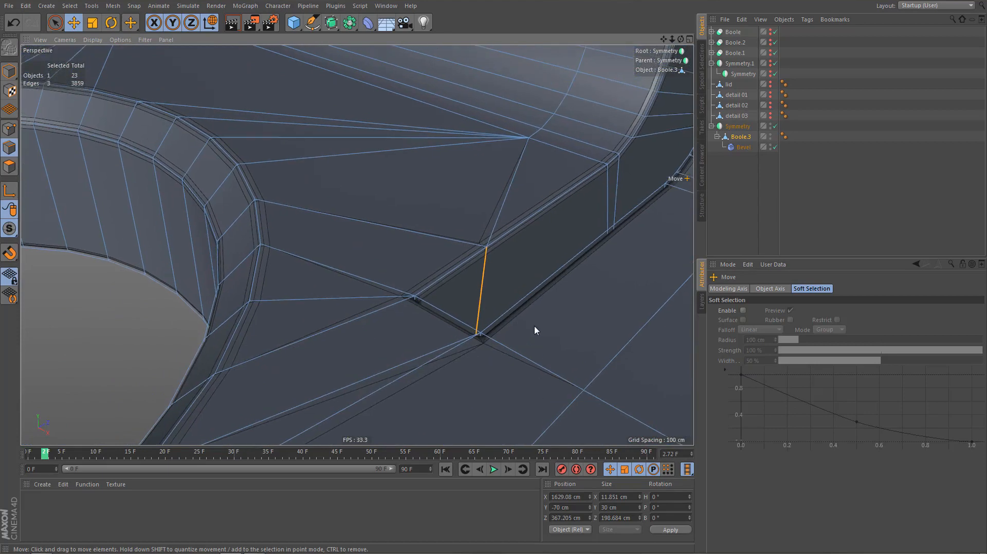
pyautogui.moveTo(538, 327)
pyautogui.keyDown('alt'); pyautogui.mouseDown(button='right')
pyautogui.moveTo(541, 344)
pyautogui.moveTo(535, 321)
pyautogui.mouseUp(button='right'); pyautogui.keyUp('alt')
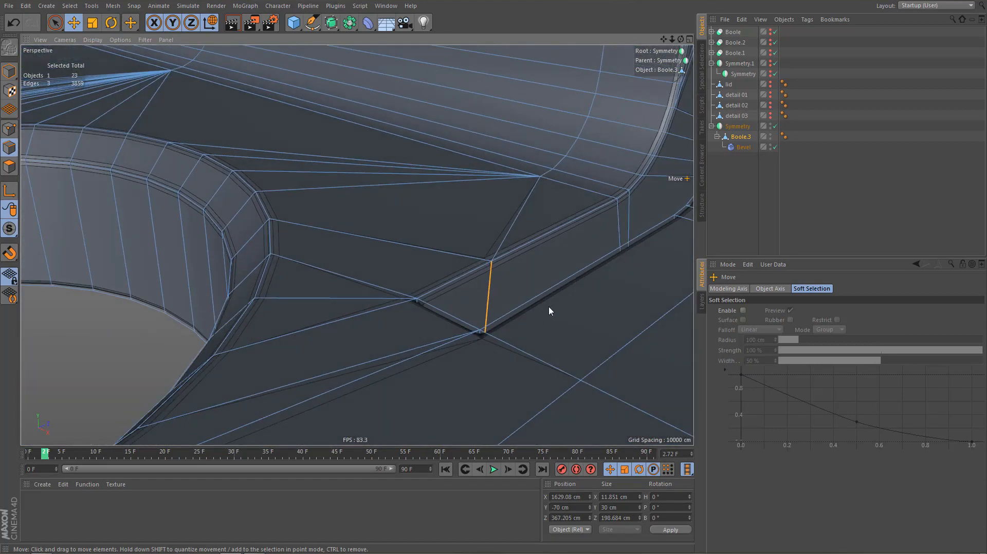
# Examine the selected edges on the panel's other face, around the slot's opening near the large hole
pyautogui.keyDown('alt'); pyautogui.moveTo(548, 306); pyautogui.dragTo(429, 371, button='right'); pyautogui.keyUp('alt')
pyautogui.keyDown('alt'); pyautogui.moveTo(498, 333); pyautogui.dragTo(476, 248); pyautogui.keyUp('alt')
pyautogui.keyDown('alt'); pyautogui.moveTo(492, 354); pyautogui.dragTo(469, 182, button='middle'); pyautogui.keyUp('alt')
pyautogui.keyDown('alt'); pyautogui.moveTo(512, 368); pyautogui.dragTo(424, 250, button='middle'); pyautogui.keyUp('alt')
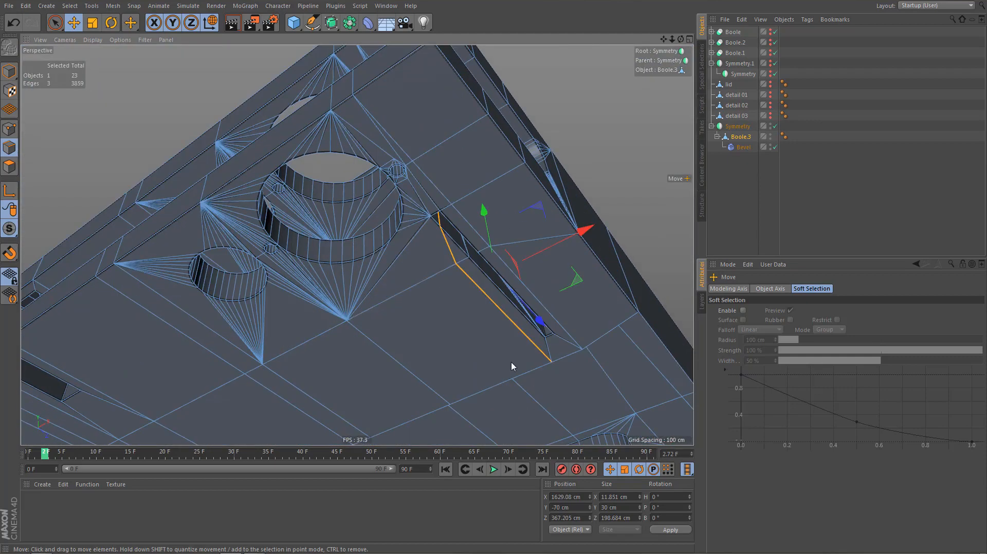
pyautogui.keyDown('alt'); pyautogui.moveTo(517, 359); pyautogui.dragTo(437, 224, button='middle'); pyautogui.keyUp('alt')
pyautogui.keyDown('alt'); pyautogui.moveTo(419, 246); pyautogui.dragTo(391, 187); pyautogui.keyUp('alt')
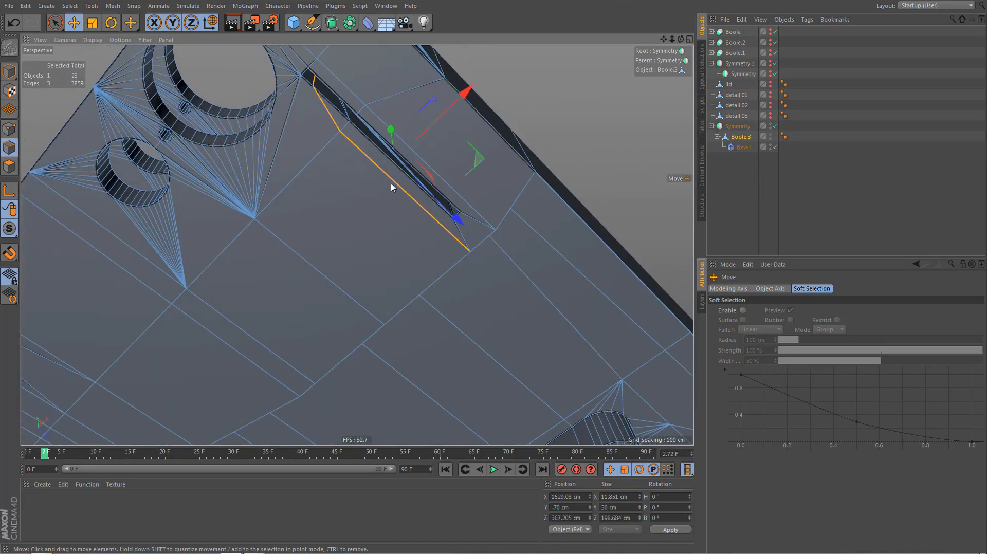
pyautogui.keyDown('alt'); pyautogui.moveTo(357, 245); pyautogui.dragTo(418, 223); pyautogui.keyUp('alt')
pyautogui.keyDown('alt'); pyautogui.moveTo(379, 213); pyautogui.dragTo(430, 218, button='right'); pyautogui.keyUp('alt')
pyautogui.keyDown('alt'); pyautogui.moveTo(430, 218); pyautogui.dragTo(436, 260, button='middle'); pyautogui.keyUp('alt')
pyautogui.keyDown('alt'); pyautogui.moveTo(436, 263); pyautogui.dragTo(389, 251); pyautogui.keyUp('alt')
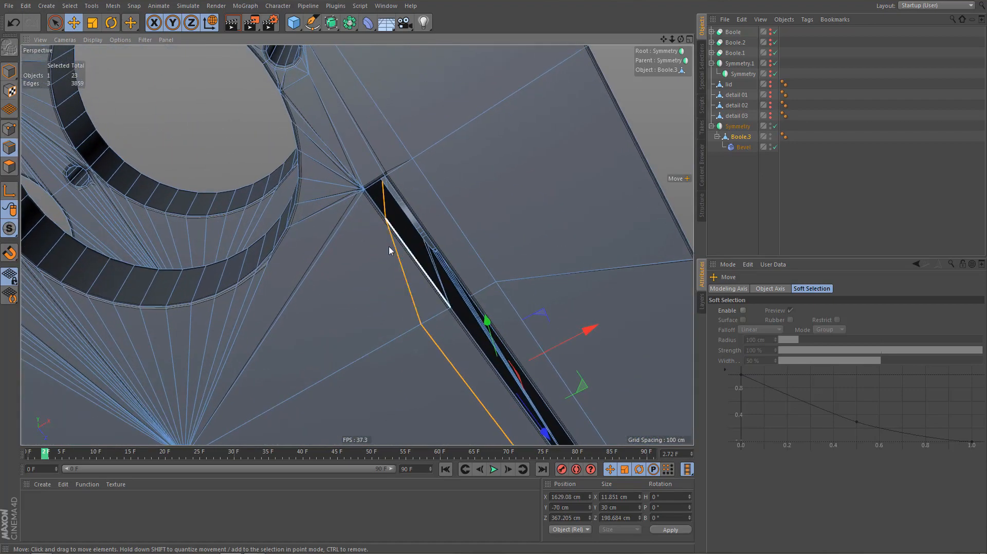
# Disable the Bevel deformer and weld the stray rim point near the slot's end onto its corner point with the Polygon Pen
pyautogui.click(776, 147)
pyautogui.click(740, 137)
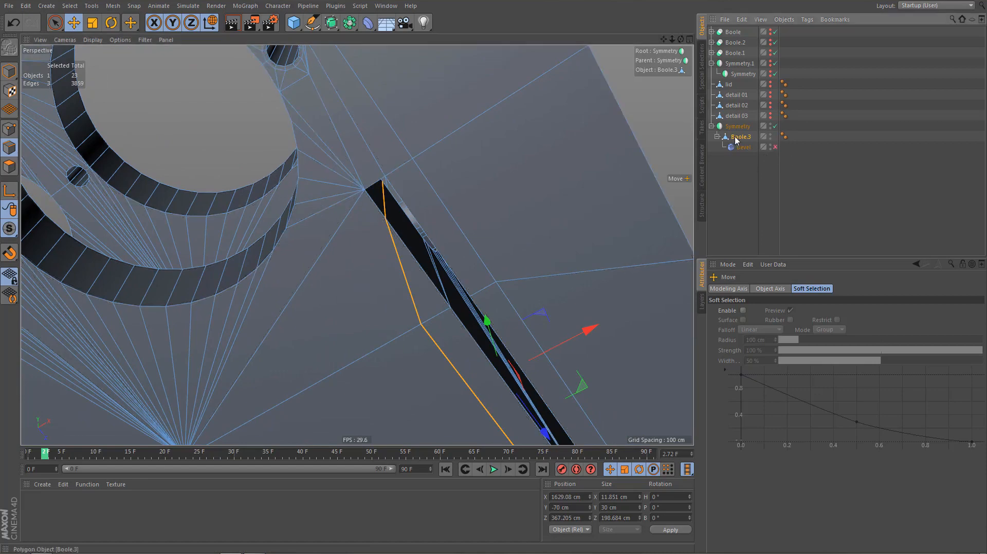
pyautogui.keyDown('alt'); pyautogui.moveTo(363, 237); pyautogui.dragTo(387, 245); pyautogui.keyUp('alt')
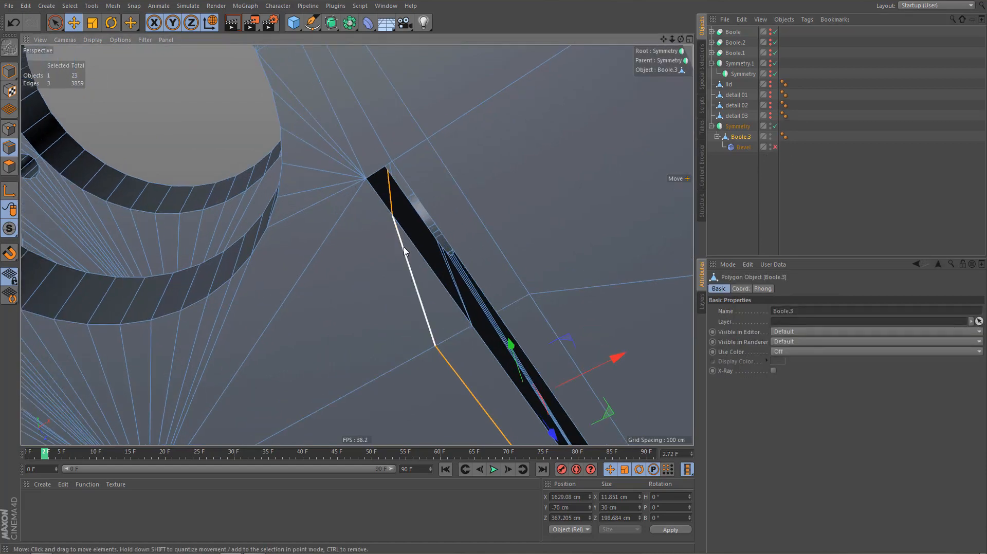
pyautogui.press('m')
pyautogui.press('e')
pyautogui.moveTo(392, 215); pyautogui.dragTo(367, 180)
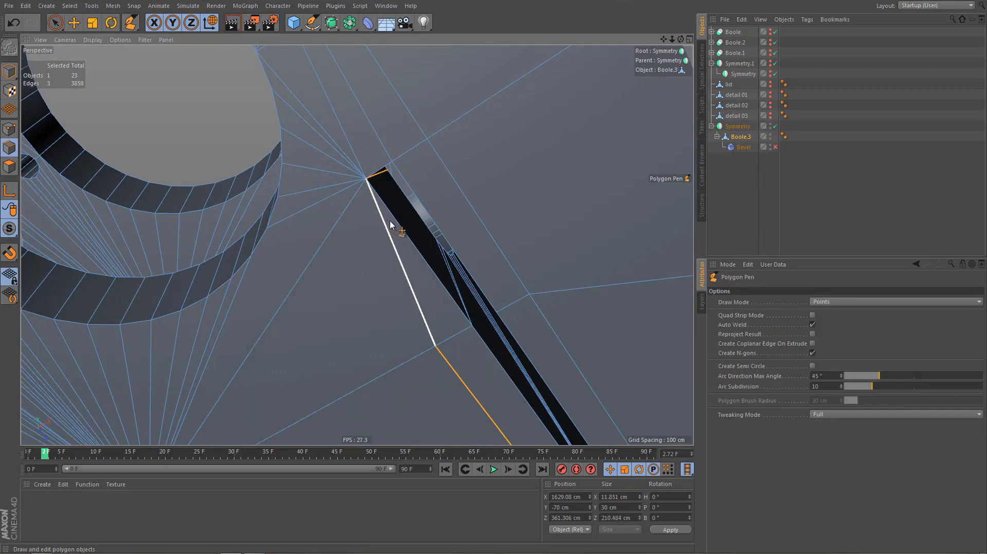
# Delete the leftover diagonal edge on the slot's end wall
pyautogui.press('e')
pyautogui.click(383, 177)
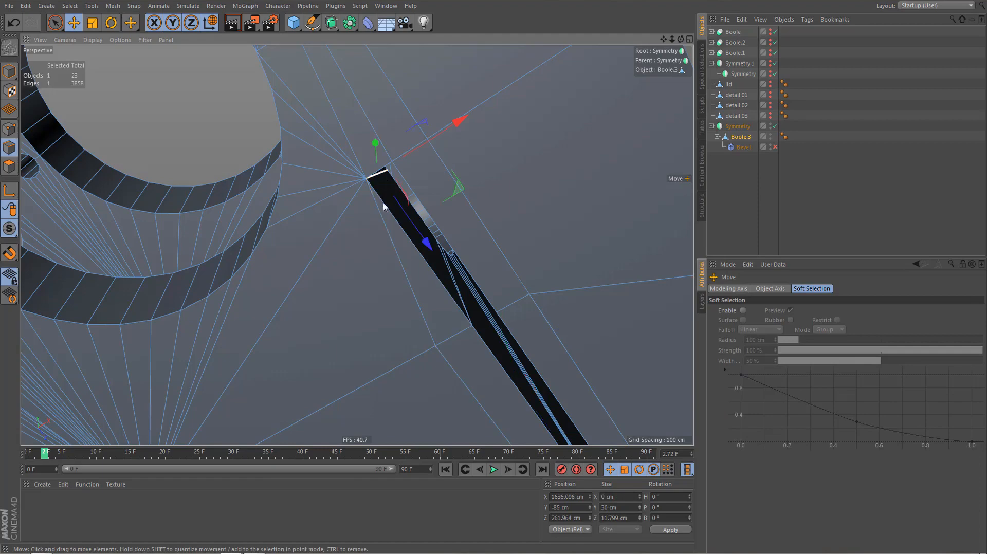
pyautogui.press('Delete')
pyautogui.moveTo(396, 251)
pyautogui.keyDown('alt'); pyautogui.mouseDown()
pyautogui.moveTo(351, 311)
pyautogui.moveTo(380, 313)
pyautogui.moveTo(373, 320)
pyautogui.moveTo(402, 280)
pyautogui.moveTo(409, 195)
pyautogui.mouseUp(); pyautogui.keyUp('alt')
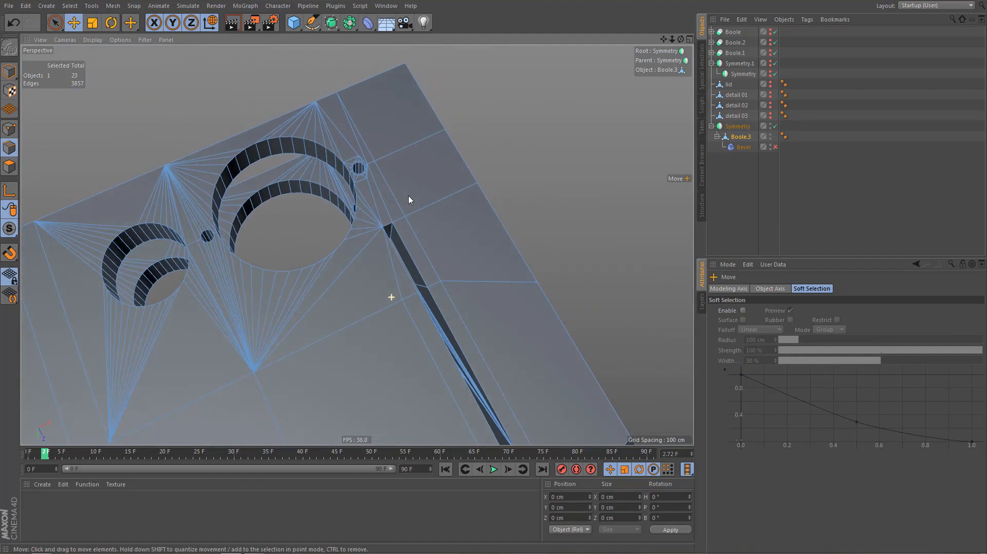
# Enable the Bevel deformer and inspect the repaired end of the slot with nothing selected
pyautogui.click(775, 147)
pyautogui.click(721, 178)
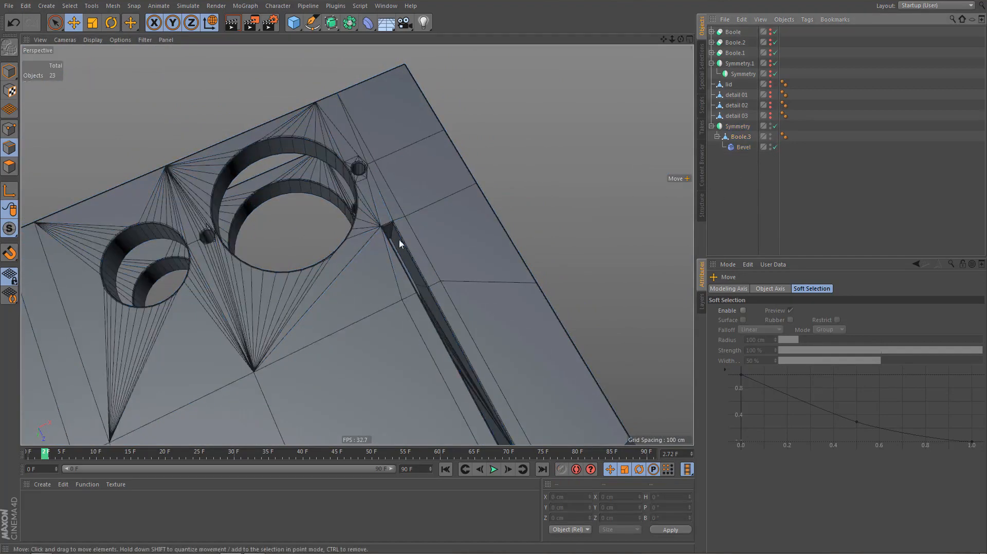
pyautogui.moveTo(401, 243)
pyautogui.keyDown('alt'); pyautogui.mouseDown(button='right')
pyautogui.moveTo(573, 202)
pyautogui.moveTo(452, 303)
pyautogui.mouseUp(button='right'); pyautogui.keyUp('alt')
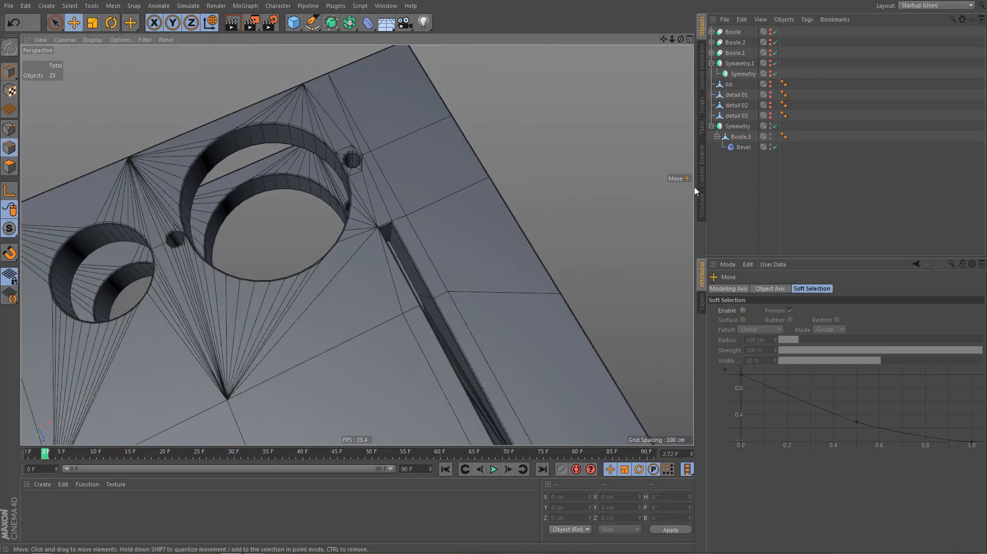
# Disable the Bevel deformer and examine the topology around the panel's large and small holes
pyautogui.click(775, 147)
pyautogui.keyDown('alt'); pyautogui.moveTo(411, 241); pyautogui.dragTo(465, 261); pyautogui.keyUp('alt')
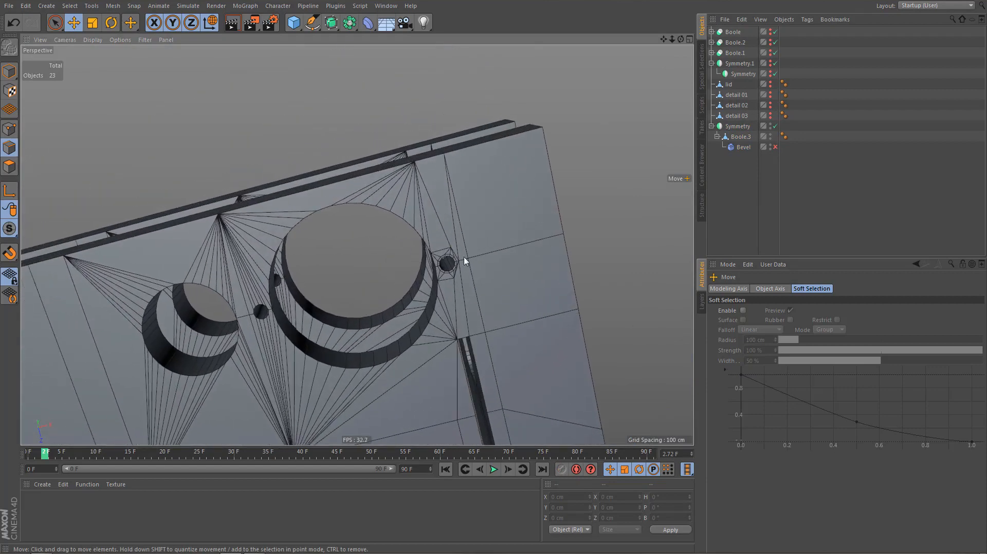
pyautogui.keyDown('alt'); pyautogui.moveTo(458, 249); pyautogui.dragTo(549, 213, button='right'); pyautogui.keyUp('alt')
pyautogui.keyDown('alt'); pyautogui.moveTo(498, 247); pyautogui.dragTo(506, 294, button='middle'); pyautogui.keyUp('alt')
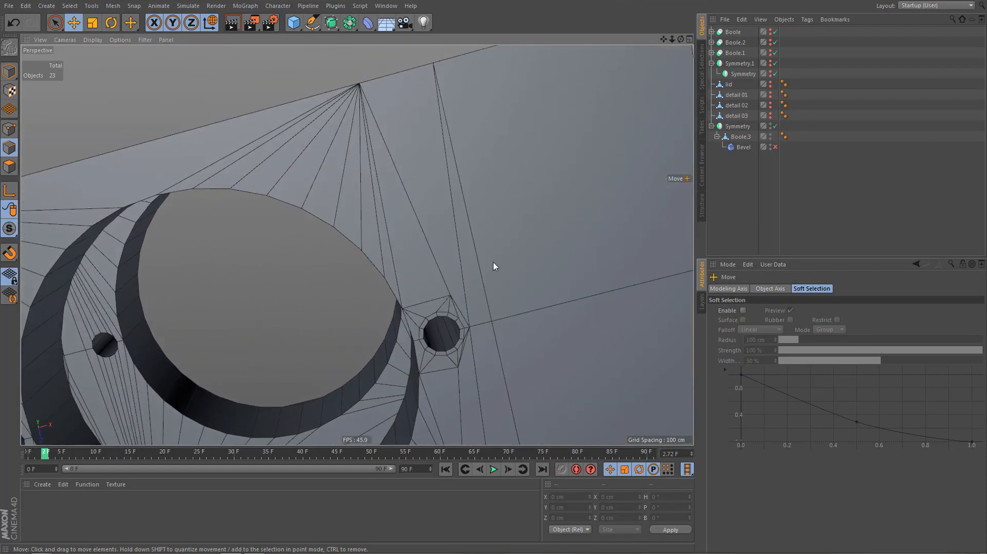
pyautogui.keyDown('alt'); pyautogui.moveTo(480, 249); pyautogui.dragTo(471, 301, button='right'); pyautogui.keyUp('alt')
pyautogui.keyDown('alt'); pyautogui.moveTo(463, 249); pyautogui.dragTo(473, 340); pyautogui.keyUp('alt')
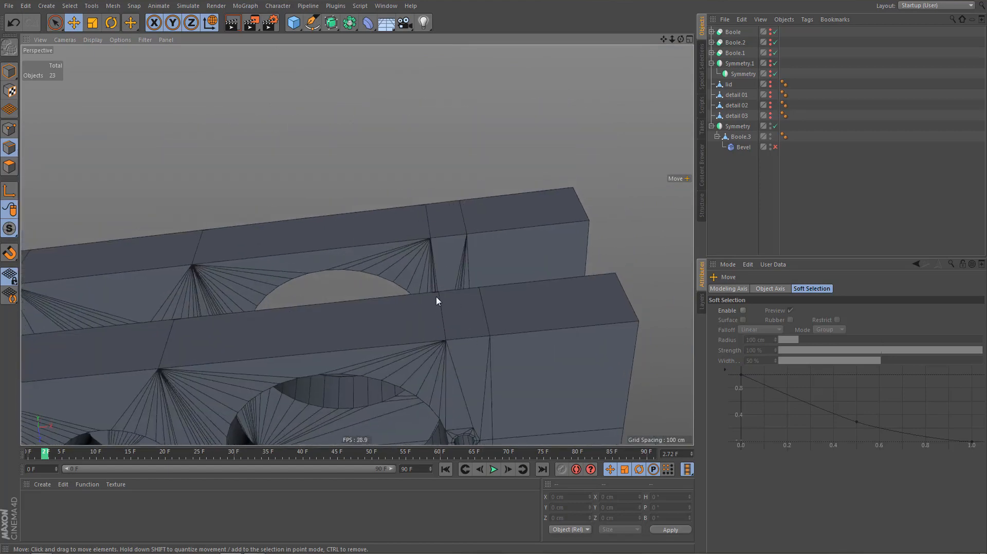
pyautogui.keyDown('alt'); pyautogui.moveTo(438, 301); pyautogui.dragTo(476, 293); pyautogui.keyUp('alt')
pyautogui.keyDown('alt'); pyautogui.moveTo(476, 293); pyautogui.dragTo(479, 345, button='right'); pyautogui.keyUp('alt')
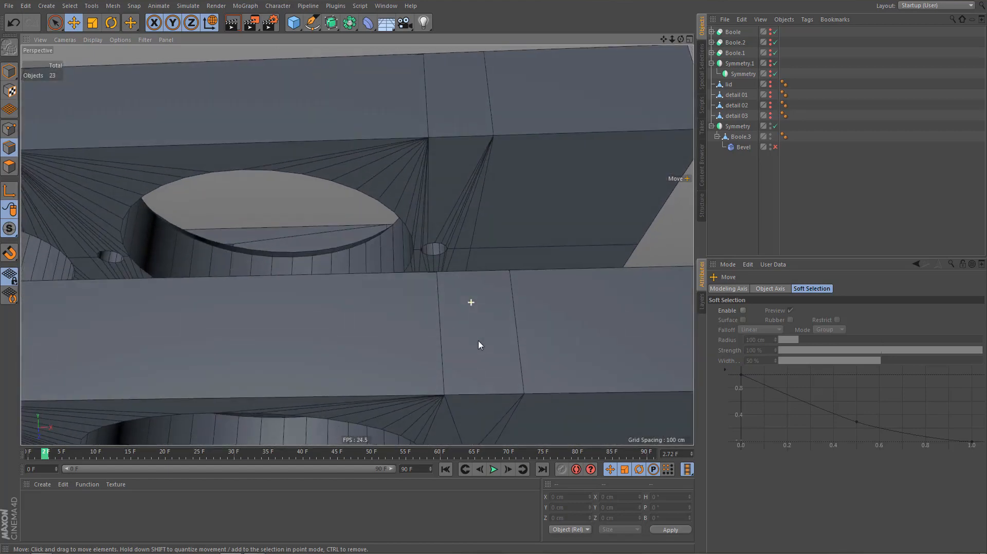
pyautogui.keyDown('alt'); pyautogui.moveTo(479, 345); pyautogui.dragTo(529, 236); pyautogui.keyUp('alt')
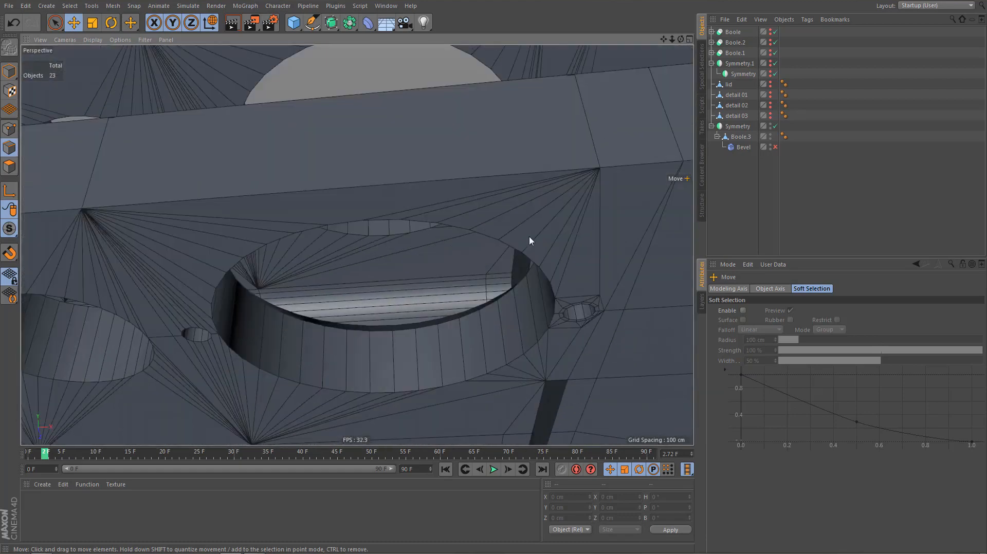
pyautogui.keyDown('alt'); pyautogui.moveTo(441, 378); pyautogui.dragTo(555, 268); pyautogui.keyUp('alt')
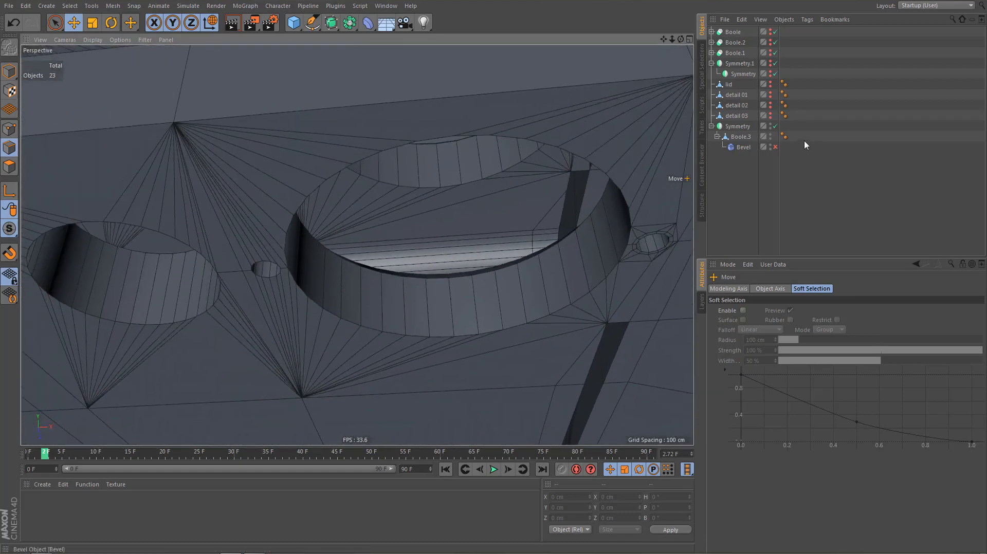
# Enable the Bevel deformer and inspect the bevelled rim of the small hole between the two large holes
pyautogui.click(775, 147)
pyautogui.keyDown('alt'); pyautogui.moveTo(252, 278); pyautogui.dragTo(329, 270, button='right'); pyautogui.keyUp('alt')
pyautogui.keyDown('alt'); pyautogui.moveTo(294, 265); pyautogui.dragTo(313, 246); pyautogui.keyUp('alt')
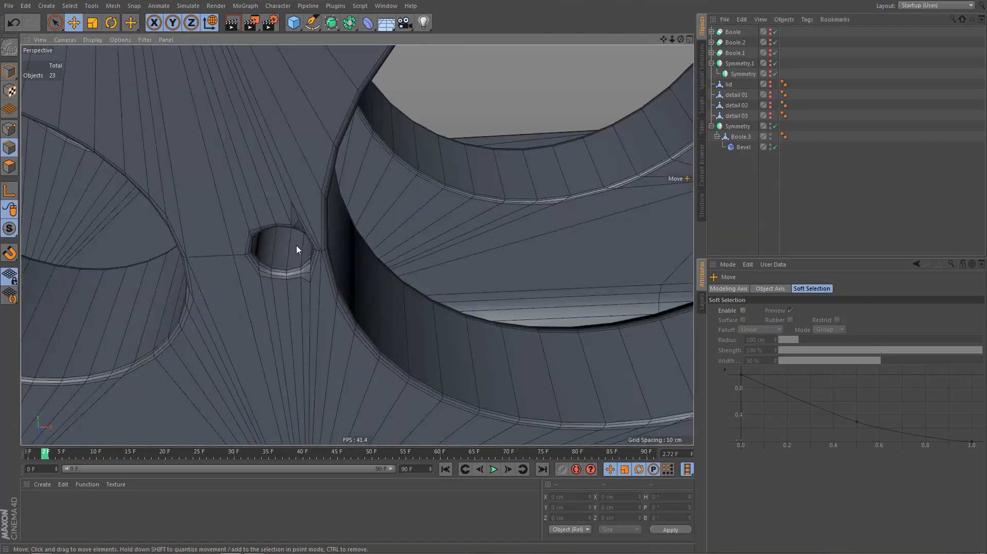
pyautogui.keyDown('alt'); pyautogui.moveTo(296, 246); pyautogui.dragTo(256, 349, button='right'); pyautogui.keyUp('alt')
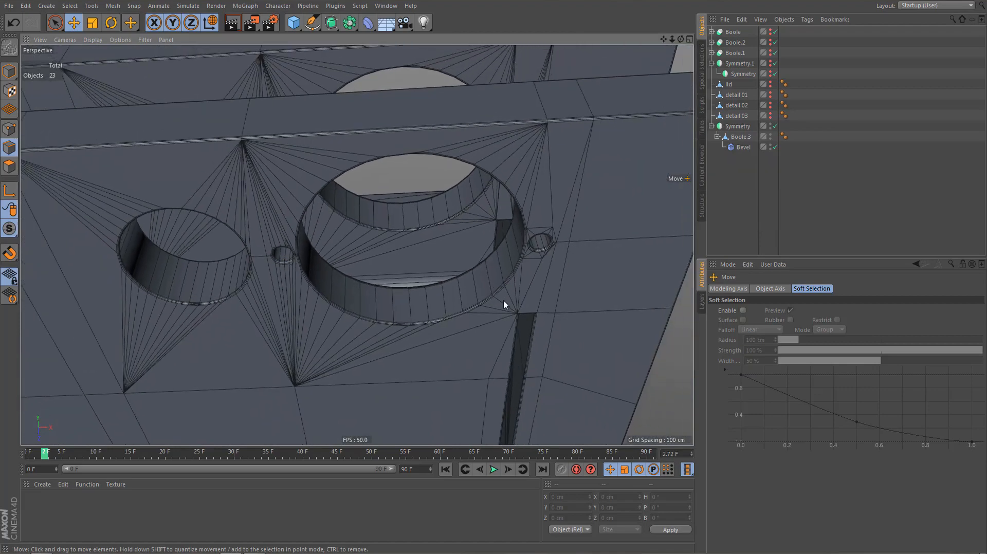
pyautogui.keyDown('alt'); pyautogui.moveTo(504, 304); pyautogui.dragTo(441, 308); pyautogui.keyUp('alt')
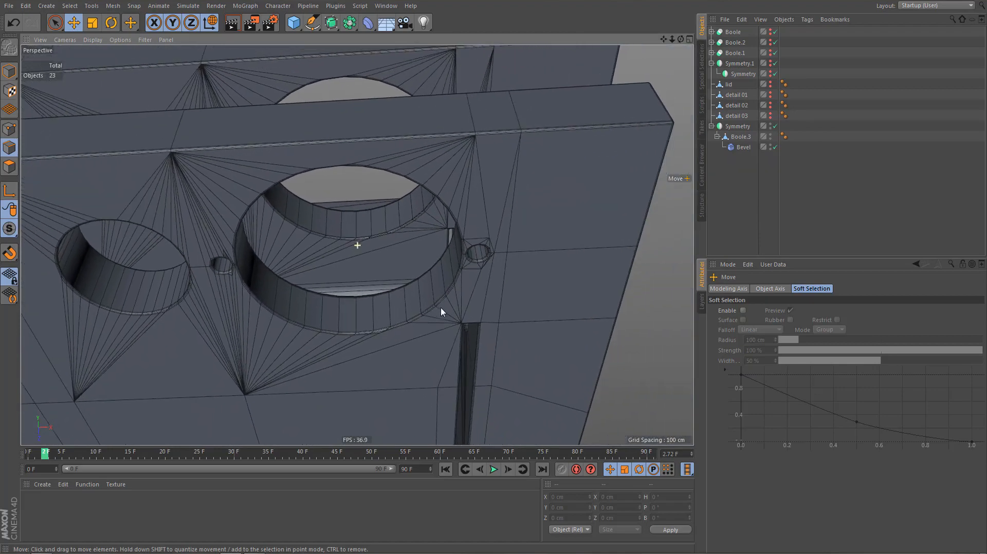
# With Bevel disabled, melt Boole.3's fan of polygons below the small hole between the large holes into one n-gon
pyautogui.click(775, 146)
pyautogui.click(419, 280)
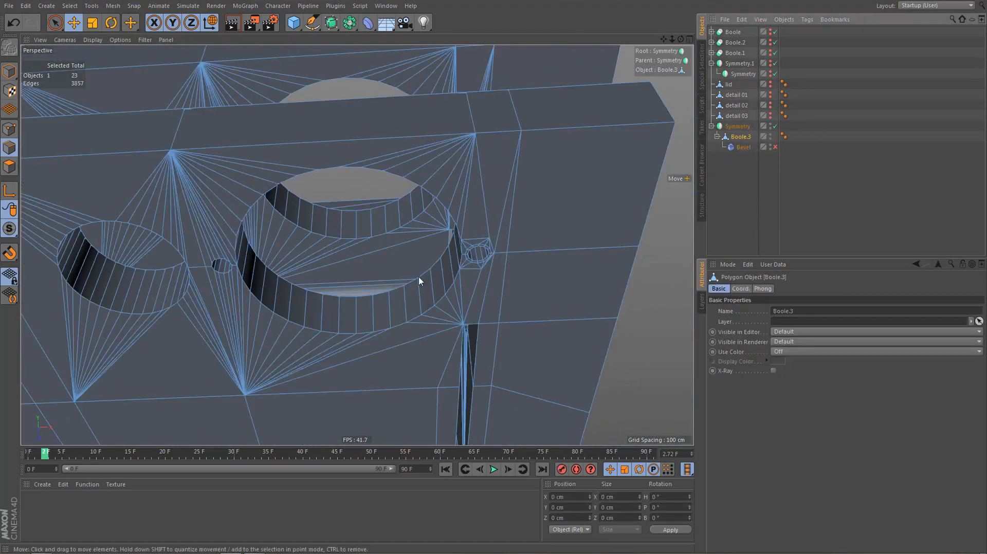
pyautogui.keyDown('alt'); pyautogui.moveTo(323, 291); pyautogui.dragTo(421, 277, button='middle'); pyautogui.keyUp('alt')
pyautogui.keyDown('alt'); pyautogui.moveTo(356, 282); pyautogui.dragTo(449, 291, button='right'); pyautogui.keyUp('alt')
pyautogui.keyDown('alt'); pyautogui.moveTo(357, 270); pyautogui.dragTo(384, 272, button='right'); pyautogui.keyUp('alt')
pyautogui.keyDown('alt'); pyautogui.moveTo(372, 271); pyautogui.dragTo(369, 252); pyautogui.keyUp('alt')
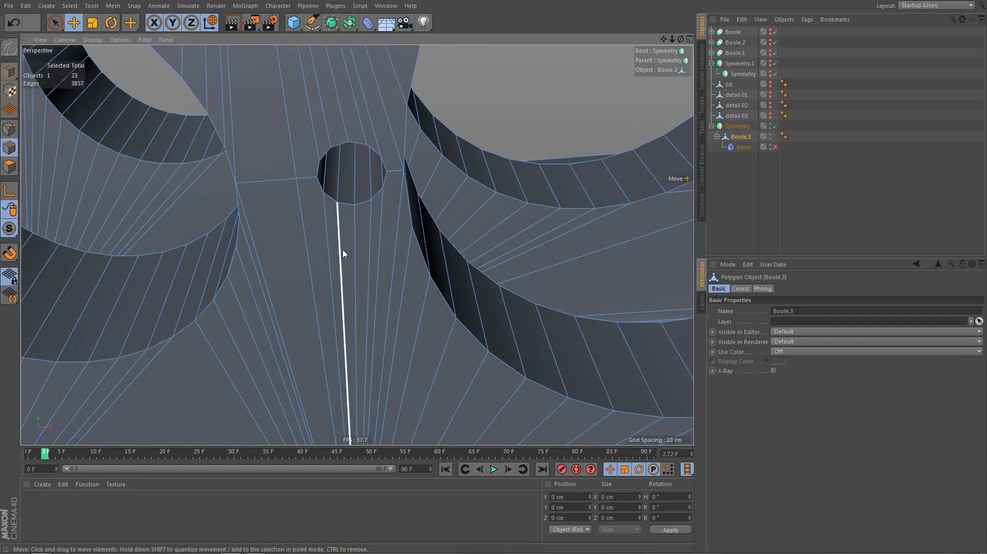
pyautogui.press('Return')
pyautogui.press('s')
pyautogui.press('l')
pyautogui.moveTo(328, 241)
pyautogui.mouseDown()
pyautogui.moveTo(364, 247)
pyautogui.moveTo(406, 280)
pyautogui.mouseUp()
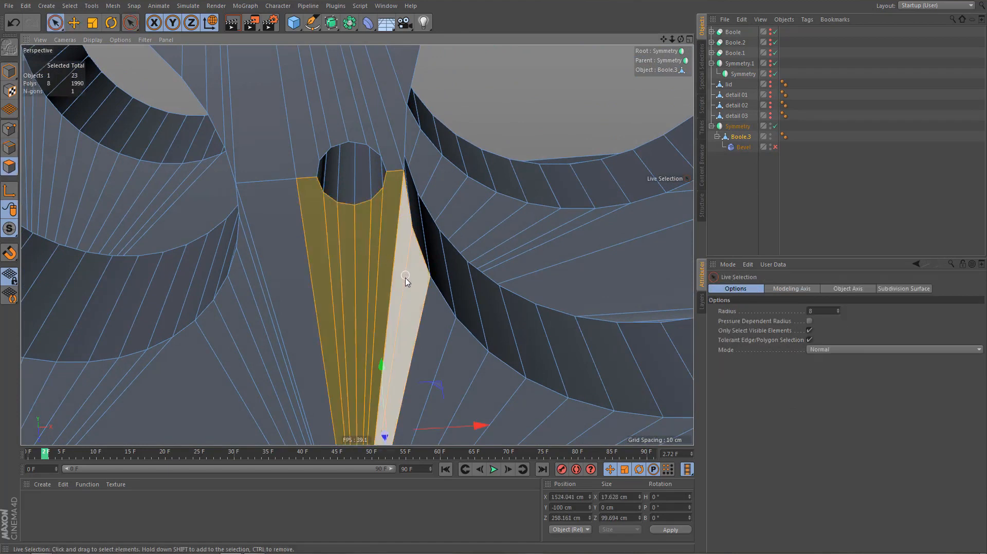
pyautogui.press('u')
pyautogui.press('z')
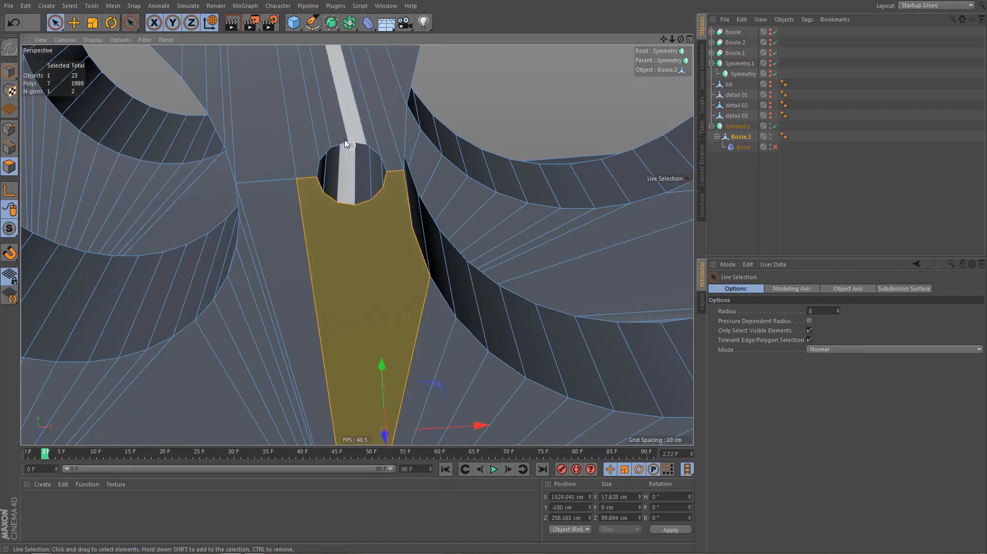
# Select the fan of polygons above the same small hole, excluding its inner wall, and melt them into one n-gon
pyautogui.moveTo(309, 149); pyautogui.dragTo(391, 125)
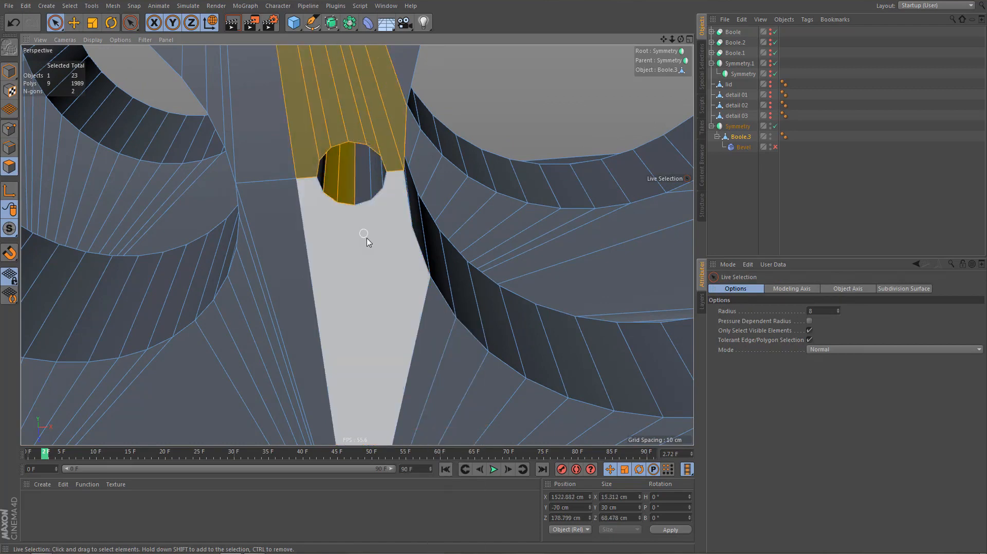
pyautogui.moveTo(363, 238)
pyautogui.keyDown('alt'); pyautogui.mouseDown()
pyautogui.moveTo(366, 346)
pyautogui.moveTo(356, 345)
pyautogui.moveTo(355, 281)
pyautogui.moveTo(330, 287)
pyautogui.moveTo(352, 315)
pyautogui.mouseUp(); pyautogui.keyUp('alt')
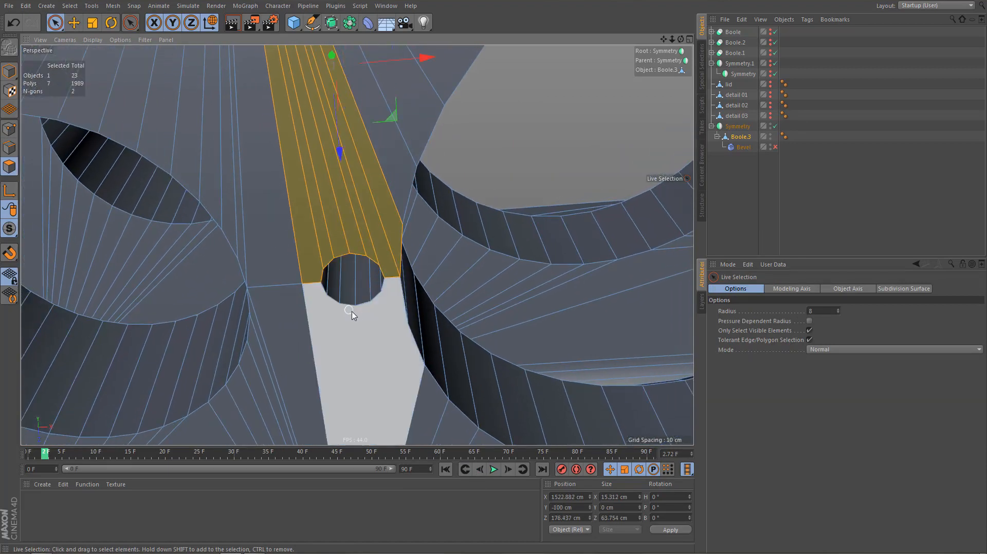
pyautogui.press('u')
pyautogui.press('z')
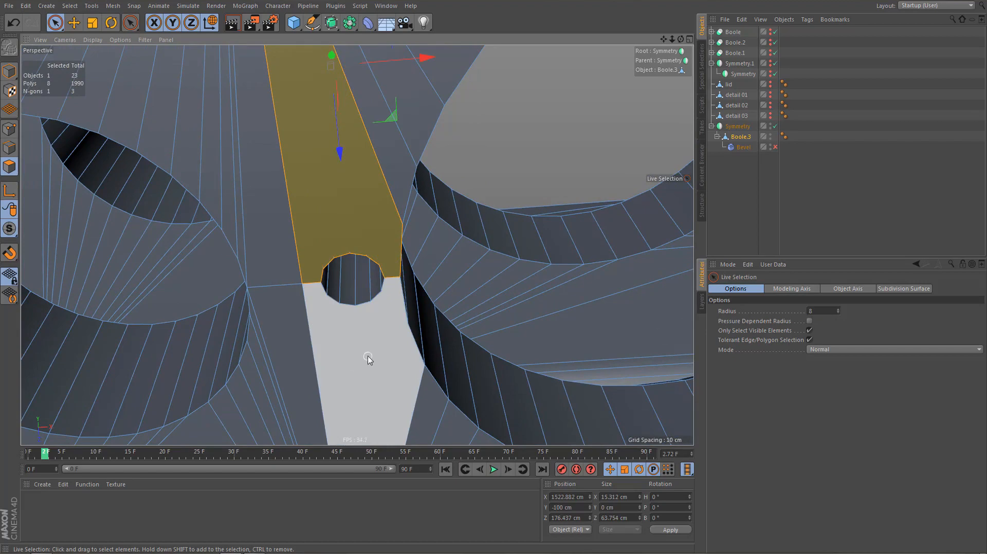
# Use Line Cut to draw a faceted outline around the small hole, starting and ending at the adjacent large hole's rim
pyautogui.keyDown('alt'); pyautogui.moveTo(368, 358); pyautogui.dragTo(364, 338); pyautogui.keyUp('alt')
pyautogui.press('k')
pyautogui.press('k')
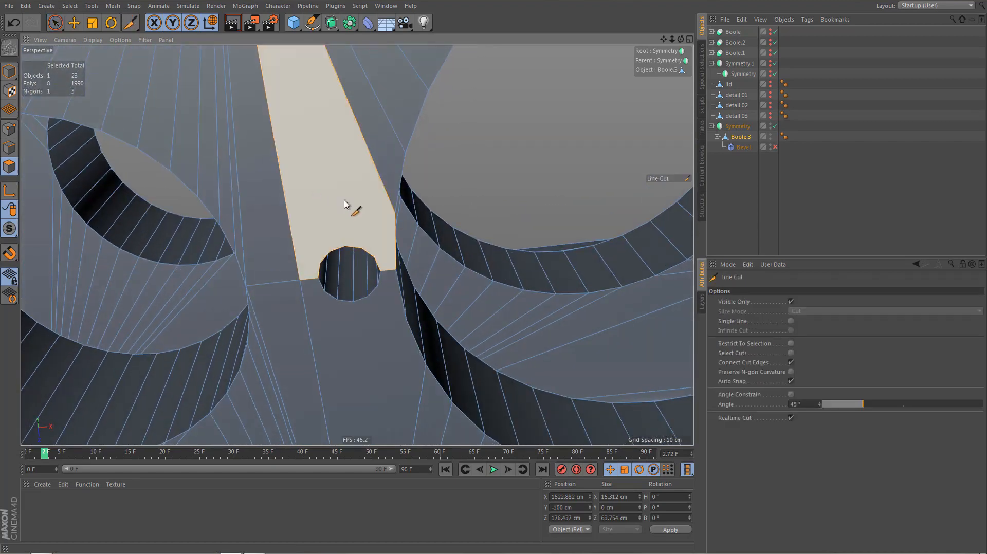
pyautogui.click(380, 220)
pyautogui.click(301, 280)
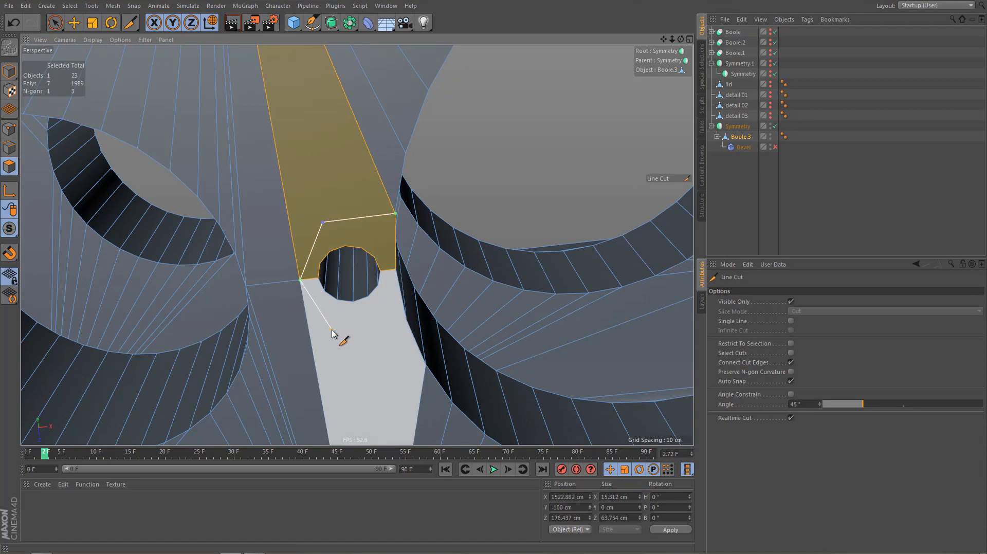
pyautogui.click(404, 324)
pyautogui.press('e')
# Connect the lower corner point of the small hole's cut outline to the fan apex below it
pyautogui.keyDown('alt'); pyautogui.moveTo(390, 331); pyautogui.dragTo(384, 341, button='right'); pyautogui.keyUp('alt')
pyautogui.keyDown('alt'); pyautogui.moveTo(384, 341); pyautogui.dragTo(373, 272, button='middle'); pyautogui.keyUp('alt')
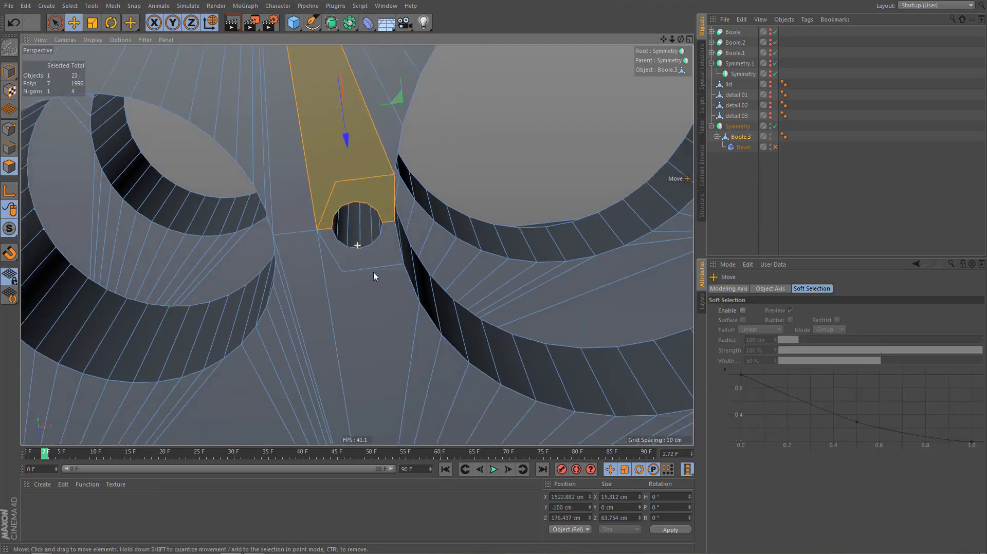
pyautogui.keyDown('alt'); pyautogui.moveTo(370, 273); pyautogui.dragTo(371, 307, button='right'); pyautogui.keyUp('alt')
pyautogui.keyDown('alt'); pyautogui.moveTo(372, 308); pyautogui.dragTo(377, 220, button='middle'); pyautogui.keyUp('alt')
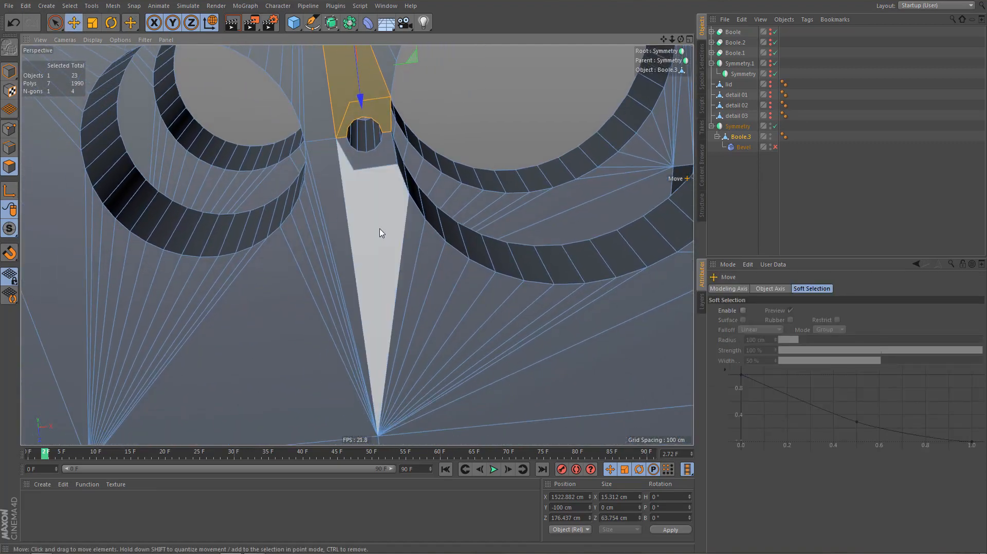
pyautogui.press('Tab')
pyautogui.press('w')
pyautogui.press('Tab')
pyautogui.press('e')
pyautogui.press('9')
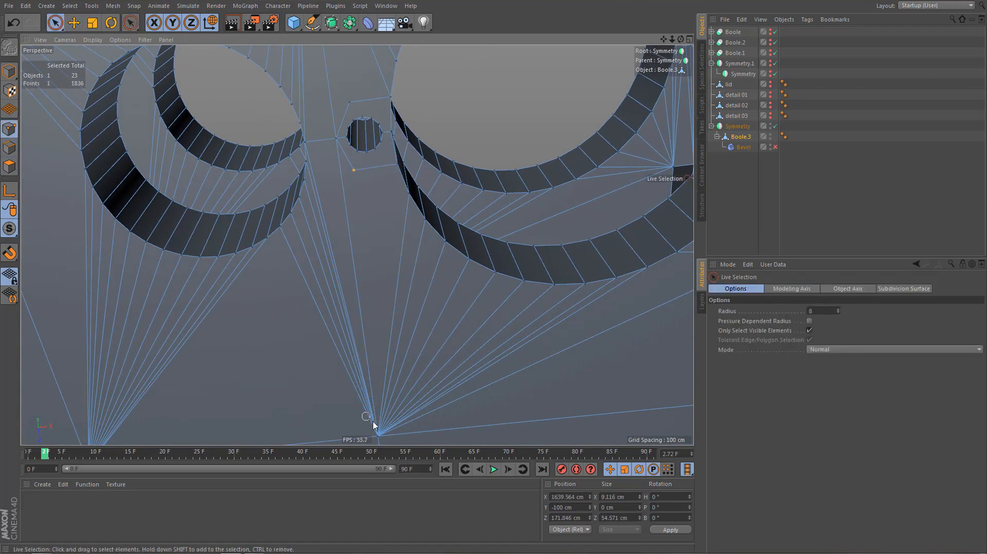
pyautogui.keyDown('shift'); pyautogui.click(377, 437); pyautogui.keyUp('shift')
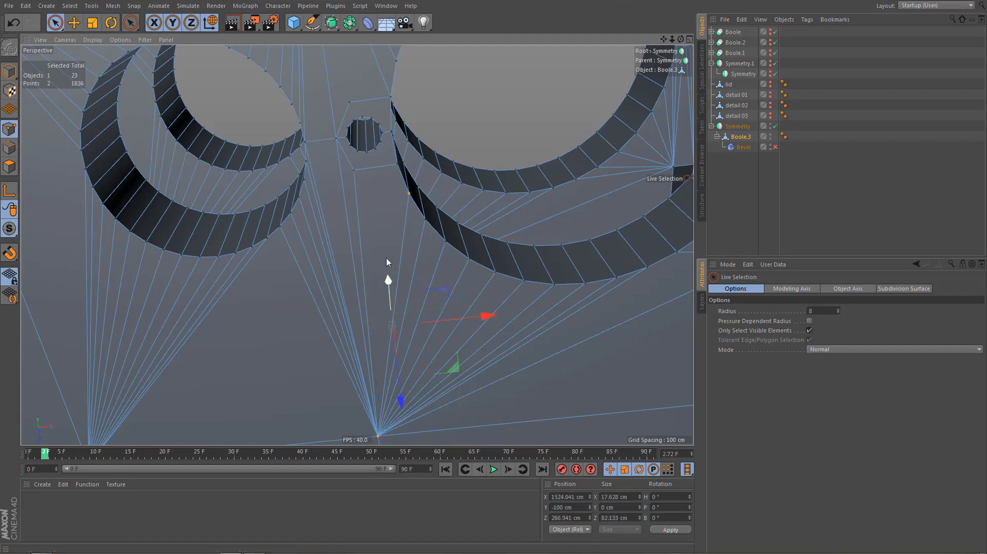
# Connect the upper corner point of the cut outline to the fan apex at the panel's edge
pyautogui.moveTo(357, 244)
pyautogui.keyDown('alt'); pyautogui.mouseDown(button='middle')
pyautogui.moveTo(383, 297)
pyautogui.moveTo(375, 328)
pyautogui.mouseUp(button='middle'); pyautogui.keyUp('alt')
pyautogui.keyDown('alt'); pyautogui.moveTo(387, 200); pyautogui.dragTo(446, 189, button='right'); pyautogui.keyUp('alt')
pyautogui.keyDown('alt'); pyautogui.moveTo(446, 192); pyautogui.dragTo(372, 384); pyautogui.keyUp('alt')
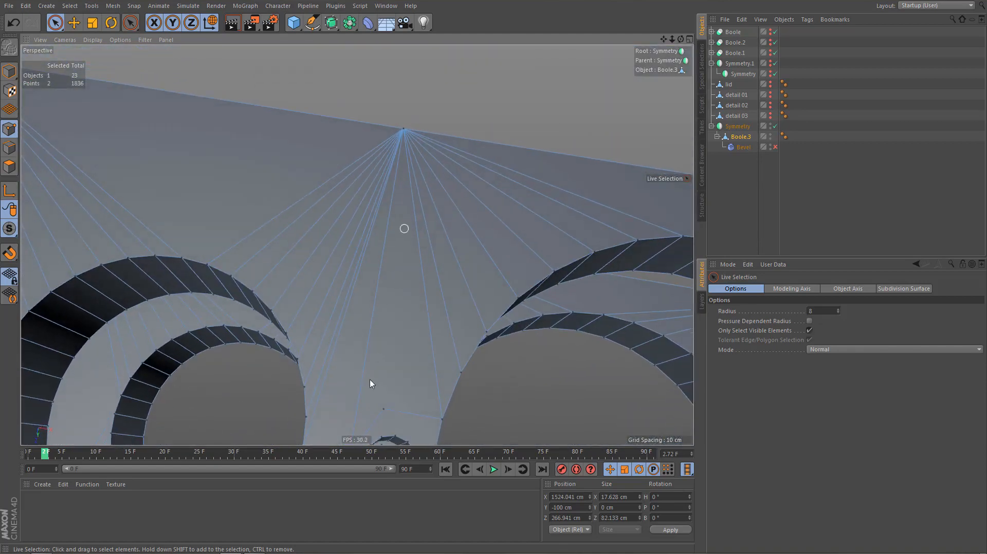
pyautogui.keyDown('shift'); pyautogui.click(405, 132); pyautogui.keyUp('shift')
pyautogui.keyDown('alt'); pyautogui.moveTo(400, 327); pyautogui.dragTo(415, 260); pyautogui.keyUp('alt')
# Select the two n-gons enclosed between the cut outline and the small hole
pyautogui.press('Return')
pyautogui.press('Return')
pyautogui.click(427, 300)
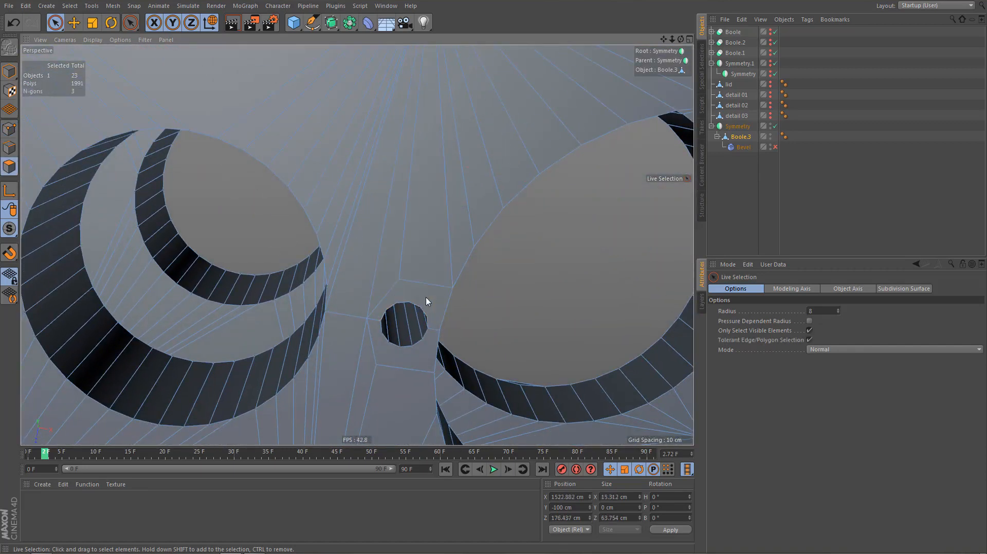
# Try Remove N-gons on the selected polygons and enable the Bevel deformer to inspect the small hole's rim
pyautogui.rightClick(417, 359)
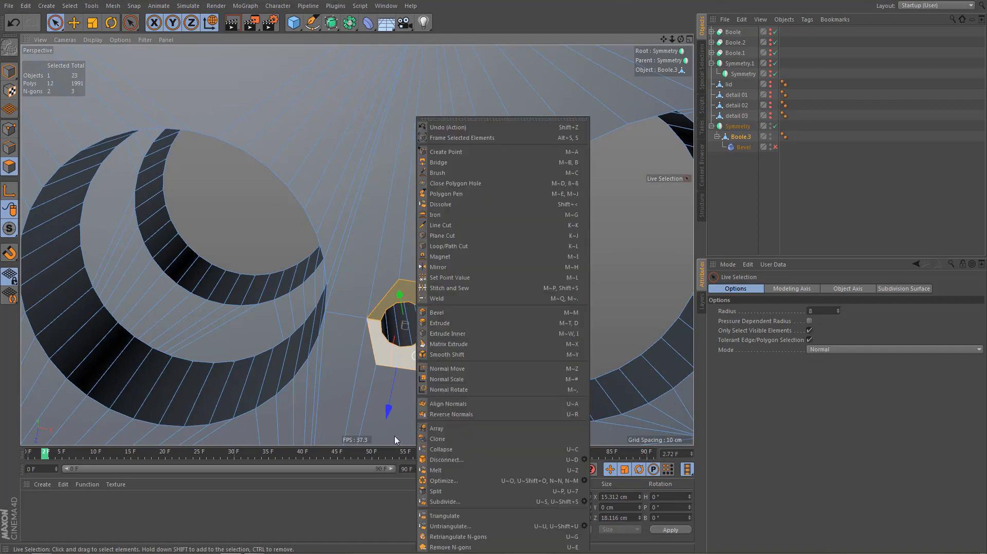
pyautogui.click(448, 544)
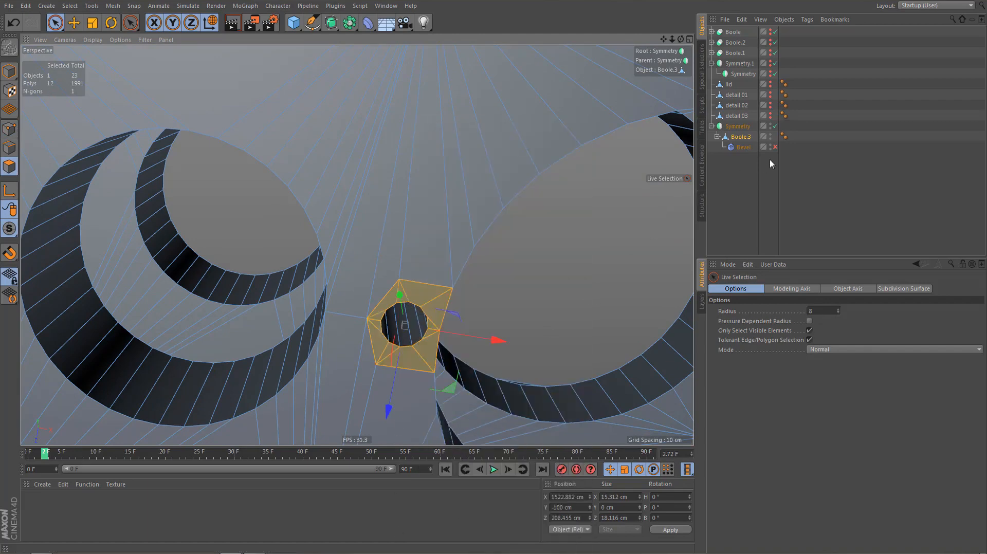
pyautogui.click(774, 147)
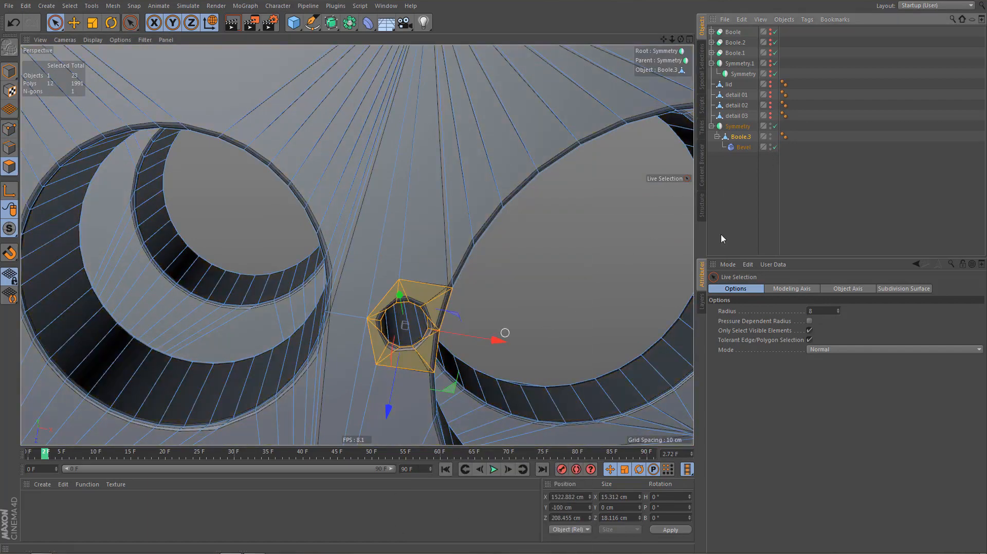
pyautogui.click(763, 195)
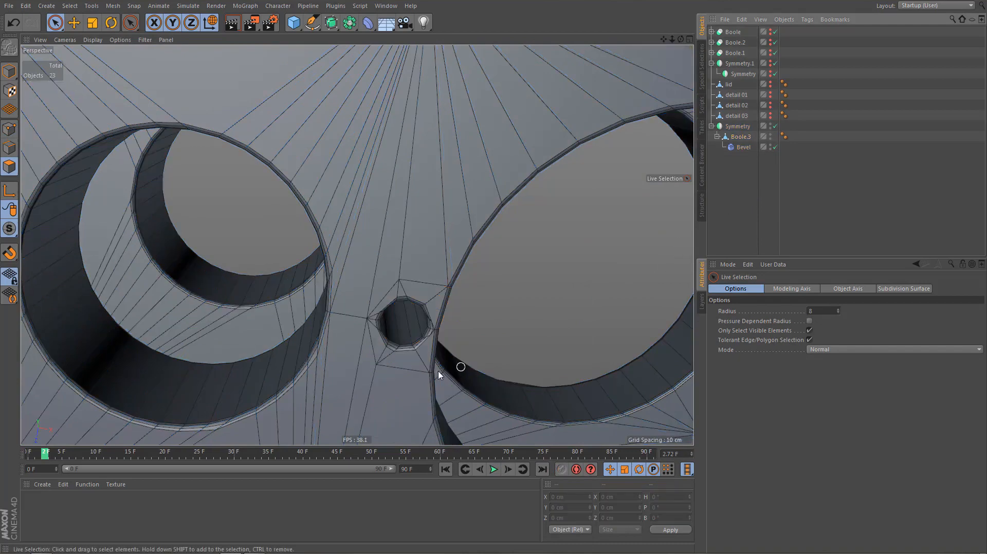
pyautogui.scroll(6, 404, 363)
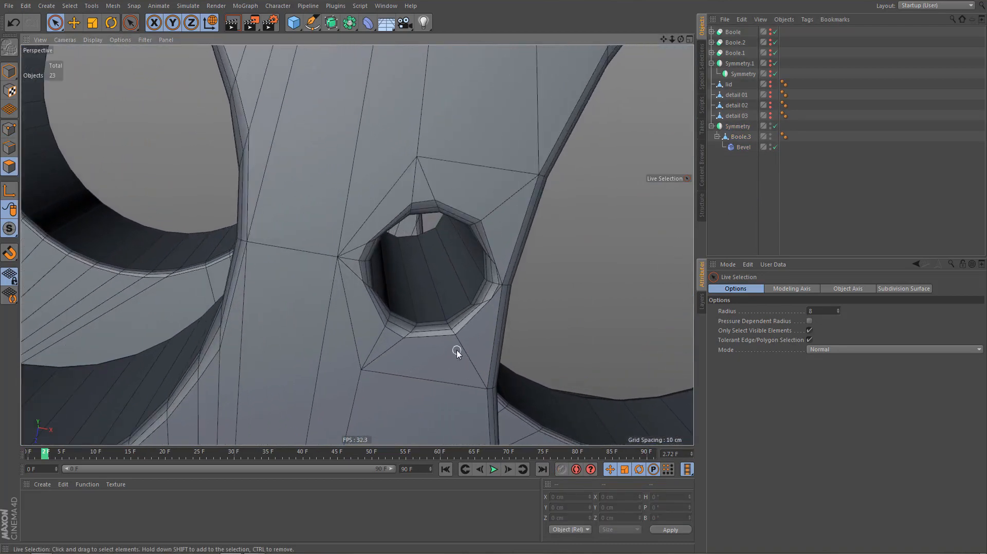
# Undo the Bevel activation and the n-gon removal around the small hole
pyautogui.hotkey('ctrl', 'z')
pyautogui.hotkey('ctrl', 'z')
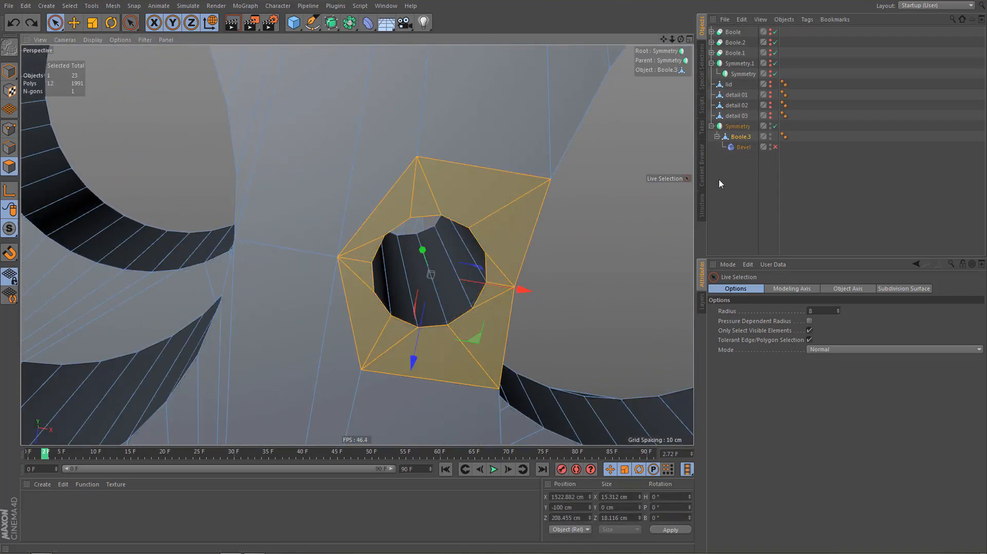
pyautogui.hotkey('ctrl', 'z')
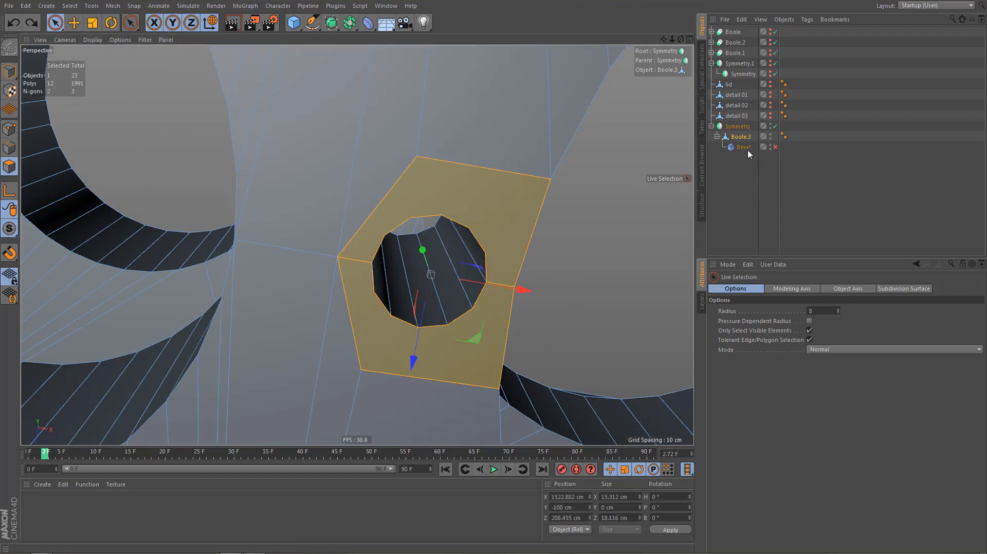
# Inset the two selected n-gons by 0.88 cm with Extrude Inner and delete the resulting outer edge loop, keeping the ring around the hole
pyautogui.press('i')
pyautogui.moveTo(489, 194); pyautogui.dragTo(504, 200)
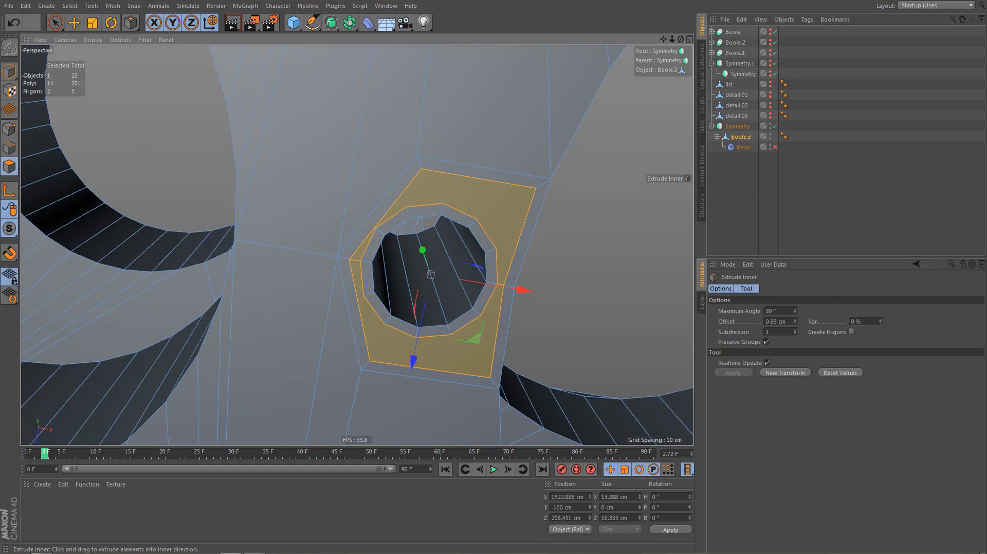
pyautogui.press('Return')
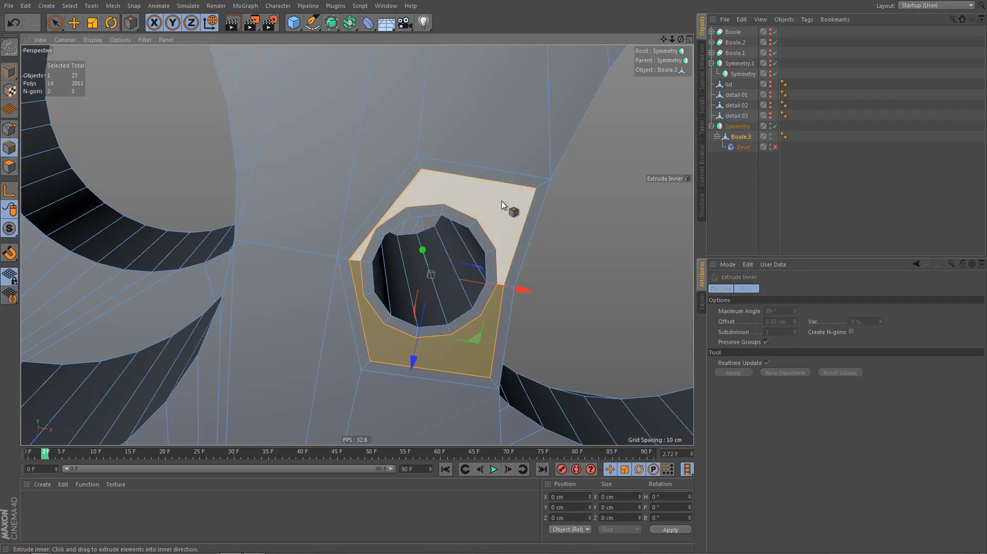
pyautogui.press('e')
pyautogui.keyDown('shift'); pyautogui.click(402, 190); pyautogui.keyUp('shift')
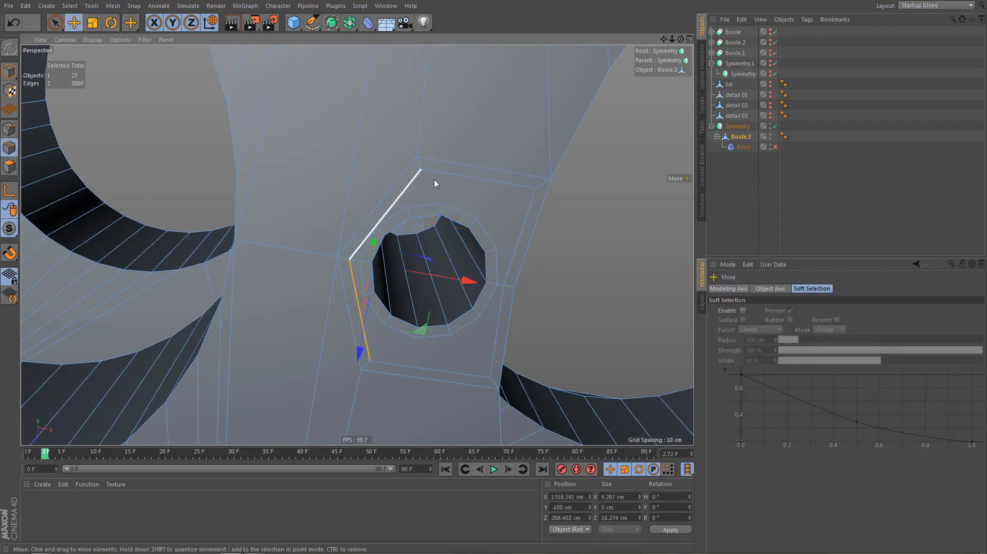
pyautogui.keyDown('shift'); pyautogui.click(488, 188); pyautogui.keyUp('shift')
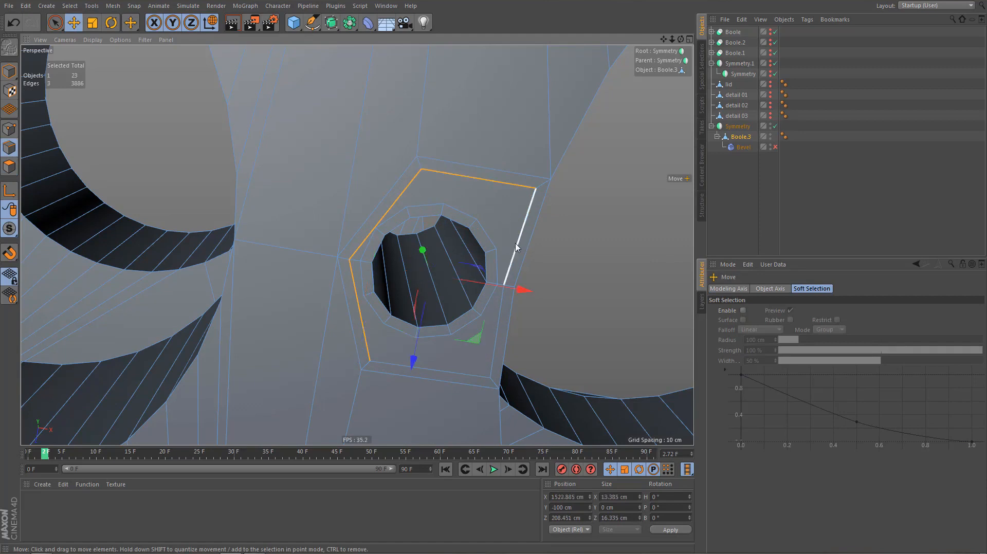
pyautogui.keyDown('shift'); pyautogui.click(517, 248); pyautogui.keyUp('shift')
pyautogui.keyDown('shift'); pyautogui.click(457, 378); pyautogui.keyUp('shift')
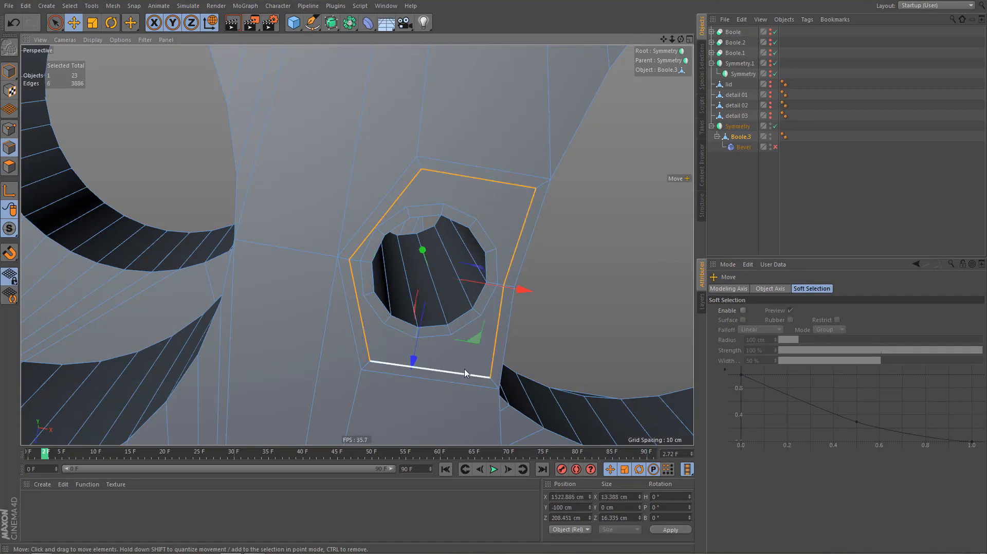
pyautogui.press('Delete')
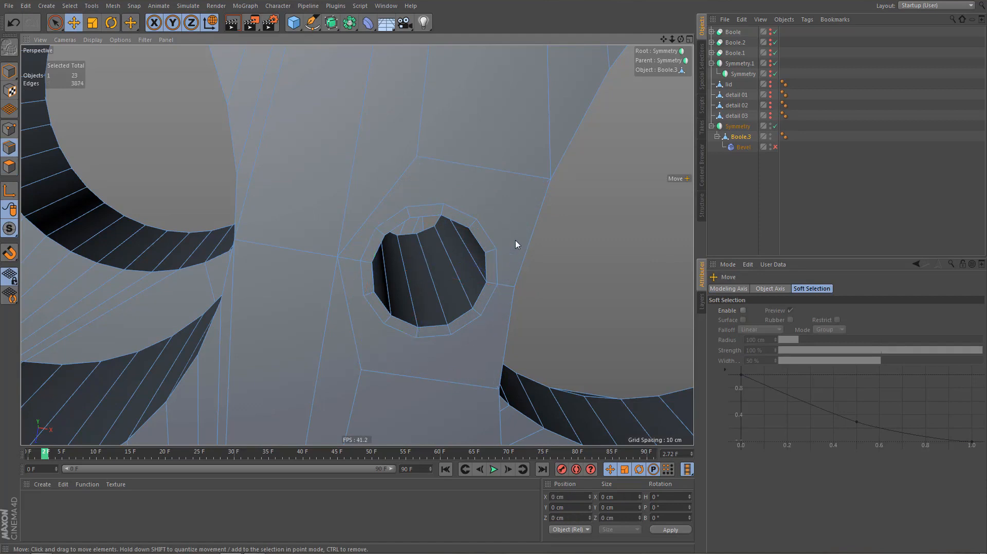
# Select the two n-gons outside the small hole's inset ring and apply Remove N-gons
pyautogui.press('Return')
pyautogui.click(512, 215)
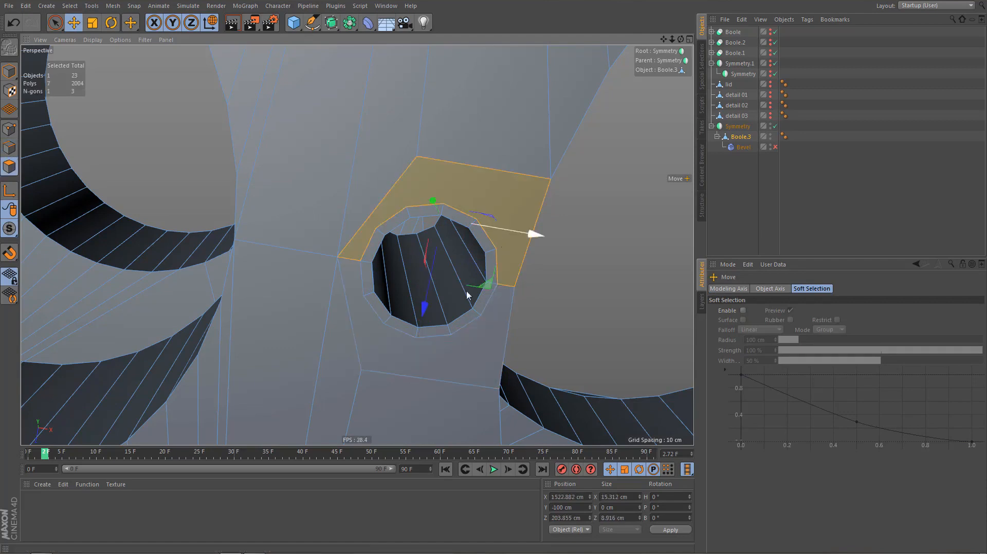
pyautogui.rightClick(468, 372)
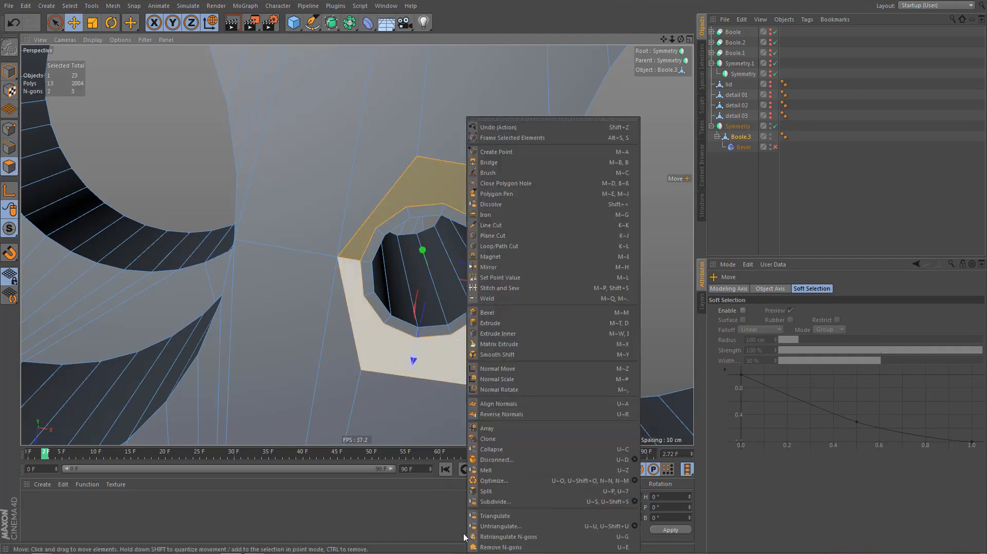
pyautogui.click(495, 546)
# Enable the Bevel deformer, deselect the panel and inspect the bevelled holes
pyautogui.click(775, 147)
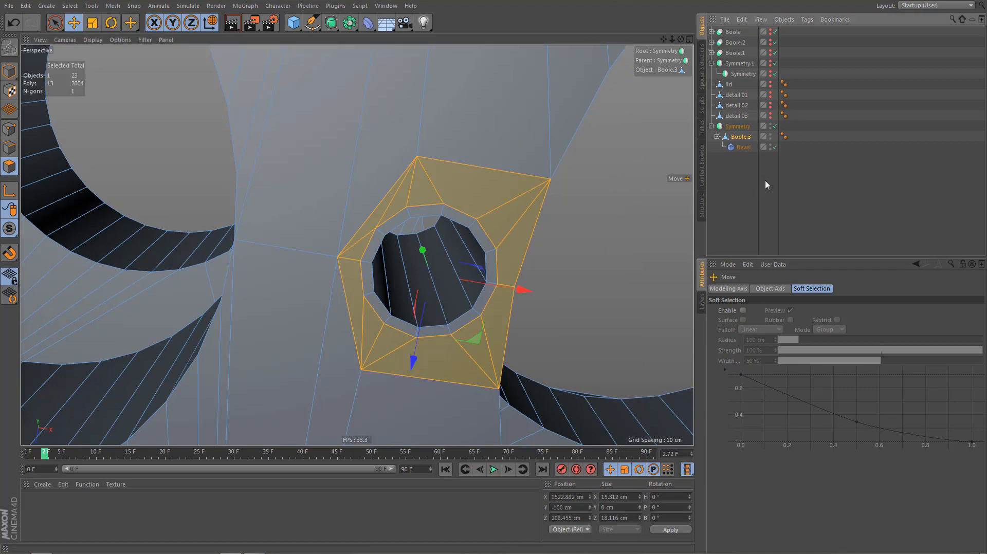
pyautogui.click(756, 195)
pyautogui.keyDown('alt'); pyautogui.moveTo(453, 235); pyautogui.dragTo(399, 363, button='right'); pyautogui.keyUp('alt')
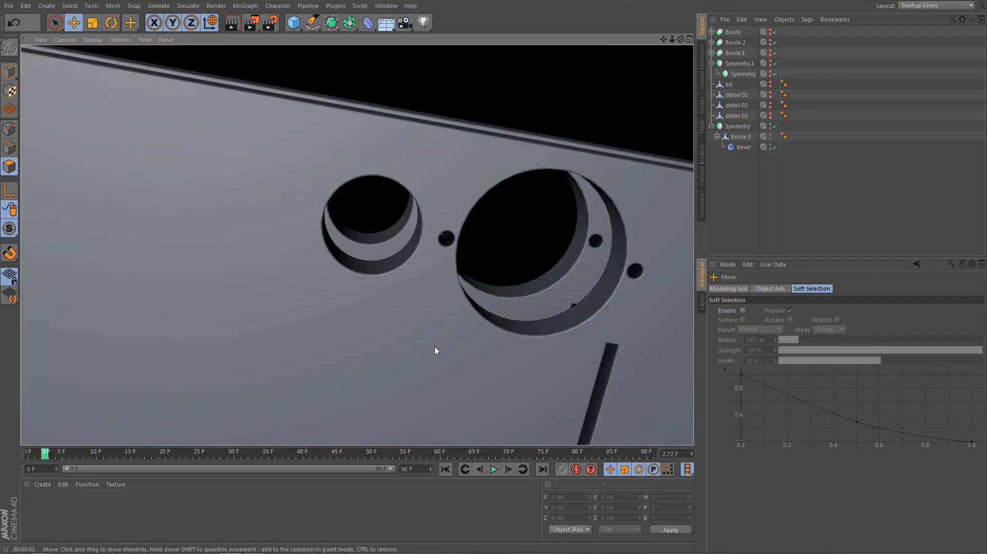
# Disable the Bevel deformer, examine the uncleaned opposite face of the panel around the large hole, and select Boole.3
pyautogui.click(776, 147)
pyautogui.keyDown('alt'); pyautogui.moveTo(461, 206); pyautogui.dragTo(431, 346); pyautogui.keyUp('alt')
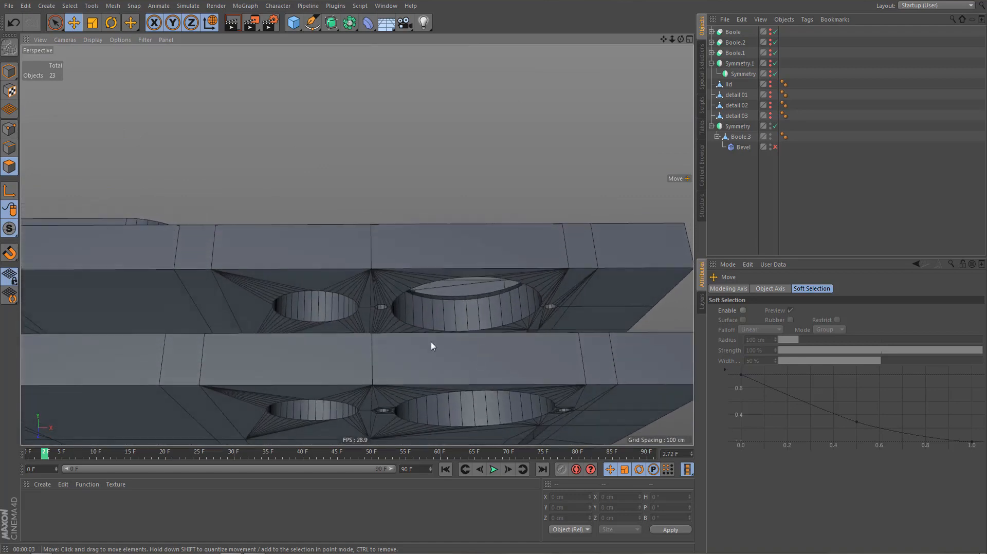
pyautogui.keyDown('alt'); pyautogui.moveTo(501, 290); pyautogui.dragTo(560, 276); pyautogui.keyUp('alt')
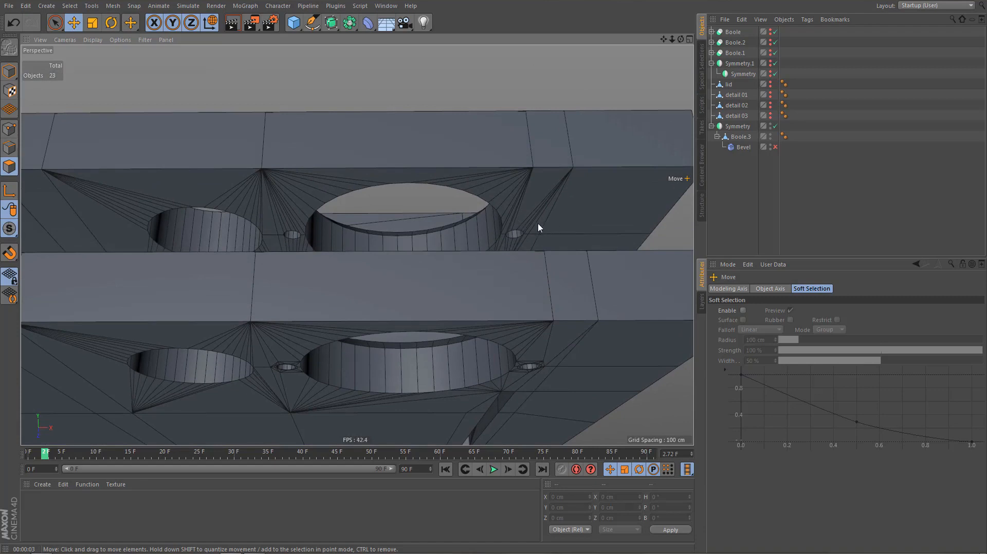
pyautogui.moveTo(538, 223)
pyautogui.keyDown('alt'); pyautogui.mouseDown()
pyautogui.moveTo(566, 231)
pyautogui.moveTo(560, 225)
pyautogui.moveTo(609, 221)
pyautogui.mouseUp(); pyautogui.keyUp('alt')
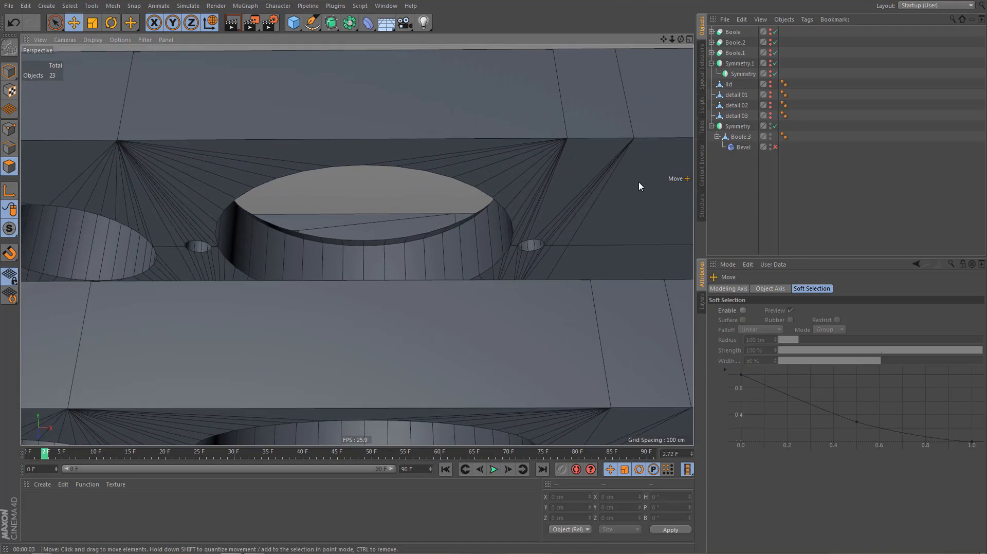
pyautogui.click(730, 137)
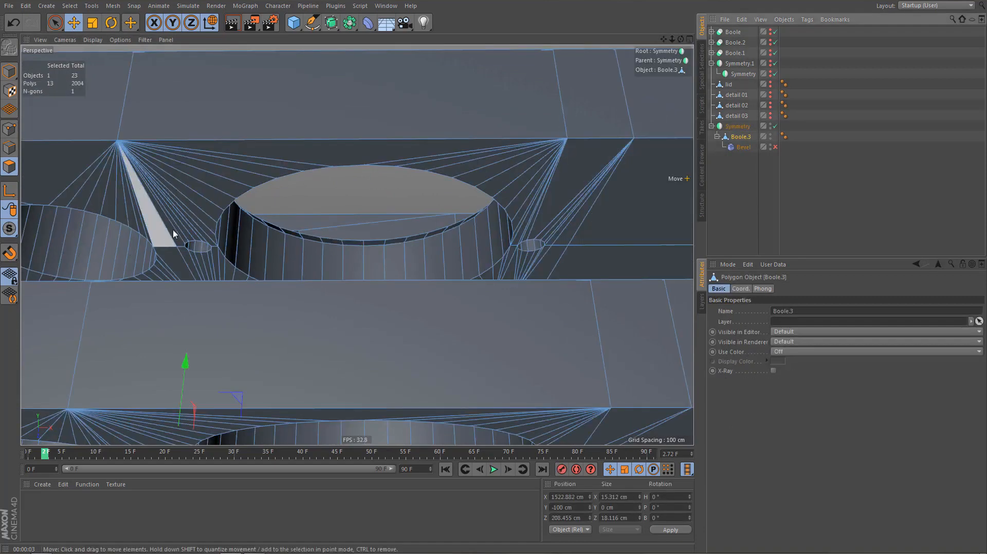
# Select the fan polygons around the large hole and its two small holes on the panel's opposite face and delete them
pyautogui.moveTo(180, 235); pyautogui.dragTo(246, 170)
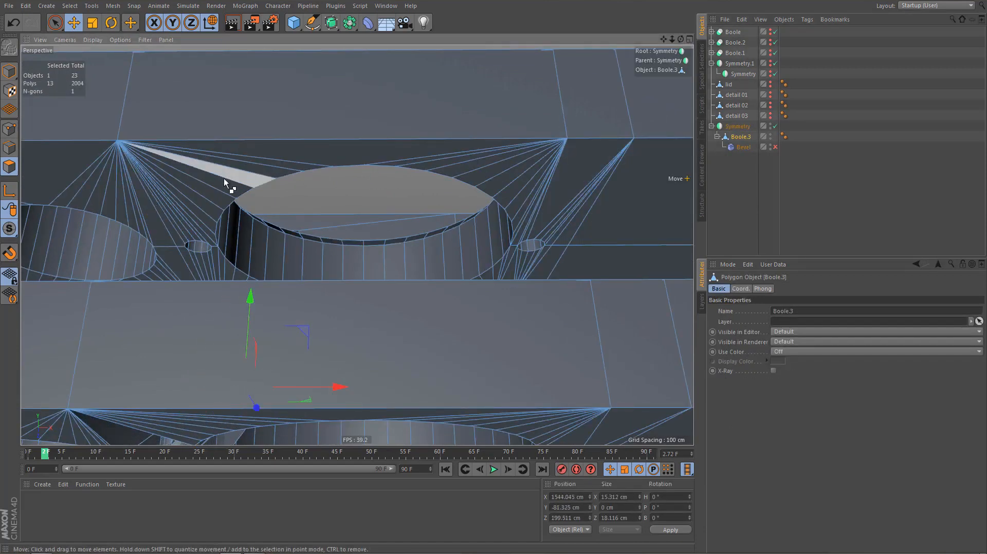
pyautogui.hotkey('ctrl', 'z')
pyautogui.press('9')
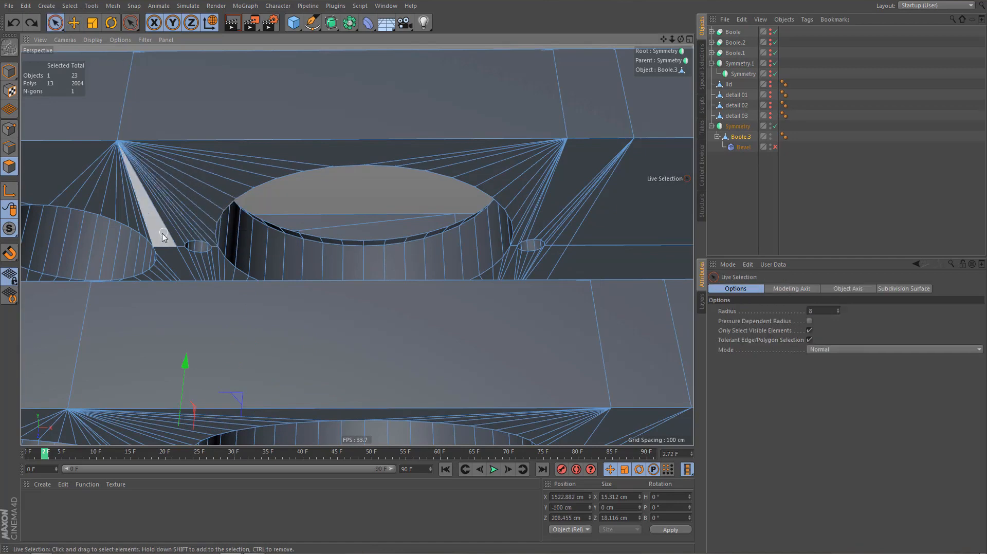
pyautogui.moveTo(195, 199)
pyautogui.mouseDown()
pyautogui.moveTo(273, 163)
pyautogui.moveTo(412, 161)
pyautogui.moveTo(504, 171)
pyautogui.moveTo(555, 206)
pyautogui.moveTo(561, 238)
pyautogui.mouseUp()
pyautogui.keyDown('alt'); pyautogui.moveTo(548, 249); pyautogui.dragTo(556, 222, button='middle'); pyautogui.keyUp('alt')
pyautogui.moveTo(557, 222)
pyautogui.keyDown('alt'); pyautogui.mouseDown()
pyautogui.moveTo(551, 242)
pyautogui.moveTo(430, 284)
pyautogui.mouseUp(); pyautogui.keyUp('alt')
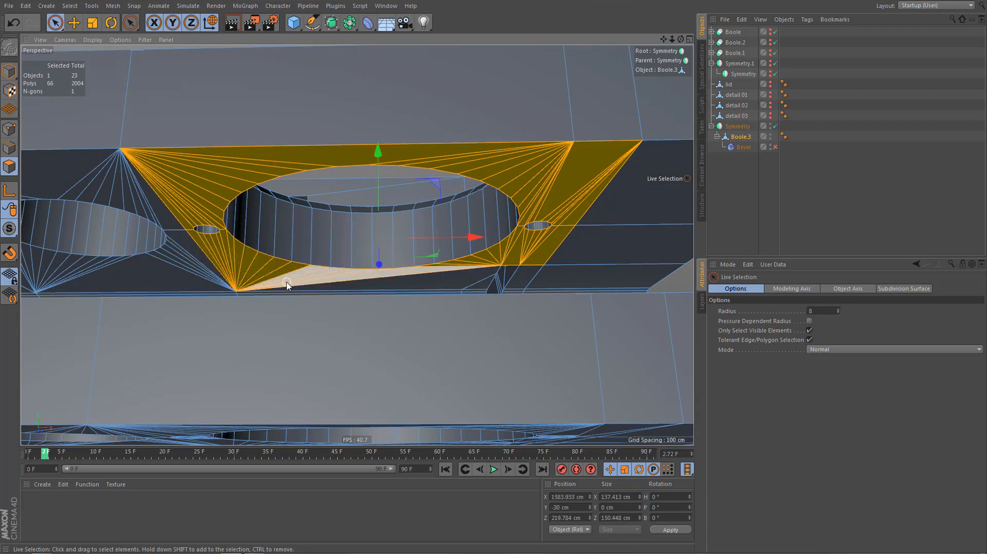
pyautogui.press('Delete')
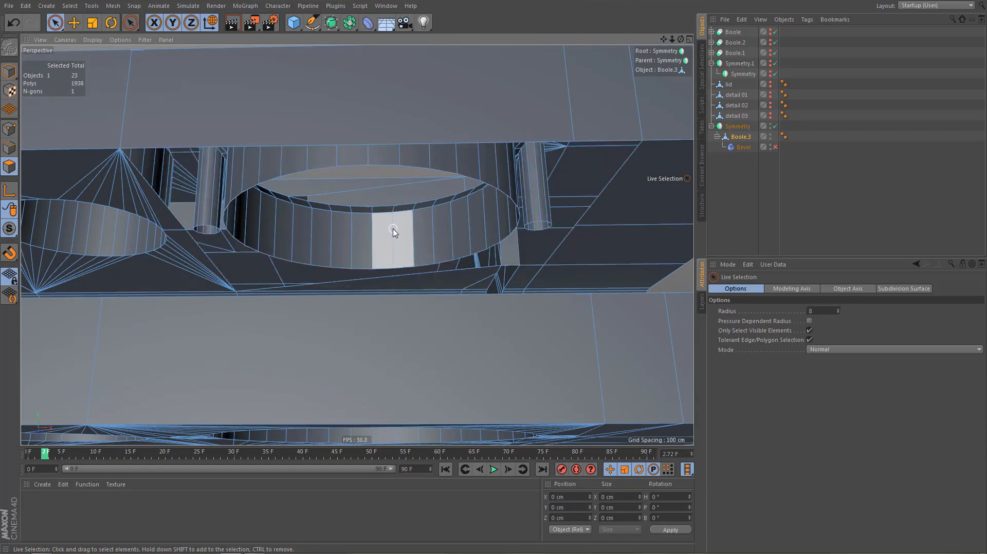
# Select the fan polygons along the outer edges and slot side of the large hole on the panel's cleaned face
pyautogui.keyDown('alt'); pyautogui.moveTo(413, 161); pyautogui.dragTo(413, 240, button='right'); pyautogui.keyUp('alt')
pyautogui.keyDown('alt'); pyautogui.moveTo(412, 247); pyautogui.dragTo(433, 159); pyautogui.keyUp('alt')
pyautogui.moveTo(286, 273)
pyautogui.keyDown('alt'); pyautogui.mouseDown()
pyautogui.moveTo(305, 278)
pyautogui.moveTo(290, 253)
pyautogui.moveTo(399, 173)
pyautogui.mouseUp(); pyautogui.keyUp('alt')
pyautogui.keyDown('alt'); pyautogui.moveTo(619, 198); pyautogui.dragTo(424, 178, button='middle'); pyautogui.keyUp('alt')
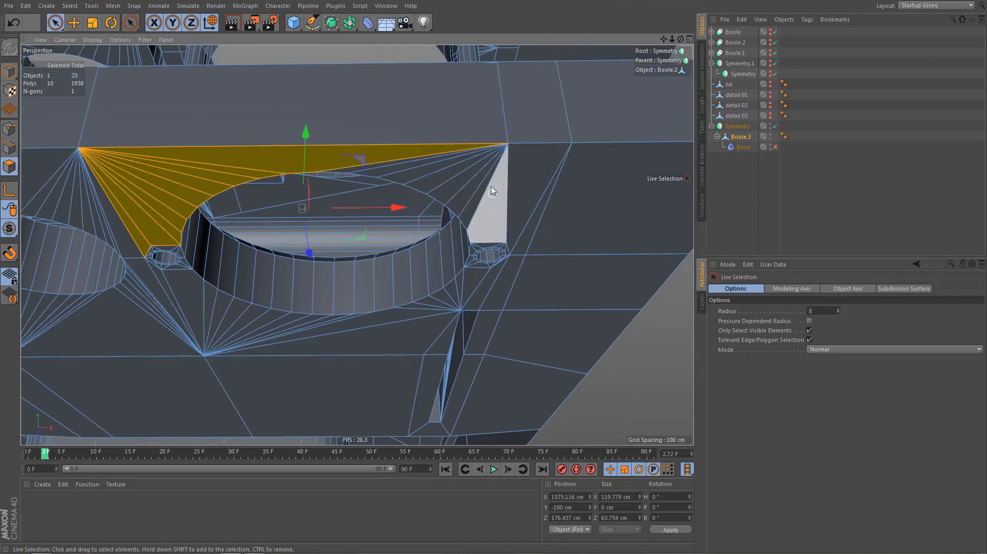
pyautogui.moveTo(492, 192)
pyautogui.keyDown('alt'); pyautogui.mouseDown()
pyautogui.moveTo(437, 181)
pyautogui.moveTo(511, 231)
pyautogui.moveTo(518, 274)
pyautogui.mouseUp(); pyautogui.keyUp('alt')
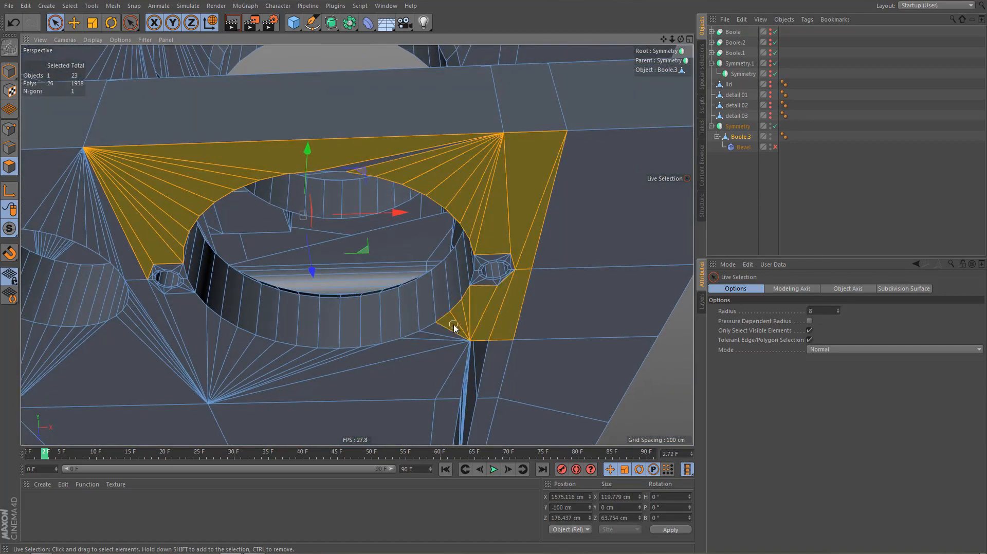
pyautogui.keyDown('shift'); pyautogui.moveTo(454, 328); pyautogui.dragTo(439, 341); pyautogui.keyUp('shift')
pyautogui.scroll(-5, 438, 341)
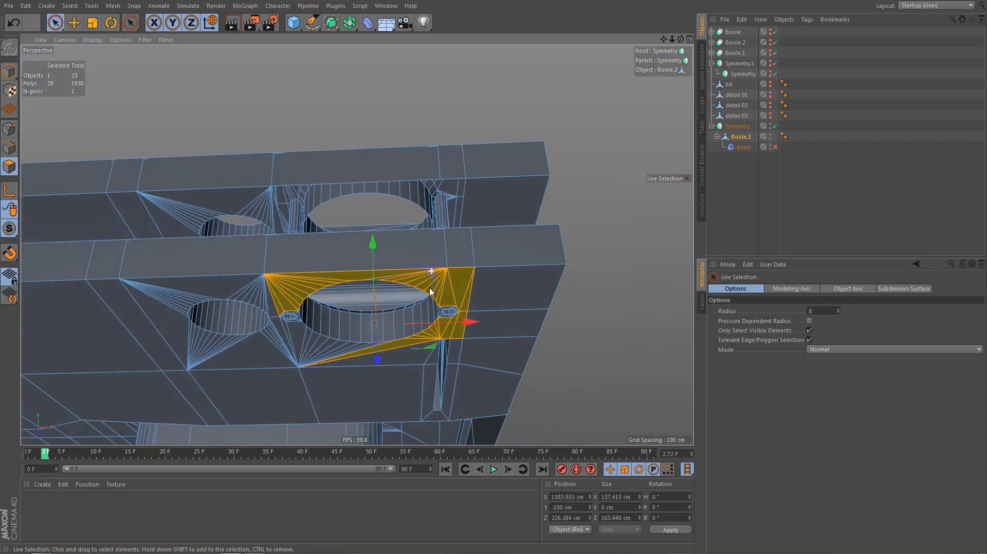
# Try to weld the stray point at the rounded strip's end to the slot corner with the Polygon Pen, and undo it
pyautogui.keyDown('alt'); pyautogui.moveTo(430, 291); pyautogui.dragTo(461, 335); pyautogui.keyUp('alt')
pyautogui.keyDown('alt'); pyautogui.moveTo(530, 126); pyautogui.dragTo(525, 216, button='middle'); pyautogui.keyUp('alt')
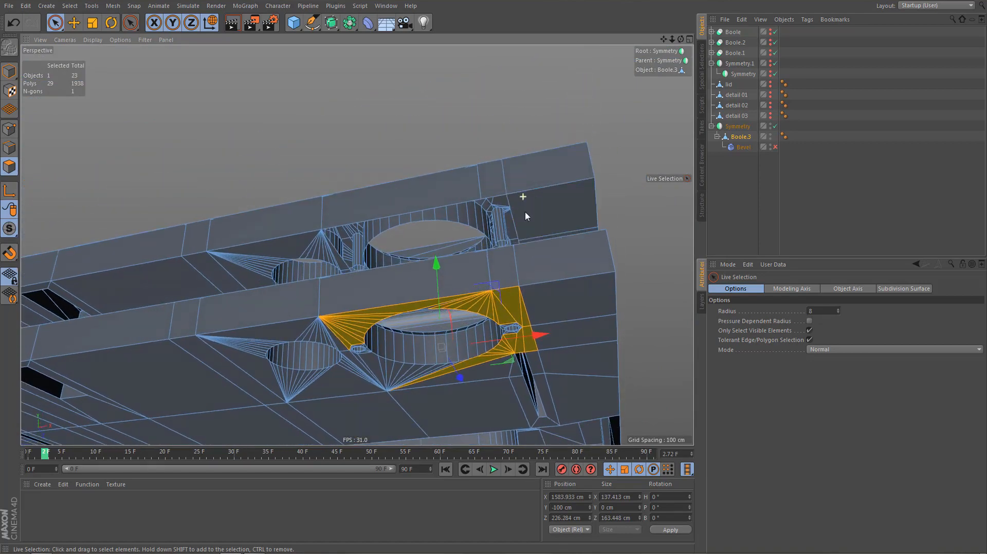
pyautogui.keyDown('alt'); pyautogui.moveTo(526, 212); pyautogui.dragTo(525, 217); pyautogui.keyUp('alt')
pyautogui.keyDown('alt'); pyautogui.moveTo(520, 218); pyautogui.dragTo(599, 175, button='right'); pyautogui.keyUp('alt')
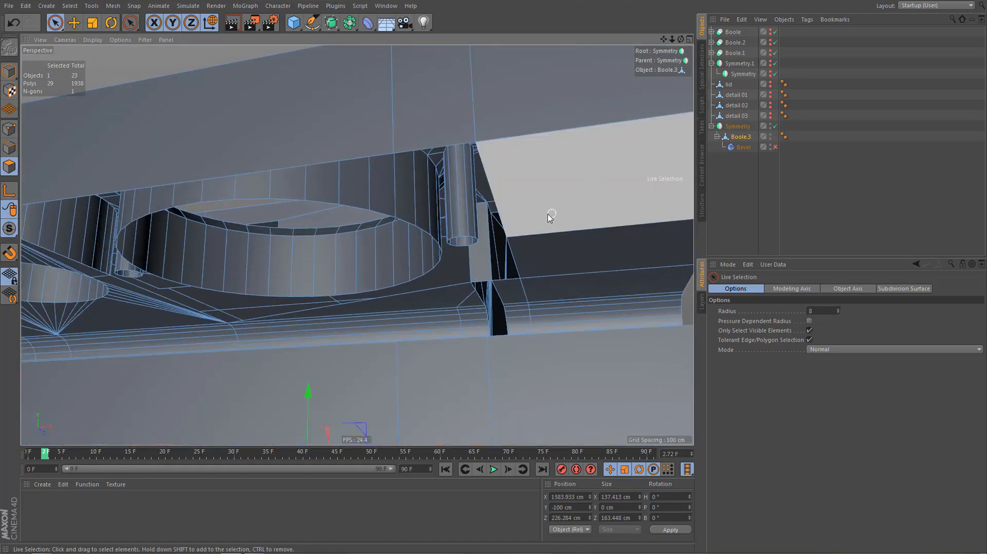
pyautogui.moveTo(549, 217)
pyautogui.keyDown('alt'); pyautogui.mouseDown()
pyautogui.moveTo(513, 220)
pyautogui.moveTo(545, 209)
pyautogui.moveTo(537, 212)
pyautogui.mouseUp(); pyautogui.keyUp('alt')
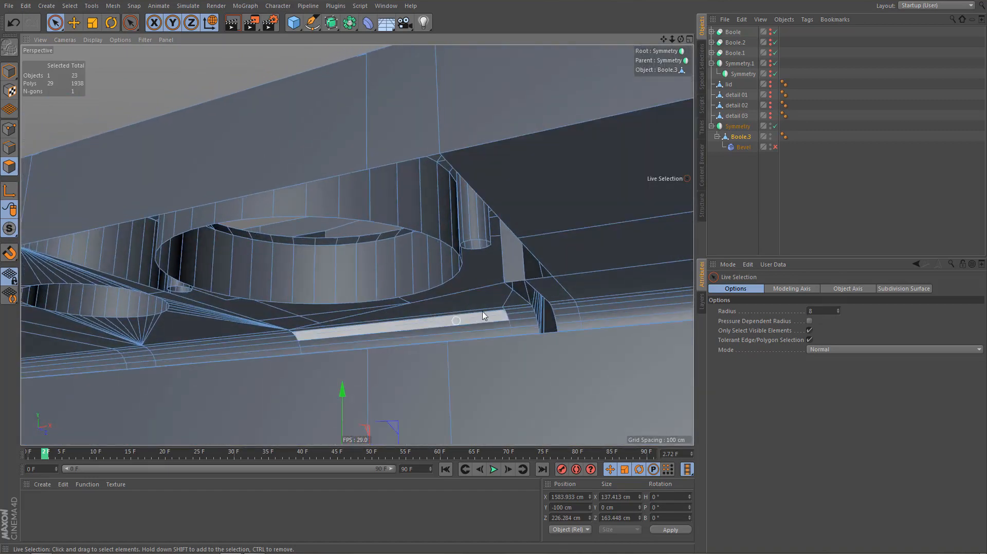
pyautogui.scroll(4, 485, 314)
pyautogui.scroll(3, 505, 312)
pyautogui.scroll(-3, 505, 311)
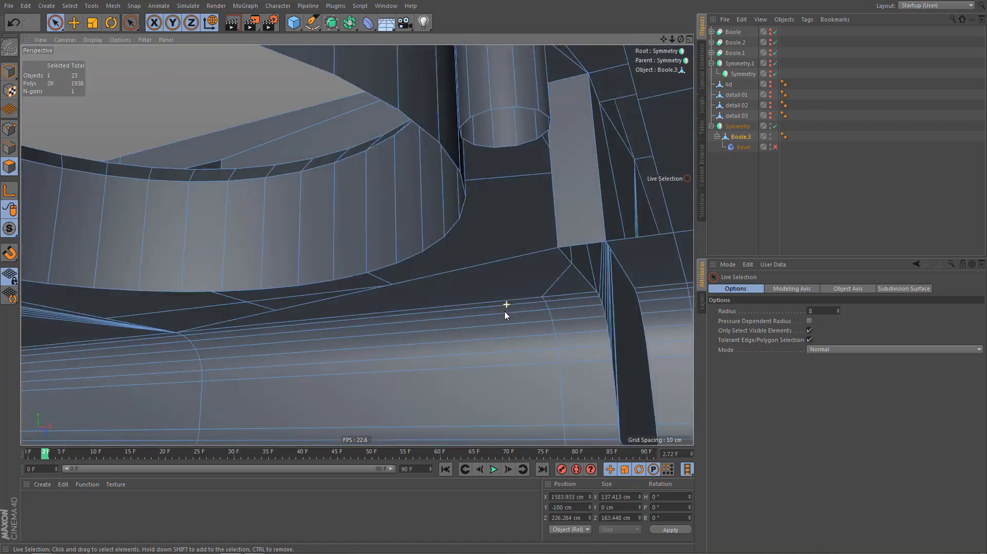
pyautogui.keyDown('alt'); pyautogui.moveTo(504, 311); pyautogui.dragTo(504, 308); pyautogui.keyUp('alt')
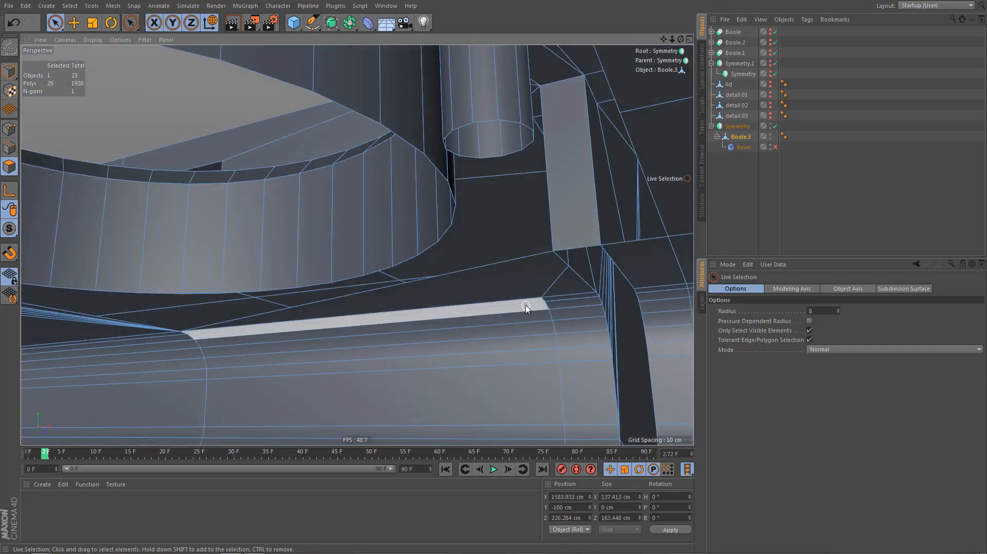
pyautogui.press('m')
pyautogui.press('e')
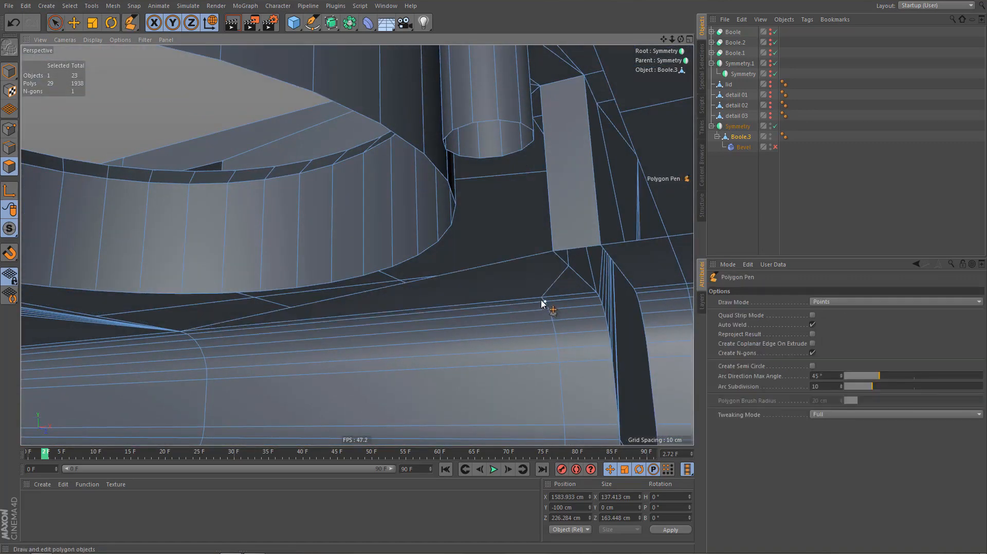
pyautogui.moveTo(541, 301); pyautogui.dragTo(549, 262)
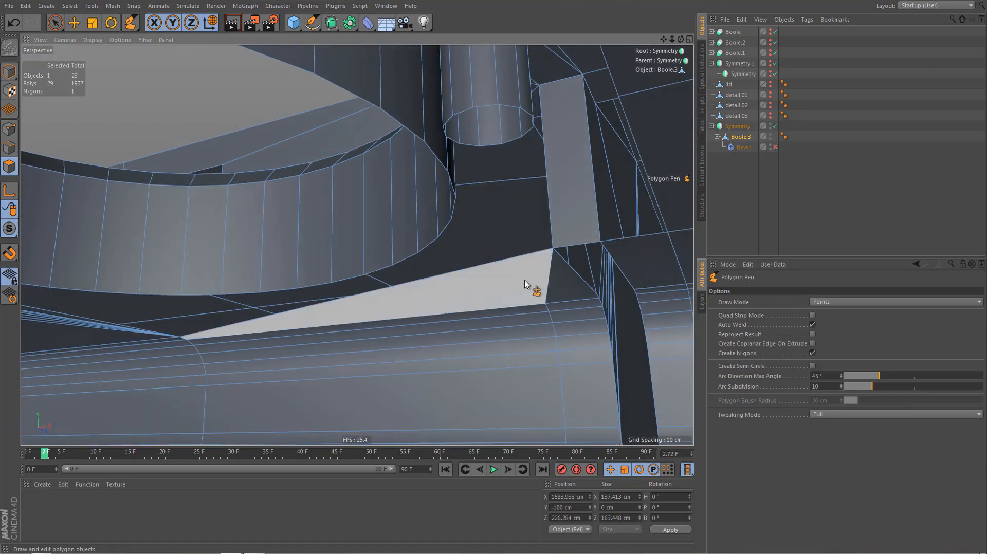
pyautogui.hotkey('ctrl', 'z')
# Weld the stray point onto the neighbouring corner beside the rounded strip, and delete the leftover diagonal edge in the adjoining wall
pyautogui.keyDown('alt'); pyautogui.moveTo(544, 300); pyautogui.dragTo(563, 276); pyautogui.keyUp('alt')
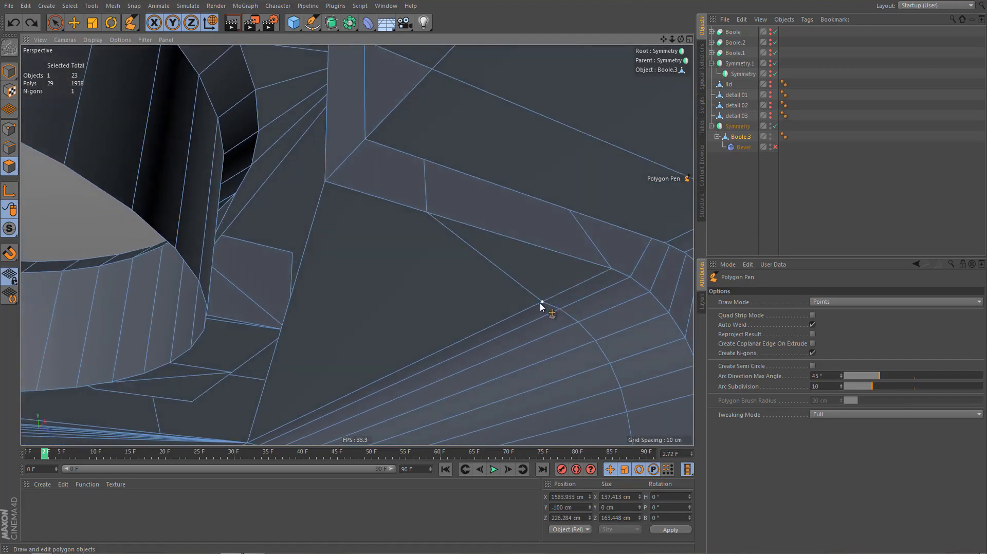
pyautogui.moveTo(540, 307); pyautogui.dragTo(610, 273)
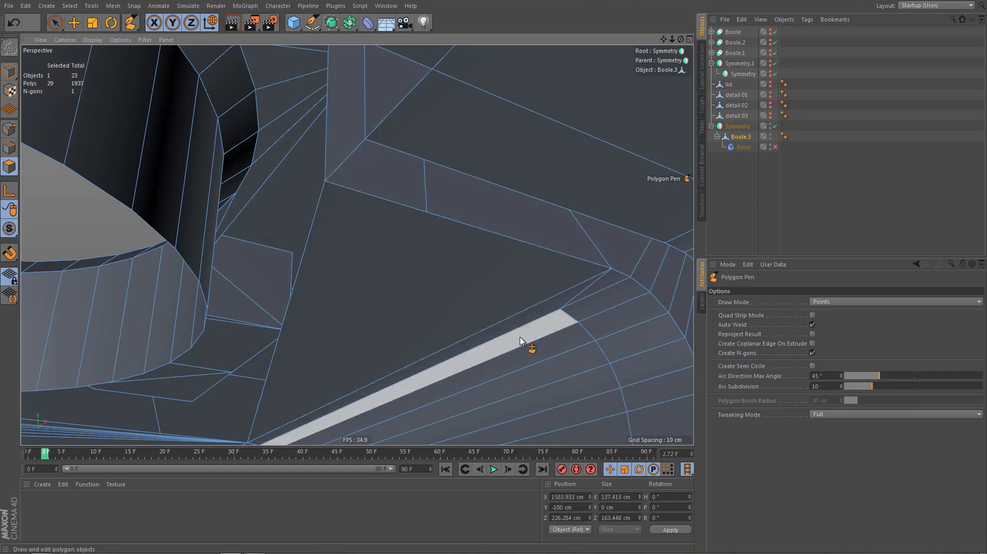
pyautogui.press('Return')
pyautogui.press('e')
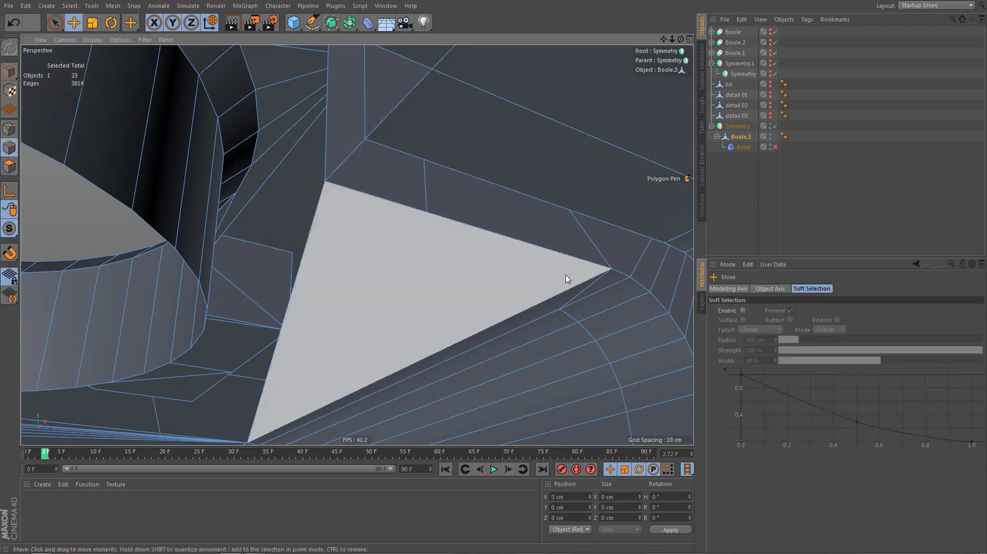
pyautogui.click(590, 246)
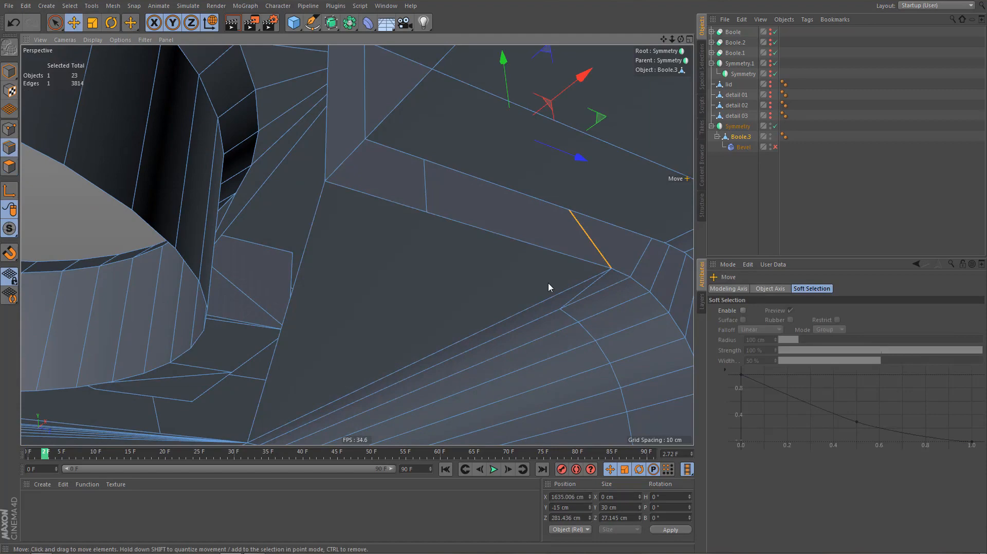
pyautogui.press('Delete')
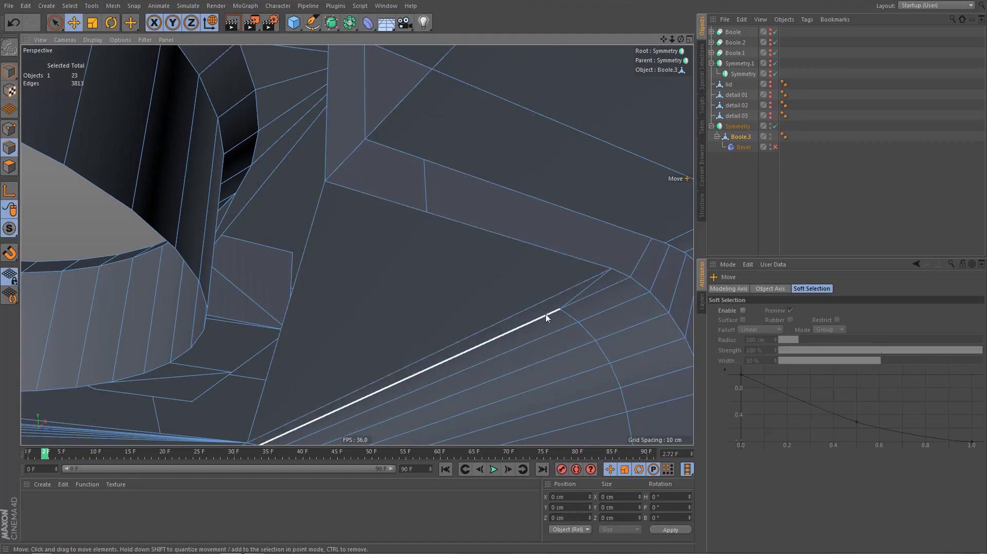
# Return to the saved polygon selection and add the remaining fan polygons between the large hole and its lower apex on the cleaned face
pyautogui.keyDown('alt'); pyautogui.moveTo(546, 318); pyautogui.dragTo(553, 305); pyautogui.keyUp('alt')
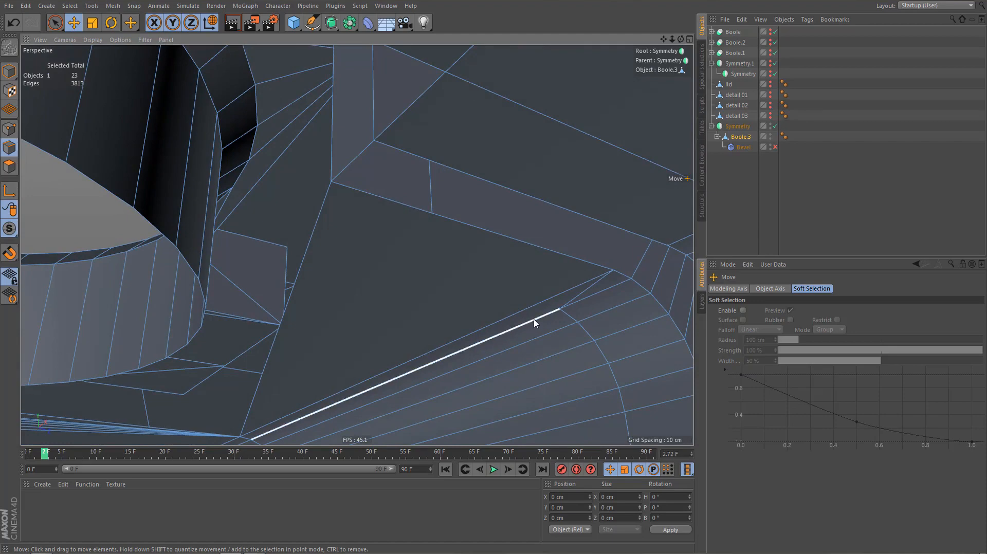
pyautogui.keyDown('alt'); pyautogui.moveTo(461, 253); pyautogui.dragTo(509, 240); pyautogui.keyUp('alt')
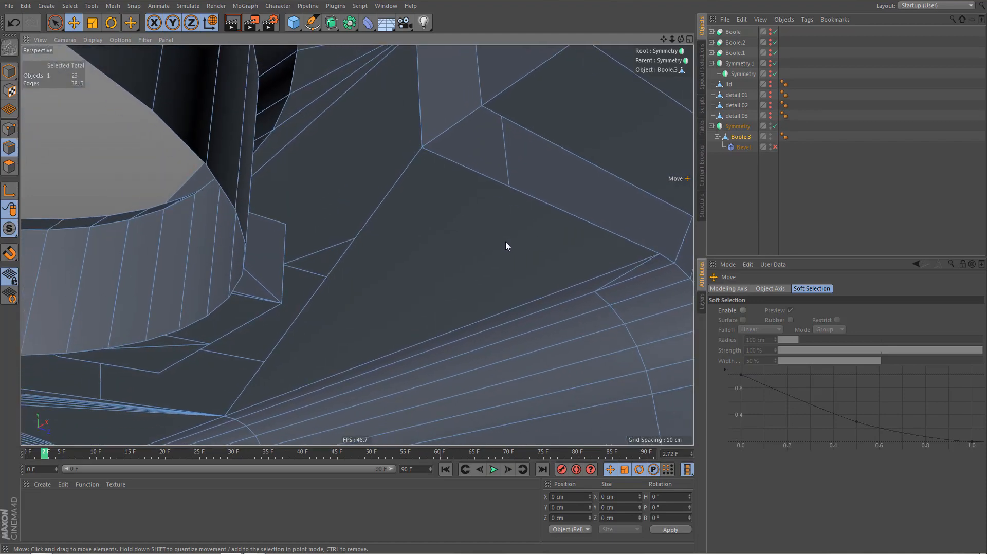
pyautogui.scroll(6, 506, 242)
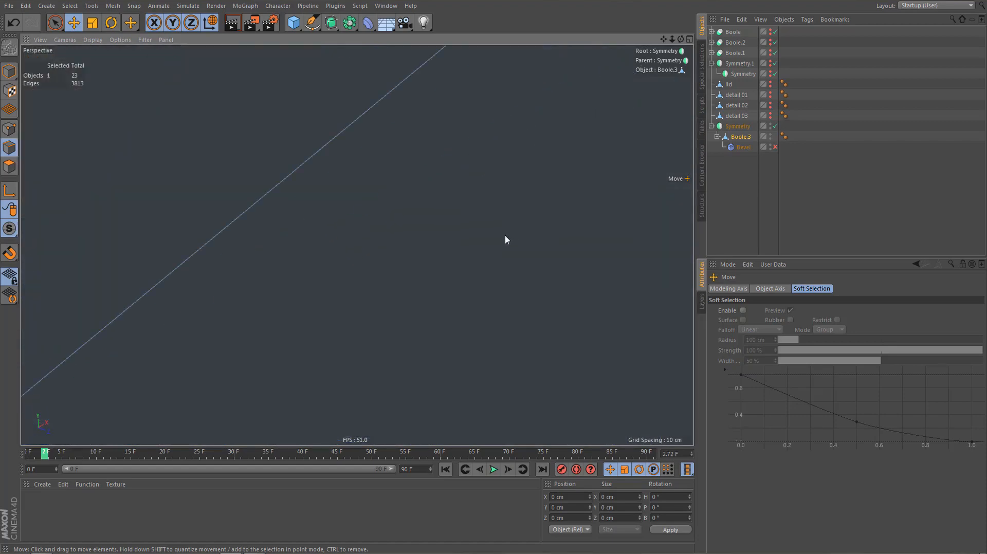
pyautogui.keyDown('alt'); pyautogui.moveTo(505, 236); pyautogui.dragTo(386, 381, button='right'); pyautogui.keyUp('alt')
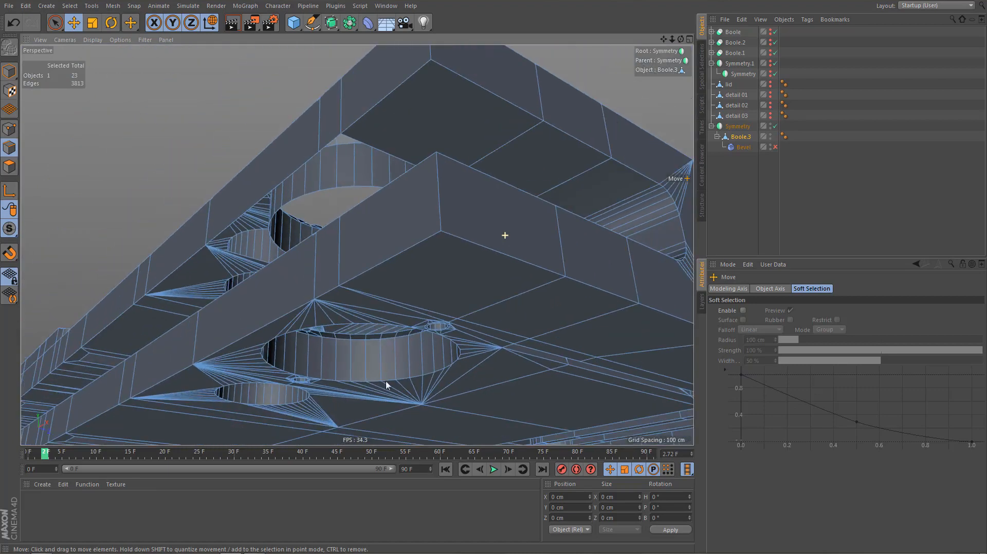
pyautogui.keyDown('alt'); pyautogui.moveTo(436, 292); pyautogui.dragTo(572, 183); pyautogui.keyUp('alt')
pyautogui.press('v')
pyautogui.press('e')
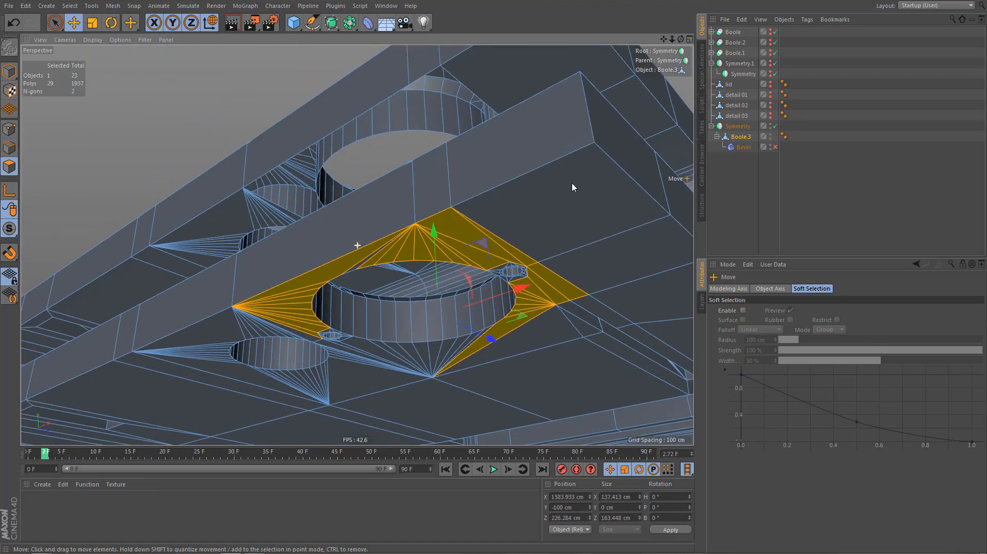
pyautogui.scroll(8, 406, 360)
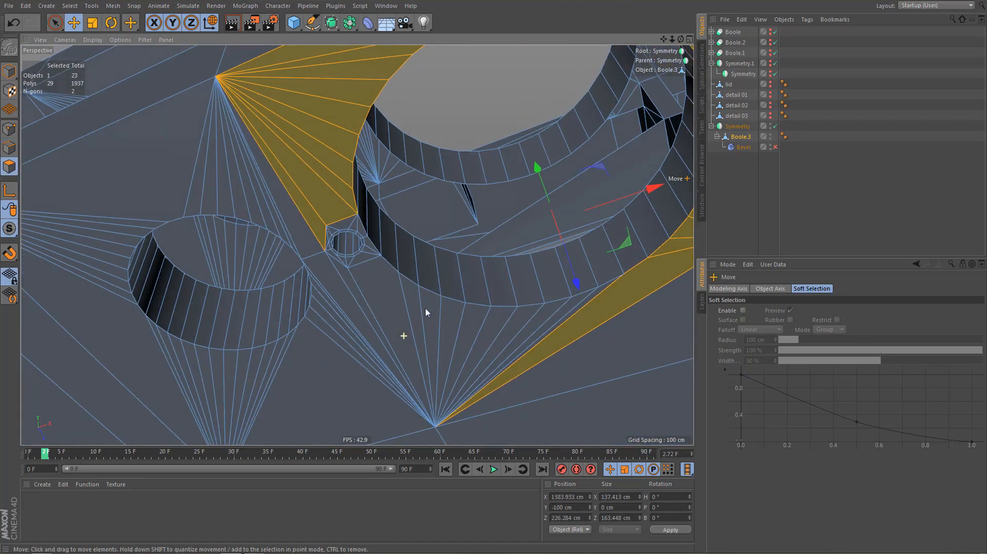
pyautogui.press('s')
pyautogui.press('l')
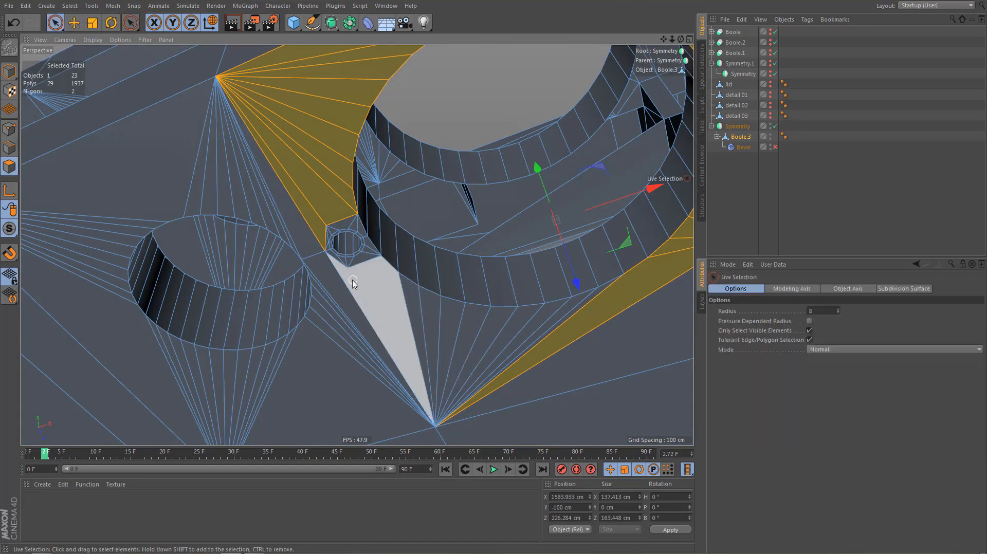
pyautogui.moveTo(441, 333)
pyautogui.keyDown('shift'); pyautogui.mouseDown()
pyautogui.moveTo(555, 338)
pyautogui.moveTo(423, 331)
pyautogui.moveTo(376, 295)
pyautogui.mouseUp(); pyautogui.keyUp('shift')
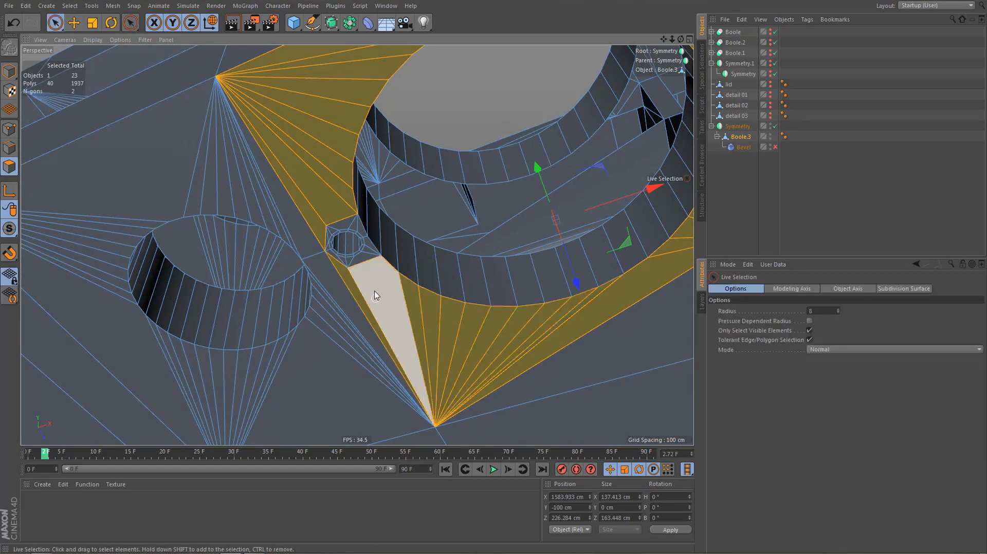
# Add the polygons and inset ring around the small hole between the large and medium holes to the selection
pyautogui.scroll(6, 375, 296)
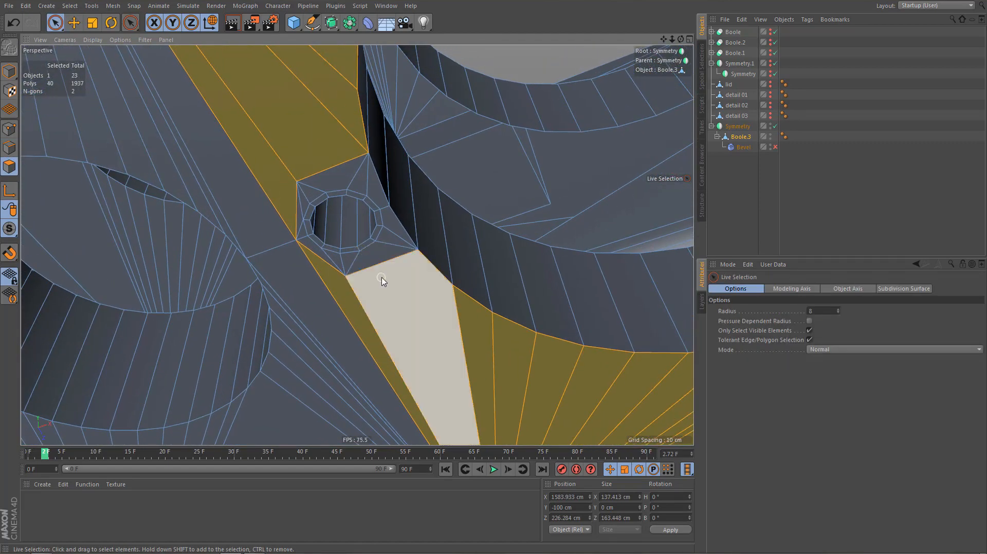
pyautogui.keyDown('alt'); pyautogui.moveTo(385, 274); pyautogui.dragTo(429, 273, button='right'); pyautogui.keyUp('alt')
pyautogui.moveTo(396, 245)
pyautogui.keyDown('shift'); pyautogui.mouseDown()
pyautogui.moveTo(366, 140)
pyautogui.moveTo(341, 124)
pyautogui.moveTo(291, 122)
pyautogui.mouseUp(); pyautogui.keyUp('shift')
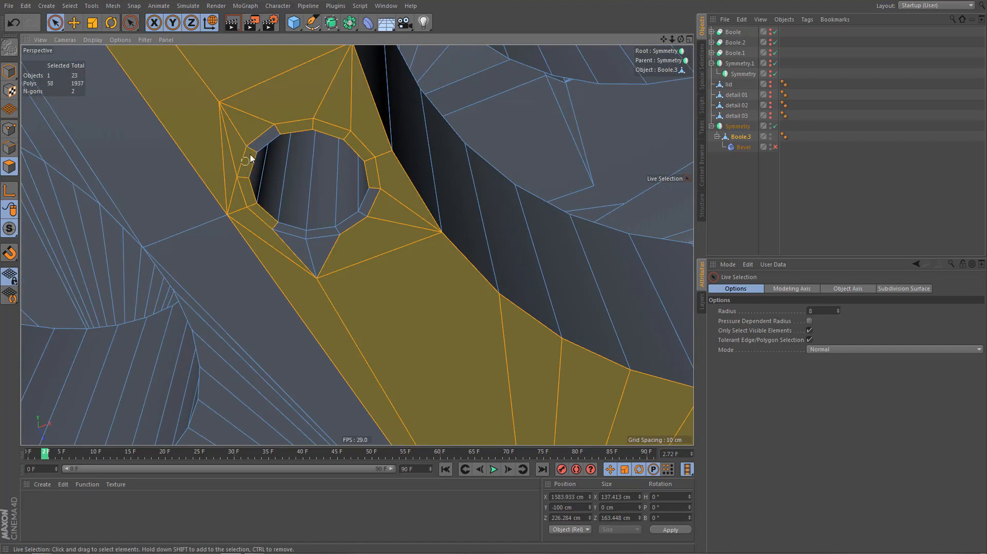
pyautogui.keyDown('shift'); pyautogui.moveTo(298, 263); pyautogui.dragTo(300, 243); pyautogui.keyUp('shift')
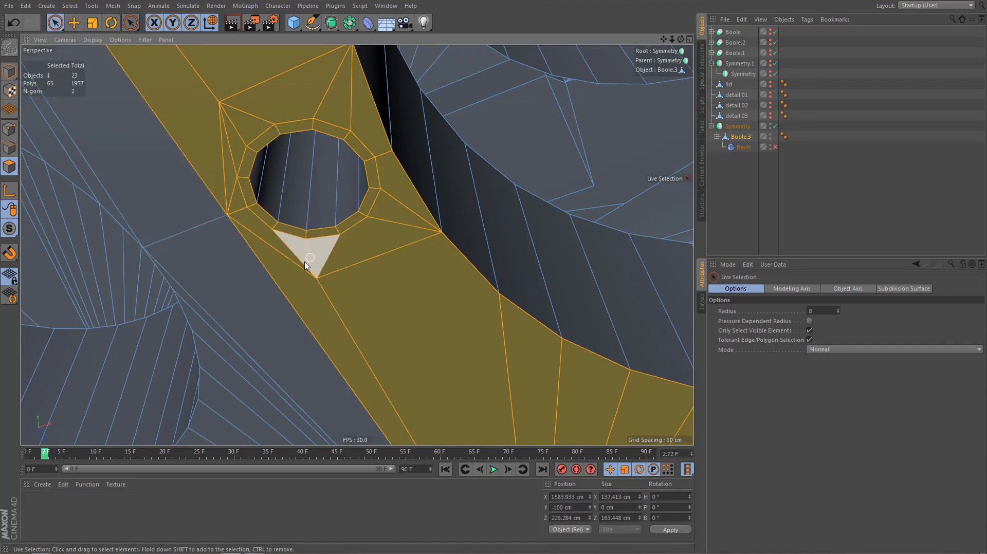
# Add the polygons around the small hole near the slot to the selection, including its full inset ring using Ring Selection
pyautogui.keyDown('alt'); pyautogui.moveTo(309, 260); pyautogui.dragTo(234, 362, button='right'); pyautogui.keyUp('alt')
pyautogui.keyDown('alt'); pyautogui.moveTo(436, 343); pyautogui.dragTo(271, 432, button='middle'); pyautogui.keyUp('alt')
pyautogui.keyDown('alt'); pyautogui.moveTo(480, 243); pyautogui.dragTo(557, 231, button='right'); pyautogui.keyUp('alt')
pyautogui.keyDown('shift'); pyautogui.moveTo(388, 161); pyautogui.dragTo(389, 194); pyautogui.keyUp('shift')
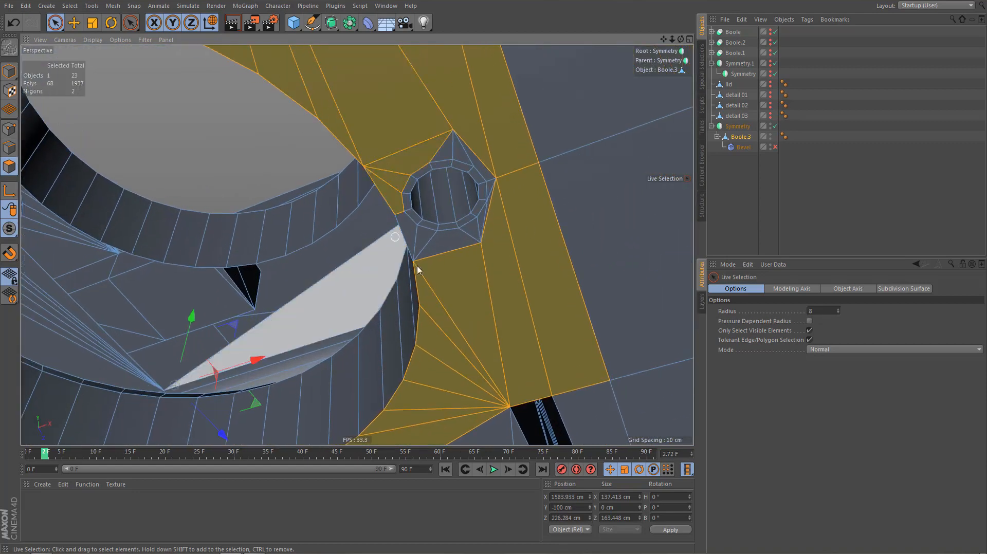
pyautogui.keyDown('shift'); pyautogui.moveTo(409, 229); pyautogui.dragTo(461, 257); pyautogui.keyUp('shift')
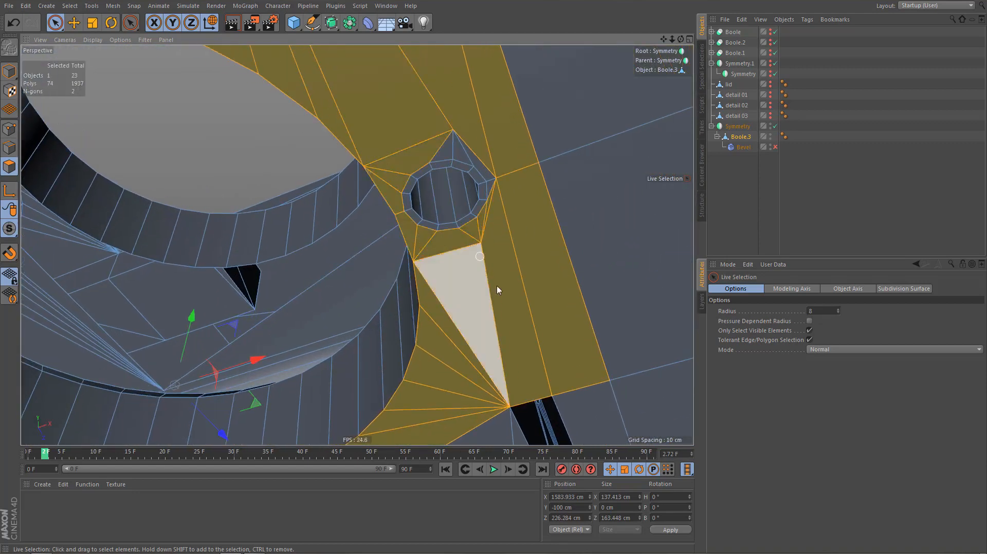
pyautogui.scroll(3, 501, 194)
pyautogui.keyDown('shift'); pyautogui.moveTo(426, 119); pyautogui.dragTo(449, 129); pyautogui.keyUp('shift')
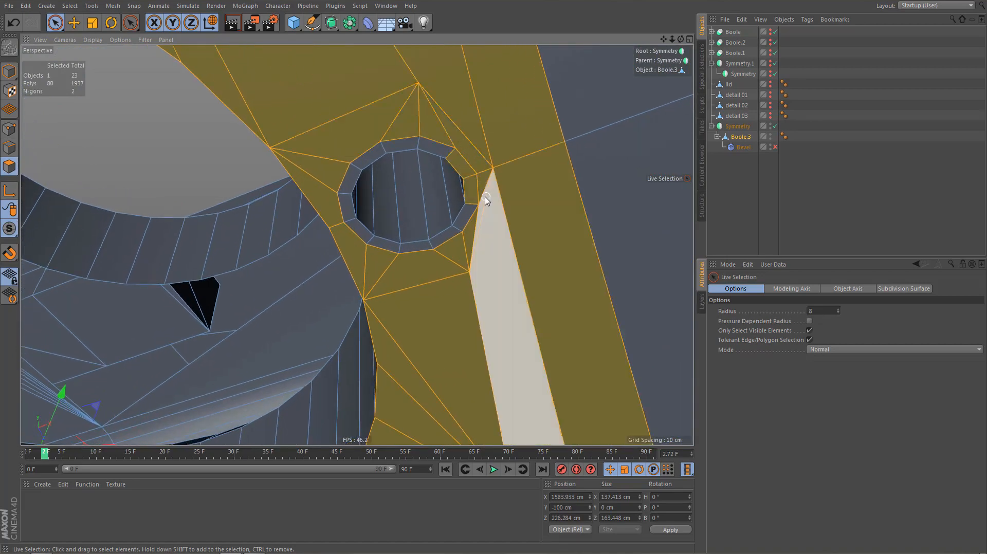
pyautogui.press('u')
pyautogui.press('b')
pyautogui.keyDown('shift'); pyautogui.click(420, 143); pyautogui.keyUp('shift')
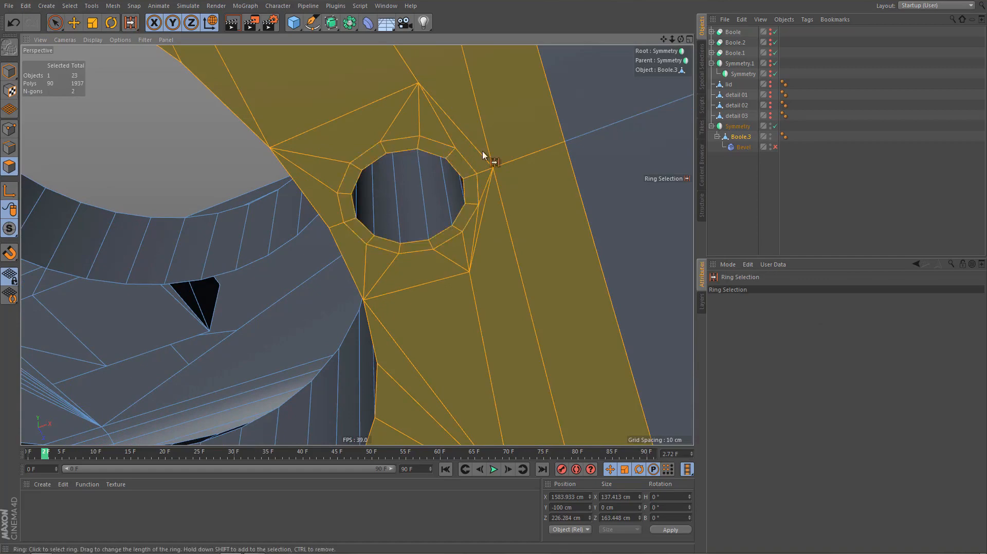
# Split the selected polygons around the large hole and its two small holes into a separate object
pyautogui.scroll(-8, 441, 345)
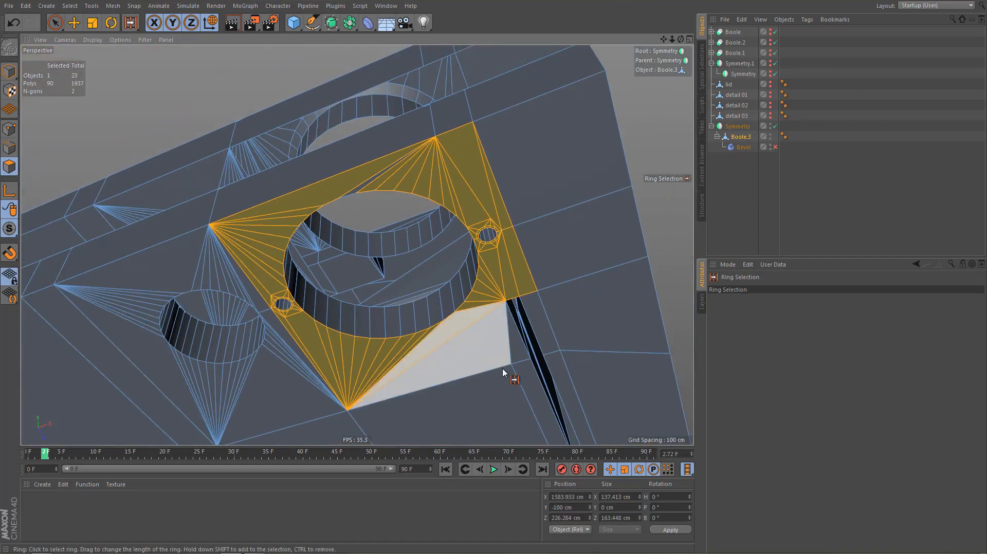
pyautogui.keyDown('alt'); pyautogui.moveTo(502, 369); pyautogui.dragTo(498, 216); pyautogui.keyUp('alt')
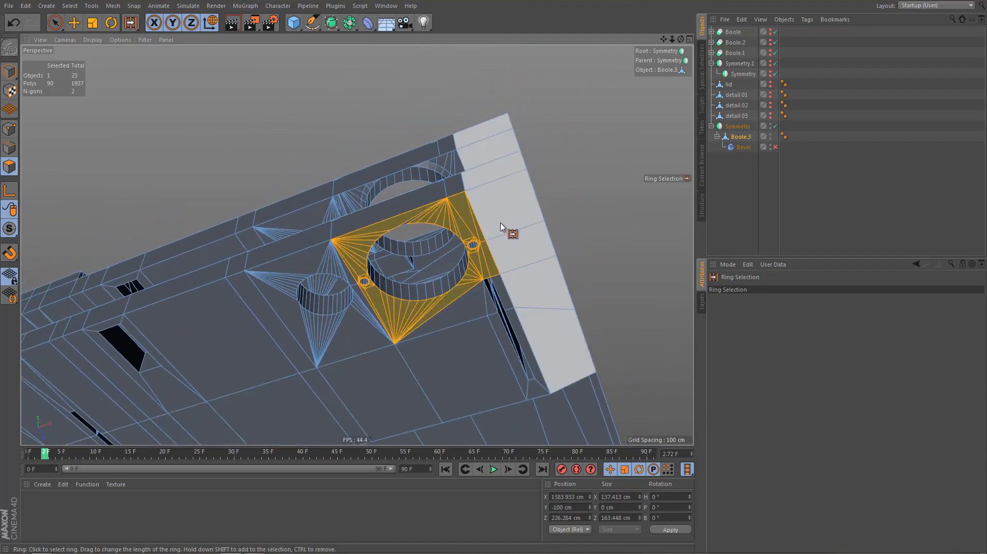
pyautogui.press('u')
pyautogui.press('p')
pyautogui.keyDown('alt'); pyautogui.moveTo(443, 277); pyautogui.dragTo(416, 307, button='middle'); pyautogui.keyUp('alt')
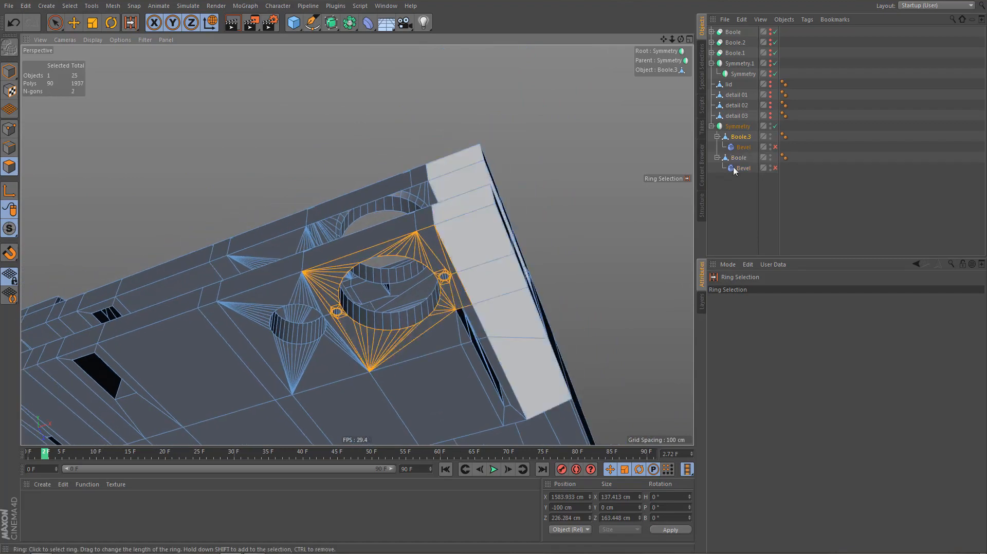
# Delete the Bevel deformer nested under the split-off Boole object
pyautogui.click(741, 168)
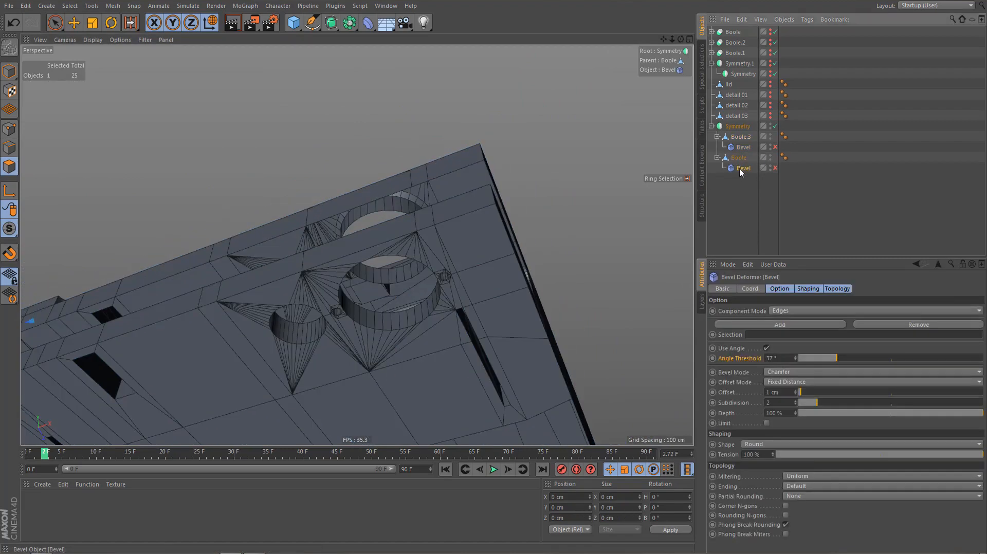
pyautogui.press('Delete')
pyautogui.keyDown('alt'); pyautogui.moveTo(466, 229); pyautogui.dragTo(487, 274); pyautogui.keyUp('alt')
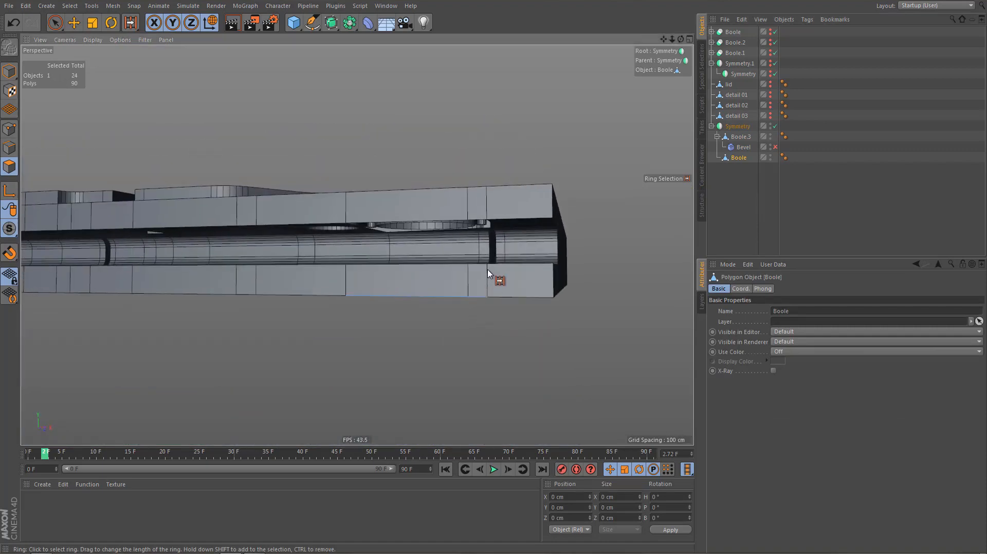
# Centre the split-off Boole object's axis on all its points with Axis Center
pyautogui.press('u')
pyautogui.press('m')
pyautogui.hotkey('shift', 'a')
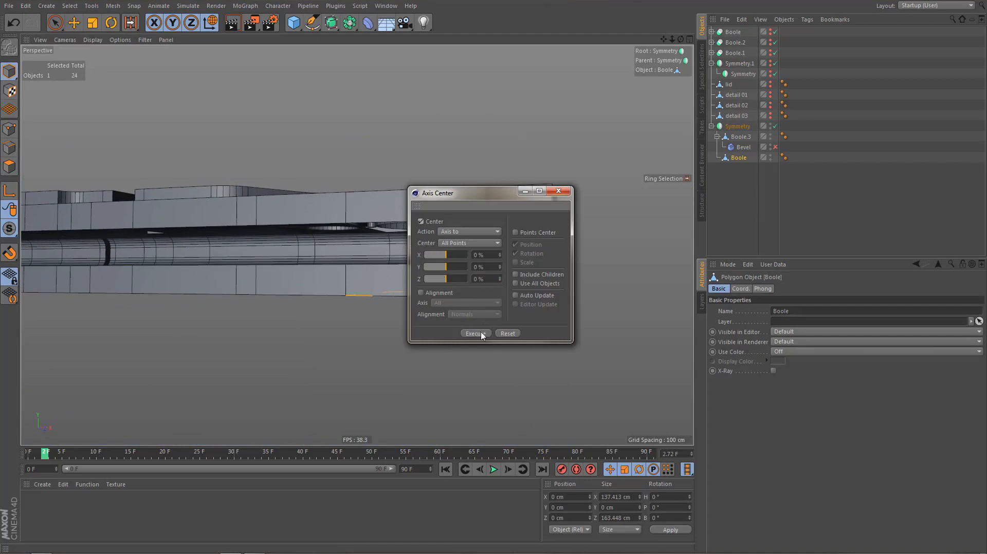
pyautogui.click(559, 194)
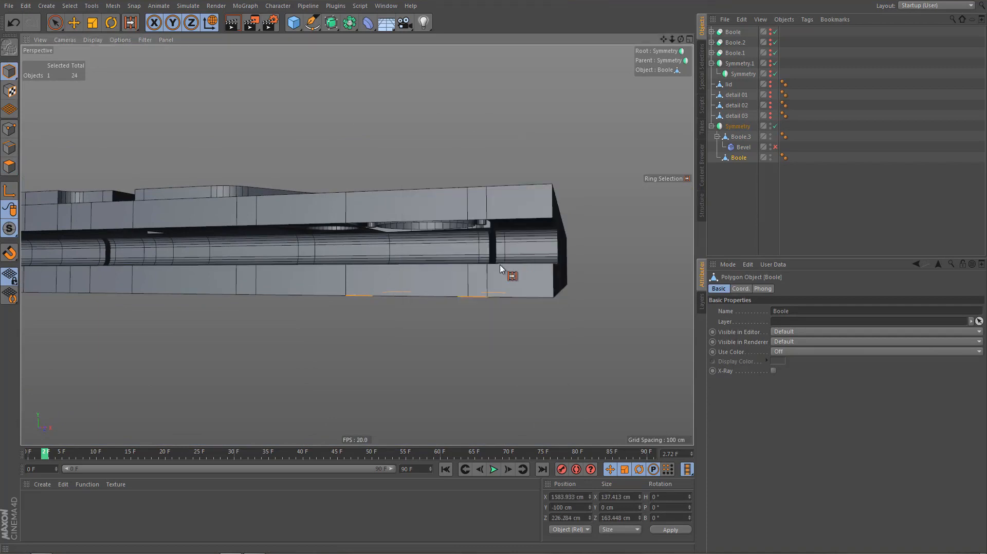
# Move the split-off patch straight up in the front view to a Y position of about -31.2 cm
pyautogui.press('F5')
pyautogui.middleClick(478, 320)
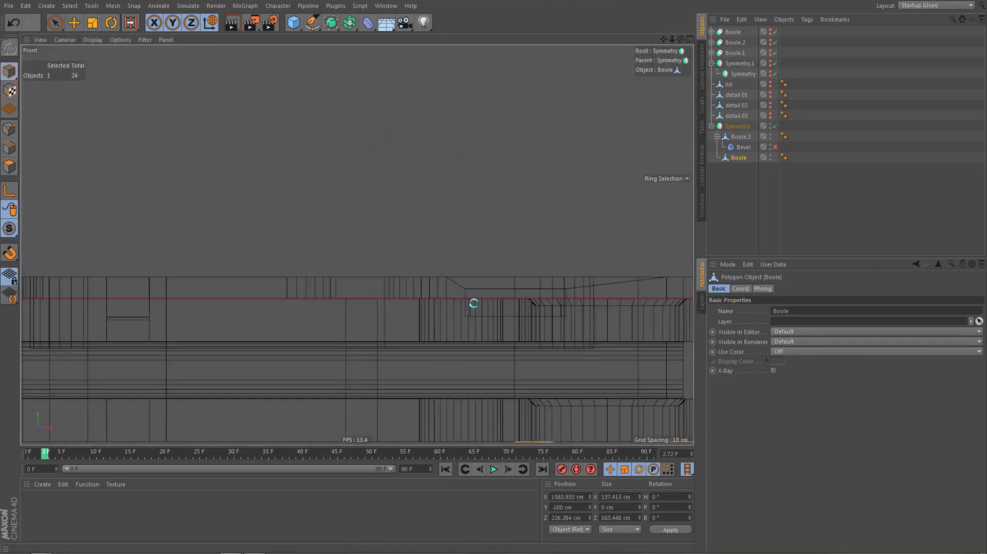
pyautogui.press('s')
pyautogui.scroll(-3, 440, 261)
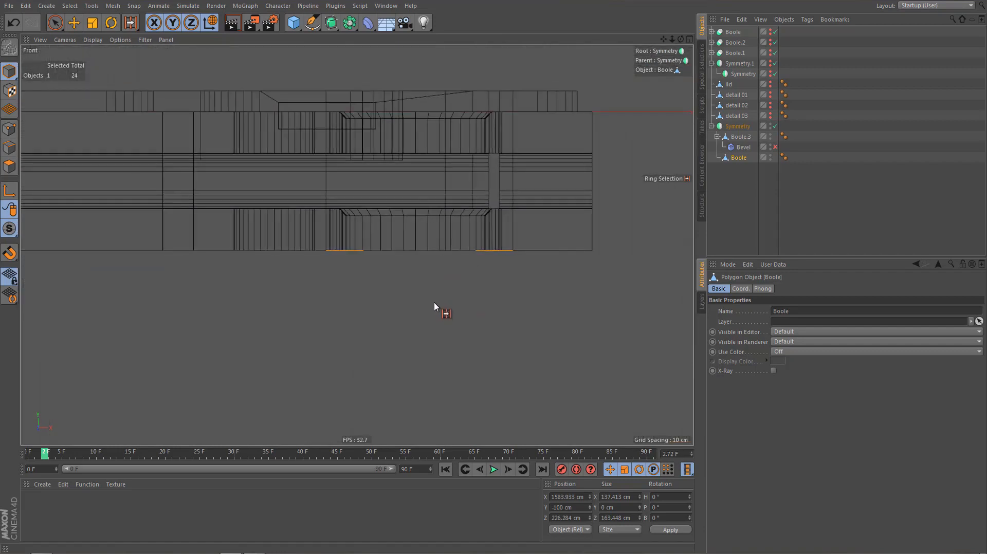
pyautogui.press('e')
pyautogui.moveTo(420, 158); pyautogui.dragTo(420, 65)
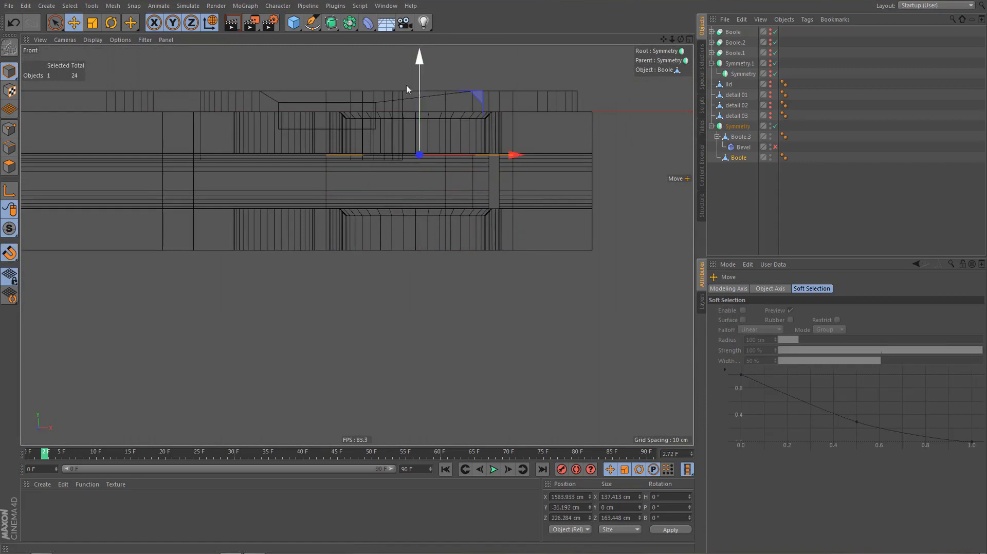
# Fine-tune the patch's height against the opposite face, raising it to a Y position of about -30.4 cm
pyautogui.scroll(6, 391, 224)
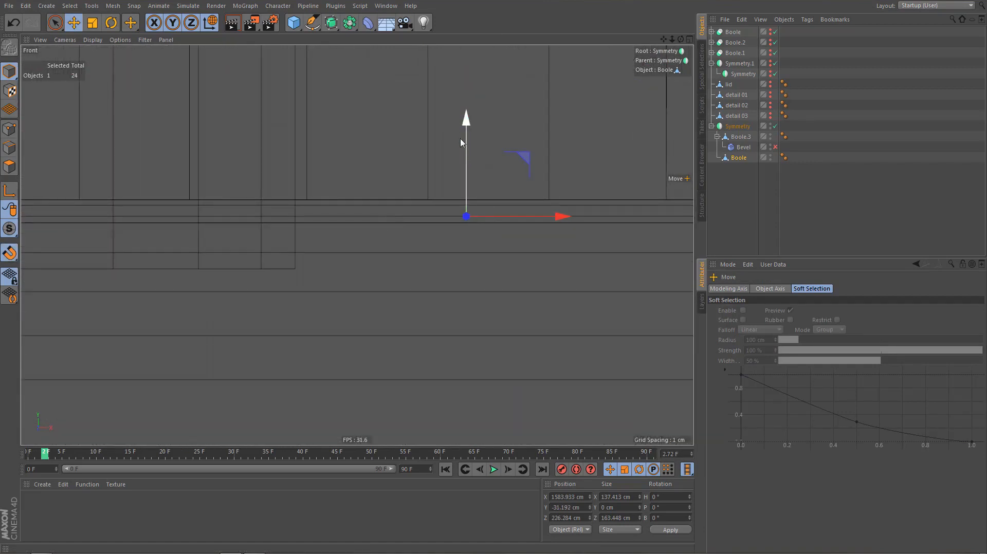
pyautogui.moveTo(466, 130); pyautogui.dragTo(466, 132)
pyautogui.middleClick(418, 204)
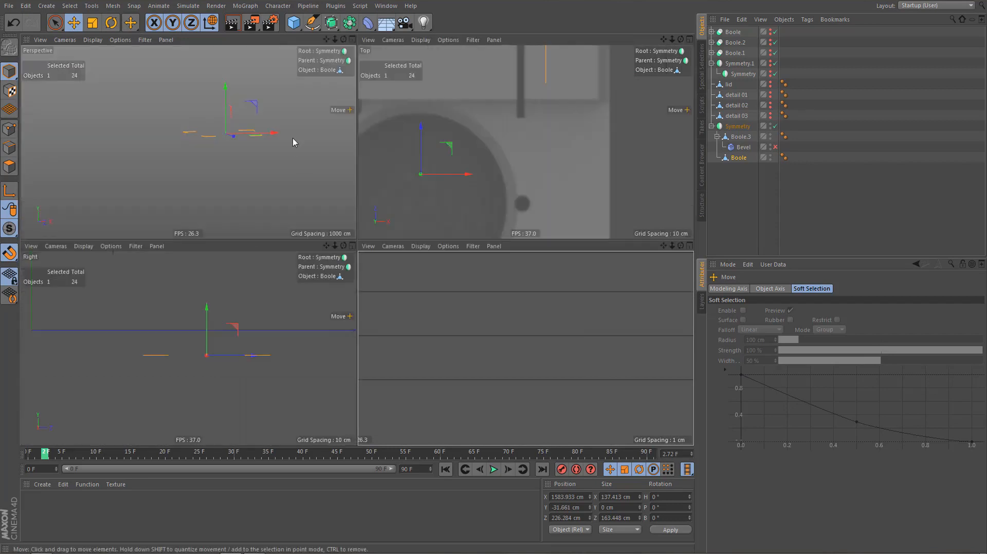
pyautogui.middleClick(293, 144)
pyautogui.scroll(4, 471, 244)
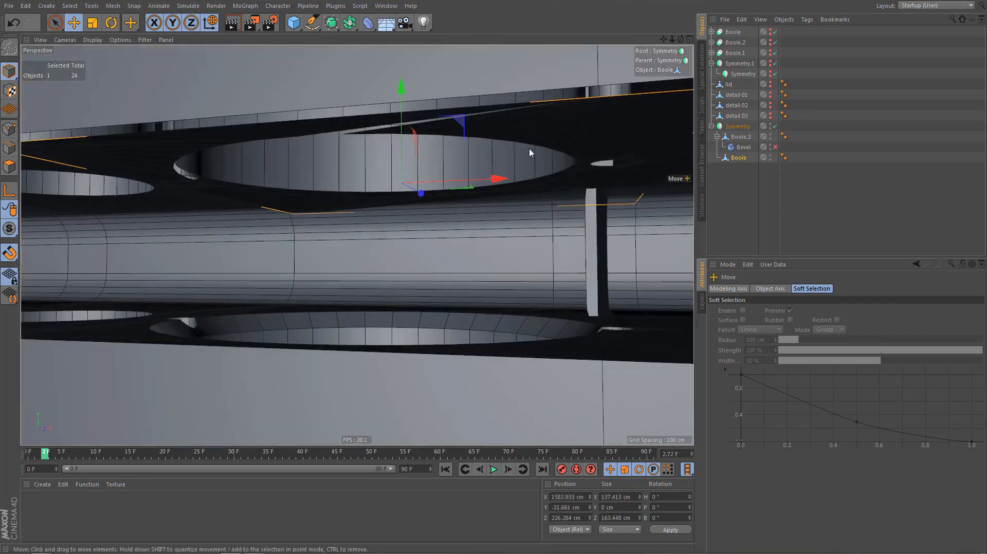
pyautogui.keyDown('alt'); pyautogui.moveTo(529, 148); pyautogui.dragTo(539, 183); pyautogui.keyUp('alt')
pyautogui.middleClick(494, 184)
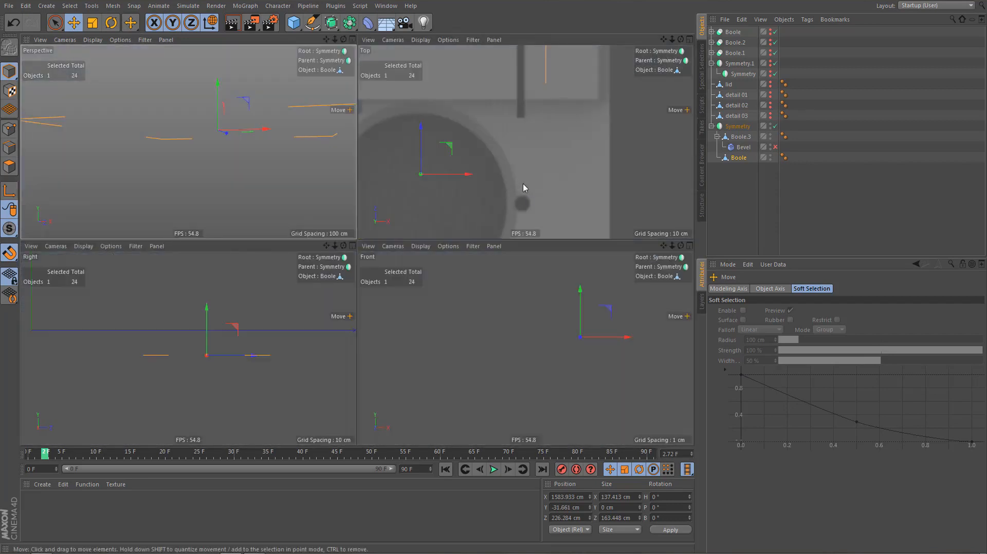
pyautogui.middleClick(520, 185)
pyautogui.keyDown('alt'); pyautogui.moveTo(412, 213); pyautogui.dragTo(547, 268, button='middle'); pyautogui.keyUp('alt')
pyautogui.middleClick(534, 257)
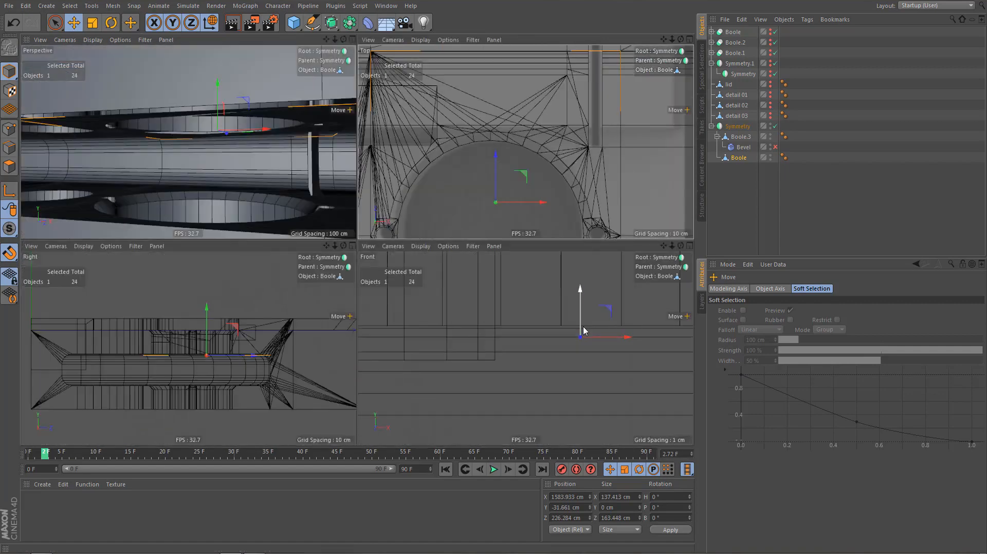
pyautogui.middleClick(533, 262)
pyautogui.moveTo(467, 134); pyautogui.dragTo(468, 116)
# Align the patch exactly with the opposite face by raising it to a Y position of -30 cm
pyautogui.middleClick(383, 159)
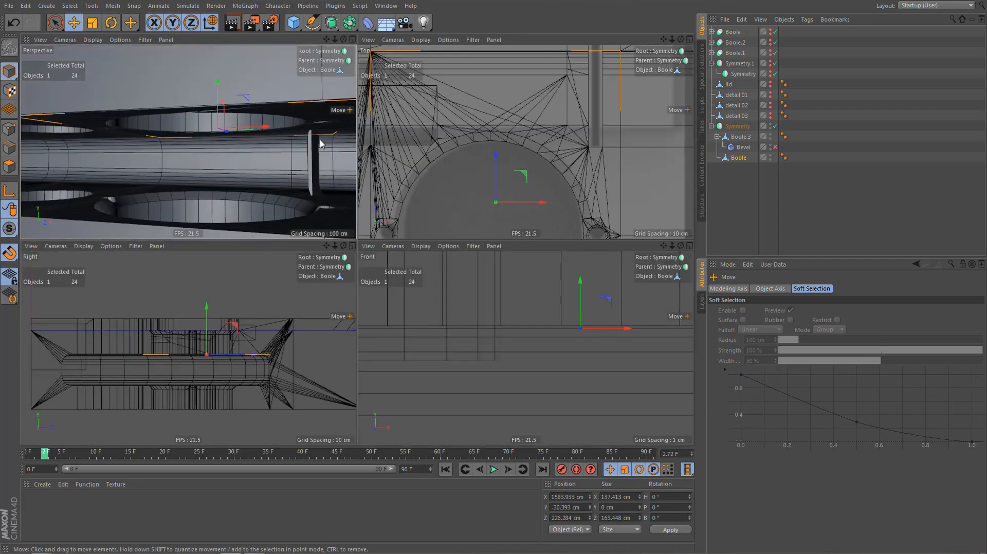
pyautogui.middleClick(319, 178)
pyautogui.keyDown('alt'); pyautogui.moveTo(485, 156); pyautogui.dragTo(494, 184); pyautogui.keyUp('alt')
pyautogui.keyDown('alt'); pyautogui.moveTo(588, 180); pyautogui.dragTo(647, 159, button='right'); pyautogui.keyUp('alt')
pyautogui.keyDown('alt'); pyautogui.moveTo(561, 158); pyautogui.dragTo(574, 203); pyautogui.keyUp('alt')
pyautogui.middleClick(574, 212)
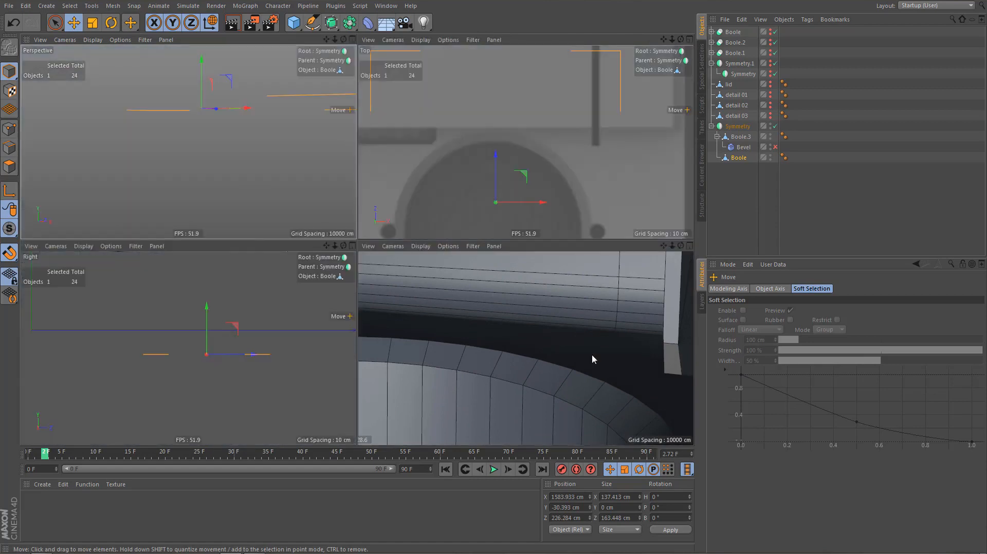
pyautogui.middleClick(592, 355)
pyautogui.moveTo(461, 128); pyautogui.dragTo(469, 112)
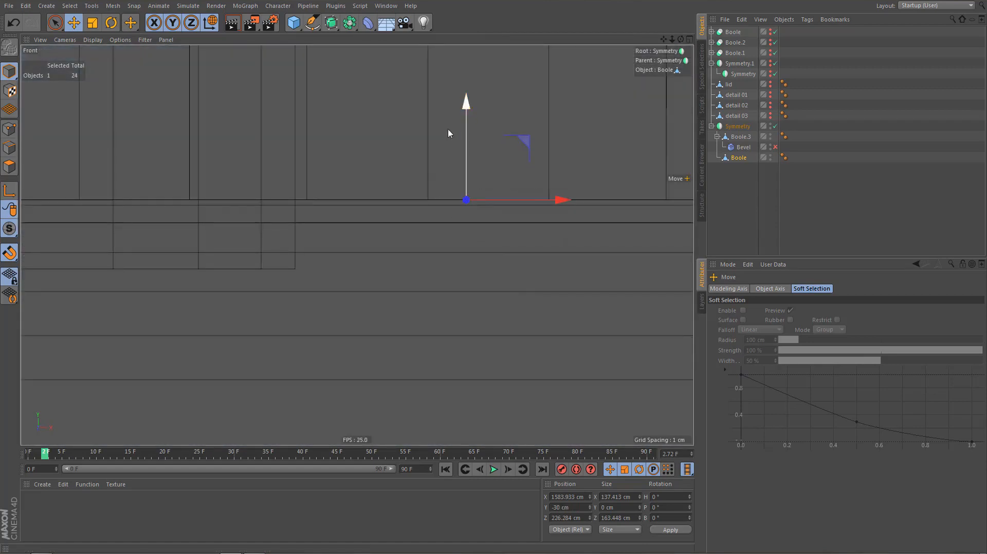
# Examine how the moved patch fits around the large hole, the small holes and the slot on the opposite face
pyautogui.middleClick(425, 140)
pyautogui.middleClick(285, 130)
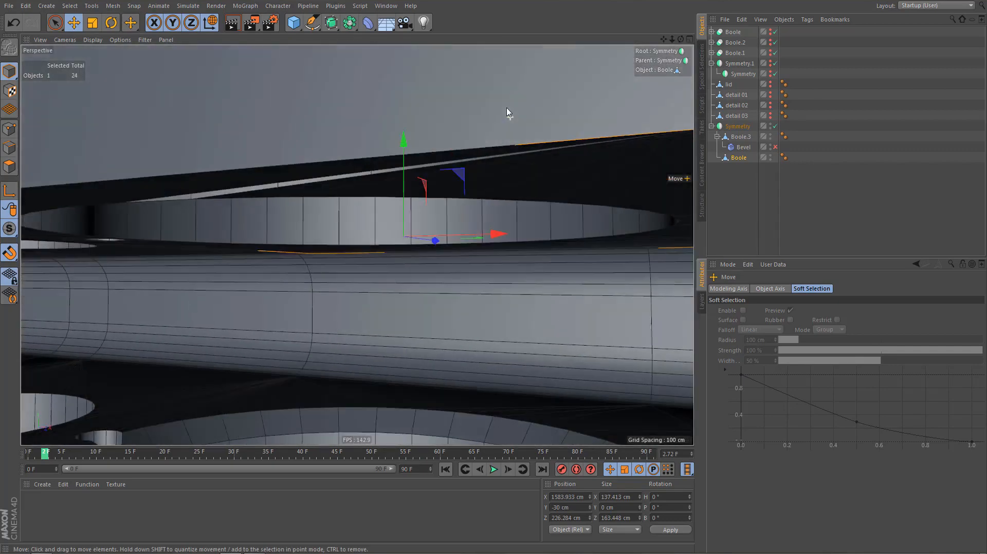
pyautogui.keyDown('alt'); pyautogui.moveTo(511, 117); pyautogui.dragTo(483, 146); pyautogui.keyUp('alt')
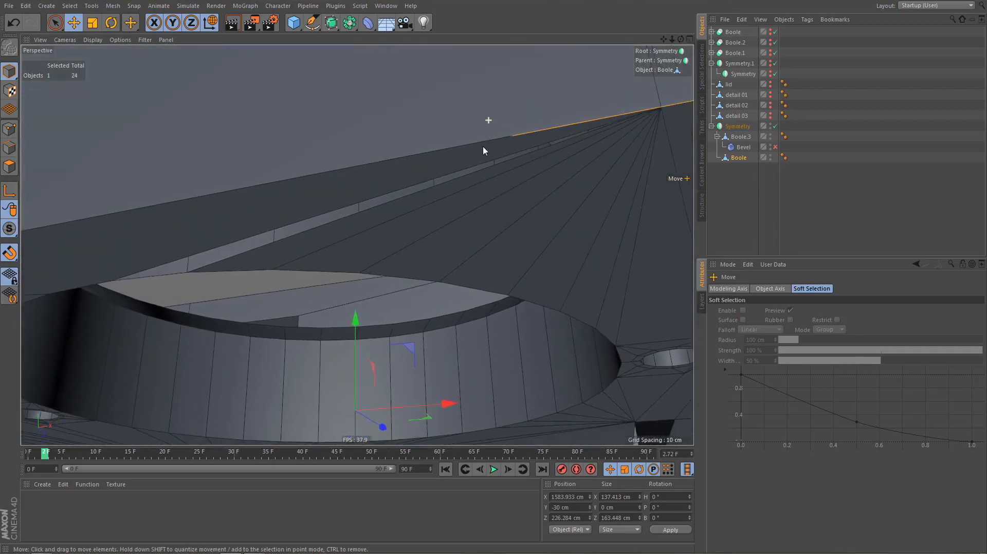
pyautogui.keyDown('alt'); pyautogui.moveTo(483, 146); pyautogui.dragTo(453, 194, button='right'); pyautogui.keyUp('alt')
pyautogui.keyDown('alt'); pyautogui.moveTo(403, 170); pyautogui.dragTo(366, 144, button='middle'); pyautogui.keyUp('alt')
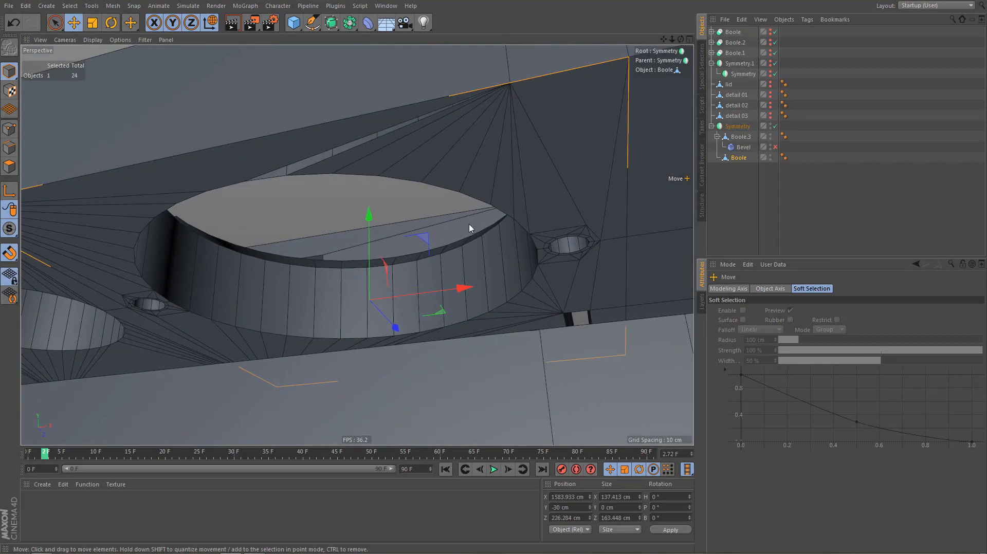
pyautogui.keyDown('alt'); pyautogui.moveTo(469, 223); pyautogui.dragTo(394, 189); pyautogui.keyUp('alt')
pyautogui.keyDown('alt'); pyautogui.moveTo(488, 151); pyautogui.dragTo(484, 168); pyautogui.keyUp('alt')
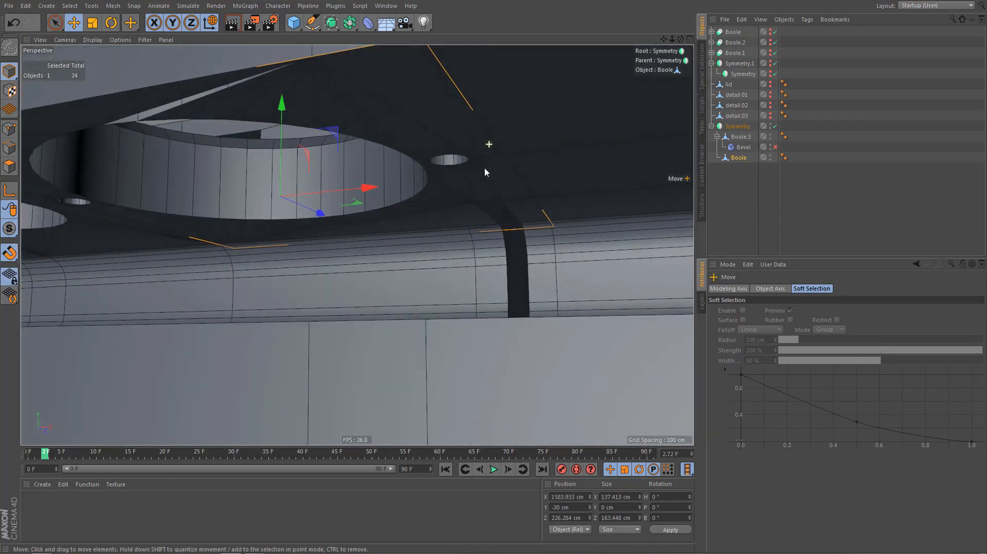
pyautogui.keyDown('alt'); pyautogui.moveTo(495, 230); pyautogui.dragTo(597, 199, button='right'); pyautogui.keyUp('alt')
pyautogui.moveTo(426, 218)
pyautogui.keyDown('alt'); pyautogui.mouseDown()
pyautogui.moveTo(405, 197)
pyautogui.moveTo(428, 213)
pyautogui.mouseUp(); pyautogui.keyUp('alt')
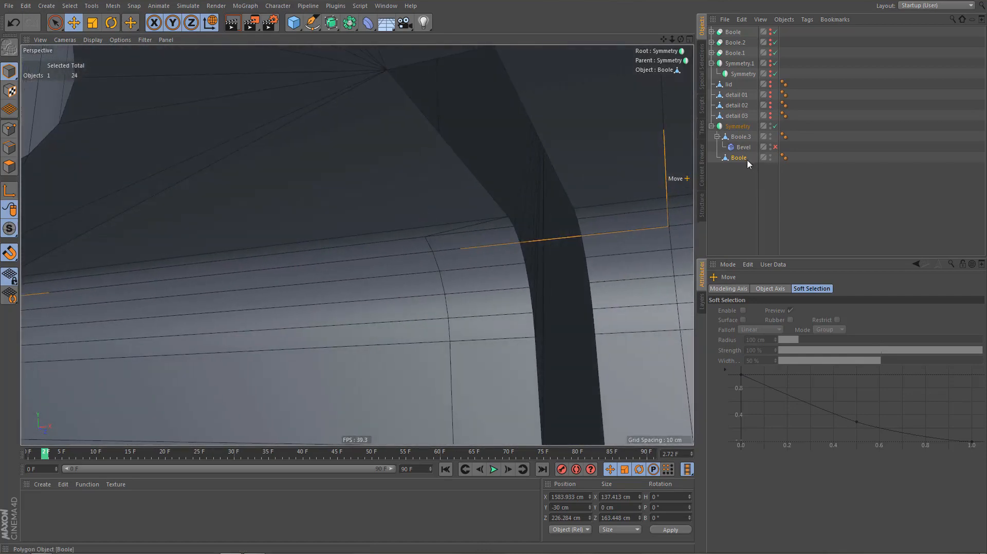
# Take the Bevel deformer out of the hierarchy and merge Boole.3 with the split-off Boole using Connect Objects + Delete
pyautogui.moveTo(743, 148); pyautogui.dragTo(746, 178)
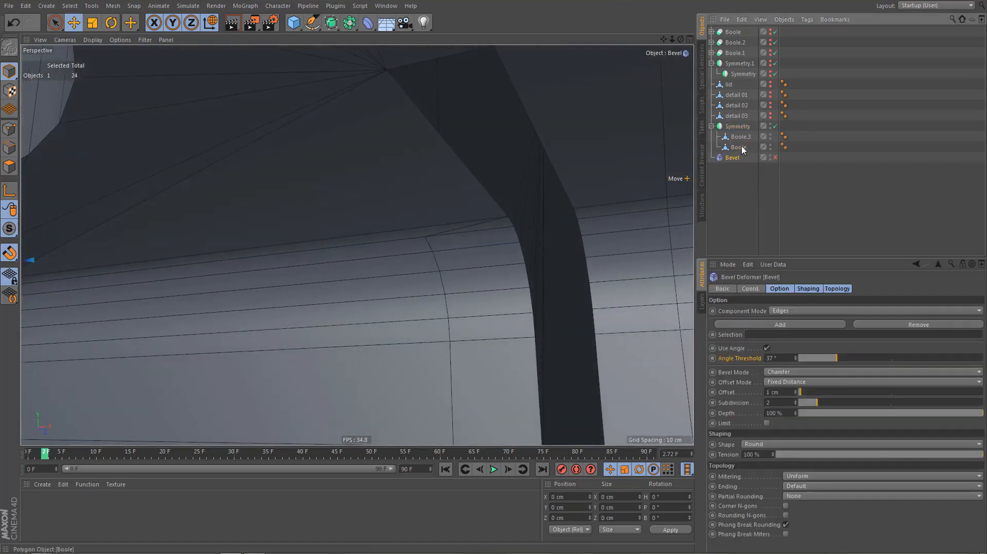
pyautogui.click(745, 144)
pyautogui.keyDown('shift'); pyautogui.click(741, 137); pyautogui.keyUp('shift')
pyautogui.rightClick(744, 140)
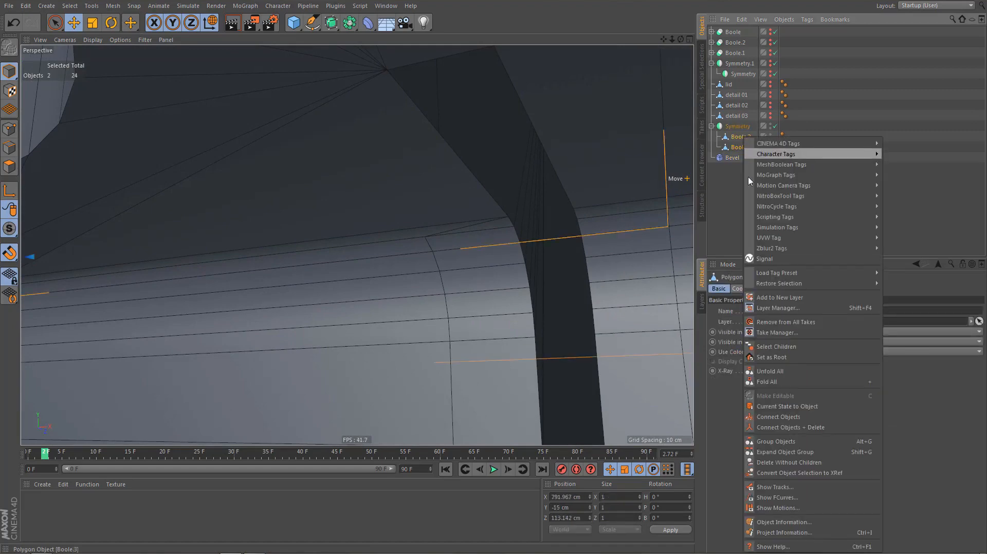
pyautogui.click(804, 424)
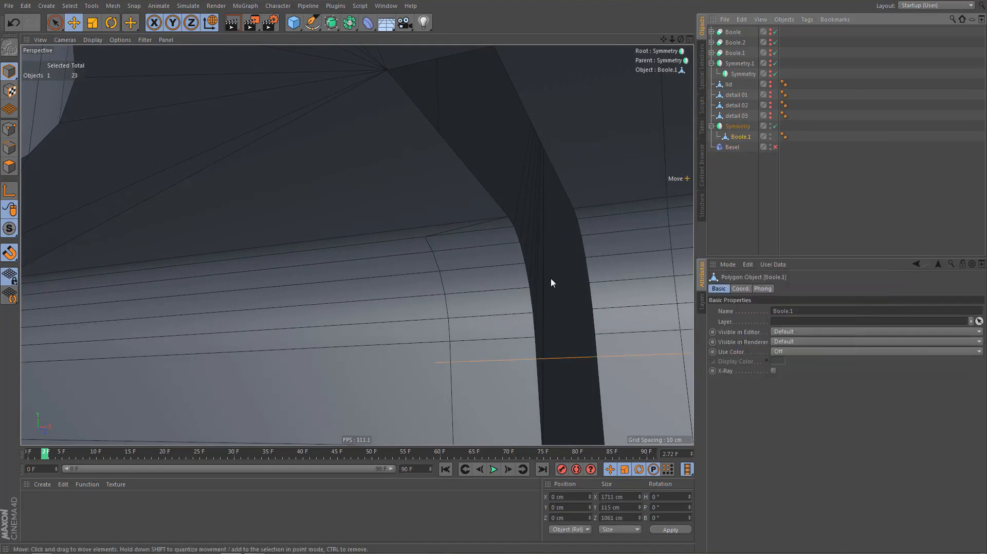
# Clear the point selection on the merged object and optimize the mesh to weld its duplicate points
pyautogui.scroll(-3, 551, 280)
pyautogui.press('Return')
pyautogui.scroll(-3, 548, 296)
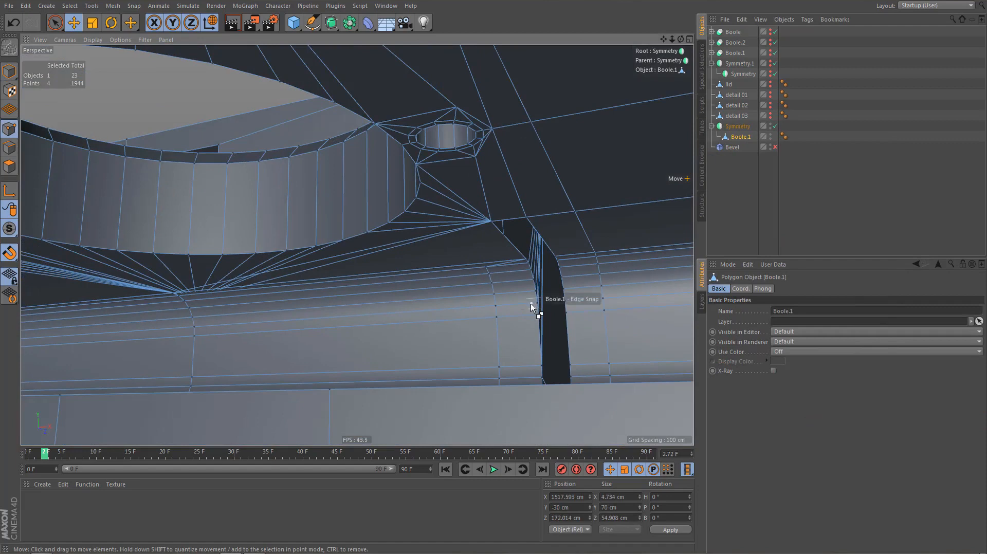
pyautogui.click(530, 308)
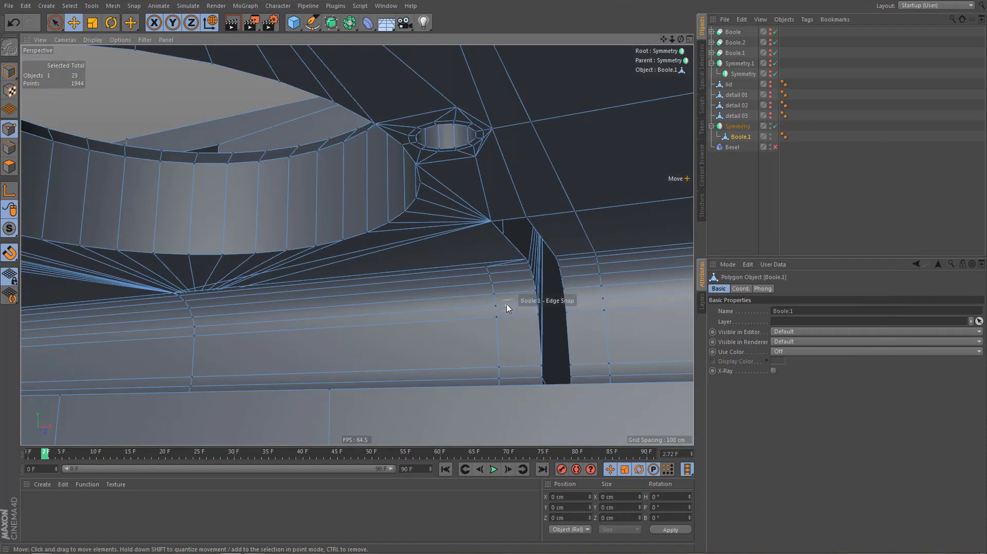
pyautogui.scroll(10, 488, 280)
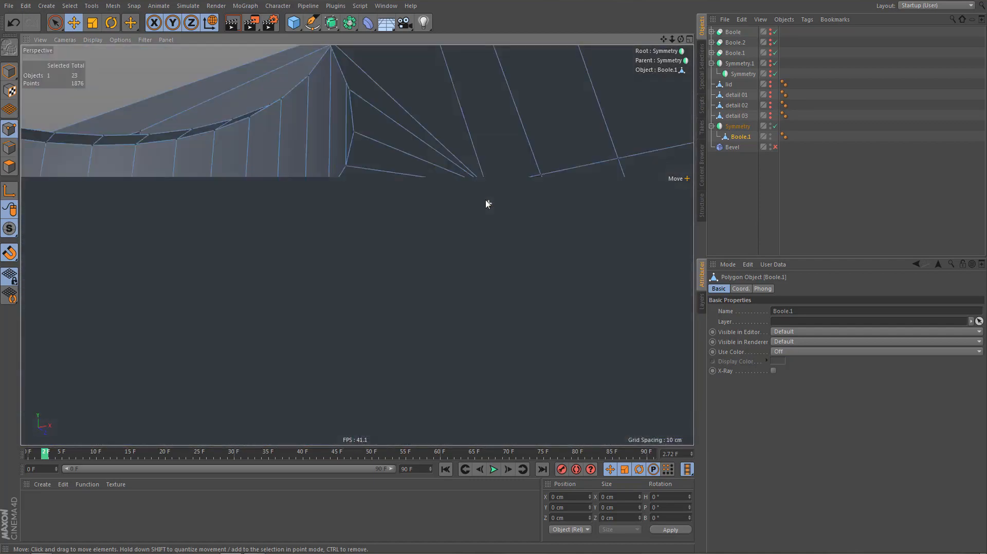
# Cut an edge with Line Cut between the patch corner beside the slot and the top point of the rounded wall's vertical edge loop
pyautogui.keyDown('alt'); pyautogui.moveTo(486, 200); pyautogui.dragTo(487, 210); pyautogui.keyUp('alt')
pyautogui.keyDown('alt'); pyautogui.moveTo(492, 251); pyautogui.dragTo(533, 248, button='right'); pyautogui.keyUp('alt')
pyautogui.keyDown('alt'); pyautogui.moveTo(533, 249); pyautogui.dragTo(544, 267); pyautogui.keyUp('alt')
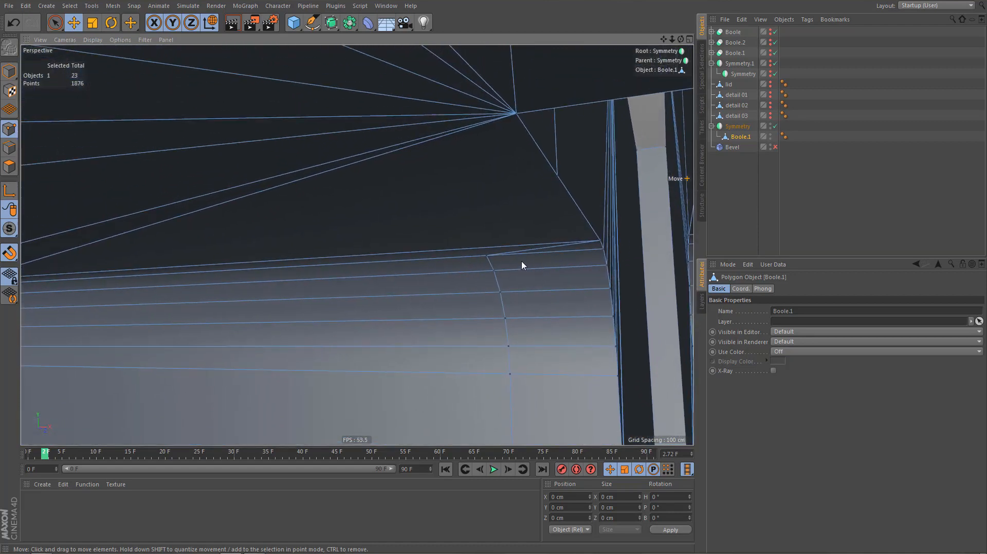
pyautogui.press('k')
pyautogui.press('k')
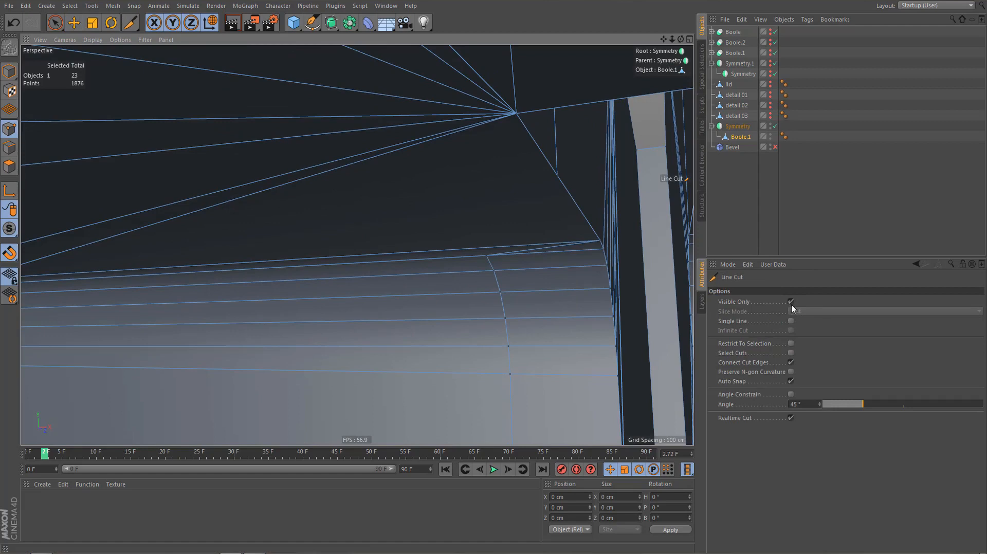
pyautogui.click(487, 256)
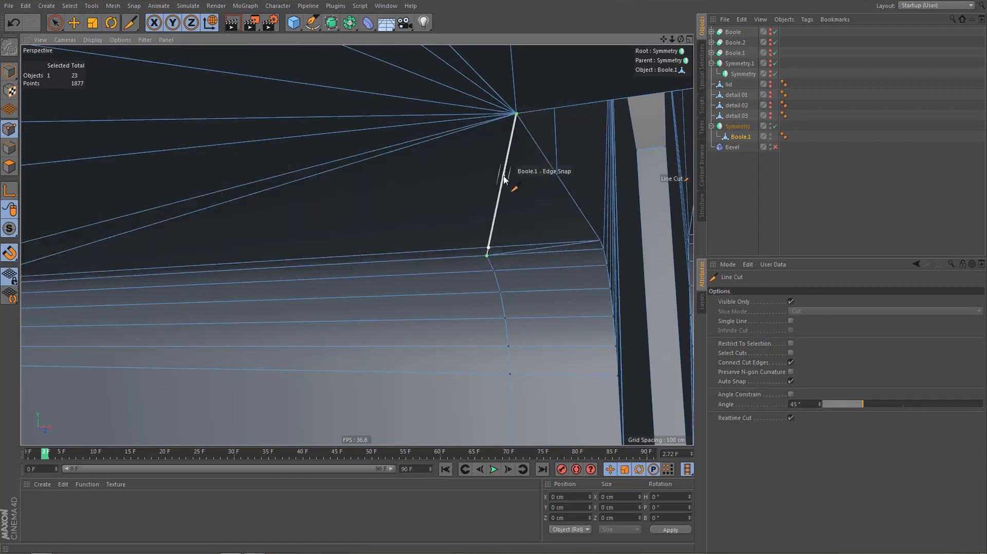
pyautogui.press('Return')
# Dissolve the slanted edge running from the new cut's lower end to the slot corner
pyautogui.press('e')
pyautogui.click(549, 248)
pyautogui.hotkey('ctrl', 'BackSpace')
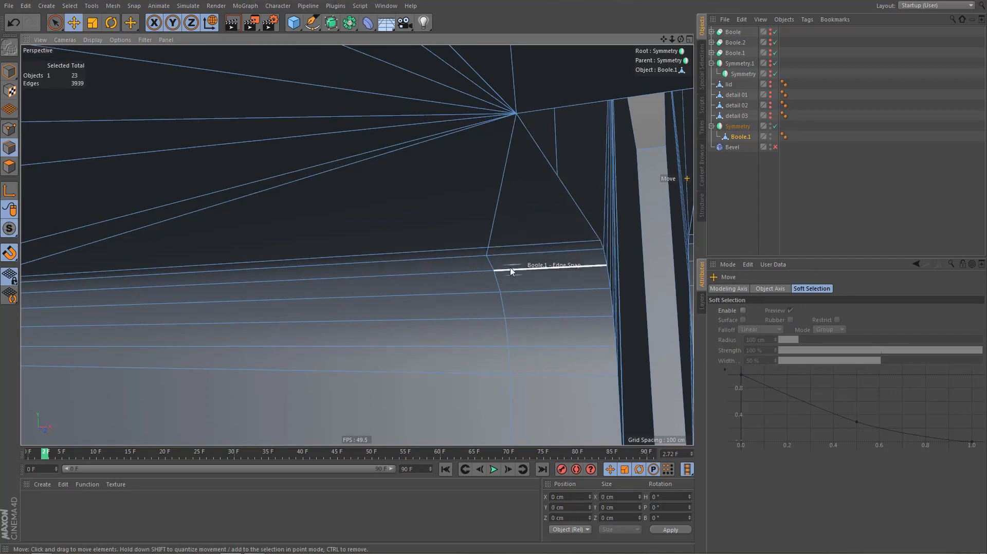
# Weld the stray point on the slot's border edge to the patch corner with the Polygon Pen
pyautogui.keyDown('alt'); pyautogui.moveTo(480, 236); pyautogui.dragTo(450, 199); pyautogui.keyUp('alt')
pyautogui.scroll(6, 524, 161)
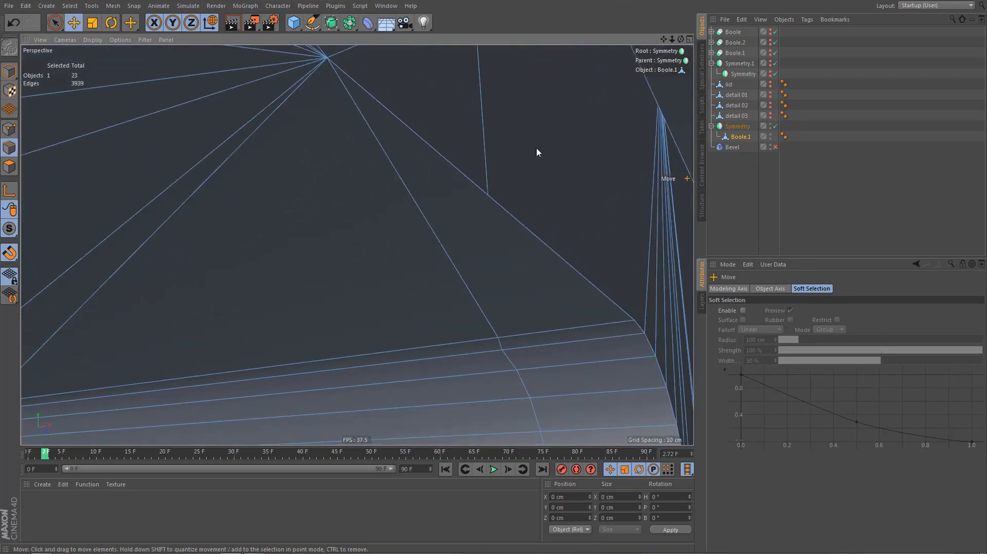
pyautogui.keyDown('alt'); pyautogui.moveTo(508, 132); pyautogui.dragTo(438, 75); pyautogui.keyUp('alt')
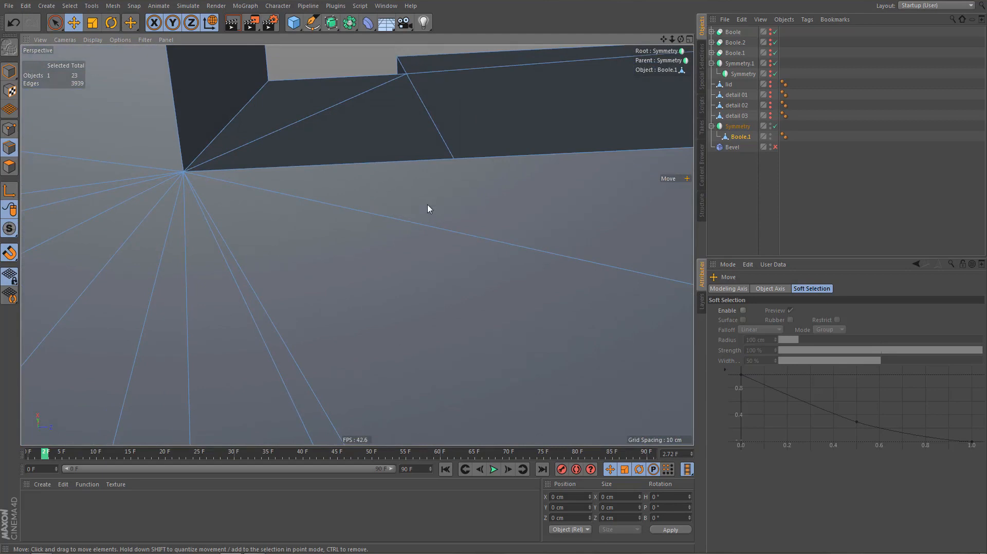
pyautogui.press('m')
pyautogui.press('e')
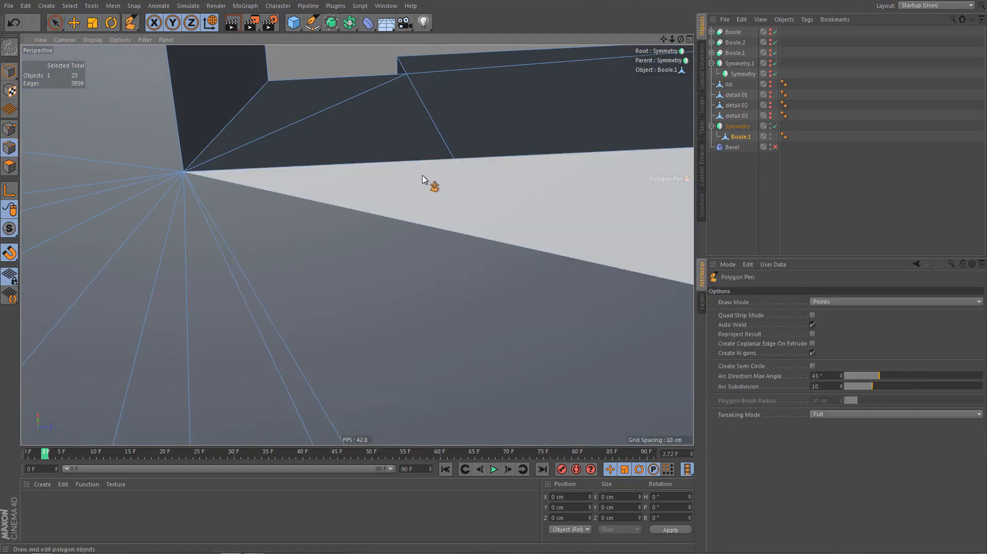
pyautogui.moveTo(454, 165); pyautogui.dragTo(184, 172)
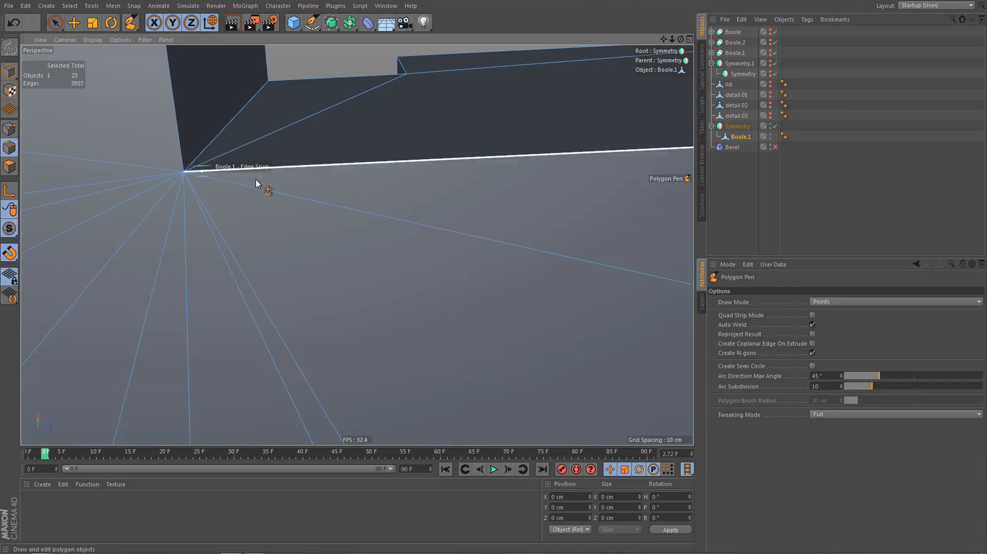
# Nest the Bevel deformer under the merged Boole.1 object, enable it and inspect the bevel around the large hole
pyautogui.keyDown('alt'); pyautogui.moveTo(257, 183); pyautogui.dragTo(694, 201); pyautogui.keyUp('alt')
pyautogui.moveTo(736, 149); pyautogui.dragTo(748, 138)
pyautogui.click(775, 147)
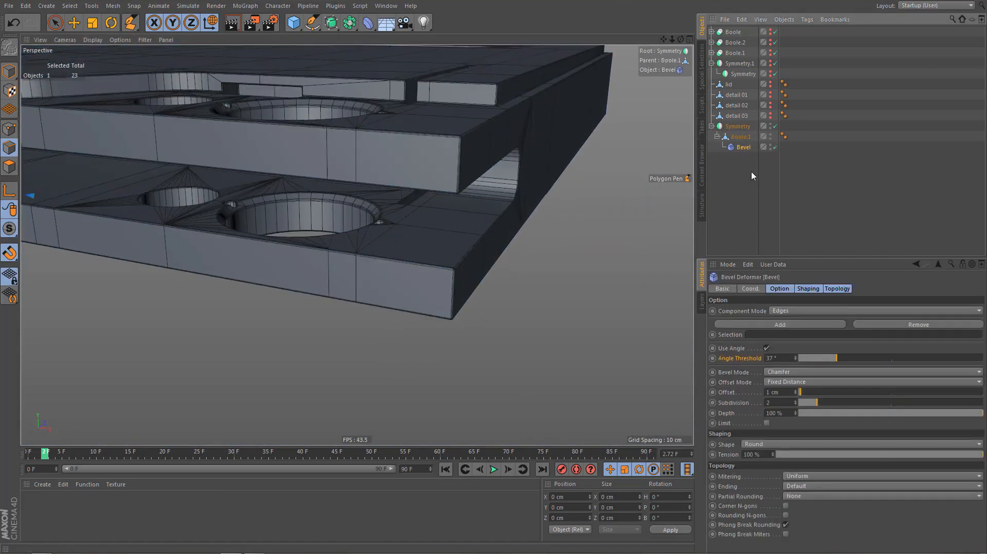
pyautogui.keyDown('alt'); pyautogui.moveTo(426, 137); pyautogui.dragTo(423, 85); pyautogui.keyUp('alt')
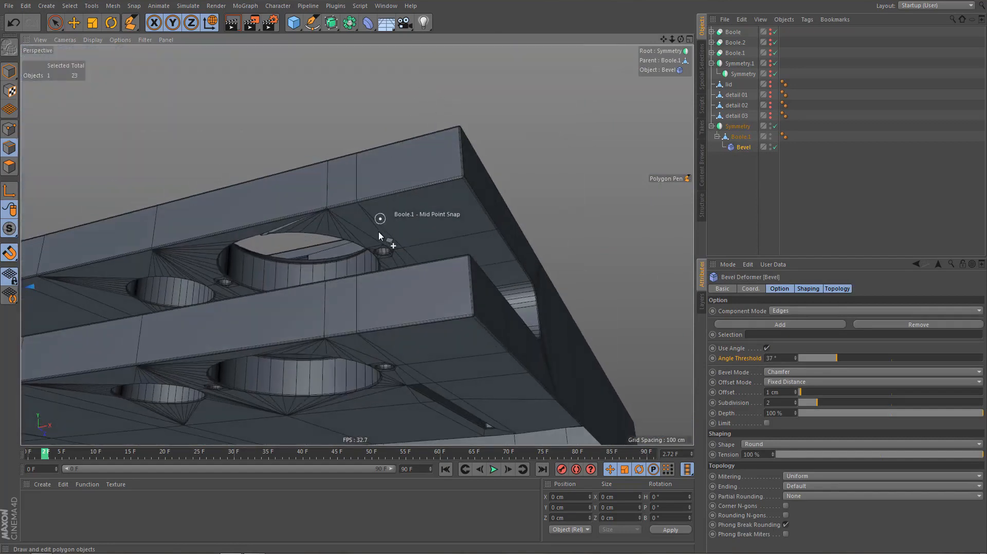
pyautogui.keyDown('alt'); pyautogui.moveTo(381, 239); pyautogui.dragTo(490, 222, button='right'); pyautogui.keyUp('alt')
pyautogui.keyDown('alt'); pyautogui.moveTo(492, 223); pyautogui.dragTo(408, 116); pyautogui.keyUp('alt')
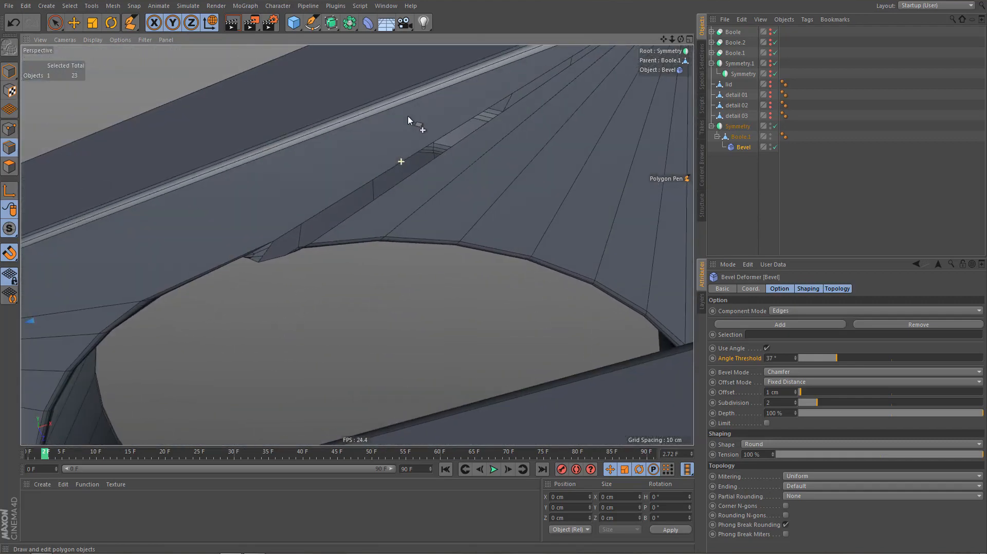
# Disable the Bevel deformer, select Boole.1 and dissolve the stray edge in the narrow strip beside the large hole with the Polygon Pen
pyautogui.click(776, 147)
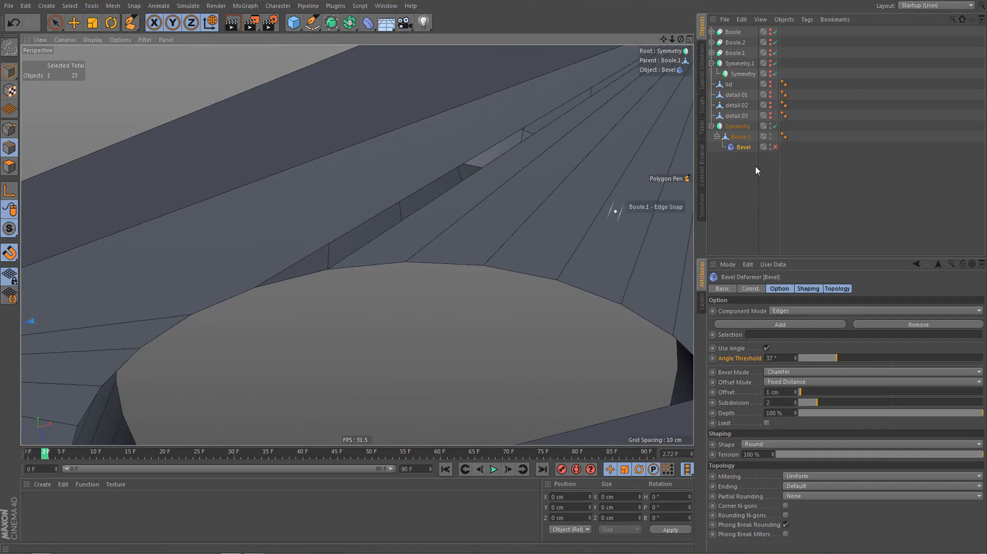
pyautogui.click(740, 137)
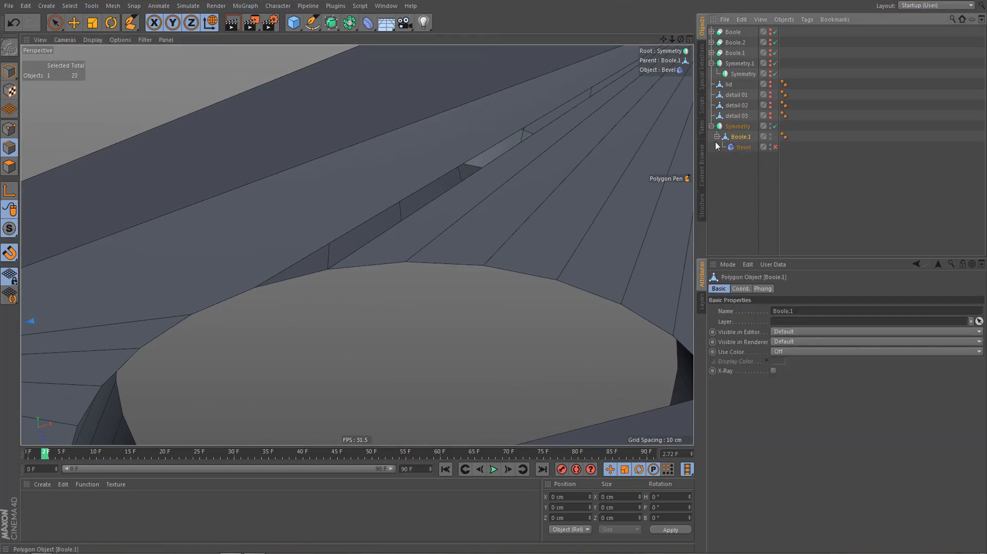
pyautogui.click(434, 214)
pyautogui.keyDown('ctrl'); pyautogui.moveTo(424, 199); pyautogui.dragTo(421, 194); pyautogui.keyUp('ctrl')
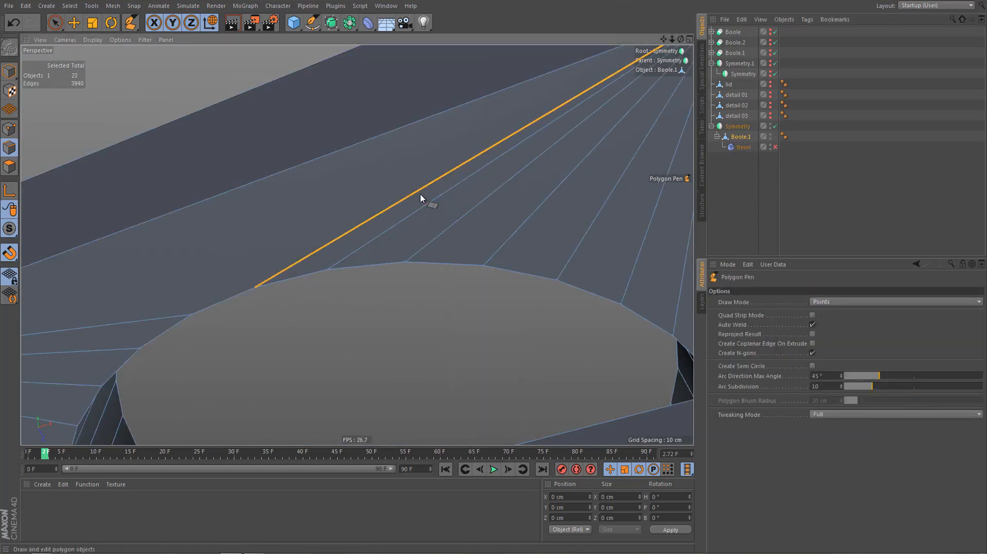
# Enable the Bevel deformer, render the view and inspect the shading between the large hole and the plate's outer edge
pyautogui.click(776, 147)
pyautogui.click(759, 198)
pyautogui.keyDown('alt'); pyautogui.moveTo(541, 205); pyautogui.dragTo(310, 416); pyautogui.keyUp('alt')
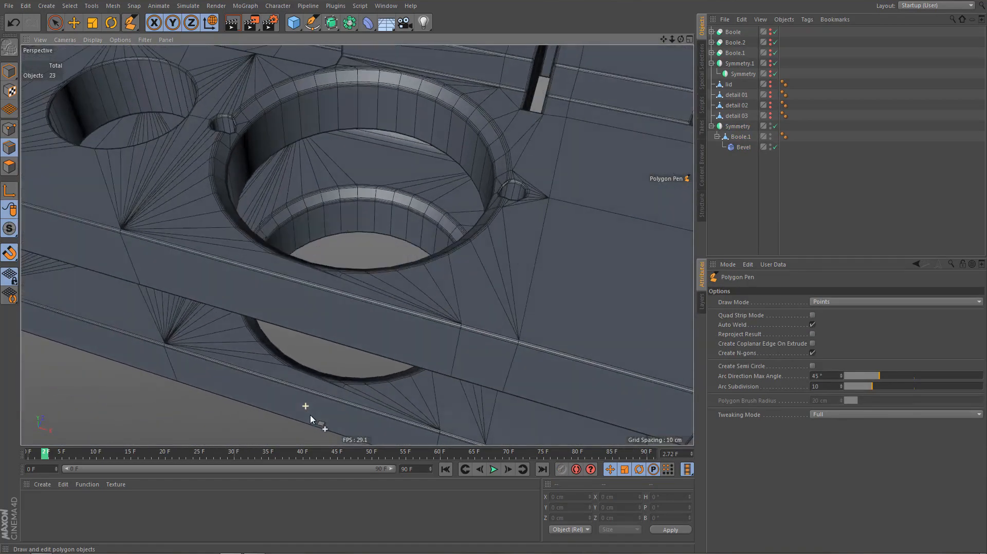
pyautogui.hotkey('ctrl', 'r')
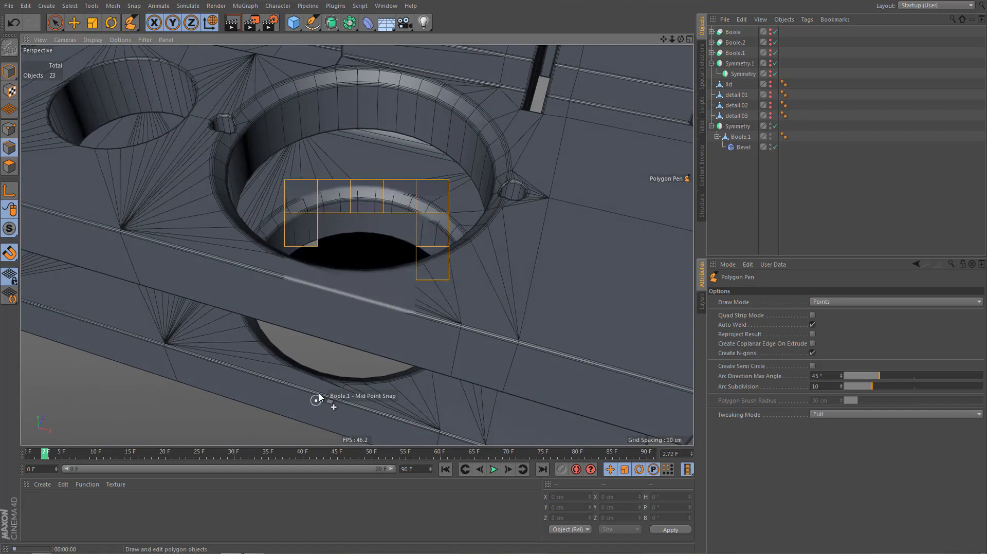
pyautogui.keyDown('alt'); pyautogui.moveTo(319, 398); pyautogui.dragTo(281, 309); pyautogui.keyUp('alt')
pyautogui.keyDown('alt'); pyautogui.moveTo(286, 256); pyautogui.dragTo(368, 264, button='right'); pyautogui.keyUp('alt')
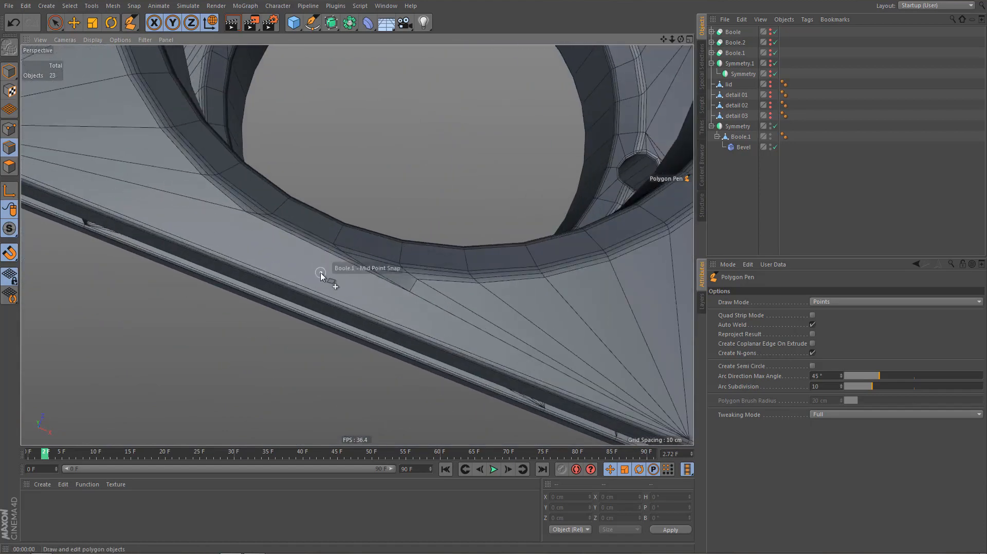
# Disable Bevel and, with Visible Only off, Line Cut in the top view from a lower rim vertex of the large hole straight past the outer edge
pyautogui.click(776, 148)
pyautogui.click(608, 223)
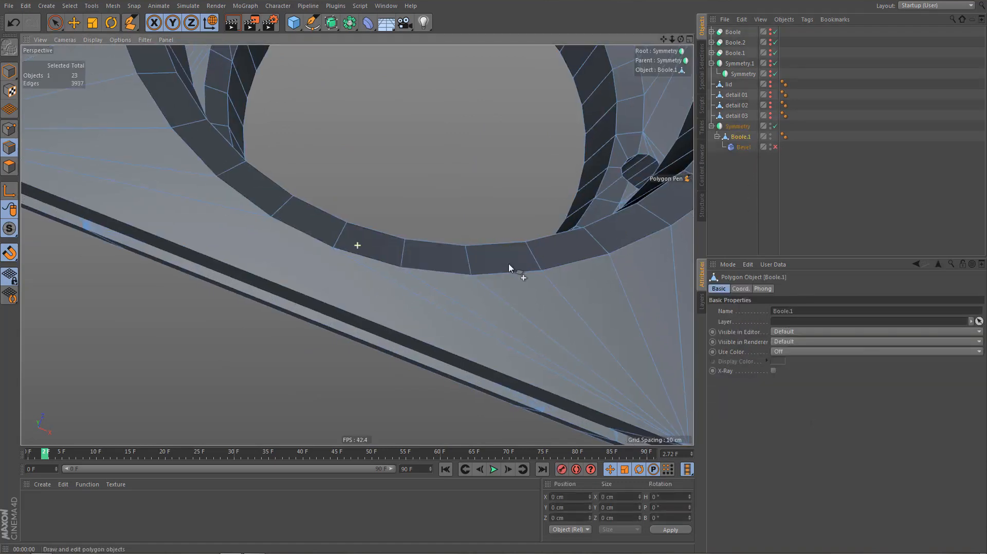
pyautogui.keyDown('alt'); pyautogui.moveTo(509, 269); pyautogui.dragTo(564, 268, button='middle'); pyautogui.keyUp('alt')
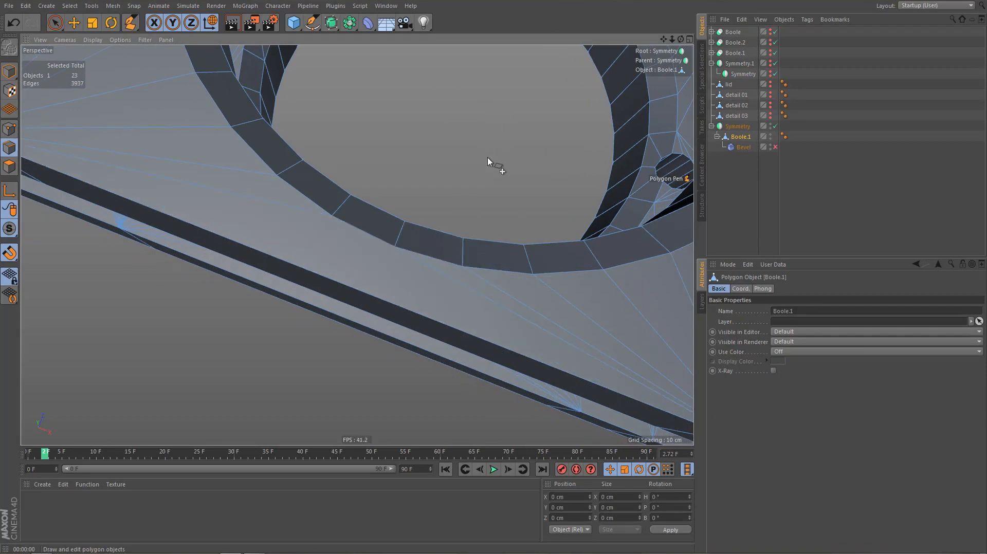
pyautogui.press('F2')
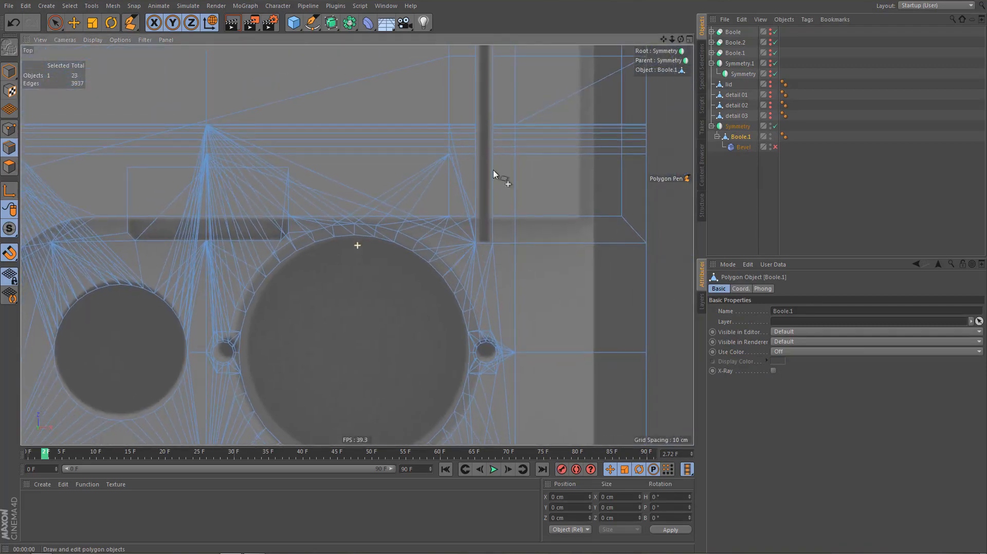
pyautogui.keyDown('alt'); pyautogui.moveTo(493, 170); pyautogui.dragTo(532, 80, button='middle'); pyautogui.keyUp('alt')
pyautogui.keyDown('alt'); pyautogui.moveTo(405, 350); pyautogui.dragTo(435, 342, button='right'); pyautogui.keyUp('alt')
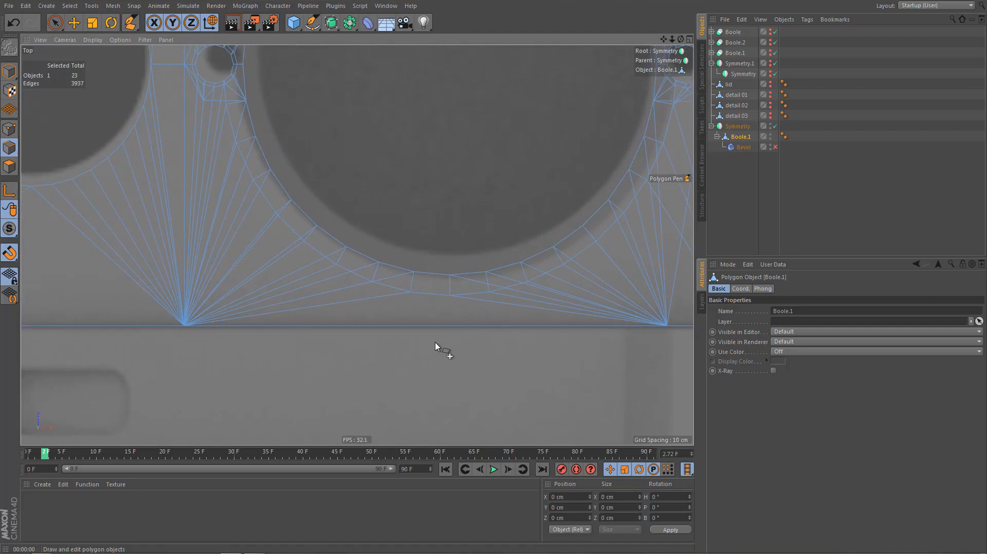
pyautogui.press('k')
pyautogui.press('k')
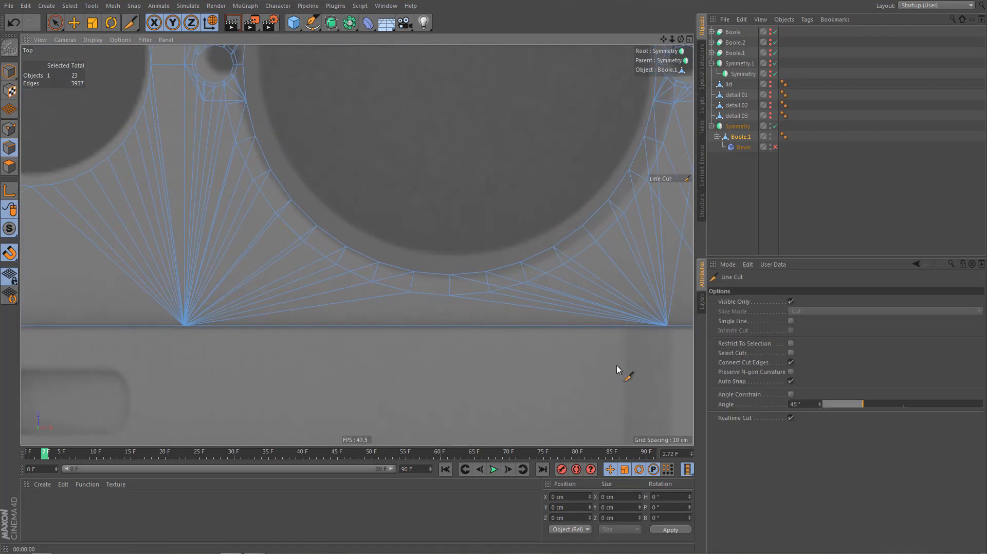
pyautogui.click(791, 302)
pyautogui.scroll(3, 426, 325)
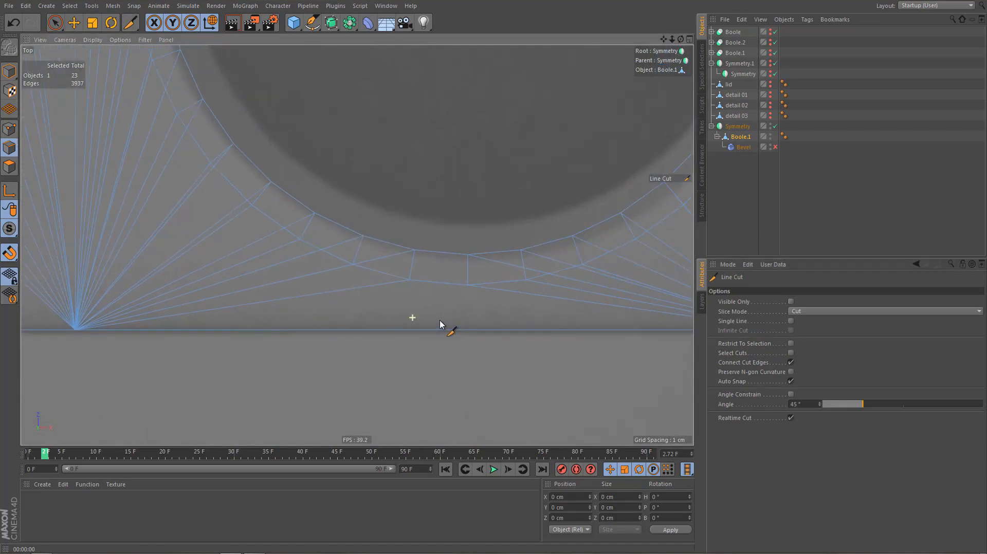
pyautogui.click(410, 280)
pyautogui.click(409, 409)
# Enable Single Line and make a parallel Line Cut from the adjacent rim vertex straight past the plate's outer edge
pyautogui.click(792, 321)
pyautogui.click(467, 286)
pyautogui.click(467, 398)
pyautogui.middleClick(413, 367)
pyautogui.middleClick(227, 187)
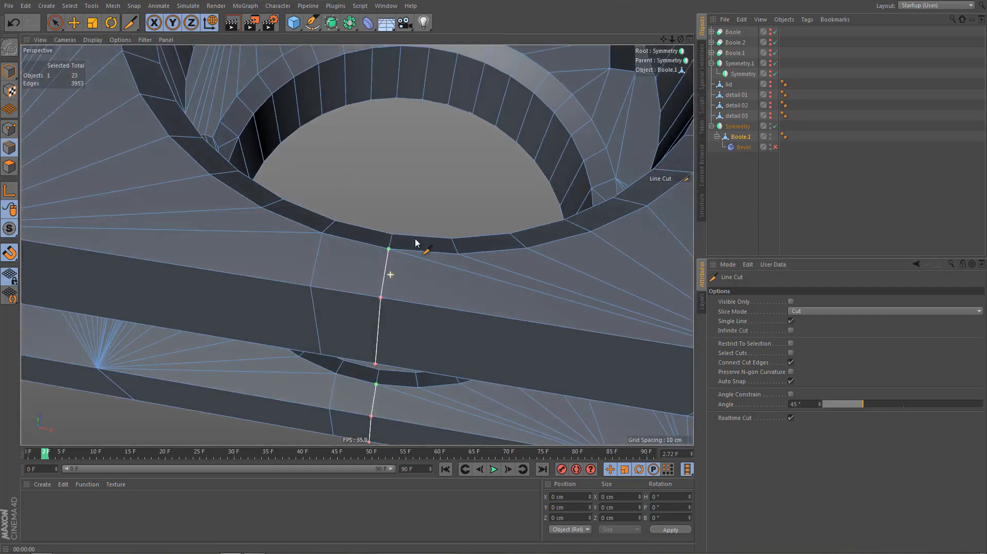
pyautogui.keyDown('alt'); pyautogui.moveTo(415, 238); pyautogui.dragTo(377, 294); pyautogui.keyUp('alt')
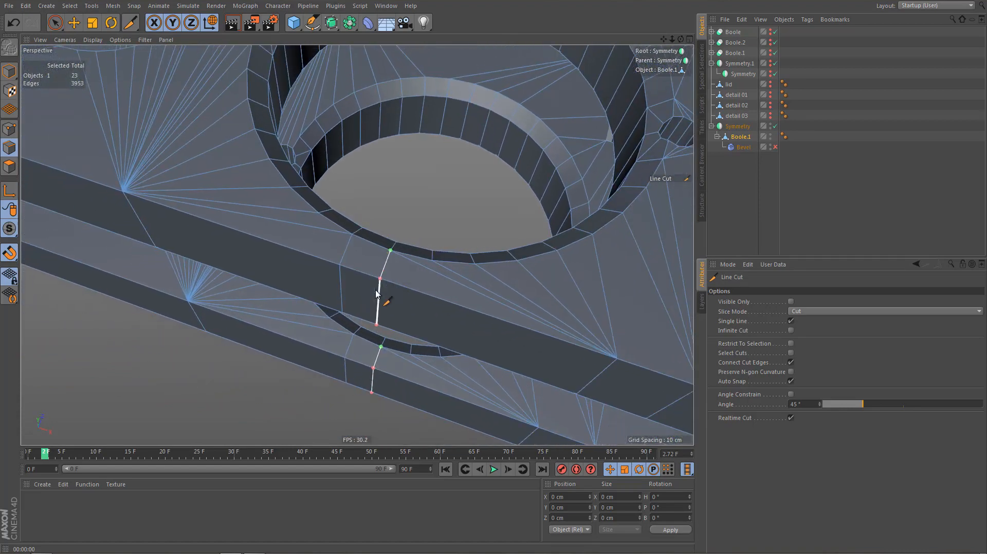
# Delete the long slanted edges on either side of the new cuts on both plates, between the hole rim and the outer-edge fan points
pyautogui.press('e')
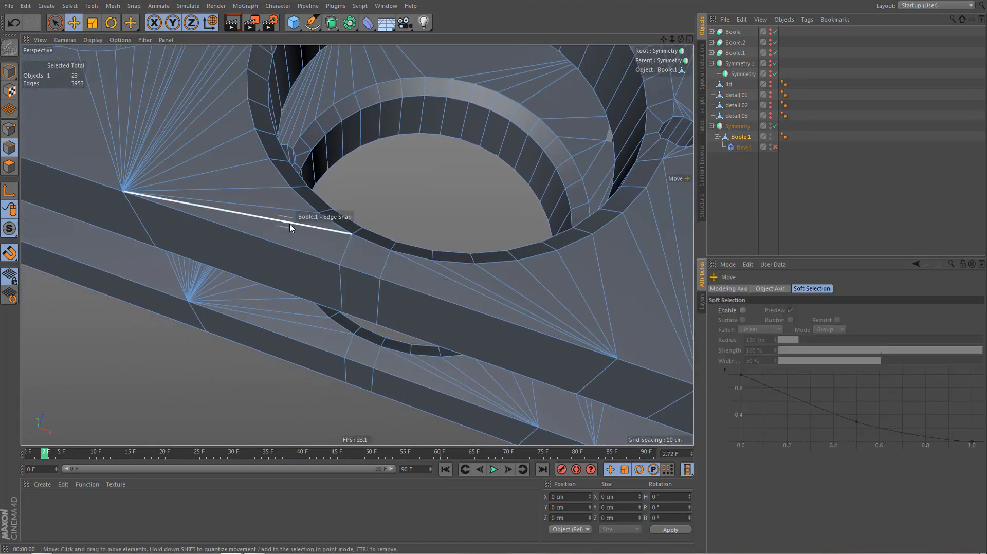
pyautogui.click(291, 226)
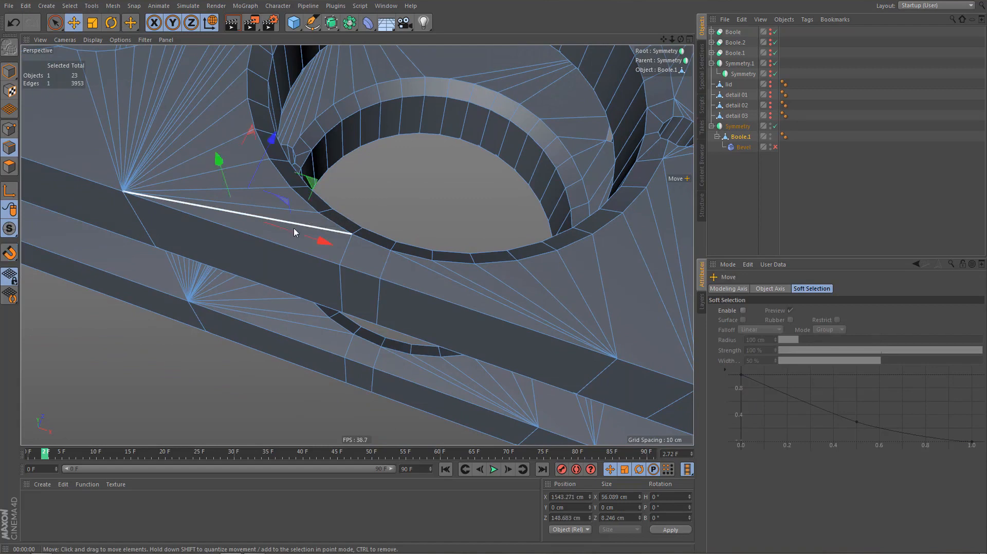
pyautogui.press('Delete')
pyautogui.click(418, 268)
pyautogui.press('Delete')
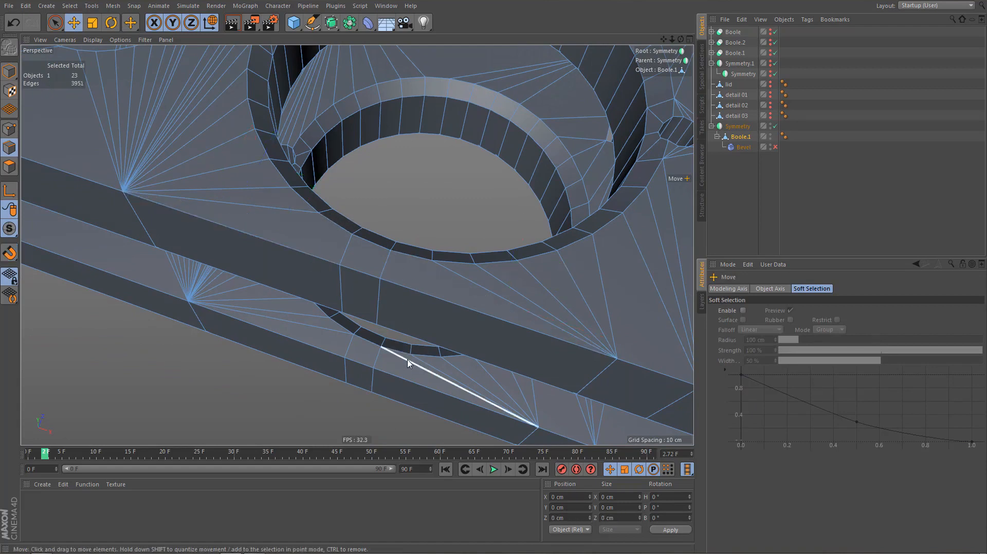
pyautogui.press('Delete')
pyautogui.click(321, 331)
pyautogui.press('Delete')
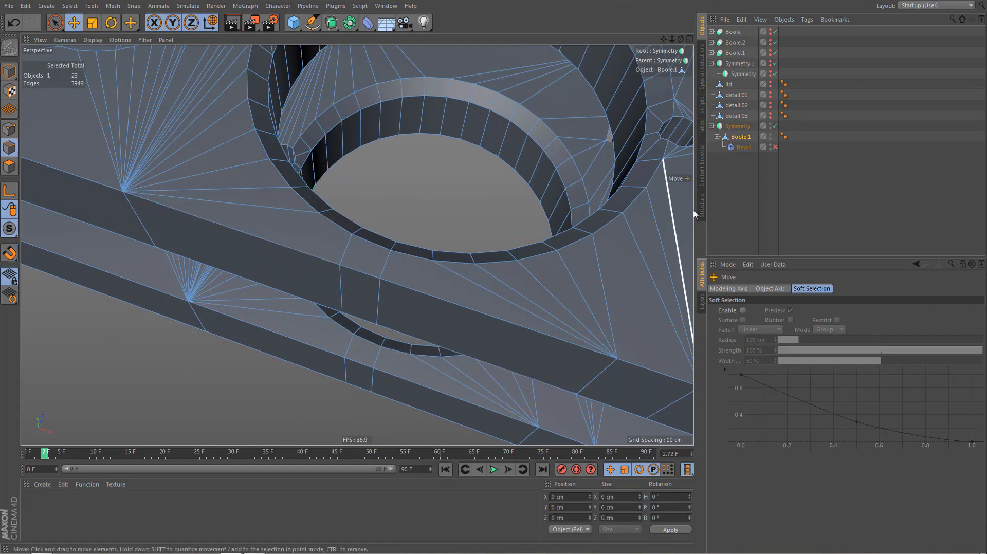
# Enable the Bevel deformer and examine the bevels along the outer edges and around the large hole on both plates
pyautogui.click(775, 147)
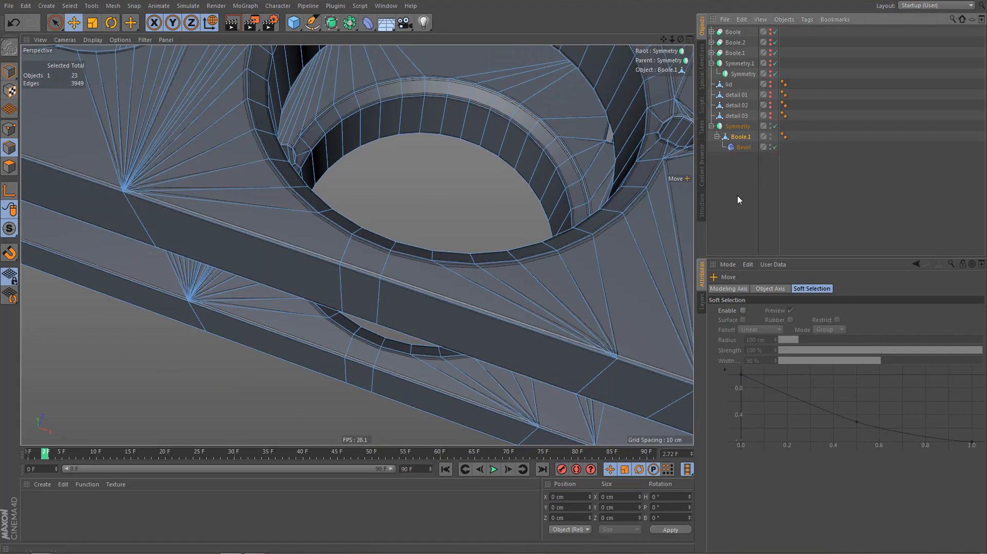
pyautogui.click(738, 189)
pyautogui.keyDown('alt'); pyautogui.moveTo(508, 307); pyautogui.dragTo(486, 307); pyautogui.keyUp('alt')
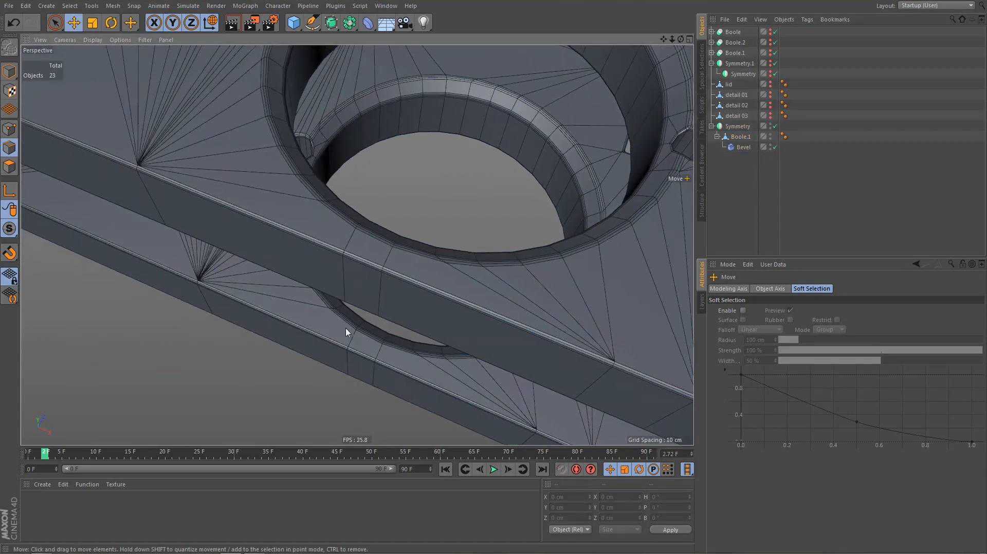
pyautogui.keyDown('alt'); pyautogui.moveTo(422, 275); pyautogui.dragTo(401, 326, button='right'); pyautogui.keyUp('alt')
pyautogui.keyDown('alt'); pyautogui.moveTo(484, 270); pyautogui.dragTo(442, 354, button='middle'); pyautogui.keyUp('alt')
pyautogui.keyDown('alt'); pyautogui.moveTo(476, 142); pyautogui.dragTo(619, 150, button='right'); pyautogui.keyUp('alt')
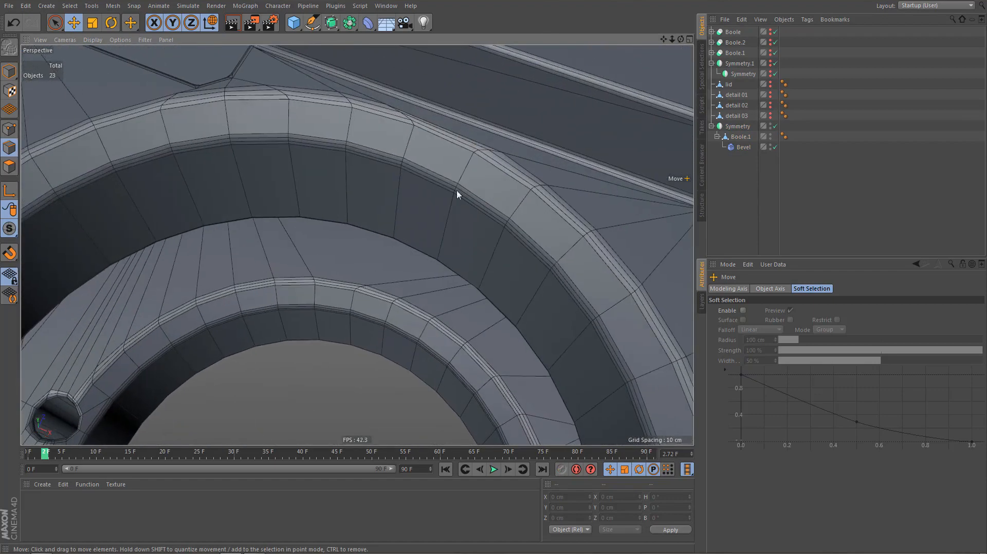
pyautogui.keyDown('alt'); pyautogui.moveTo(456, 186); pyautogui.dragTo(481, 197); pyautogui.keyUp('alt')
pyautogui.keyDown('alt'); pyautogui.moveTo(437, 133); pyautogui.dragTo(479, 223); pyautogui.keyUp('alt')
pyautogui.keyDown('alt'); pyautogui.moveTo(467, 213); pyautogui.dragTo(419, 258, button='right'); pyautogui.keyUp('alt')
pyautogui.keyDown('alt'); pyautogui.moveTo(418, 258); pyautogui.dragTo(409, 254); pyautogui.keyUp('alt')
pyautogui.keyDown('alt'); pyautogui.moveTo(404, 258); pyautogui.dragTo(374, 274, button='right'); pyautogui.keyUp('alt')
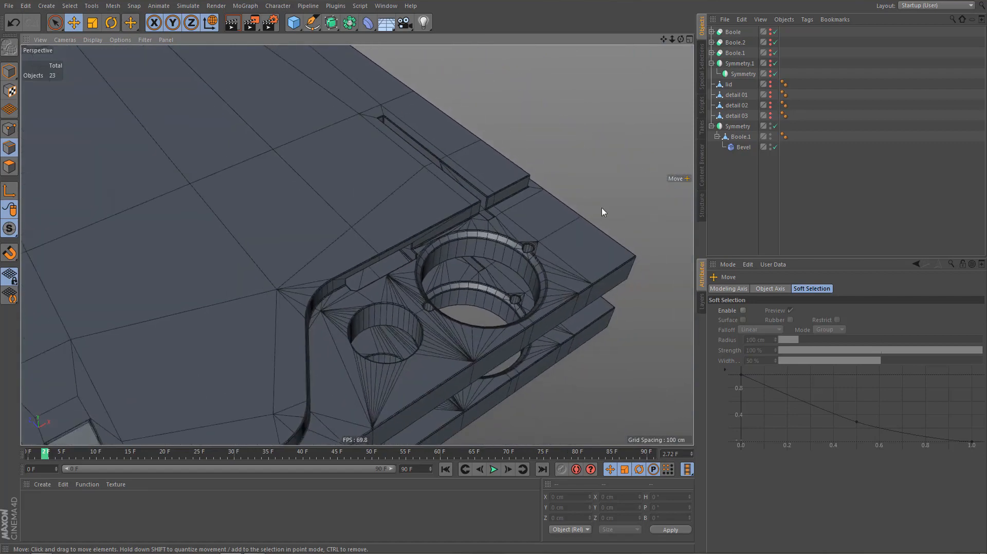
# Disable the Bevel deformer and select all N-gons of Boole.1 in polygon mode
pyautogui.click(775, 147)
pyautogui.click(741, 137)
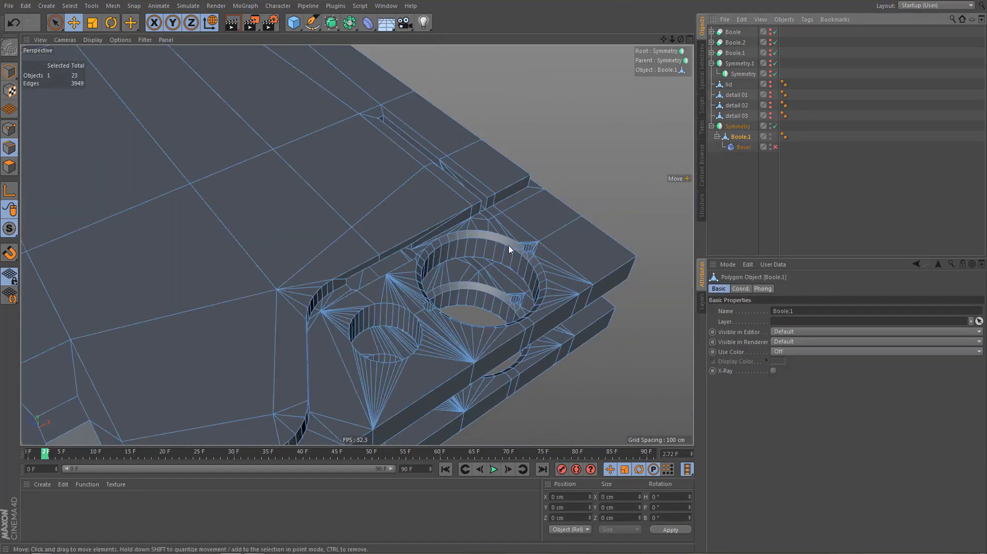
pyautogui.keyDown('alt'); pyautogui.moveTo(508, 245); pyautogui.dragTo(391, 231); pyautogui.keyUp('alt')
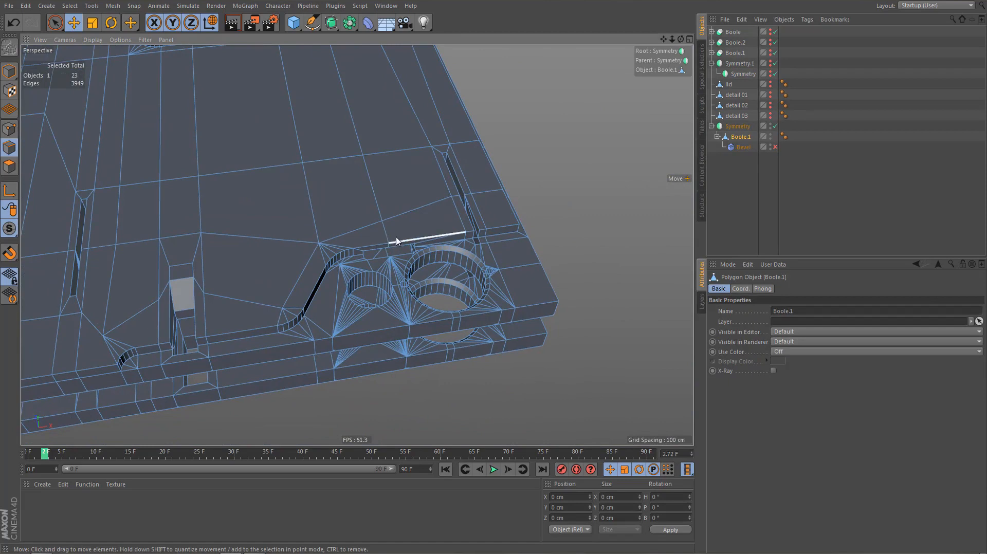
pyautogui.press('Return')
pyautogui.hotkey('ctrl', 'shift', 'a')
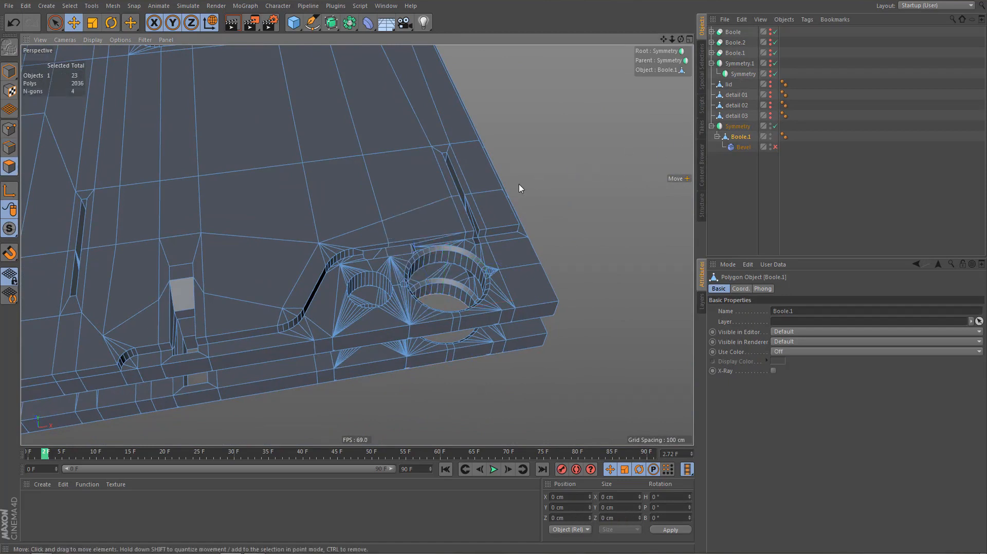
pyautogui.keyDown('alt'); pyautogui.moveTo(495, 242); pyautogui.dragTo(478, 249); pyautogui.keyUp('alt')
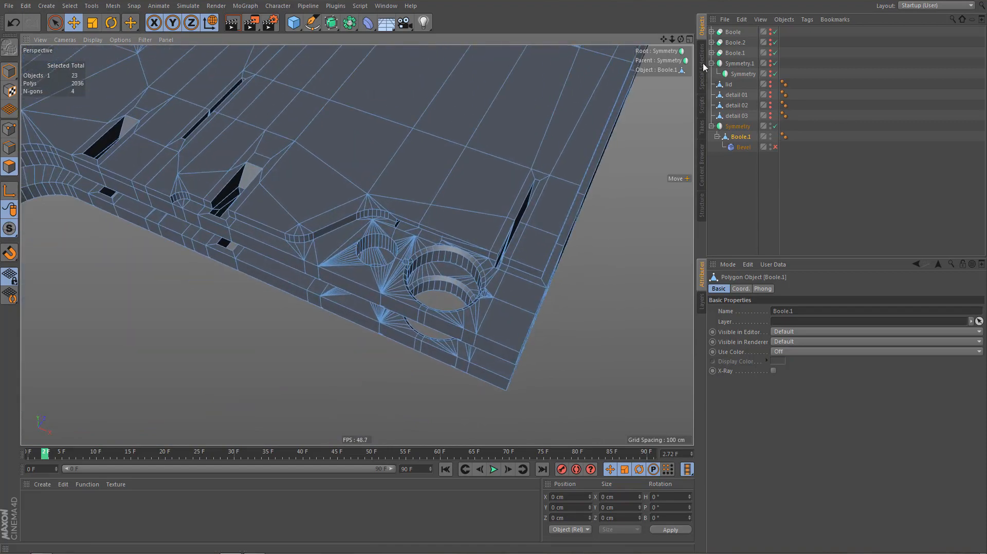
pyautogui.click(703, 67)
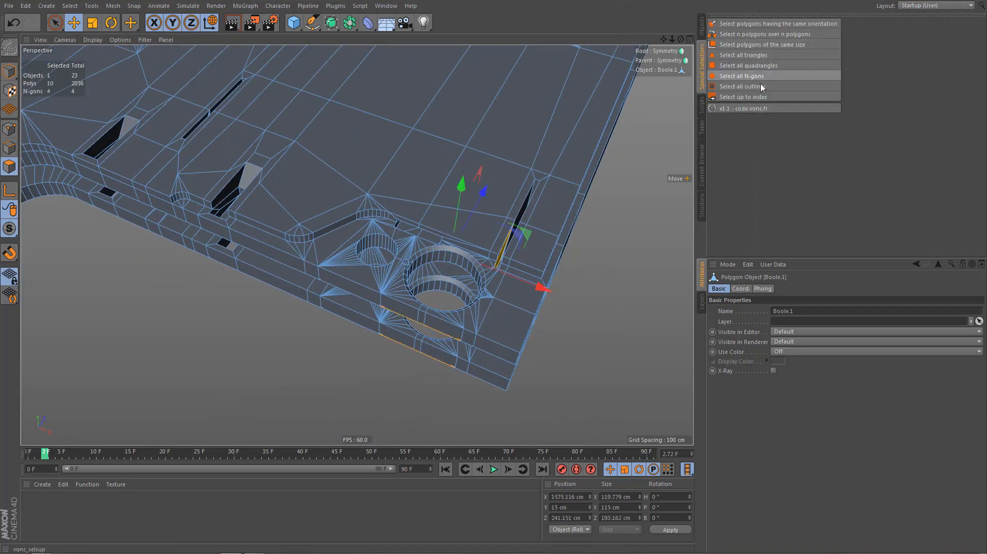
# Connect the cut points on the outer edge to the matching large-hole rim points on the undersides of both plates
pyautogui.scroll(5, 553, 238)
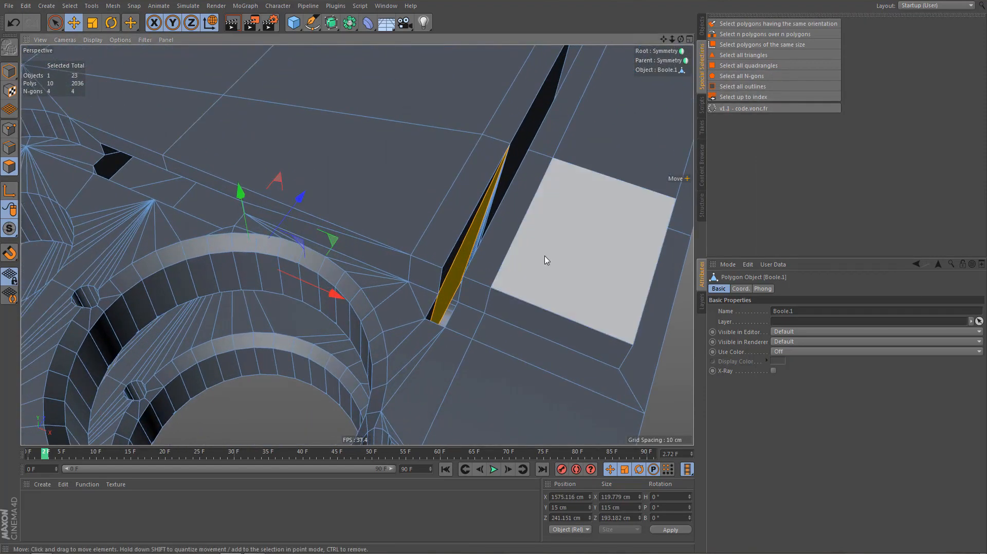
pyautogui.keyDown('alt'); pyautogui.moveTo(547, 260); pyautogui.dragTo(547, 252); pyautogui.keyUp('alt')
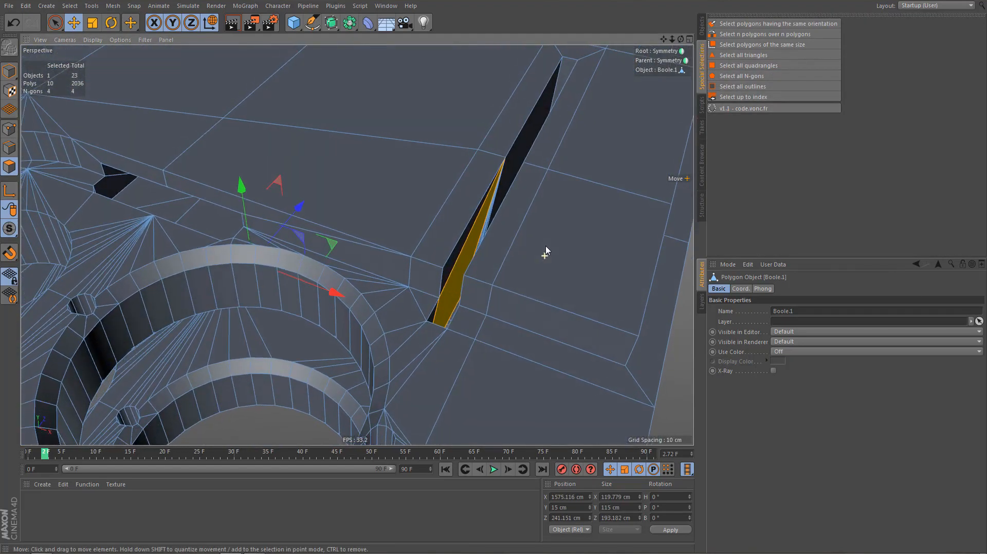
pyautogui.keyDown('alt'); pyautogui.moveTo(546, 251); pyautogui.dragTo(543, 174, button='middle'); pyautogui.keyUp('alt')
pyautogui.scroll(-7, 542, 174)
pyautogui.keyDown('alt'); pyautogui.moveTo(513, 235); pyautogui.dragTo(537, 114); pyautogui.keyUp('alt')
pyautogui.keyDown('alt'); pyautogui.moveTo(479, 256); pyautogui.dragTo(591, 224, button='right'); pyautogui.keyUp('alt')
pyautogui.keyDown('alt'); pyautogui.moveTo(494, 227); pyautogui.dragTo(549, 152, button='middle'); pyautogui.keyUp('alt')
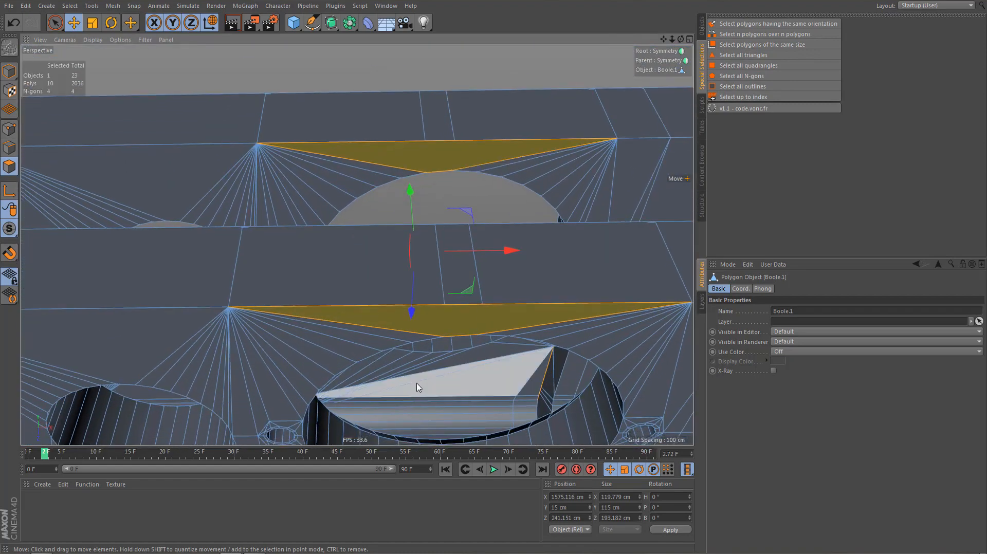
pyautogui.press('Return')
pyautogui.press('space')
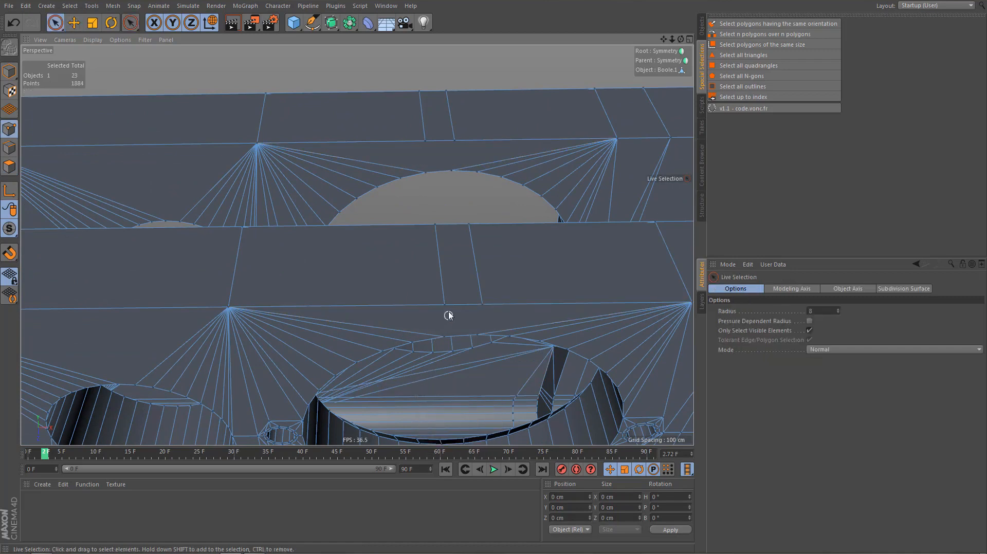
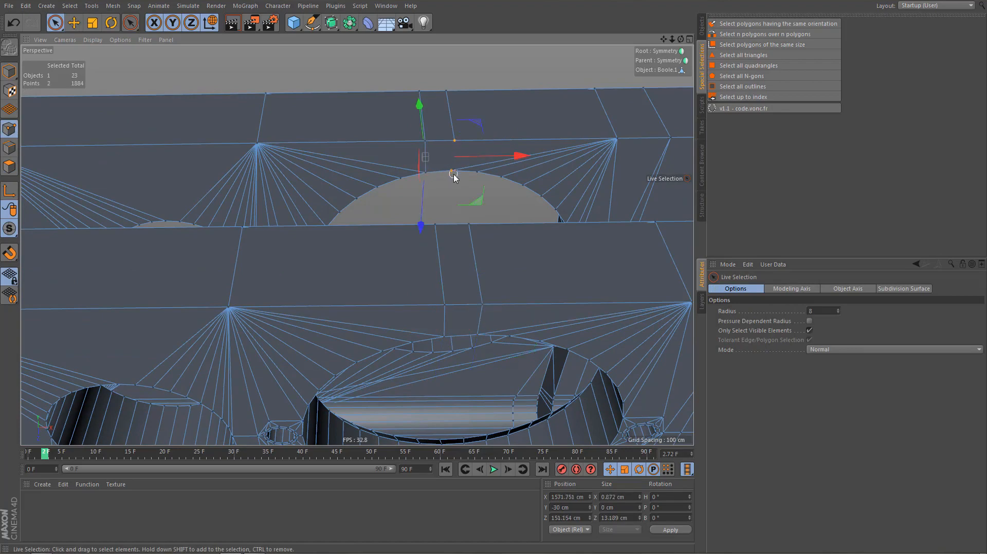
pyautogui.keyDown('alt'); pyautogui.moveTo(554, 129); pyautogui.dragTo(526, 299); pyautogui.keyUp('alt')
# Return to polygon mode, clear the old selection and select all remaining N-gons of Boole.1
pyautogui.press('Return')
pyautogui.press('Return')
pyautogui.keyDown('alt'); pyautogui.moveTo(551, 167); pyautogui.dragTo(445, 278, button='middle'); pyautogui.keyUp('alt')
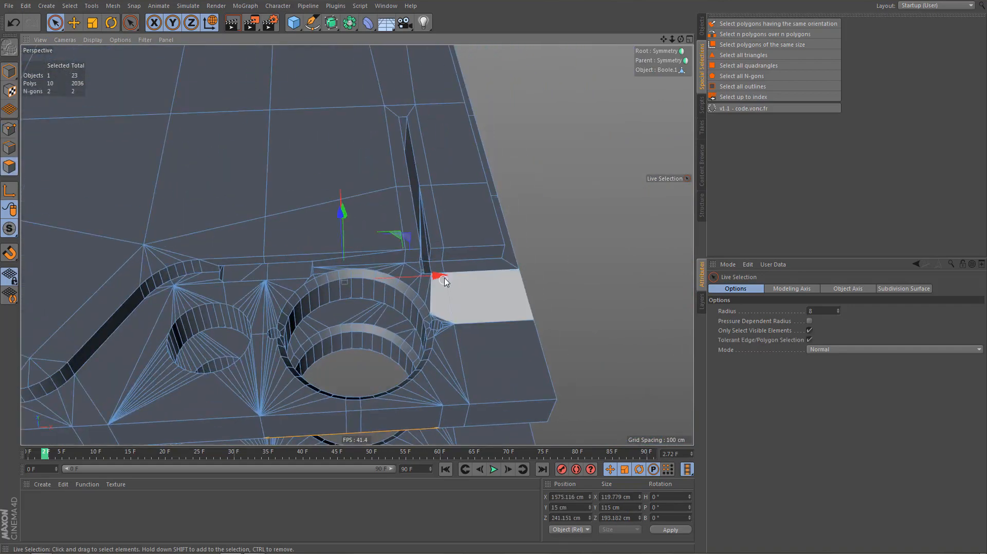
pyautogui.keyDown('alt'); pyautogui.moveTo(445, 278); pyautogui.dragTo(455, 282, button='right'); pyautogui.keyUp('alt')
pyautogui.hotkey('ctrl', 'shift', 'a')
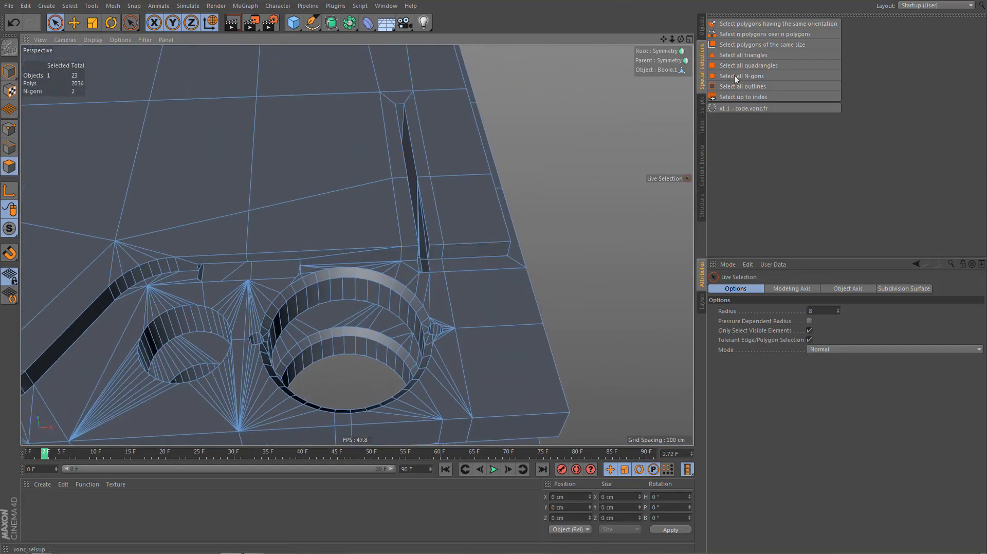
pyautogui.click(750, 76)
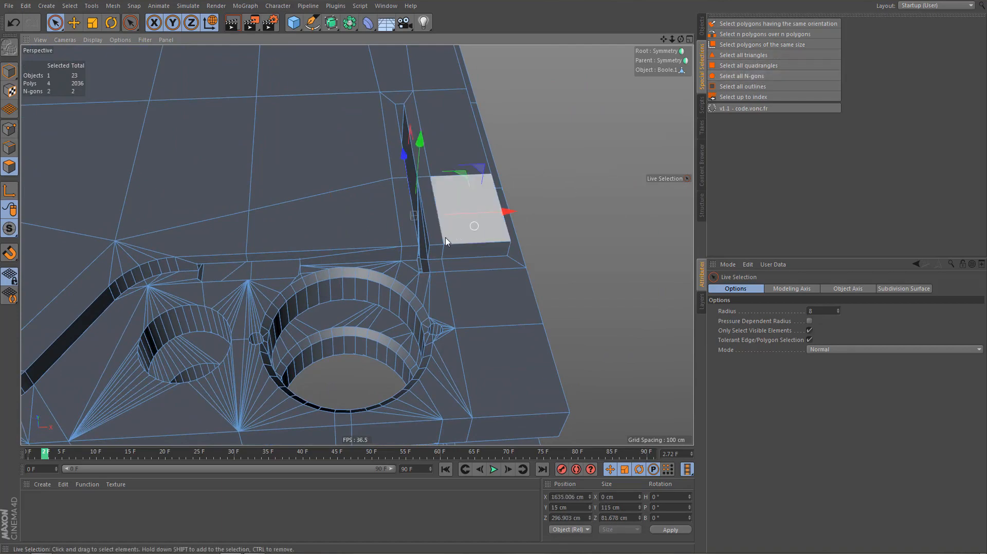
# Grow the N-gon selection around the narrow slot beside the large hole and hide all unselected polygons
pyautogui.keyDown('alt'); pyautogui.moveTo(446, 242); pyautogui.dragTo(381, 239); pyautogui.keyUp('alt')
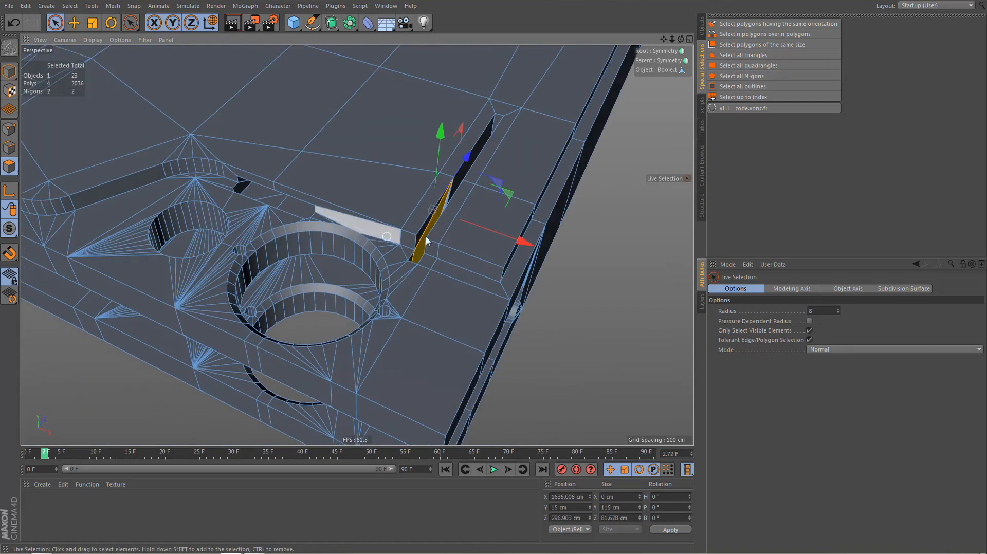
pyautogui.keyDown('alt'); pyautogui.moveTo(418, 250); pyautogui.dragTo(517, 274, button='right'); pyautogui.keyUp('alt')
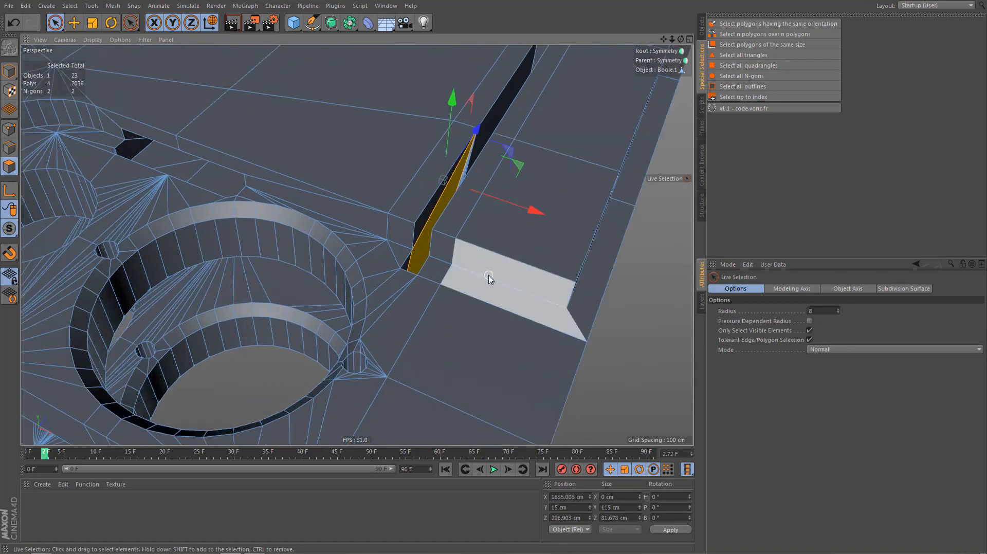
pyautogui.scroll(3, 479, 252)
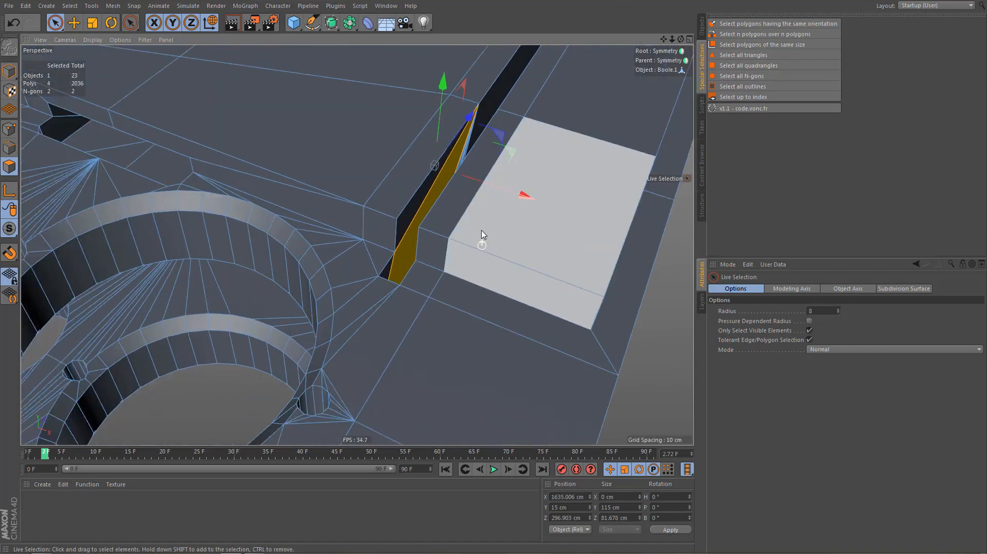
pyautogui.scroll(3, 477, 216)
pyautogui.keyDown('alt'); pyautogui.moveTo(477, 216); pyautogui.dragTo(469, 218); pyautogui.keyUp('alt')
pyautogui.keyDown('alt'); pyautogui.moveTo(462, 160); pyautogui.dragTo(475, 162); pyautogui.keyUp('alt')
pyautogui.keyDown('alt'); pyautogui.moveTo(475, 158); pyautogui.dragTo(494, 220, button='right'); pyautogui.keyUp('alt')
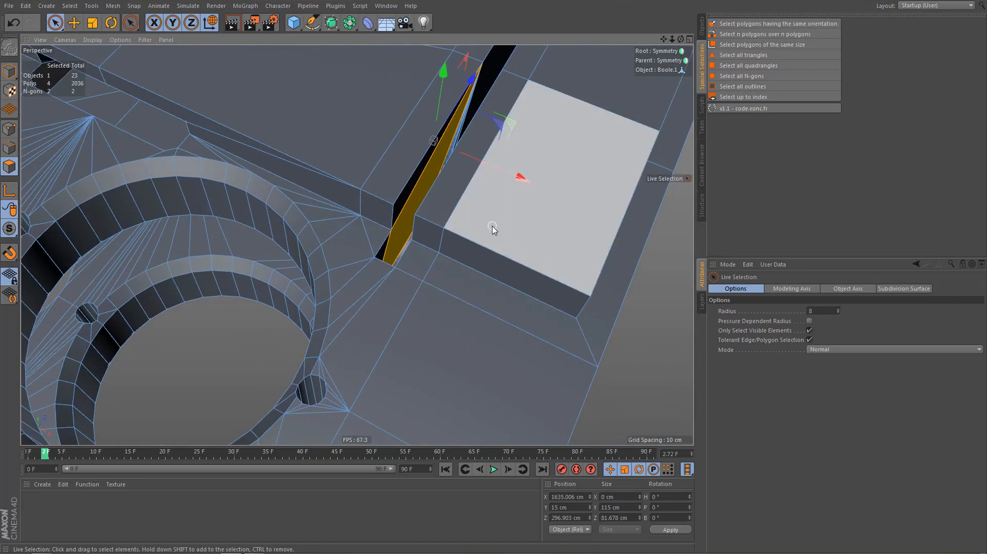
pyautogui.press('u')
pyautogui.press('y')
pyautogui.press('u')
pyautogui.press('y')
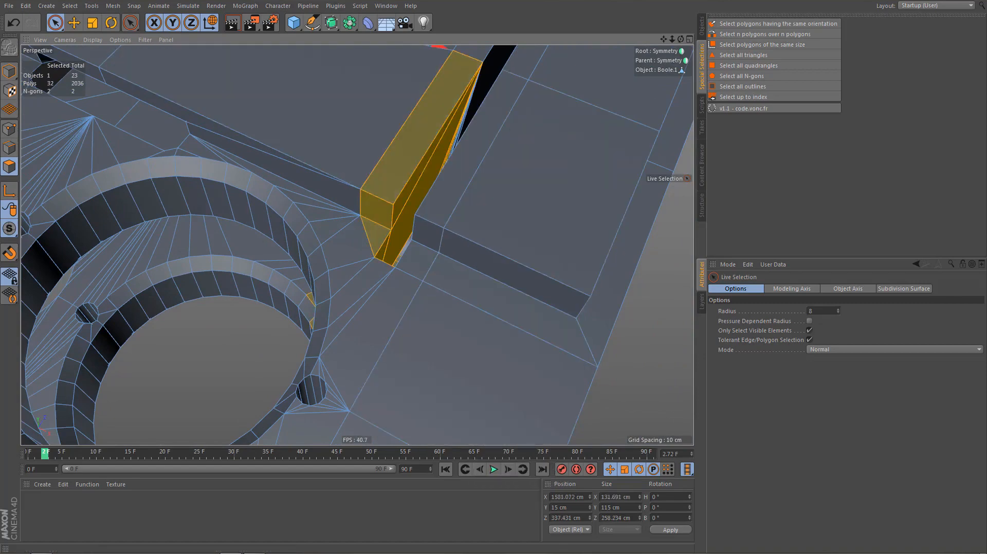
pyautogui.click(70, 7)
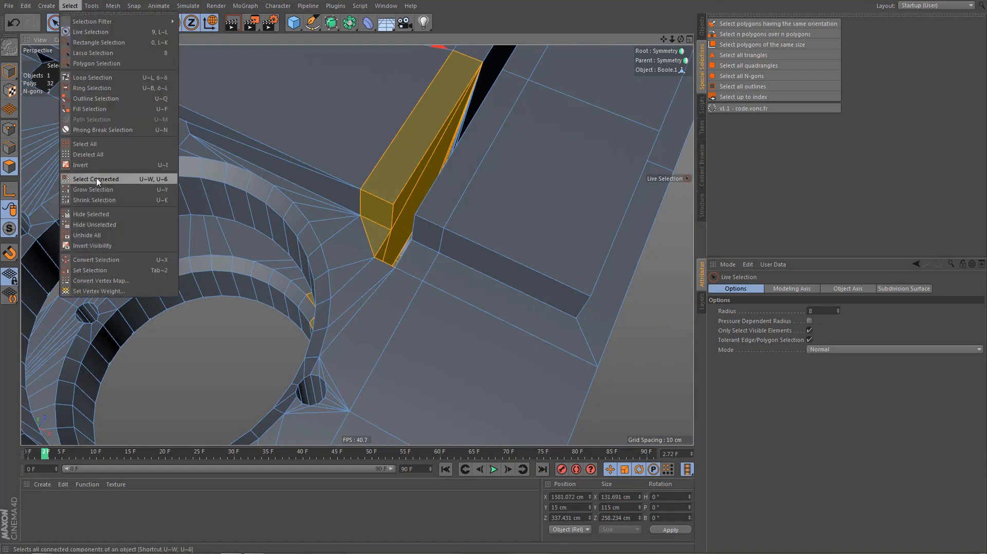
pyautogui.click(109, 234)
# Clear the grown selection and select all N-gons again within the isolated polygons around the slot
pyautogui.keyDown('alt'); pyautogui.moveTo(316, 247); pyautogui.dragTo(307, 249); pyautogui.keyUp('alt')
pyautogui.keyDown('alt'); pyautogui.moveTo(306, 249); pyautogui.dragTo(298, 303, button='right'); pyautogui.keyUp('alt')
pyautogui.keyDown('alt'); pyautogui.moveTo(371, 249); pyautogui.dragTo(360, 198); pyautogui.keyUp('alt')
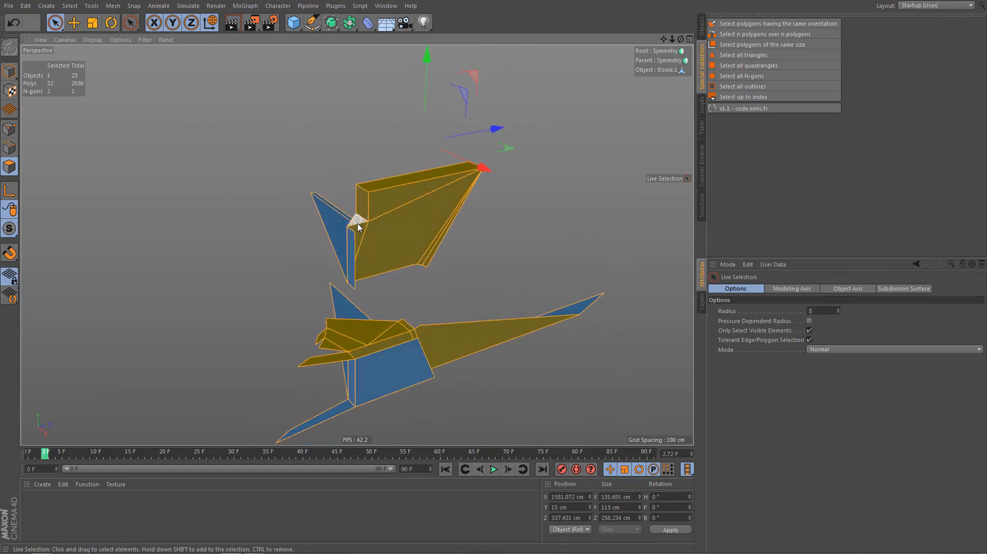
pyautogui.hotkey('ctrl', 'shift', 'a')
pyautogui.click(759, 82)
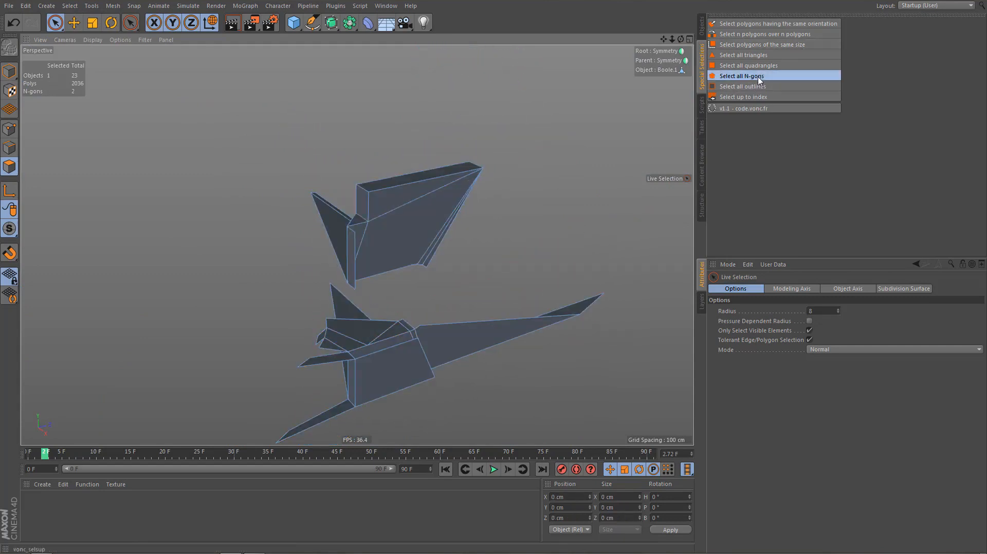
# Connect the two opposite points across the N-gon on the upper plate's slot wall in point mode and return to polygon mode
pyautogui.scroll(5, 483, 334)
pyautogui.keyDown('alt'); pyautogui.moveTo(484, 334); pyautogui.dragTo(498, 331, button='right'); pyautogui.keyUp('alt')
pyautogui.keyDown('alt'); pyautogui.moveTo(372, 368); pyautogui.dragTo(384, 398); pyautogui.keyUp('alt')
pyautogui.keyDown('alt'); pyautogui.moveTo(373, 358); pyautogui.dragTo(410, 353, button='right'); pyautogui.keyUp('alt')
pyautogui.keyDown('alt'); pyautogui.moveTo(392, 356); pyautogui.dragTo(423, 300); pyautogui.keyUp('alt')
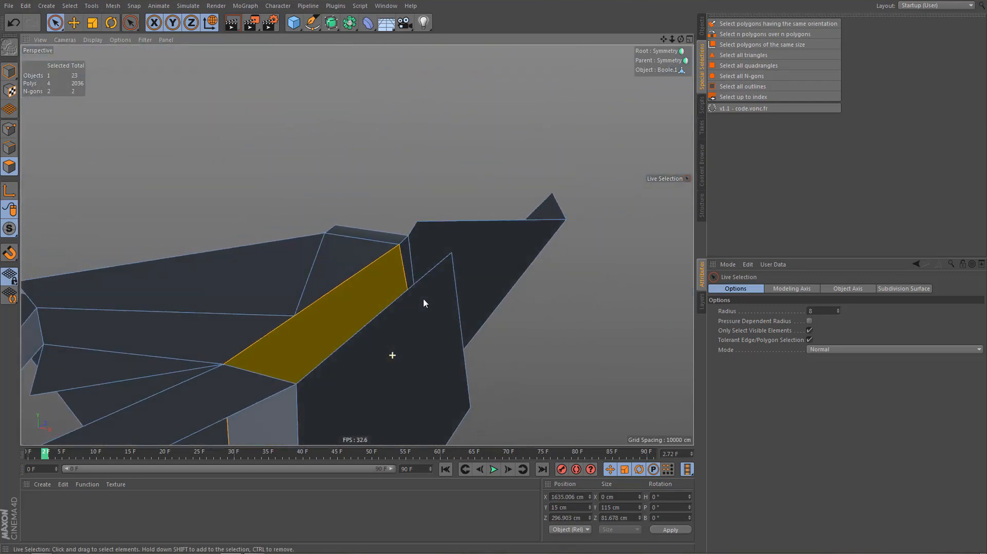
pyautogui.keyDown('alt'); pyautogui.moveTo(396, 317); pyautogui.dragTo(471, 299, button='middle'); pyautogui.keyUp('alt')
pyautogui.keyDown('alt'); pyautogui.moveTo(426, 321); pyautogui.dragTo(377, 204); pyautogui.keyUp('alt')
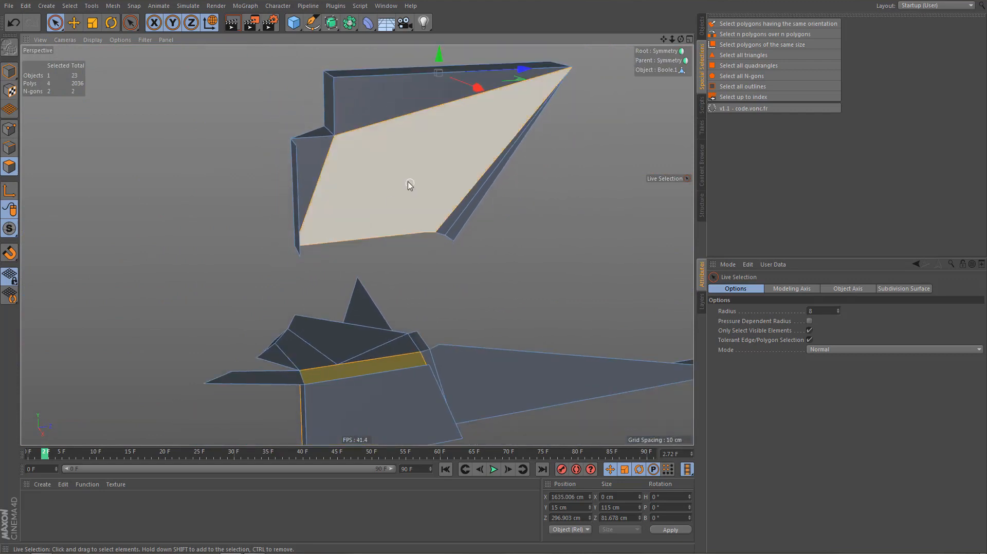
pyautogui.keyDown('alt'); pyautogui.moveTo(404, 171); pyautogui.dragTo(405, 173); pyautogui.keyUp('alt')
pyautogui.press('Return')
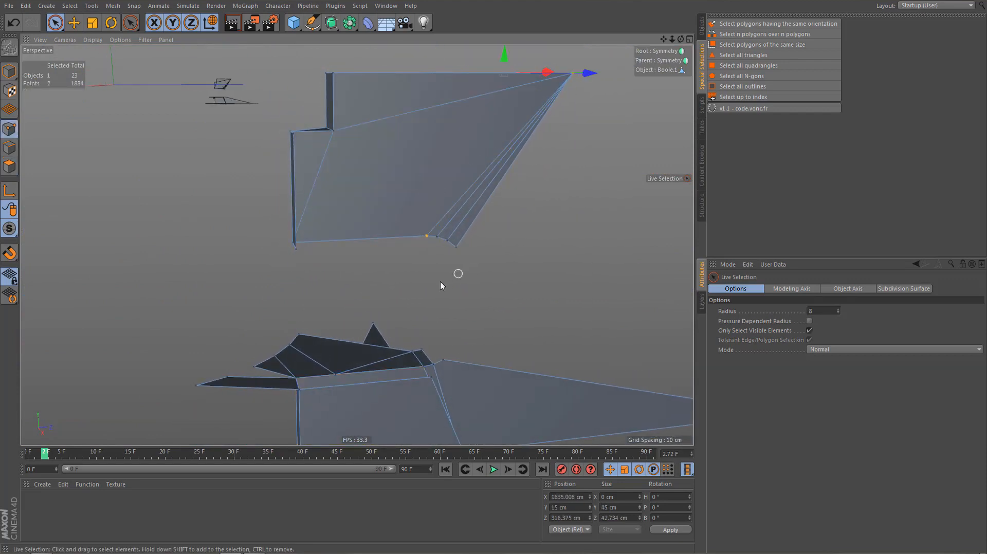
pyautogui.keyDown('alt'); pyautogui.moveTo(439, 239); pyautogui.dragTo(346, 288); pyautogui.keyUp('alt')
pyautogui.press('Return')
pyautogui.press('Return')
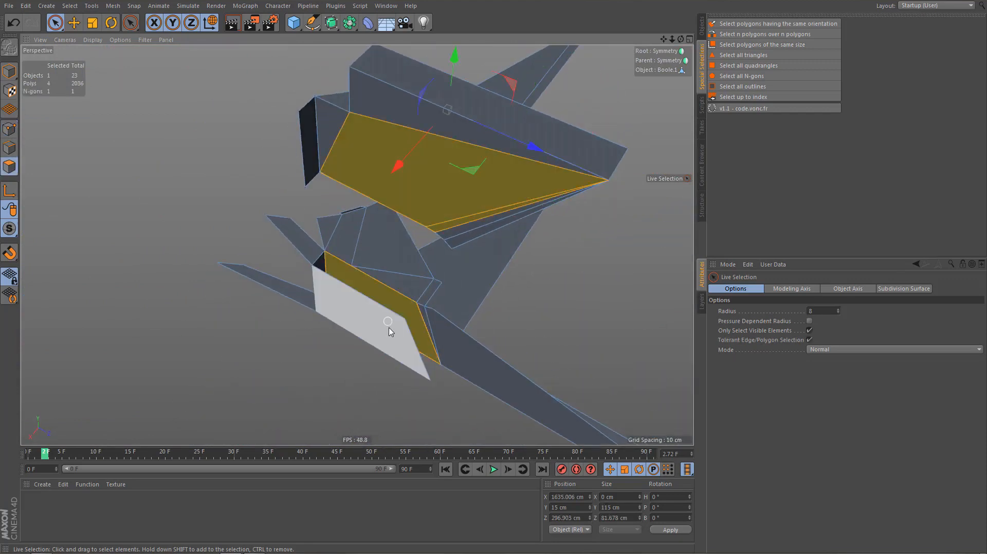
# Unhide all polygons of the Boole.1 mesh
pyautogui.keyDown('alt'); pyautogui.moveTo(419, 297); pyautogui.dragTo(298, 303, button='right'); pyautogui.keyUp('alt')
pyautogui.keyDown('alt'); pyautogui.moveTo(299, 304); pyautogui.dragTo(251, 63); pyautogui.keyUp('alt')
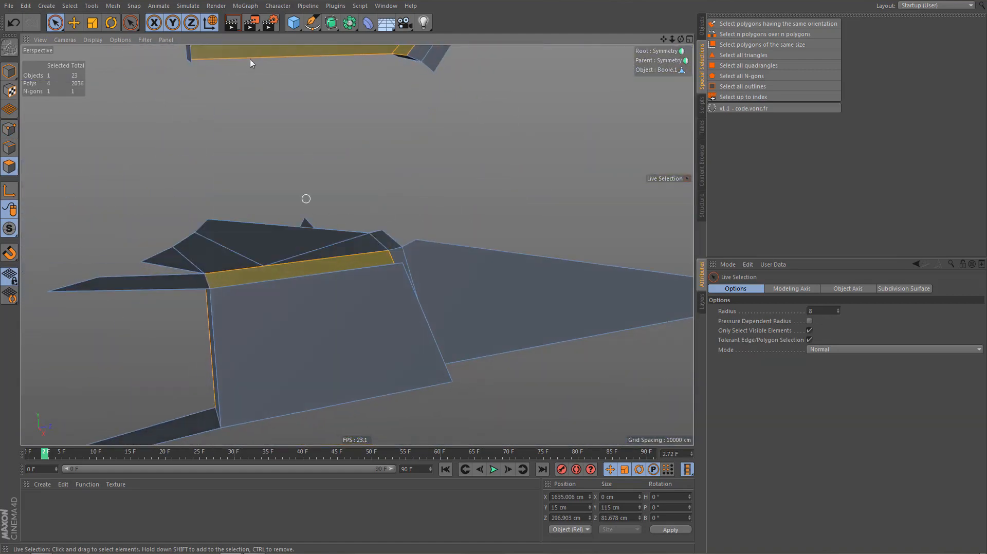
pyautogui.click(70, 7)
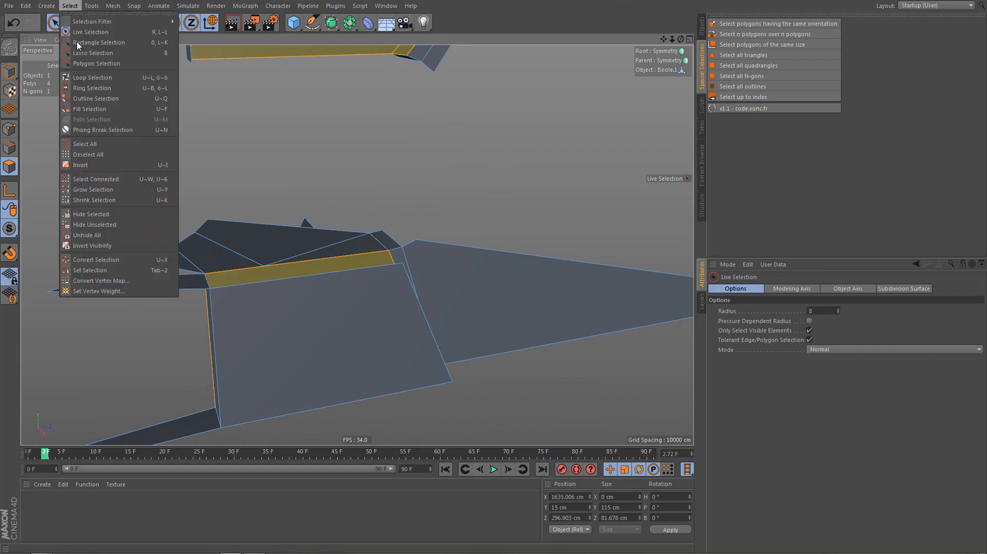
pyautogui.click(114, 235)
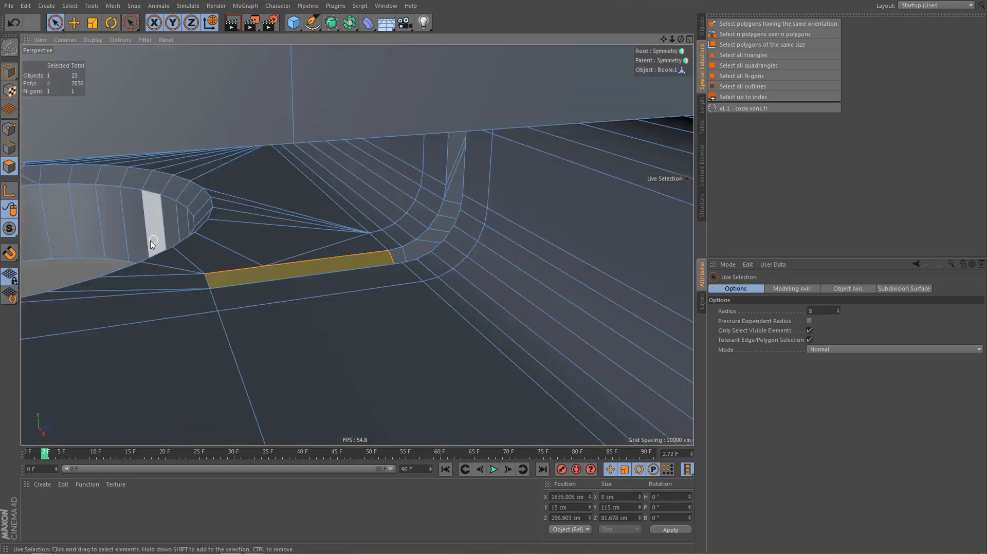
# Grow the polygon selection several times around the slot area and hide all unselected polygons
pyautogui.moveTo(152, 245); pyautogui.dragTo(139, 250)
pyautogui.press('u')
pyautogui.press('g')
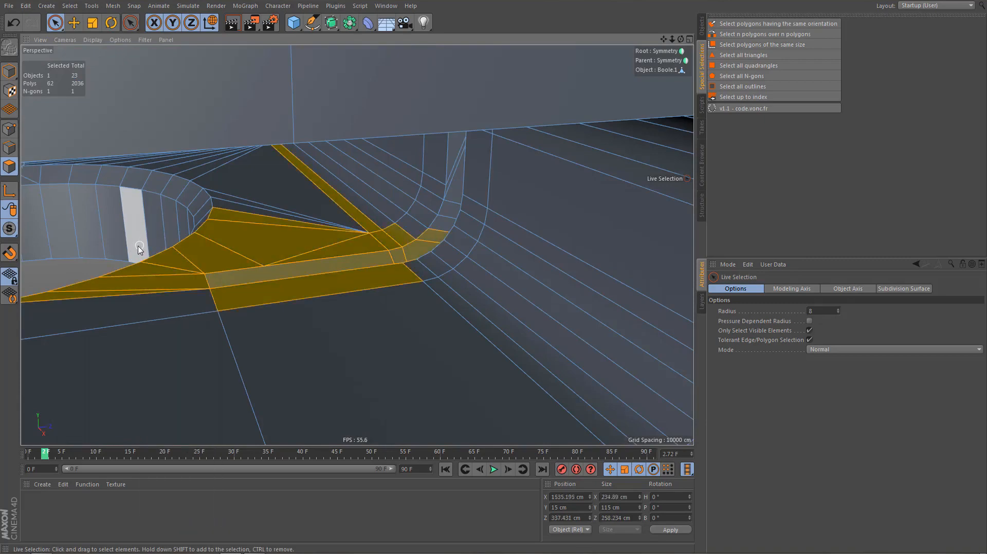
pyautogui.press('u')
pyautogui.press('g')
pyautogui.press('u')
pyautogui.press('g')
pyautogui.press('u')
pyautogui.press('g')
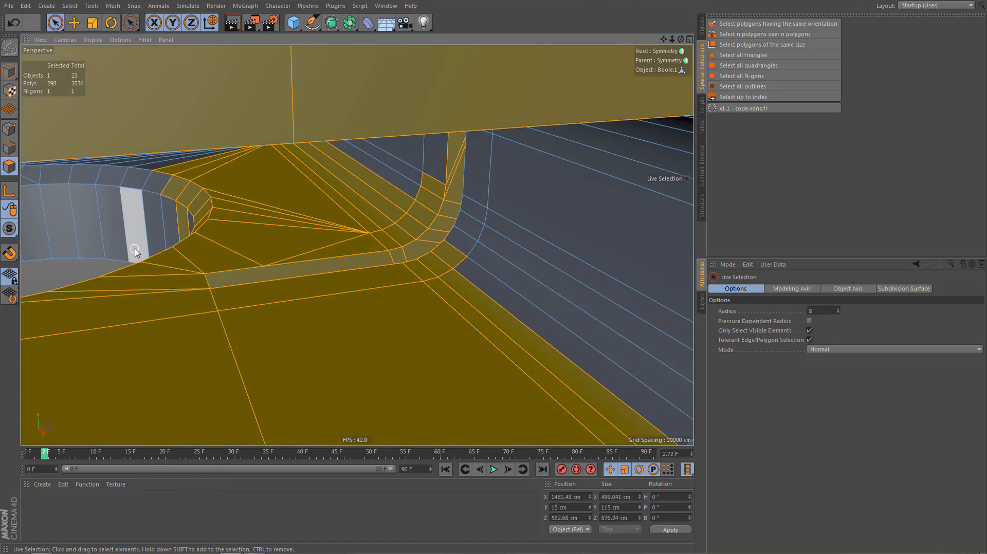
pyautogui.click(68, 8)
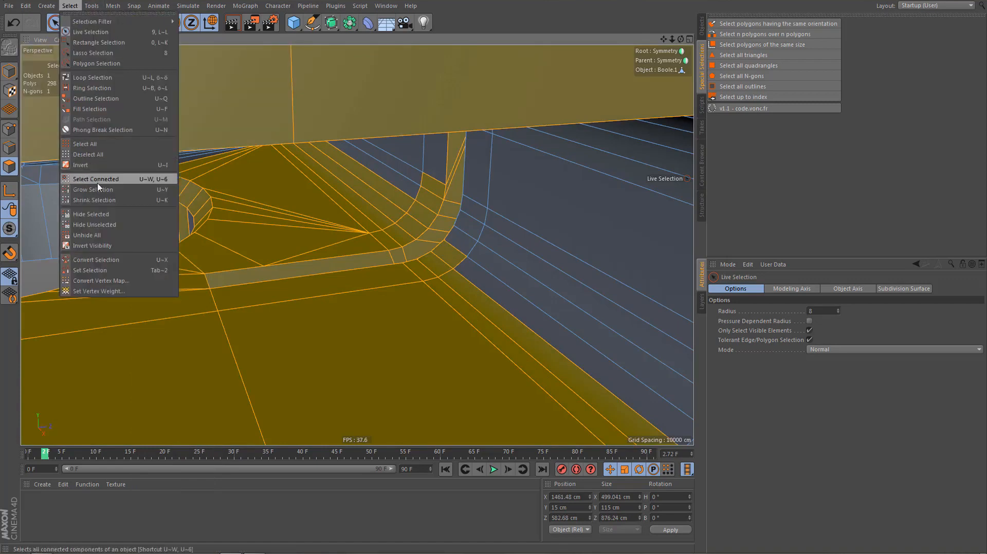
pyautogui.click(94, 225)
# Clear the enlarged selection and select the N-gon left on the lower plate
pyautogui.keyDown('alt'); pyautogui.moveTo(203, 260); pyautogui.dragTo(156, 325, button='right'); pyautogui.keyUp('alt')
pyautogui.keyDown('alt'); pyautogui.moveTo(357, 244); pyautogui.dragTo(287, 293); pyautogui.keyUp('alt')
pyautogui.keyDown('alt'); pyautogui.moveTo(343, 266); pyautogui.dragTo(364, 291); pyautogui.keyUp('alt')
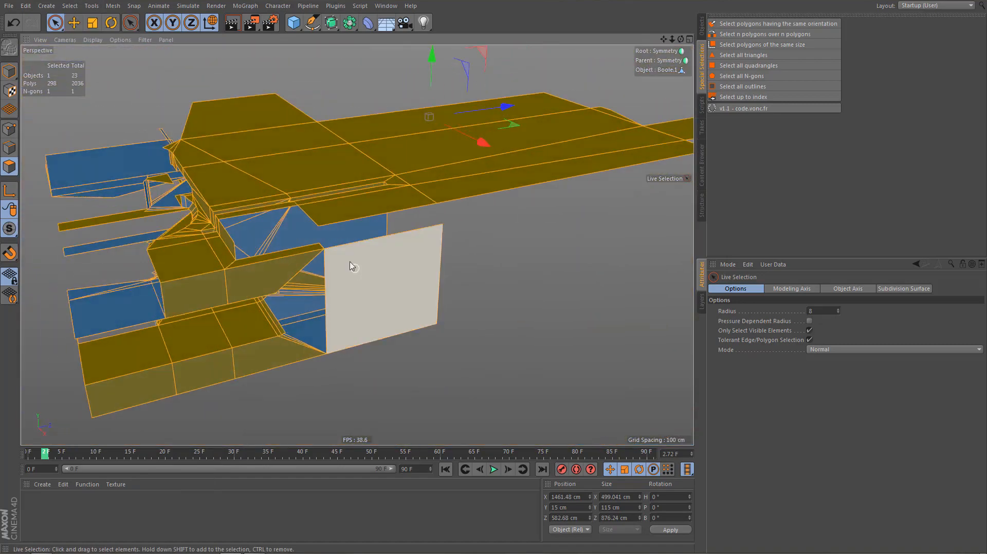
pyautogui.click(391, 217)
pyautogui.click(760, 77)
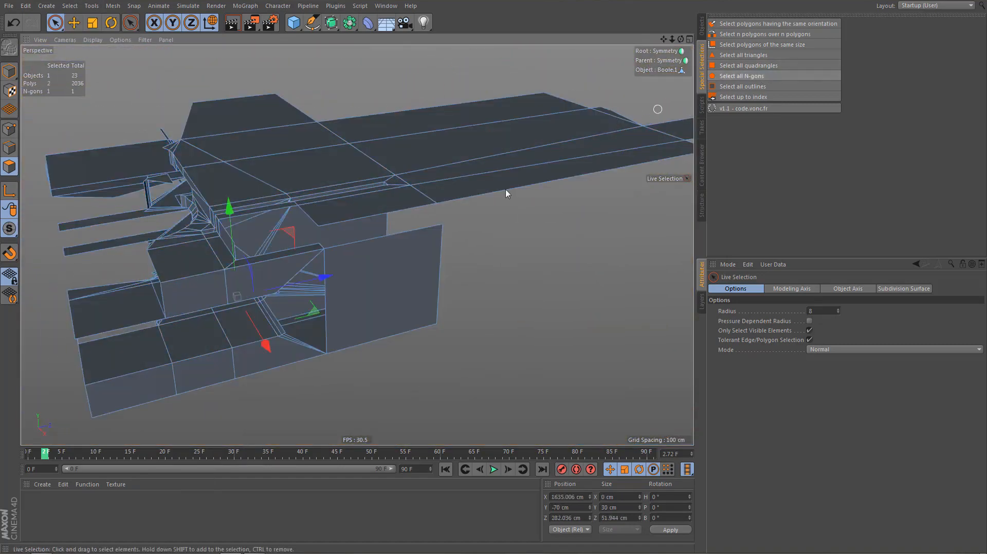
# Connect the two points that split the lower plate's remaining N-gon in point mode and return to polygon mode
pyautogui.scroll(6, 304, 280)
pyautogui.keyDown('alt'); pyautogui.moveTo(253, 307); pyautogui.dragTo(226, 240); pyautogui.keyUp('alt')
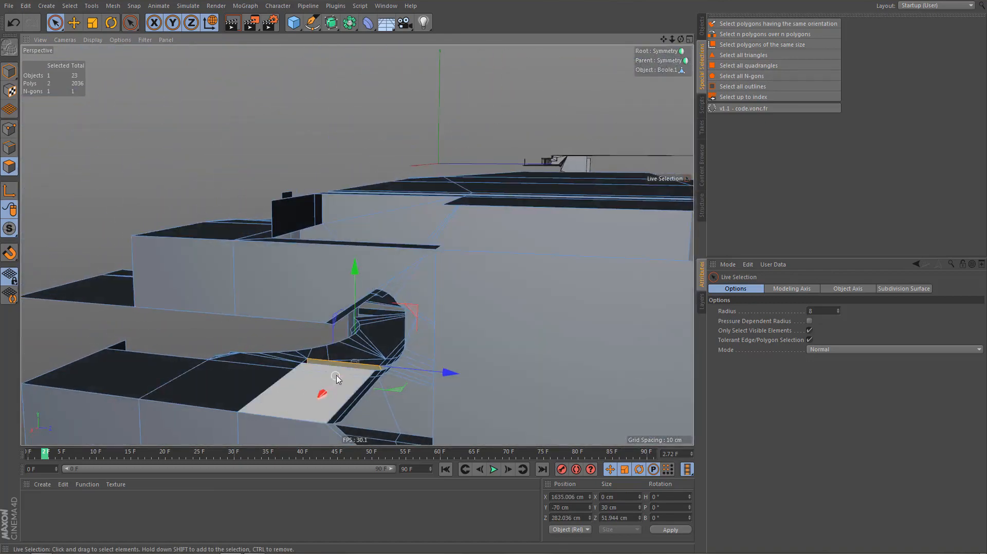
pyautogui.scroll(5, 338, 377)
pyautogui.keyDown('alt'); pyautogui.moveTo(321, 309); pyautogui.dragTo(373, 289); pyautogui.keyUp('alt')
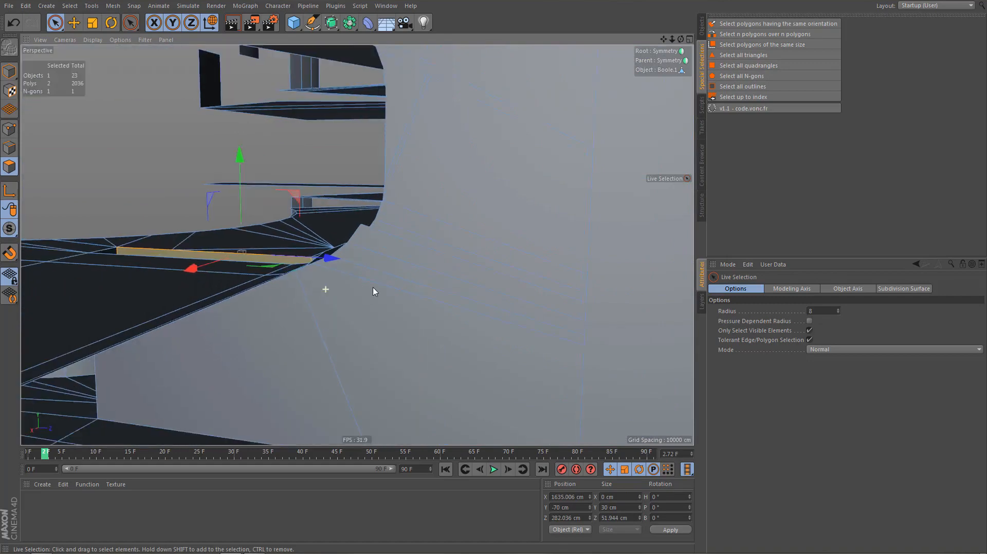
pyautogui.scroll(3, 303, 281)
pyautogui.keyDown('alt'); pyautogui.moveTo(279, 267); pyautogui.dragTo(288, 315); pyautogui.keyUp('alt')
pyautogui.scroll(8, 301, 329)
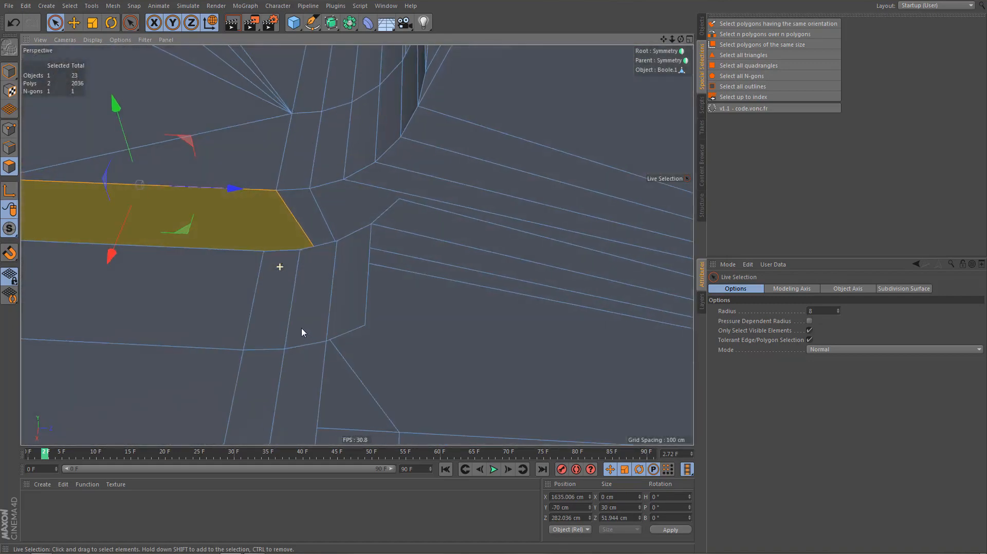
pyautogui.keyDown('alt'); pyautogui.moveTo(214, 289); pyautogui.dragTo(154, 261, button='right'); pyautogui.keyUp('alt')
pyautogui.keyDown('alt'); pyautogui.moveTo(170, 213); pyautogui.dragTo(223, 219, button='right'); pyautogui.keyUp('alt')
pyautogui.keyDown('alt'); pyautogui.moveTo(224, 234); pyautogui.dragTo(213, 266); pyautogui.keyUp('alt')
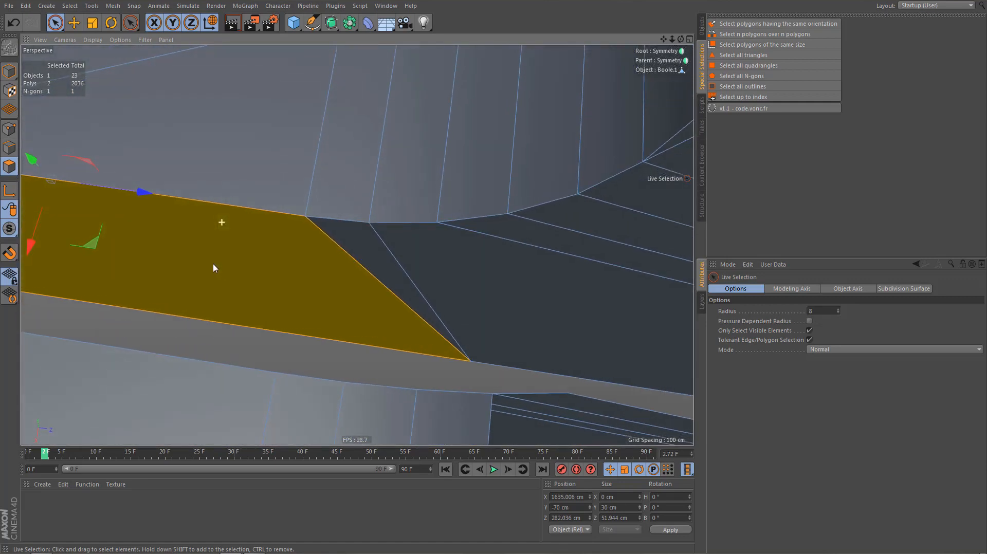
pyautogui.keyDown('alt'); pyautogui.moveTo(212, 261); pyautogui.dragTo(358, 245, button='middle'); pyautogui.keyUp('alt')
pyautogui.keyDown('alt'); pyautogui.moveTo(357, 245); pyautogui.dragTo(321, 257); pyautogui.keyUp('alt')
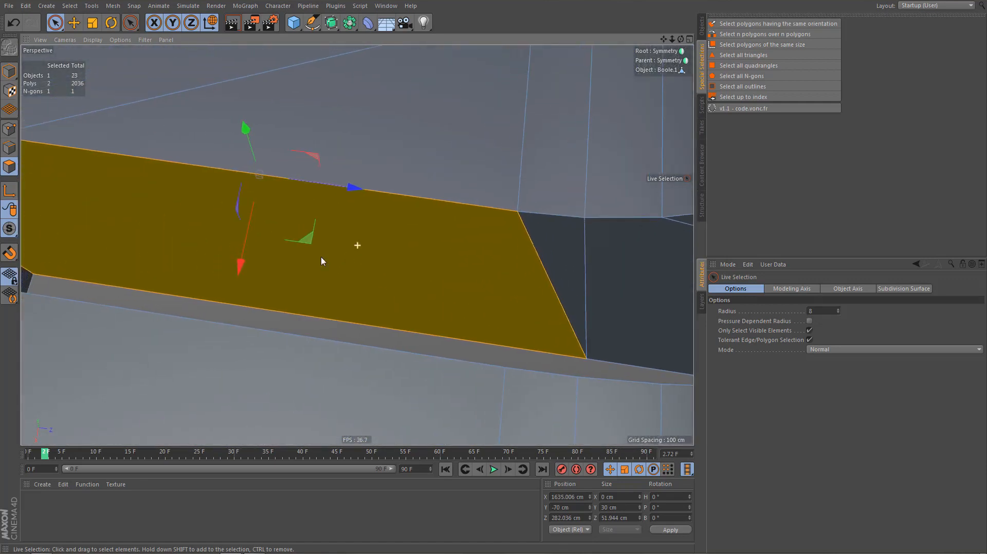
pyautogui.keyDown('alt'); pyautogui.moveTo(206, 234); pyautogui.dragTo(401, 249, button='middle'); pyautogui.keyUp('alt')
pyautogui.keyDown('alt'); pyautogui.moveTo(360, 252); pyautogui.dragTo(353, 159); pyautogui.keyUp('alt')
pyautogui.keyDown('alt'); pyautogui.moveTo(304, 253); pyautogui.dragTo(333, 170); pyautogui.keyUp('alt')
pyautogui.press('Return')
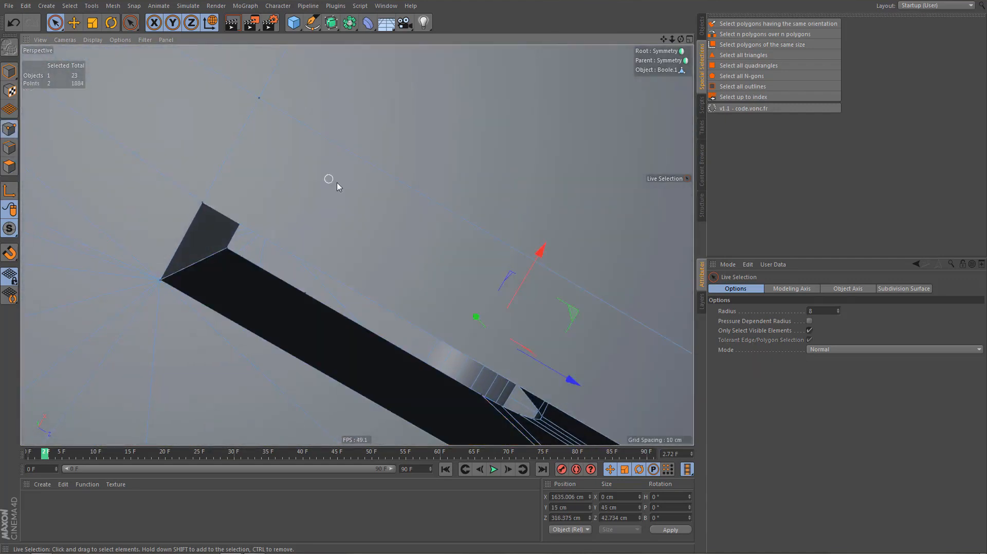
pyautogui.keyDown('alt'); pyautogui.moveTo(292, 320); pyautogui.dragTo(268, 218); pyautogui.keyUp('alt')
pyautogui.keyDown('alt'); pyautogui.moveTo(352, 373); pyautogui.dragTo(417, 410); pyautogui.keyUp('alt')
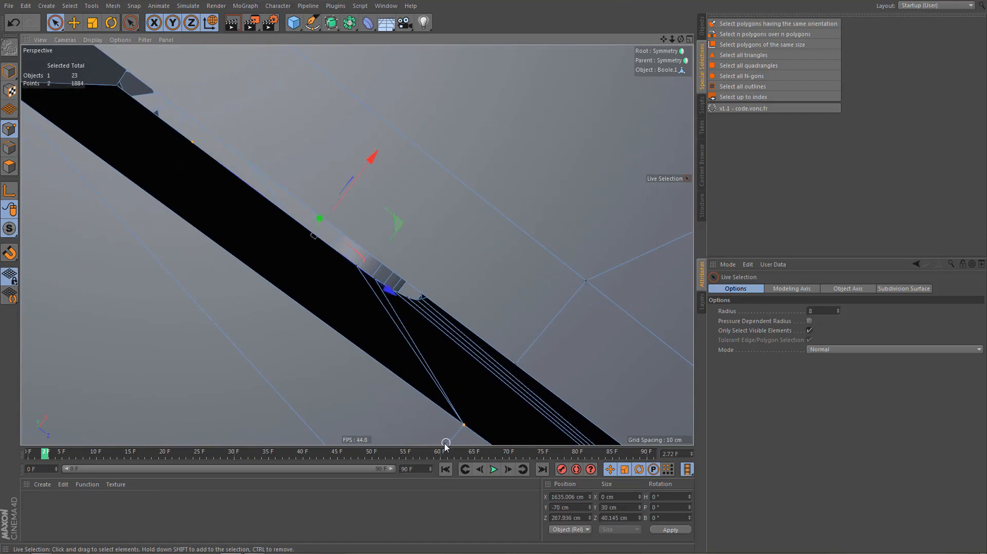
pyautogui.press('m')
pyautogui.press('m')
pyautogui.keyDown('alt'); pyautogui.moveTo(295, 280); pyautogui.dragTo(196, 448, button='right'); pyautogui.keyUp('alt')
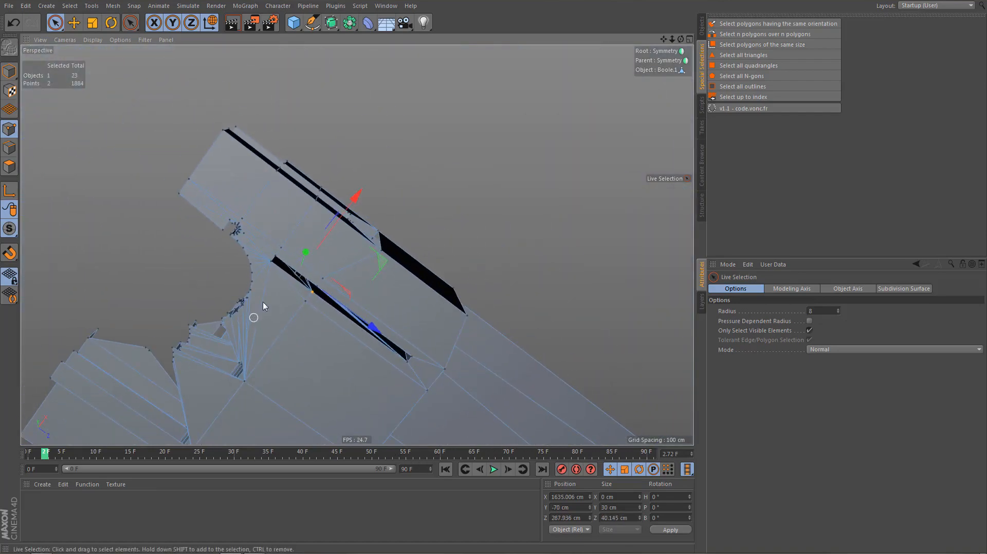
pyautogui.keyDown('alt'); pyautogui.moveTo(266, 298); pyautogui.dragTo(257, 388); pyautogui.keyUp('alt')
pyautogui.press('Return')
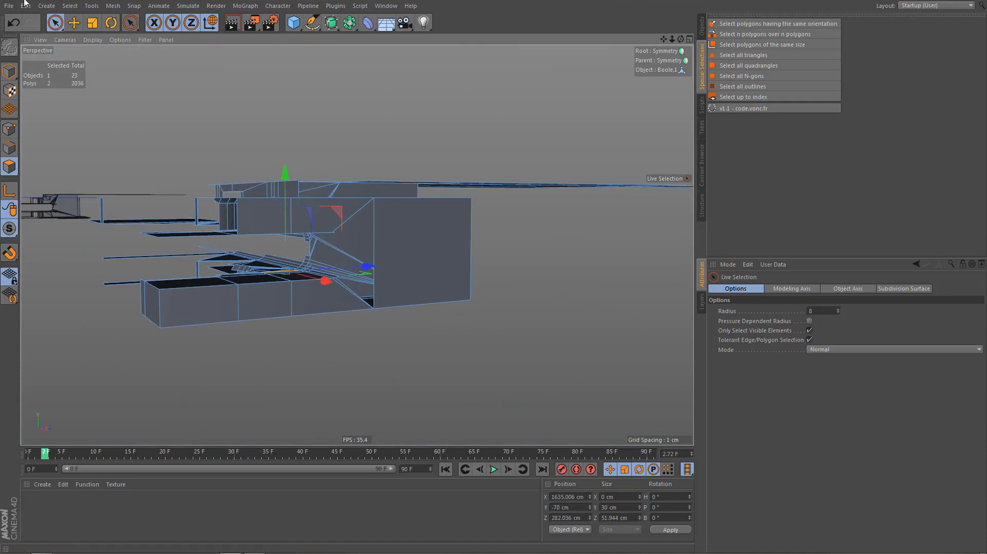
# Unhide all polygons and clear the current polygon selection
pyautogui.click(69, 5)
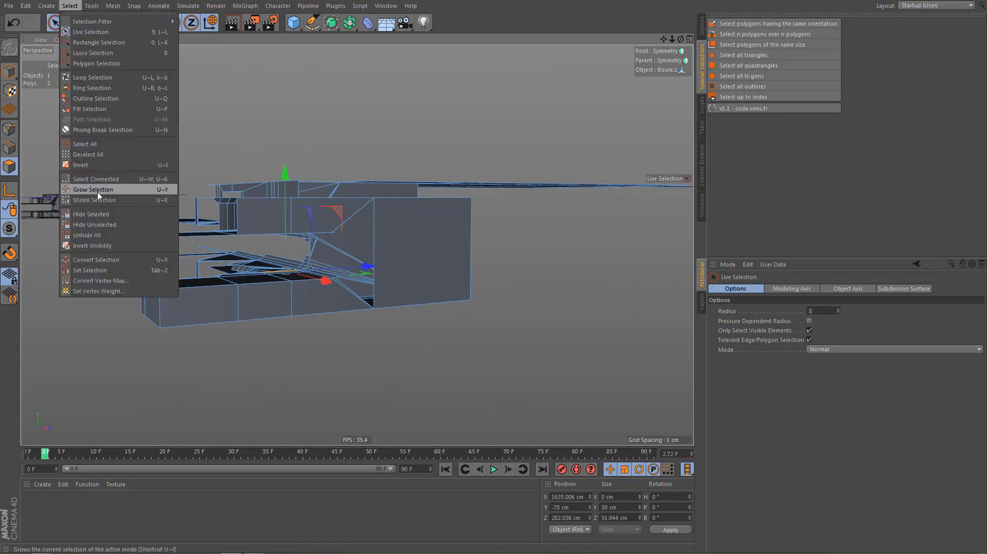
pyautogui.click(115, 235)
pyautogui.click(409, 286)
pyautogui.keyDown('alt'); pyautogui.moveTo(409, 287); pyautogui.dragTo(416, 309); pyautogui.keyUp('alt')
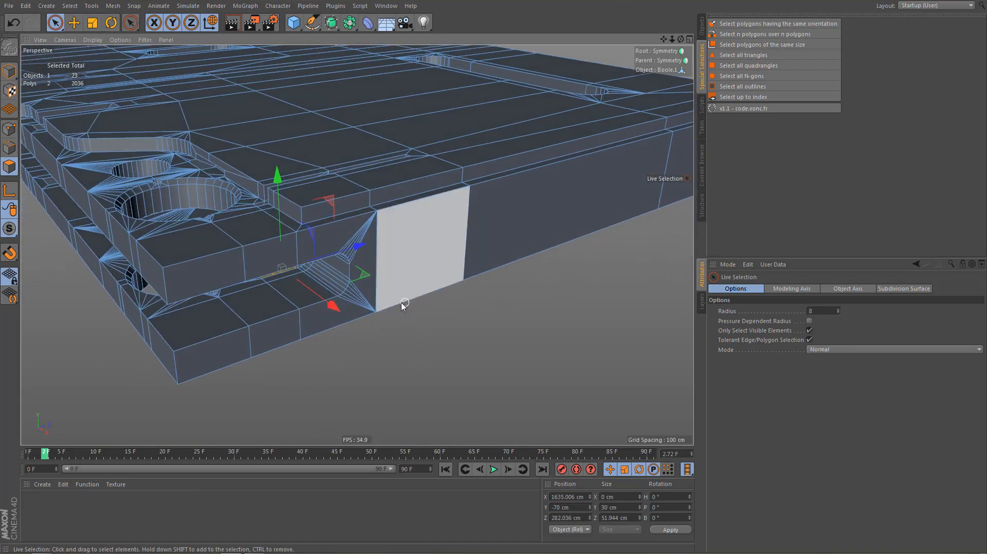
pyautogui.keyDown('alt'); pyautogui.moveTo(389, 244); pyautogui.dragTo(439, 304); pyautogui.keyUp('alt')
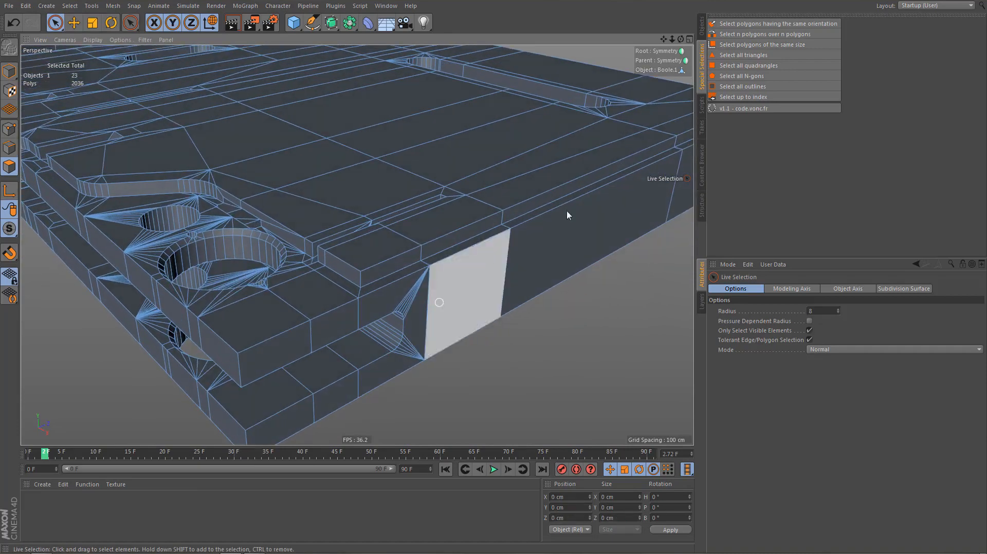
# Select all triangles of the mesh, examine both plates and clear the selection
pyautogui.click(748, 55)
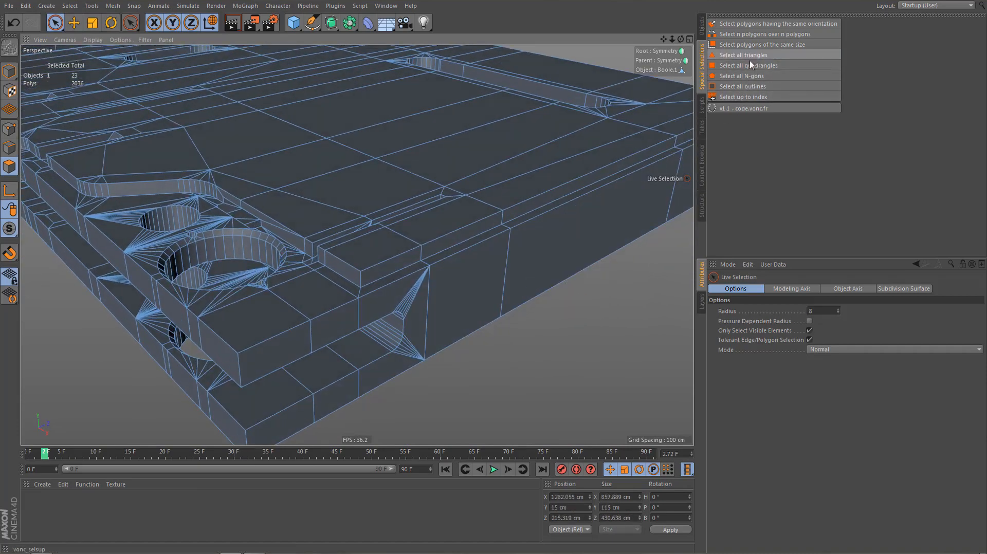
pyautogui.keyDown('alt'); pyautogui.moveTo(420, 262); pyautogui.dragTo(396, 333); pyautogui.keyUp('alt')
pyautogui.keyDown('alt'); pyautogui.moveTo(396, 333); pyautogui.dragTo(432, 363, button='middle'); pyautogui.keyUp('alt')
pyautogui.hotkey('ctrl', 'shift', 'a')
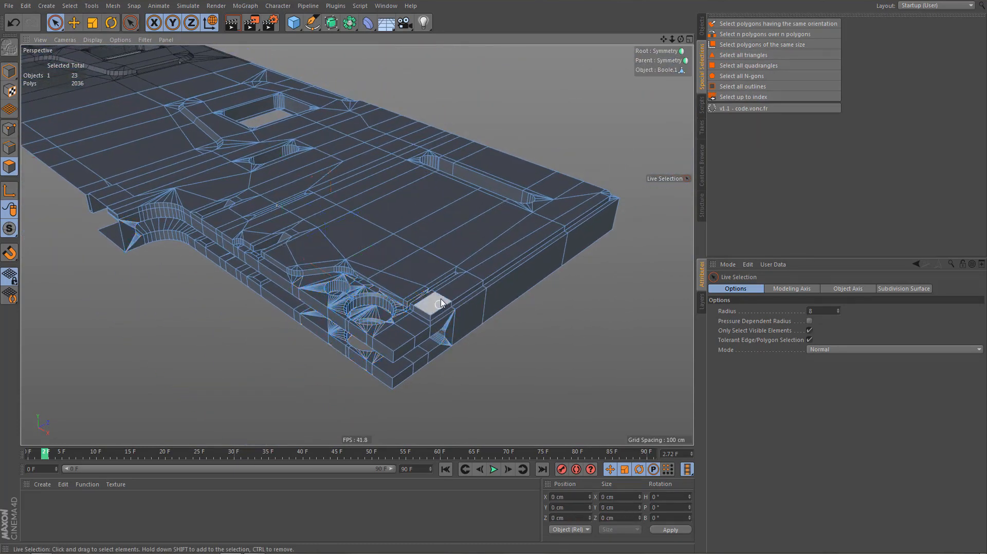
# Bring up the object list and enable the Bevel deformer on the Boole.1 mesh
pyautogui.scroll(-1, 440, 307)
pyautogui.click(703, 24)
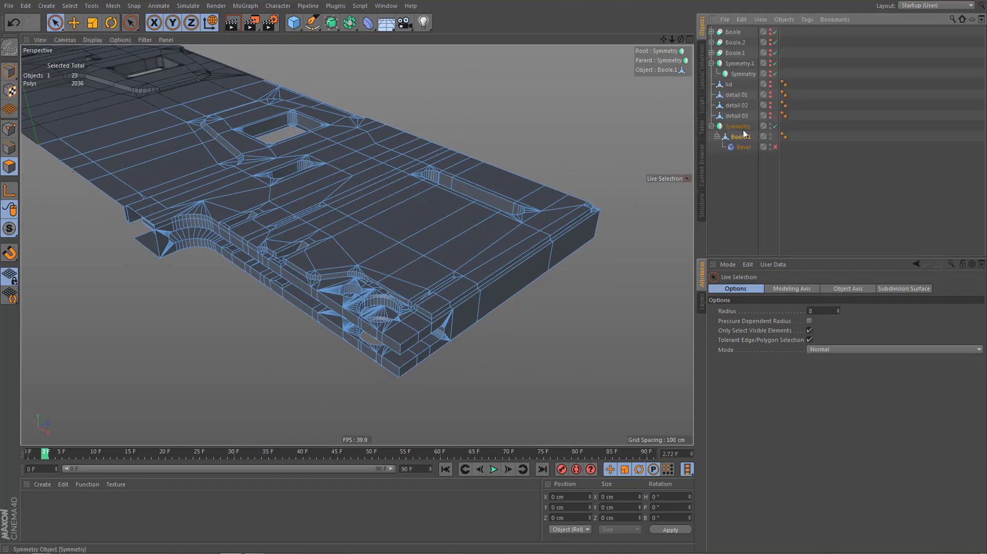
pyautogui.click(776, 148)
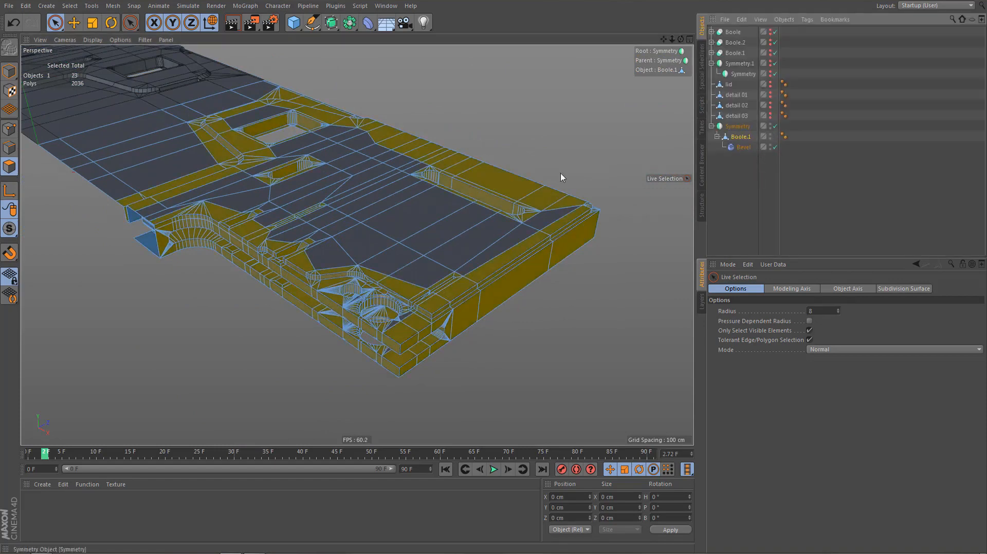
# Add a second Symmetry object as parent of the existing Symmetry and set its mirror plane to XY
pyautogui.keyDown('alt'); pyautogui.moveTo(357, 247); pyautogui.dragTo(424, 251, button='middle'); pyautogui.keyUp('alt')
pyautogui.click(738, 126)
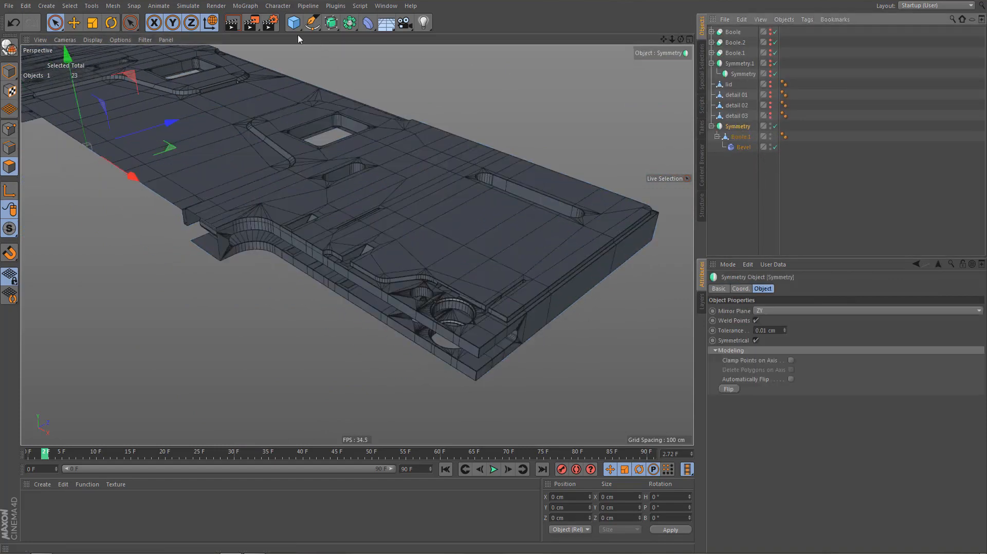
pyautogui.click(349, 22)
pyautogui.keyDown('alt'); pyautogui.click(465, 72); pyautogui.keyUp('alt')
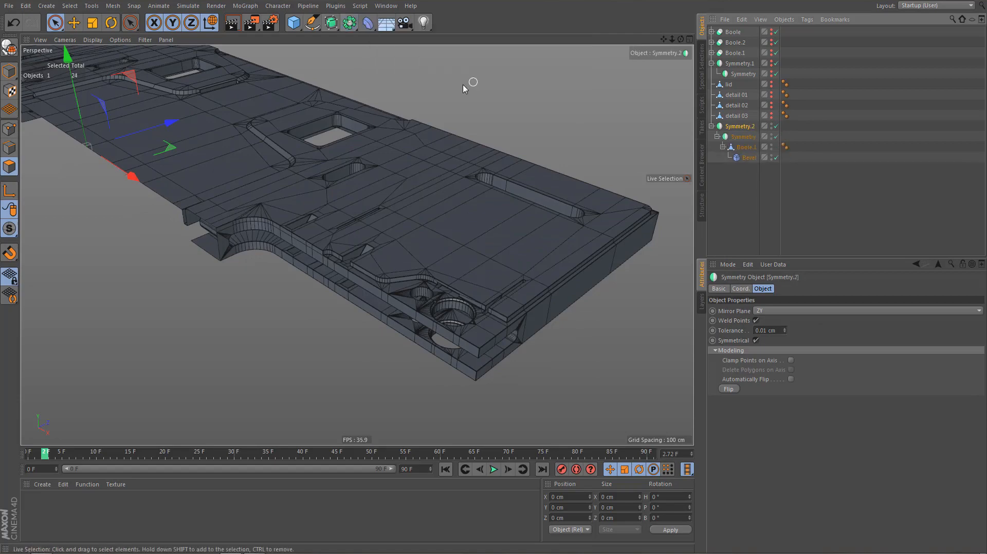
pyautogui.click(779, 311)
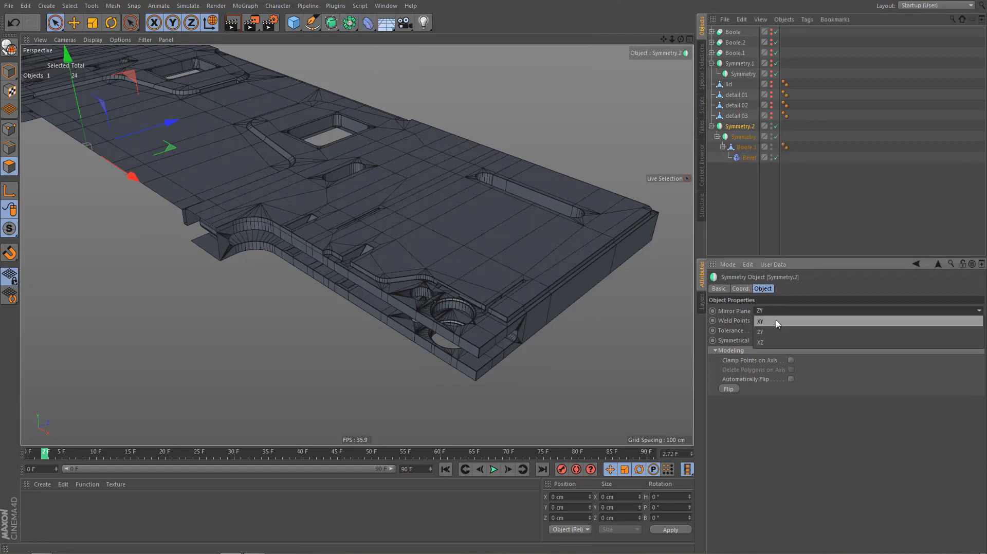
pyautogui.click(779, 322)
# Render the mirrored plates in the viewport and examine the whole model from several distances
pyautogui.moveTo(443, 281)
pyautogui.keyDown('alt'); pyautogui.mouseDown()
pyautogui.moveTo(453, 267)
pyautogui.moveTo(442, 280)
pyautogui.mouseUp(); pyautogui.keyUp('alt')
pyautogui.hotkey('ctrl', 'r')
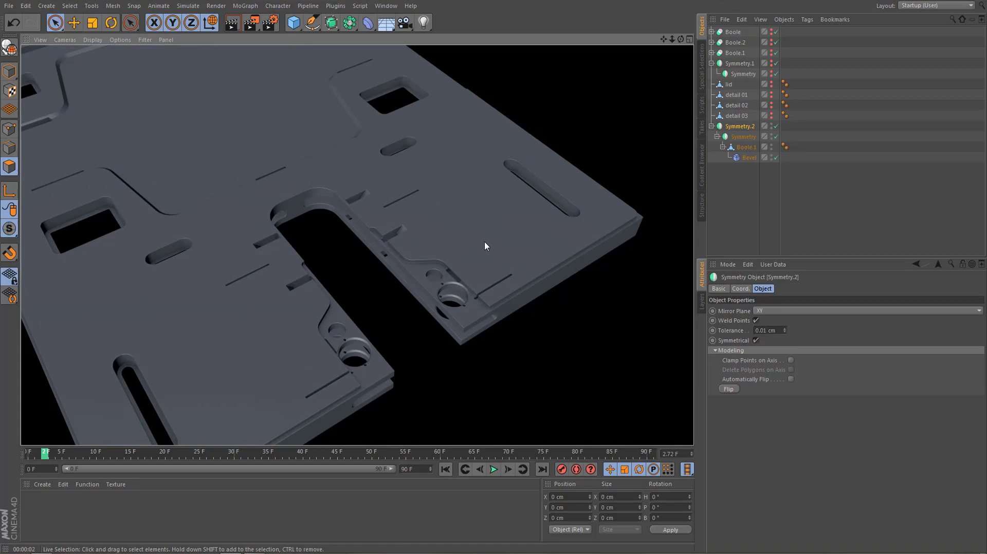
pyautogui.moveTo(485, 241)
pyautogui.keyDown('alt'); pyautogui.mouseDown()
pyautogui.moveTo(480, 211)
pyautogui.moveTo(501, 249)
pyautogui.mouseUp(); pyautogui.keyUp('alt')
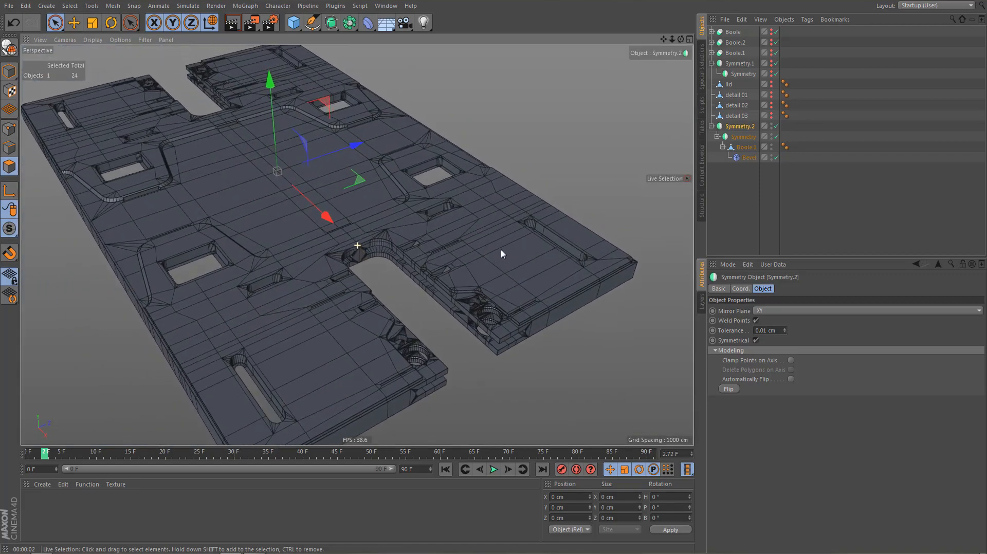
pyautogui.keyDown('alt'); pyautogui.moveTo(434, 237); pyautogui.dragTo(467, 233, button='right'); pyautogui.keyUp('alt')
pyautogui.keyDown('alt'); pyautogui.moveTo(468, 231); pyautogui.dragTo(490, 256, button='middle'); pyautogui.keyUp('alt')
pyautogui.moveTo(470, 313)
pyautogui.keyDown('alt'); pyautogui.mouseDown(button='right')
pyautogui.moveTo(503, 301)
pyautogui.moveTo(473, 328)
pyautogui.mouseUp(button='right'); pyautogui.keyUp('alt')
pyautogui.keyDown('alt'); pyautogui.moveTo(513, 296); pyautogui.dragTo(499, 270, button='middle'); pyautogui.keyUp('alt')
pyautogui.keyDown('alt'); pyautogui.moveTo(496, 258); pyautogui.dragTo(497, 281, button='right'); pyautogui.keyUp('alt')
# Add the Cel Renderer effect to the render settings with Color, Illumination, Outline and Edges enabled
pyautogui.hotkey('ctrl', 'b')
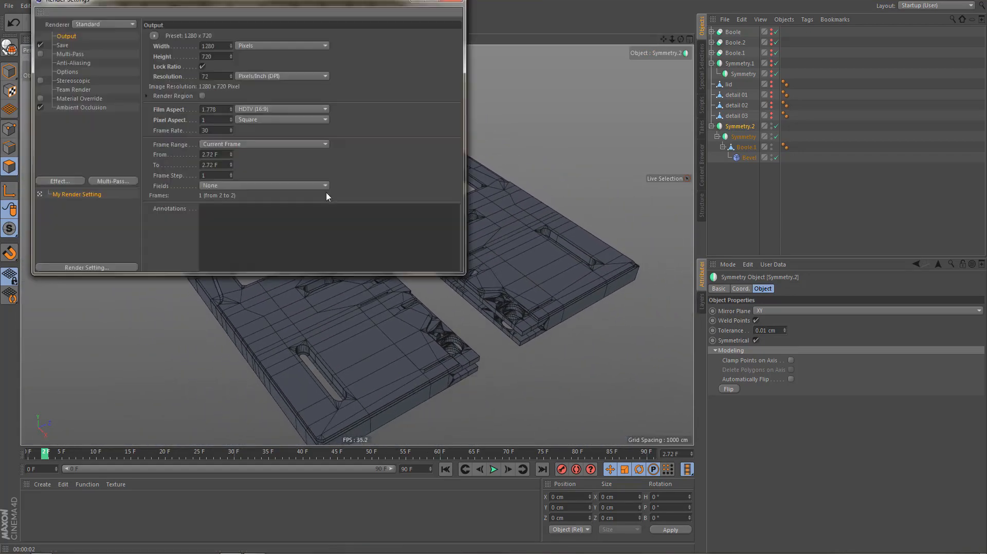
pyautogui.rightClick(130, 179)
pyautogui.click(103, 153)
pyautogui.rightClick(103, 155)
pyautogui.click(129, 226)
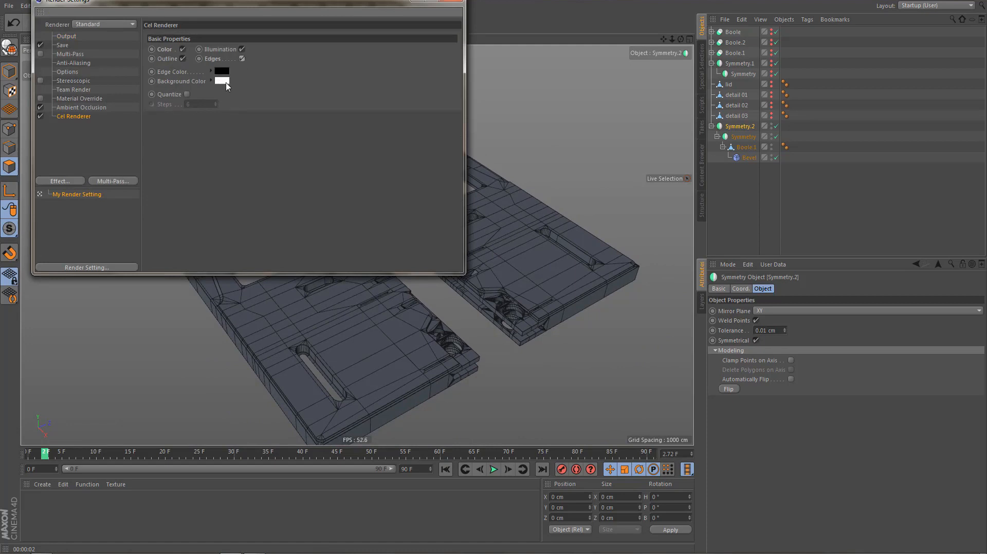
# Set the Cel Renderer's edge color to light grey with 0% saturation and 77% value, and close the render settings
pyautogui.click(222, 72)
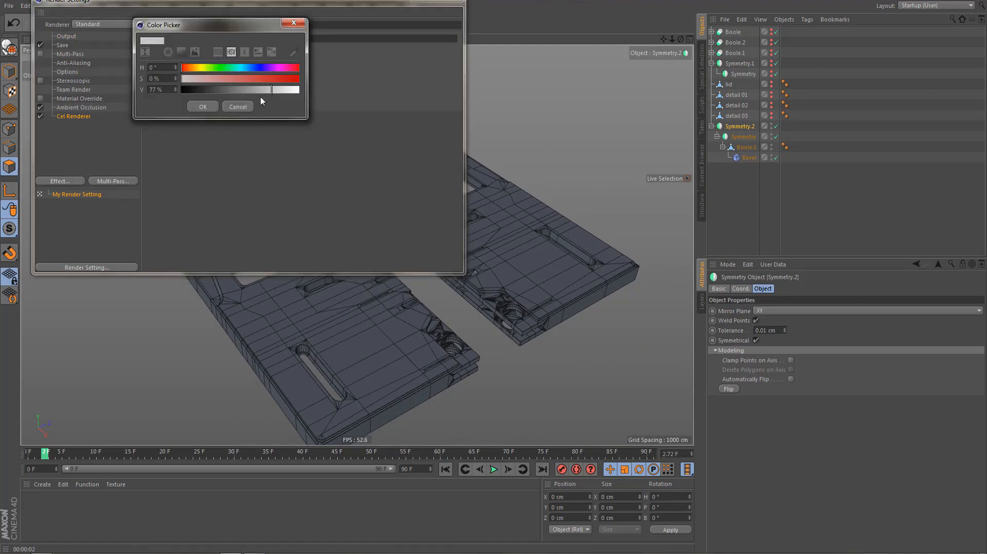
pyautogui.click(203, 107)
pyautogui.click(444, 1)
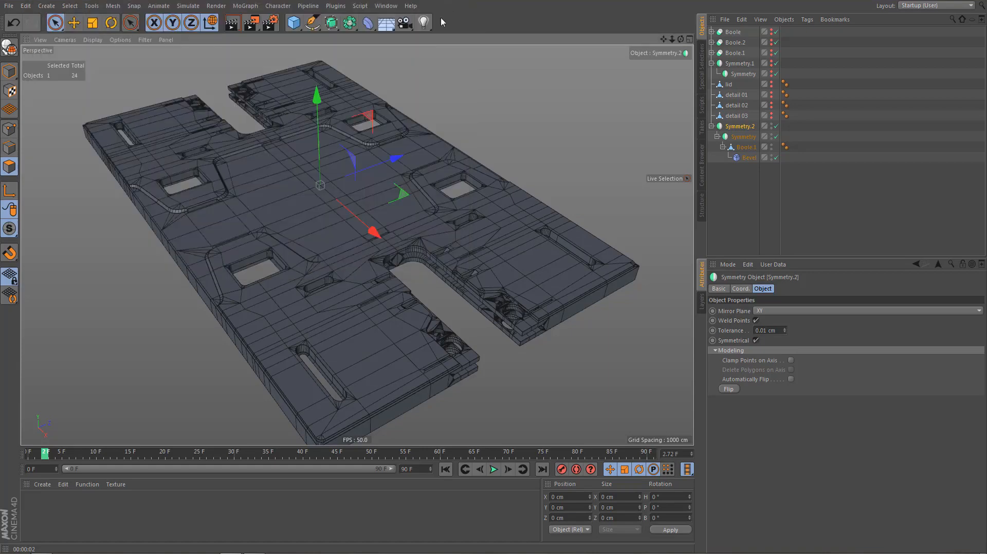
# Render the viewport with the cel-rendered edges and examine the mirrored mesh topology up close and as a whole
pyautogui.hotkey('ctrl', 'r')
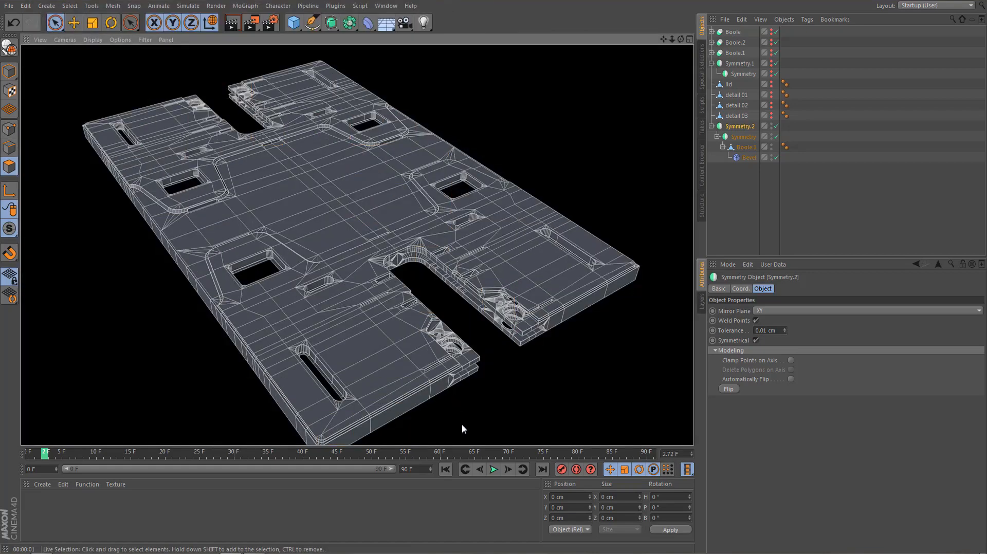
pyautogui.keyDown('alt'); pyautogui.moveTo(565, 295); pyautogui.dragTo(625, 286, button='right'); pyautogui.keyUp('alt')
pyautogui.keyDown('alt'); pyautogui.moveTo(565, 292); pyautogui.dragTo(557, 297); pyautogui.keyUp('alt')
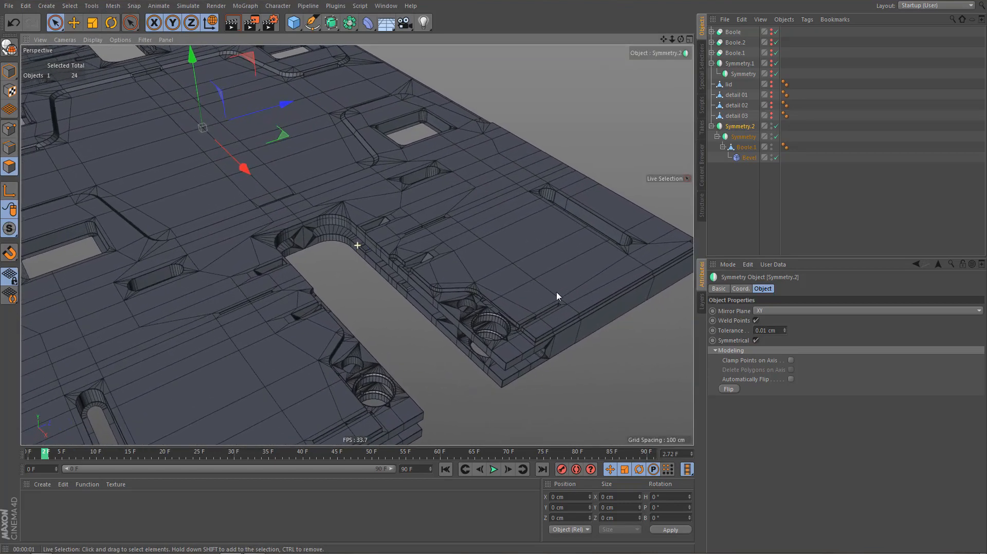
pyautogui.keyDown('alt'); pyautogui.moveTo(541, 312); pyautogui.dragTo(516, 362, button='right'); pyautogui.keyUp('alt')
pyautogui.keyDown('alt'); pyautogui.moveTo(514, 299); pyautogui.dragTo(516, 278); pyautogui.keyUp('alt')
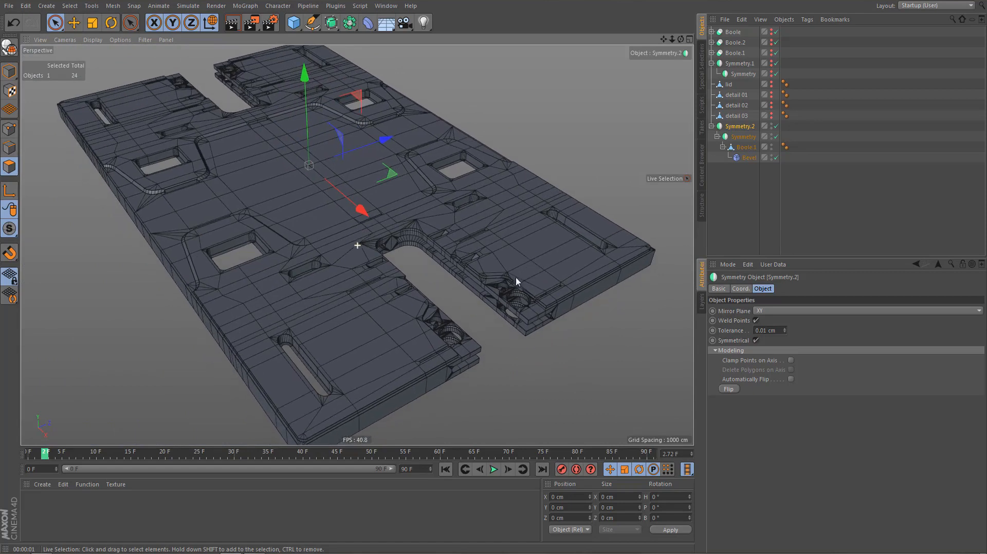
pyautogui.keyDown('alt'); pyautogui.moveTo(508, 289); pyautogui.dragTo(505, 292, button='right'); pyautogui.keyUp('alt')
pyautogui.keyDown('alt'); pyautogui.moveTo(505, 246); pyautogui.dragTo(510, 245); pyautogui.keyUp('alt')
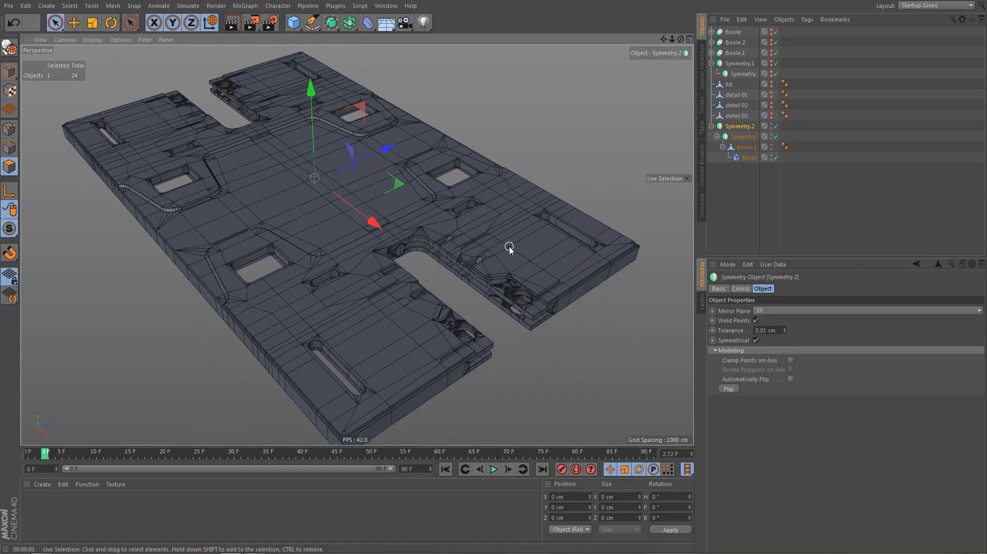